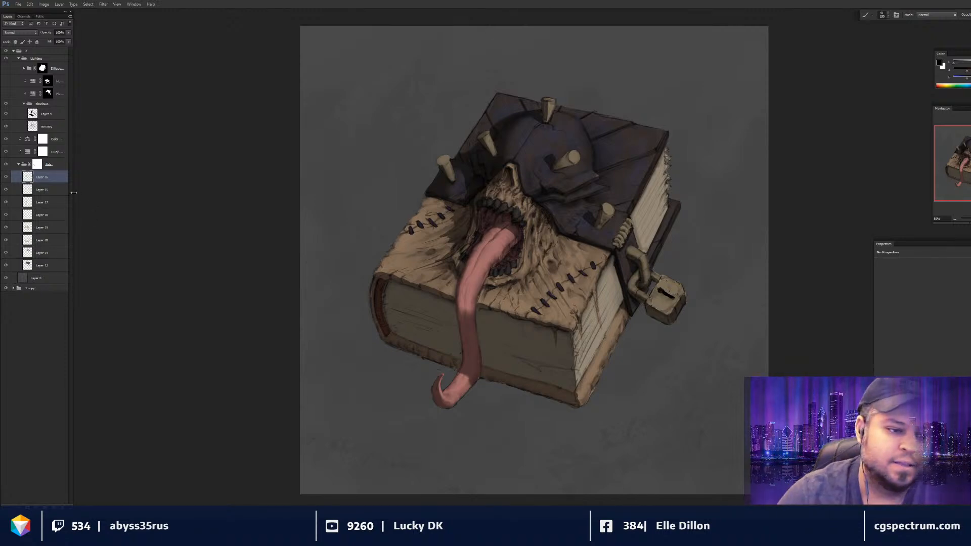
- Check what the two uppermost paint layers in the base colour group contain by hiding and reshowing each one
{"action": "left_click", "coordinate": [5, 177]}
{"action": "left_click", "coordinate": [5, 177]}
{"action": "left_click", "coordinate": [6, 190]}
{"action": "left_click", "coordinate": [5, 190]}
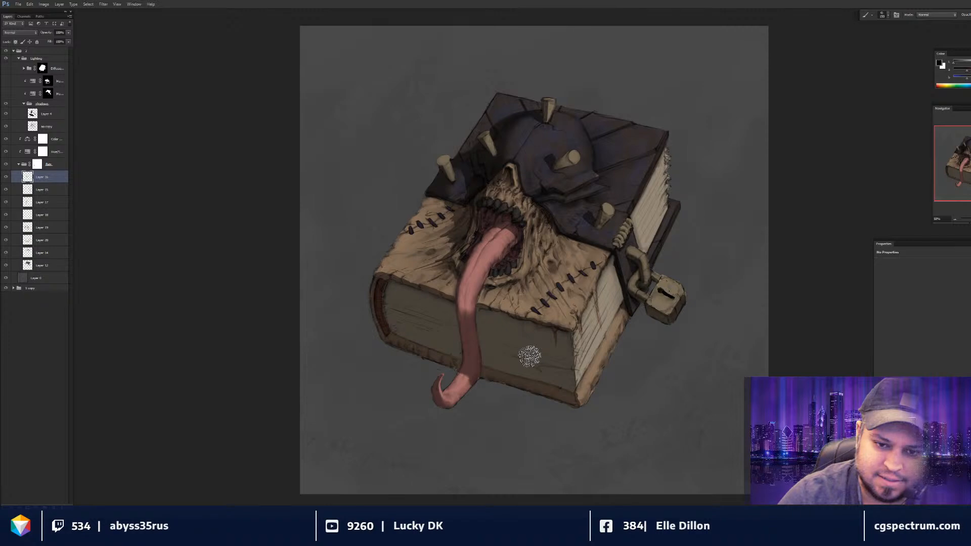
{"action": "left_click_drag", "start_coordinate": [529, 356], "coordinate": [527, 354]}
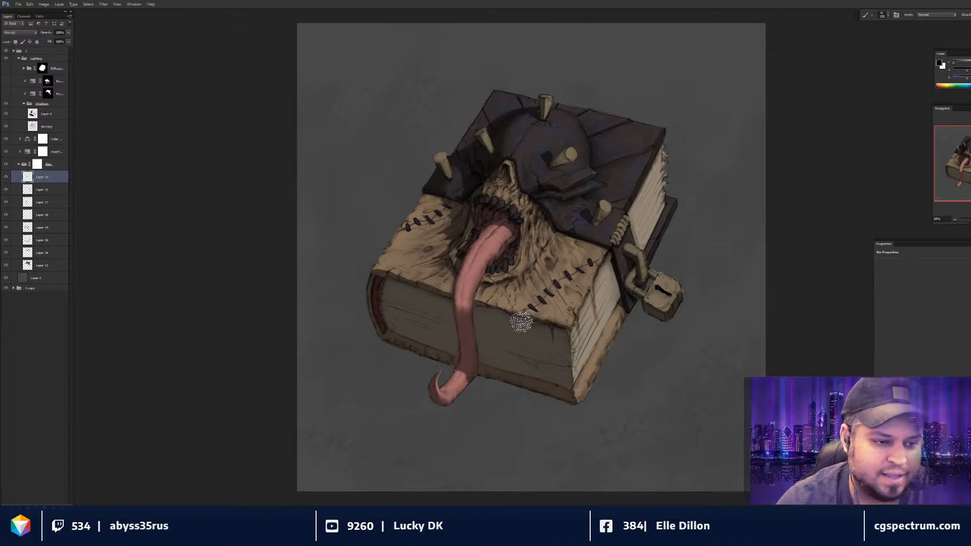
- Shift the hue of the tongue and mouth interior layer from pink to light blue with Hue/Saturation
{"action": "left_click", "coordinate": [482, 249], "text": "ctrl"}
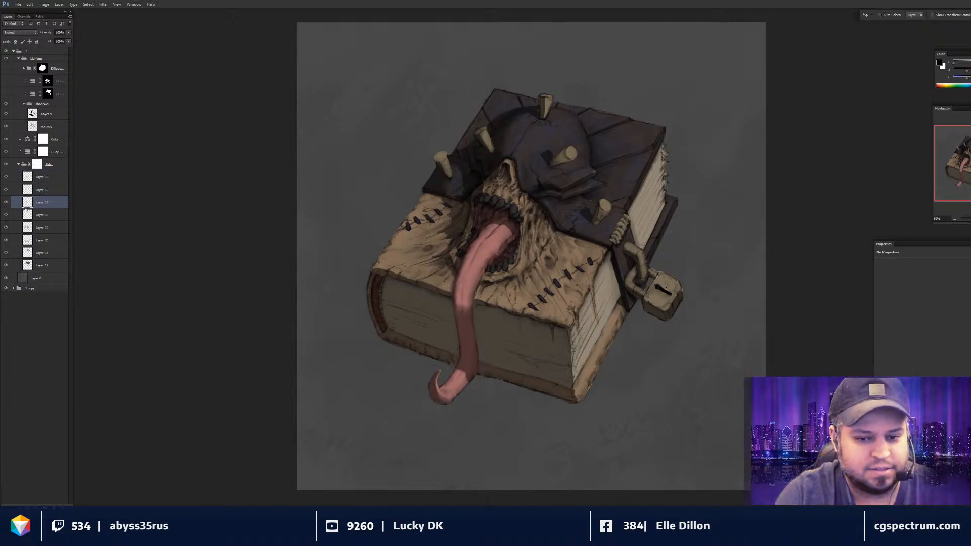
{"action": "key", "text": "ctrl+u"}
{"action": "left_click_drag", "start_coordinate": [757, 167], "coordinate": [722, 181]}
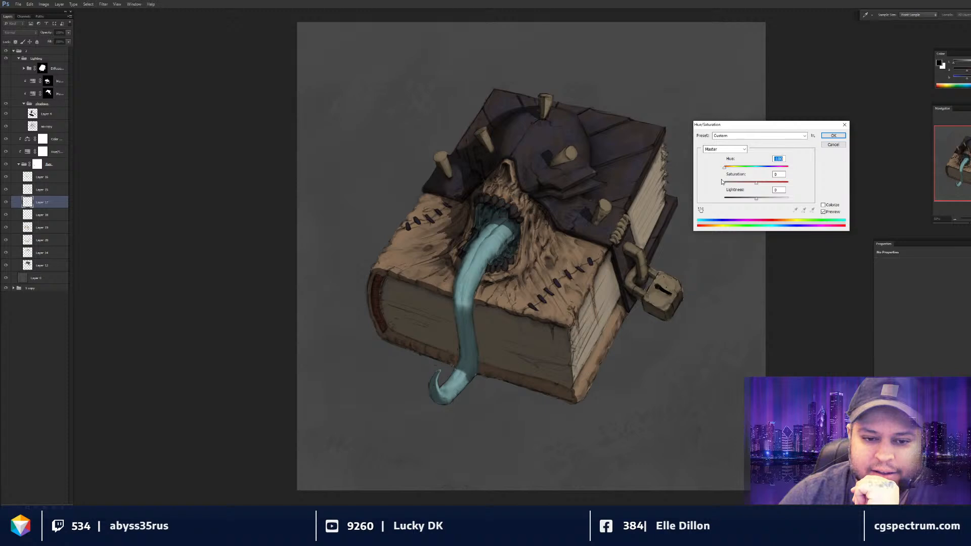
{"action": "left_click_drag", "start_coordinate": [722, 182], "coordinate": [726, 182]}
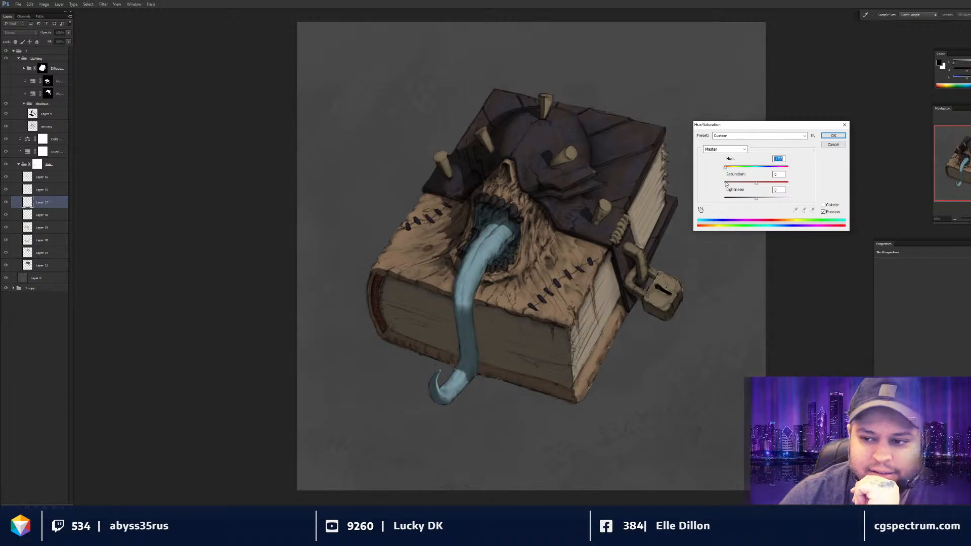
{"action": "key", "text": "Return"}
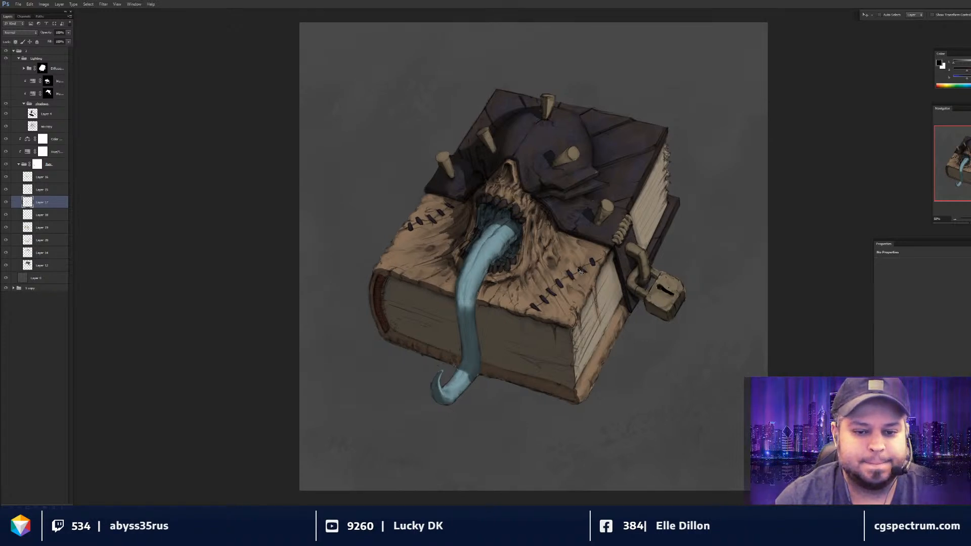
- Add a new layer clipped to the book's tan skin layer, ready for painting with the Brush tool
{"action": "scroll", "coordinate": [552, 281], "scroll_direction": "up", "scroll_amount": 1}
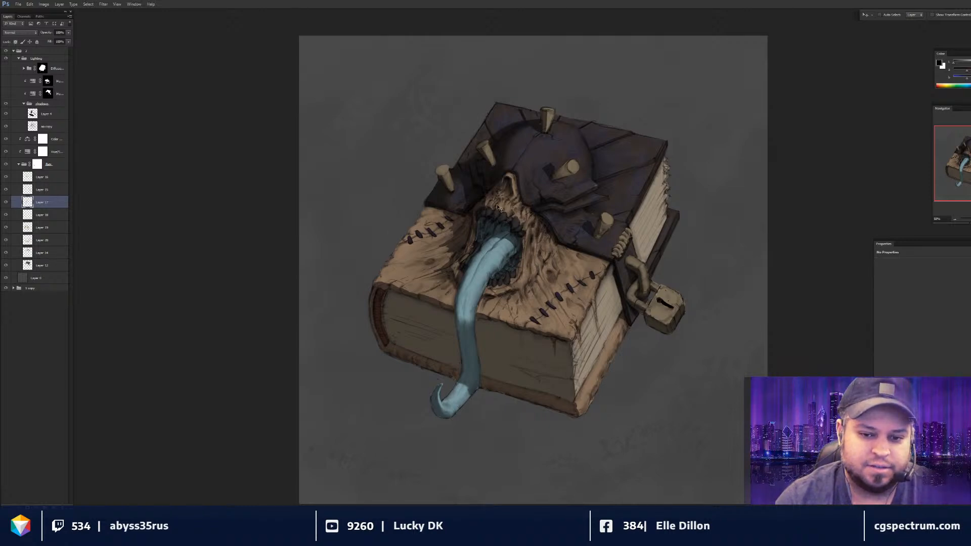
{"action": "scroll", "coordinate": [519, 346], "scroll_direction": "up", "scroll_amount": 1}
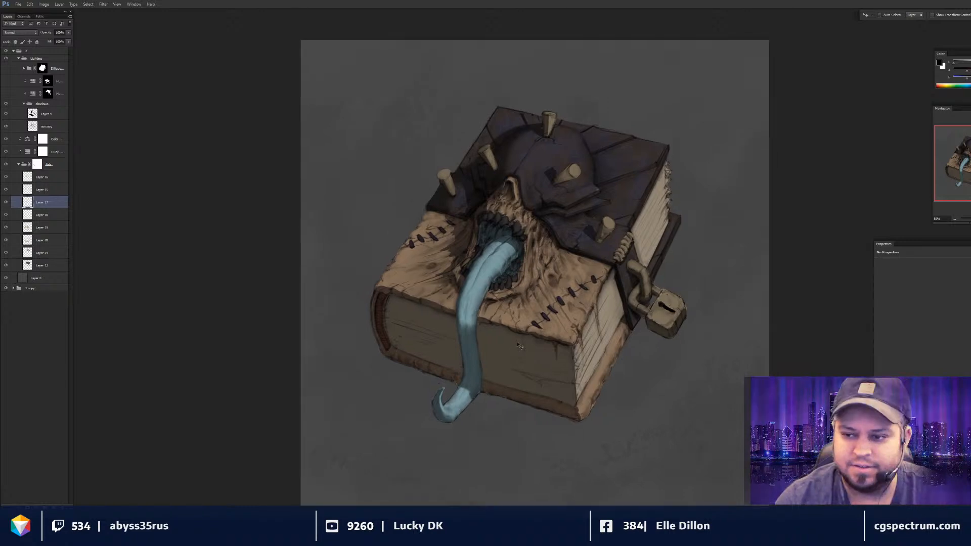
{"action": "scroll", "coordinate": [515, 309], "scroll_direction": "down", "scroll_amount": 1}
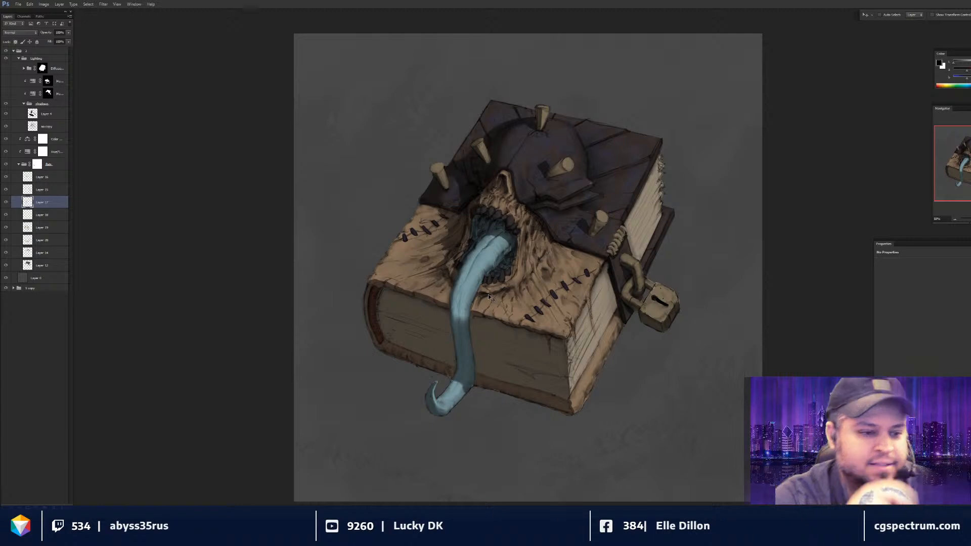
{"action": "scroll", "coordinate": [454, 282], "scroll_direction": "down", "scroll_amount": 1}
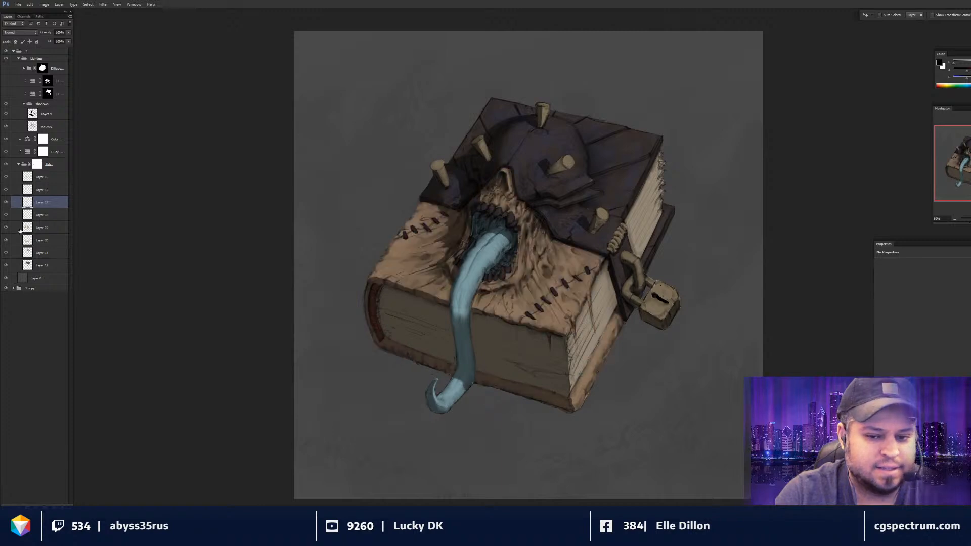
{"action": "left_click", "coordinate": [43, 227]}
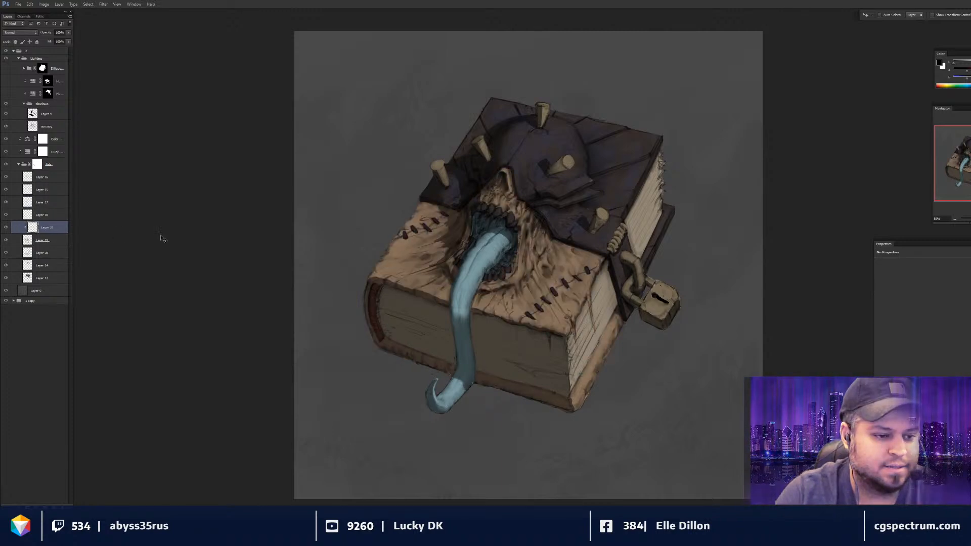
{"action": "key", "text": "ctrl+shift+alt+n"}
{"action": "key", "text": "b"}
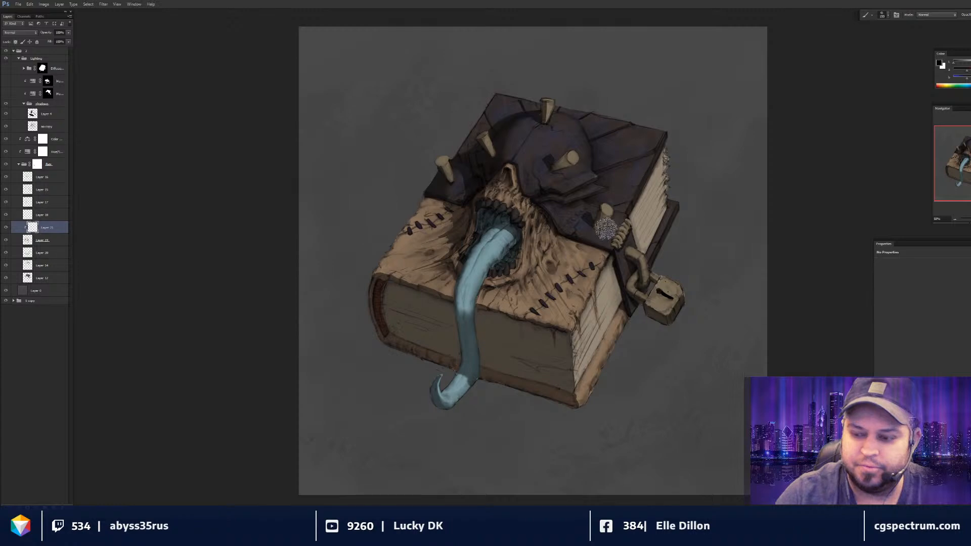
- Switch to a plain round brush and set the foreground colour to red
{"action": "key", "text": "period"}
{"action": "key", "text": "period"}
{"action": "left_click_drag", "start_coordinate": [598, 269], "coordinate": [570, 272]}
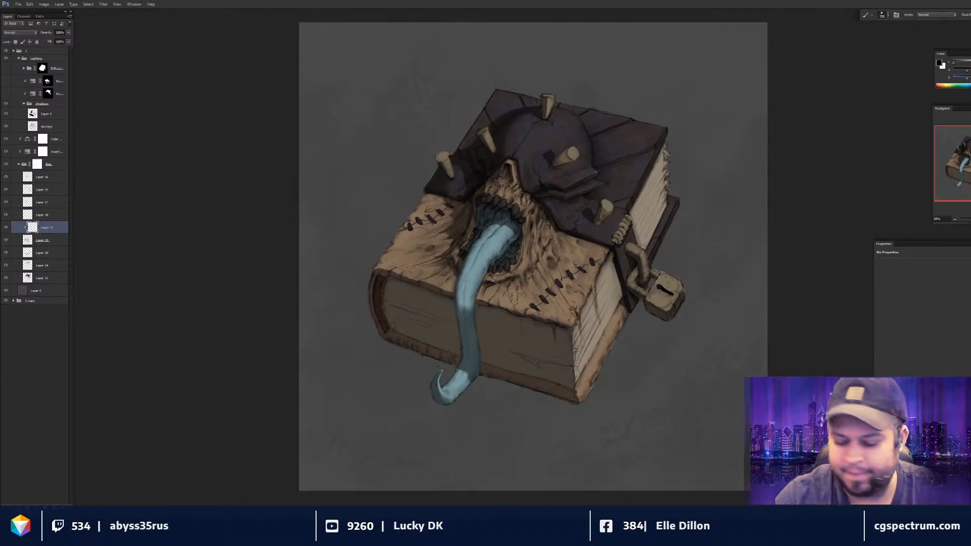
{"action": "key", "text": "n"}
{"action": "left_click", "coordinate": [707, 232]}
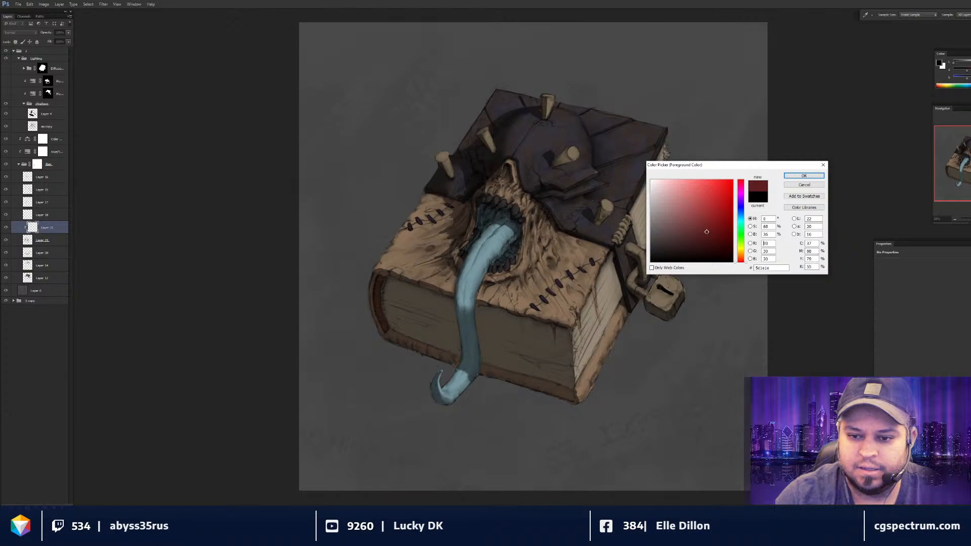
{"action": "key", "text": "Return"}
{"action": "key", "text": "ctrl+plus"}
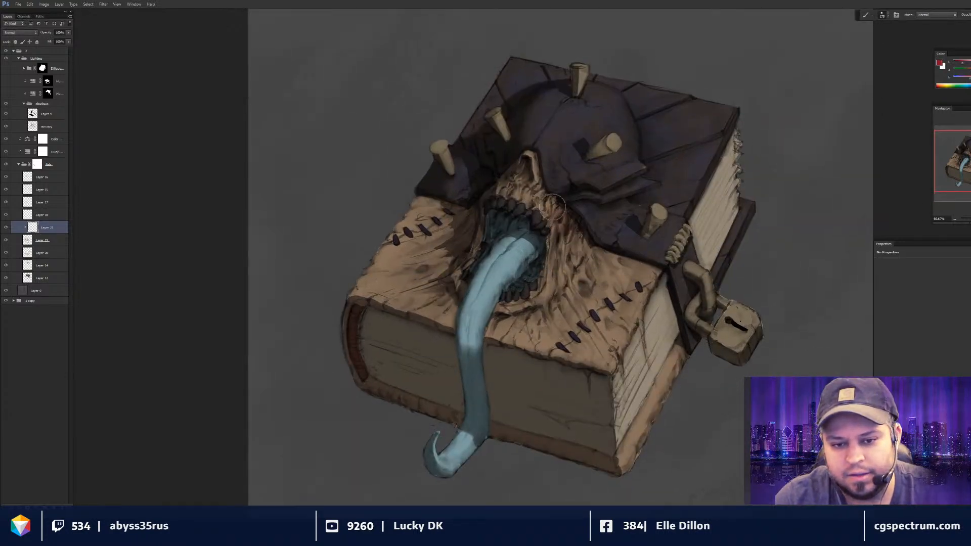
- Paint red tints onto the skin around the nostril and along the upper edge of the mouth
{"action": "mouse_move", "coordinate": [526, 179]}
{"action": "left_mouse_down"}
{"action": "mouse_move", "coordinate": [529, 162]}
{"action": "mouse_move", "coordinate": [525, 169]}
{"action": "left_mouse_up"}
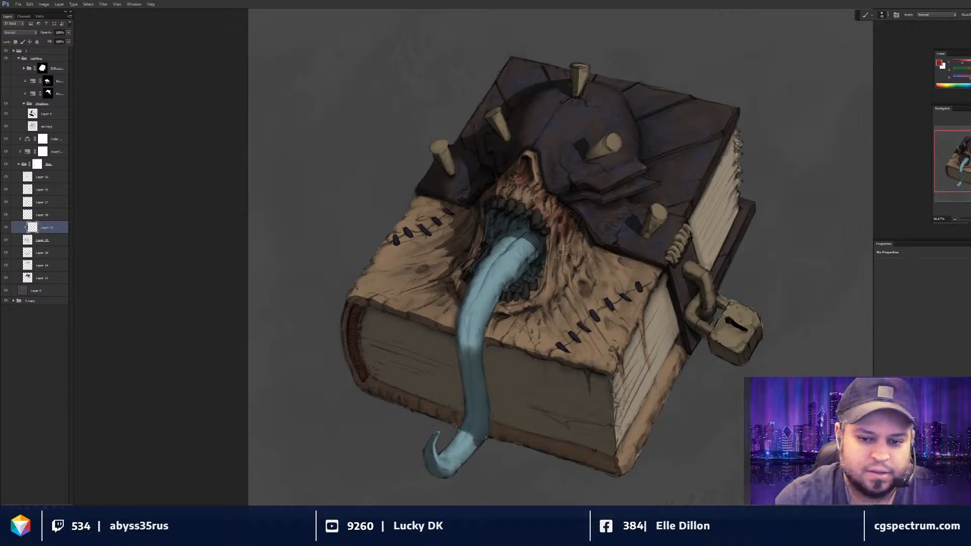
{"action": "left_click_drag", "start_coordinate": [572, 247], "coordinate": [567, 241]}
{"action": "key", "text": "bracketleft"}
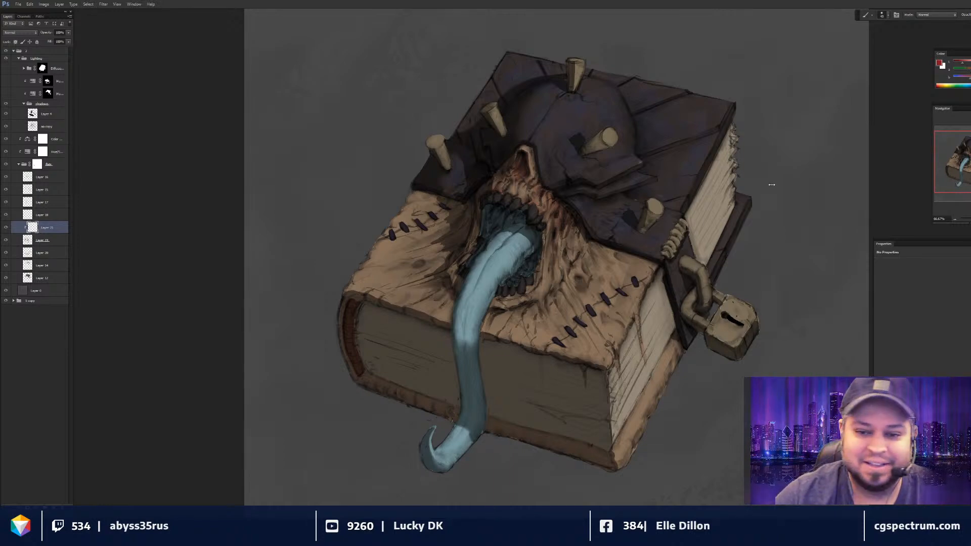
{"action": "left_click_drag", "start_coordinate": [514, 215], "coordinate": [500, 226]}
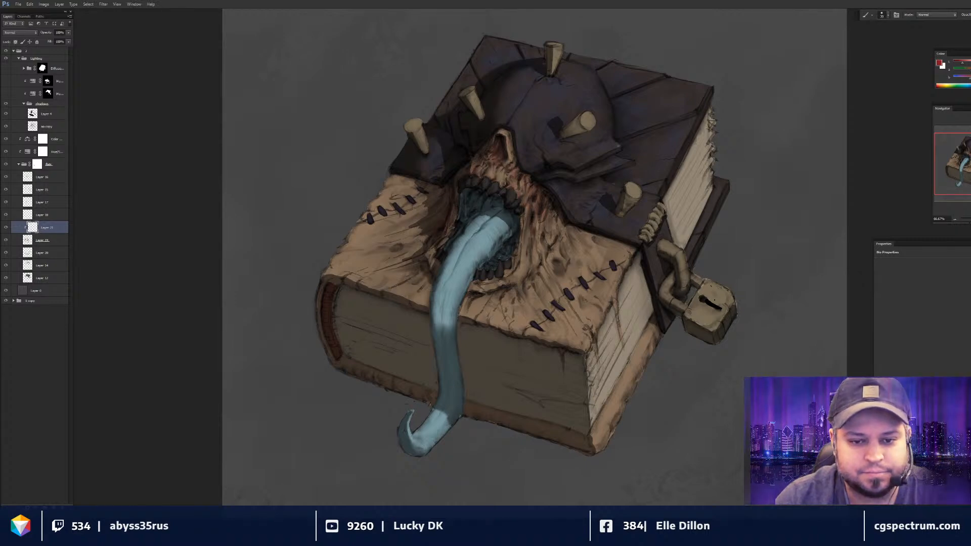
- Enlarge the brush and glaze soft red over the skin folds on both sides of the mouth
{"action": "key", "text": "bracketright"}
{"action": "key", "text": "bracketright"}
{"action": "key", "text": "bracketright"}
{"action": "key", "text": "bracketright"}
{"action": "key", "text": "bracketright"}
{"action": "left_click_drag", "start_coordinate": [581, 281], "coordinate": [580, 279]}
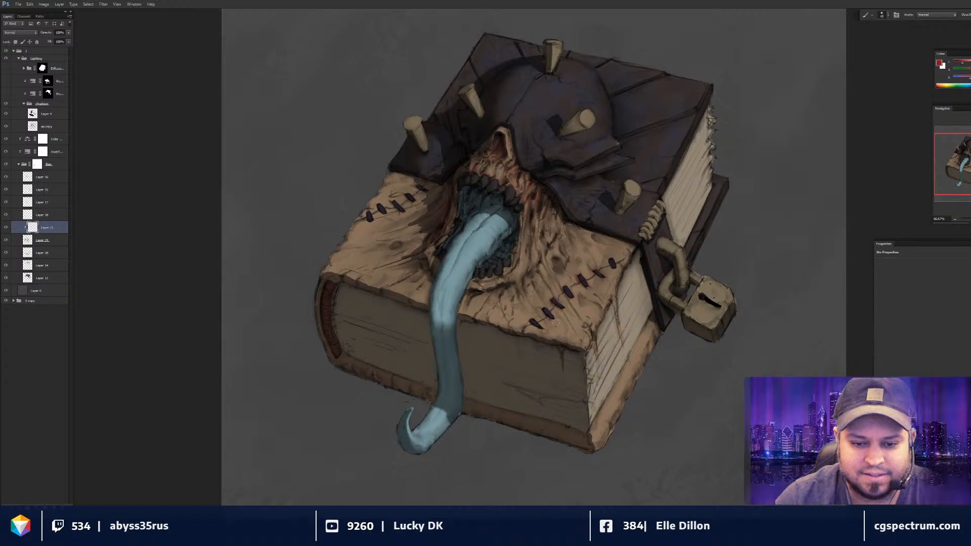
{"action": "scroll", "coordinate": [555, 323], "scroll_direction": "down", "scroll_amount": 1}
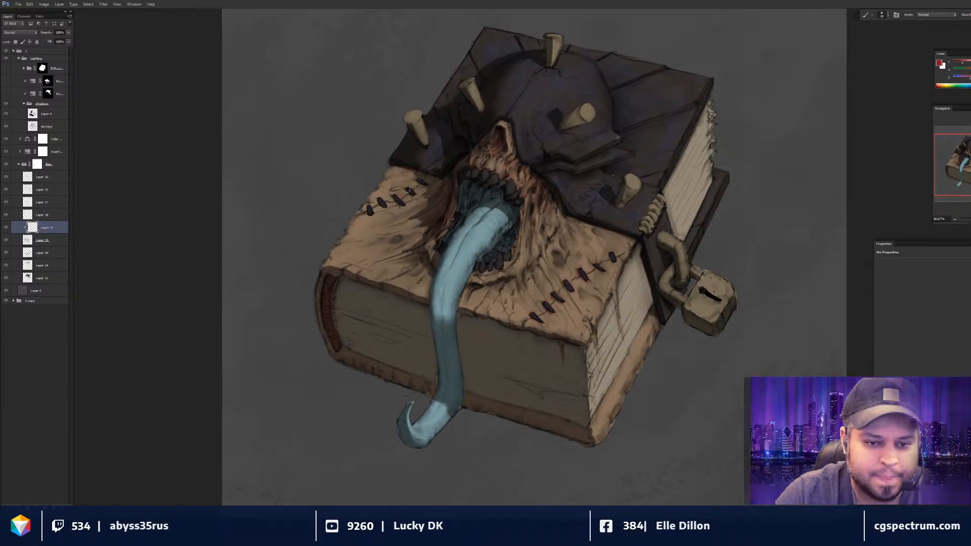
{"action": "left_click_drag", "start_coordinate": [408, 190], "coordinate": [405, 187]}
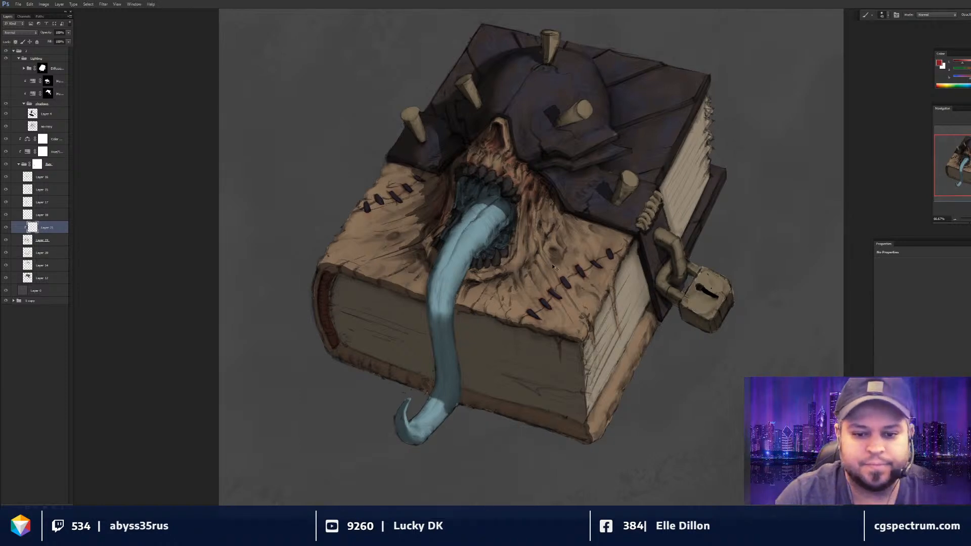
{"action": "left_click_drag", "start_coordinate": [552, 265], "coordinate": [595, 243]}
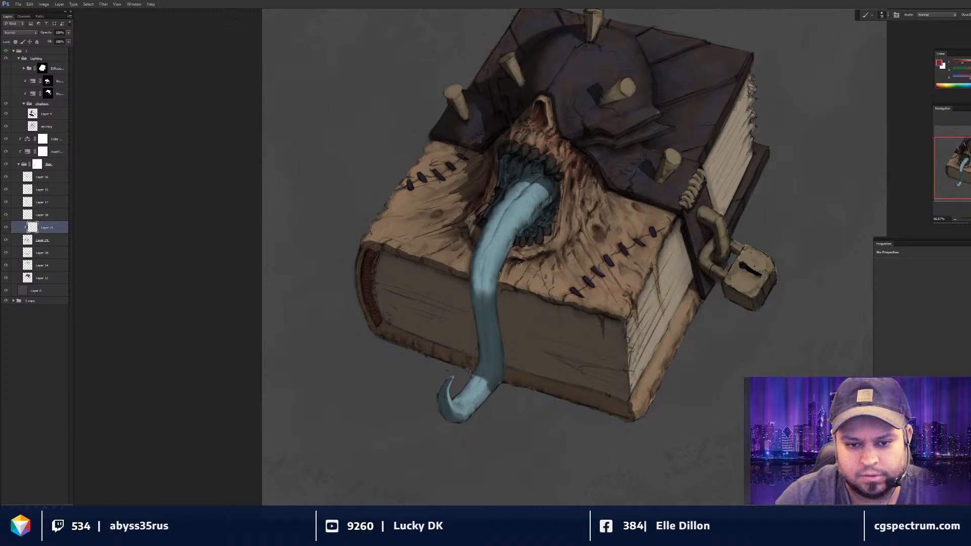
- Add red tints to the skin's pits, the stitched area and the cover's front corner
{"action": "key", "text": "ctrl+minus"}
{"action": "key", "text": "ctrl+minus"}
{"action": "key", "text": "ctrl+minus"}
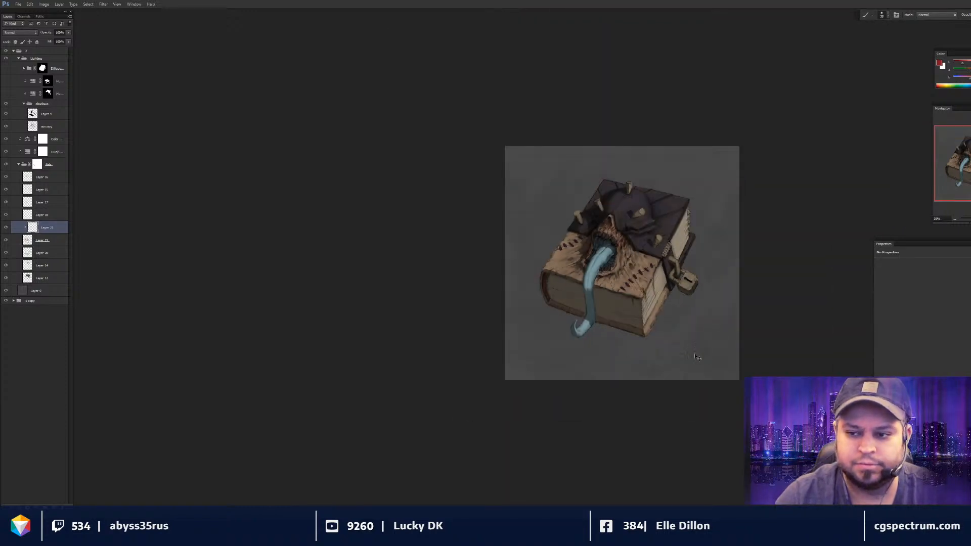
{"action": "key", "text": "ctrl+plus"}
{"action": "key", "text": "ctrl+plus"}
{"action": "key", "text": "ctrl+plus"}
{"action": "left_click_drag", "start_coordinate": [592, 255], "coordinate": [566, 259]}
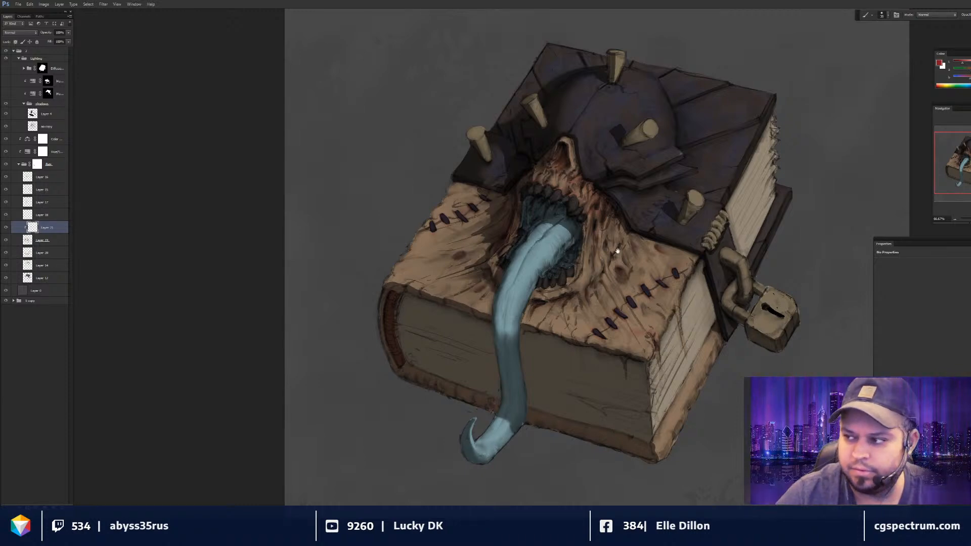
{"action": "left_click_drag", "start_coordinate": [618, 252], "coordinate": [607, 220]}
{"action": "key", "text": "bracketright"}
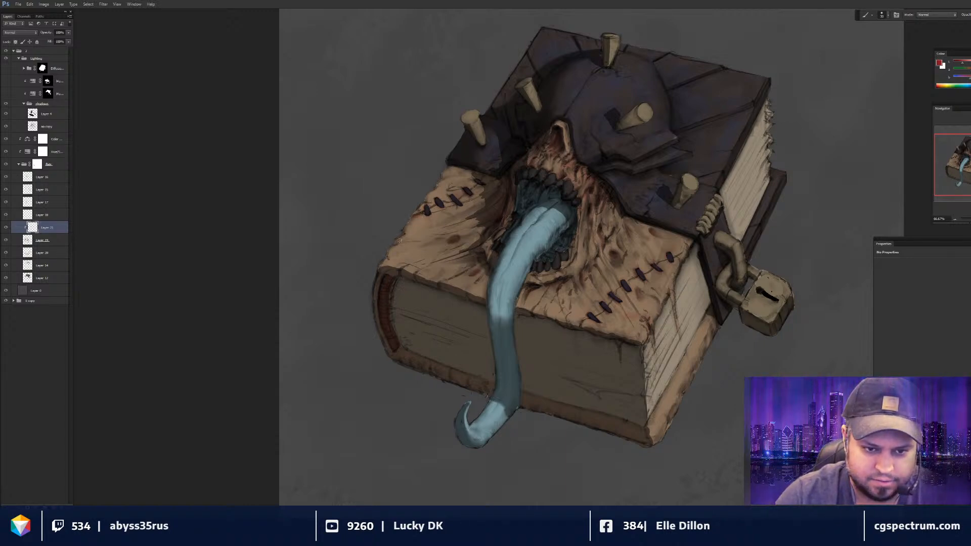
- Enlarge the brush considerably and spread a faint red tint across the skin cover around the stitches
{"action": "key", "text": "ctrl+minus"}
{"action": "key", "text": "ctrl+minus"}
{"action": "key", "text": "ctrl+plus"}
{"action": "key", "text": "ctrl+plus"}
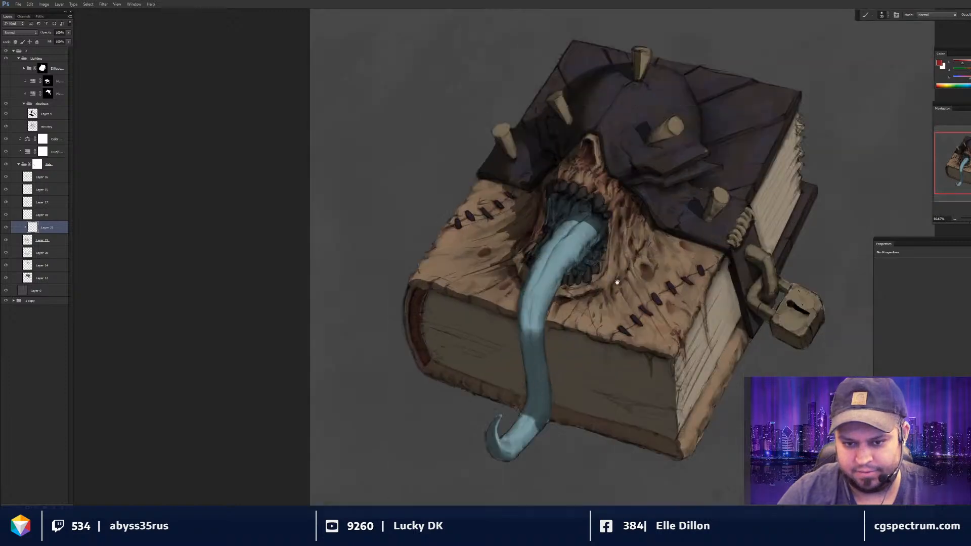
{"action": "left_click_drag", "start_coordinate": [603, 272], "coordinate": [589, 271]}
{"action": "key", "text": "bracketright"}
{"action": "key", "text": "bracketright"}
{"action": "key", "text": "bracketright"}
{"action": "key", "text": "bracketright"}
{"action": "key", "text": "bracketright"}
{"action": "key", "text": "bracketright"}
{"action": "key", "text": "bracketright"}
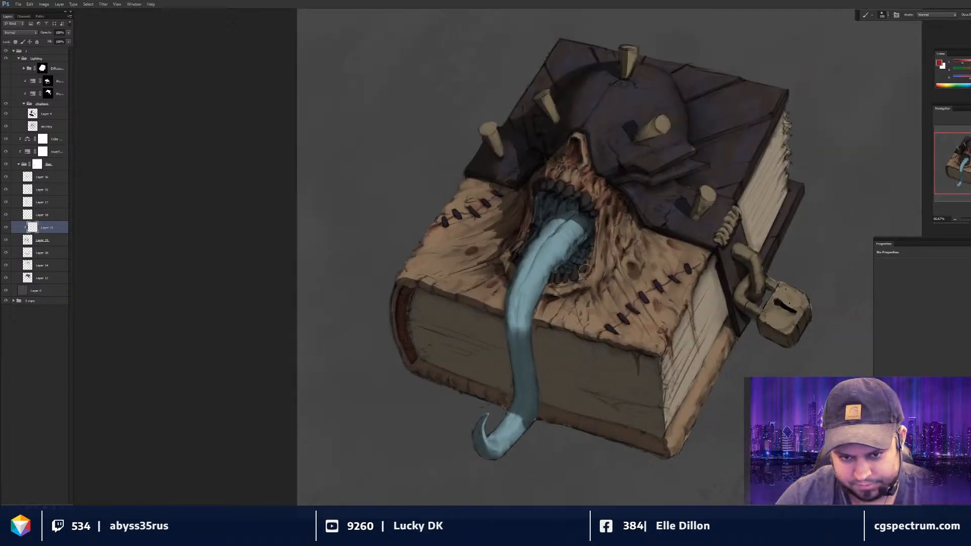
{"action": "left_click_drag", "start_coordinate": [585, 270], "coordinate": [528, 255]}
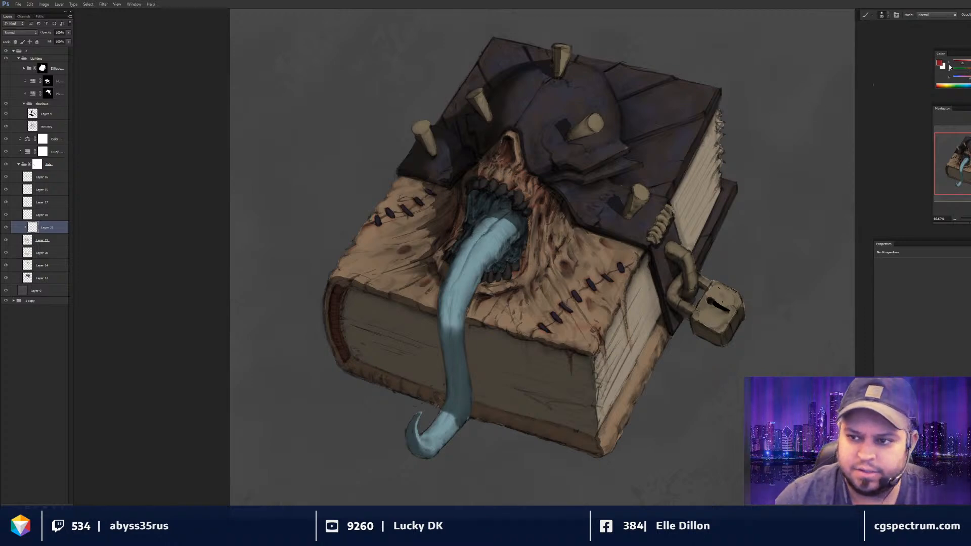
- Float the Color panel beside the artwork and mix a medium blue foreground colour
{"action": "left_click_drag", "start_coordinate": [951, 49], "coordinate": [813, 79]}
{"action": "left_click_drag", "start_coordinate": [833, 108], "coordinate": [827, 111]}
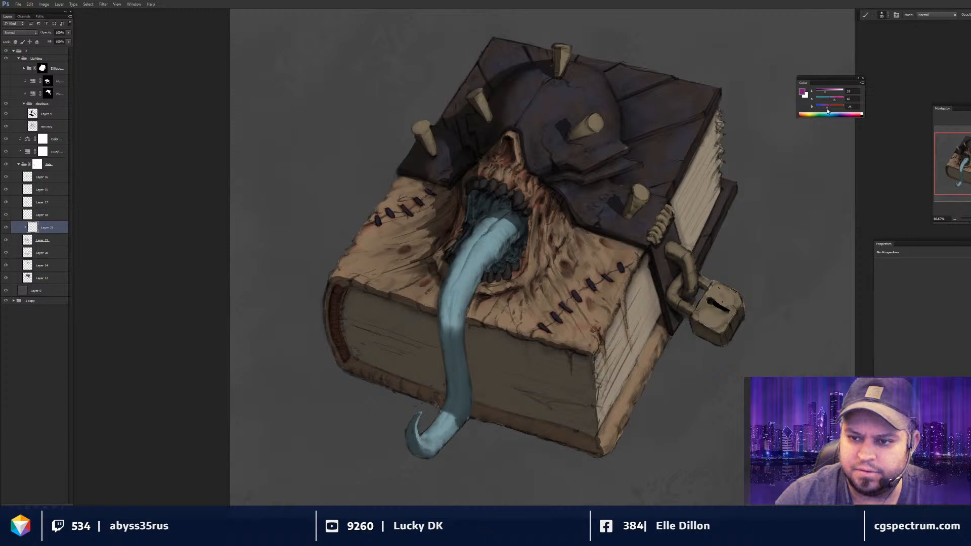
{"action": "left_click_drag", "start_coordinate": [827, 111], "coordinate": [829, 109]}
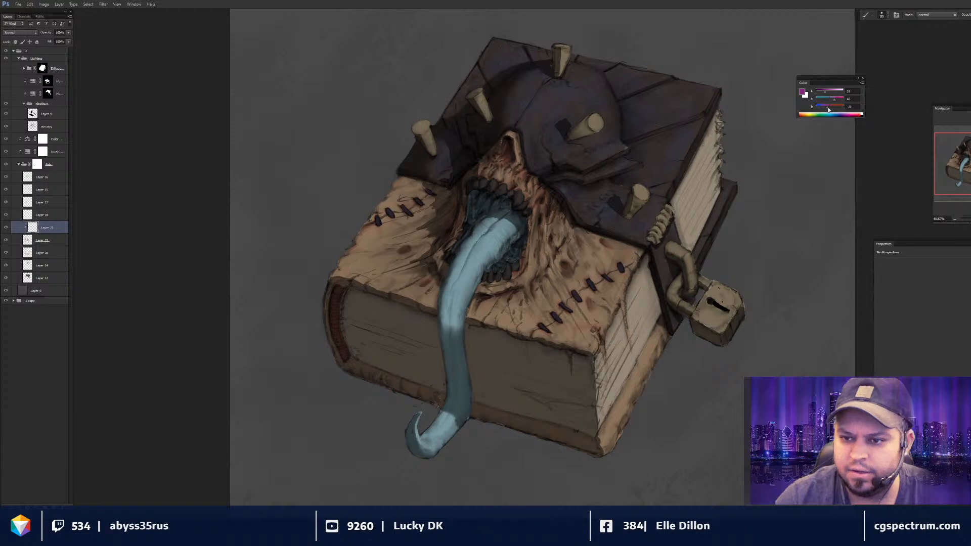
{"action": "left_click", "coordinate": [830, 98]}
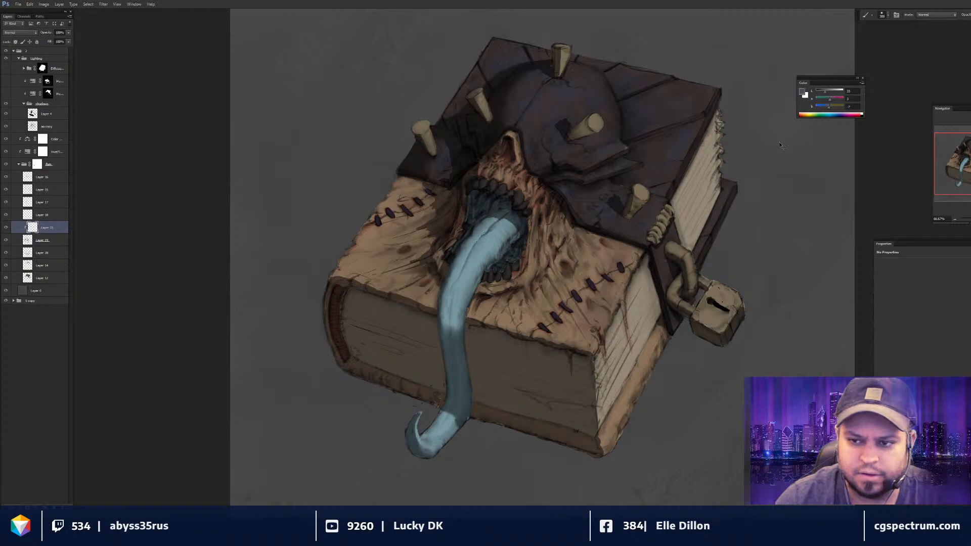
{"action": "left_click_drag", "start_coordinate": [828, 109], "coordinate": [824, 112]}
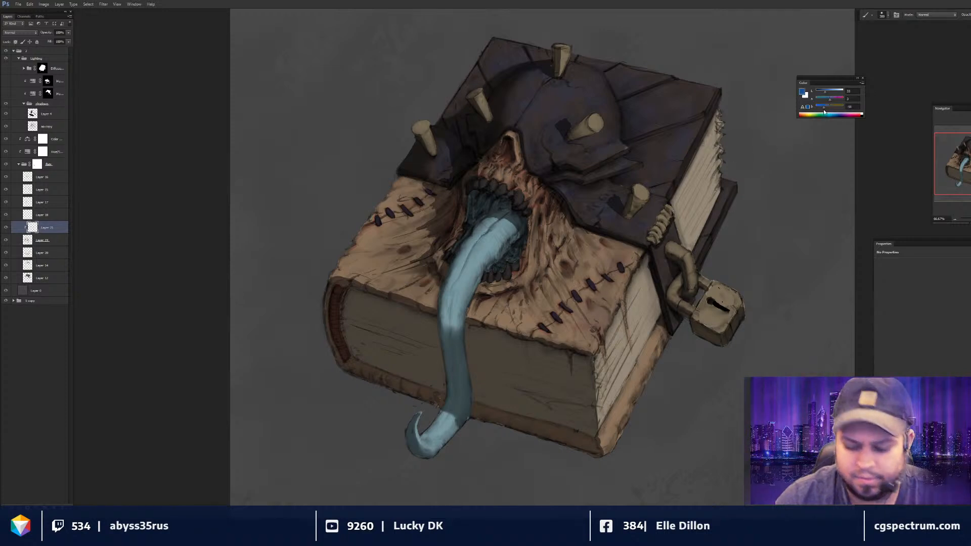
{"action": "left_click", "coordinate": [833, 115]}
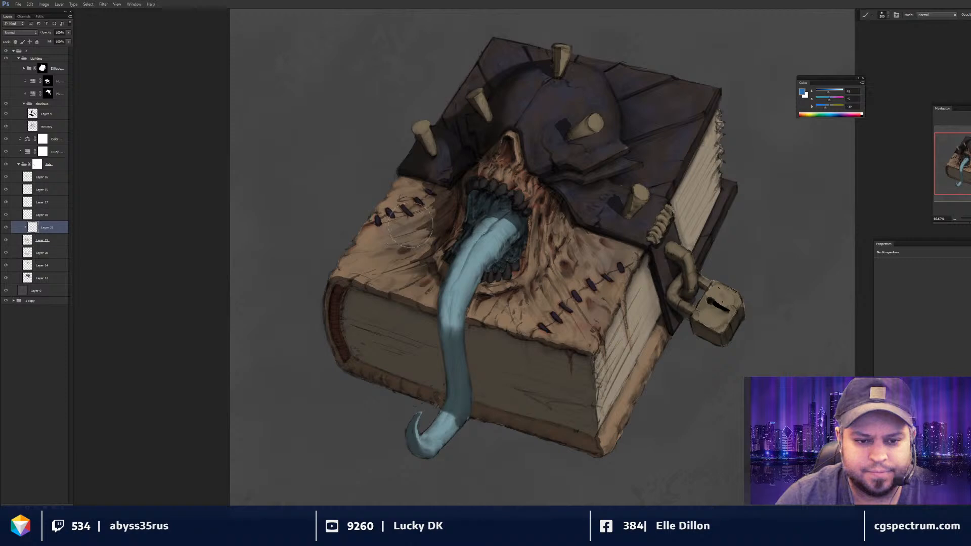
- Reduce the brush size and glaze subtle blue over the skin cover beside the mouth
{"action": "key", "text": "bracketleft"}
{"action": "key", "text": "bracketleft"}
{"action": "key", "text": "bracketleft"}
{"action": "key", "text": "bracketleft"}
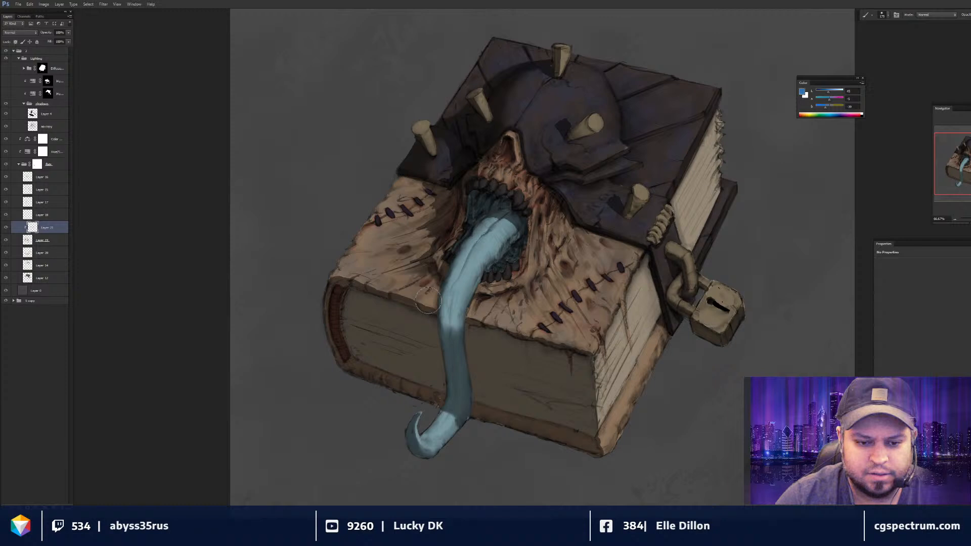
{"action": "key", "text": "ctrl+minus"}
{"action": "key", "text": "ctrl+minus"}
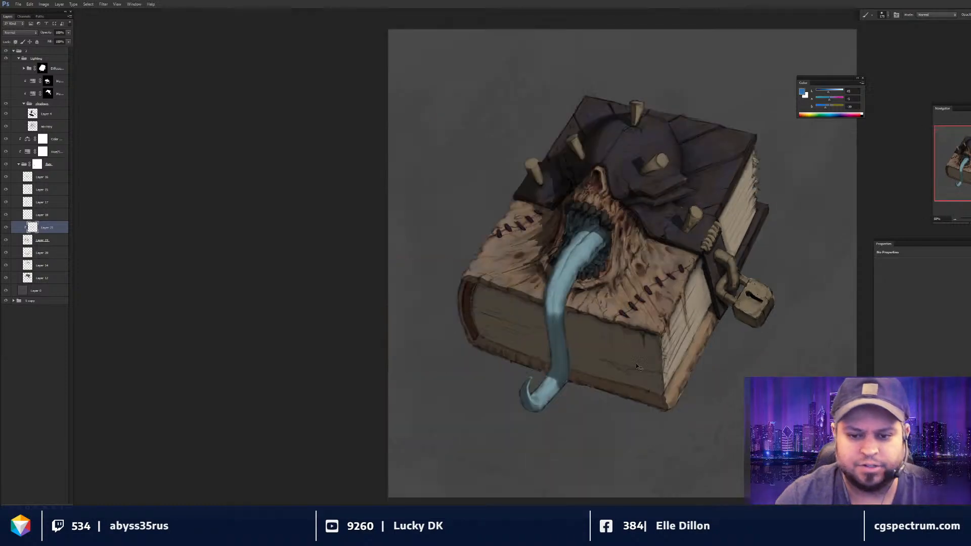
- Examine the tinted skin cover, tongue and dark leather close up and at reduced size to judge the colour balance
{"action": "key", "text": "ctrl+plus"}
{"action": "key", "text": "ctrl+plus"}
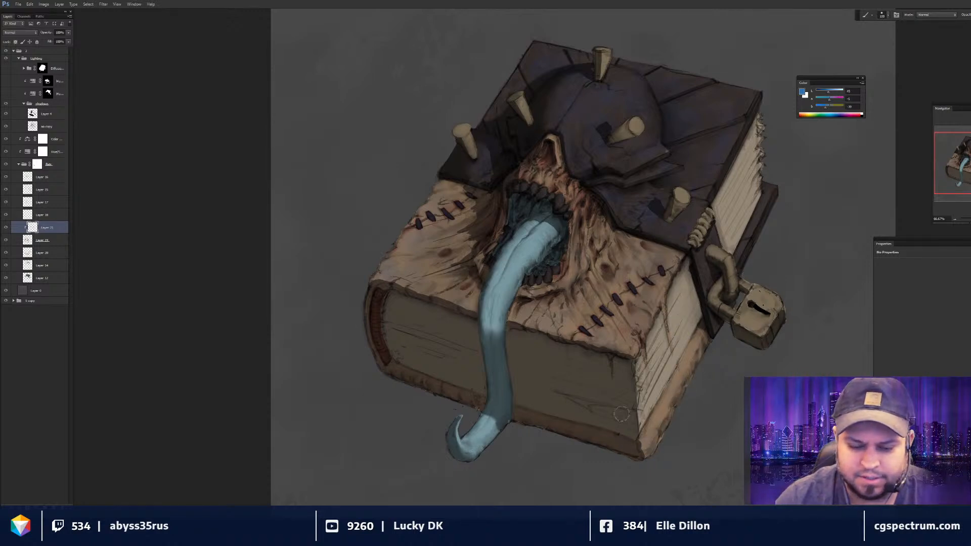
{"action": "left_click_drag", "start_coordinate": [449, 383], "coordinate": [441, 381]}
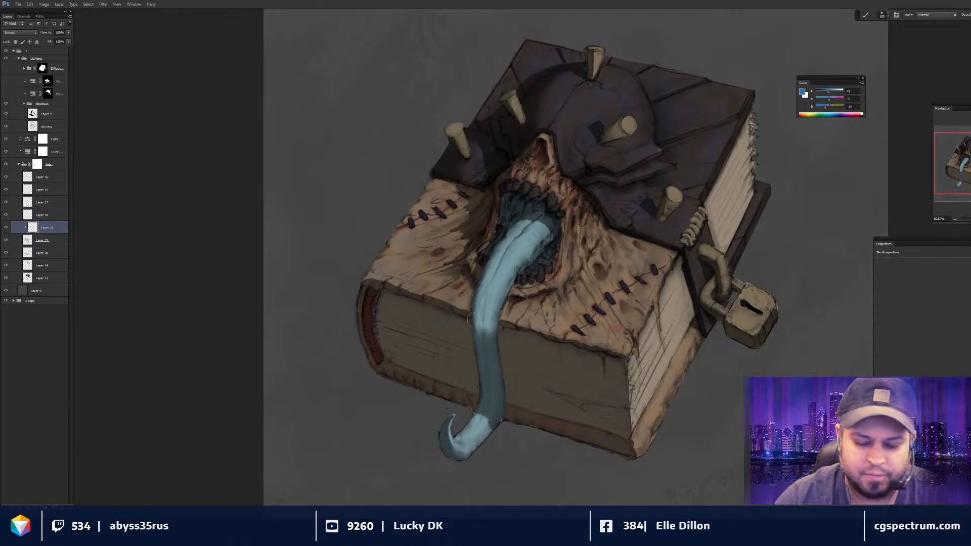
{"action": "key", "text": "ctrl+minus"}
{"action": "key", "text": "ctrl+minus"}
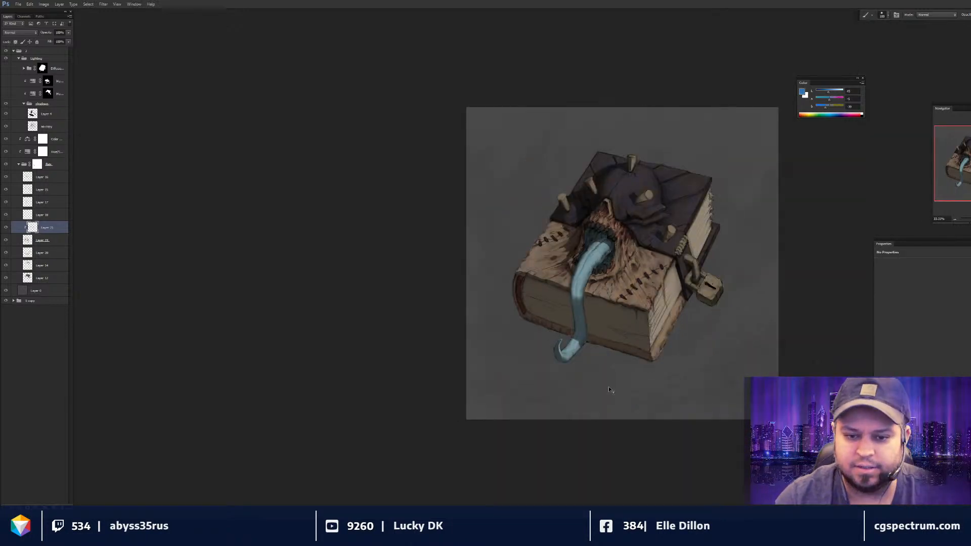
{"action": "key", "text": "ctrl+plus"}
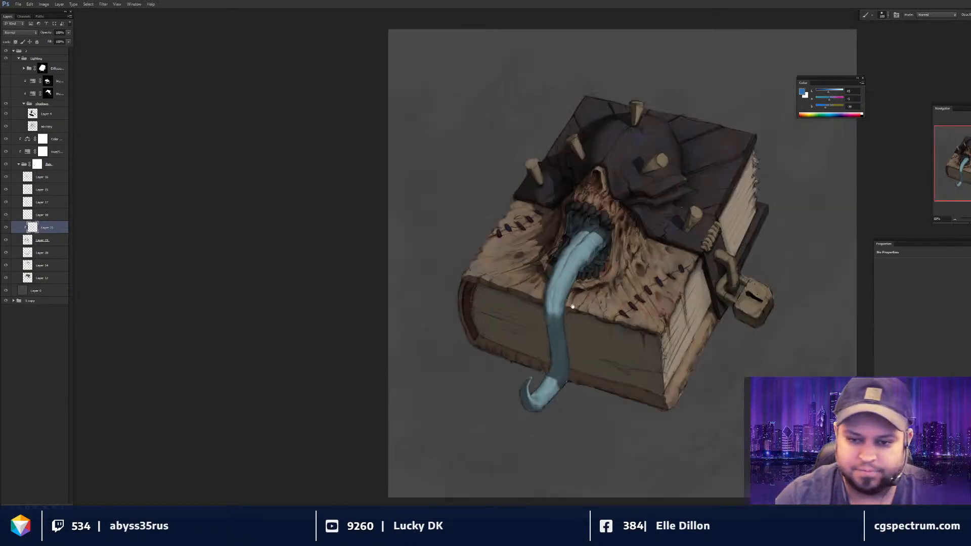
{"action": "key", "text": "bracketleft"}
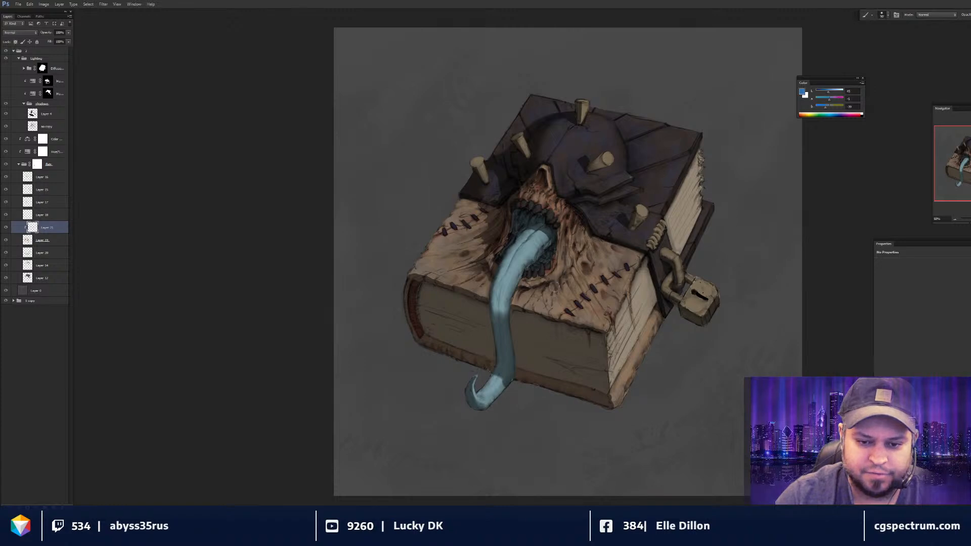
{"action": "key", "text": "ctrl+minus"}
{"action": "key", "text": "ctrl+minus"}
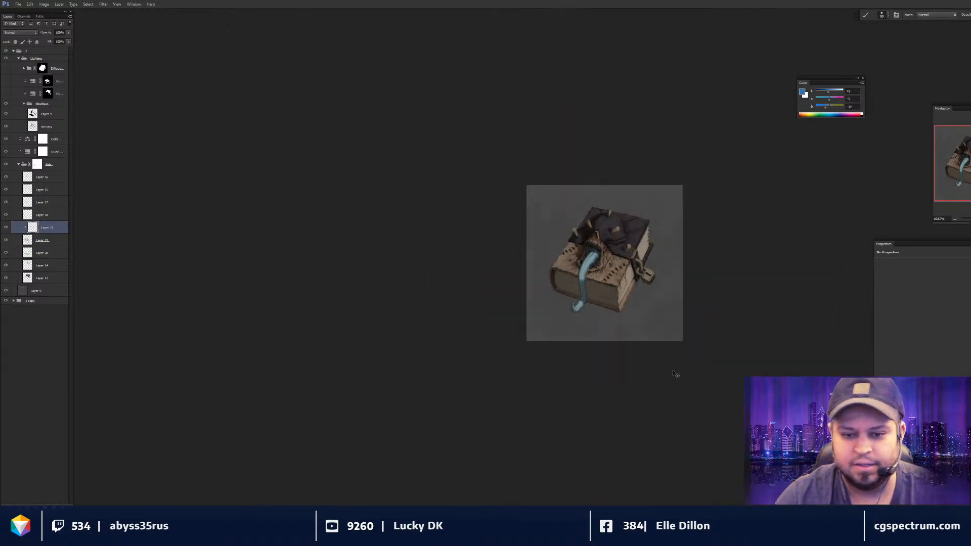
{"action": "key", "text": "ctrl+plus"}
{"action": "key", "text": "ctrl+plus"}
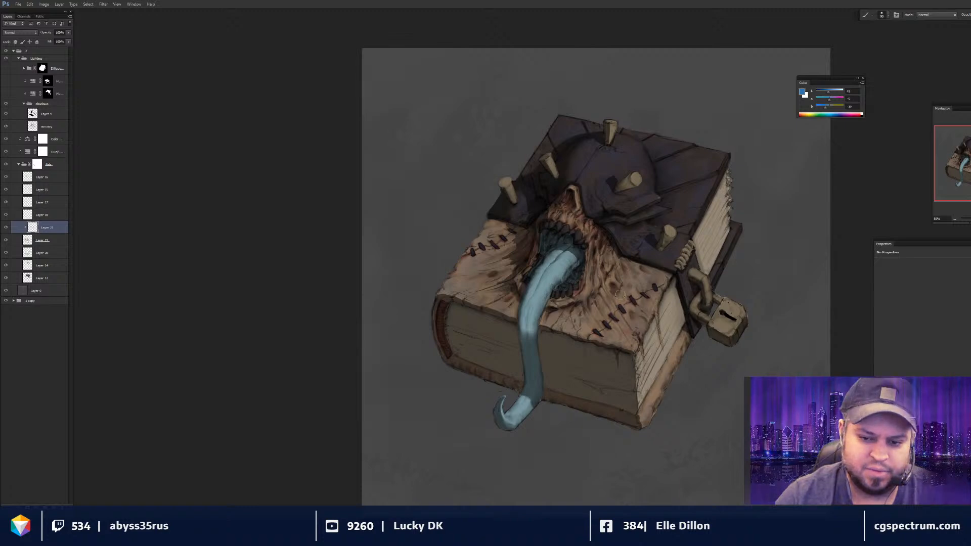
{"action": "left_click_drag", "start_coordinate": [615, 319], "coordinate": [610, 323]}
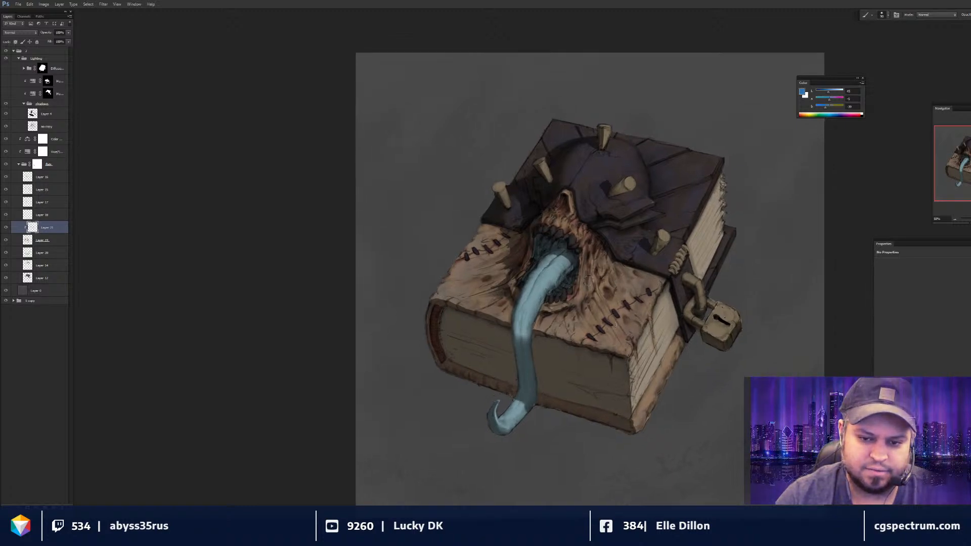
{"action": "left_click_drag", "start_coordinate": [588, 280], "coordinate": [583, 278]}
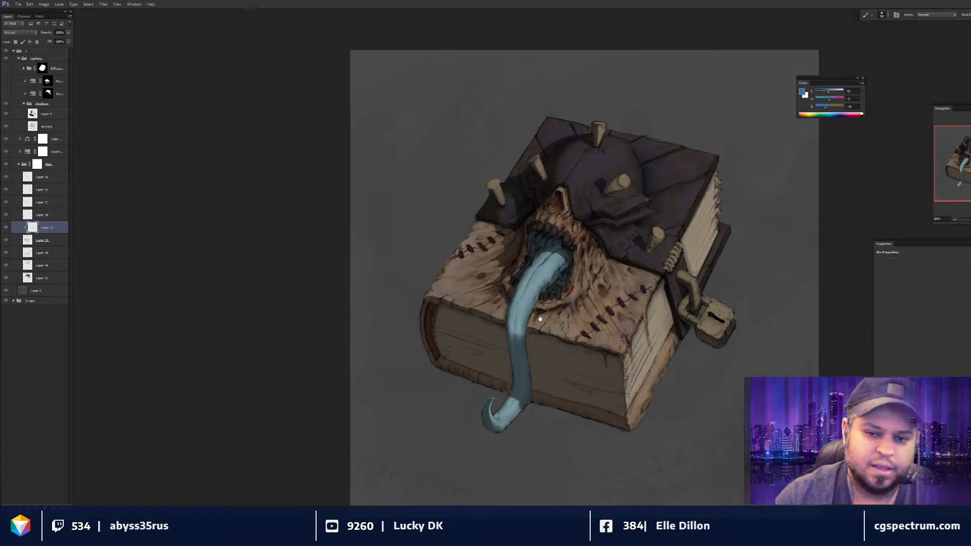
{"action": "left_click_drag", "start_coordinate": [544, 315], "coordinate": [544, 317]}
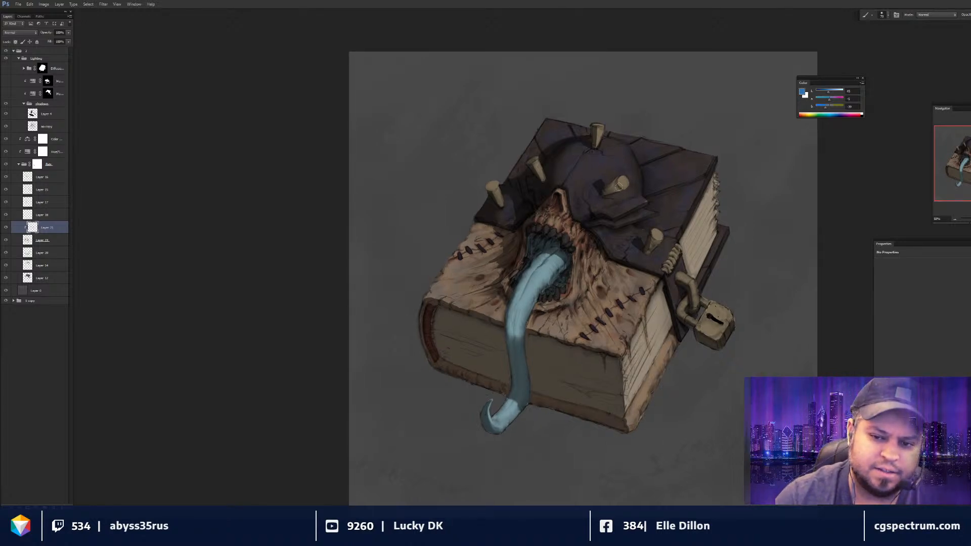
{"action": "left_click_drag", "start_coordinate": [613, 165], "coordinate": [612, 169]}
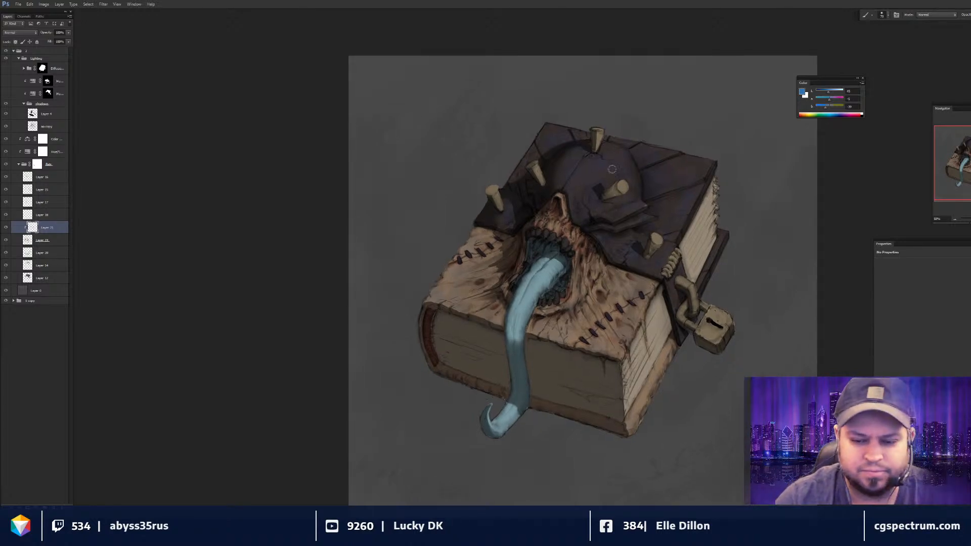
{"action": "left_click_drag", "start_coordinate": [442, 286], "coordinate": [439, 288]}
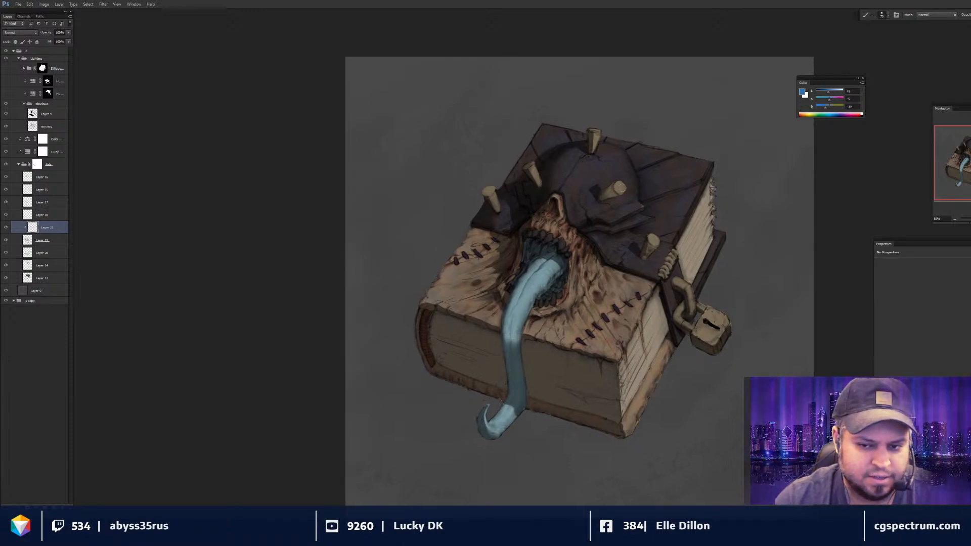
{"action": "left_click_drag", "start_coordinate": [556, 228], "coordinate": [551, 222]}
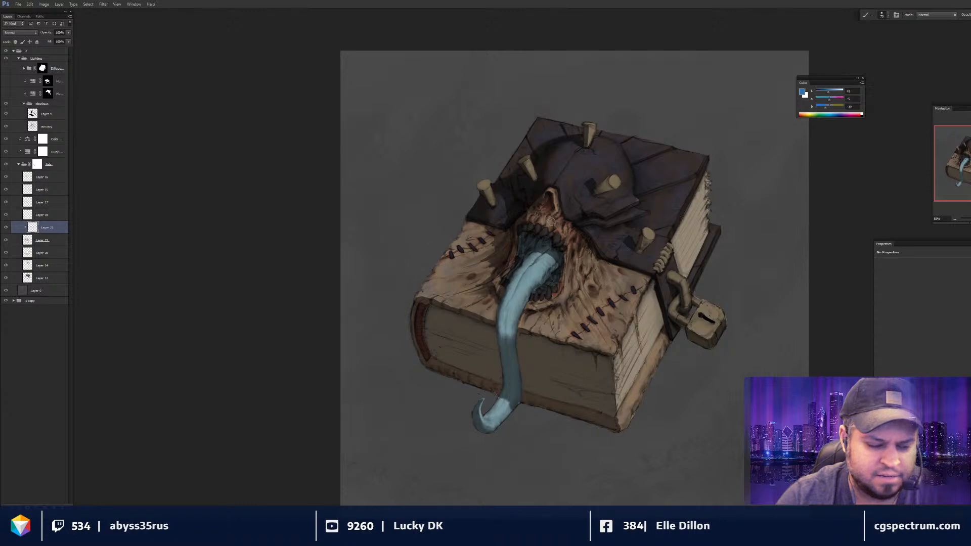
{"action": "mouse_move", "coordinate": [375, 249]}
{"action": "left_mouse_down"}
{"action": "mouse_move", "coordinate": [366, 216]}
{"action": "mouse_move", "coordinate": [366, 227]}
{"action": "left_mouse_up"}
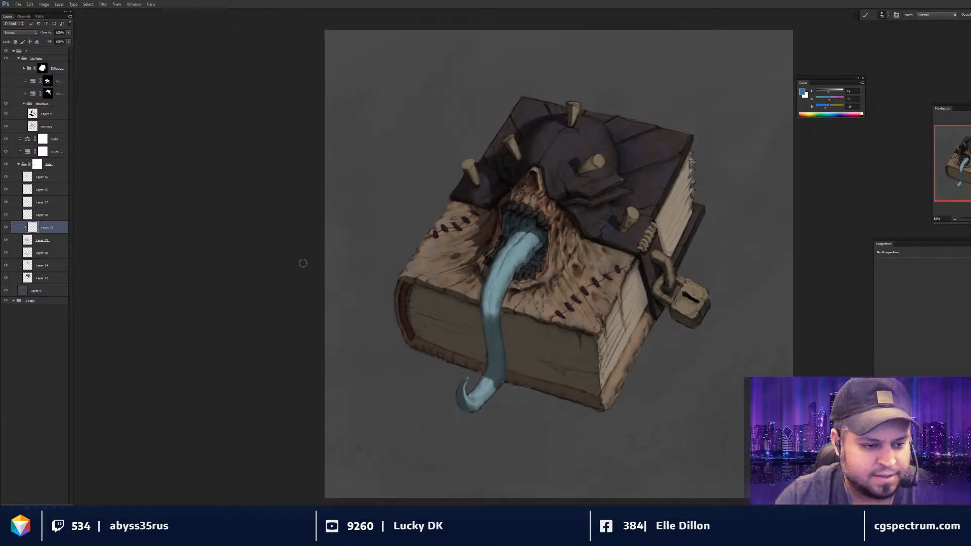
- Darken the layer holding the horns, rope and padlock by lowering its lightness with Hue/Saturation
{"action": "left_click", "coordinate": [5, 201]}
{"action": "left_click", "coordinate": [6, 202]}
{"action": "left_click", "coordinate": [30, 191]}
{"action": "key", "text": "ctrl+u"}
{"action": "left_click_drag", "start_coordinate": [756, 198], "coordinate": [744, 205]}
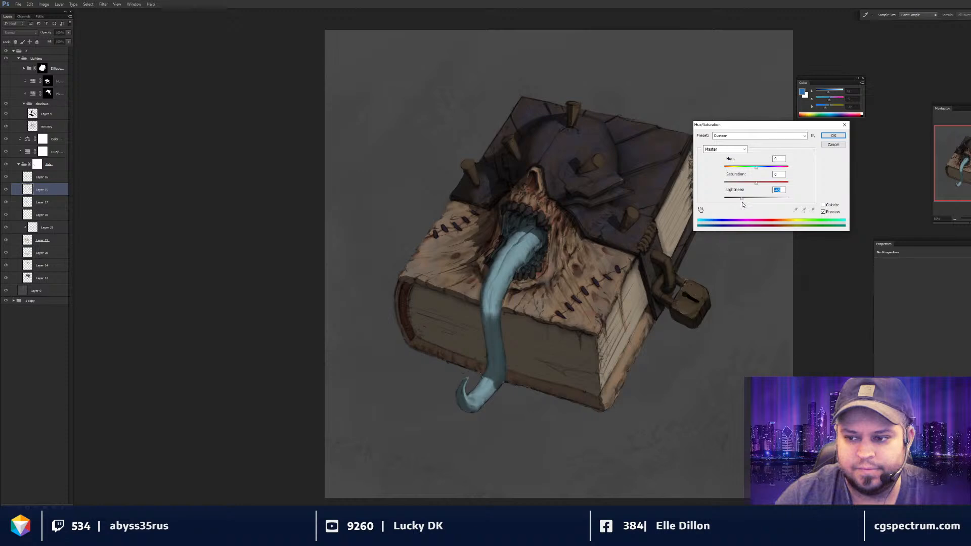
{"action": "key", "text": "Return"}
- Raise the saturation of the dark leather cover's base layer slightly with Hue/Saturation
{"action": "left_click_drag", "start_coordinate": [716, 313], "coordinate": [705, 313]}
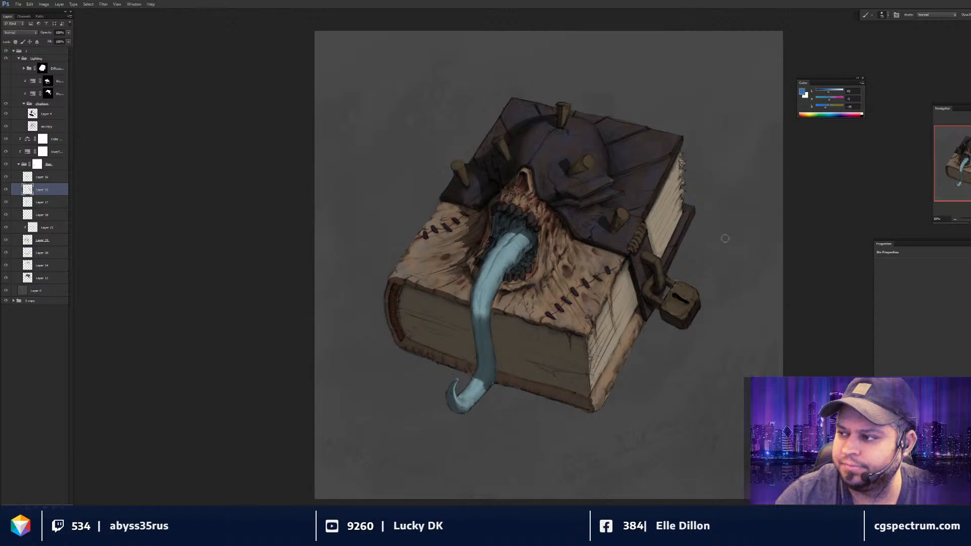
{"action": "left_click_drag", "start_coordinate": [602, 239], "coordinate": [597, 233]}
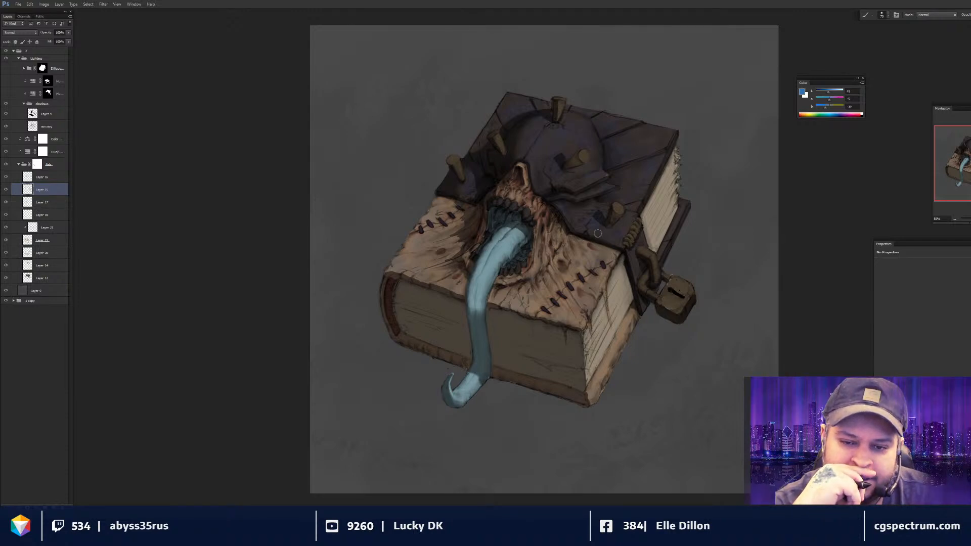
{"action": "left_click_drag", "start_coordinate": [598, 233], "coordinate": [599, 239]}
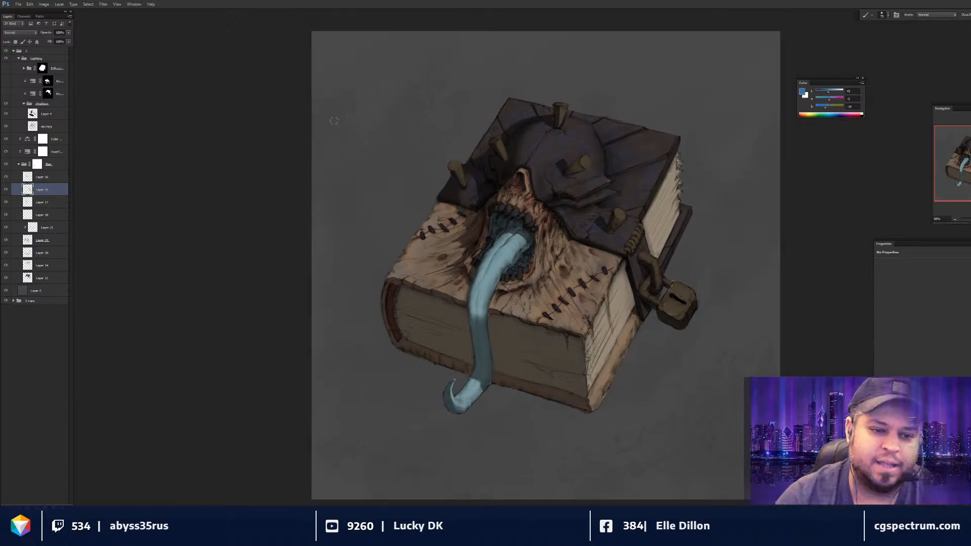
{"action": "left_click_drag", "start_coordinate": [542, 222], "coordinate": [539, 220]}
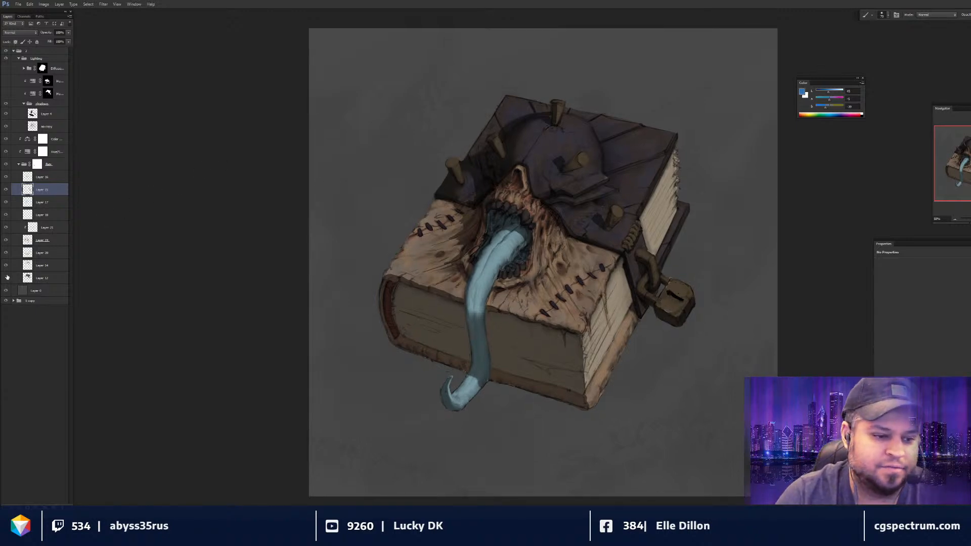
{"action": "left_click", "coordinate": [43, 278]}
{"action": "key", "text": "ctrl+u"}
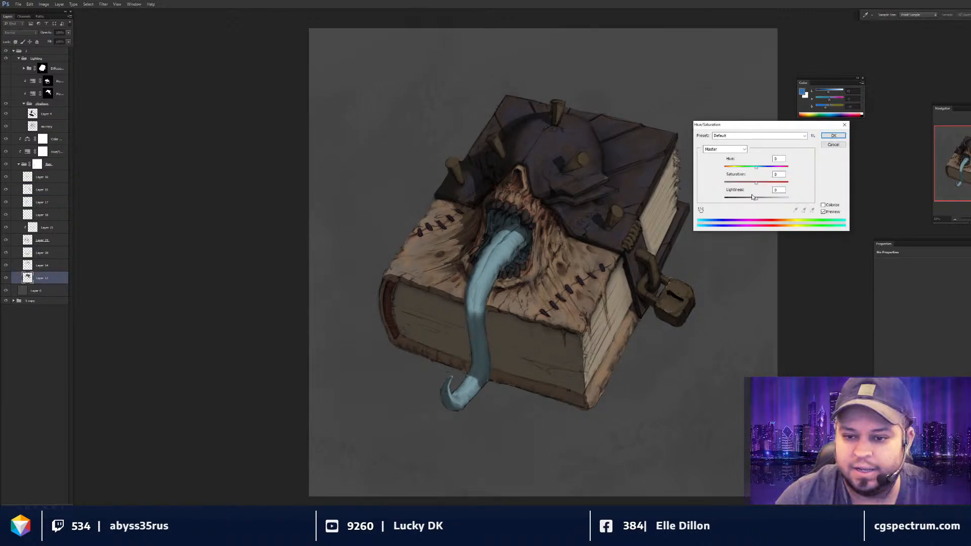
{"action": "left_click_drag", "start_coordinate": [757, 183], "coordinate": [760, 183]}
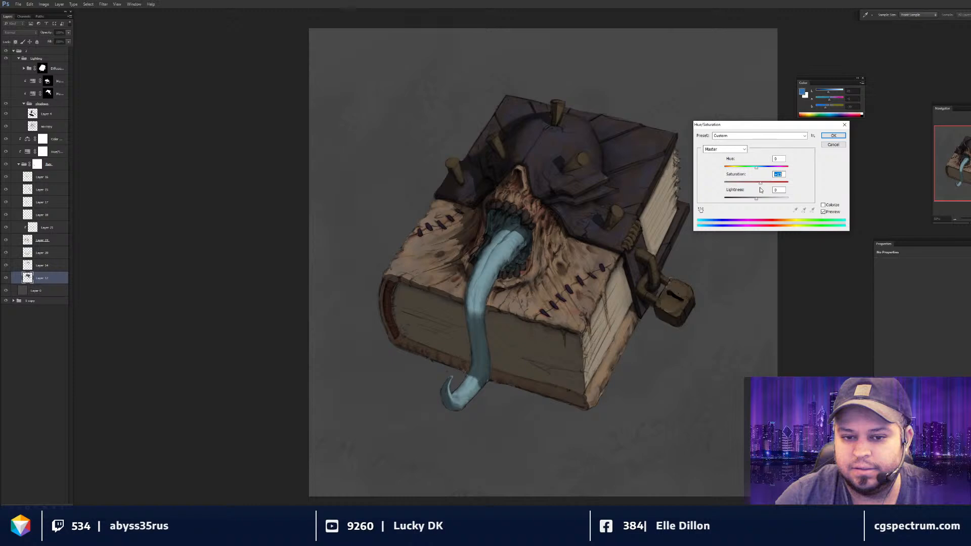
{"action": "key", "text": "Return"}
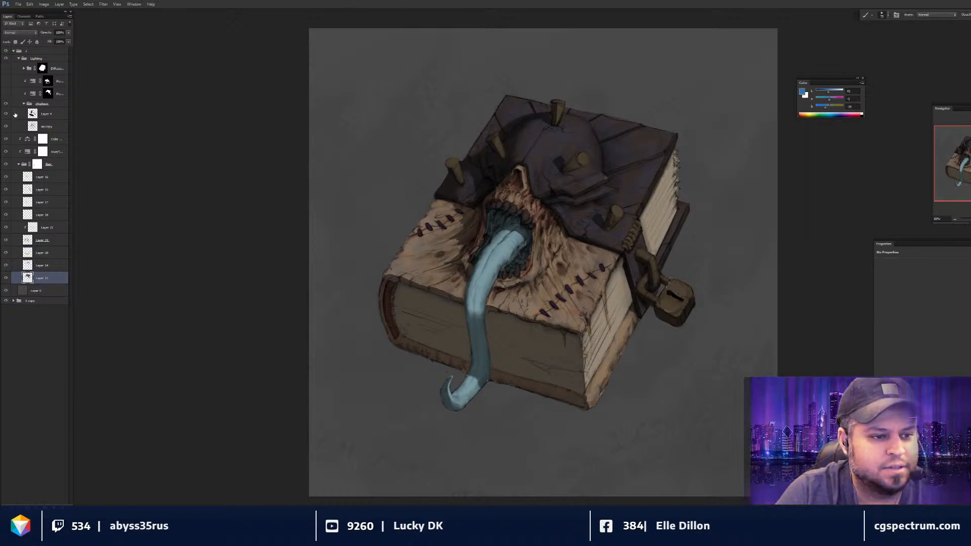
- Show the lower colorized Hue/Saturation adjustment in the Lighting group, shift its hue to warm orange-brown and adjust its lightness
{"action": "left_click", "coordinate": [6, 94]}
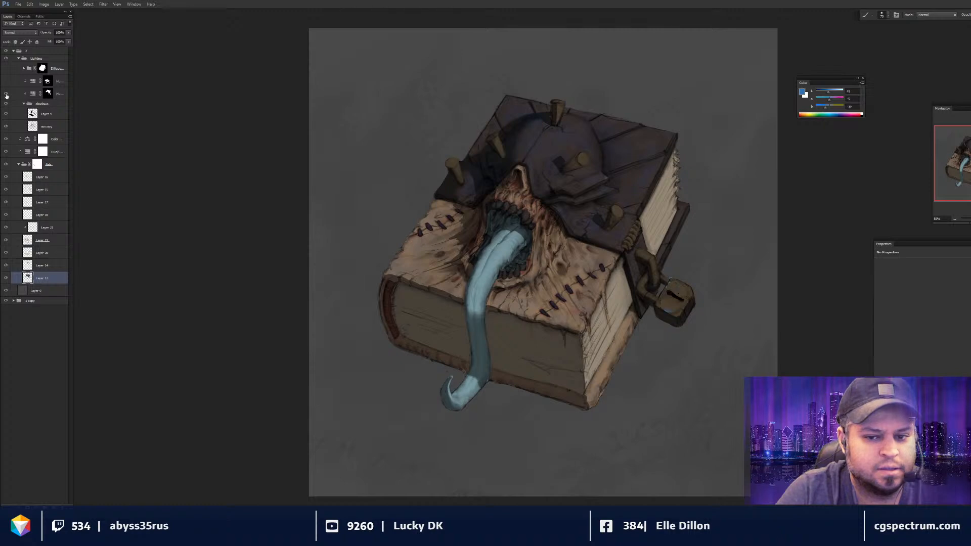
{"action": "left_click", "coordinate": [31, 95]}
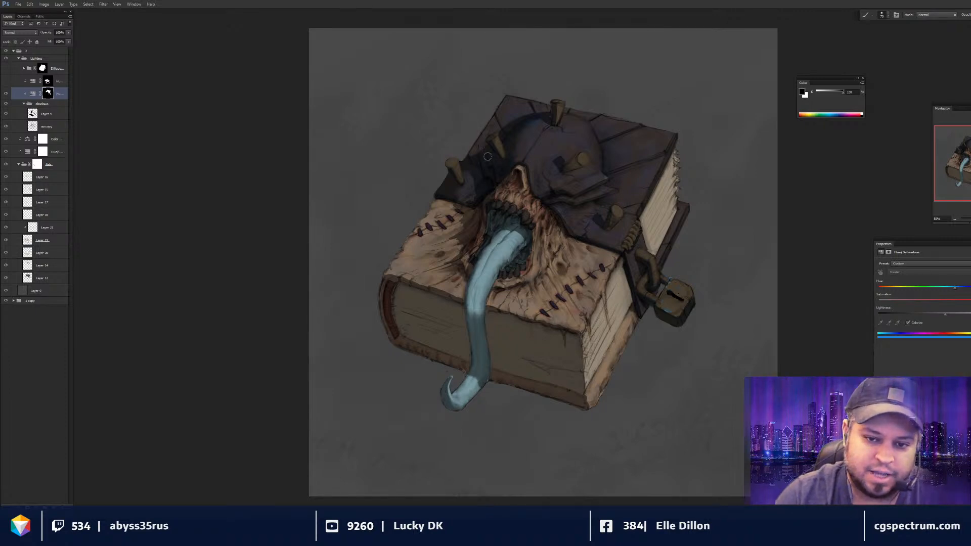
{"action": "left_click", "coordinate": [28, 277], "text": "ctrl"}
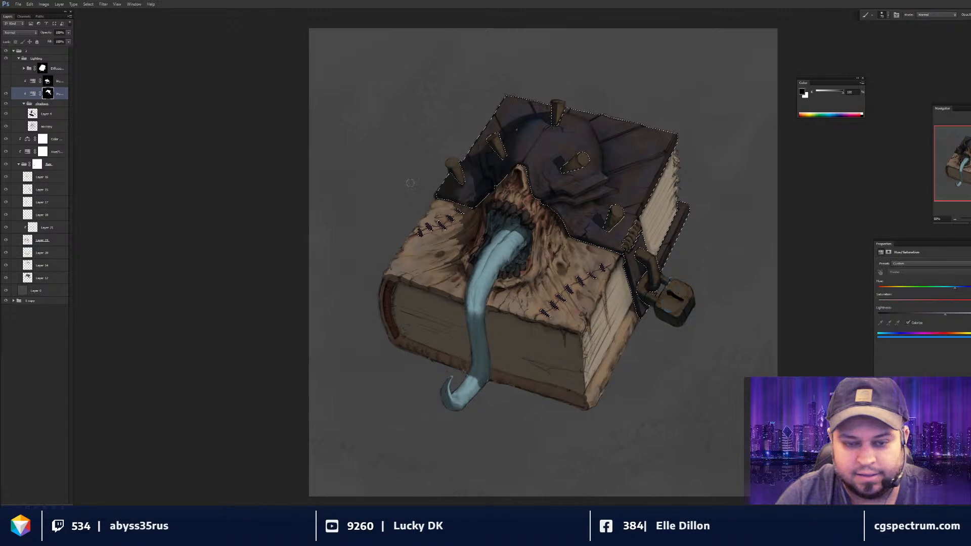
{"action": "key", "text": "ctrl+d"}
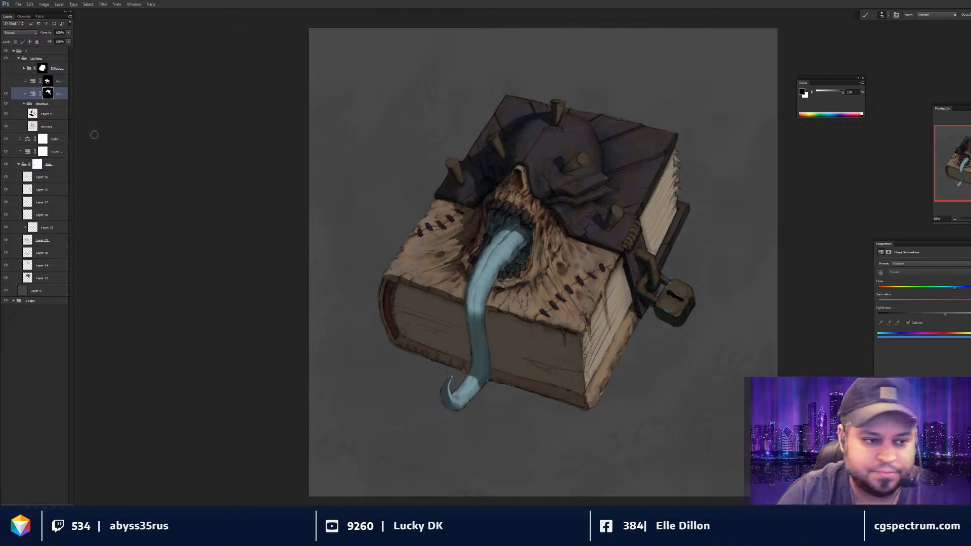
{"action": "left_click_drag", "start_coordinate": [955, 287], "coordinate": [947, 290]}
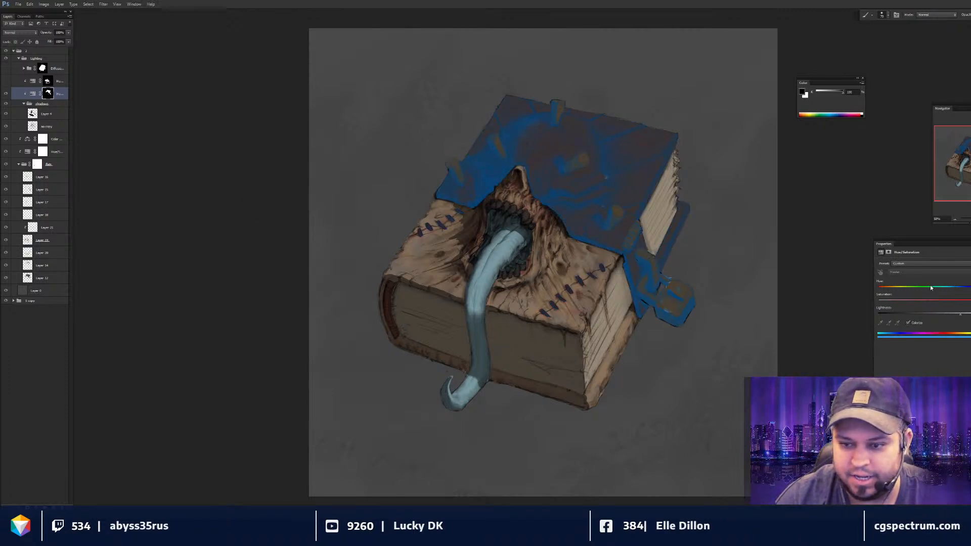
{"action": "left_click_drag", "start_coordinate": [931, 287], "coordinate": [888, 290]}
{"action": "left_click_drag", "start_coordinate": [950, 315], "coordinate": [930, 322]}
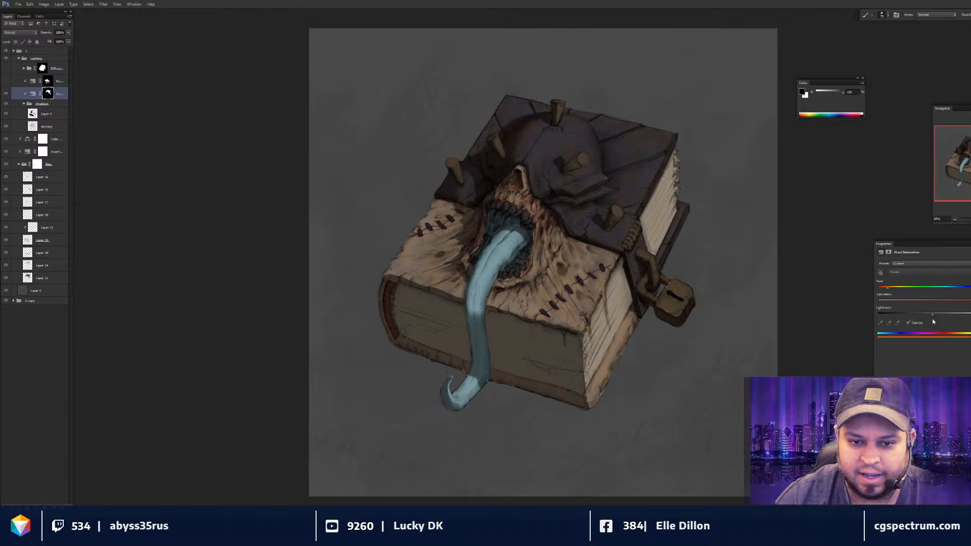
- Strongly desaturate the dark leather cover's base layer with Hue/Saturation after checking which parts the layer covers
{"action": "left_click_drag", "start_coordinate": [762, 341], "coordinate": [759, 349]}
{"action": "key", "text": "ctrl+minus"}
{"action": "key", "text": "ctrl+minus"}
{"action": "key", "text": "ctrl+equal"}
{"action": "key", "text": "ctrl+equal"}
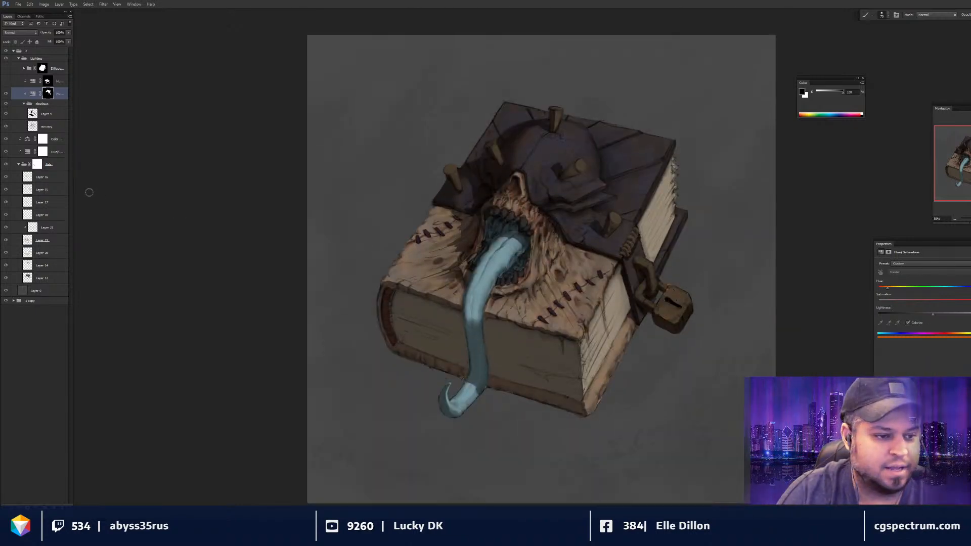
{"action": "left_click", "coordinate": [6, 278]}
{"action": "left_click", "coordinate": [6, 278]}
{"action": "left_click", "coordinate": [31, 279]}
{"action": "key", "text": "ctrl+u"}
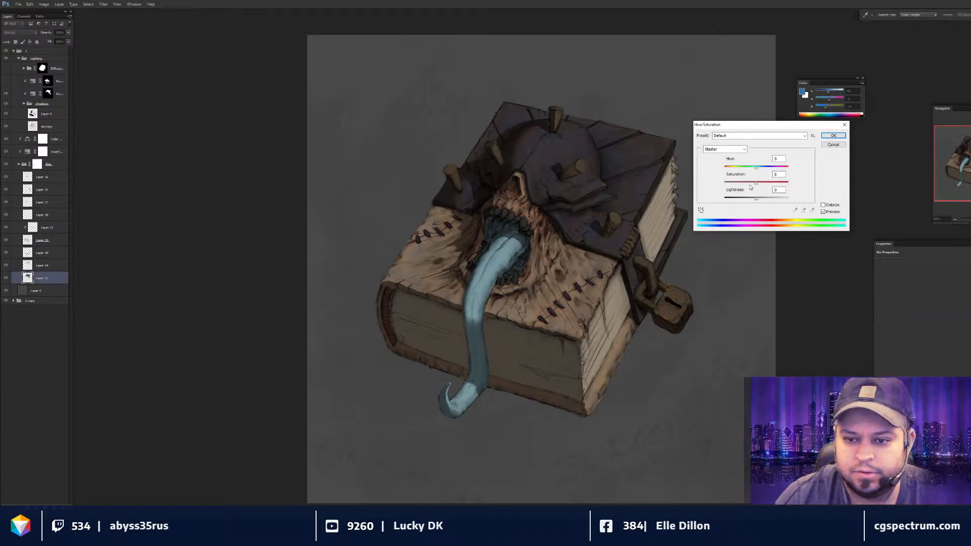
{"action": "left_click_drag", "start_coordinate": [756, 182], "coordinate": [733, 183]}
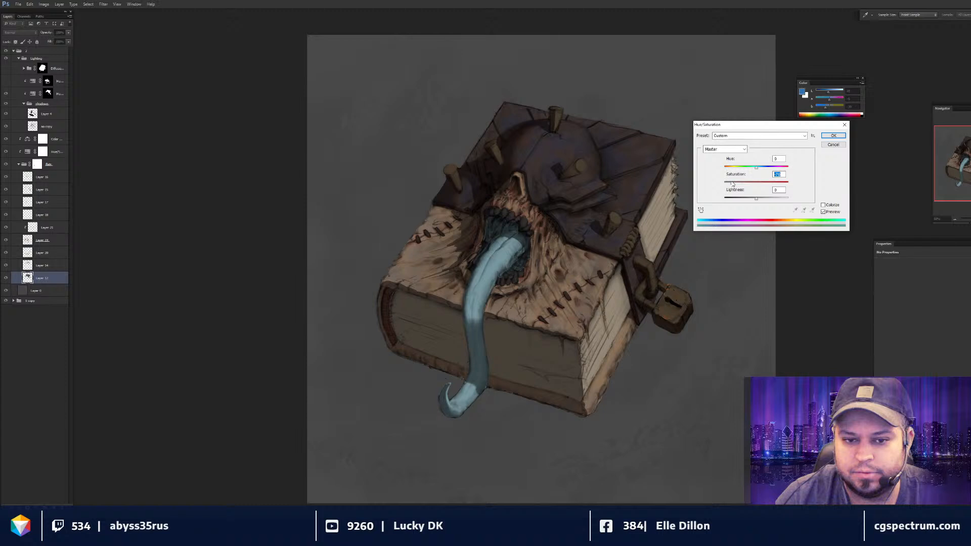
{"action": "left_click", "coordinate": [834, 136]}
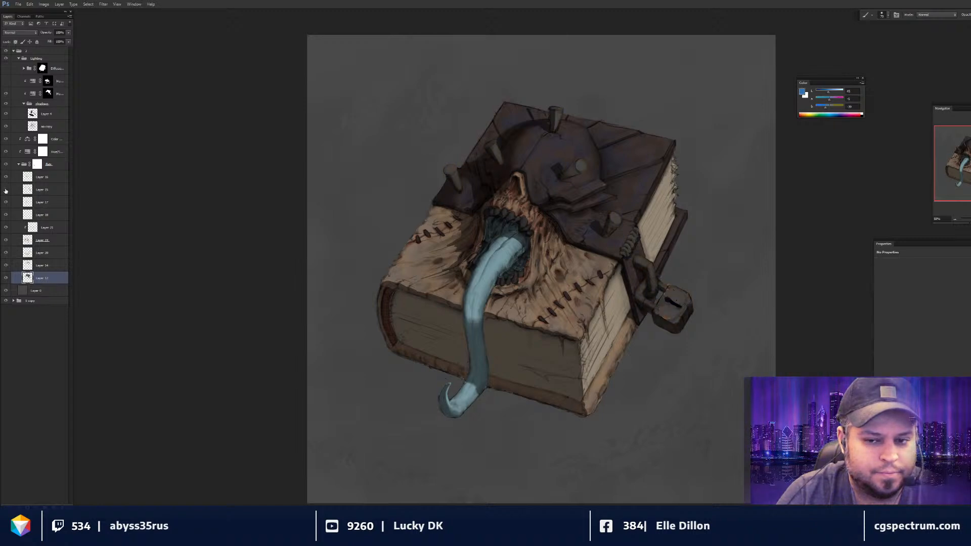
- Find the bluish tint layer over the dark leather cover by toggling layer visibility and lower its opacity to about 60%
{"action": "left_click", "coordinate": [6, 205]}
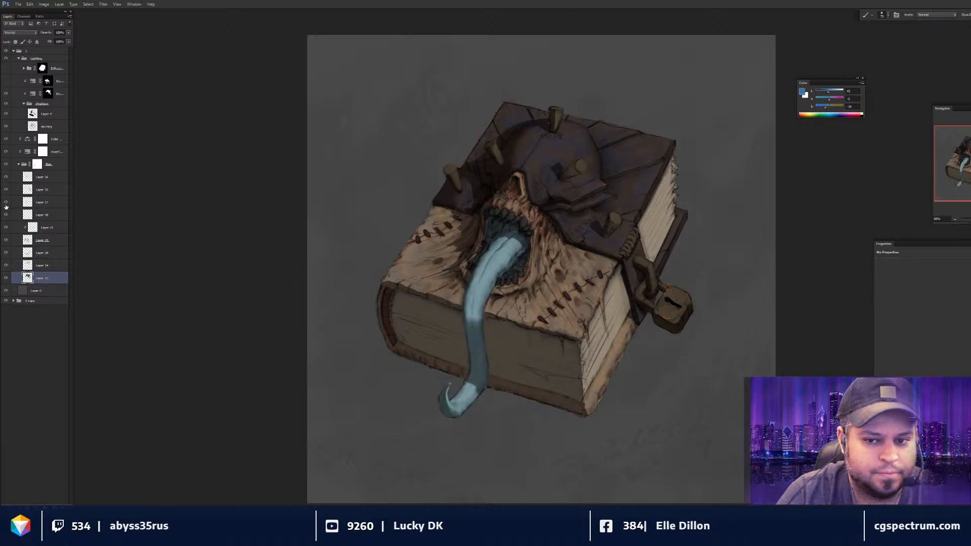
{"action": "left_click", "coordinate": [7, 267]}
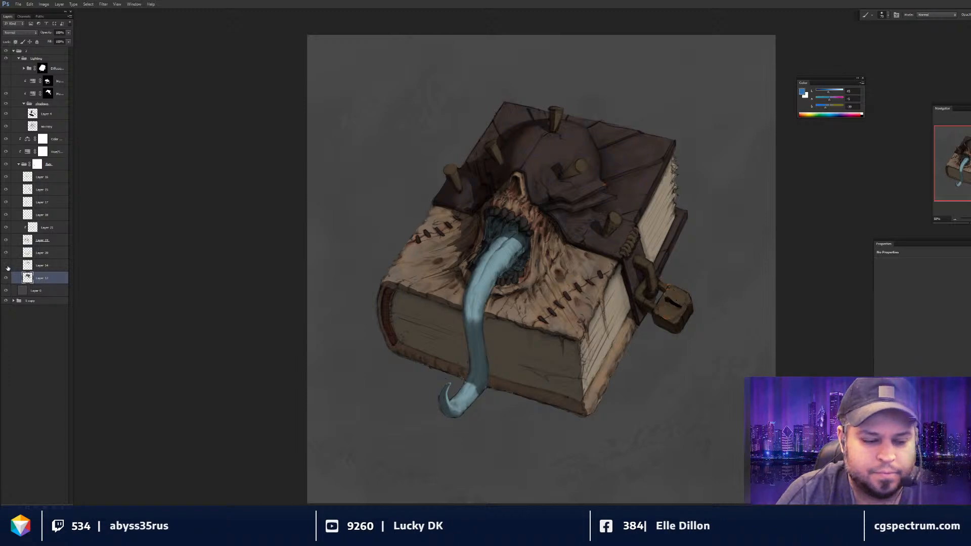
{"action": "left_click", "coordinate": [47, 265]}
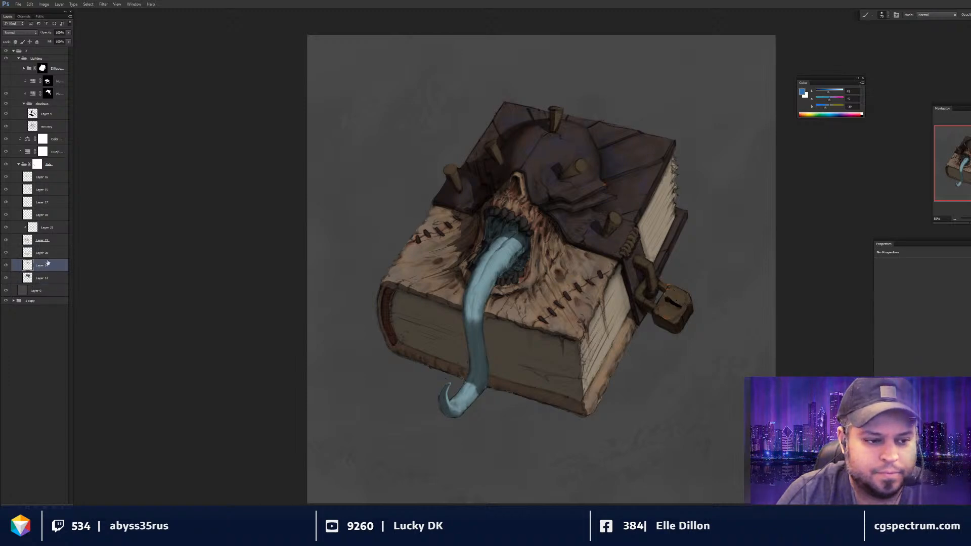
{"action": "left_click", "coordinate": [69, 33]}
{"action": "left_click_drag", "start_coordinate": [68, 40], "coordinate": [56, 40]}
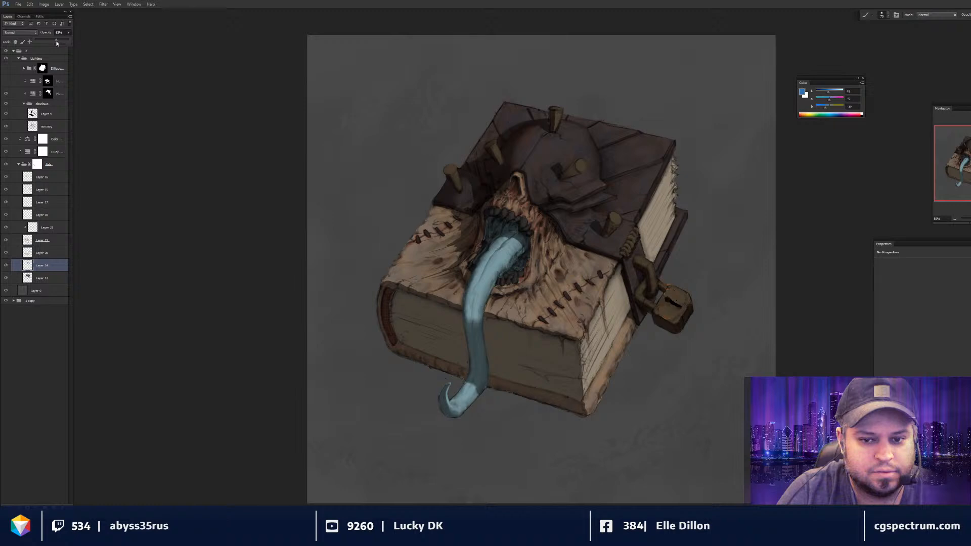
{"action": "key", "text": "ctrl+minus"}
{"action": "key", "text": "ctrl+plus"}
{"action": "left_click_drag", "start_coordinate": [588, 318], "coordinate": [545, 320]}
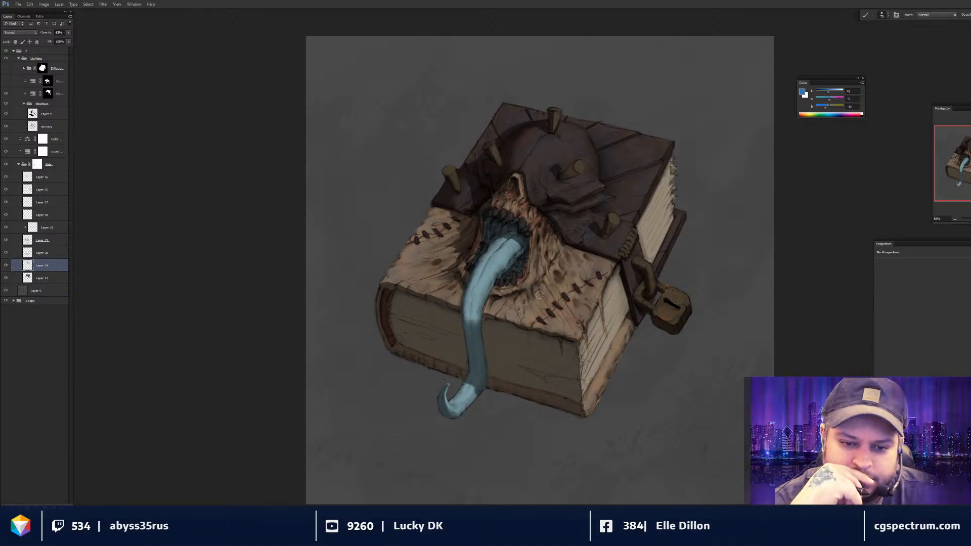
{"action": "left_click_drag", "start_coordinate": [539, 296], "coordinate": [544, 291]}
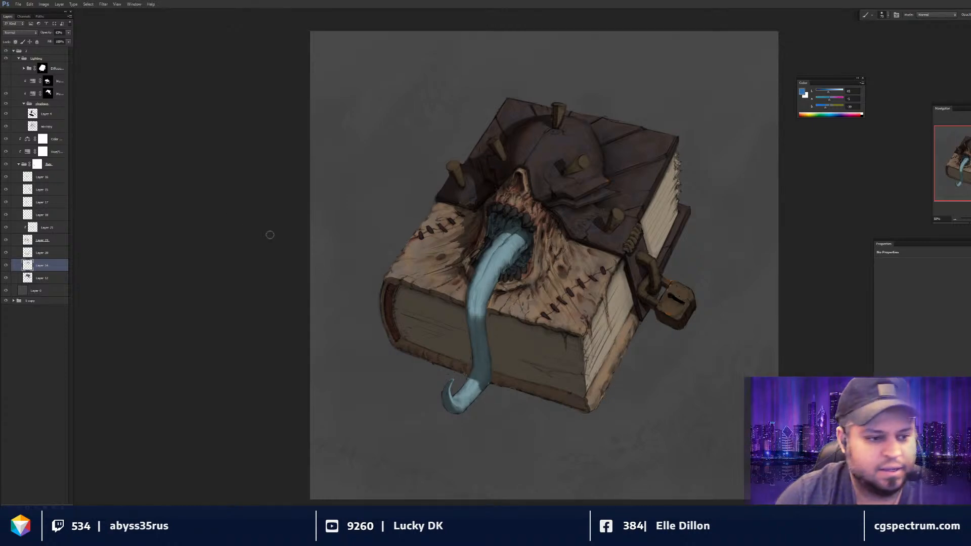
- Darken the blue tongue's layer by lowering its lightness with Hue/Saturation
{"action": "left_click", "coordinate": [49, 205]}
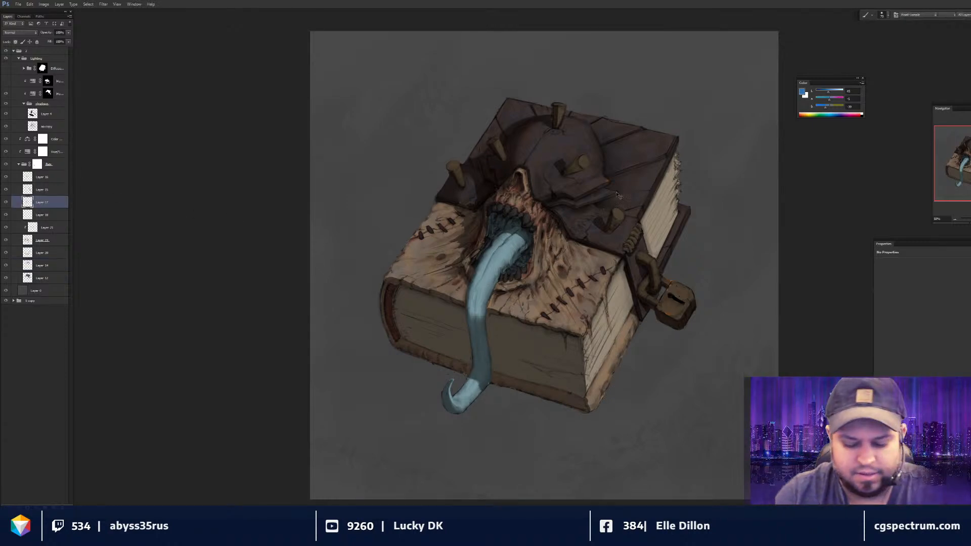
{"action": "key", "text": "ctrl+u"}
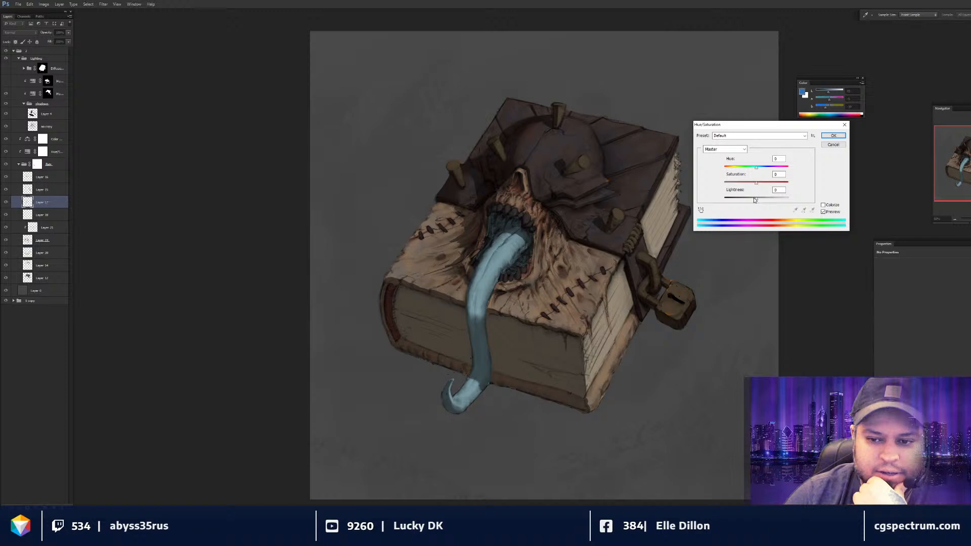
{"action": "left_click_drag", "start_coordinate": [755, 200], "coordinate": [746, 203]}
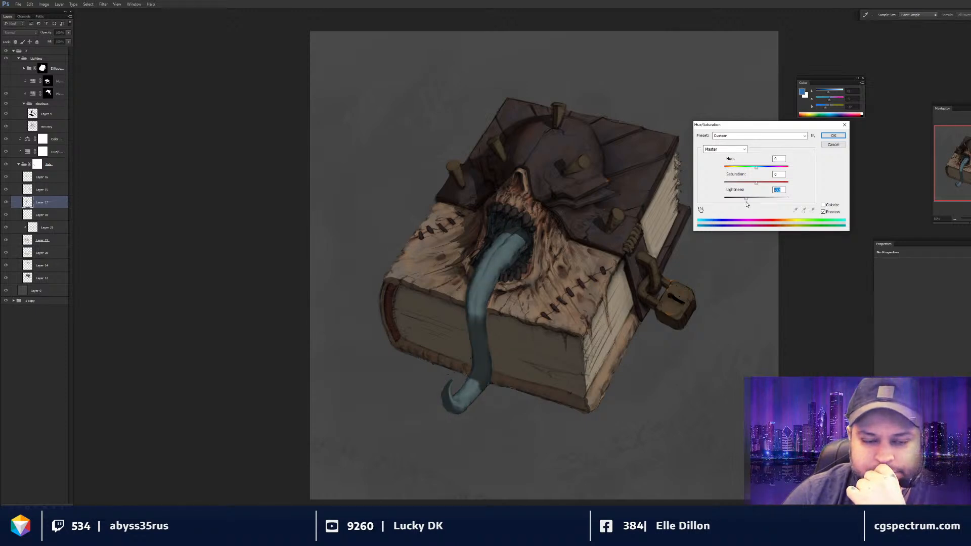
{"action": "left_click_drag", "start_coordinate": [747, 204], "coordinate": [749, 205]}
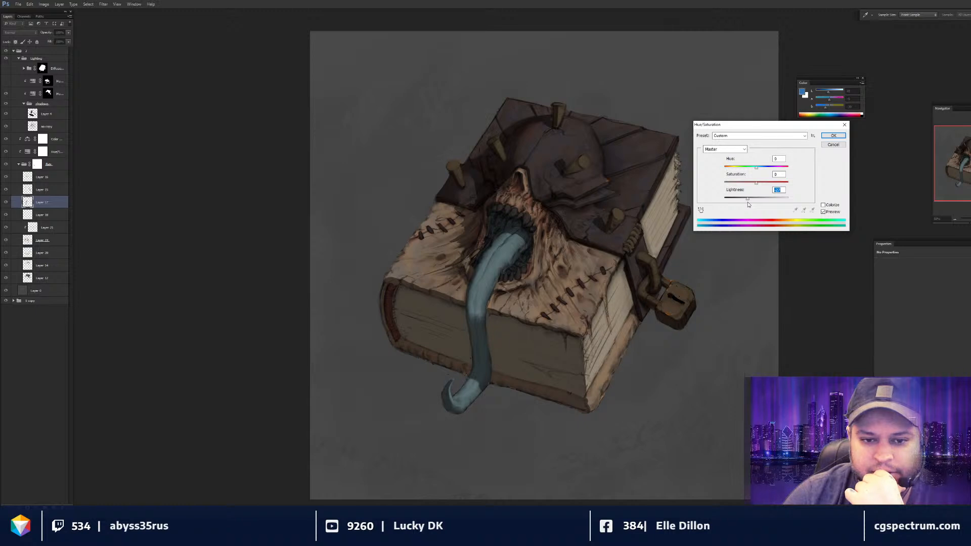
{"action": "left_click", "coordinate": [822, 137]}
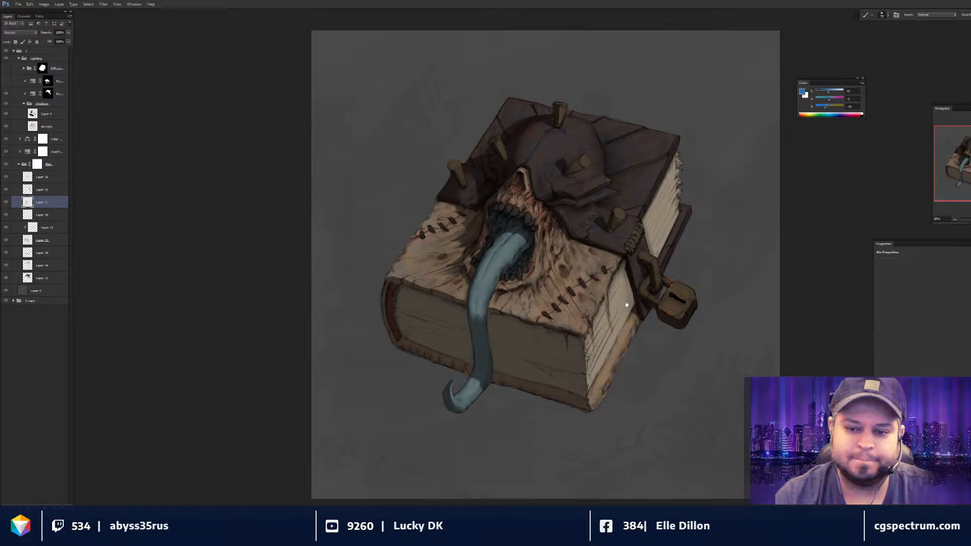
{"action": "left_click_drag", "start_coordinate": [522, 352], "coordinate": [526, 350]}
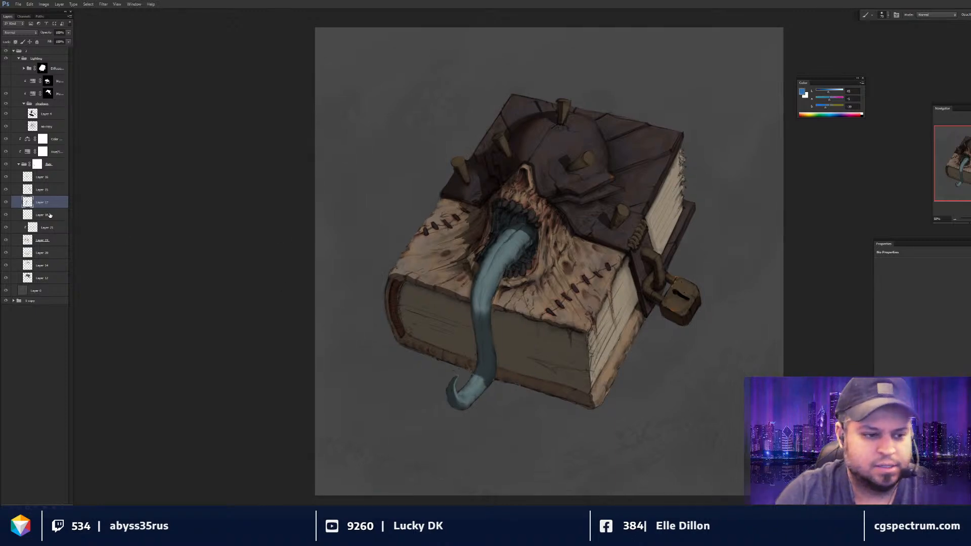
- Slightly darken the layer holding the book's page edges by lowering its lightness with Hue/Saturation
{"action": "left_click", "coordinate": [44, 252]}
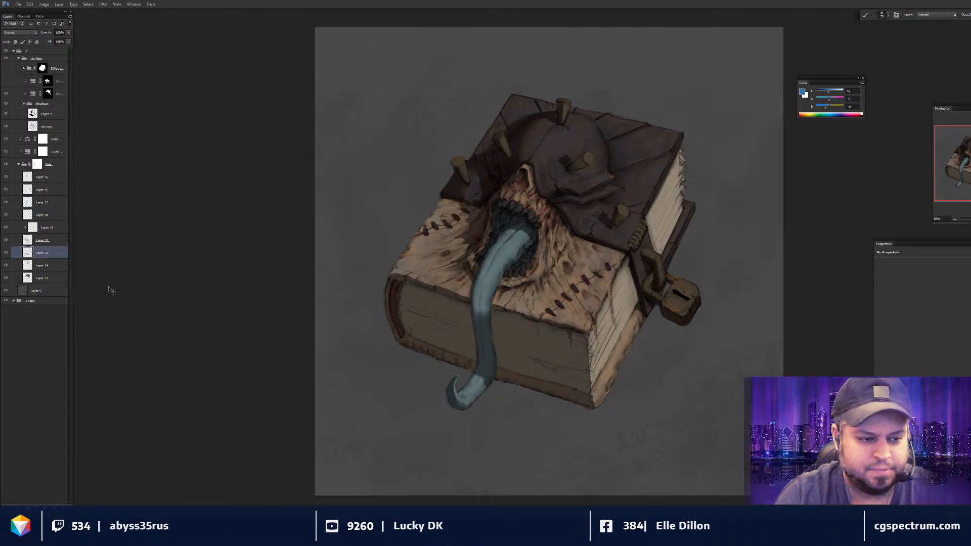
{"action": "key", "text": "ctrl+u"}
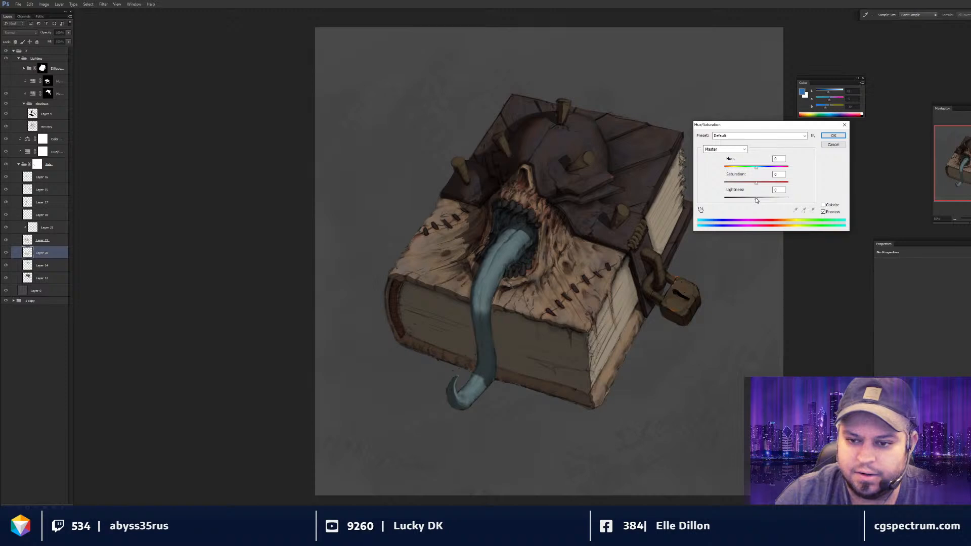
{"action": "left_click_drag", "start_coordinate": [756, 199], "coordinate": [752, 200]}
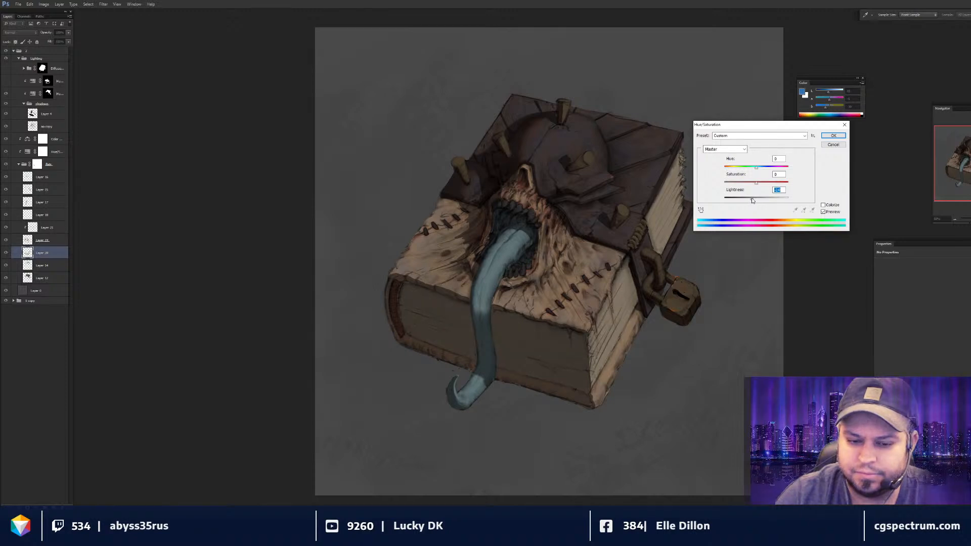
{"action": "left_click", "coordinate": [832, 136]}
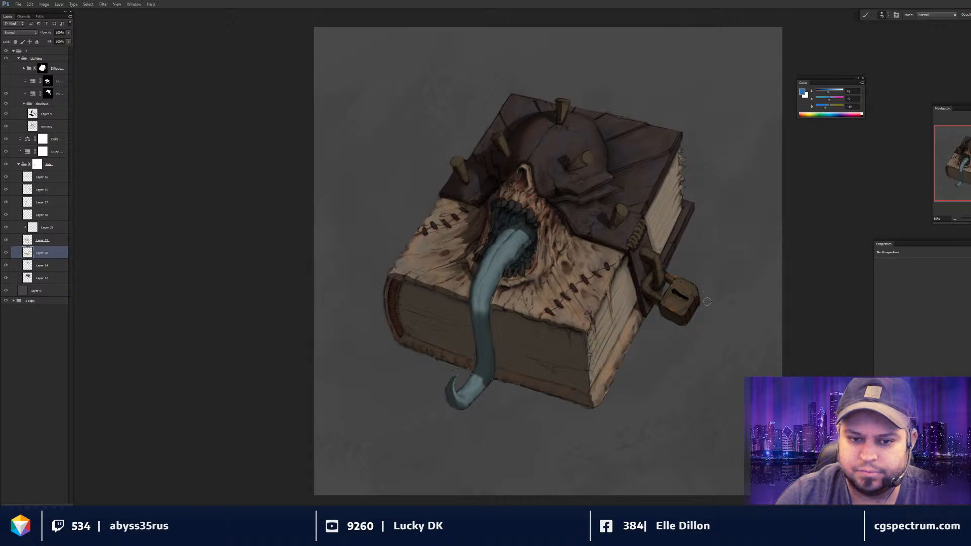
{"action": "scroll", "coordinate": [707, 302], "scroll_direction": "up", "scroll_amount": 1}
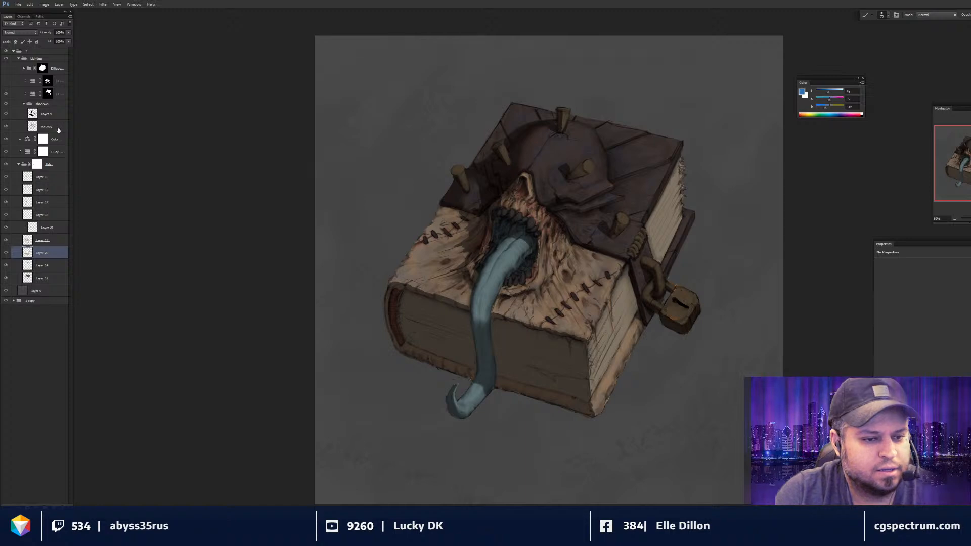
{"action": "left_click_drag", "start_coordinate": [284, 175], "coordinate": [277, 171]}
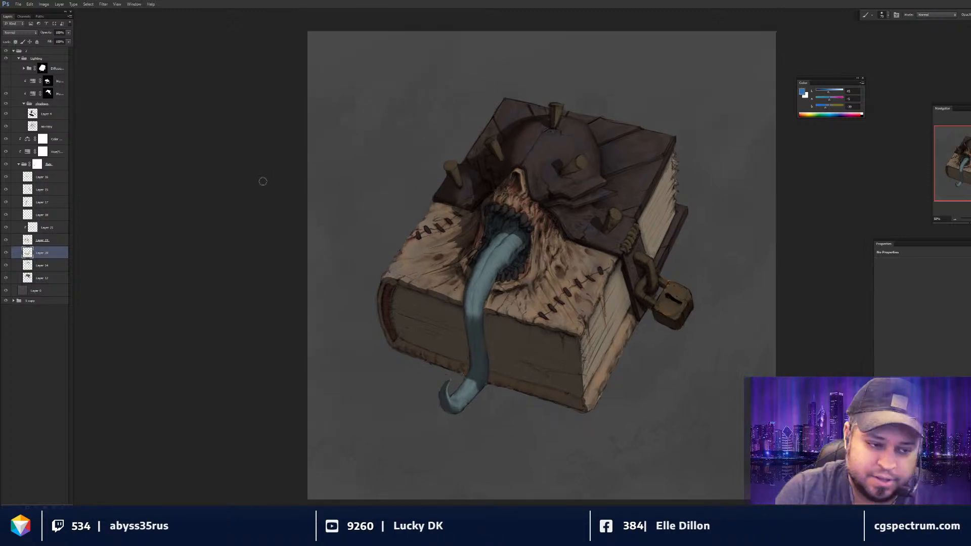
{"action": "left_click_drag", "start_coordinate": [536, 179], "coordinate": [535, 179]}
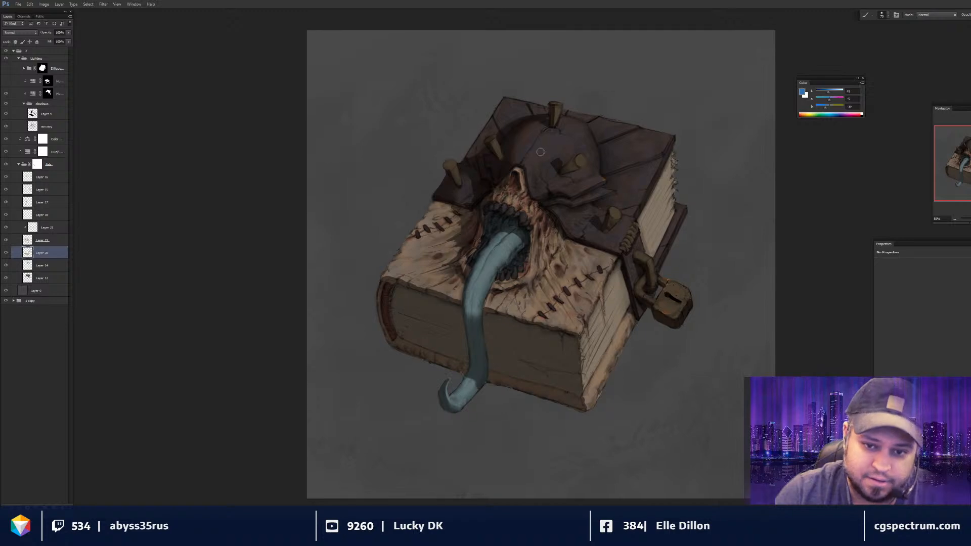
{"action": "left_click_drag", "start_coordinate": [521, 239], "coordinate": [518, 242]}
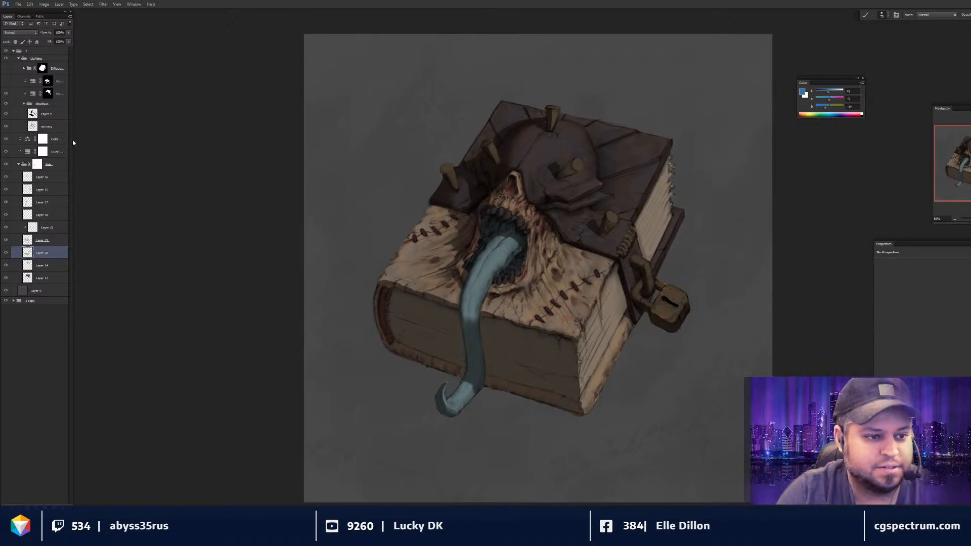
- Group the Shadows group and the two masked adjustment layers above it, naming the new group "shadows with ao"
{"action": "left_click", "coordinate": [54, 105]}
{"action": "left_click", "coordinate": [61, 81], "text": "shift"}
{"action": "key", "text": "ctrl+g"}
{"action": "type", "text": "shadows with ao"}
{"action": "key", "text": "Return"}
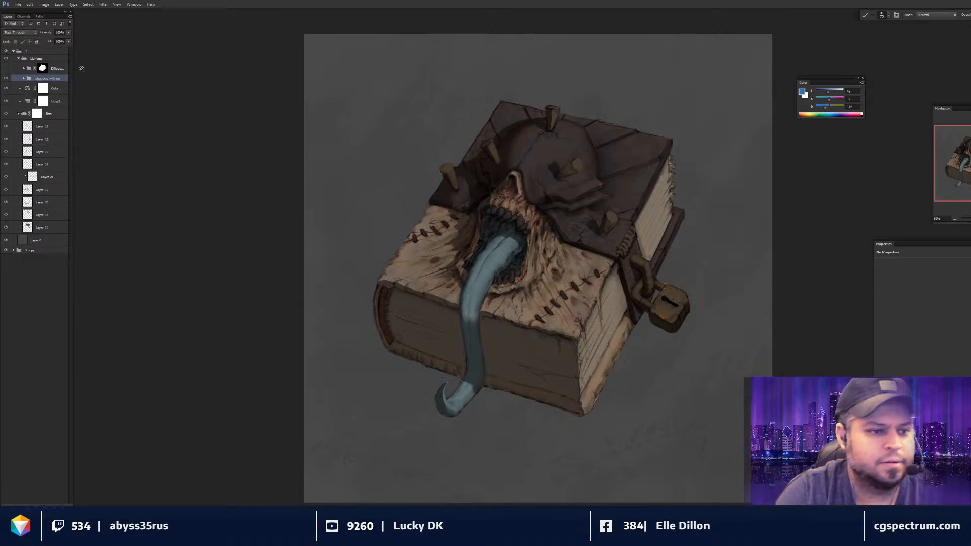
- Add a new empty layer above the shadows group and place it in a group named "highlights"
{"action": "key", "text": "ctrl+shift+alt+n"}
{"action": "key", "text": "ctrl+g"}
{"action": "type", "text": "highlight"}
{"action": "key", "text": "Return"}
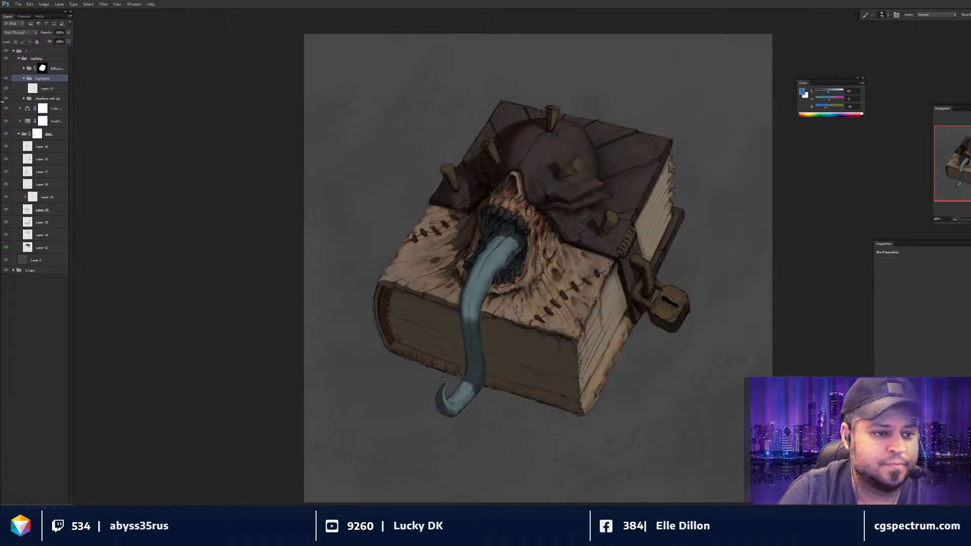
- On the new layer in the highlights group, paint white highlights along the leather ridge above the mouth with a small FLAT brush
{"action": "left_click", "coordinate": [44, 89]}
{"action": "scroll", "coordinate": [523, 253], "scroll_direction": "up", "scroll_amount": 1}
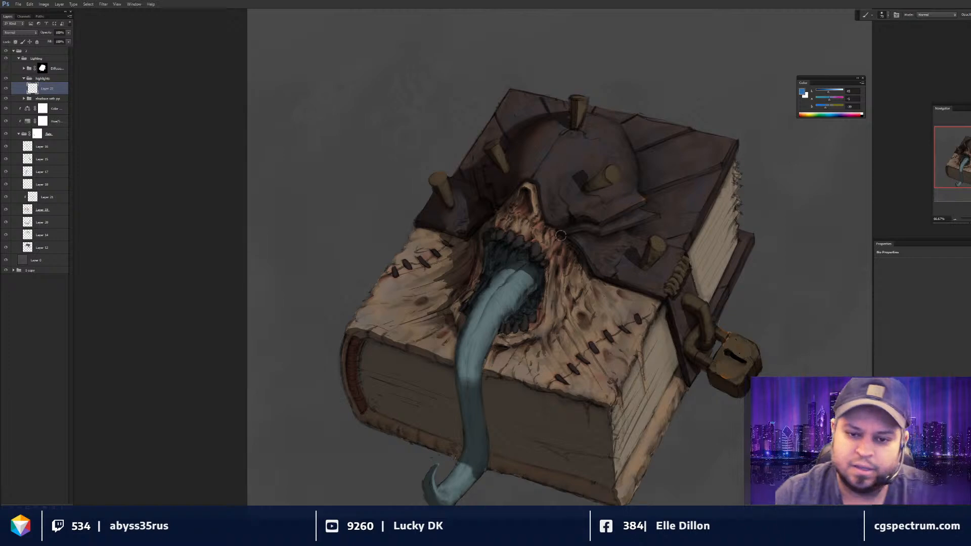
{"action": "right_click", "coordinate": [569, 233]}
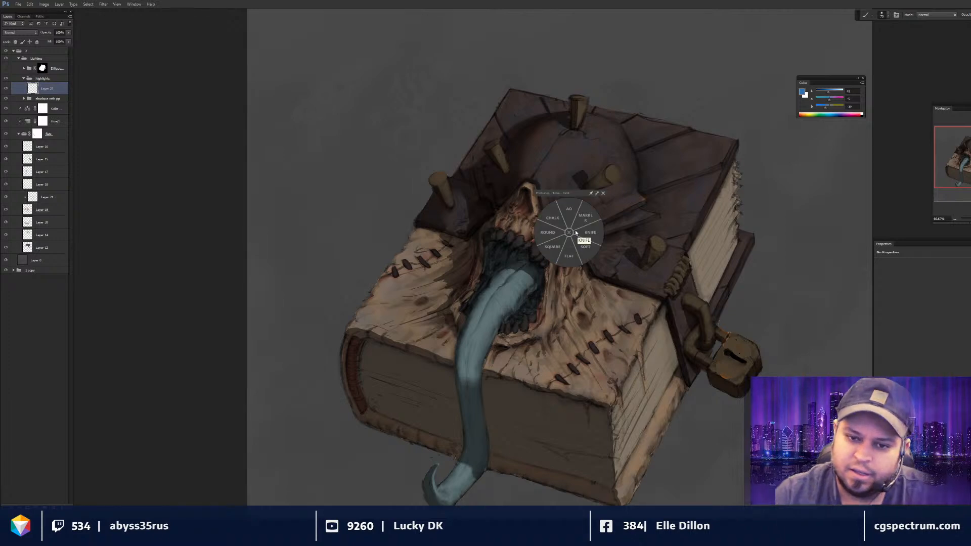
{"action": "left_click", "coordinate": [570, 260]}
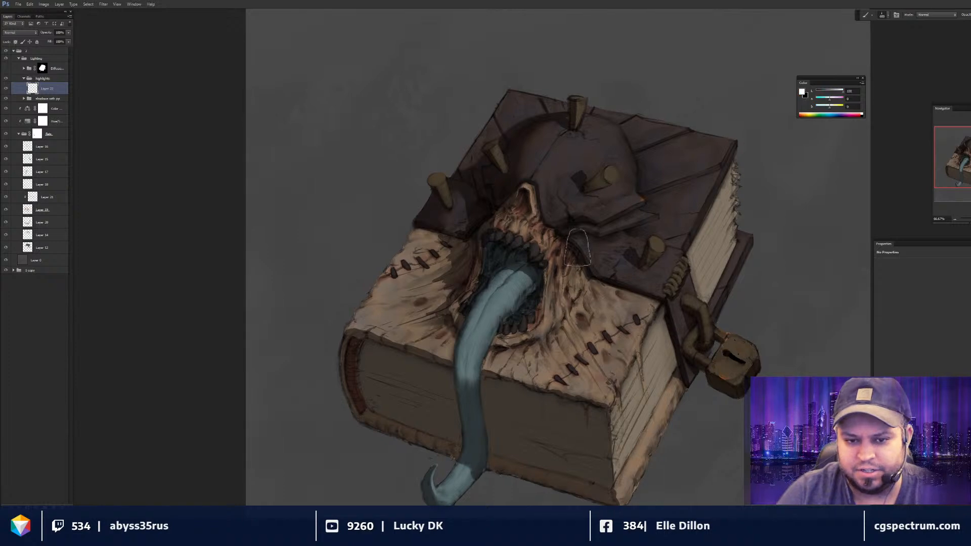
{"action": "key", "text": "bracketleft"}
{"action": "key", "text": "bracketleft"}
{"action": "key", "text": "bracketleft"}
{"action": "key", "text": "bracketleft"}
{"action": "key", "text": "bracketleft"}
{"action": "key", "text": "bracketleft"}
{"action": "left_click_drag", "start_coordinate": [552, 220], "coordinate": [545, 226]}
{"action": "key", "text": "bracketleft"}
{"action": "key", "text": "bracketleft"}
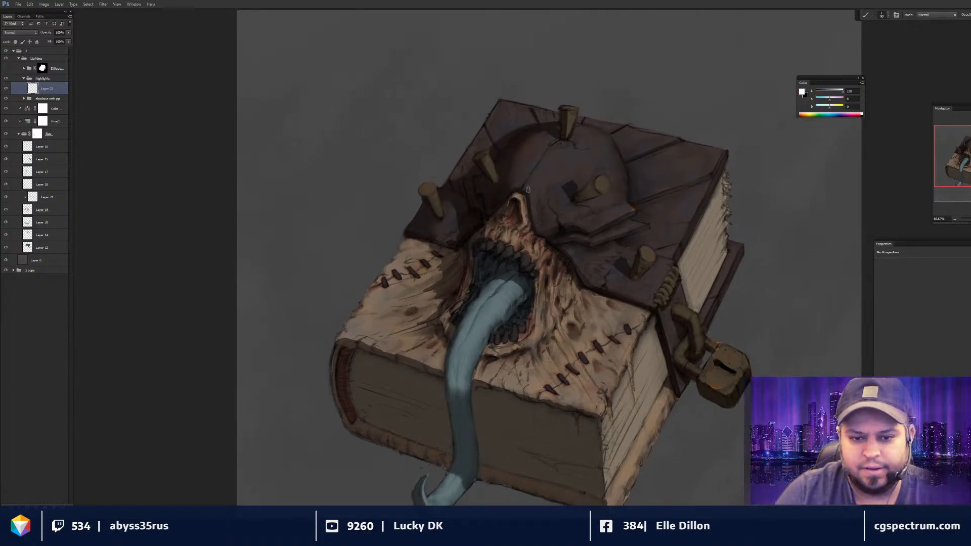
{"action": "left_click", "coordinate": [528, 190]}
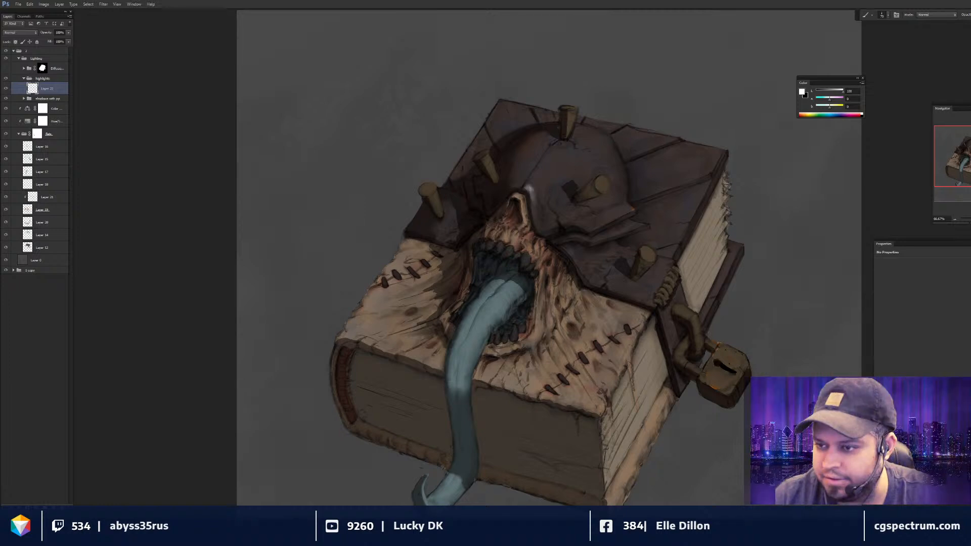
{"action": "left_click_drag", "start_coordinate": [535, 201], "coordinate": [537, 212]}
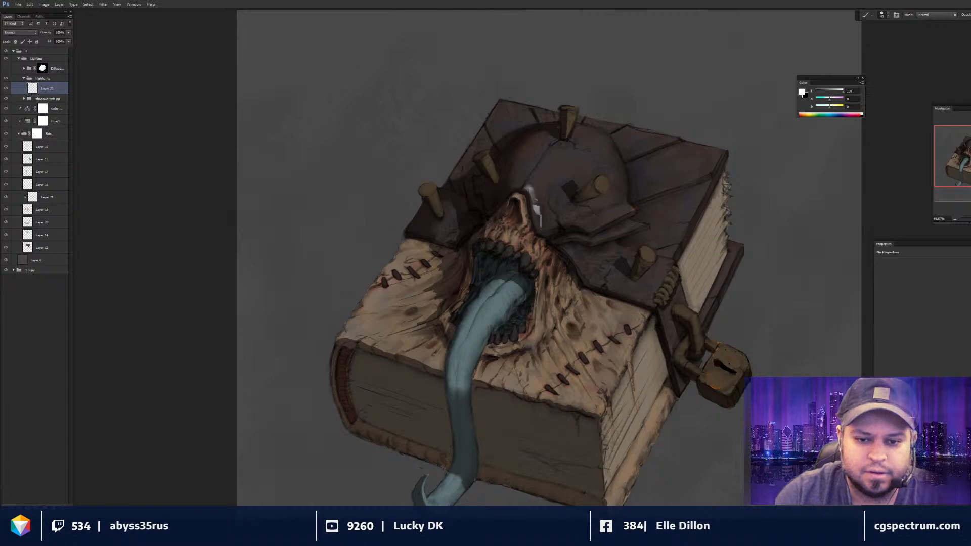
{"action": "key", "text": "period"}
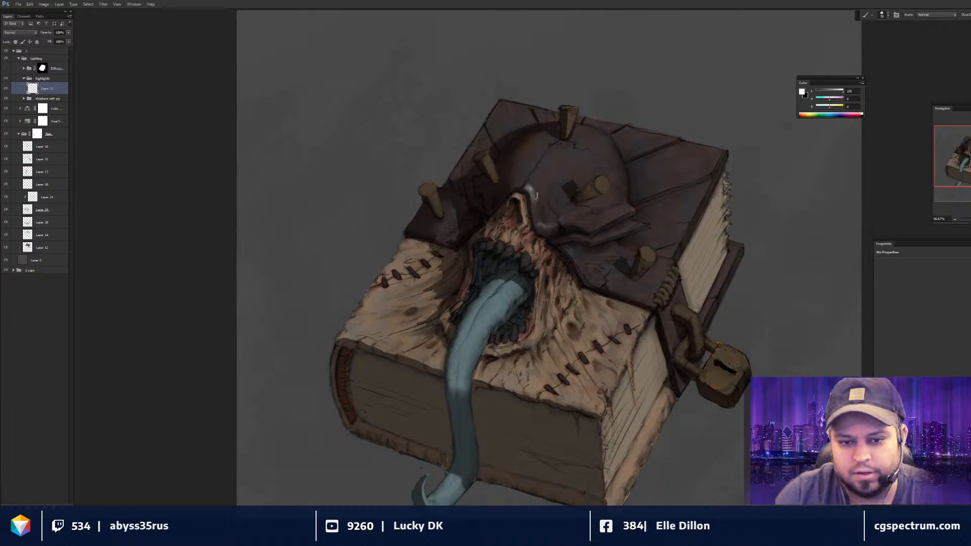
- Soften the highlights on the leather ridge above the mouth with the SMUDGE OILY tool preset
{"action": "right_click", "coordinate": [539, 200]}
{"action": "left_click", "coordinate": [527, 190]}
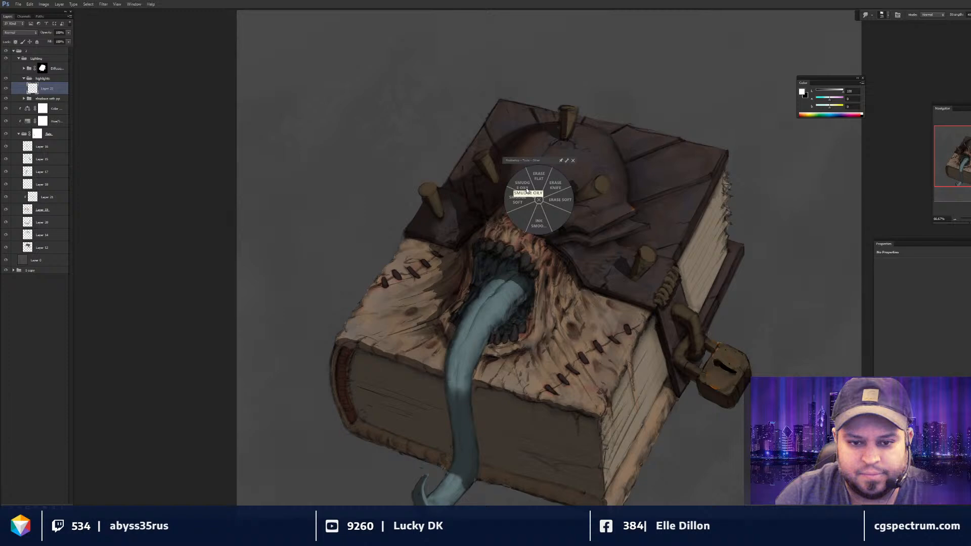
{"action": "key", "text": "b"}
- Paint white highlights with a larger brush on the crown of the leather dome just below the upper horn
{"action": "left_click_drag", "start_coordinate": [559, 201], "coordinate": [550, 205]}
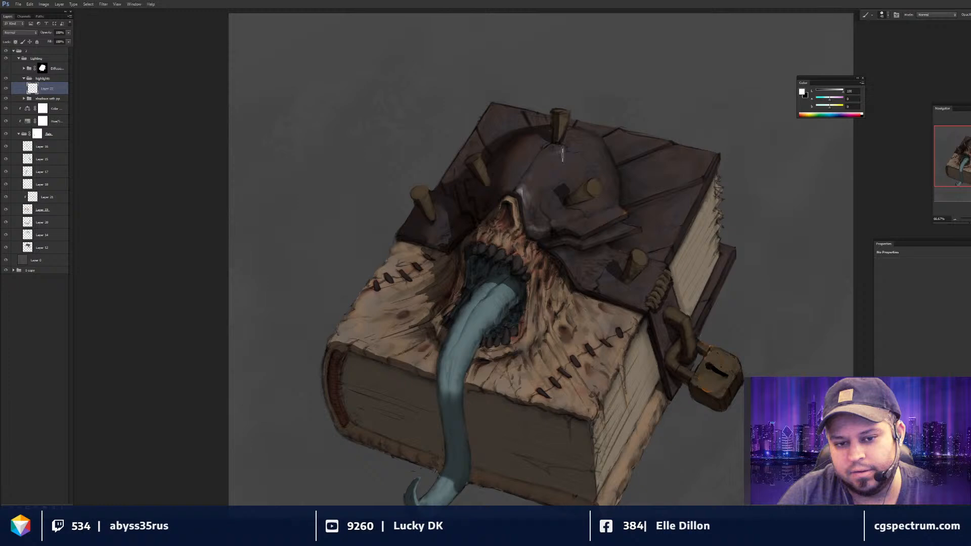
{"action": "key", "text": "bracketright"}
{"action": "key", "text": "bracketright"}
{"action": "key", "text": "bracketright"}
{"action": "mouse_move", "coordinate": [556, 158]}
{"action": "left_mouse_down"}
{"action": "mouse_move", "coordinate": [581, 167]}
{"action": "mouse_move", "coordinate": [567, 169]}
{"action": "left_mouse_up"}
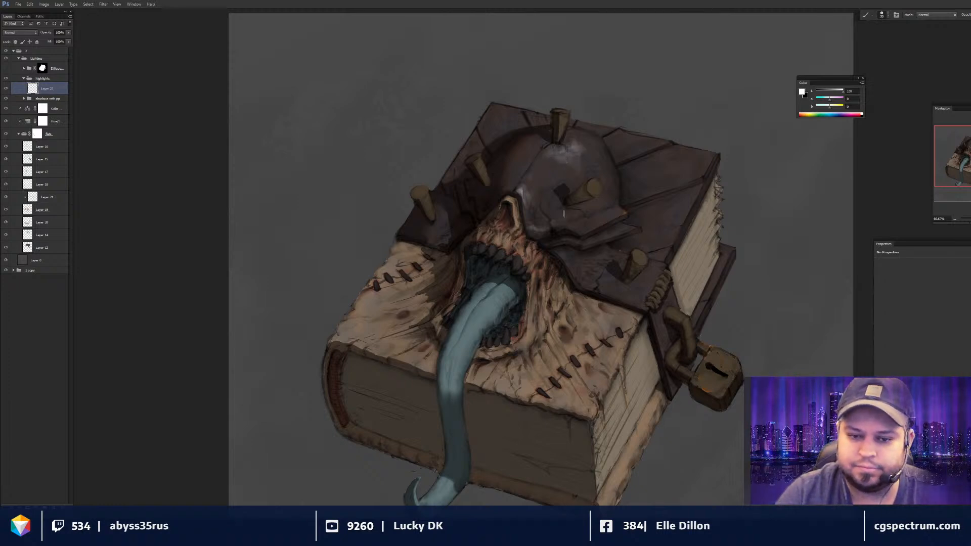
- Extend the highlights onto the leather folds below the dome and soften the dome's highlights with the Smudge tool
{"action": "key", "text": "ctrl+minus"}
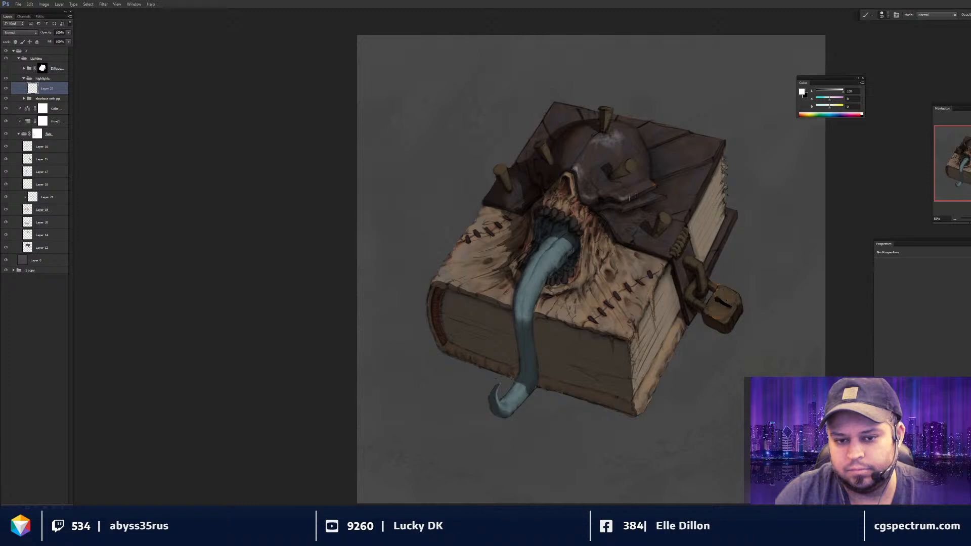
{"action": "key", "text": "ctrl+minus"}
{"action": "key", "text": "ctrl+minus"}
{"action": "key", "text": "ctrl+plus"}
{"action": "key", "text": "ctrl+plus"}
{"action": "key", "text": "s"}
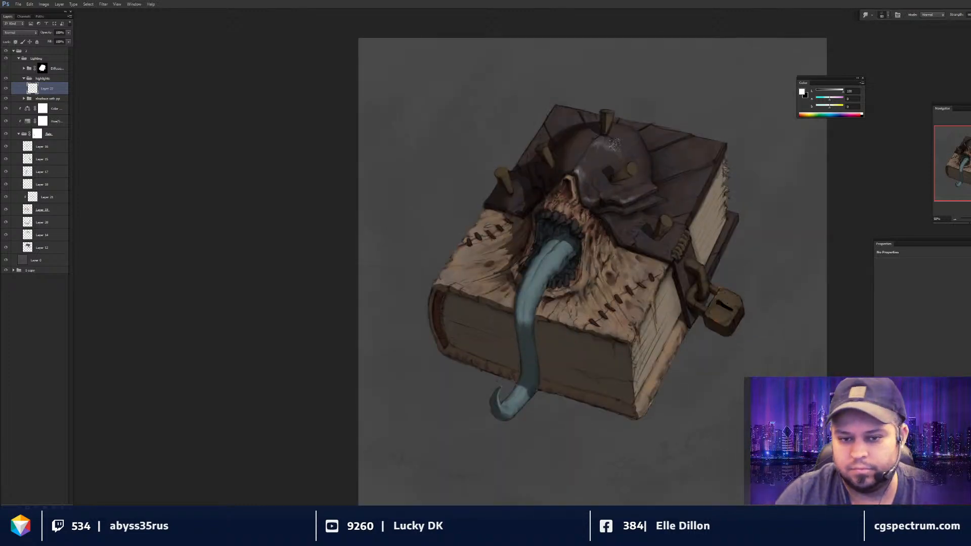
{"action": "key", "text": "b"}
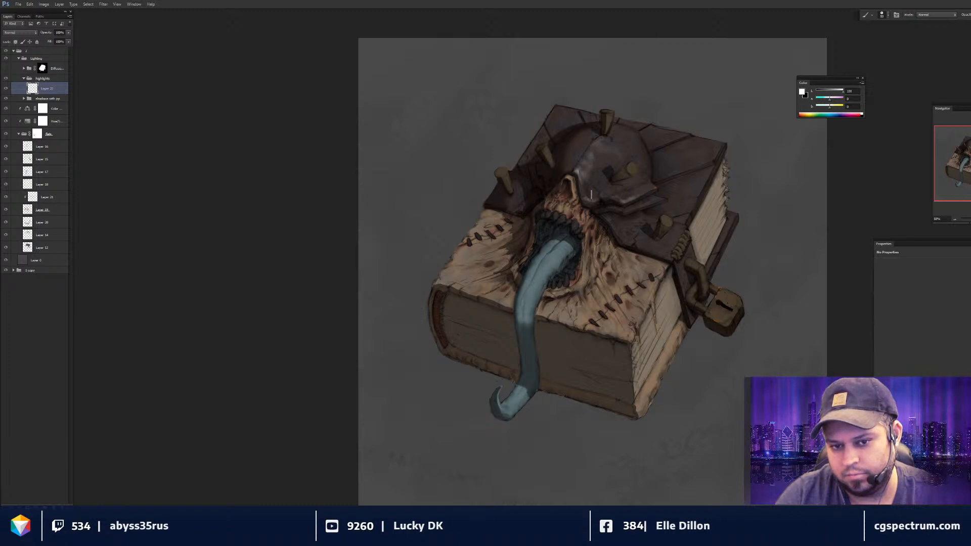
- Build up the soft highlights around the horn and lower folds of the leather dome with a larger brush
{"action": "left_click_drag", "start_coordinate": [615, 201], "coordinate": [604, 208]}
{"action": "key", "text": "bracketright"}
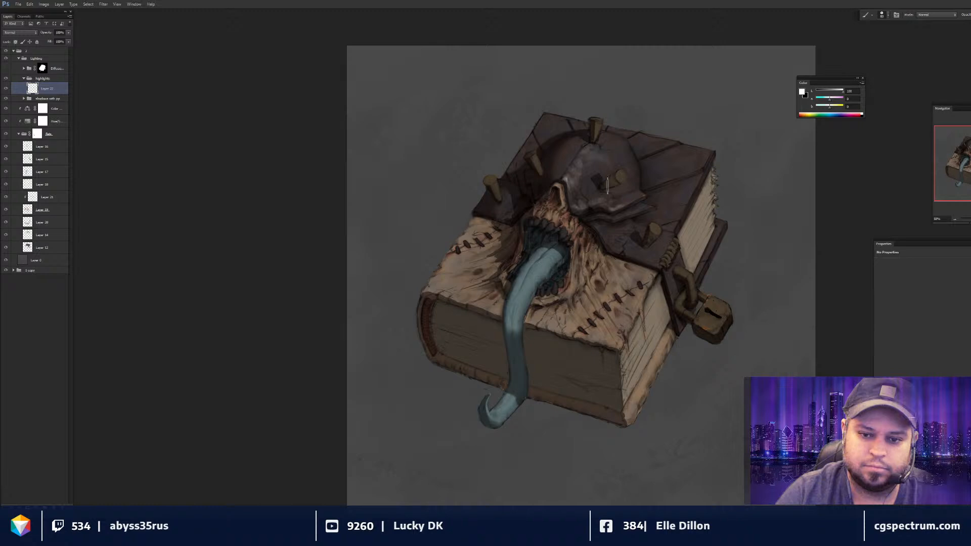
{"action": "left_click_drag", "start_coordinate": [607, 185], "coordinate": [598, 231]}
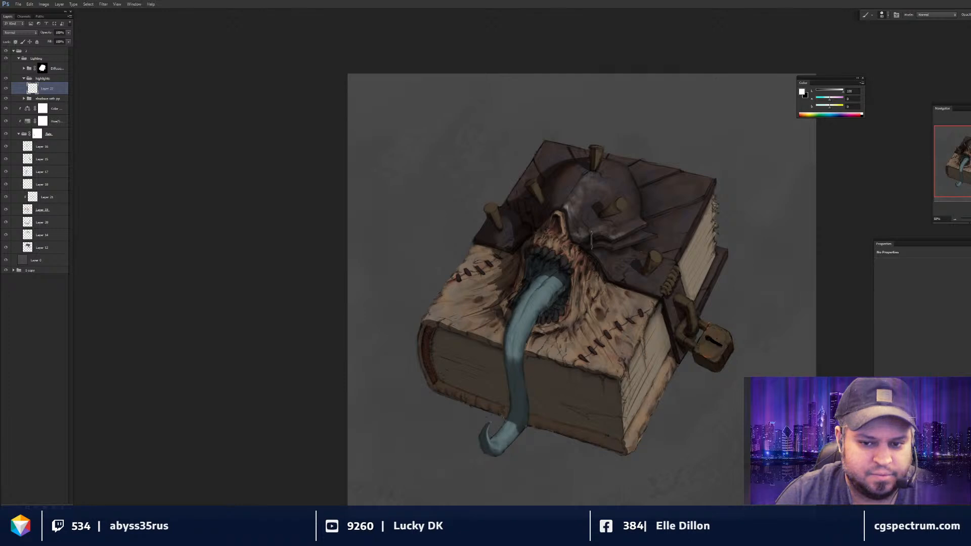
- Duplicate the whole painting group as a backup beneath the original and name a group 3
{"action": "left_click", "coordinate": [14, 51]}
{"action": "key", "text": "ctrl+j"}
{"action": "double_click", "coordinate": [30, 51]}
{"action": "type", "text": "3"}
{"action": "key", "text": "Return"}
{"action": "left_click", "coordinate": [12, 51]}
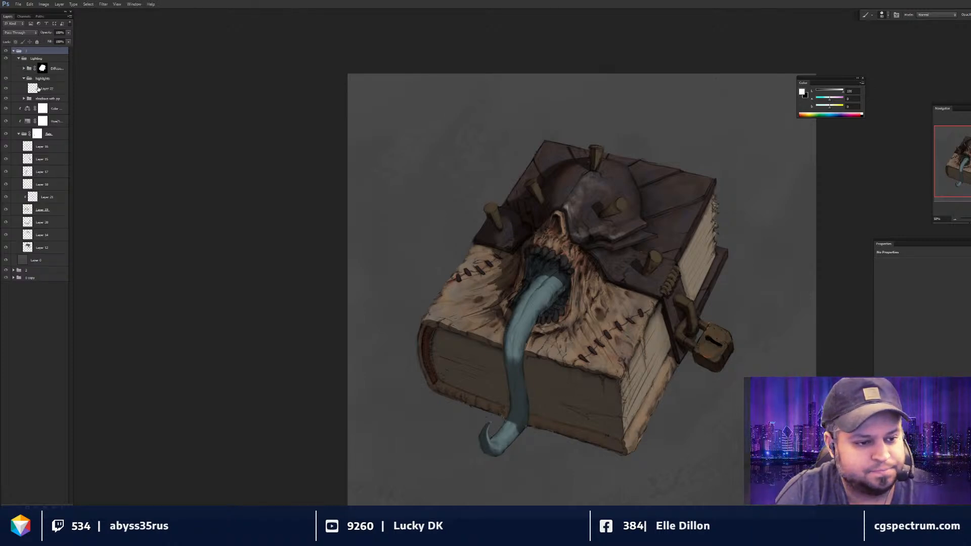
- Merge all the book's paint, adjustment and lighting layers up to Diffuse Light into a single layer
{"action": "left_click", "coordinate": [39, 250]}
{"action": "left_click", "coordinate": [56, 77], "text": "shift"}
{"action": "key", "text": "ctrl+e"}
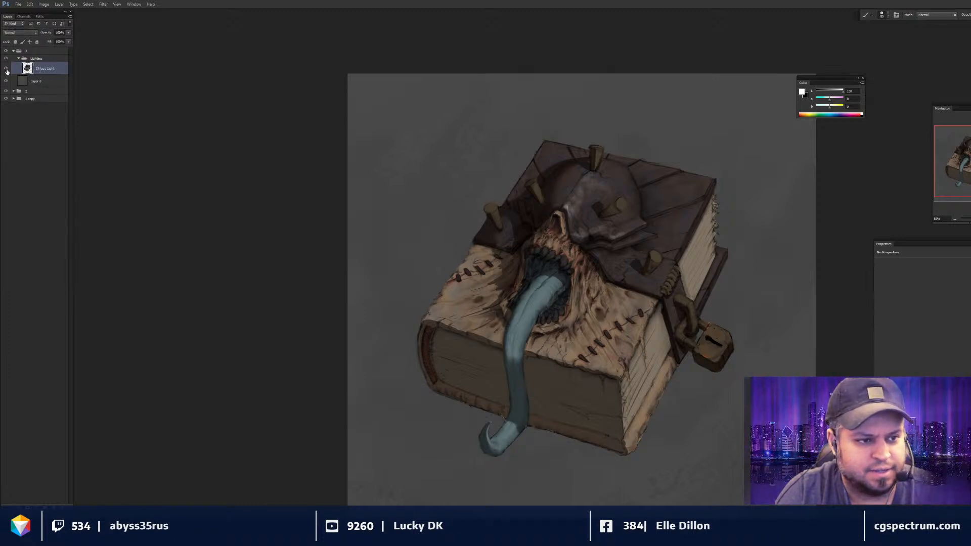
- Sample near-black tones from the leather and deepen the shadows around the dome's lower folds
{"action": "key", "text": "ctrl+plus"}
{"action": "left_click_drag", "start_coordinate": [506, 205], "coordinate": [504, 221]}
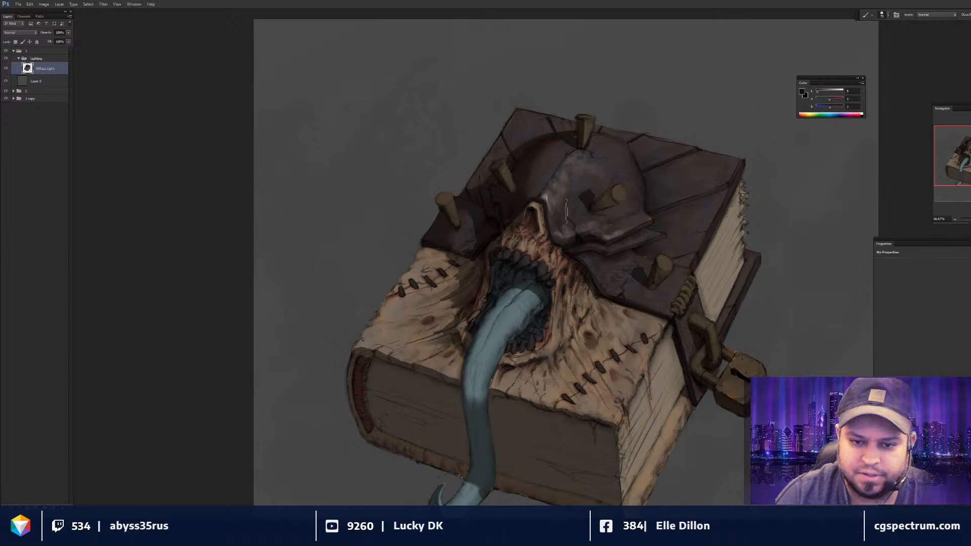
{"action": "left_click", "coordinate": [583, 235], "text": "alt"}
{"action": "left_click_drag", "start_coordinate": [581, 237], "coordinate": [582, 236]}
{"action": "left_click", "coordinate": [582, 236], "text": "alt"}
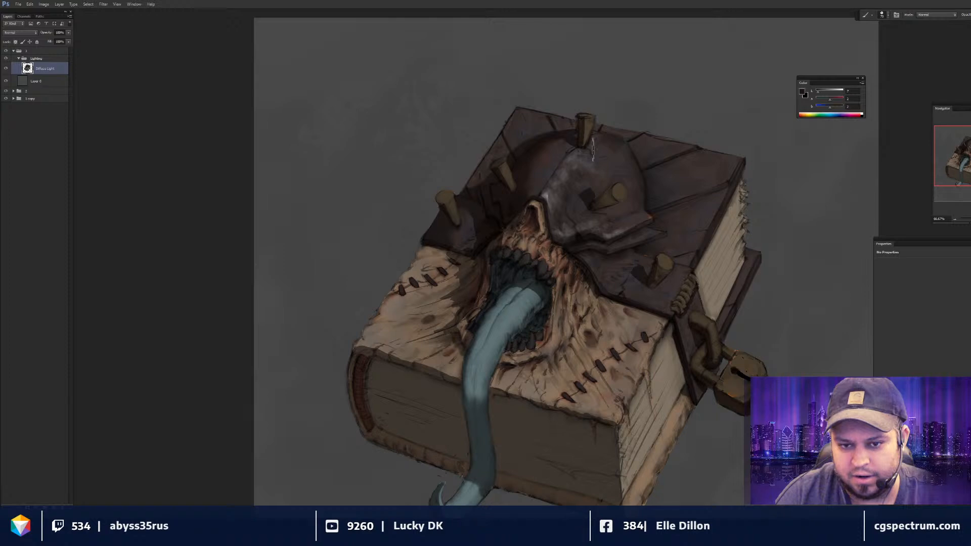
{"action": "key", "text": "bracketleft"}
{"action": "key", "text": "bracketleft"}
- Refine the dark edges of the dome above the mouth with sampled leather tones and a smaller brush
{"action": "left_click", "coordinate": [591, 191], "text": "alt"}
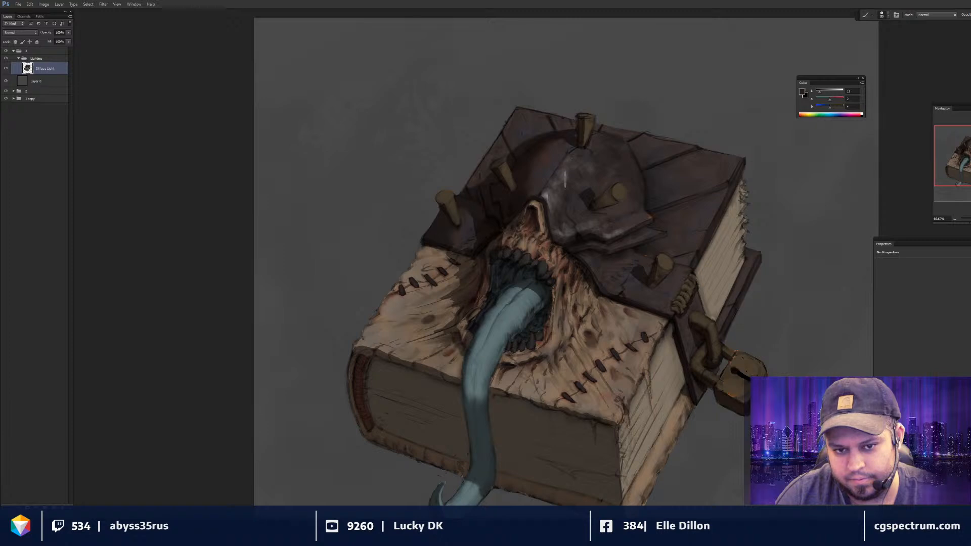
{"action": "key", "text": "bracketleft"}
{"action": "key", "text": "bracketleft"}
{"action": "left_click", "coordinate": [560, 233], "text": "alt"}
{"action": "left_click_drag", "start_coordinate": [558, 227], "coordinate": [572, 231]}
{"action": "left_click_drag", "start_coordinate": [653, 219], "coordinate": [657, 274]}
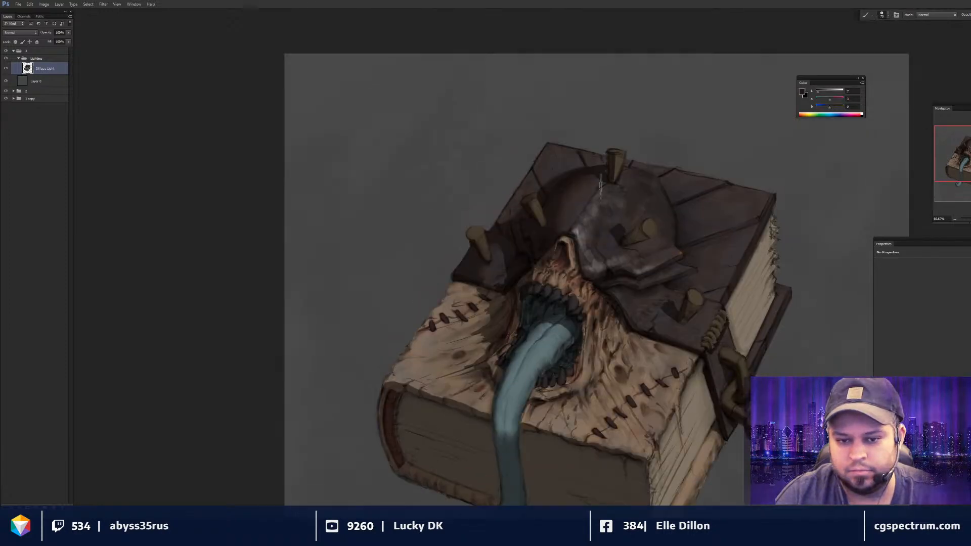
- Paint thin white edge highlights along the dome's central ridge and lower rim
{"action": "left_click", "coordinate": [575, 222], "text": "alt"}
{"action": "key", "text": "x"}
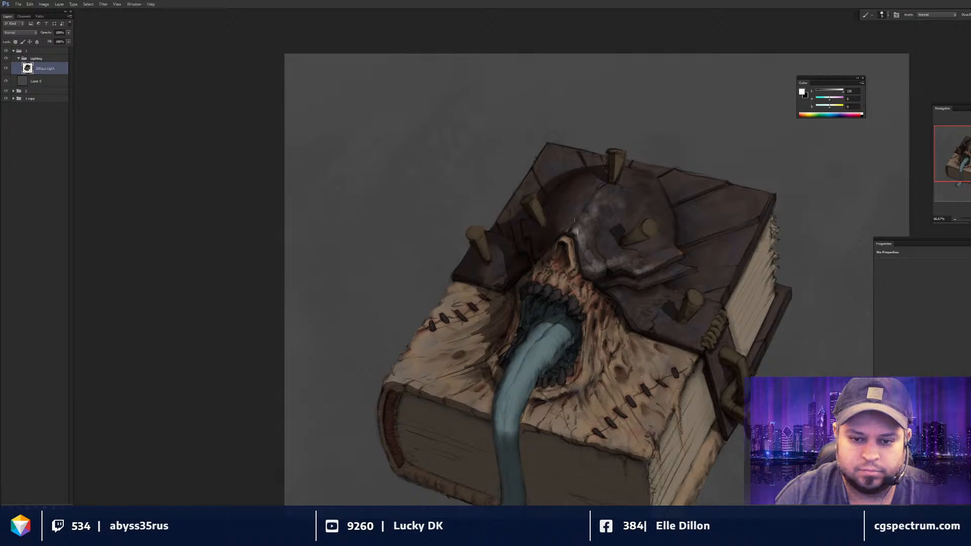
{"action": "left_click_drag", "start_coordinate": [582, 209], "coordinate": [571, 224]}
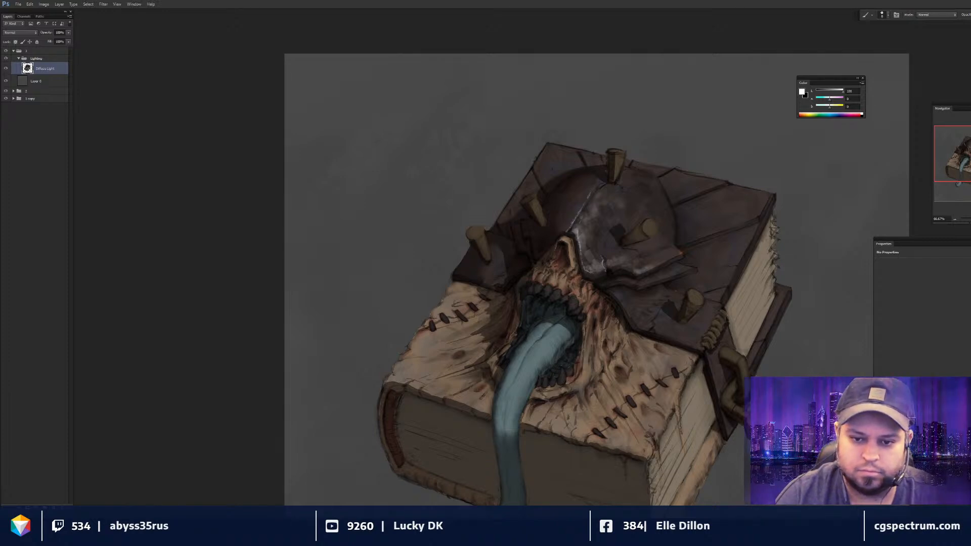
{"action": "mouse_move", "coordinate": [622, 237]}
{"action": "left_mouse_down"}
{"action": "mouse_move", "coordinate": [599, 235]}
{"action": "mouse_move", "coordinate": [610, 272]}
{"action": "left_mouse_up"}
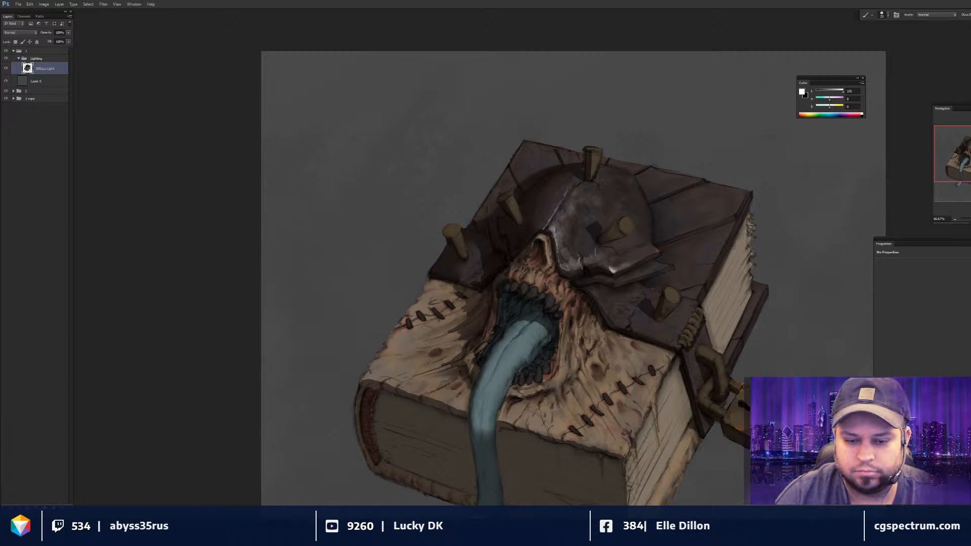
{"action": "left_click_drag", "start_coordinate": [574, 212], "coordinate": [571, 233]}
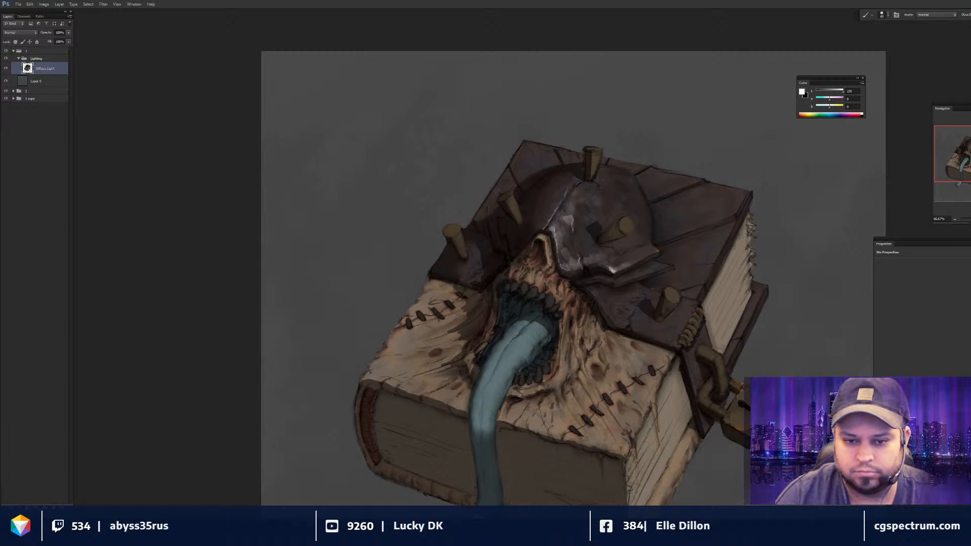
- Sample greys from the dome and break its bright face into mid-tone facets with a smaller brush
{"action": "left_click", "coordinate": [573, 224], "text": "alt"}
{"action": "key", "text": "bracketleft"}
{"action": "key", "text": "bracketleft"}
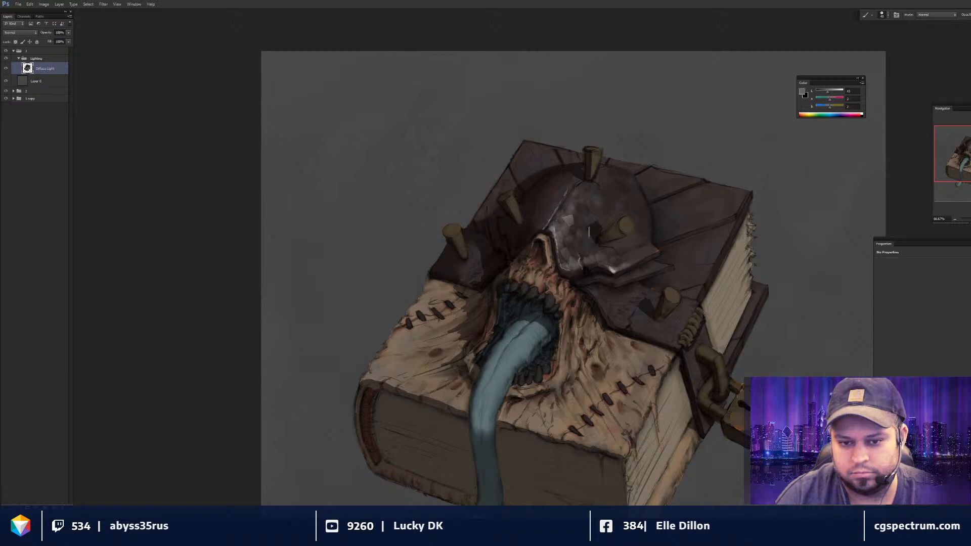
{"action": "left_click", "coordinate": [609, 212], "text": "alt"}
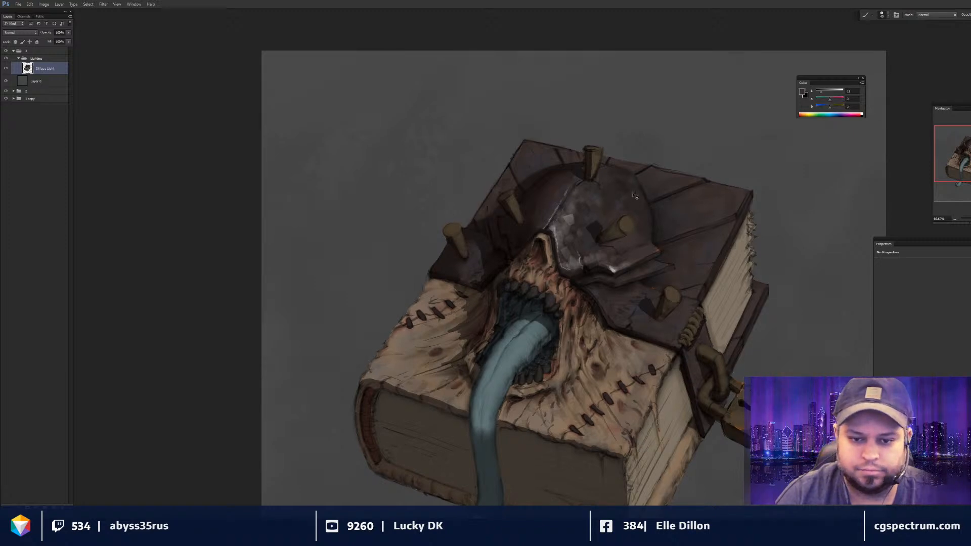
- Sample the dome's grey, shift it slightly towards blue, and paint cool tones around the middle horn
{"action": "left_click_drag", "start_coordinate": [634, 196], "coordinate": [639, 176]}
{"action": "key", "text": "bracketright"}
{"action": "left_click", "coordinate": [597, 198], "text": "alt"}
{"action": "left_click_drag", "start_coordinate": [830, 107], "coordinate": [829, 110]}
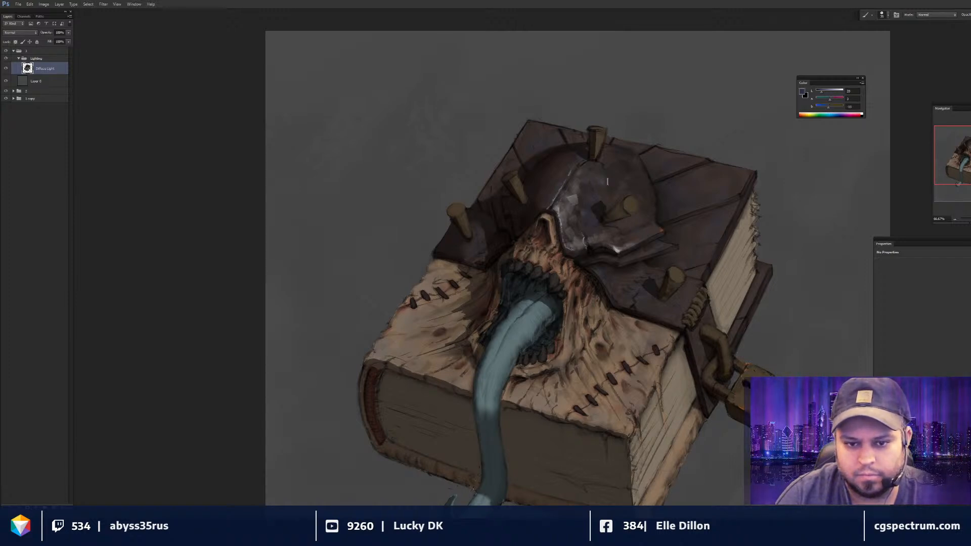
{"action": "left_click_drag", "start_coordinate": [585, 221], "coordinate": [584, 220]}
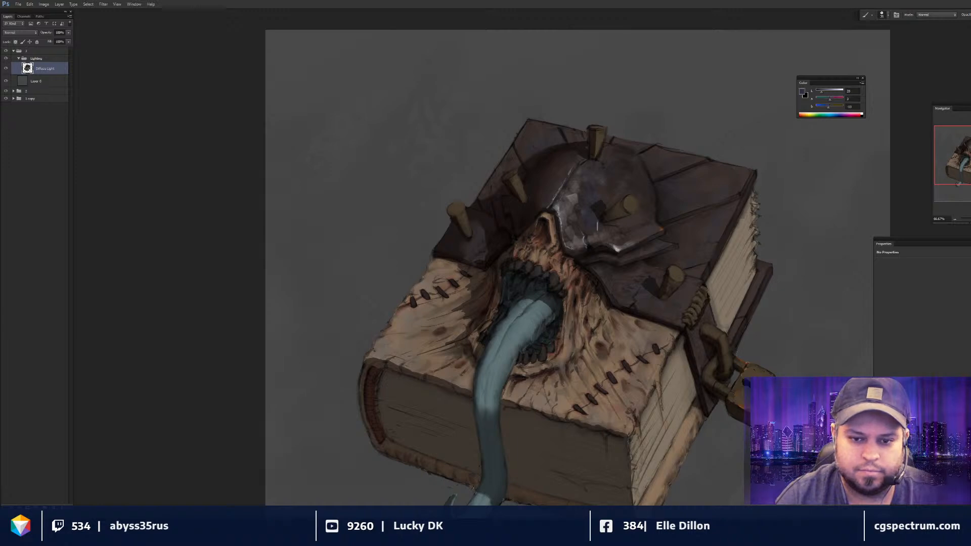
- Brighten the dome's highlights using white with the brush in Color Dodge mode
{"action": "key", "text": "ctrl+minus"}
{"action": "key", "text": "ctrl+minus"}
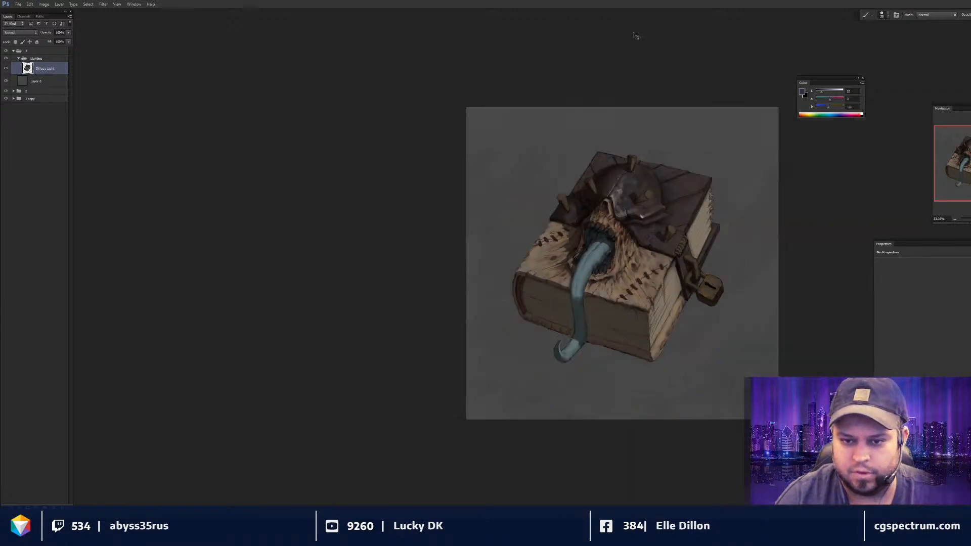
{"action": "key", "text": "ctrl+plus"}
{"action": "key", "text": "ctrl+plus"}
{"action": "left_click_drag", "start_coordinate": [623, 169], "coordinate": [587, 248]}
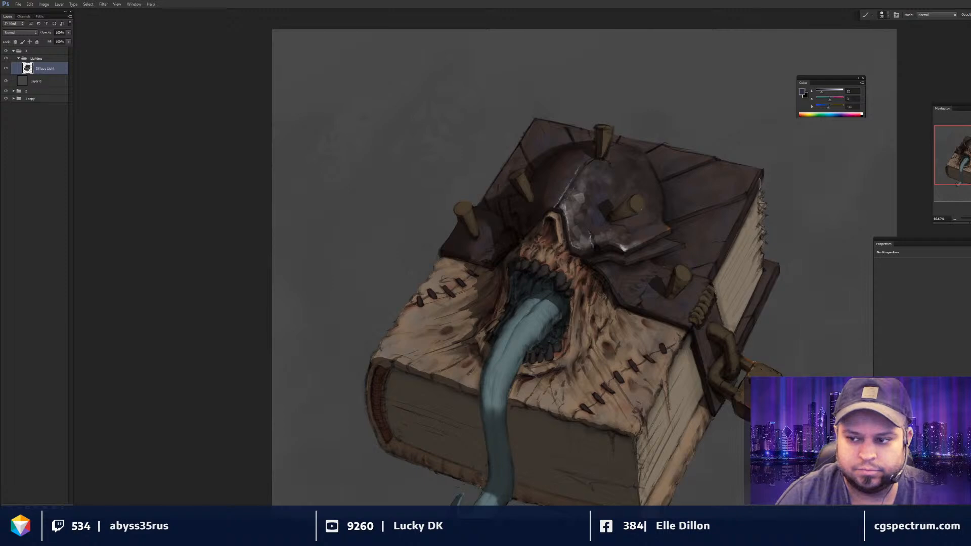
{"action": "key", "text": "d"}
{"action": "key", "text": "x"}
{"action": "key", "text": "alt+shift+d"}
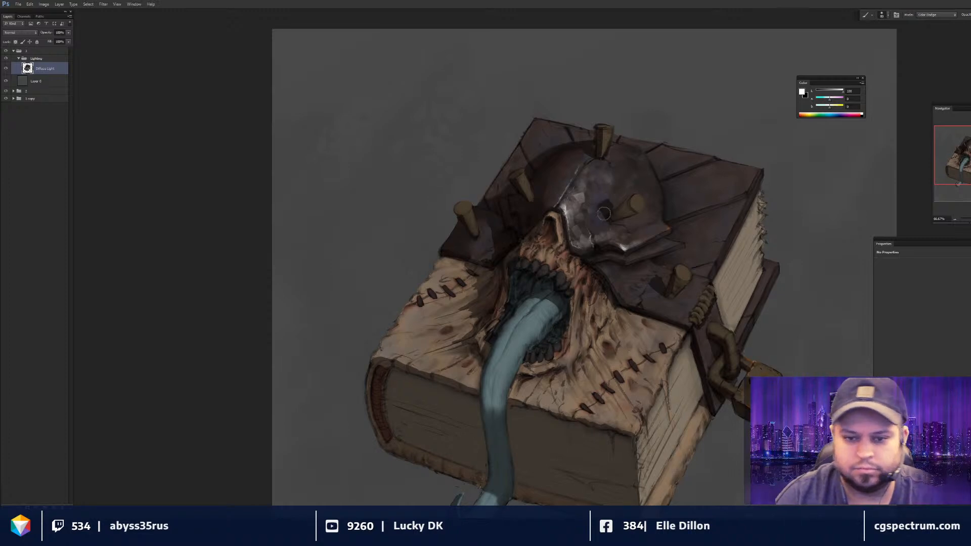
- Paint small dark holes in the upper part of the dome with the FLAT brush and add light grey rims
{"action": "right_click", "coordinate": [690, 215]}
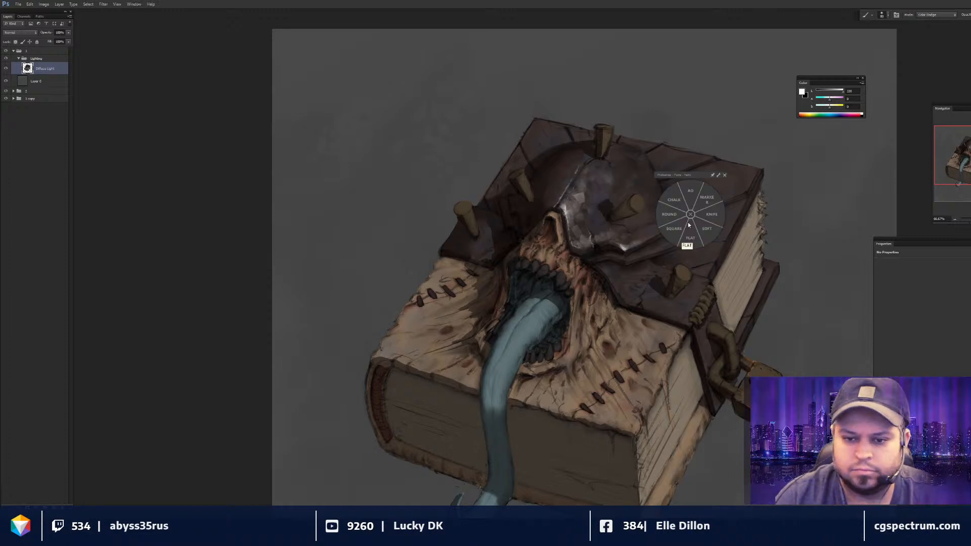
{"action": "left_click", "coordinate": [689, 226]}
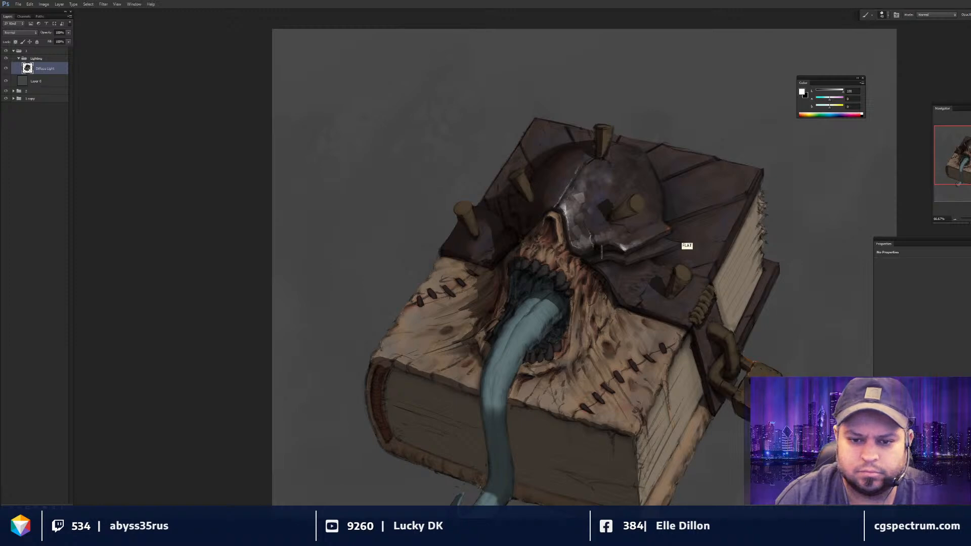
{"action": "key", "text": "x"}
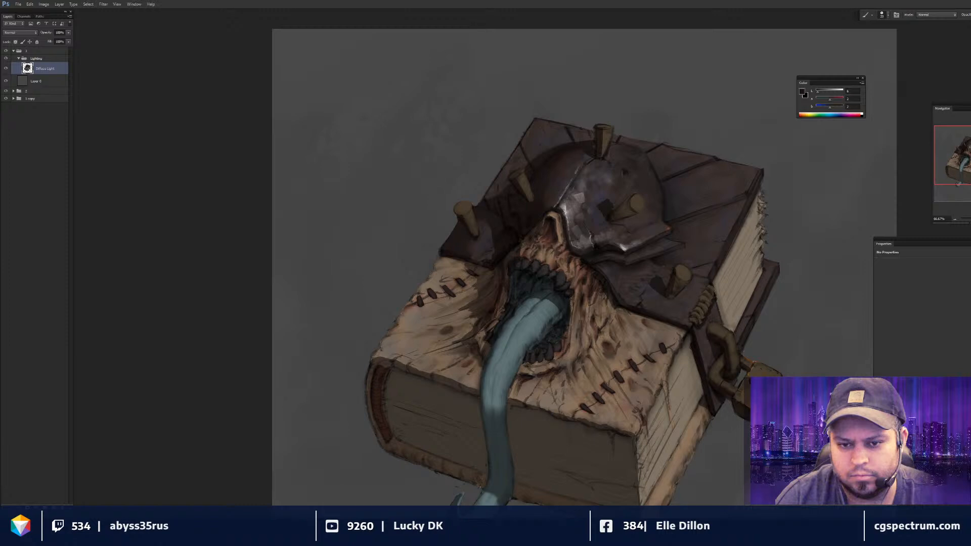
{"action": "left_click", "coordinate": [610, 179]}
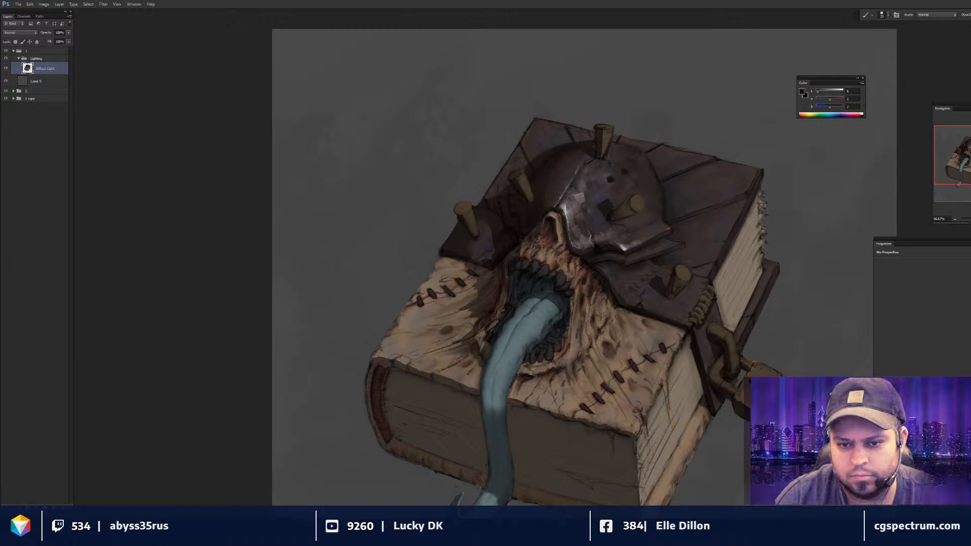
{"action": "left_click", "coordinate": [603, 183], "text": "alt"}
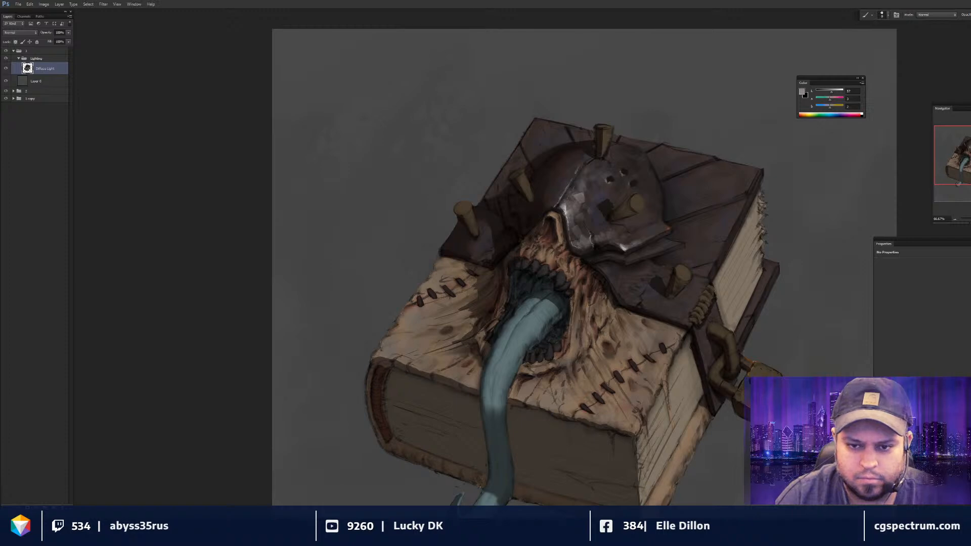
{"action": "key", "text": "ctrl+minus"}
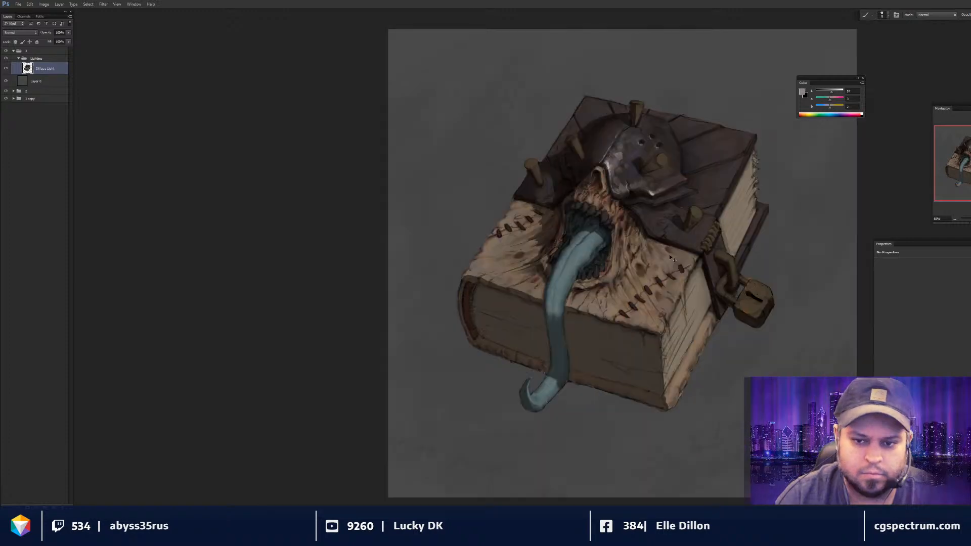
{"action": "key", "text": "ctrl+minus"}
{"action": "key", "text": "ctrl+plus"}
{"action": "key", "text": "ctrl+plus"}
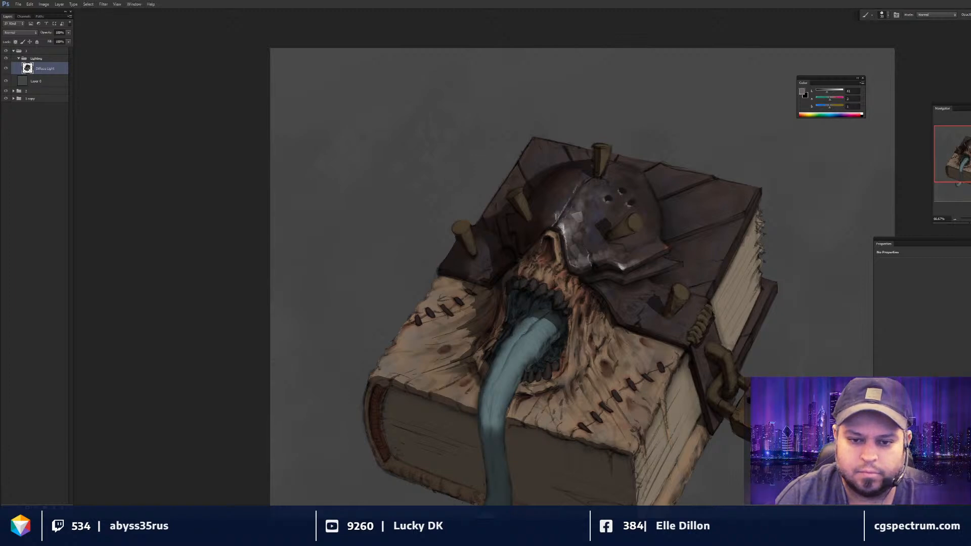
- Sample greys from the dome and paint mottled highlights on its shaded side beyond the central ridge
{"action": "left_click", "coordinate": [561, 194], "text": "alt"}
{"action": "key", "text": "bracketright"}
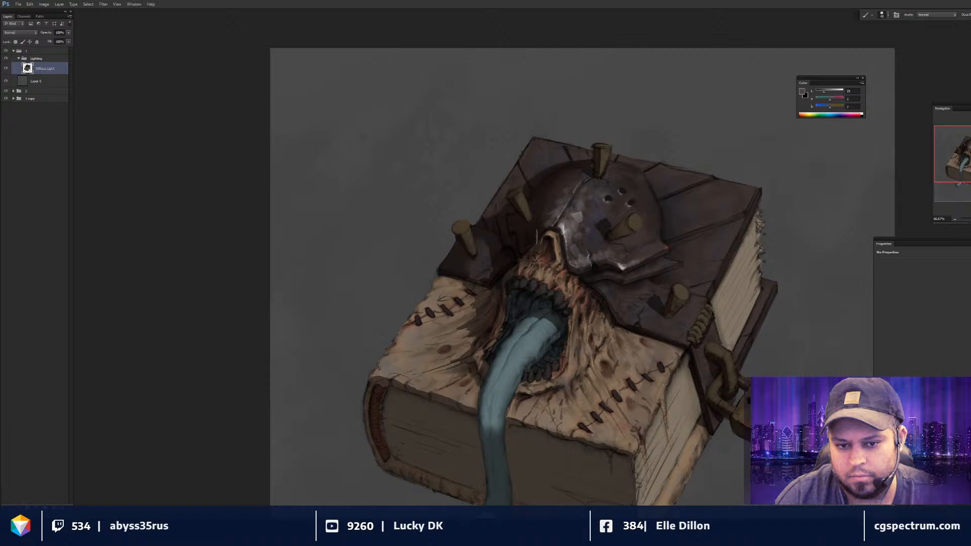
{"action": "left_click_drag", "start_coordinate": [537, 237], "coordinate": [535, 236]}
{"action": "left_click", "coordinate": [616, 252], "text": "alt"}
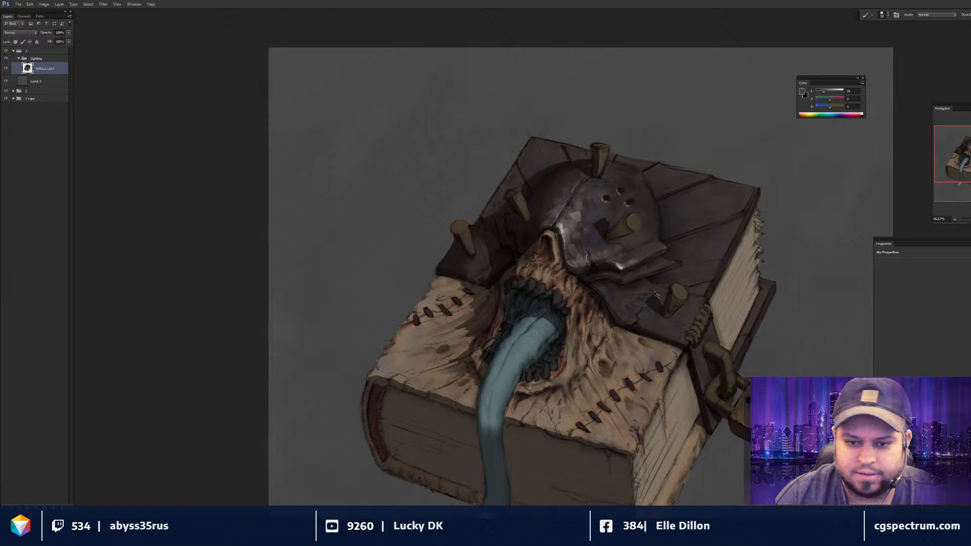
{"action": "key", "text": "ctrl+minus"}
{"action": "key", "text": "ctrl+minus"}
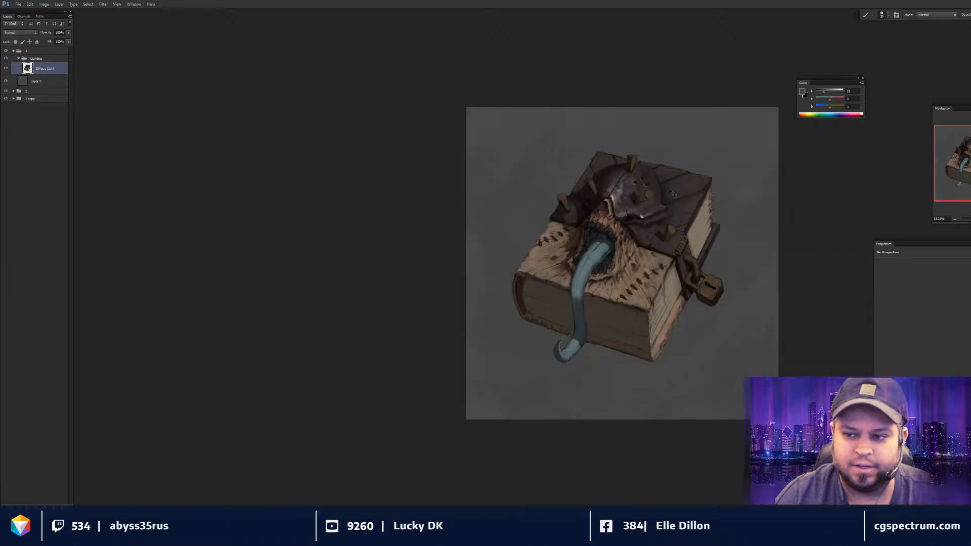
{"action": "key", "text": "ctrl+plus"}
{"action": "key", "text": "ctrl+plus"}
{"action": "left_click_drag", "start_coordinate": [614, 200], "coordinate": [596, 272]}
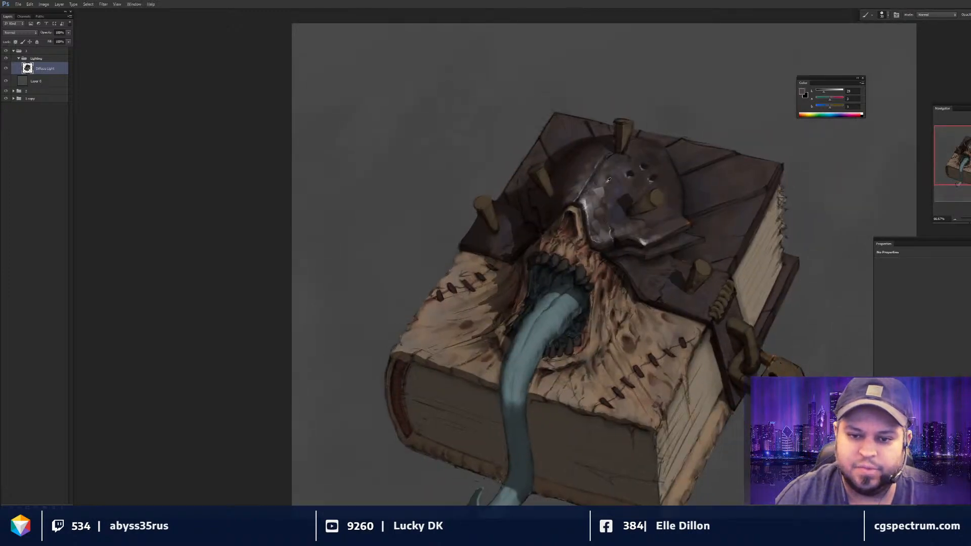
{"action": "left_click_drag", "start_coordinate": [605, 222], "coordinate": [596, 226]}
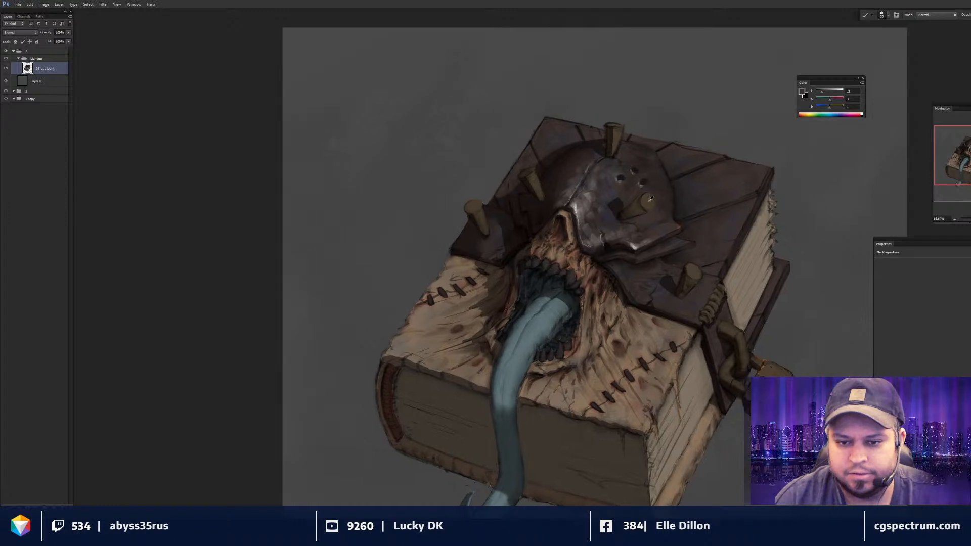
- Paint a slotted, screw-like face on the middle horn's end and brighten it with white in Color Dodge mode
{"action": "left_click", "coordinate": [650, 201], "text": "alt"}
{"action": "left_click_drag", "start_coordinate": [650, 201], "coordinate": [648, 200]}
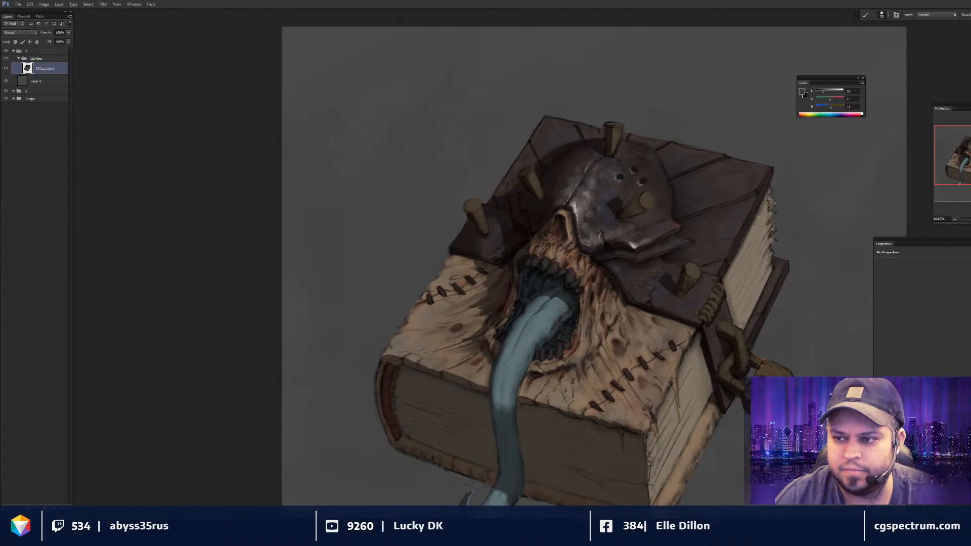
{"action": "key", "text": "F2"}
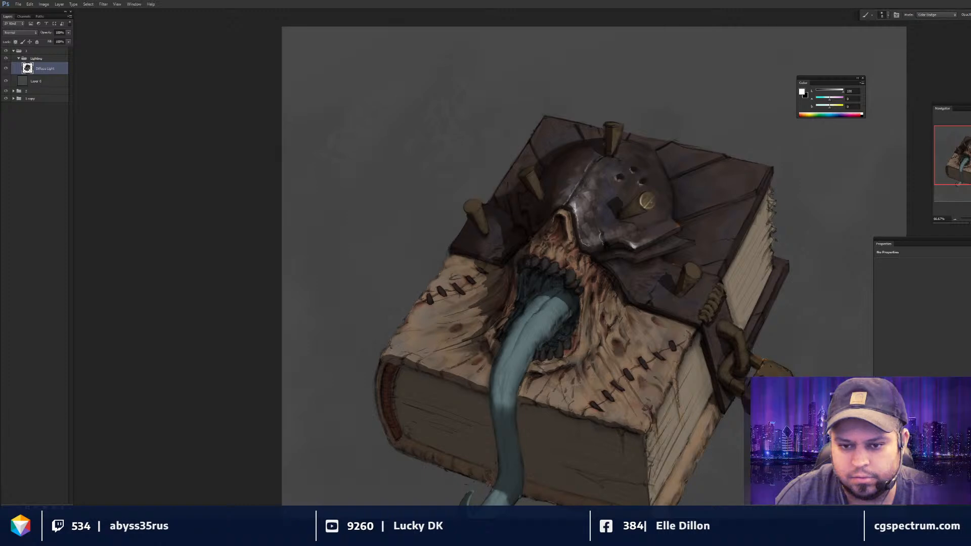
{"action": "mouse_move", "coordinate": [620, 178]}
{"action": "left_mouse_down"}
{"action": "mouse_move", "coordinate": [647, 74]}
{"action": "mouse_move", "coordinate": [624, 210]}
{"action": "left_mouse_up"}
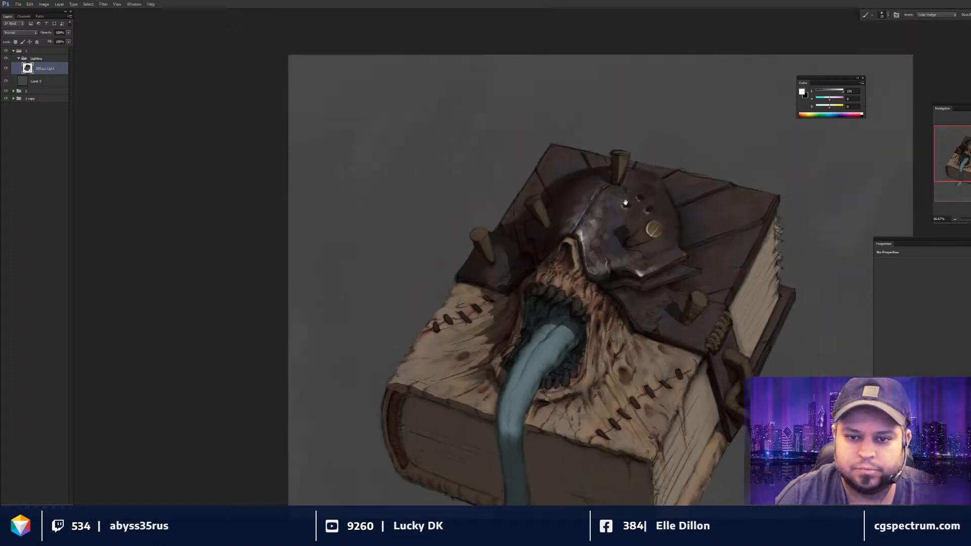
{"action": "key", "text": "bracketright"}
{"action": "key", "text": "bracketright"}
{"action": "key", "text": "ctrl+plus"}
- Soften the paint around the top horn with a smaller Smudge brush and a tone sampled at the horn's tip
{"action": "key", "text": "r"}
{"action": "key", "text": "bracketleft"}
{"action": "key", "text": "bracketleft"}
{"action": "key", "text": "bracketleft"}
{"action": "key", "text": "bracketleft"}
{"action": "key", "text": "bracketleft"}
{"action": "key", "text": "bracketleft"}
{"action": "key", "text": "bracketleft"}
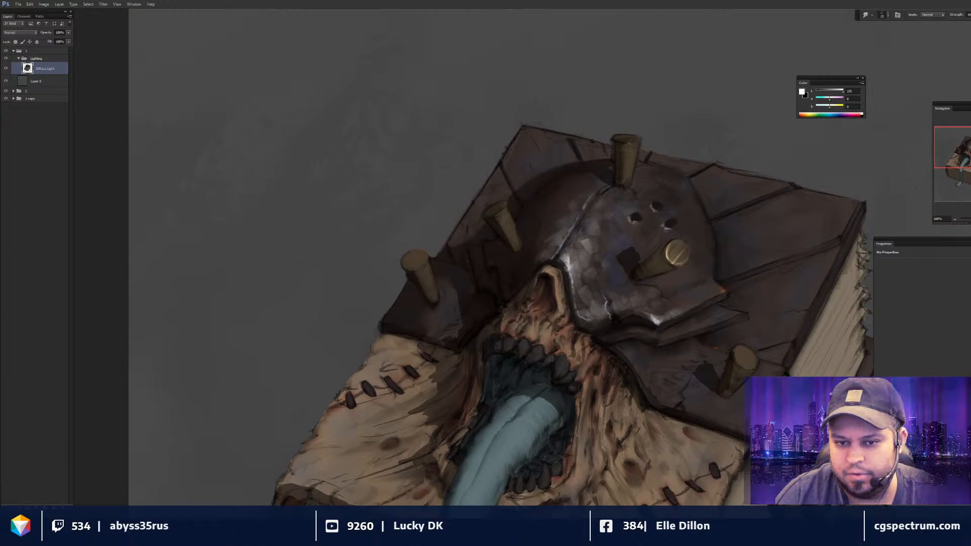
{"action": "key", "text": "b"}
{"action": "left_click", "coordinate": [621, 135], "text": "alt"}
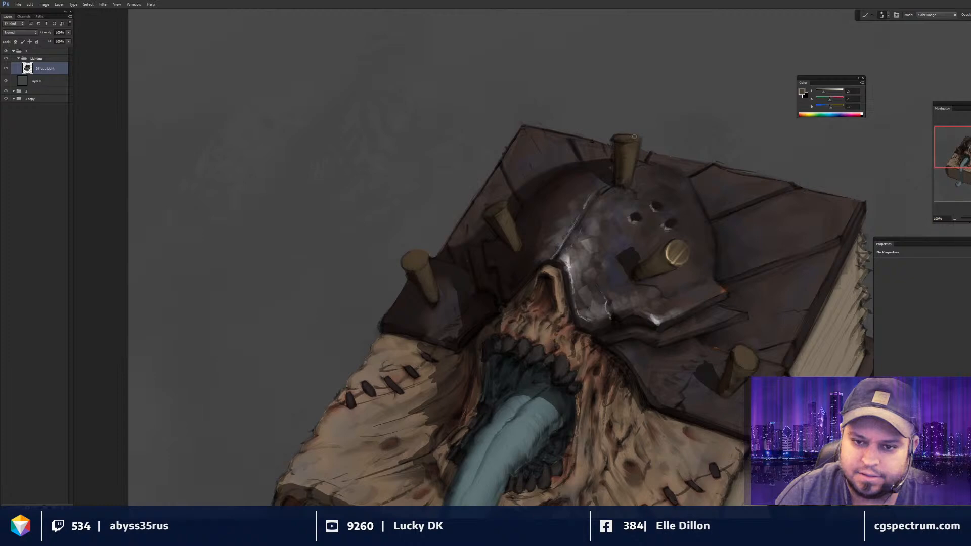
{"action": "key", "text": "r"}
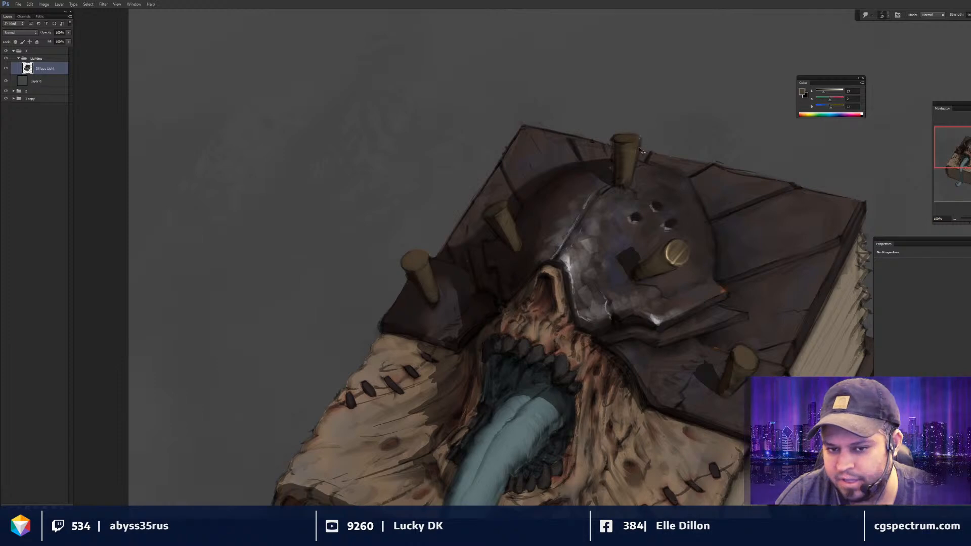
{"action": "key", "text": "b"}
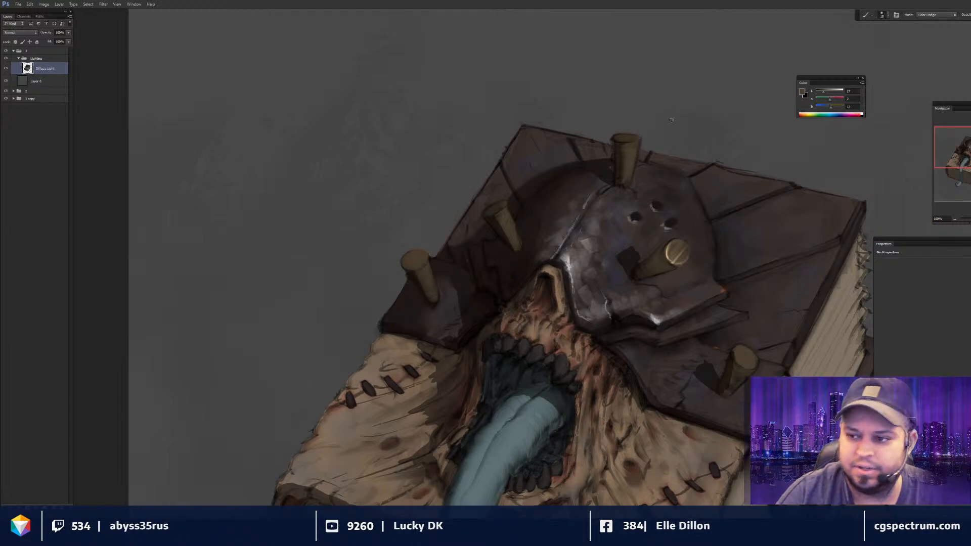
{"action": "key", "text": "b"}
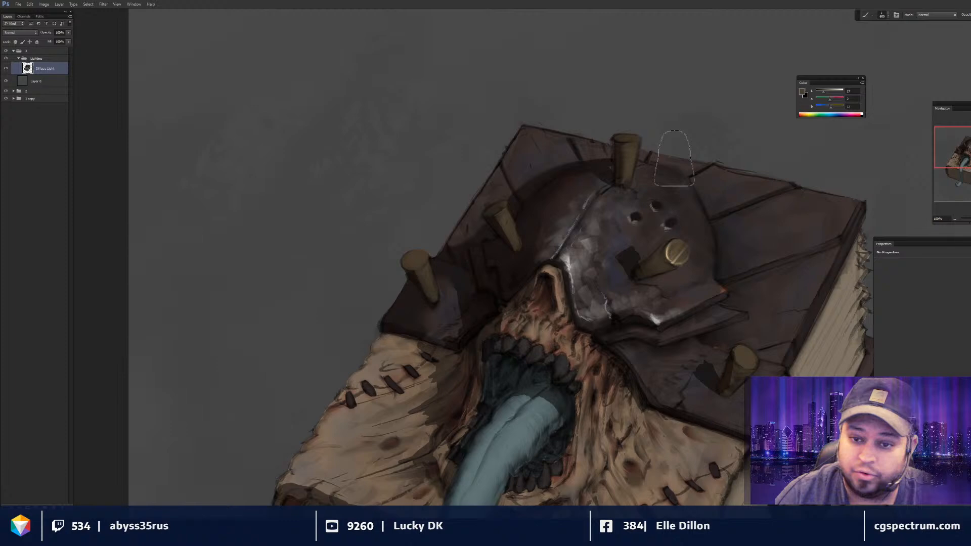
- Retouch the top horn using a much smaller Normal-mode brush with a sampled dark tone, and smudge the strokes smooth
{"action": "key", "text": "bracketleft"}
{"action": "key", "text": "bracketleft"}
{"action": "key", "text": "bracketleft"}
{"action": "key", "text": "bracketleft"}
{"action": "key", "text": "bracketleft"}
{"action": "key", "text": "bracketleft"}
{"action": "key", "text": "bracketleft"}
{"action": "key", "text": "bracketleft"}
{"action": "key", "text": "bracketleft"}
{"action": "key", "text": "bracketleft"}
{"action": "key", "text": "bracketleft"}
{"action": "key", "text": "bracketleft"}
{"action": "left_click", "coordinate": [626, 137], "text": "alt"}
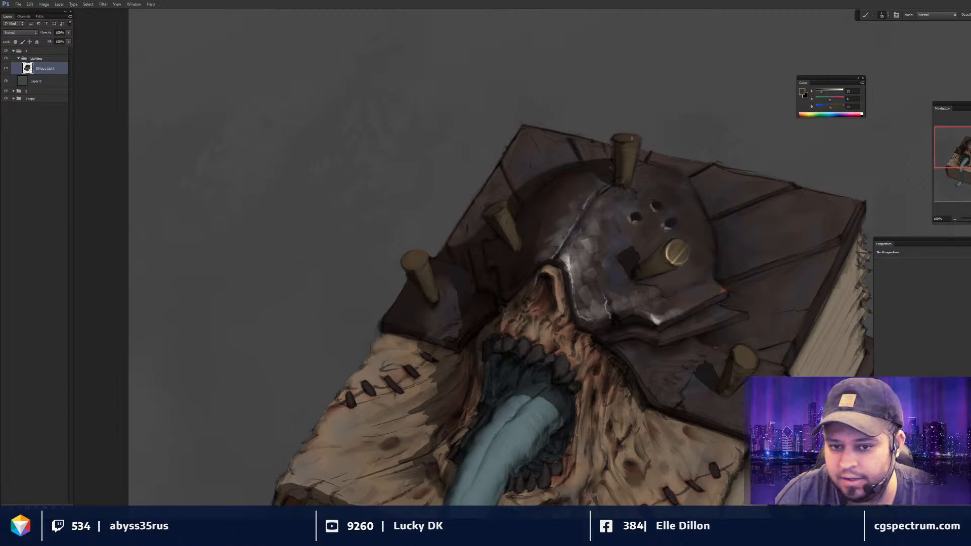
{"action": "key", "text": "r"}
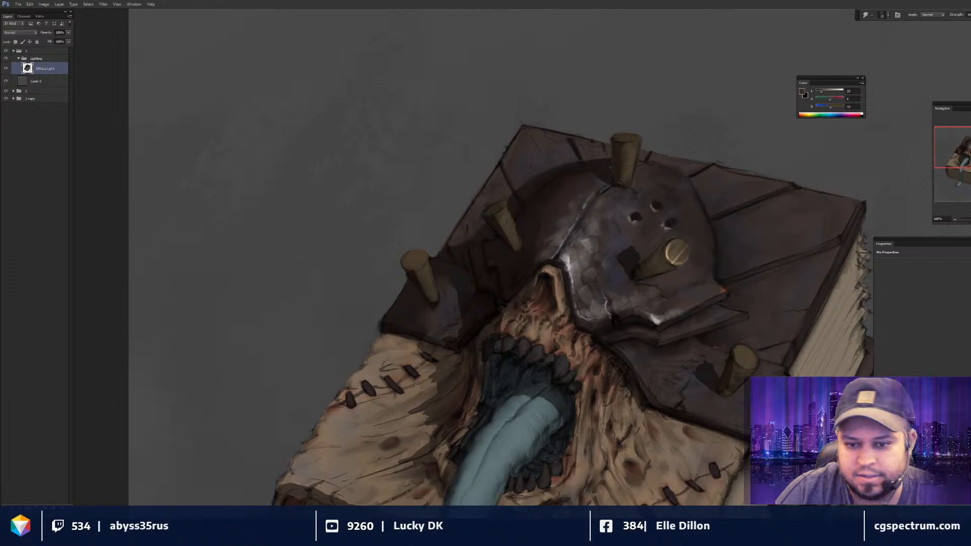
- Sample dark and grey tones near the middle horn, adjust the colour, and paint grey highlights along the torn plates below the dome
{"action": "key", "text": "b"}
{"action": "left_click", "coordinate": [658, 261], "text": "alt"}
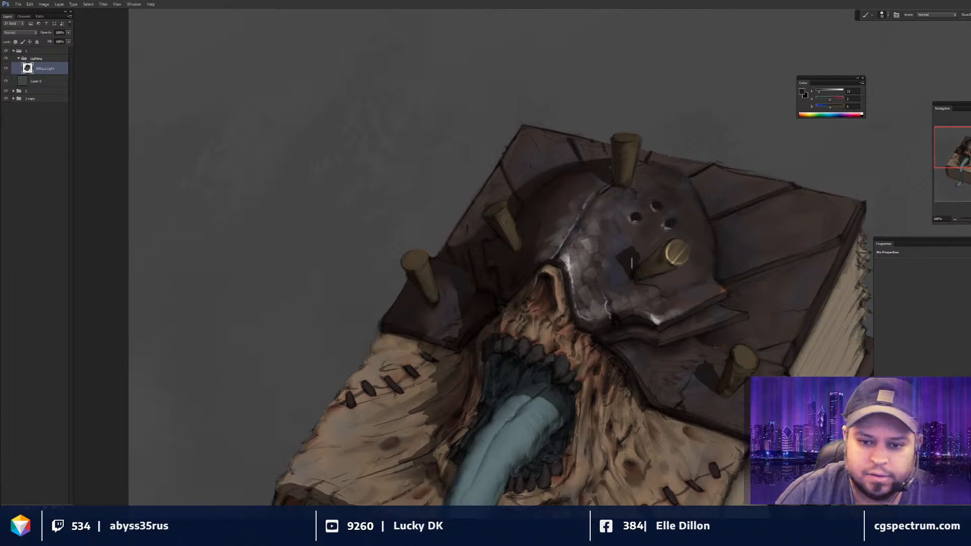
{"action": "left_click", "coordinate": [667, 270], "text": "alt"}
{"action": "left_click_drag", "start_coordinate": [831, 107], "coordinate": [827, 107]}
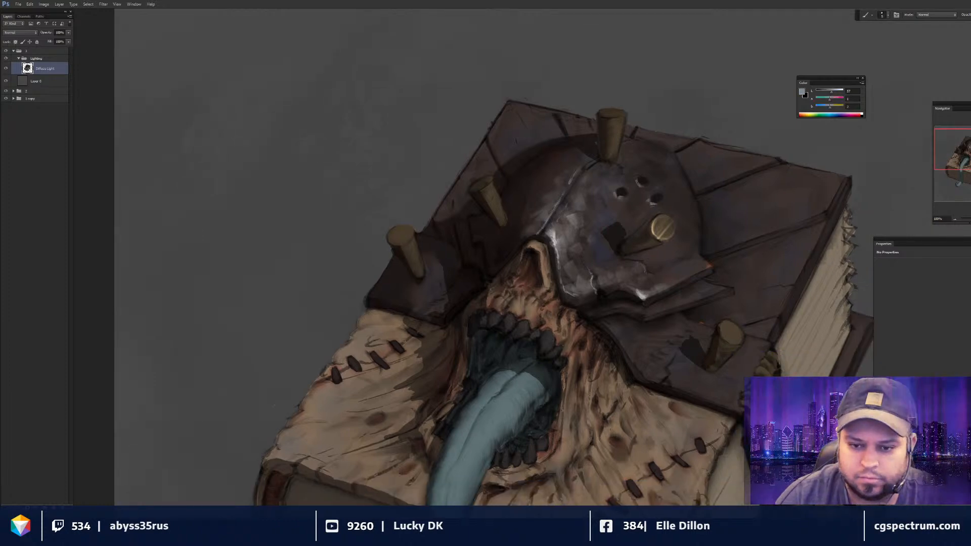
{"action": "left_click_drag", "start_coordinate": [619, 275], "coordinate": [605, 255]}
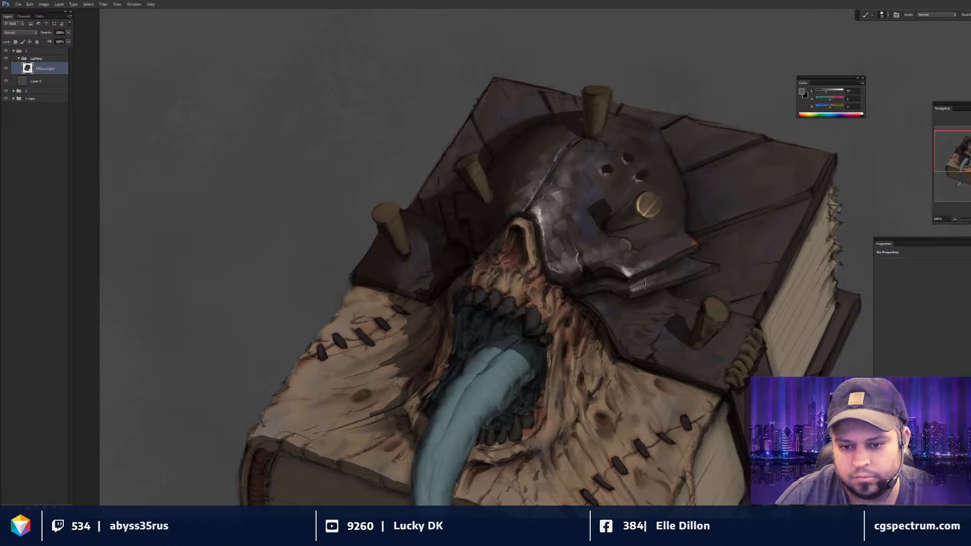
{"action": "mouse_move", "coordinate": [648, 251]}
{"action": "left_mouse_down"}
{"action": "mouse_move", "coordinate": [641, 231]}
{"action": "mouse_move", "coordinate": [638, 239]}
{"action": "left_mouse_up"}
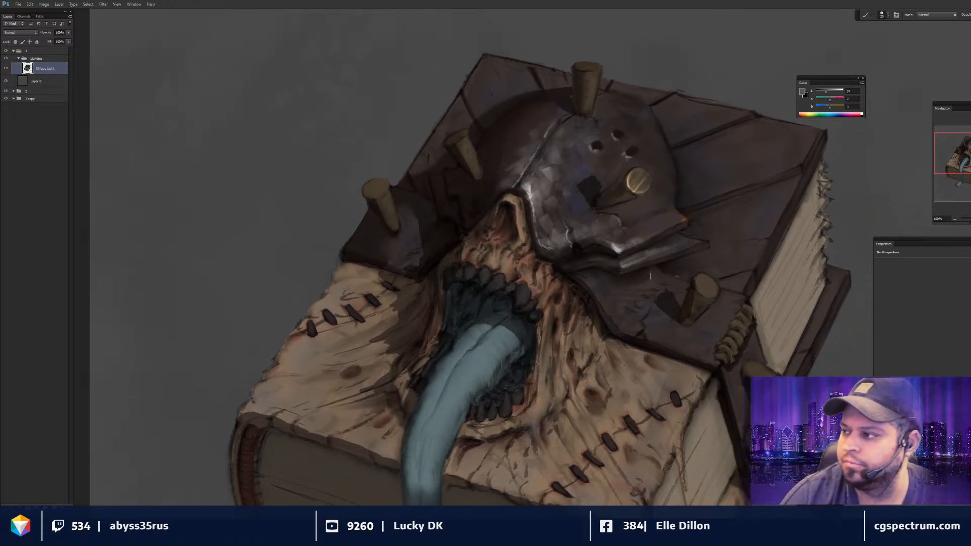
{"action": "left_click_drag", "start_coordinate": [650, 276], "coordinate": [647, 264]}
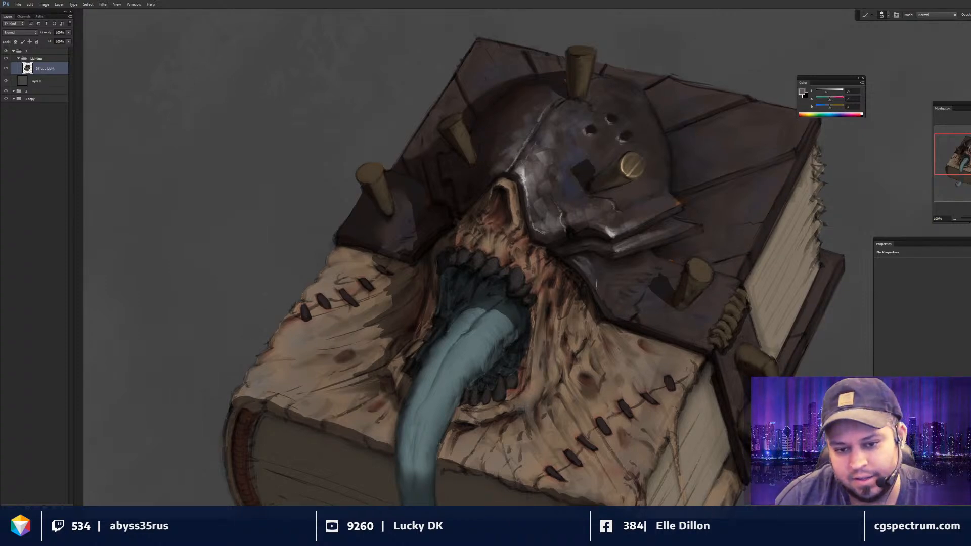
- Sample greys from the metal and paint a highlight on the dark leather edge beside the mouth
{"action": "key", "text": "ctrl+0"}
{"action": "key", "text": "ctrl+plus"}
{"action": "mouse_move", "coordinate": [594, 203]}
{"action": "left_mouse_down"}
{"action": "mouse_move", "coordinate": [540, 259]}
{"action": "mouse_move", "coordinate": [495, 243]}
{"action": "left_mouse_up"}
{"action": "key", "text": "ctrl+plus"}
{"action": "left_click", "coordinate": [605, 207], "text": "alt"}
{"action": "left_click_drag", "start_coordinate": [585, 255], "coordinate": [599, 272]}
{"action": "left_click", "coordinate": [572, 239], "text": "alt"}
{"action": "left_click_drag", "start_coordinate": [568, 233], "coordinate": [575, 240]}
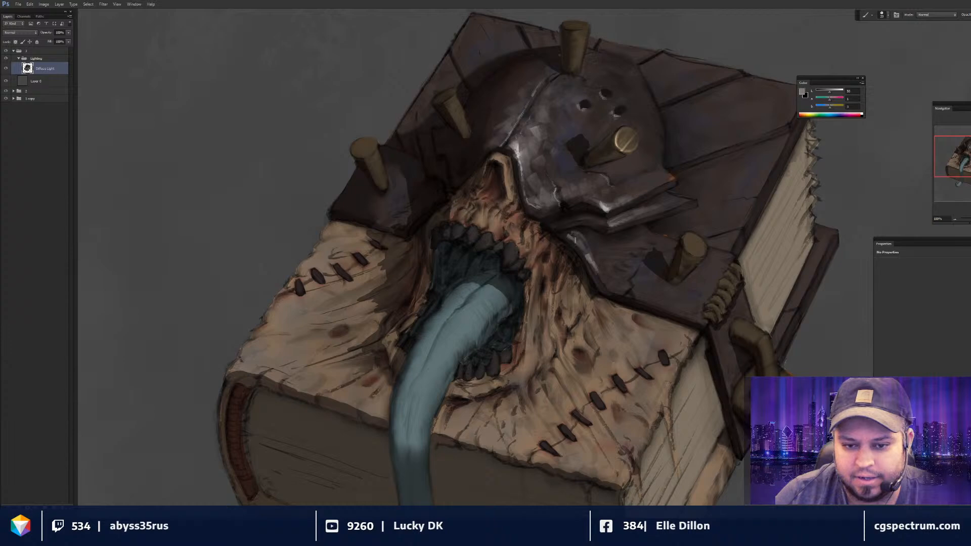
- Break up the highlight on the leather edge beside the mouth with dark and light sampled strokes
{"action": "key", "text": "ctrl+0"}
{"action": "key", "text": "ctrl+plus"}
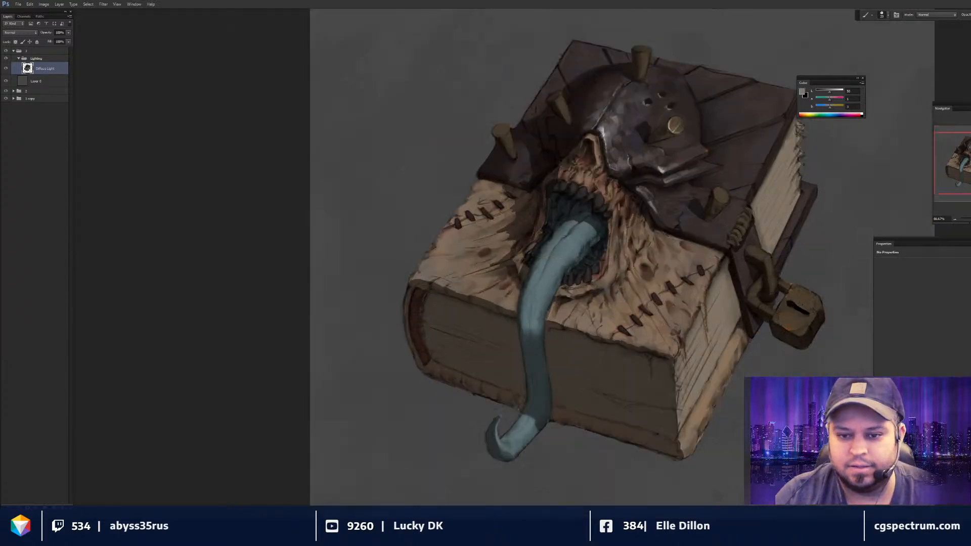
{"action": "key", "text": "ctrl+plus"}
{"action": "left_click_drag", "start_coordinate": [623, 238], "coordinate": [615, 253]}
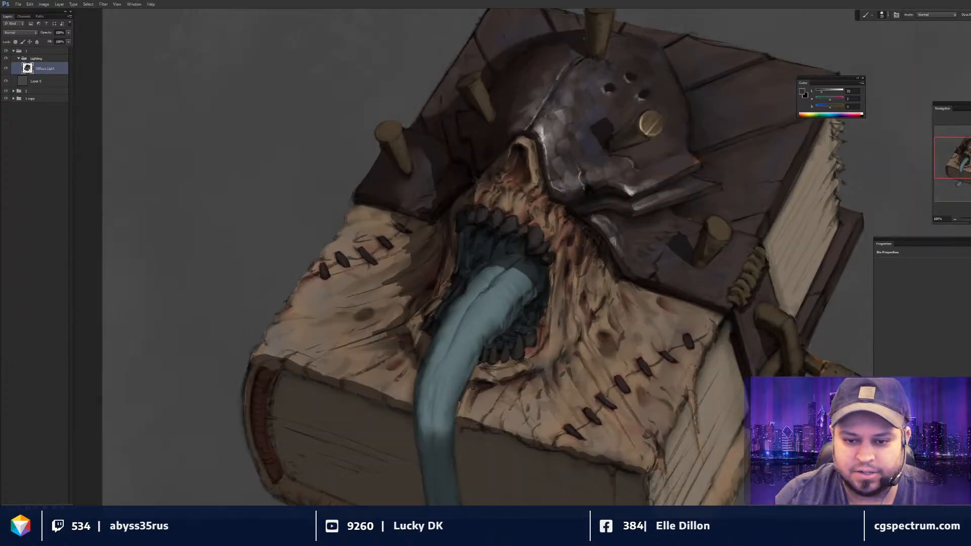
{"action": "left_click", "coordinate": [619, 188], "text": "alt"}
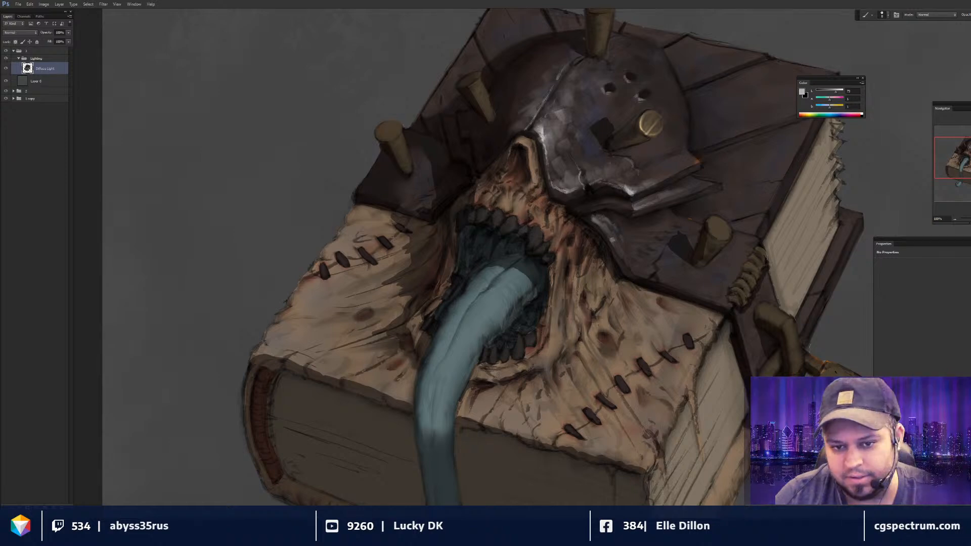
- Sample near-black and paint a dark crack into the dome's torn lower edge, enlarging the brush to deepen it
{"action": "left_click", "coordinate": [588, 189], "text": "alt"}
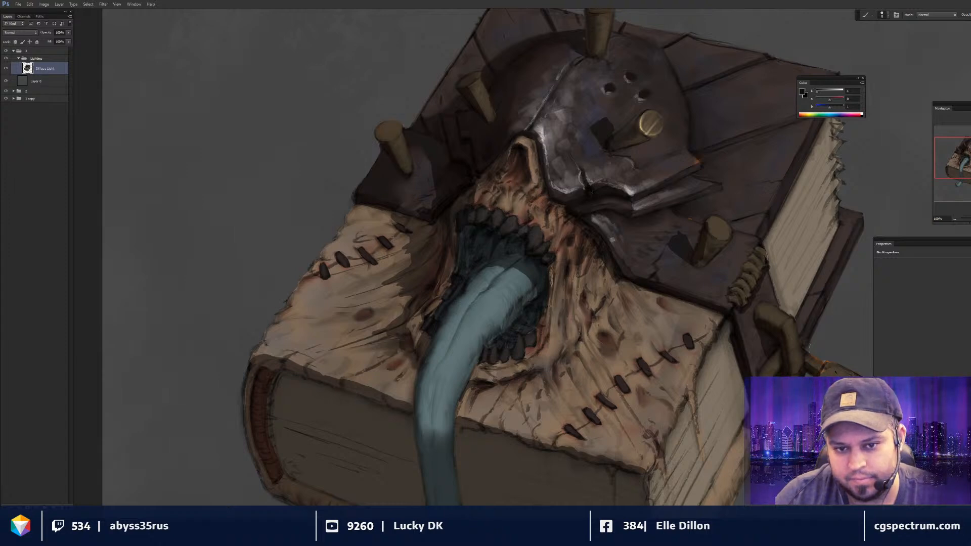
{"action": "left_click_drag", "start_coordinate": [556, 198], "coordinate": [544, 213]}
{"action": "key", "text": "bracketright"}
{"action": "key", "text": "bracketright"}
{"action": "key", "text": "bracketright"}
{"action": "left_click", "coordinate": [544, 213], "text": "alt"}
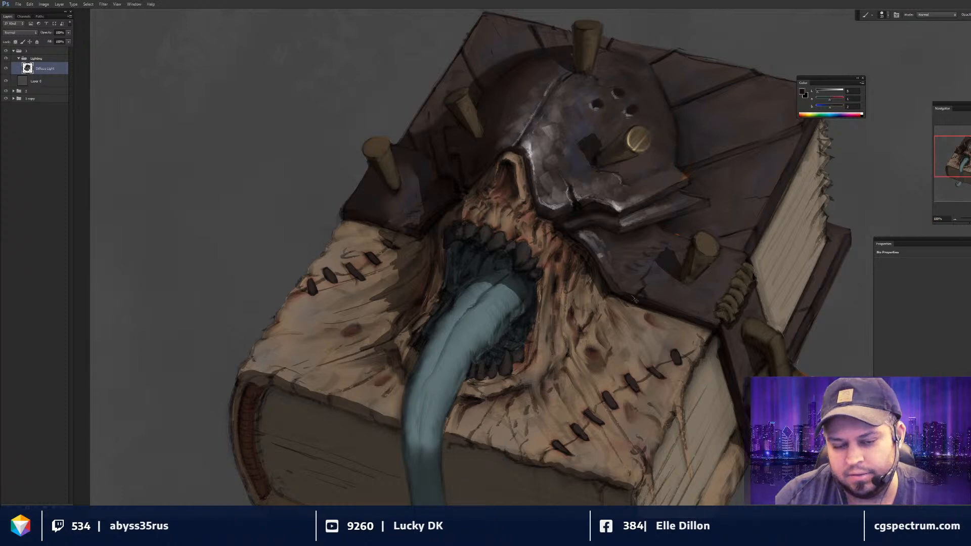
{"action": "key", "text": "ctrl+minus"}
{"action": "key", "text": "ctrl+plus"}
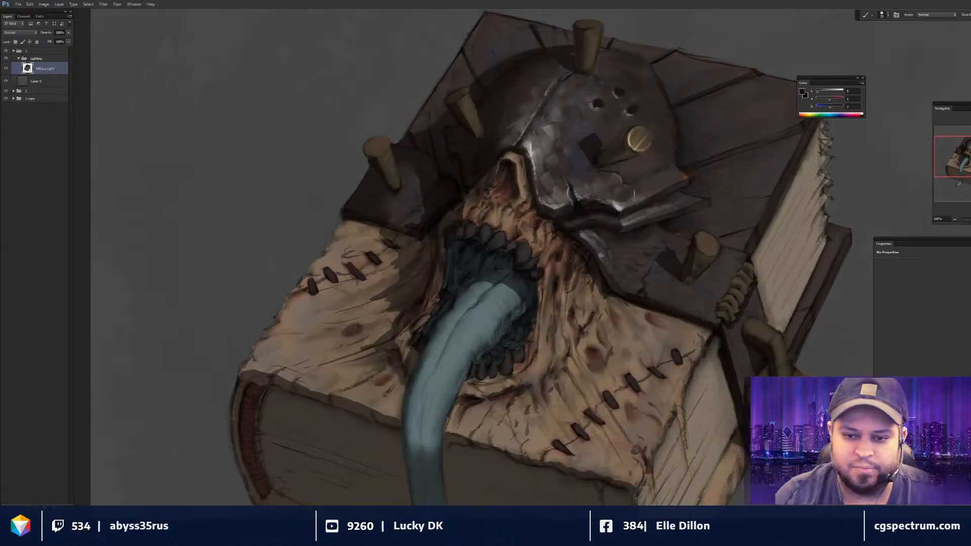
- Sample dark tones from the dome and shade its far side and the area around the middle horn
{"action": "key", "text": "bracketright"}
{"action": "left_click", "coordinate": [669, 160], "text": "alt"}
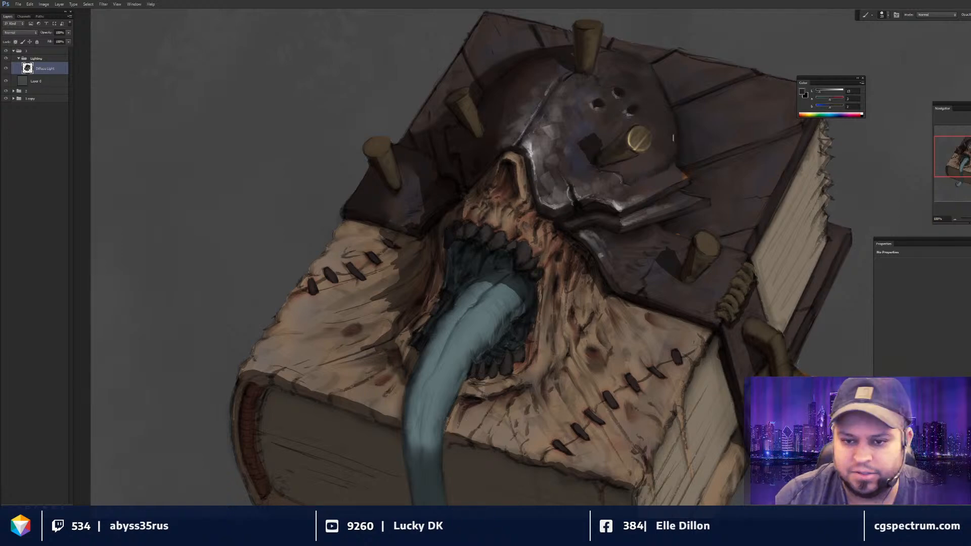
{"action": "key", "text": "ctrl+minus"}
{"action": "key", "text": "ctrl+plus"}
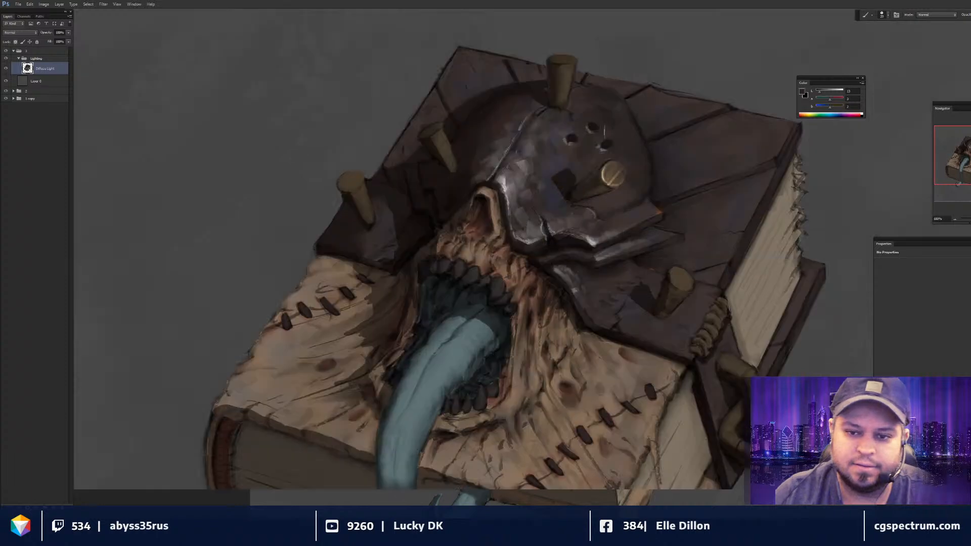
{"action": "left_click", "coordinate": [604, 131], "text": "alt"}
{"action": "key", "text": "bracketleft"}
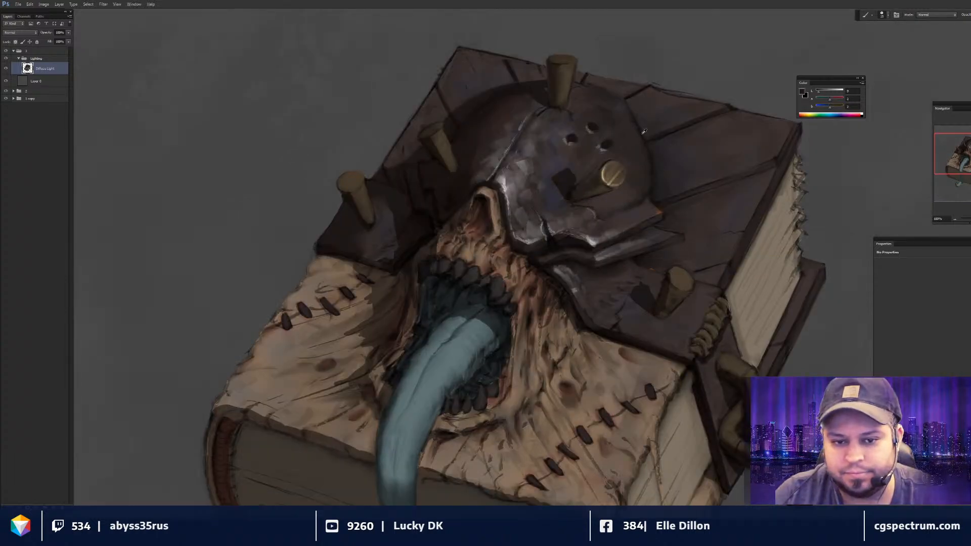
{"action": "left_click", "coordinate": [644, 178], "text": "alt"}
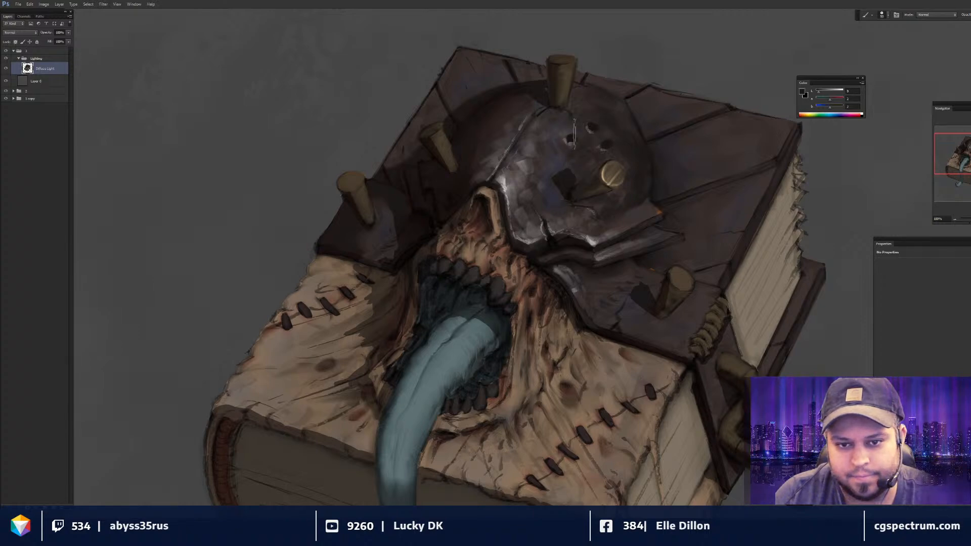
- Repaint the dome's small holes with sampled light grey rims and dark centres, blending them with the Smudge tool
{"action": "left_click", "coordinate": [574, 133], "text": "alt"}
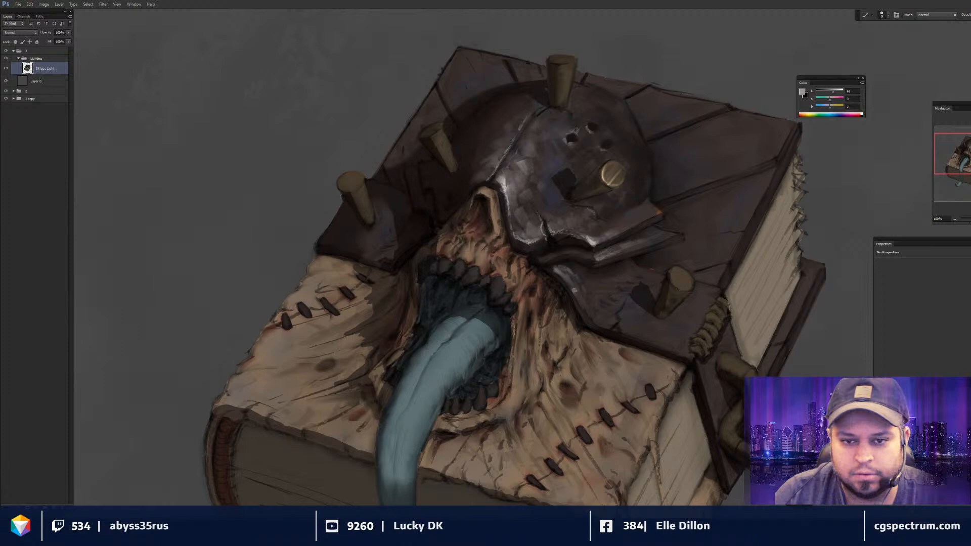
{"action": "key", "text": "r"}
{"action": "key", "text": "b"}
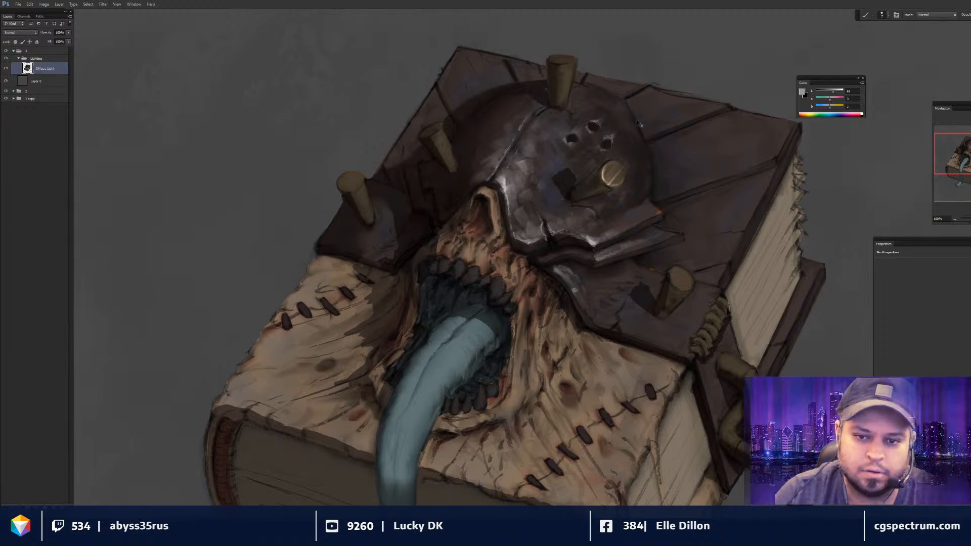
{"action": "scroll", "coordinate": [677, 149], "scroll_direction": "down", "scroll_amount": 2}
{"action": "scroll", "coordinate": [677, 148], "scroll_direction": "up", "scroll_amount": 1}
{"action": "key", "text": "r"}
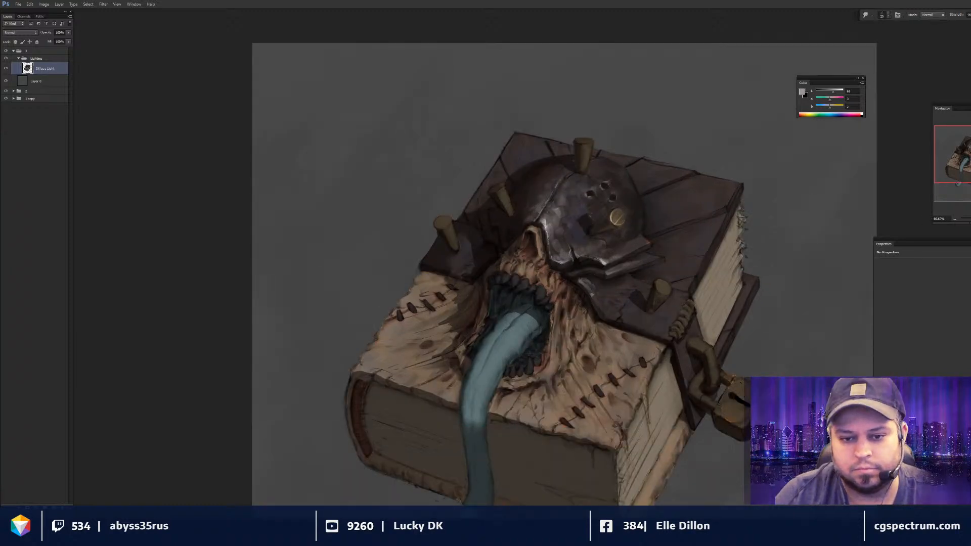
{"action": "key", "text": "b"}
{"action": "key", "text": "x"}
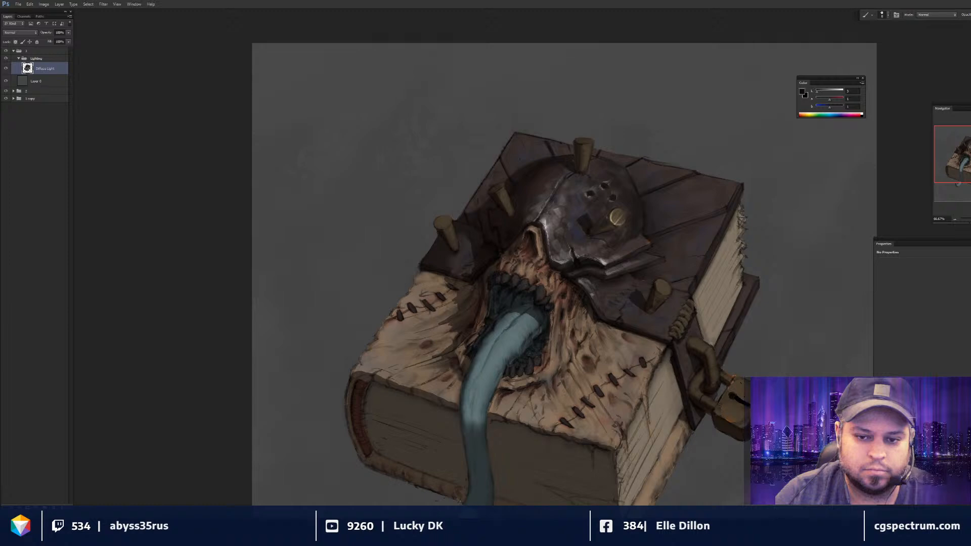
- Smudge and paint over the small holes in the upper dome using dark tones sampled from the surrounding metal
{"action": "key", "text": "r"}
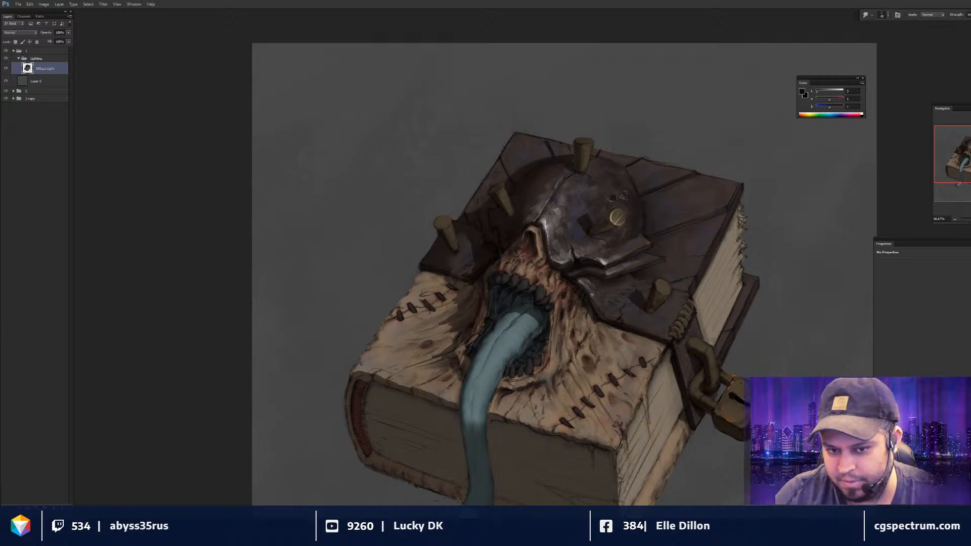
{"action": "key", "text": "b"}
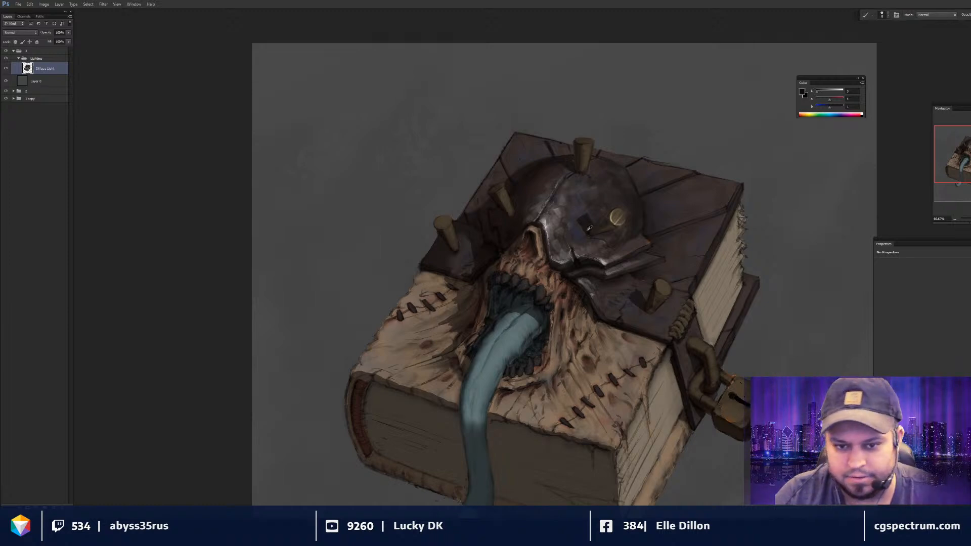
{"action": "left_click", "coordinate": [615, 187], "text": "alt"}
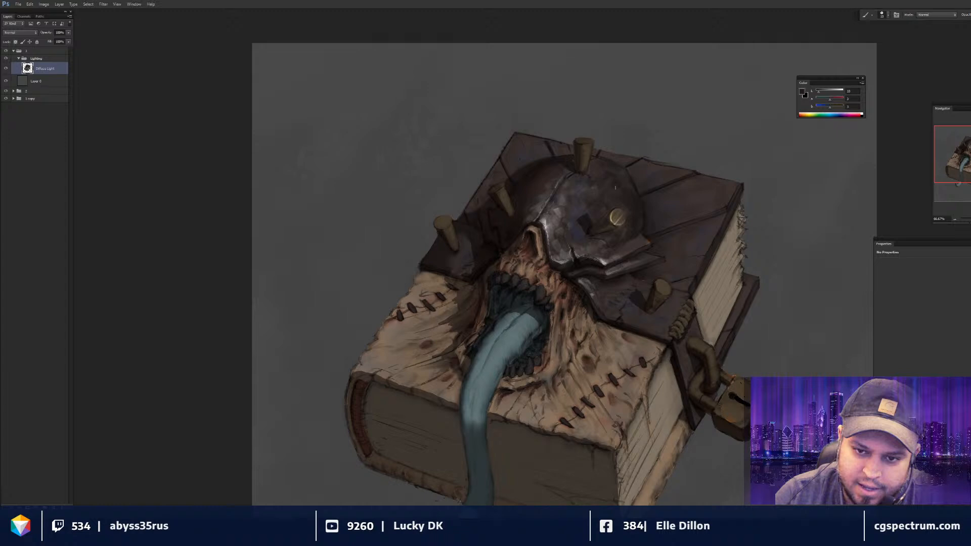
{"action": "left_click", "coordinate": [615, 188], "text": "alt"}
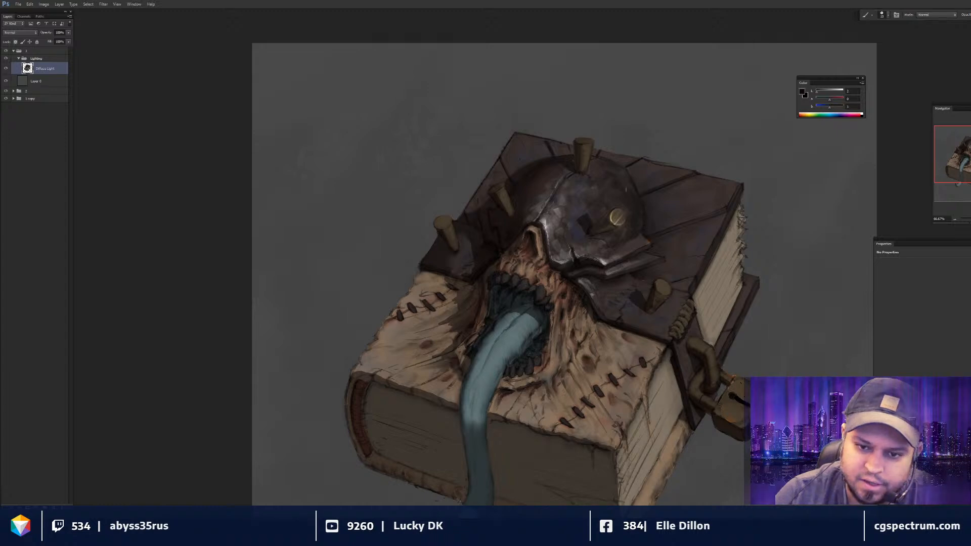
- Paint highlights on the monster's upper teeth with a light grey sampled from the plate edge and a dark tooth tone
{"action": "key", "text": "ctrl+minus"}
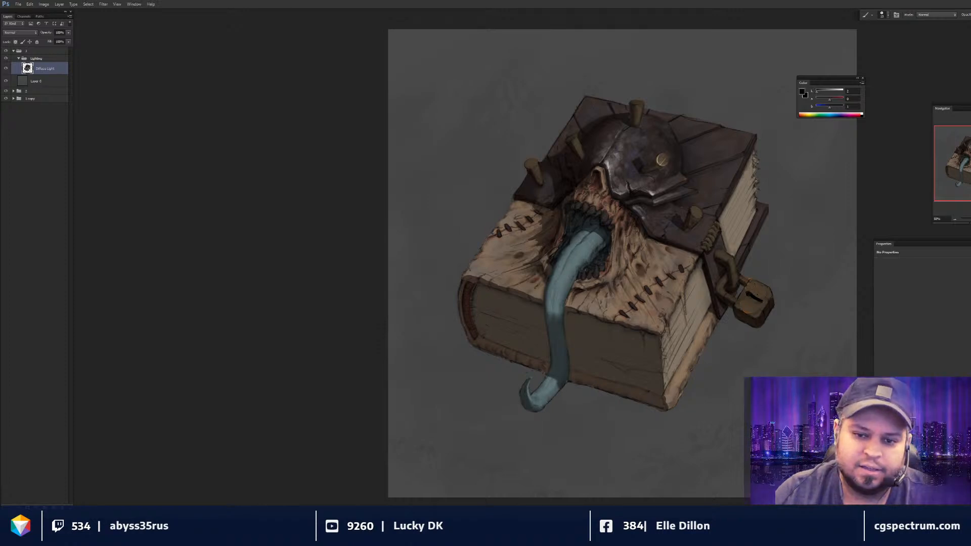
{"action": "key", "text": "ctrl+plus"}
{"action": "key", "text": "ctrl+plus"}
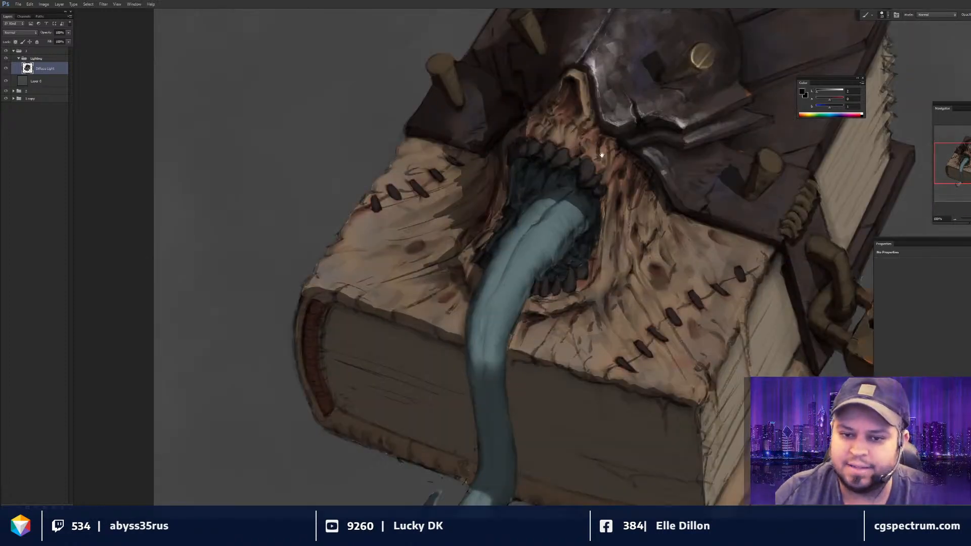
{"action": "left_click_drag", "start_coordinate": [602, 155], "coordinate": [556, 279]}
{"action": "left_click", "coordinate": [635, 247], "text": "alt"}
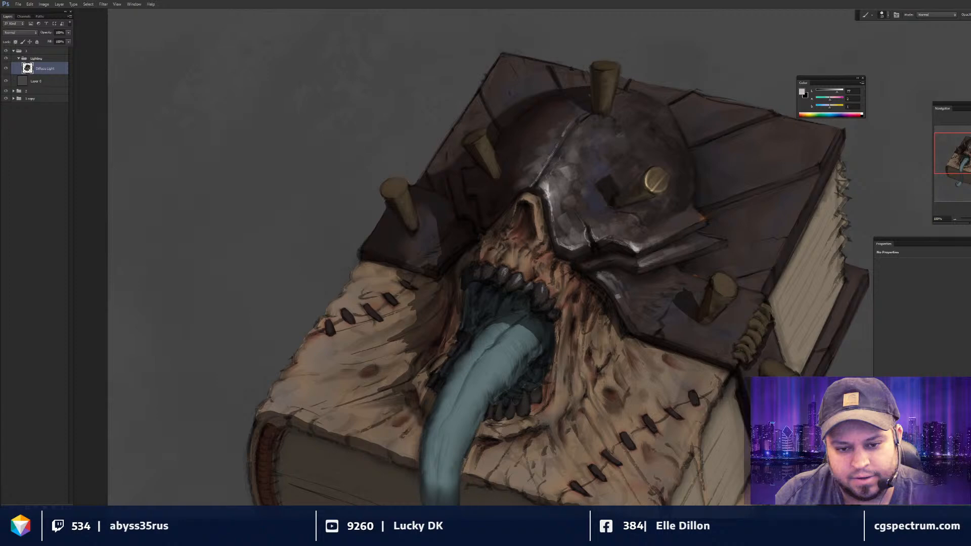
{"action": "left_click", "coordinate": [509, 286], "text": "alt"}
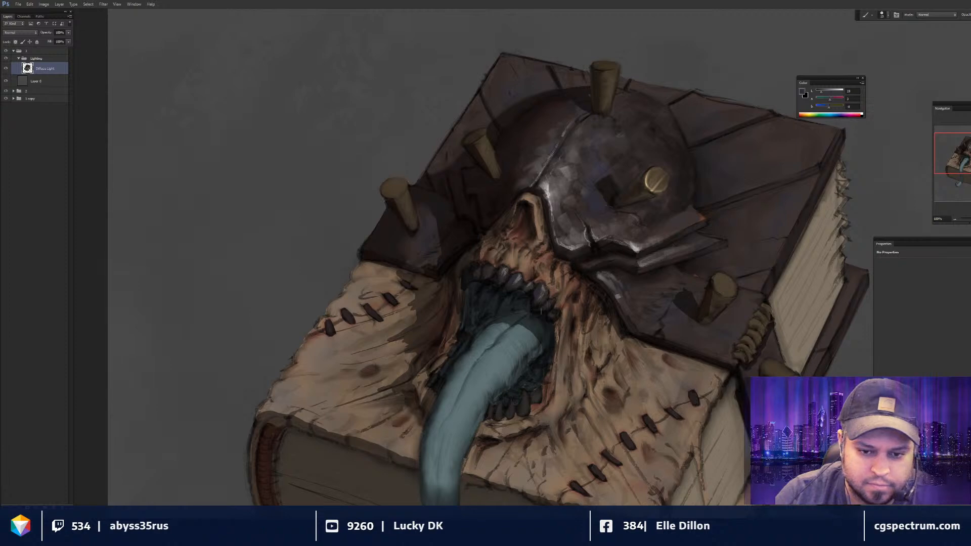
- Blend the highlights on the monster's upper teeth using a smaller Smudge tool
{"action": "key", "text": "r"}
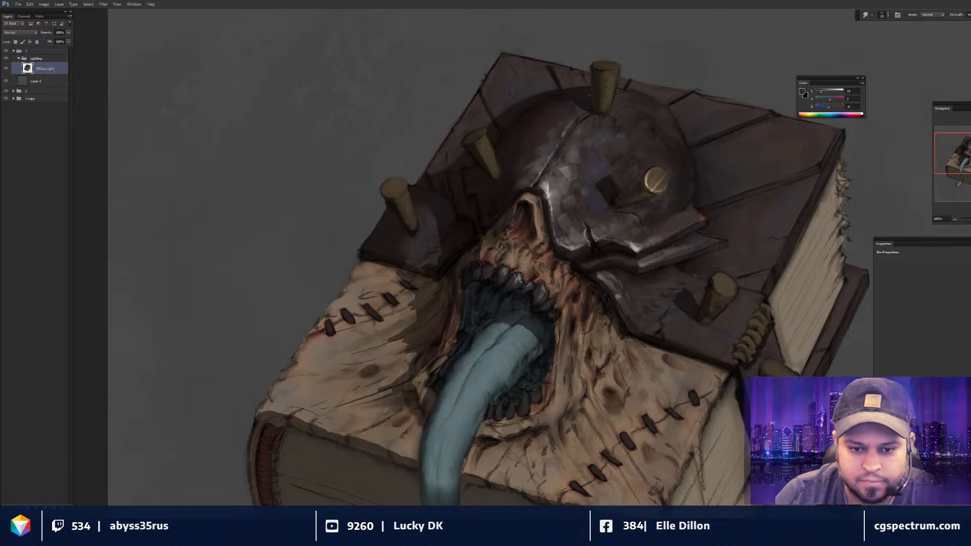
{"action": "key", "text": "bracketleft"}
{"action": "key", "text": "bracketleft"}
{"action": "key", "text": "bracketleft"}
{"action": "key", "text": "bracketleft"}
{"action": "key", "text": "bracketleft"}
{"action": "key", "text": "bracketleft"}
{"action": "left_click_drag", "start_coordinate": [521, 277], "coordinate": [551, 246]}
{"action": "key", "text": "b"}
- Add white highlights to the monster's upper teeth, alternating the brush with the Smudge tool to blend them
{"action": "key", "text": "x"}
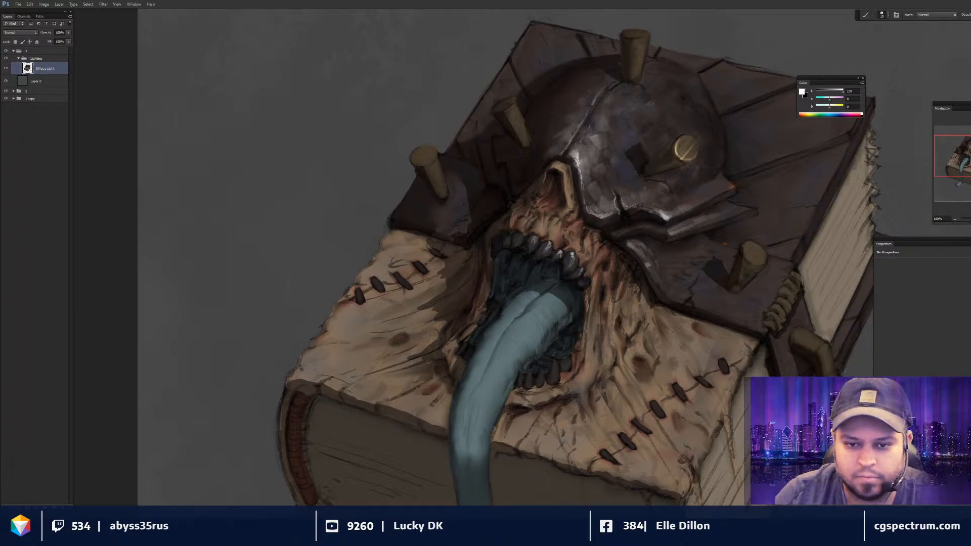
{"action": "key", "text": "ctrl+minus"}
{"action": "key", "text": "ctrl+minus"}
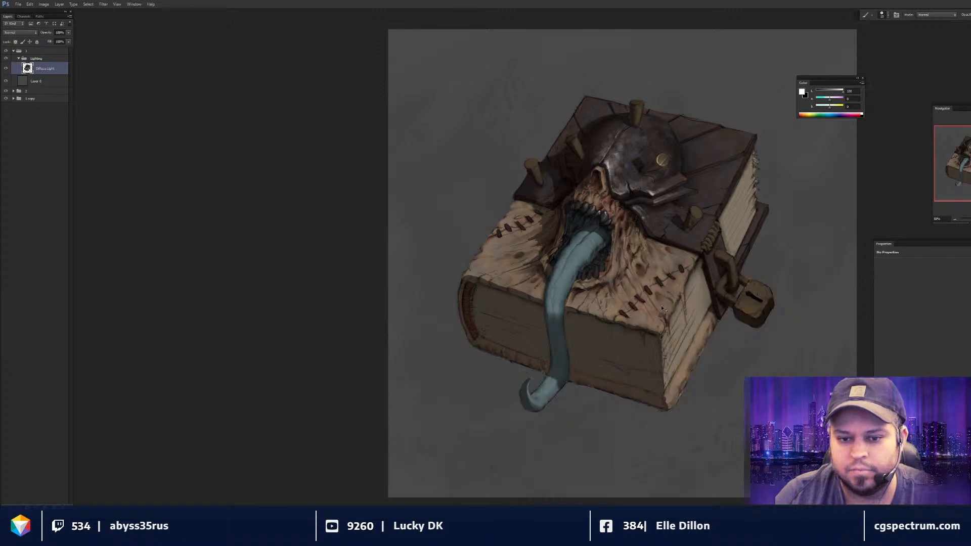
{"action": "key", "text": "ctrl+plus"}
{"action": "key", "text": "ctrl+plus"}
{"action": "left_click_drag", "start_coordinate": [635, 247], "coordinate": [632, 326]}
{"action": "key", "text": "r"}
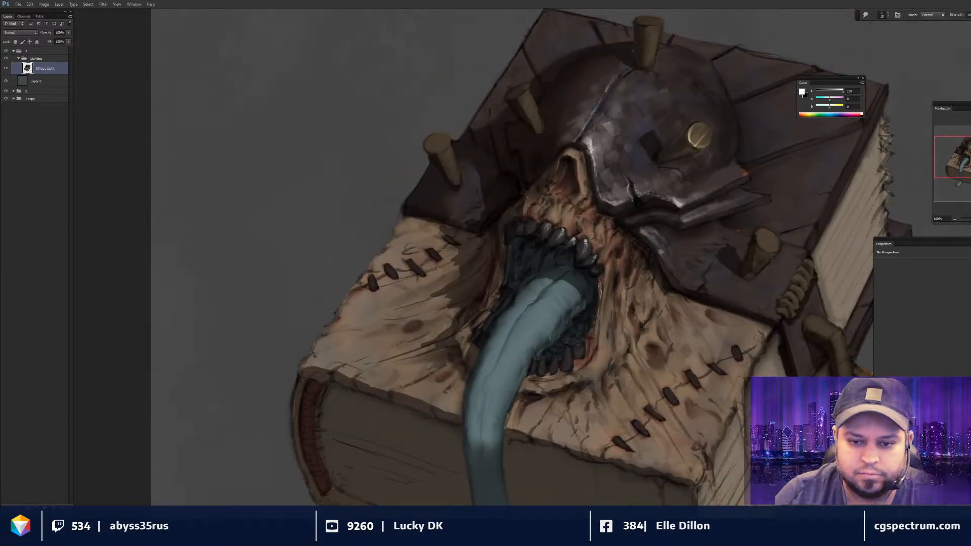
{"action": "key", "text": "b"}
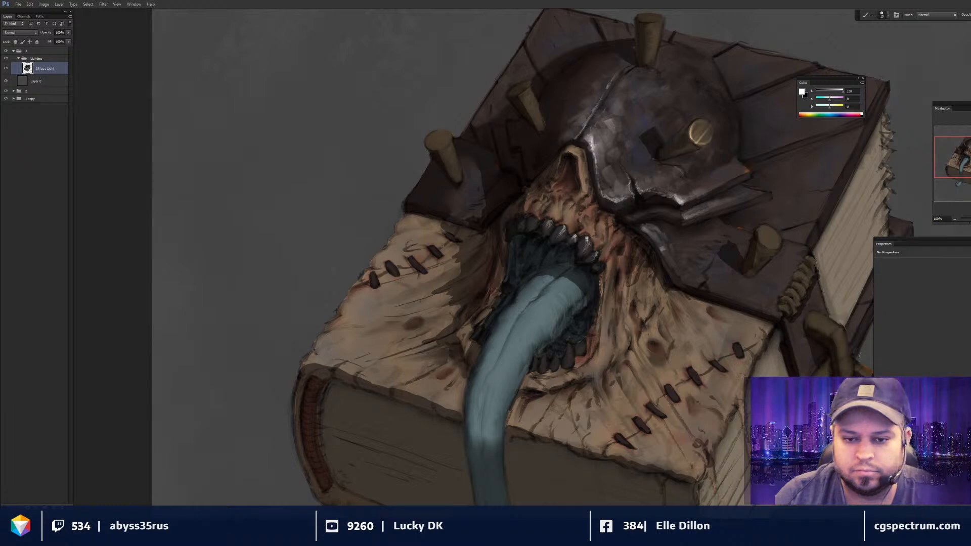
{"action": "key", "text": "r"}
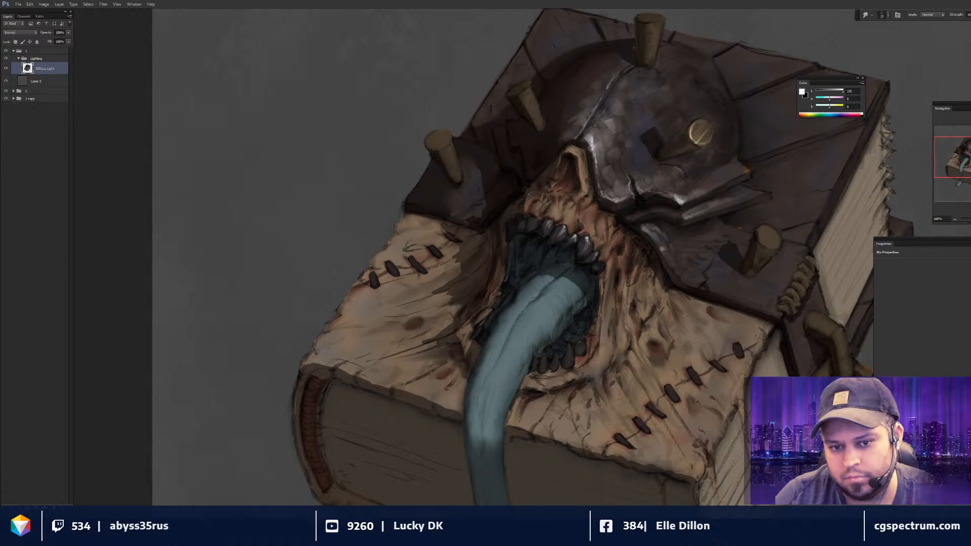
- Touch up the rim of the nose cavity with dark reddish brown and sampled grey, softening the strokes with the Smudge tool
{"action": "scroll", "coordinate": [556, 253], "scroll_direction": "up", "scroll_amount": 2}
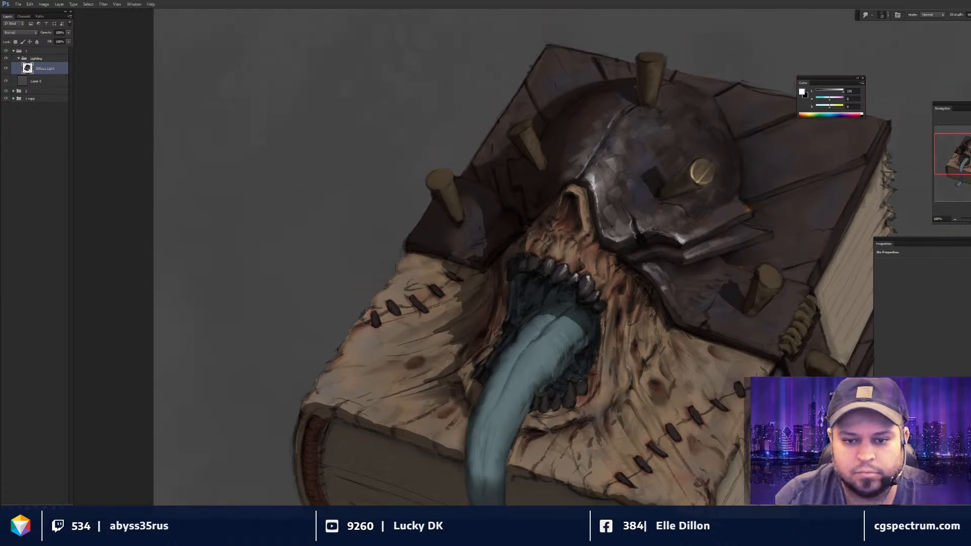
{"action": "key", "text": "b"}
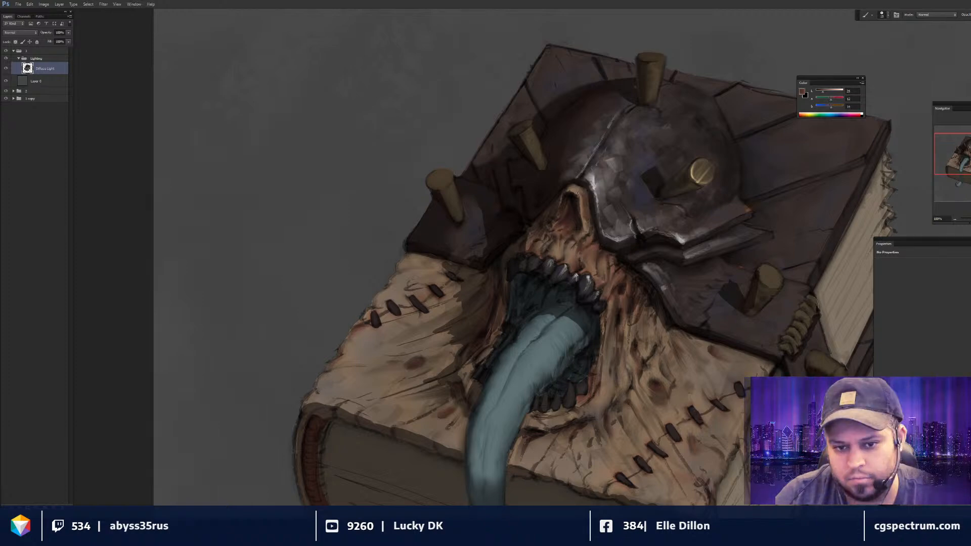
{"action": "left_click_drag", "start_coordinate": [638, 199], "coordinate": [637, 199]}
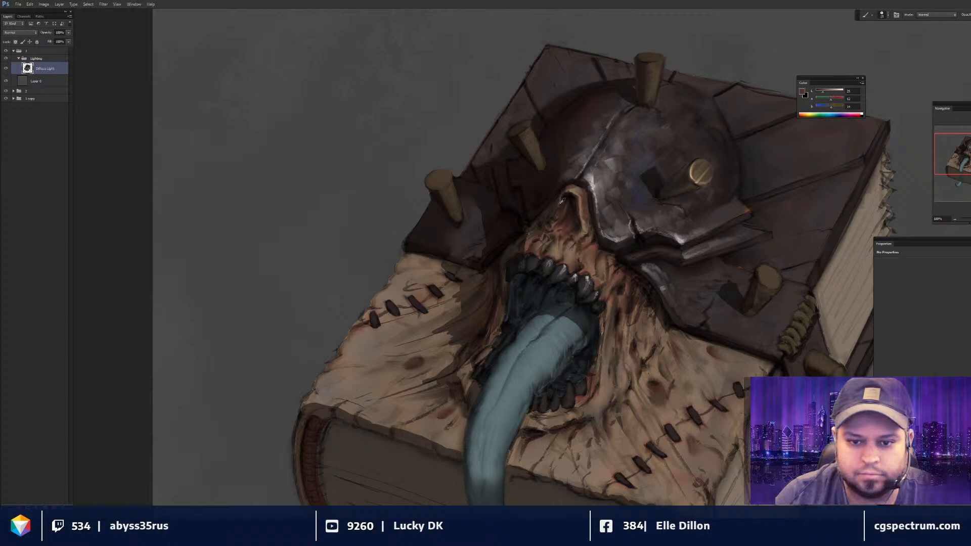
{"action": "left_click", "coordinate": [583, 239], "text": "alt"}
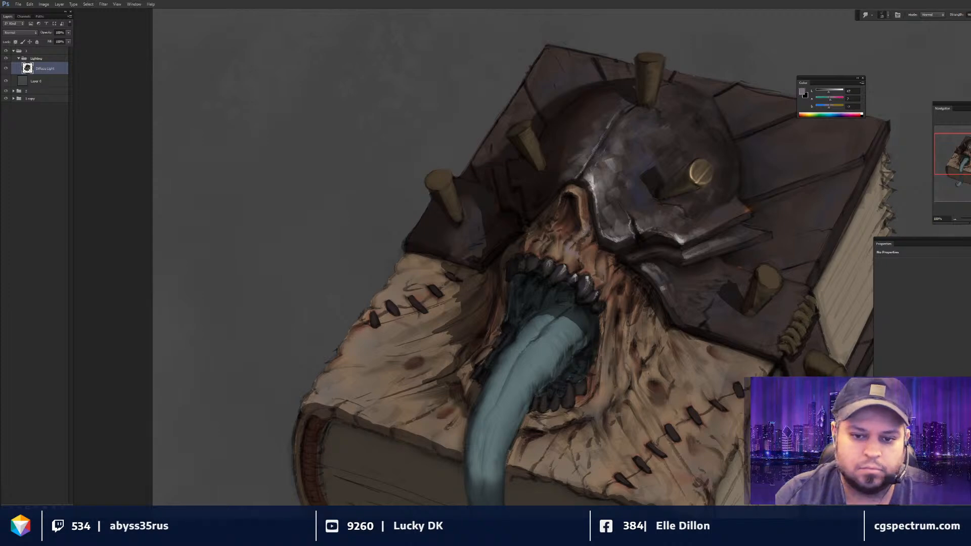
{"action": "key", "text": "r"}
- Paint light grey scratches and highlights on the front of the metal dome, enlarging the brush for broader strokes
{"action": "key", "text": "ctrl+minus"}
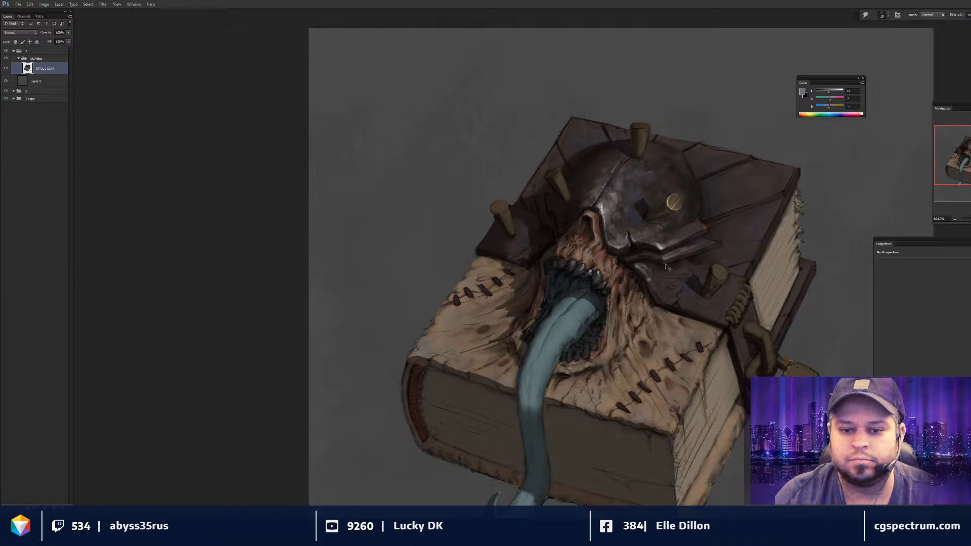
{"action": "key", "text": "ctrl+minus"}
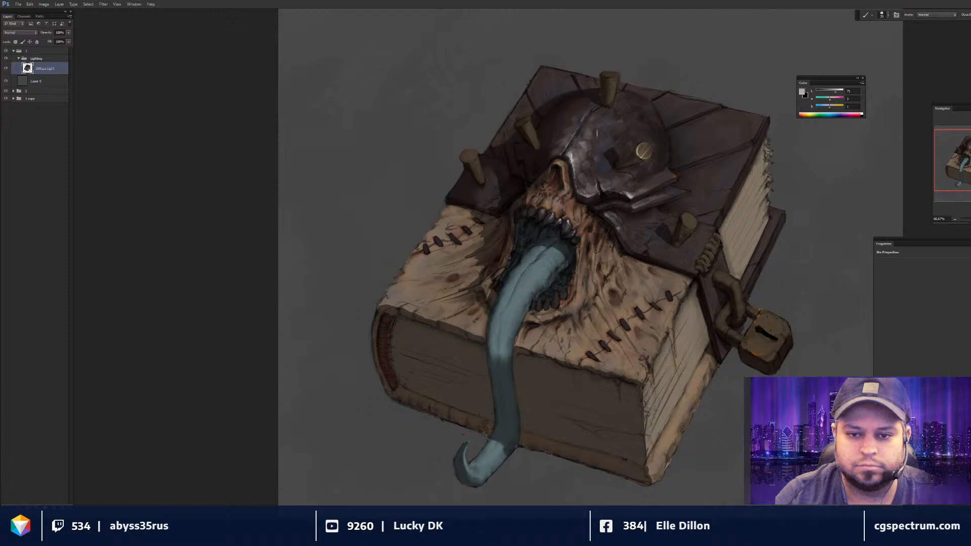
{"action": "left_click_drag", "start_coordinate": [596, 128], "coordinate": [596, 137]}
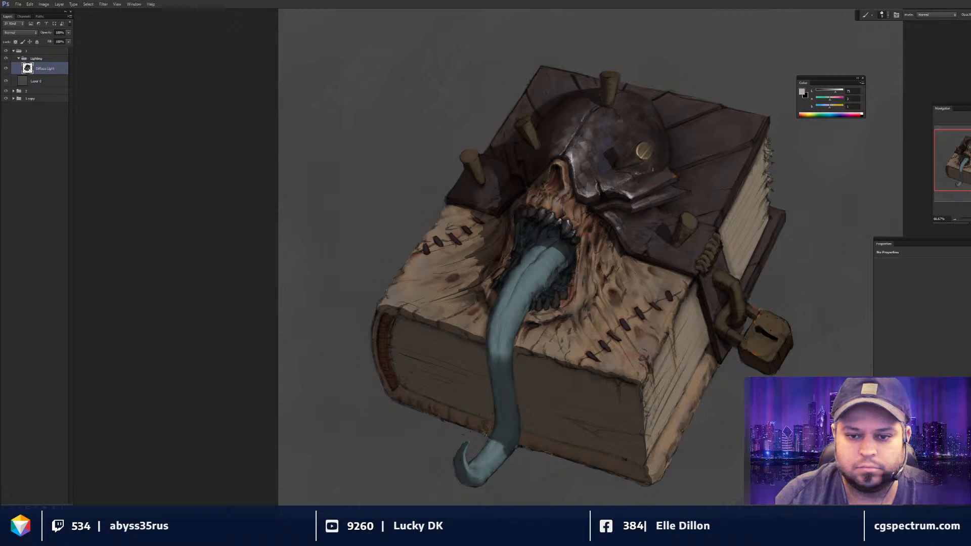
{"action": "left_click_drag", "start_coordinate": [595, 158], "coordinate": [598, 184]}
{"action": "key", "text": "bracketright"}
{"action": "key", "text": "bracketright"}
{"action": "key", "text": "bracketright"}
{"action": "key", "text": "bracketright"}
{"action": "key", "text": "bracketright"}
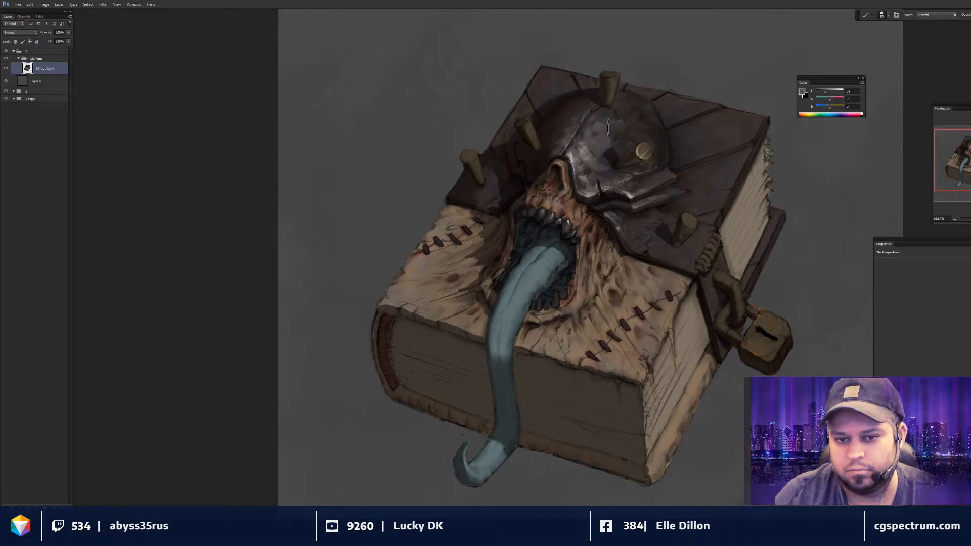
- Move the Navigator preview to the empty area beside the book's upper cover and enlarge it
{"action": "left_click_drag", "start_coordinate": [625, 188], "coordinate": [622, 188]}
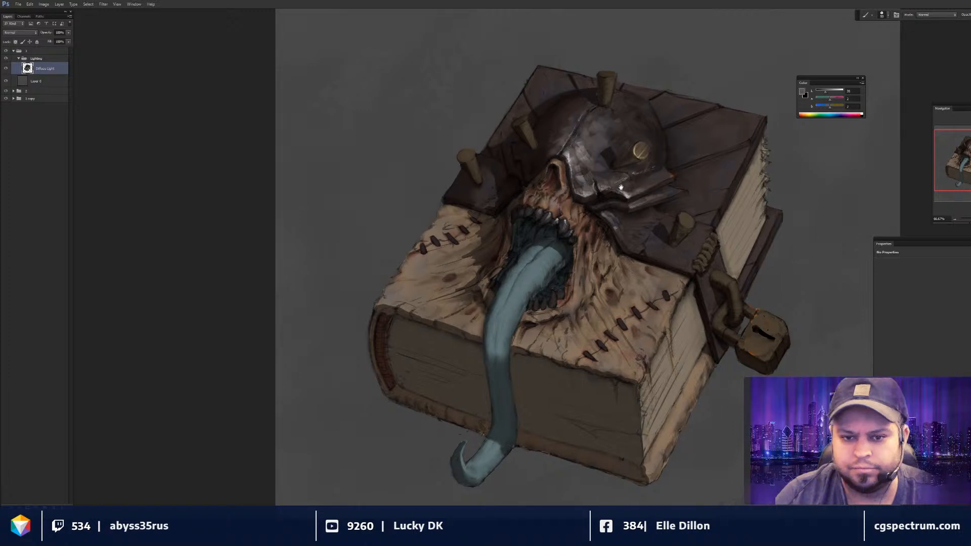
{"action": "left_click_drag", "start_coordinate": [951, 108], "coordinate": [378, 30]}
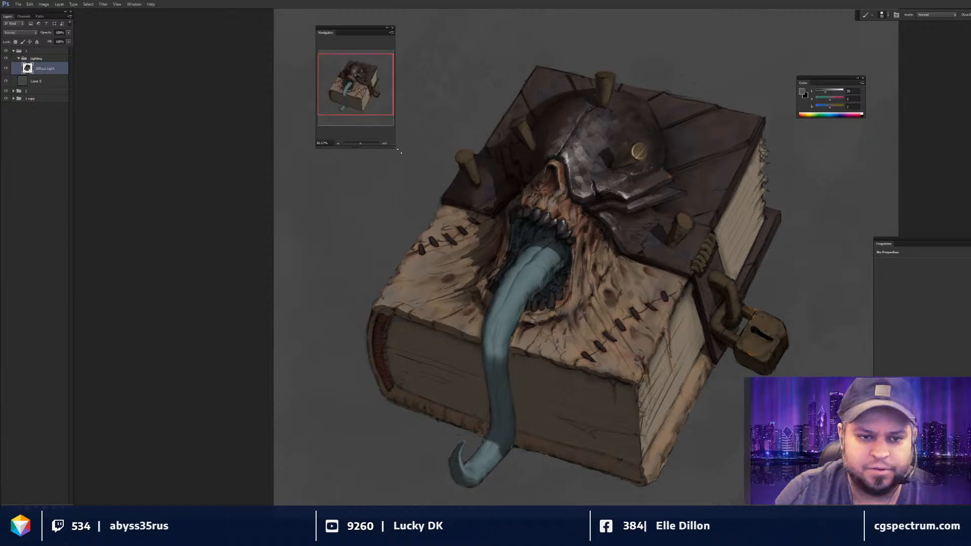
{"action": "left_click_drag", "start_coordinate": [398, 150], "coordinate": [413, 162]}
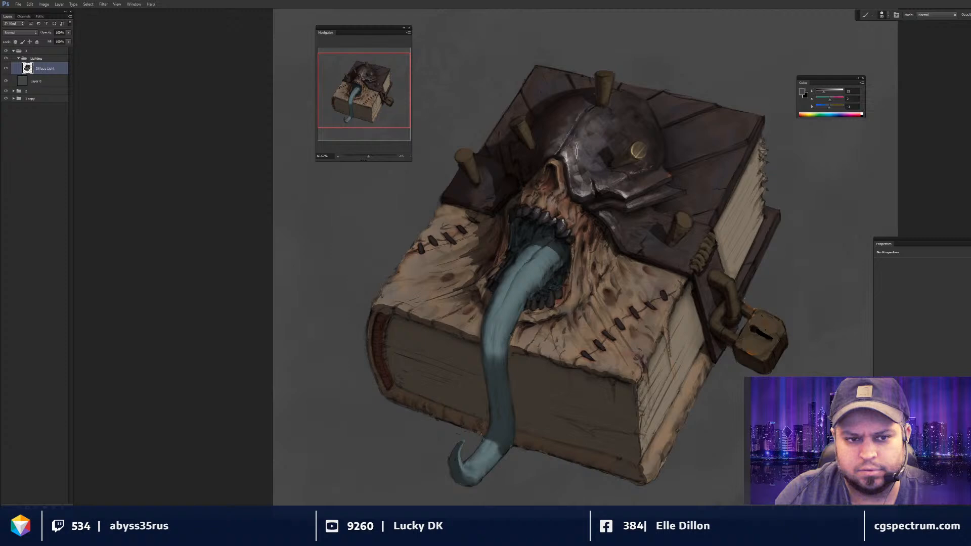
- Refine the dome's torn metal plates with a smaller brush and grey tones sampled from the plate beside the mouth
{"action": "left_click_drag", "start_coordinate": [576, 150], "coordinate": [575, 148]}
{"action": "left_click", "coordinate": [609, 218], "text": "alt"}
{"action": "key", "text": "bracketleft"}
{"action": "key", "text": "bracketleft"}
{"action": "key", "text": "bracketleft"}
{"action": "key", "text": "bracketleft"}
{"action": "key", "text": "bracketleft"}
{"action": "key", "text": "bracketleft"}
{"action": "key", "text": "bracketleft"}
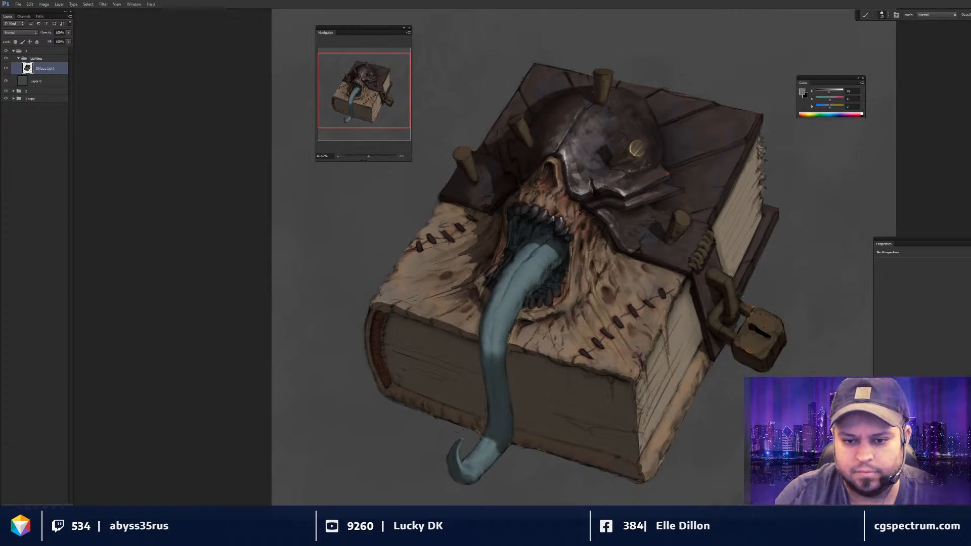
{"action": "left_click", "coordinate": [616, 221], "text": "alt"}
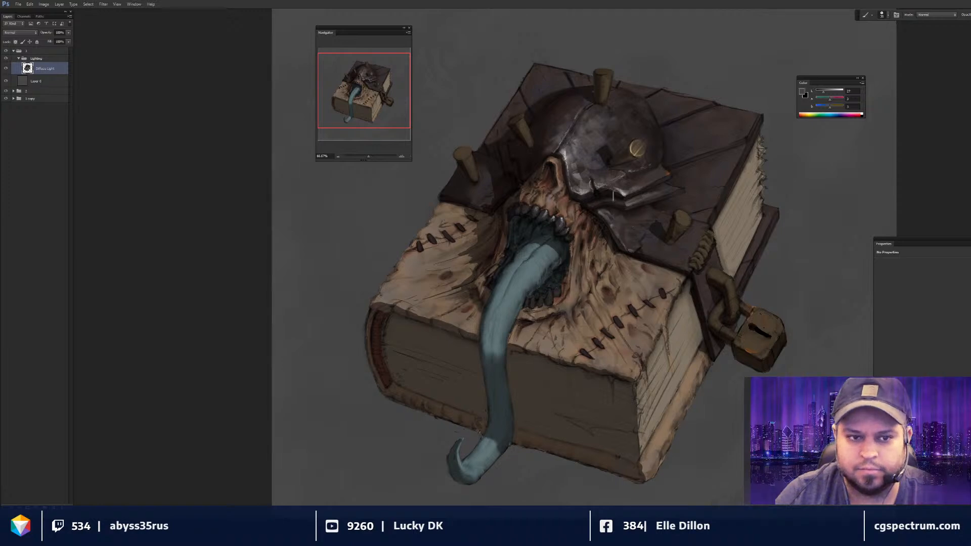
- Darken the leather cover and the dome's far edge with tones sampled there, blending the edge with the Smudge tool
{"action": "key", "text": "ctrl+minus"}
{"action": "key", "text": "ctrl+minus"}
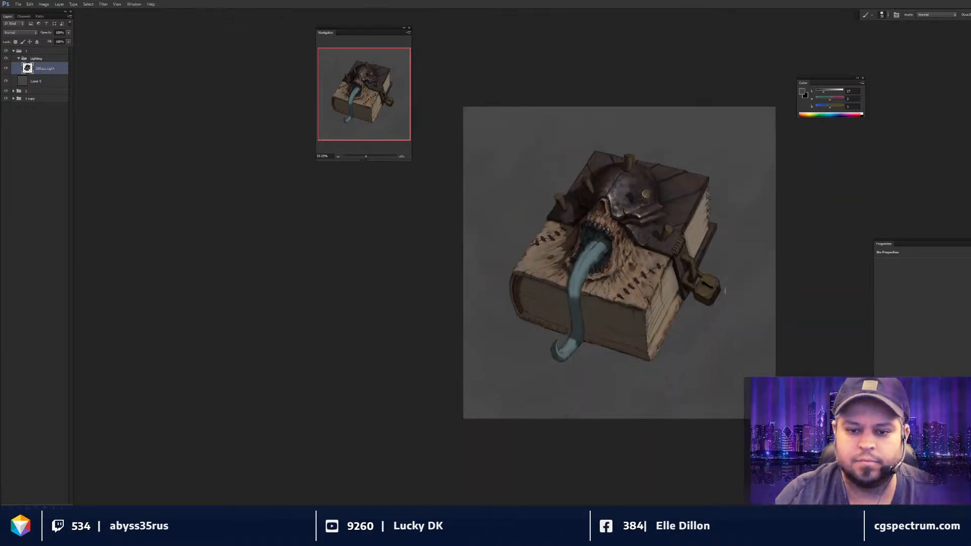
{"action": "key", "text": "ctrl+plus"}
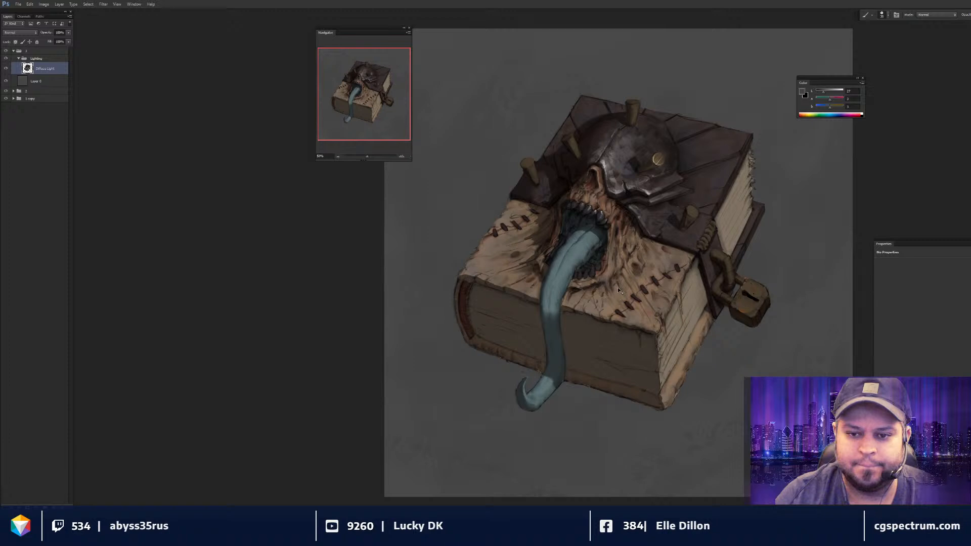
{"action": "key", "text": "ctrl+plus"}
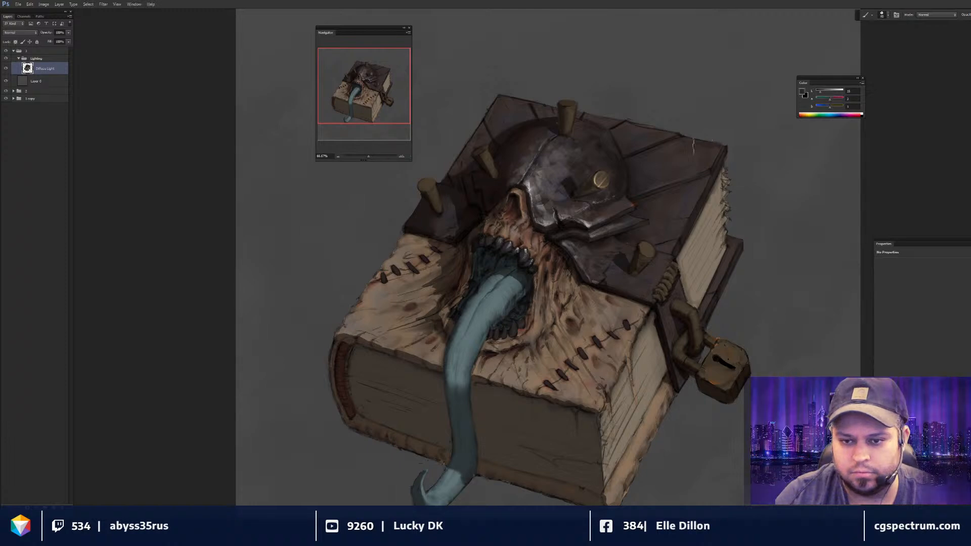
{"action": "left_click", "coordinate": [702, 159], "text": "alt"}
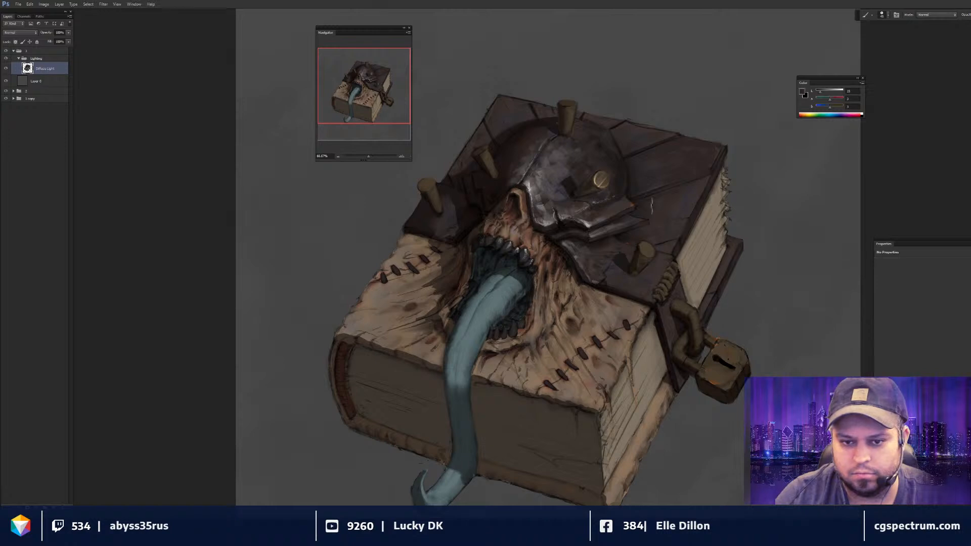
{"action": "left_click", "coordinate": [623, 166], "text": "alt"}
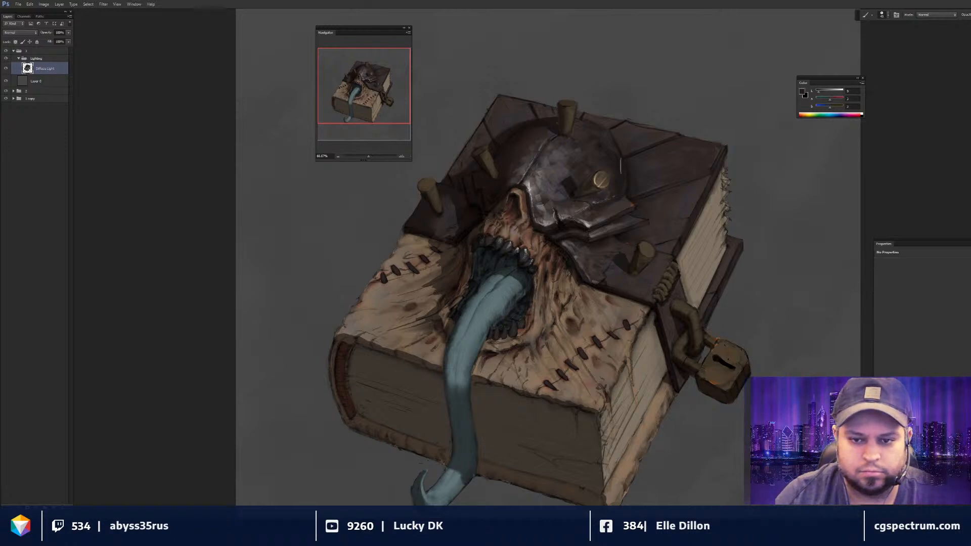
{"action": "key", "text": "r"}
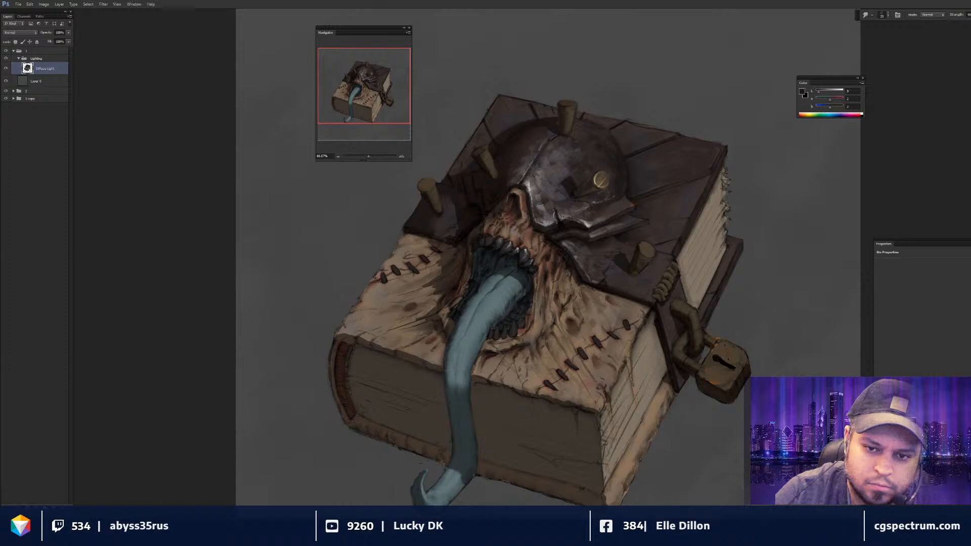
{"action": "key", "text": "b"}
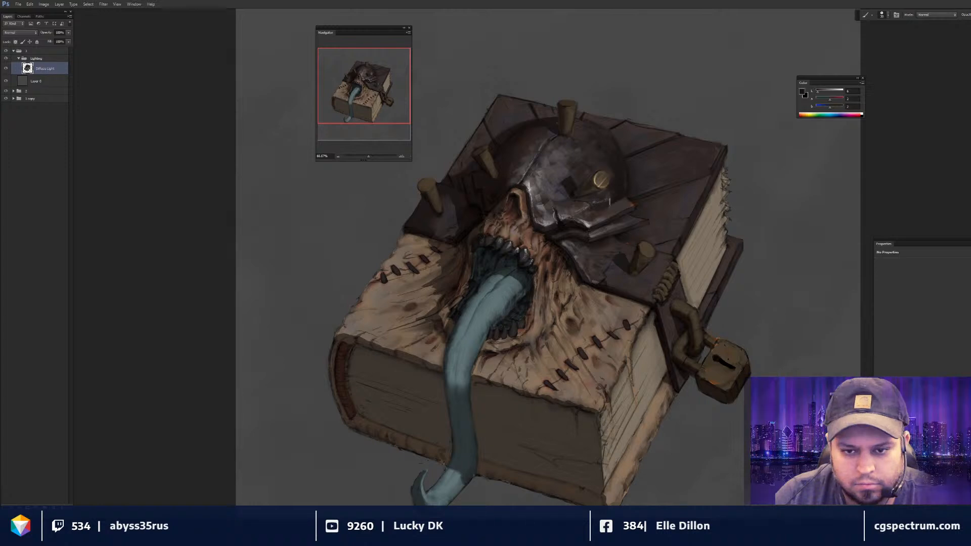
- Sample dark metal tones from the dome and repaint the area around the brass peg with a smaller brush
{"action": "left_click", "coordinate": [600, 147], "text": "alt"}
{"action": "key", "text": "bracketleft"}
{"action": "left_click", "coordinate": [626, 186], "text": "alt"}
{"action": "key", "text": "bracketleft"}
{"action": "key", "text": "bracketleft"}
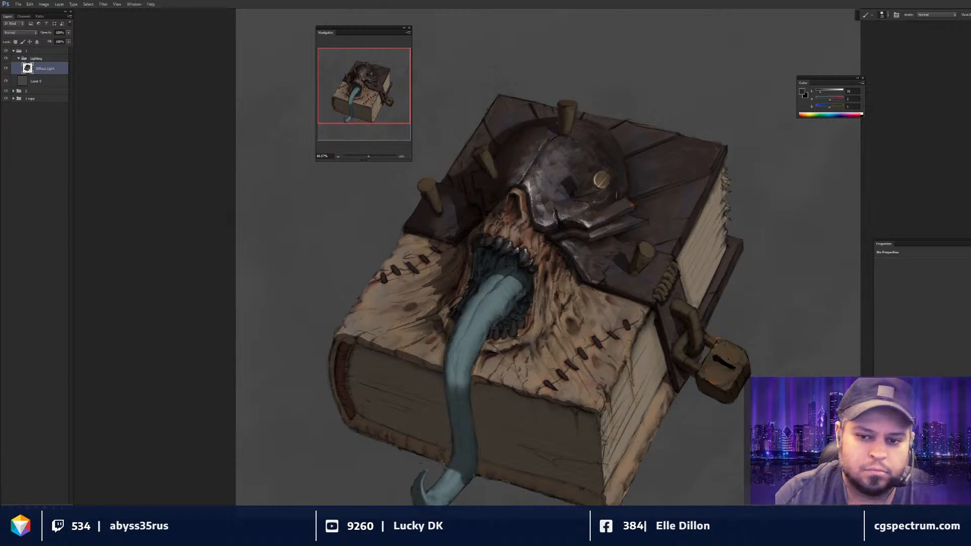
- Paint black shadows around the dome's brass peg and on the nearby metal, blending them with the Smudge tool
{"action": "key", "text": "d"}
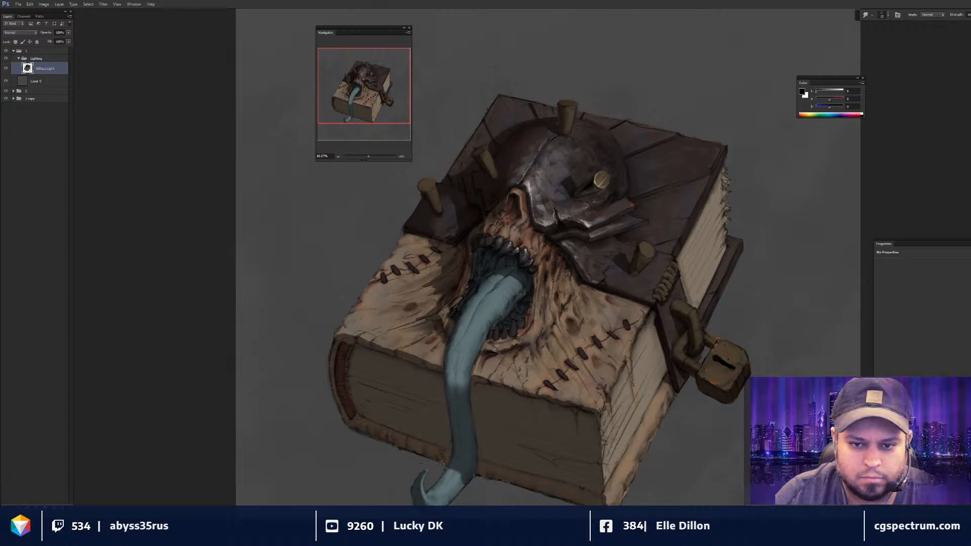
{"action": "key", "text": "r"}
{"action": "key", "text": "ctrl+minus"}
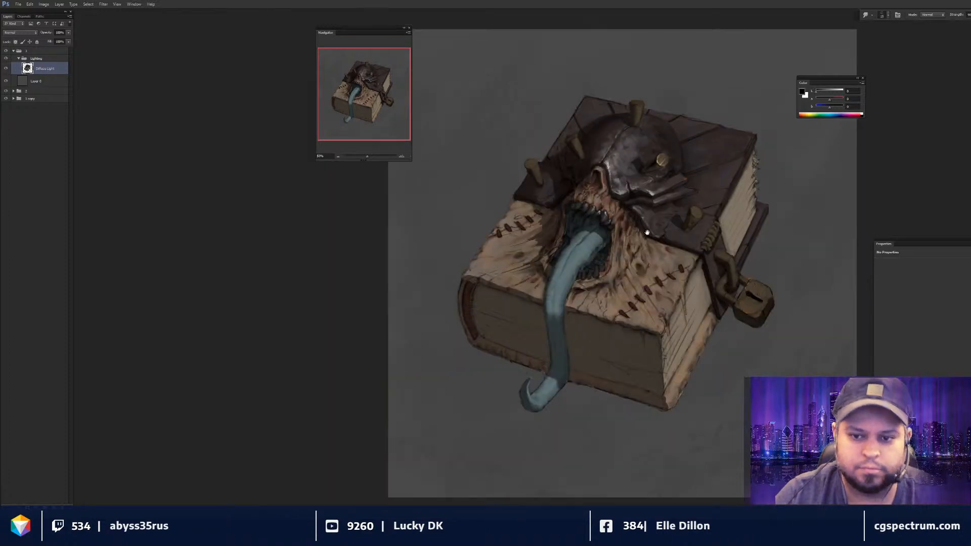
{"action": "key", "text": "ctrl+plus"}
{"action": "key", "text": "b"}
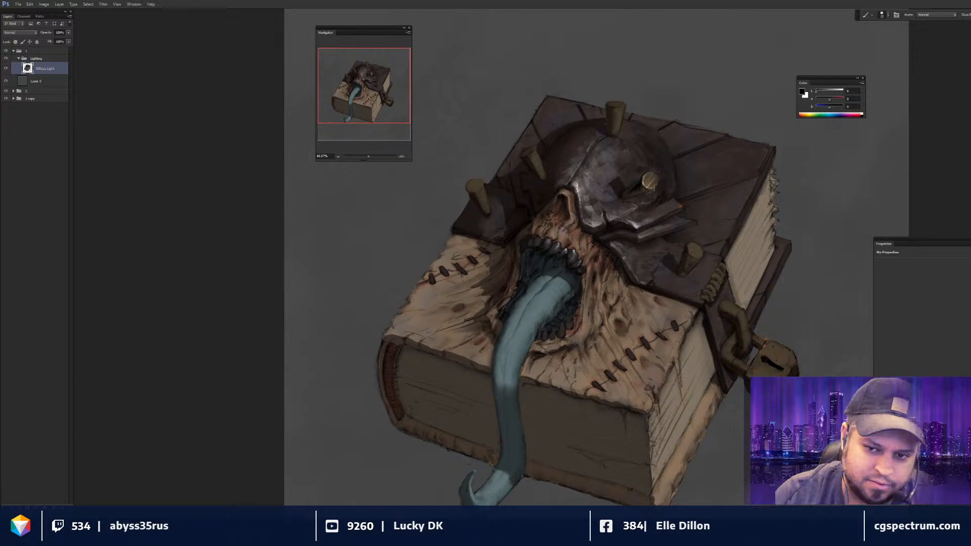
{"action": "scroll", "coordinate": [595, 258], "scroll_direction": "right", "scroll_amount": 1}
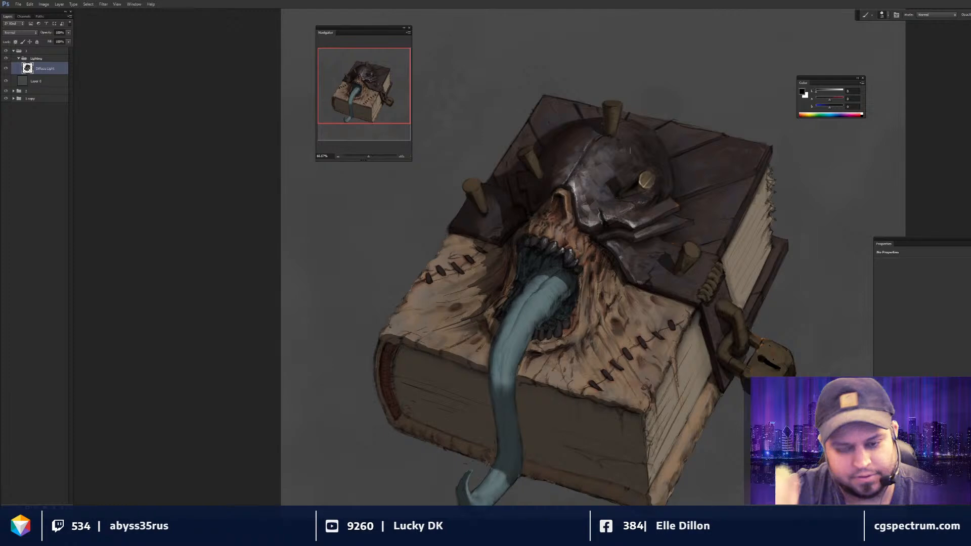
{"action": "left_click_drag", "start_coordinate": [657, 158], "coordinate": [618, 159]}
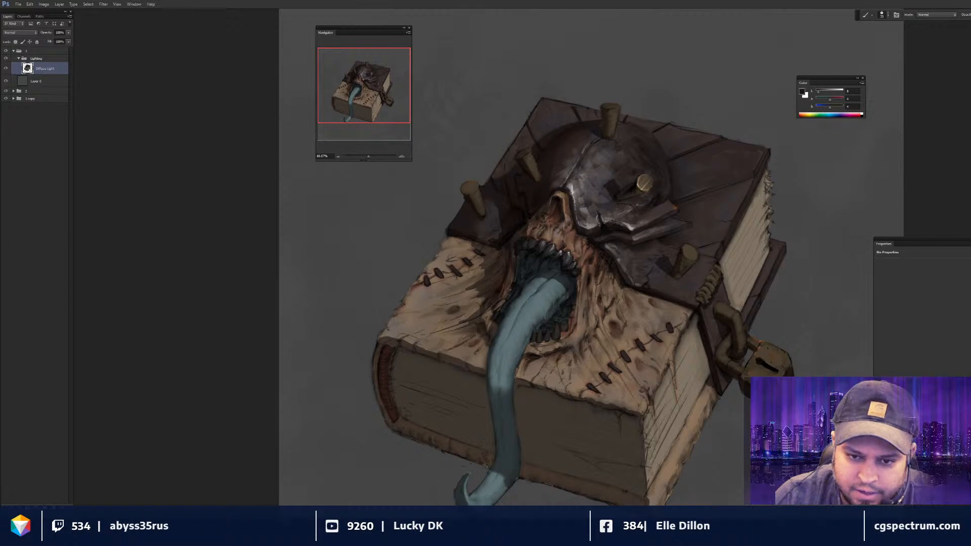
{"action": "key", "text": "r"}
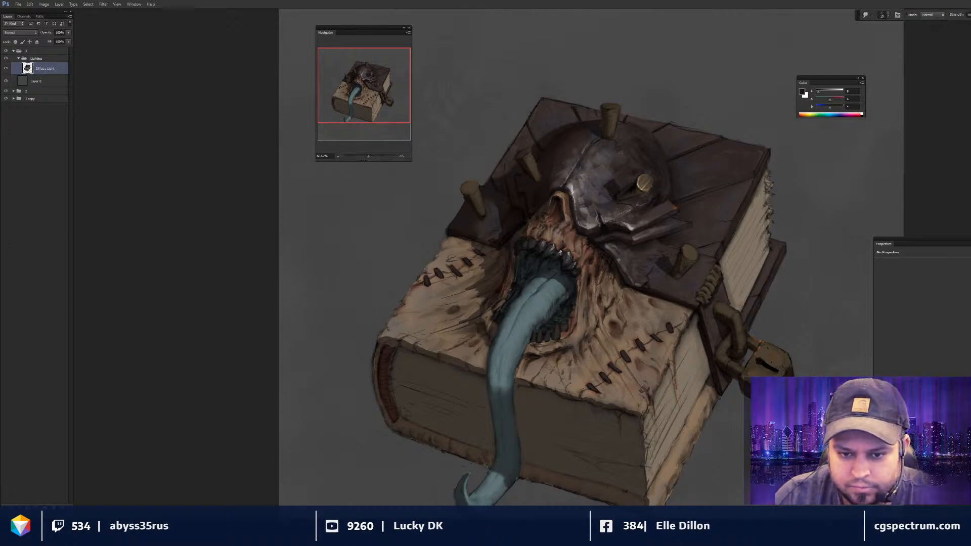
- Touch up the metal plate beside the mouth with the Brush and grey tones sampled from it
{"action": "key", "text": "b"}
{"action": "left_click", "coordinate": [613, 250], "text": "alt"}
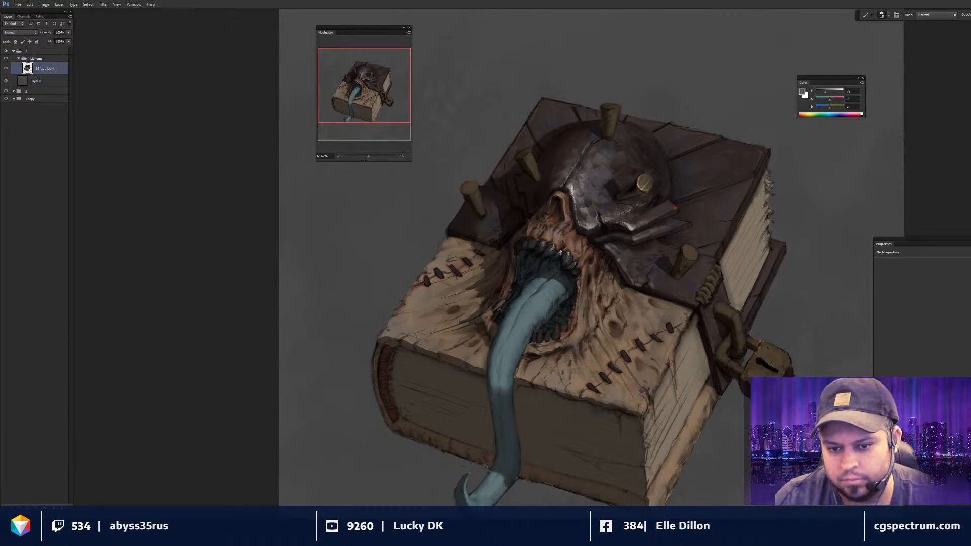
{"action": "left_click", "coordinate": [640, 275], "text": "alt"}
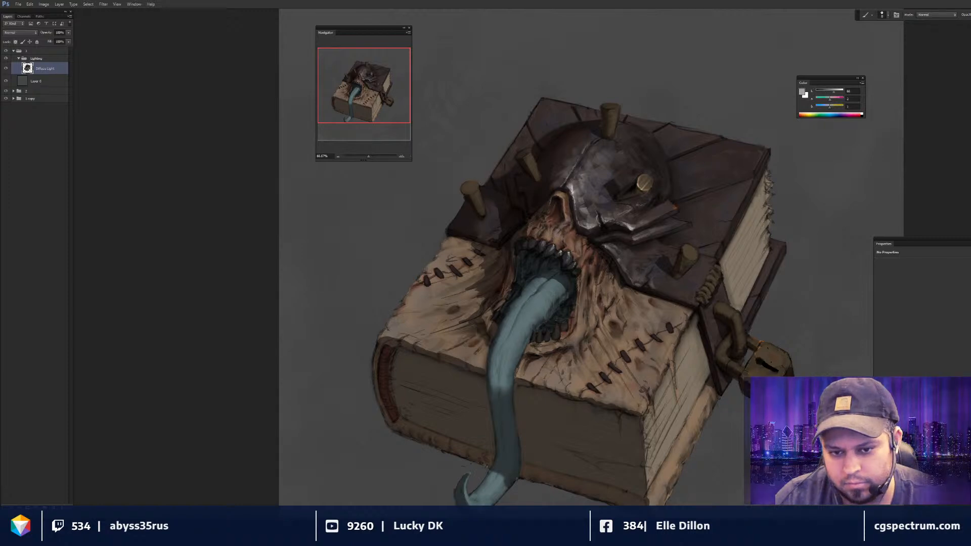
{"action": "scroll", "coordinate": [708, 250], "scroll_direction": "down", "scroll_amount": 1}
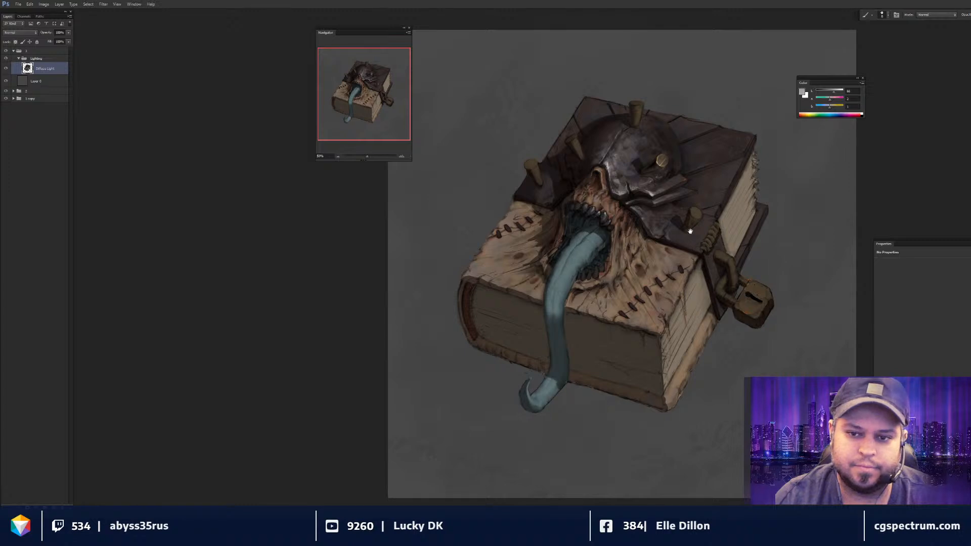
- Paint the end of the corner peg beside the rope binding with brass highlights sampled from the dome's peg, adding black accents with a larger brush
{"action": "scroll", "coordinate": [679, 202], "scroll_direction": "up", "scroll_amount": 1}
{"action": "scroll", "coordinate": [679, 202], "scroll_direction": "up", "scroll_amount": 1}
{"action": "left_click", "coordinate": [679, 161], "text": "alt"}
{"action": "left_click_drag", "start_coordinate": [705, 239], "coordinate": [651, 215]}
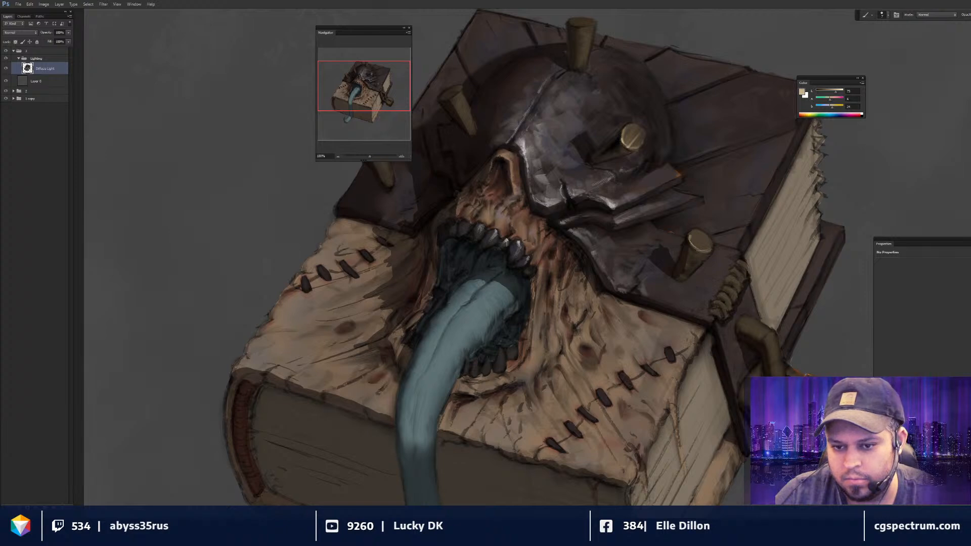
{"action": "mouse_move", "coordinate": [693, 243]}
{"action": "left_mouse_down"}
{"action": "mouse_move", "coordinate": [693, 233]}
{"action": "mouse_move", "coordinate": [697, 244]}
{"action": "left_mouse_up"}
{"action": "key", "text": "bracketright"}
{"action": "key", "text": "d"}
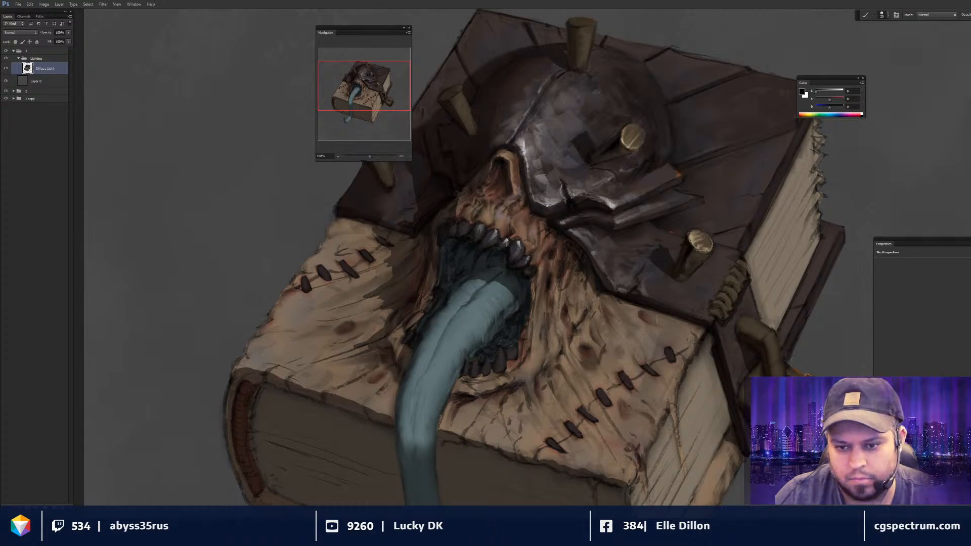
{"action": "key", "text": "ctrl+minus"}
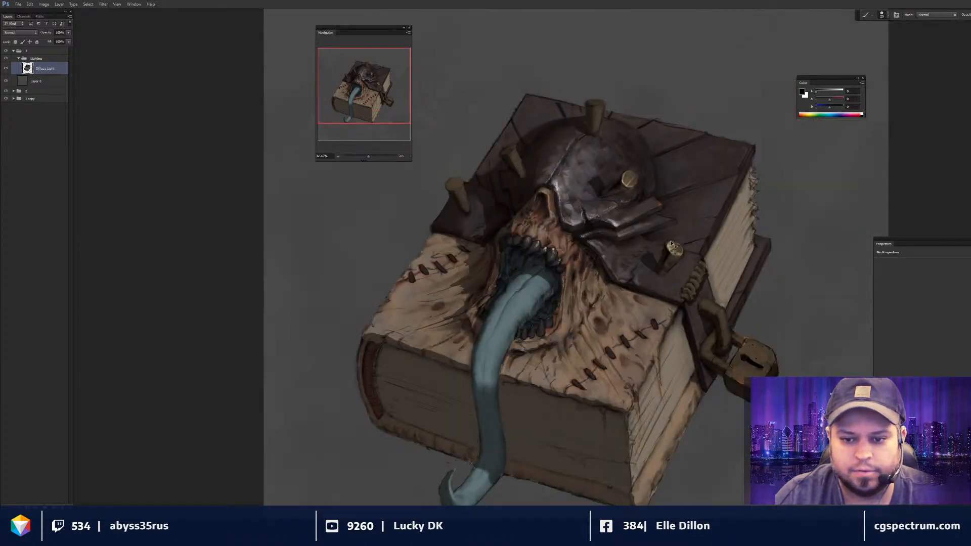
{"action": "key", "text": "ctrl+plus"}
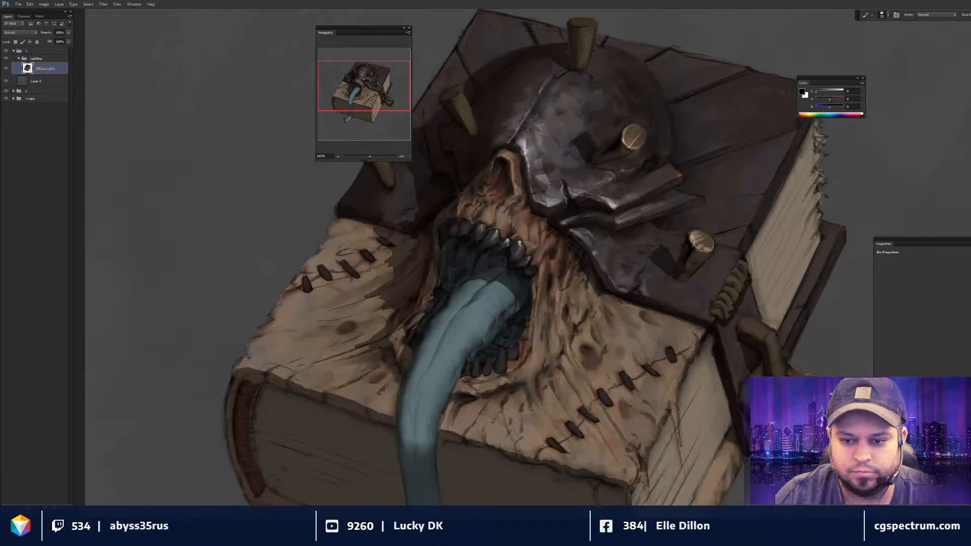
- Refine the area around the corner peg with a smaller brush and a dark tone sampled from the leather cover
{"action": "left_click", "coordinate": [750, 213], "text": "alt"}
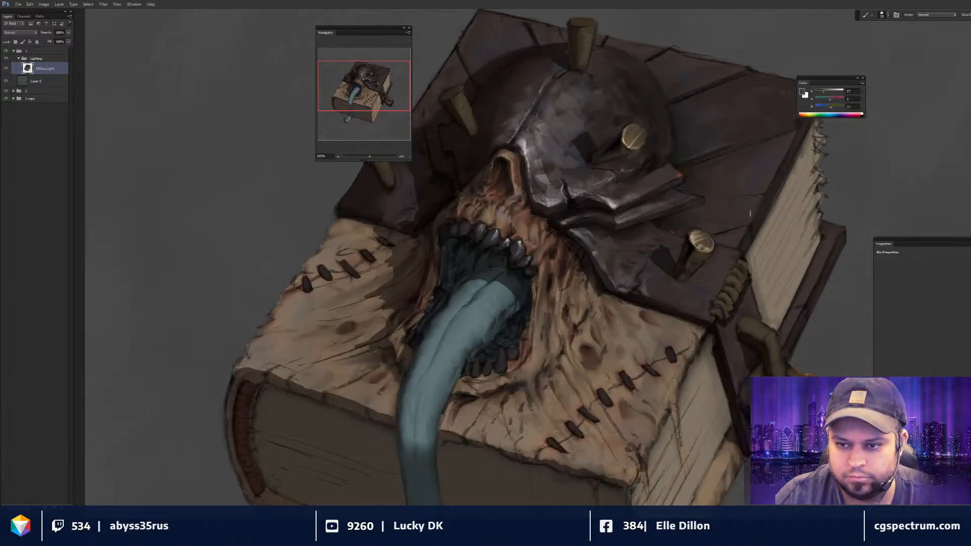
{"action": "left_click", "coordinate": [750, 213], "text": "alt"}
{"action": "key", "text": "bracketleft"}
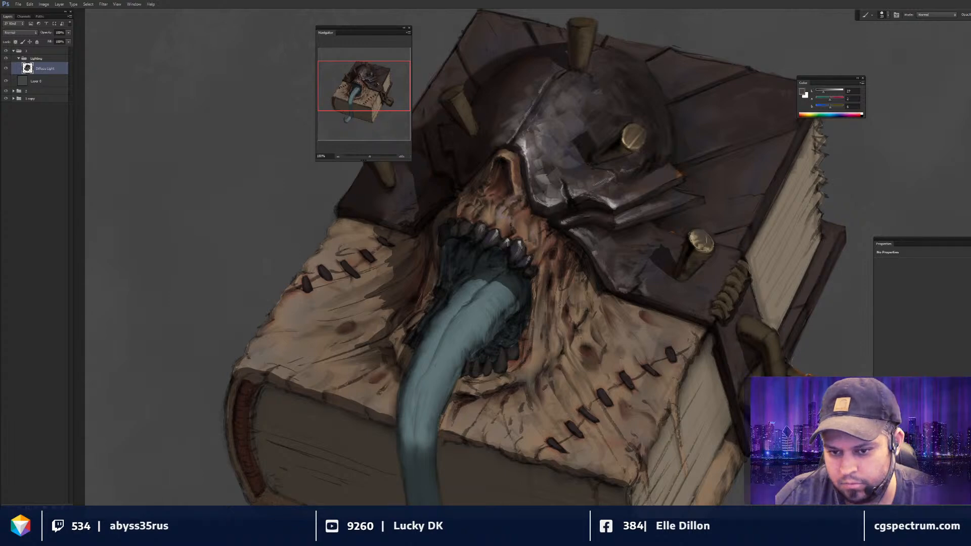
{"action": "key", "text": "ctrl+minus"}
{"action": "key", "text": "ctrl+plus"}
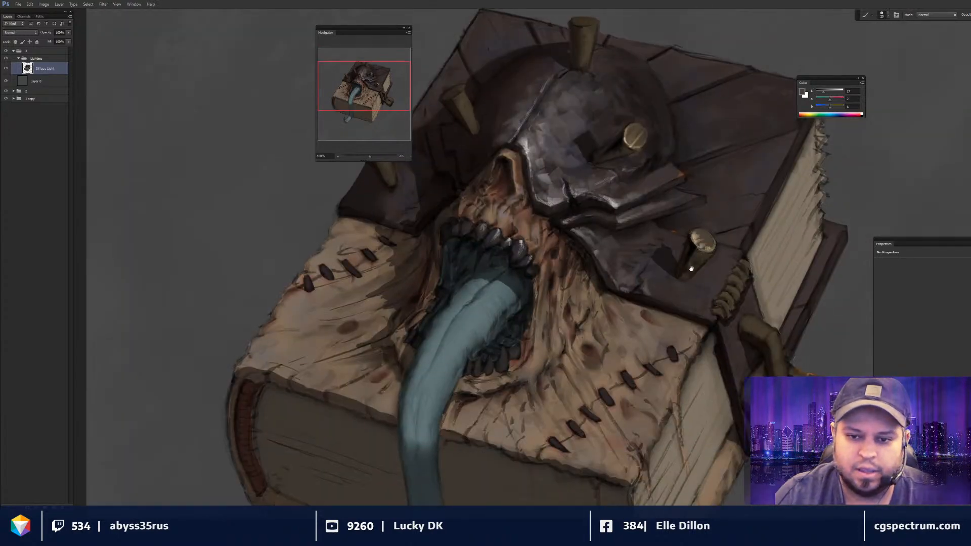
{"action": "key", "text": "r"}
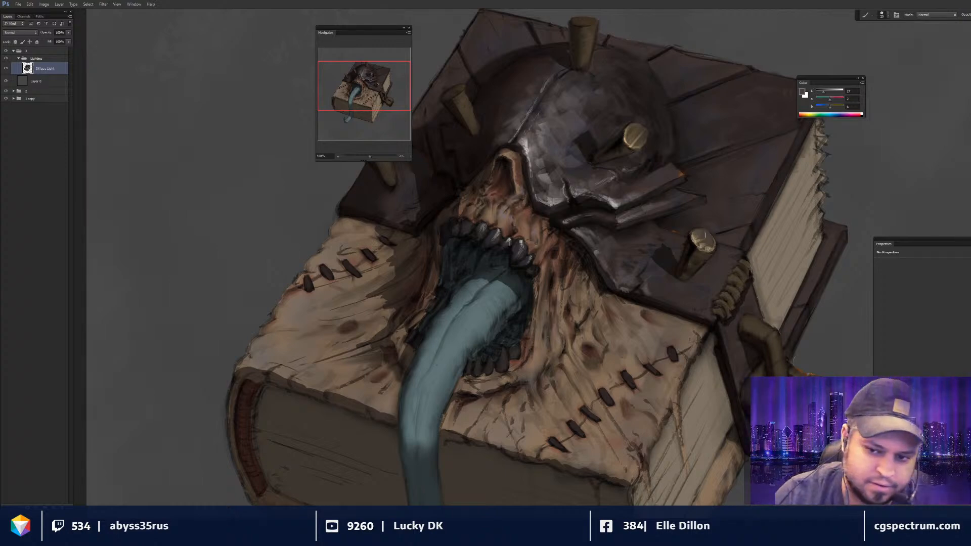
{"action": "key", "text": "b"}
{"action": "left_click_drag", "start_coordinate": [699, 255], "coordinate": [698, 259]}
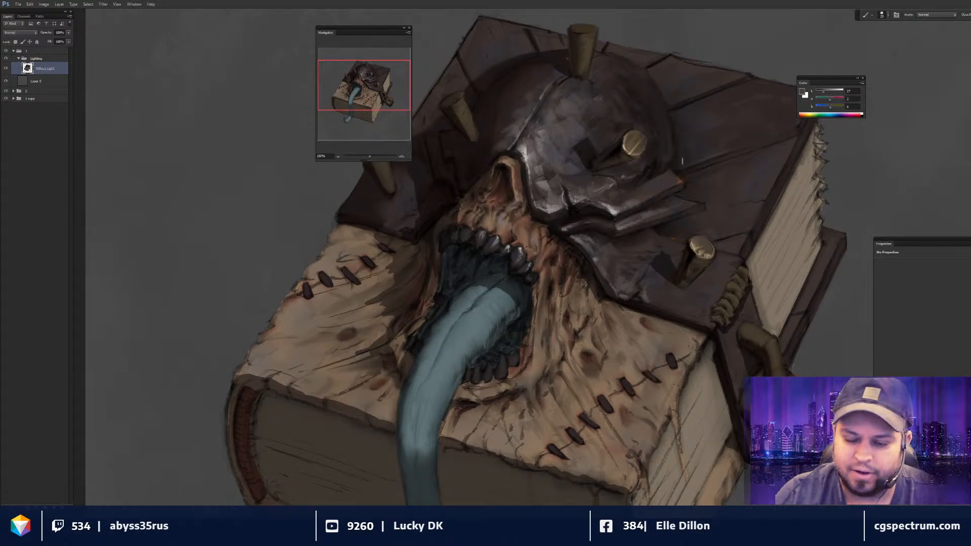
{"action": "left_click_drag", "start_coordinate": [645, 206], "coordinate": [648, 211]}
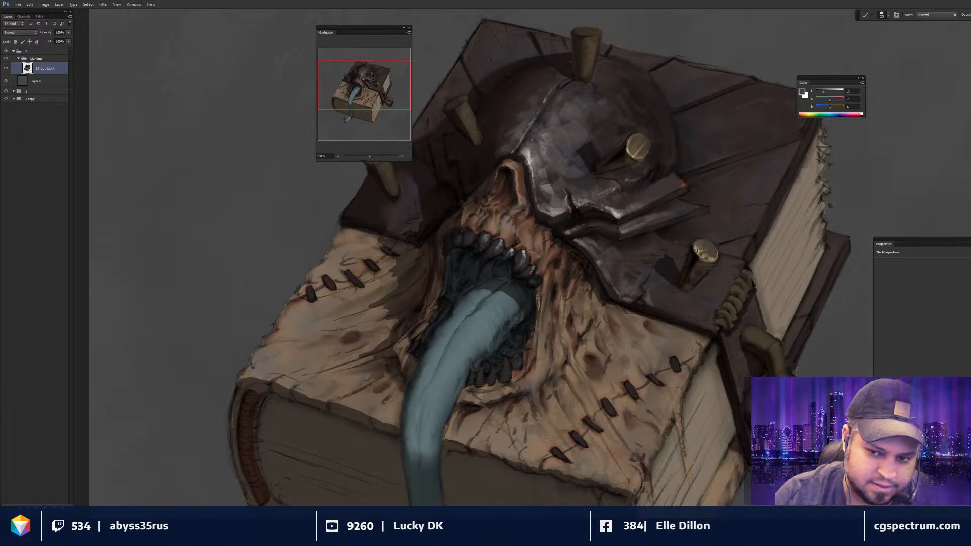
- Paint black shading and notches on the peg at the dome's upper edge
{"action": "left_click_drag", "start_coordinate": [647, 208], "coordinate": [649, 250]}
{"action": "key", "text": "d"}
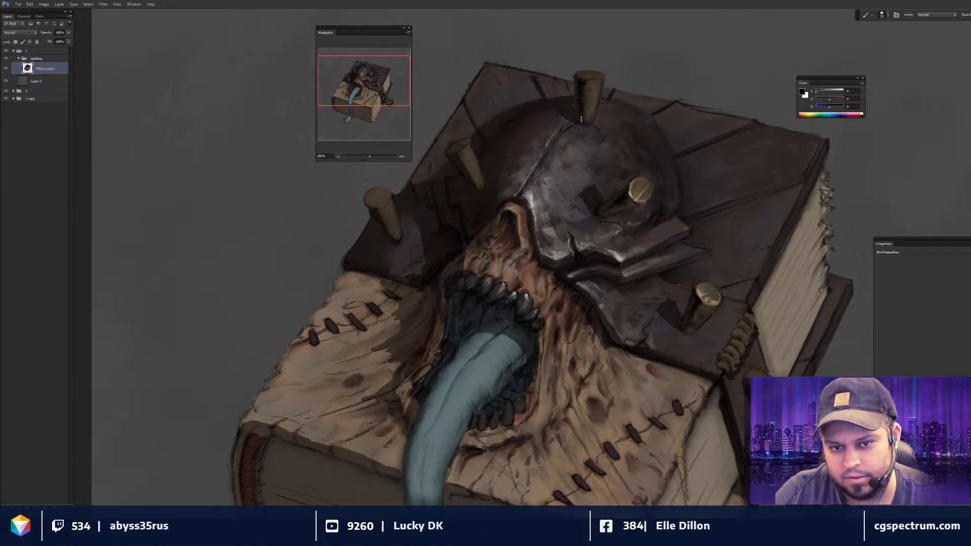
{"action": "key", "text": "r"}
{"action": "key", "text": "b"}
- Add metallic highlights to the dome's upper peg with brass tones sampled from the peg in the dome's eye area
{"action": "left_click", "coordinate": [633, 191], "text": "alt"}
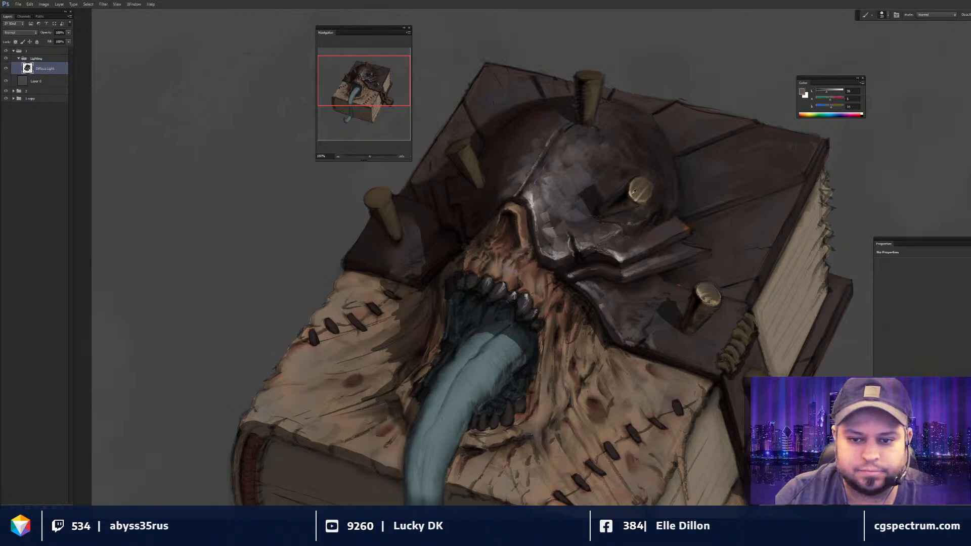
{"action": "left_click", "coordinate": [633, 191], "text": "alt"}
{"action": "left_click_drag", "start_coordinate": [615, 173], "coordinate": [617, 182]}
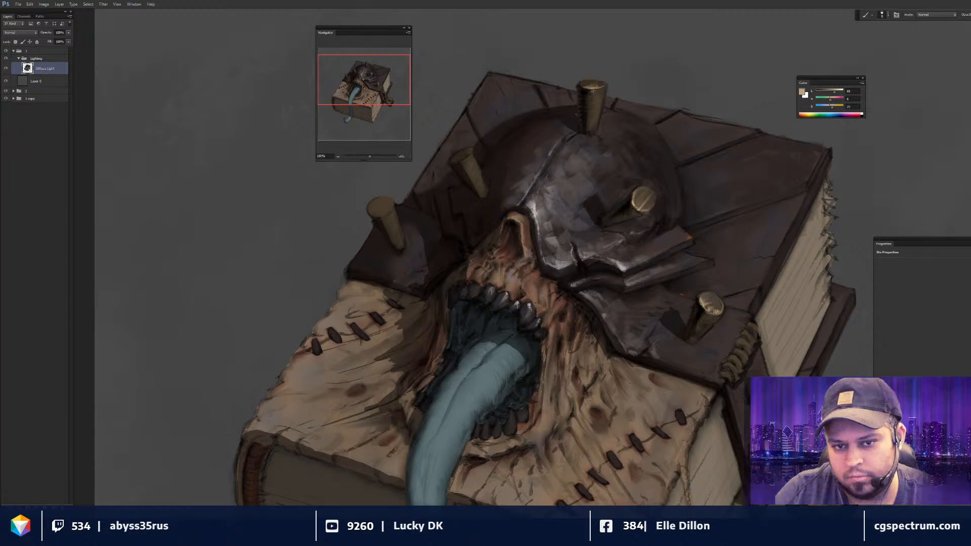
{"action": "key", "text": "r"}
{"action": "key", "text": "b"}
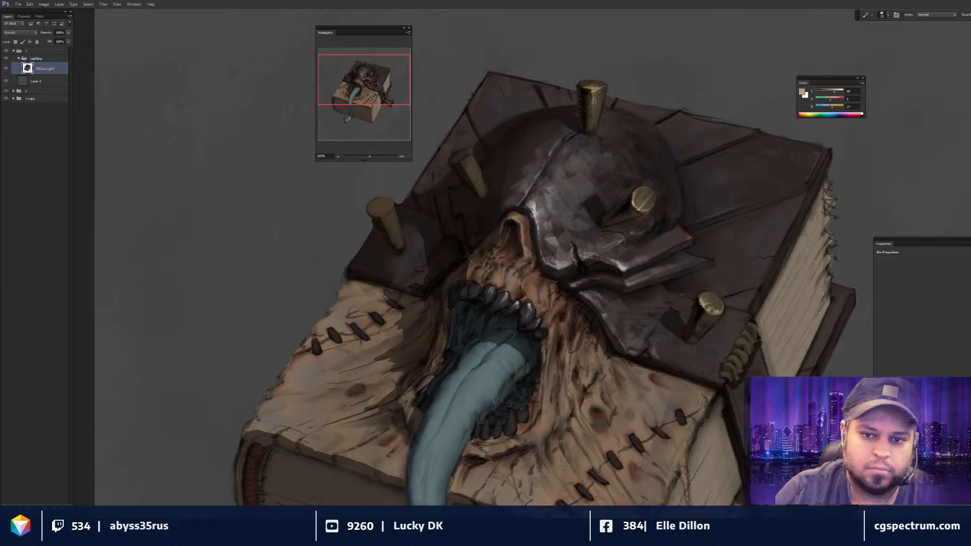
{"action": "key", "text": "r"}
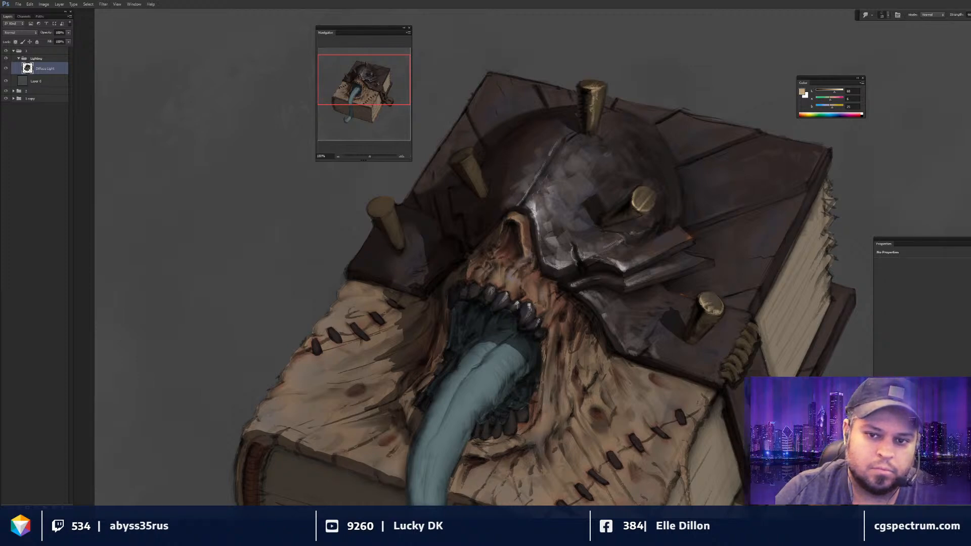
- Sample a grey metal tone from the dome and touch up its plating
{"action": "key", "text": "ctrl+minus"}
{"action": "key", "text": "ctrl+minus"}
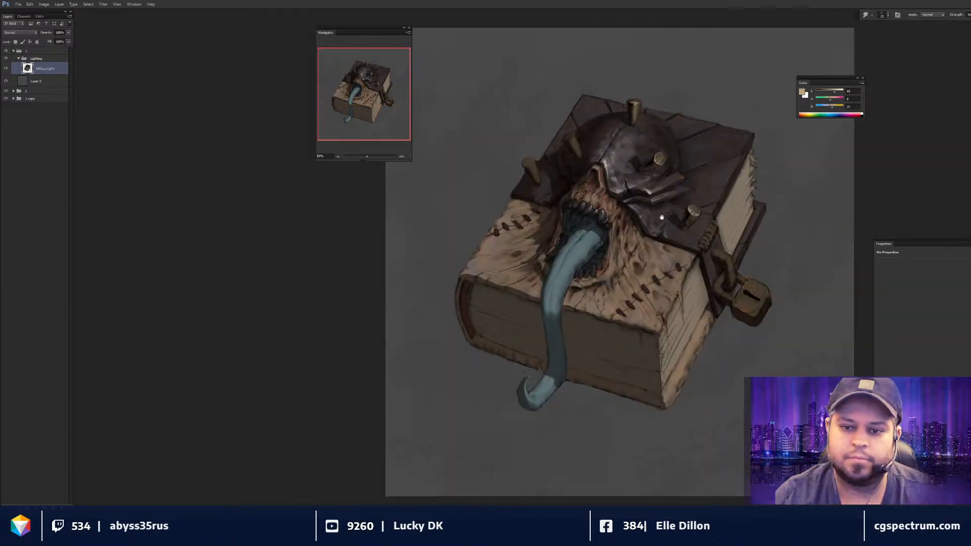
{"action": "left_click_drag", "start_coordinate": [709, 239], "coordinate": [703, 244]}
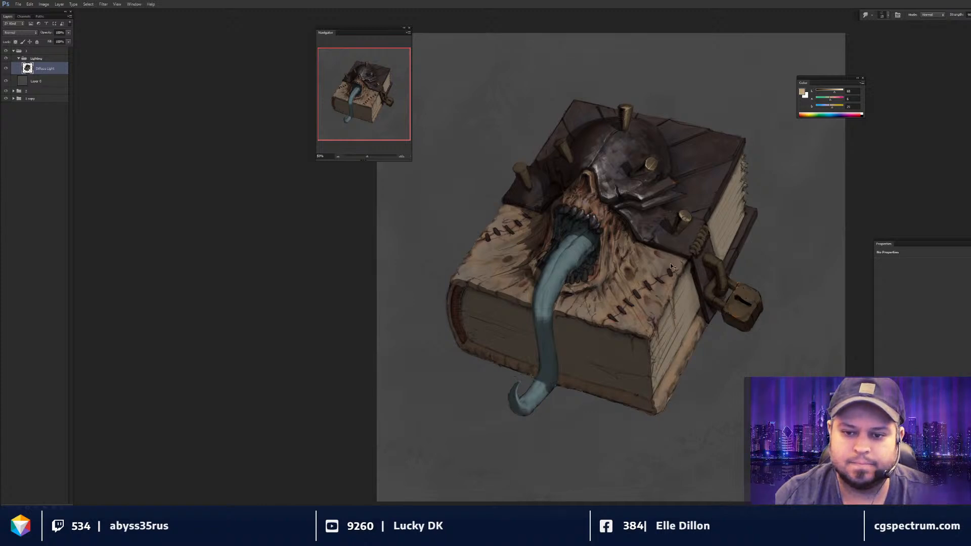
{"action": "key", "text": "ctrl+plus"}
{"action": "key", "text": "b"}
{"action": "left_click", "coordinate": [643, 152], "text": "alt"}
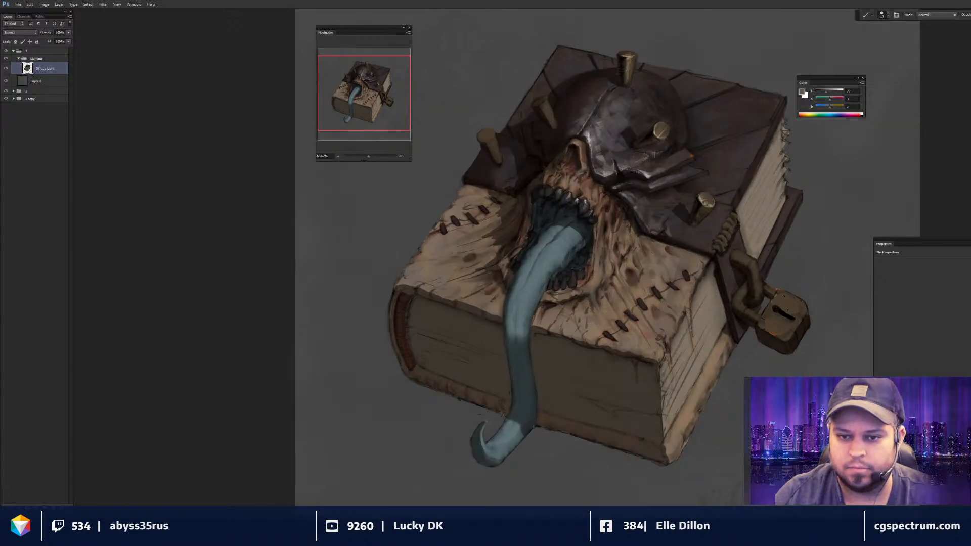
{"action": "left_click_drag", "start_coordinate": [669, 217], "coordinate": [641, 247]}
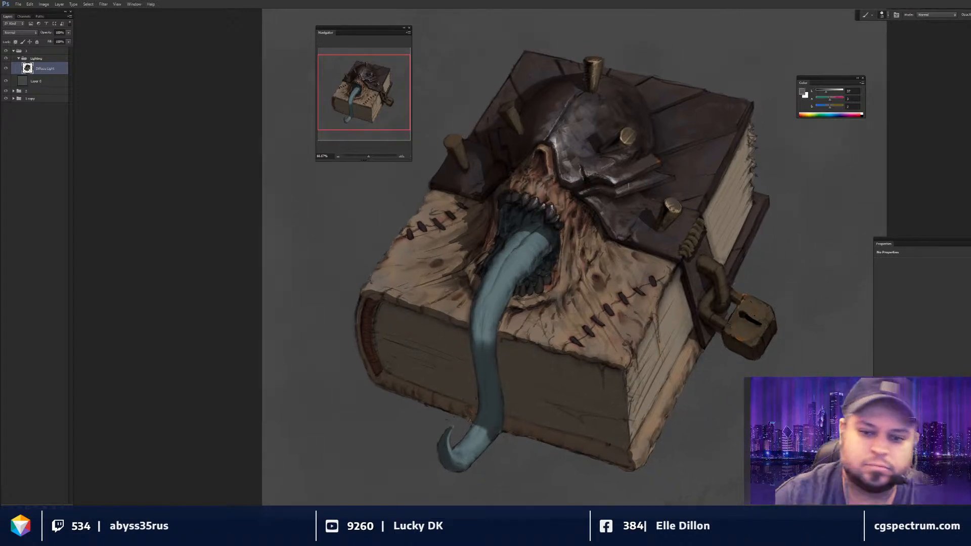
- Refine the skin fold between the mouth and the metal plate with sampled dark and reddish tones, using a larger brush
{"action": "left_click", "coordinate": [575, 200], "text": "alt"}
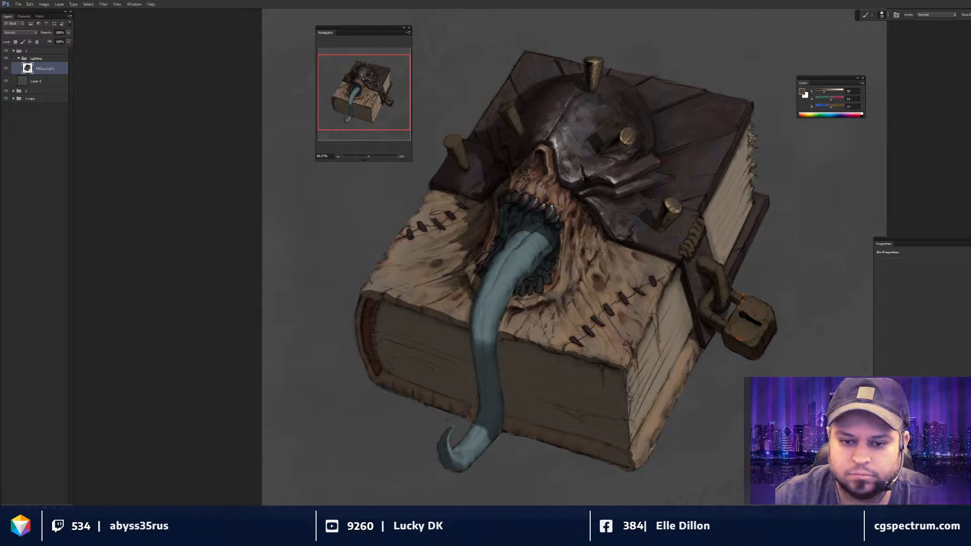
{"action": "left_click", "coordinate": [590, 239], "text": "alt"}
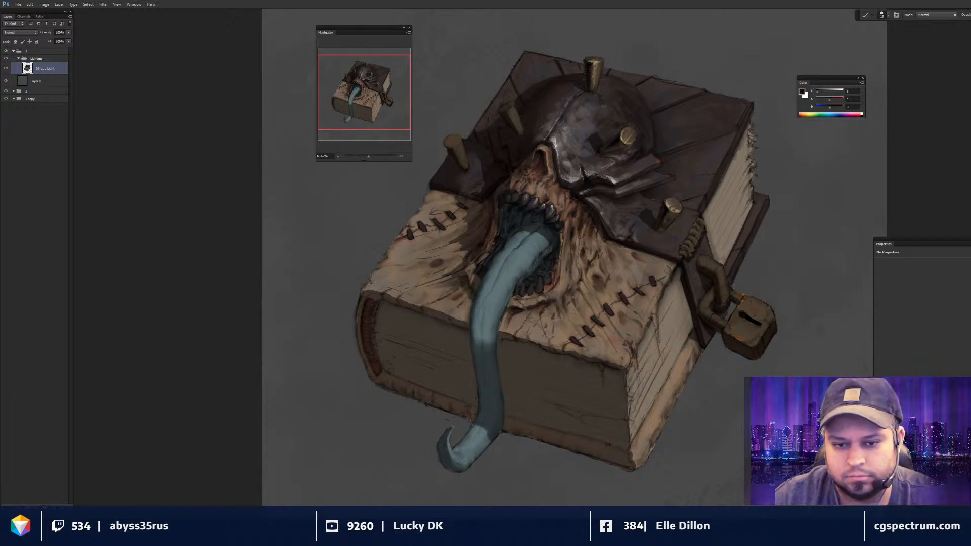
{"action": "left_click_drag", "start_coordinate": [610, 259], "coordinate": [611, 258]}
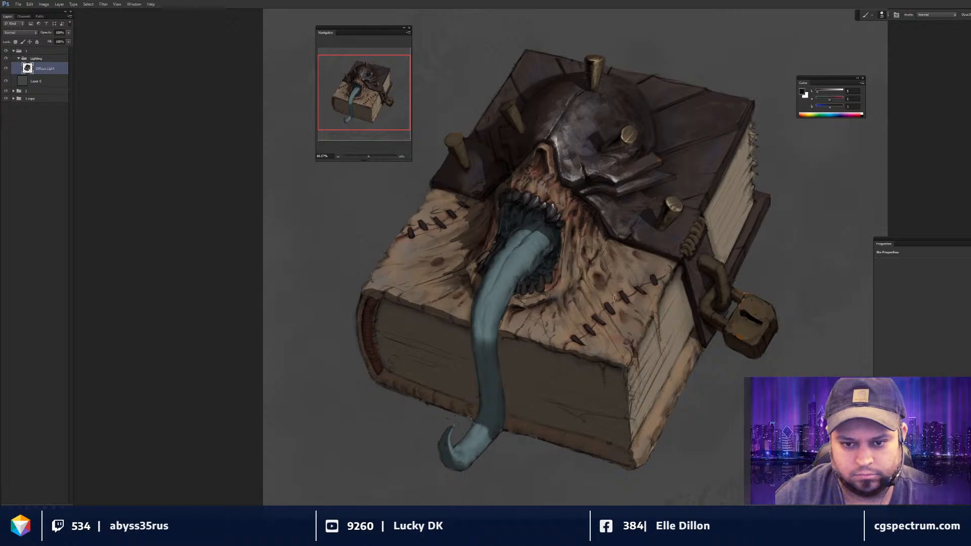
{"action": "key", "text": "bracketright"}
{"action": "key", "text": "bracketright"}
{"action": "left_click", "coordinate": [562, 190], "text": "alt"}
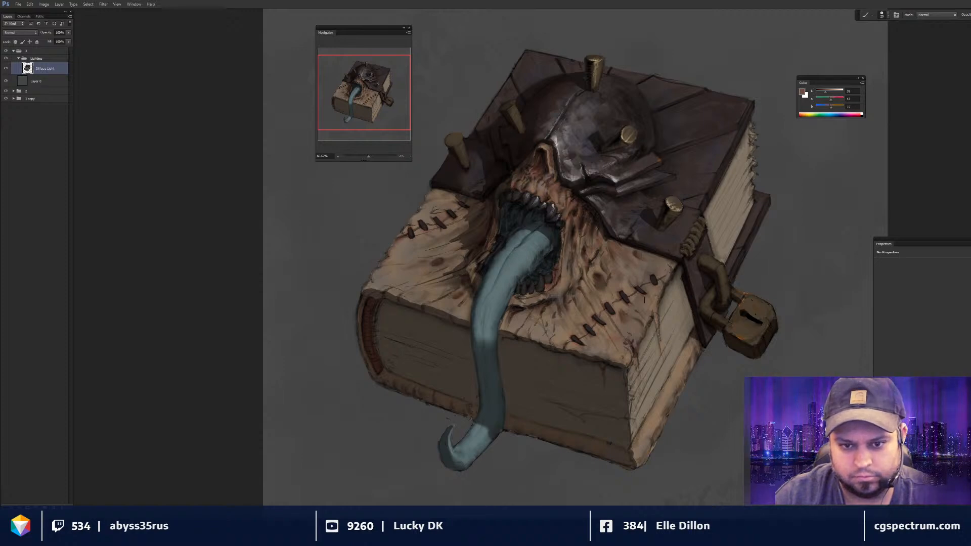
{"action": "key", "text": "ctrl+minus"}
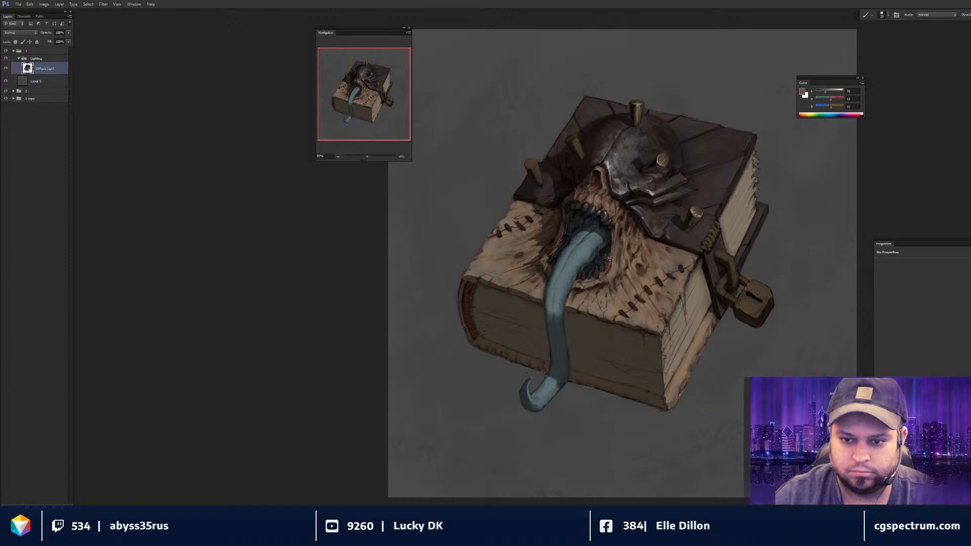
- Add fine white accents with a smaller brush and refine the metal plate beside the mouth with grey sampled there
{"action": "key", "text": "ctrl+plus"}
{"action": "key", "text": "d"}
{"action": "key", "text": "x"}
{"action": "key", "text": "bracketleft"}
{"action": "key", "text": "bracketleft"}
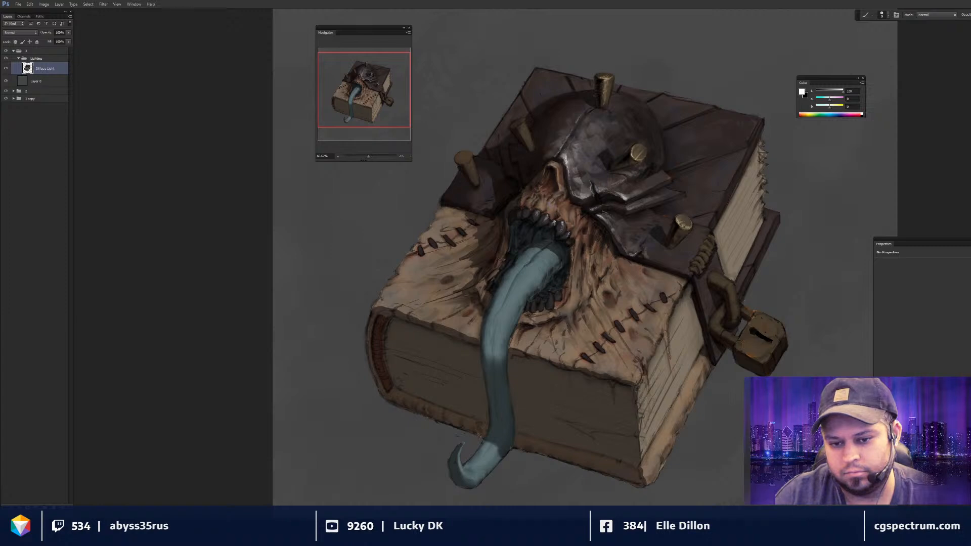
{"action": "left_click", "coordinate": [604, 214], "text": "alt"}
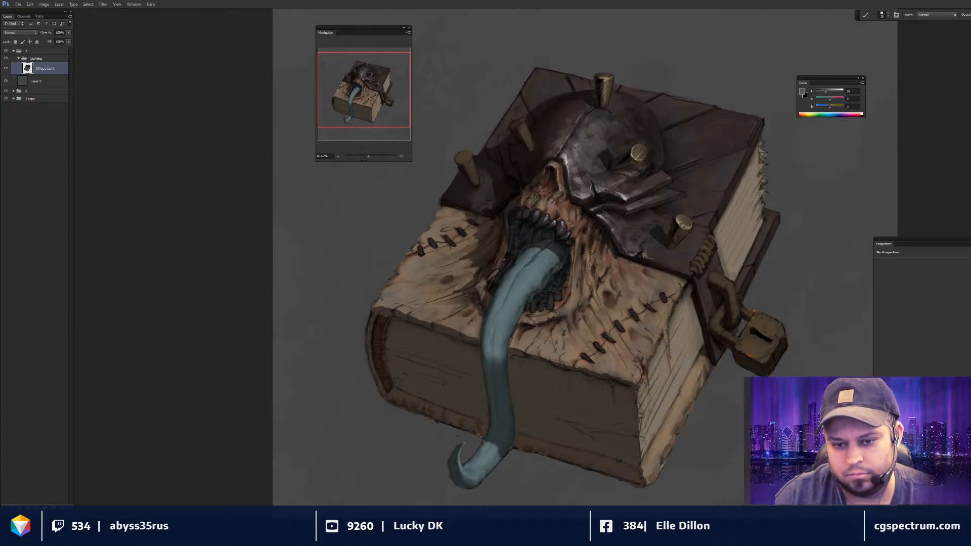
{"action": "left_click_drag", "start_coordinate": [666, 257], "coordinate": [661, 257]}
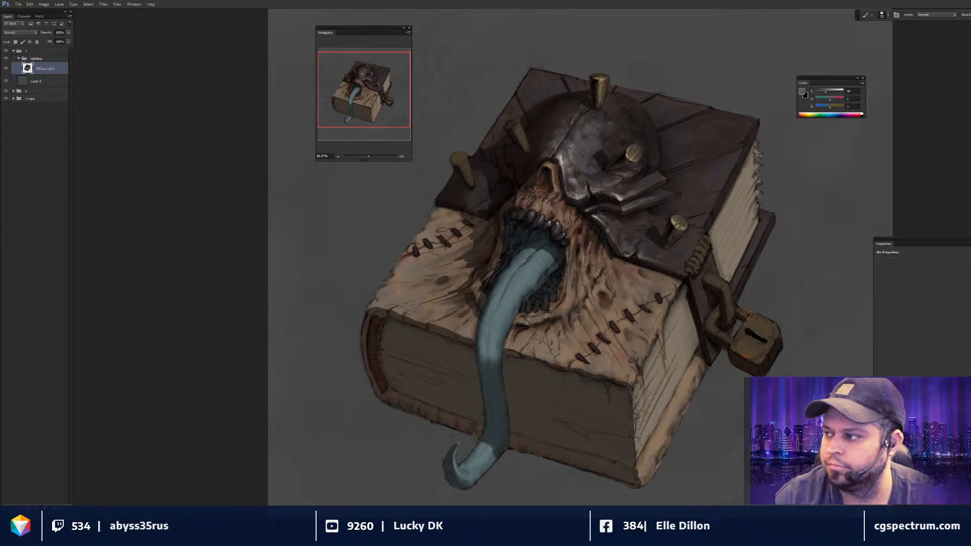
{"action": "left_click_drag", "start_coordinate": [587, 228], "coordinate": [576, 226]}
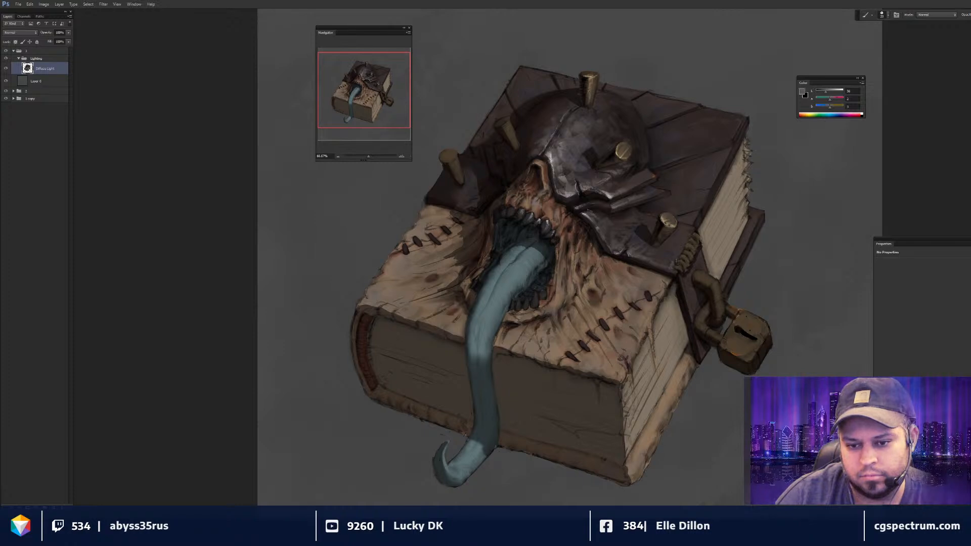
{"action": "left_click_drag", "start_coordinate": [577, 228], "coordinate": [574, 229]}
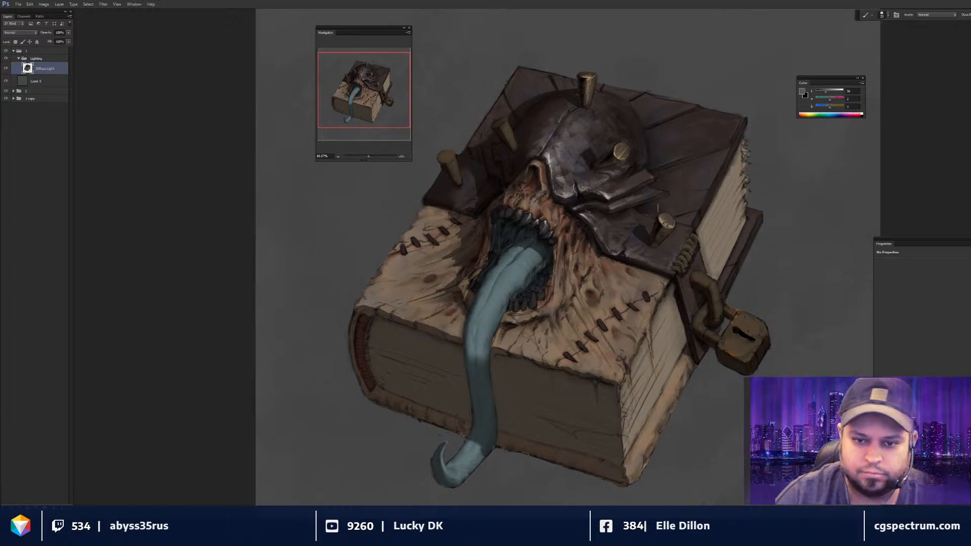
- Refine the metal plate beside the mouth with a sampled grey and fine white and dark accents, using a smaller brush
{"action": "left_click", "coordinate": [590, 213], "text": "alt"}
{"action": "key", "text": "bracketleft"}
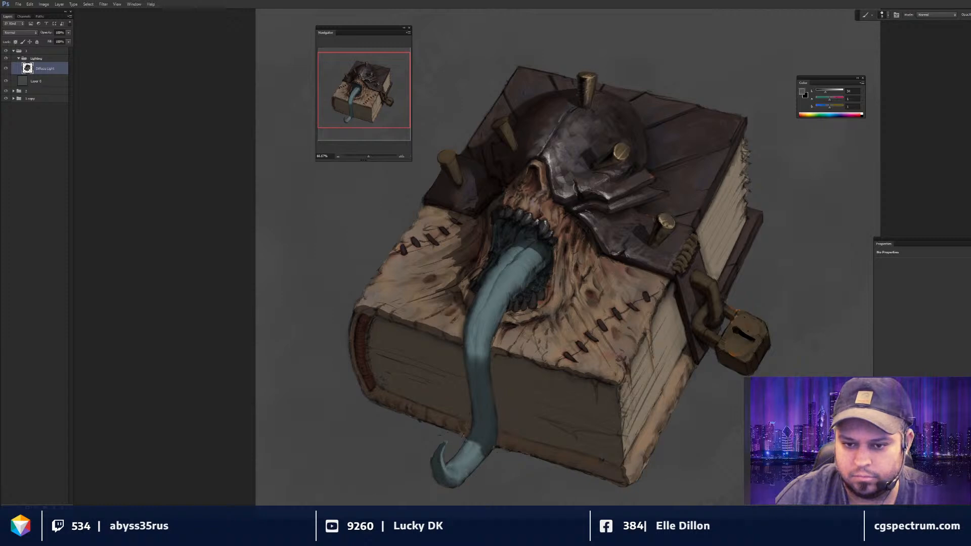
{"action": "key", "text": "x"}
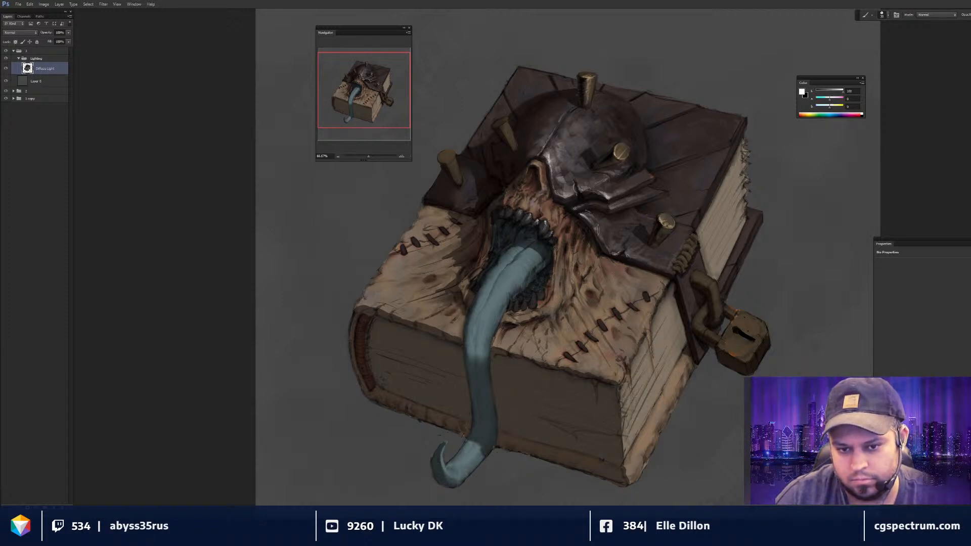
{"action": "key", "text": "x"}
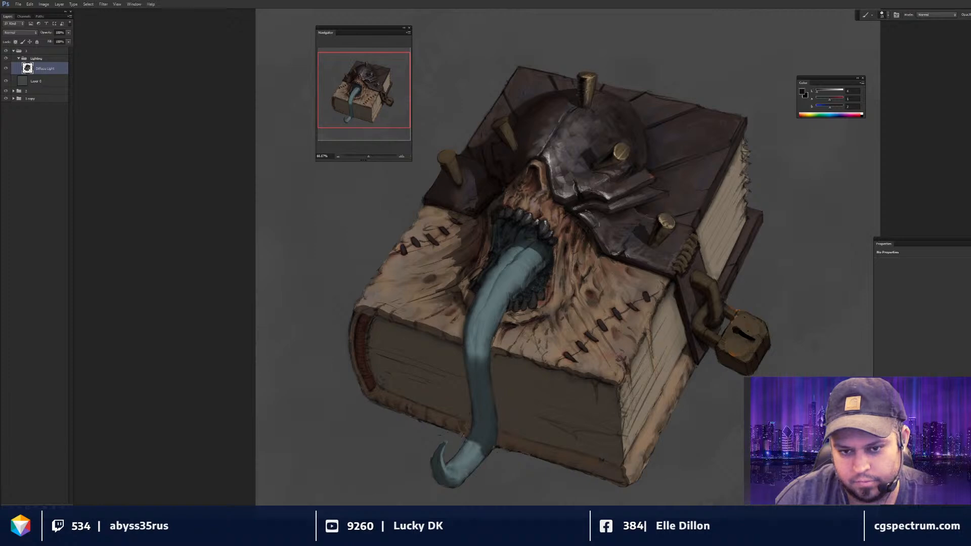
{"action": "key", "text": "x"}
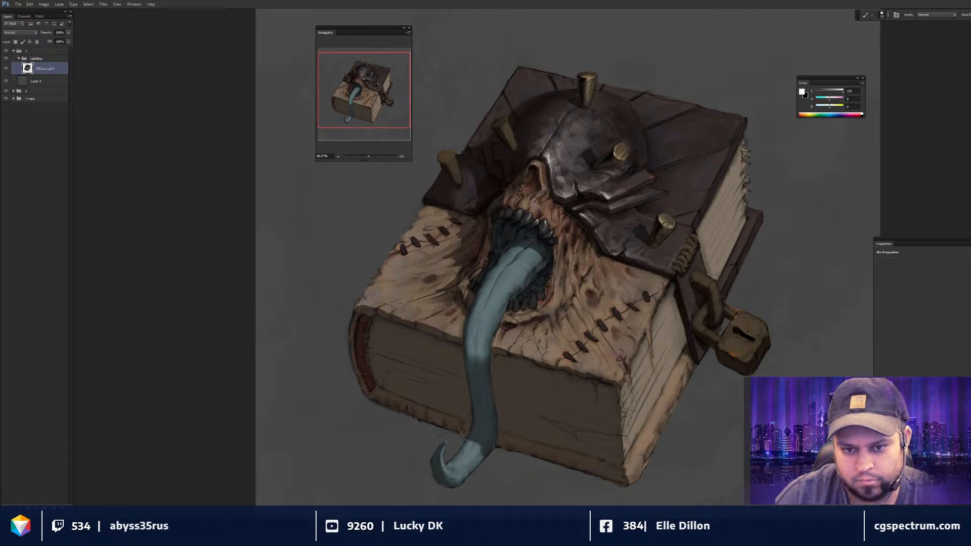
{"action": "key", "text": "ctrl+minus"}
{"action": "key", "text": "ctrl+minus"}
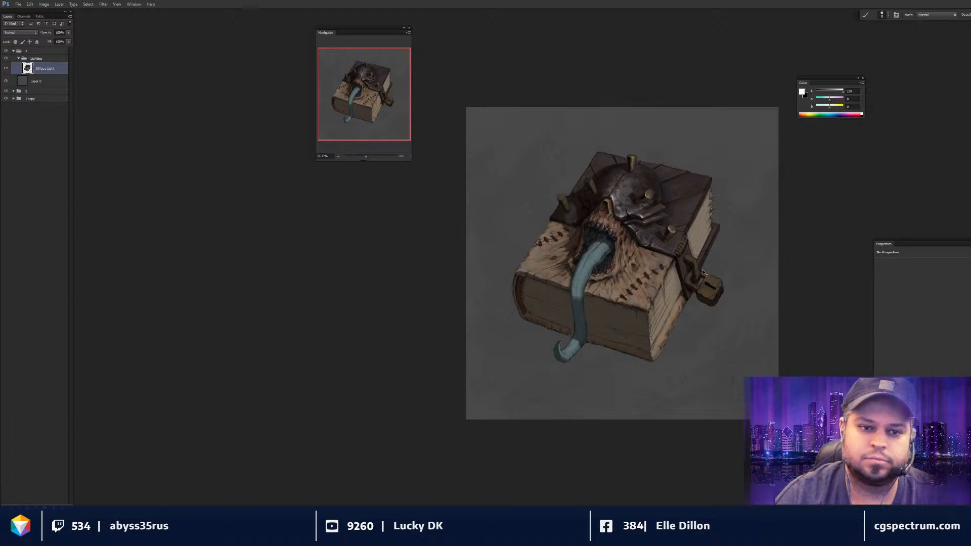
- Paint the dark recess between the dome and the nose with tones sampled around the nose, using a larger brush
{"action": "key", "text": "ctrl+plus"}
{"action": "key", "text": "ctrl+plus"}
{"action": "left_click_drag", "start_coordinate": [618, 246], "coordinate": [630, 286]}
{"action": "key", "text": "bracketright"}
{"action": "key", "text": "bracketright"}
{"action": "key", "text": "bracketright"}
{"action": "key", "text": "bracketright"}
{"action": "key", "text": "bracketright"}
{"action": "left_click", "coordinate": [601, 163], "text": "alt"}
{"action": "left_click", "coordinate": [597, 207], "text": "alt"}
{"action": "key", "text": "bracketleft"}
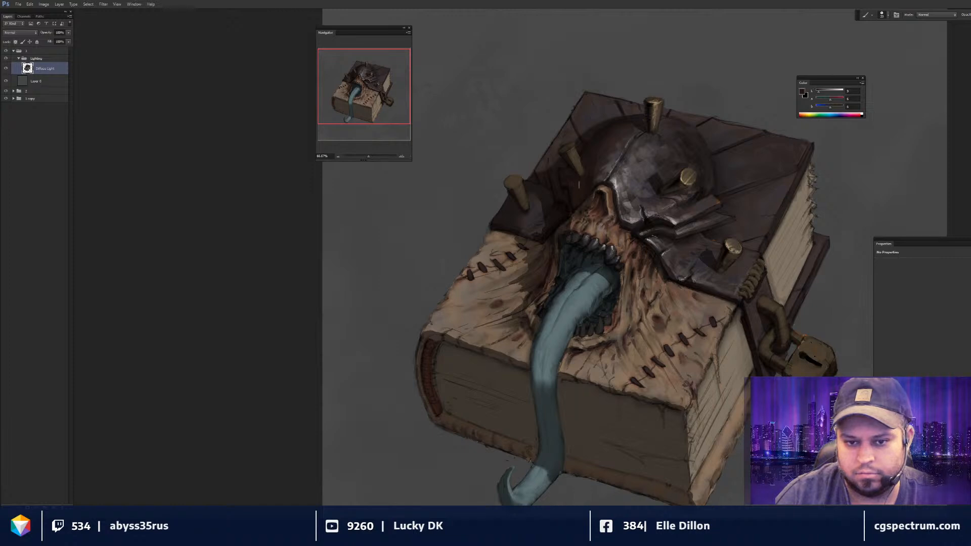
- Deepen the shadow beside the nose with default black and blend it with the Smudge tool
{"action": "key", "text": "d"}
{"action": "key", "text": "]"}
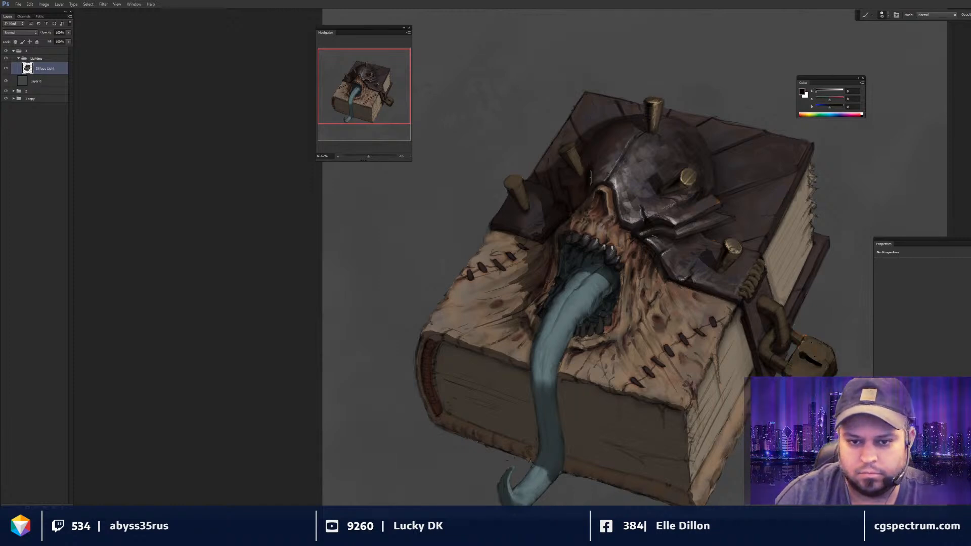
{"action": "key", "text": "r"}
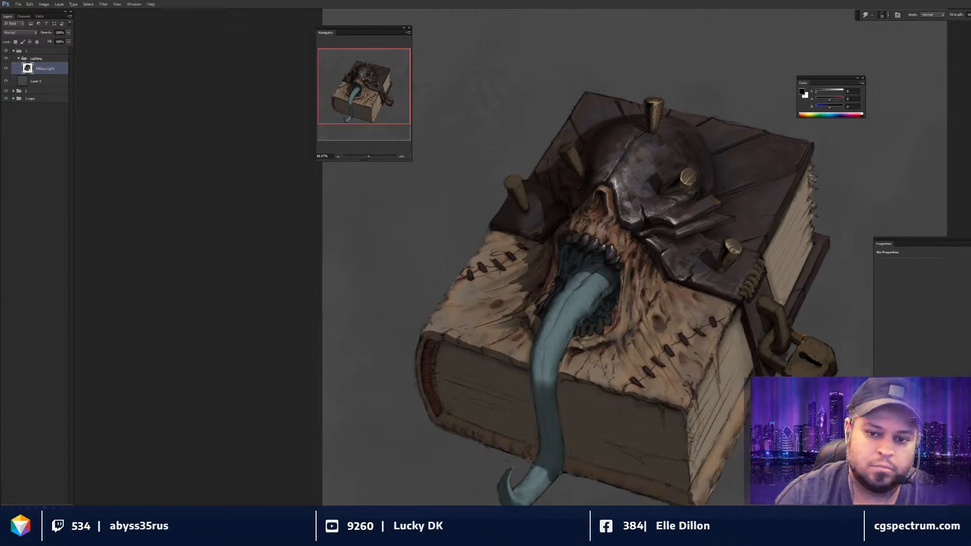
{"action": "key", "text": "ctrl+minus"}
{"action": "key", "text": "ctrl+minus"}
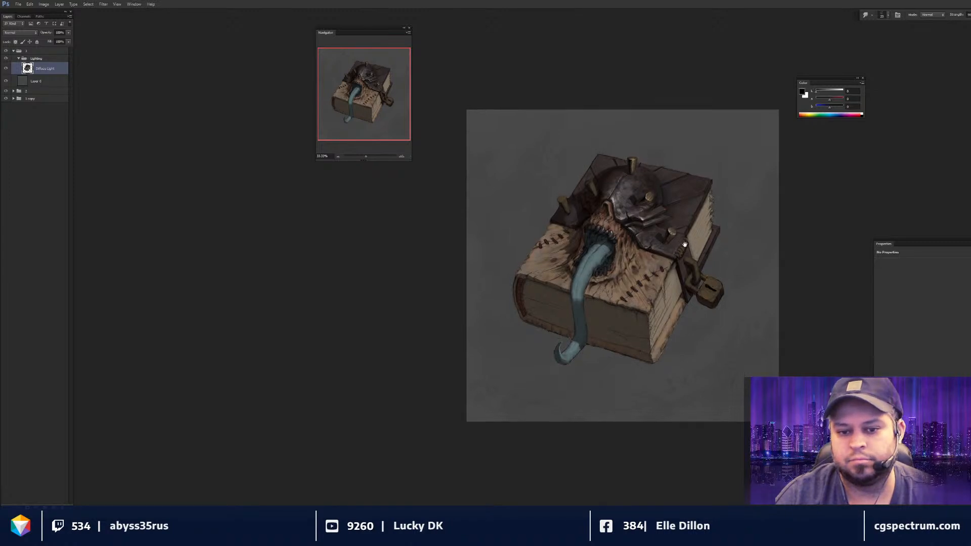
{"action": "left_click_drag", "start_coordinate": [684, 246], "coordinate": [690, 264]}
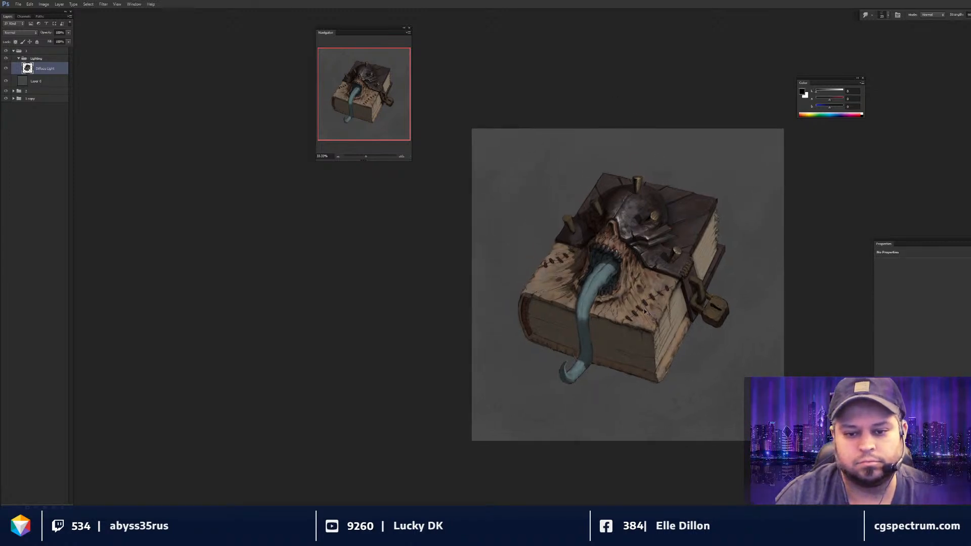
{"action": "key", "text": "ctrl+plus"}
{"action": "key", "text": "ctrl+plus"}
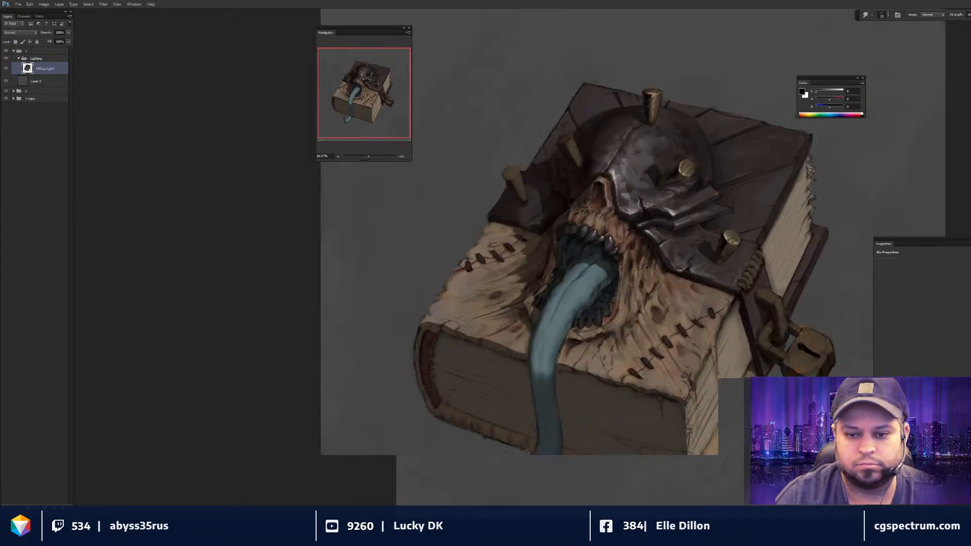
{"action": "left_click_drag", "start_coordinate": [649, 270], "coordinate": [647, 285]}
- Repaint the leather folds beside the nose with dark brown tones sampled there and adjusted in the colour picker
{"action": "key", "text": "b"}
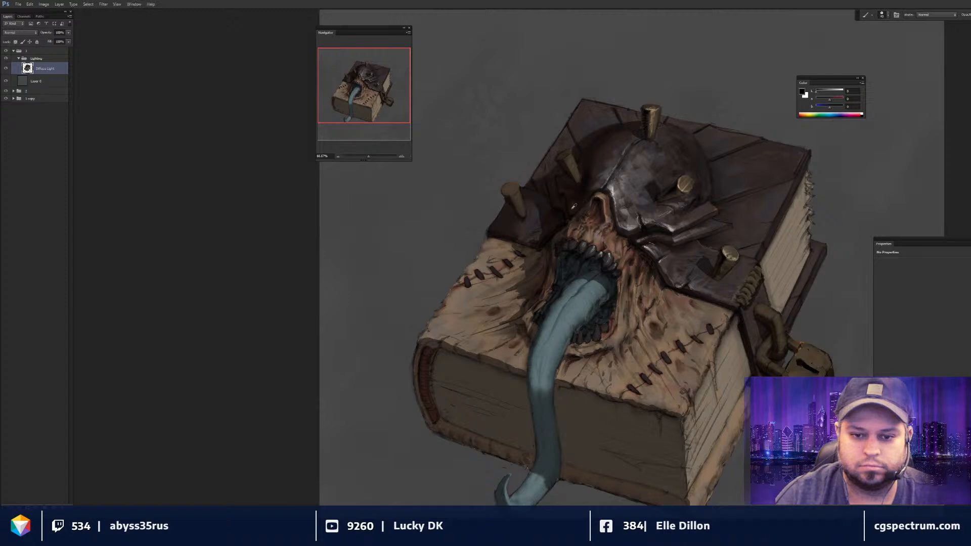
{"action": "left_click", "coordinate": [596, 218], "text": "alt"}
{"action": "key", "text": "n"}
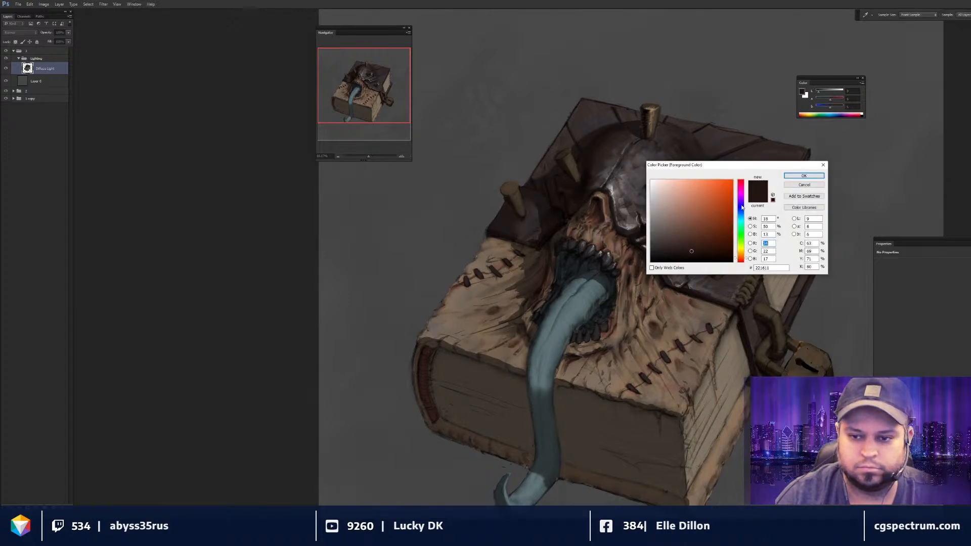
{"action": "key", "text": "Return"}
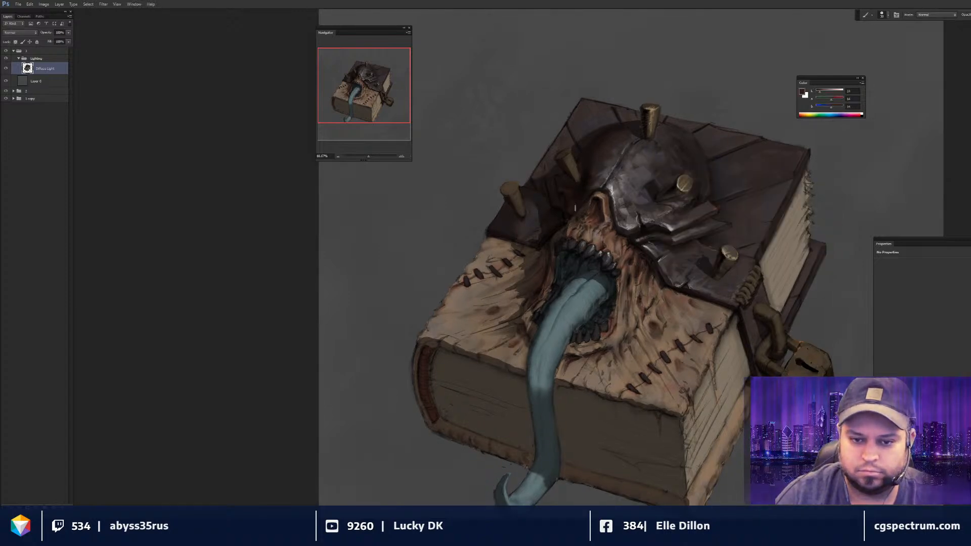
{"action": "left_click", "coordinate": [571, 207], "text": "alt"}
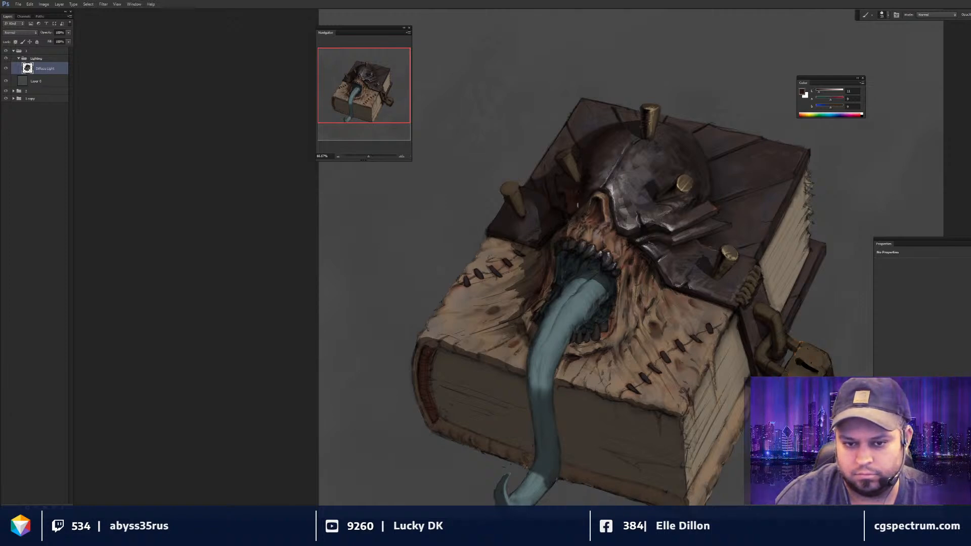
- Darken the leather cover around the dome and torn plates with a sampled near-black tone, using a larger brush
{"action": "key", "text": "ctrl+minus"}
{"action": "key", "text": "ctrl+plus"}
{"action": "key", "text": "bracketright"}
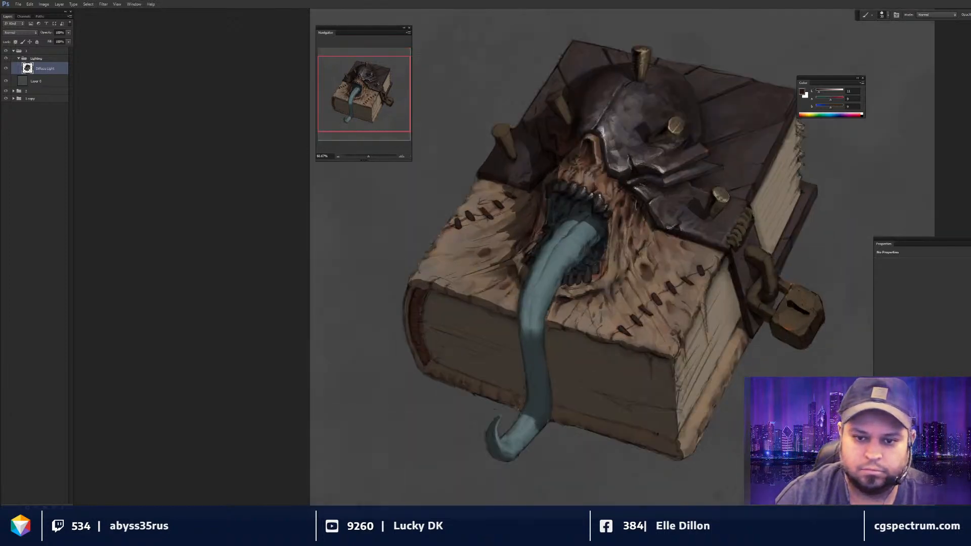
{"action": "scroll", "coordinate": [607, 253], "scroll_direction": "up", "scroll_amount": 1}
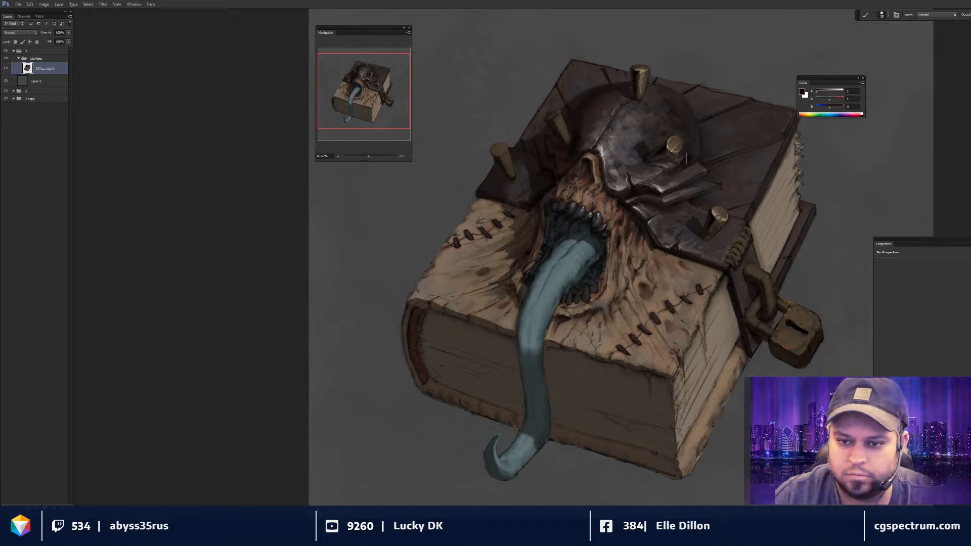
{"action": "left_click", "coordinate": [700, 130], "text": "alt"}
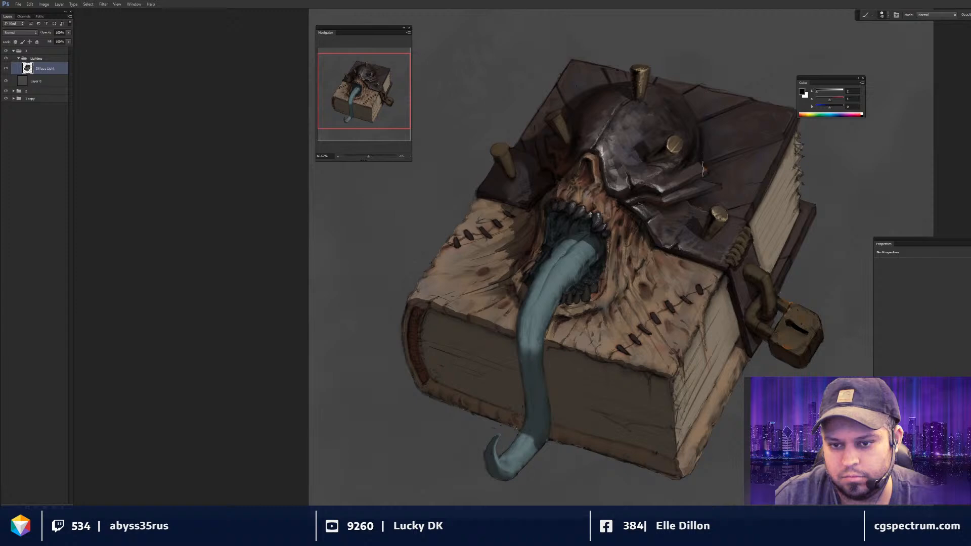
{"action": "key", "text": "ctrl+minus"}
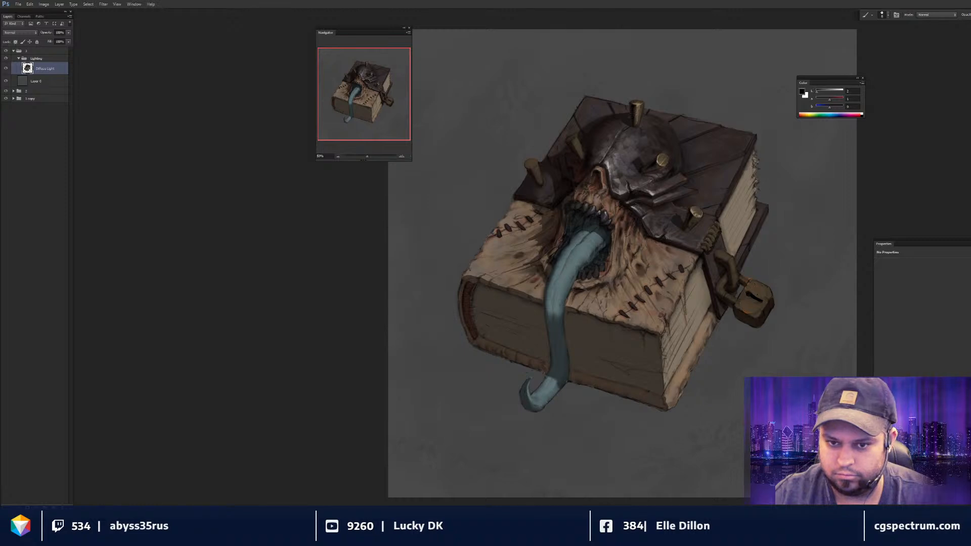
- Tint the shadowed leather beside the nose with a dark sampled tone shifted towards red, using a larger brush
{"action": "left_click_drag", "start_coordinate": [580, 180], "coordinate": [574, 199]}
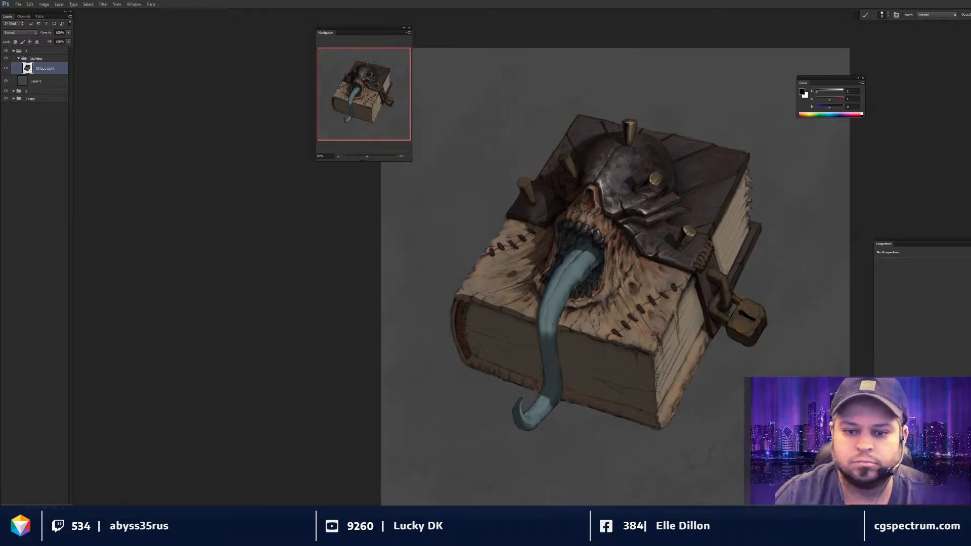
{"action": "left_click", "coordinate": [573, 199], "text": "alt"}
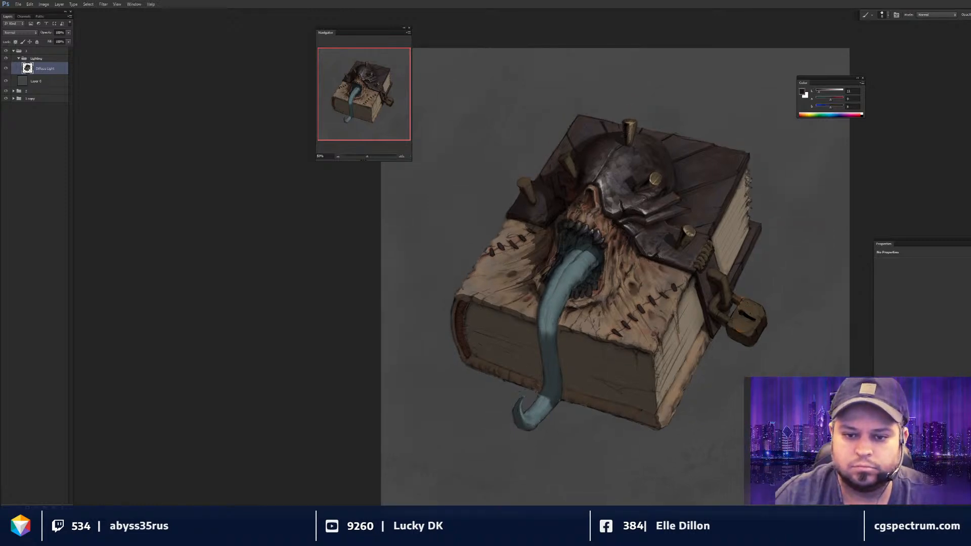
{"action": "left_click", "coordinate": [582, 202], "text": "alt"}
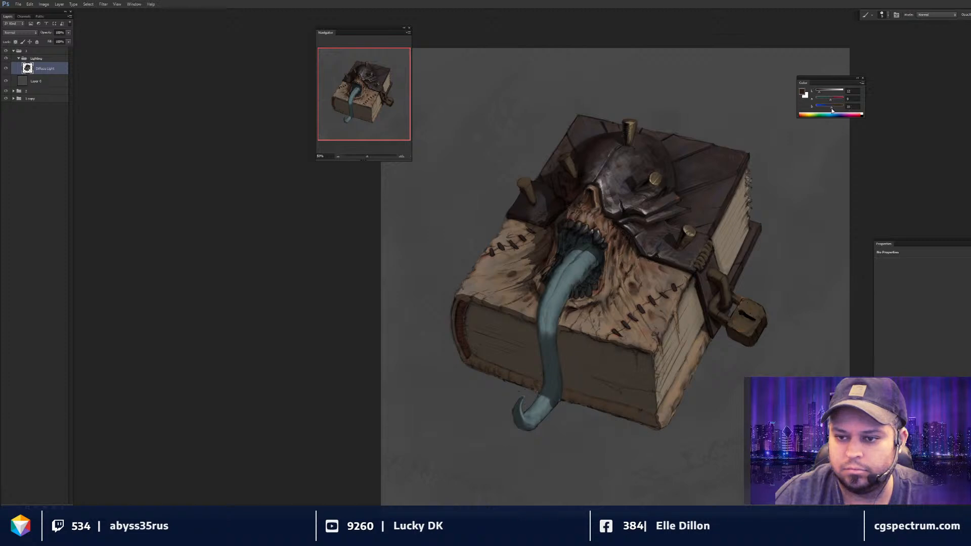
{"action": "key", "text": "bracketright"}
{"action": "key", "text": "bracketright"}
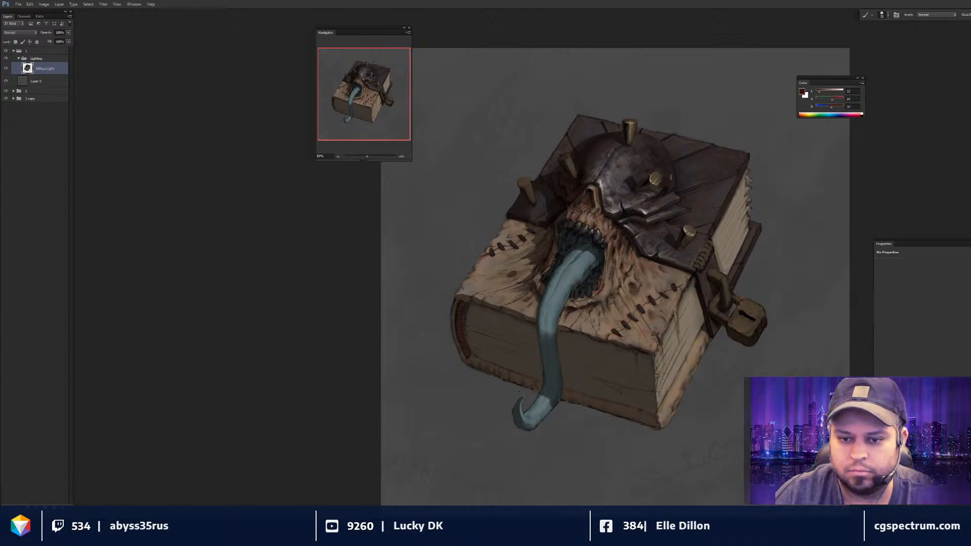
- Blend the reddish shadow beside the nose by alternating between smudging and painting
{"action": "key", "text": "r"}
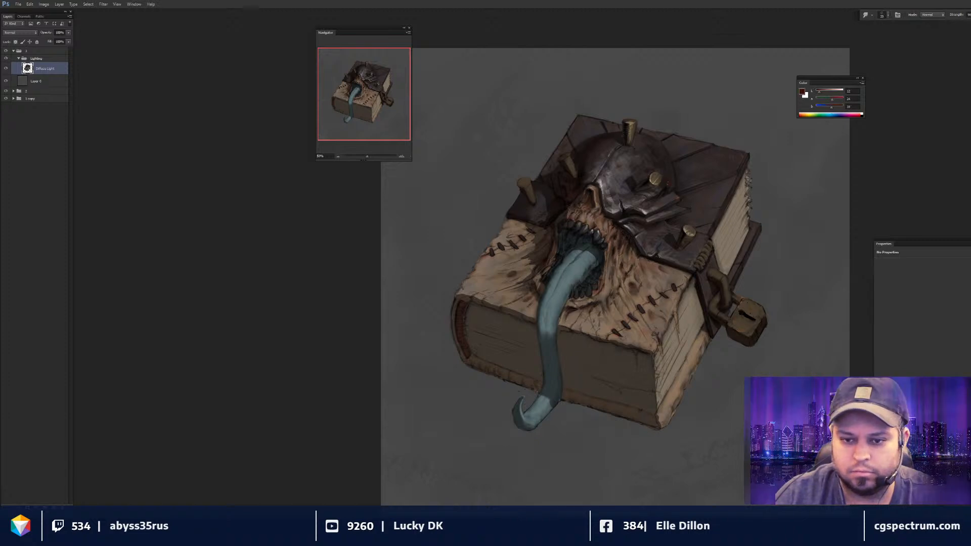
{"action": "key", "text": "b"}
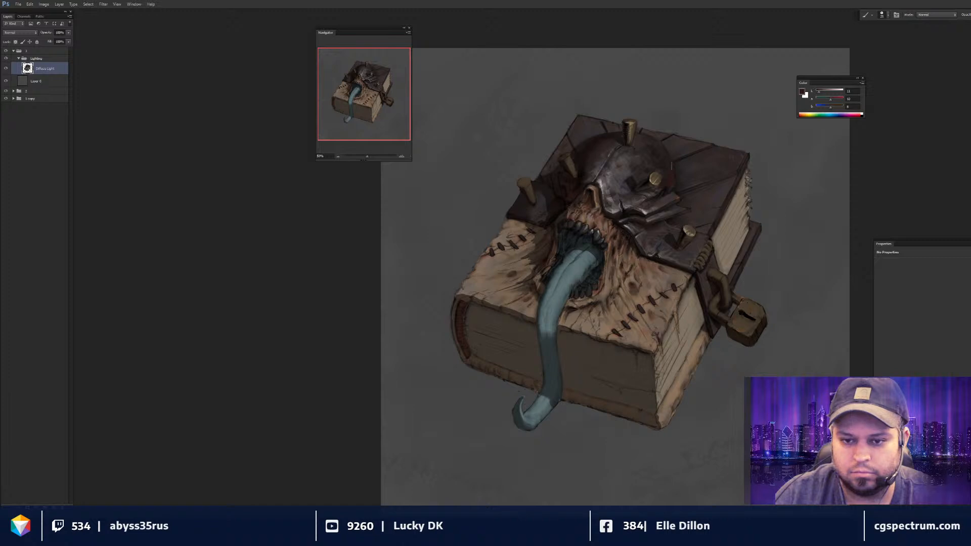
{"action": "key", "text": "r"}
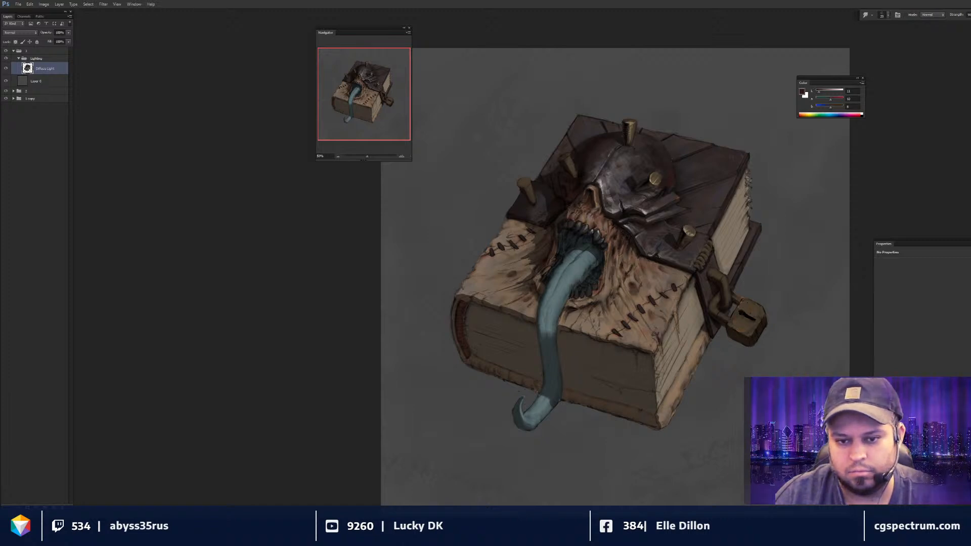
{"action": "key", "text": "ctrl+minus"}
{"action": "key", "text": "ctrl+minus"}
{"action": "key", "text": "ctrl+plus"}
{"action": "key", "text": "ctrl+plus"}
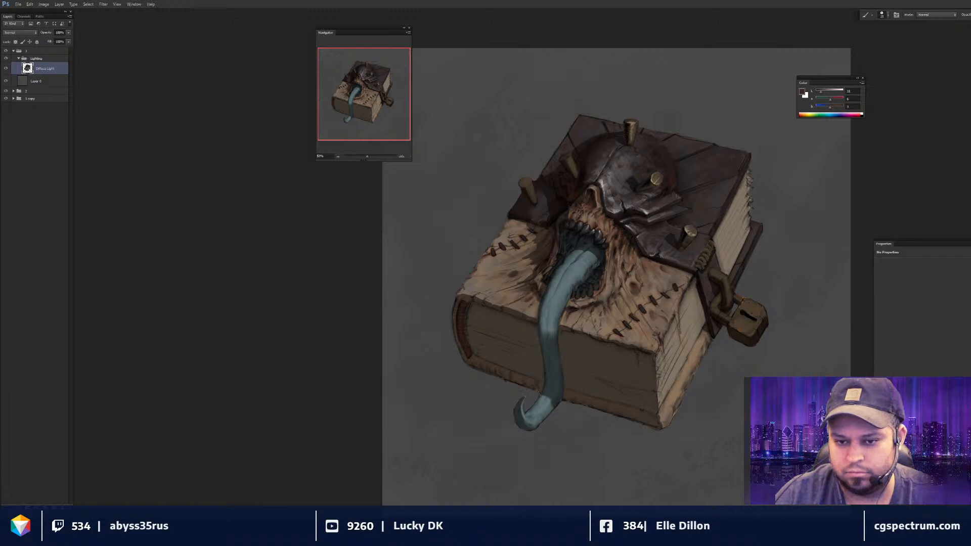
- Refine the torn metal plates beside the eye peg with a reddish-brown tone sampled from the plates' outer edge
{"action": "key", "text": "b"}
{"action": "key", "text": "ctrl+plus"}
{"action": "left_click_drag", "start_coordinate": [702, 176], "coordinate": [693, 193]}
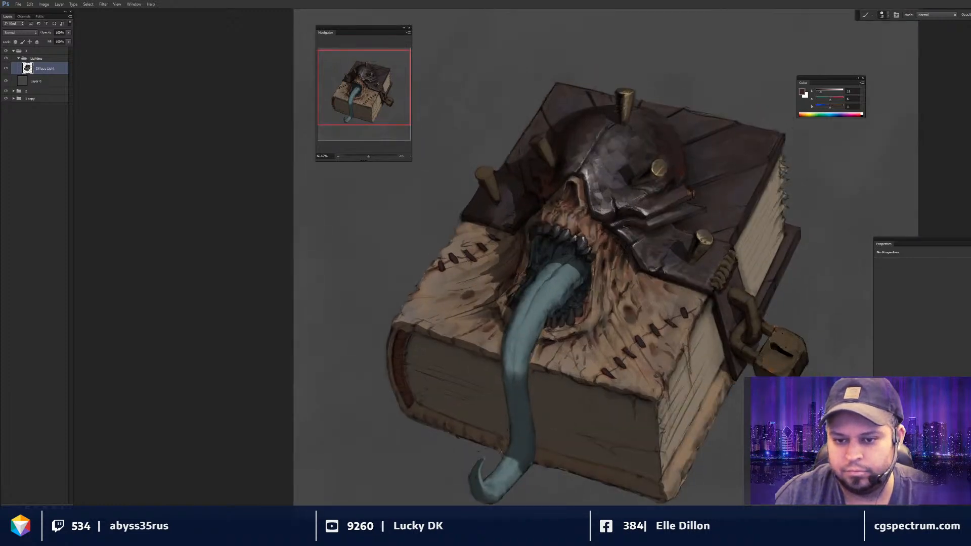
{"action": "left_click", "coordinate": [693, 191], "text": "alt"}
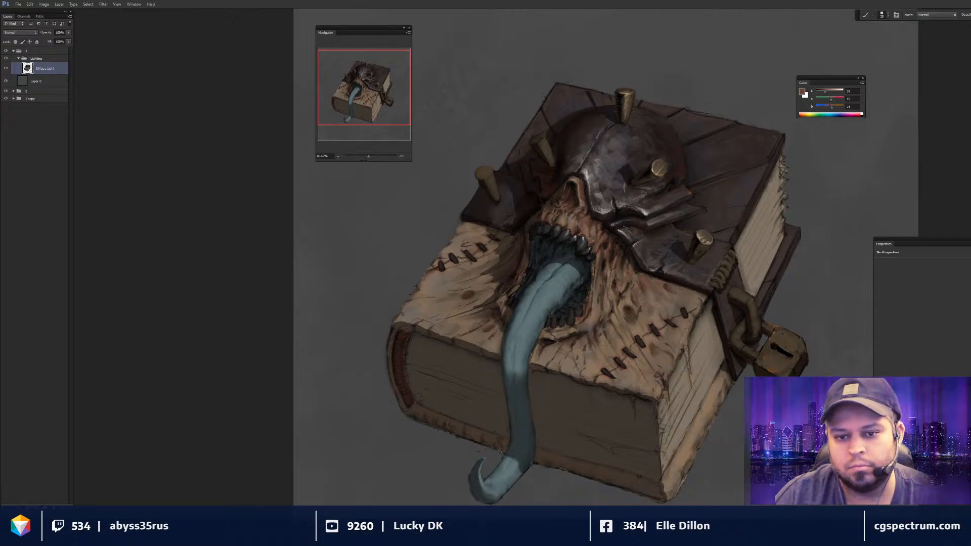
{"action": "left_click_drag", "start_coordinate": [683, 240], "coordinate": [670, 239]}
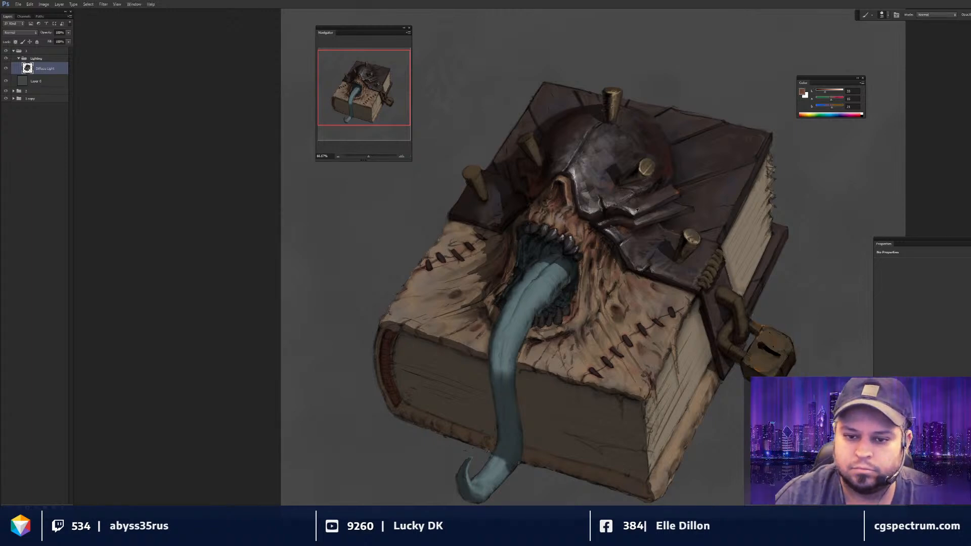
- Paint sampled grey highlights and black creases into the leather cover between the dome and its far corner
{"action": "left_click", "coordinate": [759, 155], "text": "alt"}
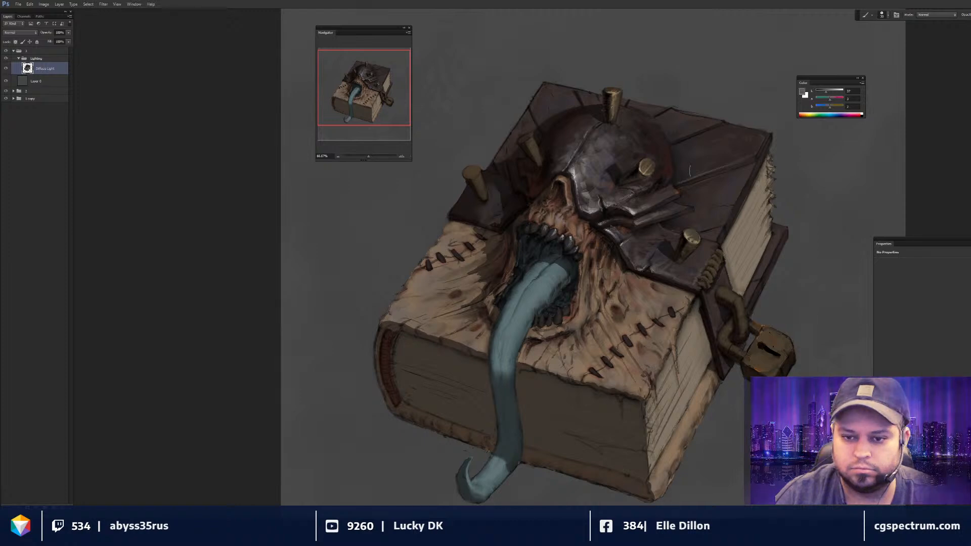
{"action": "key", "text": "d"}
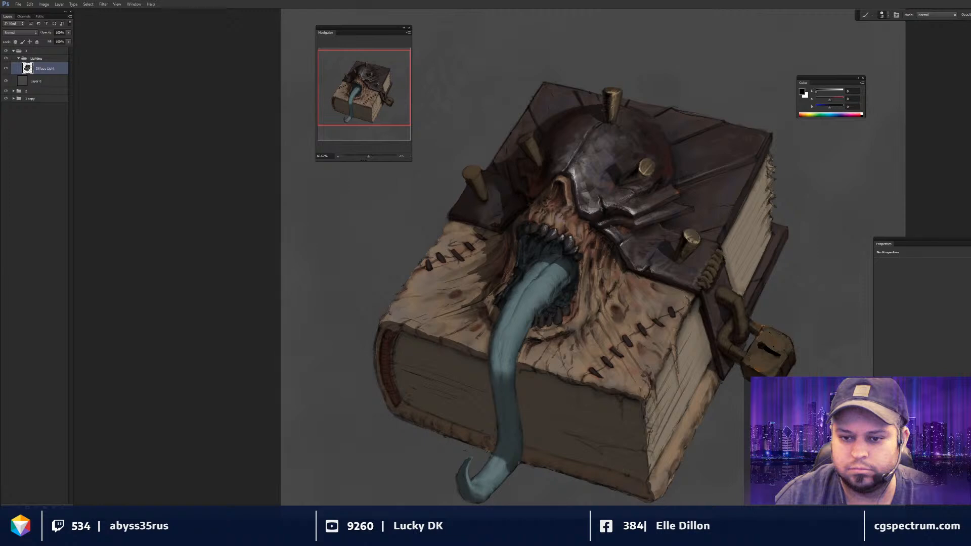
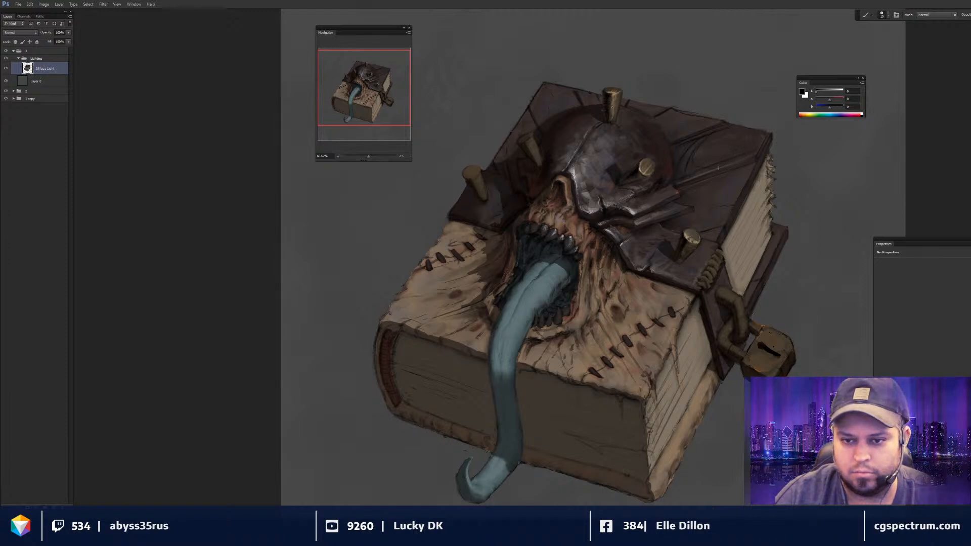
{"action": "key", "text": "ctrl+minus"}
{"action": "key", "text": "ctrl+minus"}
{"action": "key", "text": "ctrl+plus"}
{"action": "key", "text": "ctrl+plus"}
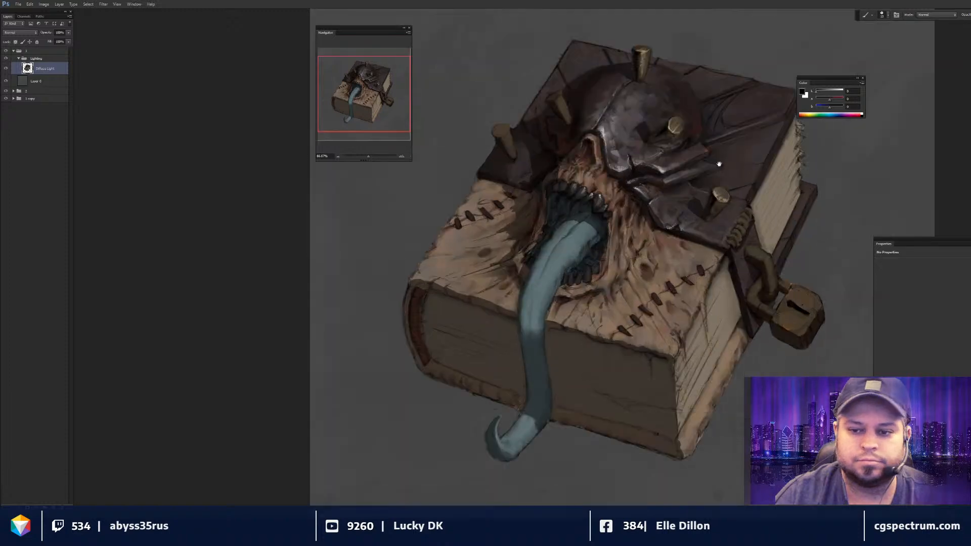
{"action": "left_click_drag", "start_coordinate": [718, 163], "coordinate": [695, 182]}
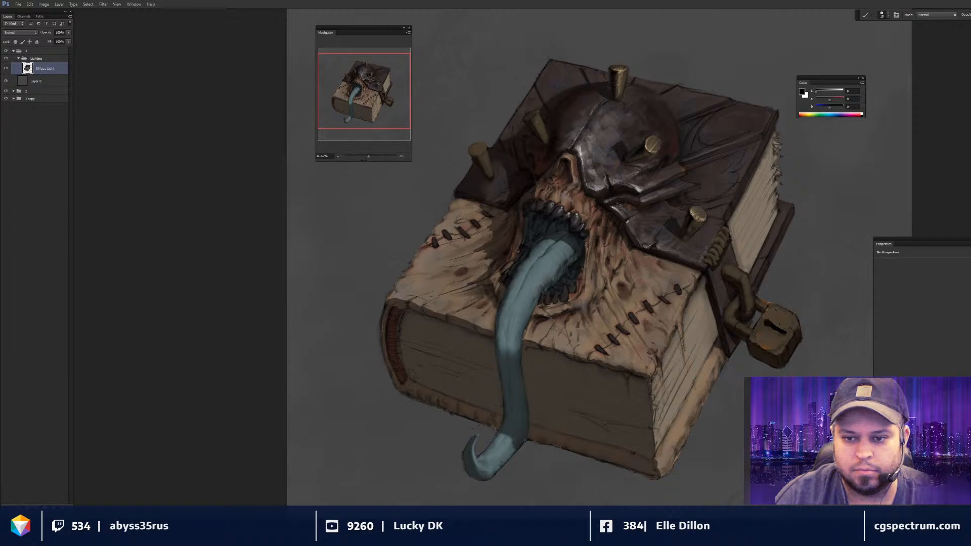
- Smudge the leather creases near the cover's far corner and add fine white highlights along them
{"action": "key", "text": "ctrl+minus"}
{"action": "key", "text": "ctrl+minus"}
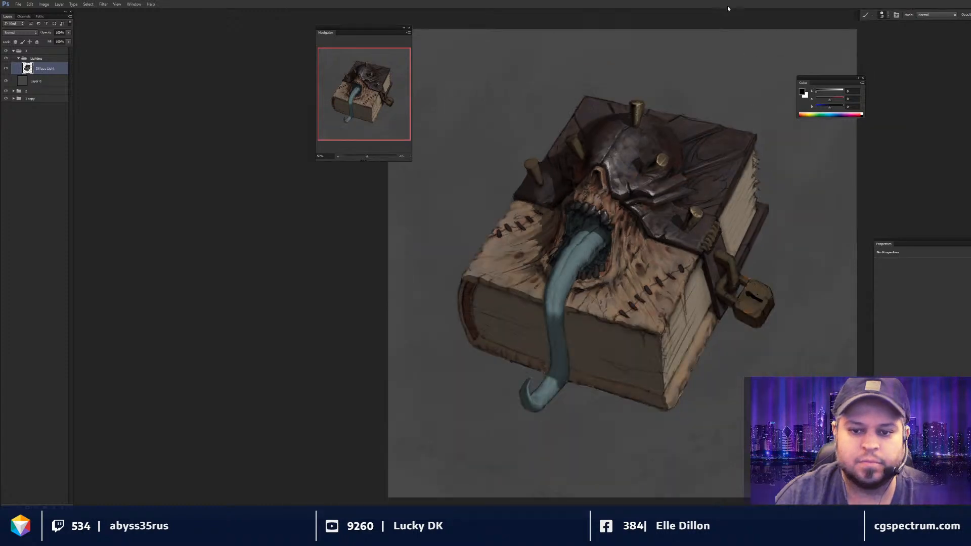
{"action": "key", "text": "ctrl+plus"}
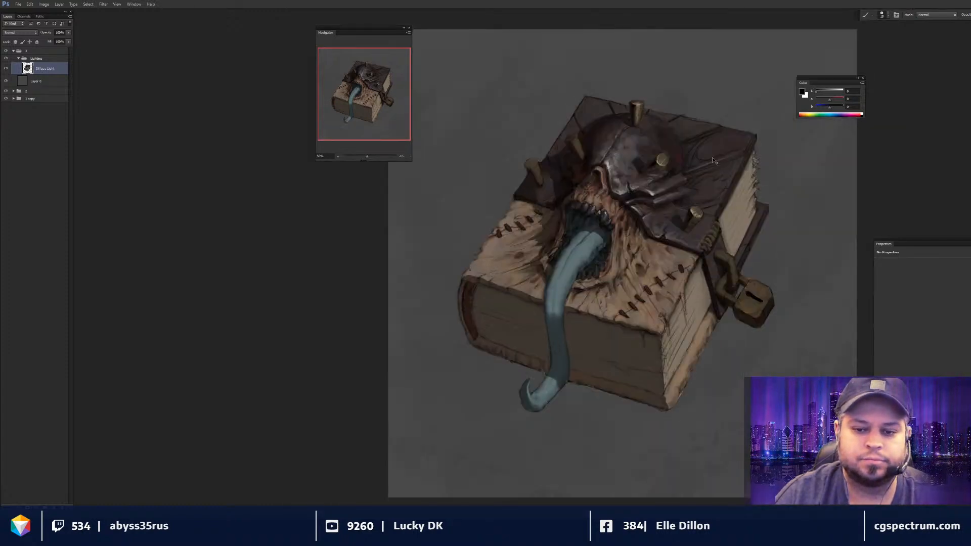
{"action": "key", "text": "ctrl+plus"}
{"action": "key", "text": "r"}
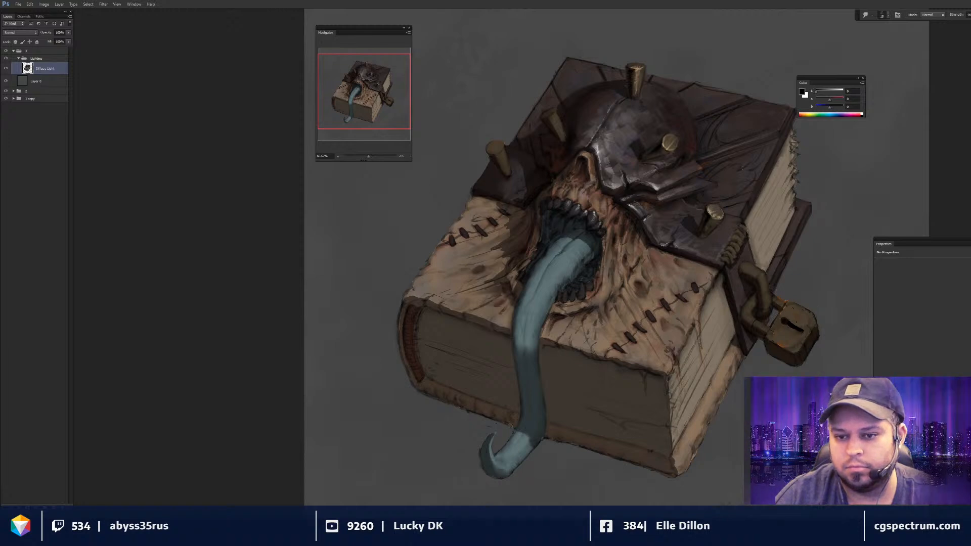
{"action": "key", "text": "b"}
{"action": "key", "text": "x"}
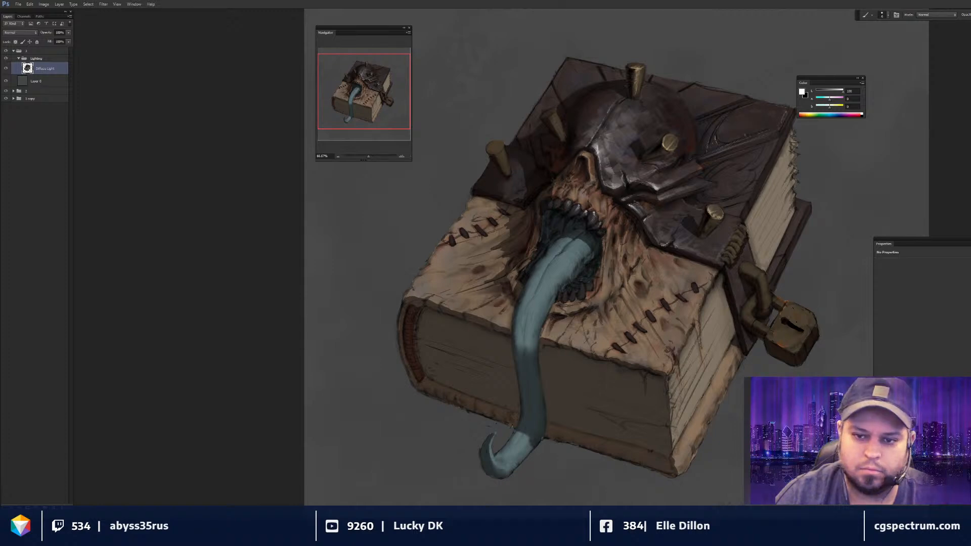
{"action": "left_click_drag", "start_coordinate": [748, 112], "coordinate": [732, 121]}
- Paint the leather beside the creases with a grey sampled from the dome, using a larger brush
{"action": "left_click", "coordinate": [610, 148], "text": "alt"}
{"action": "key", "text": "bracketright"}
{"action": "key", "text": "bracketright"}
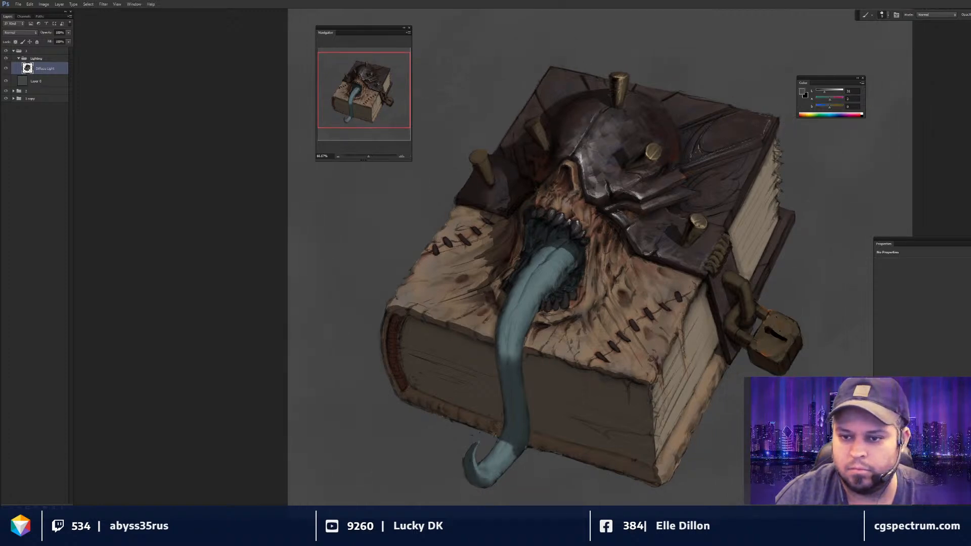
{"action": "key", "text": "bracketright"}
{"action": "left_click_drag", "start_coordinate": [756, 169], "coordinate": [699, 184]}
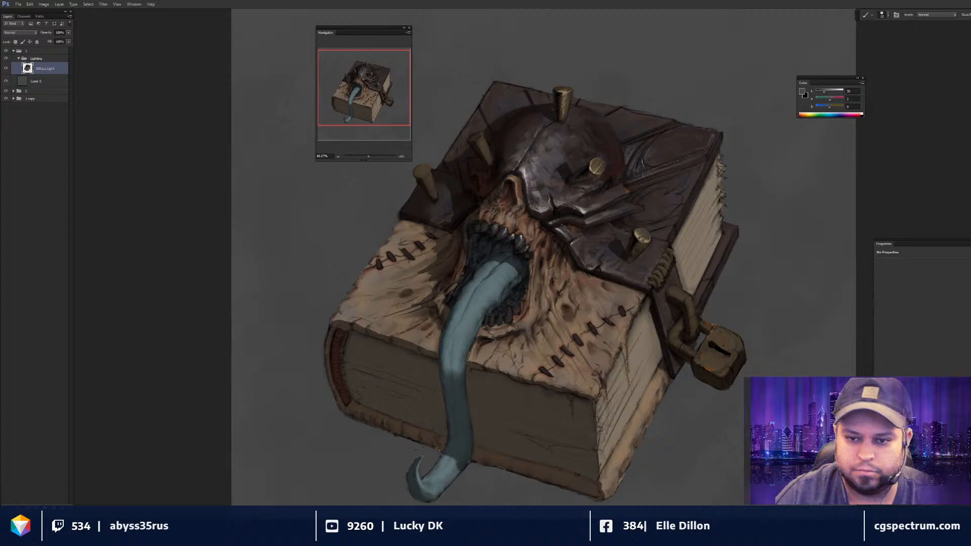
- Deepen the leather between the dome, torn plates and page edge with dark tones sampled from the cover
{"action": "left_click", "coordinate": [638, 175], "text": "alt"}
{"action": "key", "text": "bracketright"}
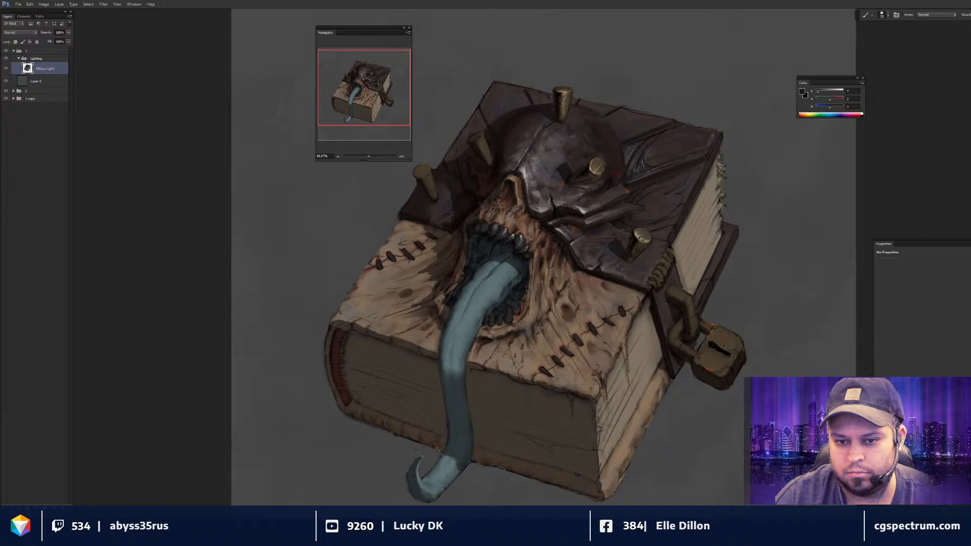
{"action": "left_click_drag", "start_coordinate": [521, 237], "coordinate": [555, 234]}
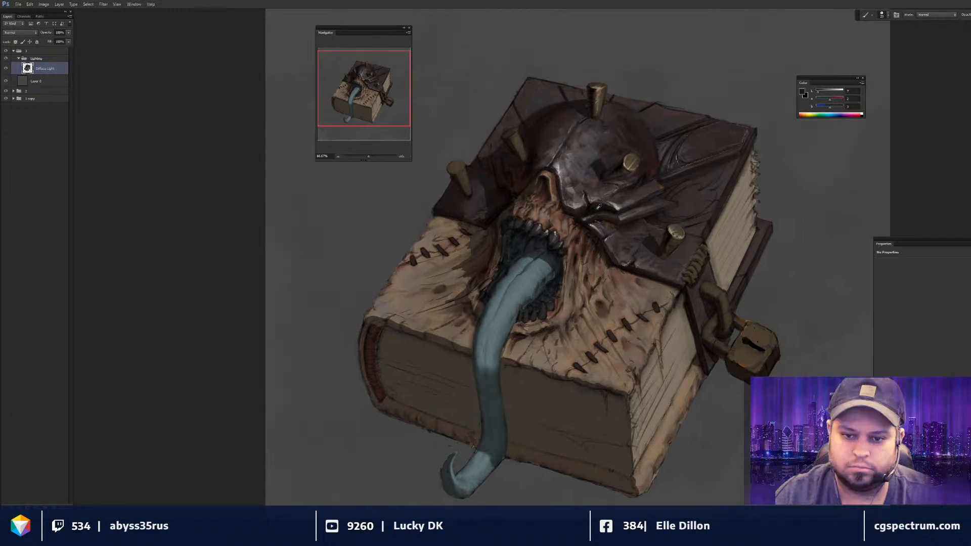
{"action": "left_click", "coordinate": [664, 180], "text": "alt"}
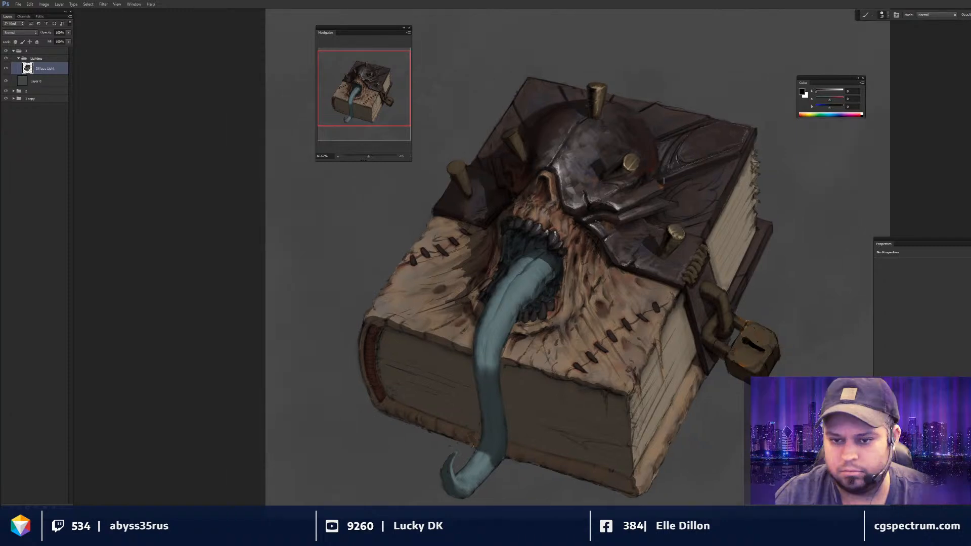
{"action": "left_click", "coordinate": [703, 178], "text": "alt"}
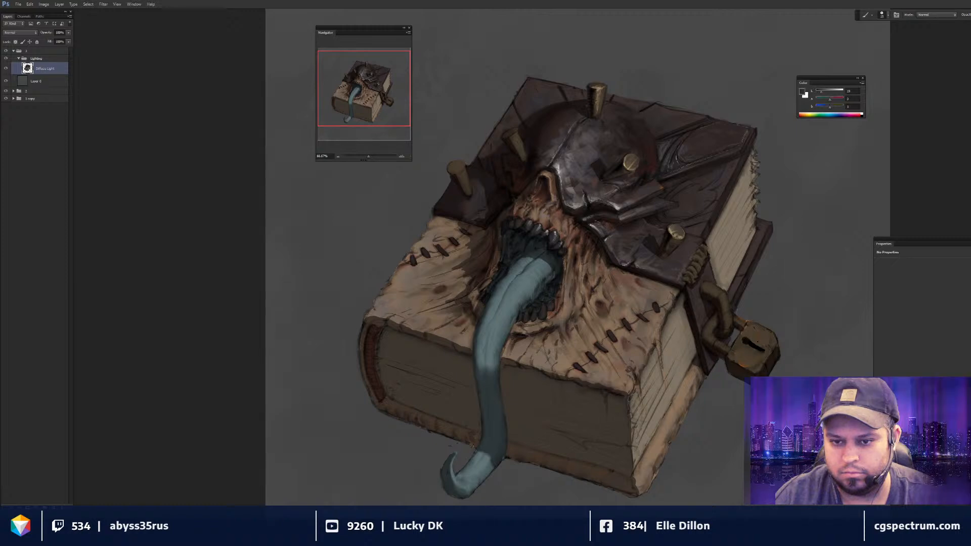
{"action": "left_click", "coordinate": [732, 160], "text": "alt"}
{"action": "key", "text": "["}
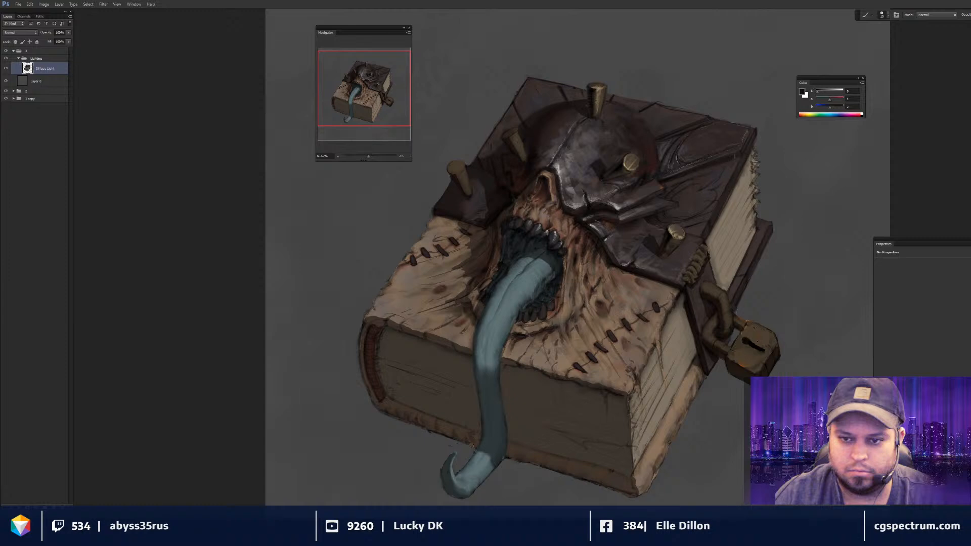
- Work grey highlights into the leather cover, smudge them, and reset the brush colour to black for shadows
{"action": "key", "text": "ctrl+minus"}
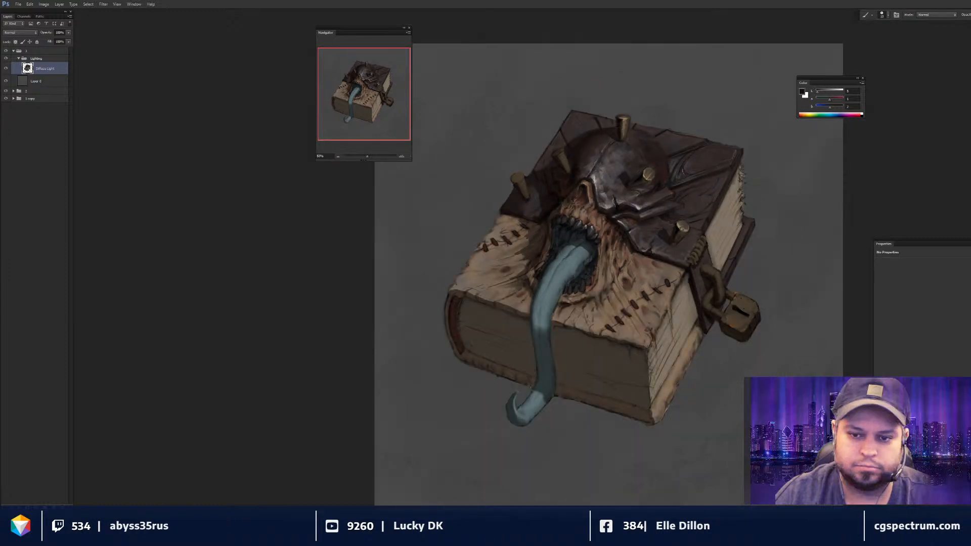
{"action": "key", "text": "ctrl+plus"}
{"action": "key", "text": "x"}
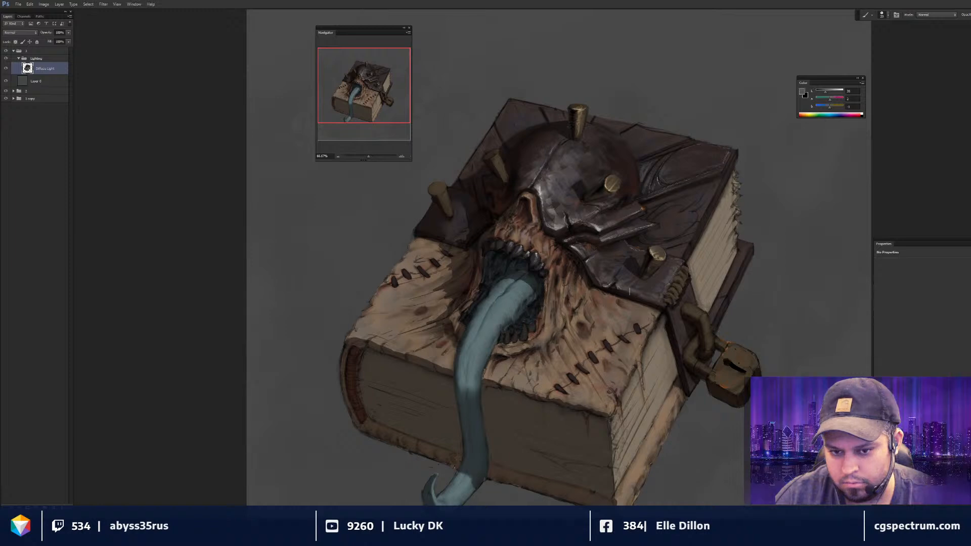
{"action": "key", "text": "r"}
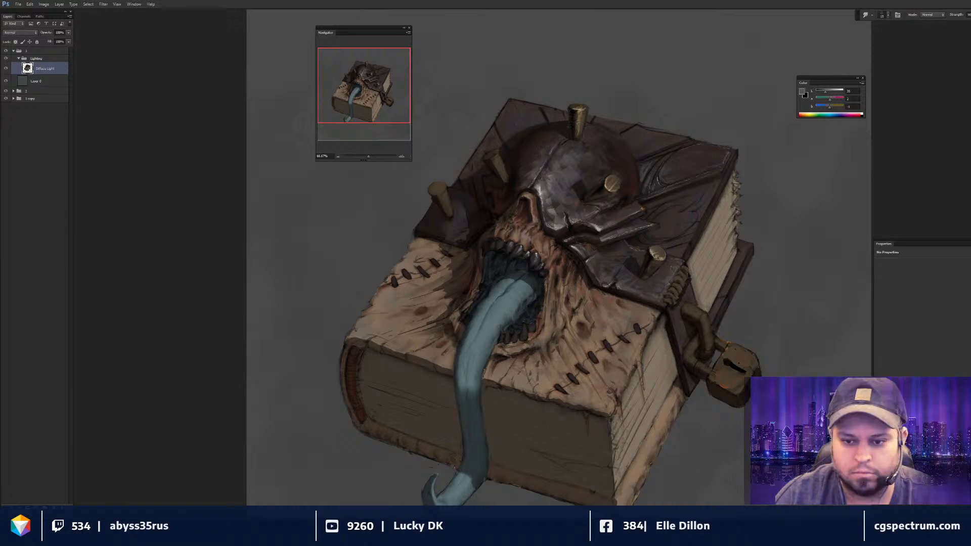
{"action": "key", "text": "b"}
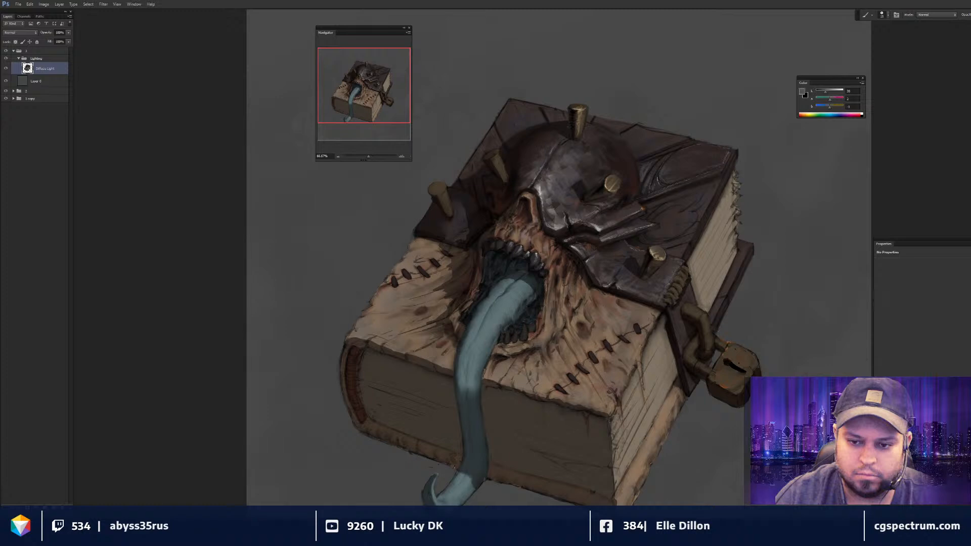
{"action": "key", "text": "d"}
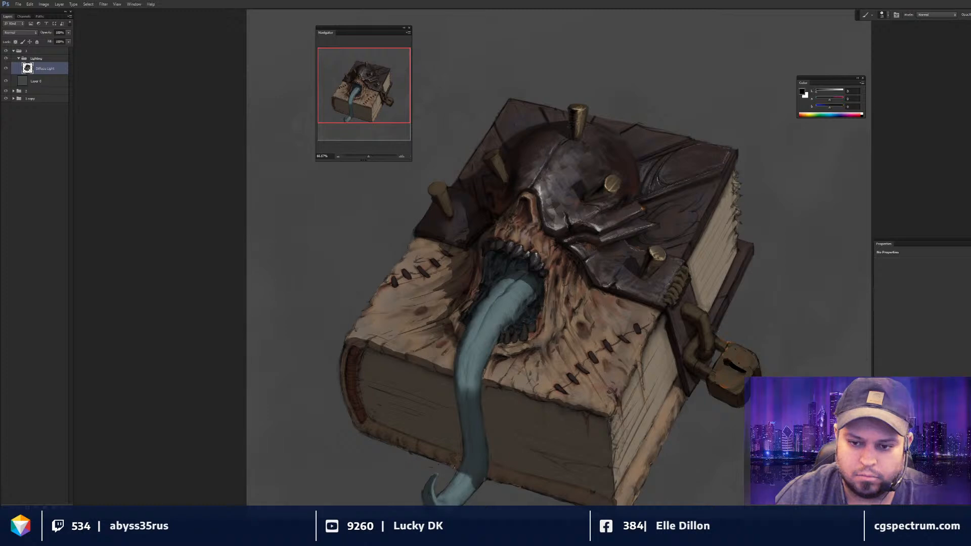
- Render the coiled binding at the cover's corner with a light warm tone and white Color Dodge highlights
{"action": "key", "text": "ctrl+plus"}
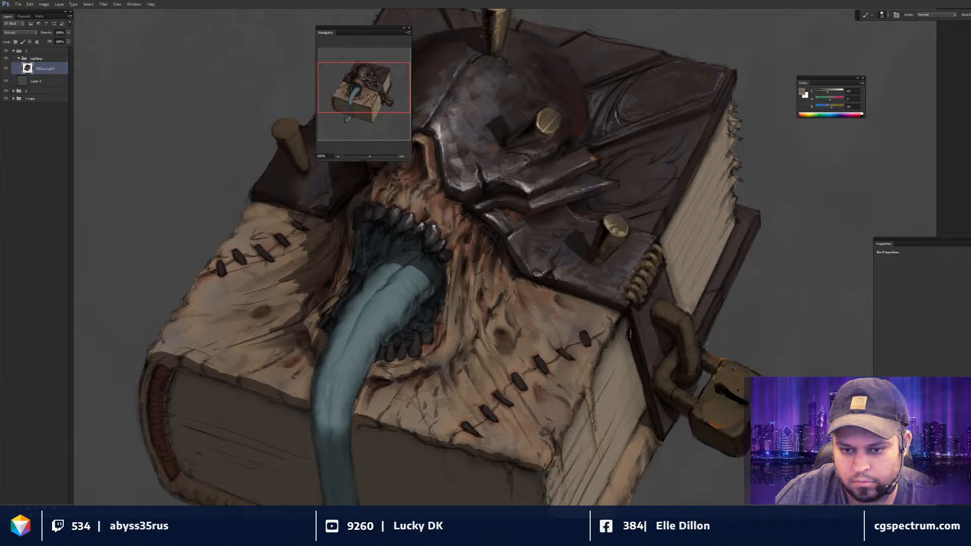
{"action": "key", "text": "ctrl+minus"}
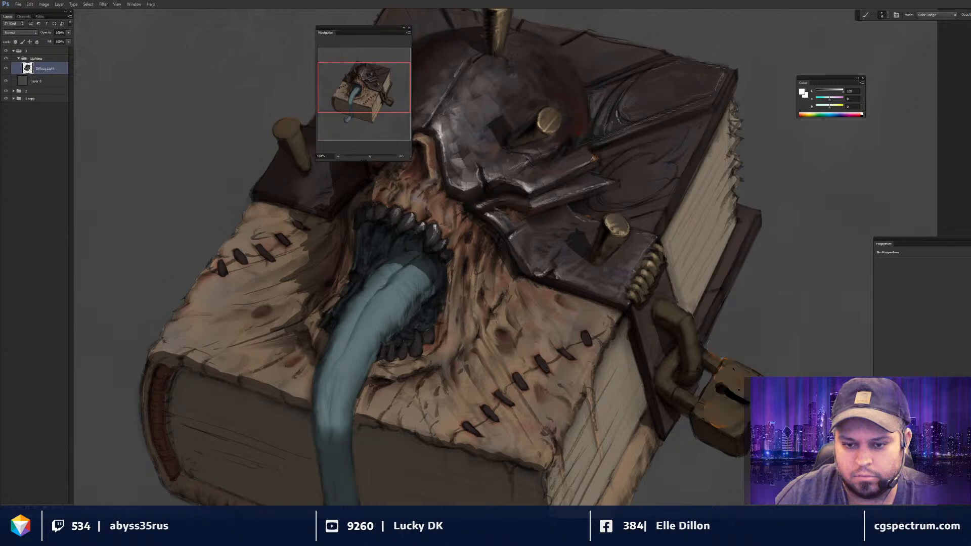
{"action": "key", "text": "ctrl+minus"}
{"action": "key", "text": "ctrl+minus"}
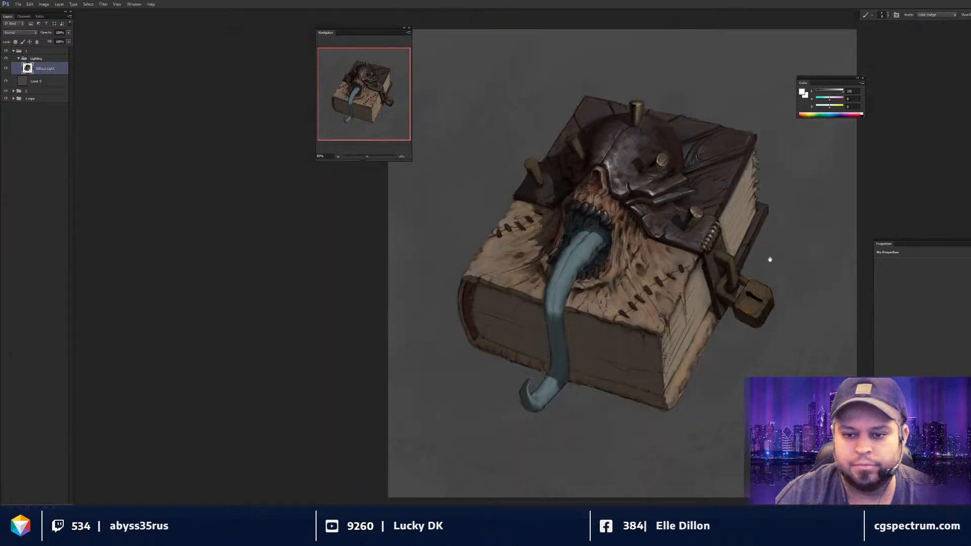
- Brighten the leather crease highlights beside the dome with a larger white Color Dodge brush, then restore Normal mode
{"action": "left_click_drag", "start_coordinate": [770, 259], "coordinate": [750, 257]}
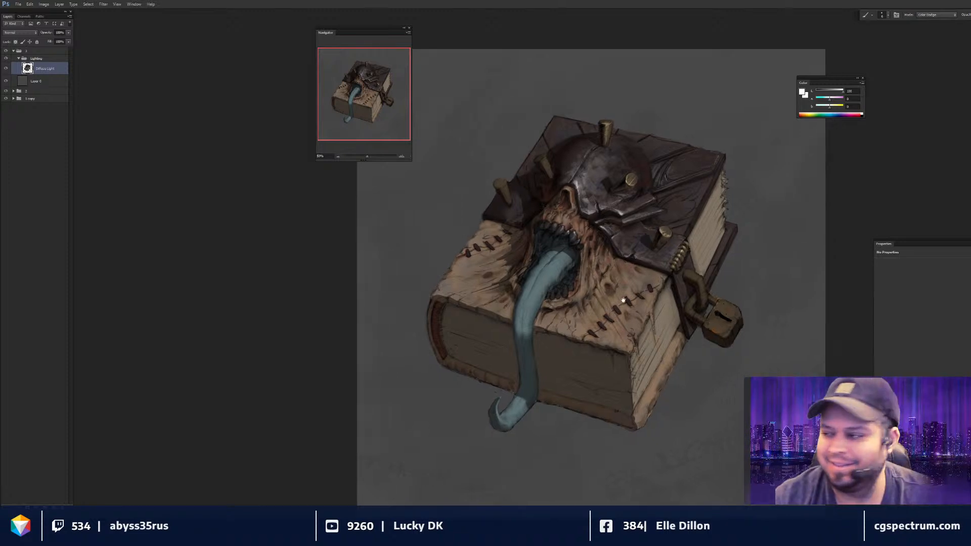
{"action": "scroll", "coordinate": [688, 261], "scroll_direction": "up", "scroll_amount": 1}
{"action": "left_click_drag", "start_coordinate": [639, 290], "coordinate": [635, 297]}
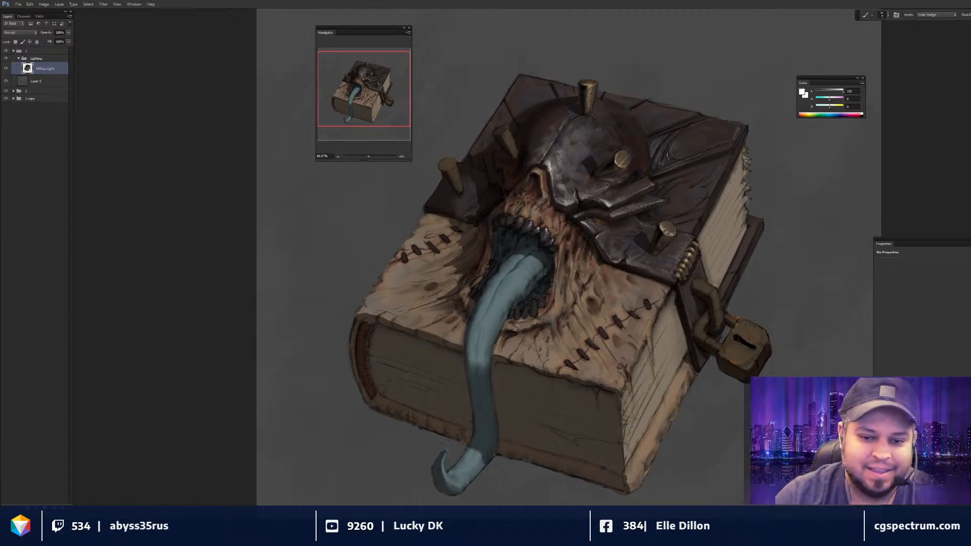
{"action": "left_click_drag", "start_coordinate": [564, 249], "coordinate": [582, 237]}
{"action": "key", "text": "bracketright"}
{"action": "key", "text": "bracketright"}
{"action": "key", "text": "bracketright"}
{"action": "key", "text": "bracketright"}
{"action": "key", "text": "bracketright"}
{"action": "key", "text": "bracketright"}
{"action": "key", "text": "bracketright"}
{"action": "key", "text": "bracketright"}
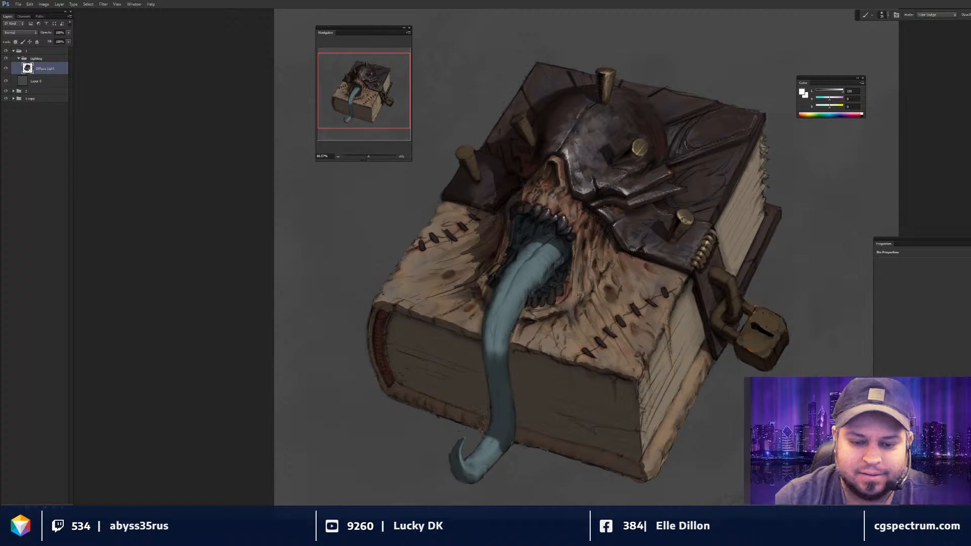
{"action": "left_click_drag", "start_coordinate": [580, 295], "coordinate": [581, 293]}
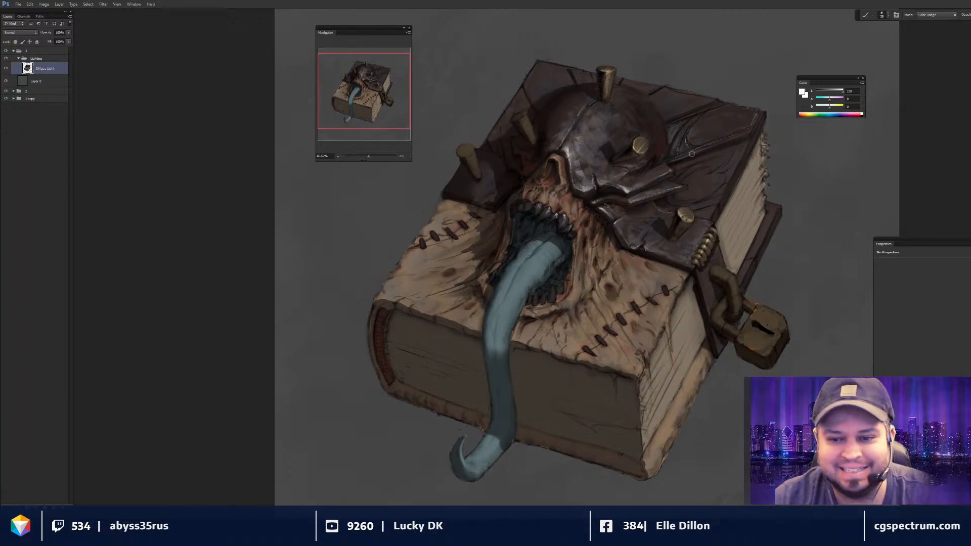
{"action": "left_click_drag", "start_coordinate": [696, 147], "coordinate": [697, 146]}
{"action": "key", "text": "alt+shift+n"}
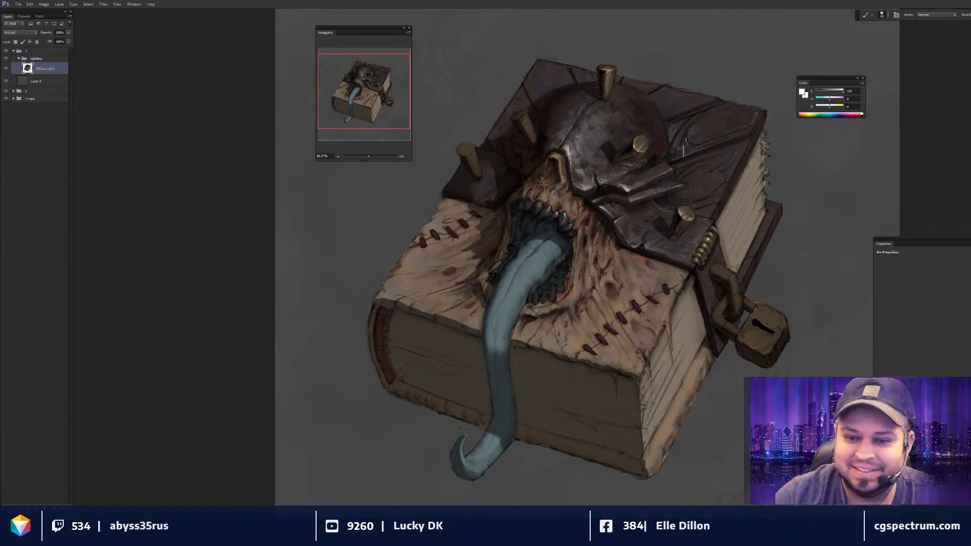
- Paint sampled light grey highlights and dark accents into the leather folds between the dome and page edge
{"action": "left_click", "coordinate": [656, 180], "text": "alt"}
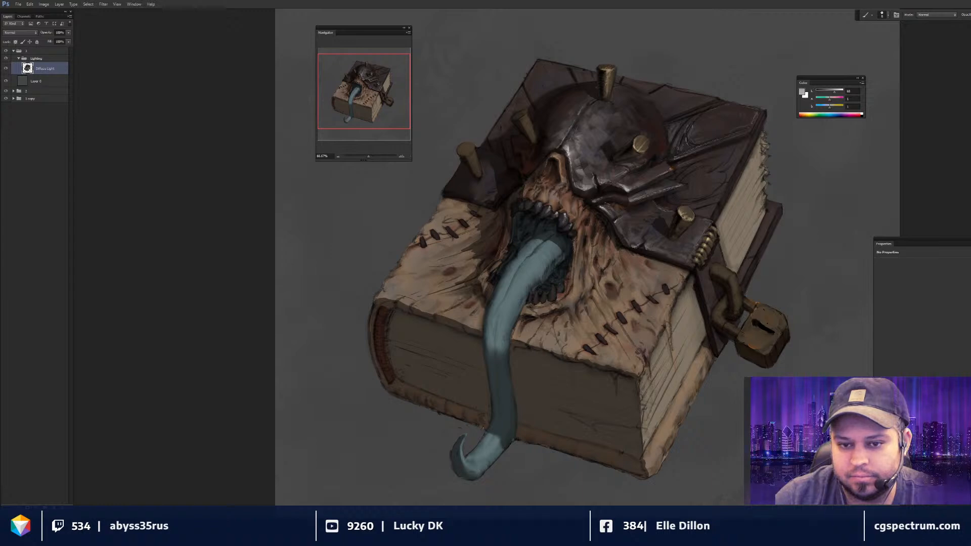
{"action": "key", "text": "d"}
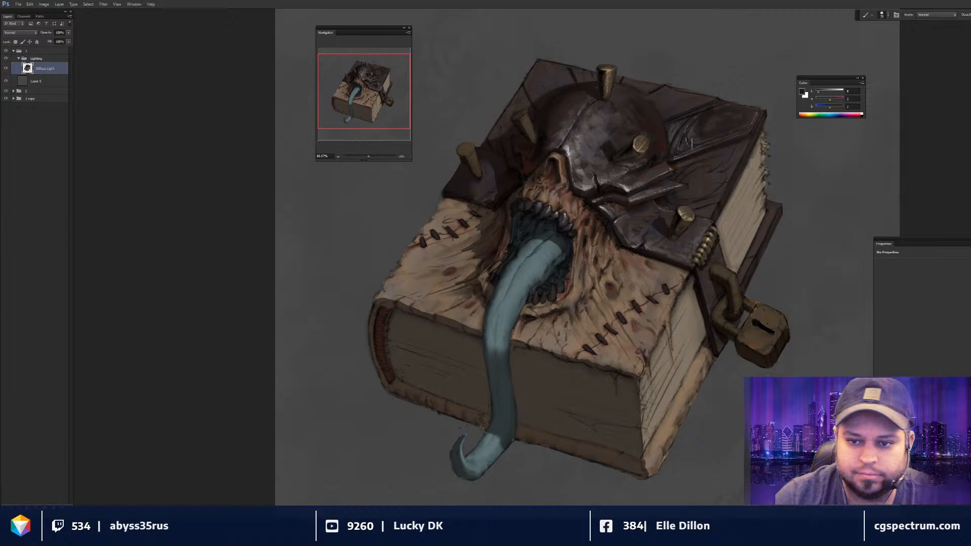
{"action": "left_click_drag", "start_coordinate": [690, 143], "coordinate": [725, 124]}
{"action": "key", "text": "bracketleft"}
{"action": "key", "text": "bracketleft"}
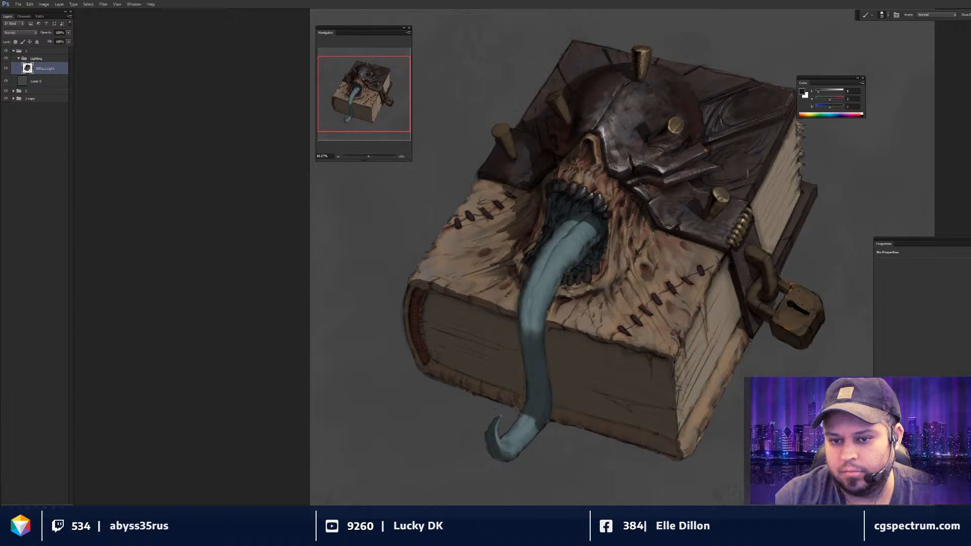
- Blend the dark leather folds by smudging and repainting them, checking the whole book at a smaller size
{"action": "key", "text": "ctrl+minus"}
{"action": "key", "text": "ctrl+minus"}
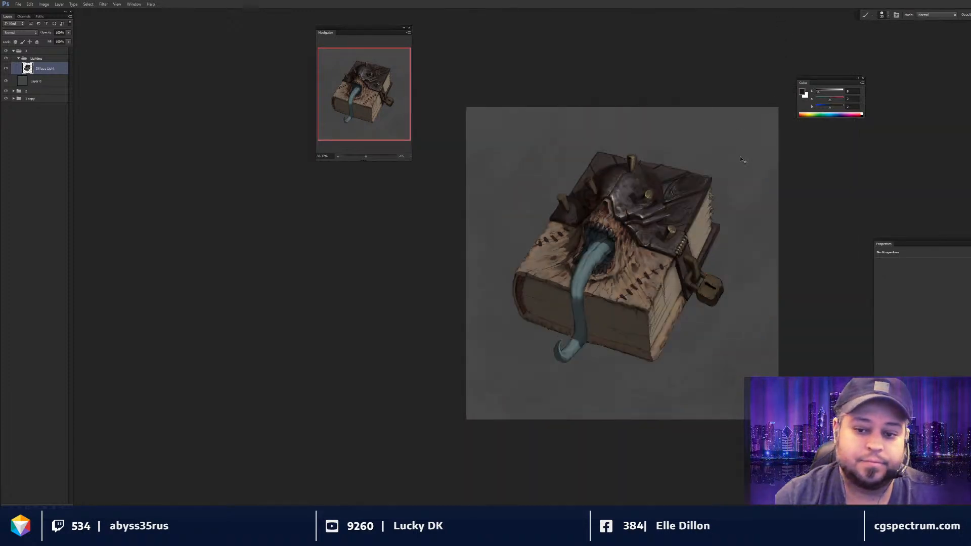
{"action": "key", "text": "ctrl+plus"}
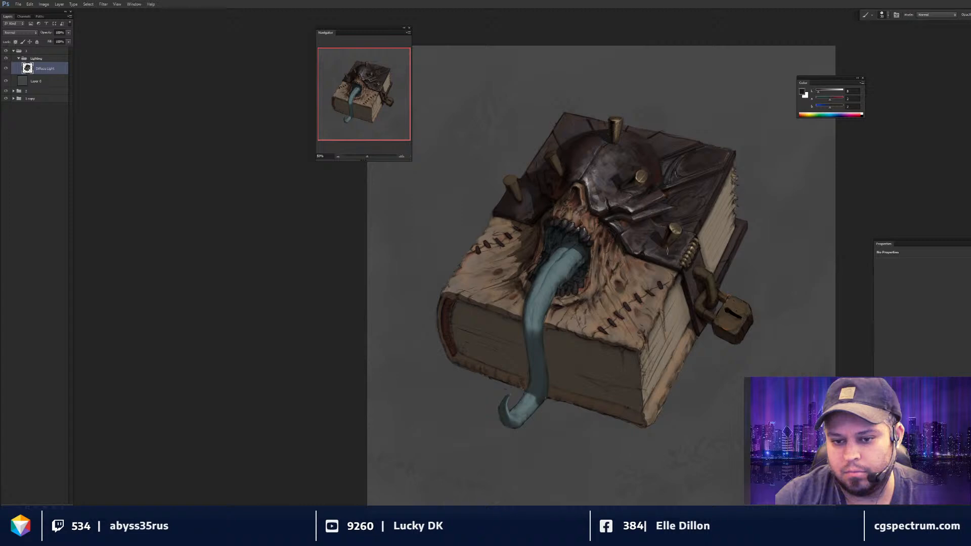
{"action": "key", "text": "r"}
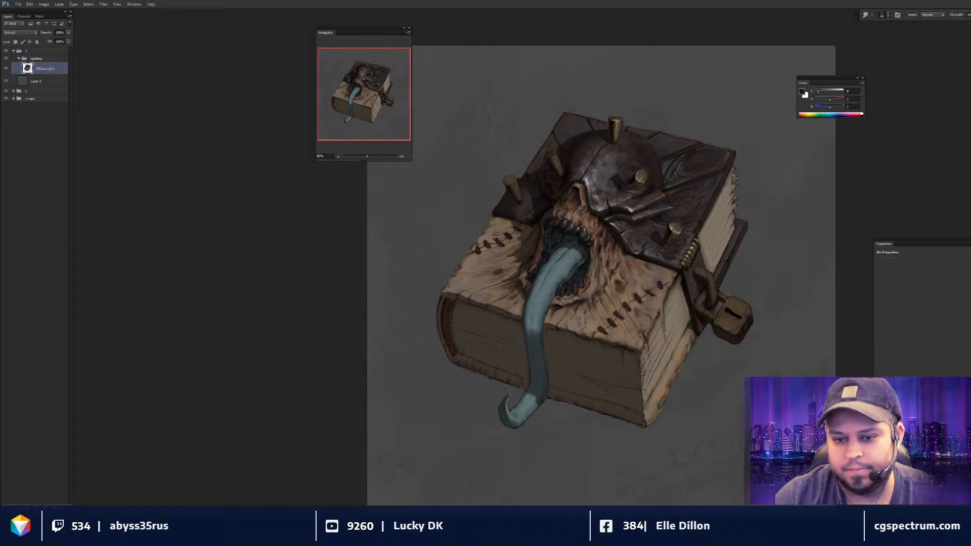
{"action": "key", "text": "b"}
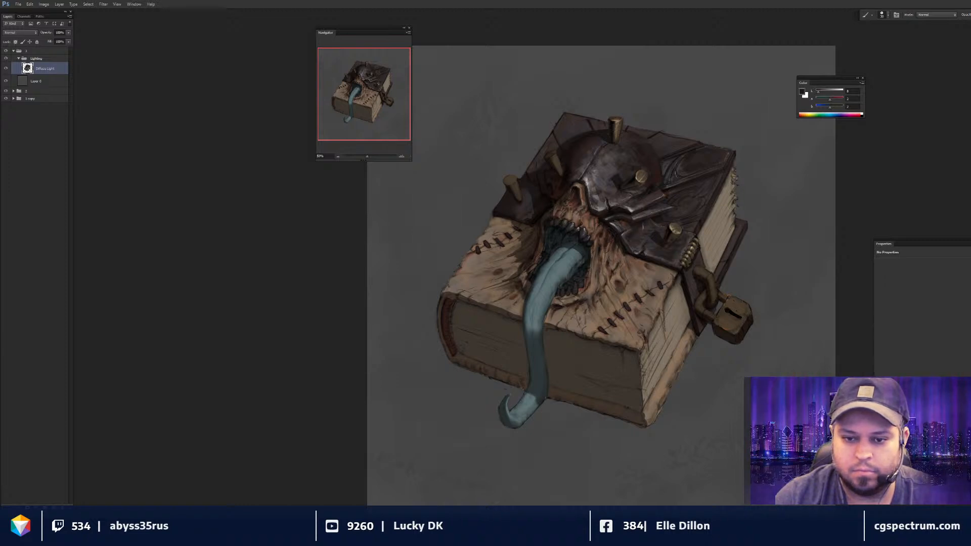
{"action": "key", "text": "ctrl+minus"}
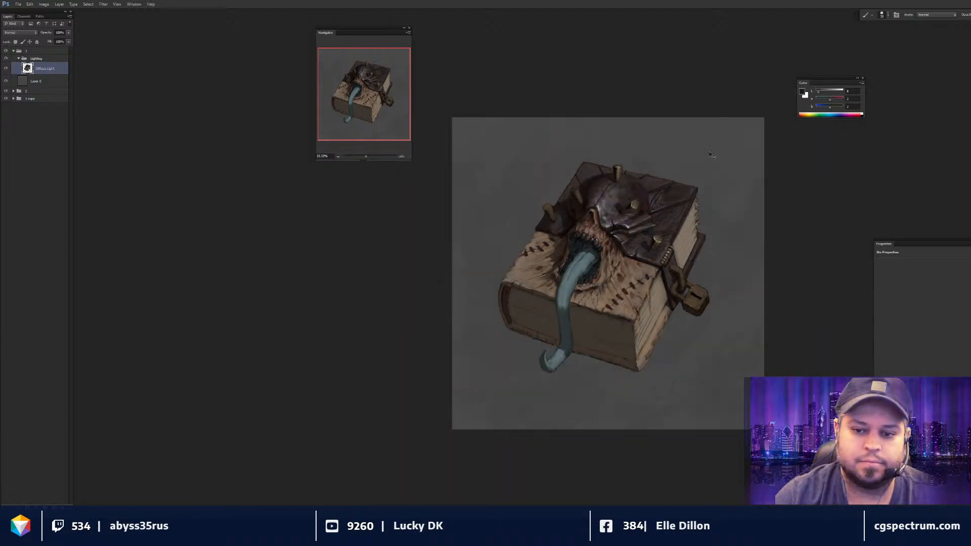
{"action": "key", "text": "ctrl+plus"}
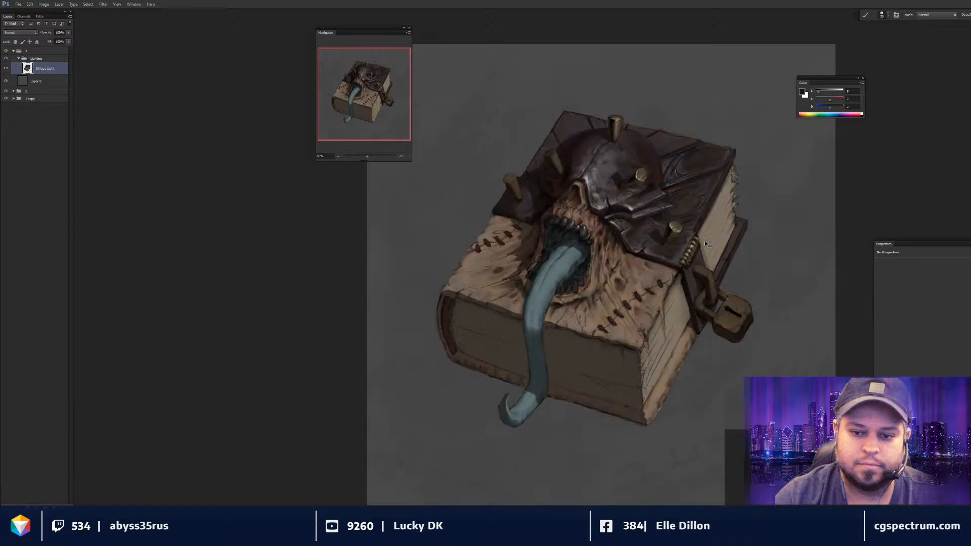
- Touch up the cover edge beside the coiled binding with a smaller brush in sampled grey and black, checking the whole book
{"action": "left_click", "coordinate": [705, 241], "text": "alt"}
{"action": "key", "text": "bracketleft"}
{"action": "key", "text": "bracketleft"}
{"action": "key", "text": "bracketleft"}
{"action": "key", "text": "bracketleft"}
{"action": "key", "text": "bracketleft"}
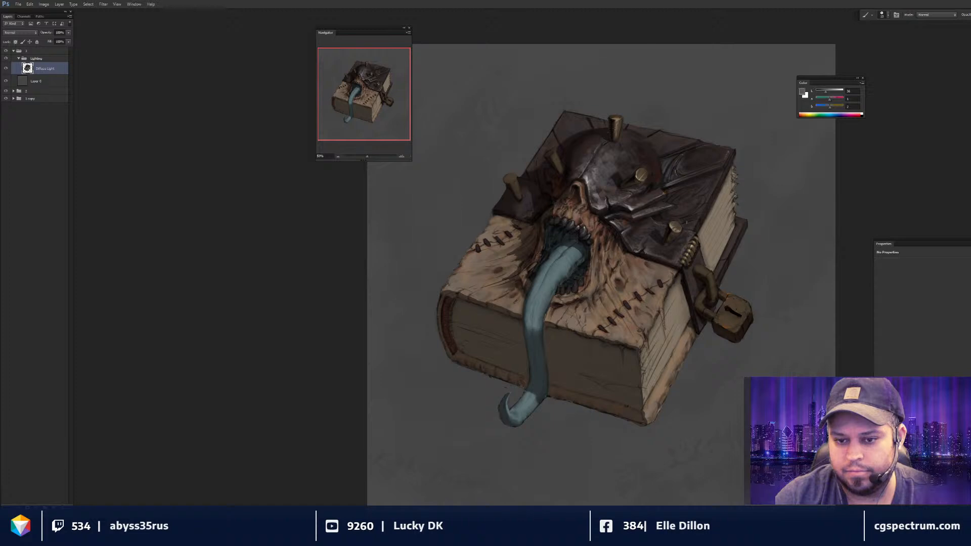
{"action": "key", "text": "d"}
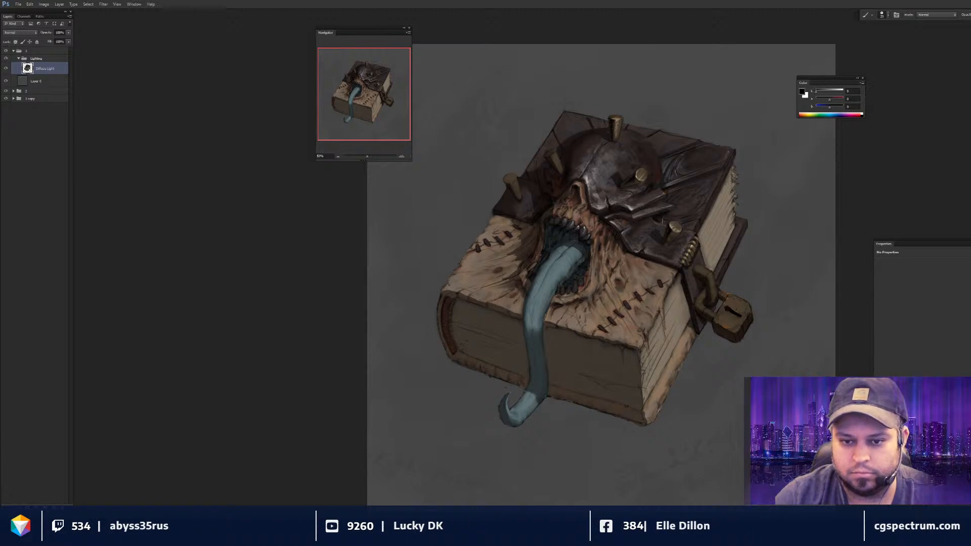
{"action": "key", "text": "ctrl+minus"}
{"action": "key", "text": "ctrl+minus"}
{"action": "key", "text": "ctrl+plus"}
{"action": "key", "text": "ctrl+plus"}
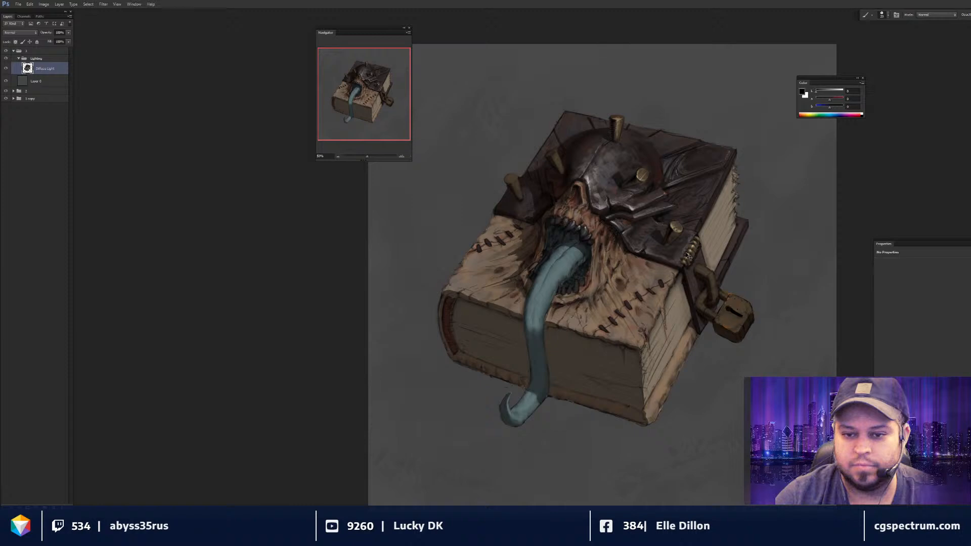
{"action": "left_click_drag", "start_coordinate": [680, 135], "coordinate": [686, 157]}
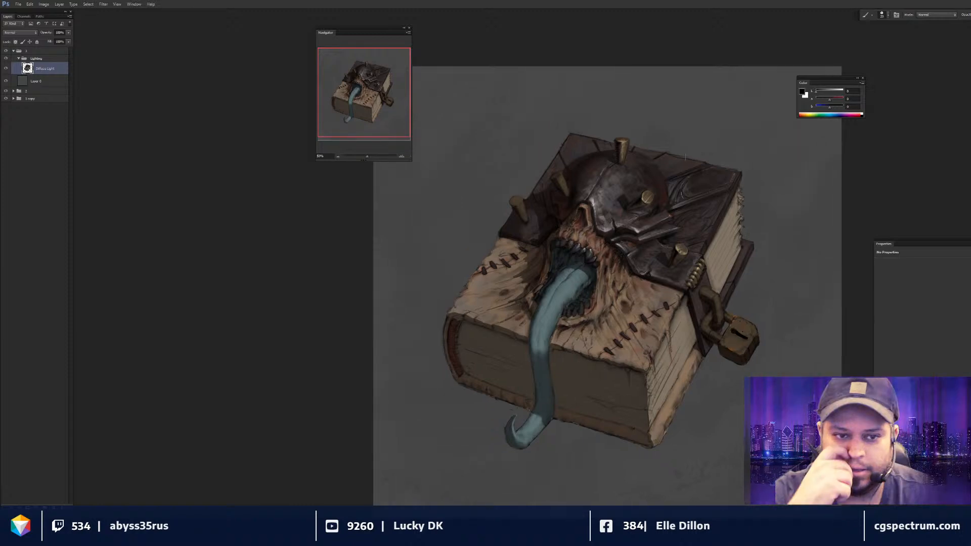
- Repaint the brass peg beside the dome with a sampled peg tone, then brighten it with white Color Dodge highlights
{"action": "key", "text": "ctrl+plus"}
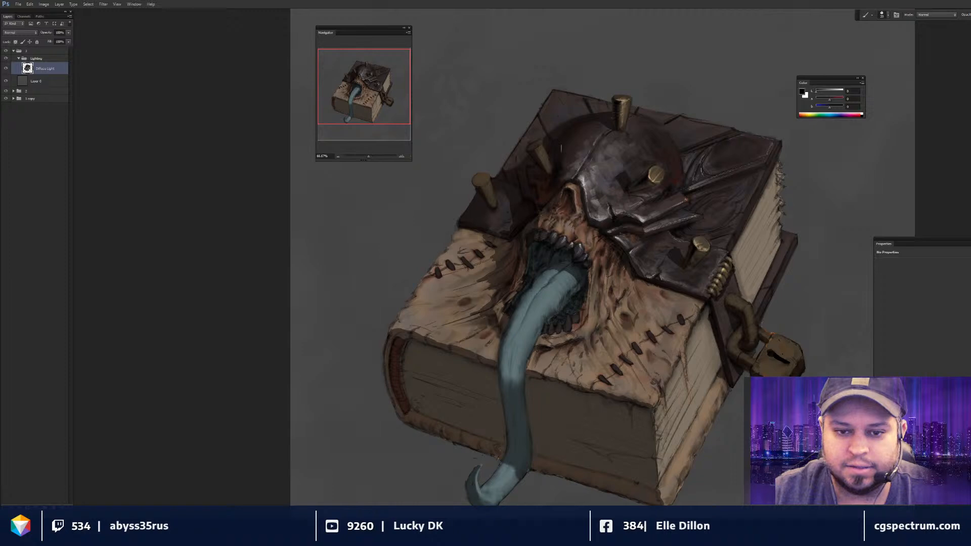
{"action": "left_click", "coordinate": [657, 174], "text": "alt"}
{"action": "key", "text": "bracketleft"}
{"action": "key", "text": "bracketleft"}
{"action": "left_click_drag", "start_coordinate": [539, 146], "coordinate": [542, 153]}
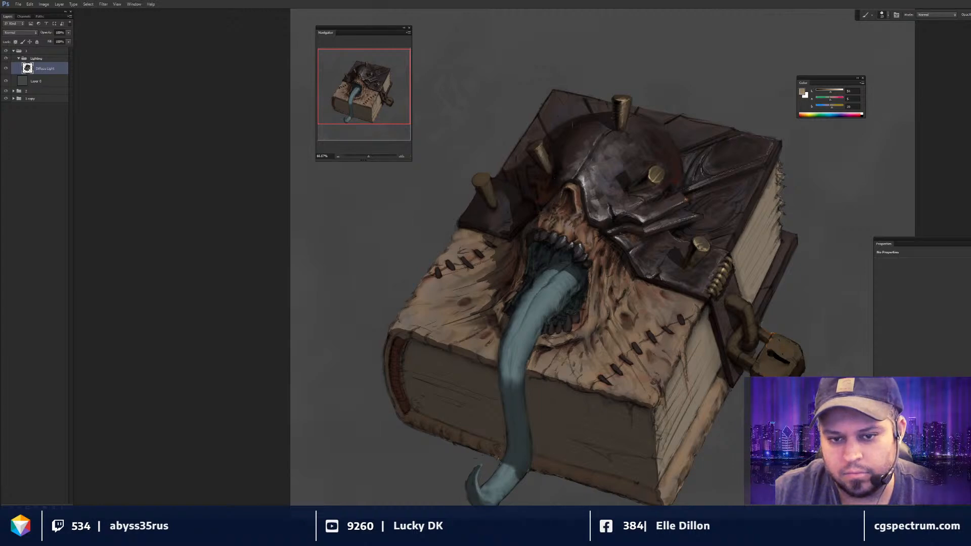
{"action": "key", "text": "d"}
{"action": "key", "text": "x"}
{"action": "key", "text": "shift+alt+d"}
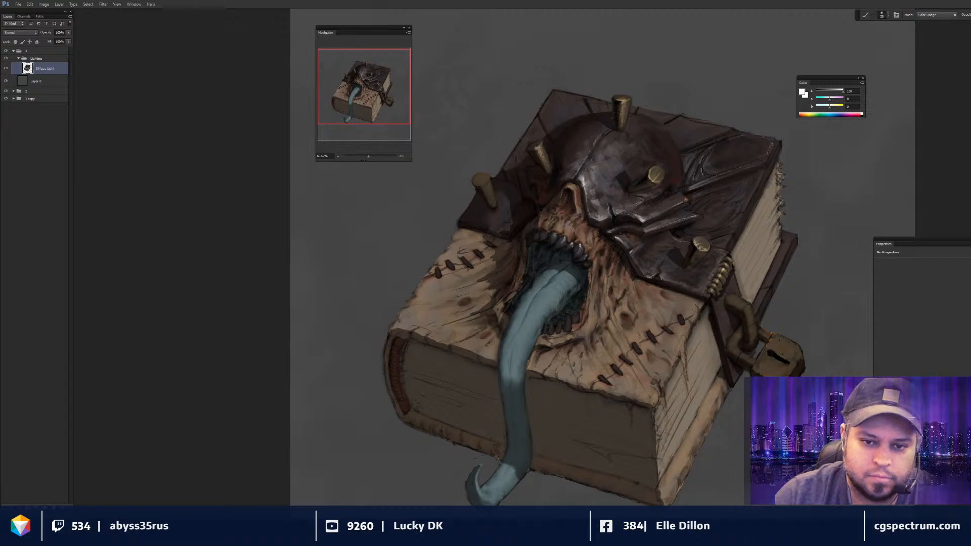
- Add mottled Color Dodge accents in a sampled dark red to the dome's front and smudge them softer
{"action": "left_click", "coordinate": [595, 182], "text": "alt"}
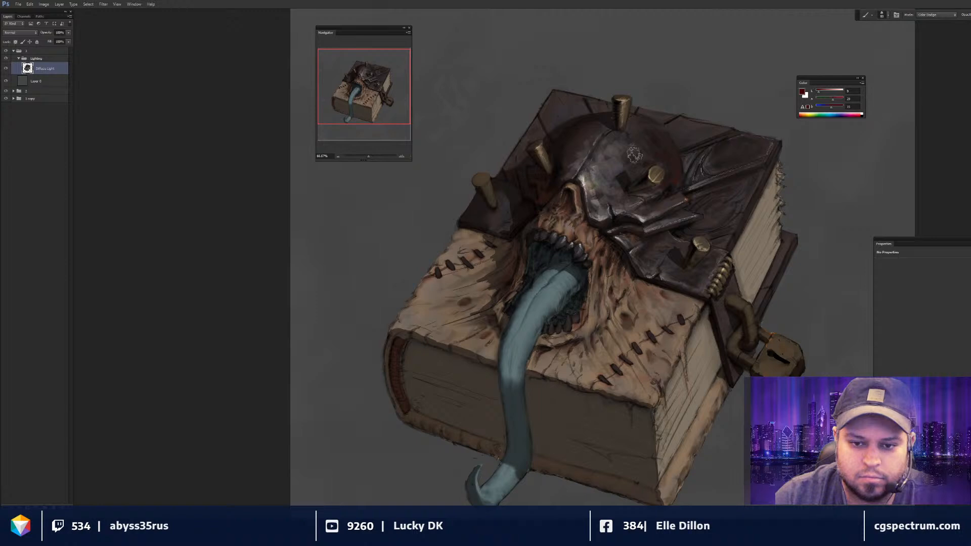
{"action": "key", "text": "ctrl+minus"}
{"action": "key", "text": "ctrl+minus"}
{"action": "key", "text": "ctrl+minus"}
{"action": "key", "text": "ctrl+plus"}
{"action": "key", "text": "ctrl+plus"}
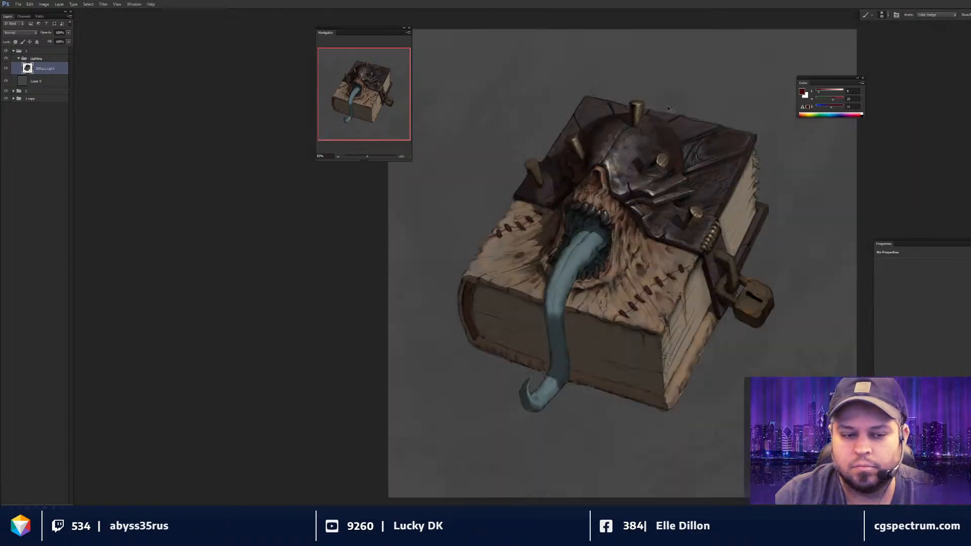
{"action": "key", "text": "r"}
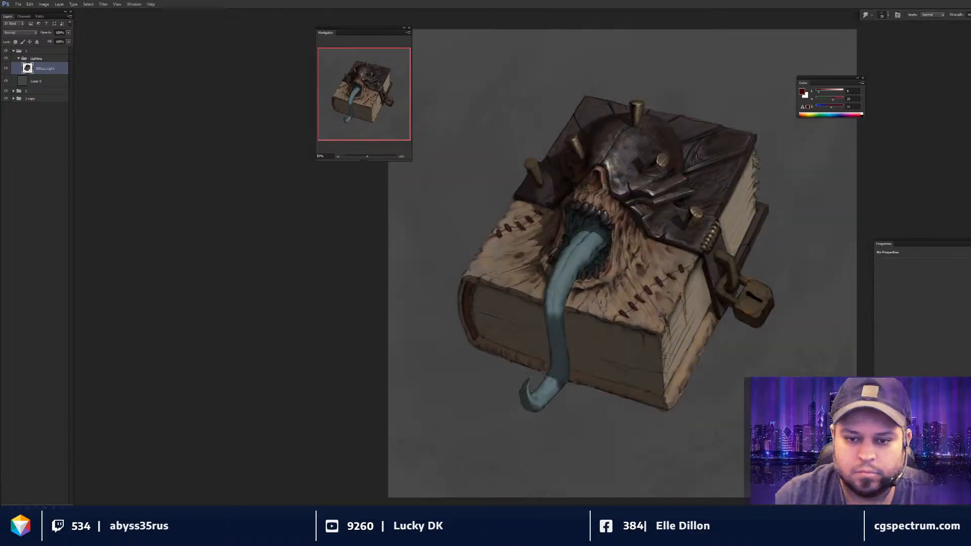
- Paint sampled grey tones over the dome's front beside the central seam in Normal mode
{"action": "key", "text": "ctrl+plus"}
{"action": "key", "text": "b"}
{"action": "key", "text": "ctrl+plus"}
{"action": "left_click", "coordinate": [621, 184], "text": "alt"}
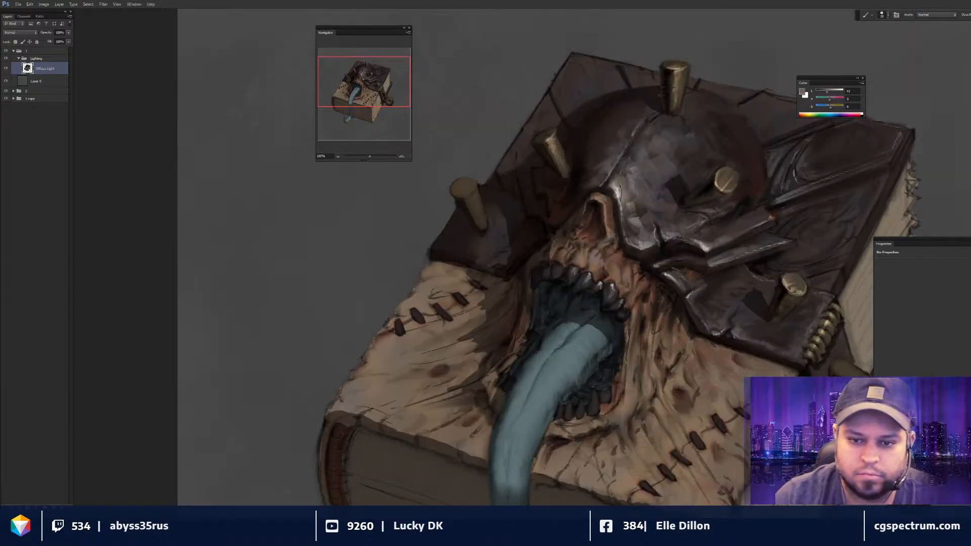
{"action": "left_click", "coordinate": [625, 193], "text": "alt"}
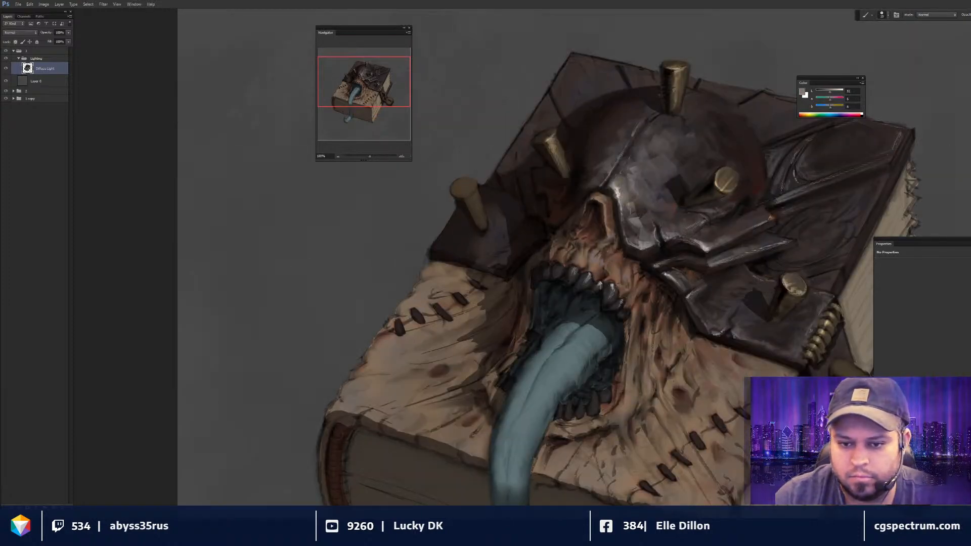
- Deepen the shadows on the dome and torn plates with sampled dark tones, checking the whole book at a smaller size
{"action": "key", "text": "ctrl+minus"}
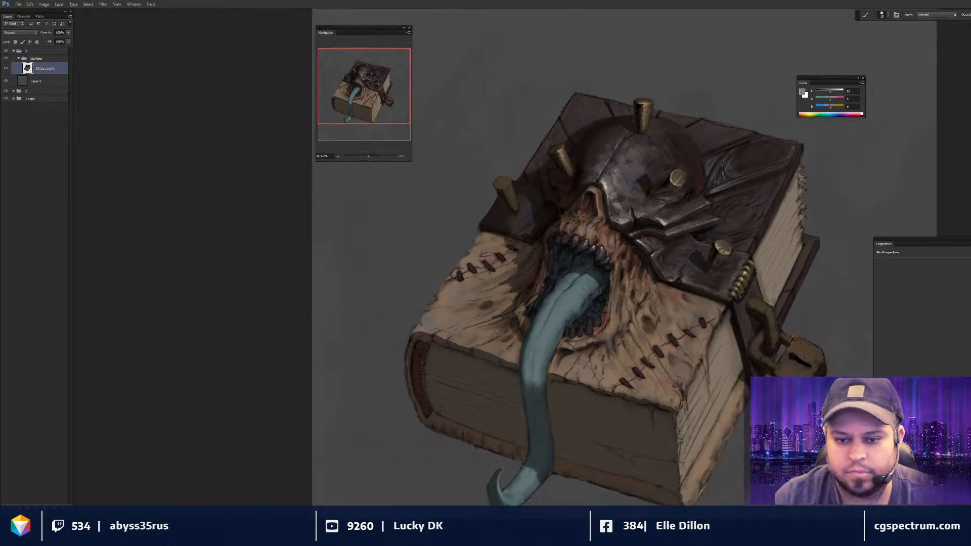
{"action": "left_click", "coordinate": [658, 237], "text": "alt"}
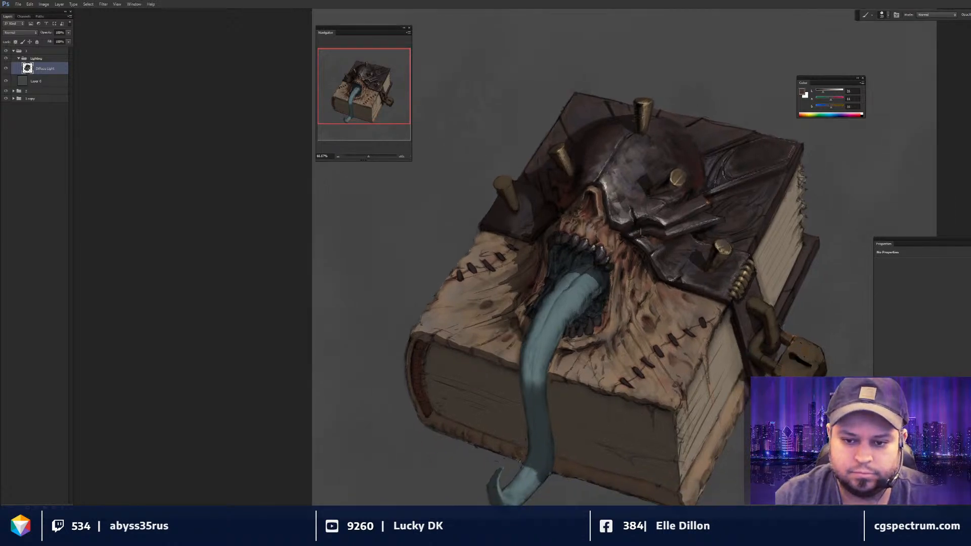
{"action": "left_click", "coordinate": [639, 223], "text": "alt"}
{"action": "key", "text": "bracketleft"}
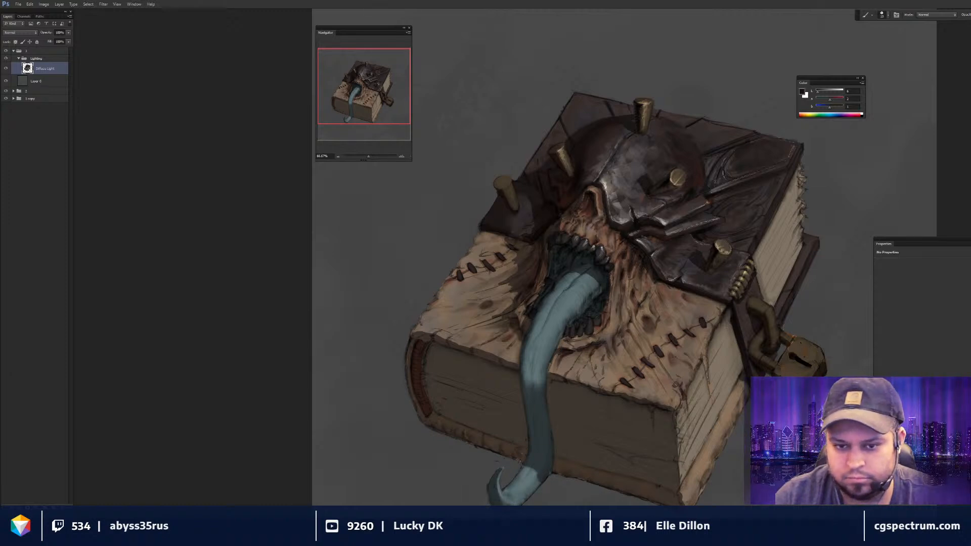
{"action": "key", "text": "ctrl+minus"}
{"action": "key", "text": "ctrl+minus"}
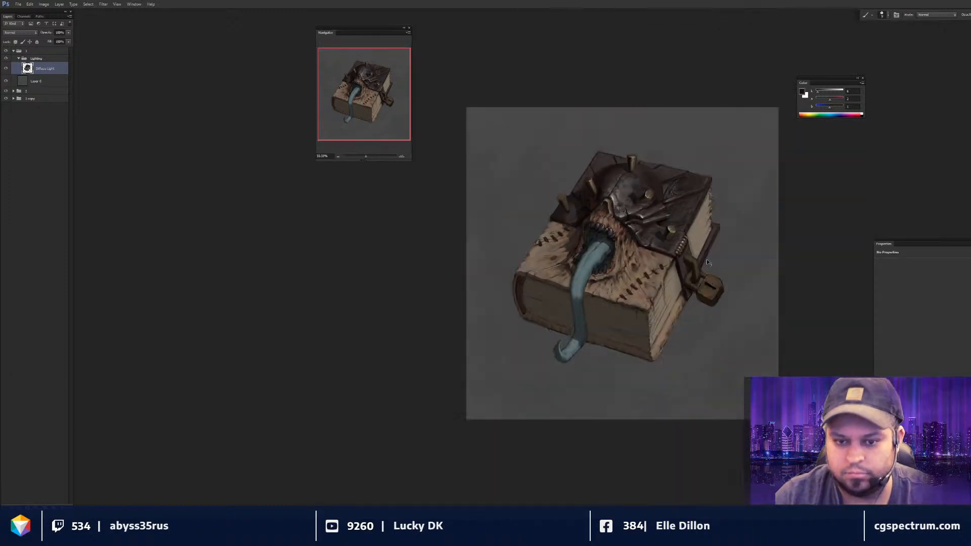
{"action": "key", "text": "ctrl+plus"}
{"action": "key", "text": "ctrl+plus"}
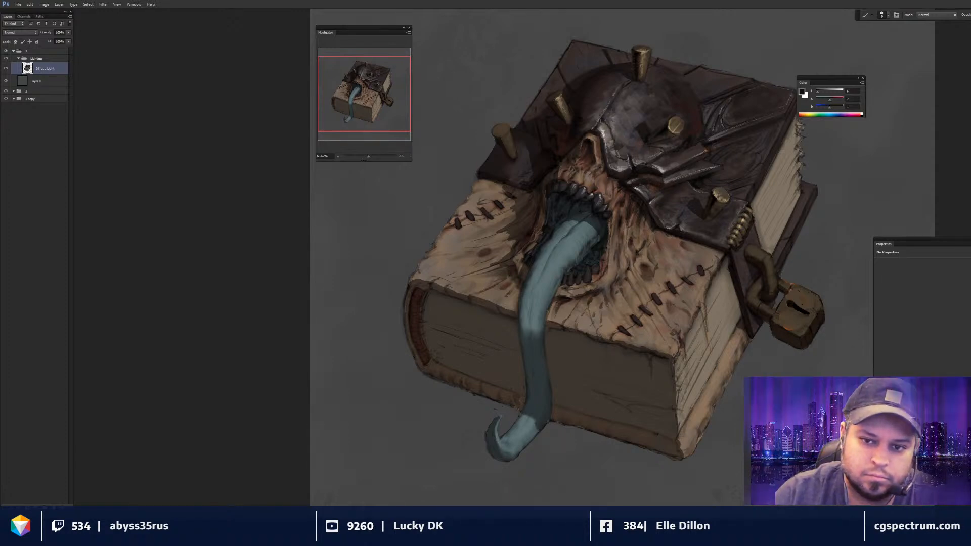
{"action": "key", "text": "ctrl+minus"}
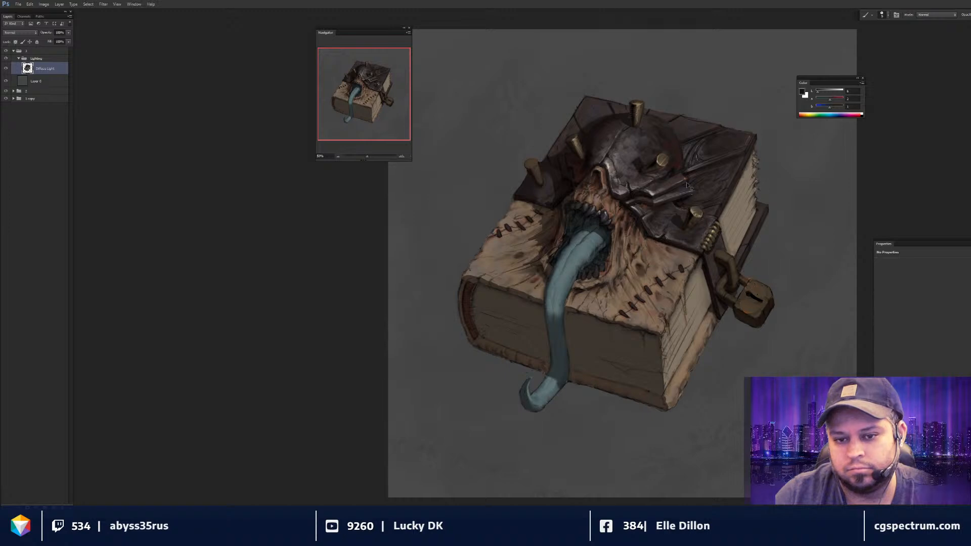
- Paint highlights across the dome's front with a larger white brush and sampled light greys
{"action": "left_click_drag", "start_coordinate": [665, 205], "coordinate": [647, 227]}
{"action": "key", "text": "x"}
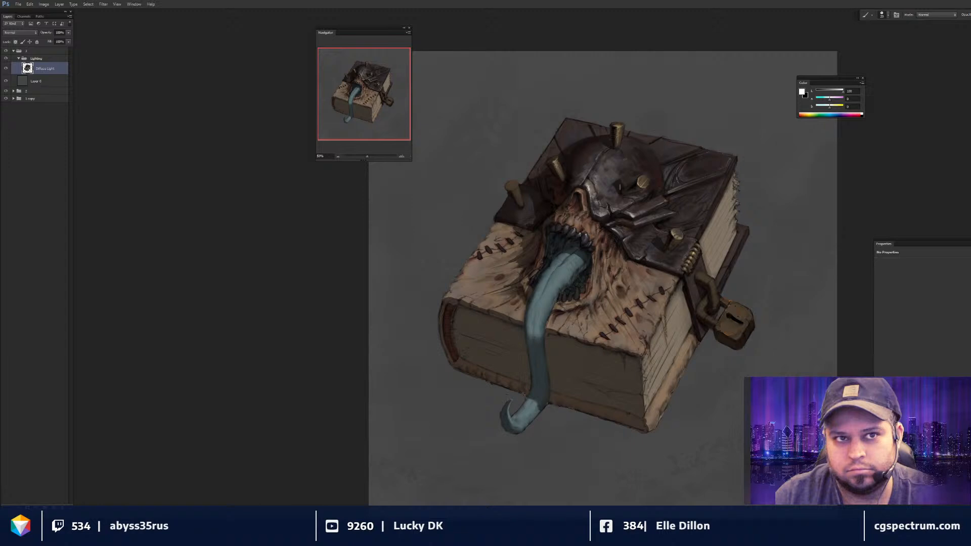
{"action": "key", "text": "bracketright"}
{"action": "key", "text": "bracketright"}
{"action": "key", "text": "bracketright"}
{"action": "mouse_move", "coordinate": [620, 187]}
{"action": "left_mouse_down"}
{"action": "mouse_move", "coordinate": [595, 198]}
{"action": "mouse_move", "coordinate": [601, 190]}
{"action": "mouse_move", "coordinate": [591, 185]}
{"action": "left_mouse_up"}
{"action": "left_click", "coordinate": [598, 186], "text": "alt"}
{"action": "left_click", "coordinate": [600, 186], "text": "alt"}
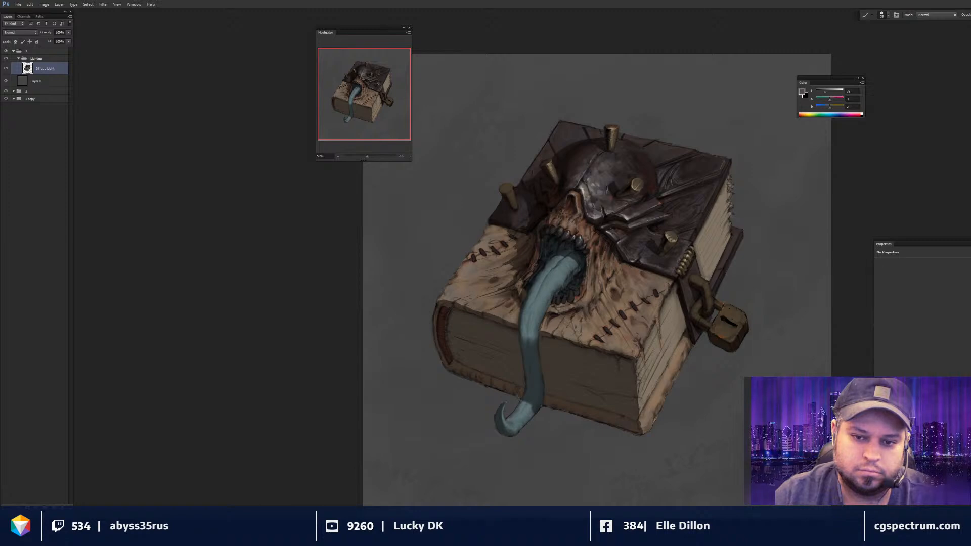
{"action": "left_click", "coordinate": [586, 186], "text": "alt"}
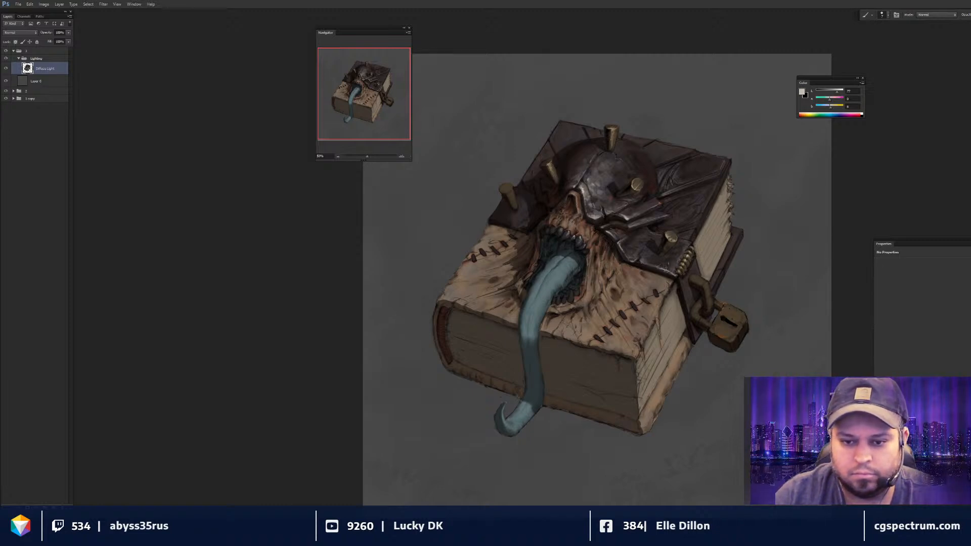
- Check the whole book at reduced sizes, then refine the torn plates below the dome with a sampled mid grey
{"action": "key", "text": "ctrl+minus"}
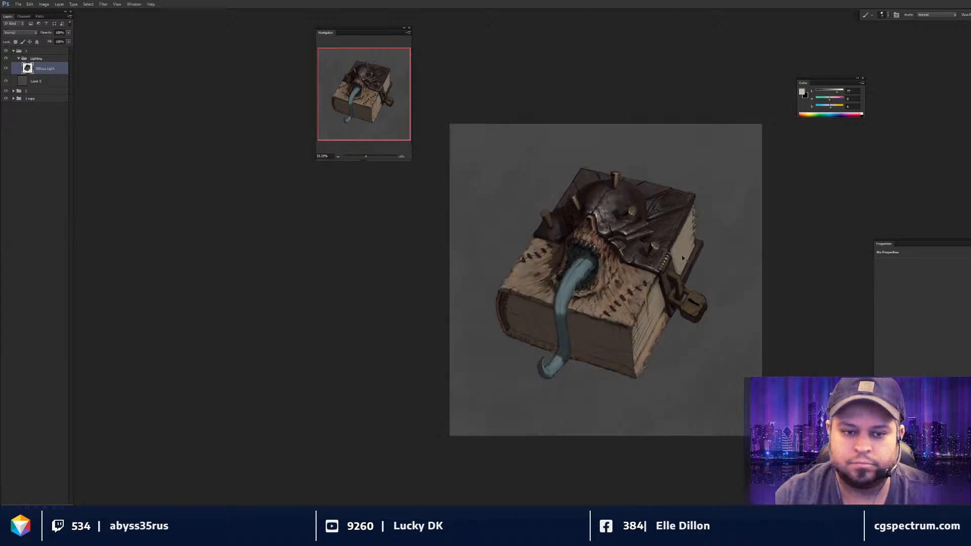
{"action": "key", "text": "ctrl+minus"}
{"action": "key", "text": "ctrl+minus"}
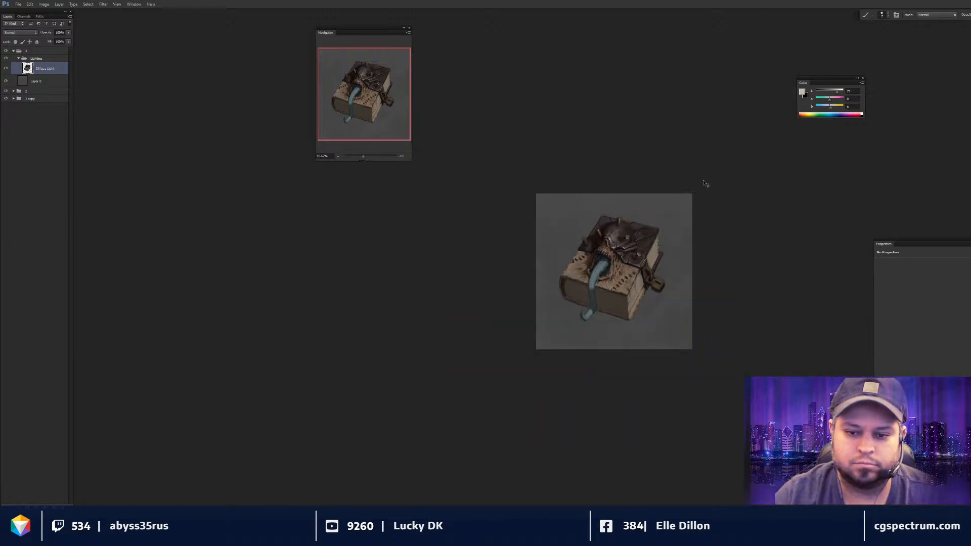
{"action": "key", "text": "ctrl+plus"}
{"action": "key", "text": "ctrl+plus"}
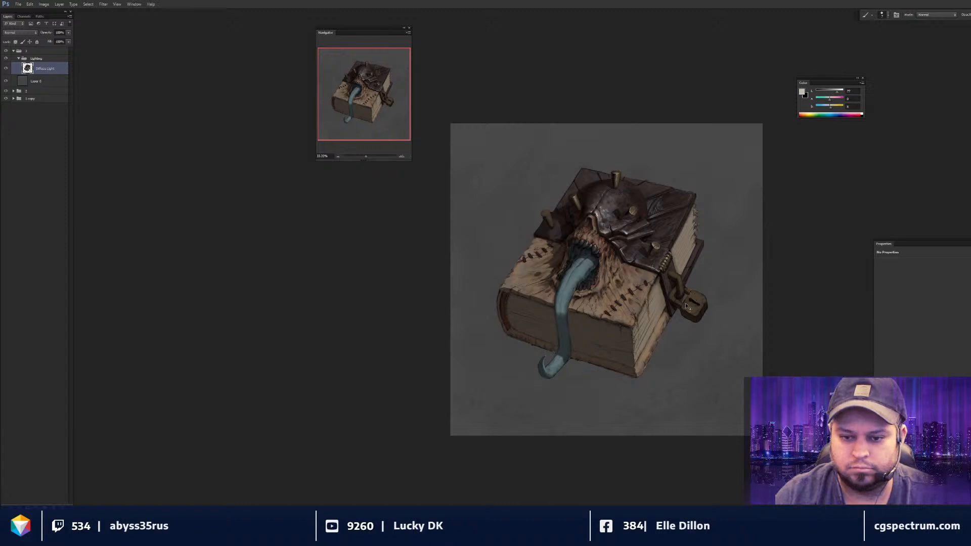
{"action": "key", "text": "ctrl+plus"}
{"action": "key", "text": "ctrl+plus"}
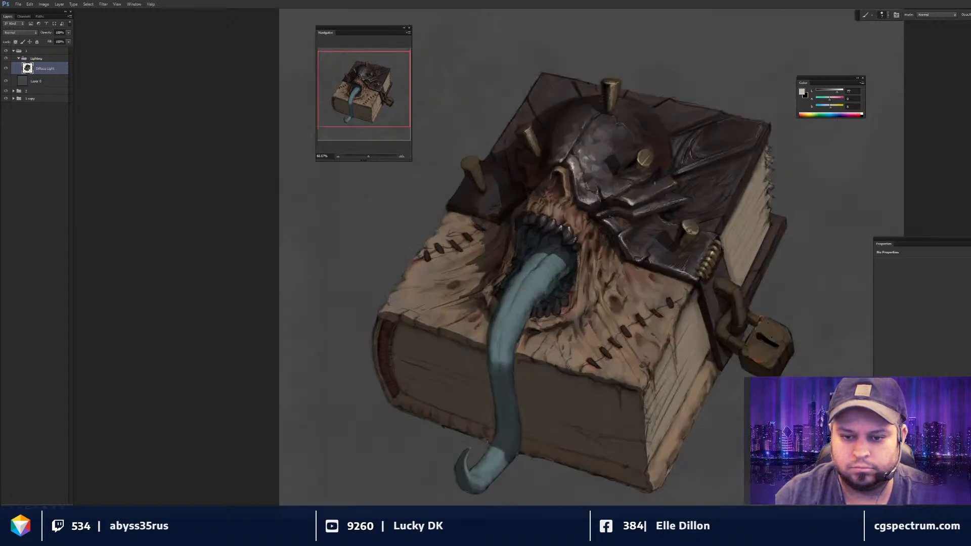
{"action": "left_click", "coordinate": [638, 194], "text": "alt"}
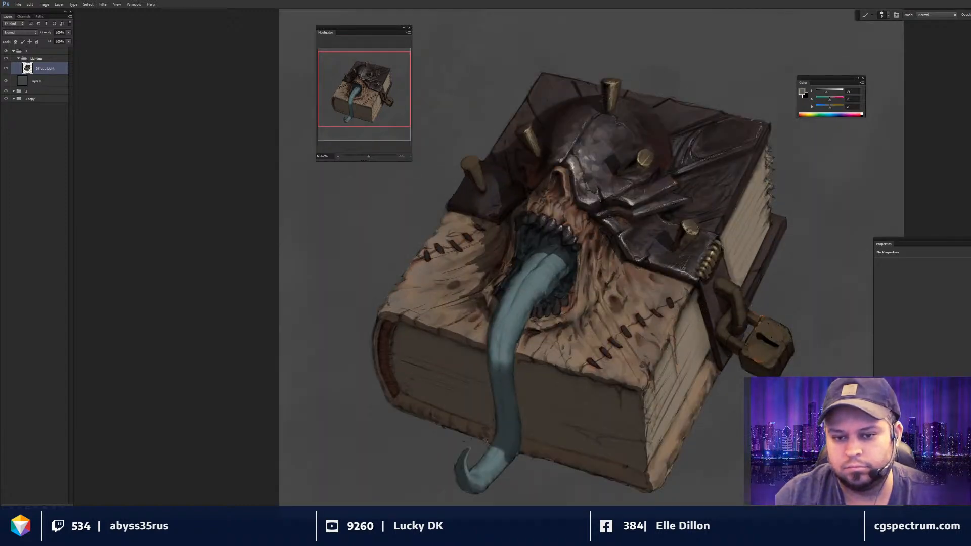
{"action": "scroll", "coordinate": [587, 284], "scroll_direction": "right", "scroll_amount": 1}
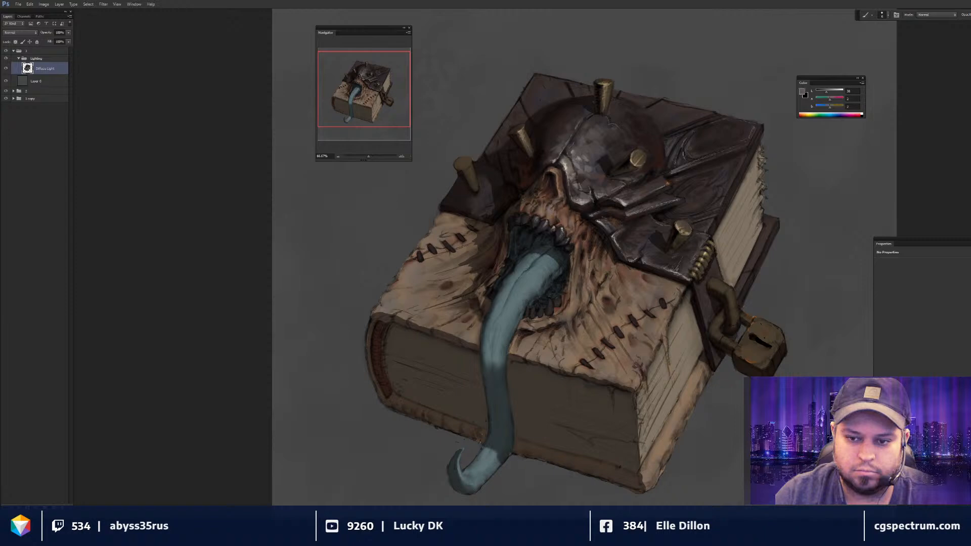
- Add small white highlights to the torn plates and leather folds beside the dome, reviewing the whole book
{"action": "key", "text": "x"}
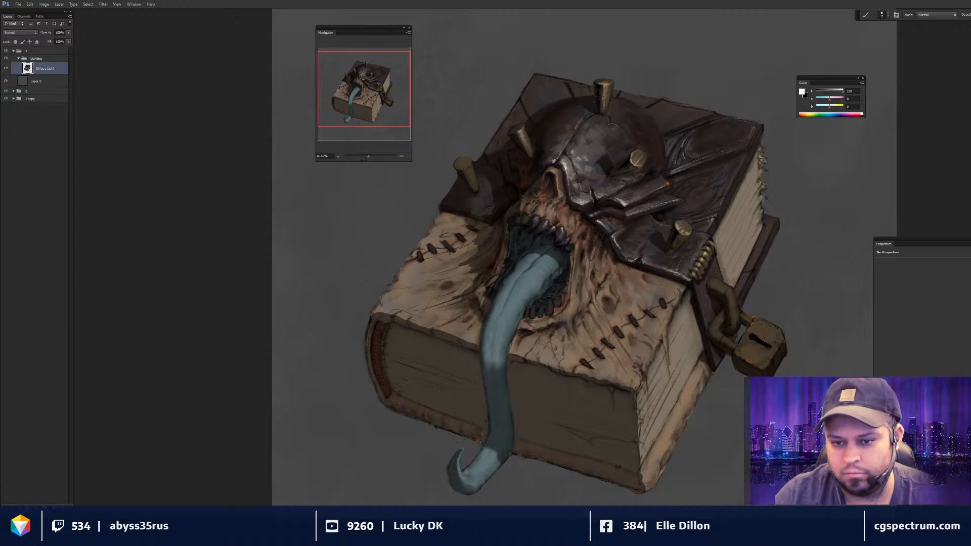
{"action": "left_click_drag", "start_coordinate": [715, 211], "coordinate": [692, 250]}
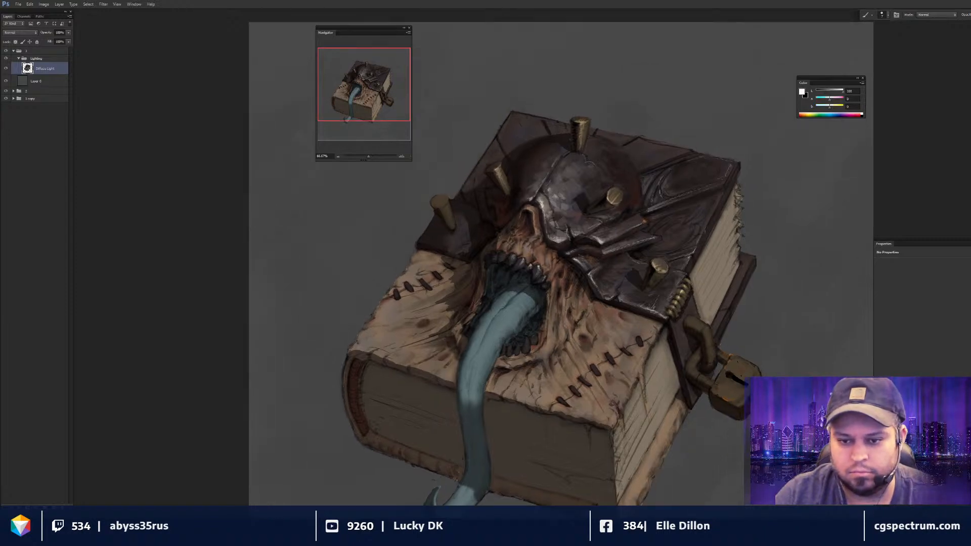
{"action": "scroll", "coordinate": [733, 148], "scroll_direction": "down", "scroll_amount": 2}
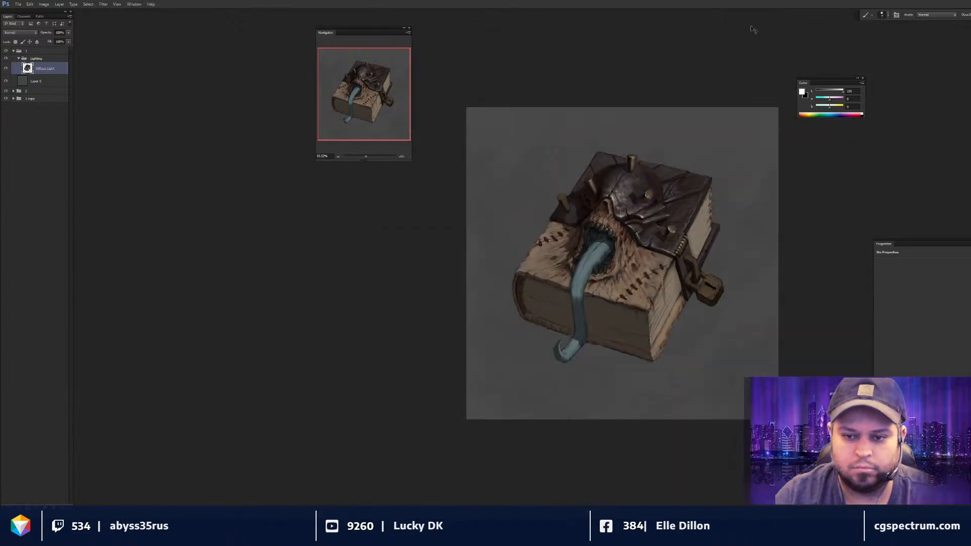
{"action": "scroll", "coordinate": [733, 149], "scroll_direction": "up", "scroll_amount": 1}
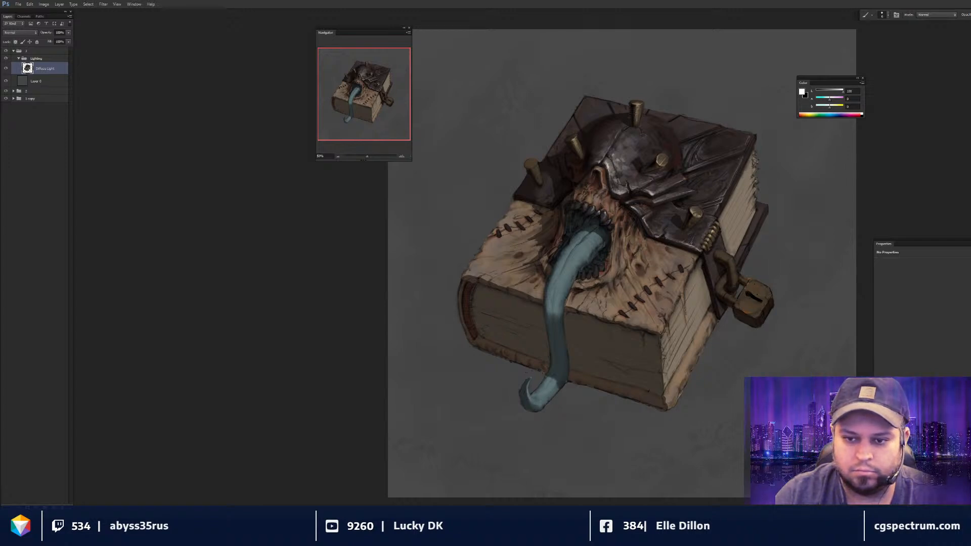
- Darken the leather folds beside the dome with black and a sampled dark leather tone, using a larger brush
{"action": "key", "text": "x"}
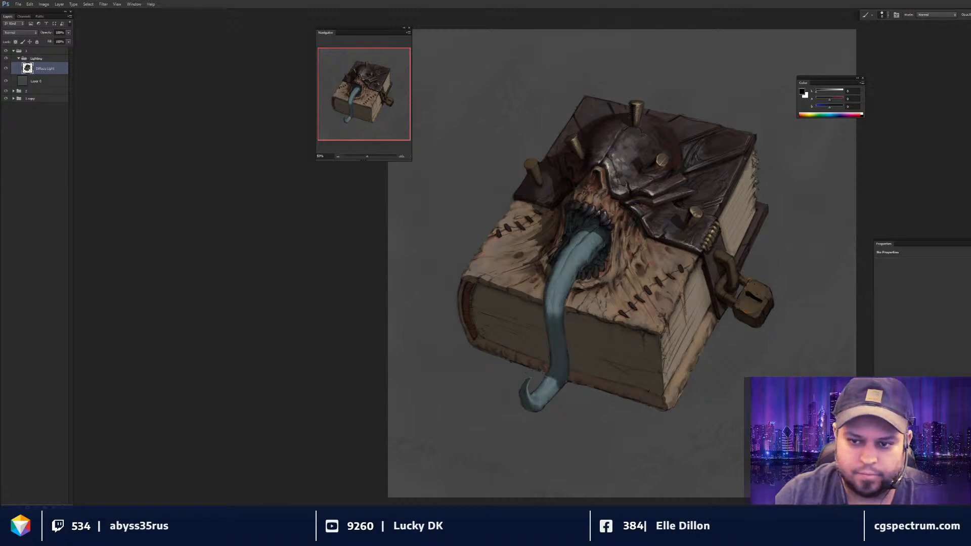
{"action": "left_click", "coordinate": [723, 157], "text": "alt"}
{"action": "key", "text": "bracketright"}
{"action": "key", "text": "bracketright"}
{"action": "key", "text": "bracketright"}
{"action": "key", "text": "bracketright"}
{"action": "key", "text": "bracketright"}
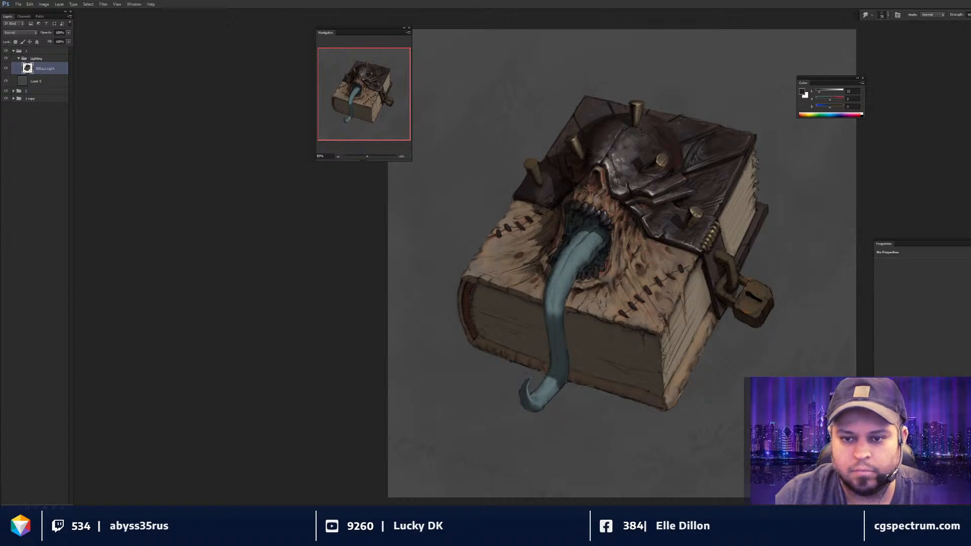
- Paint white highlights along the torn plates and the leather cover's edge beside the coiled binding, blending them with the Smudge tool
{"action": "key", "text": "r"}
{"action": "left_click_drag", "start_coordinate": [622, 253], "coordinate": [610, 285]}
{"action": "key", "text": "b"}
{"action": "key", "text": "x"}
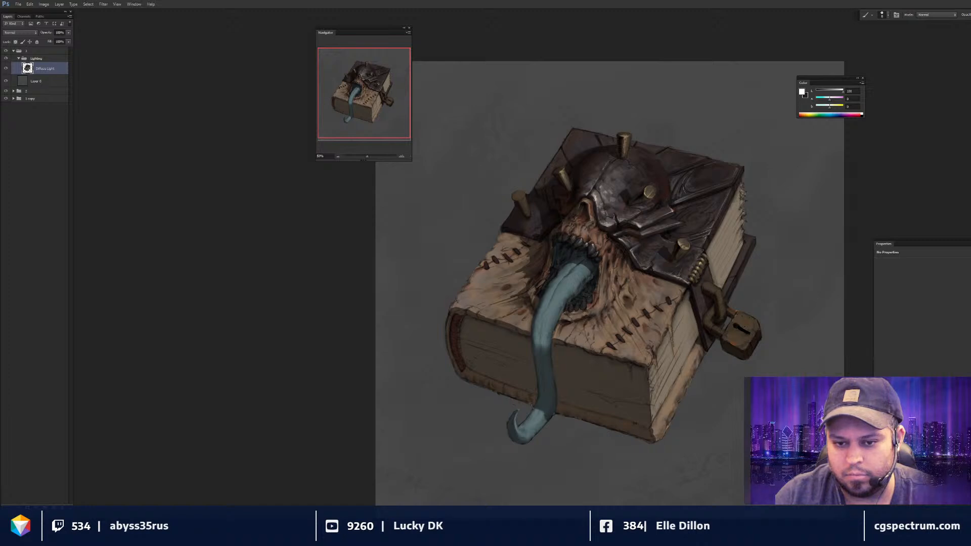
{"action": "key", "text": "r"}
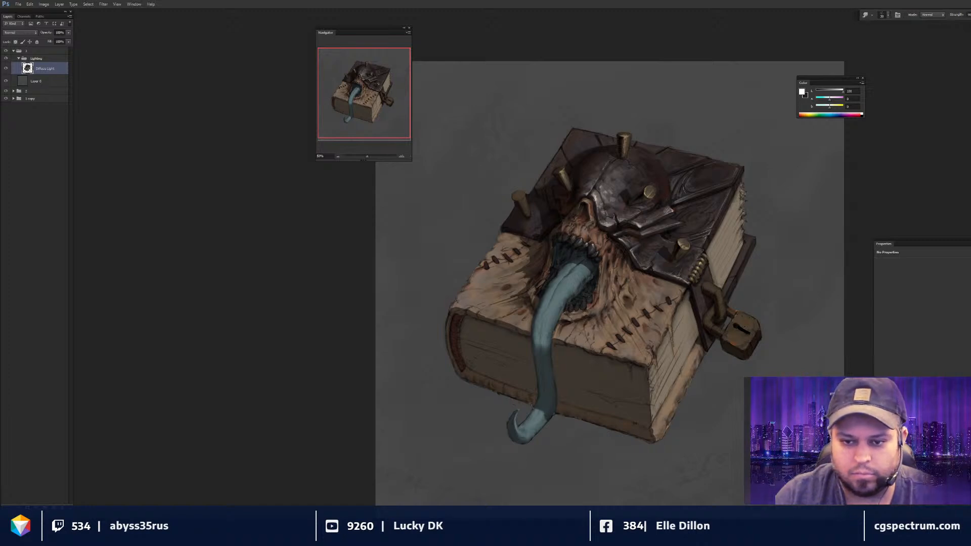
{"action": "key", "text": "b"}
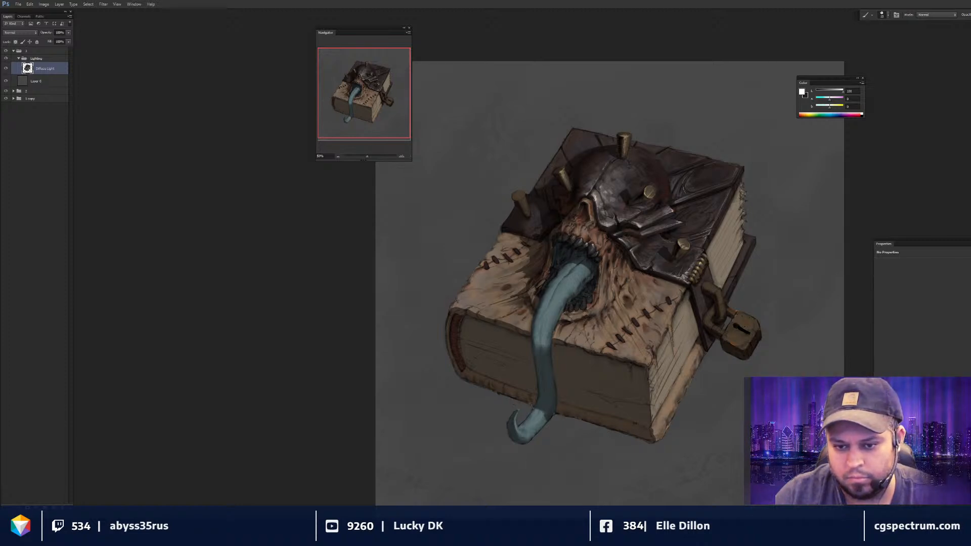
{"action": "key", "text": "r"}
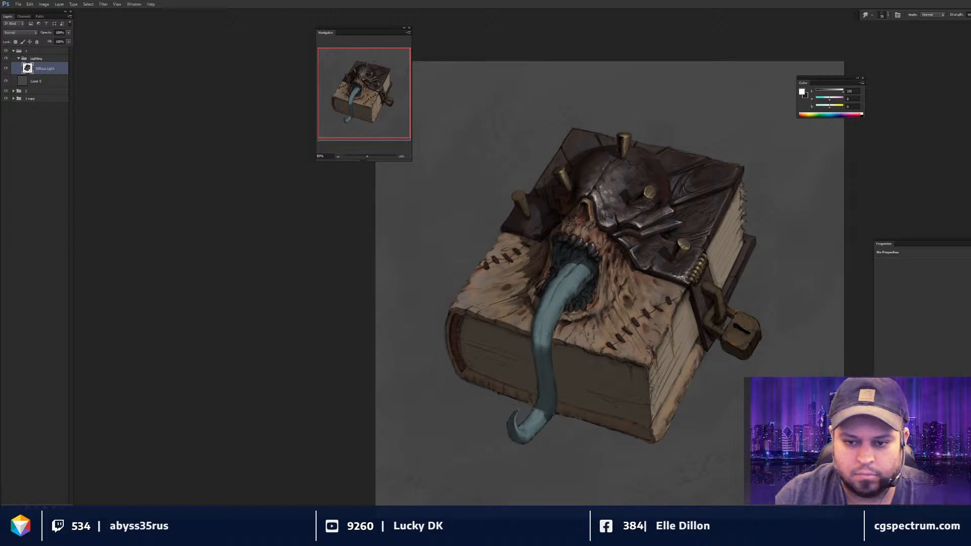
- Check the whole book at reduced size and refine the torn plates and surrounding leather with a dark brush tone
{"action": "key", "text": "ctrl+minus"}
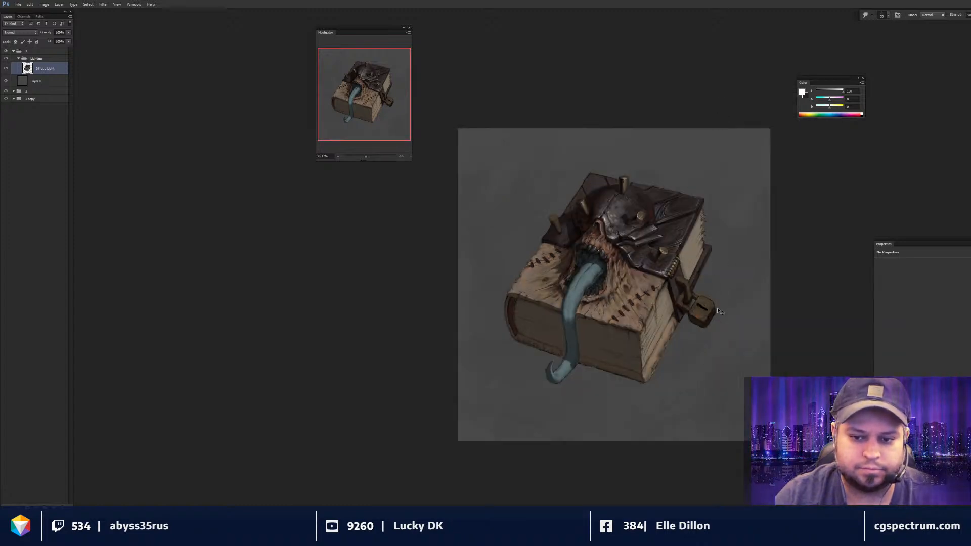
{"action": "key", "text": "ctrl+plus"}
{"action": "key", "text": "ctrl+plus"}
{"action": "key", "text": "b"}
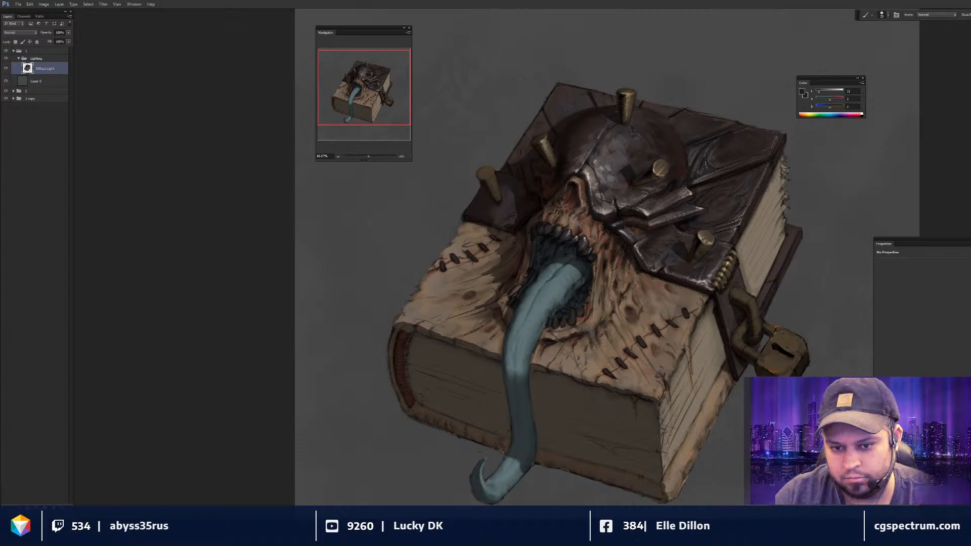
{"action": "key", "text": "ctrl+minus"}
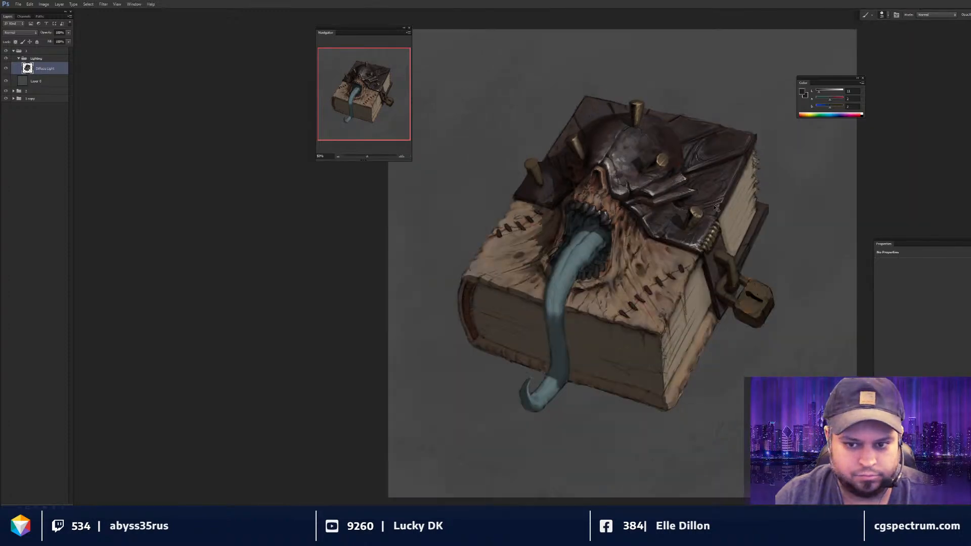
{"action": "key", "text": "ctrl+plus"}
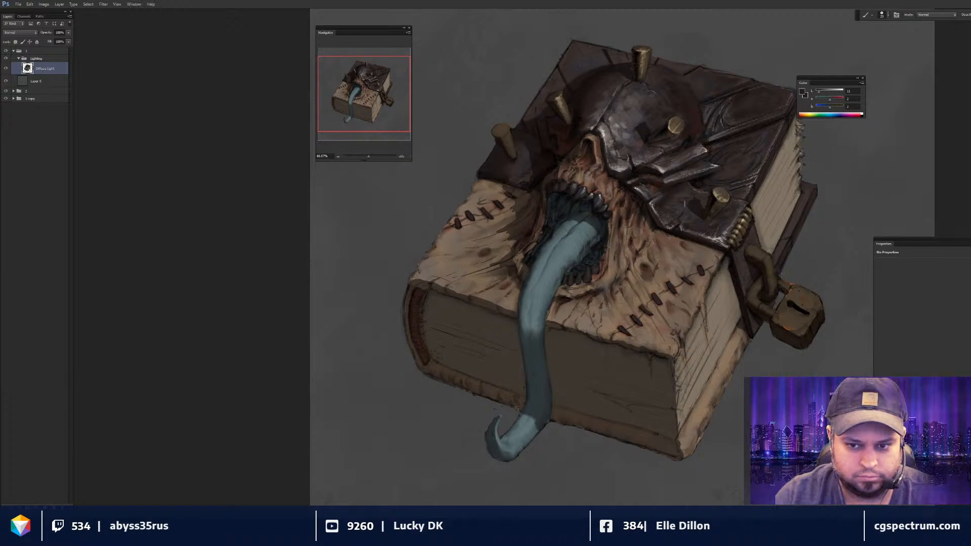
- Add fine white highlights to the leather folds beneath the torn plates and soften them with the Smudge tool
{"action": "key", "text": "x"}
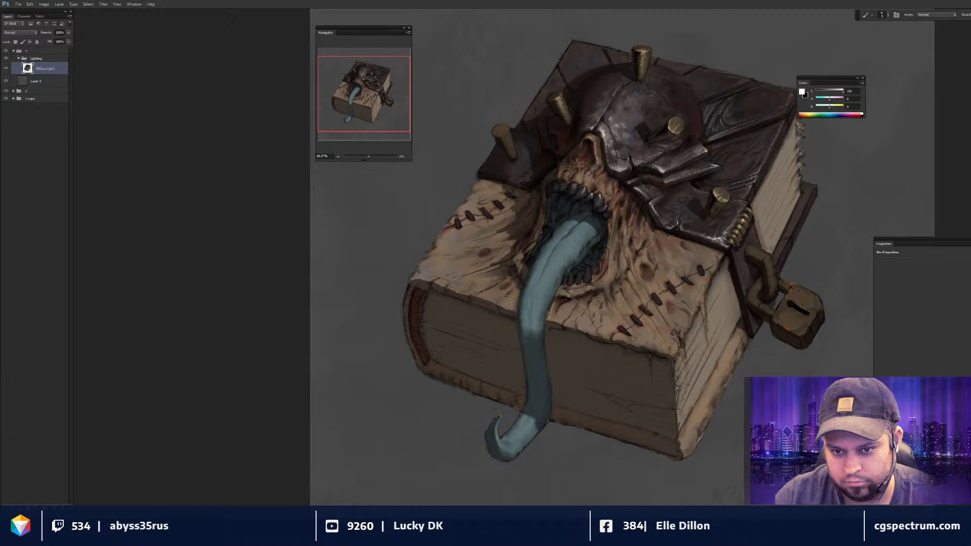
{"action": "left_click_drag", "start_coordinate": [702, 188], "coordinate": [681, 211]}
{"action": "key", "text": "r"}
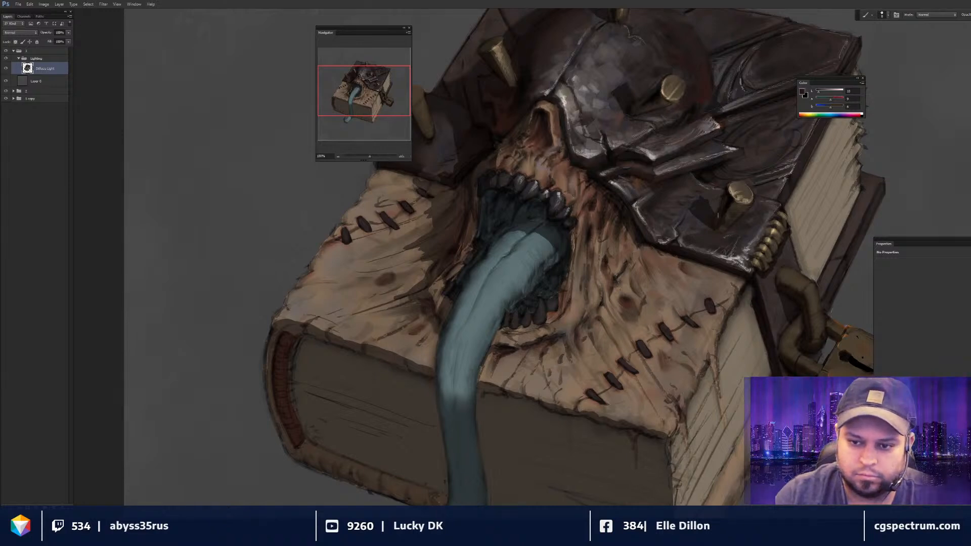
- Sample a grey from the metal face plate and smudge the highlight on the leather corner beneath the leftmost spike
{"action": "key", "text": "ctrl+minus"}
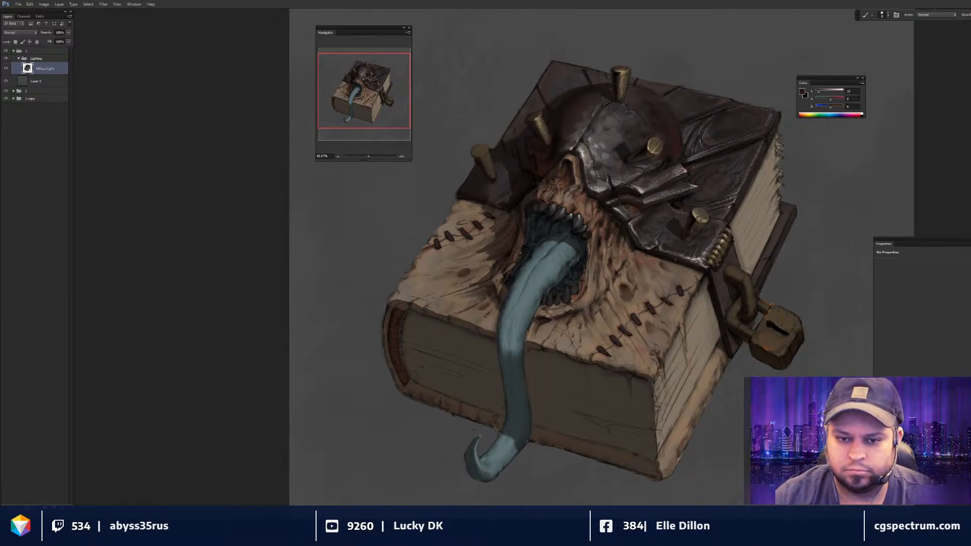
{"action": "left_click_drag", "start_coordinate": [626, 277], "coordinate": [643, 307]}
{"action": "left_click", "coordinate": [608, 186], "text": "alt"}
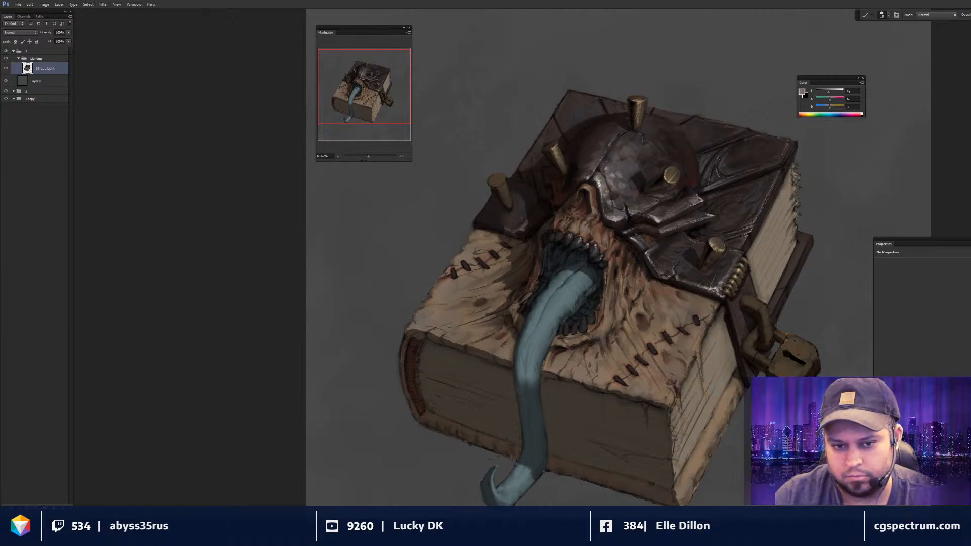
{"action": "key", "text": "r"}
{"action": "left_click_drag", "start_coordinate": [522, 224], "coordinate": [515, 218]}
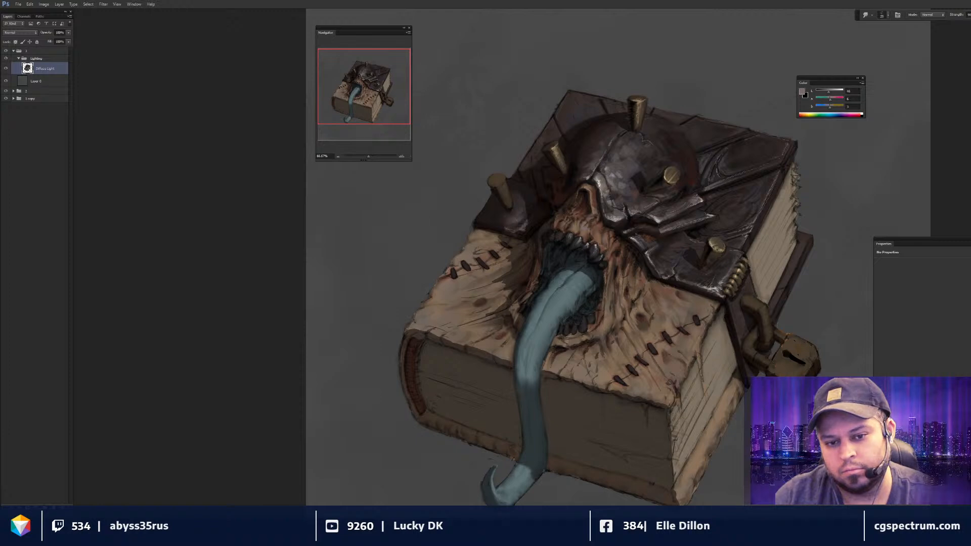
{"action": "key", "text": "ctrl+minus"}
{"action": "key", "text": "ctrl+minus"}
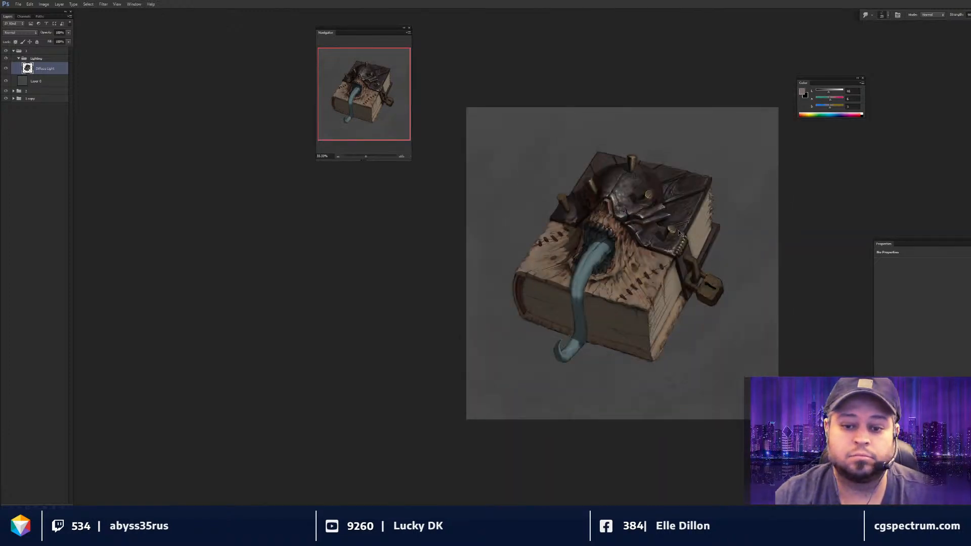
- Brush small white highlights onto the leather cover and metal plates of the Diffuse Light layer
{"action": "key", "text": "ctrl+plus"}
{"action": "key", "text": "b"}
{"action": "key", "text": "d"}
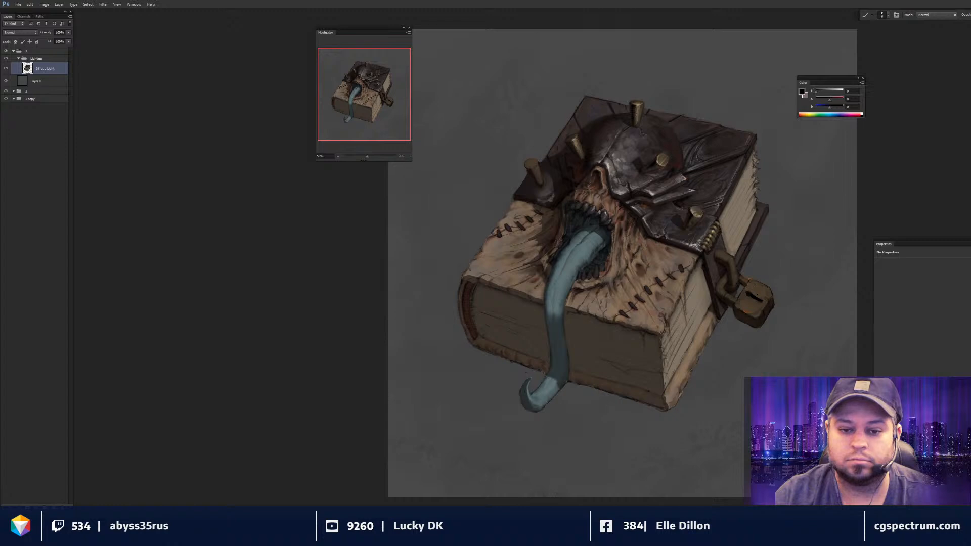
{"action": "key", "text": "x"}
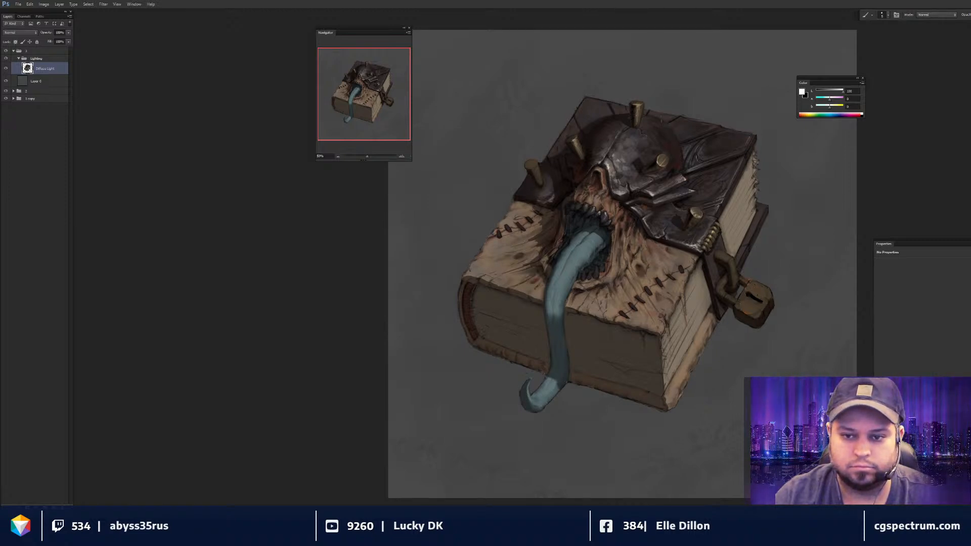
{"action": "key", "text": "ctrl+equal"}
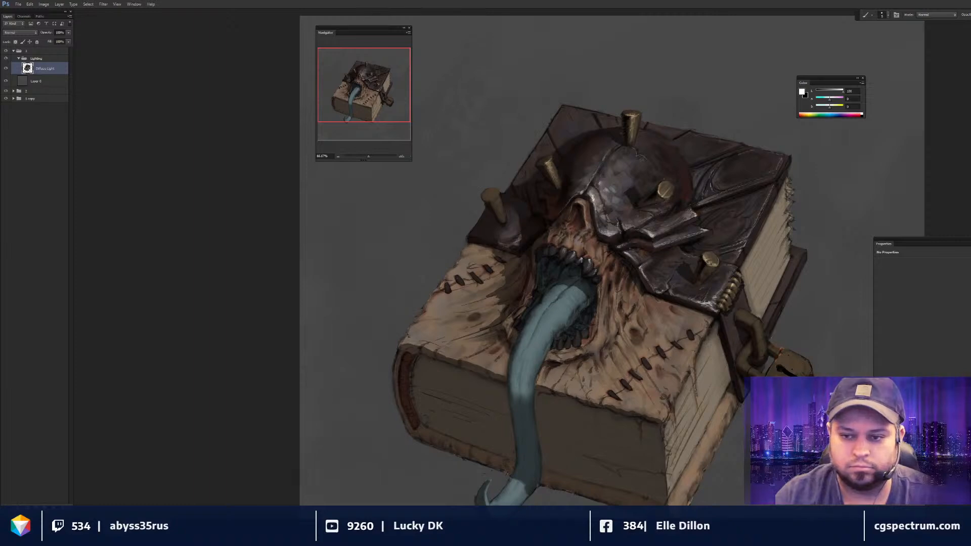
{"action": "key", "text": "x"}
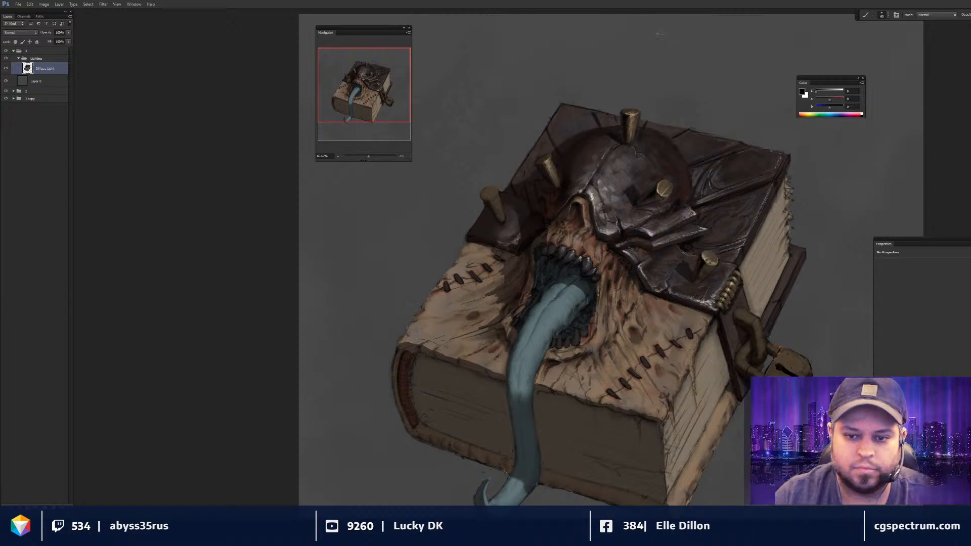
- Sample a dark brown from the dome's edge and refine the shading around the adjacent spike with a smaller brush
{"action": "key", "text": "ctrl+minus"}
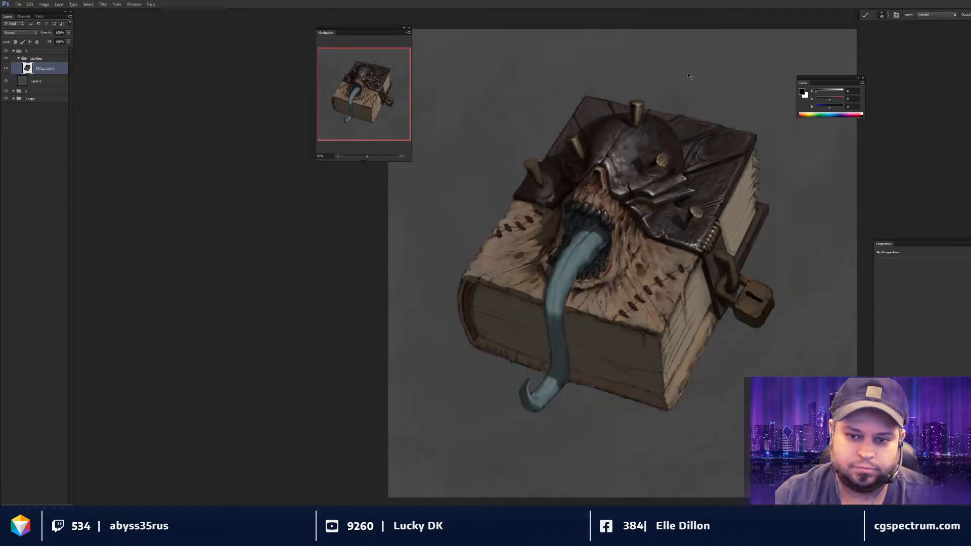
{"action": "key", "text": "ctrl+plus"}
{"action": "left_click", "coordinate": [606, 160], "text": "alt"}
{"action": "key", "text": "bracketleft"}
{"action": "key", "text": "bracketleft"}
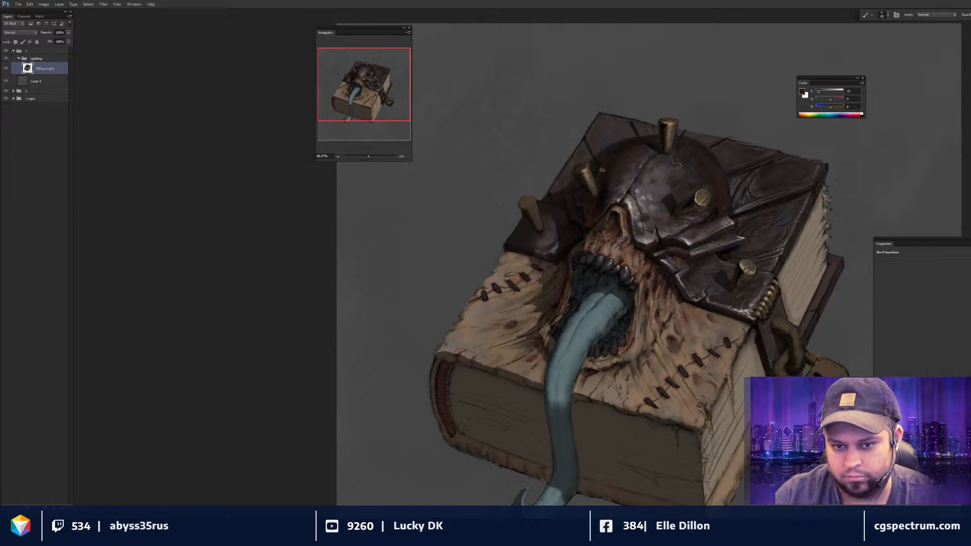
{"action": "key", "text": "ctrl+minus"}
{"action": "key", "text": "ctrl+plus"}
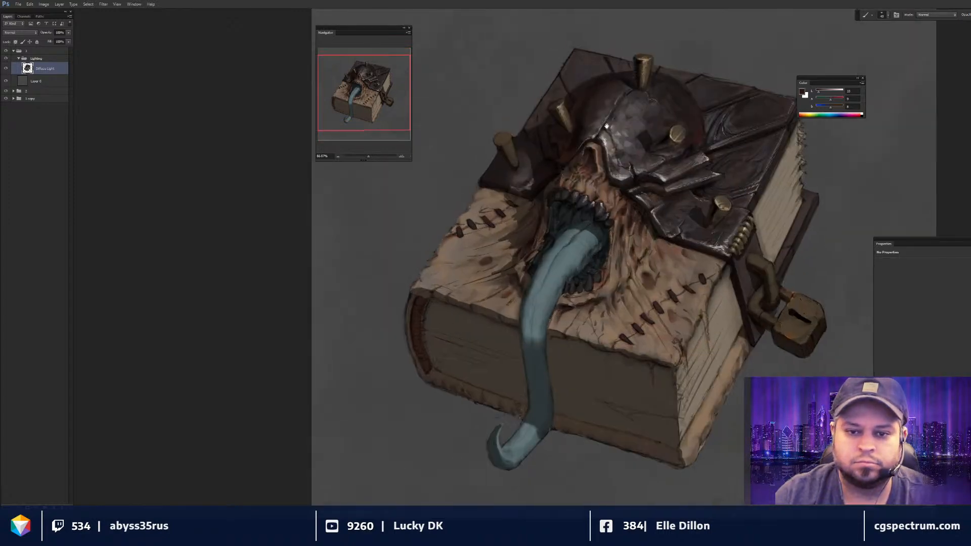
- Deepen the shadows around the dome's spikes with black, including the one cast beside the eye spike
{"action": "key", "text": "d"}
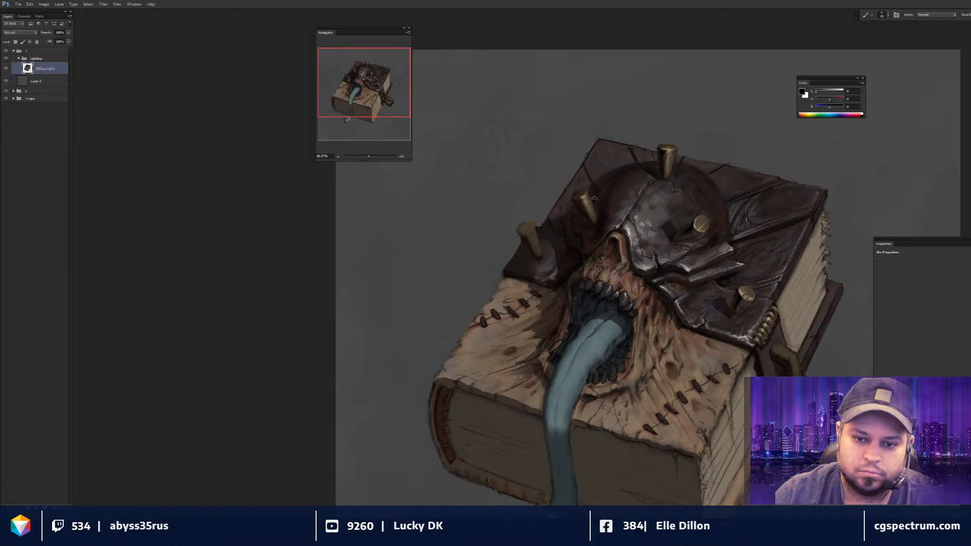
{"action": "key", "text": "ctrl+minus"}
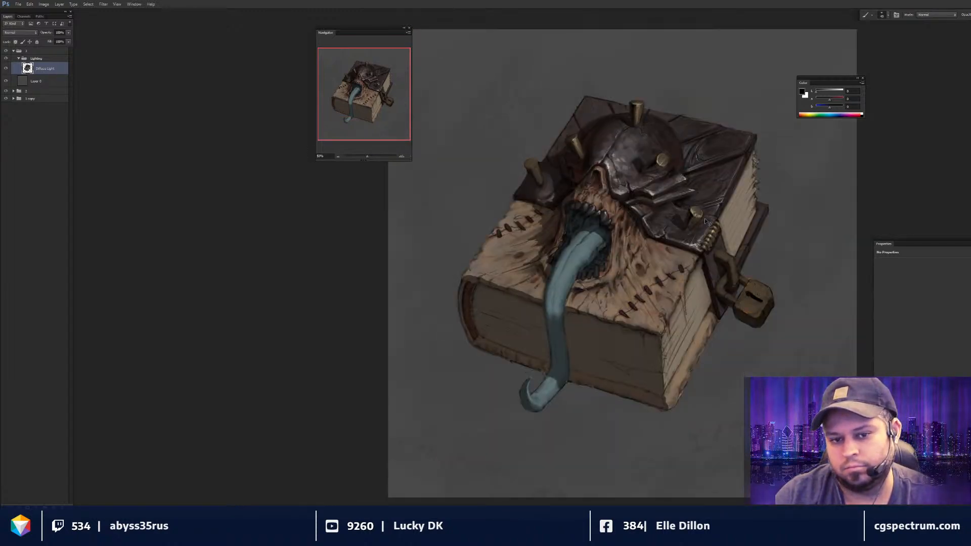
{"action": "key", "text": "ctrl+plus"}
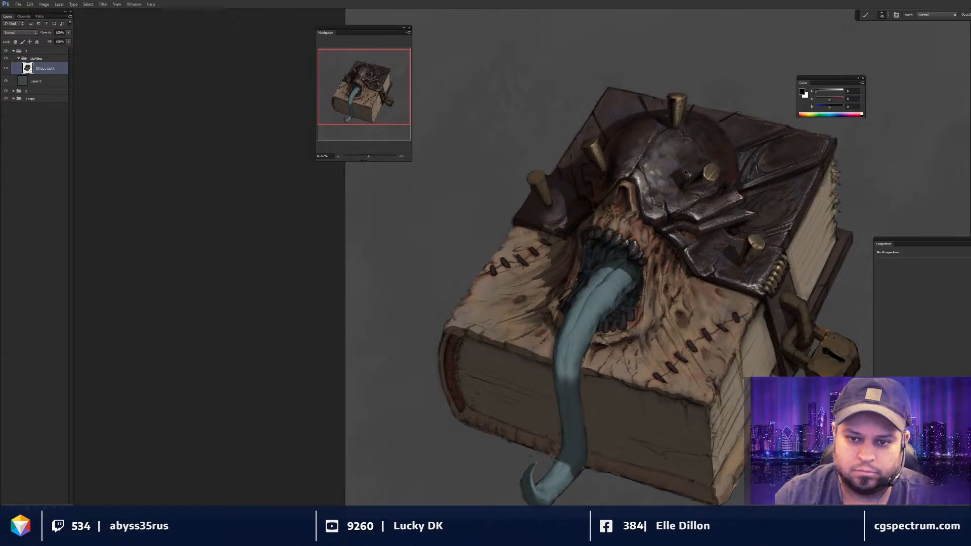
{"action": "left_click_drag", "start_coordinate": [685, 169], "coordinate": [678, 177]}
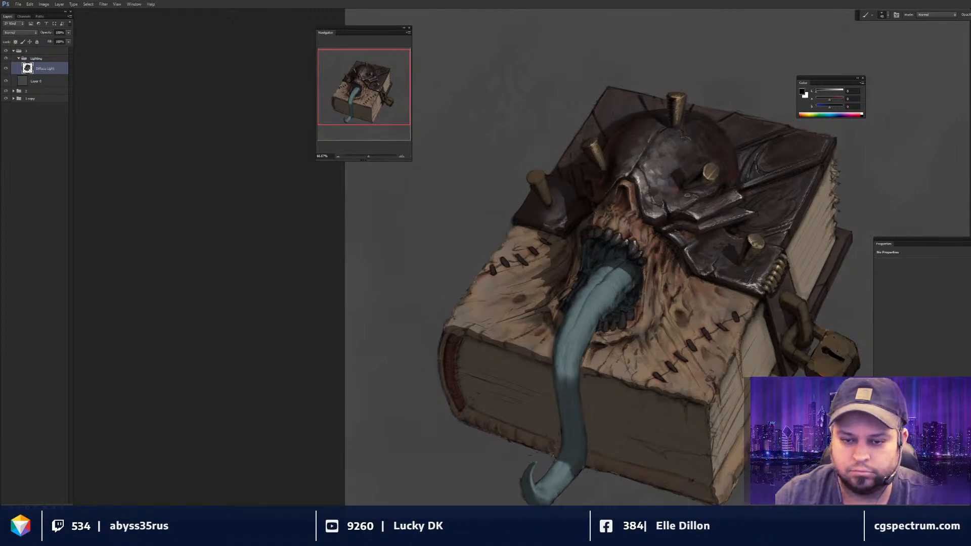
- Paint and smudge dark detail along the cover's far corner behind the dome, using dark tones sampled from the leather
{"action": "left_click", "coordinate": [783, 151], "text": "alt"}
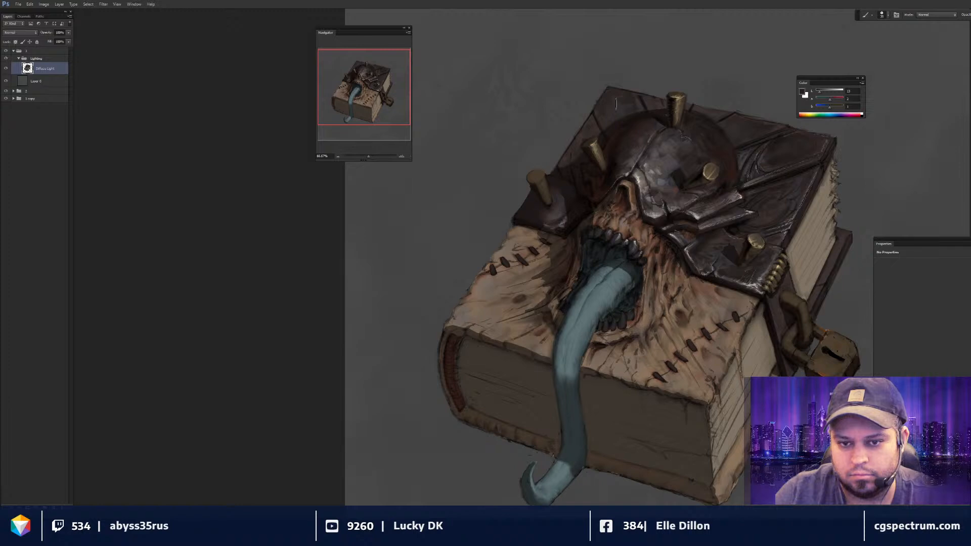
{"action": "left_click", "coordinate": [612, 96], "text": "alt"}
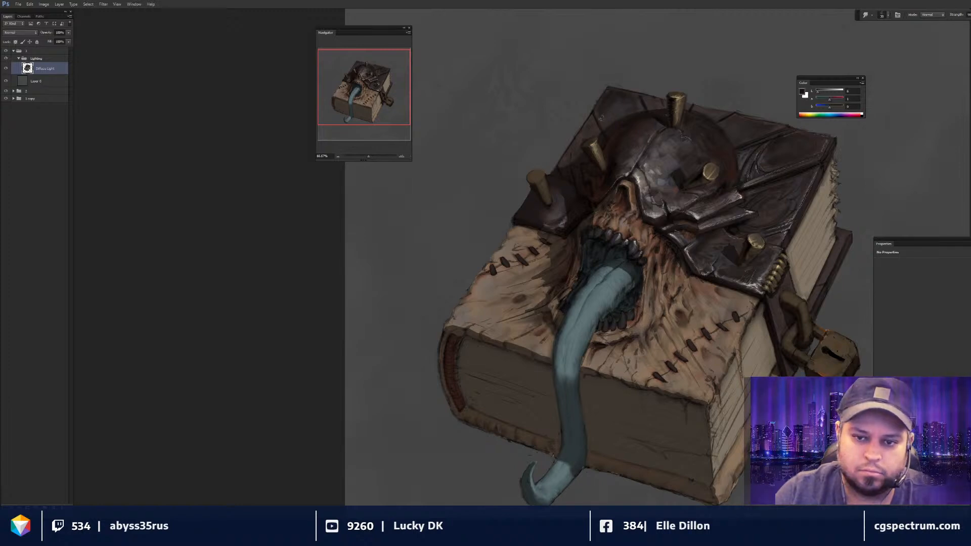
{"action": "key", "text": "r"}
{"action": "key", "text": "b"}
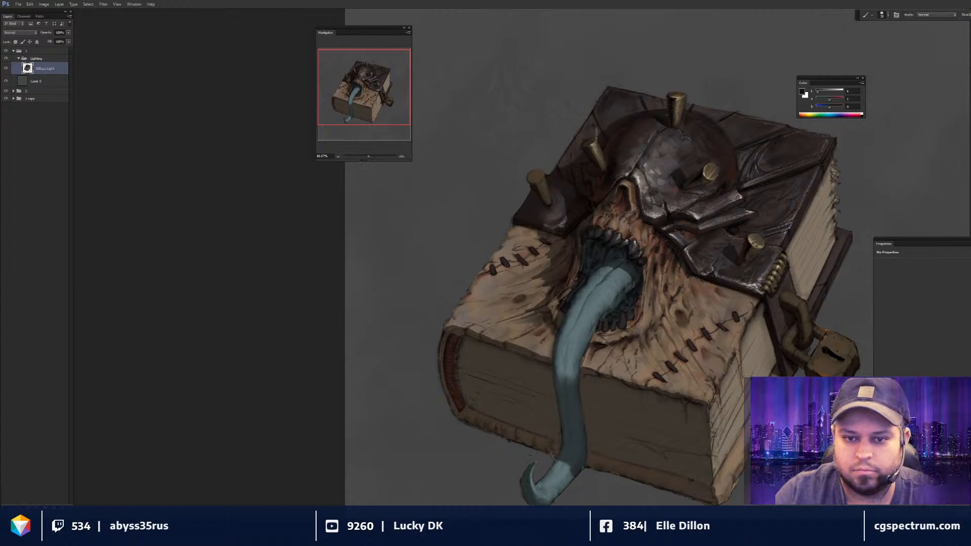
{"action": "left_click_drag", "start_coordinate": [595, 126], "coordinate": [590, 136]}
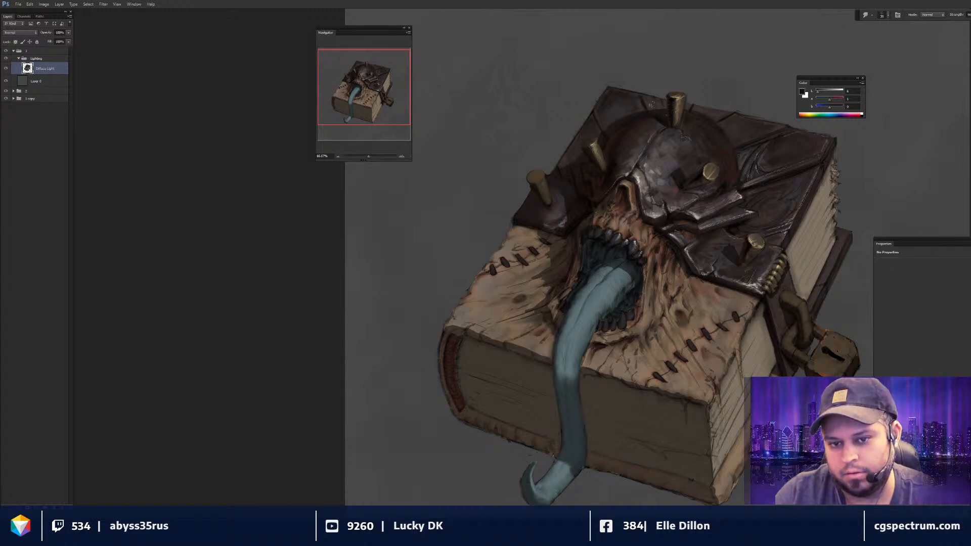
{"action": "key", "text": "r"}
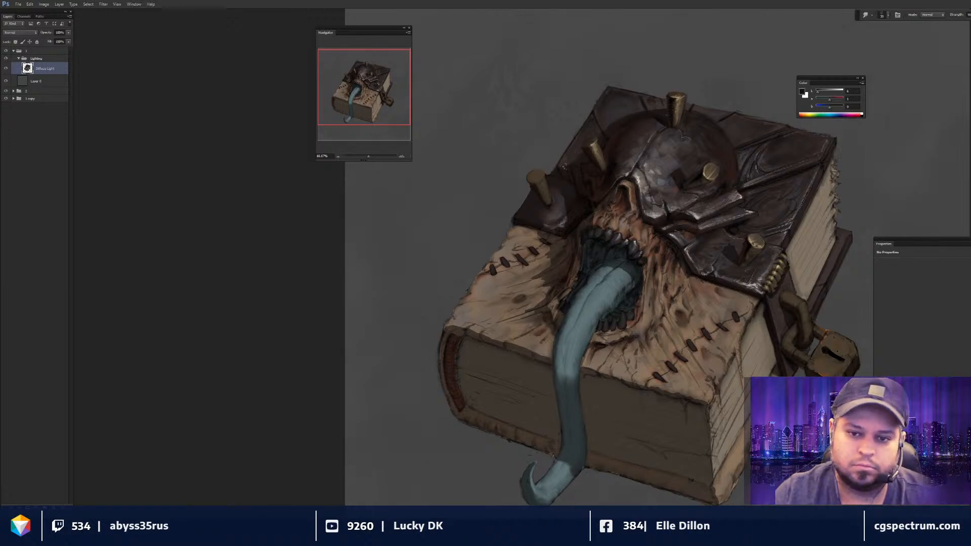
{"action": "key", "text": "b"}
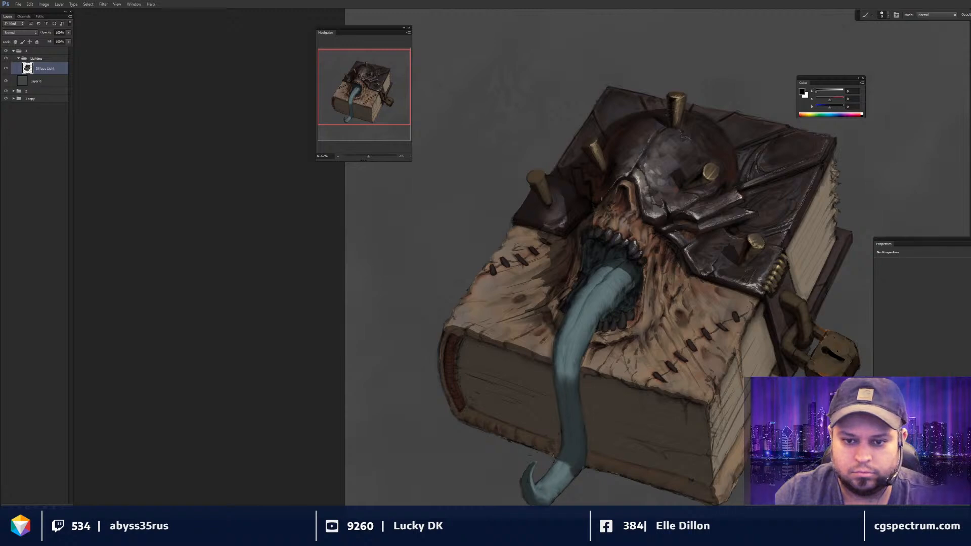
- Add fine white highlights to the upper surface of the dome with a smaller brush
{"action": "key", "text": "ctrl+minus"}
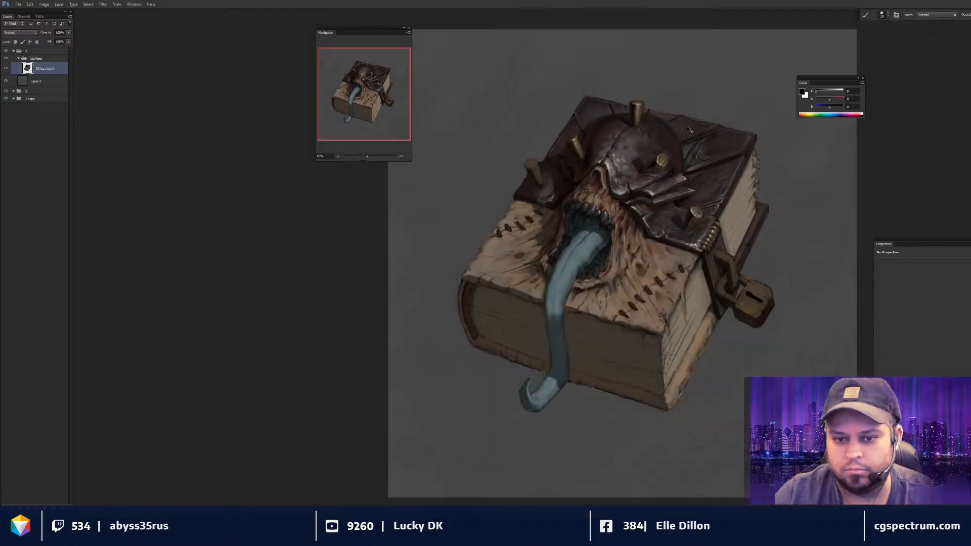
{"action": "key", "text": "ctrl+minus"}
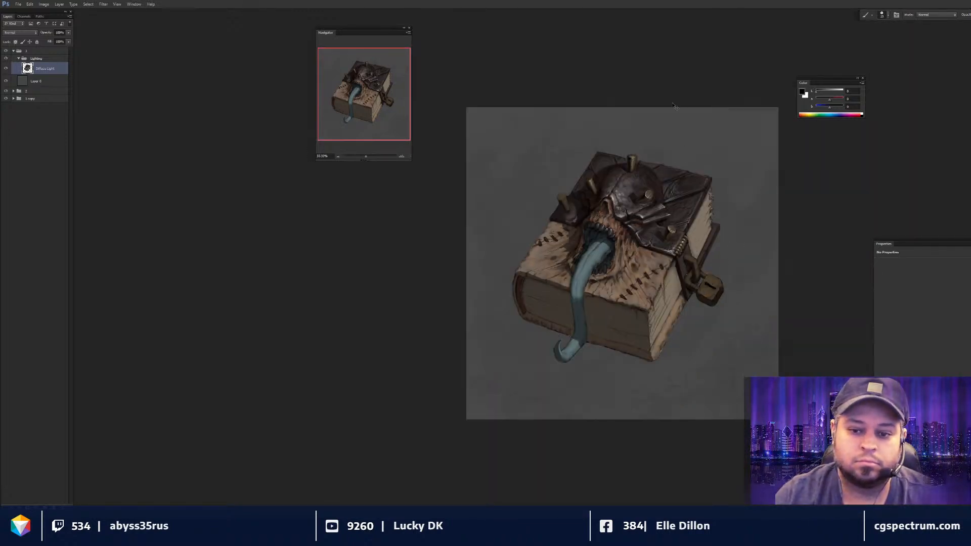
{"action": "key", "text": "ctrl+plus"}
{"action": "key", "text": "ctrl+plus"}
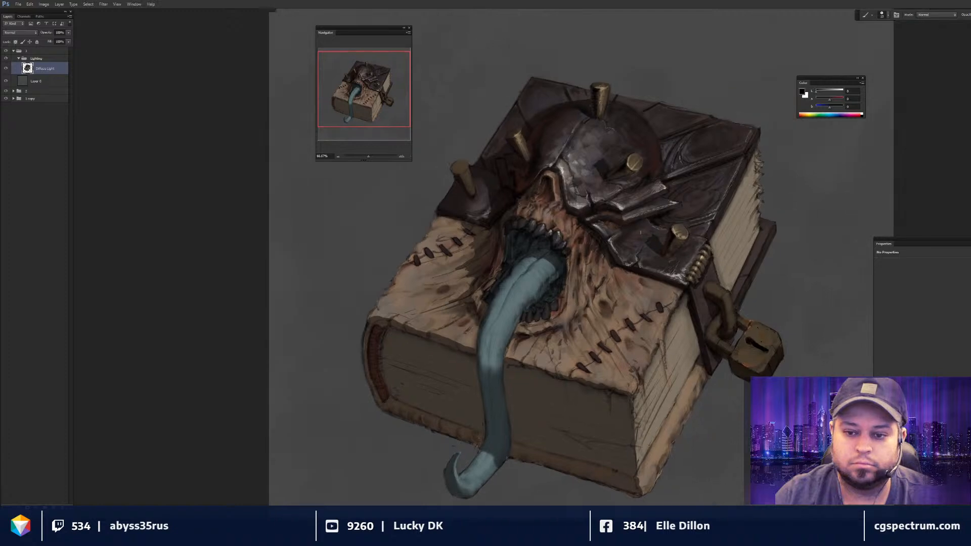
{"action": "left_click_drag", "start_coordinate": [641, 233], "coordinate": [634, 237]}
{"action": "key", "text": "x"}
{"action": "key", "text": "bracketleft"}
{"action": "key", "text": "bracketleft"}
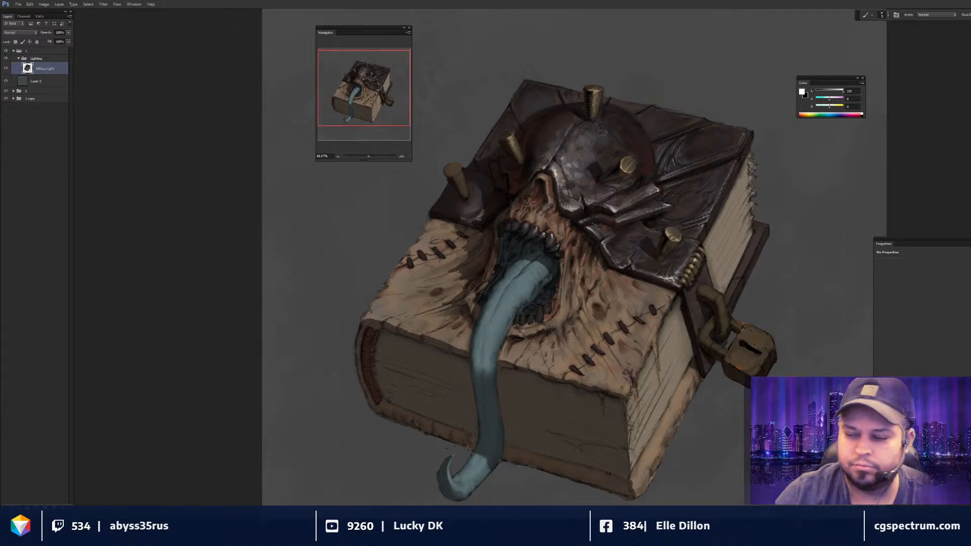
{"action": "key", "text": "ctrl+minus"}
{"action": "left_click_drag", "start_coordinate": [745, 202], "coordinate": [676, 213]}
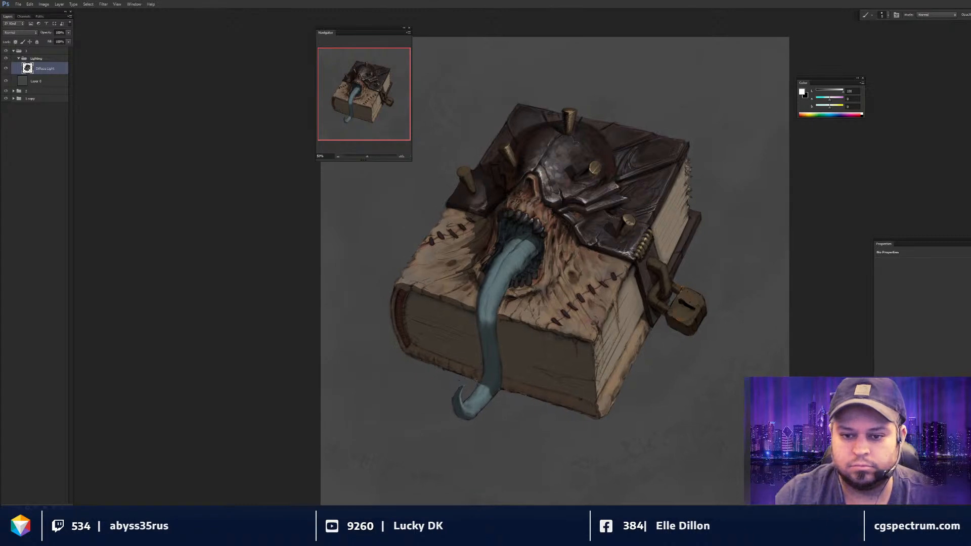
- Brush a dark blue reflected tint over the dome and the leather cover panels beside it
{"action": "key", "text": "ctrl+plus"}
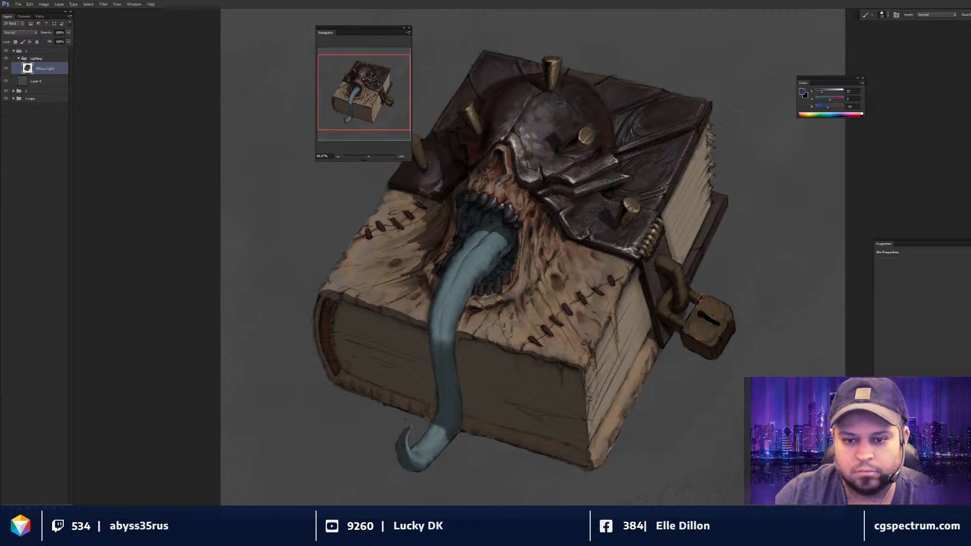
{"action": "left_click_drag", "start_coordinate": [669, 155], "coordinate": [675, 180]}
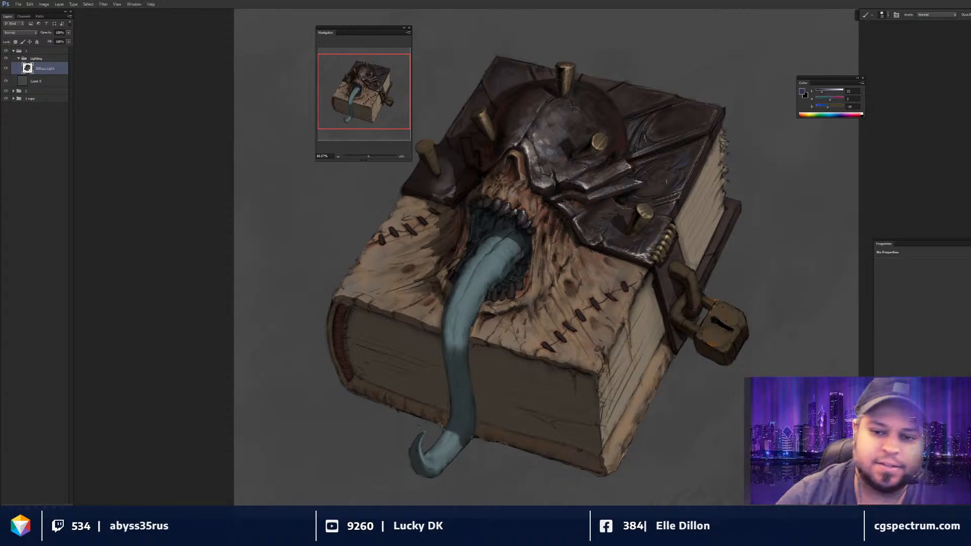
{"action": "left_click_drag", "start_coordinate": [628, 185], "coordinate": [632, 193]}
{"action": "left_click_drag", "start_coordinate": [683, 173], "coordinate": [685, 180]}
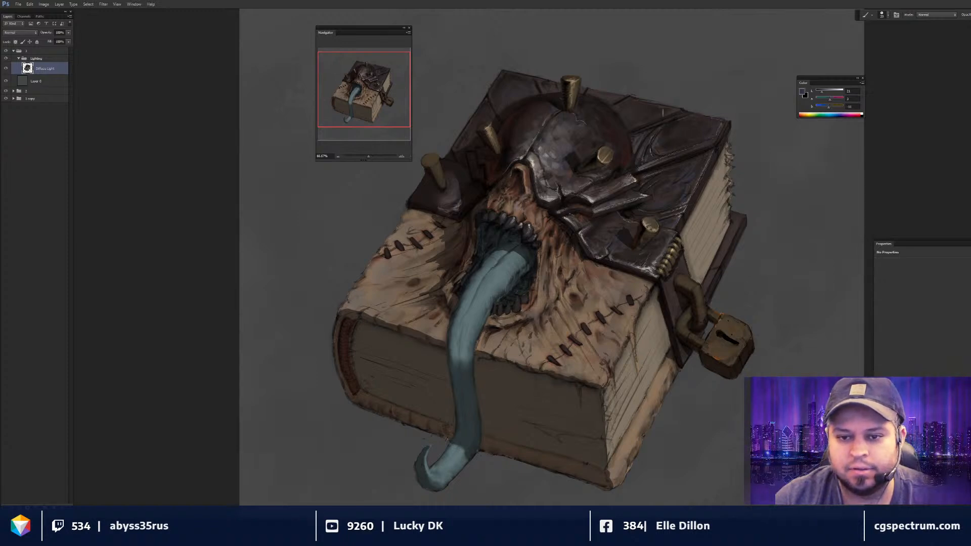
- Darken the dome's edge beside the eye spike with black and blend the shading with the Smudge tool
{"action": "key", "text": "d"}
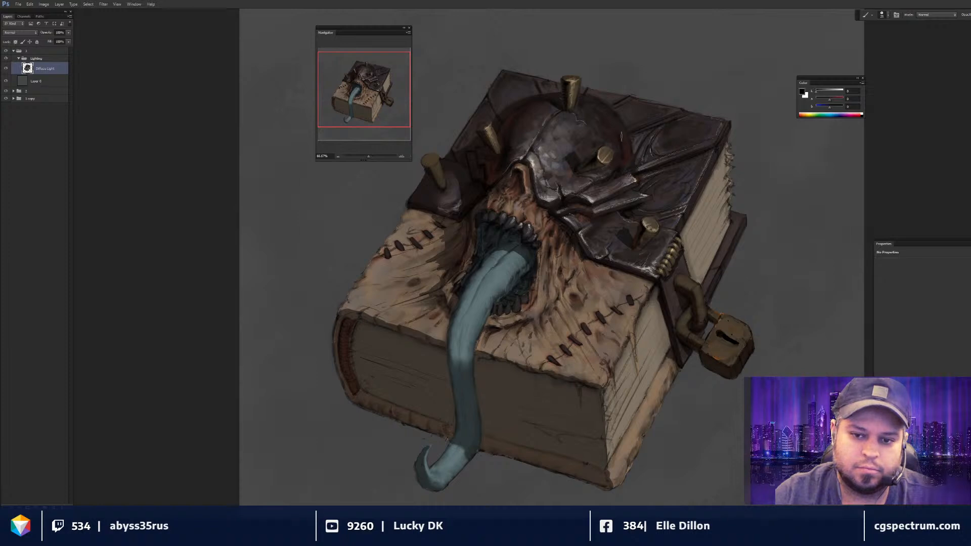
{"action": "key", "text": "r"}
{"action": "key", "text": "b"}
{"action": "key", "text": "ctrl+minus"}
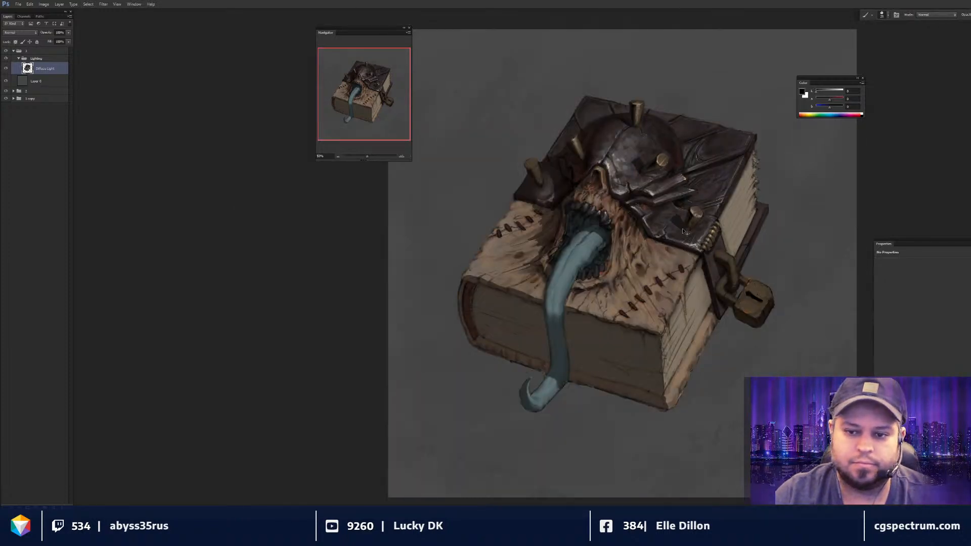
{"action": "key", "text": "r"}
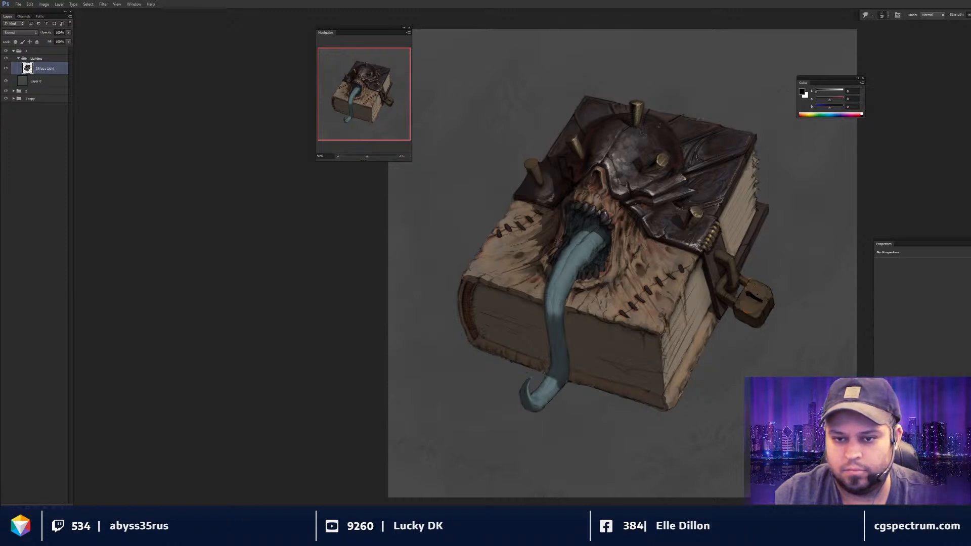
- Sample a dark grey from the leather beside the dome and touch up the cover's shading with the brush
{"action": "key", "text": "b"}
{"action": "left_click", "coordinate": [684, 132], "text": "alt"}
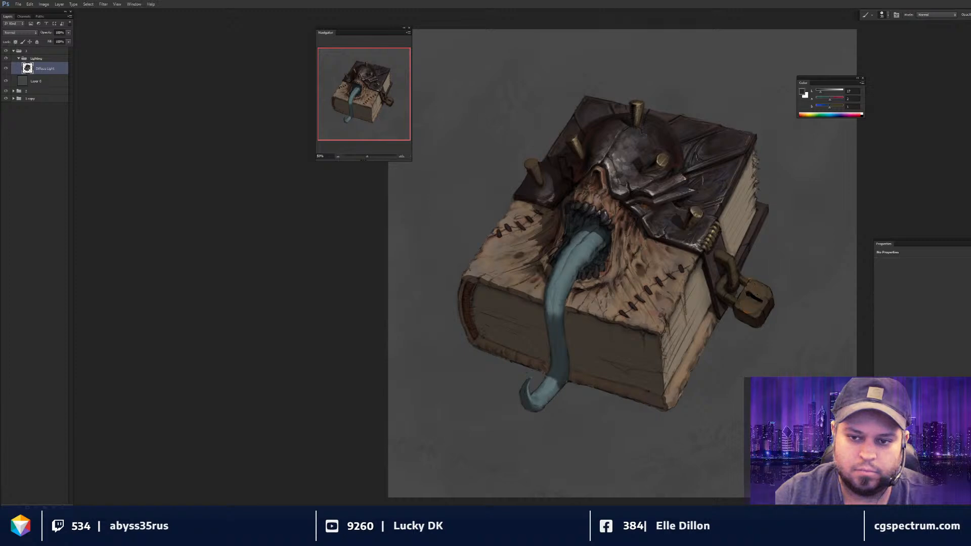
{"action": "key", "text": "ctrl+minus"}
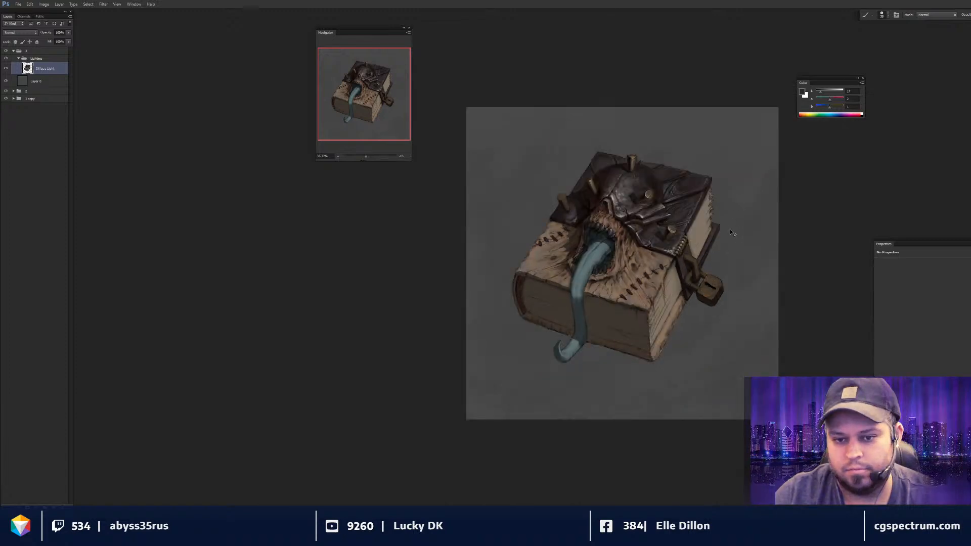
{"action": "key", "text": "ctrl+plus"}
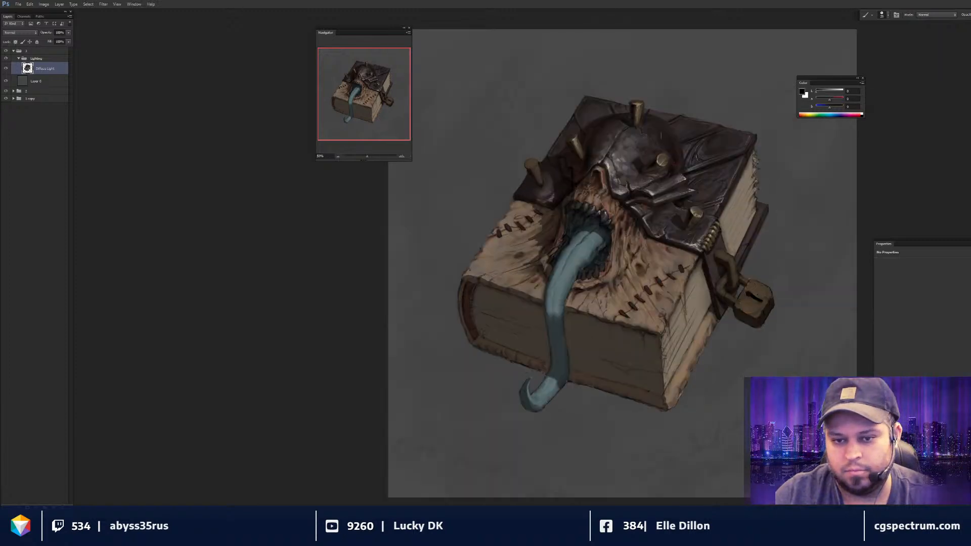
- Sample a dark brown from the dome, shift the colour toward blue and touch up the leather shading
{"action": "key", "text": "ctrl+minus"}
{"action": "key", "text": "ctrl+minus"}
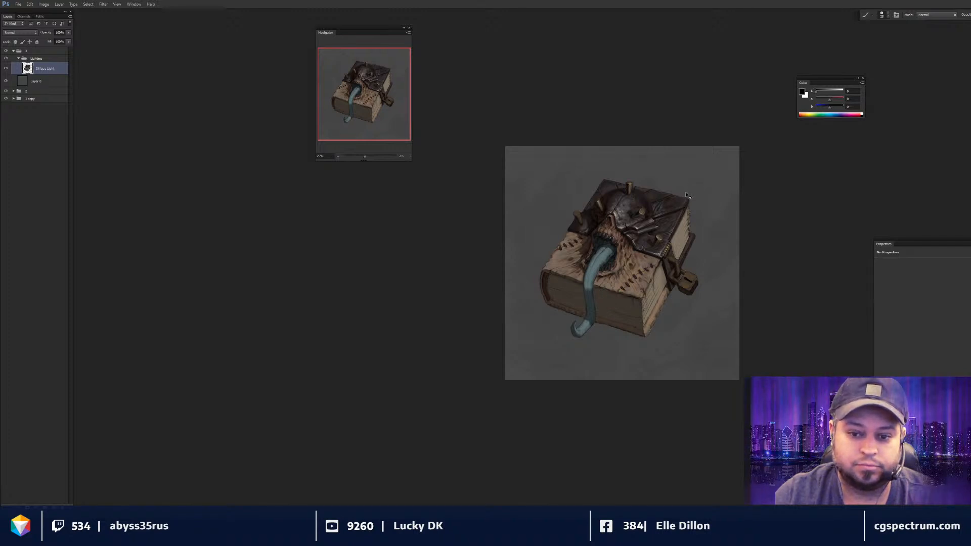
{"action": "key", "text": "ctrl+plus"}
{"action": "key", "text": "ctrl+plus"}
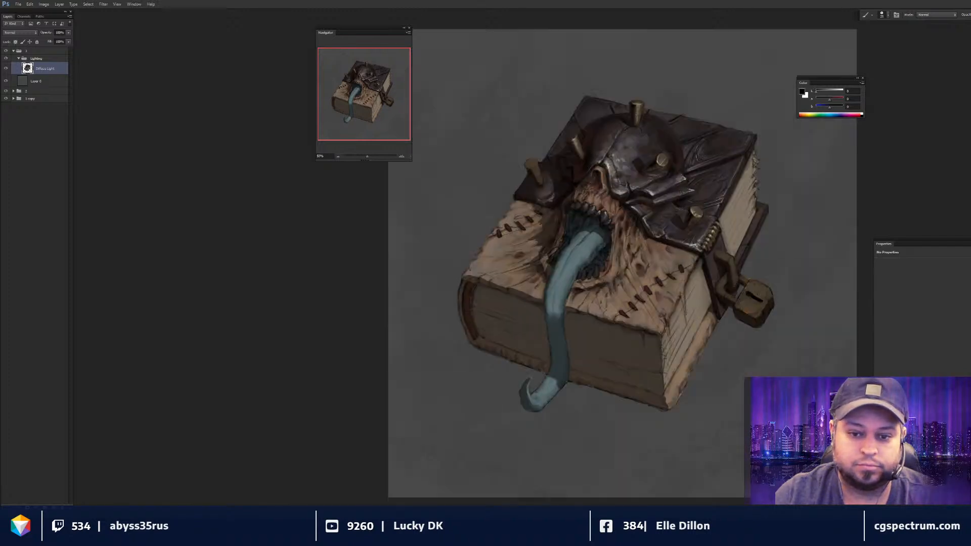
{"action": "left_click", "coordinate": [586, 160], "text": "alt"}
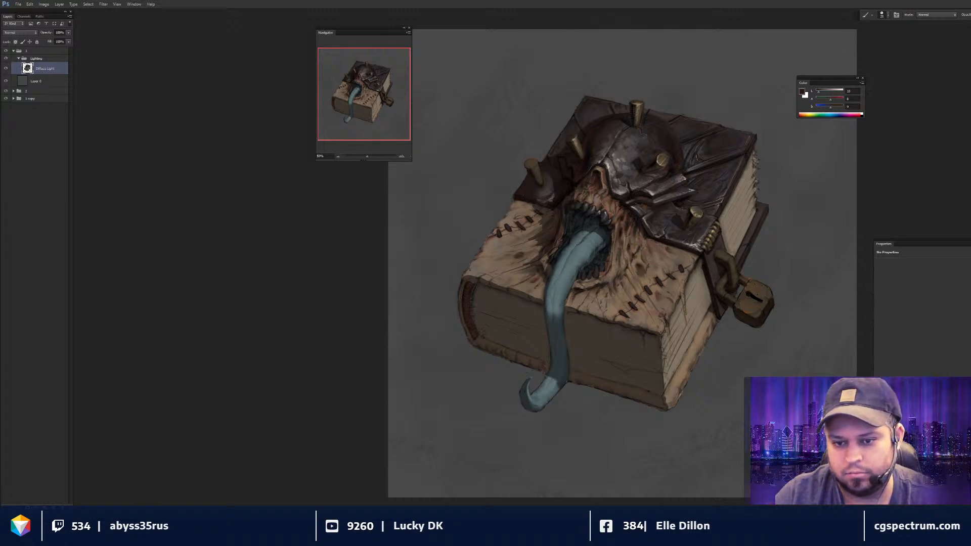
{"action": "key", "text": "ctrl+plus"}
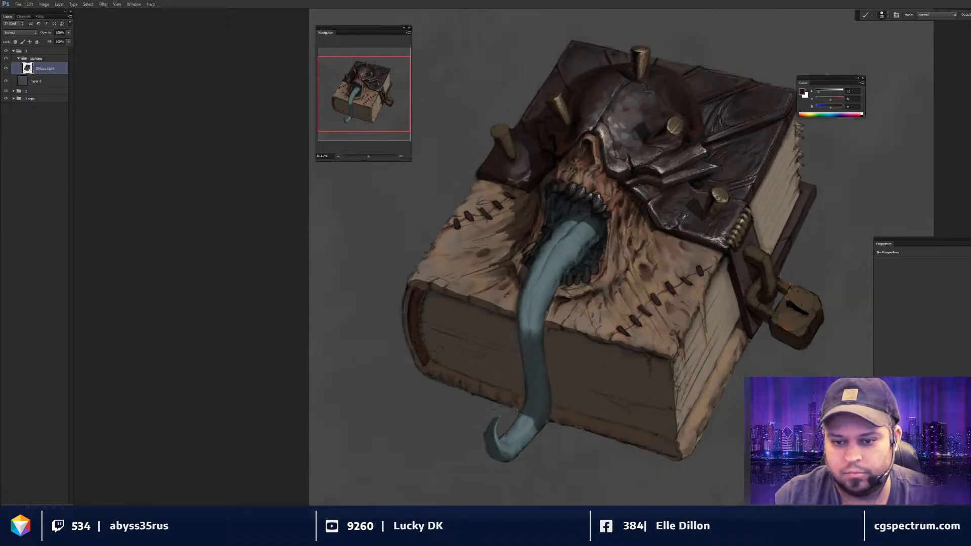
{"action": "left_click_drag", "start_coordinate": [830, 107], "coordinate": [828, 107]}
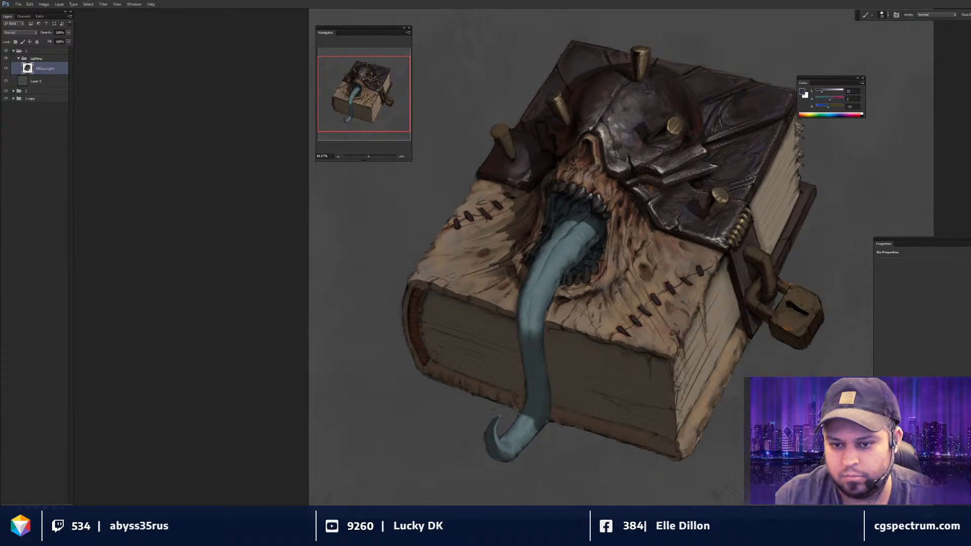
{"action": "scroll", "coordinate": [624, 257], "scroll_direction": "up", "scroll_amount": 1}
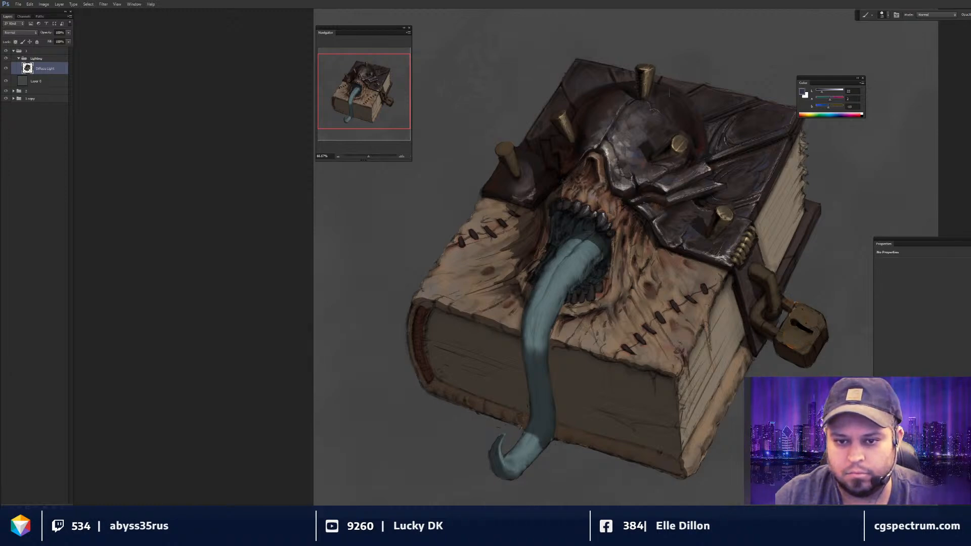
- Examine the whole spellbook illustration at reduced size to judge the balance of lighting and shadows
{"action": "key", "text": "ctrl+minus"}
{"action": "key", "text": "ctrl+minus"}
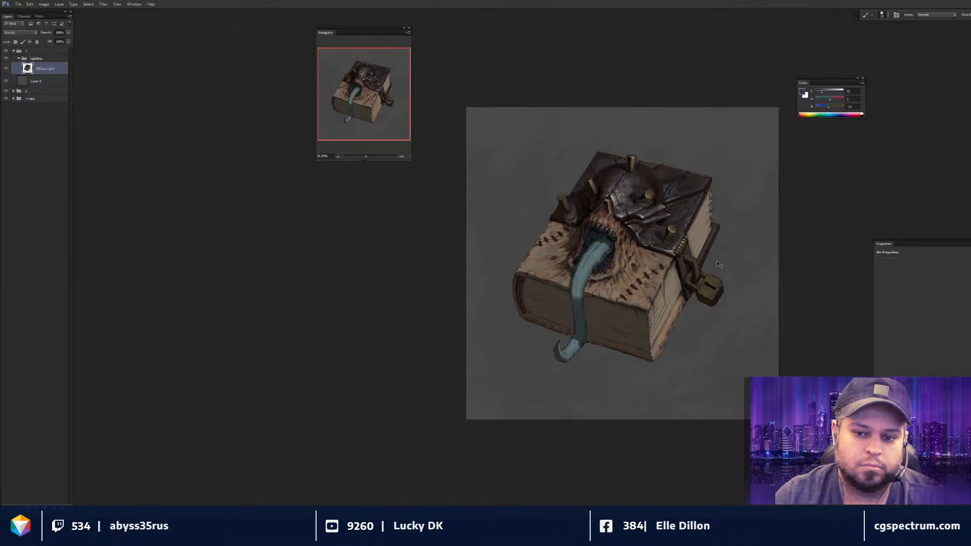
{"action": "key", "text": "ctrl+plus"}
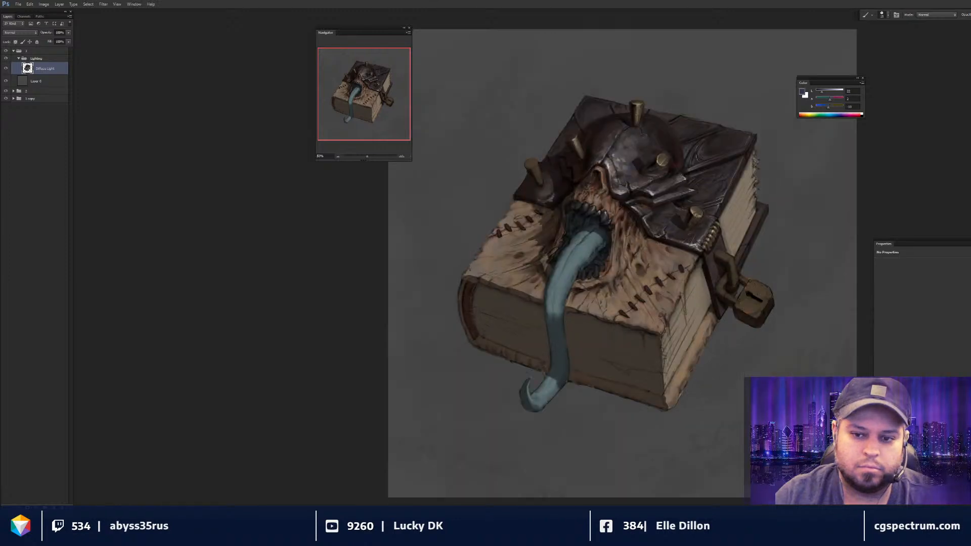
{"action": "key", "text": "ctrl+minus"}
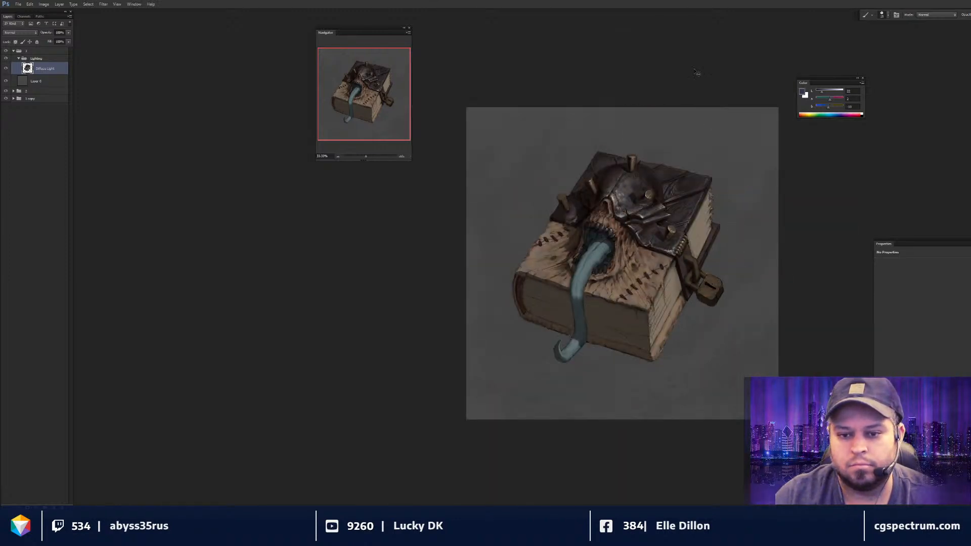
{"action": "key", "text": "ctrl+plus"}
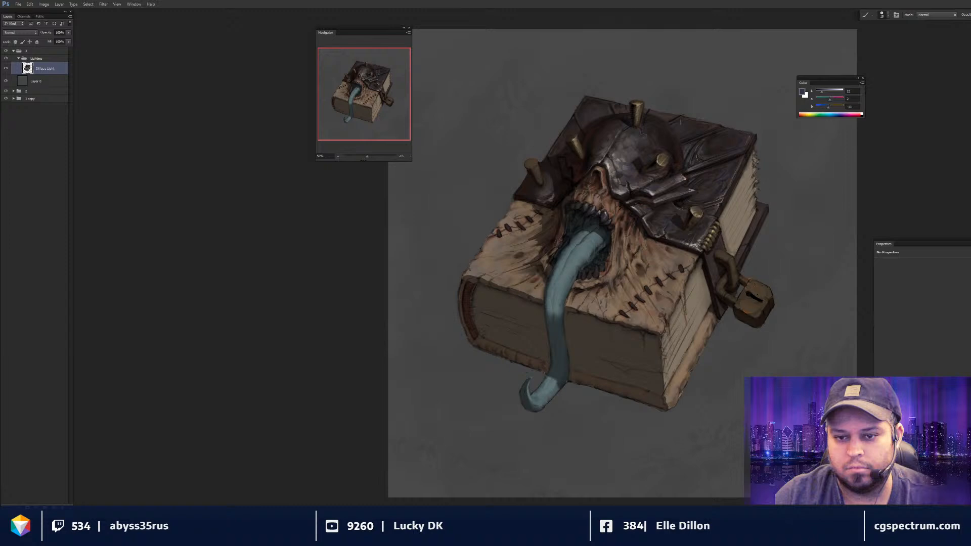
{"action": "left_click_drag", "start_coordinate": [699, 265], "coordinate": [698, 263]}
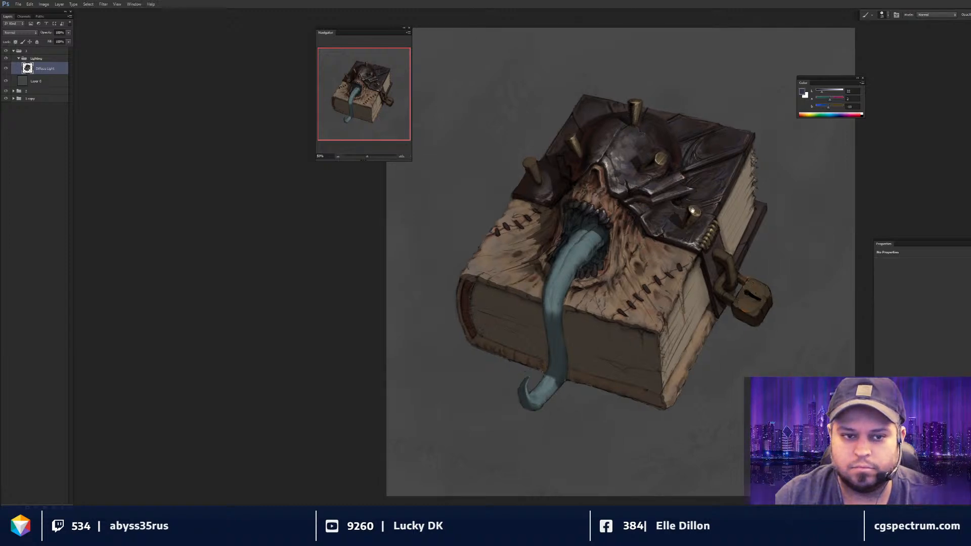
{"action": "left_click_drag", "start_coordinate": [693, 210], "coordinate": [682, 210]}
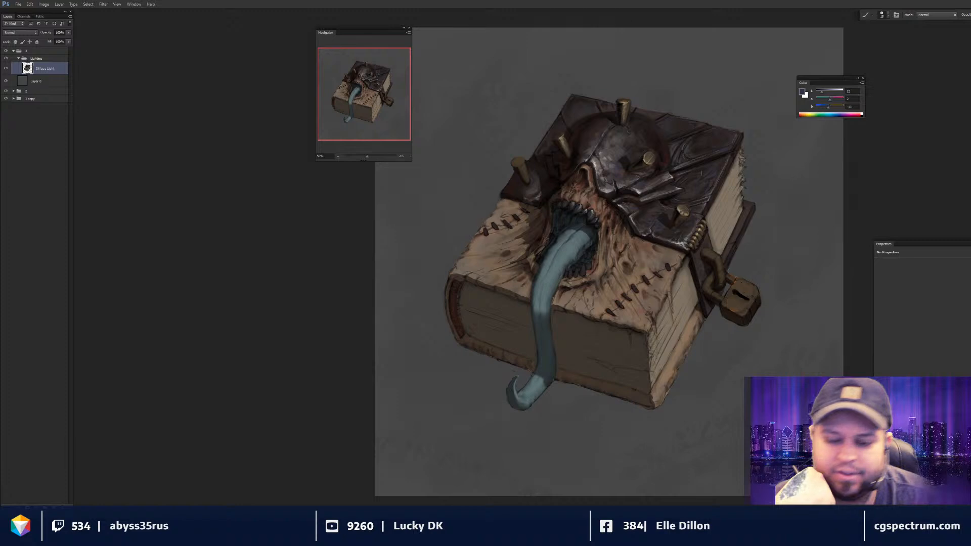
- Refine the shading around the cracked leather plates with black and a sampled grey, using the Smudge tool for blending
{"action": "key", "text": "ctrl+plus"}
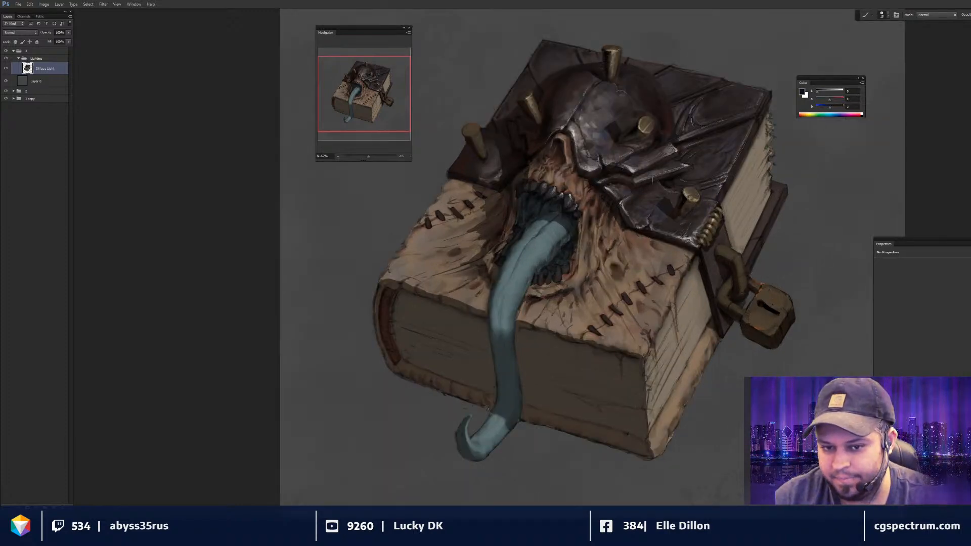
{"action": "key", "text": "d"}
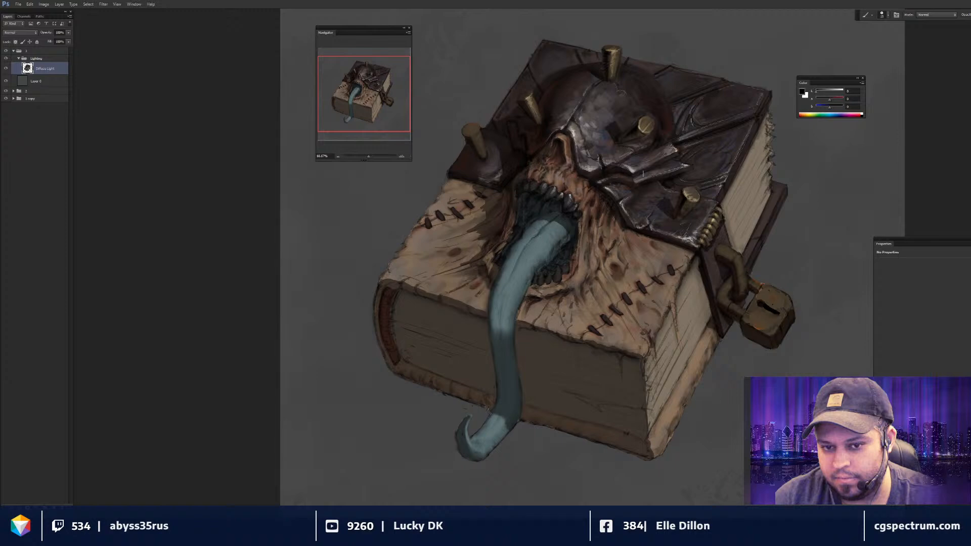
{"action": "left_click_drag", "start_coordinate": [644, 173], "coordinate": [640, 178]}
{"action": "left_click", "coordinate": [643, 174], "text": "alt"}
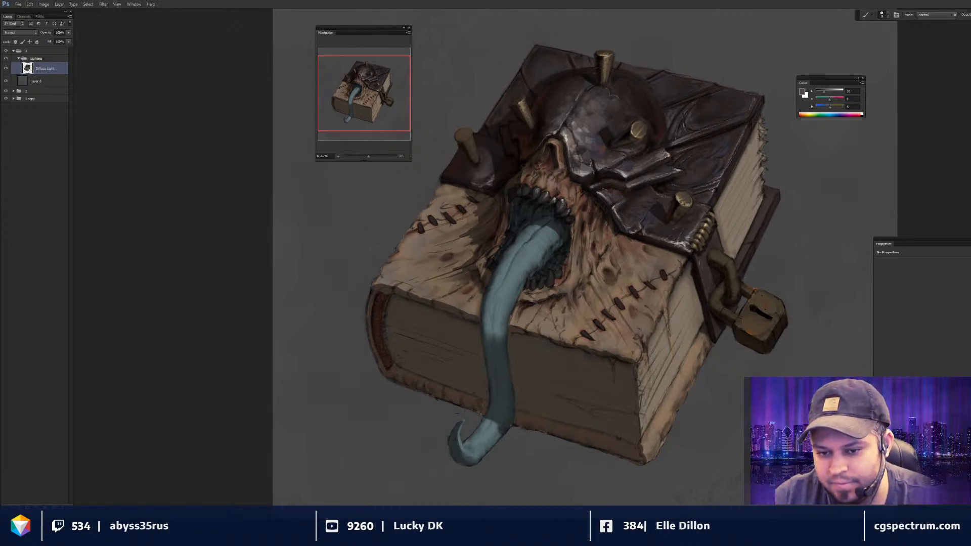
{"action": "key", "text": "r"}
- Add white highlights to the beaded metal trim at the cover's corner, alternating the brush with the Smudge tool
{"action": "key", "text": "x"}
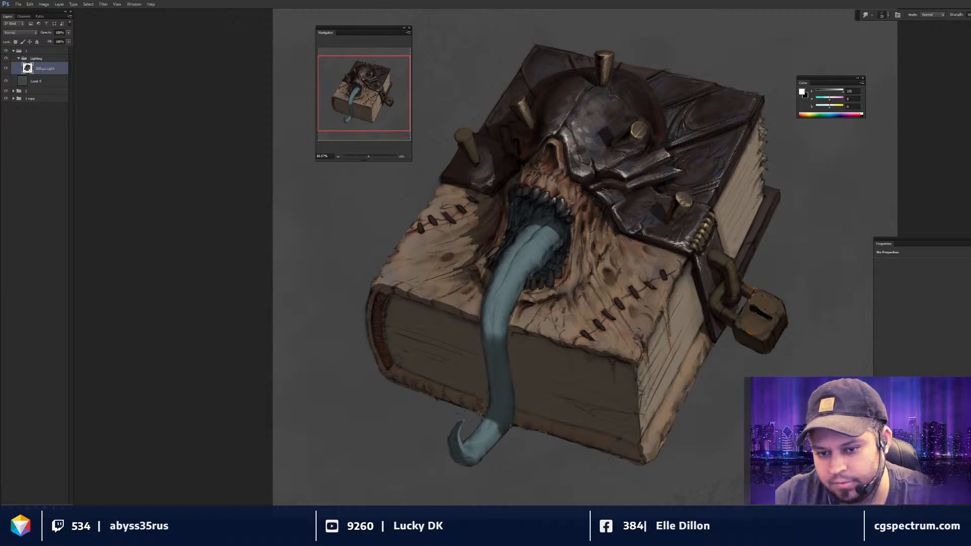
{"action": "key", "text": "b"}
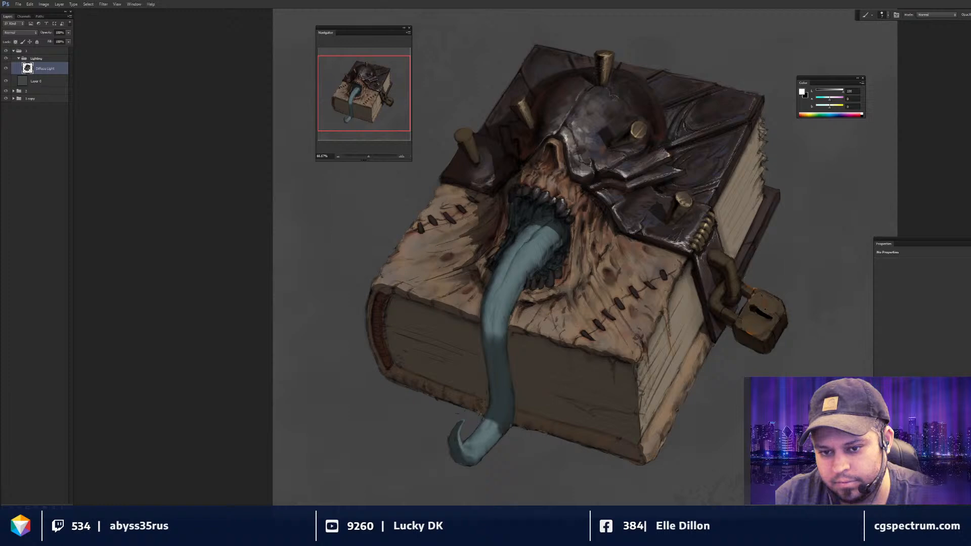
{"action": "key", "text": "r"}
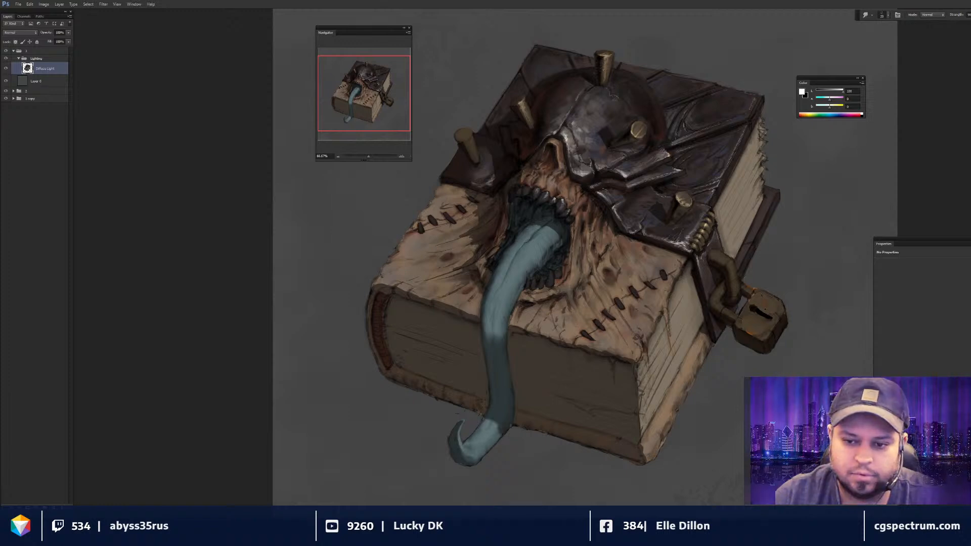
{"action": "key", "text": "b"}
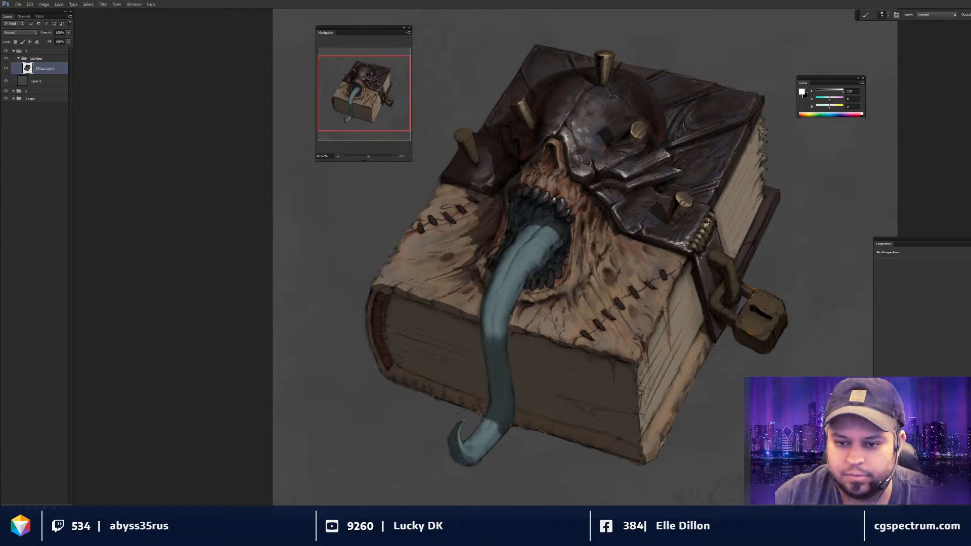
- Brush a light tan sampled from the beaded trim onto the padlock's shackle and sample a near-black from the padlock
{"action": "left_click", "coordinate": [708, 222], "text": "alt"}
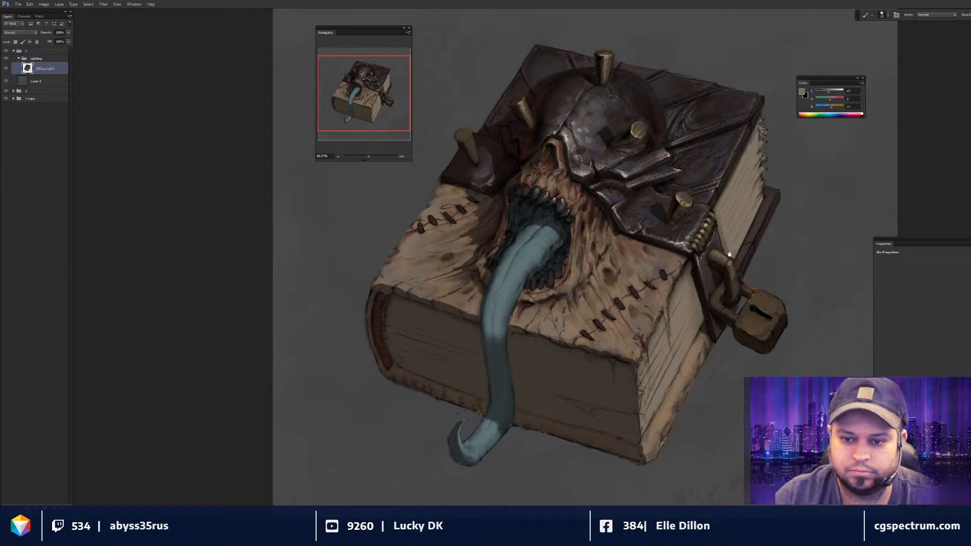
{"action": "left_click_drag", "start_coordinate": [731, 253], "coordinate": [731, 257]}
{"action": "left_click", "coordinate": [761, 315], "text": "alt"}
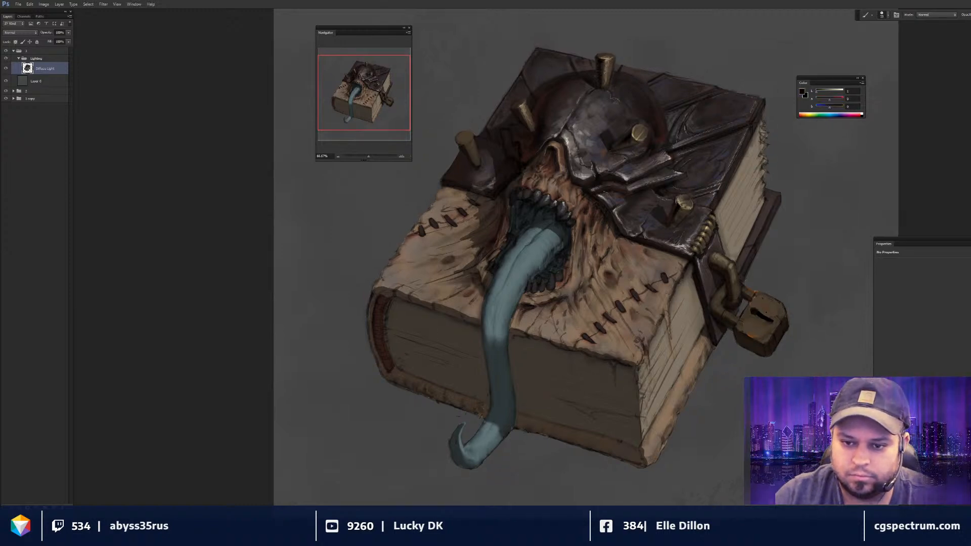
- Touch up the dome and leather with a dark grey sampled beside the lower spike and blend with the Smudge tool
{"action": "left_click", "coordinate": [683, 199], "text": "alt"}
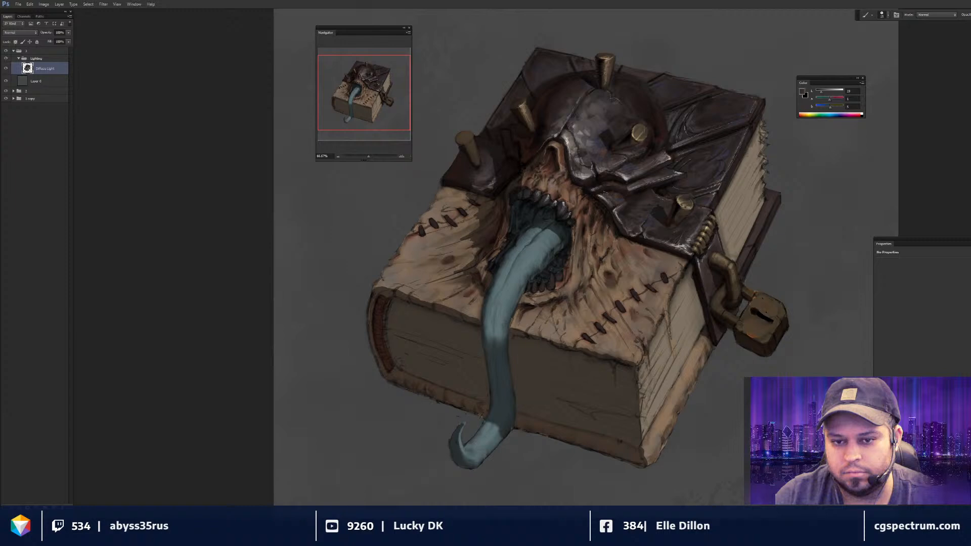
{"action": "key", "text": "ctrl+minus"}
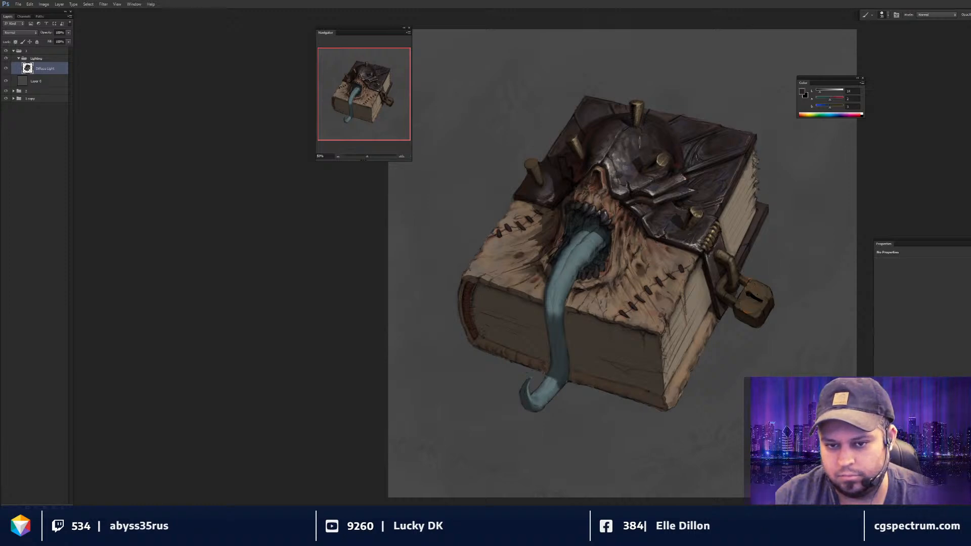
{"action": "key", "text": "r"}
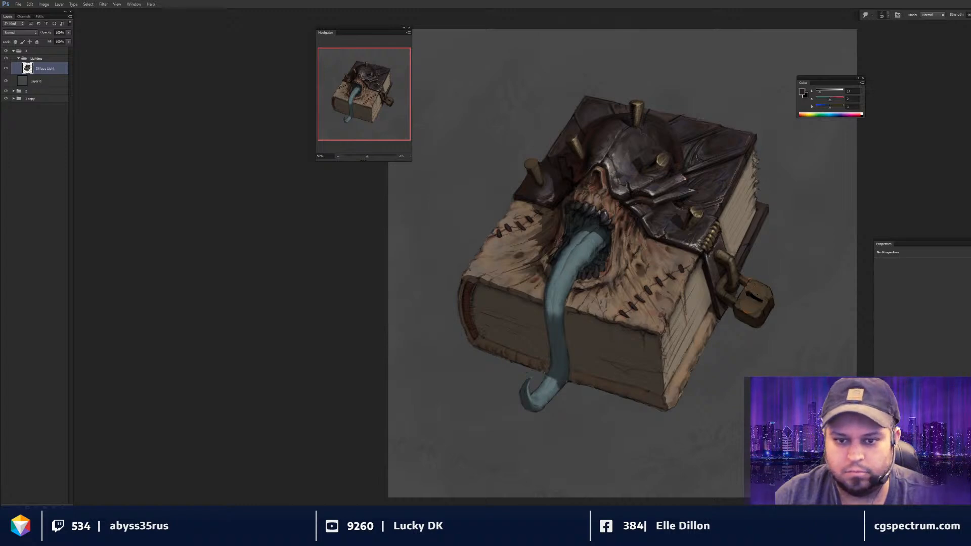
{"action": "key", "text": "ctrl+minus"}
{"action": "key", "text": "ctrl+minus"}
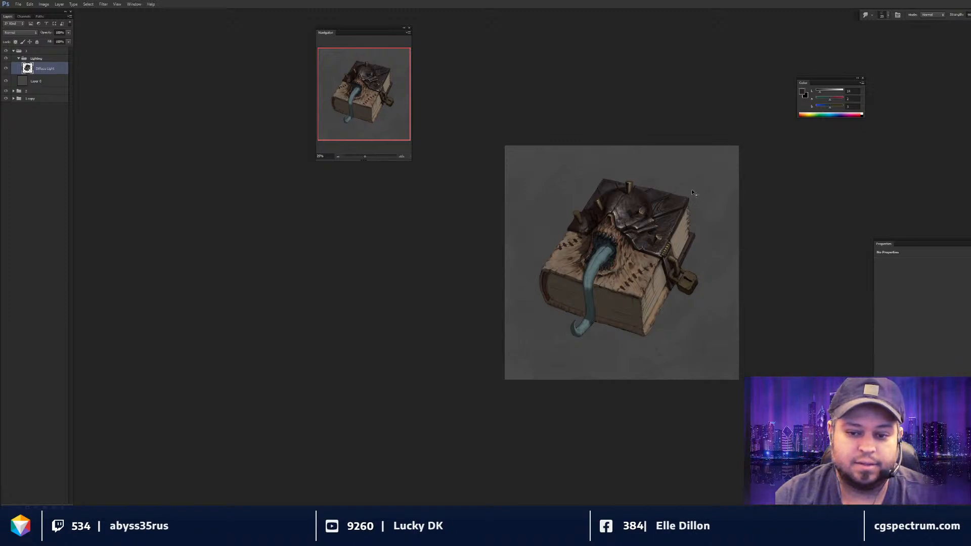
{"action": "key", "text": "ctrl+plus"}
{"action": "key", "text": "ctrl+plus"}
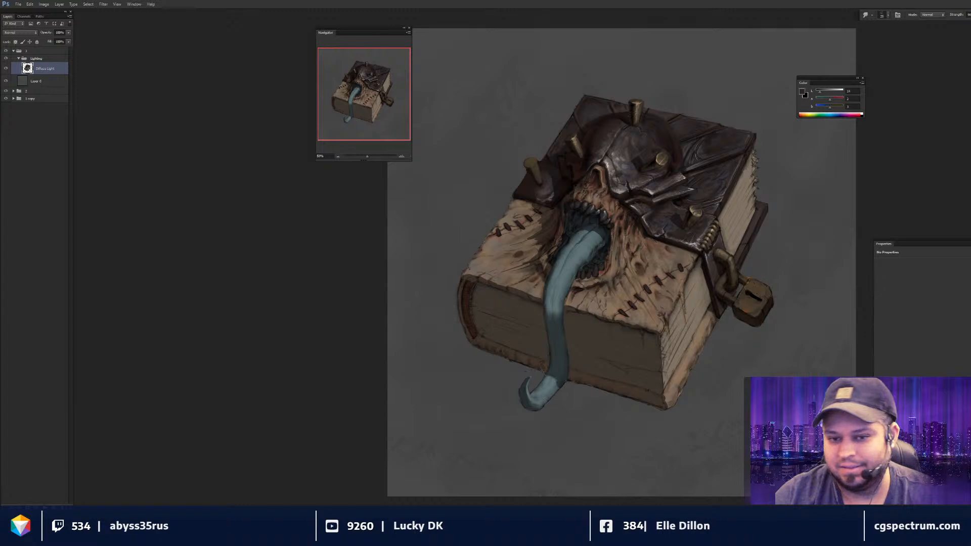
- Sample a mid grey from the dome and brush lighter edges onto the leather strap beside the padlock
{"action": "key", "text": "b"}
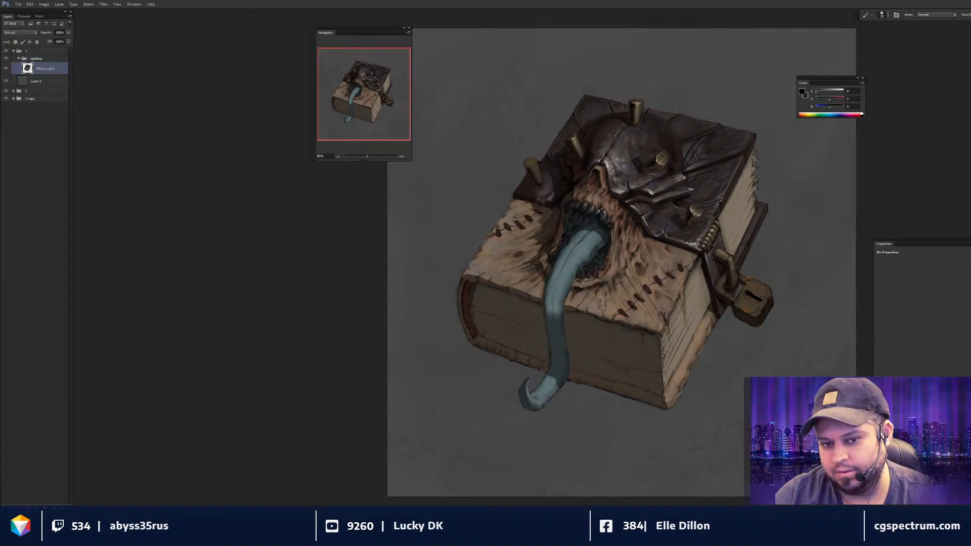
{"action": "key", "text": "d"}
{"action": "key", "text": "x"}
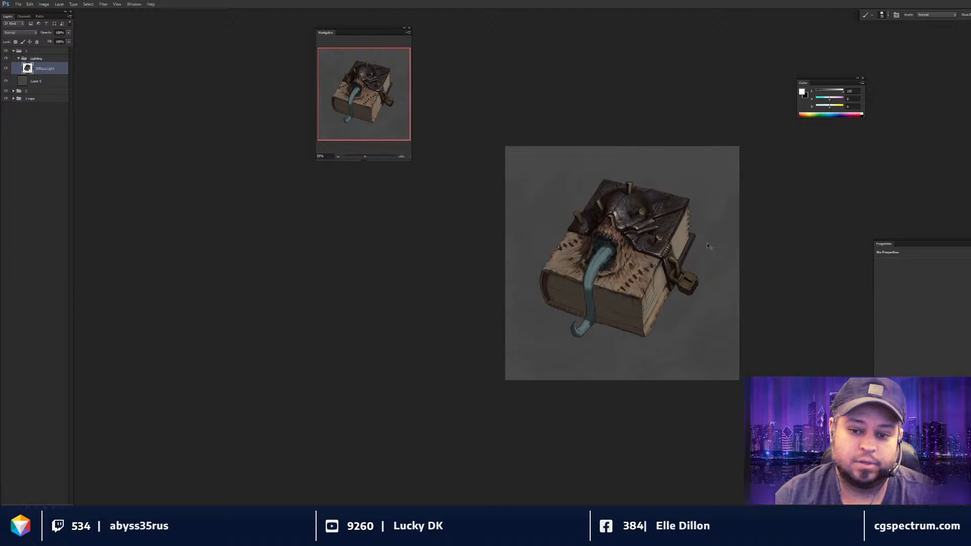
{"action": "left_click", "coordinate": [703, 242]}
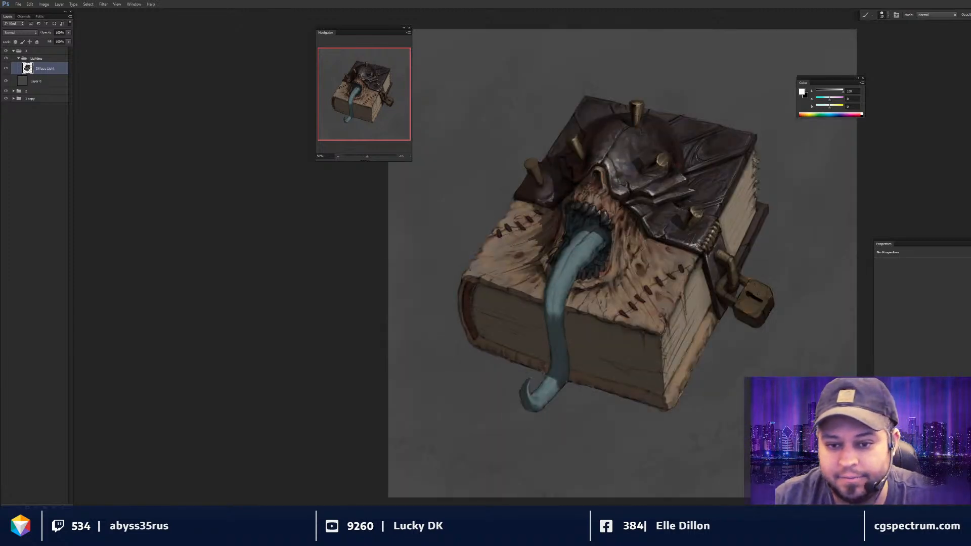
{"action": "left_click", "coordinate": [624, 155], "text": "alt"}
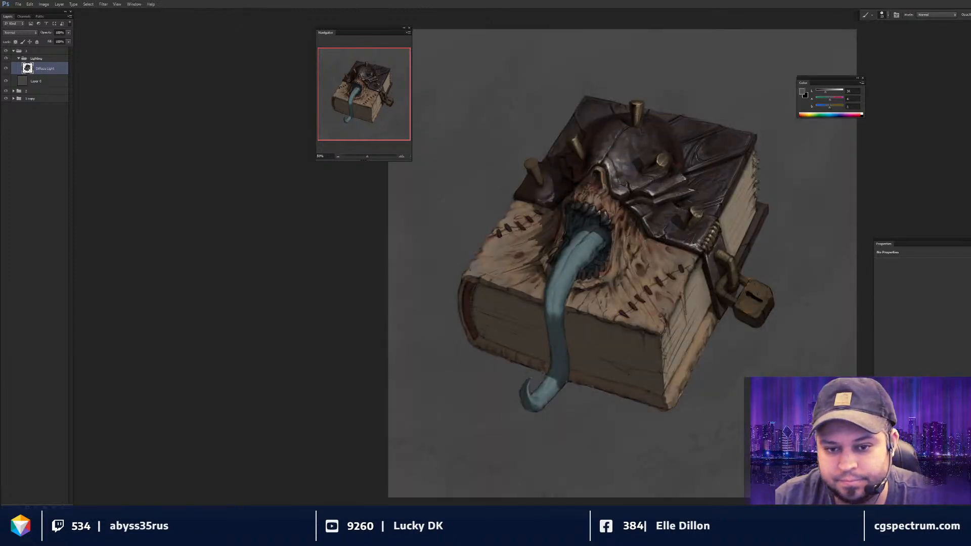
{"action": "left_click_drag", "start_coordinate": [722, 233], "coordinate": [719, 231]}
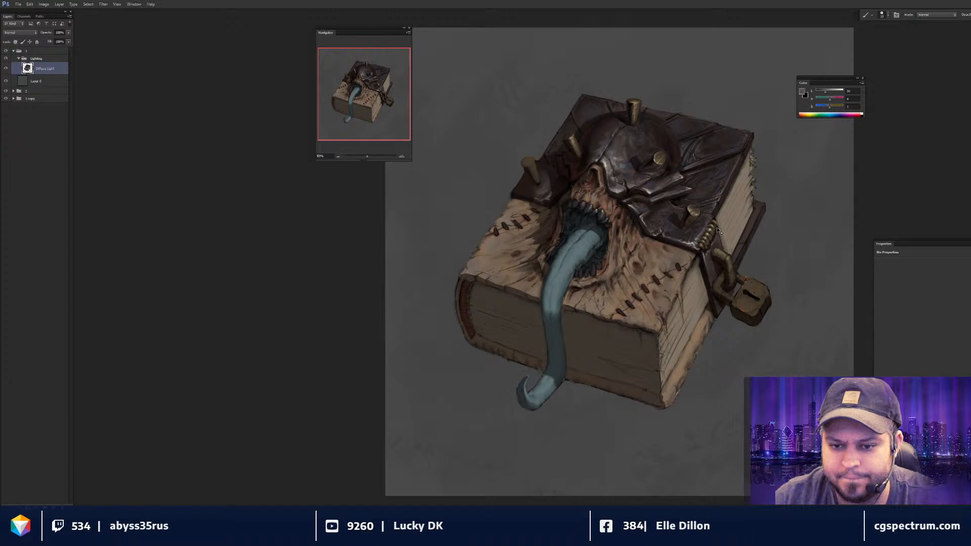
{"action": "key", "text": "ctrl+plus"}
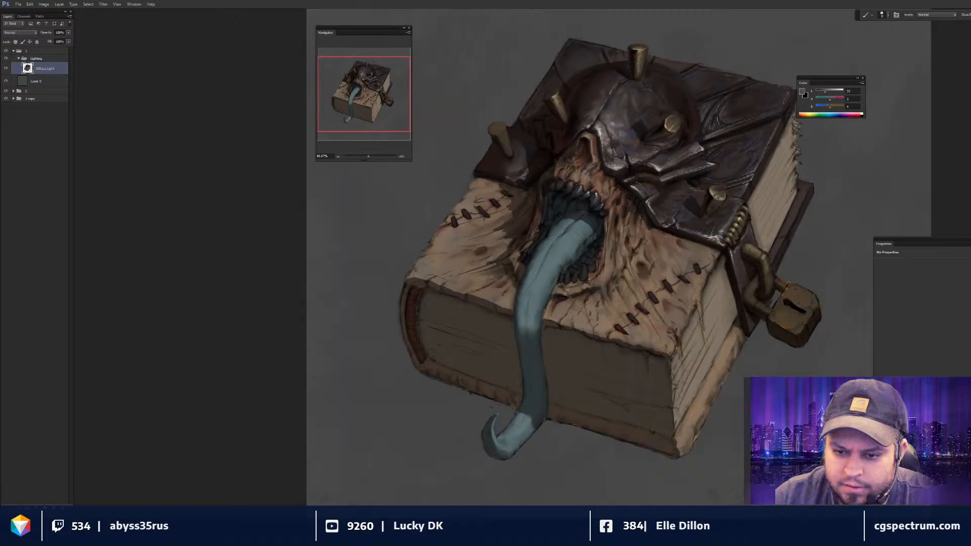
{"action": "left_click_drag", "start_coordinate": [763, 270], "coordinate": [725, 291]}
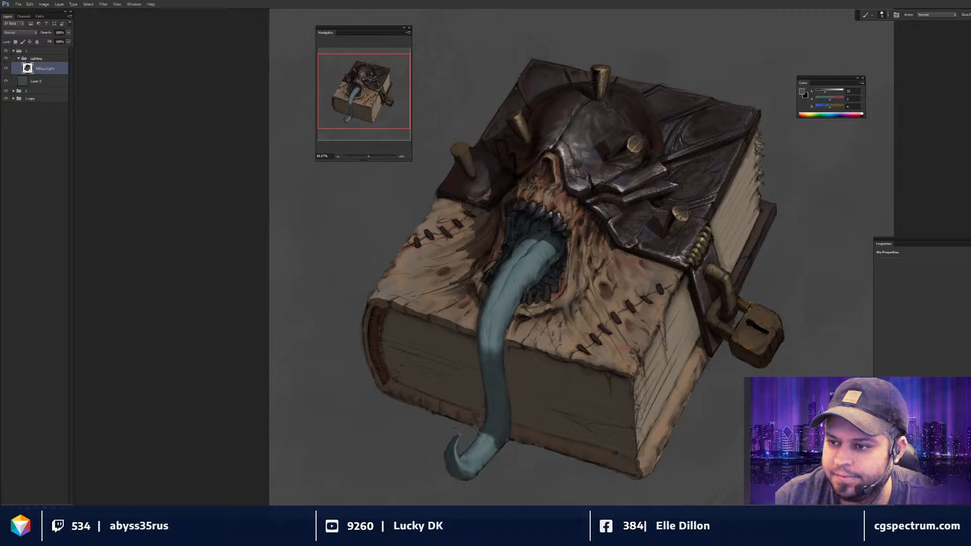
- Set the brush to white in Color Dodge mode and brighten the highlights on the padlock's shackle
{"action": "key", "text": "d"}
{"action": "key", "text": "x"}
{"action": "key", "text": "shift+alt+d"}
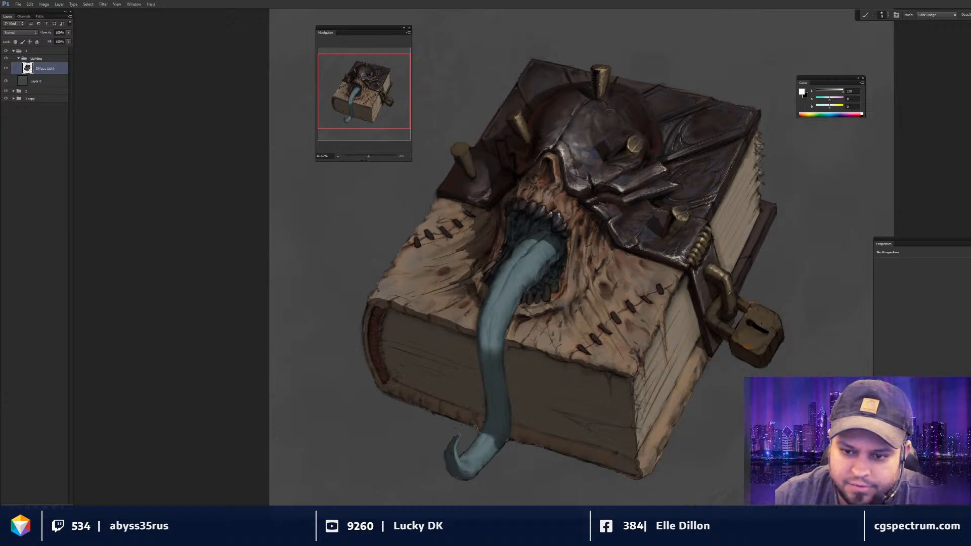
{"action": "left_click_drag", "start_coordinate": [566, 273], "coordinate": [571, 287]}
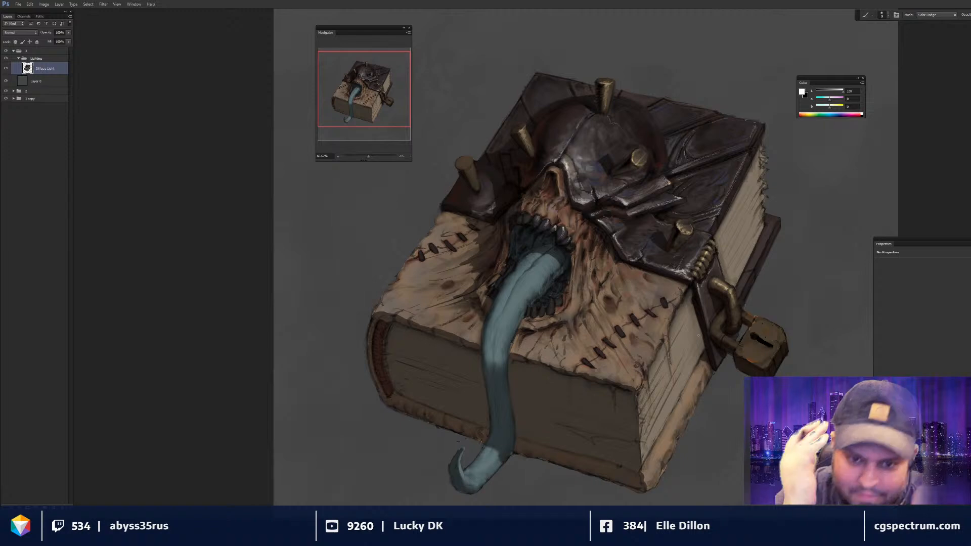
- Touch up the teeth and the flesh beside the mouth with greys sampled there, using the brush in Normal mode
{"action": "left_click_drag", "start_coordinate": [607, 220], "coordinate": [610, 219]}
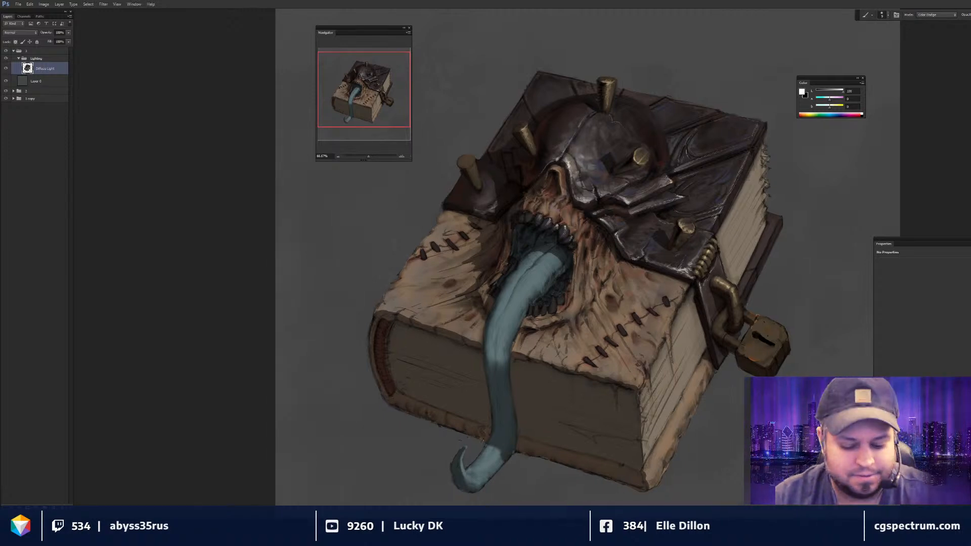
{"action": "left_click", "coordinate": [564, 232], "text": "alt"}
{"action": "key", "text": "bracketright"}
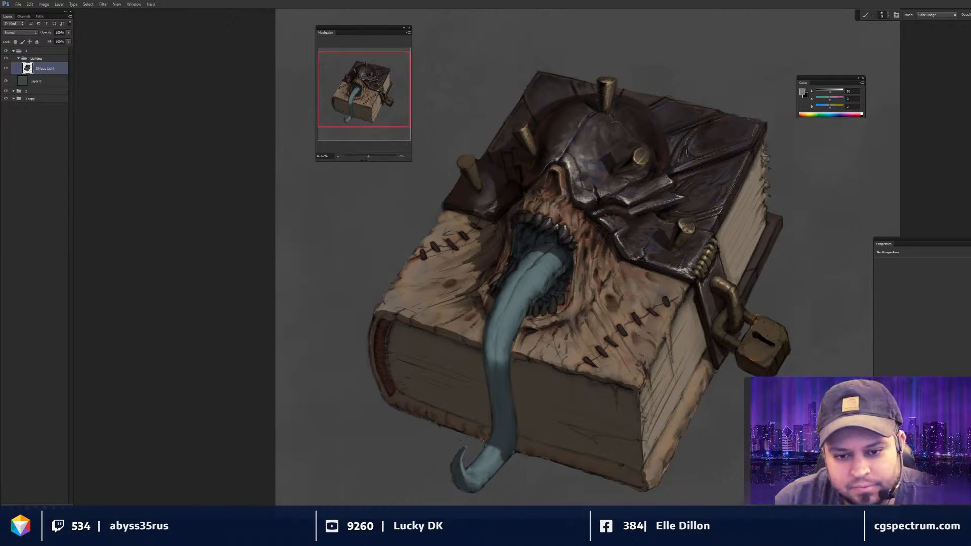
{"action": "key", "text": "bracketright"}
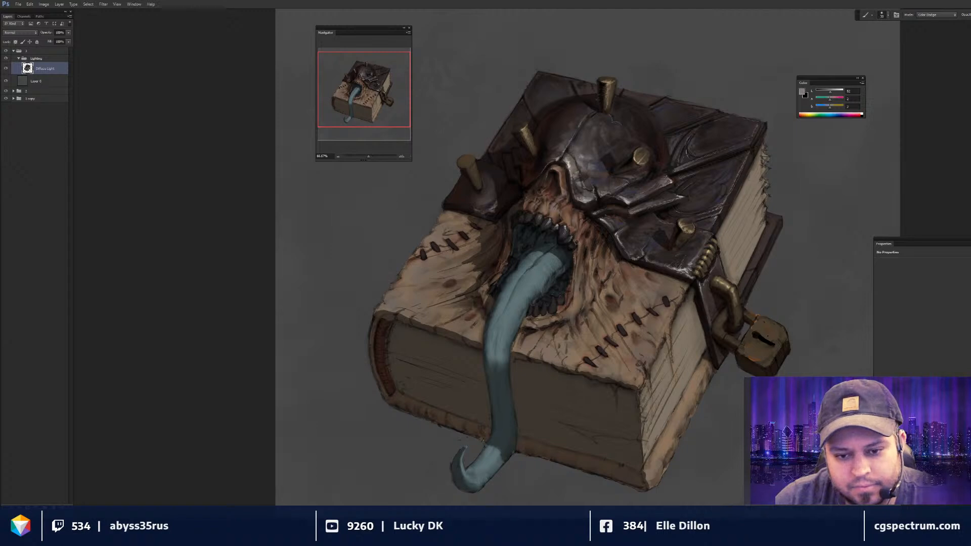
{"action": "left_click", "coordinate": [929, 111]}
{"action": "left_click", "coordinate": [586, 243], "text": "alt"}
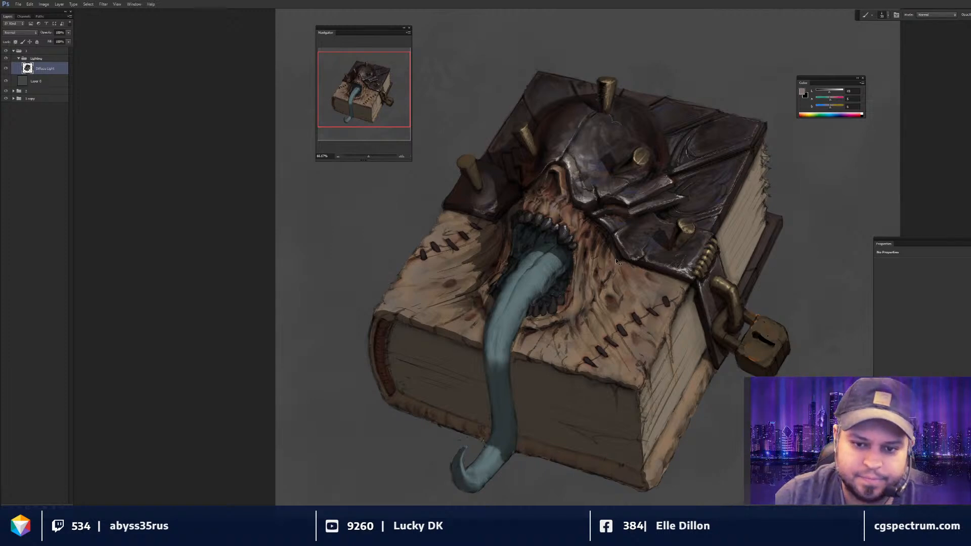
{"action": "left_click_drag", "start_coordinate": [617, 262], "coordinate": [652, 230]}
{"action": "key", "text": "r"}
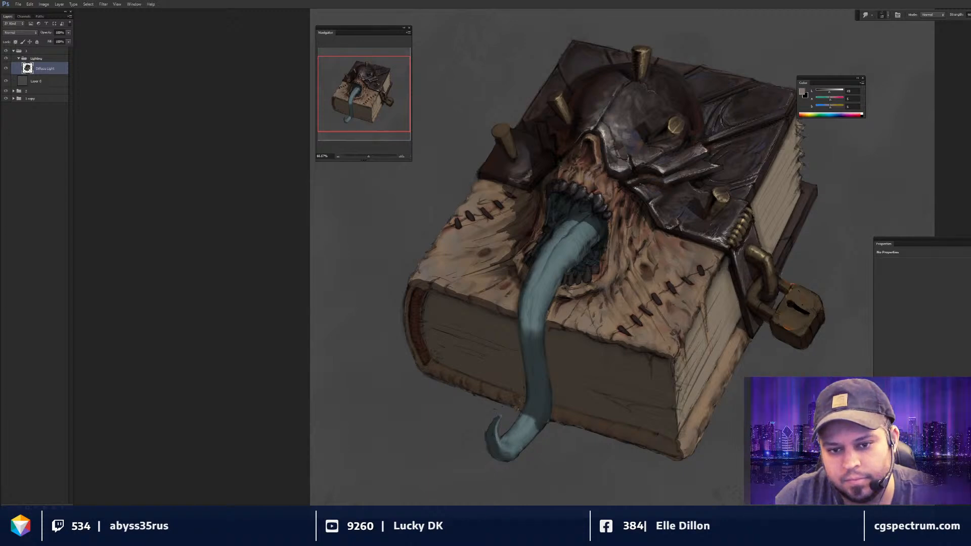
- Sample a dark tone beside the nose, reset the foreground to black and deepen the shadows around the mouth's teeth
{"action": "key", "text": "b"}
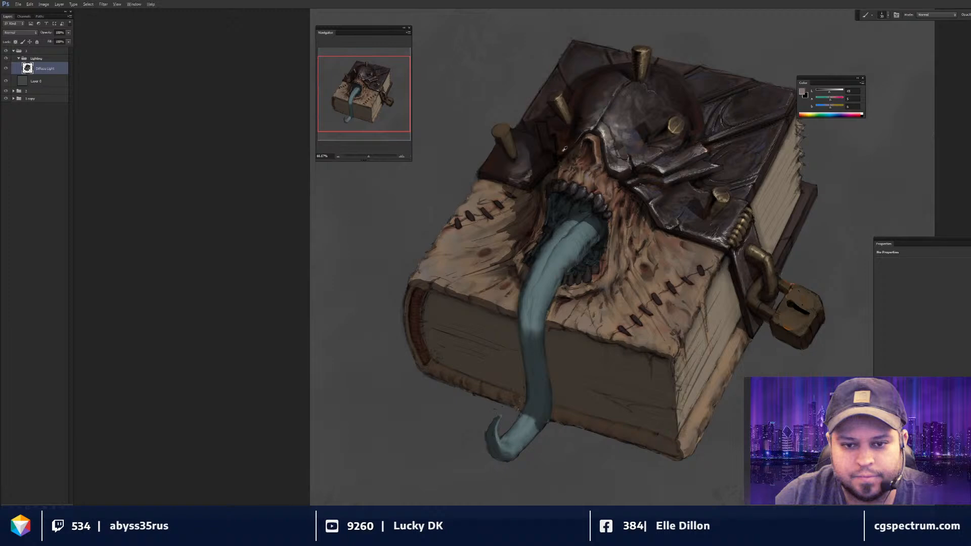
{"action": "left_click", "coordinate": [565, 149], "text": "alt"}
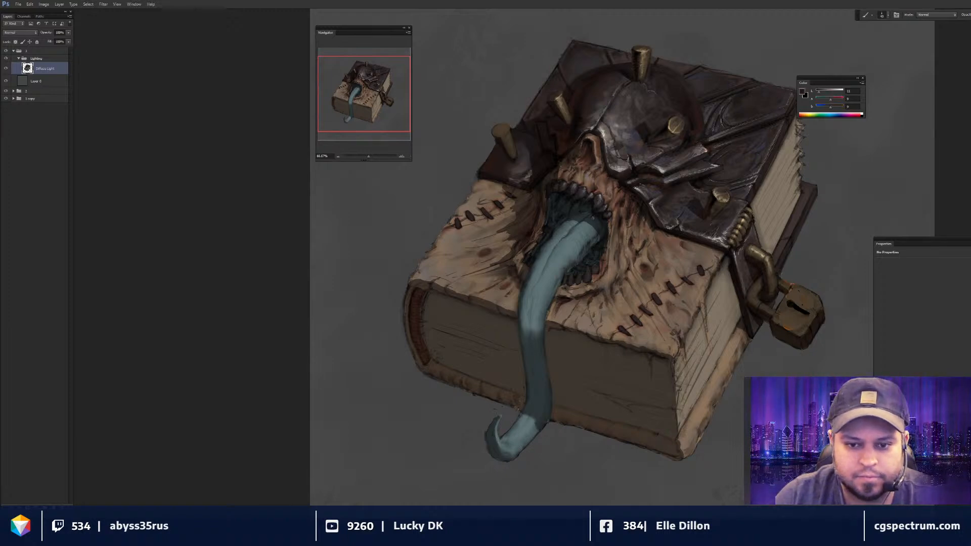
{"action": "key", "text": "d"}
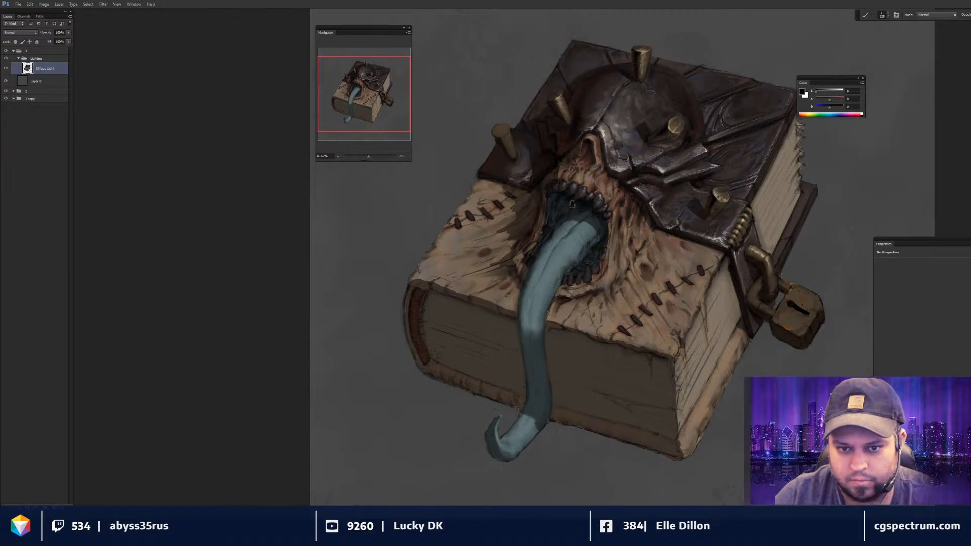
{"action": "key", "text": "bracketleft"}
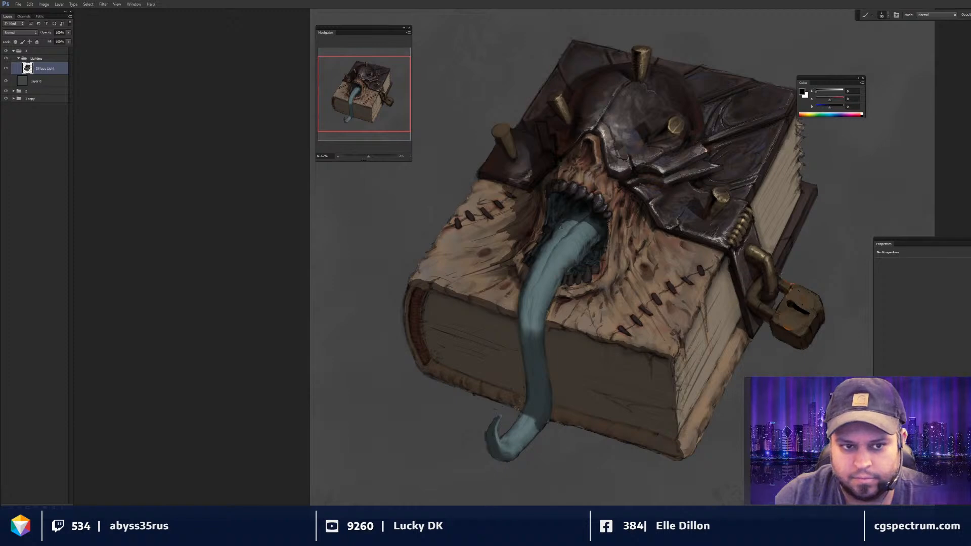
{"action": "key", "text": "ctrl+minus"}
{"action": "key", "text": "ctrl+minus"}
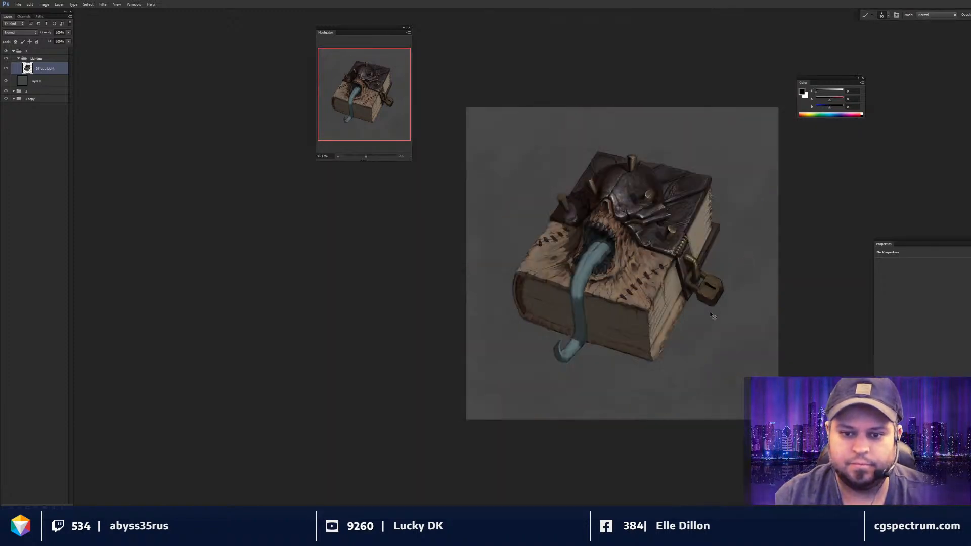
{"action": "key", "text": "ctrl+plus"}
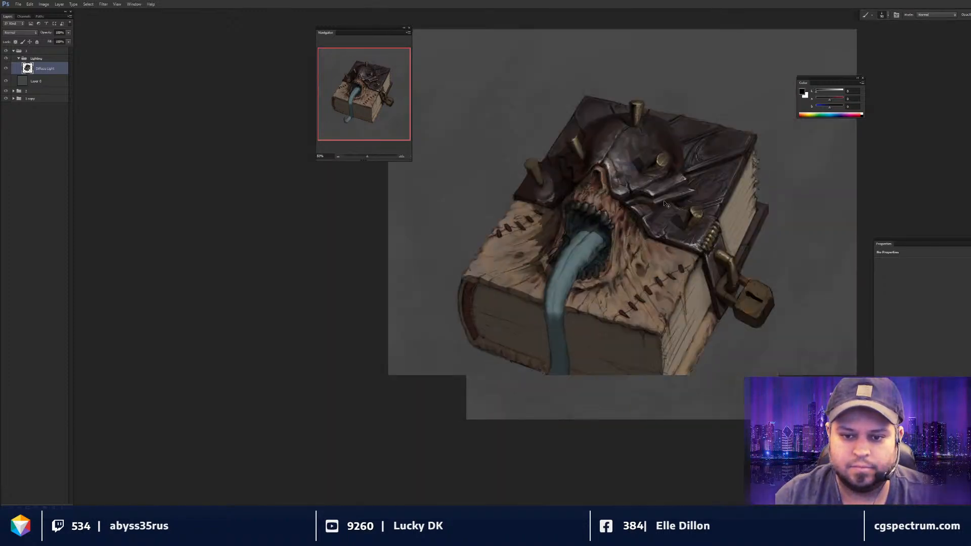
{"action": "key", "text": "r"}
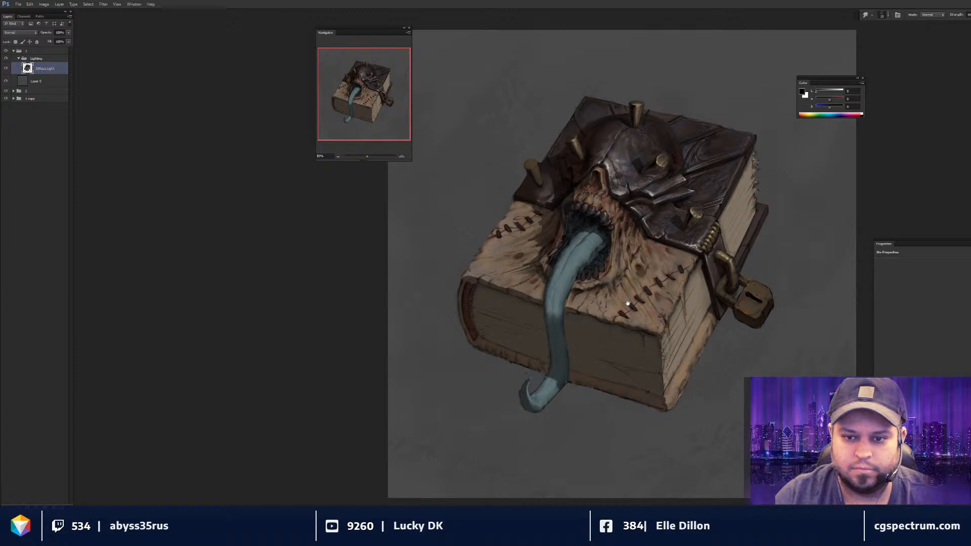
{"action": "left_click", "coordinate": [683, 253], "text": "ctrl"}
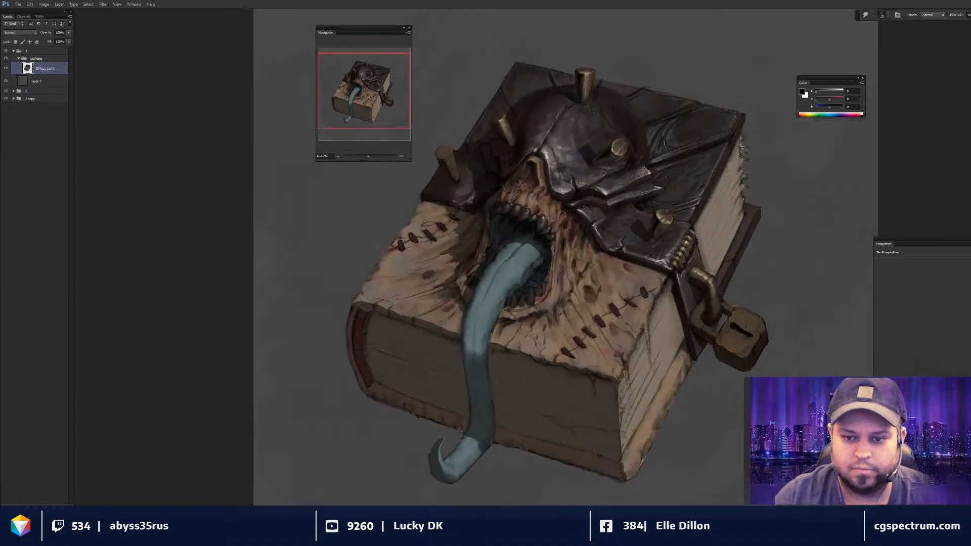
- Sample a light tan from the lower spike's head and refine its edge with a much smaller brush
{"action": "key", "text": "b"}
{"action": "left_click", "coordinate": [660, 215], "text": "alt"}
{"action": "left_click", "coordinate": [659, 217], "text": "alt"}
{"action": "key", "text": "["}
{"action": "key", "text": "["}
{"action": "key", "text": "["}
{"action": "key", "text": "["}
{"action": "key", "text": "["}
{"action": "key", "text": "["}
{"action": "key", "text": "["}
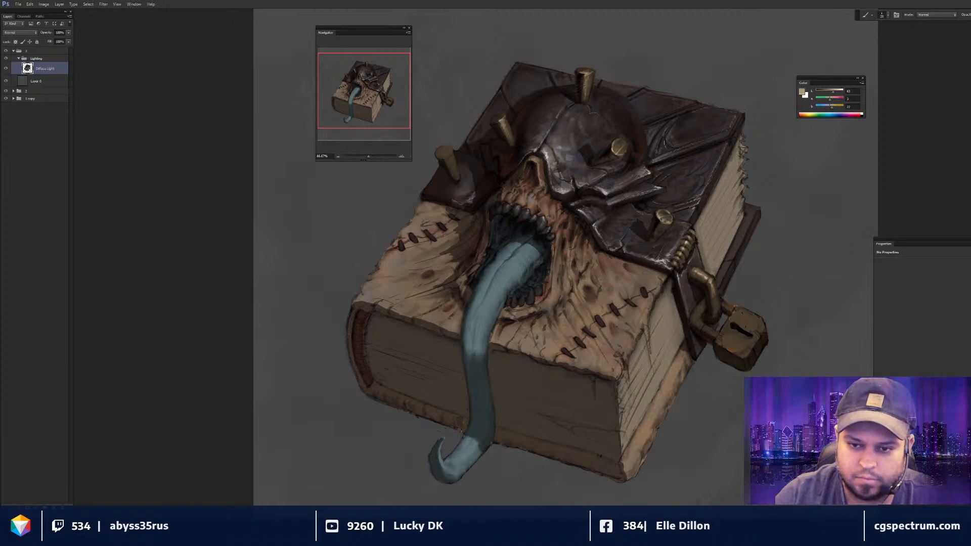
{"action": "key", "text": "ctrl+minus"}
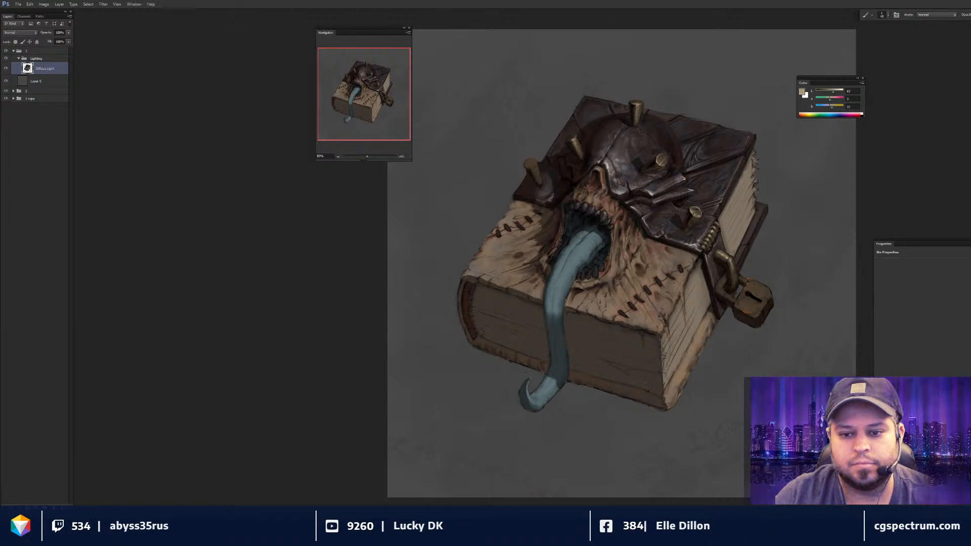
- Set a smaller brush to white for fine highlights on the leather flap above the mouth
{"action": "key", "text": "ctrl+plus"}
{"action": "key", "text": "x"}
{"action": "key", "text": "["}
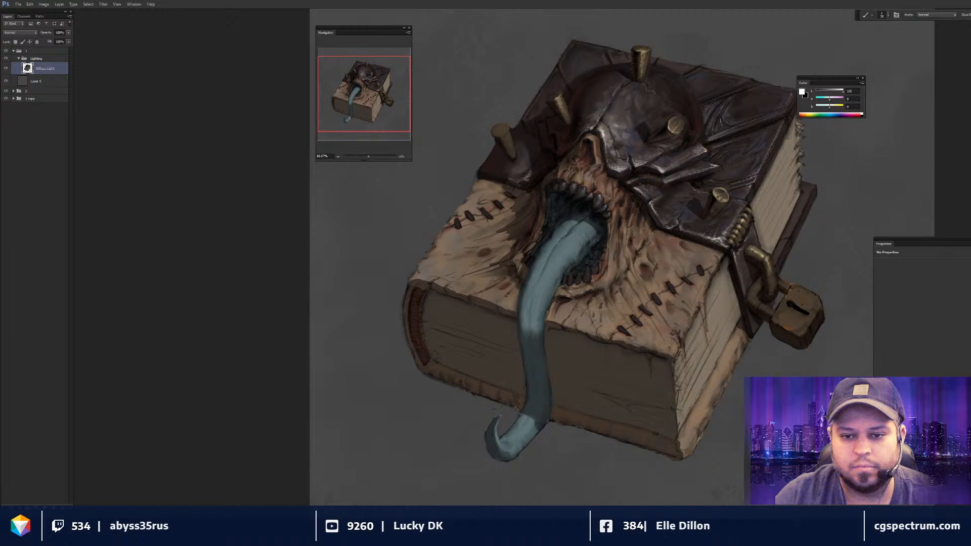
- Examine the whole spellbook illustration at several zoom levels to judge the overall lighting and contrast
{"action": "key", "text": "ctrl+minus"}
{"action": "key", "text": "ctrl+minus"}
{"action": "key", "text": "bracketleft"}
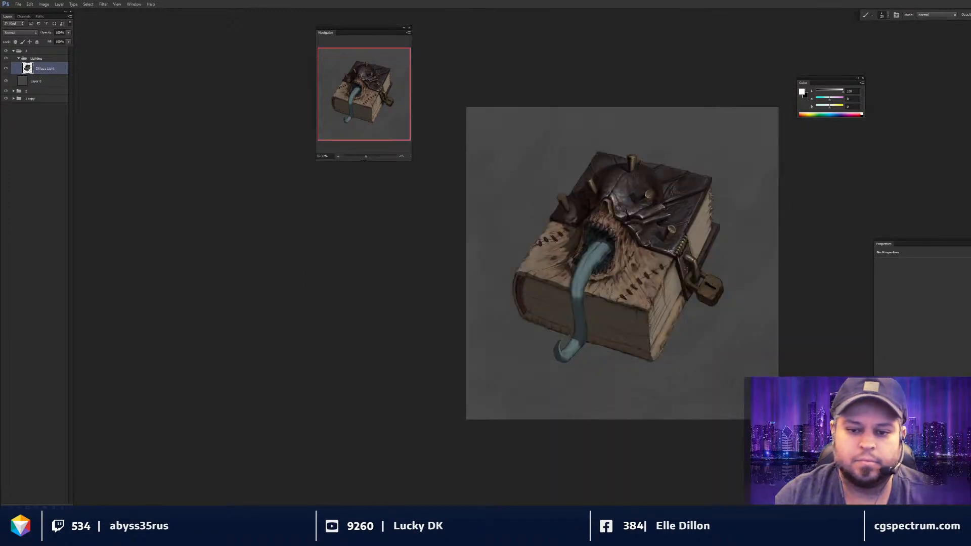
{"action": "key", "text": "ctrl+plus"}
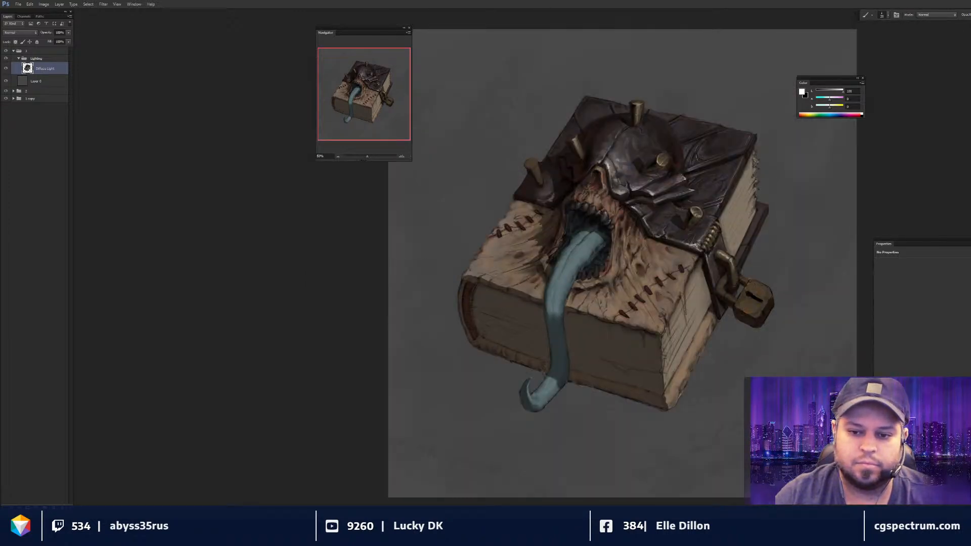
{"action": "key", "text": "ctrl+minus"}
{"action": "key", "text": "ctrl+minus"}
{"action": "key", "text": "ctrl+minus"}
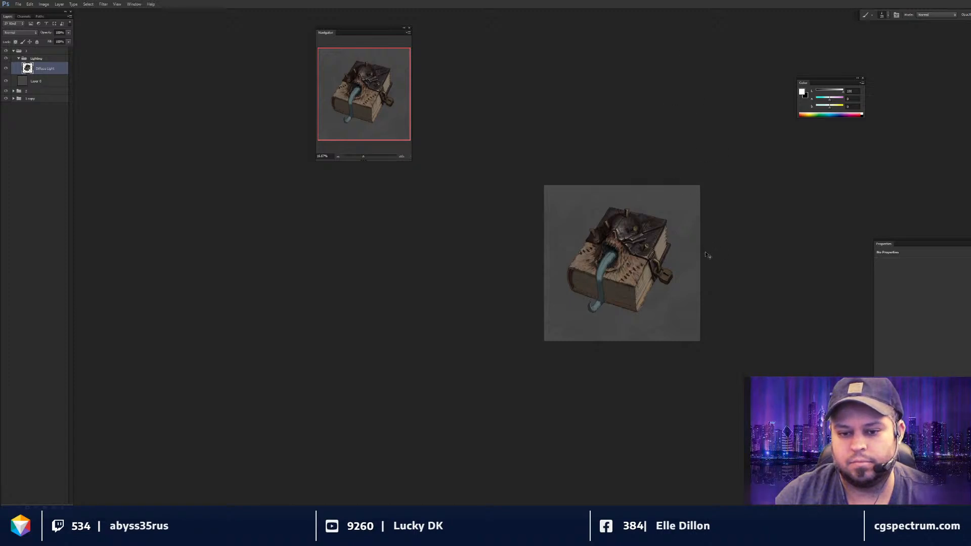
{"action": "key", "text": "ctrl+plus"}
{"action": "key", "text": "ctrl+plus"}
{"action": "key", "text": "ctrl+plus"}
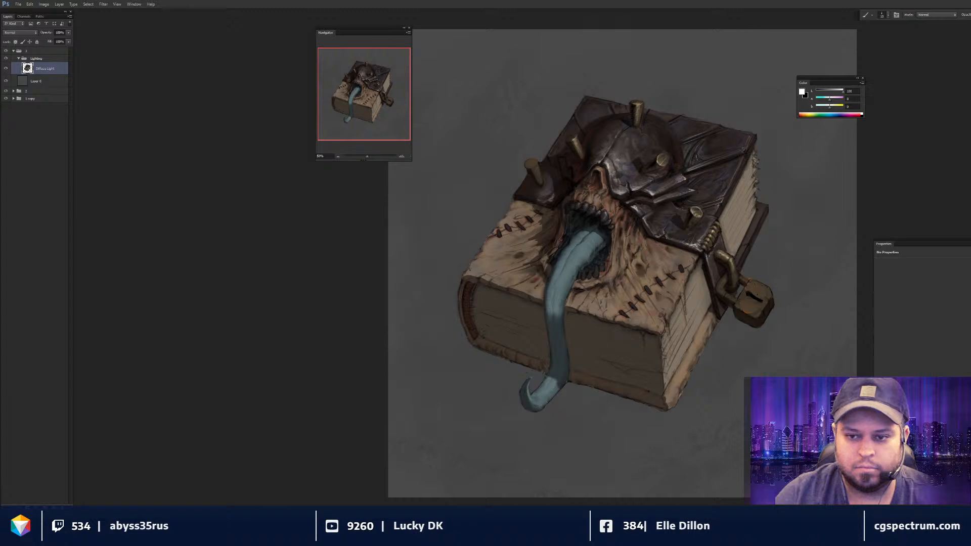
{"action": "left_click_drag", "start_coordinate": [743, 150], "coordinate": [738, 151]}
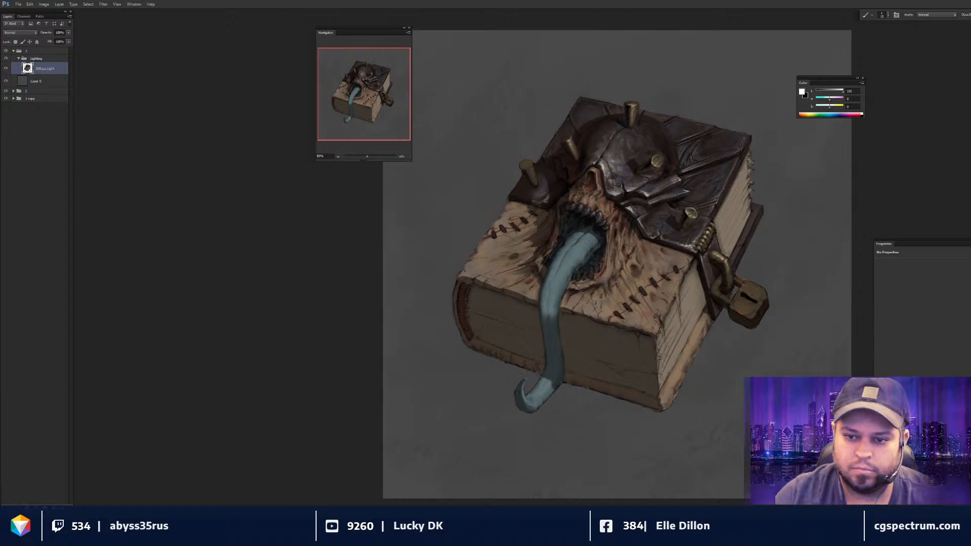
{"action": "left_click_drag", "start_coordinate": [678, 232], "coordinate": [660, 232]}
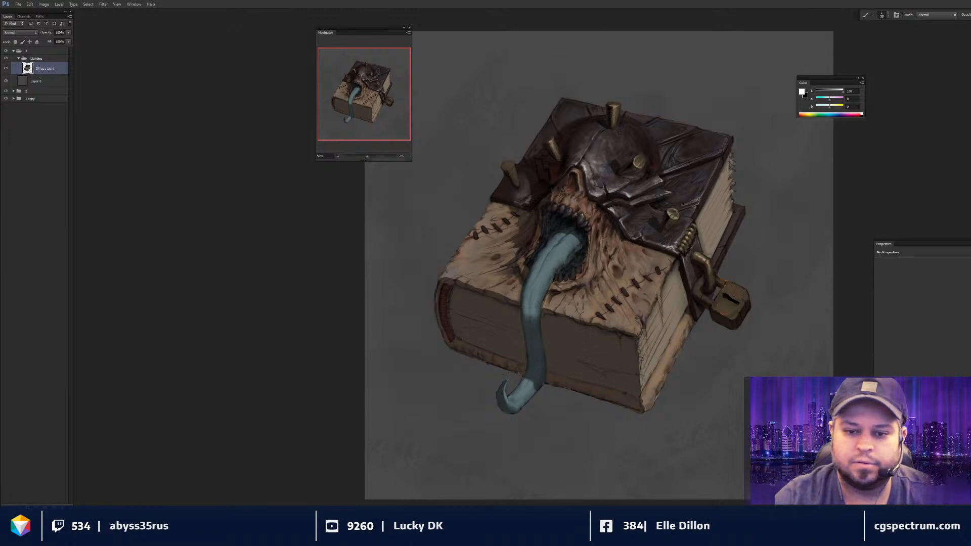
- Blend the painted shading on the book with the Smudge tool at varying brush sizes
{"action": "key", "text": "ctrl+plus"}
{"action": "key", "text": "r"}
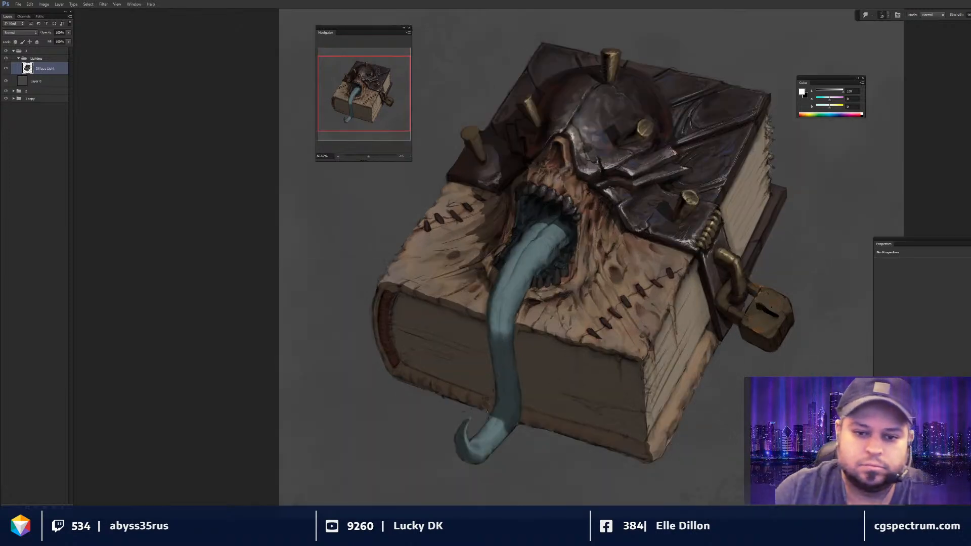
{"action": "key", "text": "bracketleft"}
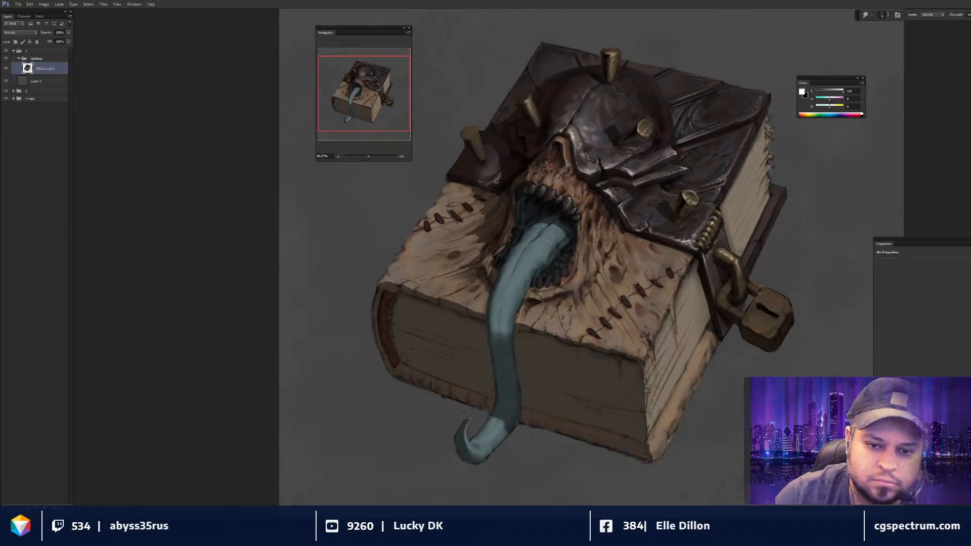
{"action": "key", "text": "bracketright"}
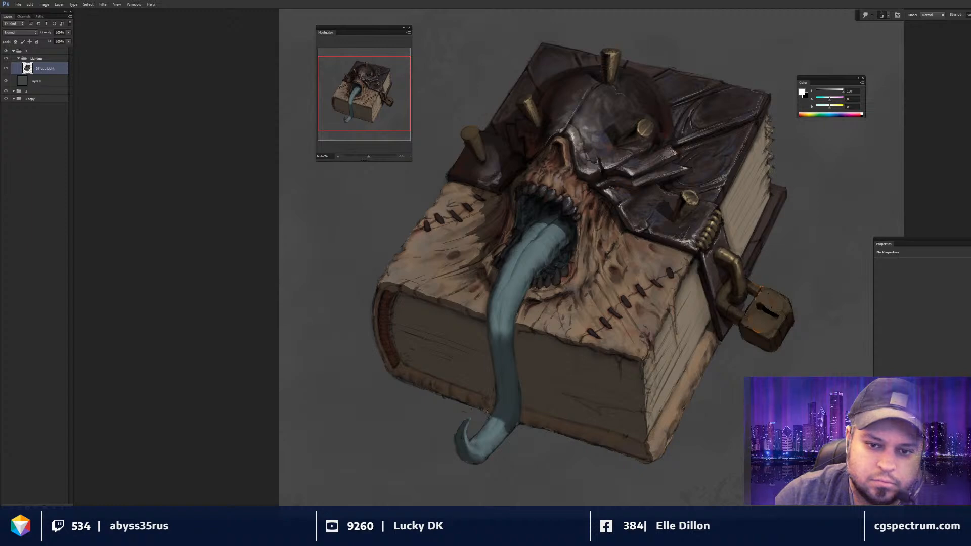
{"action": "key", "text": "ctrl+minus"}
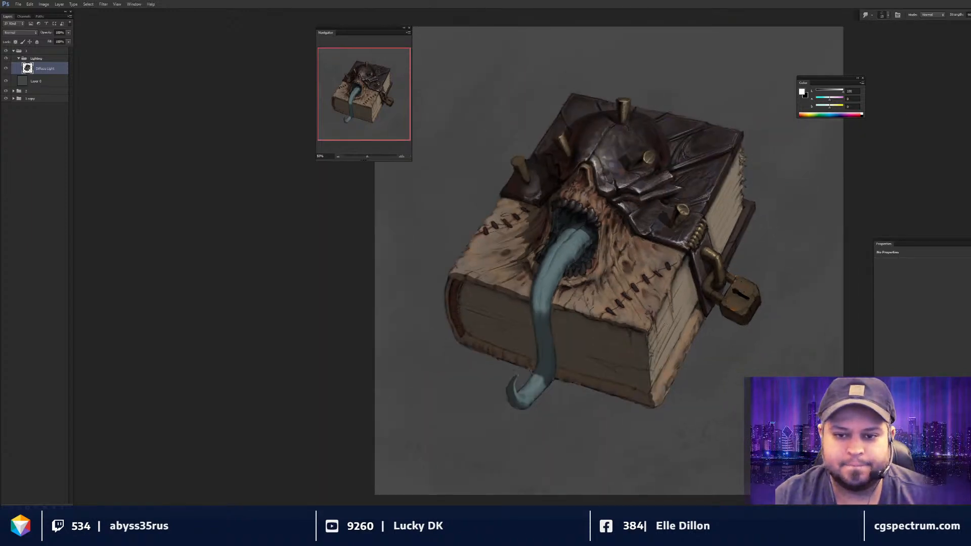
{"action": "left_click_drag", "start_coordinate": [672, 323], "coordinate": [662, 332]}
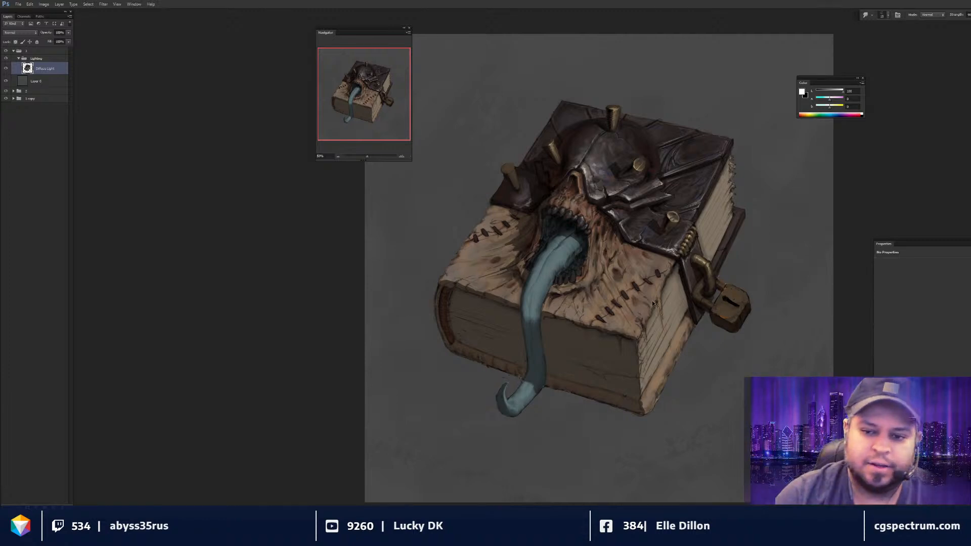
- Refine the cover's back edge near the top spike with dark greys sampled there, alternating the brush and Smudge tool
{"action": "key", "text": "b"}
{"action": "key", "text": "ctrl+plus"}
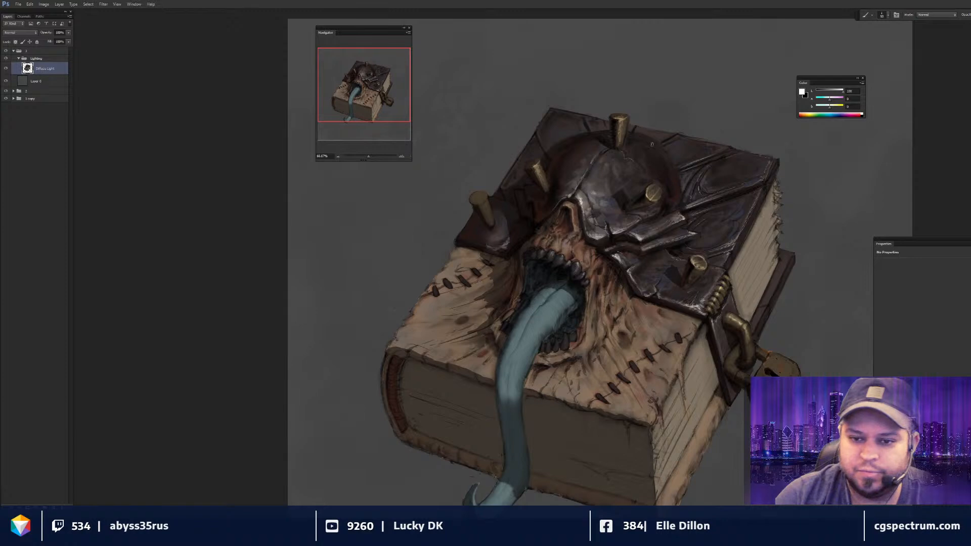
{"action": "key", "text": "x"}
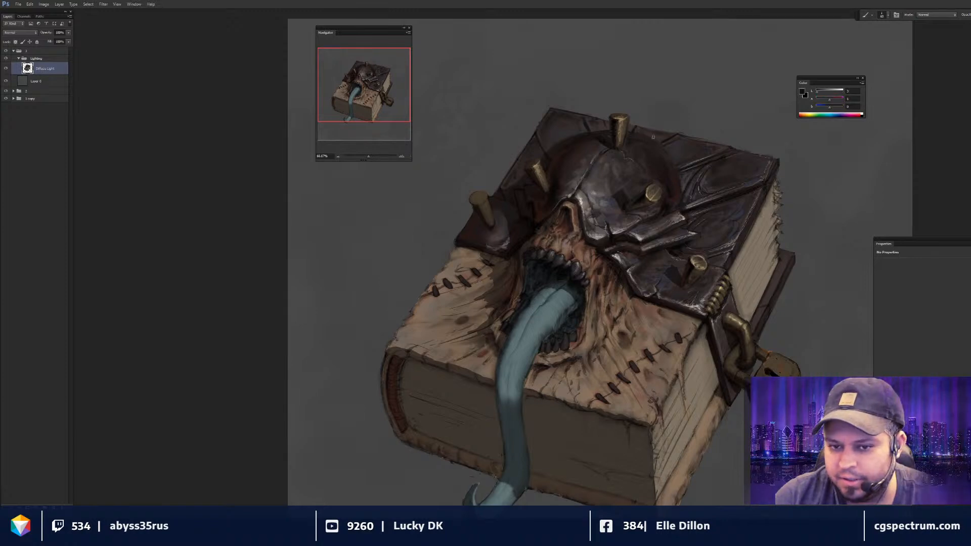
{"action": "left_click", "coordinate": [662, 139], "text": "alt"}
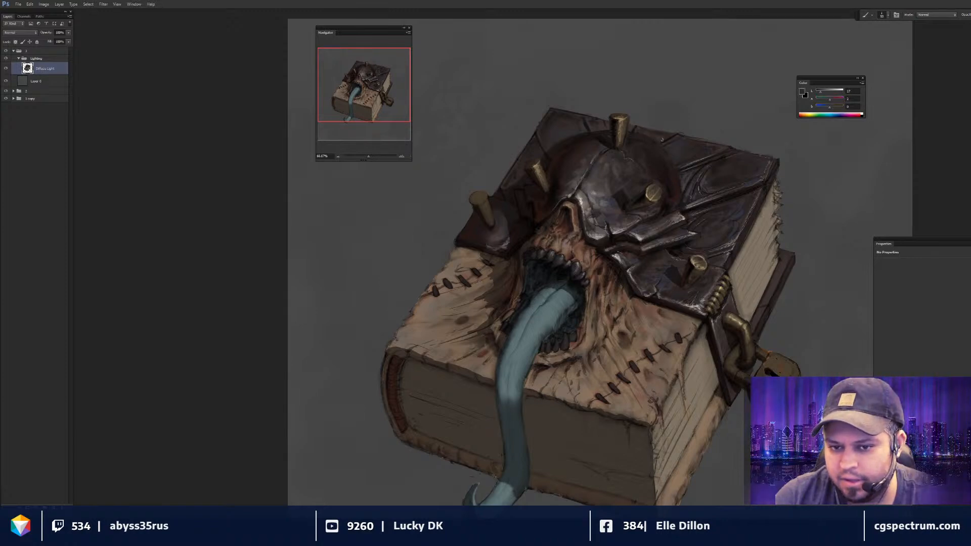
{"action": "left_click", "coordinate": [613, 126], "text": "alt"}
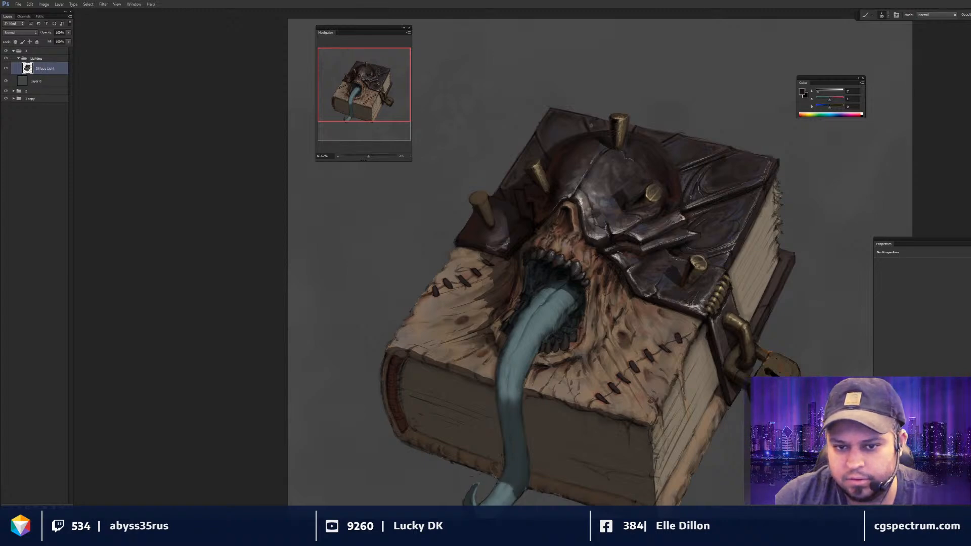
{"action": "key", "text": "r"}
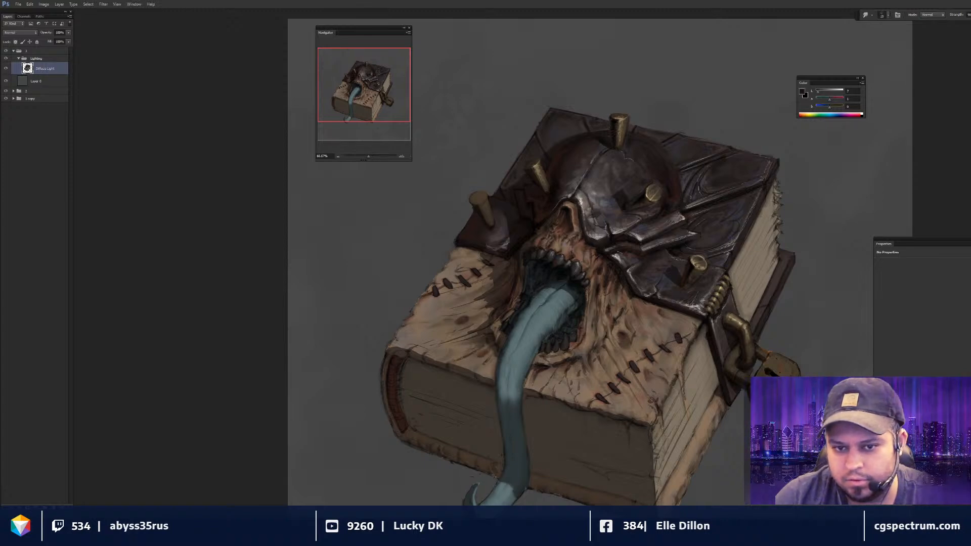
{"action": "key", "text": "b"}
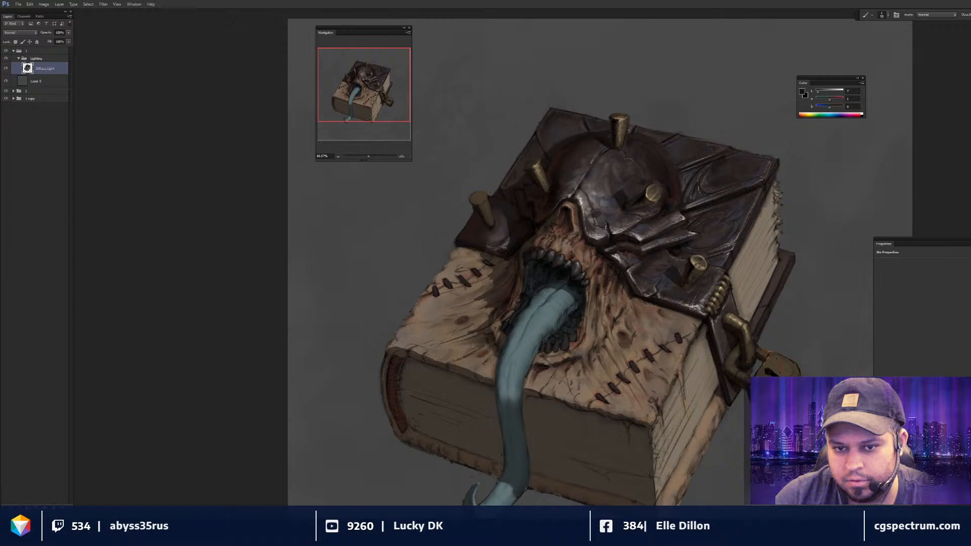
{"action": "key", "text": "r"}
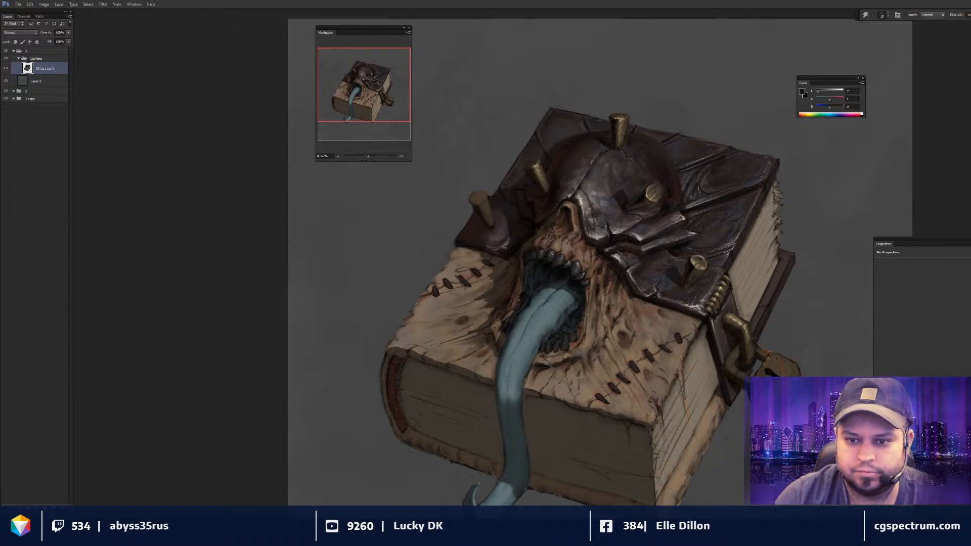
{"action": "key", "text": "b"}
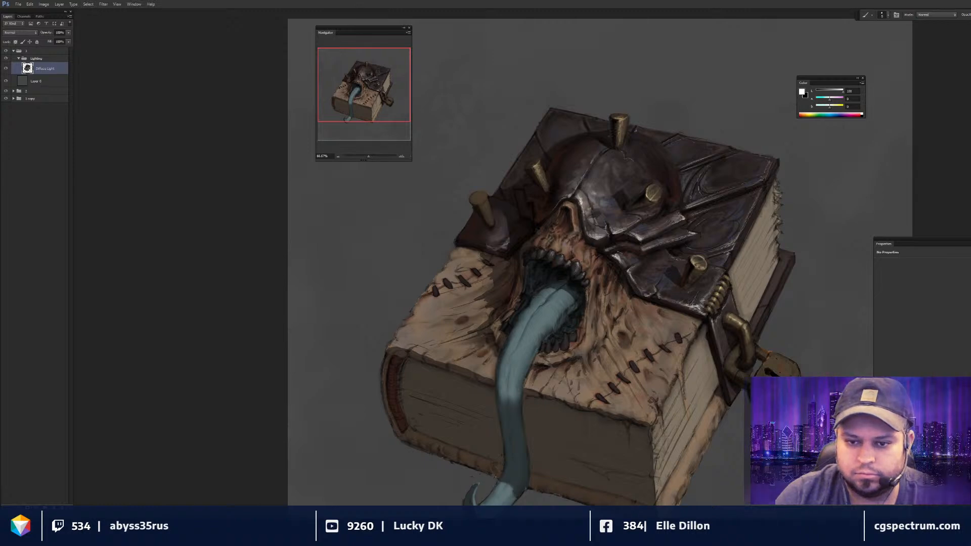
- Switch the paint to near-black and toggle the last stroke to judge it on the whole book
{"action": "key", "text": "x"}
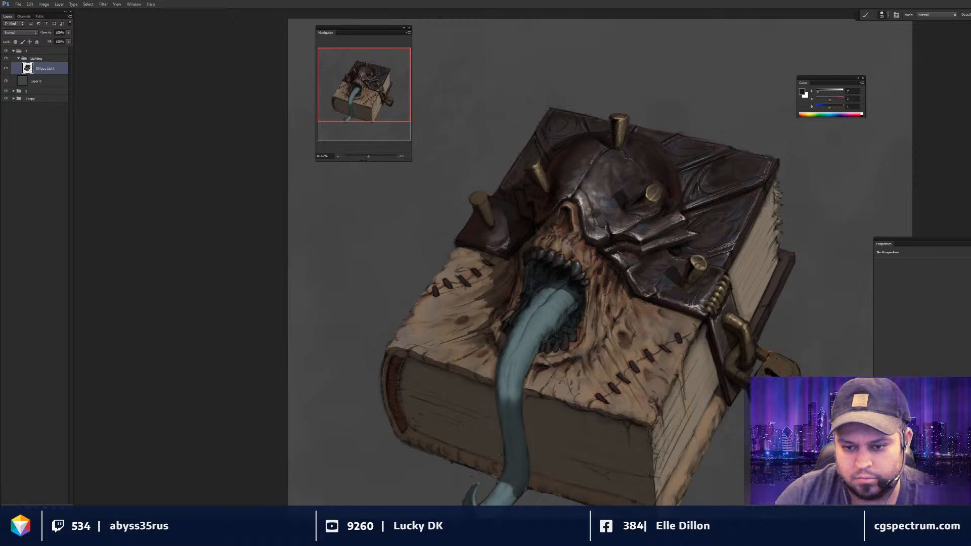
{"action": "key", "text": "ctrl+minus"}
{"action": "key", "text": "ctrl+minus"}
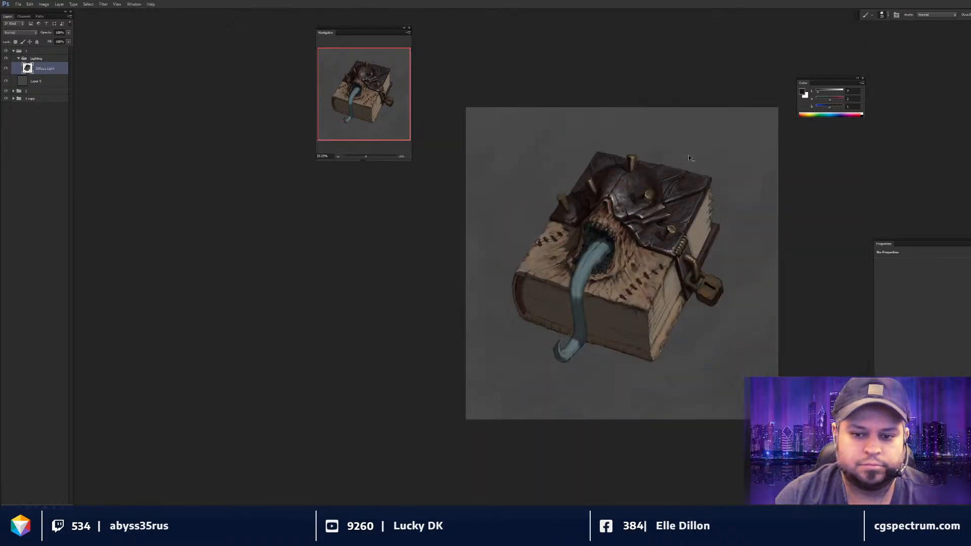
{"action": "key", "text": "ctrl+z"}
{"action": "key", "text": "ctrl+z"}
{"action": "key", "text": "ctrl+z"}
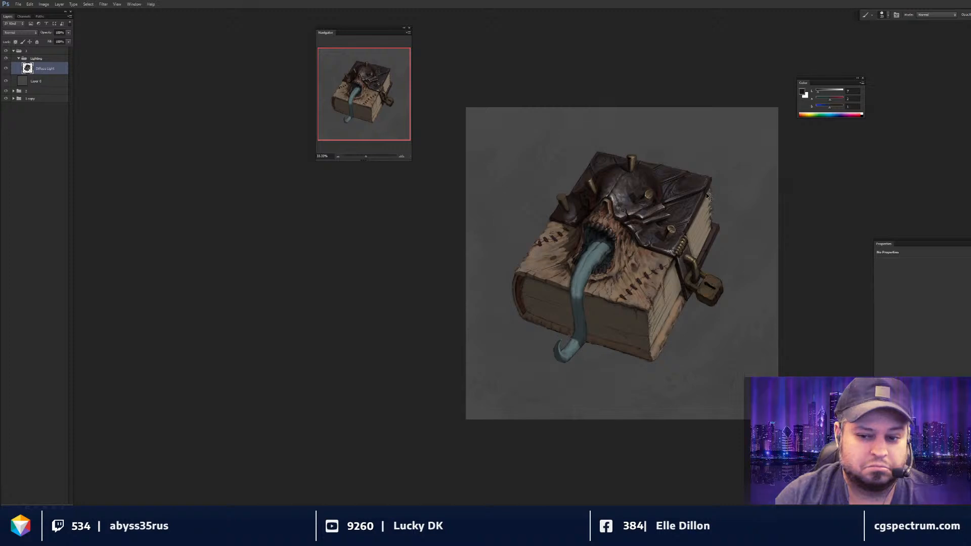
{"action": "key", "text": "ctrl+plus"}
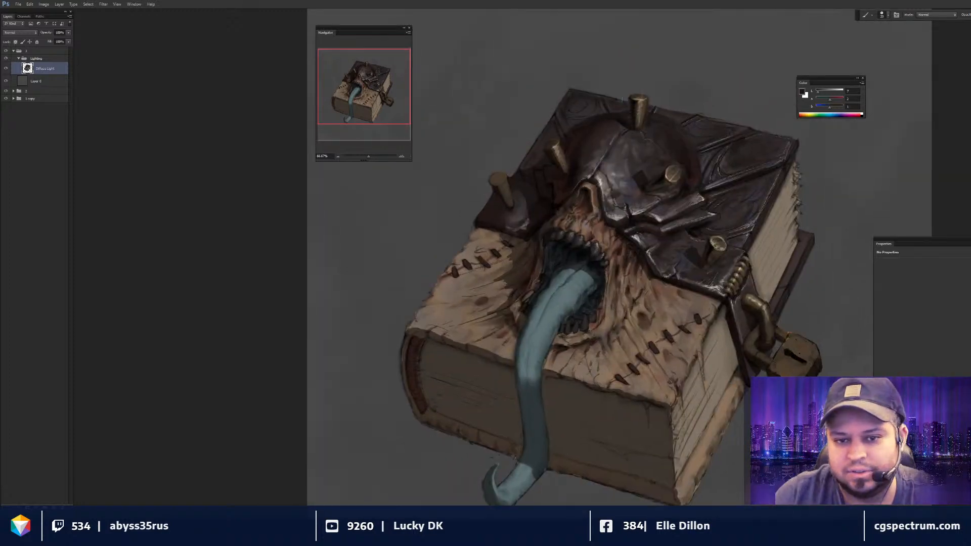
- Paint the leather flap's outer spike with tan sampled from another spike's head and dark tones sampled from its shaft
{"action": "key", "text": "x"}
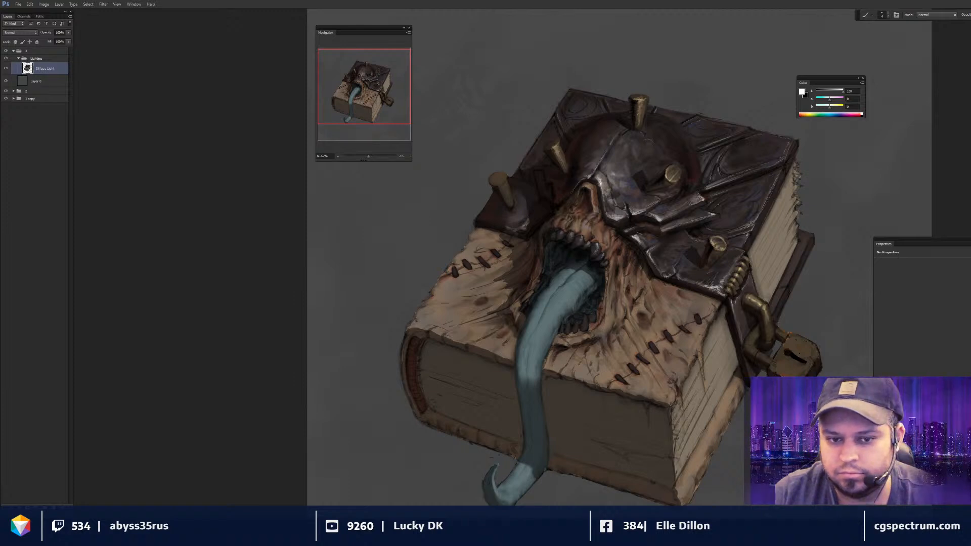
{"action": "left_click", "coordinate": [672, 175], "text": "alt"}
{"action": "key", "text": "bracketright"}
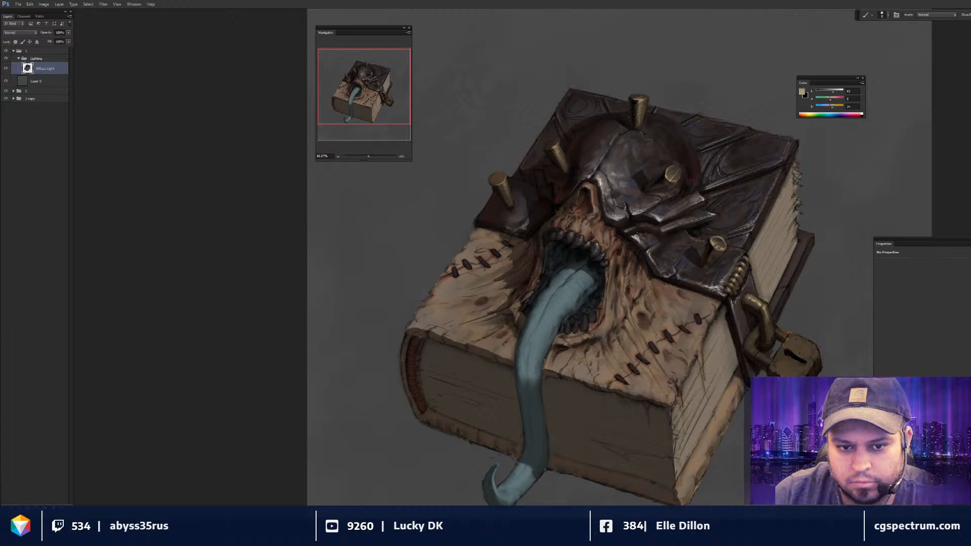
{"action": "left_click_drag", "start_coordinate": [497, 185], "coordinate": [501, 194]}
{"action": "left_click", "coordinate": [499, 195], "text": "alt"}
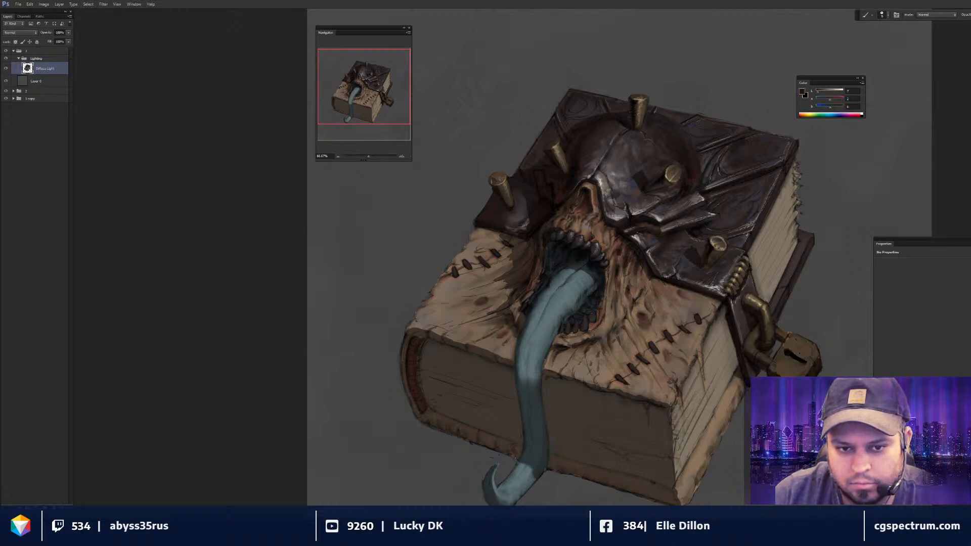
{"action": "left_click", "coordinate": [502, 194], "text": "alt"}
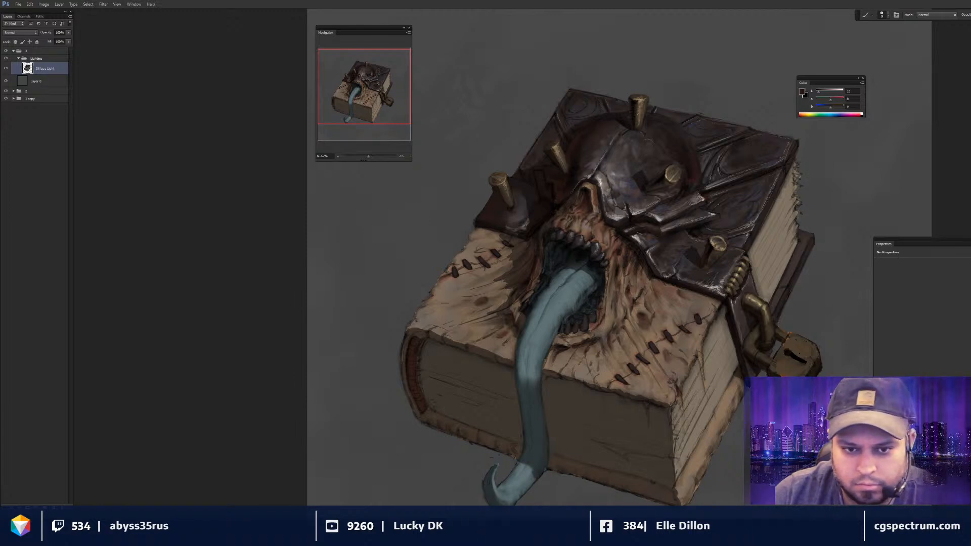
- Reset the colours to black and white, switch to another brush preset and deepen the shadows around the spikes
{"action": "key", "text": "d"}
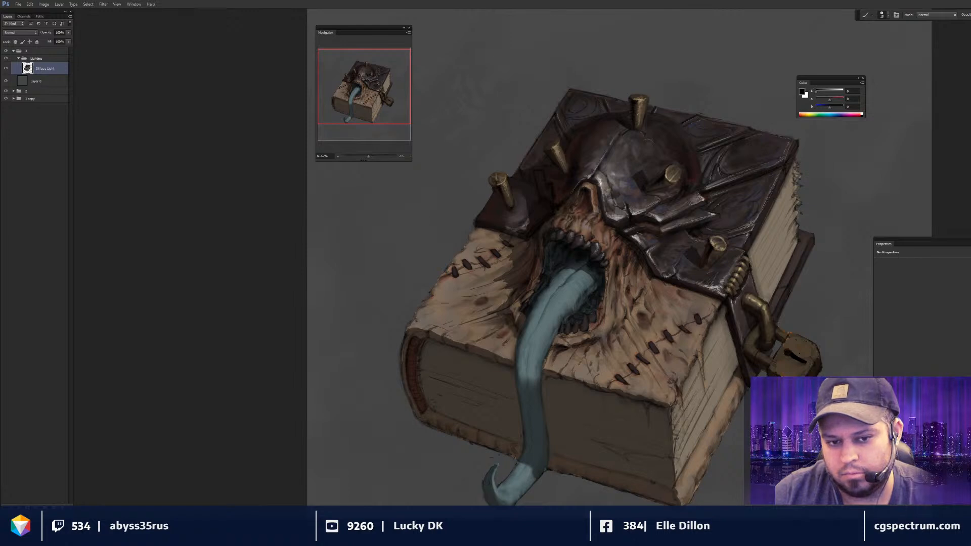
{"action": "key", "text": "ctrl+minus"}
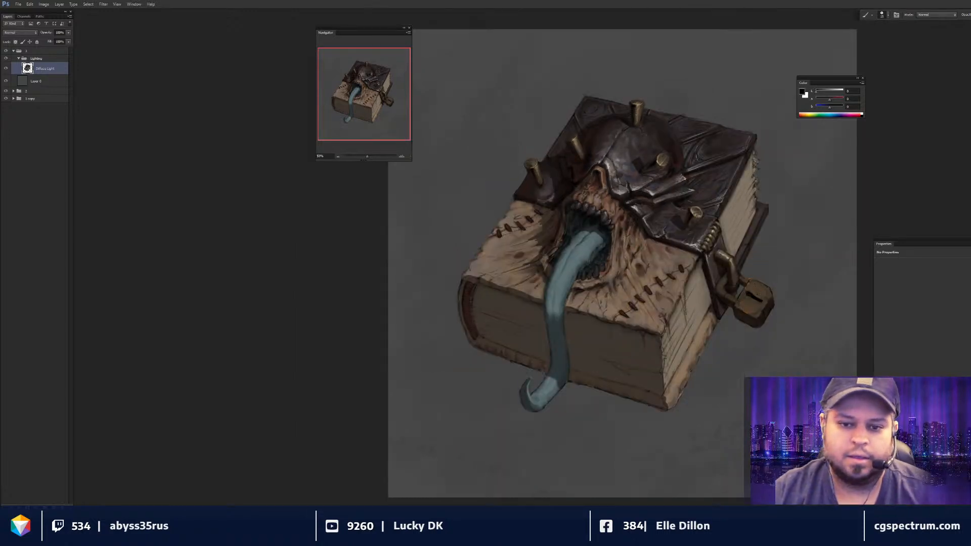
{"action": "key", "text": "ctrl+plus"}
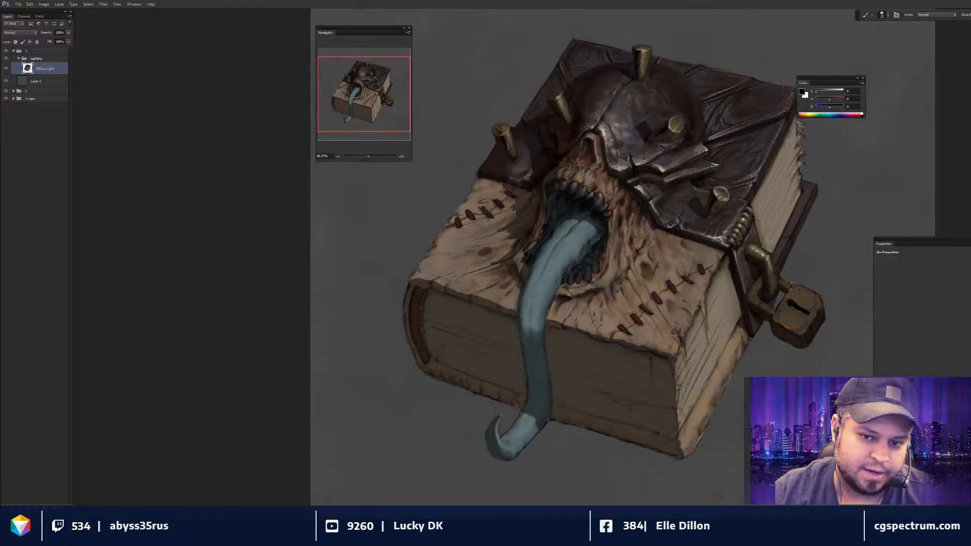
{"action": "left_click_drag", "start_coordinate": [536, 186], "coordinate": [527, 234]}
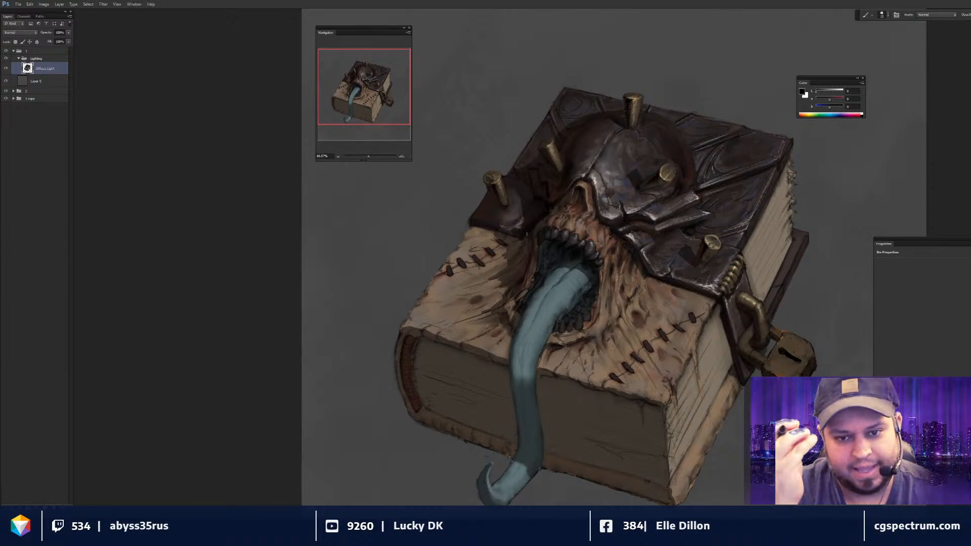
{"action": "key", "text": "ctrl+plus"}
{"action": "left_click_drag", "start_coordinate": [538, 199], "coordinate": [588, 244]}
{"action": "right_click", "coordinate": [601, 196]}
{"action": "left_click", "coordinate": [599, 175]}
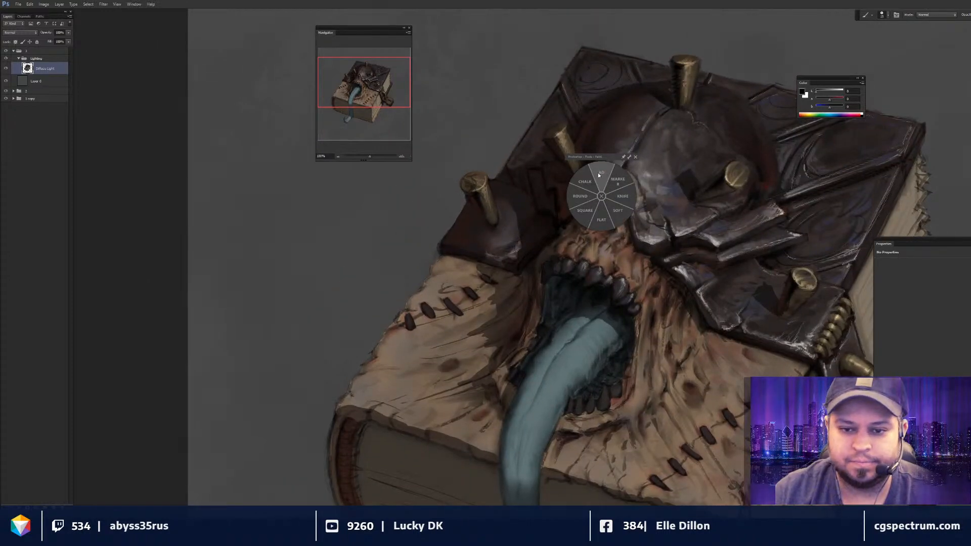
{"action": "left_click", "coordinate": [598, 172]}
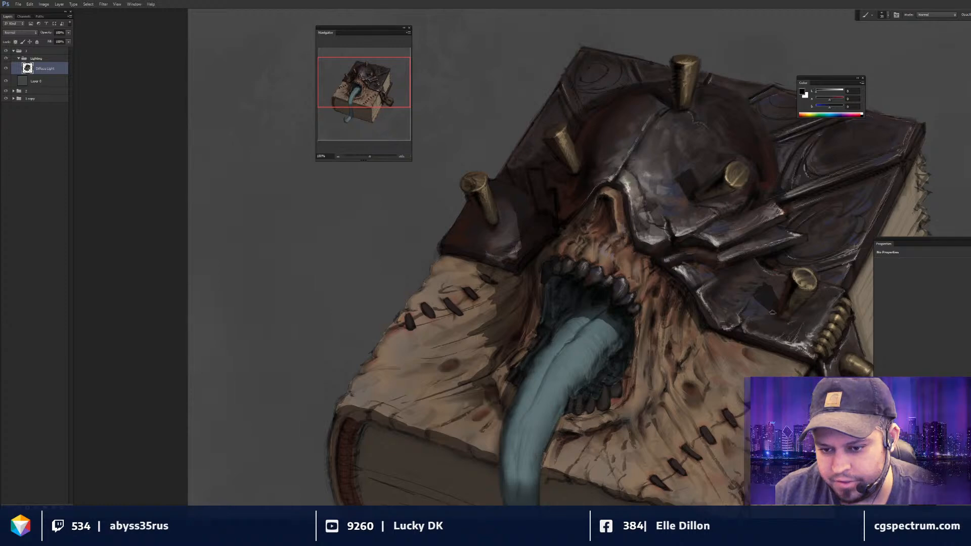
{"action": "key", "text": "ctrl+minus"}
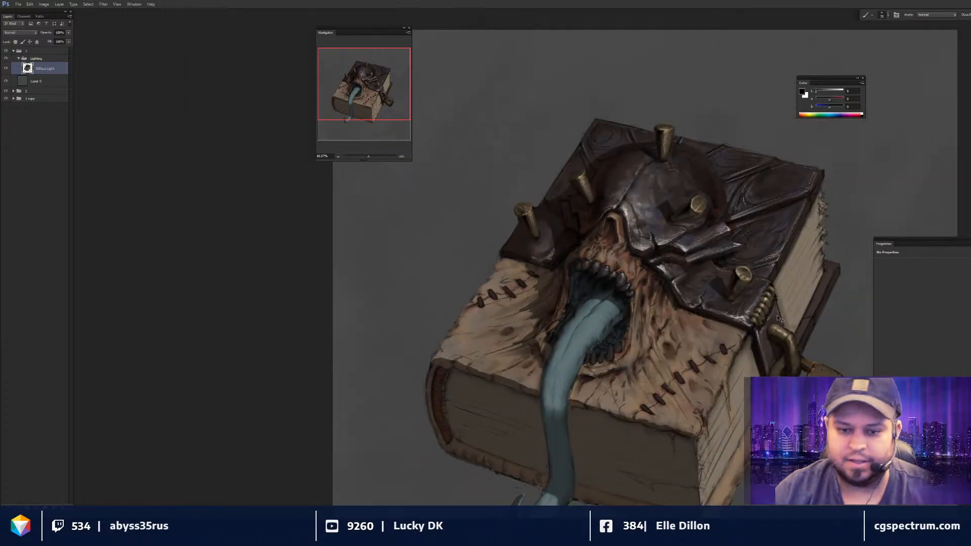
{"action": "key", "text": "ctrl+minus"}
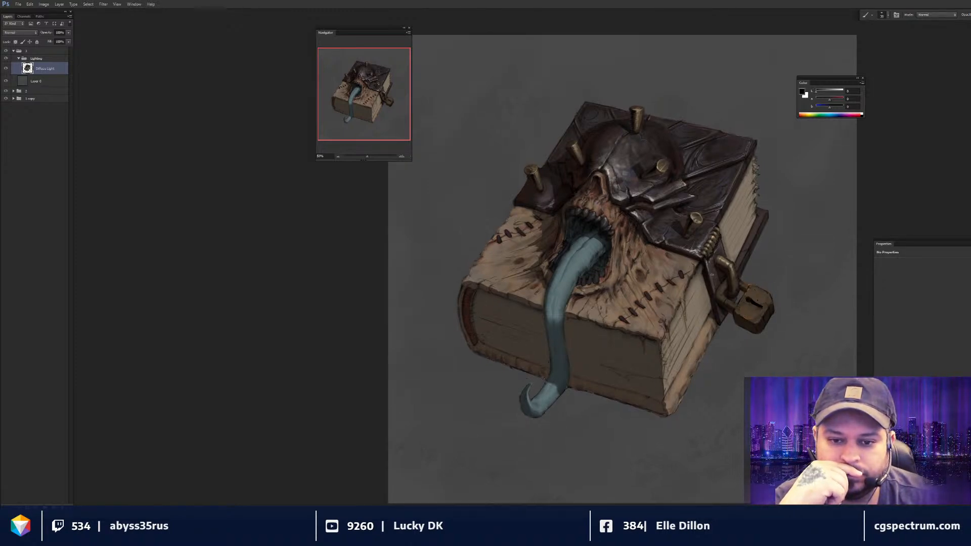
- Blend the shading between the leather flap and the mouth with an enlarged Smudge tool
{"action": "key", "text": "ctrl+plus"}
{"action": "key", "text": "r"}
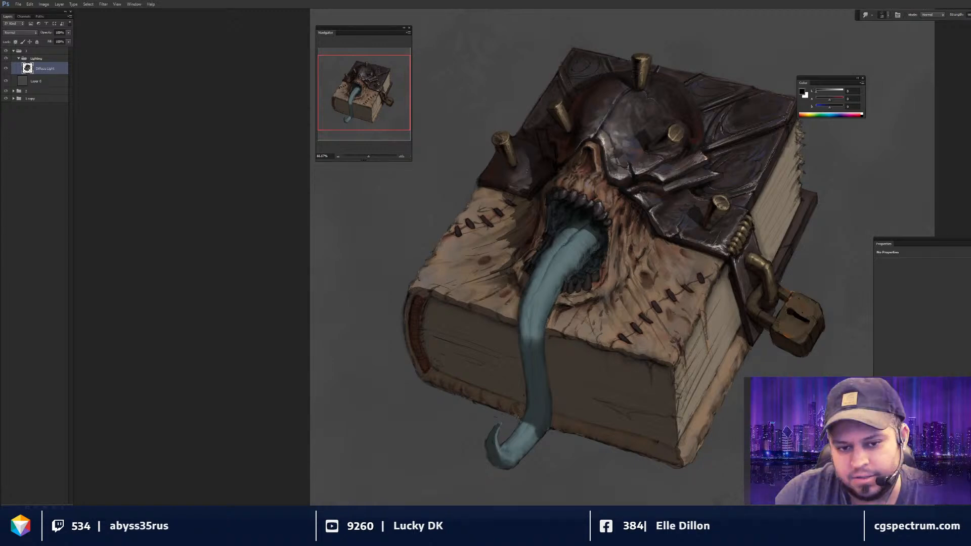
{"action": "key", "text": "bracketright"}
{"action": "left_click_drag", "start_coordinate": [534, 192], "coordinate": [535, 194]}
{"action": "key", "text": "ctrl+minus"}
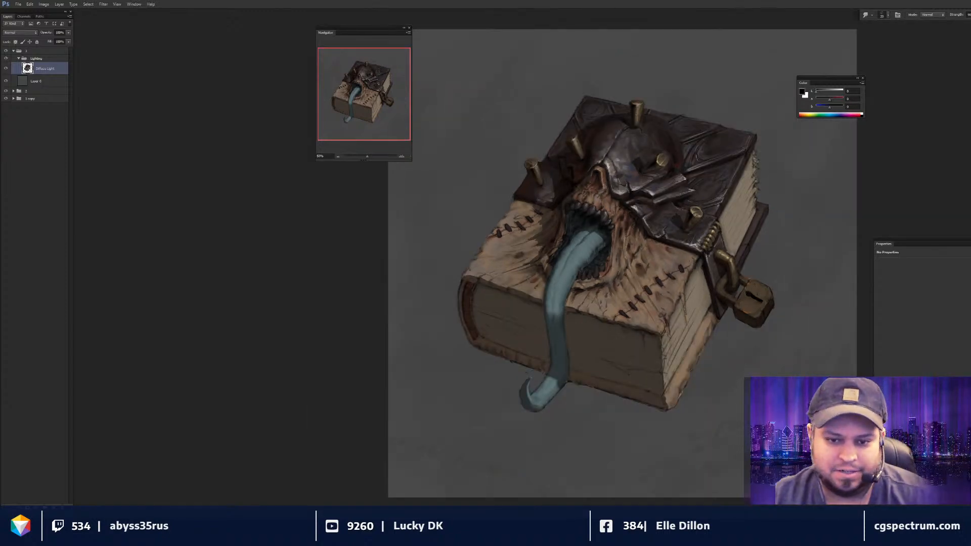
{"action": "key", "text": "ctrl+plus"}
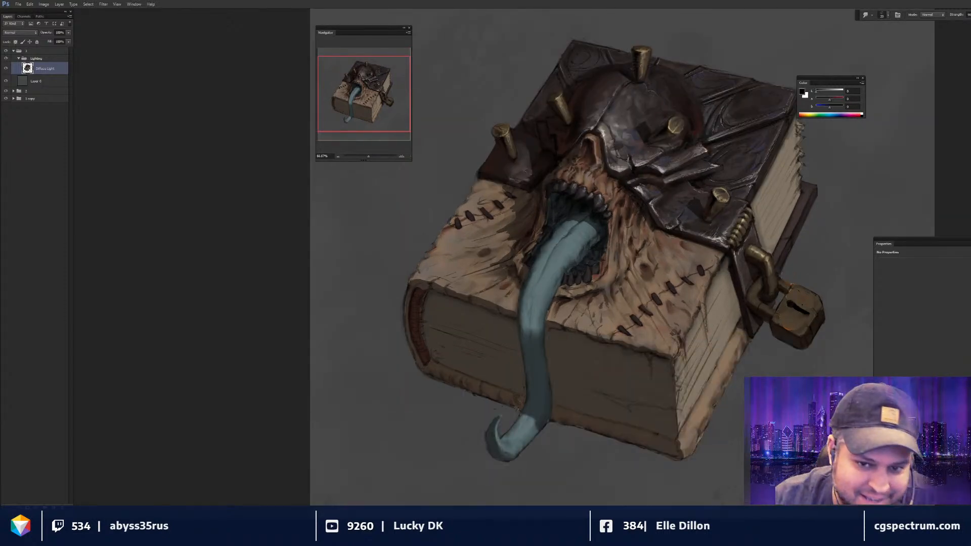
{"action": "left_click_drag", "start_coordinate": [551, 223], "coordinate": [532, 253]}
- Paint darker tones on the book with an enlarged brush, using a near-black sampled from the leather above the nose
{"action": "key", "text": "b"}
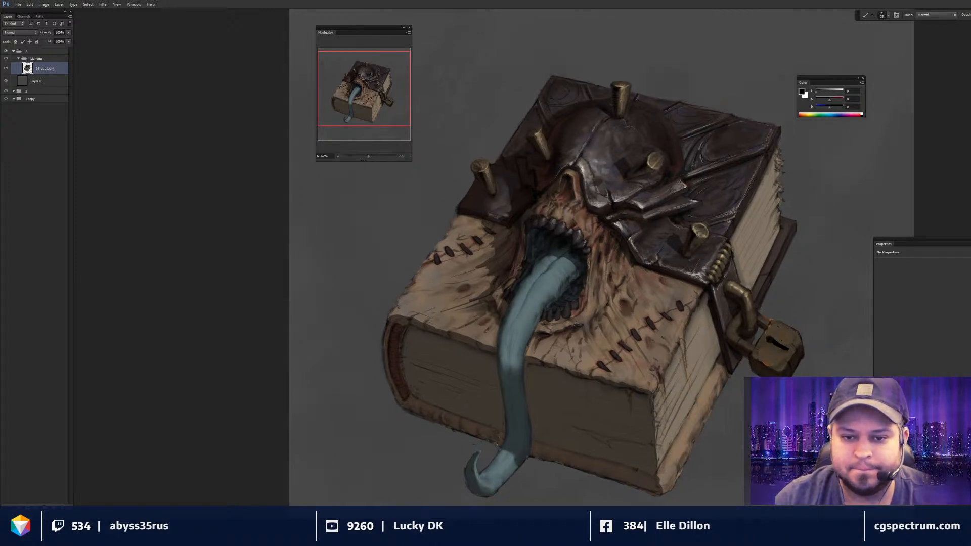
{"action": "key", "text": "bracketright"}
{"action": "left_click", "coordinate": [579, 172], "text": "alt"}
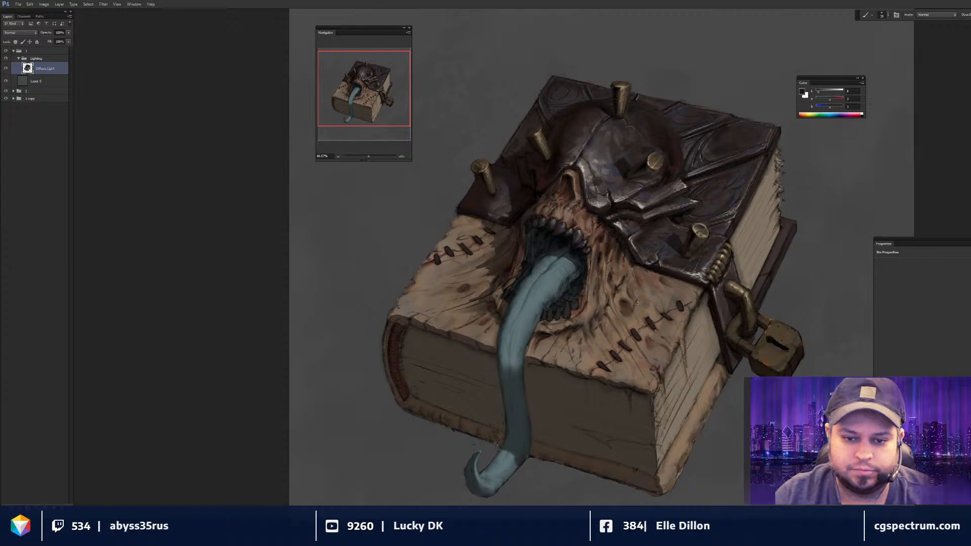
{"action": "left_click_drag", "start_coordinate": [620, 268], "coordinate": [596, 260]}
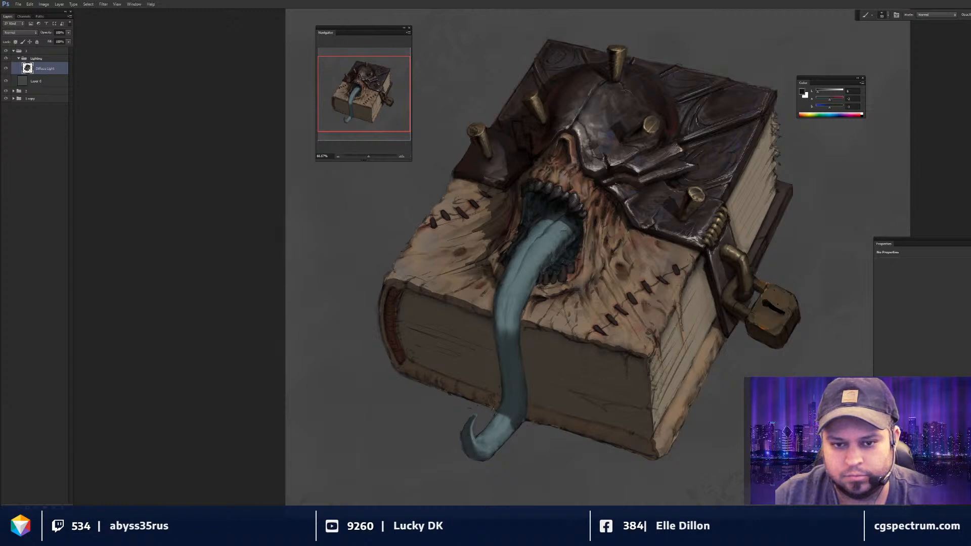
{"action": "key", "text": "ctrl+minus"}
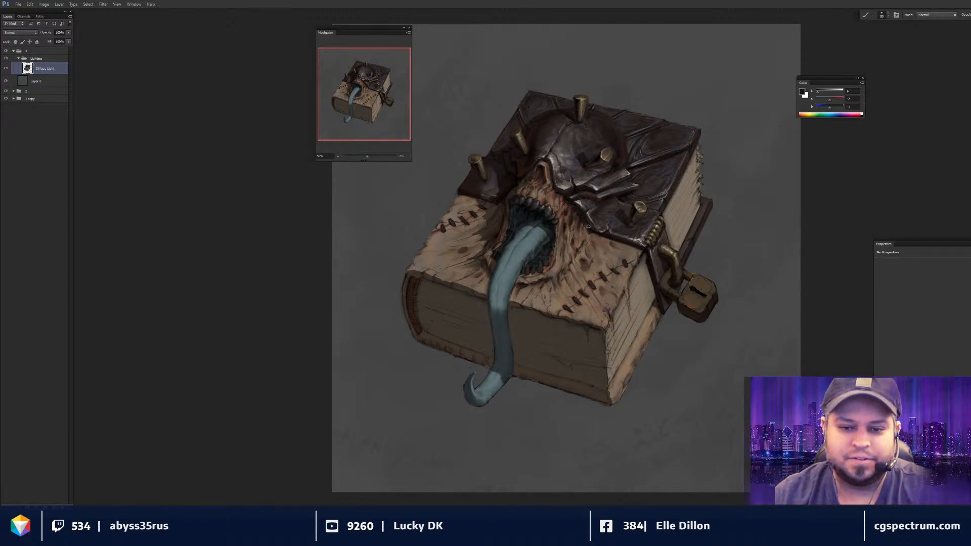
- Shade the curved metal chain link beside the padlock with light and dark tones sampled there, using a larger brush
{"action": "scroll", "coordinate": [642, 234], "scroll_direction": "up", "scroll_amount": 2}
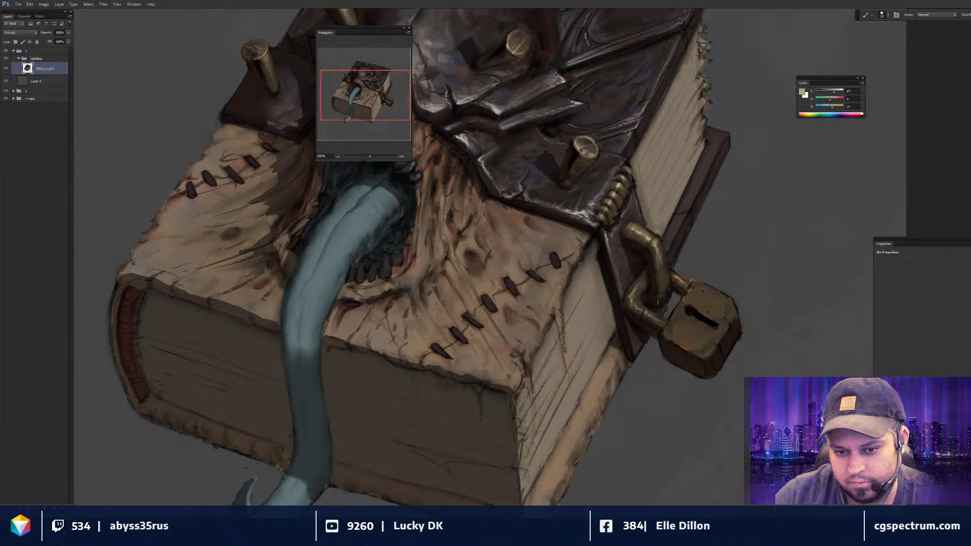
{"action": "key", "text": "]"}
{"action": "key", "text": "]"}
{"action": "key", "text": "]"}
{"action": "left_click", "coordinate": [641, 271], "text": "alt"}
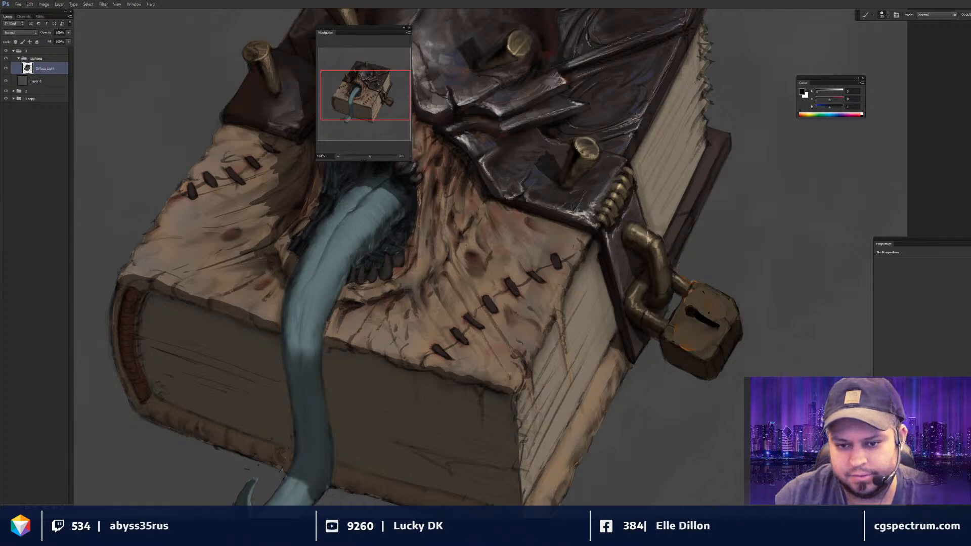
{"action": "left_click", "coordinate": [649, 236], "text": "alt"}
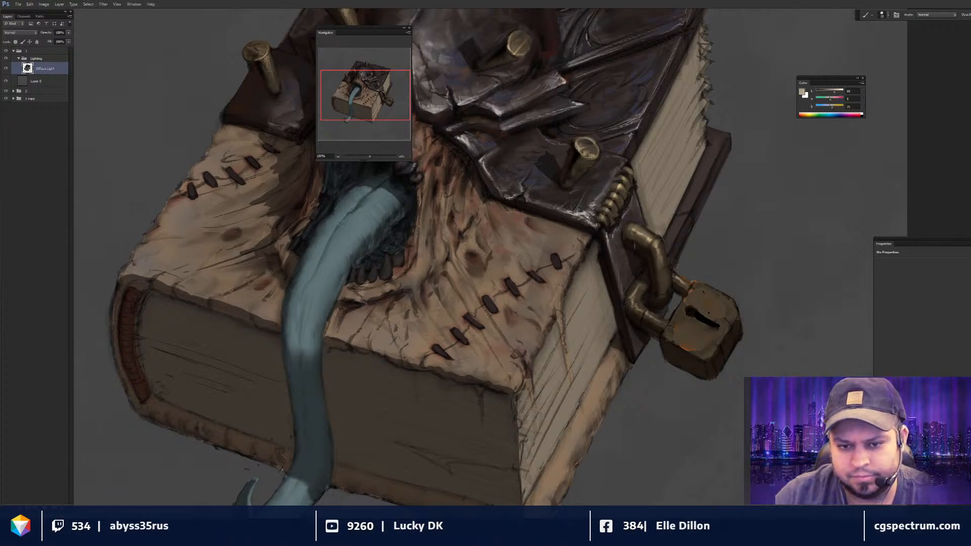
{"action": "left_click", "coordinate": [638, 250], "text": "alt"}
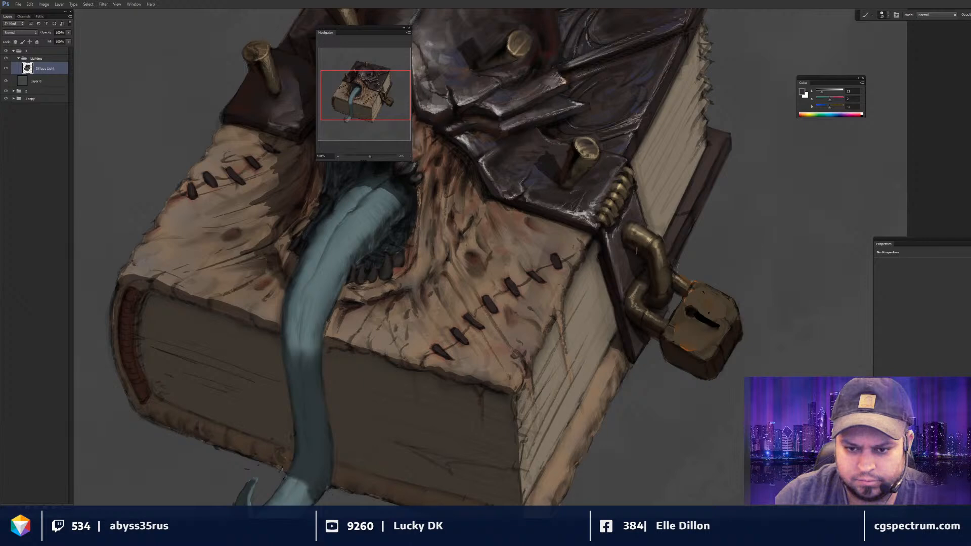
{"action": "left_click", "coordinate": [642, 232], "text": "alt"}
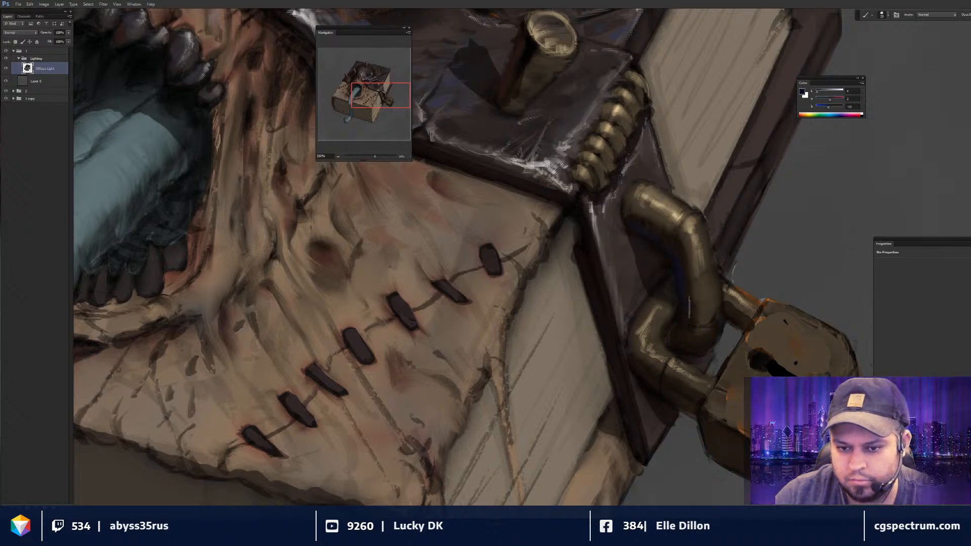
- Blend the chain link's shading with the Smudge tool and touch up its shadows with a dark brush
{"action": "key", "text": "r"}
{"action": "scroll", "coordinate": [632, 246], "scroll_direction": "down", "scroll_amount": 3}
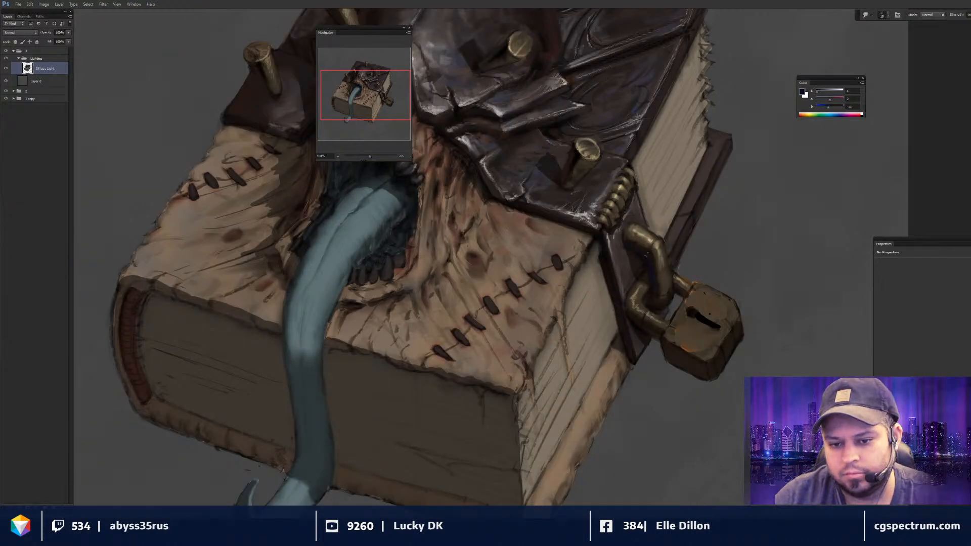
{"action": "key", "text": "b"}
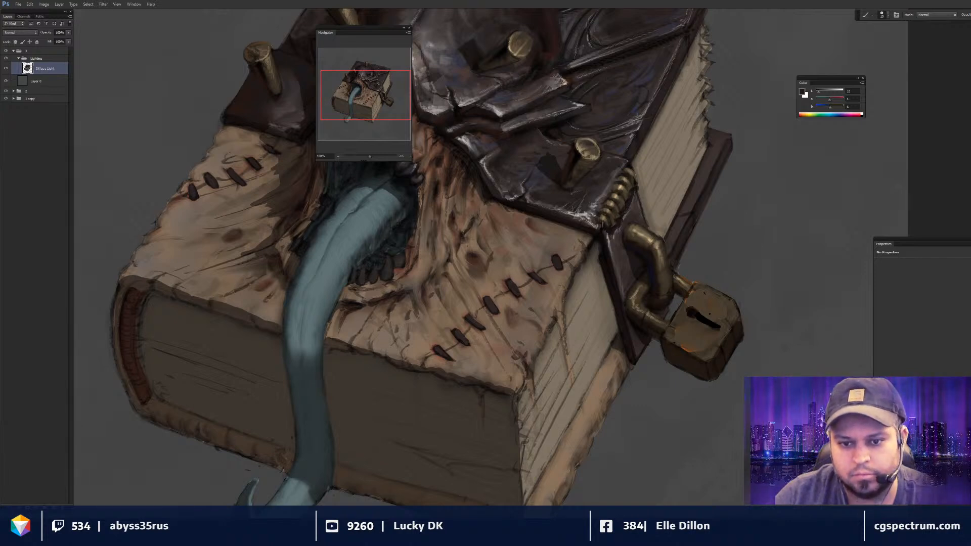
{"action": "key", "text": "ctrl+minus"}
{"action": "mouse_move", "coordinate": [678, 237]}
{"action": "left_mouse_down"}
{"action": "mouse_move", "coordinate": [706, 254]}
{"action": "mouse_move", "coordinate": [690, 242]}
{"action": "left_mouse_up"}
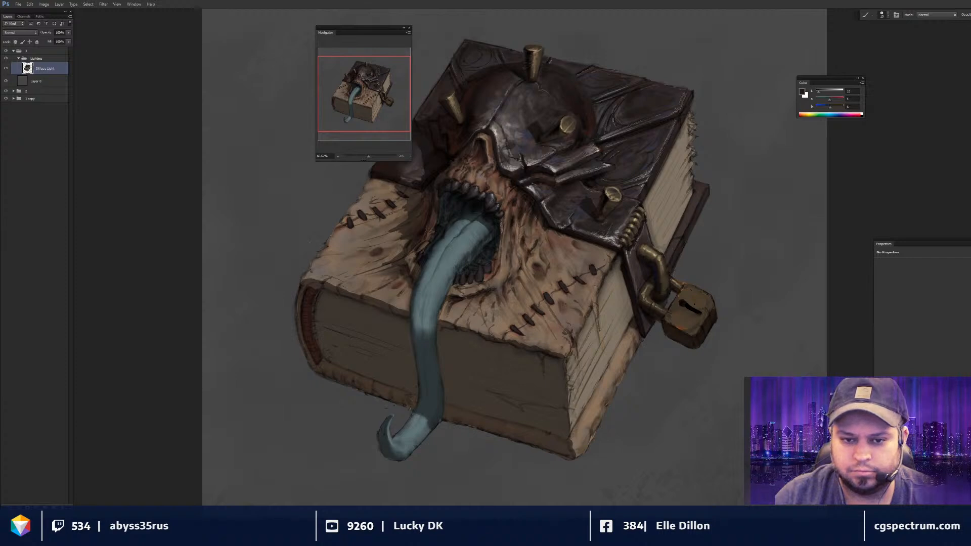
- Touch up the padlock's metal with the Smudge and Brush tools, and paint the area around its keyhole with black
{"action": "key", "text": "ctrl+plus"}
{"action": "key", "text": "d"}
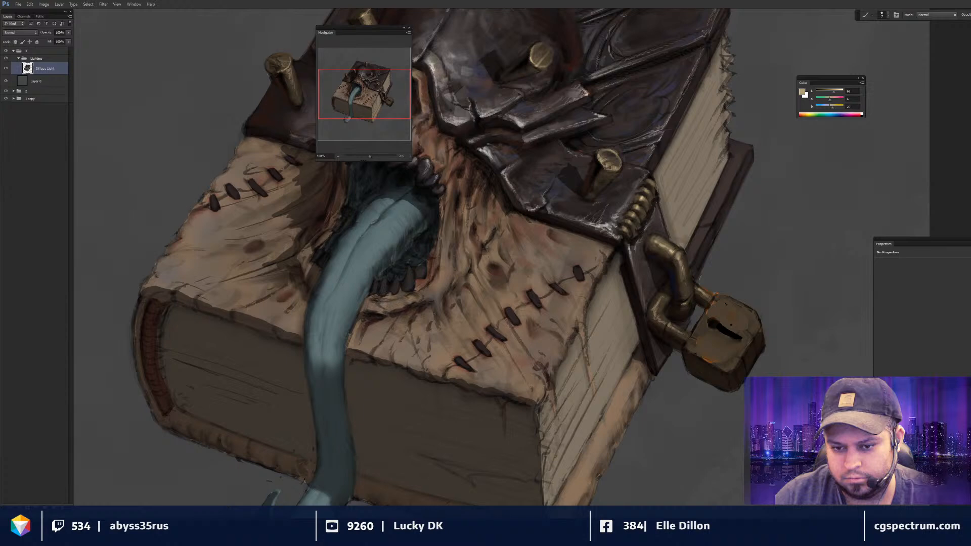
{"action": "mouse_move", "coordinate": [706, 328]}
{"action": "left_mouse_down"}
{"action": "mouse_move", "coordinate": [668, 307]}
{"action": "mouse_move", "coordinate": [658, 314]}
{"action": "left_mouse_up"}
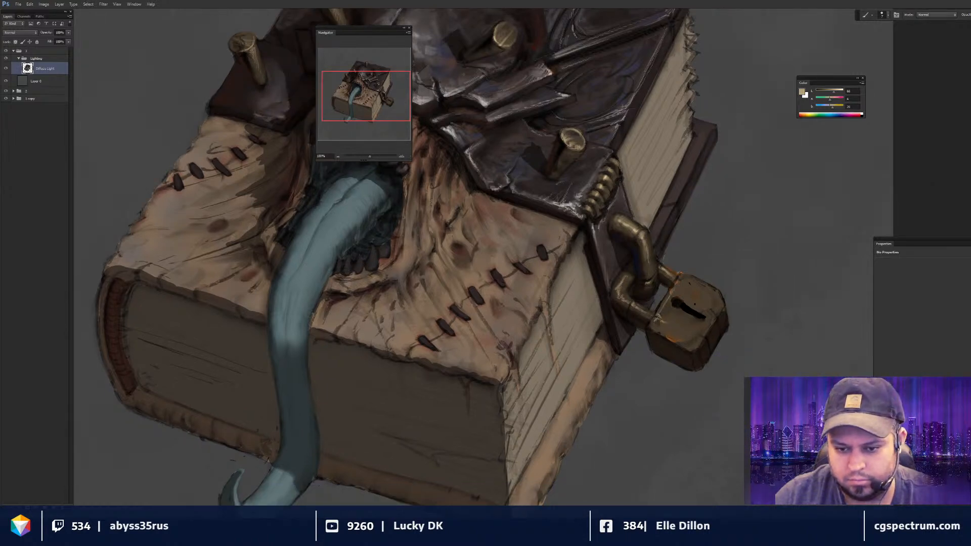
{"action": "left_click_drag", "start_coordinate": [405, 253], "coordinate": [384, 247]}
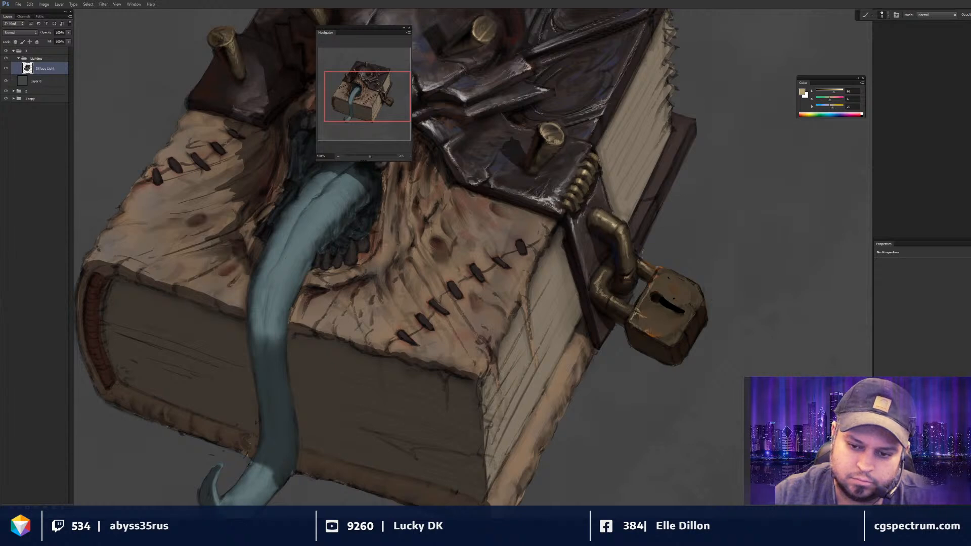
{"action": "key", "text": "r"}
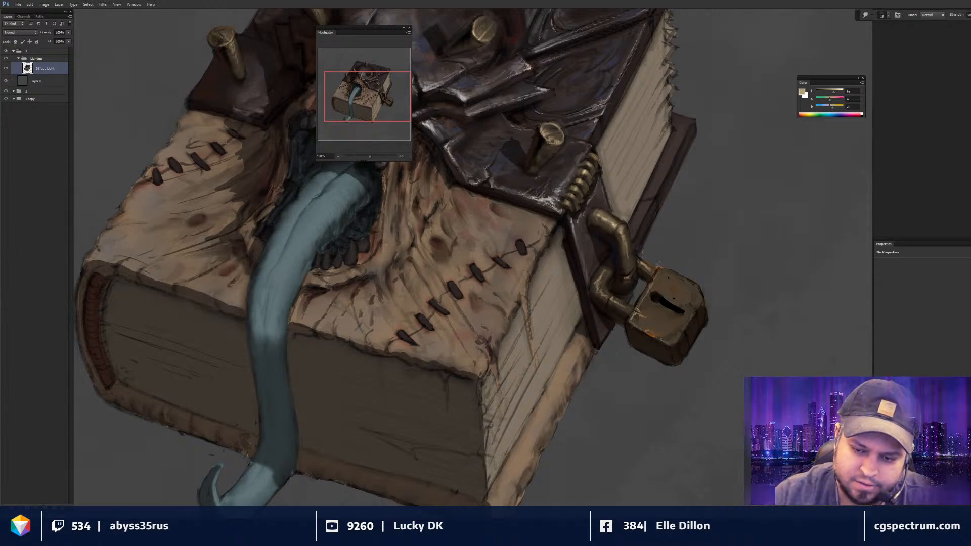
{"action": "key", "text": "b"}
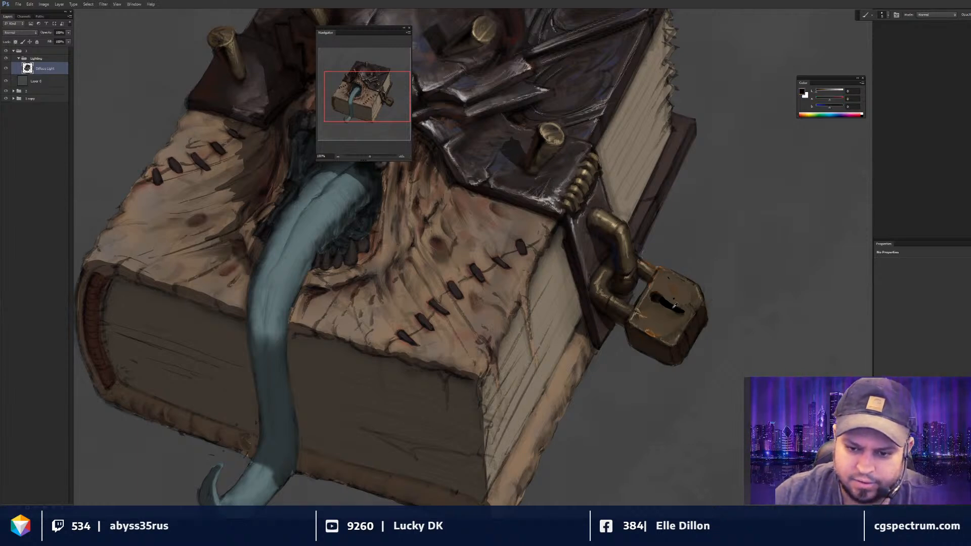
{"action": "key", "text": "d"}
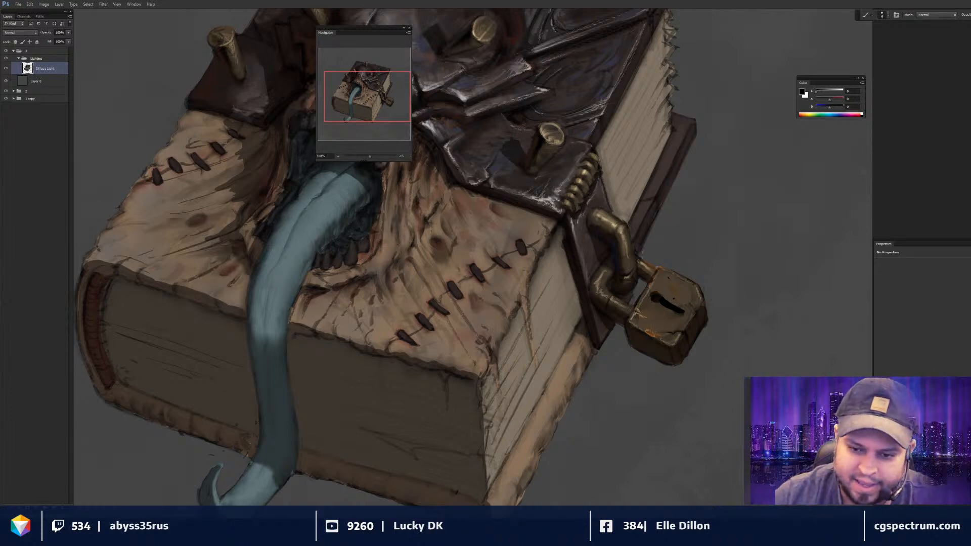
- Refine the small brass coil at the leather cover's corner with light and dark tones sampled there
{"action": "key", "text": "x"}
{"action": "left_click_drag", "start_coordinate": [582, 182], "coordinate": [580, 179]}
{"action": "key", "text": "x"}
{"action": "left_click", "coordinate": [581, 180], "text": "alt"}
{"action": "left_click", "coordinate": [582, 179], "text": "alt"}
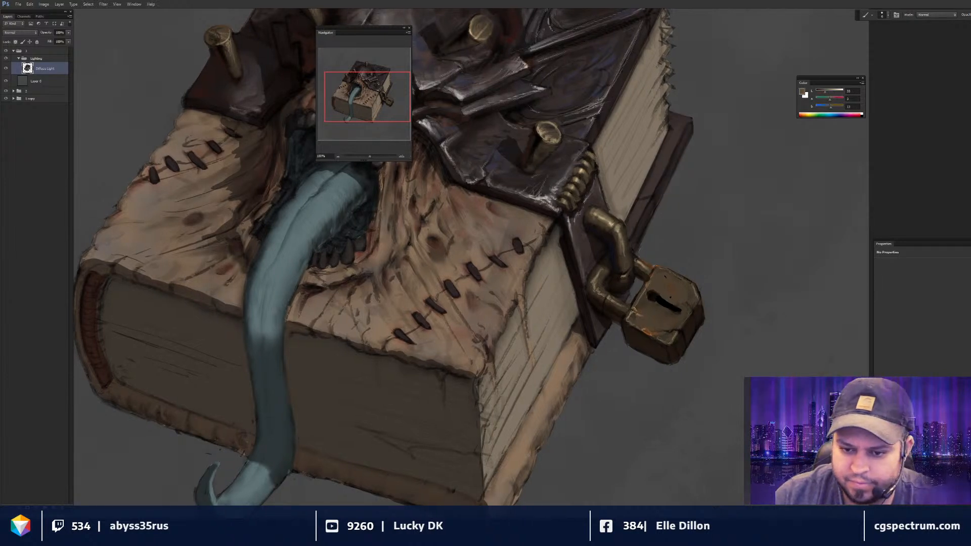
{"action": "left_click", "coordinate": [577, 180], "text": "alt"}
{"action": "left_click", "coordinate": [580, 177], "text": "alt"}
{"action": "left_click_drag", "start_coordinate": [580, 178], "coordinate": [580, 177]}
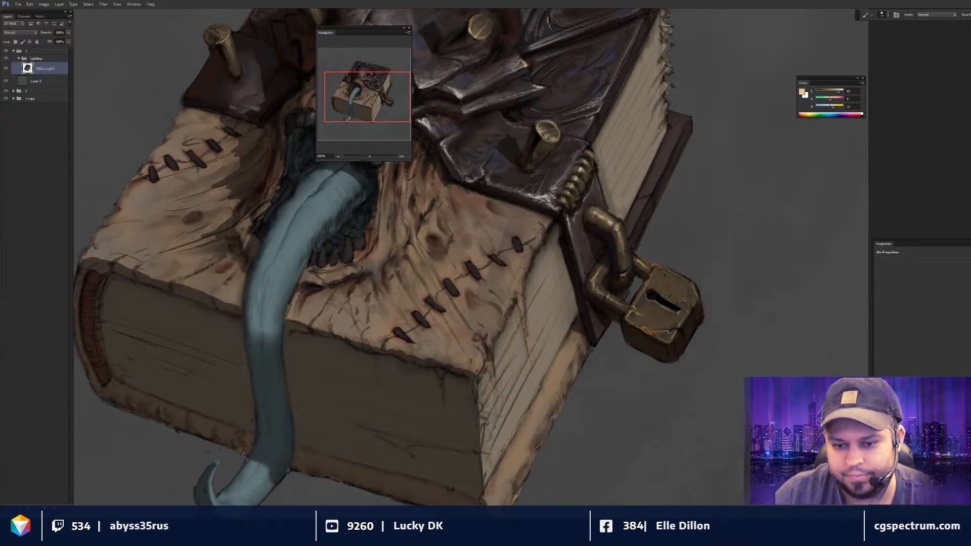
- Paint light and dark metal tones sampled from the padlock onto its front face, using a larger brush
{"action": "left_click", "coordinate": [666, 300], "text": "alt"}
{"action": "key", "text": "bracketright"}
{"action": "key", "text": "bracketright"}
{"action": "key", "text": "bracketright"}
{"action": "key", "text": "bracketright"}
{"action": "key", "text": "bracketright"}
{"action": "key", "text": "bracketright"}
{"action": "mouse_move", "coordinate": [666, 271]}
{"action": "left_mouse_down"}
{"action": "mouse_move", "coordinate": [660, 289]}
{"action": "mouse_move", "coordinate": [663, 281]}
{"action": "left_mouse_up"}
{"action": "left_click", "coordinate": [666, 272], "text": "alt"}
{"action": "key", "text": "bracketleft"}
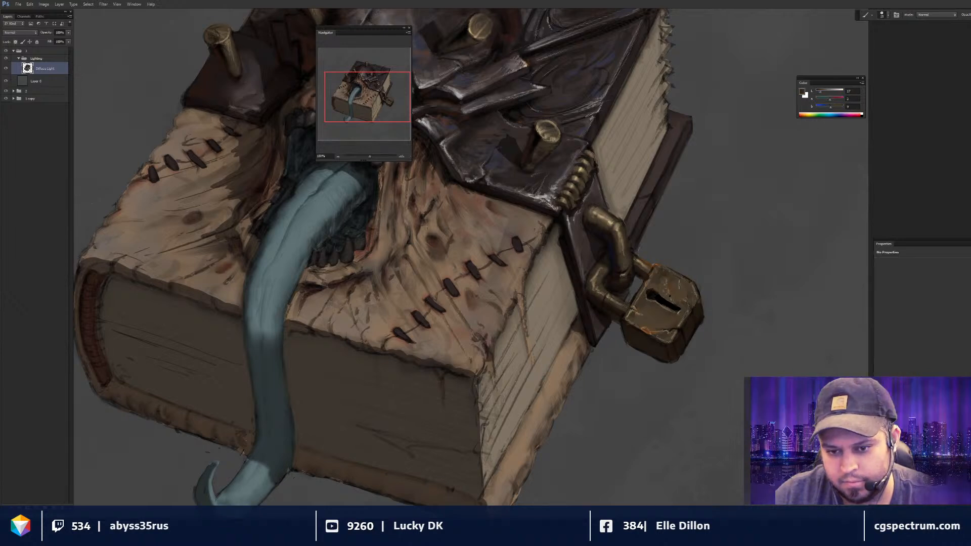
{"action": "left_click", "coordinate": [636, 306], "text": "alt"}
{"action": "key", "text": "bracketright"}
{"action": "mouse_move", "coordinate": [636, 306]}
{"action": "left_mouse_down"}
{"action": "mouse_move", "coordinate": [628, 318]}
{"action": "mouse_move", "coordinate": [652, 326]}
{"action": "mouse_move", "coordinate": [645, 302]}
{"action": "left_mouse_up"}
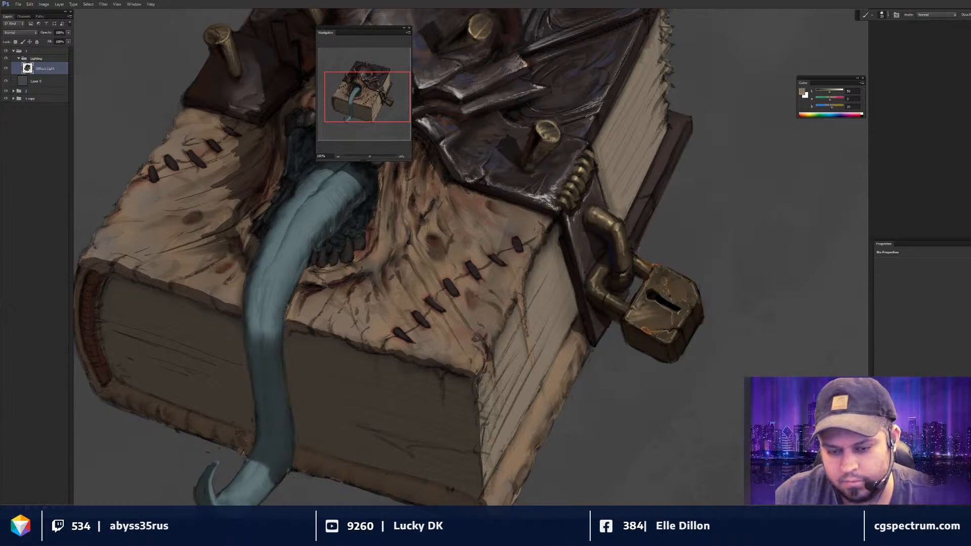
- Blend the padlock's shading with the Smudge tool and paint darker sampled tones on the padlock and its chain link
{"action": "key", "text": "ctrl+minus"}
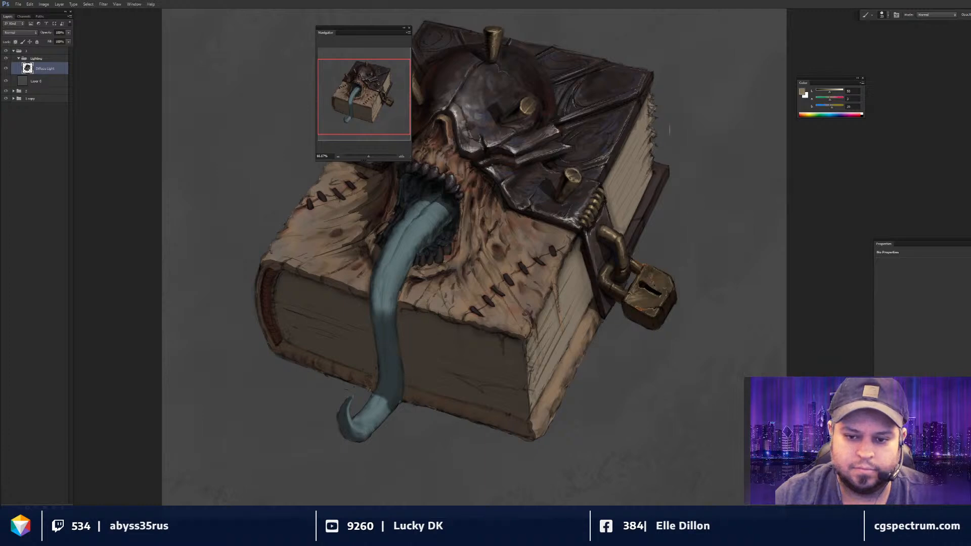
{"action": "key", "text": "ctrl+plus"}
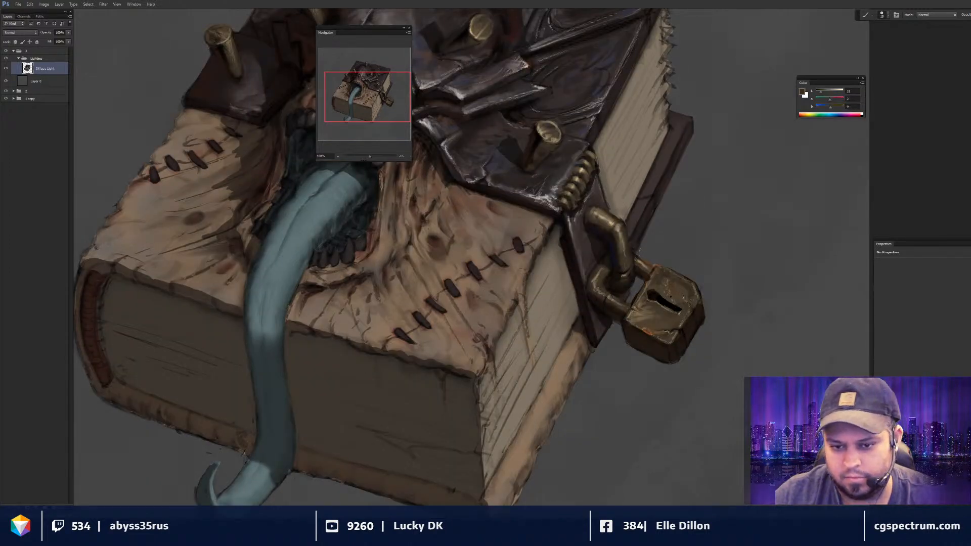
{"action": "left_click_drag", "start_coordinate": [671, 296], "coordinate": [680, 296]}
{"action": "key", "text": "r"}
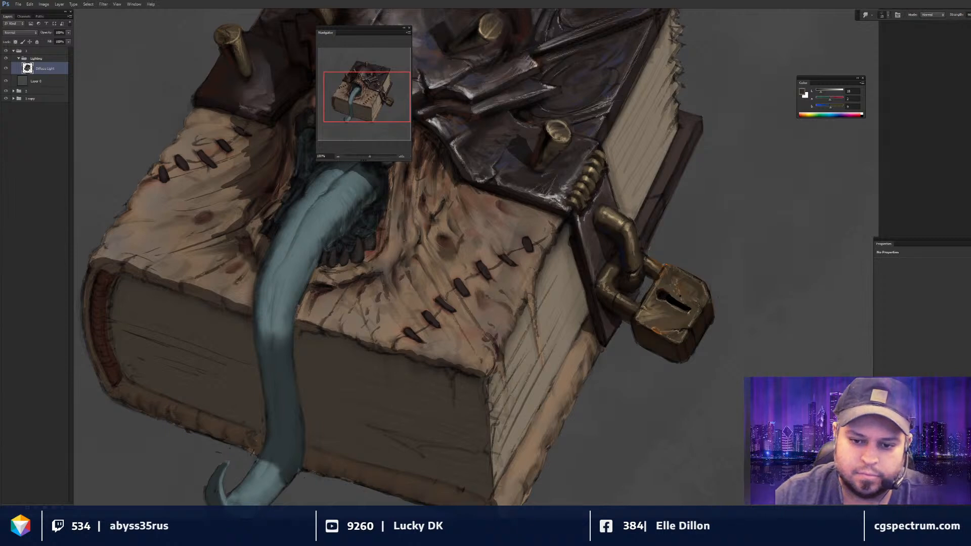
{"action": "key", "text": "b"}
{"action": "left_click_drag", "start_coordinate": [605, 300], "coordinate": [676, 323]}
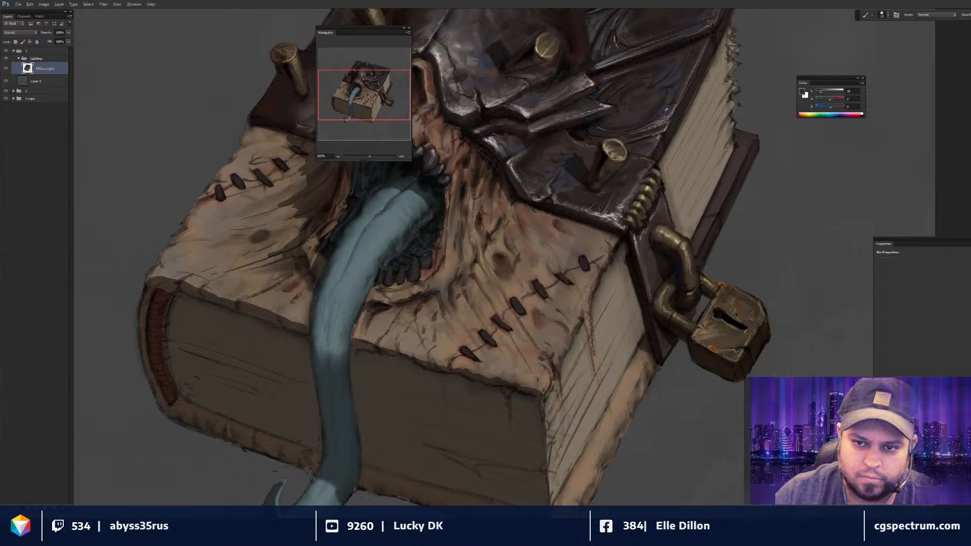
{"action": "left_click", "coordinate": [661, 323], "text": "alt"}
{"action": "key", "text": "ctrl+minus"}
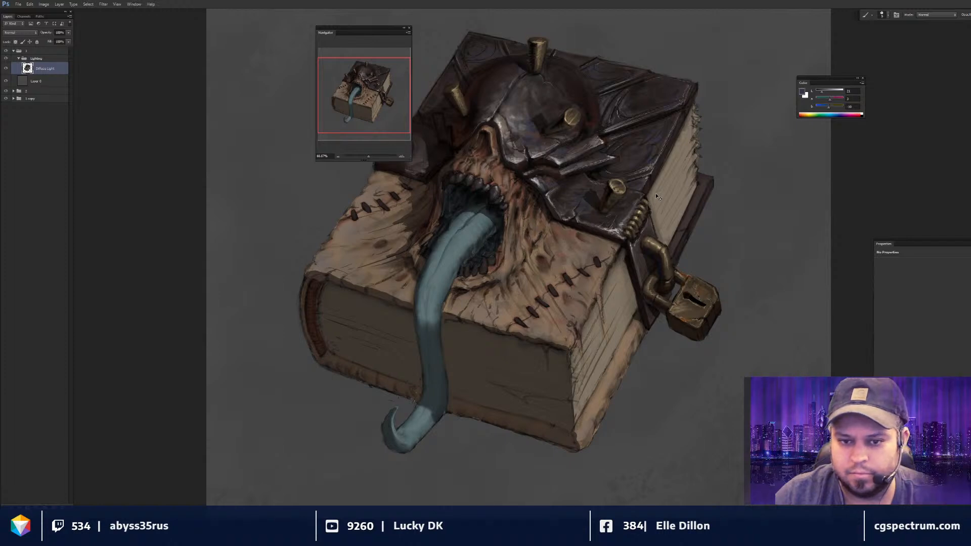
{"action": "key", "text": "ctrl+plus"}
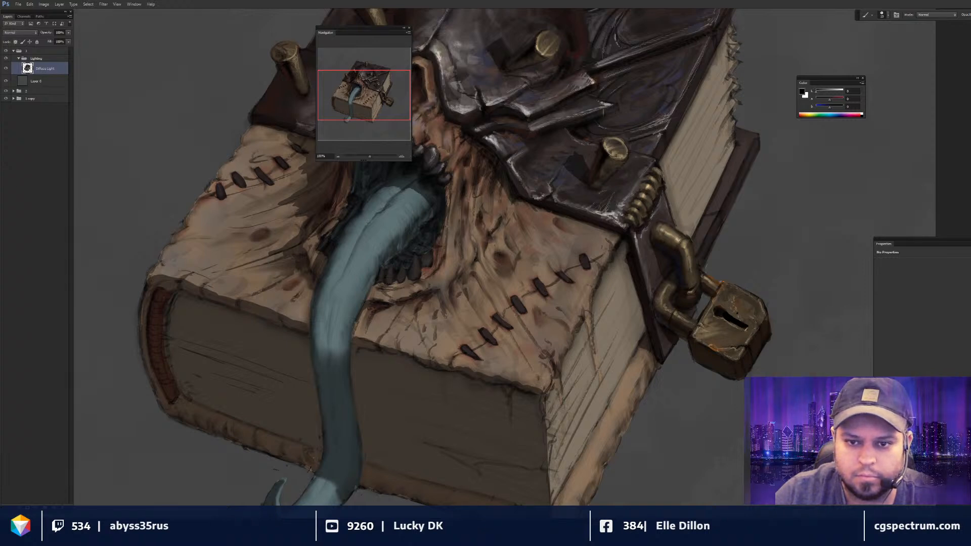
{"action": "key", "text": "ctrl+minus"}
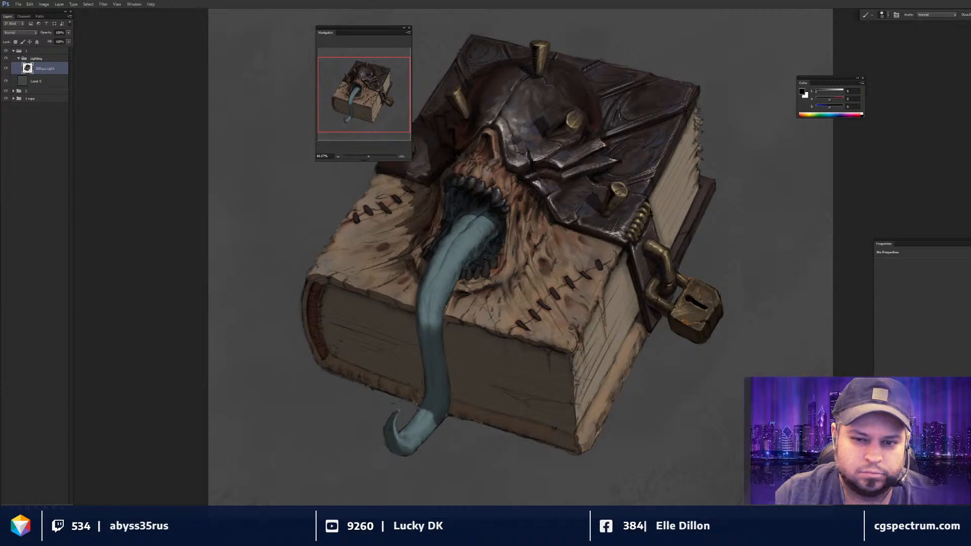
- Paint bright highlights on the padlock's front face with a smaller white brush in Color Dodge mode
{"action": "key", "text": "ctrl+plus"}
{"action": "key", "text": "shift+alt+d"}
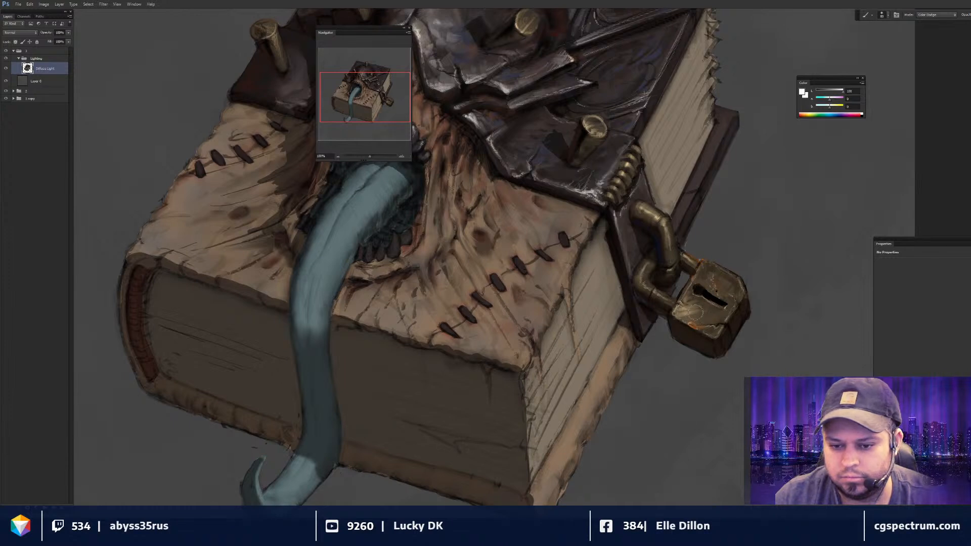
{"action": "key", "text": "bracketleft"}
{"action": "key", "text": "bracketleft"}
{"action": "key", "text": "bracketleft"}
{"action": "key", "text": "bracketleft"}
{"action": "key", "text": "bracketleft"}
{"action": "key", "text": "bracketleft"}
{"action": "key", "text": "bracketleft"}
{"action": "key", "text": "bracketleft"}
{"action": "key", "text": "bracketleft"}
{"action": "left_click_drag", "start_coordinate": [688, 294], "coordinate": [678, 307]}
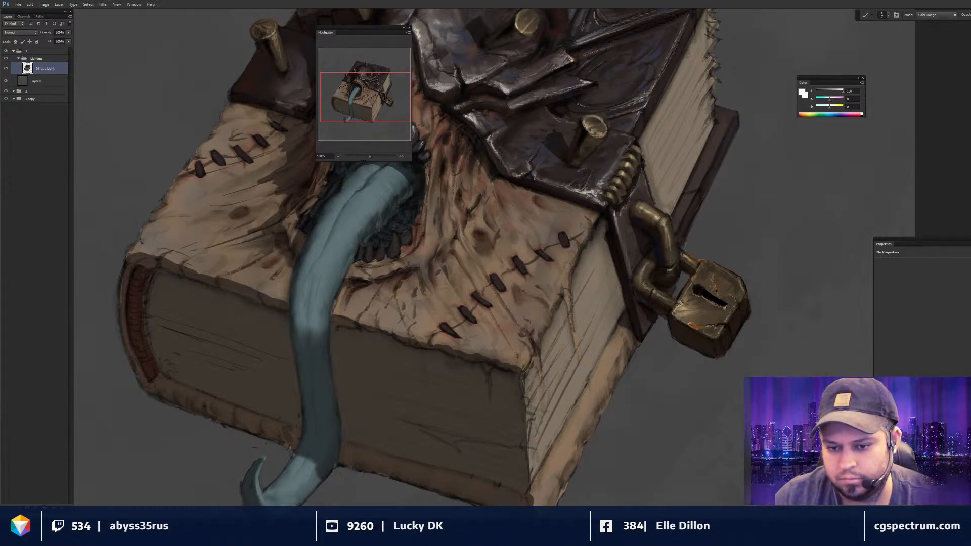
- Add white Color Dodge glints to the chain link and the padlock's edges, adjusting the brush size for each area
{"action": "key", "text": "bracketright"}
{"action": "key", "text": "bracketright"}
{"action": "key", "text": "bracketright"}
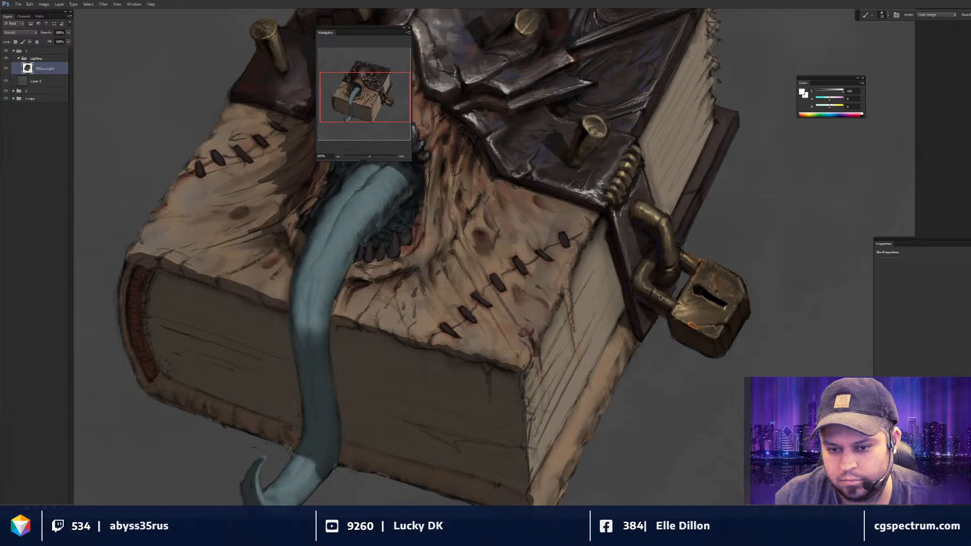
{"action": "left_click_drag", "start_coordinate": [661, 298], "coordinate": [657, 296]}
{"action": "key", "text": "bracketleft"}
{"action": "key", "text": "bracketleft"}
{"action": "key", "text": "bracketleft"}
{"action": "key", "text": "bracketleft"}
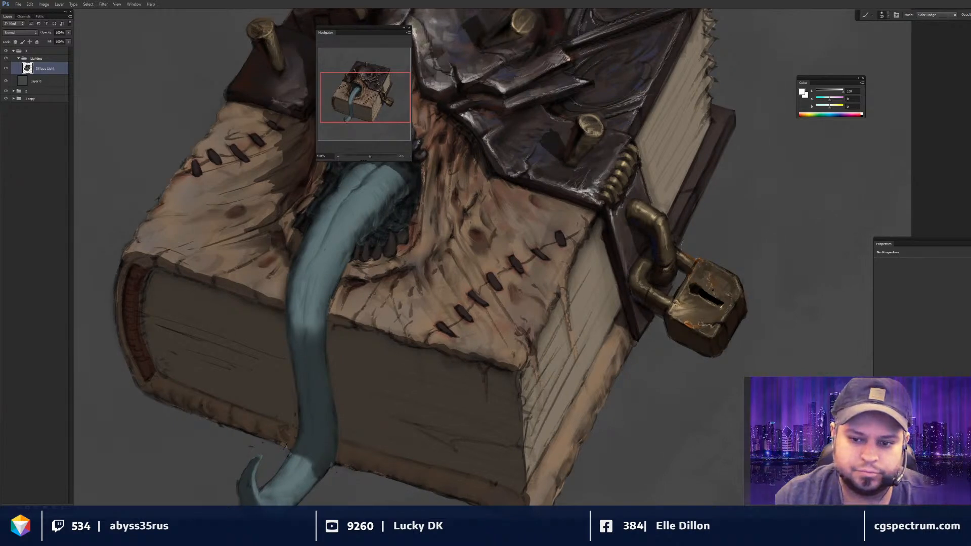
{"action": "left_click_drag", "start_coordinate": [740, 292], "coordinate": [727, 298]}
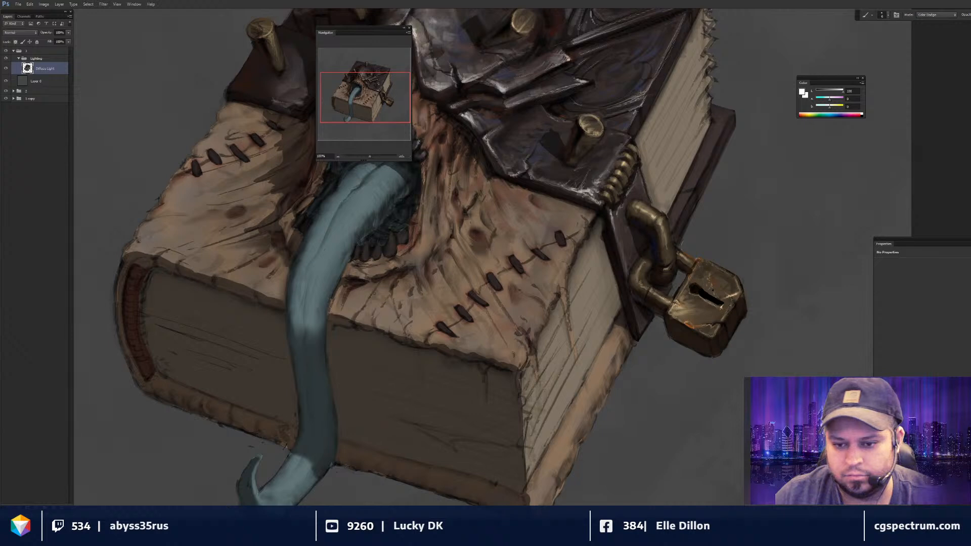
{"action": "scroll", "coordinate": [711, 286], "scroll_direction": "down", "scroll_amount": 3}
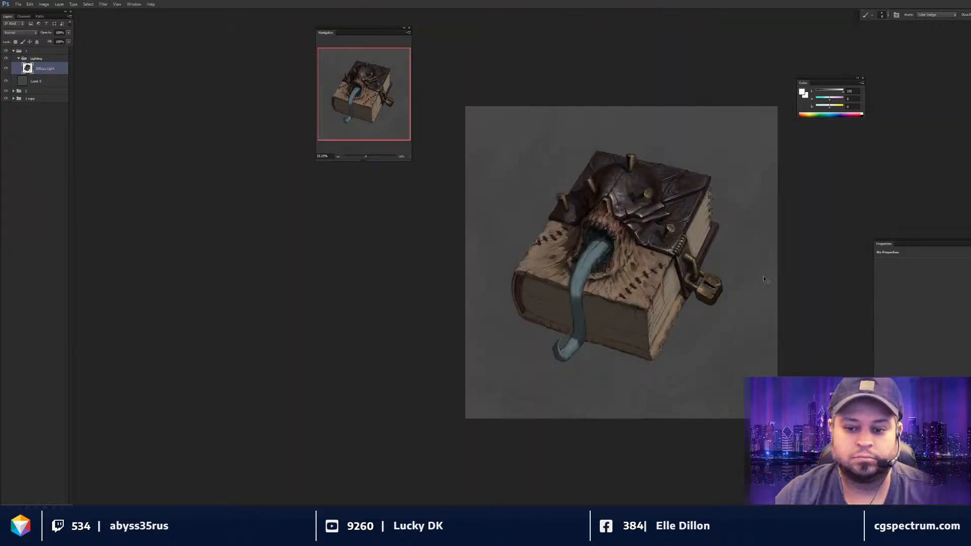
{"action": "scroll", "coordinate": [763, 279], "scroll_direction": "up", "scroll_amount": 1}
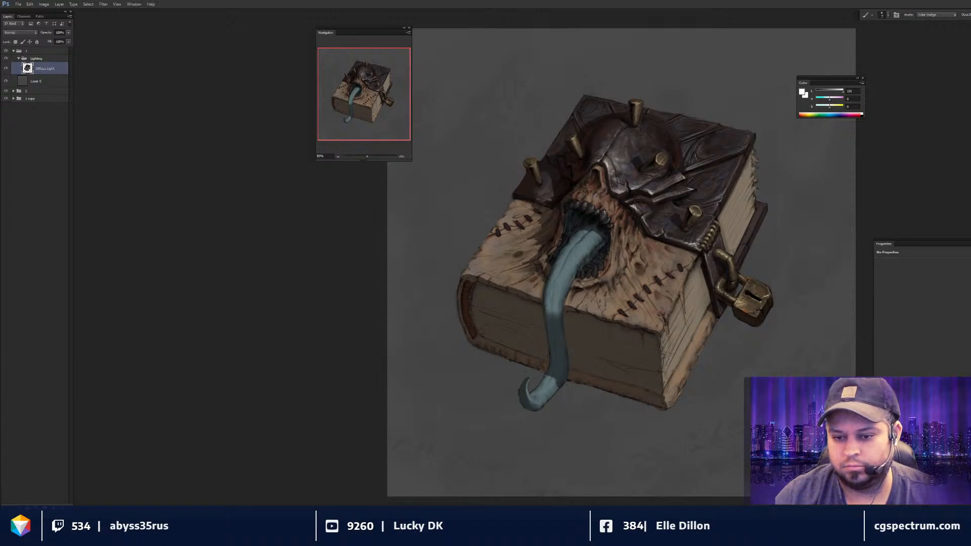
{"action": "left_click_drag", "start_coordinate": [741, 338], "coordinate": [729, 337]}
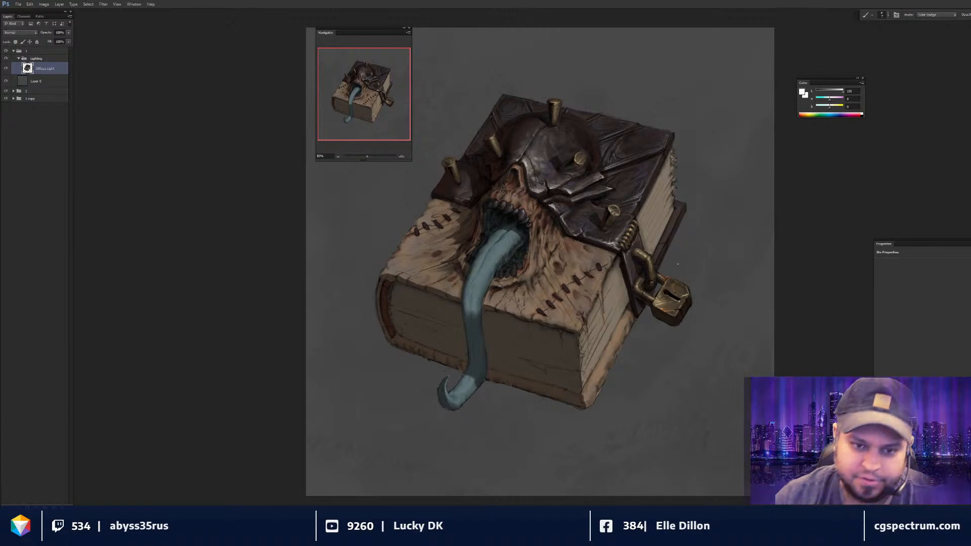
- Refine the padlock's edges and shadows with sampled tones in Normal mode, and clean up its lower outline with the Eraser
{"action": "key", "text": "ctrl+plus"}
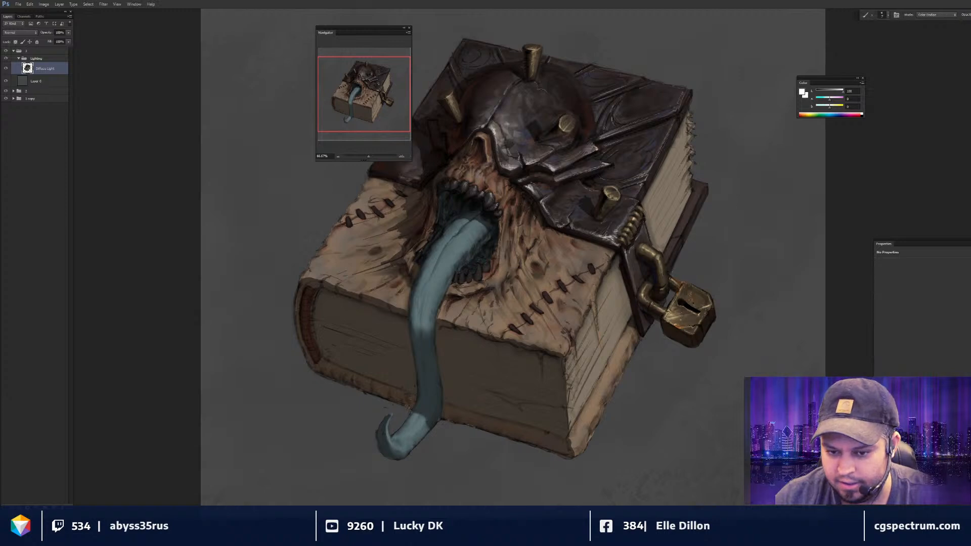
{"action": "key", "text": "b"}
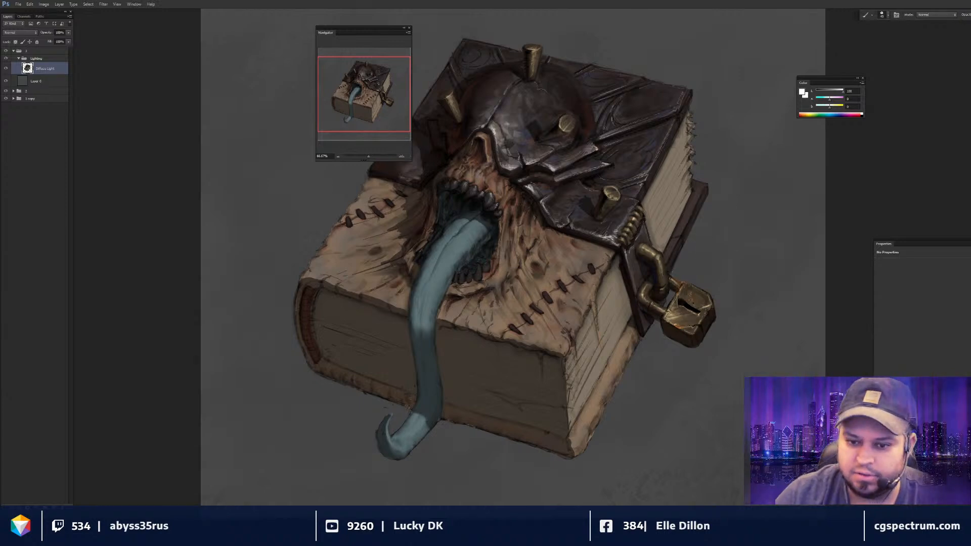
{"action": "key", "text": "x"}
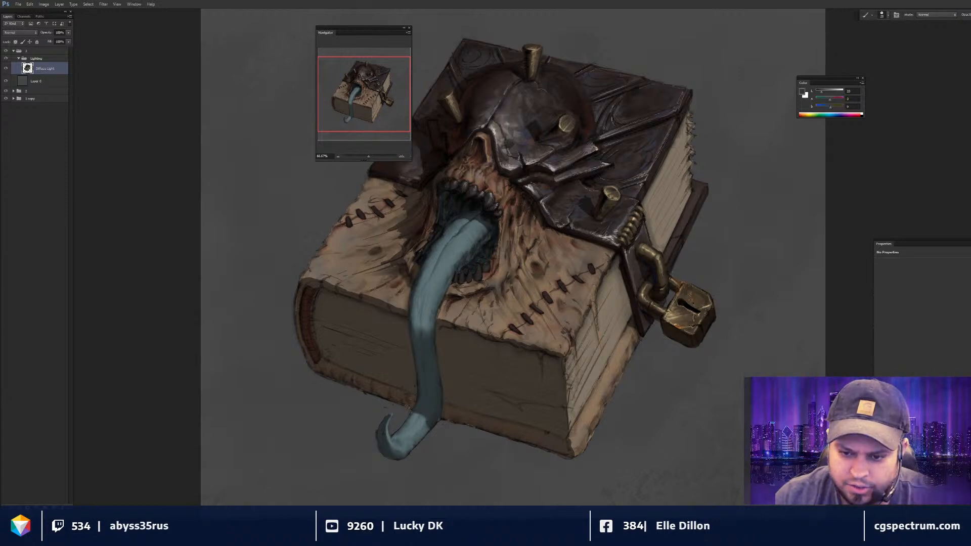
{"action": "left_click", "coordinate": [677, 313], "text": "alt"}
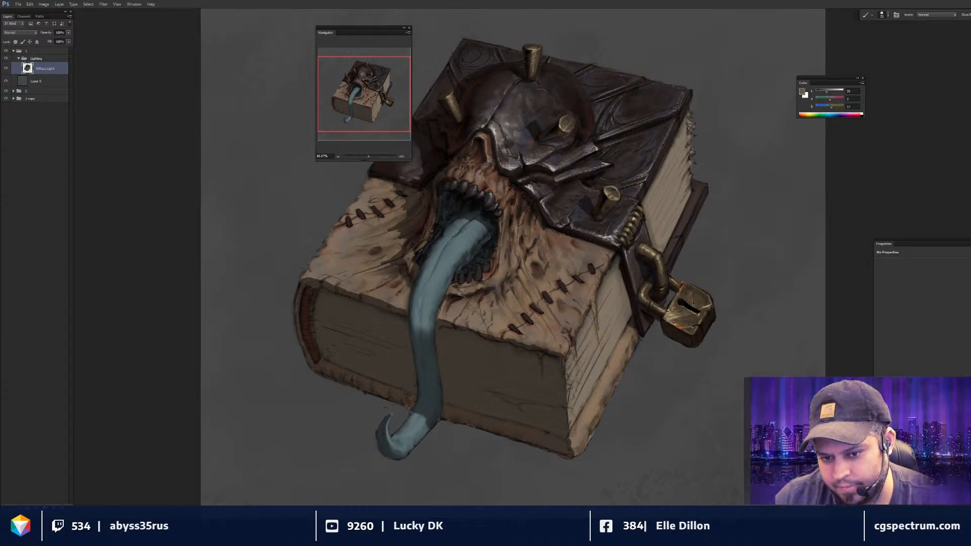
{"action": "left_click", "coordinate": [682, 306], "text": "alt"}
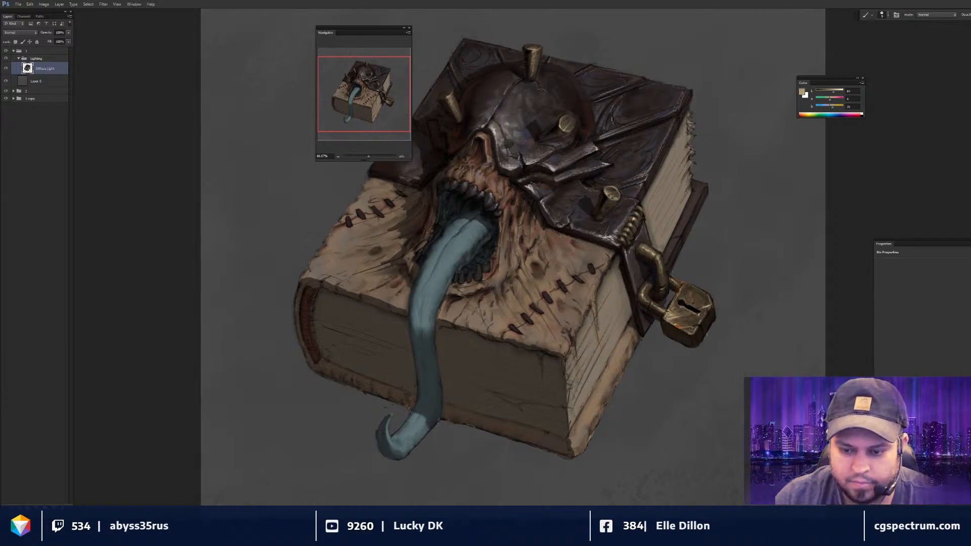
{"action": "left_click_drag", "start_coordinate": [683, 305], "coordinate": [634, 260]}
{"action": "key", "text": "ctrl+plus"}
{"action": "left_click", "coordinate": [672, 292], "text": "alt"}
{"action": "left_click_drag", "start_coordinate": [673, 302], "coordinate": [701, 304]}
{"action": "left_click_drag", "start_coordinate": [830, 108], "coordinate": [830, 108]}
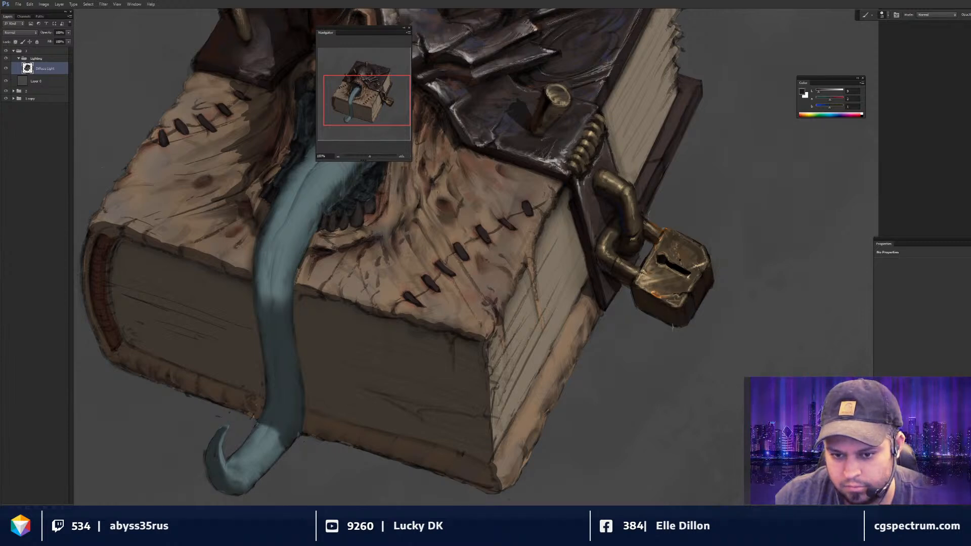
{"action": "key", "text": "e"}
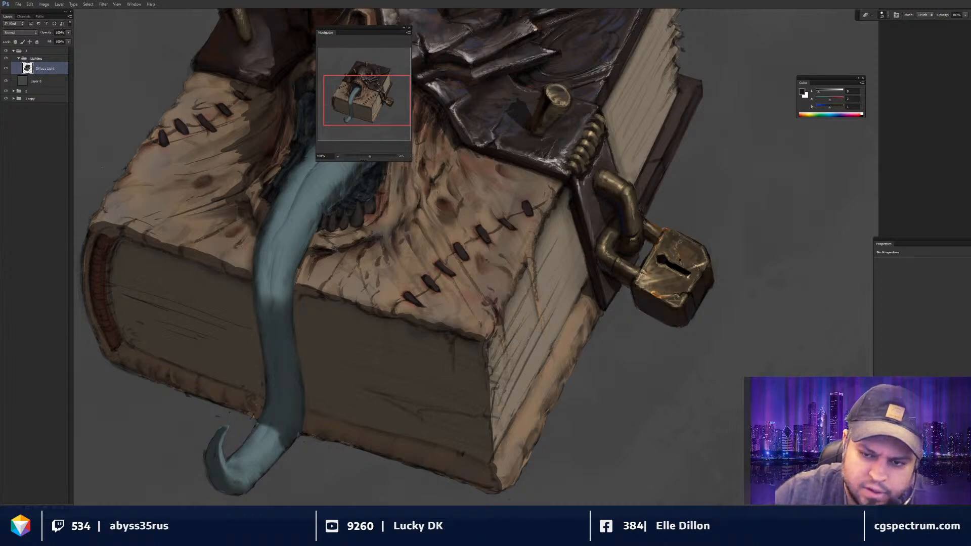
{"action": "scroll", "coordinate": [655, 248], "scroll_direction": "up", "scroll_amount": 2}
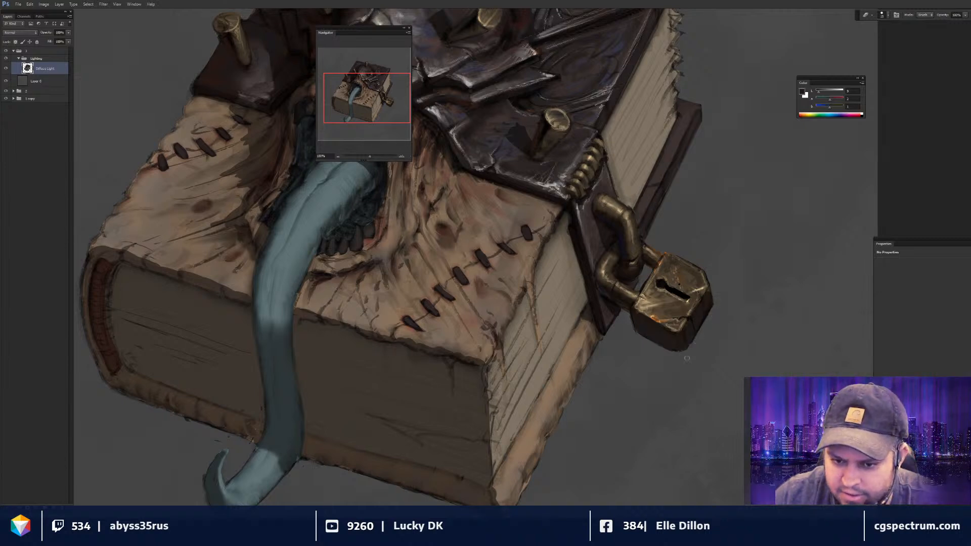
- Examine the monster book at full and close view, comparing the padlock, leather cover, mouth and stitched skin
{"action": "key", "text": "ctrl+minus"}
{"action": "left_click_drag", "start_coordinate": [677, 230], "coordinate": [651, 377]}
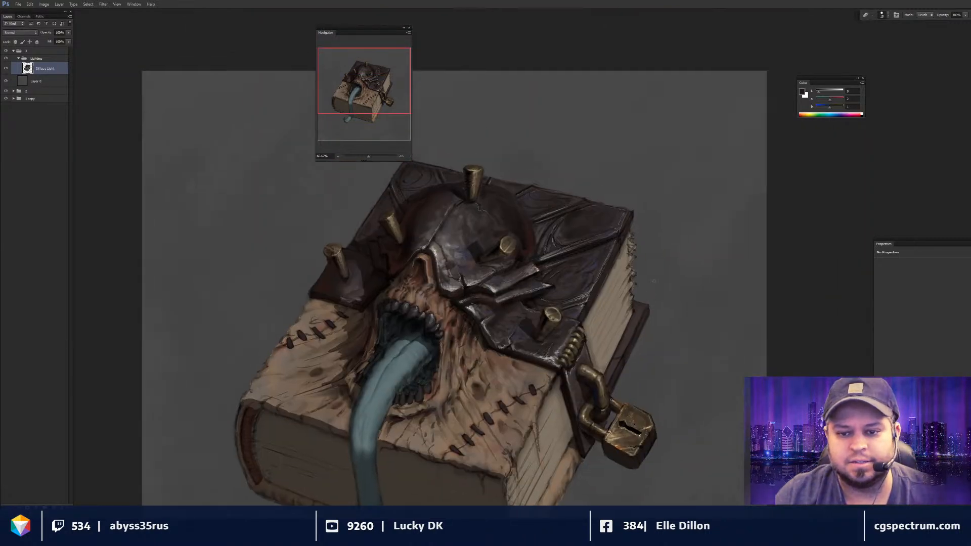
{"action": "key", "text": "ctrl+plus"}
{"action": "key", "text": "b"}
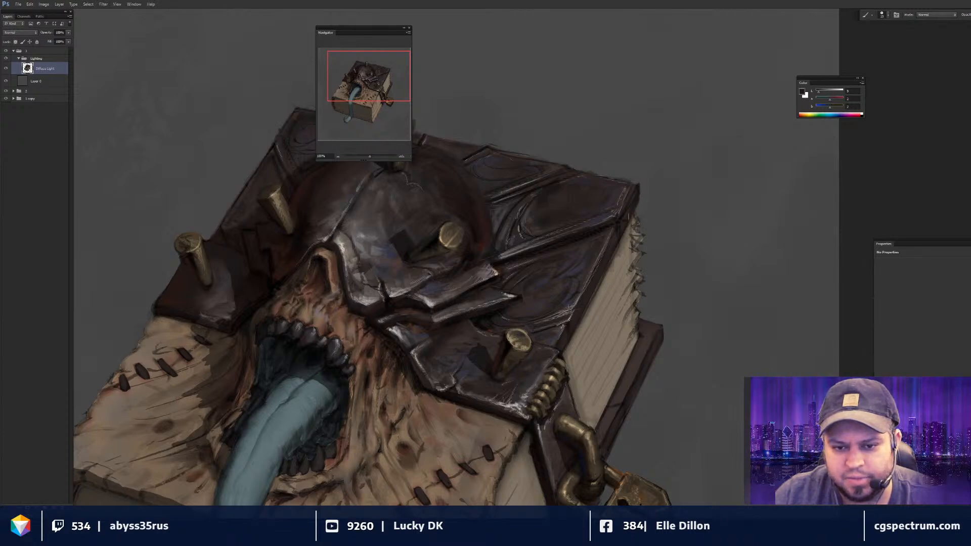
{"action": "left_click_drag", "start_coordinate": [627, 451], "coordinate": [699, 289]}
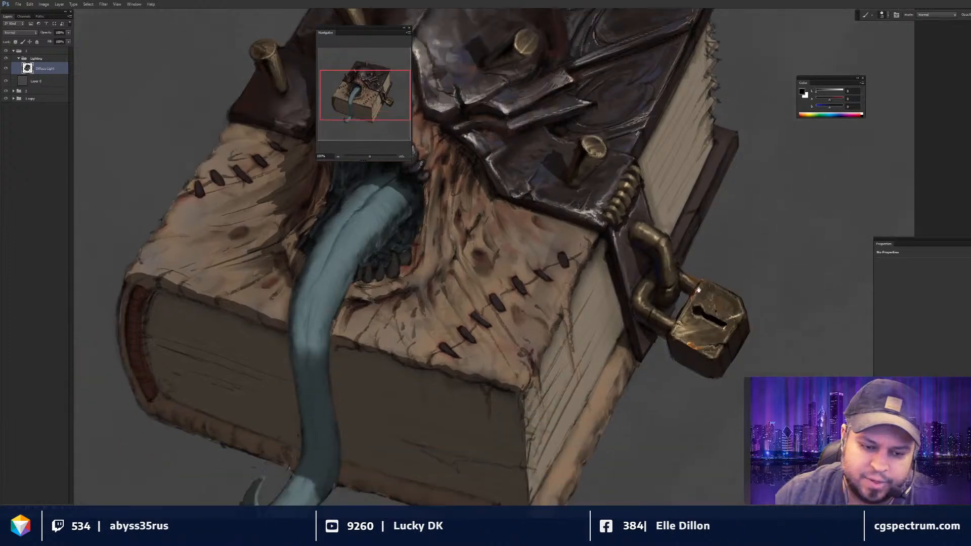
{"action": "key", "text": "ctrl+minus"}
{"action": "key", "text": "ctrl+minus"}
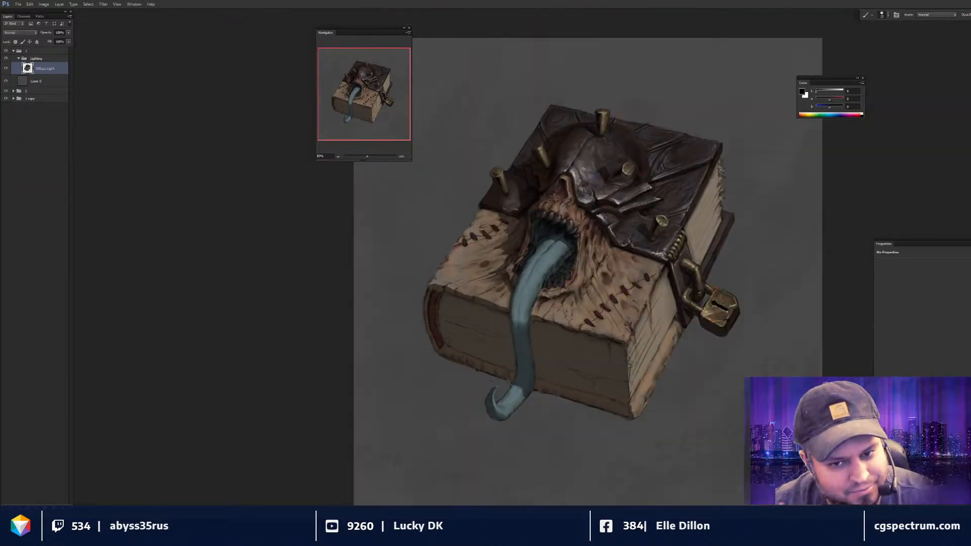
{"action": "left_click_drag", "start_coordinate": [531, 273], "coordinate": [546, 277]}
{"action": "key", "text": "ctrl+plus"}
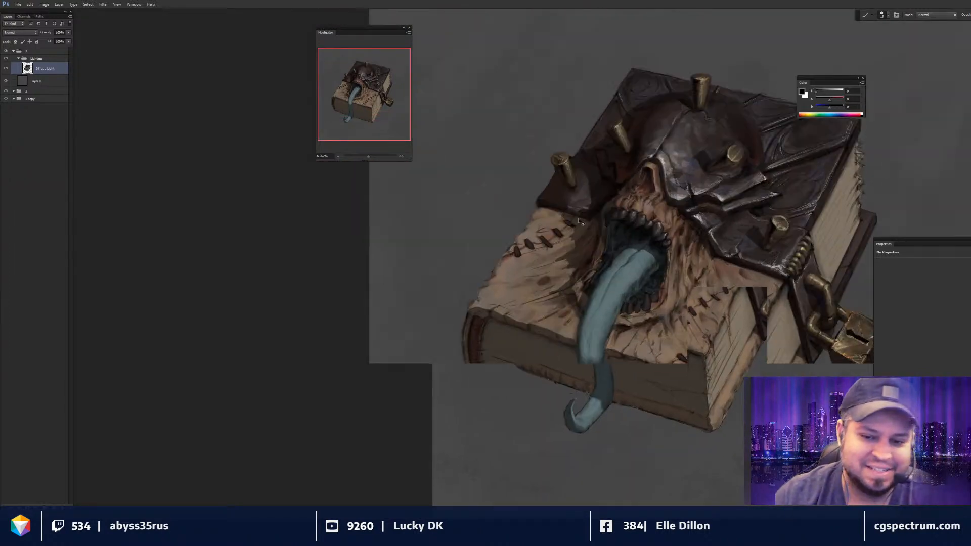
{"action": "key", "text": "ctrl+plus"}
{"action": "key", "text": "e"}
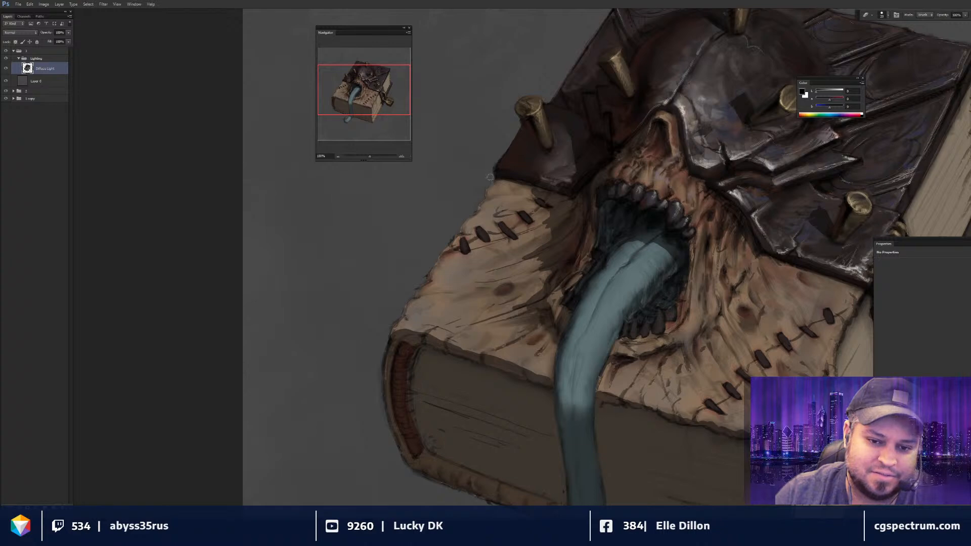
{"action": "key", "text": "ctrl+minus"}
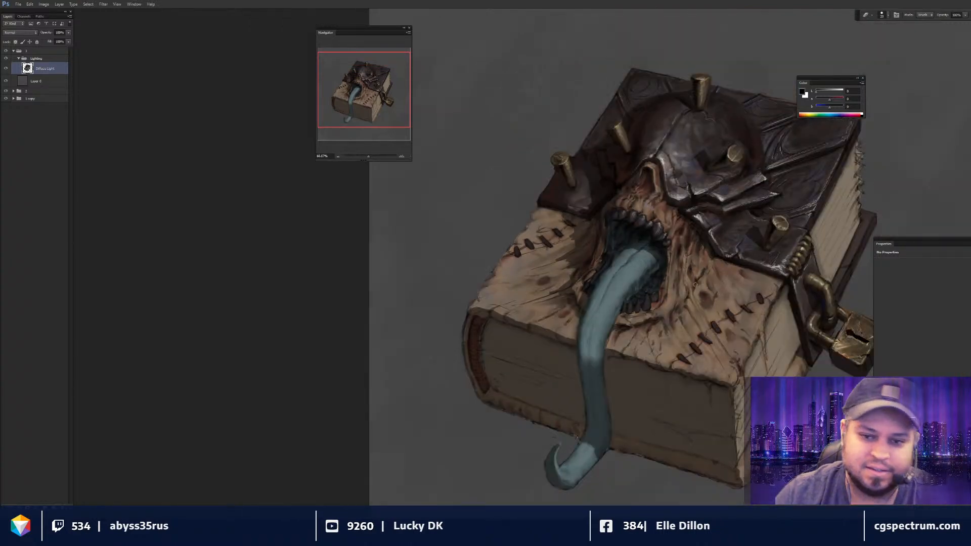
{"action": "key", "text": "b"}
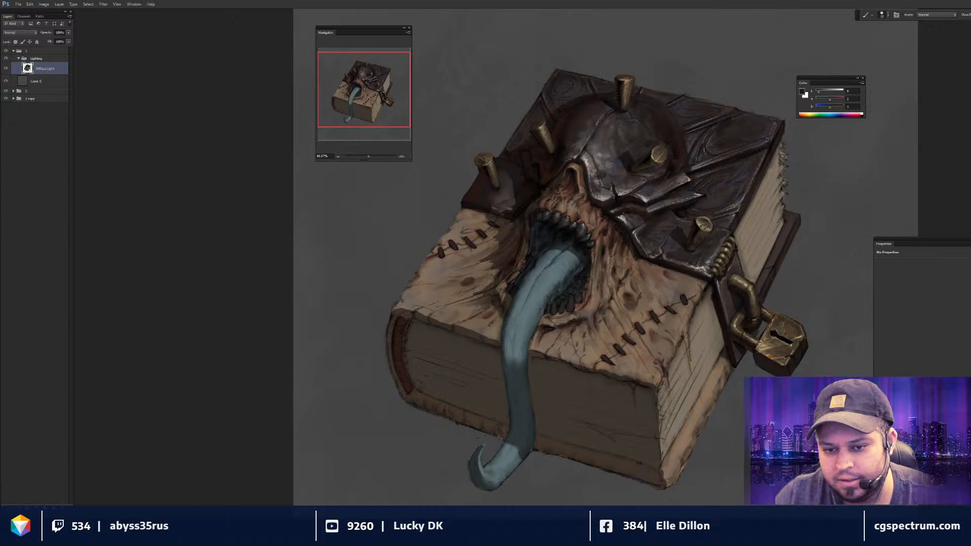
{"action": "key", "text": "ctrl+plus"}
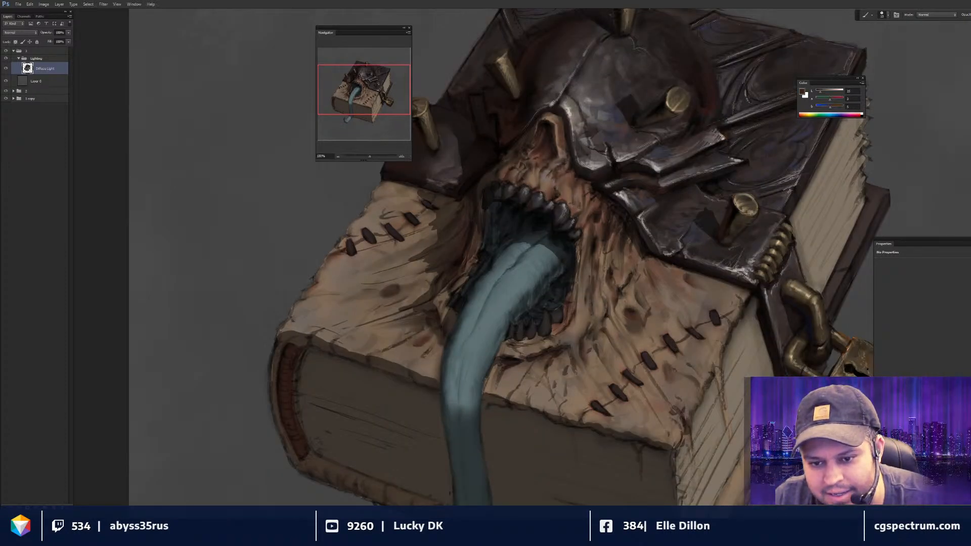
- Paint sampled rusty orange-brown accents into the leather folds beside the spike nearest the chain
{"action": "key", "text": "ctrl+plus"}
{"action": "key", "text": "ctrl+plus"}
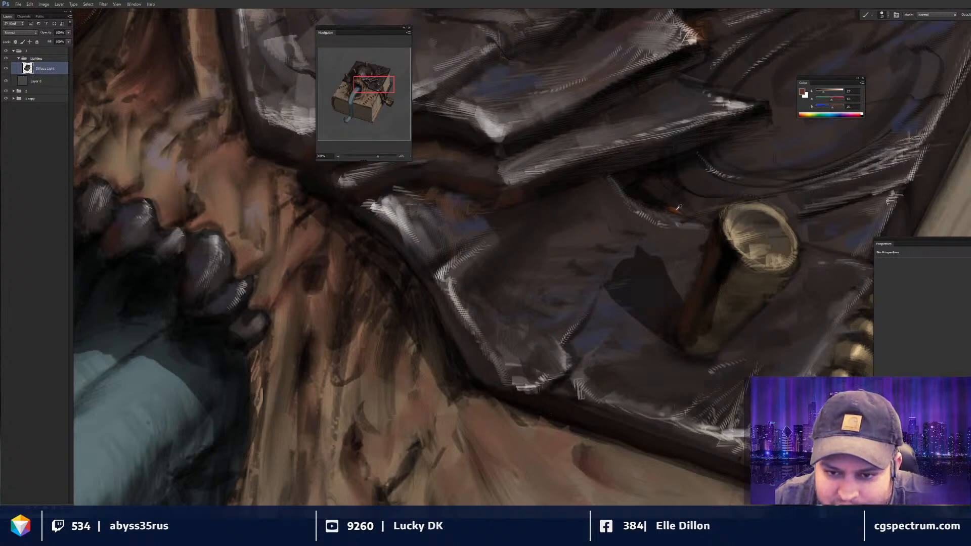
{"action": "key", "text": "ctrl+minus"}
{"action": "key", "text": "ctrl+minus"}
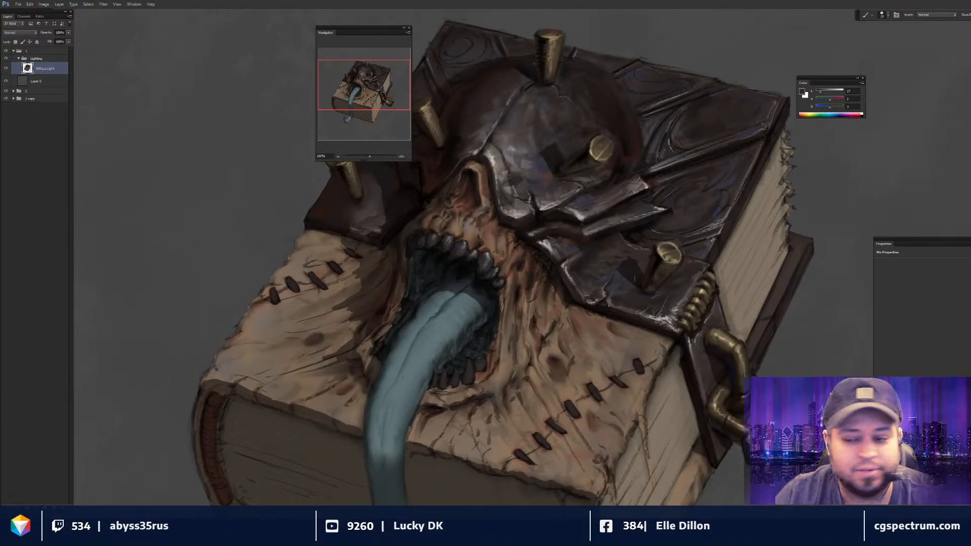
{"action": "key", "text": "ctrl+plus"}
{"action": "key", "text": "ctrl+plus"}
{"action": "key", "text": "ctrl+plus"}
{"action": "left_click_drag", "start_coordinate": [703, 162], "coordinate": [595, 293]}
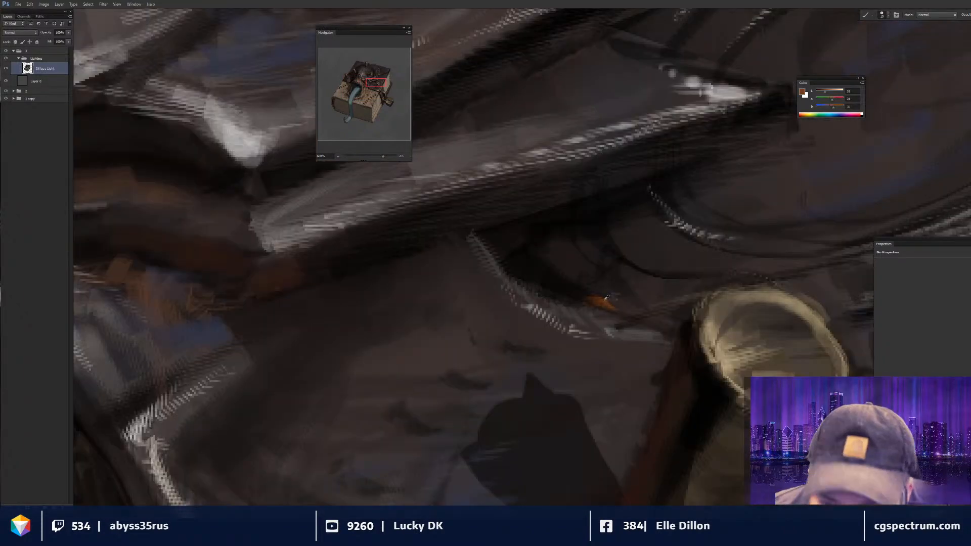
{"action": "left_click", "coordinate": [611, 296], "text": "alt"}
{"action": "key", "text": "ctrl+minus"}
{"action": "key", "text": "ctrl+minus"}
{"action": "key", "text": "ctrl+minus"}
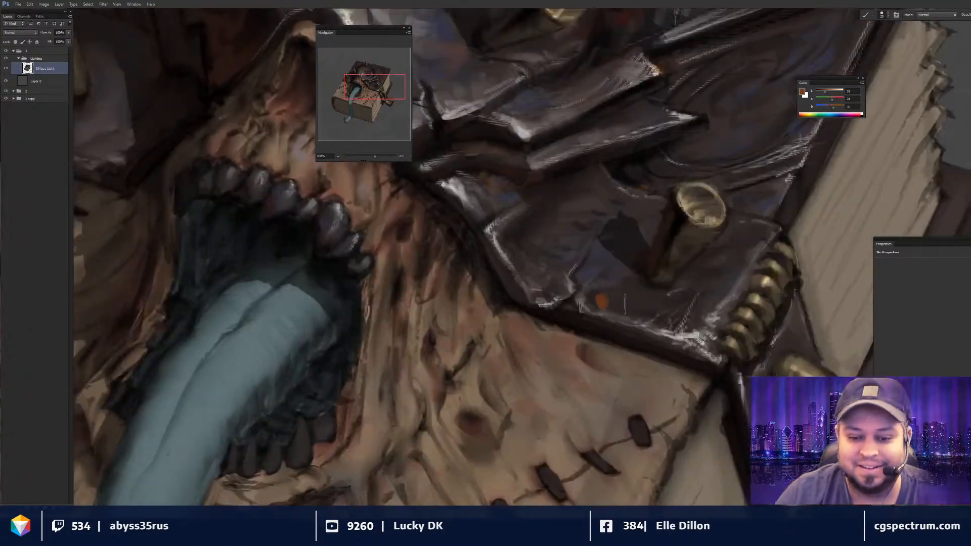
{"action": "key", "text": "ctrl+minus"}
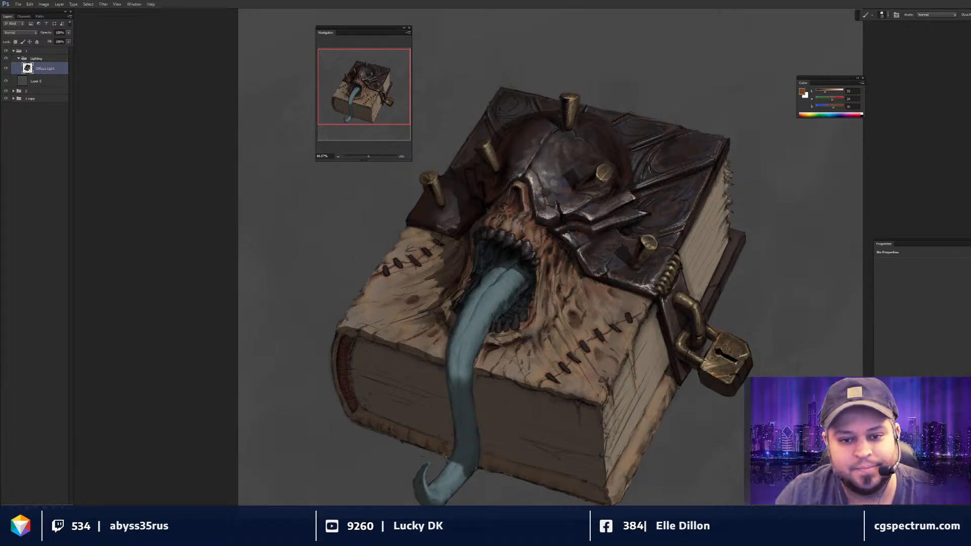
- Review the whole illustration at reduced and enlarged sizes to judge its overall lighting and contrast
{"action": "key", "text": "r"}
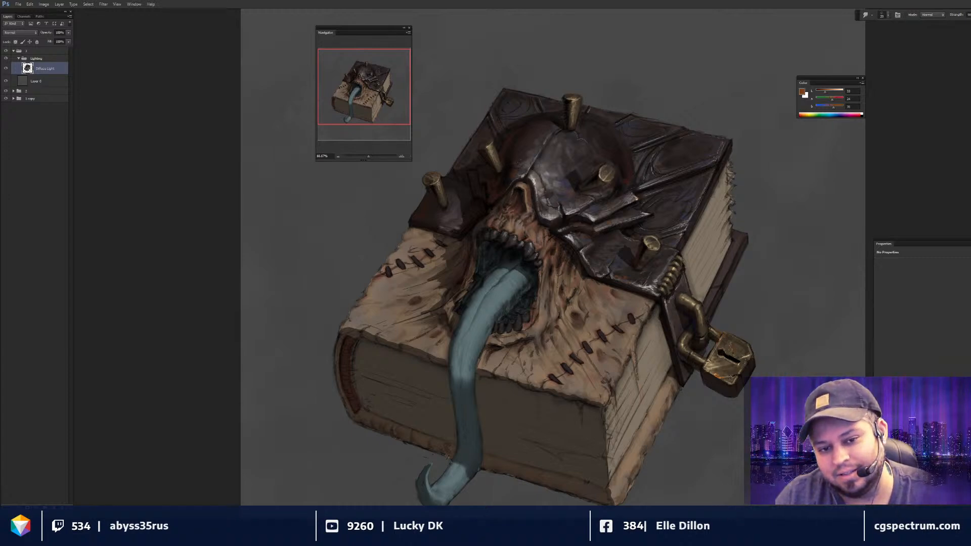
{"action": "key", "text": "ctrl+minus"}
{"action": "key", "text": "ctrl+plus"}
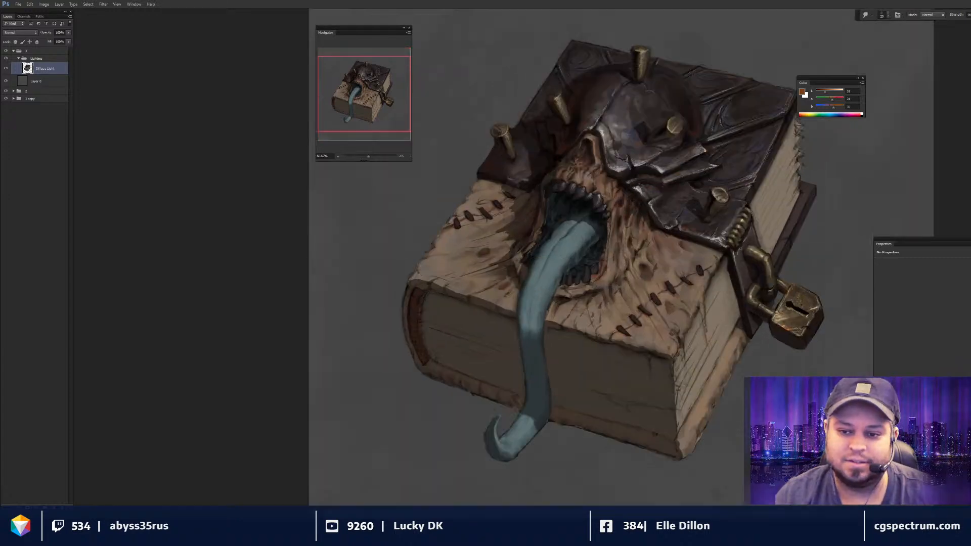
{"action": "left_click_drag", "start_coordinate": [607, 253], "coordinate": [555, 272]}
{"action": "key", "text": "b"}
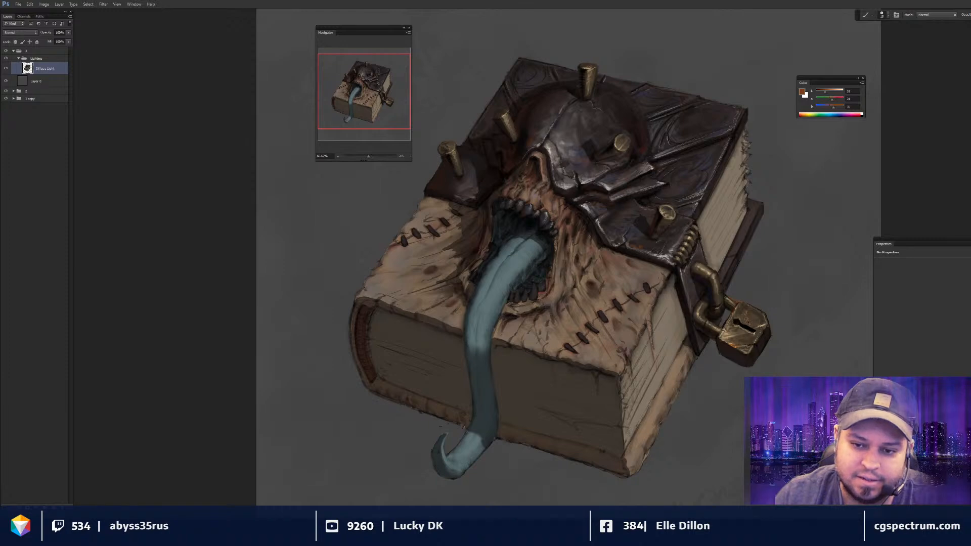
{"action": "key", "text": "ctrl+minus"}
{"action": "key", "text": "ctrl+minus"}
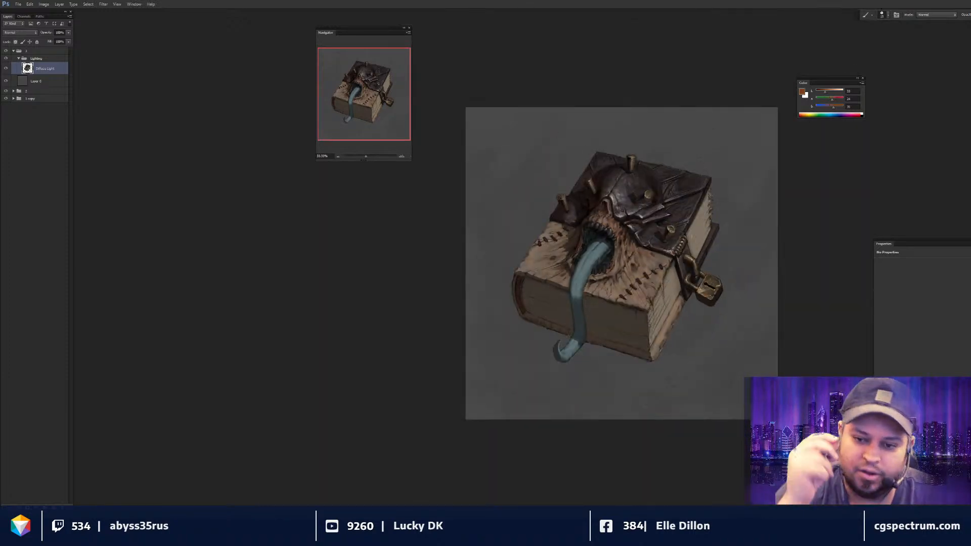
{"action": "key", "text": "ctrl+plus"}
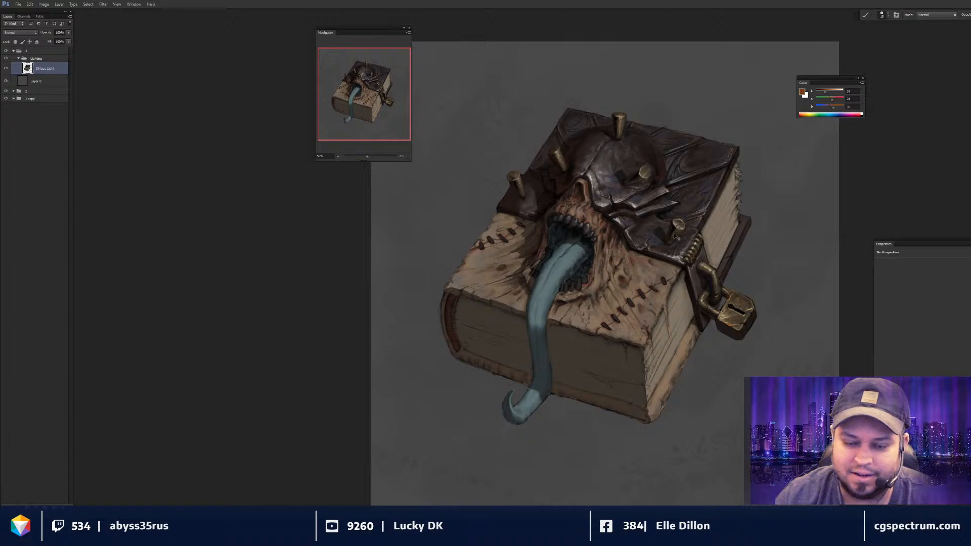
{"action": "key", "text": "ctrl+minus"}
{"action": "key", "text": "ctrl+minus"}
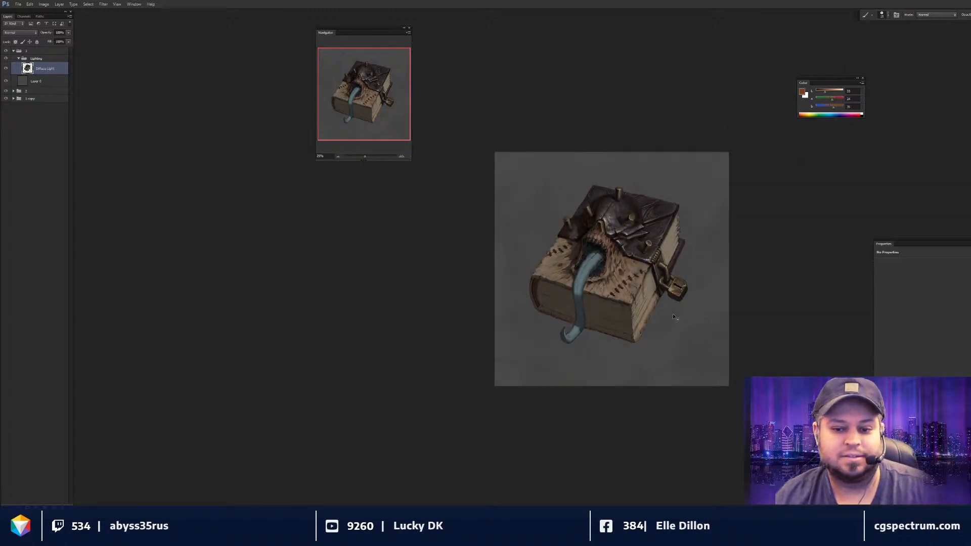
{"action": "scroll", "coordinate": [675, 319], "scroll_direction": "up", "scroll_amount": 3}
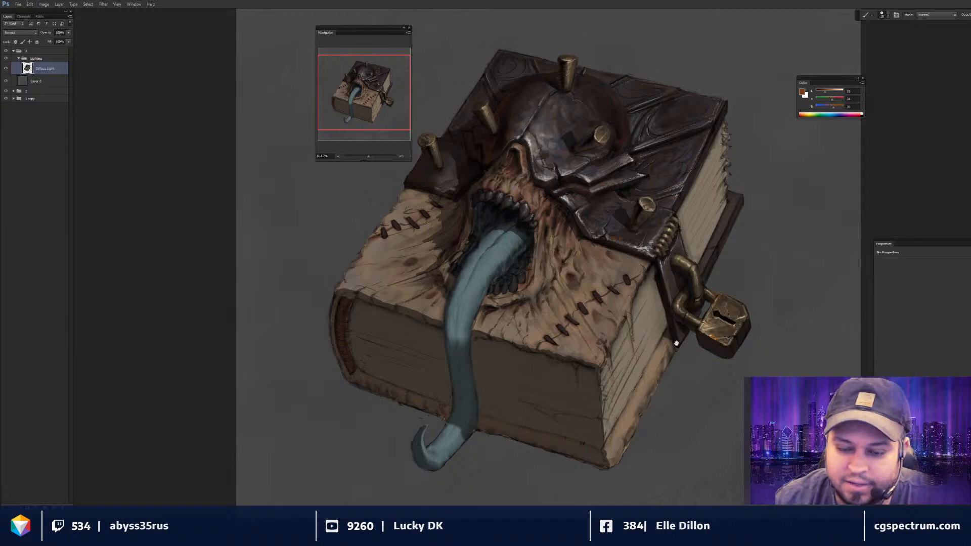
- Choose a dark brown foreground color in the Color Picker and refine the padlock's shading with the brush
{"action": "scroll", "coordinate": [676, 344], "scroll_direction": "up", "scroll_amount": 1}
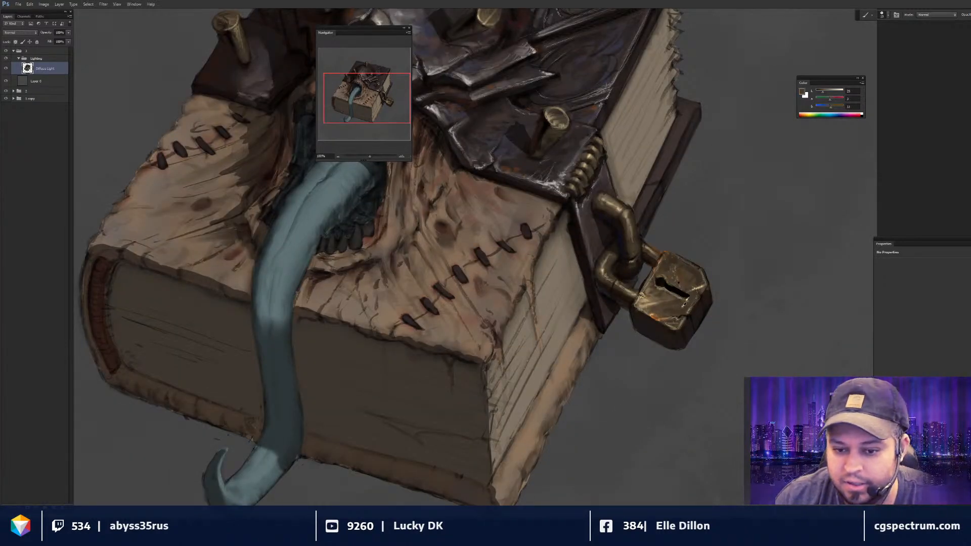
{"action": "left_click_drag", "start_coordinate": [831, 108], "coordinate": [830, 107]}
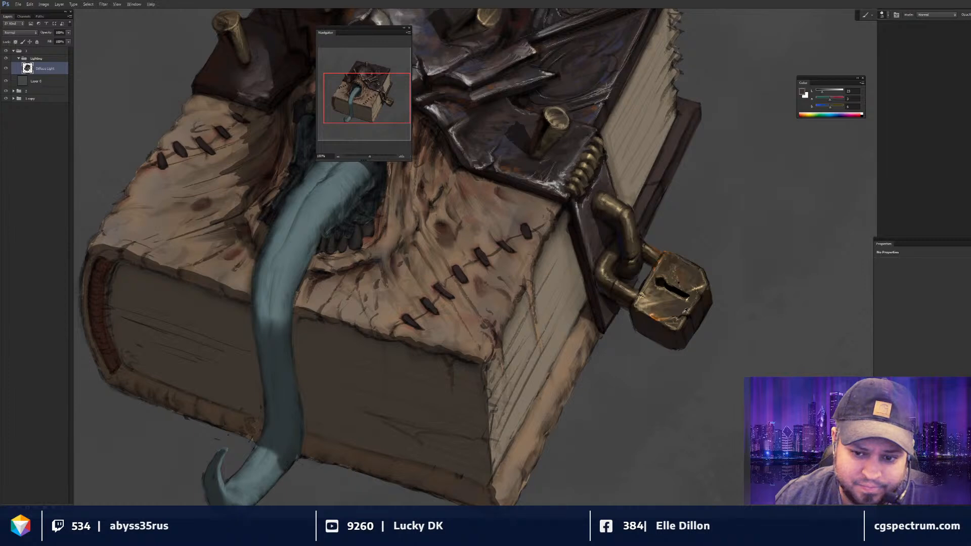
{"action": "left_click", "coordinate": [803, 92]}
{"action": "left_click_drag", "start_coordinate": [710, 162], "coordinate": [706, 159]}
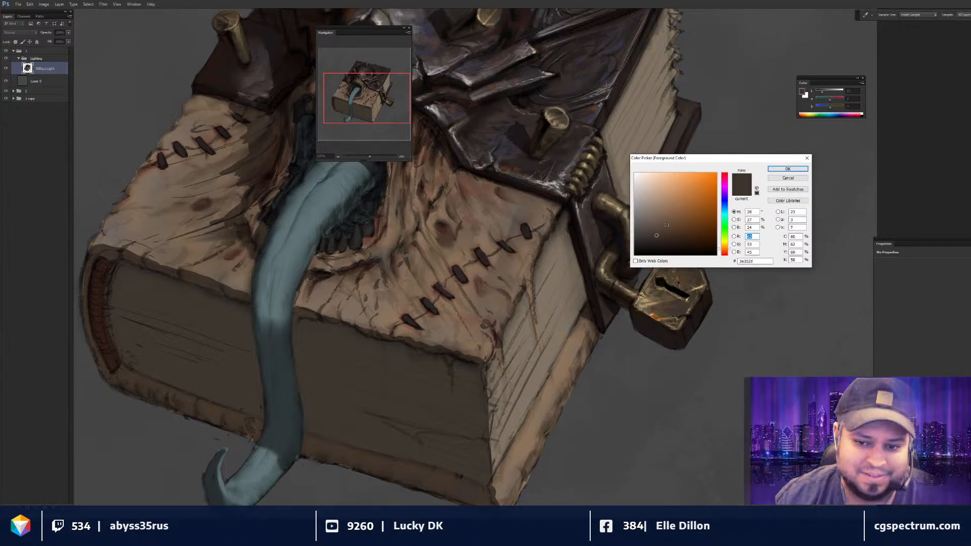
{"action": "left_click", "coordinate": [788, 169]}
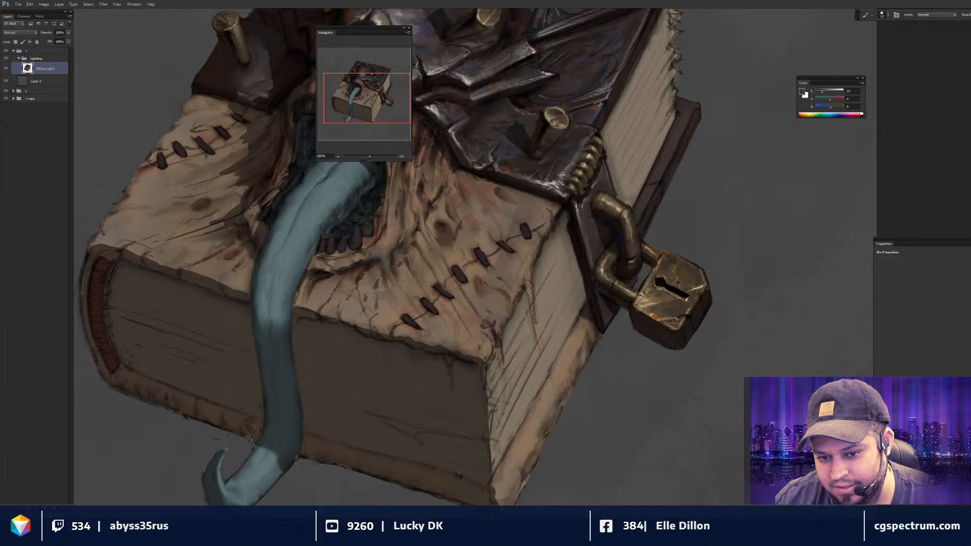
{"action": "scroll", "coordinate": [435, 258], "scroll_direction": "down", "scroll_amount": 1}
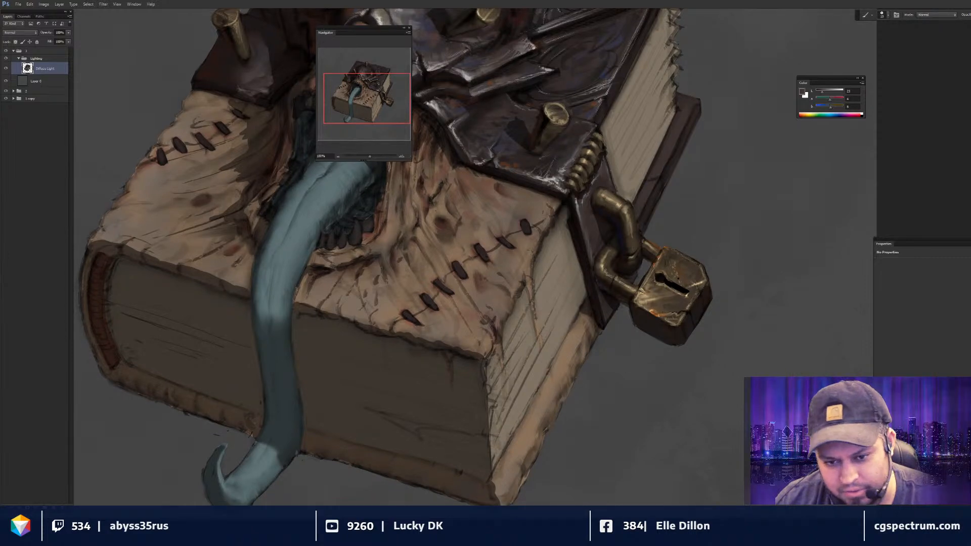
- Deepen the padlock's lower faces and edges with black and sampled dark tones, using a larger brush
{"action": "key", "text": "d"}
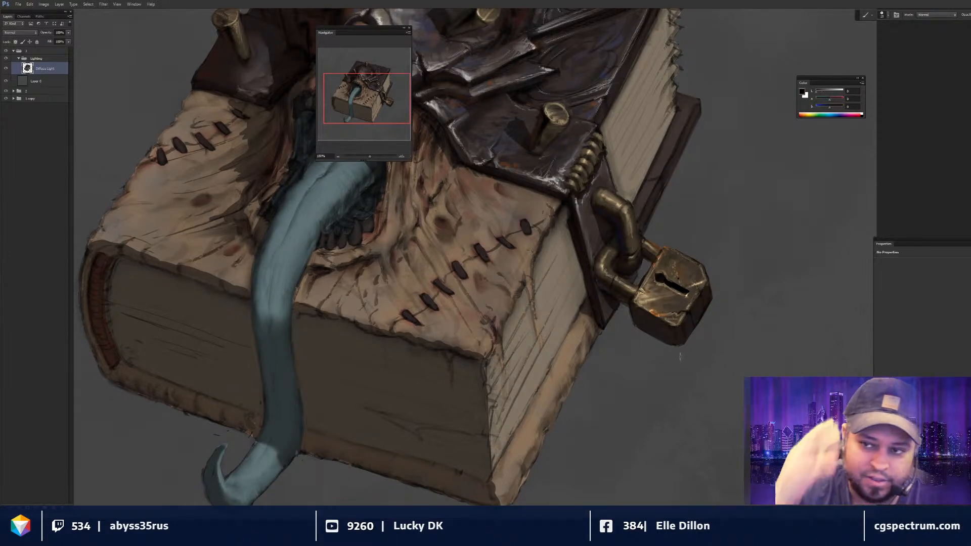
{"action": "key", "text": "bracketright"}
{"action": "left_click_drag", "start_coordinate": [592, 234], "coordinate": [590, 232]}
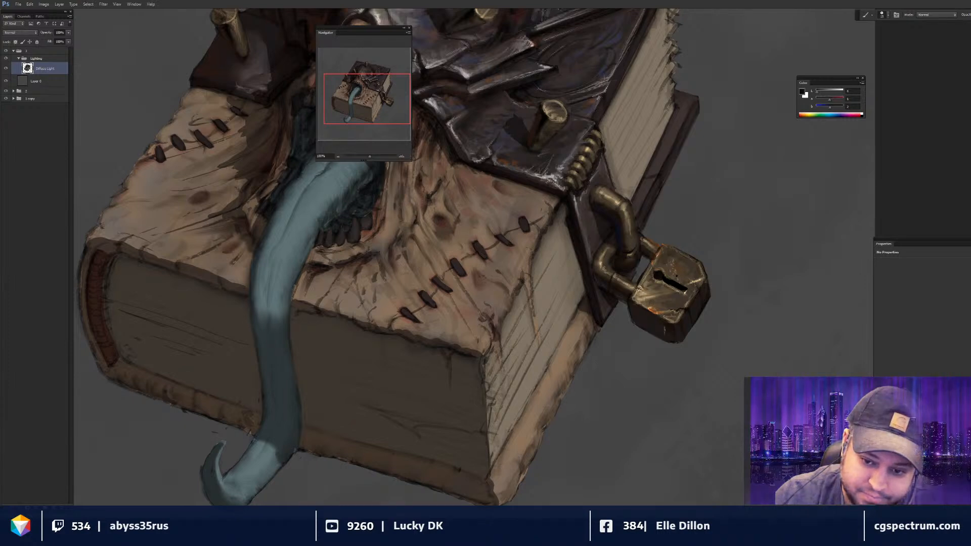
{"action": "left_click", "coordinate": [671, 338], "text": "alt"}
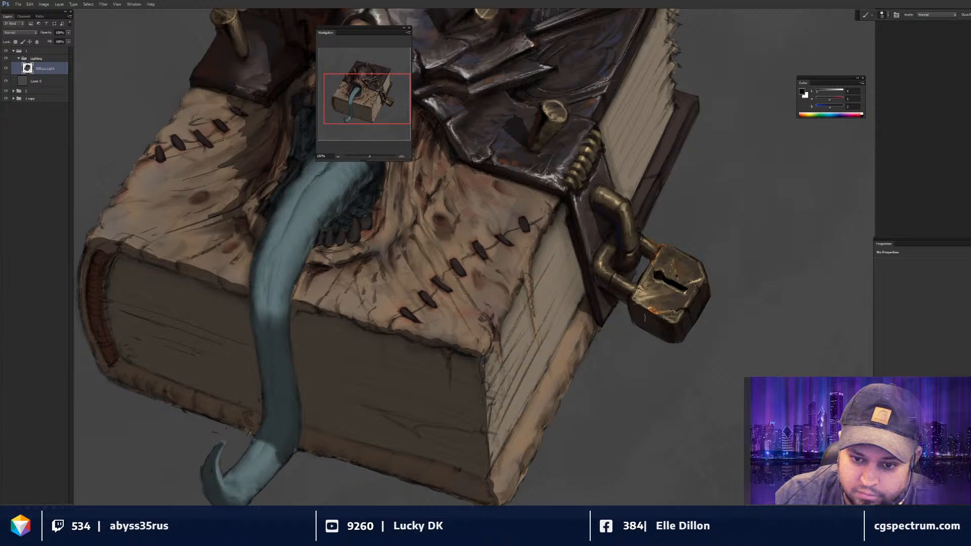
{"action": "scroll", "coordinate": [645, 317], "scroll_direction": "down", "scroll_amount": 1}
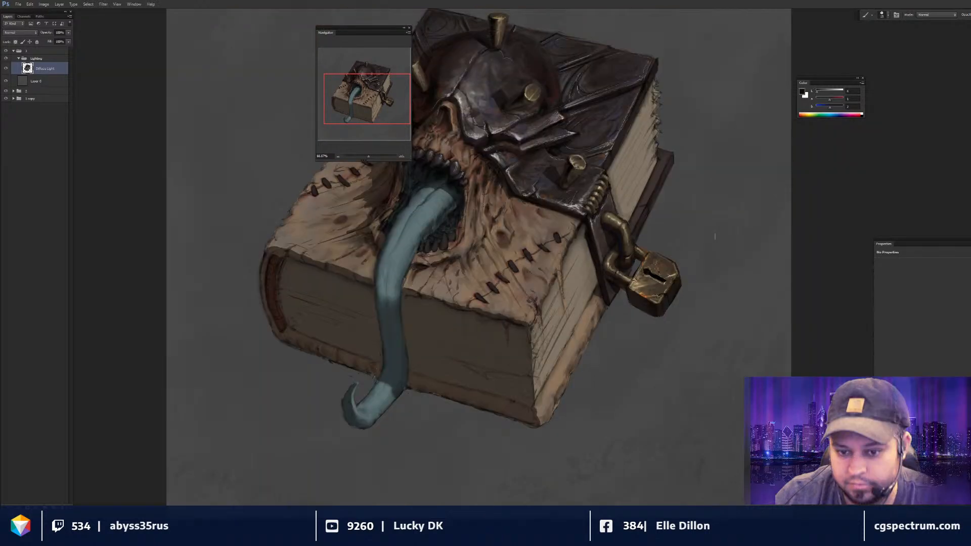
{"action": "scroll", "coordinate": [715, 237], "scroll_direction": "up", "scroll_amount": 1}
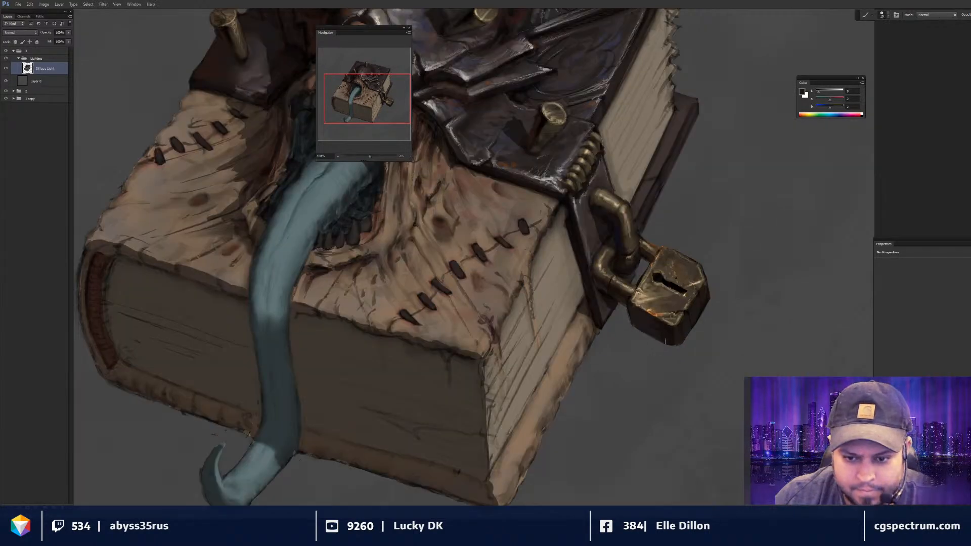
{"action": "scroll", "coordinate": [707, 349], "scroll_direction": "down", "scroll_amount": 1}
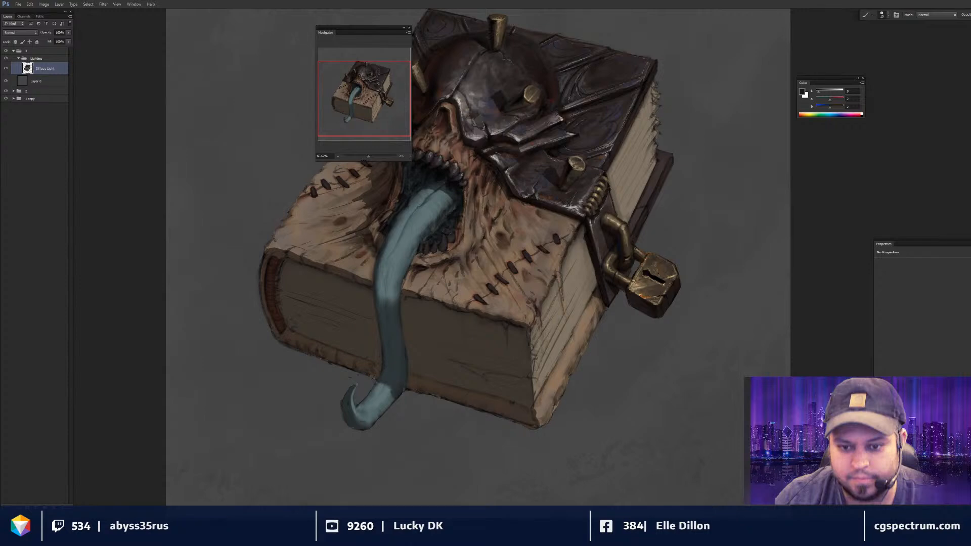
{"action": "left_click_drag", "start_coordinate": [605, 259], "coordinate": [669, 301]}
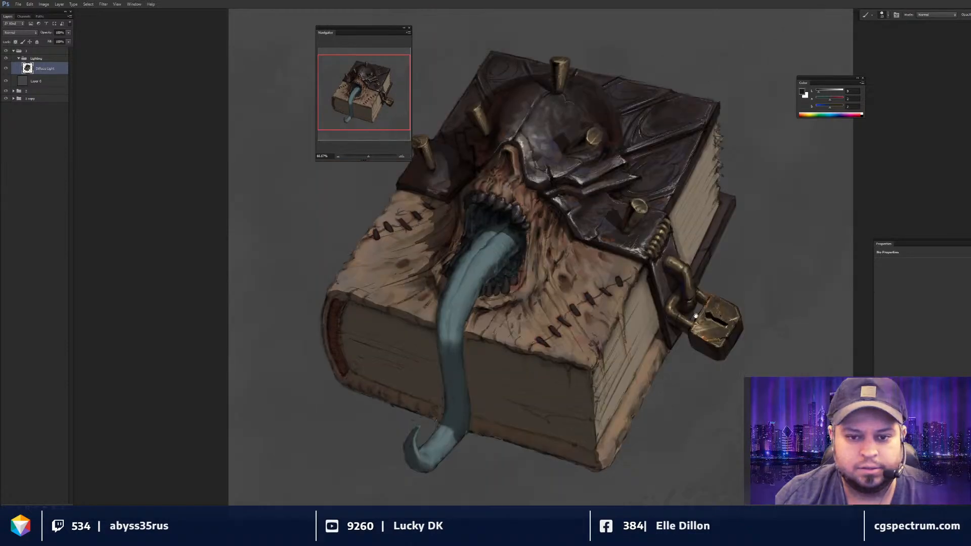
{"action": "left_click_drag", "start_coordinate": [668, 302], "coordinate": [650, 299]}
{"action": "scroll", "coordinate": [617, 263], "scroll_direction": "up", "scroll_amount": 1}
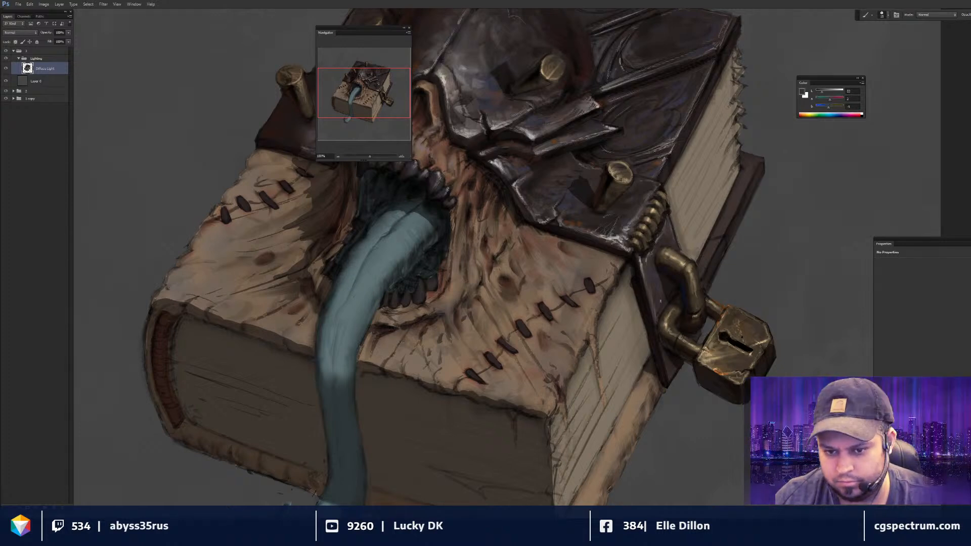
{"action": "key", "text": "ctrl+minus"}
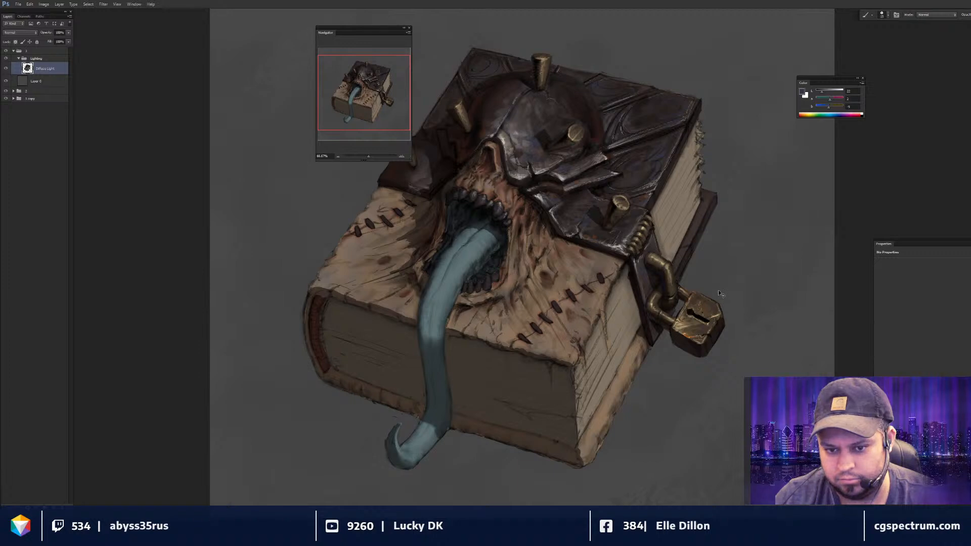
- Touch up the padlock and chain highlights with white and blend the metal shading with the Smudge tool
{"action": "key", "text": "ctrl+plus"}
{"action": "key", "text": "x"}
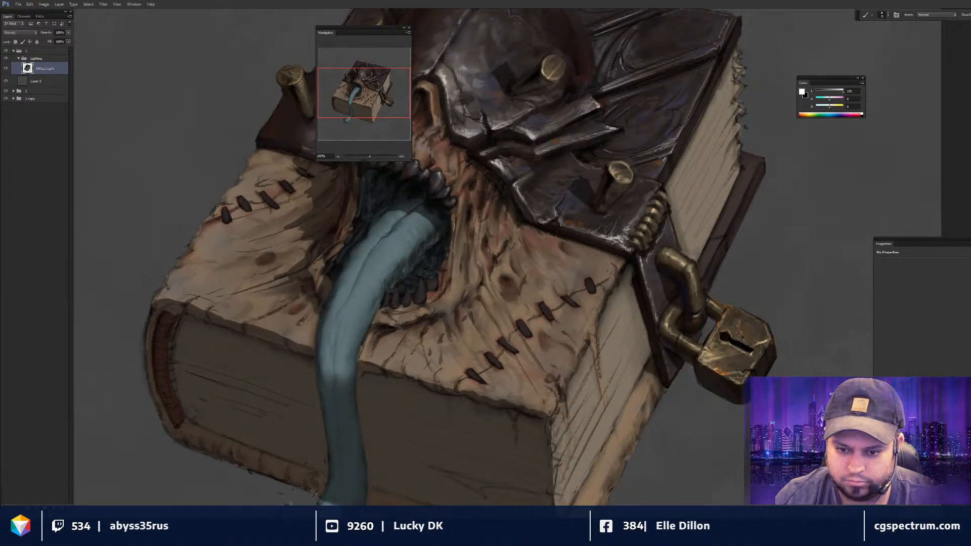
{"action": "key", "text": "r"}
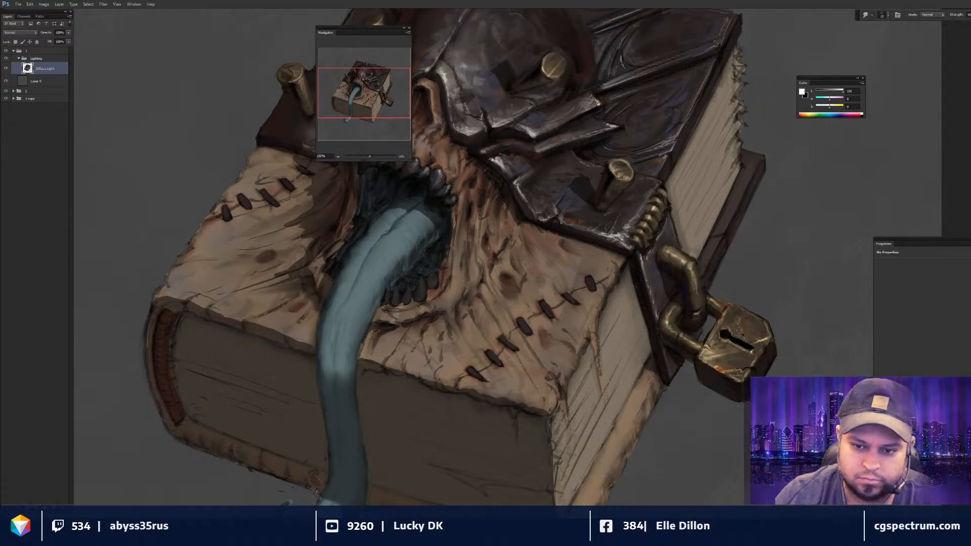
{"action": "key", "text": "b"}
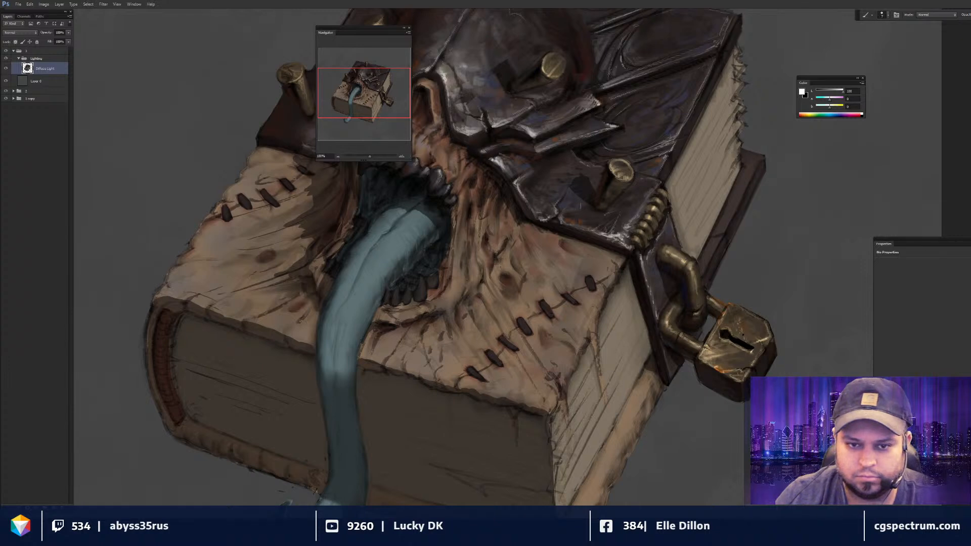
{"action": "left_click_drag", "start_coordinate": [560, 162], "coordinate": [581, 178]}
- Deepen the leather shadows around the spike nearest the chain with a larger black brush and sampled grey tones
{"action": "key", "text": "x"}
{"action": "key", "text": "bracketright"}
{"action": "key", "text": "bracketright"}
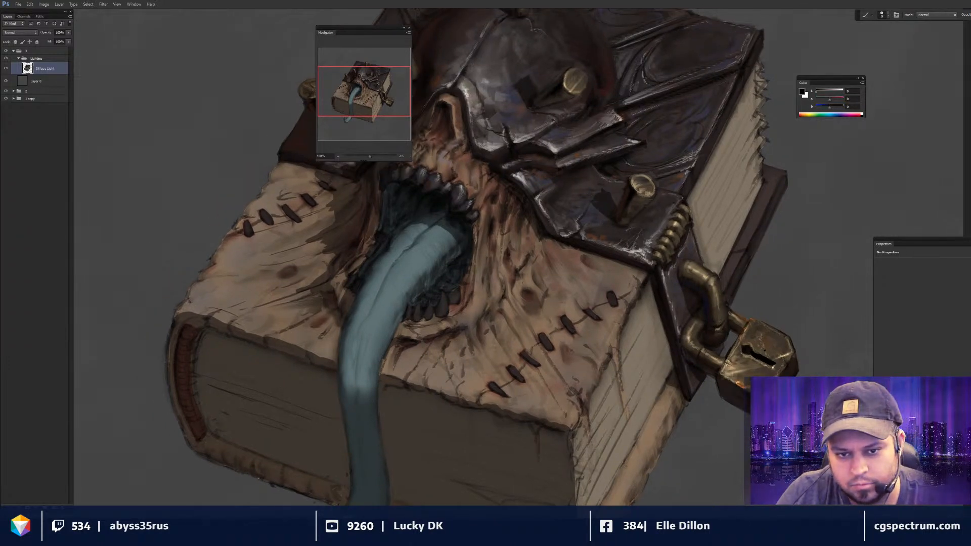
{"action": "scroll", "coordinate": [618, 243], "scroll_direction": "down", "scroll_amount": 1}
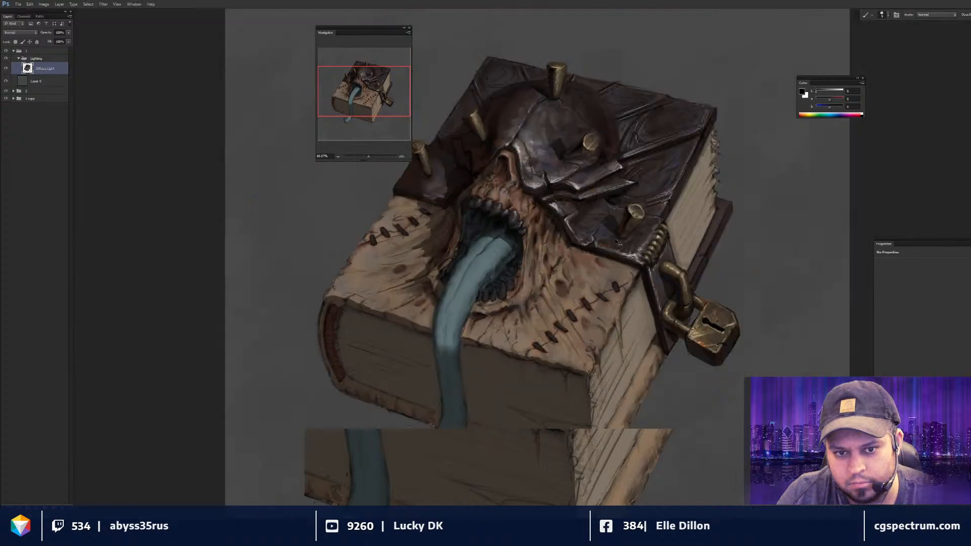
{"action": "scroll", "coordinate": [618, 244], "scroll_direction": "up", "scroll_amount": 1}
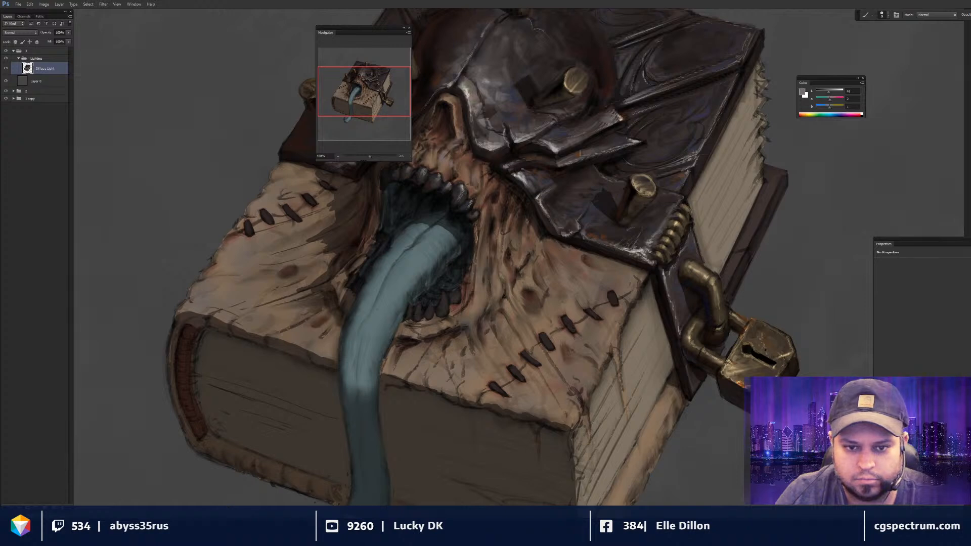
{"action": "scroll", "coordinate": [614, 288], "scroll_direction": "down", "scroll_amount": 1}
{"action": "scroll", "coordinate": [614, 283], "scroll_direction": "up", "scroll_amount": 1}
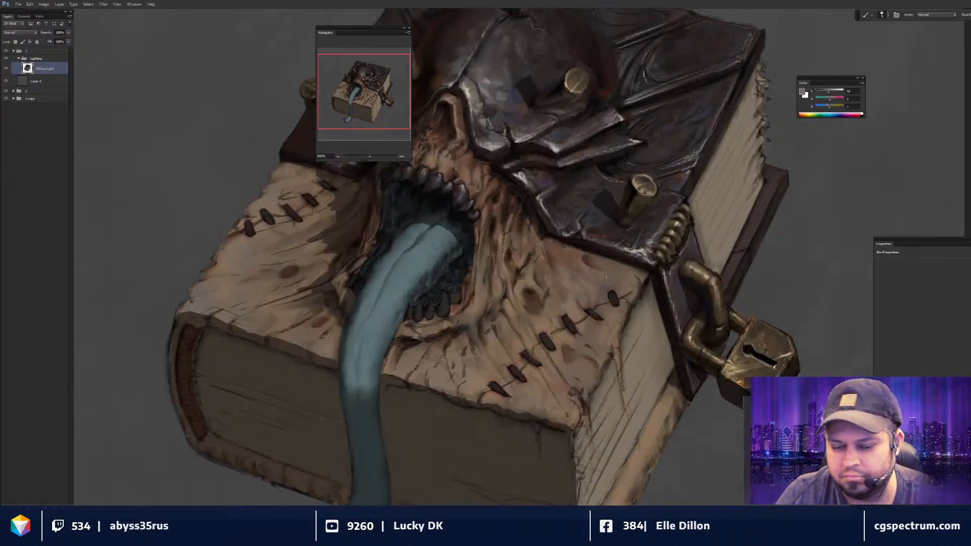
- Refine the padlock and chain edges with a smaller brush, using sampled light and dark tones
{"action": "left_click", "coordinate": [607, 243], "text": "alt"}
{"action": "key", "text": "bracketleft"}
{"action": "key", "text": "bracketleft"}
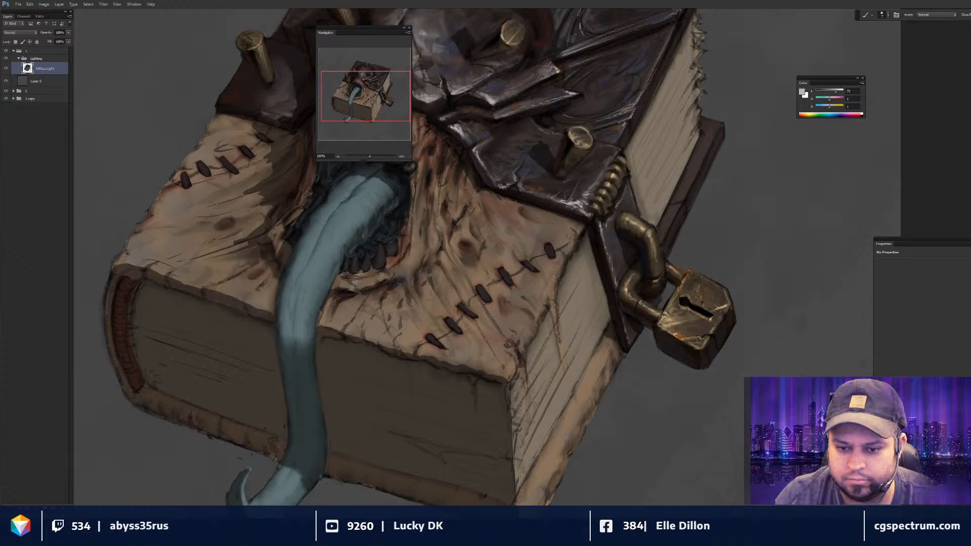
{"action": "left_click", "coordinate": [657, 339], "text": "alt"}
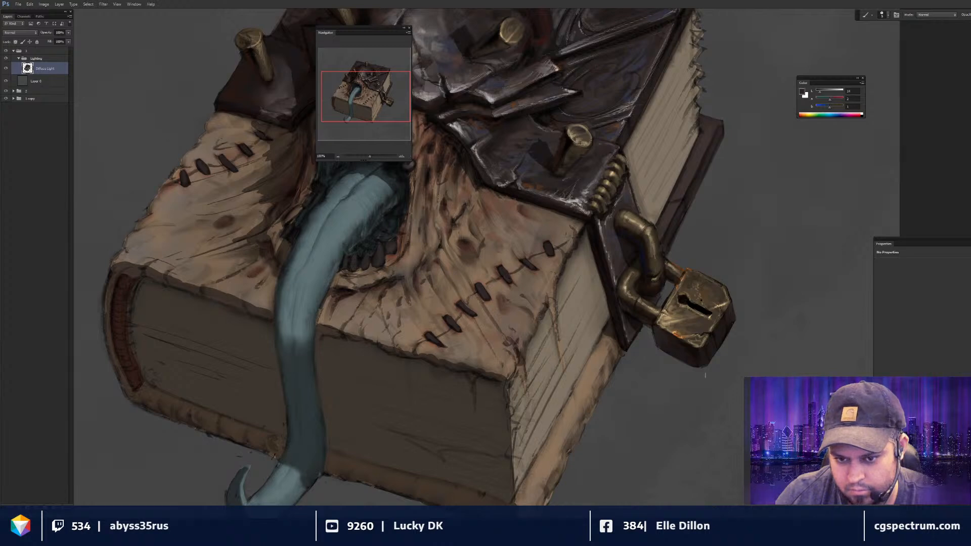
{"action": "key", "text": "ctrl+minus"}
{"action": "key", "text": "ctrl+minus"}
{"action": "left_click_drag", "start_coordinate": [732, 342], "coordinate": [721, 353]}
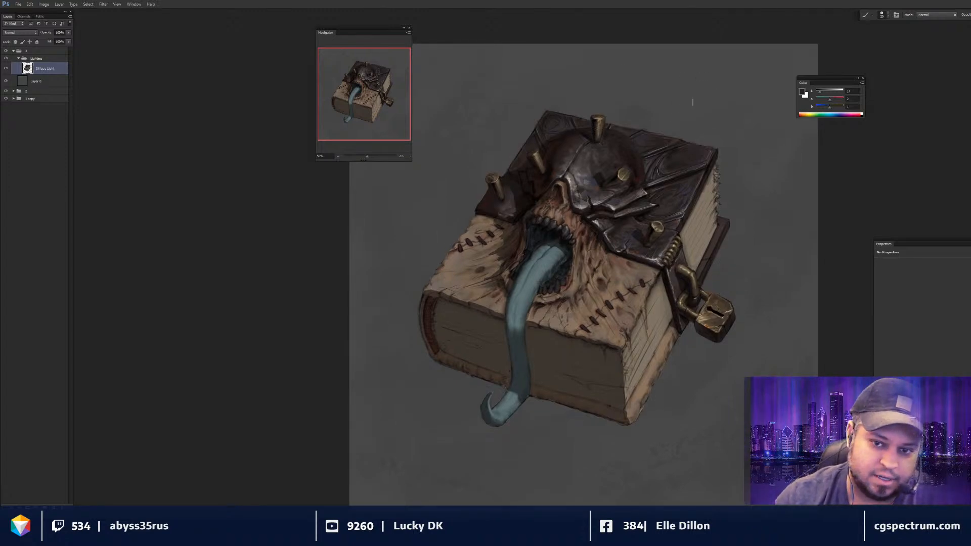
- Paint sampled dark tones and black along the leather cover's corner and edge above the page block
{"action": "left_click_drag", "start_coordinate": [594, 266], "coordinate": [585, 268]}
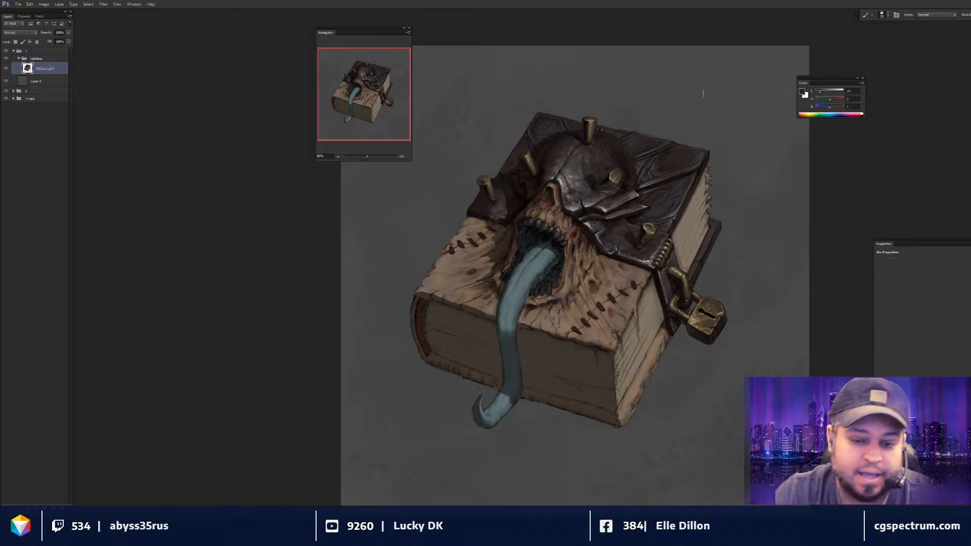
{"action": "left_click", "coordinate": [702, 122], "text": "alt"}
{"action": "key", "text": "bracketleft"}
{"action": "left_click_drag", "start_coordinate": [644, 241], "coordinate": [658, 204]}
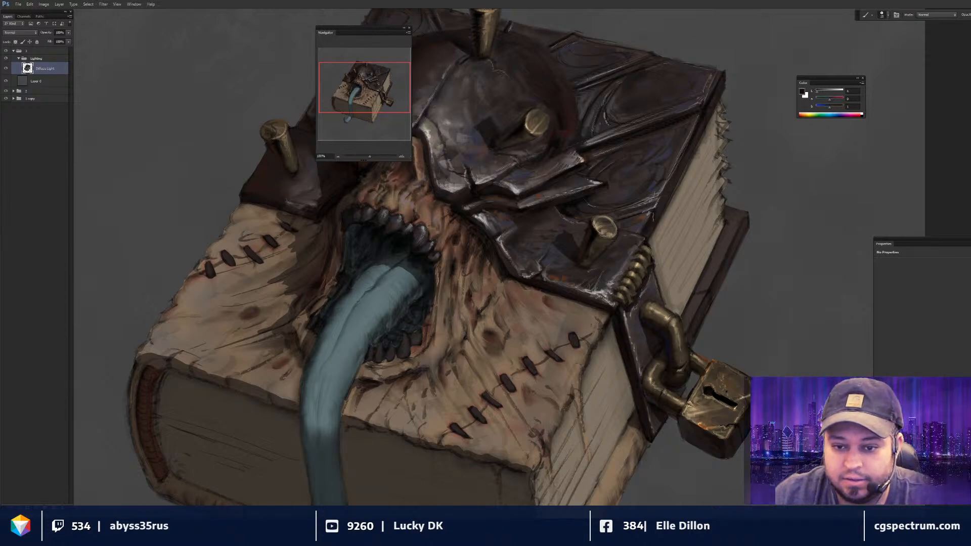
{"action": "key", "text": "ctrl+0"}
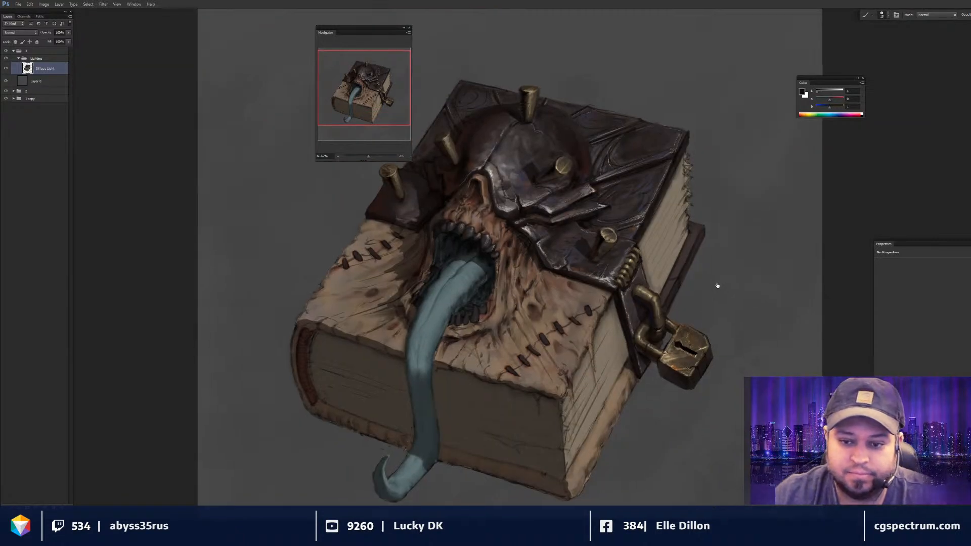
{"action": "scroll", "coordinate": [693, 174], "scroll_direction": "up", "scroll_amount": 2}
{"action": "left_click", "coordinate": [713, 100], "text": "alt"}
{"action": "key", "text": "bracketright"}
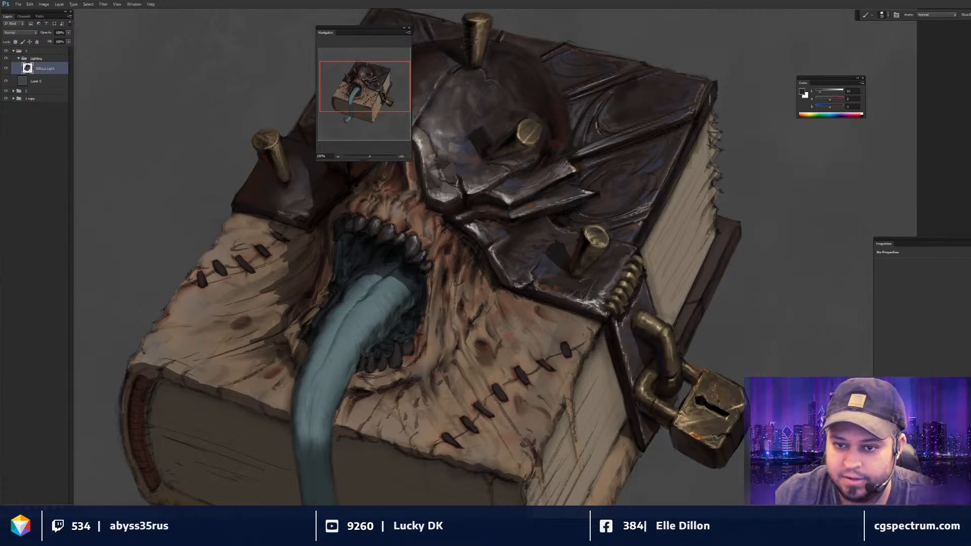
{"action": "key", "text": "ctrl+0"}
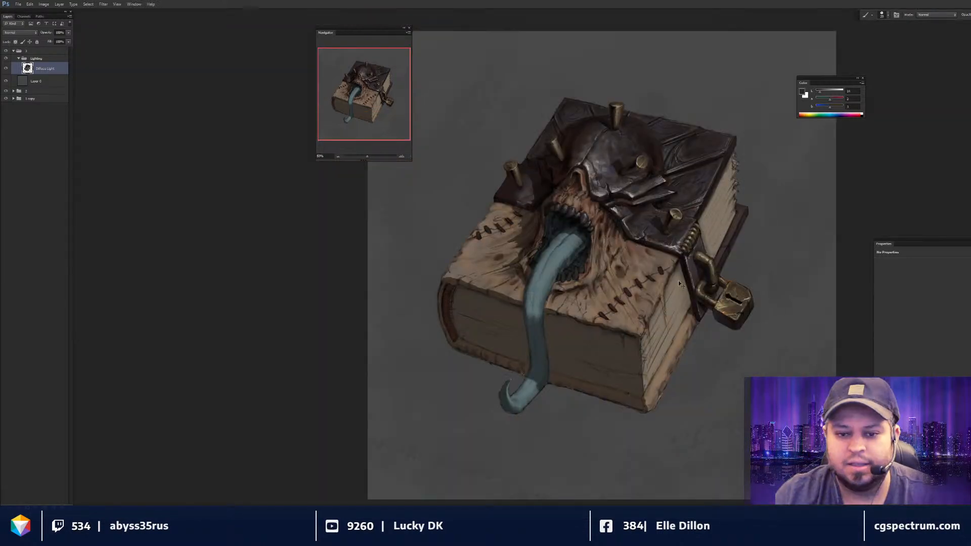
{"action": "left_click_drag", "start_coordinate": [678, 281], "coordinate": [642, 288]}
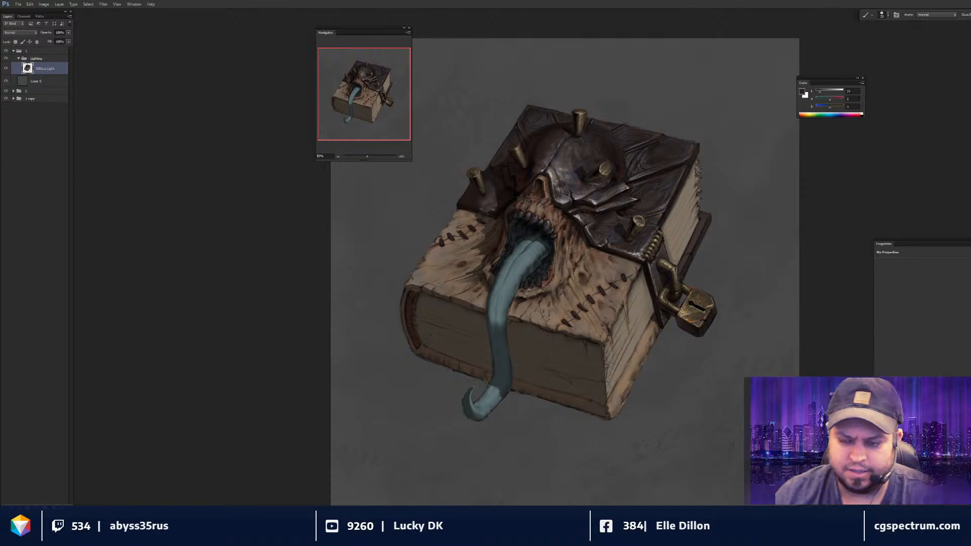
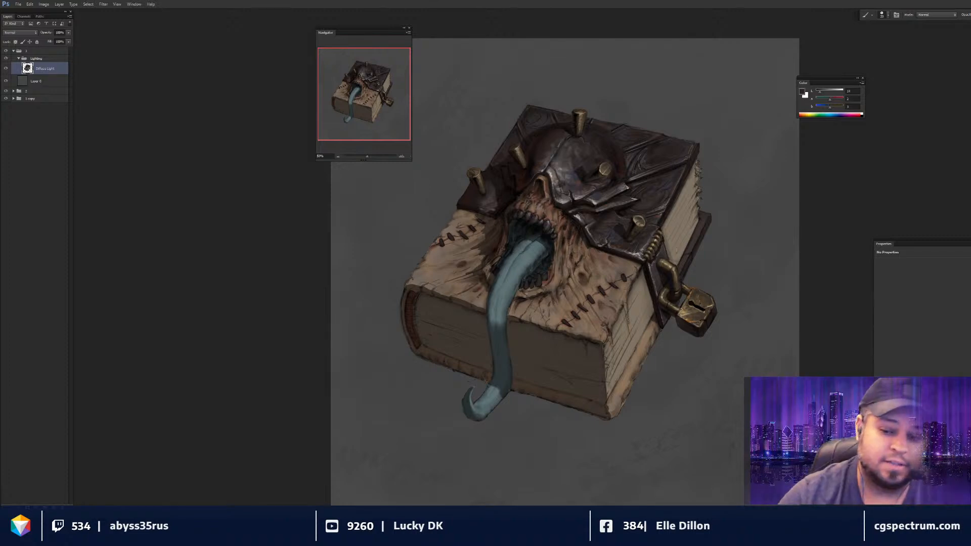
- Paint dark sampled tones around the padlock's keyhole with a smaller brush
{"action": "key", "text": "ctrl+plus"}
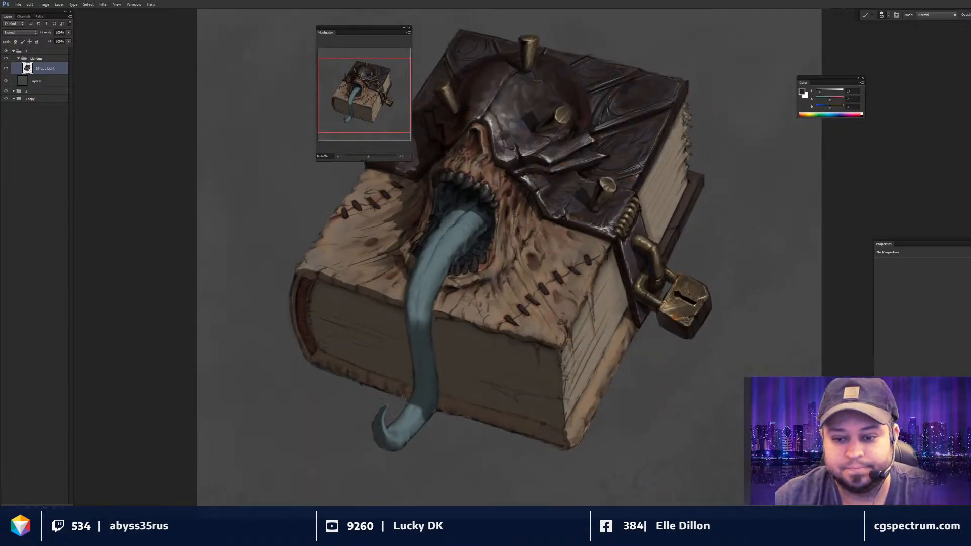
{"action": "key", "text": "ctrl+plus"}
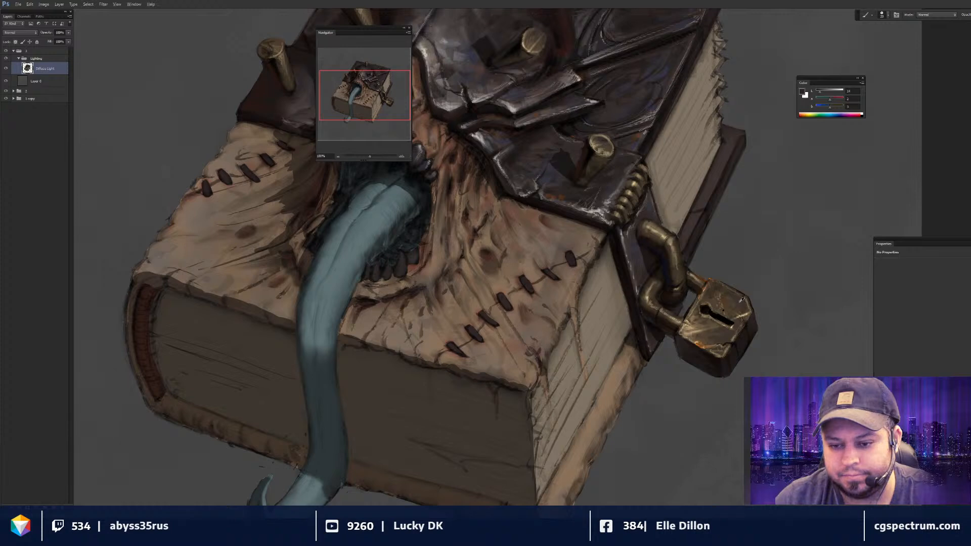
{"action": "key", "text": "["}
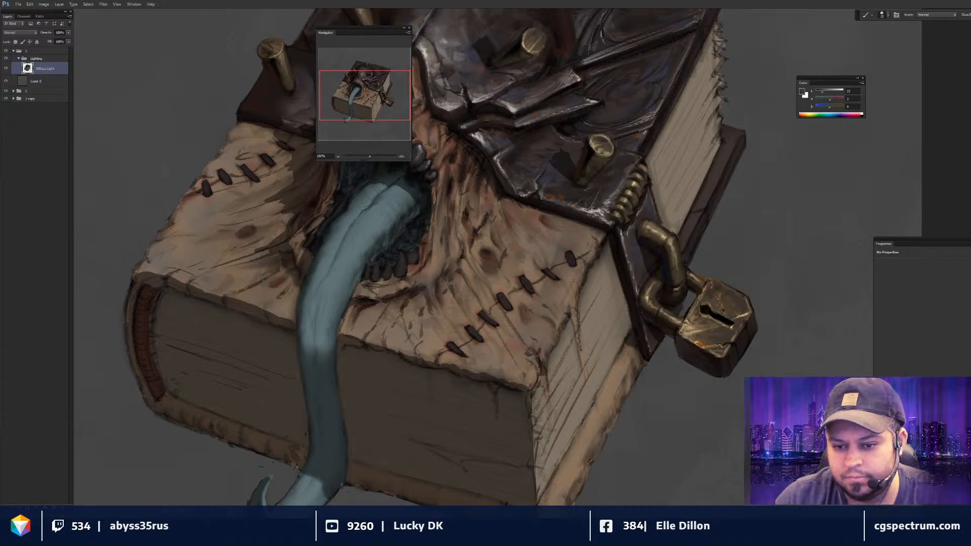
{"action": "left_click", "coordinate": [464, 94], "text": "alt"}
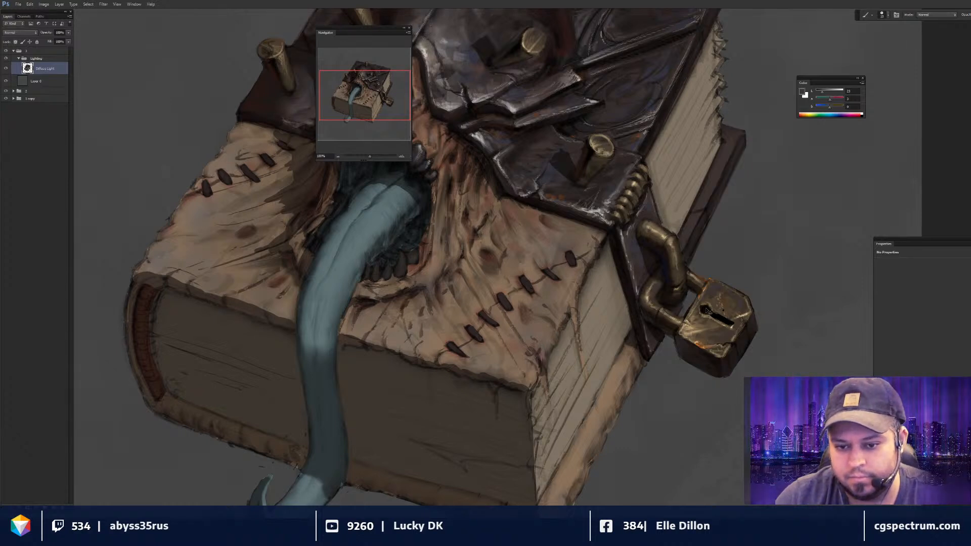
- Examine the whole illustration at thumbnail and enlarged sizes to judge how the padlock and lighting read
{"action": "key", "text": "ctrl+minus"}
{"action": "key", "text": "ctrl+minus"}
{"action": "key", "text": "ctrl+minus"}
{"action": "key", "text": "ctrl+minus"}
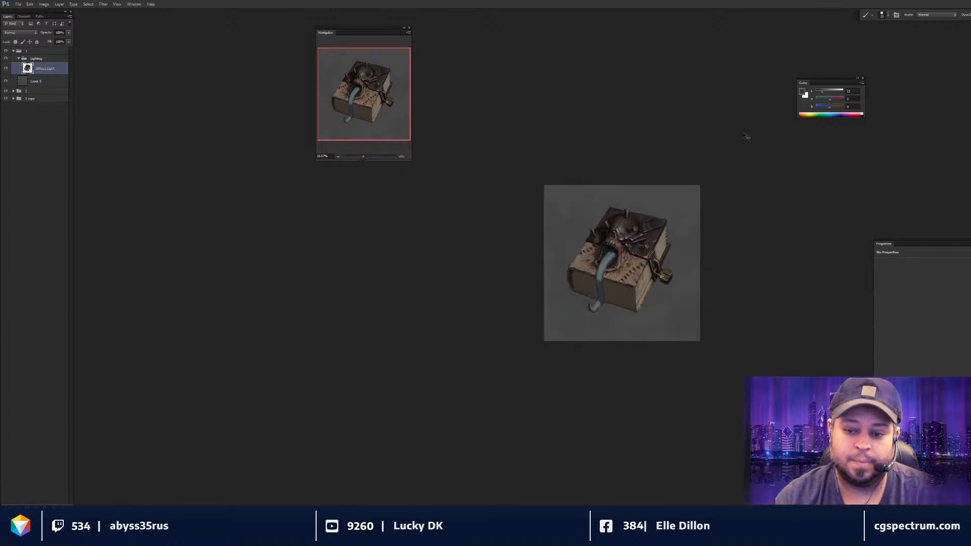
{"action": "key", "text": "ctrl+plus"}
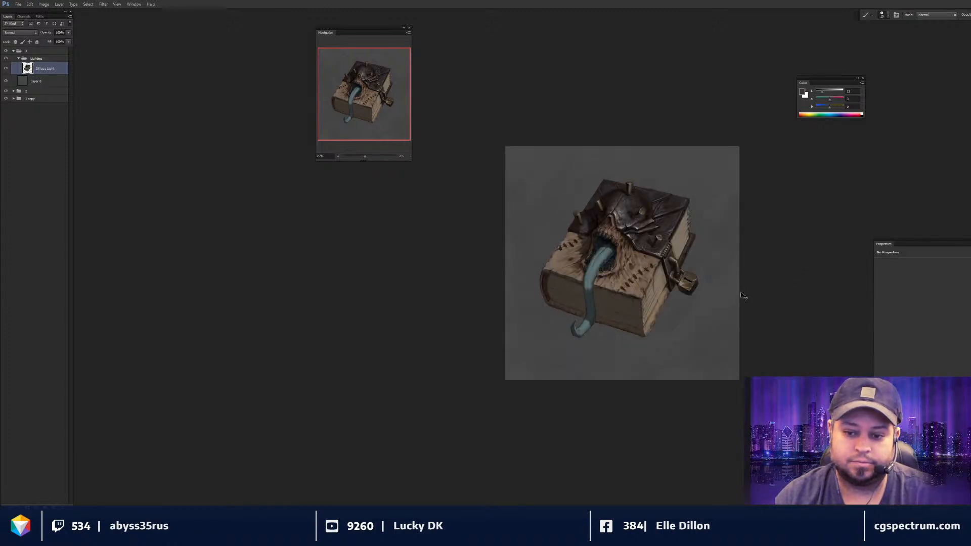
{"action": "key", "text": "ctrl+plus"}
{"action": "key", "text": "ctrl+plus"}
{"action": "key", "text": "ctrl+plus"}
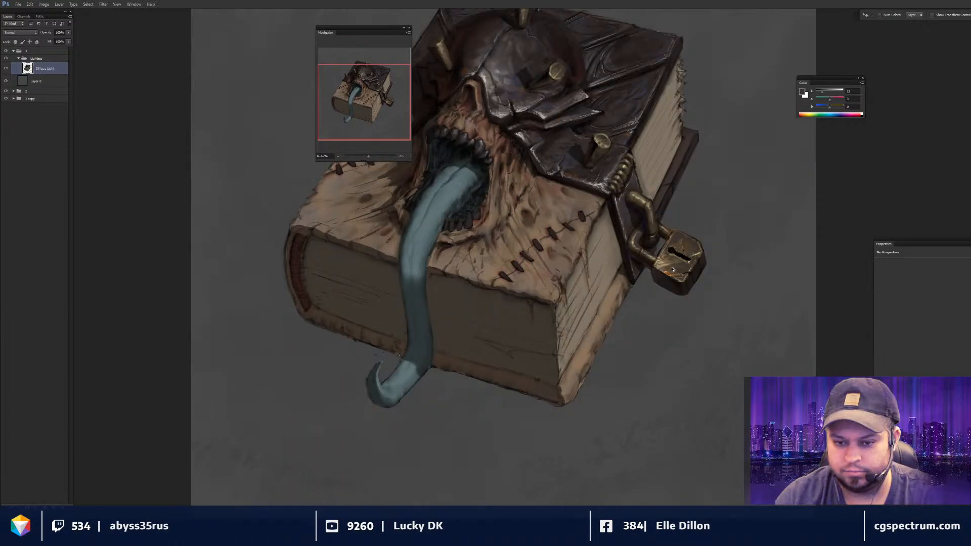
- Touch up the padlock's front face and the metal coil beside the chain with sampled dark brown tones
{"action": "left_click", "coordinate": [556, 277], "text": "alt"}
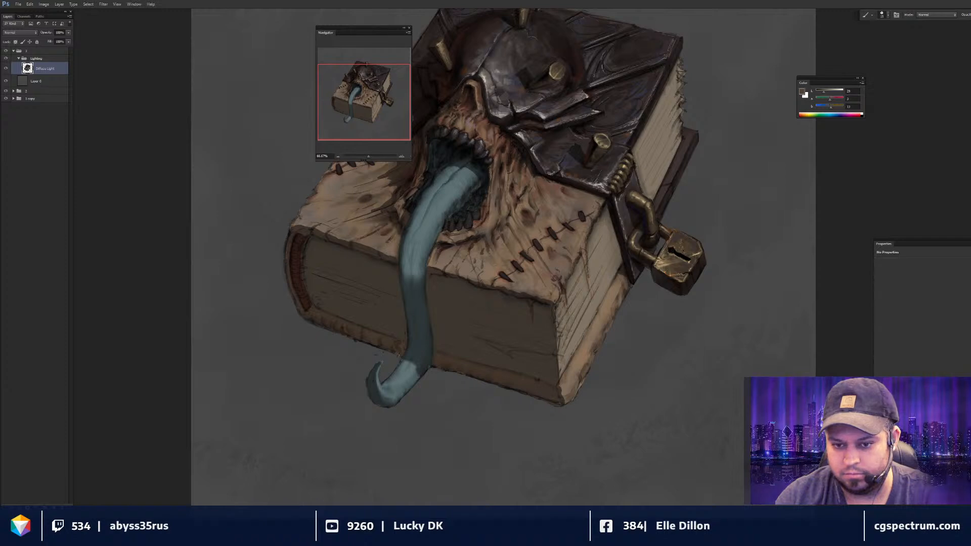
{"action": "key", "text": "ctrl+minus"}
{"action": "key", "text": "ctrl+minus"}
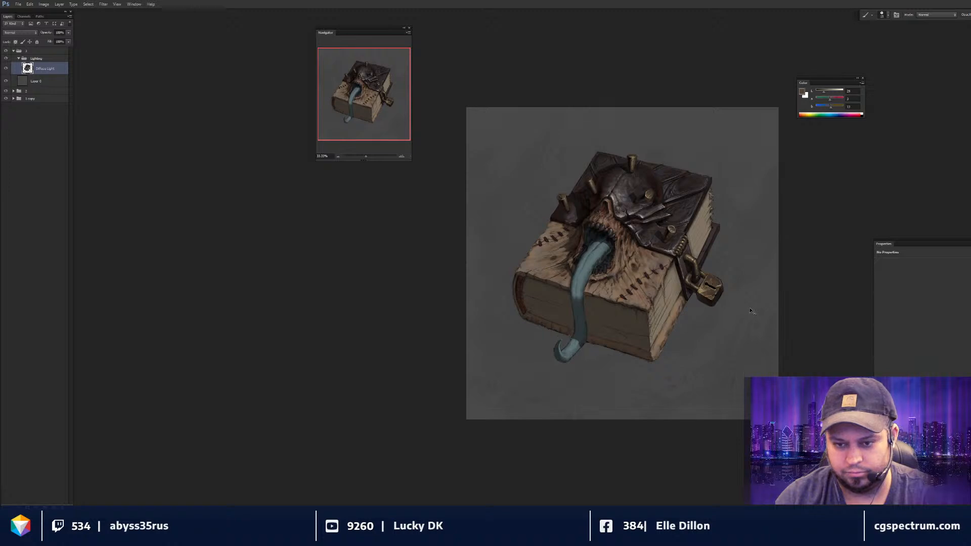
{"action": "key", "text": "ctrl+plus"}
{"action": "key", "text": "ctrl+plus"}
{"action": "left_click", "coordinate": [611, 216], "text": "alt"}
{"action": "left_click", "coordinate": [610, 216], "text": "alt"}
{"action": "left_click", "coordinate": [610, 216], "text": "alt"}
{"action": "left_click_drag", "start_coordinate": [610, 215], "coordinate": [608, 216]}
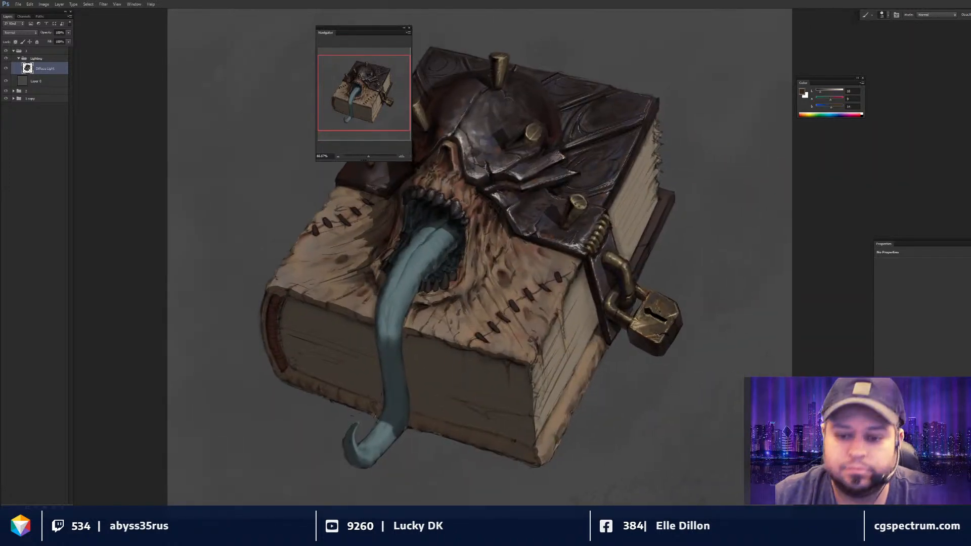
- Shade the back cover's edge behind the chain with white, a sampled dark tone and black
{"action": "key", "text": "d"}
{"action": "key", "text": "x"}
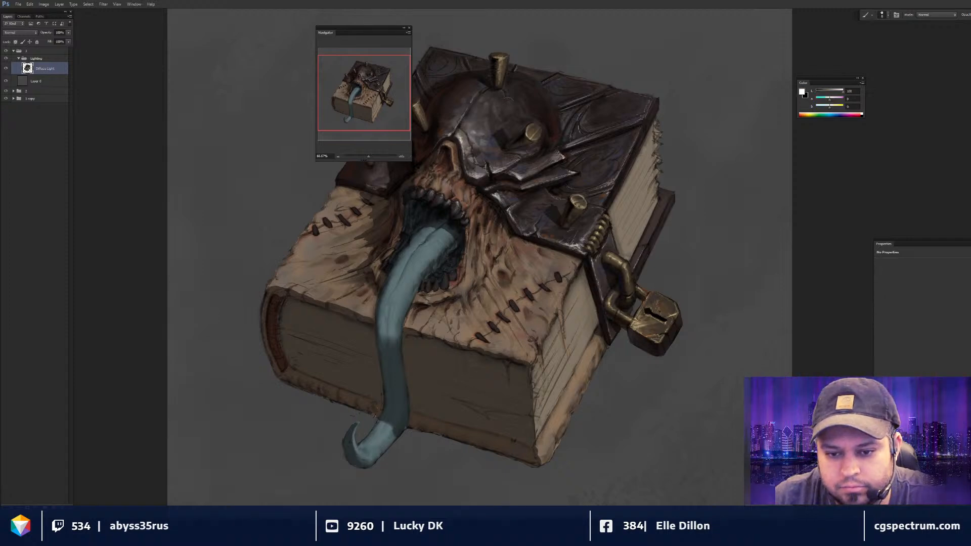
{"action": "left_click", "coordinate": [634, 143], "text": "alt"}
{"action": "left_click", "coordinate": [662, 207], "text": "alt"}
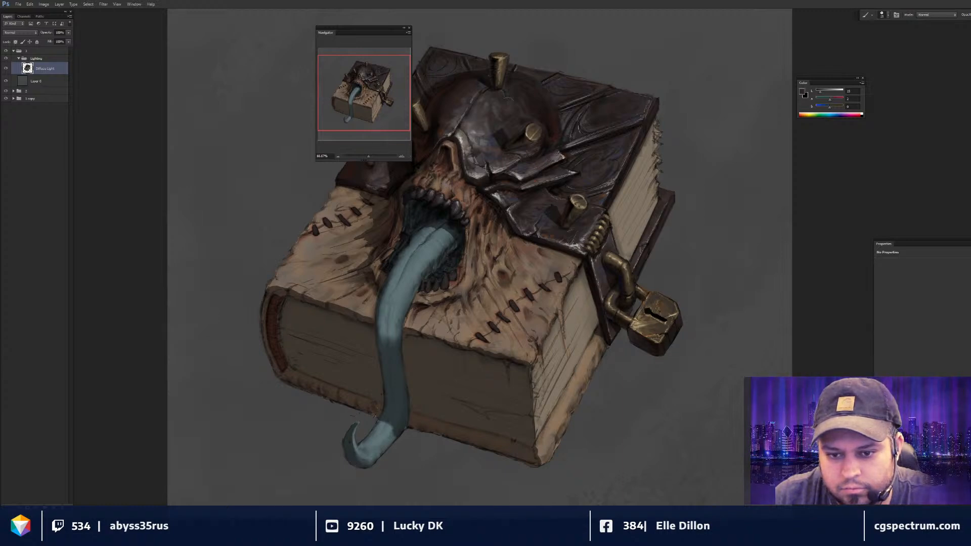
{"action": "key", "text": "d"}
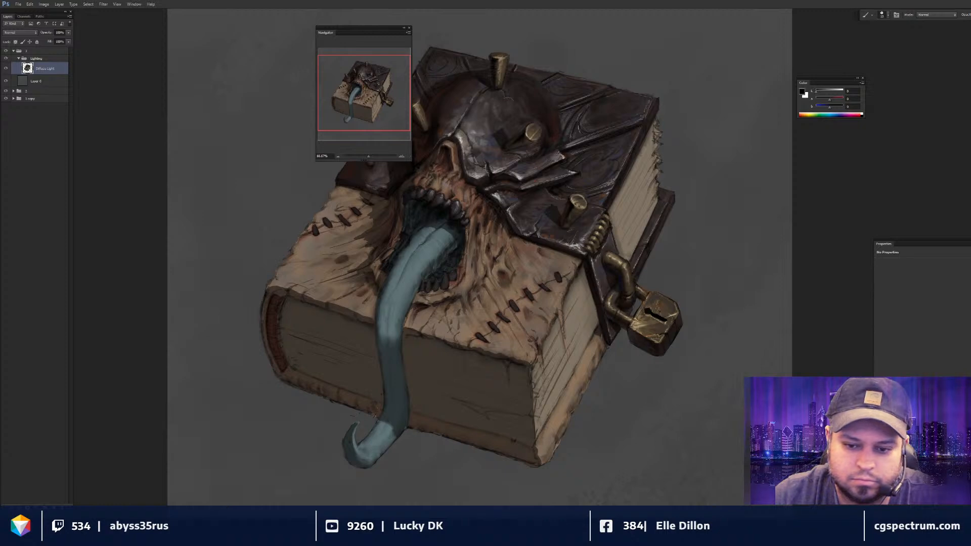
{"action": "left_click_drag", "start_coordinate": [624, 313], "coordinate": [632, 315]}
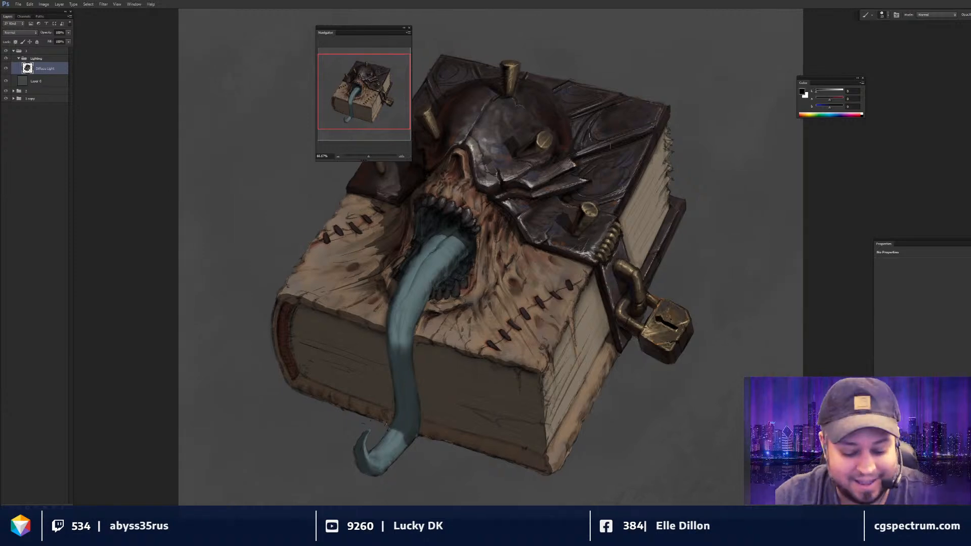
- Smudge the ragged page edges and paint finer sampled grey highlights along the back cover's edge
{"action": "key", "text": "r"}
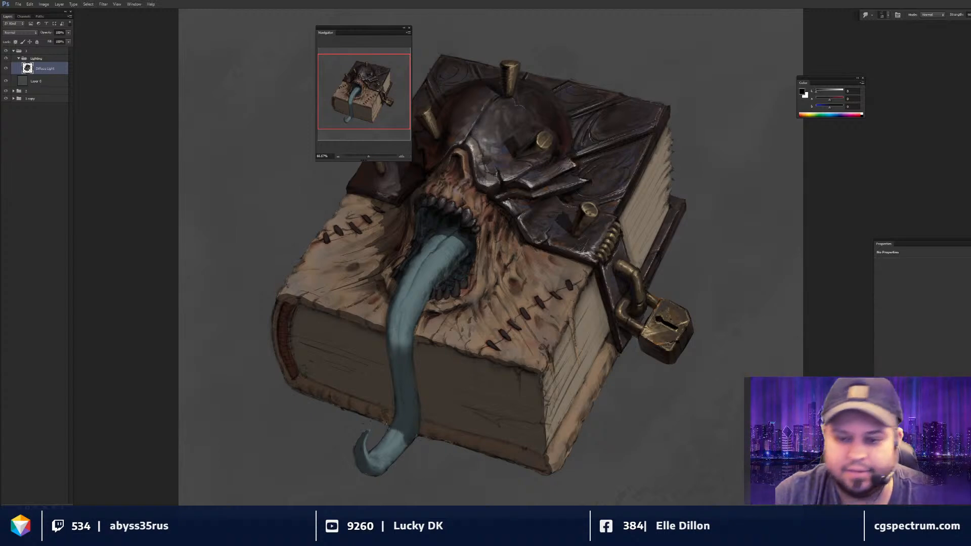
{"action": "key", "text": "b"}
{"action": "left_click", "coordinate": [672, 179], "text": "alt"}
{"action": "key", "text": "["}
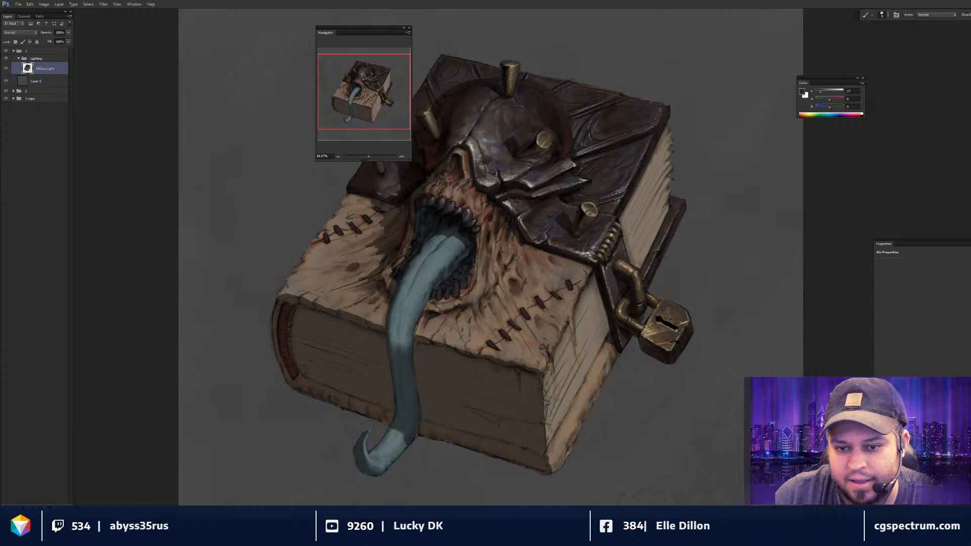
{"action": "left_click", "coordinate": [658, 178], "text": "alt"}
{"action": "key", "text": "["}
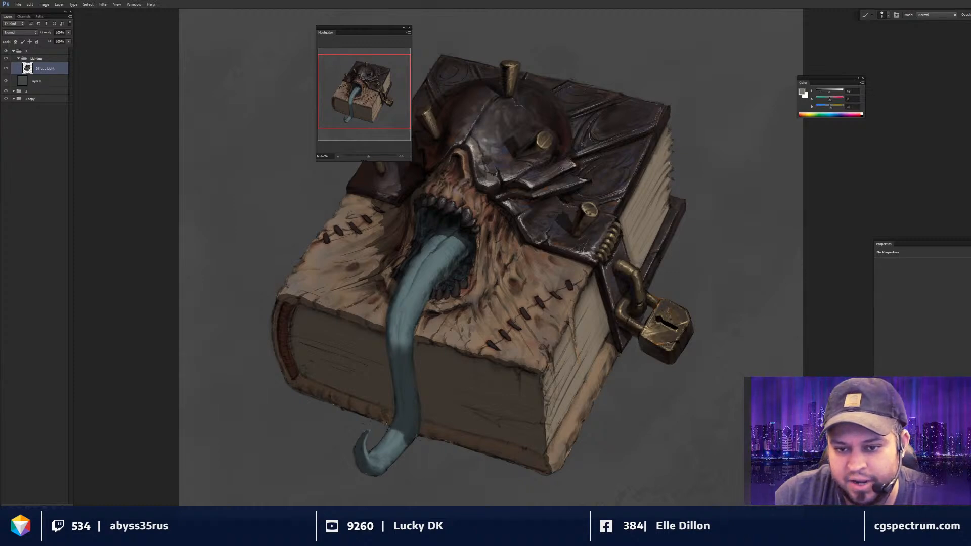
{"action": "left_click_drag", "start_coordinate": [672, 231], "coordinate": [624, 254]}
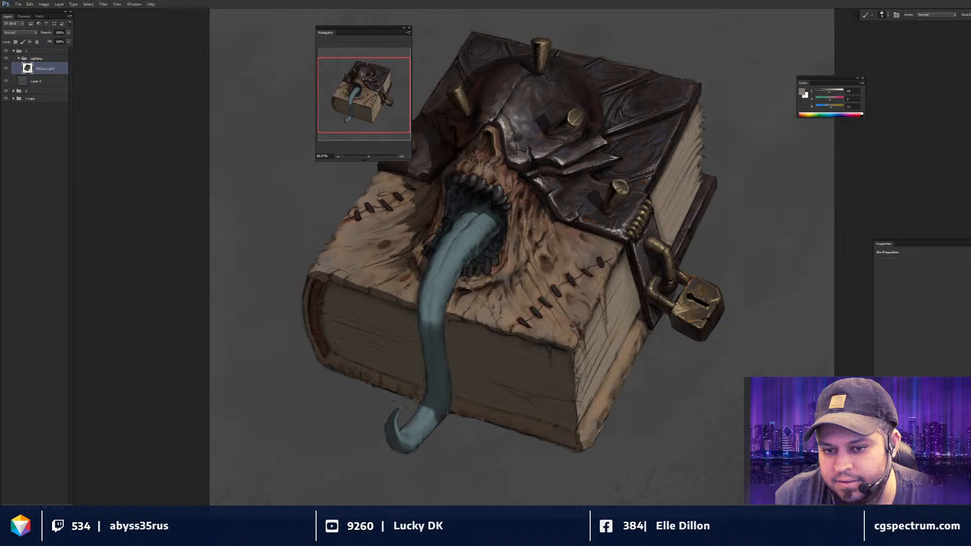
- Define the ragged page edges beside the leather cover with a finer brush in sampled dark and mid-grey tones, and smudge them
{"action": "left_click", "coordinate": [707, 185], "text": "alt"}
{"action": "key", "text": "bracketleft"}
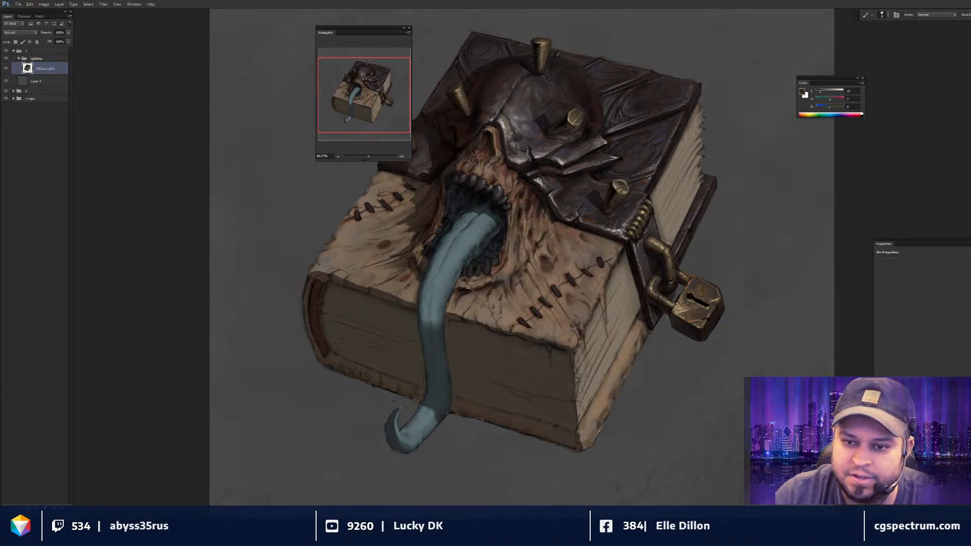
{"action": "left_click", "coordinate": [691, 151], "text": "alt"}
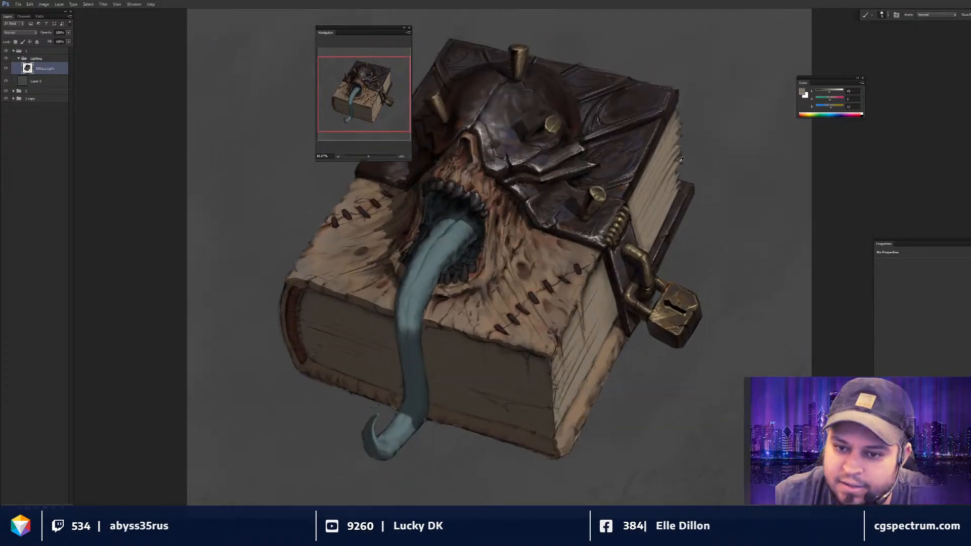
{"action": "left_click", "coordinate": [683, 161], "text": "alt"}
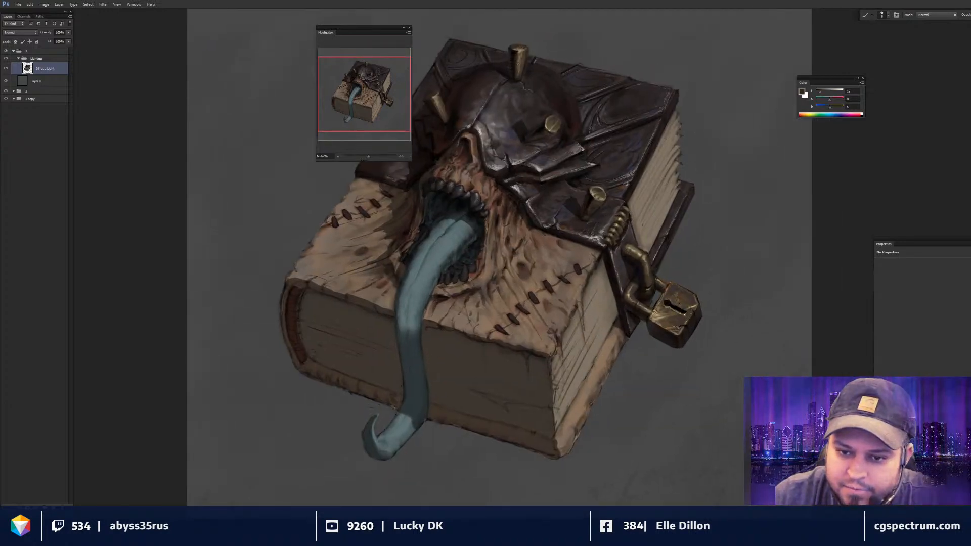
{"action": "key", "text": "r"}
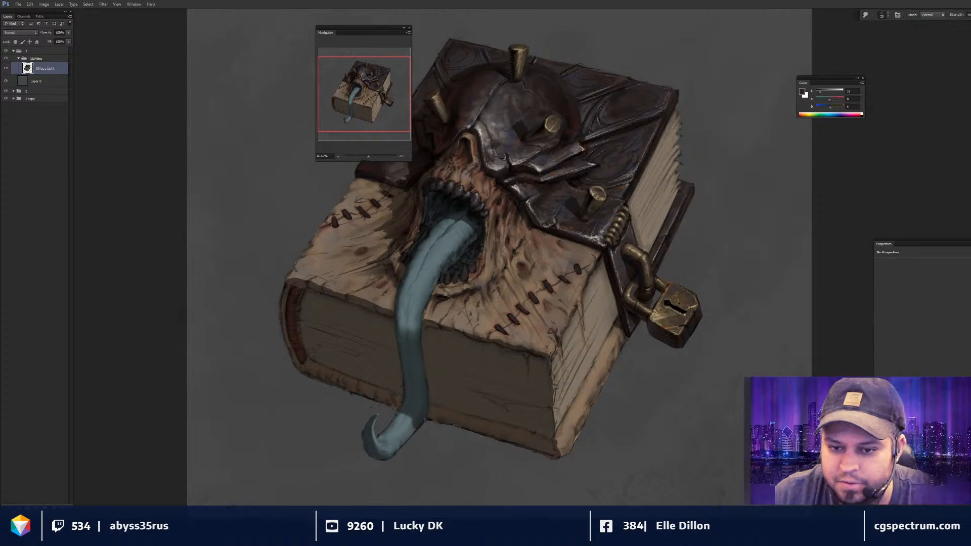
- Shade the gaps between the pages just above the back cover's corner with sampled grey and dark tones, blending them by smudging
{"action": "key", "text": "b"}
{"action": "left_click", "coordinate": [671, 173], "text": "alt"}
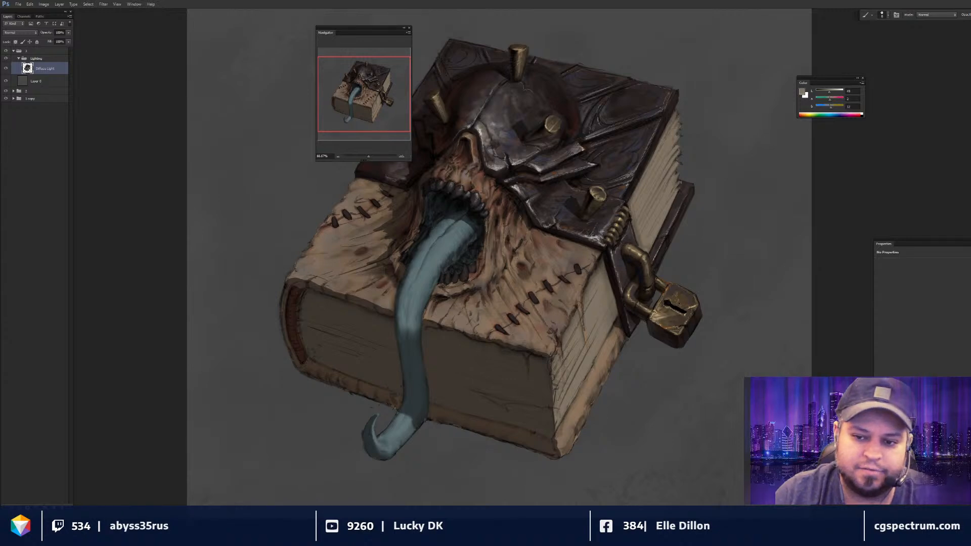
{"action": "left_click", "coordinate": [685, 183], "text": "alt"}
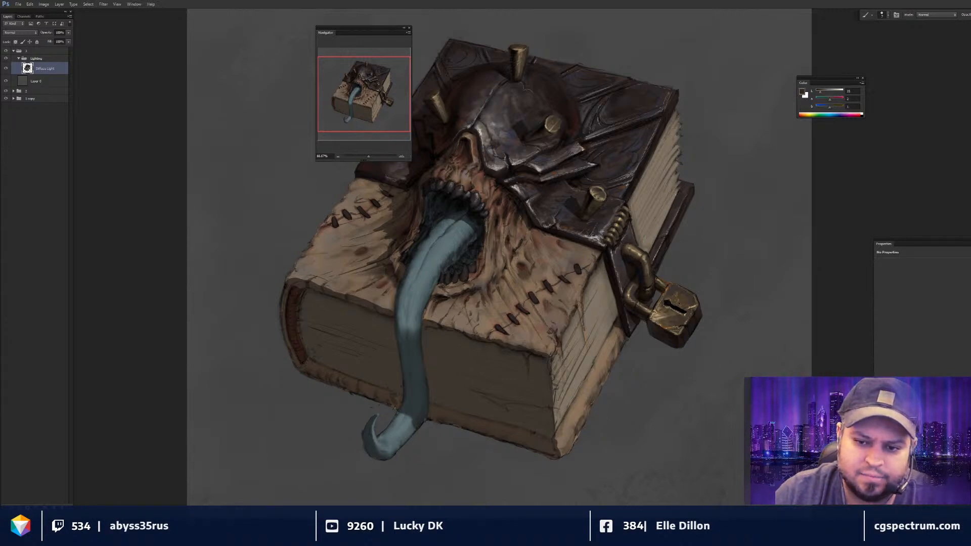
{"action": "key", "text": "r"}
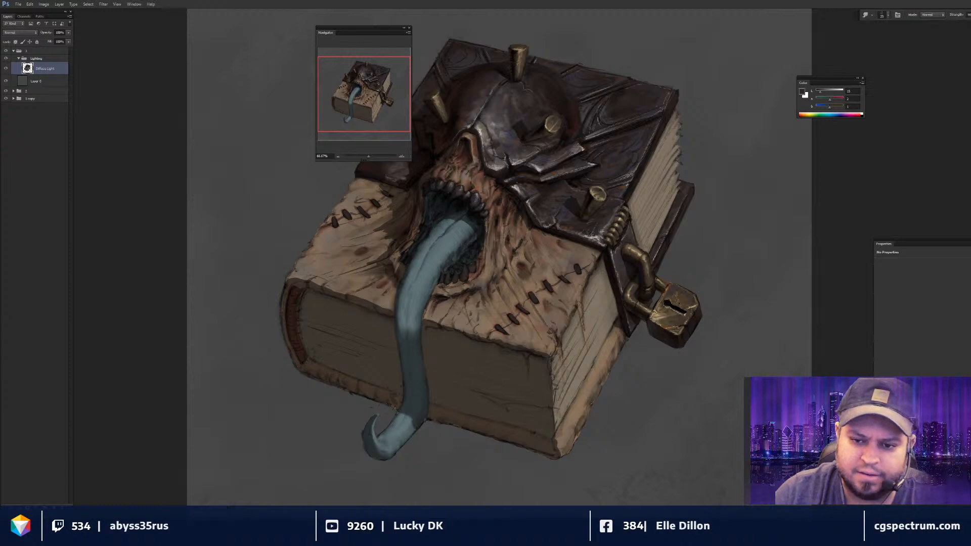
{"action": "key", "text": "b"}
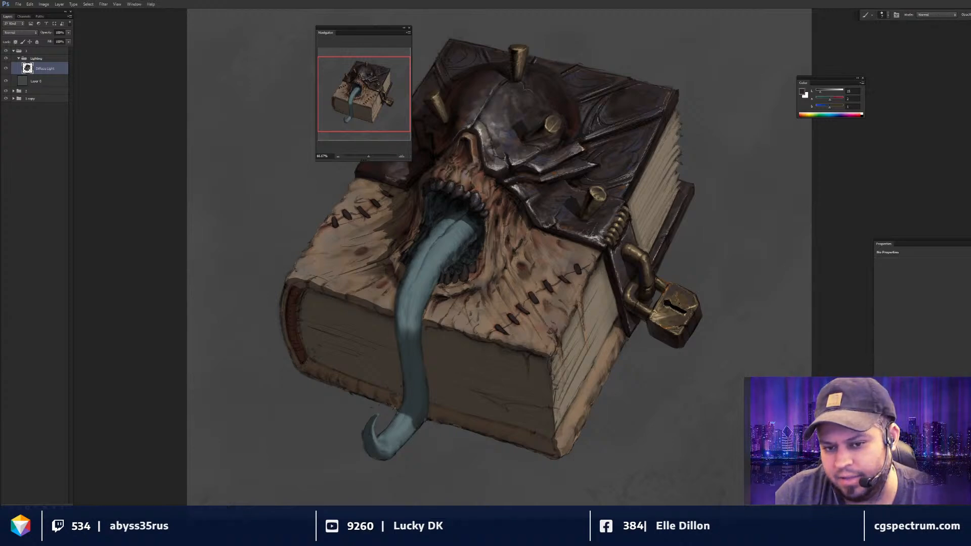
{"action": "key", "text": "r"}
{"action": "key", "text": "bracketleft"}
- Paint additional sampled grey and dark strokes along the outer page fringe where the pages meet the back cover
{"action": "key", "text": "ctrl+minus"}
{"action": "key", "text": "ctrl+plus"}
{"action": "left_click_drag", "start_coordinate": [703, 245], "coordinate": [569, 259]}
{"action": "key", "text": "b"}
{"action": "left_click", "coordinate": [664, 185], "text": "alt"}
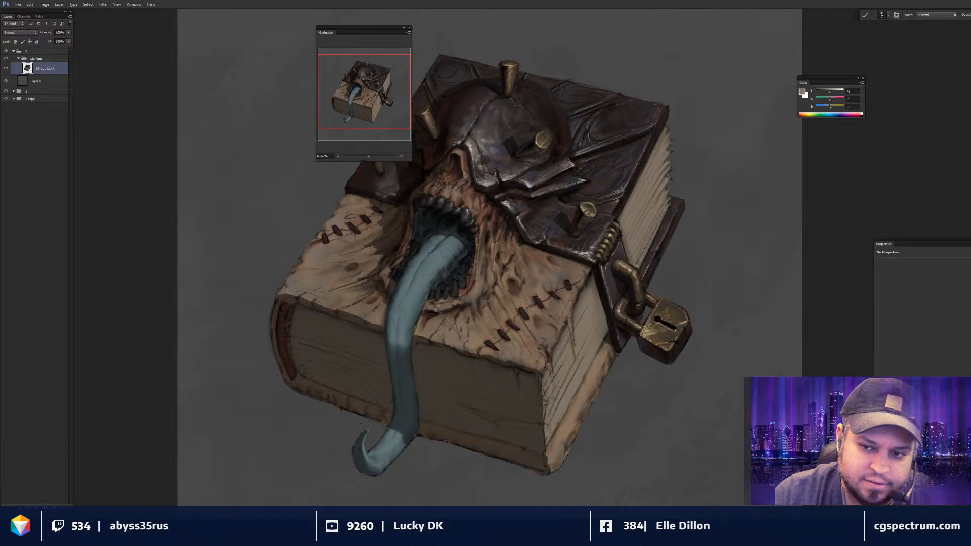
{"action": "left_click", "coordinate": [669, 186], "text": "alt"}
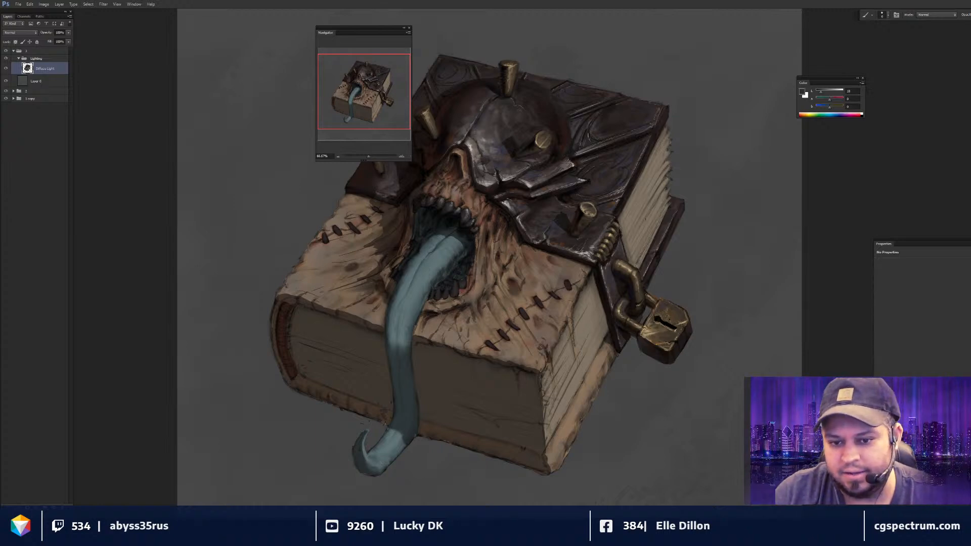
- Examine the whole book at reduced and enlarged sizes to judge the page edges, chain and padlock
{"action": "key", "text": "ctrl+minus"}
{"action": "key", "text": "ctrl+minus"}
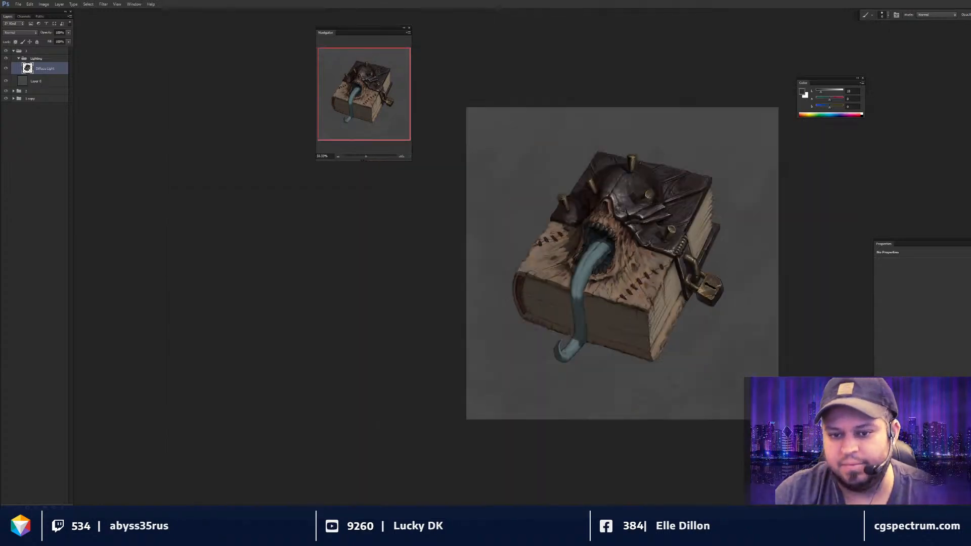
{"action": "key", "text": "ctrl+plus"}
{"action": "key", "text": "ctrl+plus"}
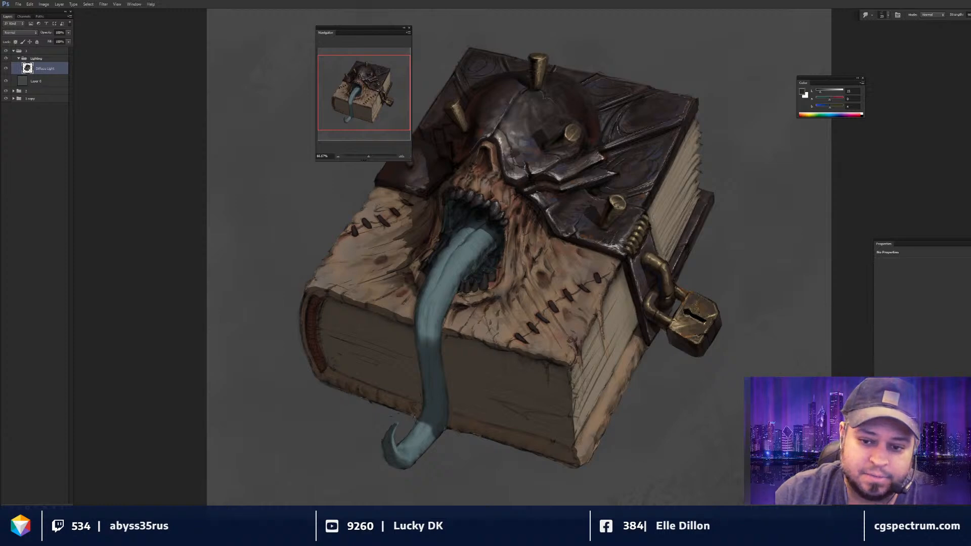
{"action": "key", "text": "r"}
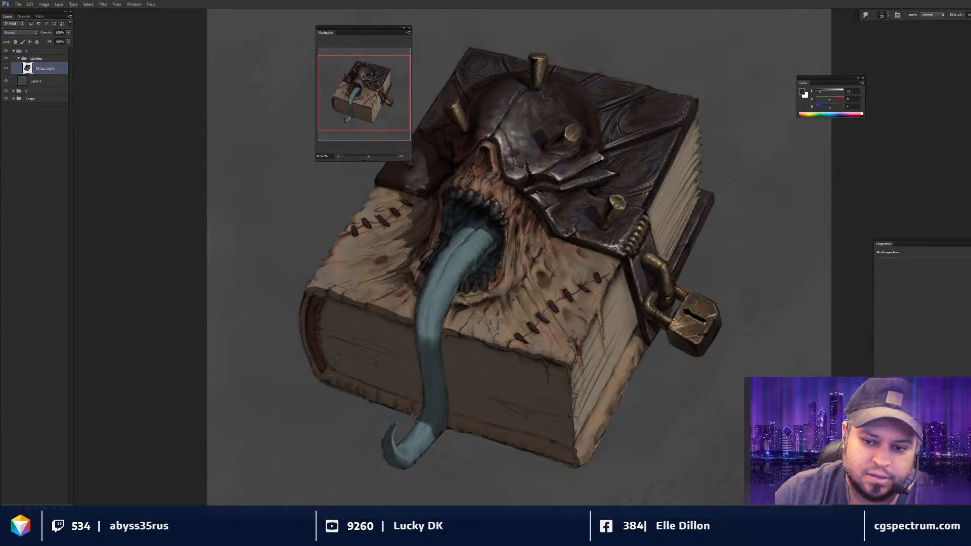
{"action": "key", "text": "ctrl+minus"}
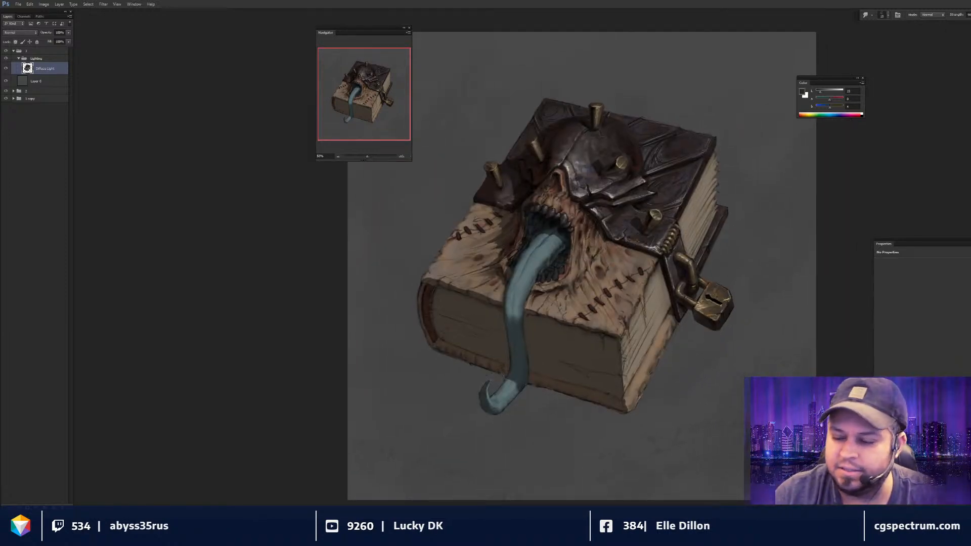
{"action": "left_click_drag", "start_coordinate": [627, 249], "coordinate": [618, 248]}
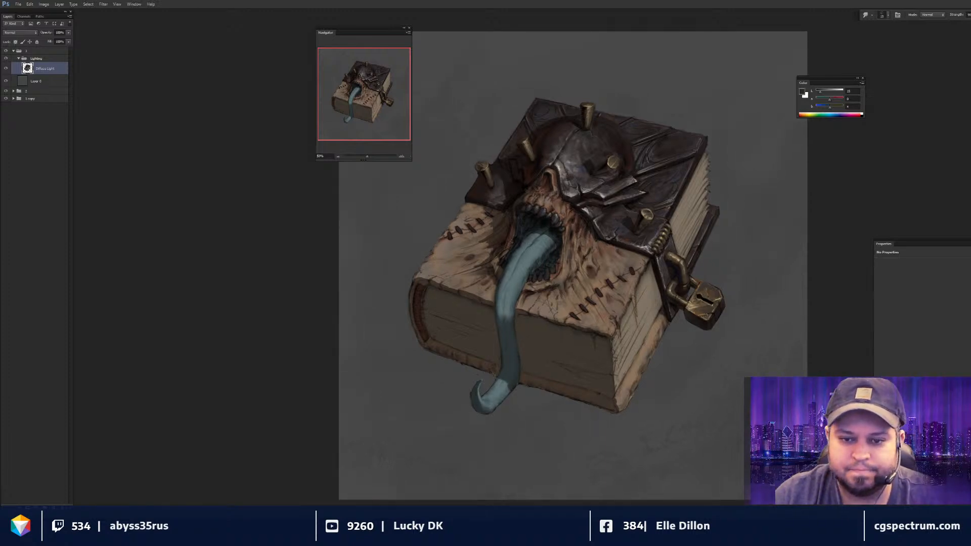
{"action": "key", "text": "ctrl+plus"}
{"action": "key", "text": "ctrl+plus"}
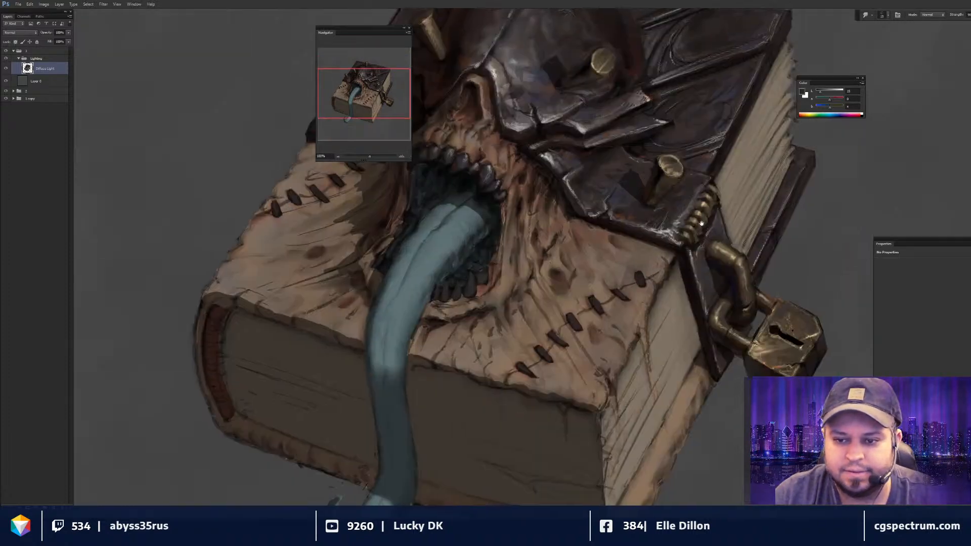
- Paint the dark strap's shadow onto the side pages beside the chain with a much finer brush in a sampled dark tone
{"action": "key", "text": "b"}
{"action": "left_click_drag", "start_coordinate": [671, 202], "coordinate": [671, 181]}
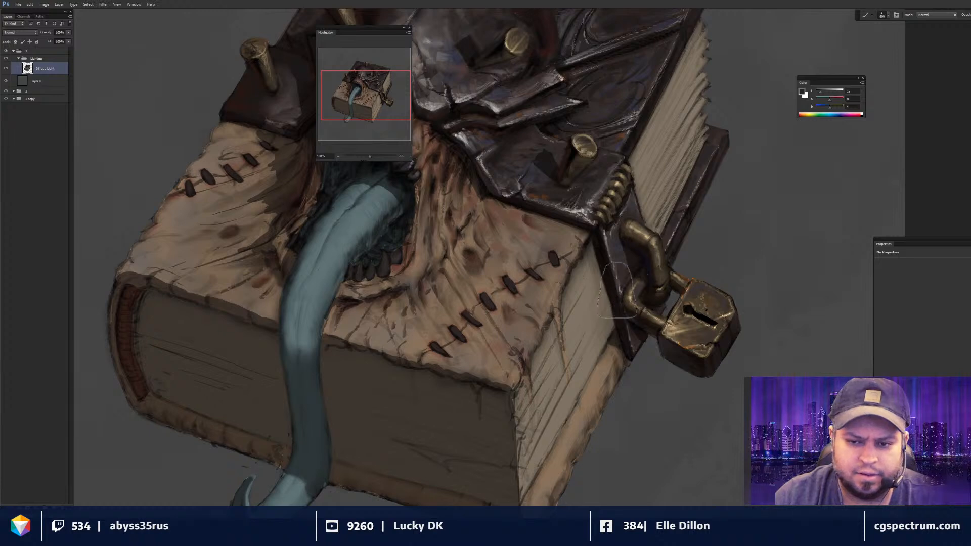
{"action": "left_click_drag", "start_coordinate": [590, 341], "coordinate": [623, 284]}
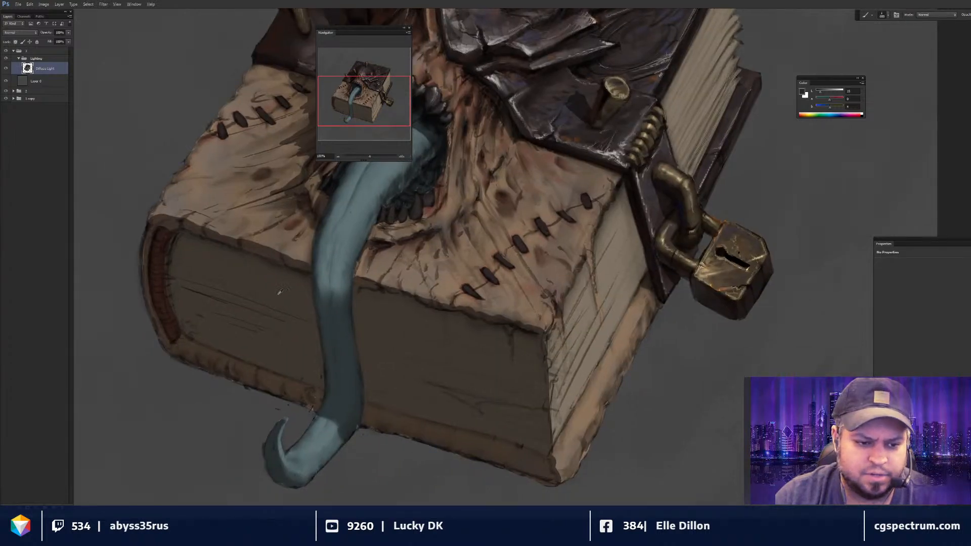
{"action": "left_click", "coordinate": [280, 292], "text": "alt"}
{"action": "key", "text": "bracketleft"}
{"action": "key", "text": "bracketleft"}
{"action": "key", "text": "bracketleft"}
{"action": "key", "text": "bracketleft"}
{"action": "key", "text": "bracketleft"}
{"action": "left_click_drag", "start_coordinate": [632, 219], "coordinate": [646, 272]}
{"action": "left_click_drag", "start_coordinate": [628, 201], "coordinate": [642, 264]}
- Paint white highlights on the monster's upper and lower fangs
{"action": "key", "text": "ctrl+minus"}
{"action": "key", "text": "ctrl+minus"}
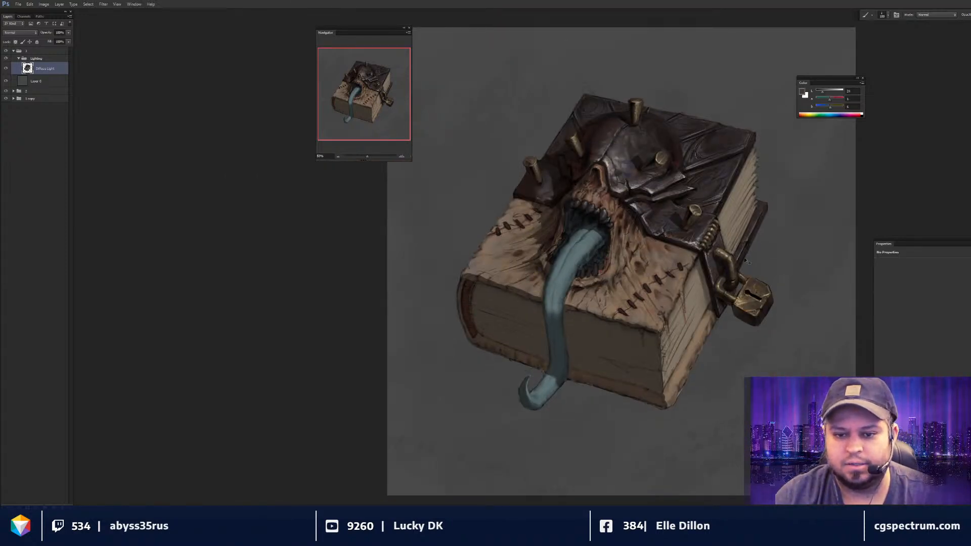
{"action": "key", "text": "ctrl+minus"}
{"action": "key", "text": "ctrl+plus"}
{"action": "key", "text": "ctrl+plus"}
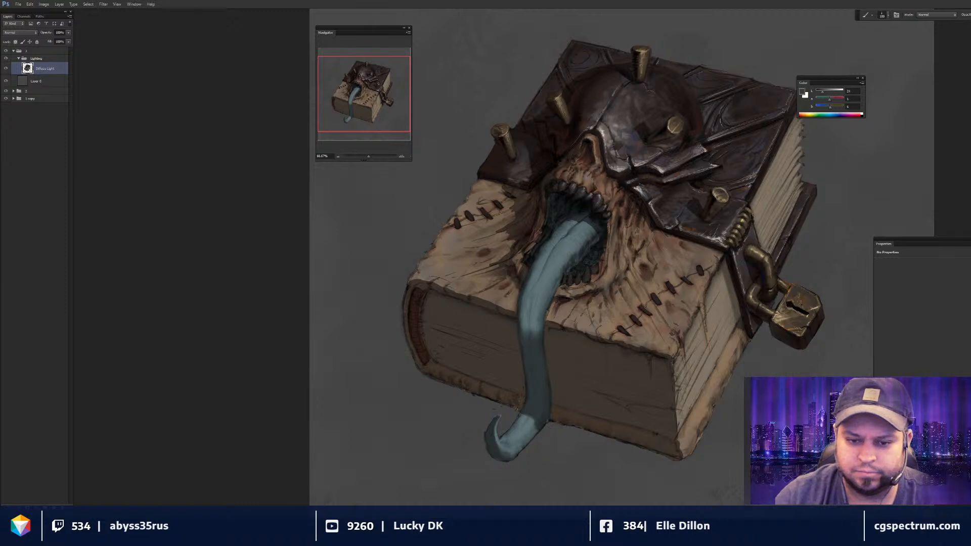
{"action": "left_click_drag", "start_coordinate": [594, 247], "coordinate": [617, 249]}
{"action": "key", "text": "r"}
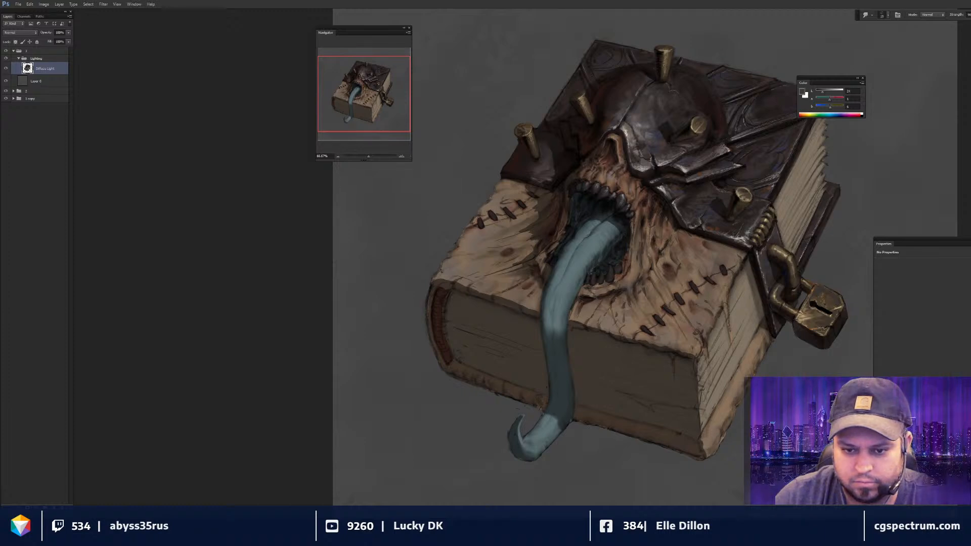
{"action": "key", "text": "b"}
{"action": "key", "text": "x"}
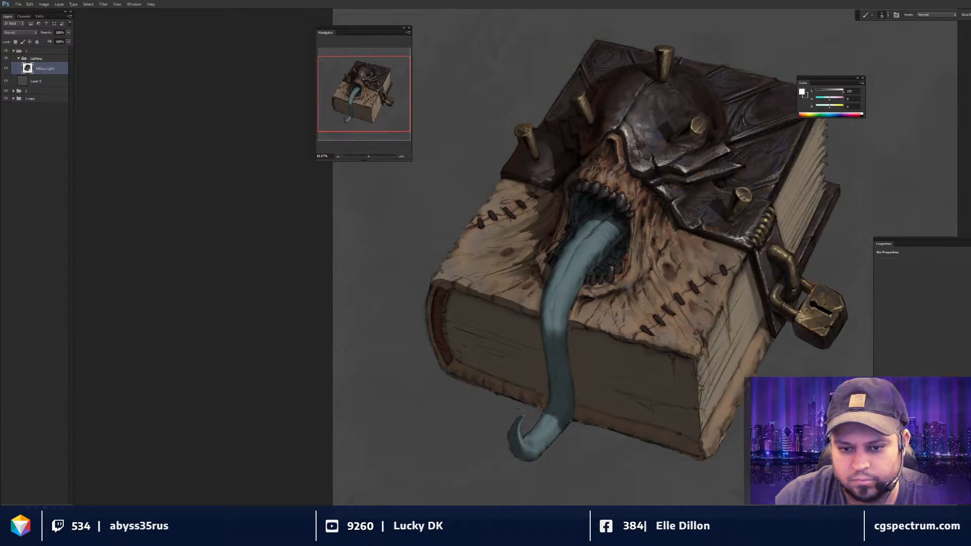
{"action": "left_click_drag", "start_coordinate": [615, 275], "coordinate": [624, 271]}
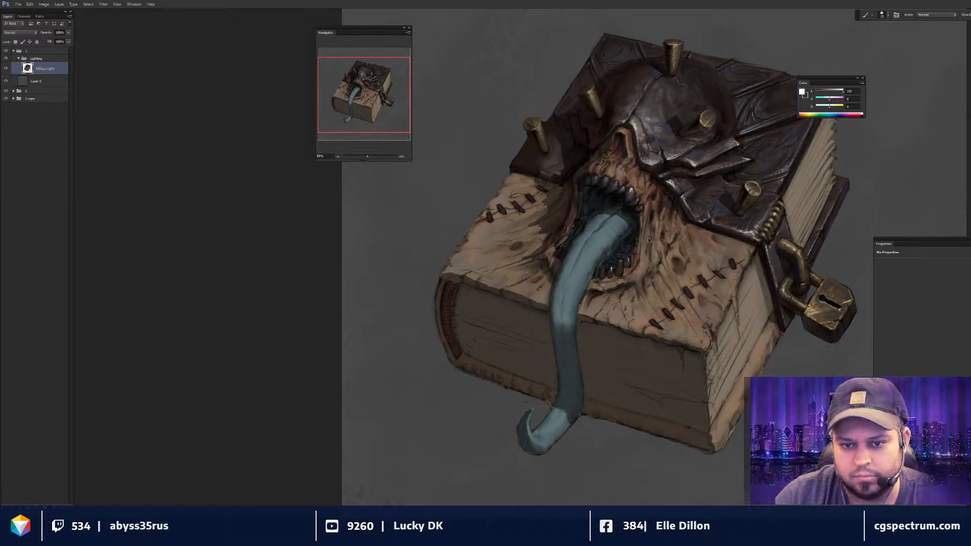
- Check the fang highlights on the whole illustration and smudge them up close around the mouth
{"action": "key", "text": "ctrl+minus"}
{"action": "key", "text": "ctrl+minus"}
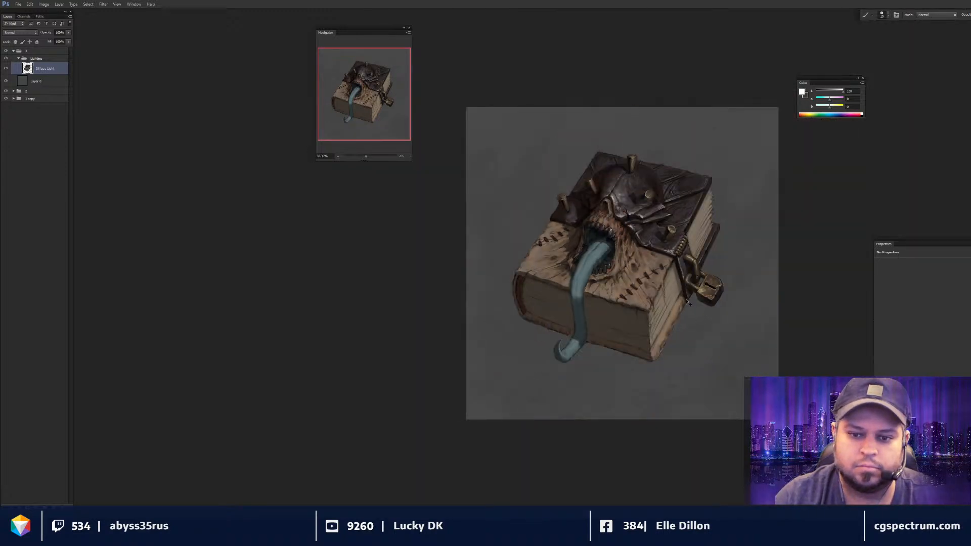
{"action": "key", "text": "ctrl+plus"}
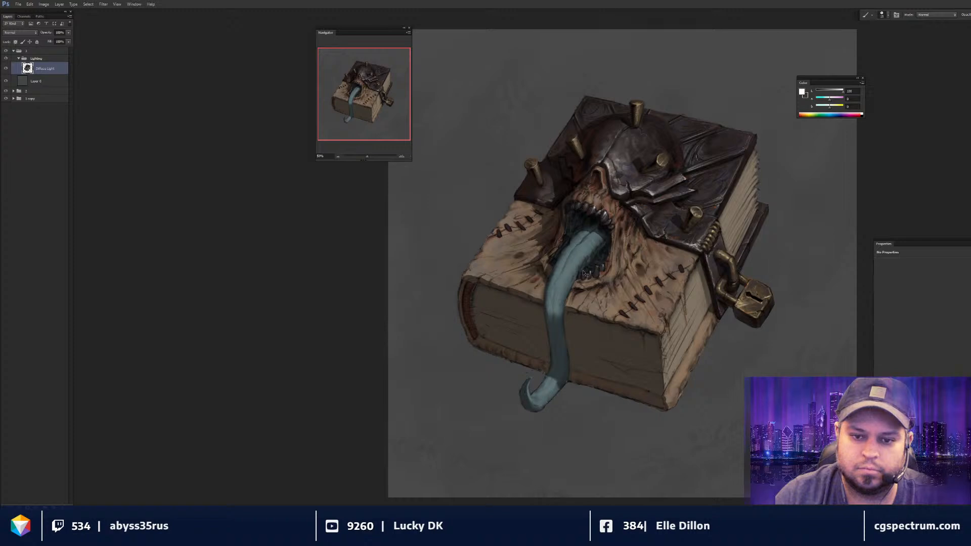
{"action": "key", "text": "ctrl+minus"}
{"action": "key", "text": "ctrl+plus"}
{"action": "key", "text": "ctrl+plus"}
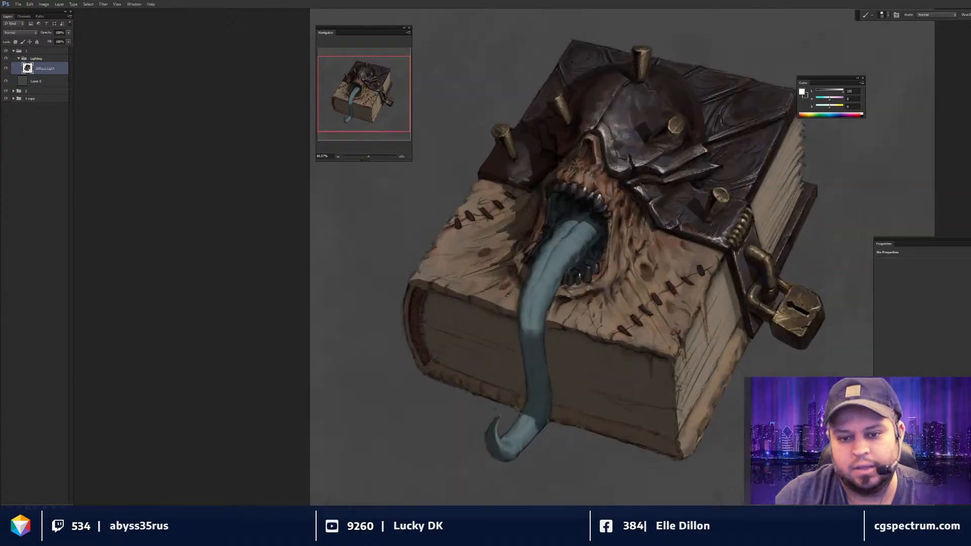
{"action": "key", "text": "x"}
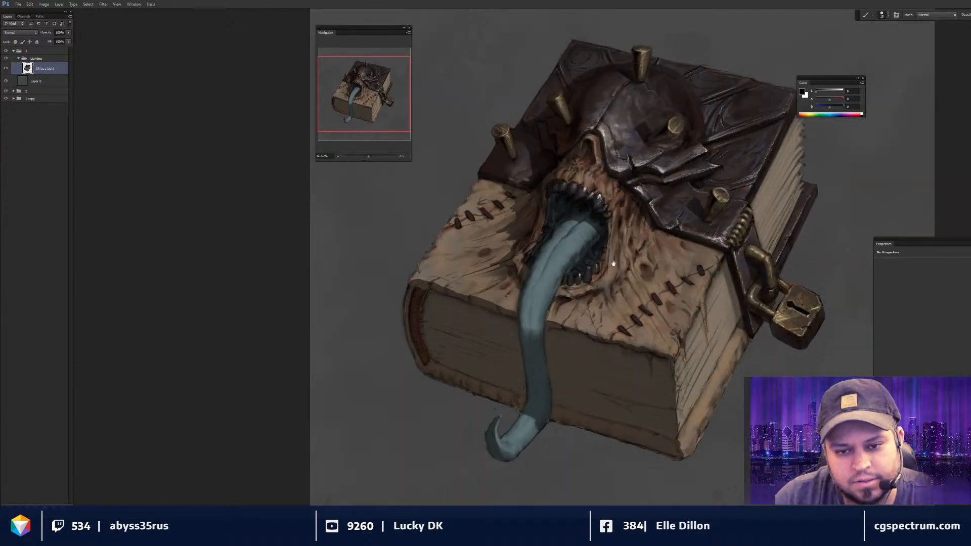
{"action": "left_click_drag", "start_coordinate": [613, 191], "coordinate": [619, 204]}
{"action": "key", "text": "ctrl+plus"}
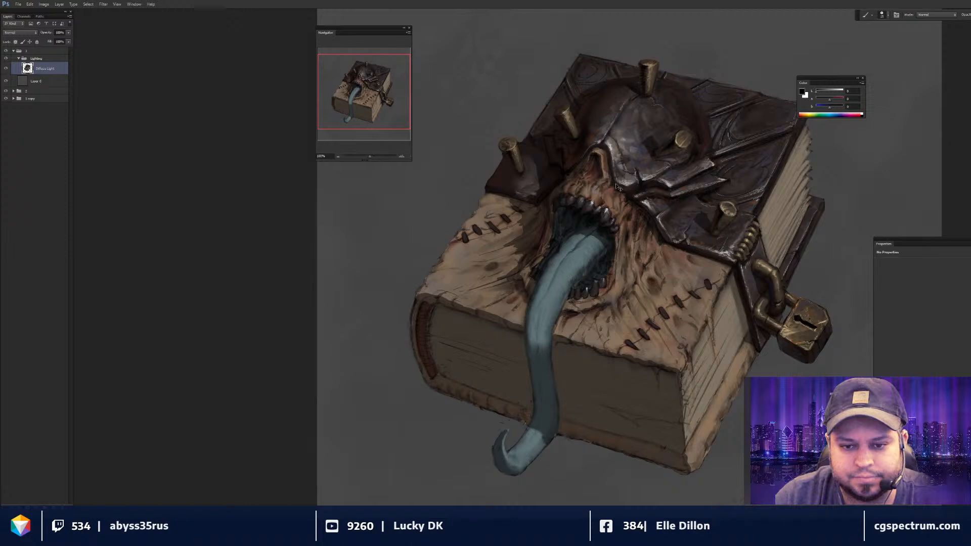
{"action": "key", "text": "r"}
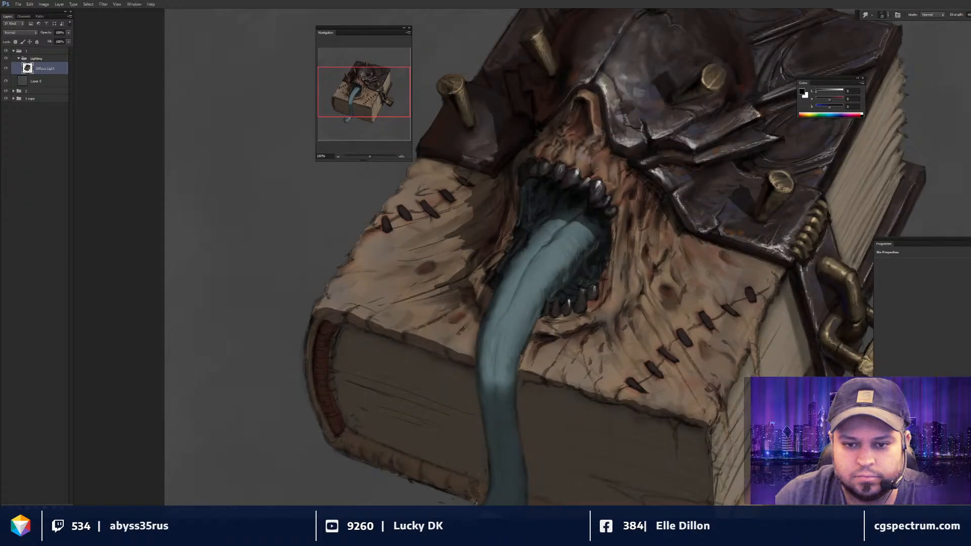
{"action": "left_click_drag", "start_coordinate": [602, 143], "coordinate": [630, 195]}
- Refine the fangs' dark shapes with a sampled near-black tone
{"action": "key", "text": "b"}
{"action": "left_click", "coordinate": [630, 195], "text": "alt"}
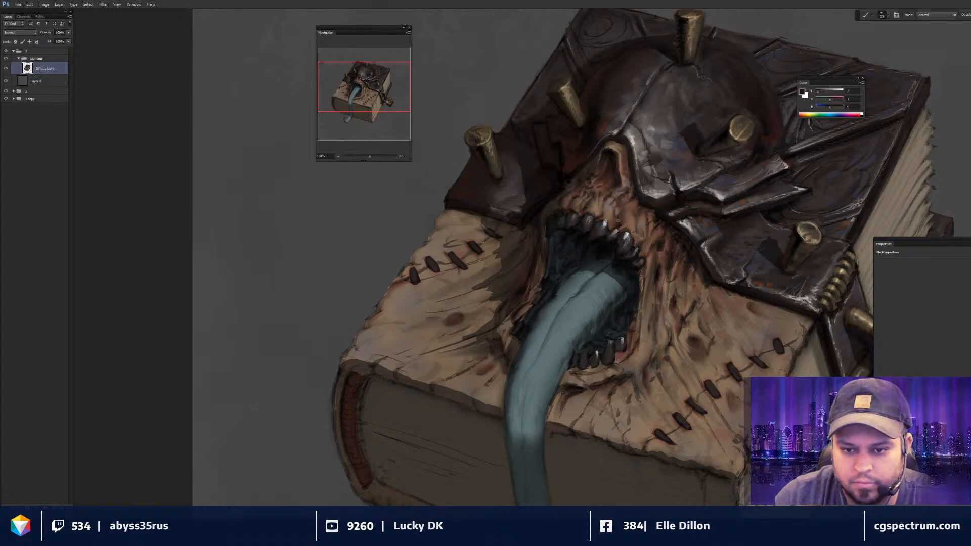
{"action": "key", "text": "["}
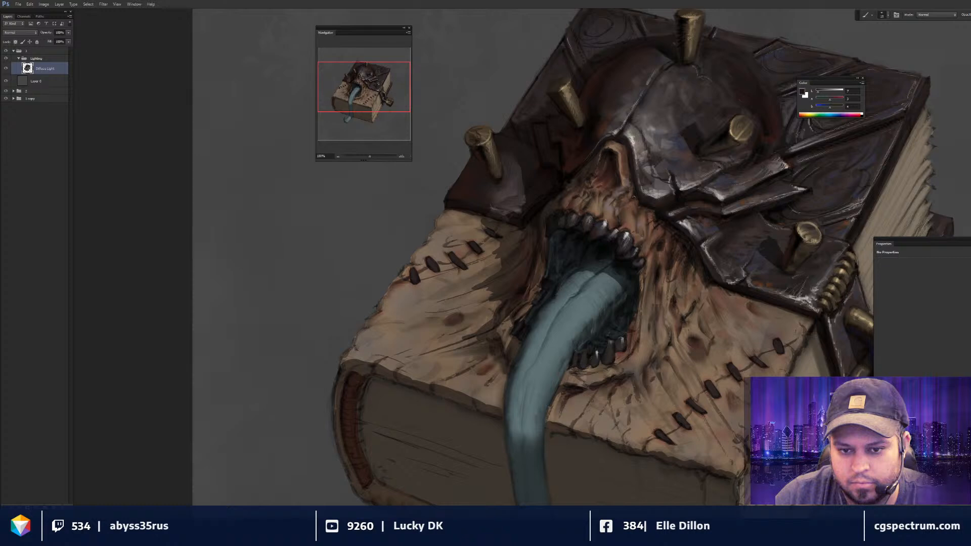
{"action": "key", "text": "]"}
{"action": "scroll", "coordinate": [582, 253], "scroll_direction": "down", "scroll_amount": 1}
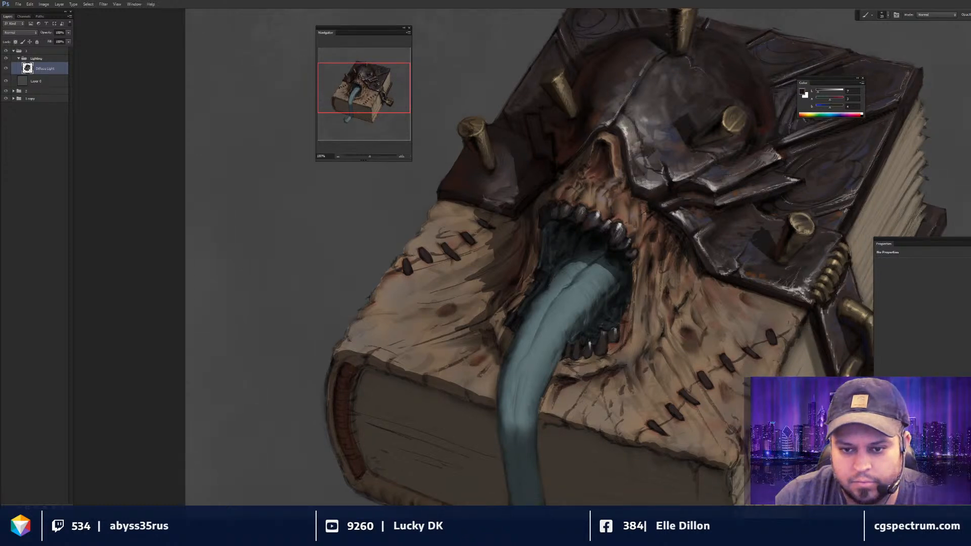
- Smudge the monster's fangs and touch up the mouth edge with a sampled mid-grey tone
{"action": "key", "text": "r"}
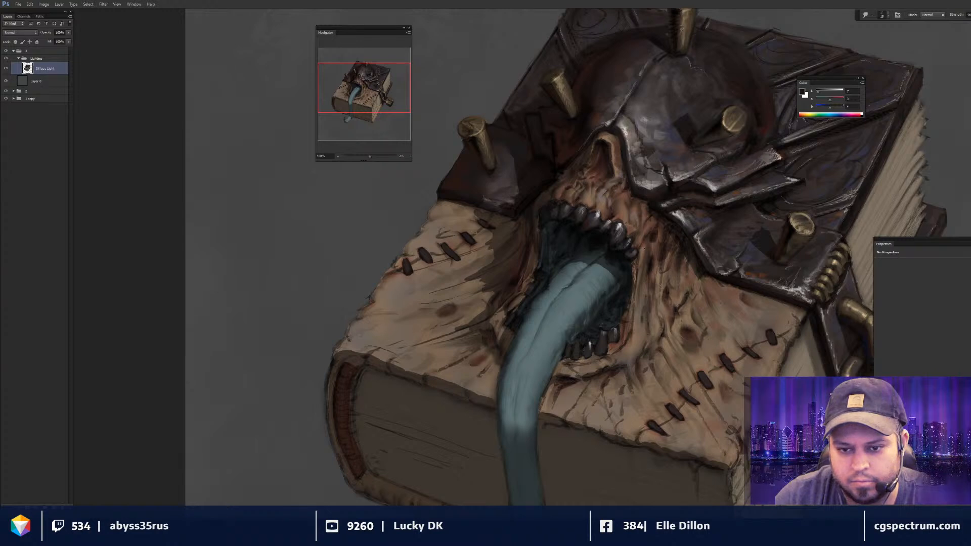
{"action": "left_click_drag", "start_coordinate": [645, 248], "coordinate": [640, 246]}
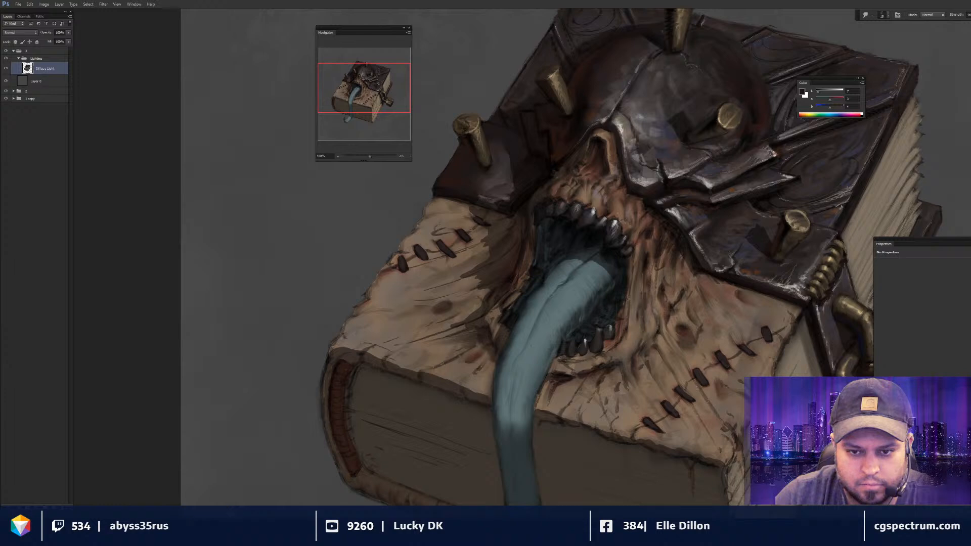
{"action": "key", "text": "b"}
{"action": "left_click", "coordinate": [647, 303], "text": "alt"}
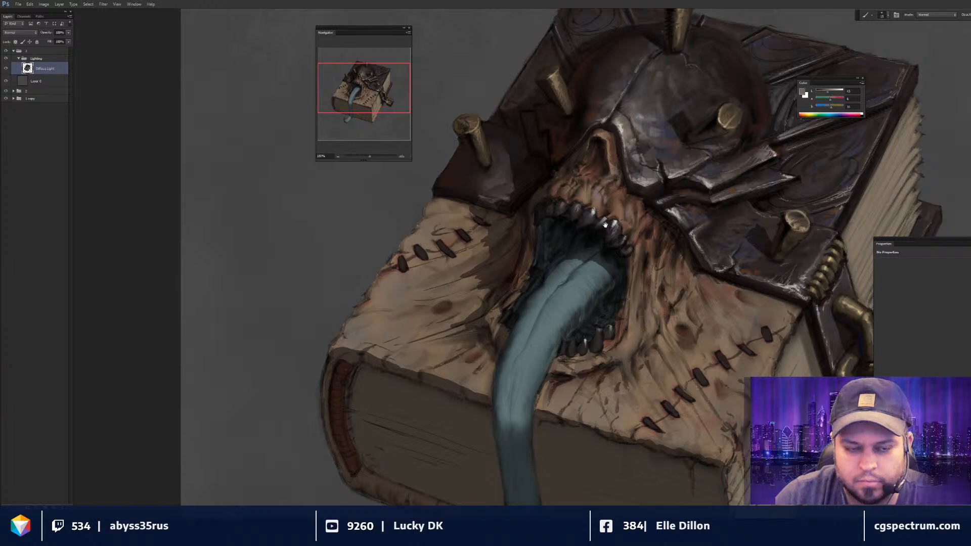
{"action": "left_click_drag", "start_coordinate": [648, 304], "coordinate": [638, 305]}
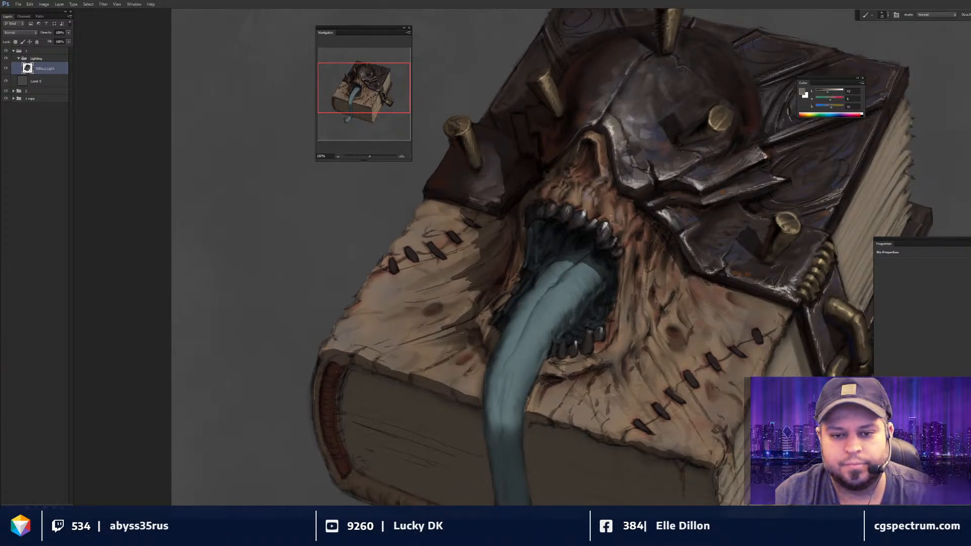
- Add white highlights to the monster's fangs and smudge them into the dark tooth shapes
{"action": "key", "text": "x"}
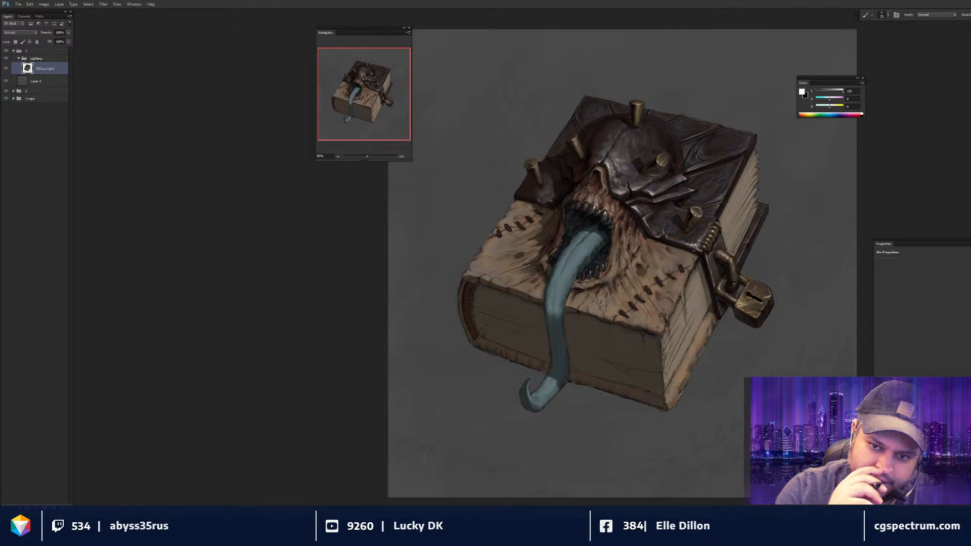
{"action": "scroll", "coordinate": [611, 277], "scroll_direction": "up", "scroll_amount": 1}
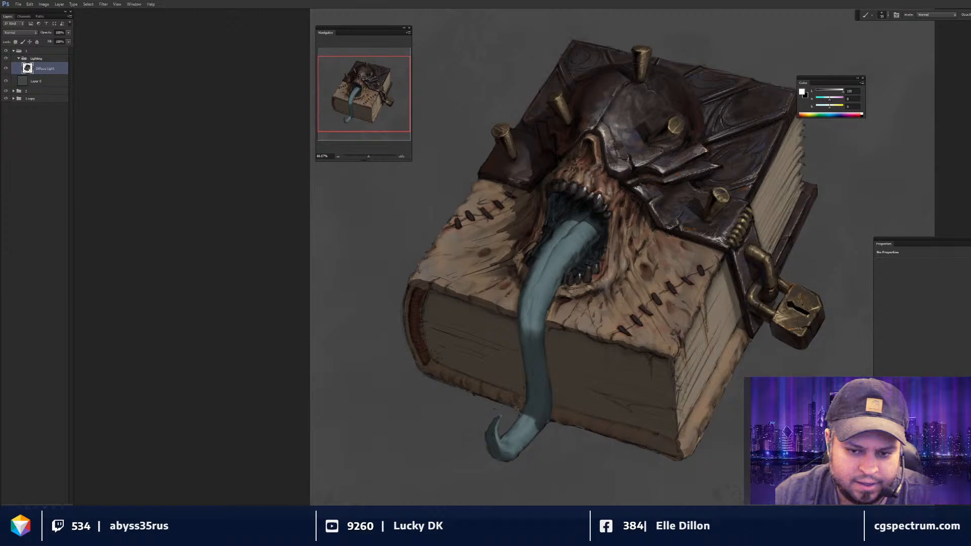
{"action": "key", "text": "r"}
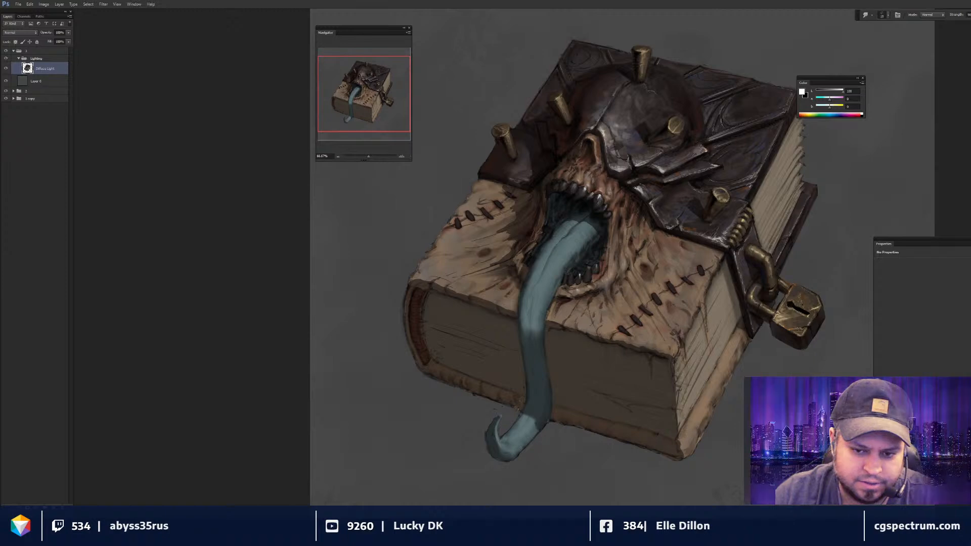
{"action": "key", "text": "ctrl+minus"}
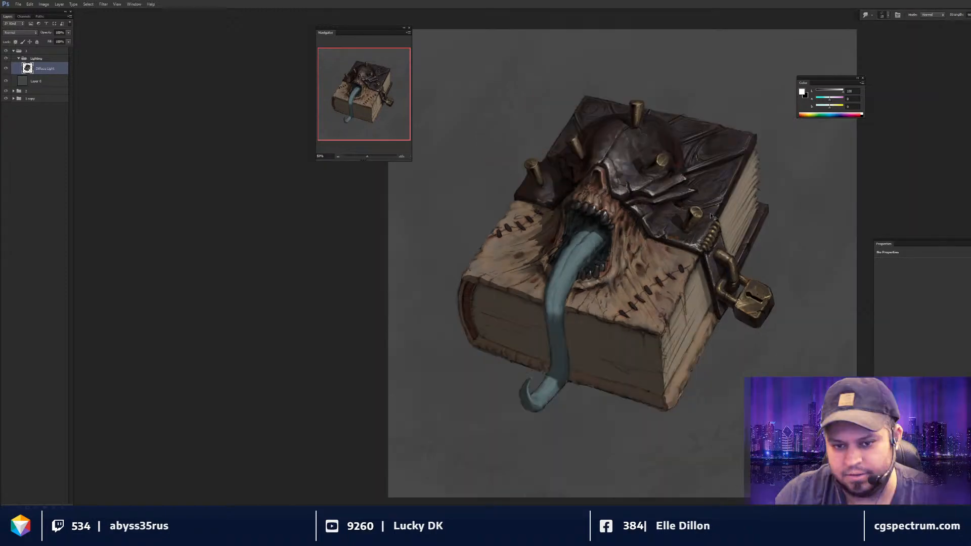
{"action": "key", "text": "ctrl+plus"}
{"action": "key", "text": "ctrl+plus"}
{"action": "key", "text": "b"}
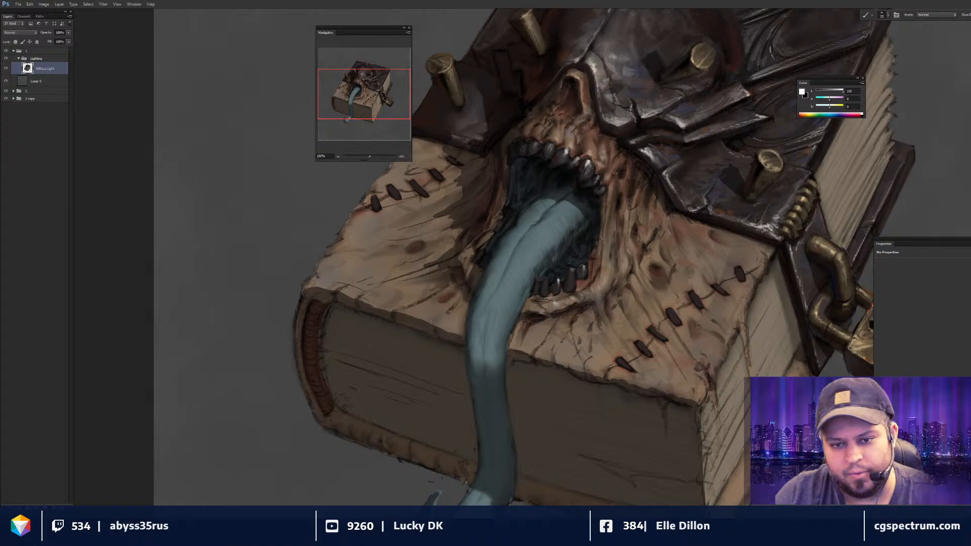
- Soften the fang highlights with the Smudge tool and retouch them in white, checking them against the whole illustration
{"action": "key", "text": "ctrl+minus"}
{"action": "key", "text": "ctrl+minus"}
{"action": "key", "text": "r"}
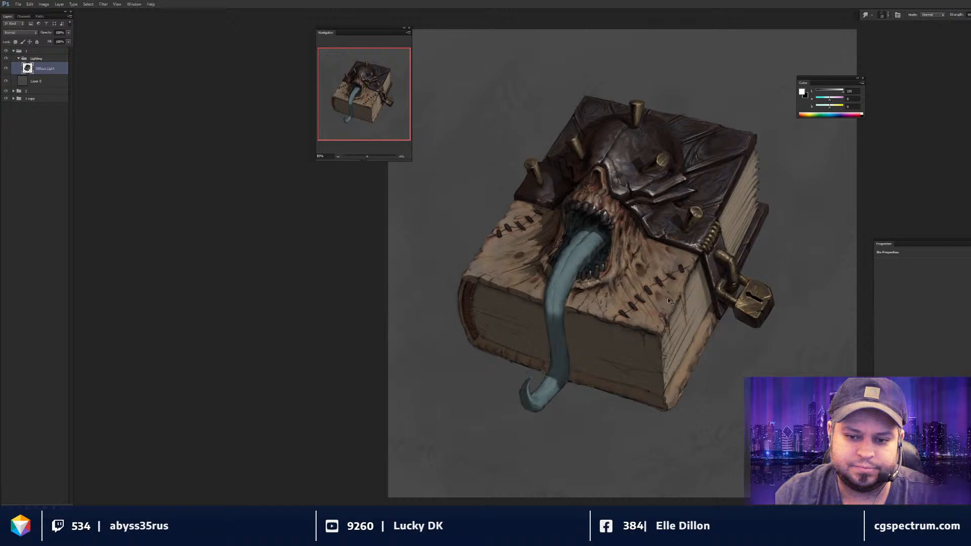
{"action": "key", "text": "ctrl+plus"}
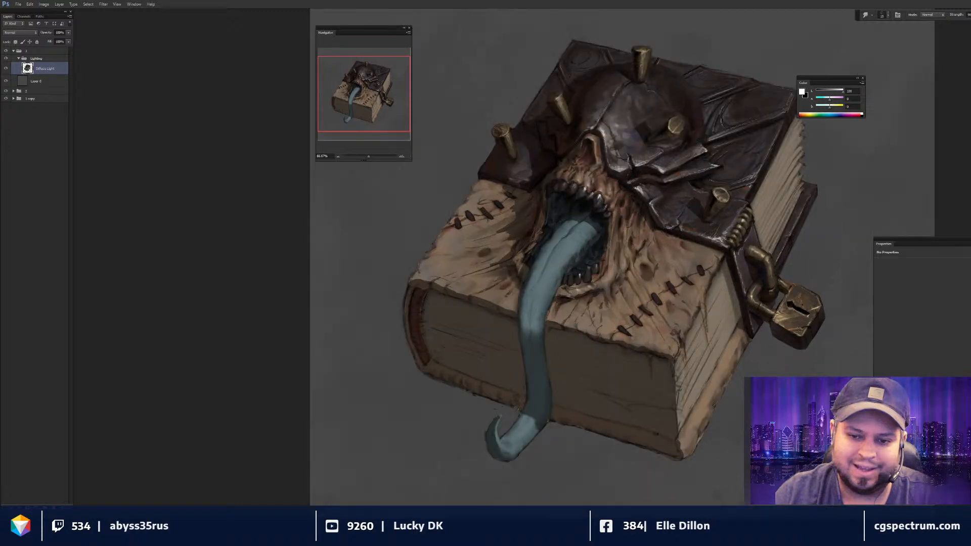
{"action": "key", "text": "b"}
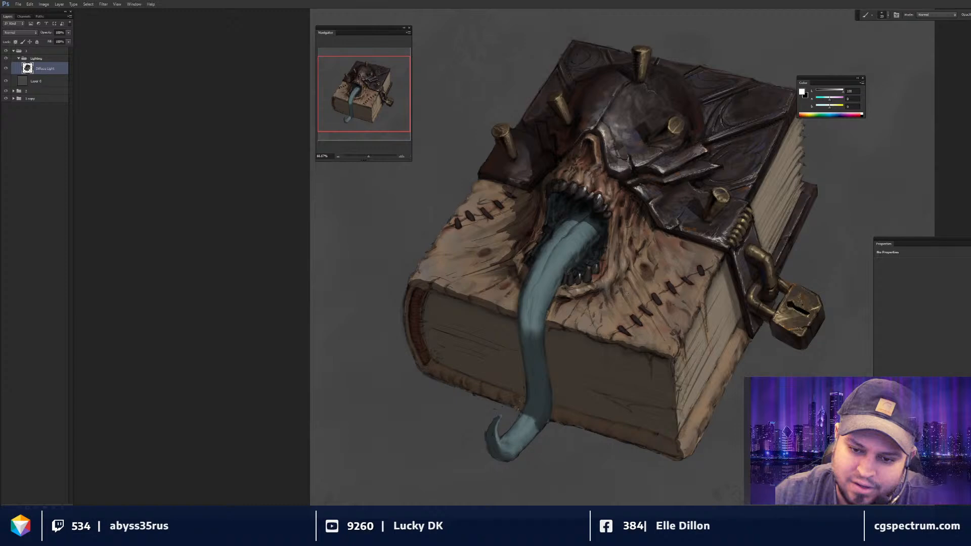
{"action": "key", "text": "r"}
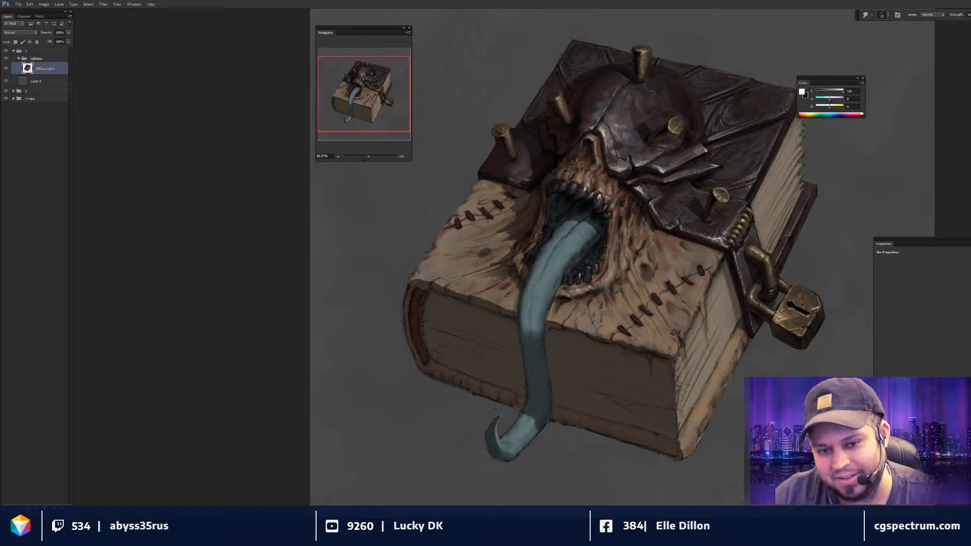
{"action": "key", "text": "ctrl+minus"}
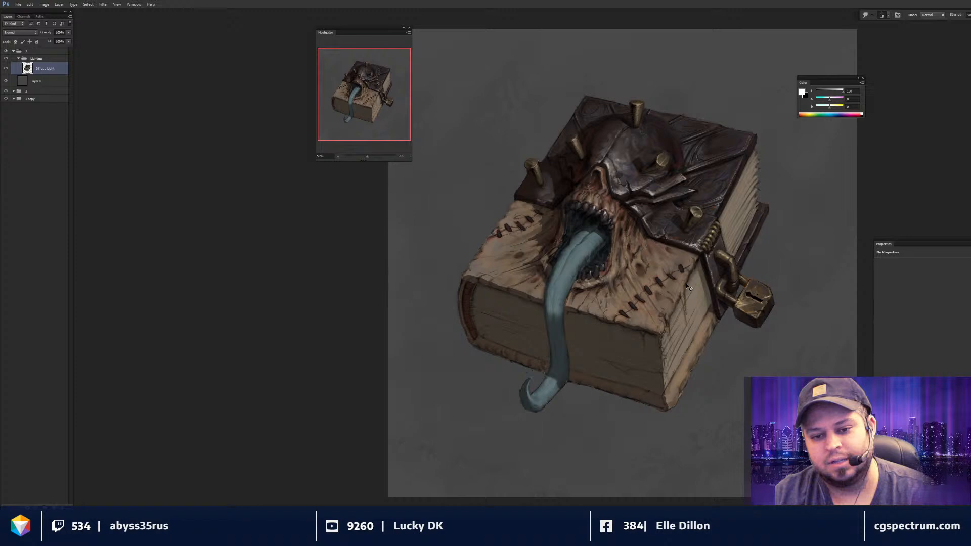
- Paint small white glints on the lower fangs beside the tongue and blend them by smudging
{"action": "key", "text": "b"}
{"action": "scroll", "coordinate": [610, 269], "scroll_direction": "up", "scroll_amount": 2}
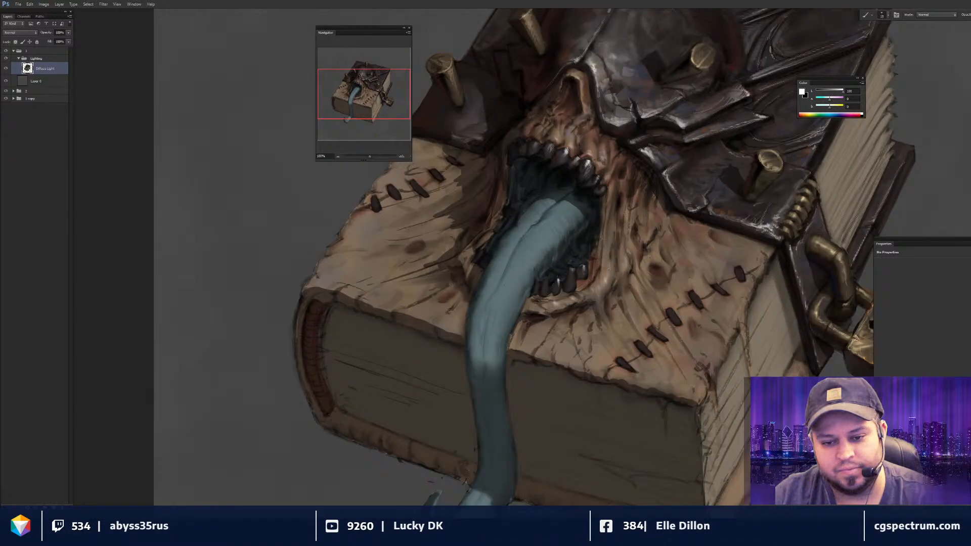
{"action": "key", "text": "r"}
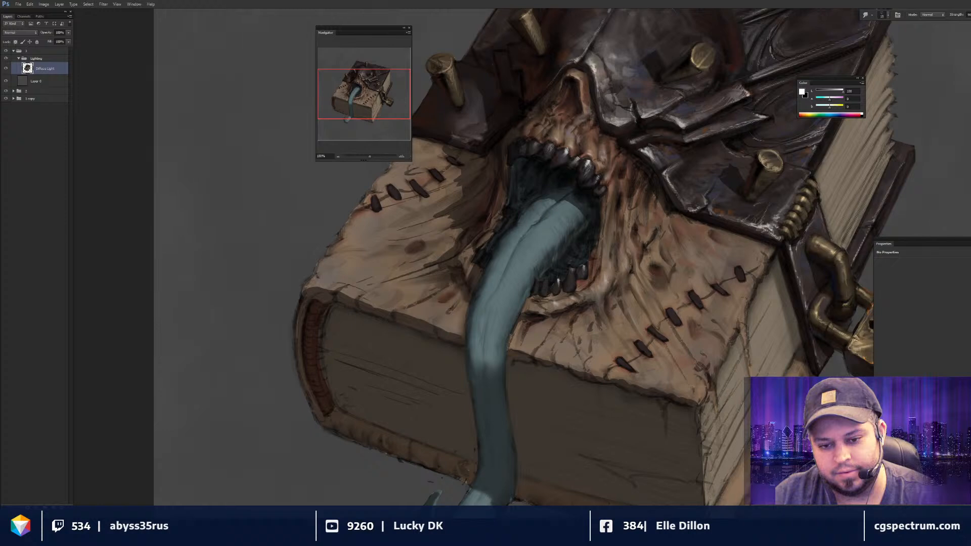
{"action": "key", "text": "b"}
{"action": "scroll", "coordinate": [562, 258], "scroll_direction": "down", "scroll_amount": 2}
{"action": "scroll", "coordinate": [562, 258], "scroll_direction": "up", "scroll_amount": 2}
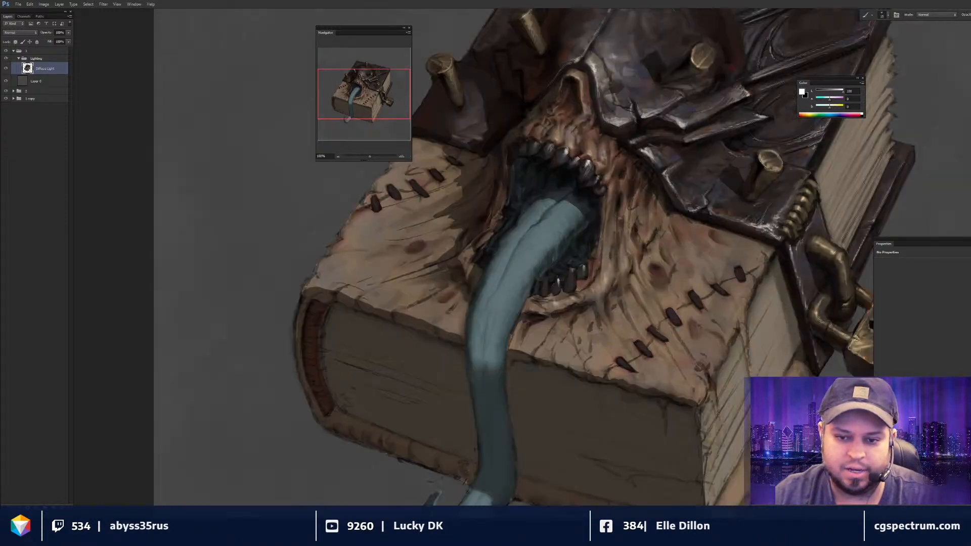
- Darken the edges of the lower fangs with near-black and smudge the strokes
{"action": "key", "text": "x"}
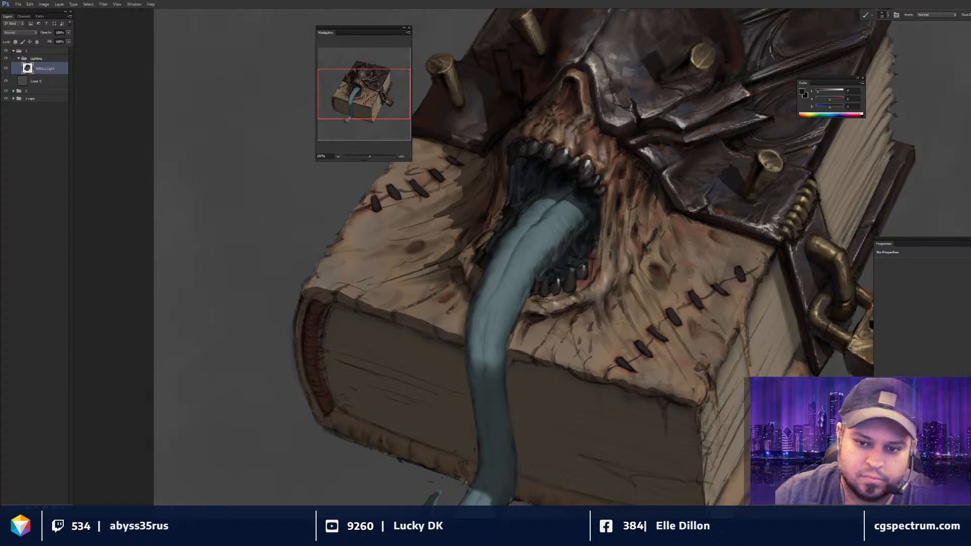
{"action": "key", "text": "r"}
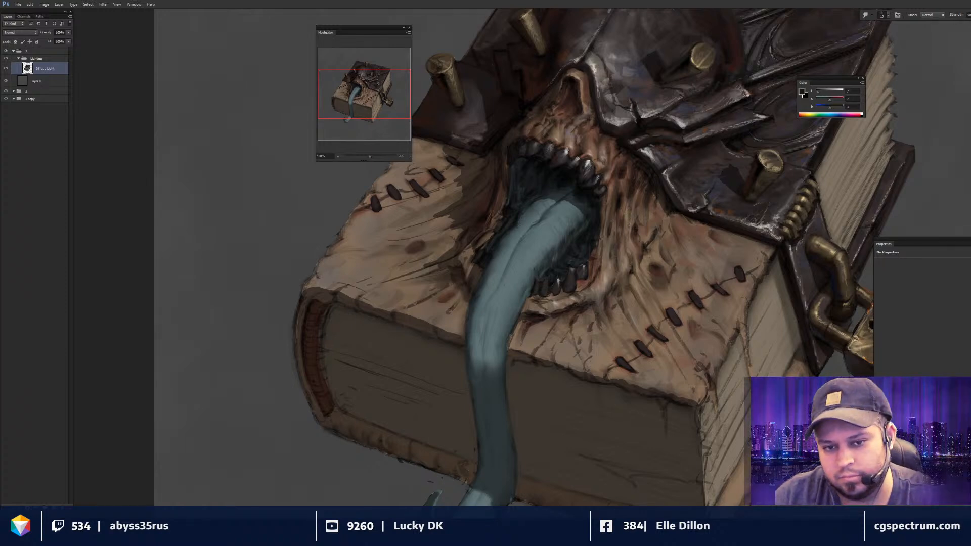
{"action": "key", "text": "ctrl+minus"}
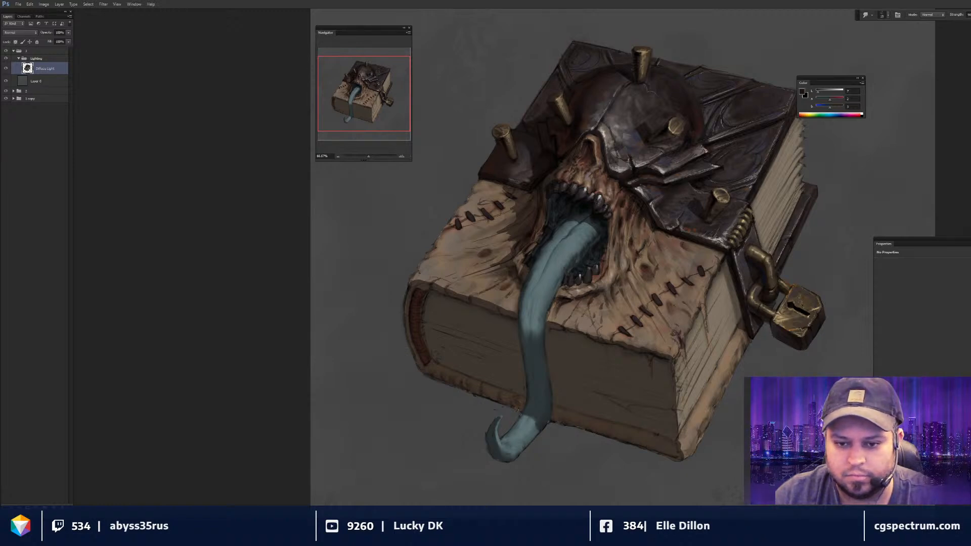
- Switch to another painting brush, rework the dark mouth interior around the fangs and smudge the result
{"action": "right_click", "coordinate": [644, 235]}
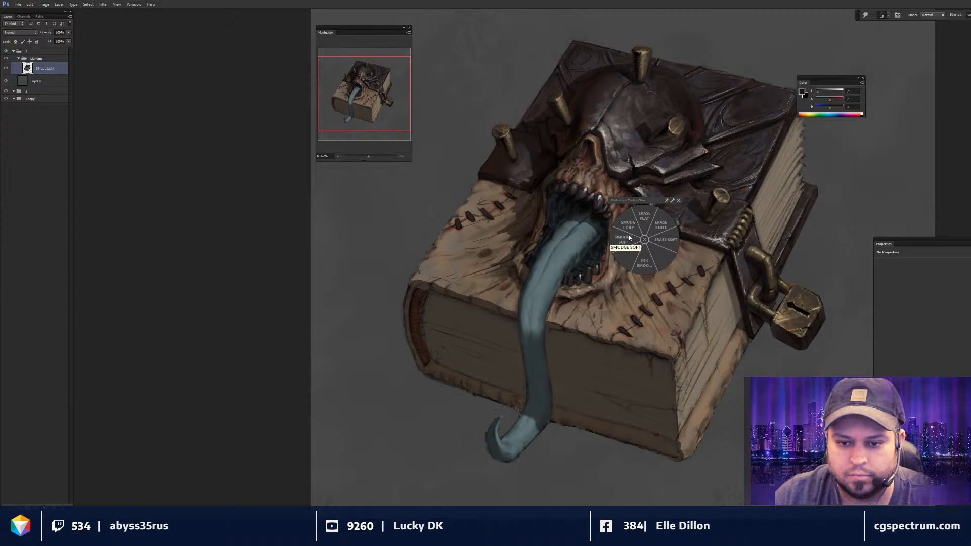
{"action": "left_click", "coordinate": [658, 236]}
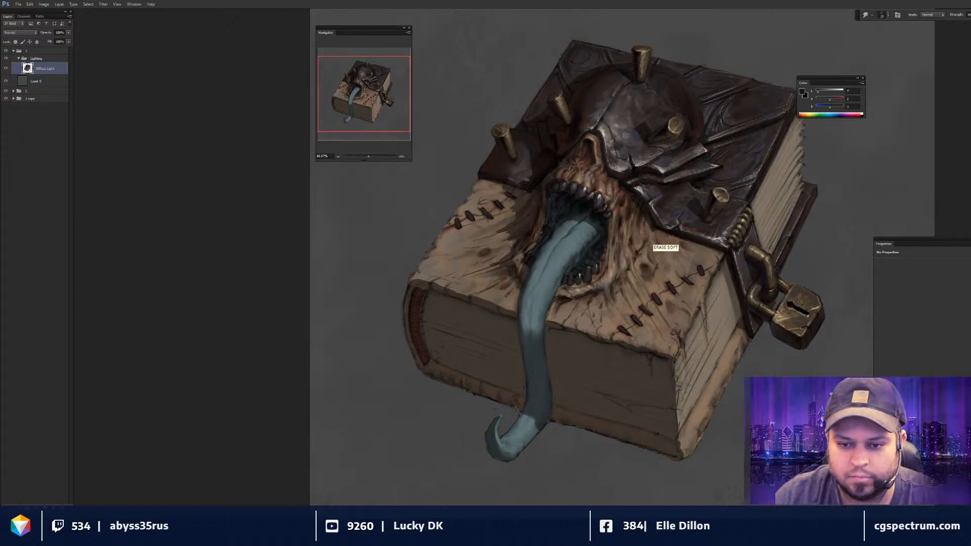
{"action": "right_click", "coordinate": [644, 243]}
{"action": "left_click", "coordinate": [644, 266]}
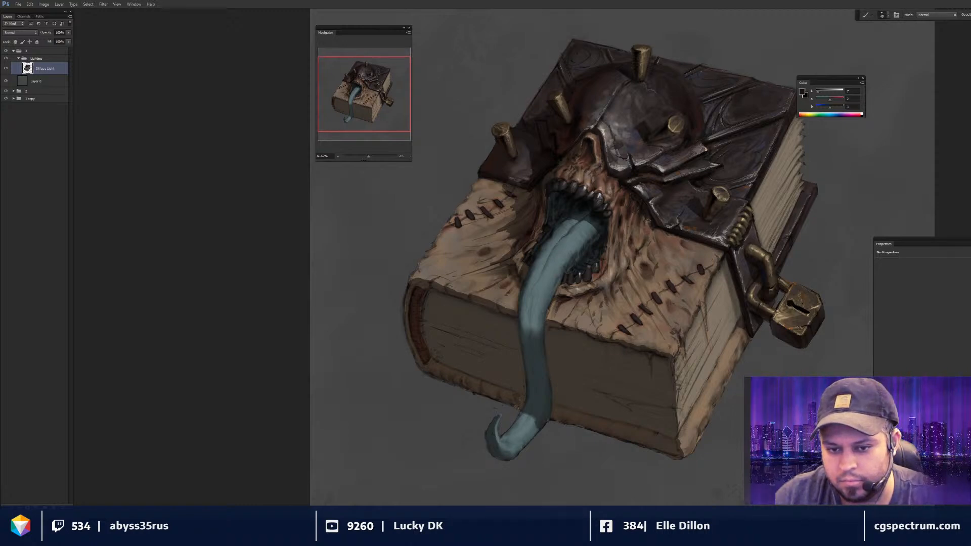
{"action": "key", "text": "r"}
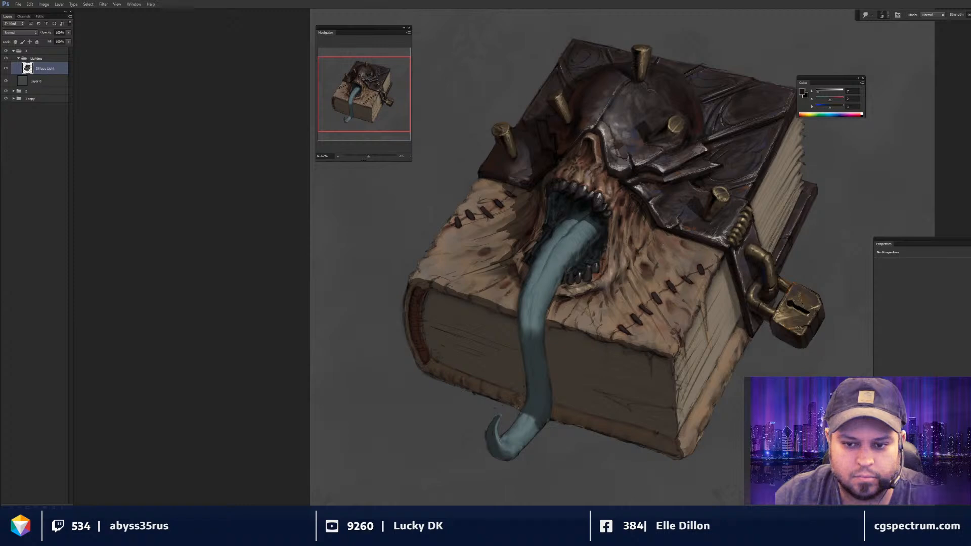
- Retouch the base of the tongue inside the mouth with a sampled greyish teal tone
{"action": "left_click_drag", "start_coordinate": [601, 160], "coordinate": [641, 208]}
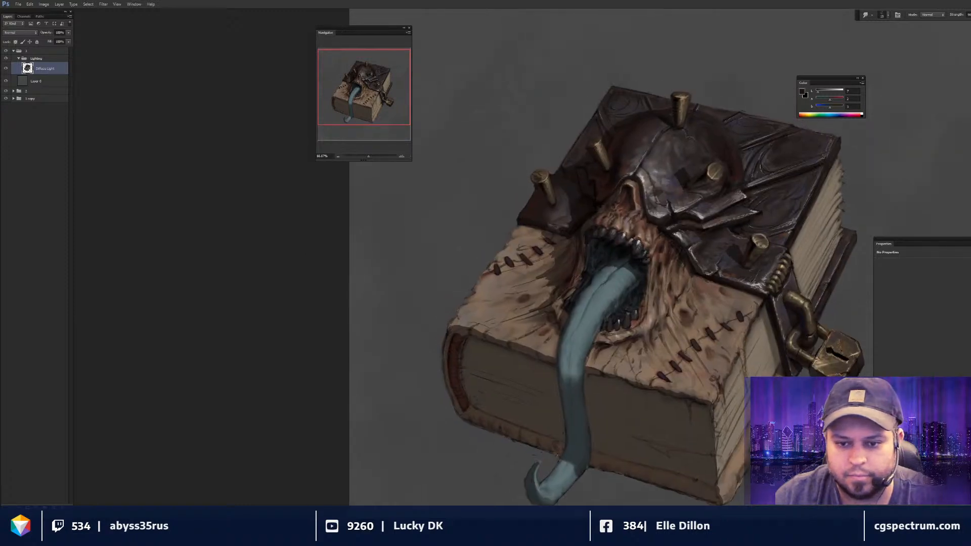
{"action": "key", "text": "ctrl+plus"}
{"action": "key", "text": "b"}
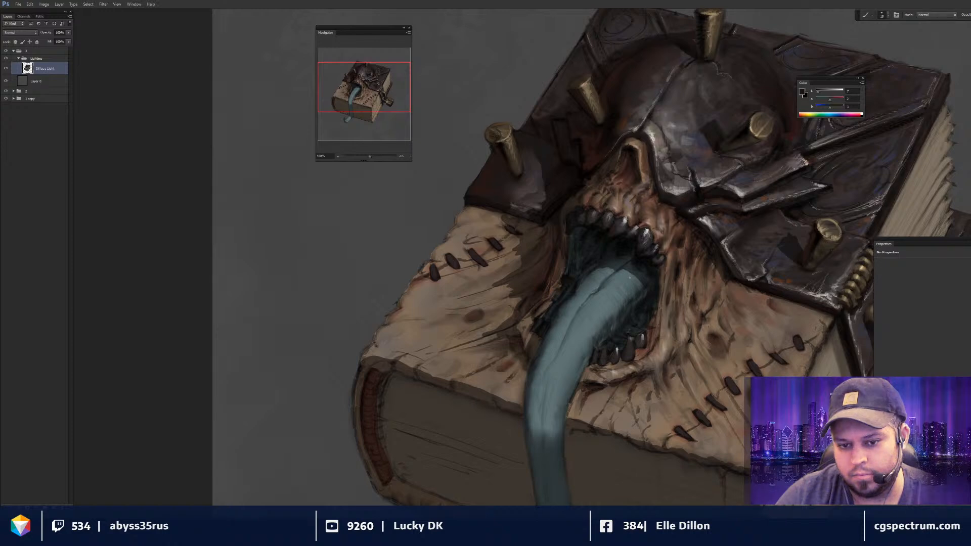
{"action": "left_click", "coordinate": [630, 278], "text": "alt"}
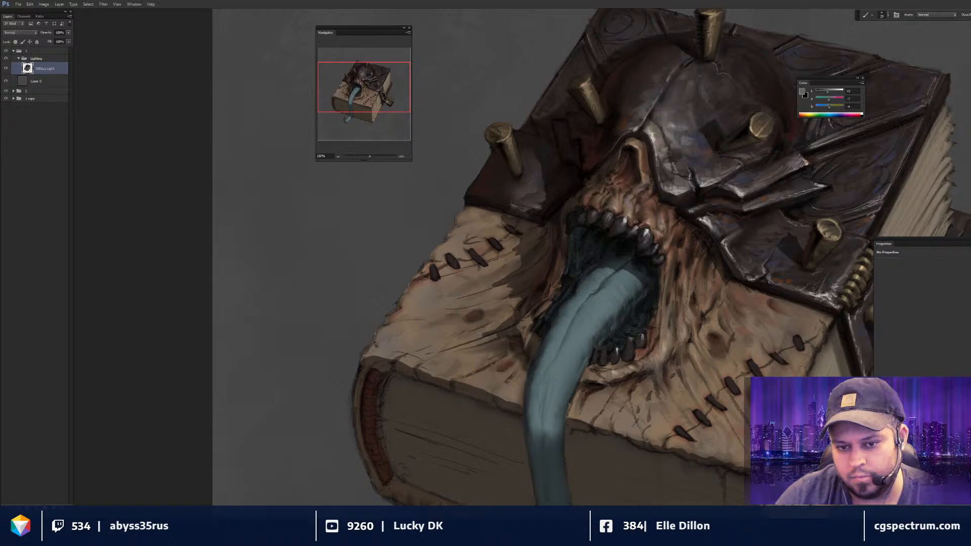
{"action": "key", "text": "ctrl+minus"}
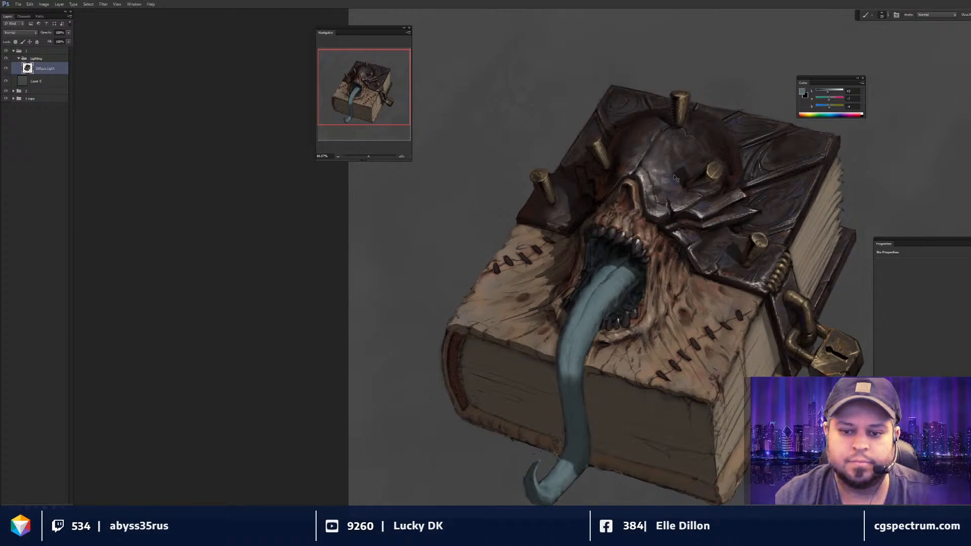
{"action": "key", "text": "ctrl+minus"}
{"action": "key", "text": "ctrl+plus"}
{"action": "key", "text": "ctrl+plus"}
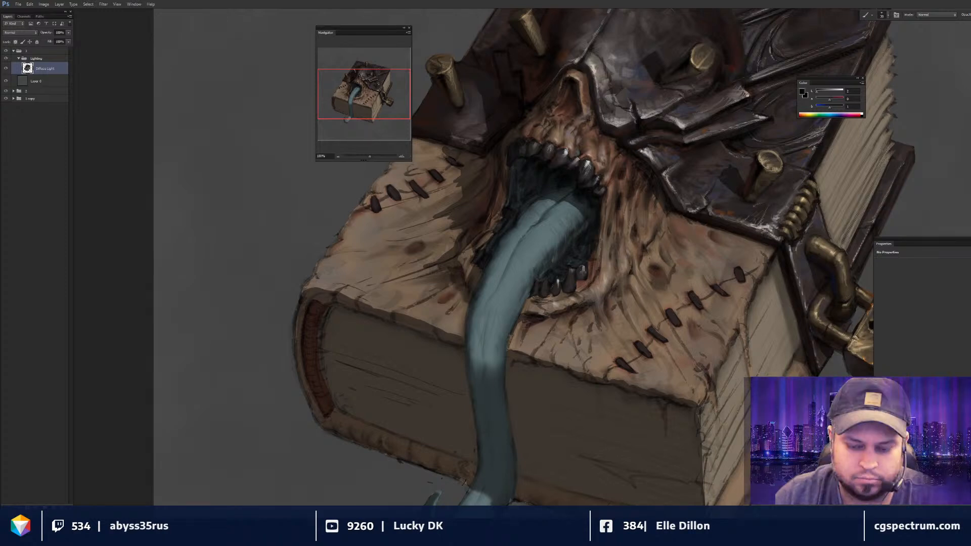
- Paint the gums around the lower fangs with sampled reddish tones and reinforce the gaps in black
{"action": "left_click_drag", "start_coordinate": [582, 270], "coordinate": [605, 272]}
{"action": "left_click", "coordinate": [609, 279], "text": "alt"}
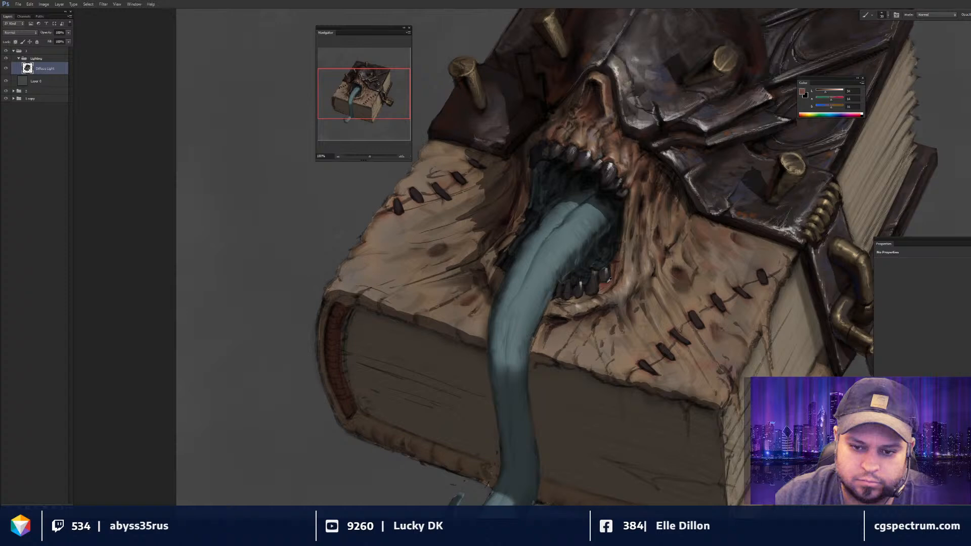
{"action": "left_click", "coordinate": [608, 277], "text": "alt"}
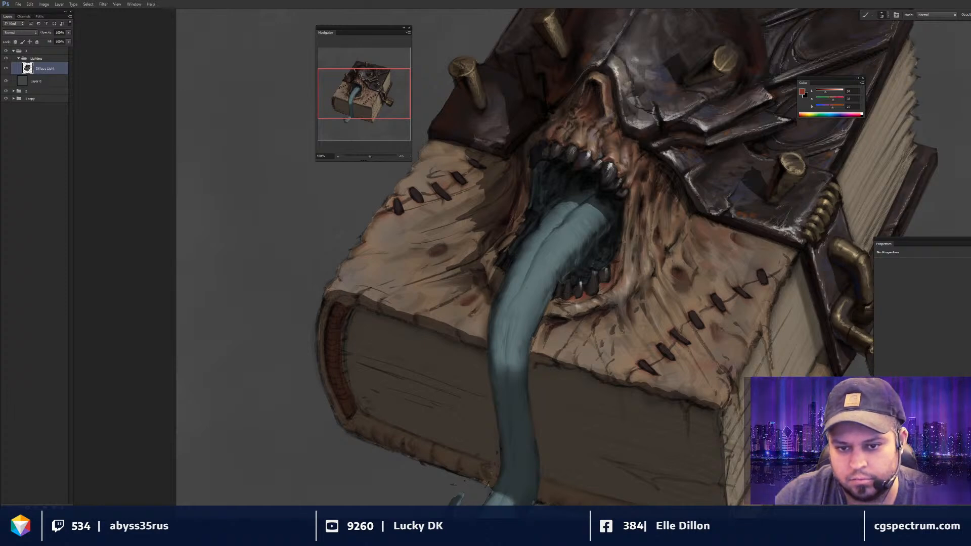
{"action": "key", "text": "d"}
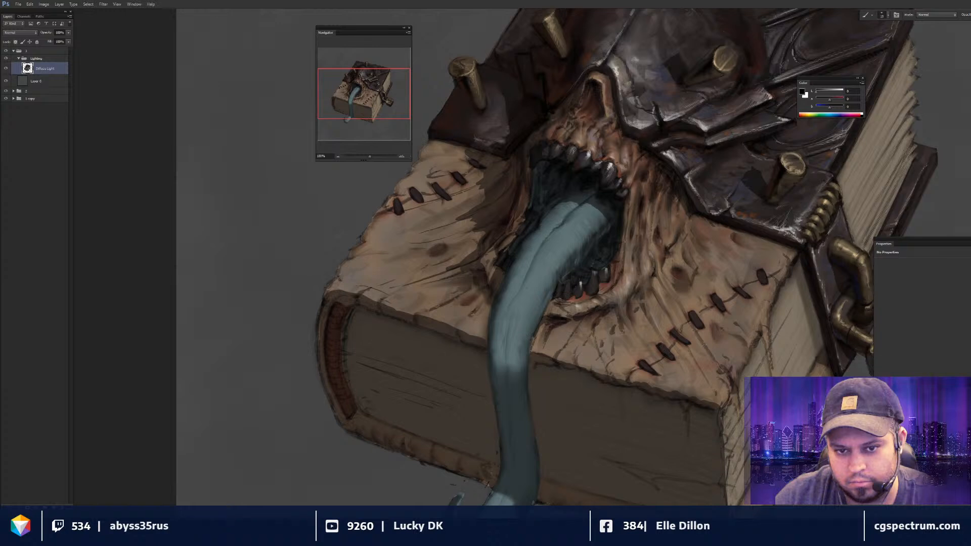
{"action": "key", "text": "ctrl+minus"}
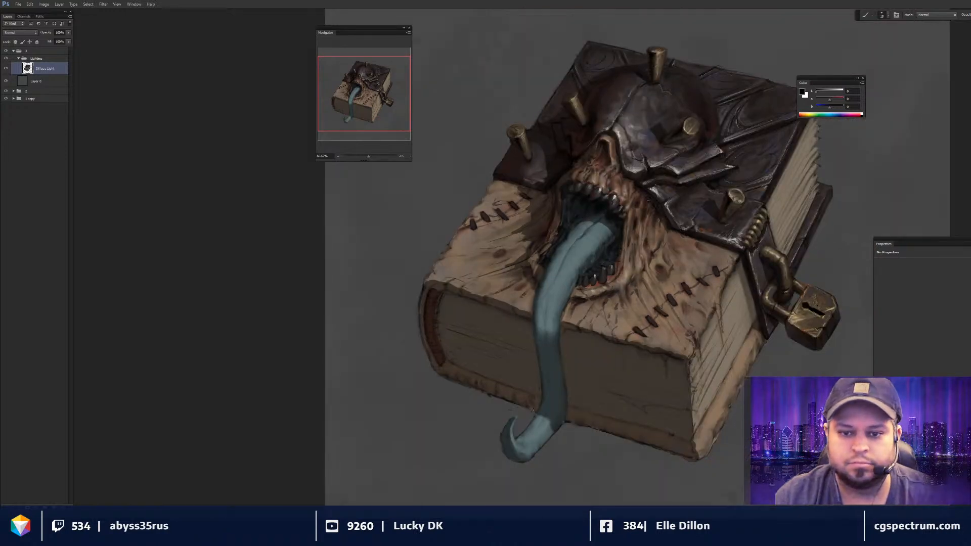
{"action": "left_click_drag", "start_coordinate": [673, 301], "coordinate": [664, 301]}
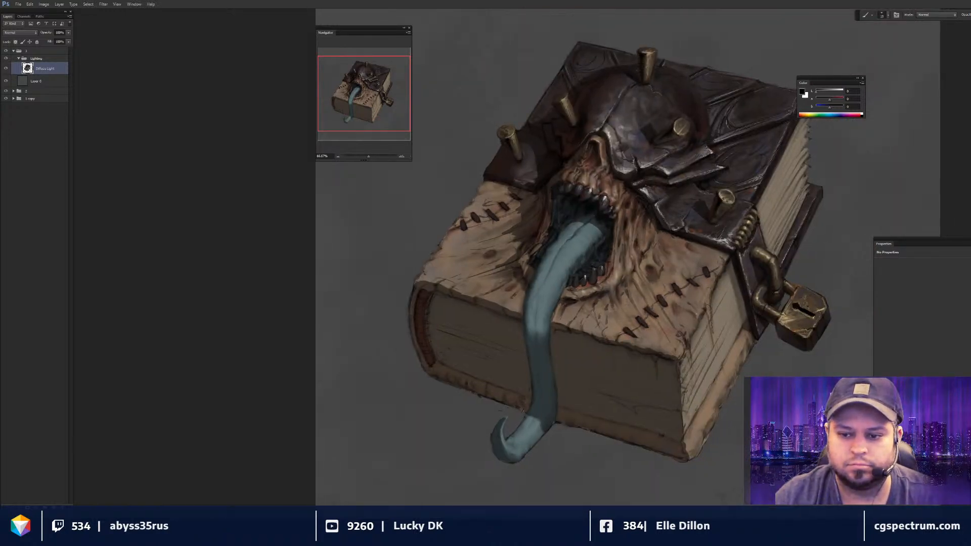
{"action": "key", "text": "ctrl+minus"}
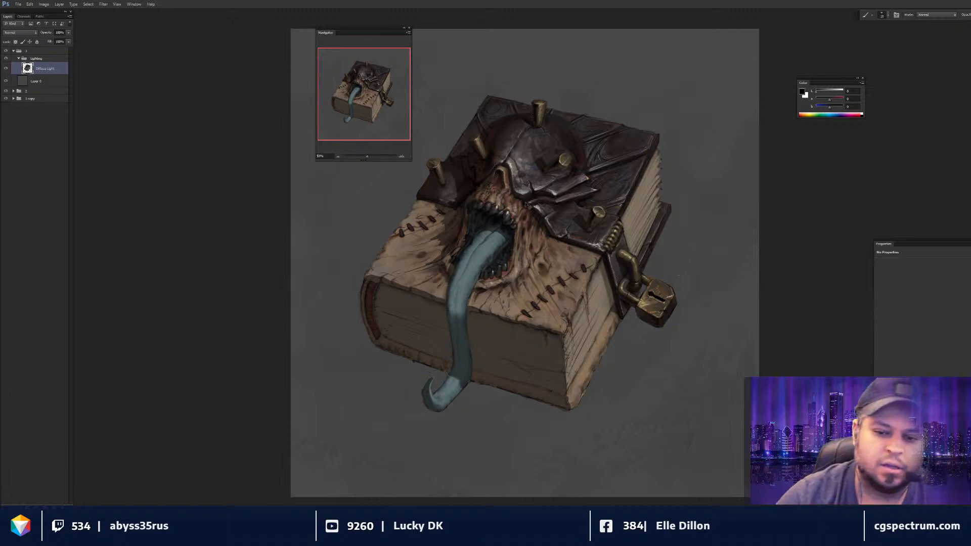
- Smudge the painted strokes on the gums and skin around the lower fangs
{"action": "key", "text": "ctrl+plus"}
{"action": "key", "text": "ctrl+plus"}
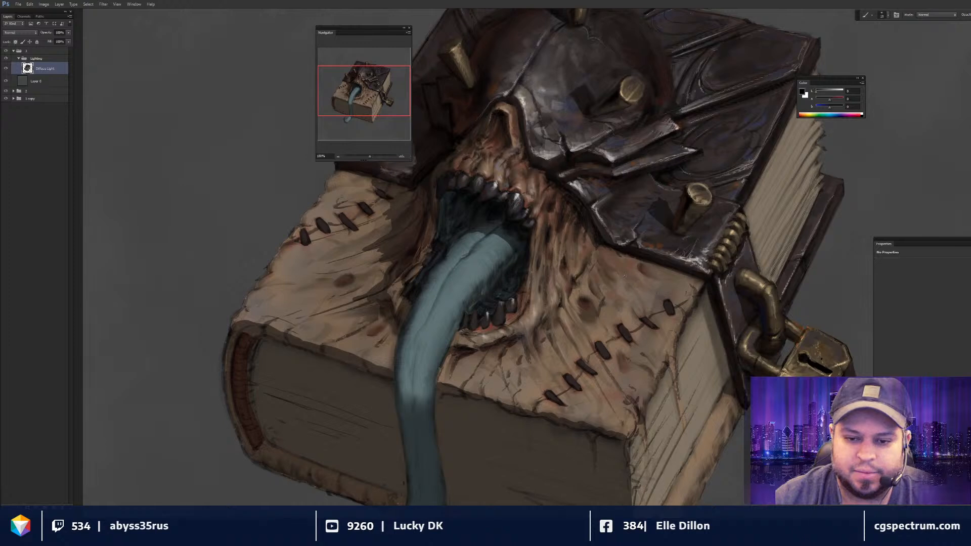
{"action": "key", "text": "r"}
{"action": "mouse_move", "coordinate": [625, 275]}
{"action": "left_mouse_down"}
{"action": "mouse_move", "coordinate": [595, 261]}
{"action": "mouse_move", "coordinate": [615, 254]}
{"action": "left_mouse_up"}
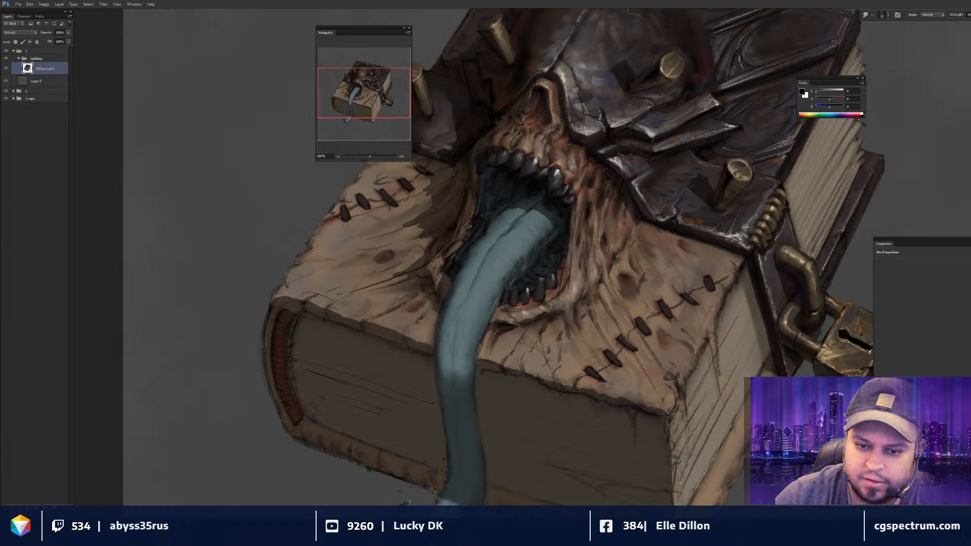
{"action": "left_click_drag", "start_coordinate": [556, 273], "coordinate": [588, 273]}
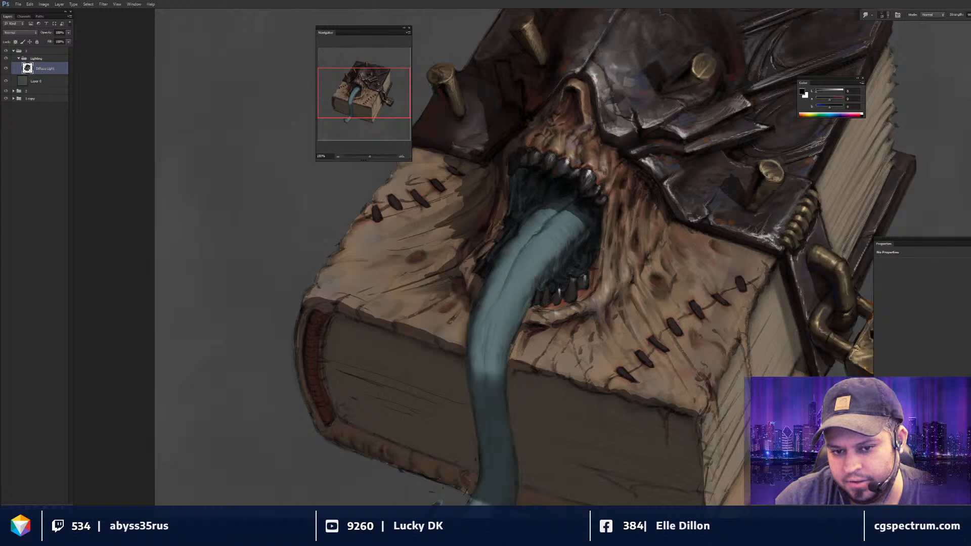
- Retouch the gums above the upper fangs with sampled flesh tones and deepen the mouth's inner edge with near-black
{"action": "key", "text": "b"}
{"action": "left_click", "coordinate": [578, 152], "text": "alt"}
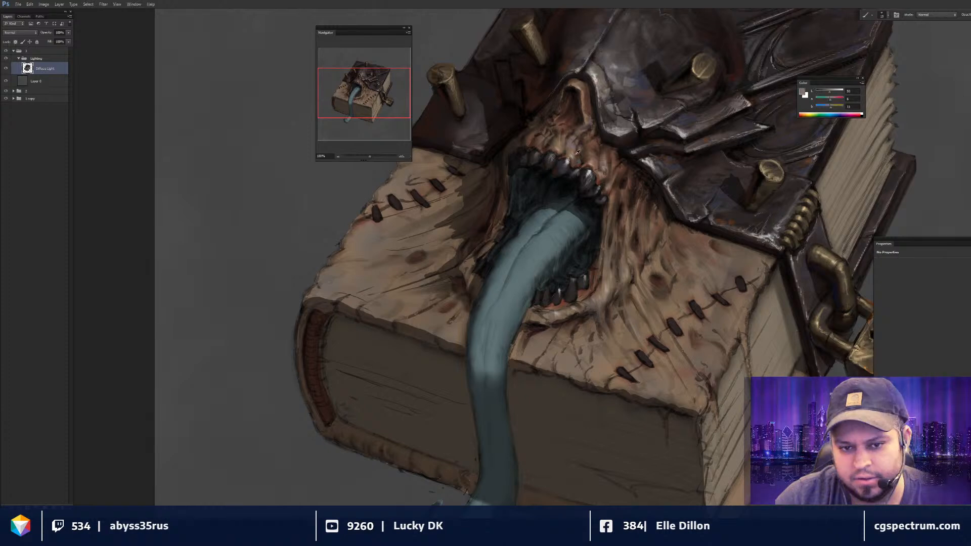
{"action": "left_click", "coordinate": [576, 154], "text": "alt"}
{"action": "key", "text": "bracketleft"}
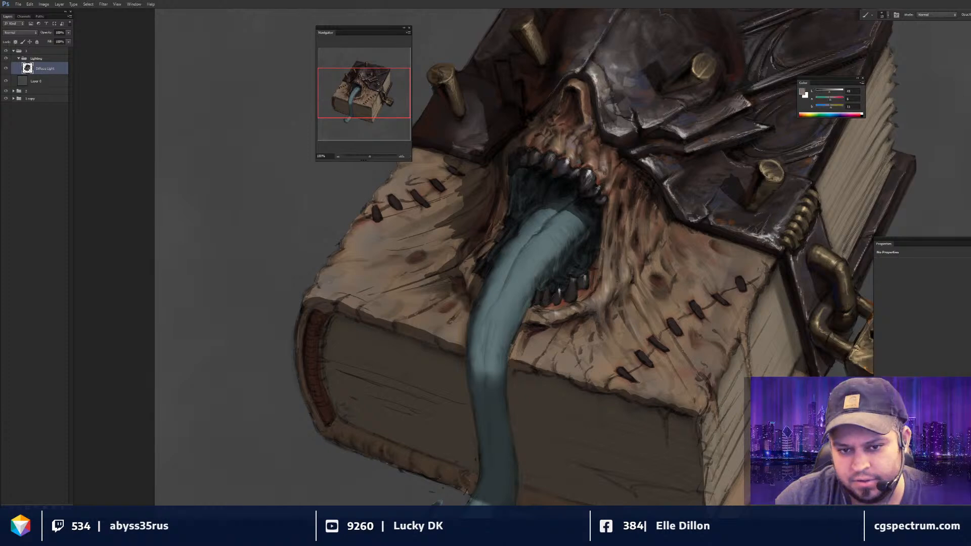
{"action": "left_click", "coordinate": [576, 150], "text": "alt"}
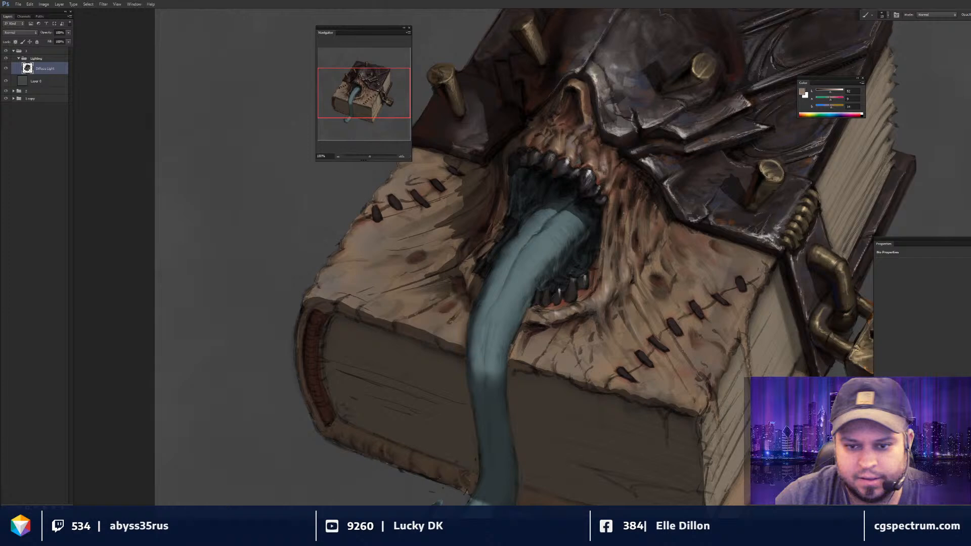
{"action": "left_click", "coordinate": [603, 218], "text": "alt"}
{"action": "key", "text": "bracketright"}
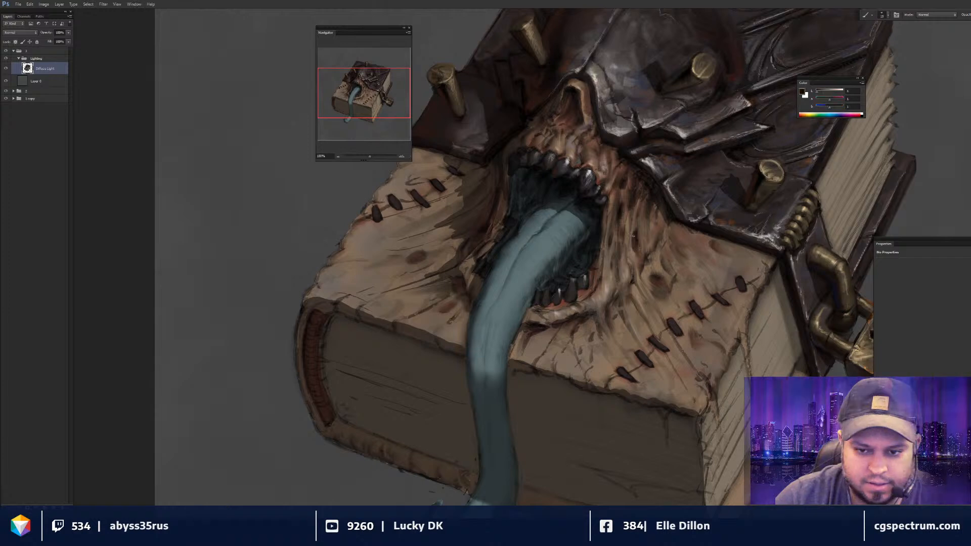
{"action": "key", "text": "ctrl+minus"}
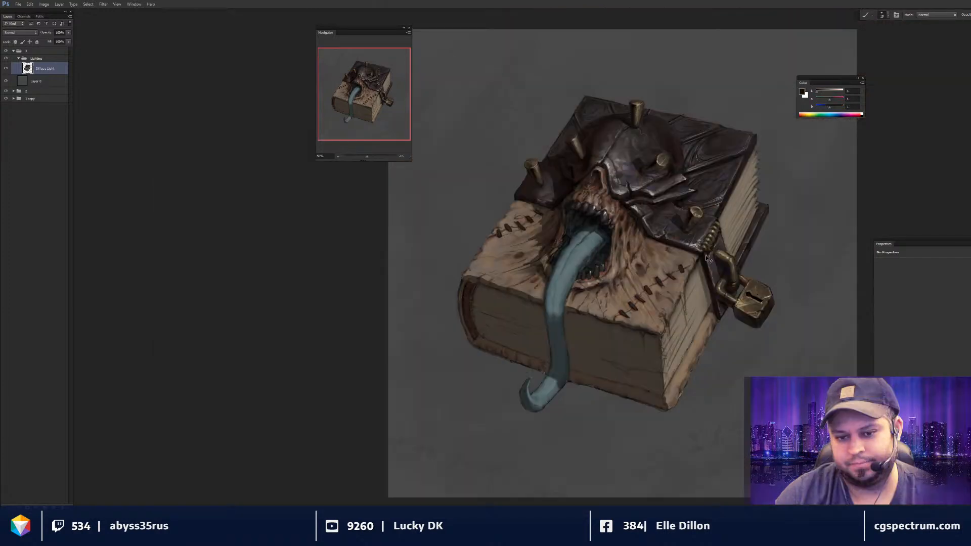
- Darken the stretched skin between the mouth and the leather edge with a sampled dark tone and smudge the strokes
{"action": "key", "text": "ctrl+plus"}
{"action": "key", "text": "r"}
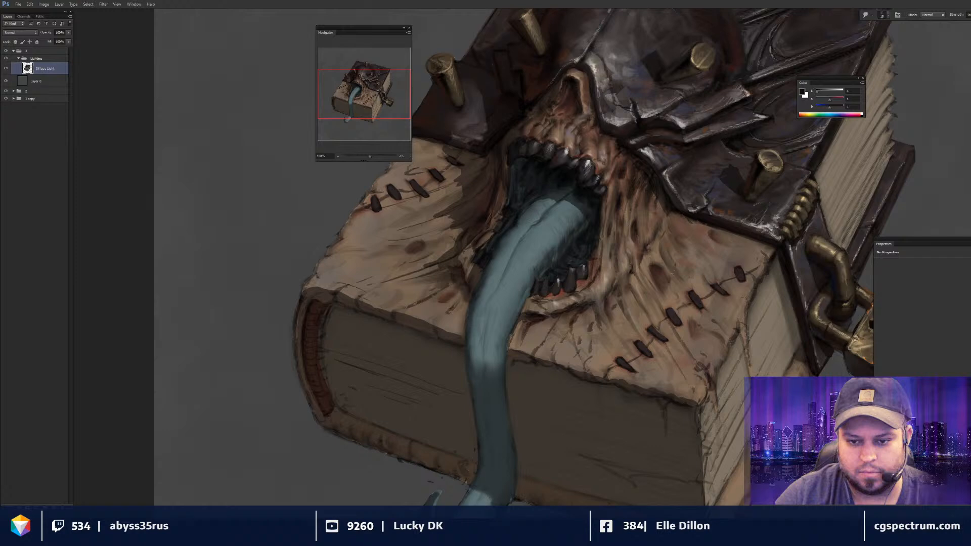
{"action": "scroll", "coordinate": [633, 264], "scroll_direction": "down", "scroll_amount": 1}
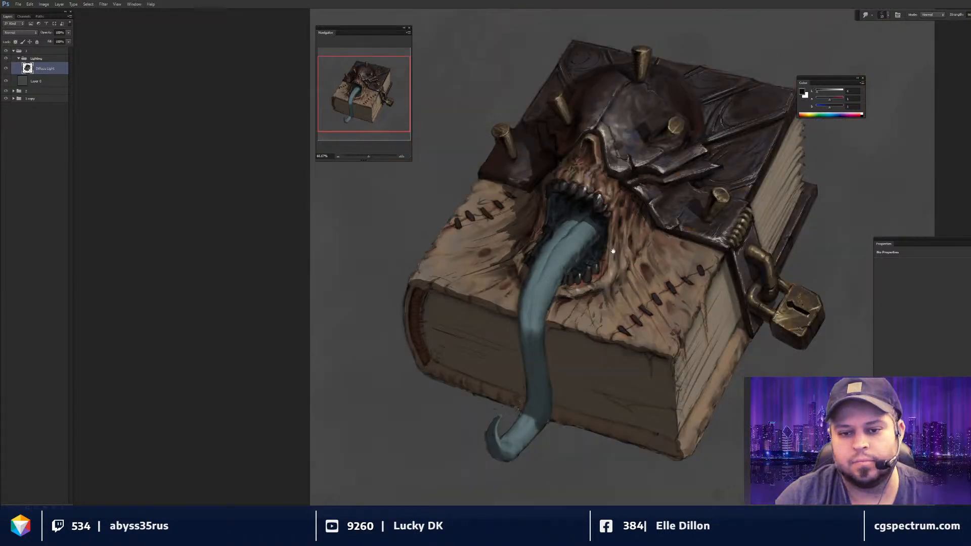
{"action": "left_click_drag", "start_coordinate": [613, 251], "coordinate": [610, 266]}
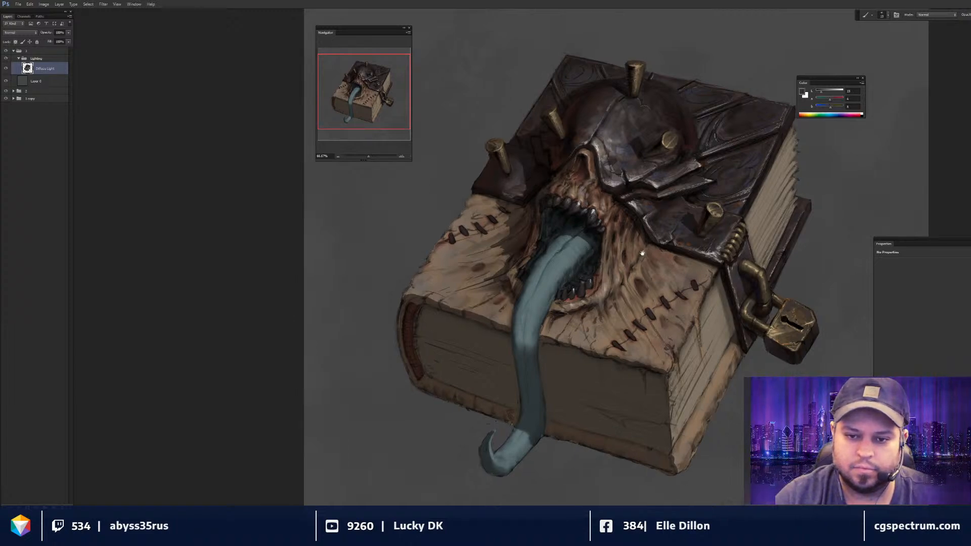
{"action": "left_click_drag", "start_coordinate": [642, 253], "coordinate": [618, 236]}
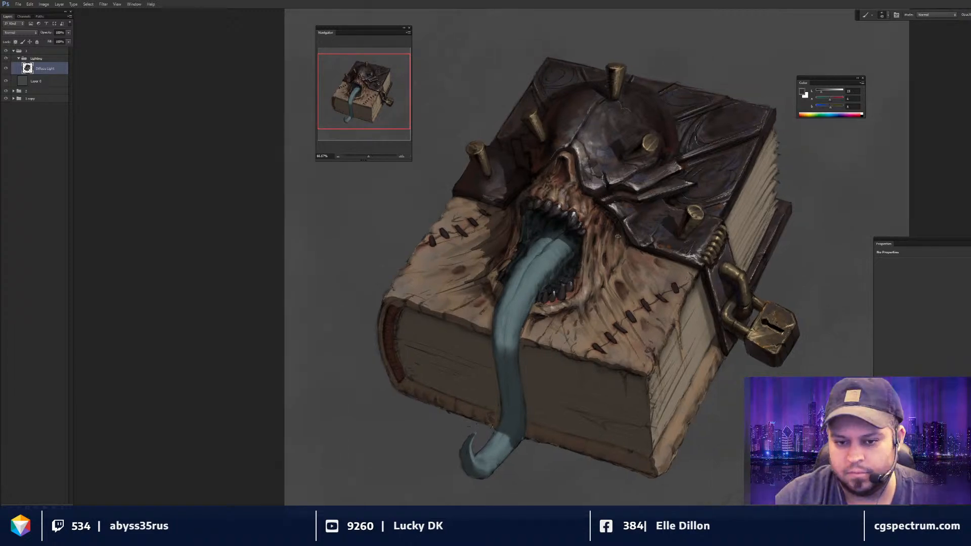
{"action": "left_click", "coordinate": [639, 245], "text": "alt"}
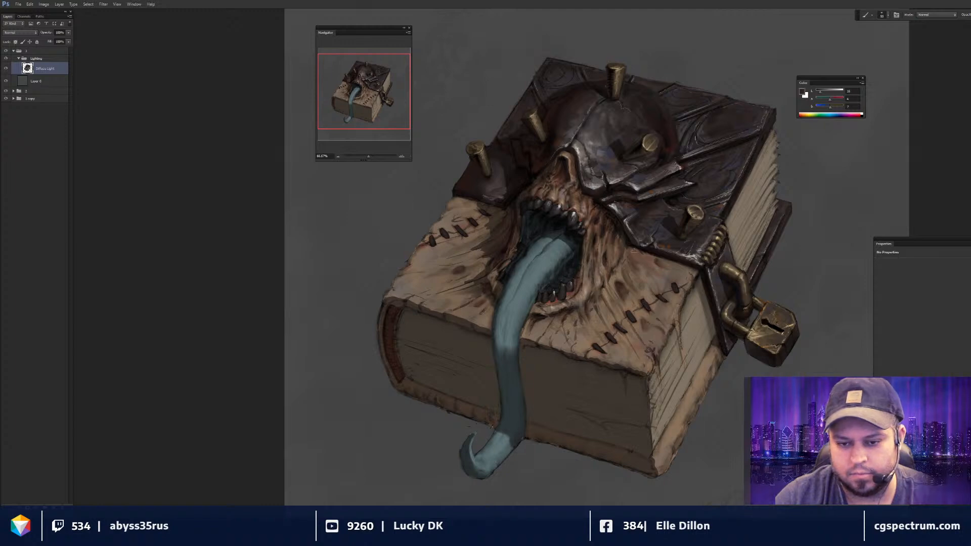
{"action": "key", "text": "bracketright"}
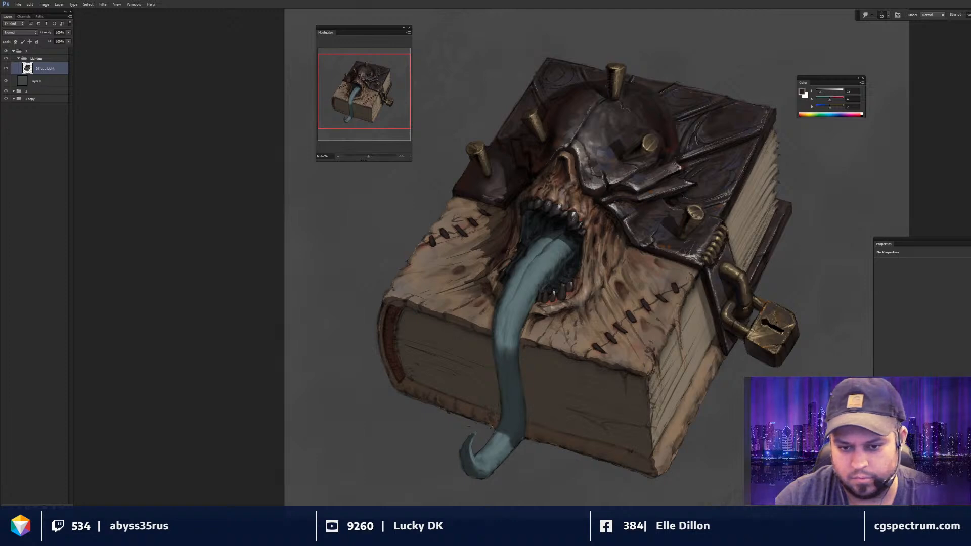
{"action": "key", "text": "r"}
- Paint small white highlights on the dark stitches running across the skin between the mouth and the padlock
{"action": "scroll", "coordinate": [602, 296], "scroll_direction": "down", "scroll_amount": 2}
{"action": "scroll", "coordinate": [605, 281], "scroll_direction": "down", "scroll_amount": 1}
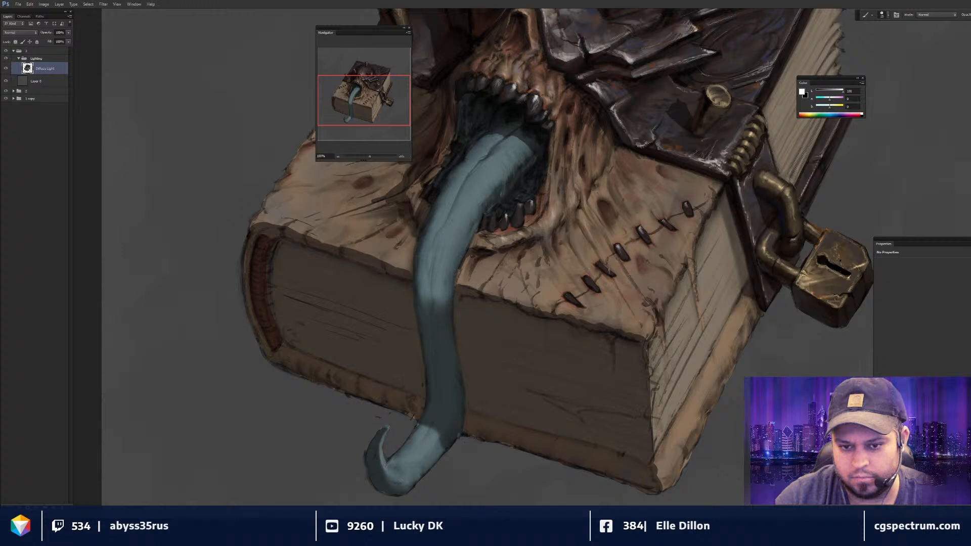
{"action": "key", "text": "ctrl+minus"}
{"action": "key", "text": "ctrl+minus"}
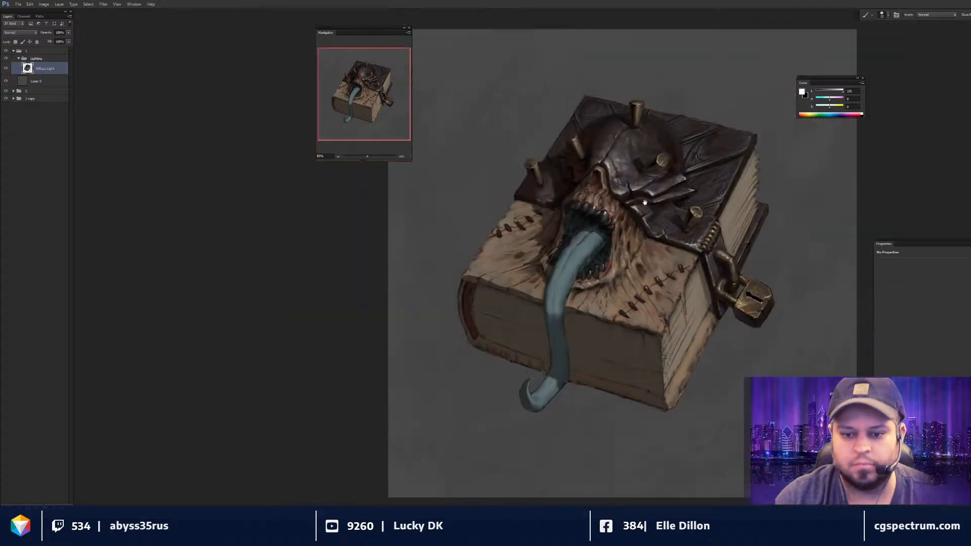
{"action": "key", "text": "ctrl+equal"}
{"action": "key", "text": "ctrl+equal"}
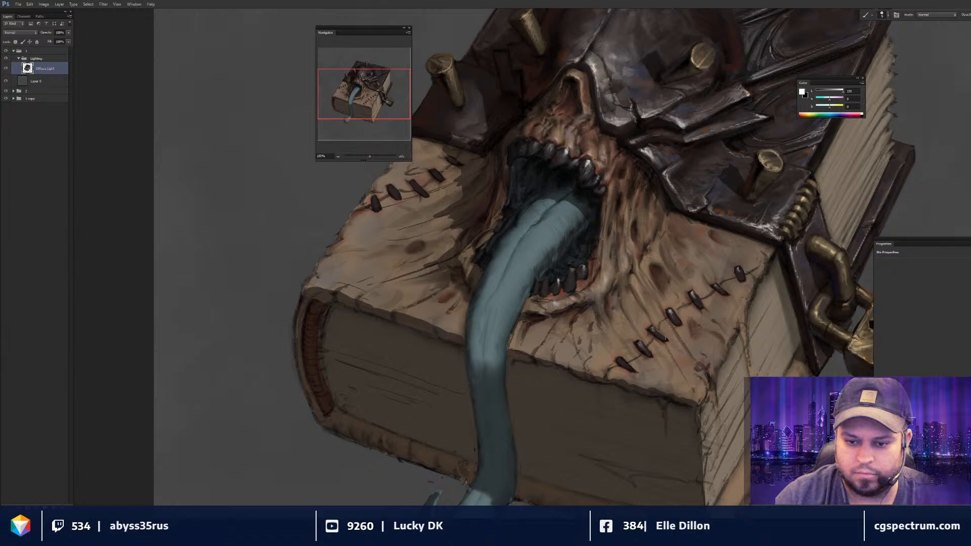
{"action": "key", "text": "ctrl+minus"}
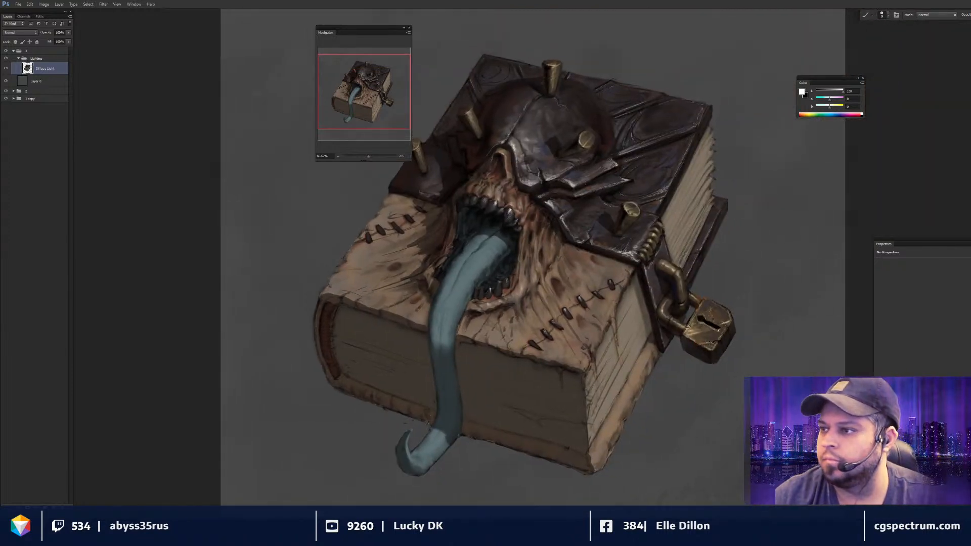
{"action": "key", "text": "ctrl+minus"}
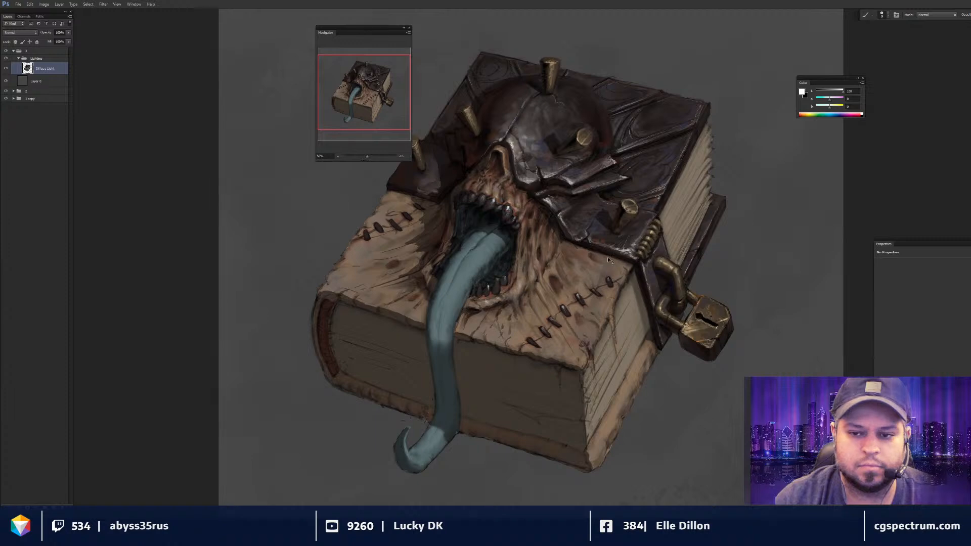
{"action": "key", "text": "ctrl+minus"}
{"action": "key", "text": "ctrl+minus"}
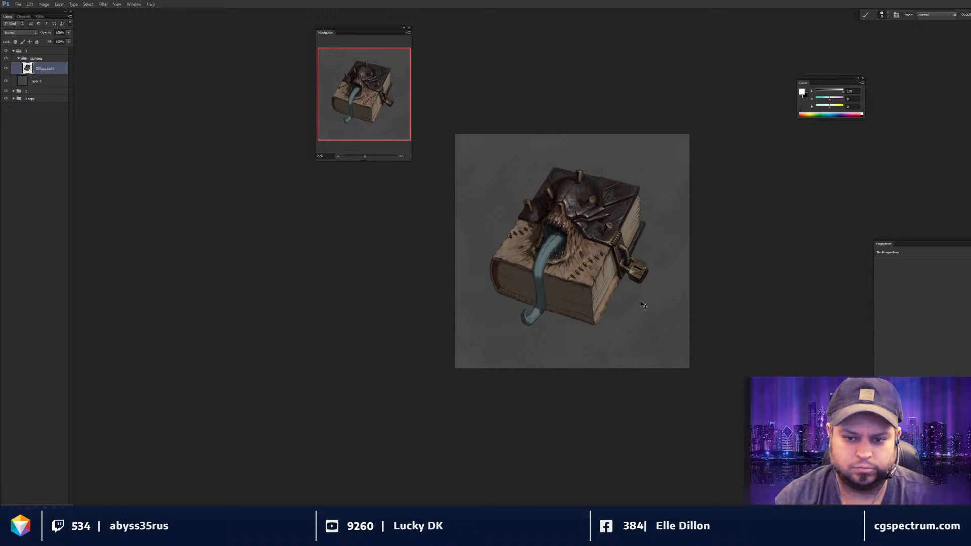
- Shade the bottom cover's edge below the page side with a sampled dark tone and blend it with the Smudge tool
{"action": "key", "text": "ctrl+plus"}
{"action": "key", "text": "ctrl+plus"}
{"action": "key", "text": "ctrl+plus"}
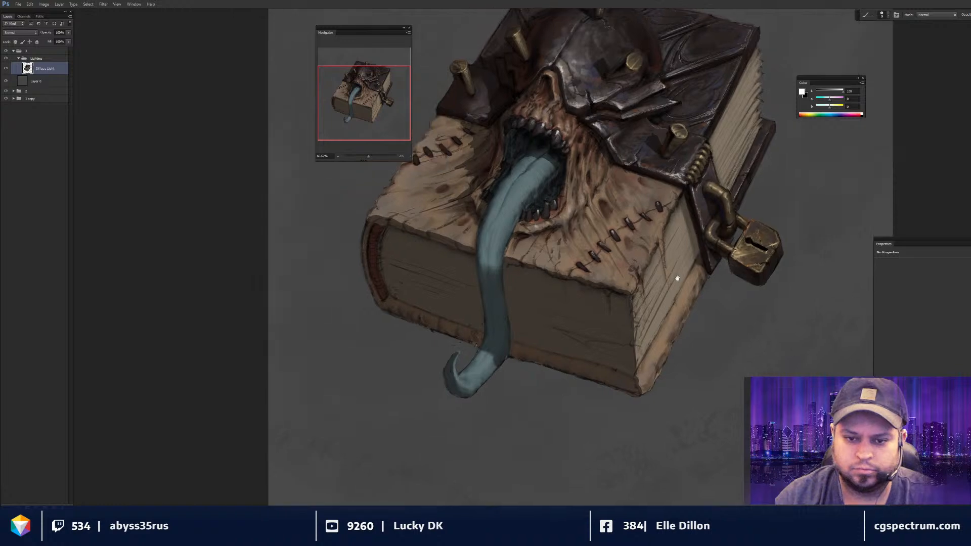
{"action": "left_click_drag", "start_coordinate": [677, 278], "coordinate": [694, 286]}
{"action": "left_click", "coordinate": [696, 331], "text": "alt"}
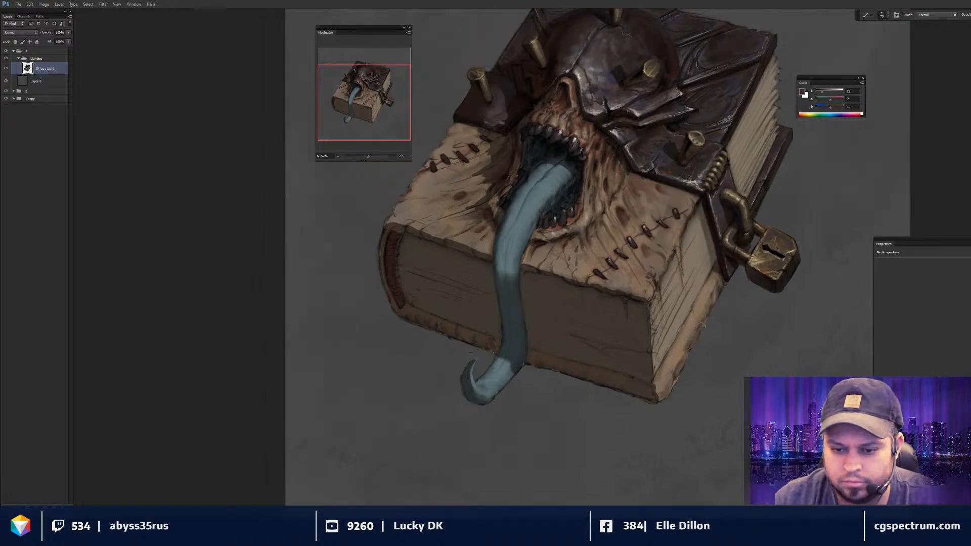
{"action": "key", "text": "r"}
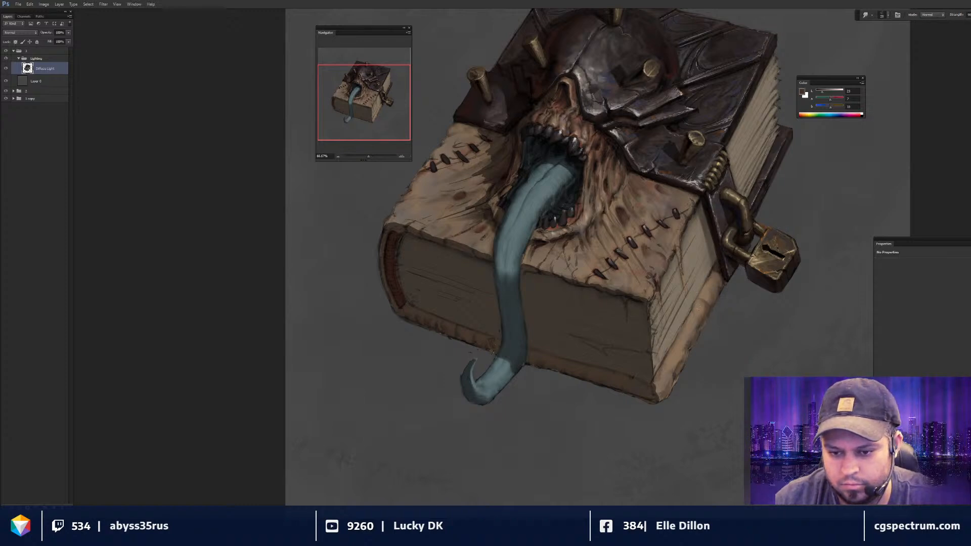
{"action": "key", "text": "b"}
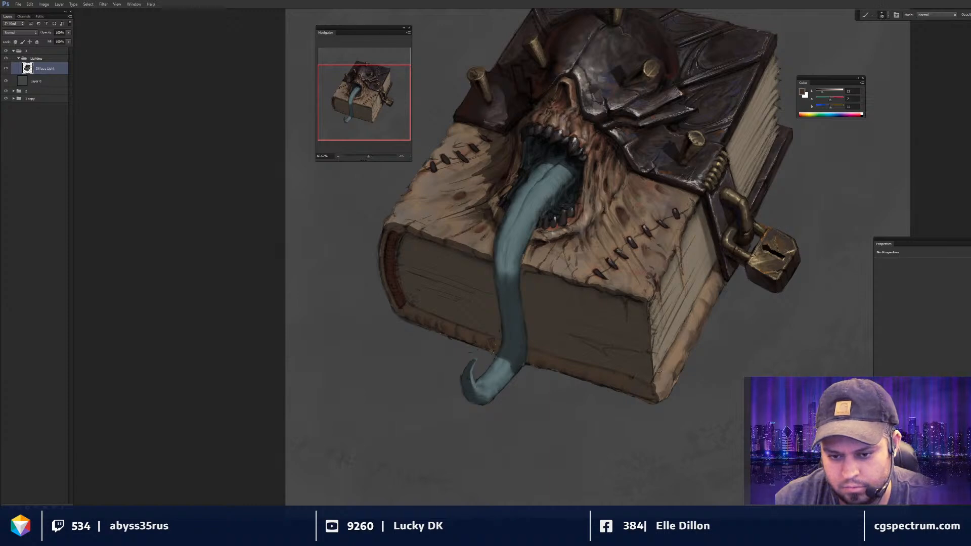
{"action": "key", "text": "r"}
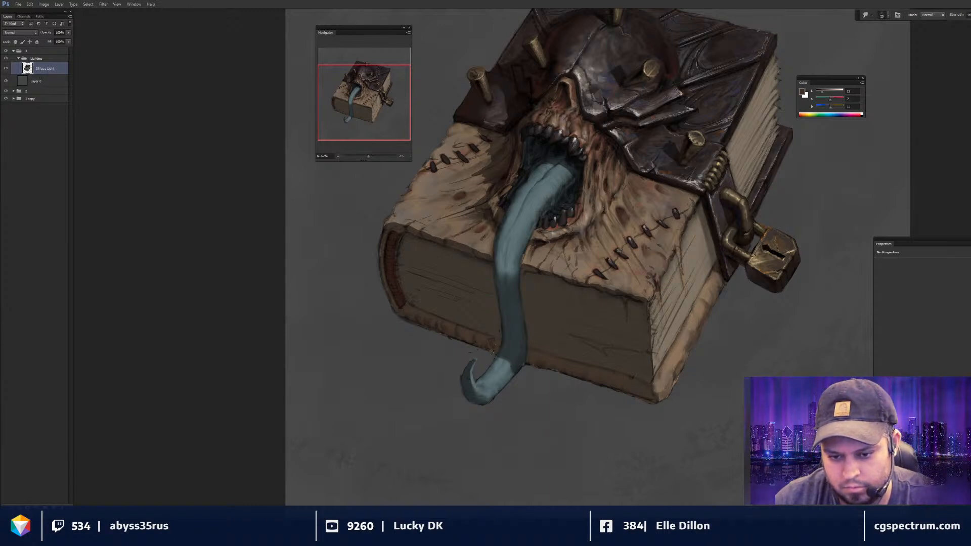
{"action": "key", "text": "bracketleft"}
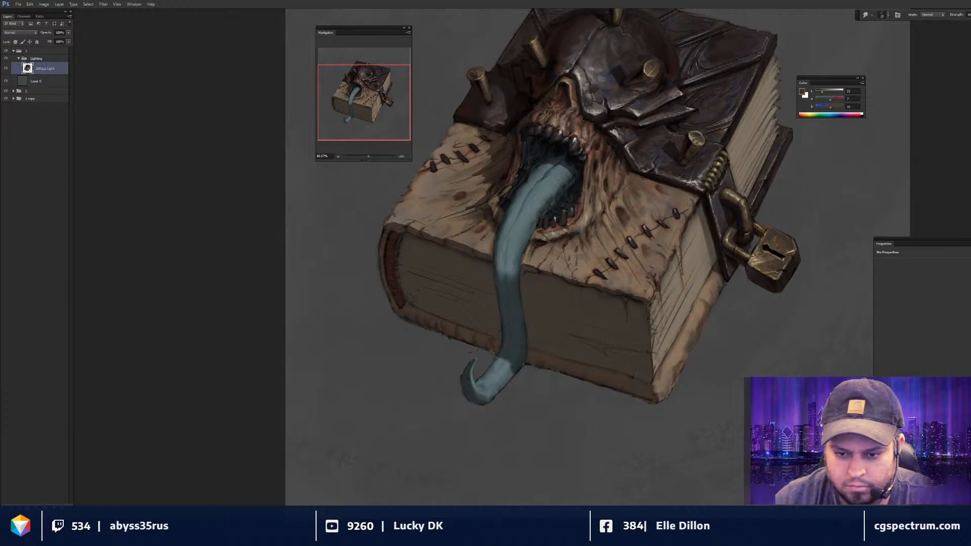
- Sample a dark tone from the bottom cover's edge and add finer creases there with a smaller brush
{"action": "key", "text": "b"}
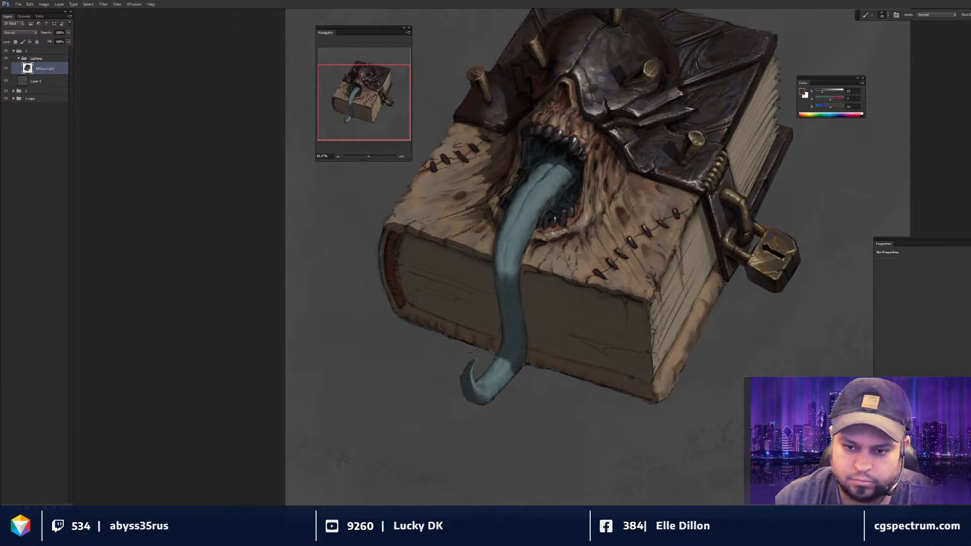
{"action": "left_click", "coordinate": [699, 305], "text": "alt"}
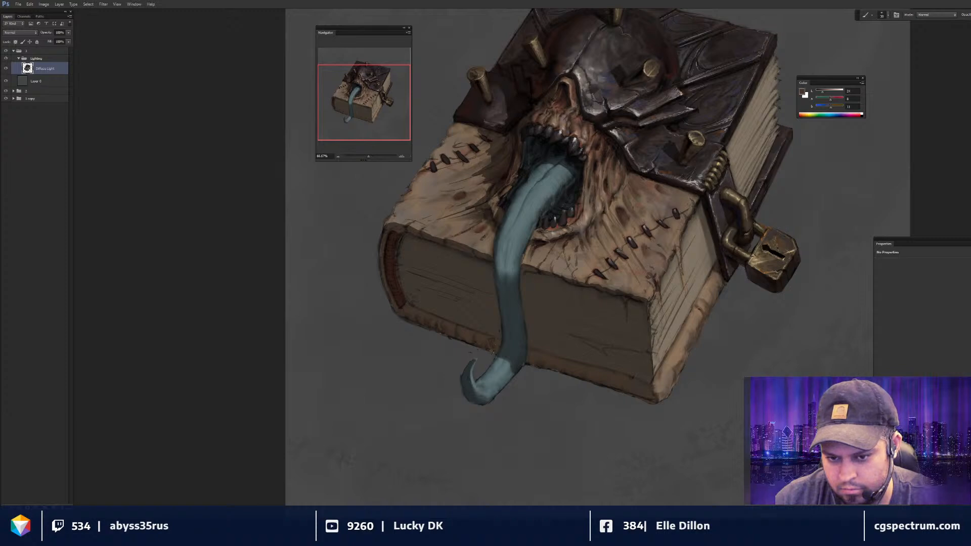
{"action": "key", "text": "bracketleft"}
{"action": "key", "text": "bracketleft"}
{"action": "key", "text": "bracketleft"}
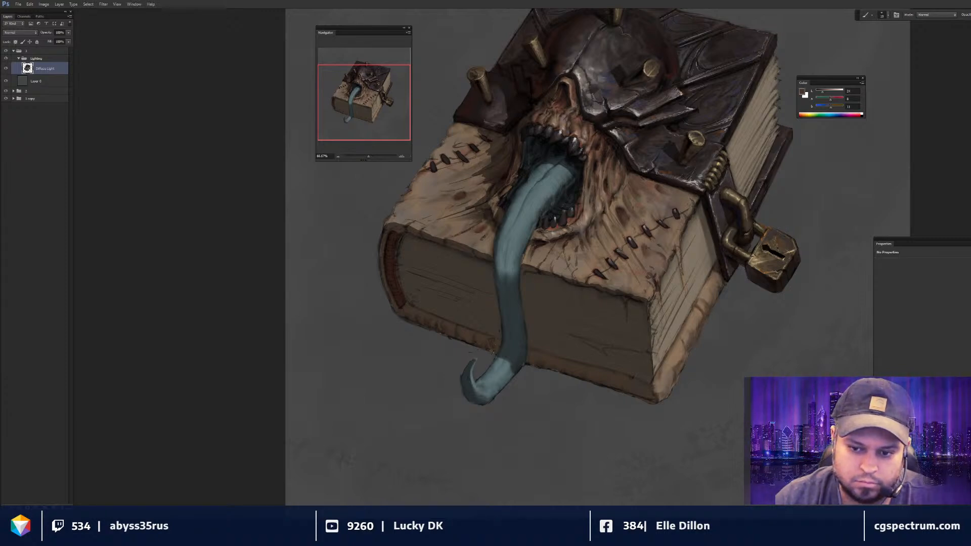
{"action": "key", "text": "ctrl+minus"}
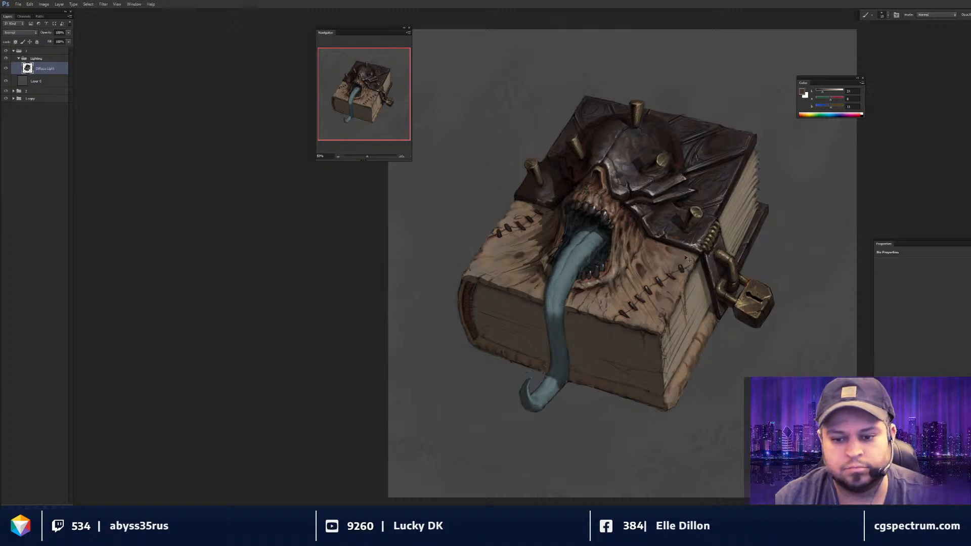
- Paint white highlights along the skin cover's front corner above the pages and smudge them in
{"action": "key", "text": "ctrl+plus"}
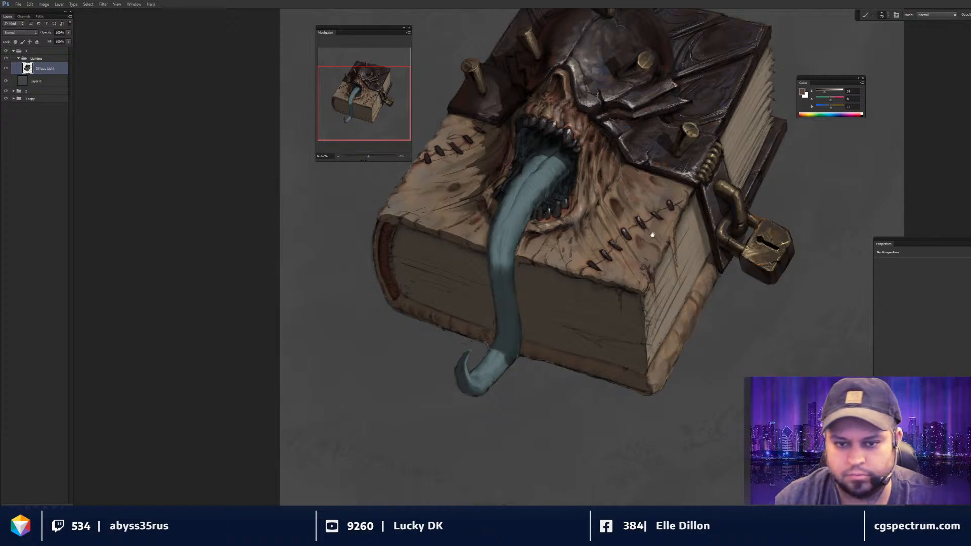
{"action": "scroll", "coordinate": [672, 229], "scroll_direction": "up", "scroll_amount": 3}
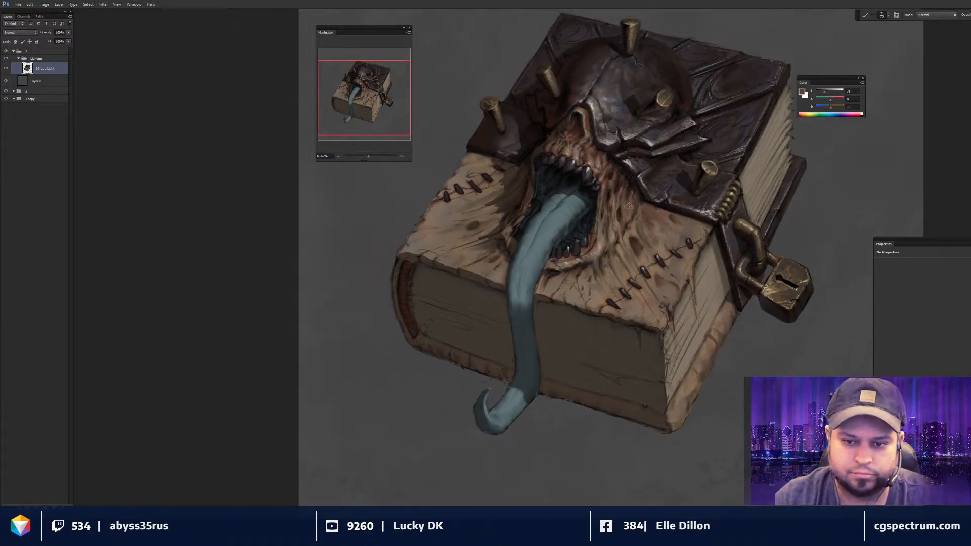
{"action": "key", "text": "x"}
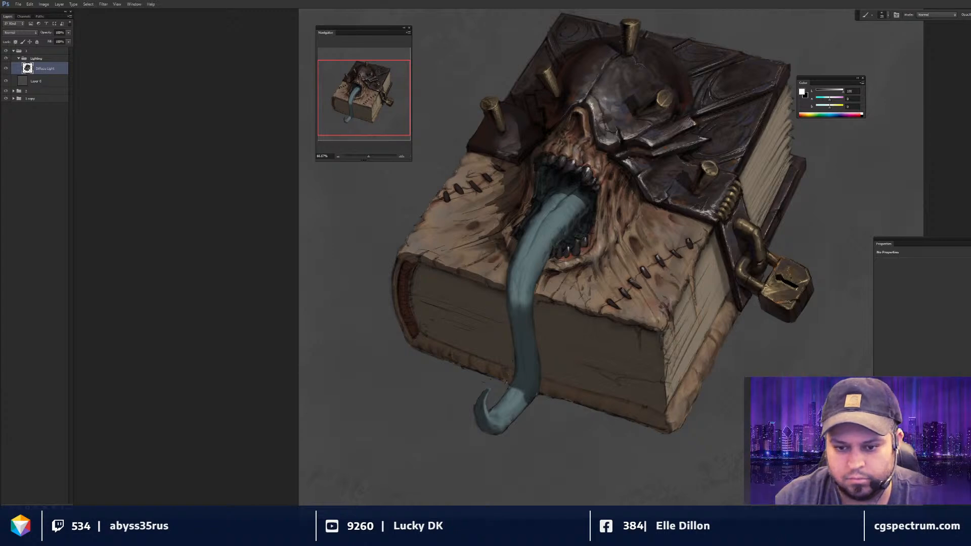
{"action": "left_click_drag", "start_coordinate": [655, 325], "coordinate": [654, 325]}
{"action": "key", "text": "r"}
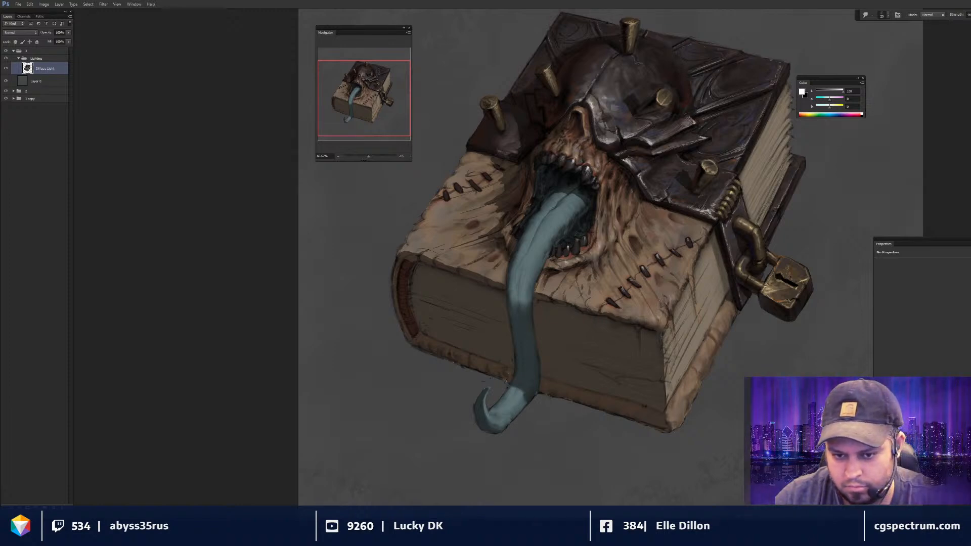
{"action": "key", "text": "["}
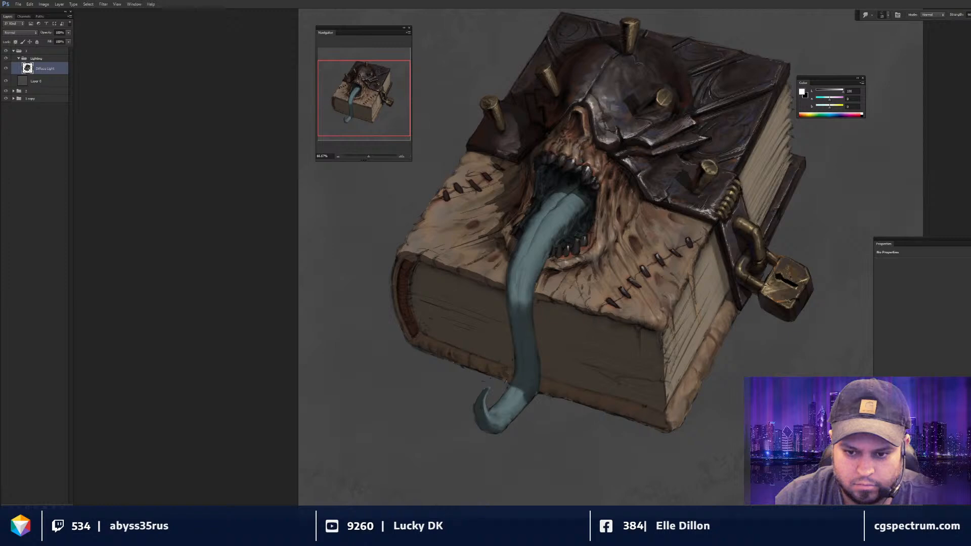
- Sample a dark brown tone from the skin folds beside the mouth and dab it between the mouth and the padlock-side stitches
{"action": "key", "text": "b"}
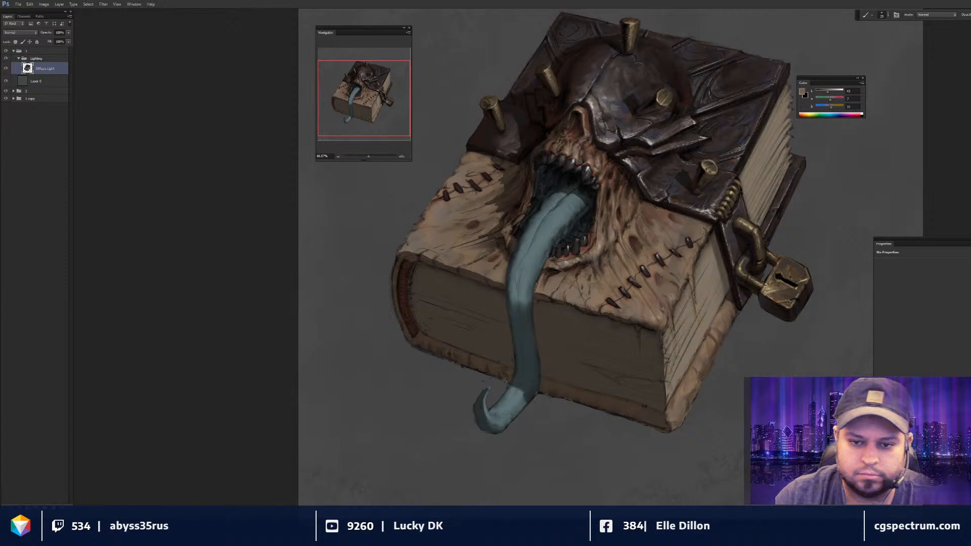
{"action": "left_click", "coordinate": [649, 217], "text": "alt"}
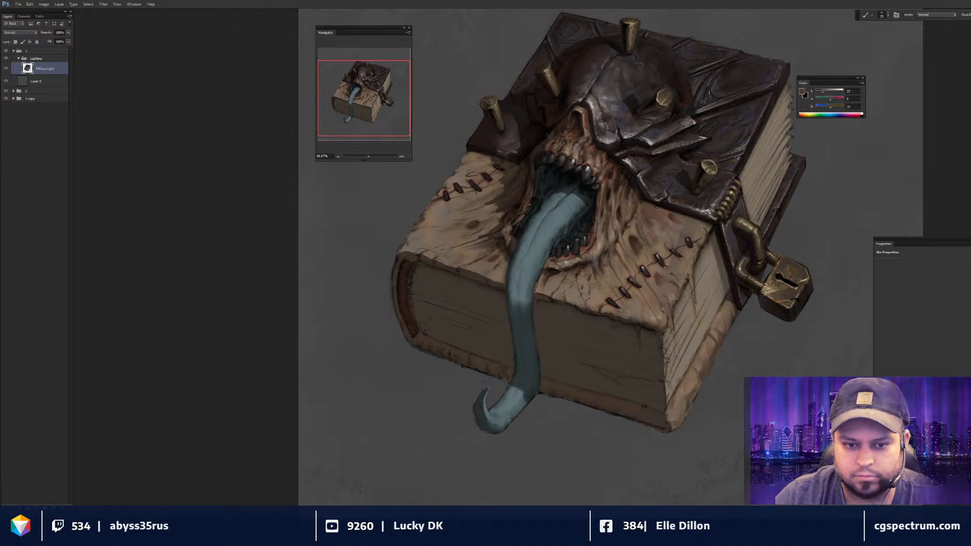
{"action": "left_click_drag", "start_coordinate": [629, 265], "coordinate": [630, 264]}
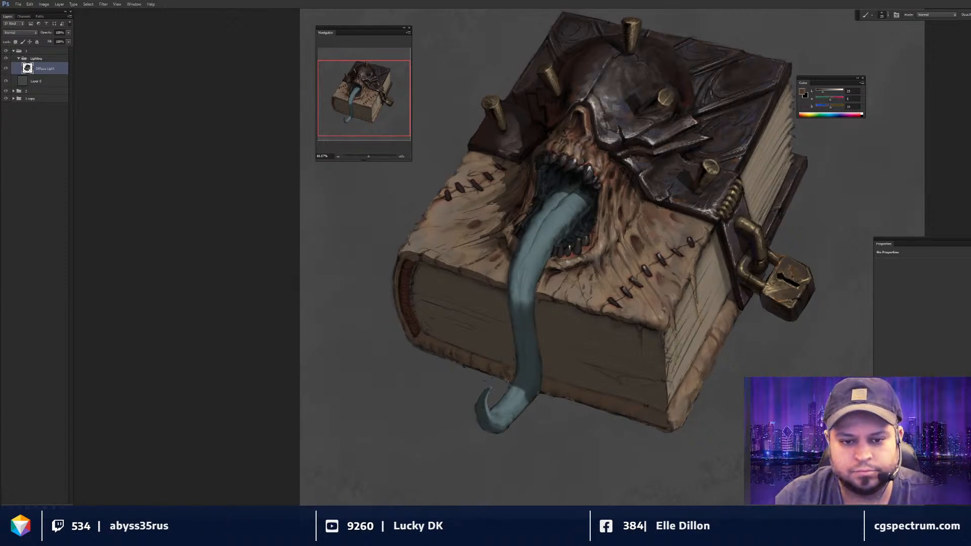
- Switch to the Smudge tool and choose a smudge brush preset for blending the skin around the mouth
{"action": "key", "text": "r"}
{"action": "left_click_drag", "start_coordinate": [512, 214], "coordinate": [545, 223]}
{"action": "right_click", "coordinate": [584, 222]}
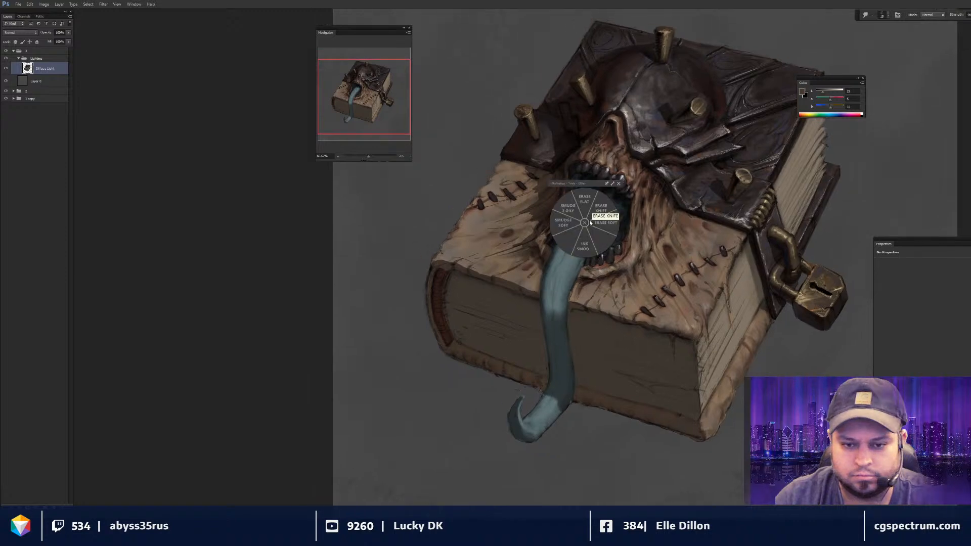
{"action": "left_click", "coordinate": [590, 223]}
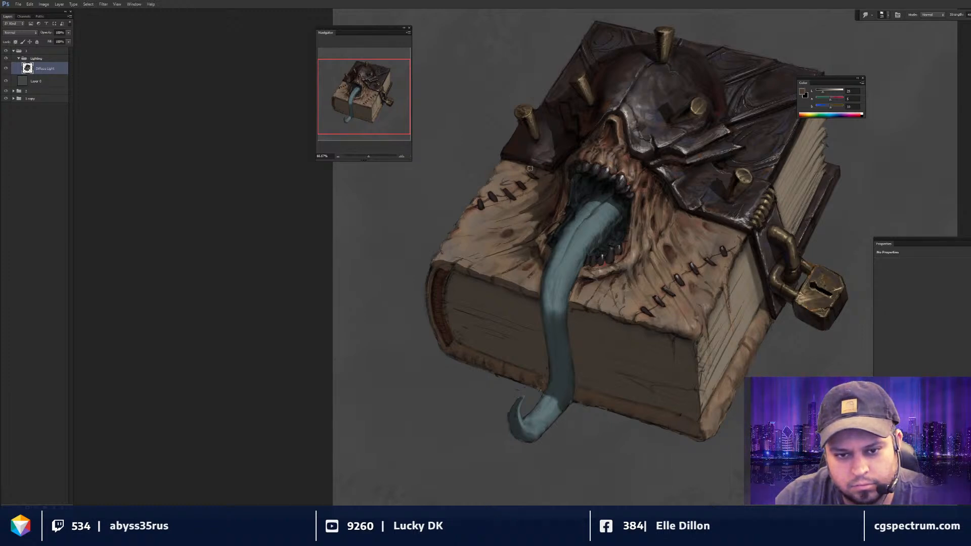
{"action": "right_click", "coordinate": [599, 267]}
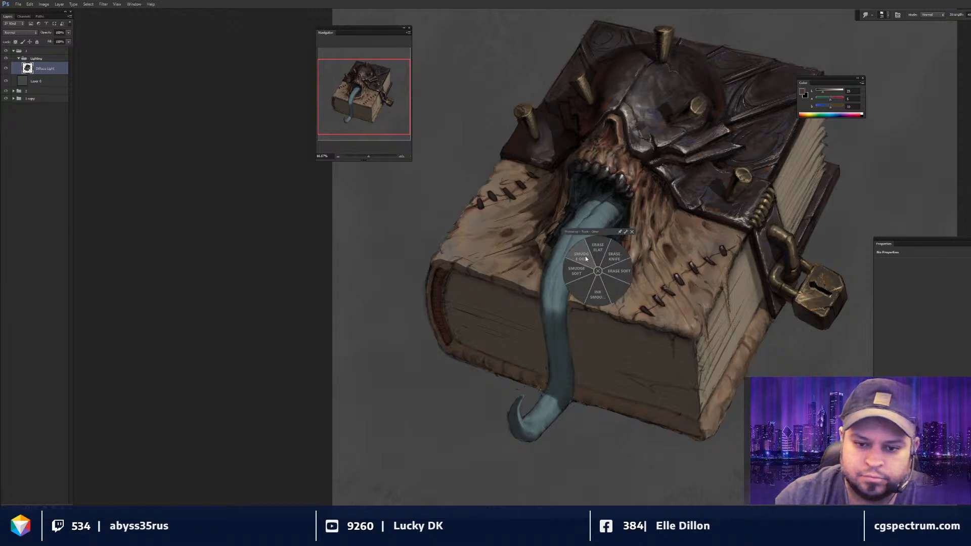
- Blend the painted flesh and teeth around the monster's mouth using a smaller Smudge brush on the Diffuse Light layer
{"action": "left_click", "coordinate": [588, 261]}
{"action": "key", "text": "ctrl+plus"}
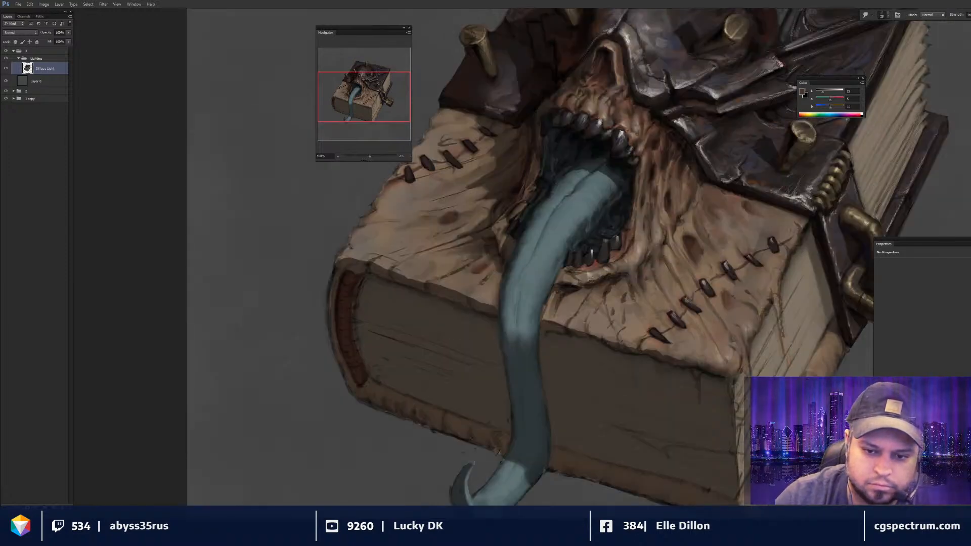
{"action": "key", "text": "bracketleft"}
{"action": "key", "text": "bracketleft"}
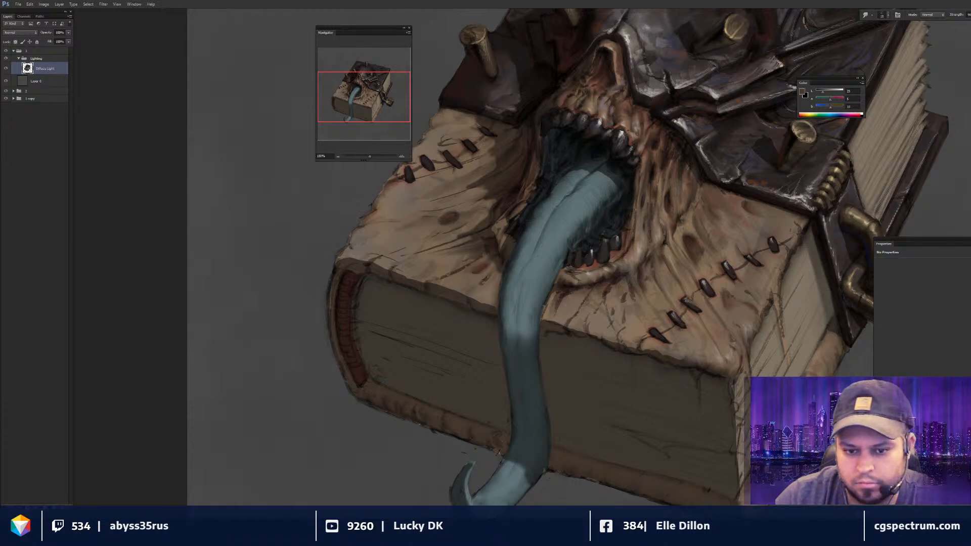
{"action": "key", "text": "bracketright"}
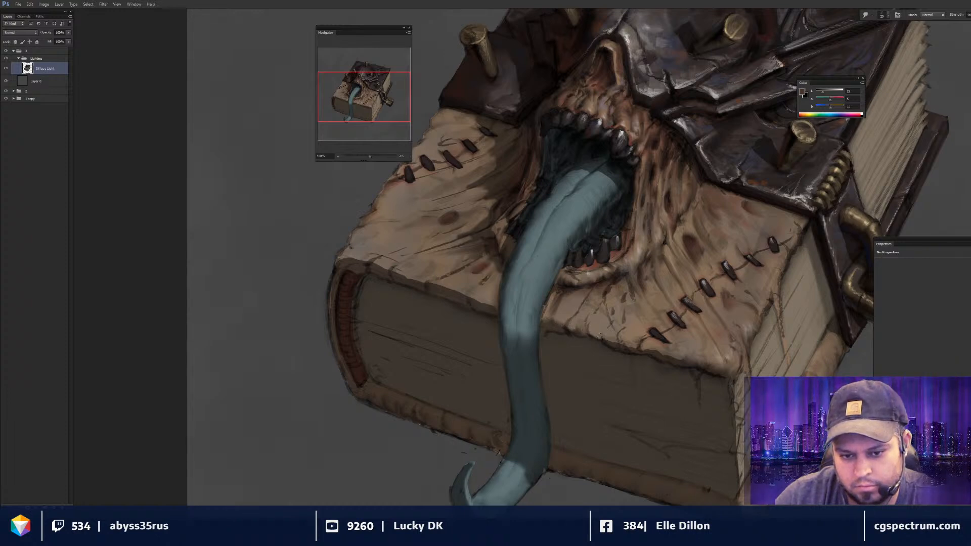
{"action": "key", "text": "ctrl+minus"}
{"action": "key", "text": "ctrl+minus"}
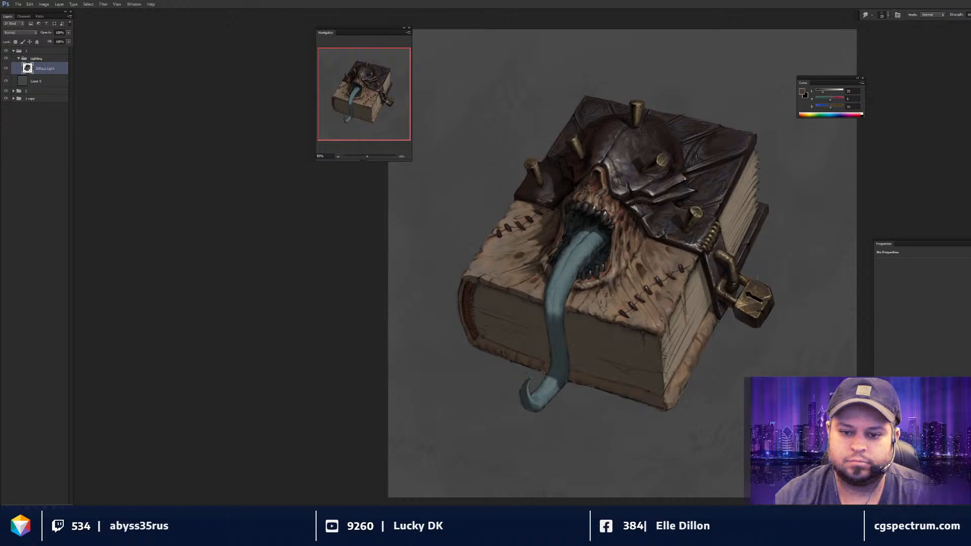
- Paint darker tones around the mouth and tongue and blend the strokes with the Smudge tool
{"action": "key", "text": "ctrl+plus"}
{"action": "key", "text": "b"}
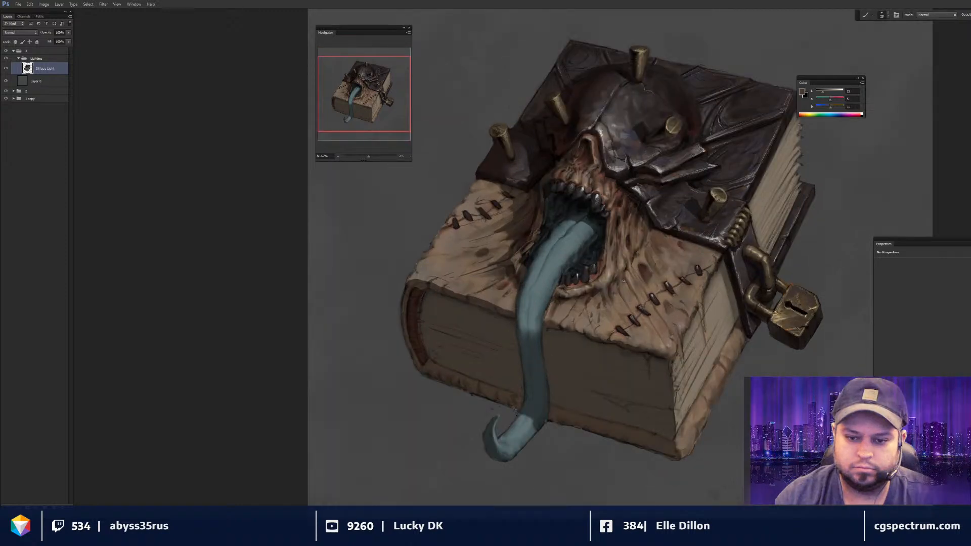
{"action": "scroll", "coordinate": [624, 279], "scroll_direction": "up", "scroll_amount": 1}
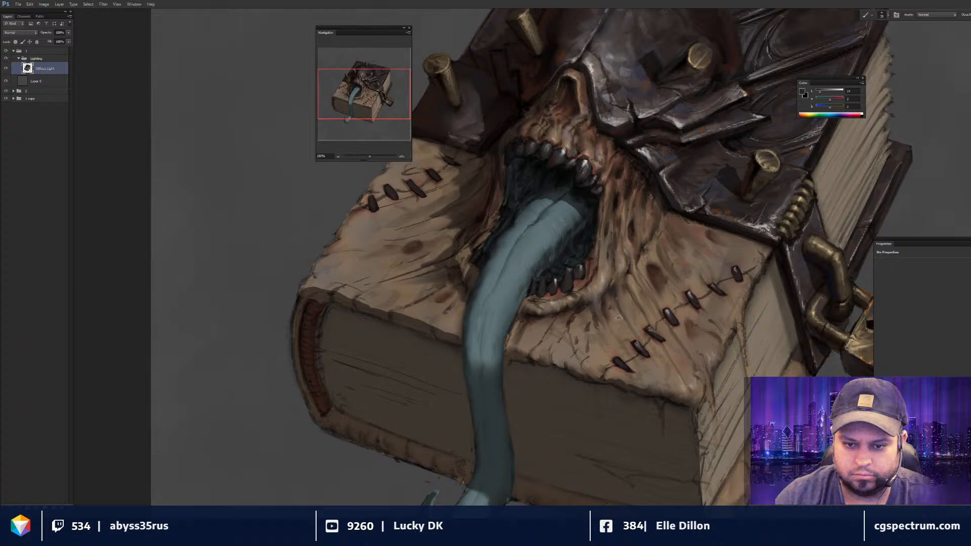
{"action": "scroll", "coordinate": [619, 317], "scroll_direction": "up", "scroll_amount": 1}
{"action": "key", "text": "r"}
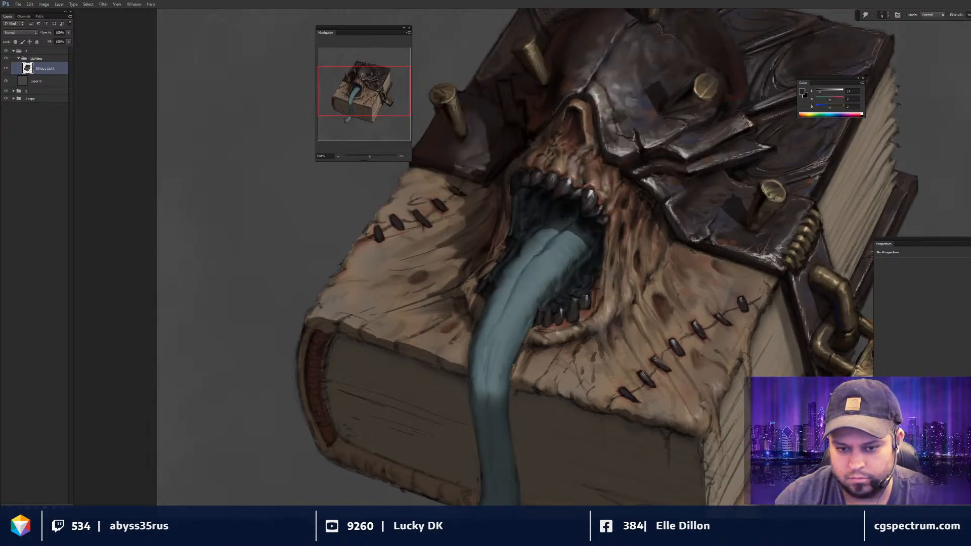
{"action": "key", "text": "ctrl+minus"}
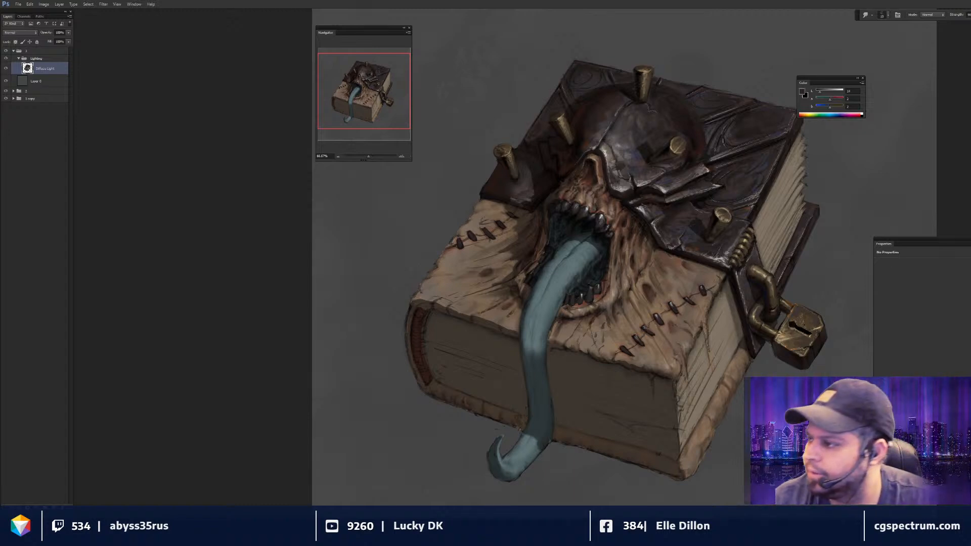
- Sample a dark tone at the padlock's shackle and paint fine dark accents with a smaller brush
{"action": "left_click_drag", "start_coordinate": [702, 307], "coordinate": [687, 279]}
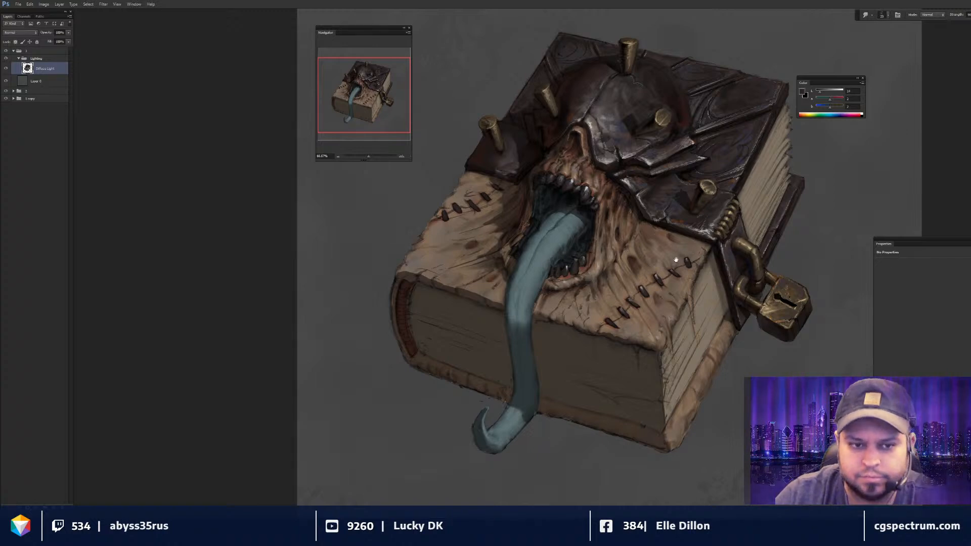
{"action": "left_click_drag", "start_coordinate": [675, 260], "coordinate": [654, 269]}
{"action": "key", "text": "ctrl+minus"}
{"action": "key", "text": "ctrl+minus"}
{"action": "left_click_drag", "start_coordinate": [732, 296], "coordinate": [648, 300]}
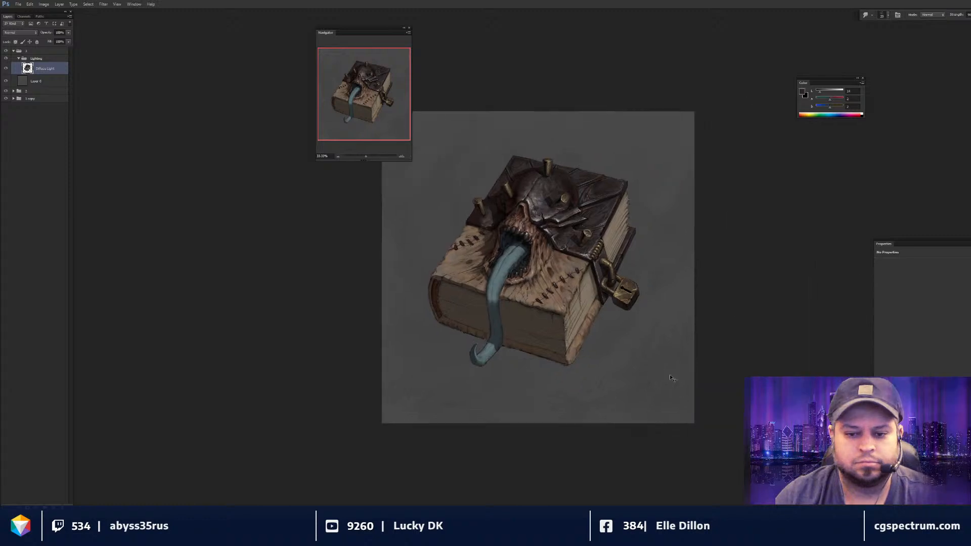
{"action": "key", "text": "ctrl+plus"}
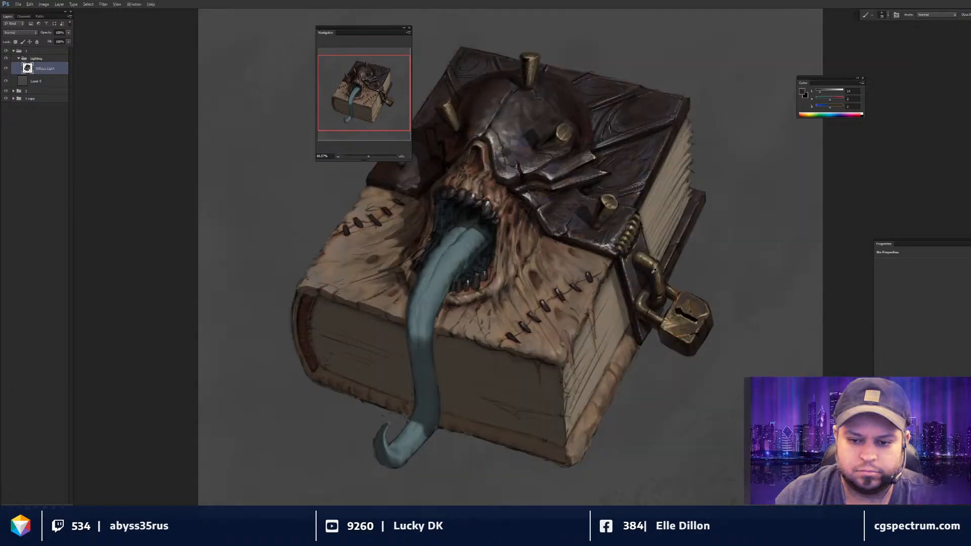
{"action": "left_click", "coordinate": [653, 273], "text": "alt"}
{"action": "key", "text": "bracketleft"}
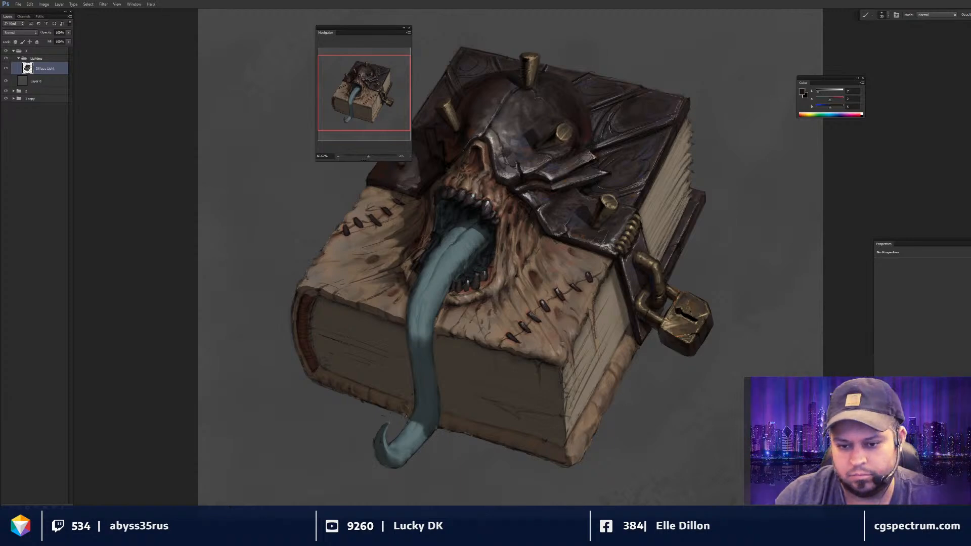
{"action": "key", "text": "ctrl+minus"}
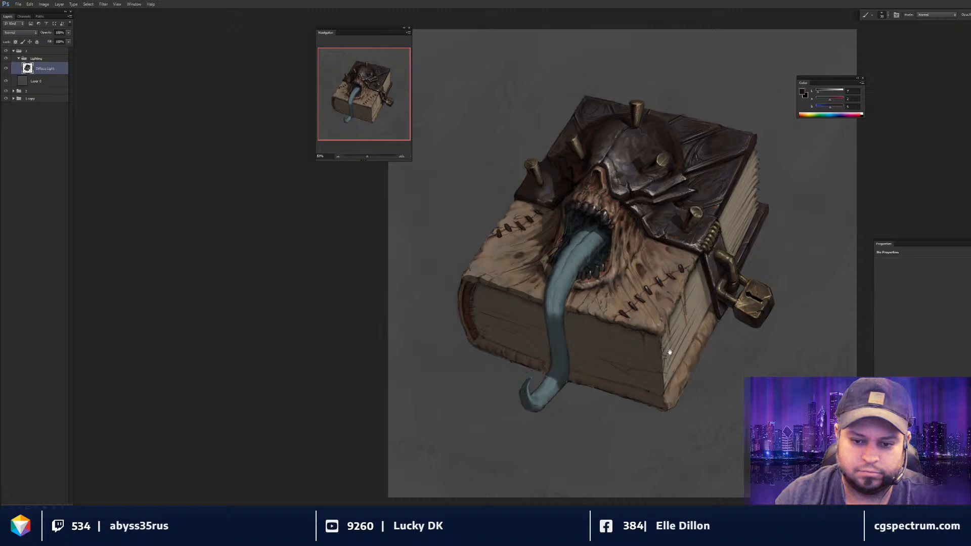
- Sample a brown tone from the leather skin left of the mouth, then paint and smudge the stitched cover's surface
{"action": "left_click_drag", "start_coordinate": [669, 352], "coordinate": [610, 198]}
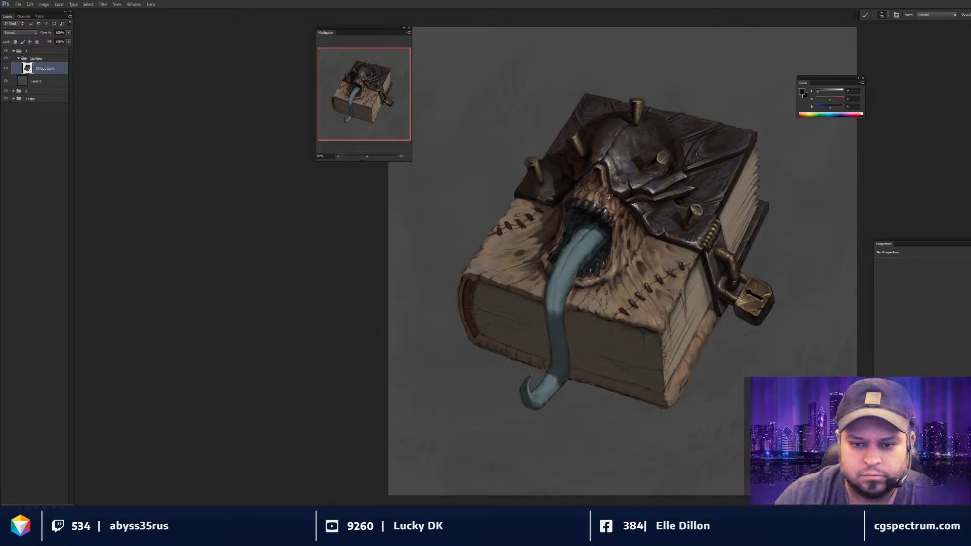
{"action": "left_click", "coordinate": [489, 261], "text": "alt"}
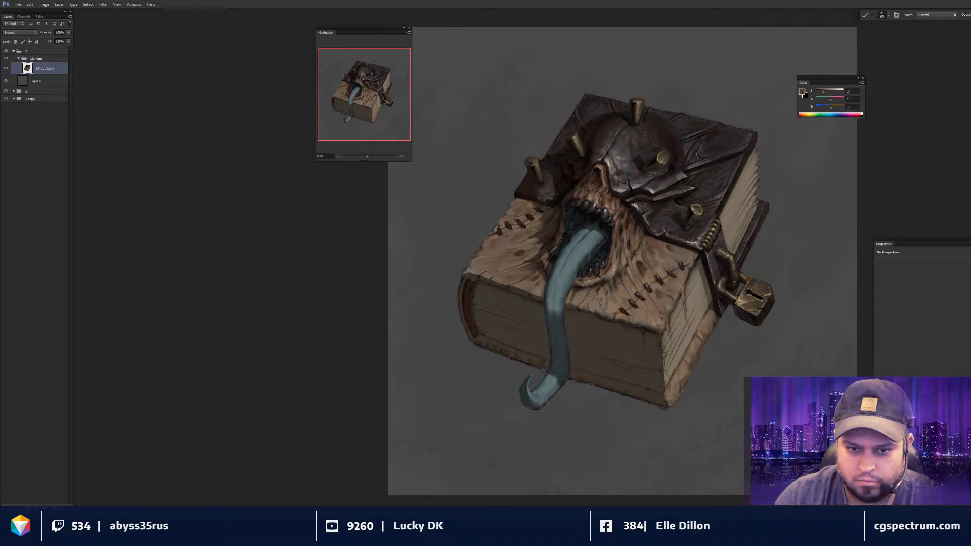
{"action": "key", "text": "ctrl+minus"}
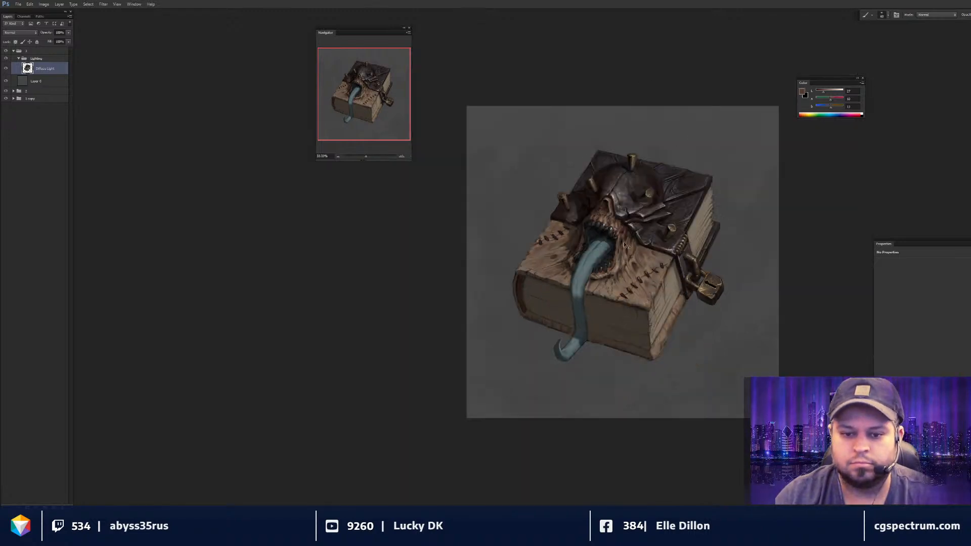
{"action": "key", "text": "ctrl+plus"}
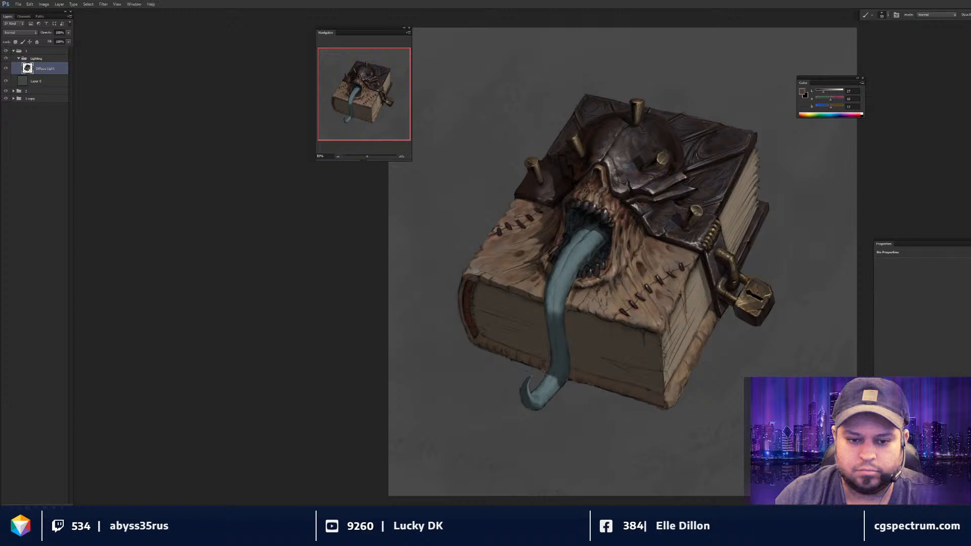
{"action": "key", "text": "r"}
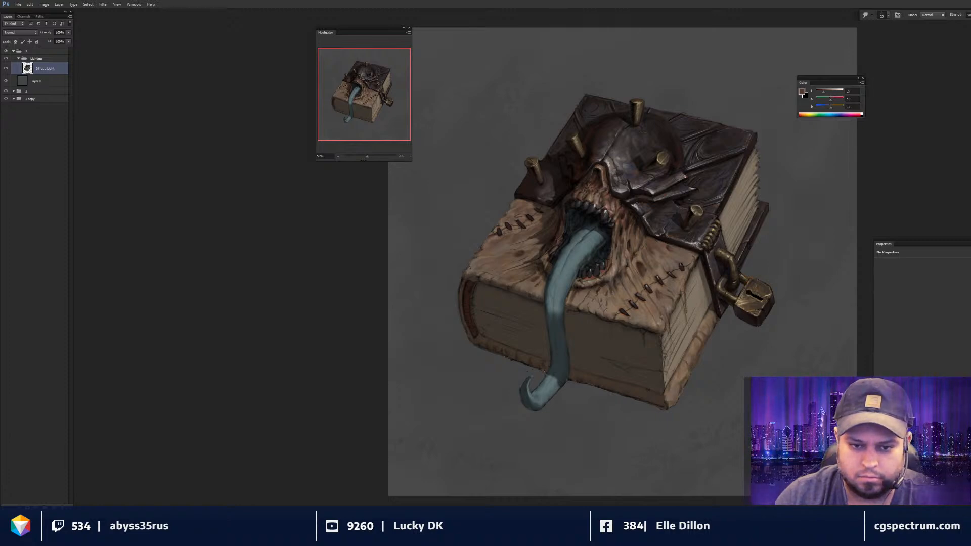
- Paint a near-black shadow inside the mouth beside the tongue and blend it with the Smudge tool
{"action": "key", "text": "b"}
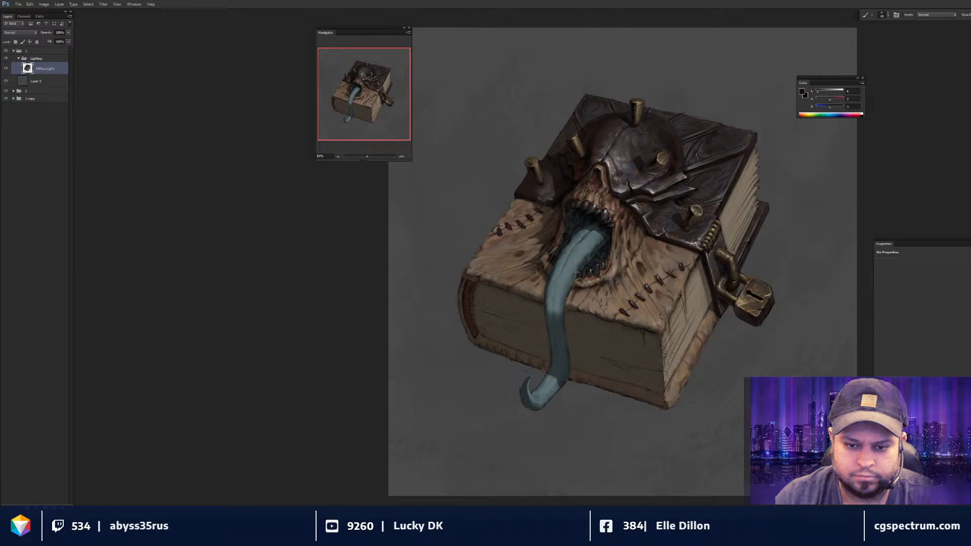
{"action": "left_click_drag", "start_coordinate": [578, 273], "coordinate": [580, 277]}
{"action": "key", "text": "r"}
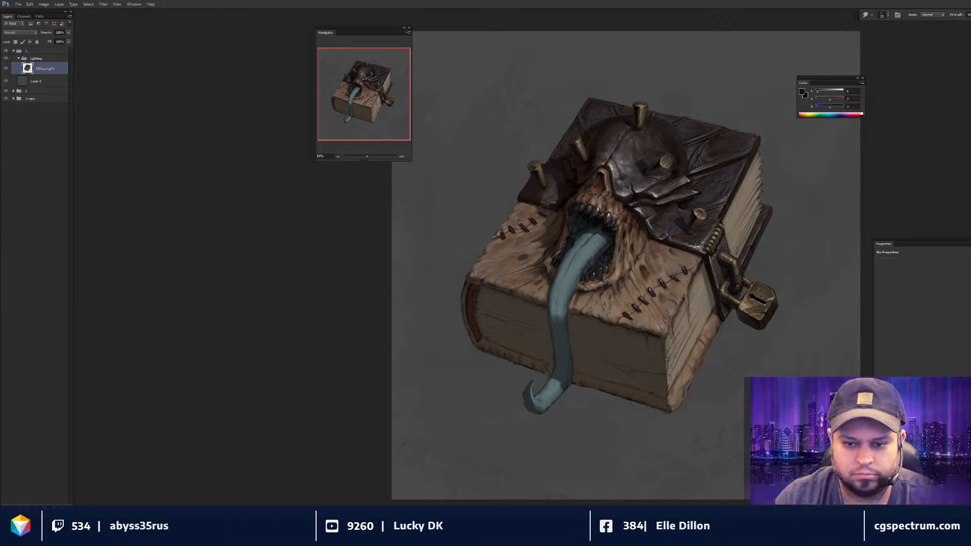
- Sample lighter tones from the wrinkled skin right of the mouth and brush small highlights onto the artwork
{"action": "key", "text": "b"}
{"action": "left_click", "coordinate": [643, 258], "text": "alt"}
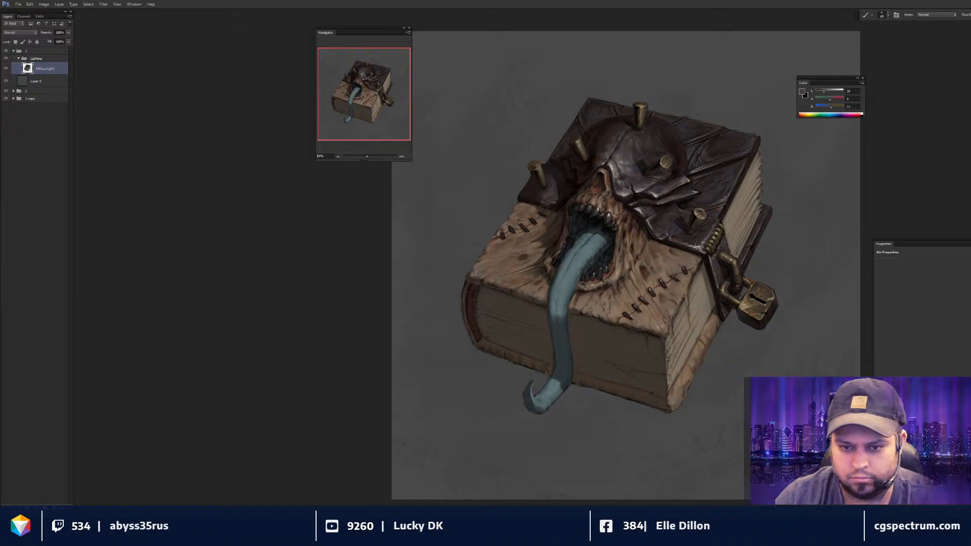
{"action": "left_click", "coordinate": [652, 267], "text": "alt"}
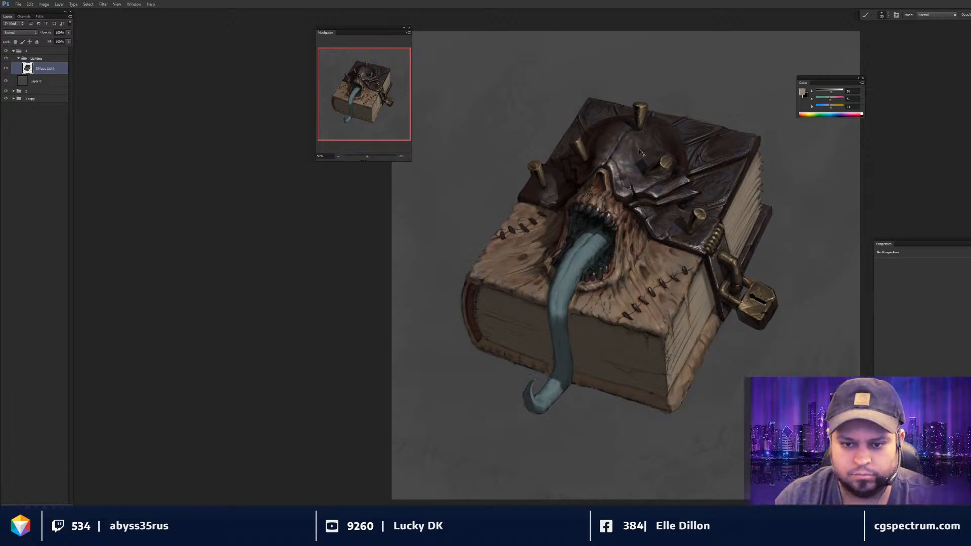
{"action": "key", "text": "ctrl+minus"}
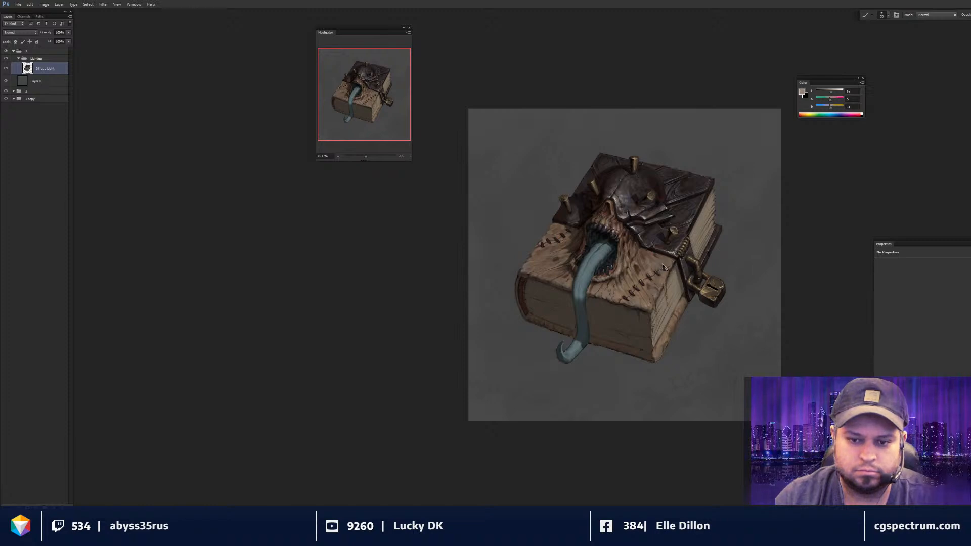
- Choose a dark red-brown in the color picker and paint fine accents around the mouth with a smaller brush
{"action": "key", "text": "ctrl+plus"}
{"action": "key", "text": "ctrl+plus"}
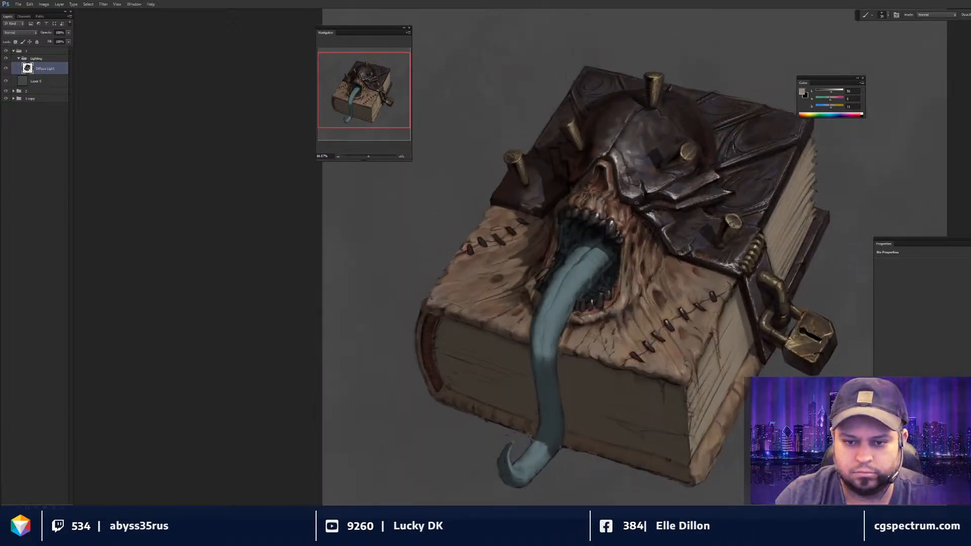
{"action": "left_click_drag", "start_coordinate": [606, 269], "coordinate": [652, 259]}
{"action": "key", "text": "ctrl+plus"}
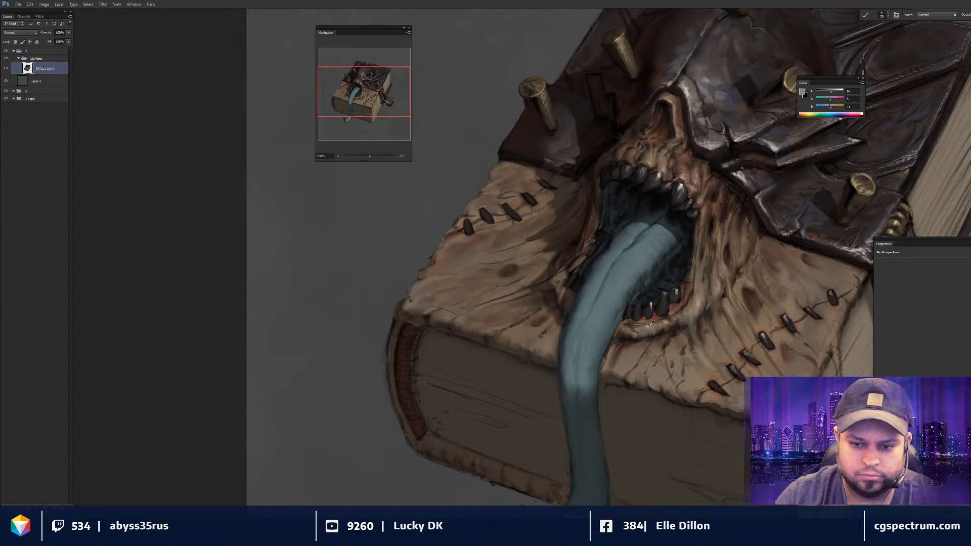
{"action": "key", "text": "c"}
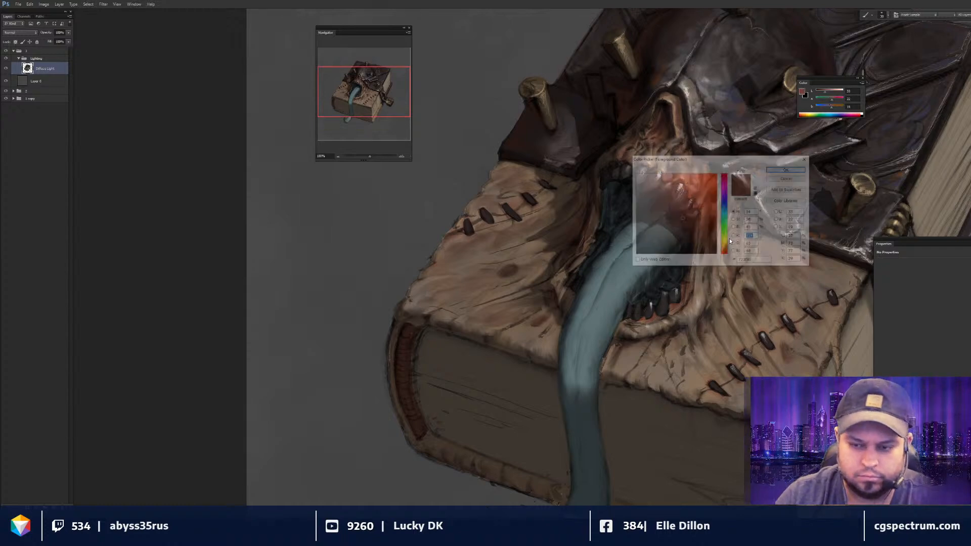
{"action": "left_click", "coordinate": [702, 228]}
{"action": "key", "text": "Return"}
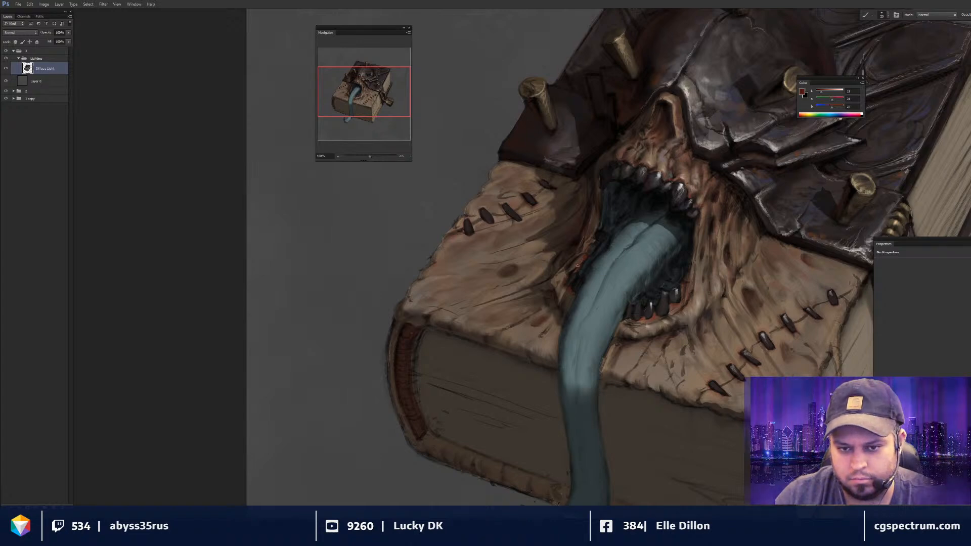
{"action": "key", "text": "["}
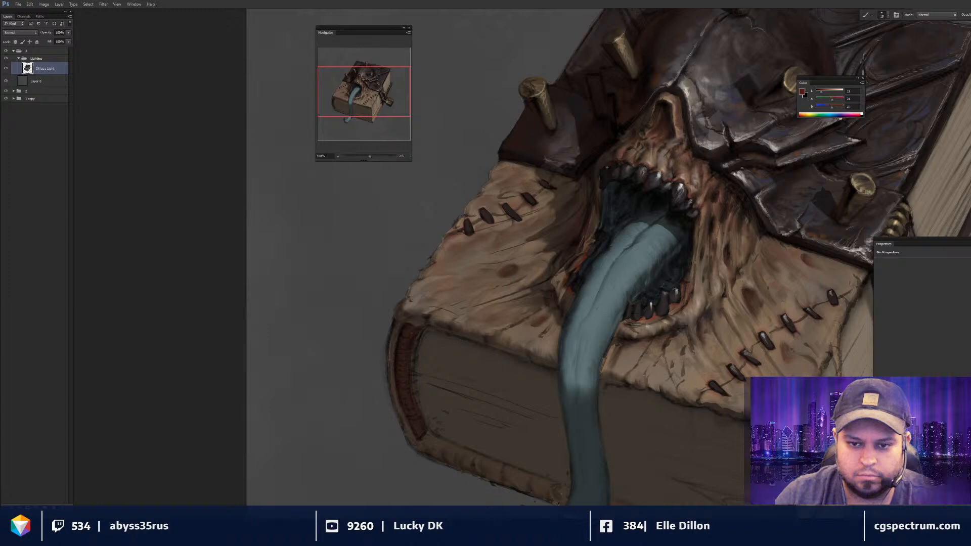
{"action": "key", "text": "["}
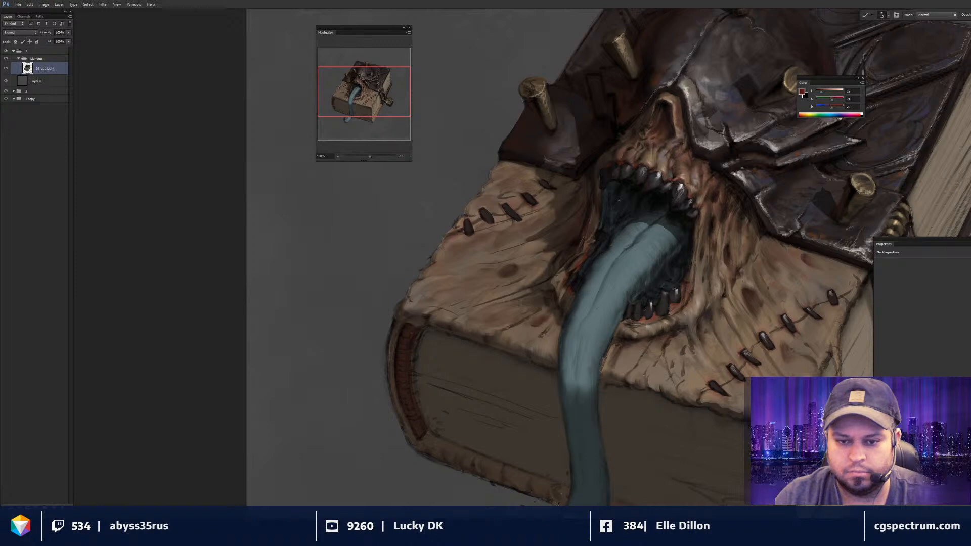
- Shade beside the tongue in black, then blend a sampled tongue tone shifted toward green into its upper surface
{"action": "key", "text": "d"}
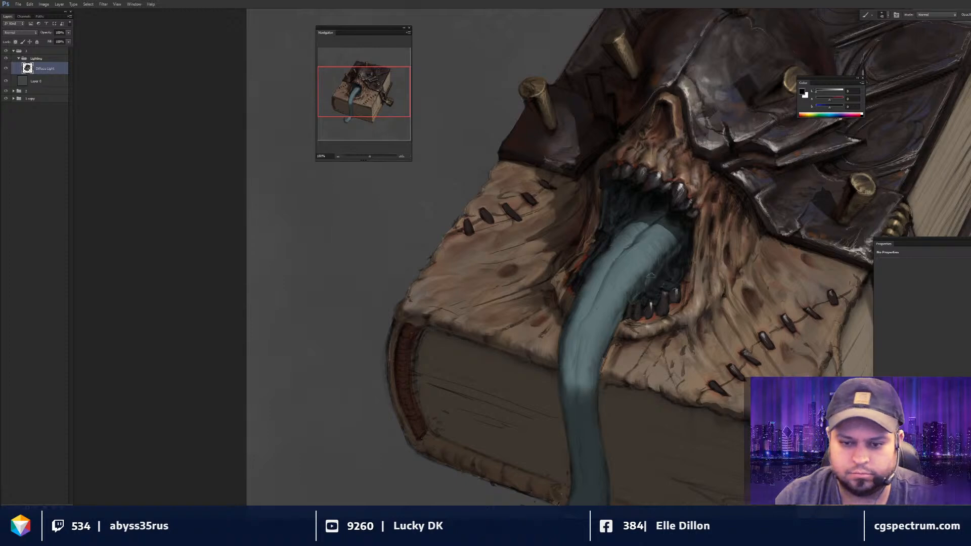
{"action": "left_click_drag", "start_coordinate": [627, 326], "coordinate": [627, 323]}
{"action": "left_click", "coordinate": [611, 298], "text": "alt"}
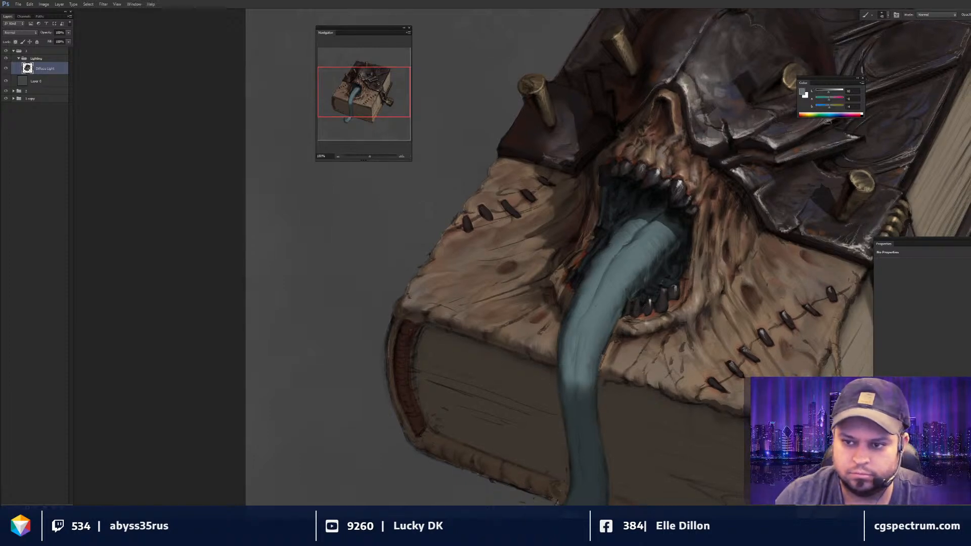
{"action": "left_click_drag", "start_coordinate": [832, 108], "coordinate": [834, 108]}
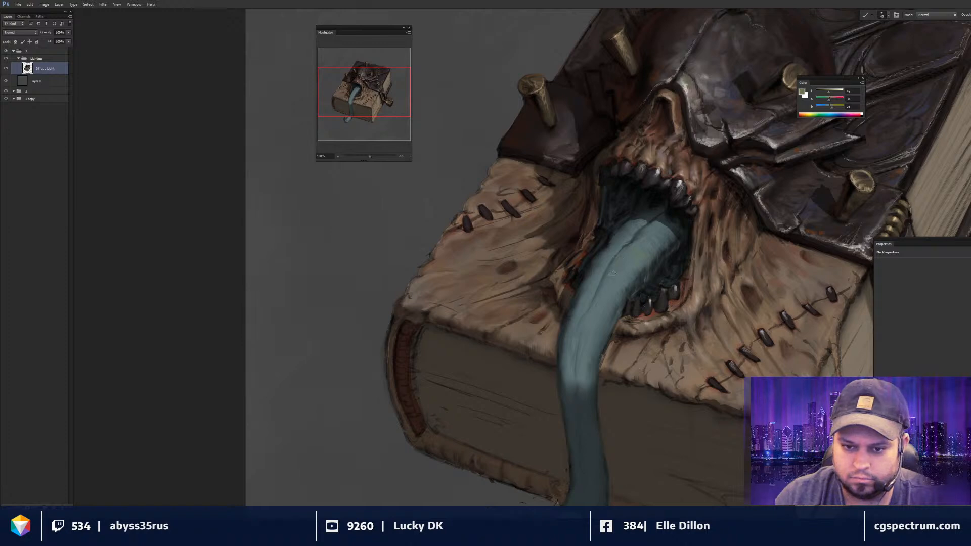
{"action": "key", "text": "r"}
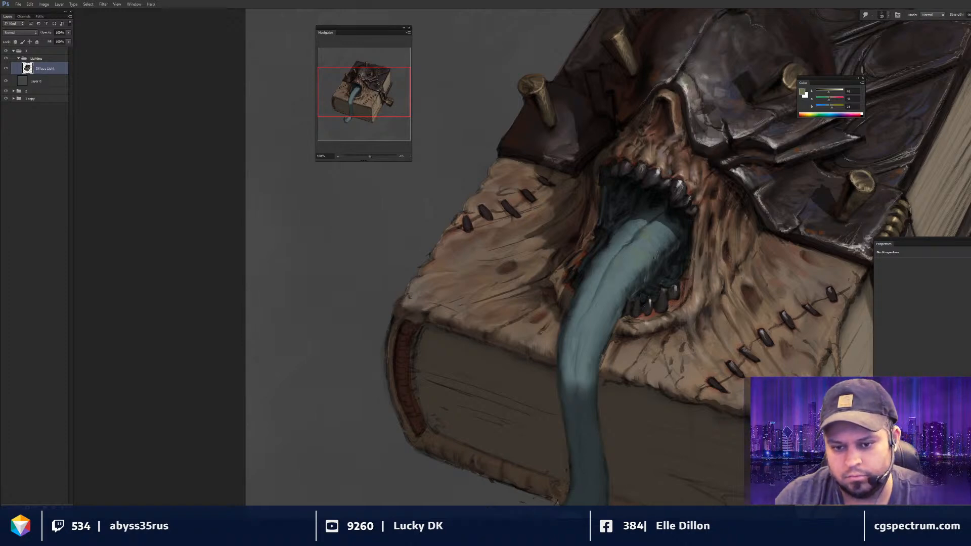
- Sample a dark tone from the tongue's shadowed edge and paint small spots on the upper part of the tongue
{"action": "key", "text": "b"}
{"action": "left_click", "coordinate": [658, 259], "text": "alt"}
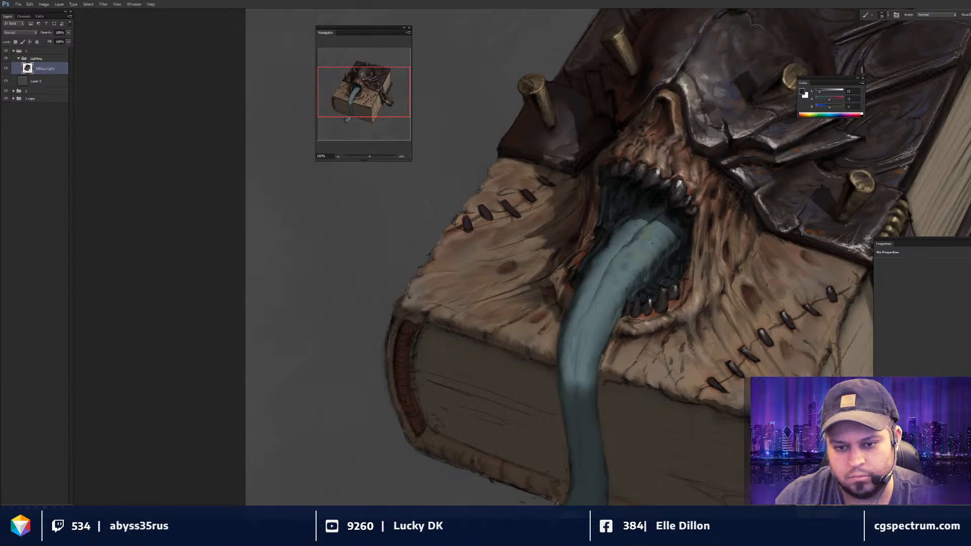
{"action": "key", "text": "ctrl+minus"}
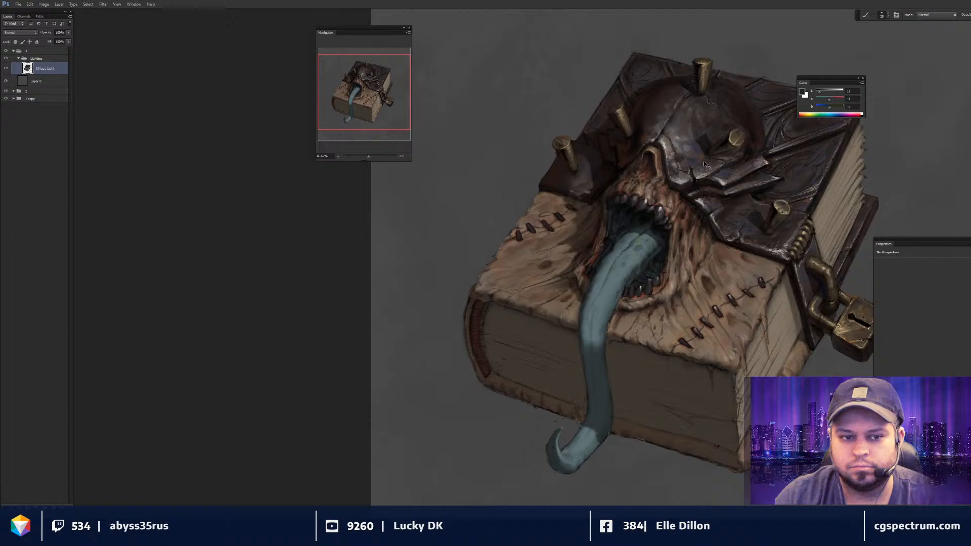
- Sample dark tones from around the lower teeth, then paint and smudge them into the mouth shadows beside the tongue
{"action": "key", "text": "ctrl+plus"}
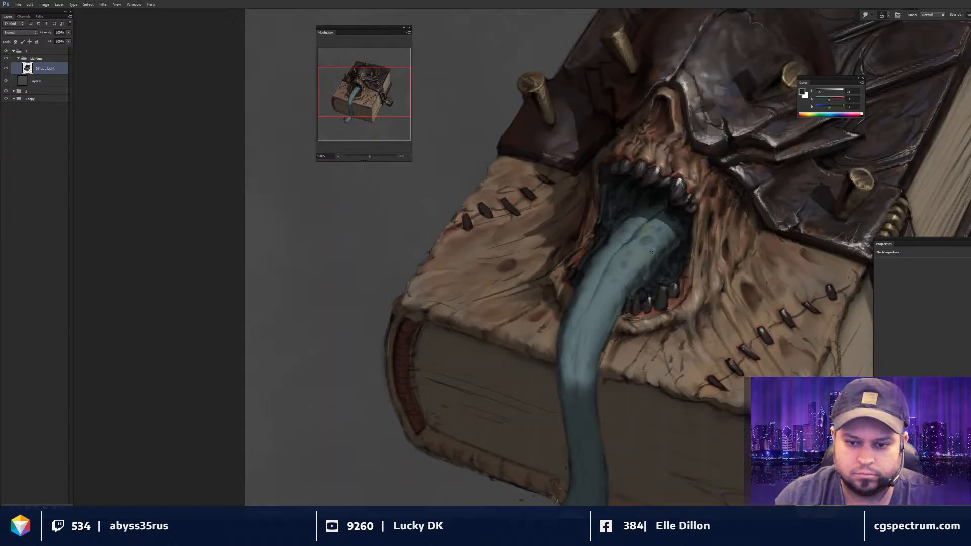
{"action": "key", "text": "b"}
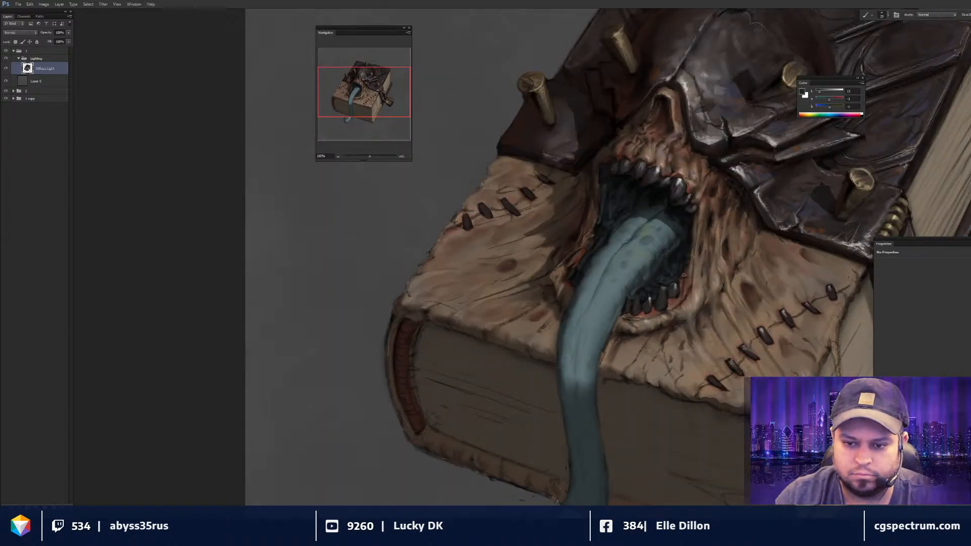
{"action": "left_click", "coordinate": [677, 299], "text": "alt"}
{"action": "key", "text": "bracketright"}
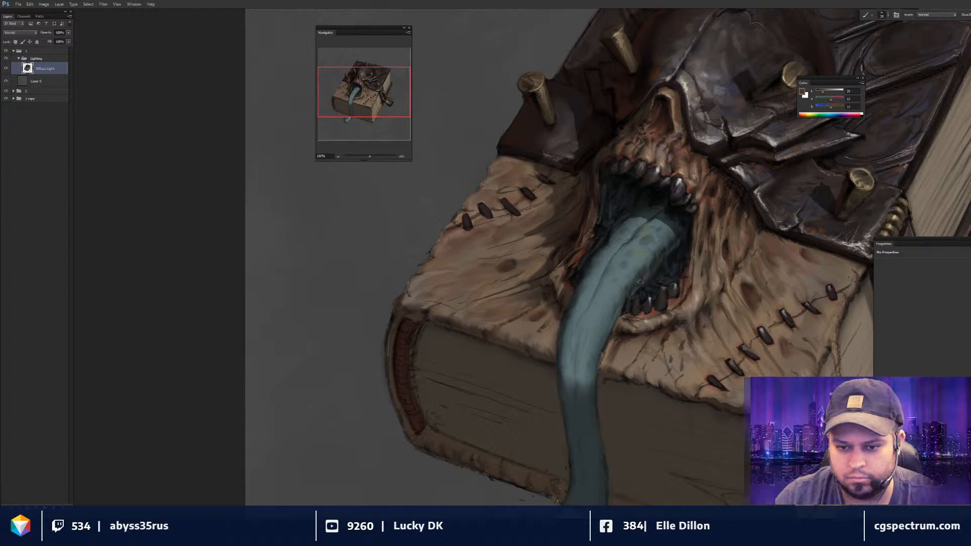
{"action": "key", "text": "r"}
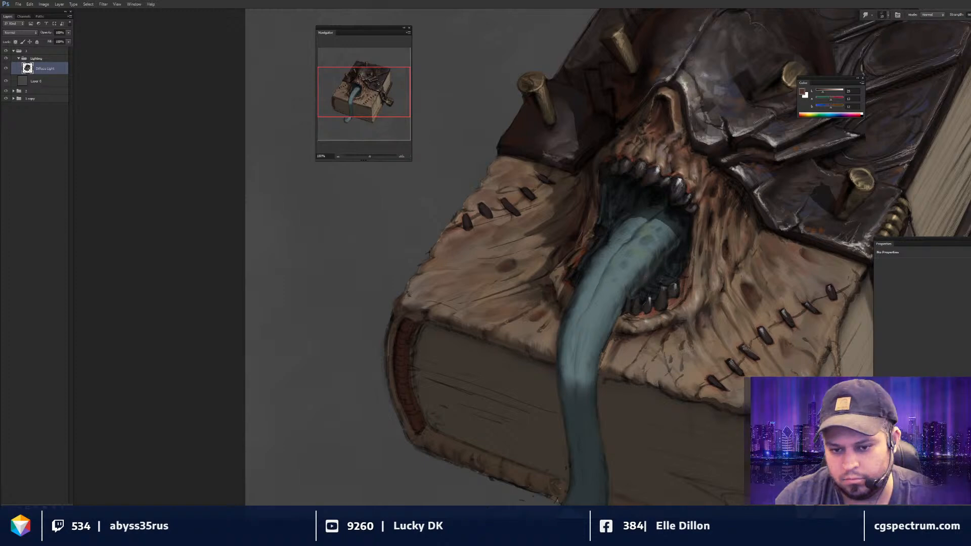
{"action": "key", "text": "b"}
{"action": "left_click", "coordinate": [667, 274], "text": "alt"}
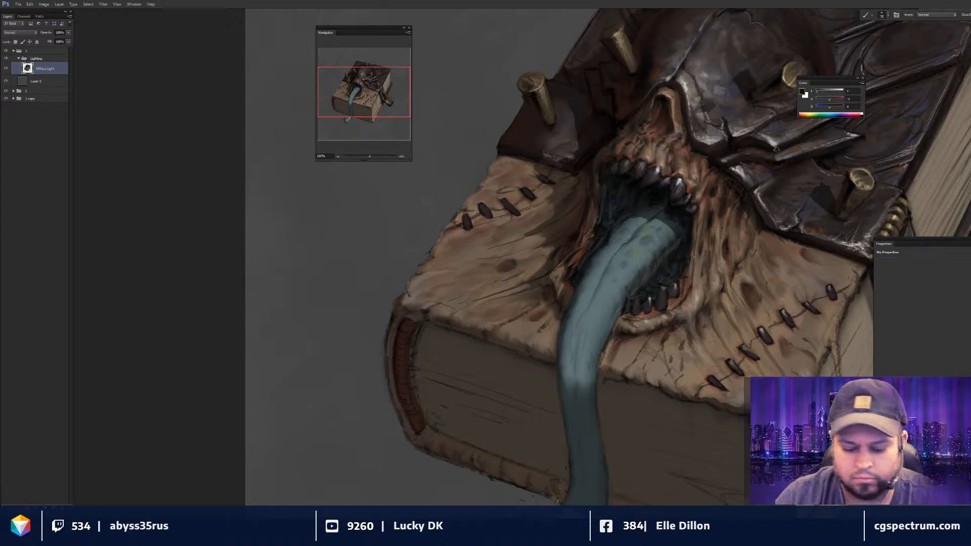
- Choose a dark red-brown in the color picker and brush it into the mouth interior behind the lower teeth
{"action": "key", "text": "n"}
{"action": "left_click_drag", "start_coordinate": [675, 243], "coordinate": [683, 239]}
{"action": "left_click", "coordinate": [787, 170]}
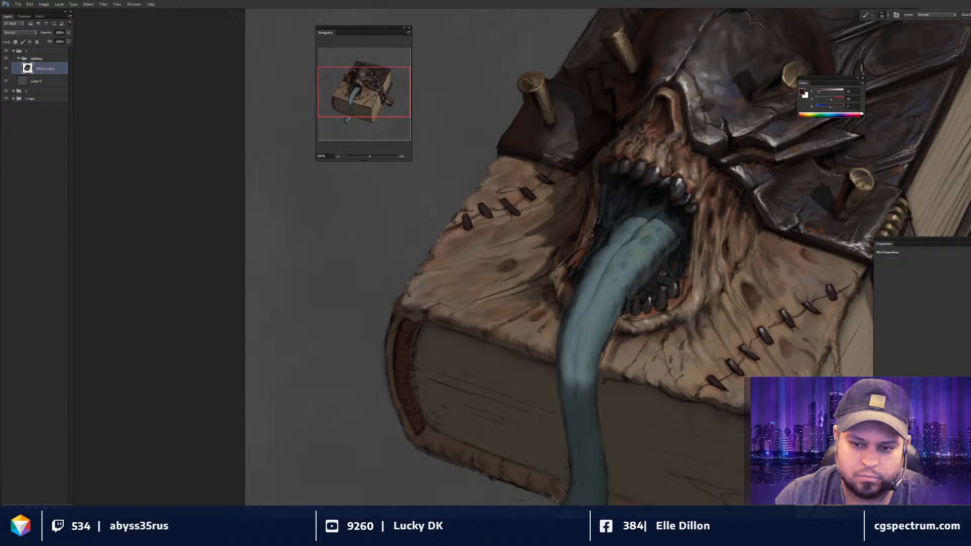
- Deepen the shadow beside the tongue in black, then touch up its shaded edge with a dark tone sampled there
{"action": "key", "text": "d"}
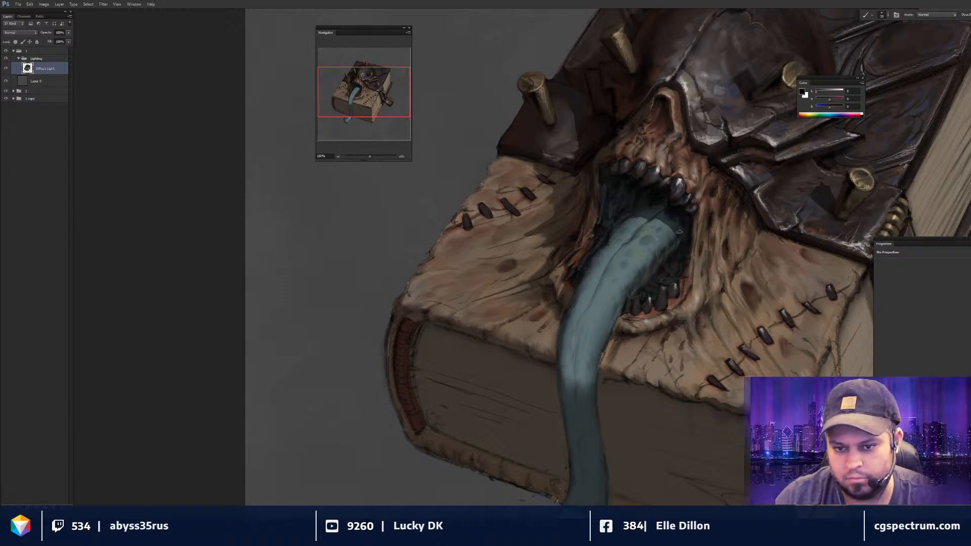
{"action": "left_click", "coordinate": [640, 265], "text": "alt"}
{"action": "left_click_drag", "start_coordinate": [629, 268], "coordinate": [650, 243]}
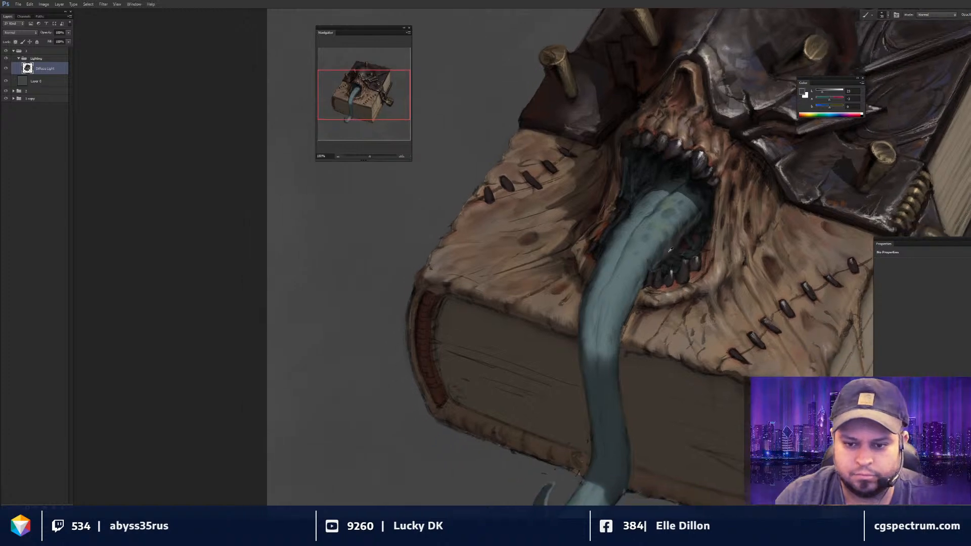
- Sample the tongue's tone, shift it toward yellow and paint soft yellow-green patches along the middle with a larger brush
{"action": "left_click", "coordinate": [611, 258], "text": "alt"}
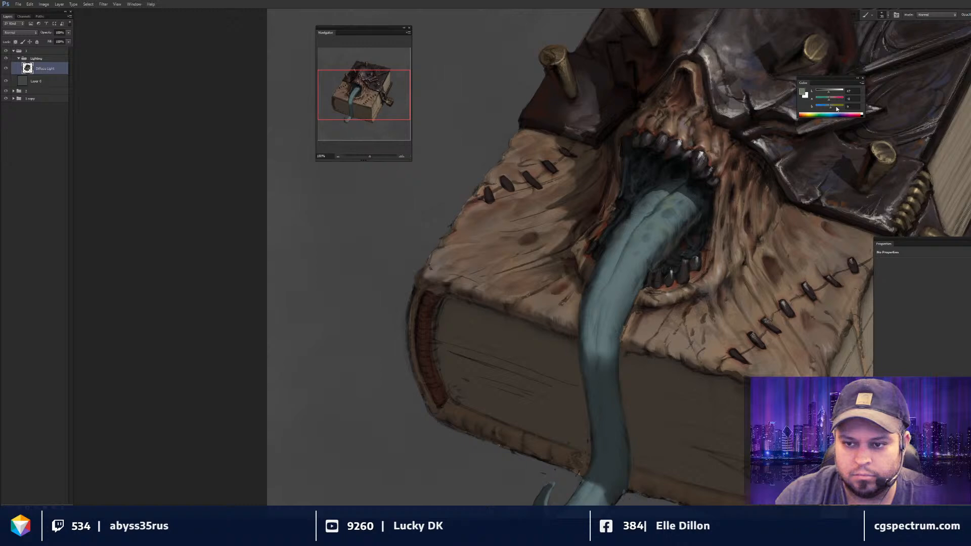
{"action": "left_click_drag", "start_coordinate": [831, 108], "coordinate": [831, 108]}
{"action": "key", "text": "bracketright"}
{"action": "key", "text": "bracketright"}
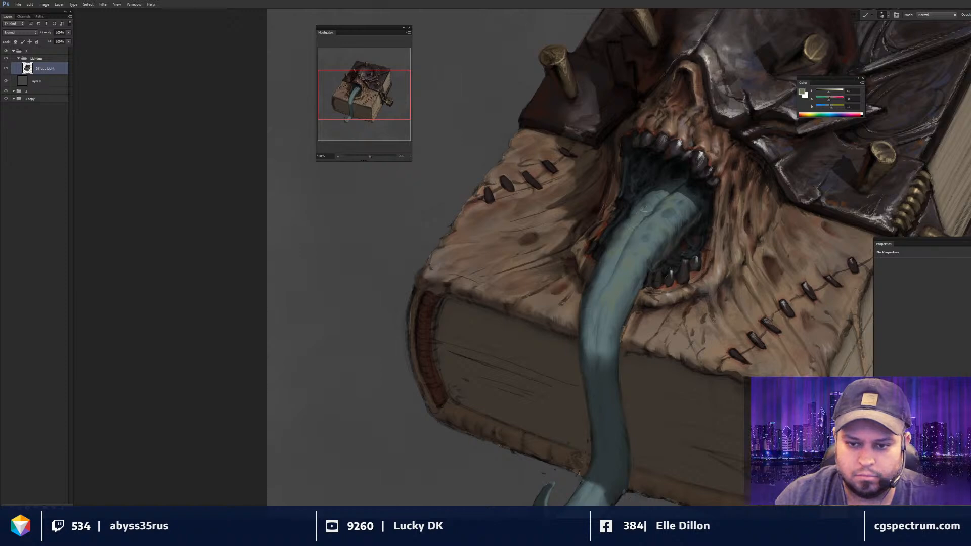
{"action": "key", "text": "ctrl+minus"}
{"action": "key", "text": "ctrl+minus"}
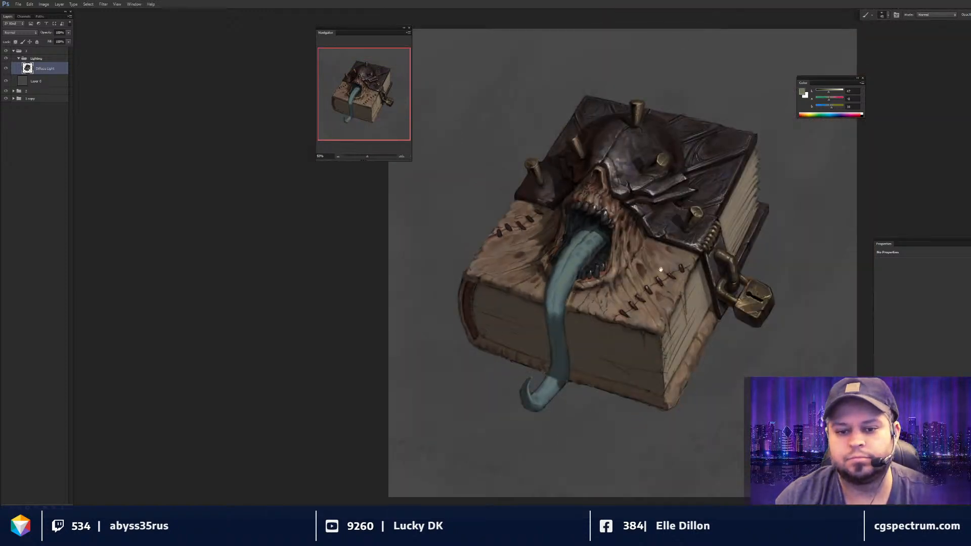
{"action": "left_click_drag", "start_coordinate": [631, 287], "coordinate": [632, 287]}
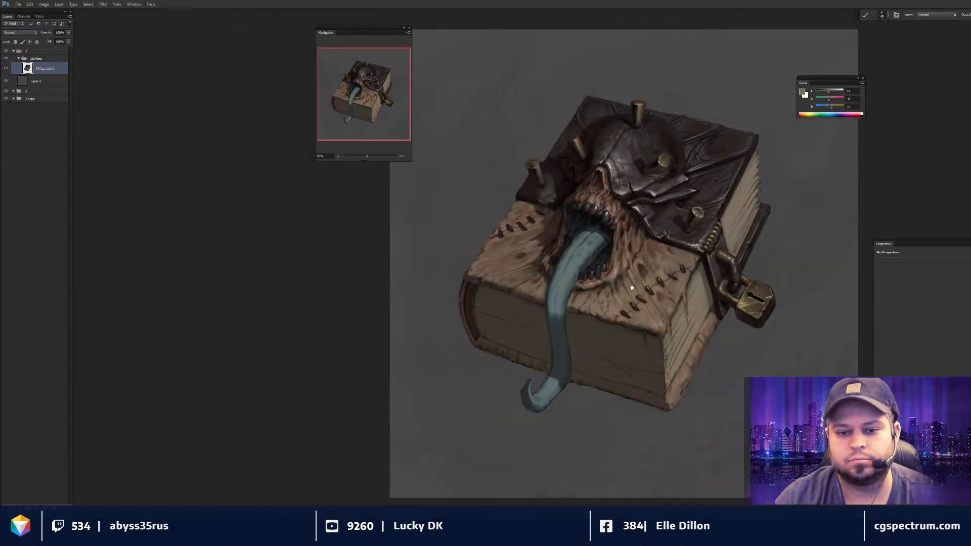
- Choose a saturated blue and paint small blue spots over the upper part of the tongue, varying the brush size
{"action": "key", "text": "ctrl+plus"}
{"action": "key", "text": "ctrl+plus"}
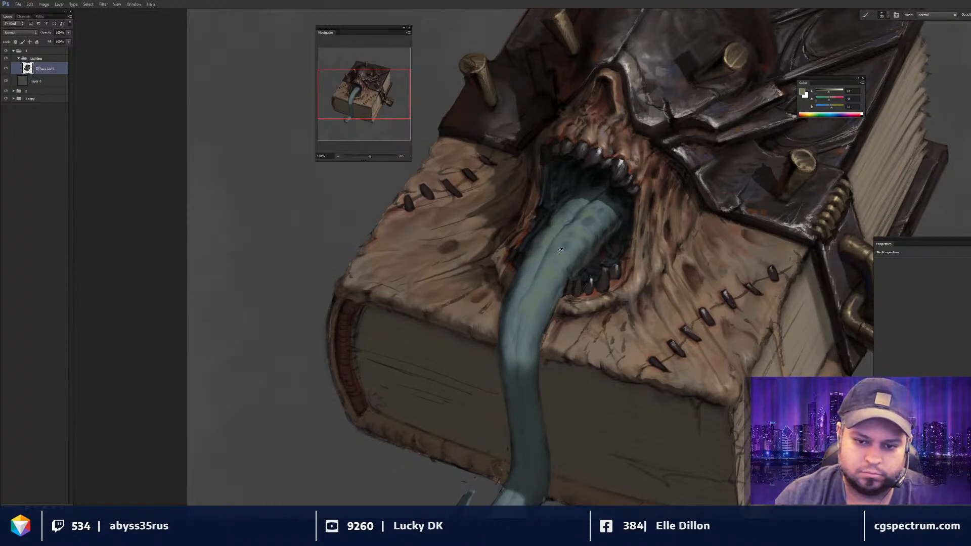
{"action": "left_click", "coordinate": [828, 113]}
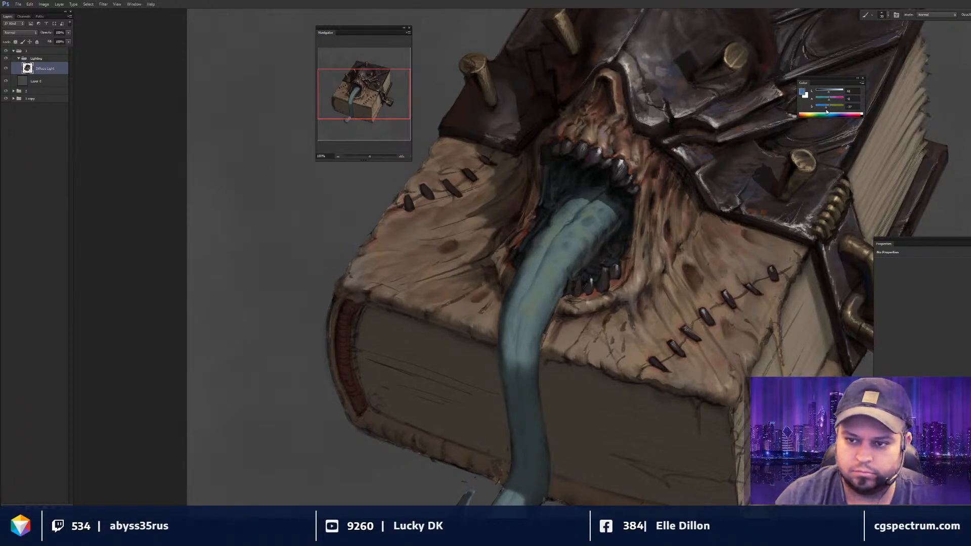
{"action": "left_click_drag", "start_coordinate": [827, 110], "coordinate": [828, 111]}
{"action": "key", "text": "["}
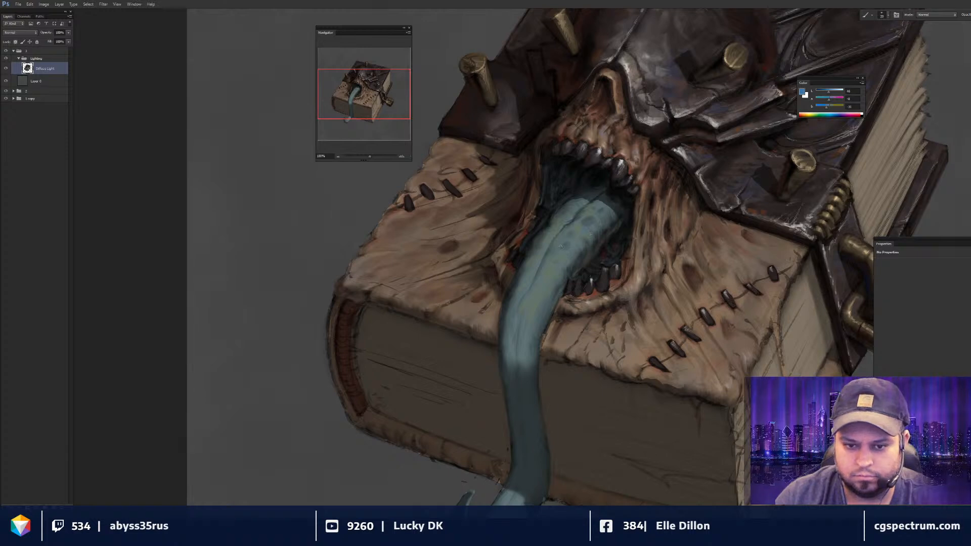
{"action": "key", "text": "]"}
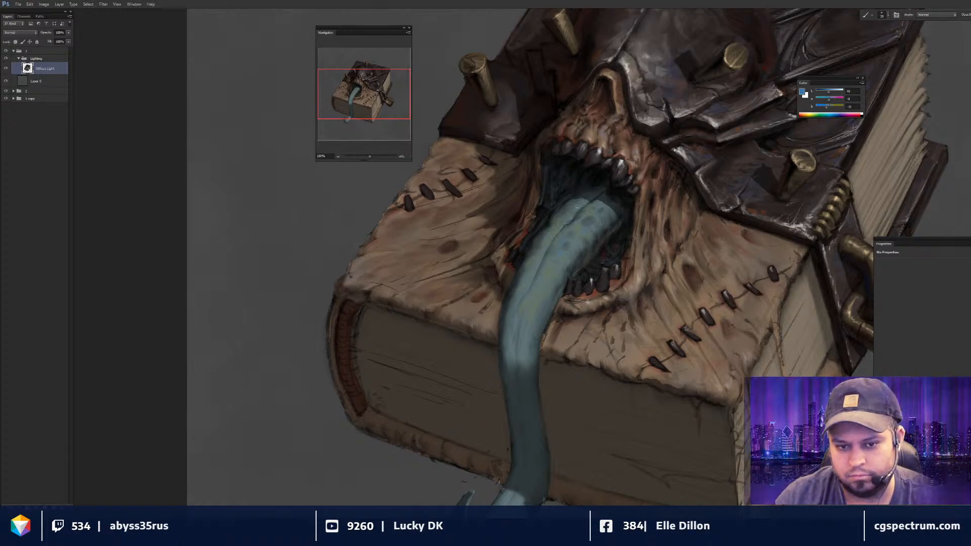
{"action": "key", "text": "ctrl+minus"}
{"action": "key", "text": "ctrl+minus"}
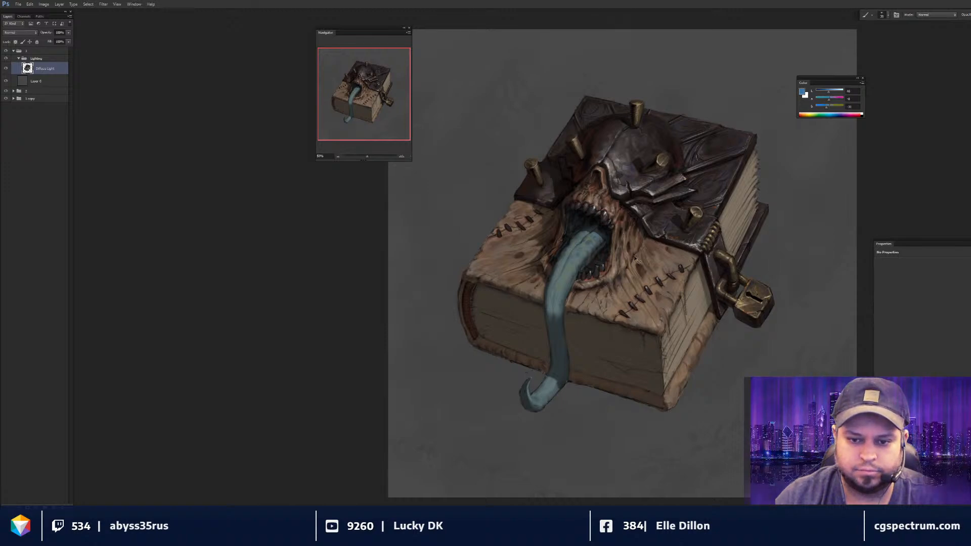
- Paint small black spots on the back of the tongue where it enters the throat
{"action": "scroll", "coordinate": [638, 261], "scroll_direction": "up", "scroll_amount": 3}
{"action": "key", "text": "d"}
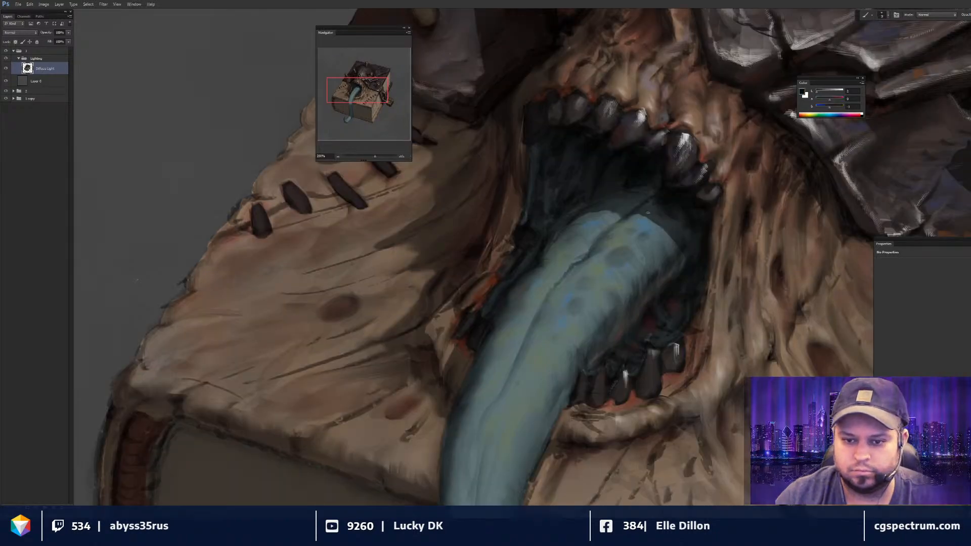
{"action": "key", "text": "]"}
{"action": "left_click_drag", "start_coordinate": [636, 223], "coordinate": [653, 226]}
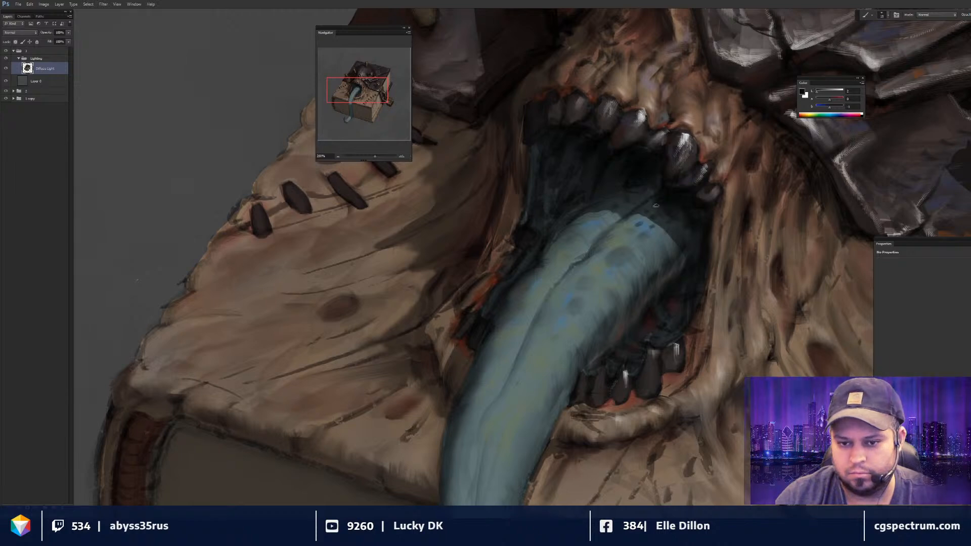
{"action": "scroll", "coordinate": [682, 237], "scroll_direction": "down", "scroll_amount": 3}
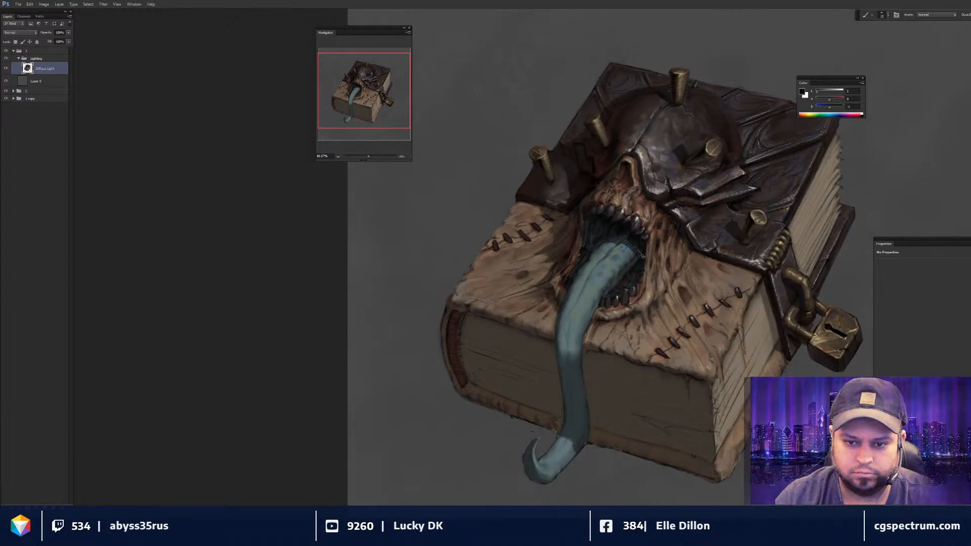
- Sample dark reddish tones around the mouth, choose a deeper red-brown and paint the gums around the lower teeth
{"action": "scroll", "coordinate": [643, 261], "scroll_direction": "up", "scroll_amount": 1}
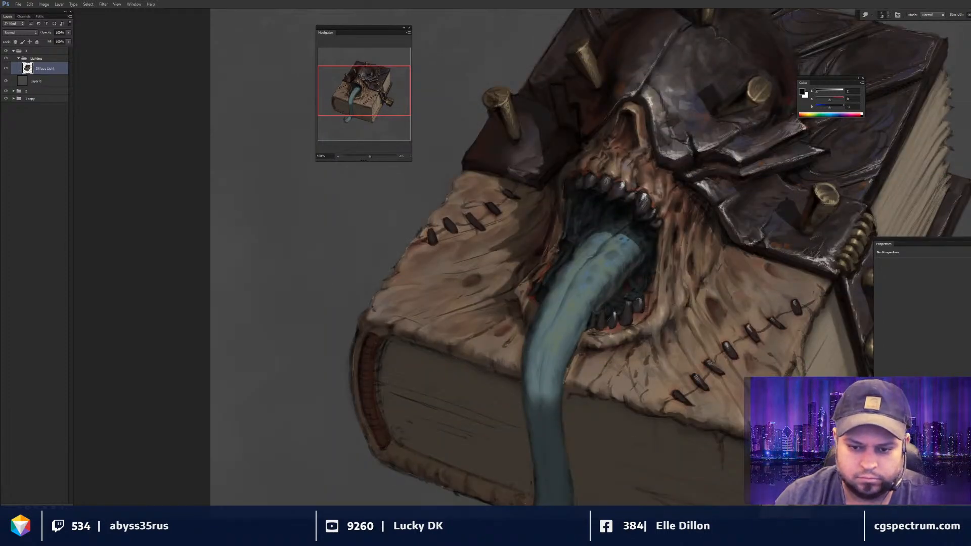
{"action": "left_click", "coordinate": [538, 295], "text": "alt"}
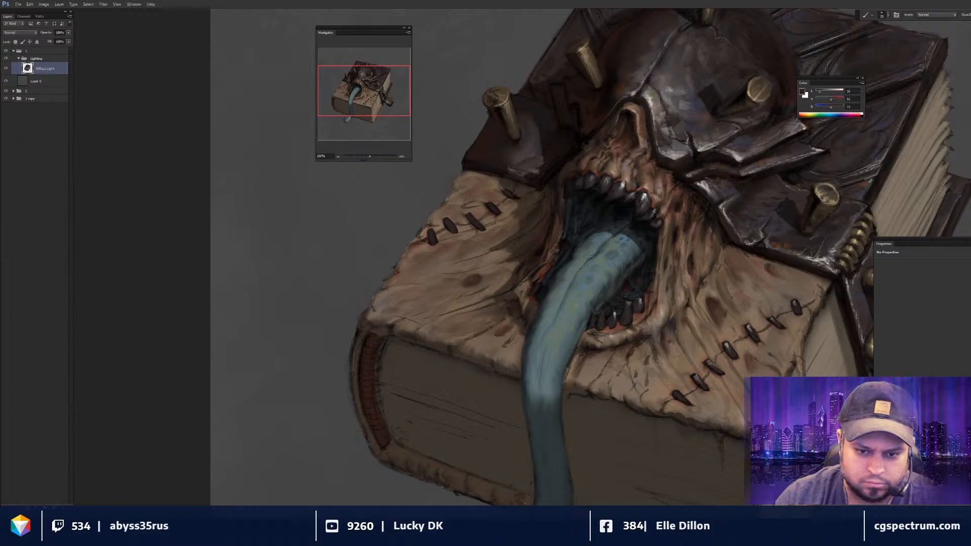
{"action": "left_click_drag", "start_coordinate": [633, 324], "coordinate": [641, 312]}
{"action": "left_click", "coordinate": [643, 315], "text": "alt"}
{"action": "key", "text": "n"}
{"action": "left_click", "coordinate": [692, 244]}
{"action": "key", "text": "Return"}
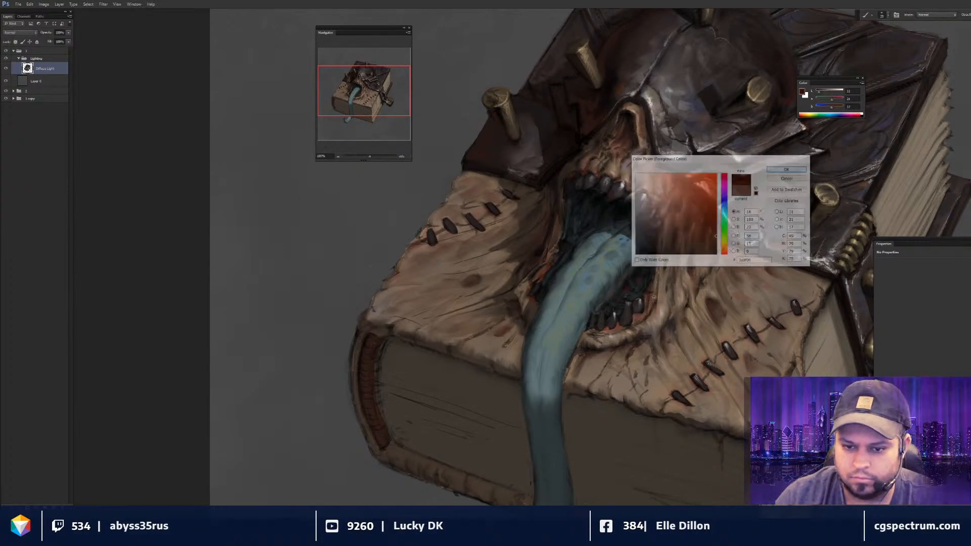
{"action": "left_click_drag", "start_coordinate": [630, 325], "coordinate": [636, 322]}
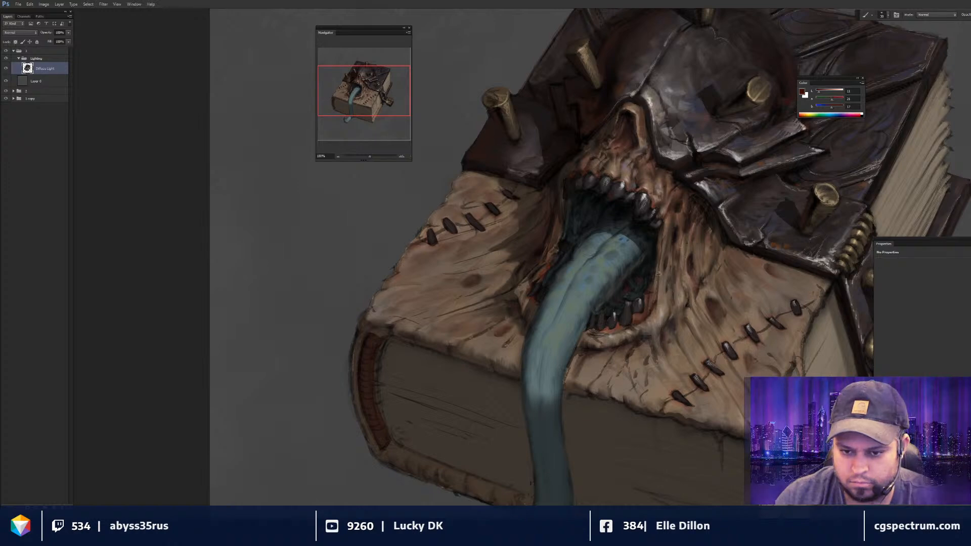
- Refine the lower teeth and surrounding lip with a sampled skin tone and black, then smudge the shading
{"action": "left_click", "coordinate": [661, 278], "text": "alt"}
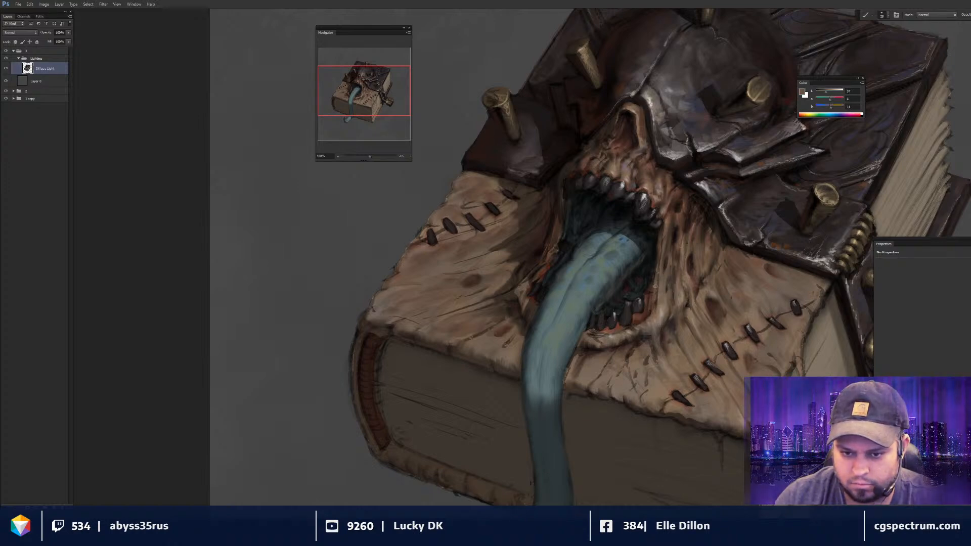
{"action": "key", "text": "d"}
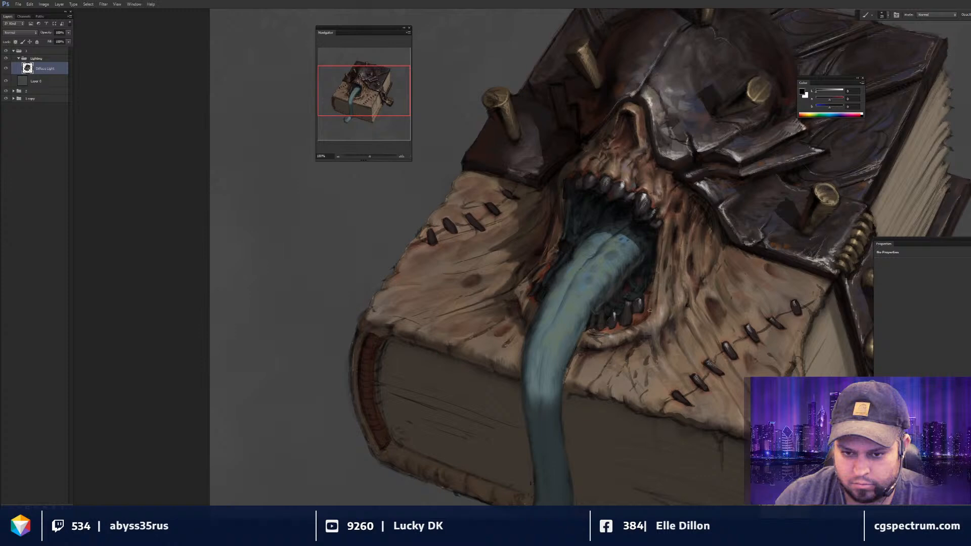
{"action": "key", "text": "ctrl+minus"}
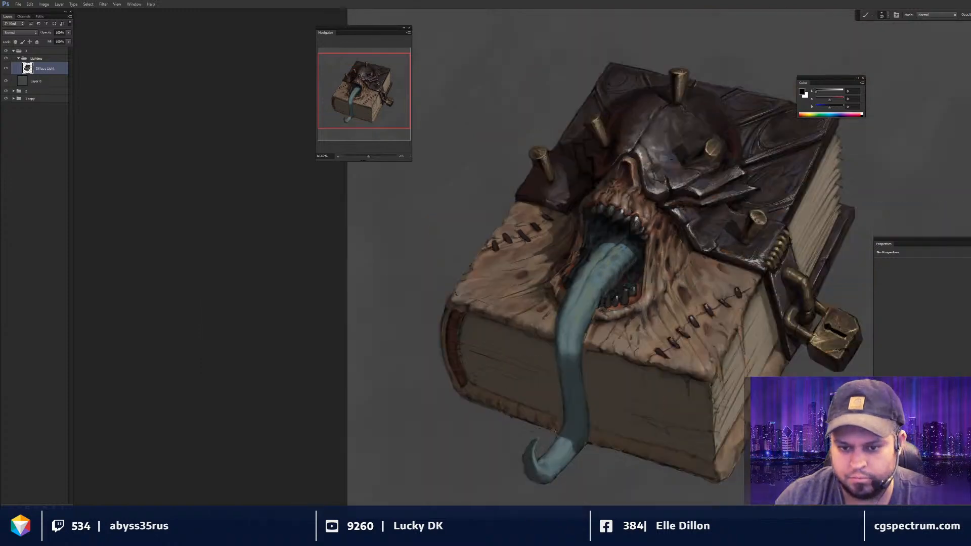
{"action": "key", "text": "ctrl+plus"}
{"action": "key", "text": "bracketleft"}
{"action": "key", "text": "r"}
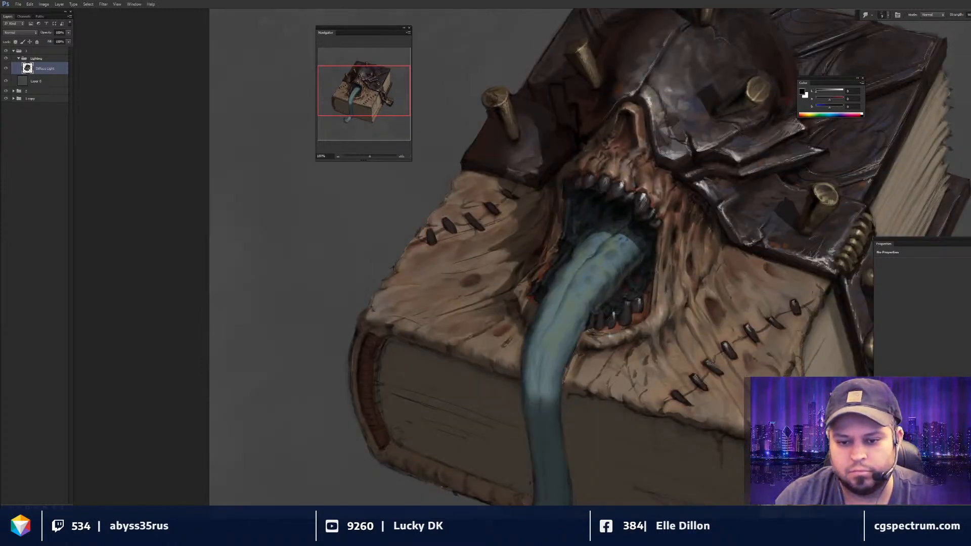
{"action": "left_click_drag", "start_coordinate": [604, 316], "coordinate": [609, 312]}
- Sample a dark tone from the mouth's outer edge and brush shadow beside the tongue where it crosses the lip
{"action": "key", "text": "b"}
{"action": "key", "text": "bracketright"}
{"action": "left_click", "coordinate": [524, 292], "text": "alt"}
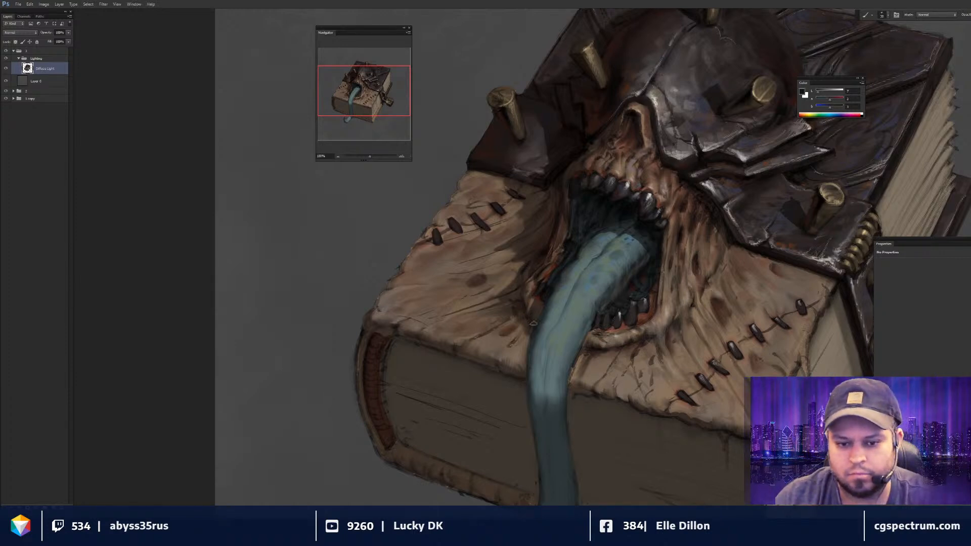
- Flip the canvas horizontally to review the whole book in mirror view
{"action": "key", "text": "ctrl+minus"}
{"action": "key", "text": "ctrl+minus"}
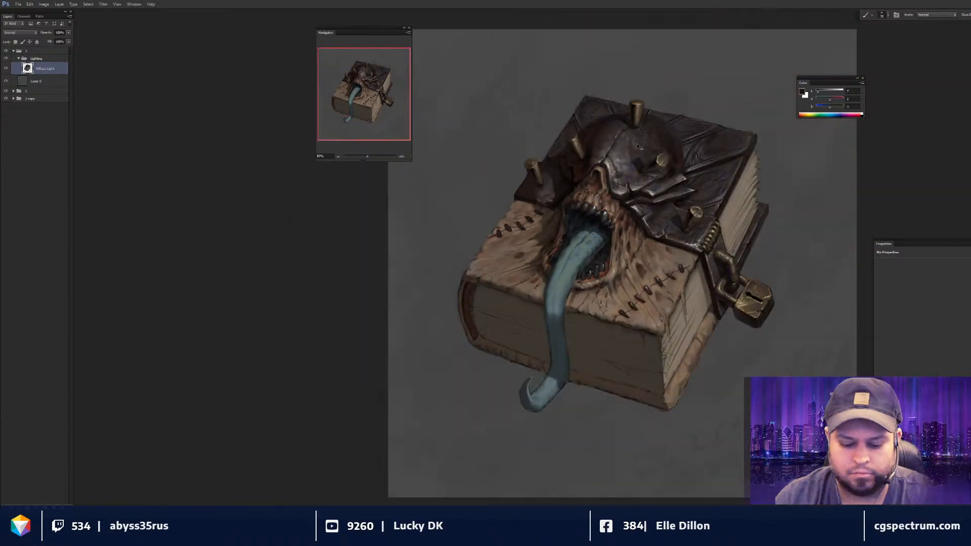
{"action": "key", "text": "h"}
{"action": "left_click_drag", "start_coordinate": [650, 312], "coordinate": [652, 316]}
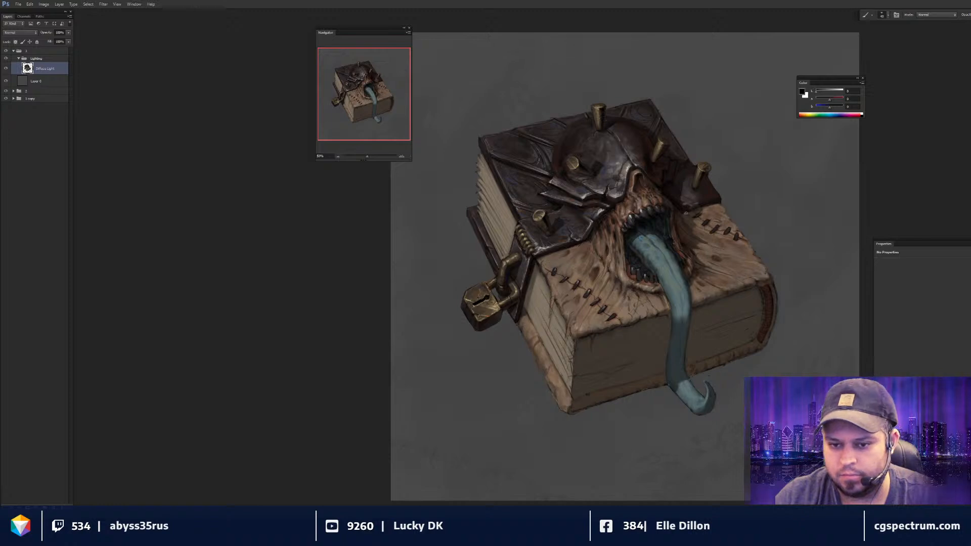
- Sample grey and near-black tones from the leather cover and refine the shading beside the domed head
{"action": "left_click", "coordinate": [691, 201], "text": "alt"}
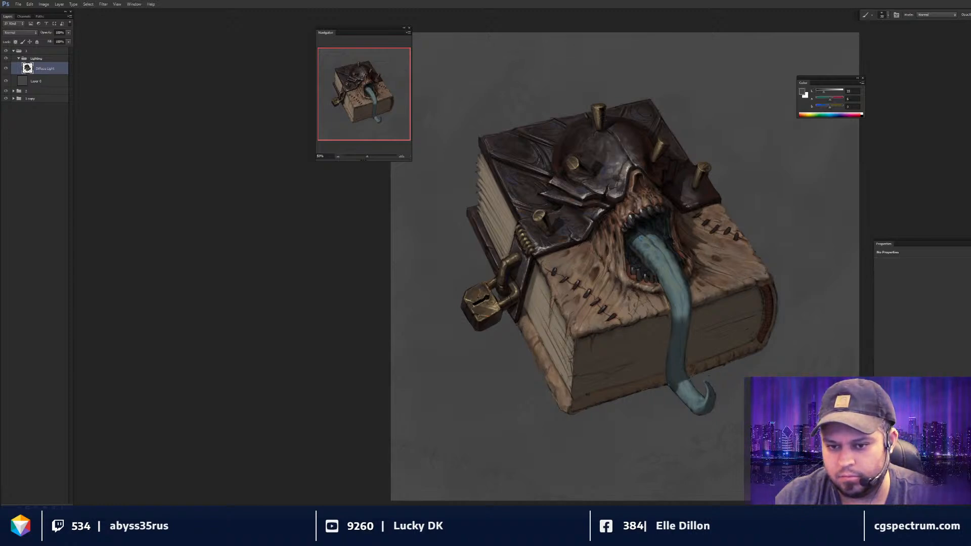
{"action": "key", "text": "ctrl+minus"}
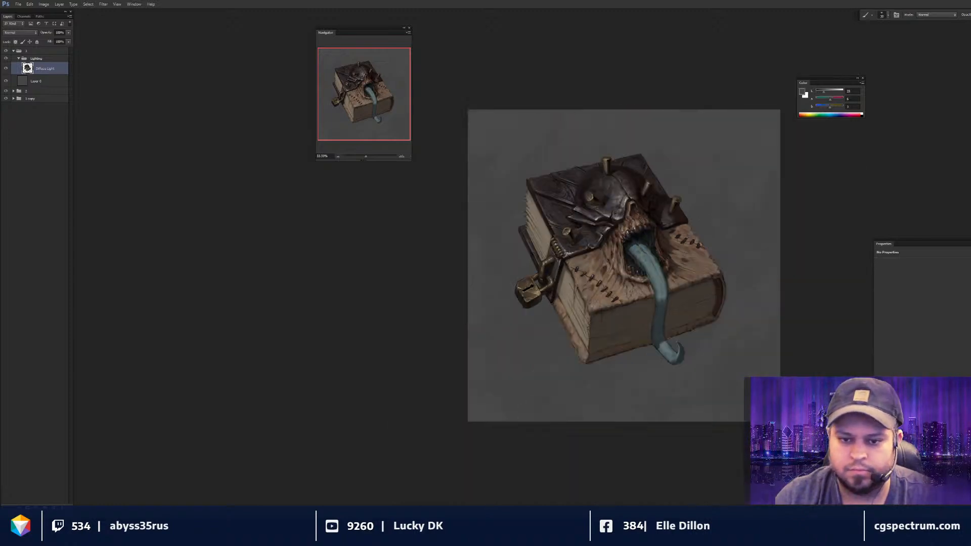
{"action": "left_click_drag", "start_coordinate": [638, 202], "coordinate": [657, 213]}
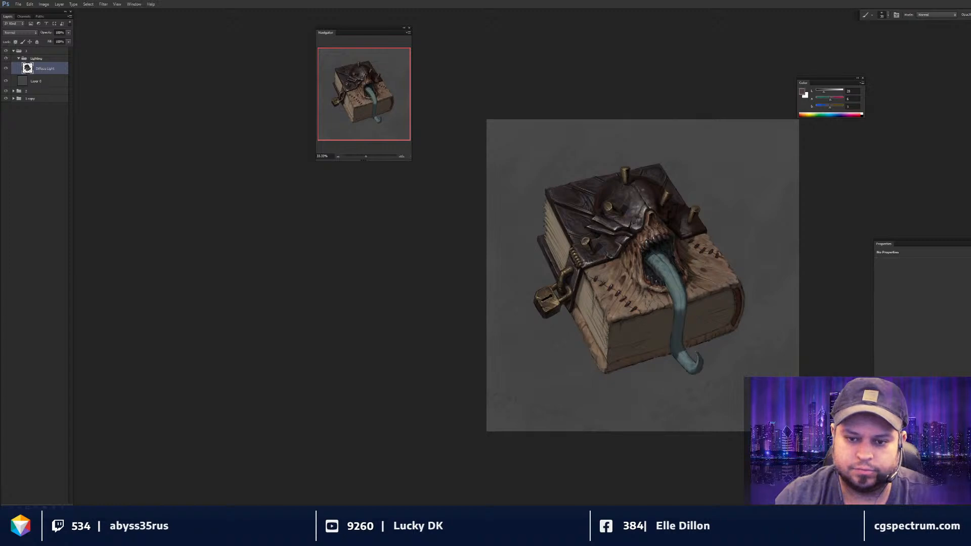
{"action": "left_click", "coordinate": [602, 200], "text": "alt"}
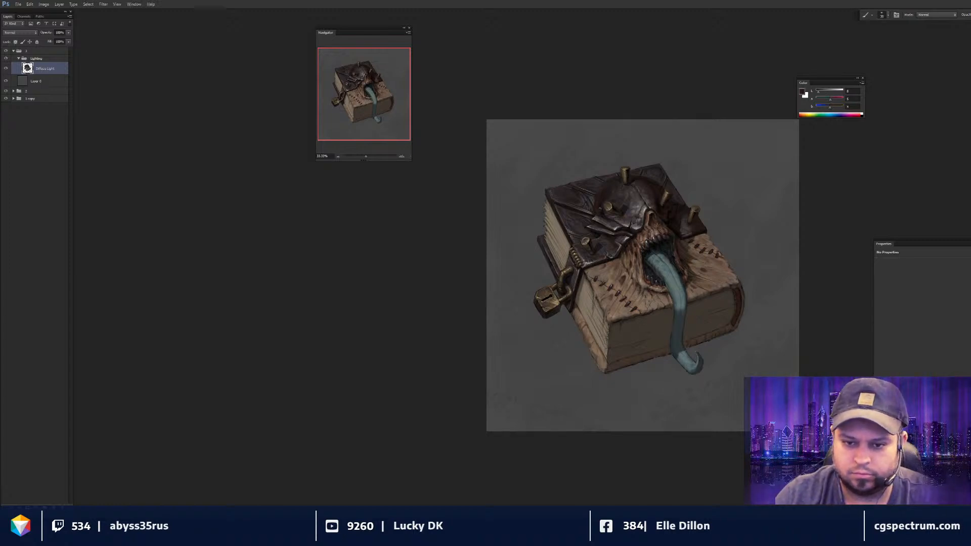
- Try lighter grey highlights sampled from the domed head and undo the last strokes
{"action": "left_click", "coordinate": [626, 203], "text": "alt"}
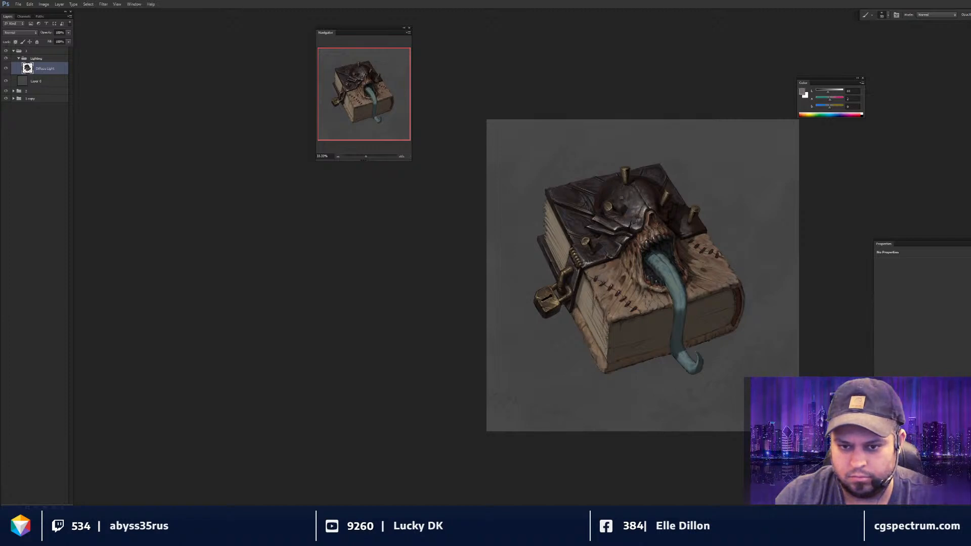
{"action": "key", "text": "ctrl+z"}
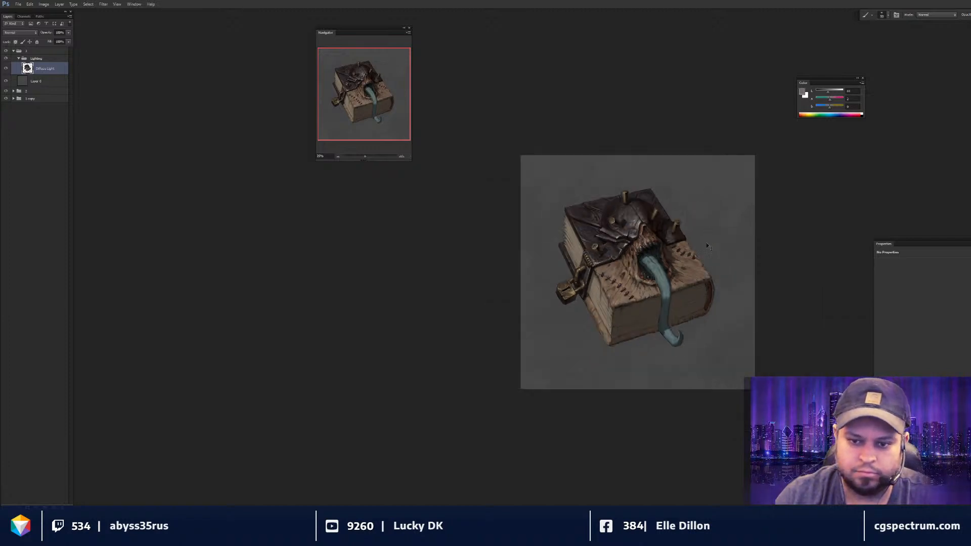
{"action": "key", "text": "ctrl+z"}
{"action": "key", "text": "ctrl+plus"}
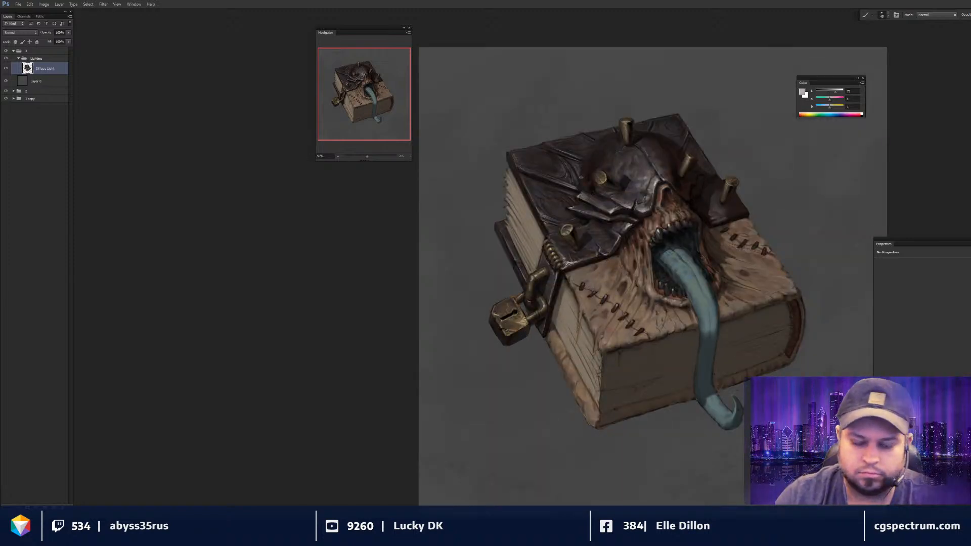
{"action": "key", "text": "ctrl+z"}
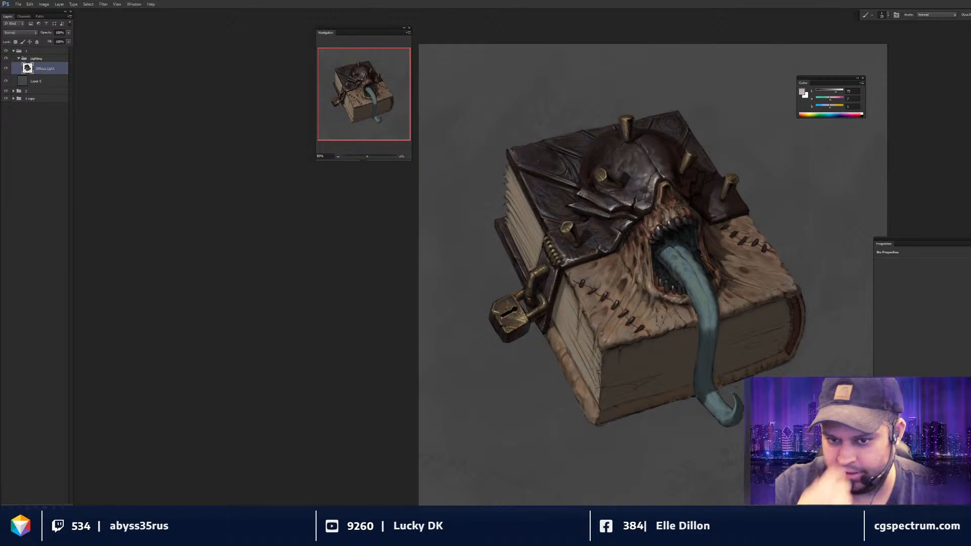
- Sample dark tones from the cover between the two right-hand nails and deepen the shadows there with black
{"action": "scroll", "coordinate": [653, 273], "scroll_direction": "up", "scroll_amount": 2}
{"action": "left_click", "coordinate": [705, 190], "text": "alt"}
{"action": "left_click", "coordinate": [712, 189], "text": "alt"}
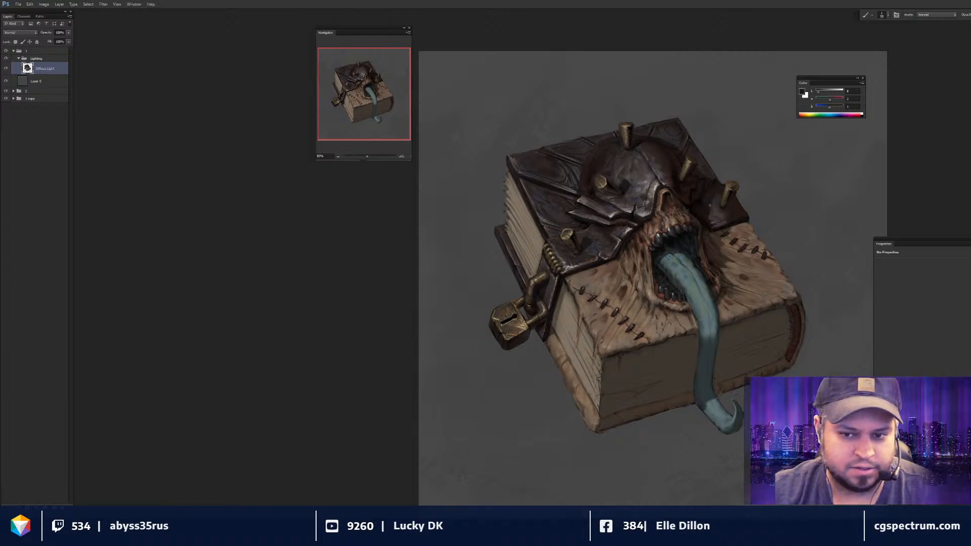
{"action": "key", "text": "ctrl+minus"}
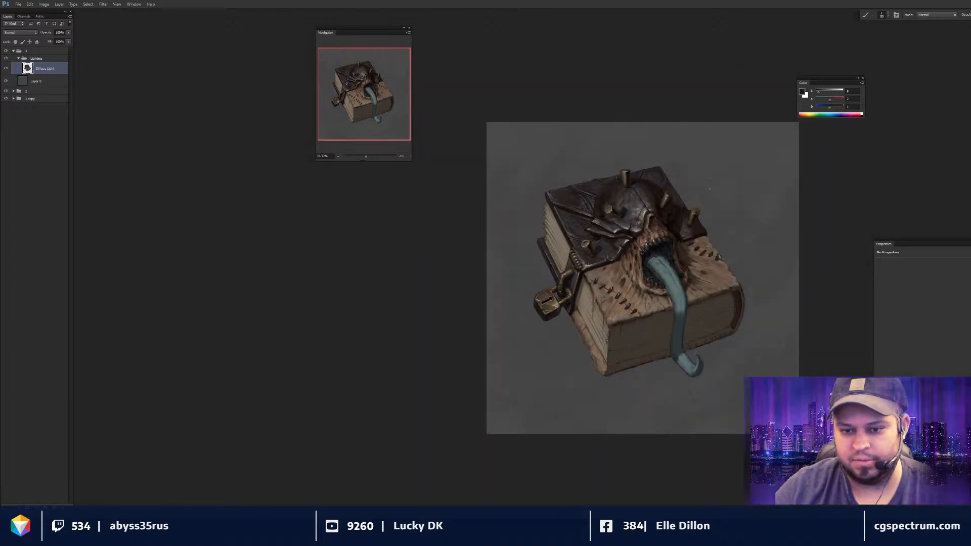
{"action": "key", "text": "ctrl+plus"}
{"action": "key", "text": "ctrl+plus"}
{"action": "left_click_drag", "start_coordinate": [735, 158], "coordinate": [722, 173]}
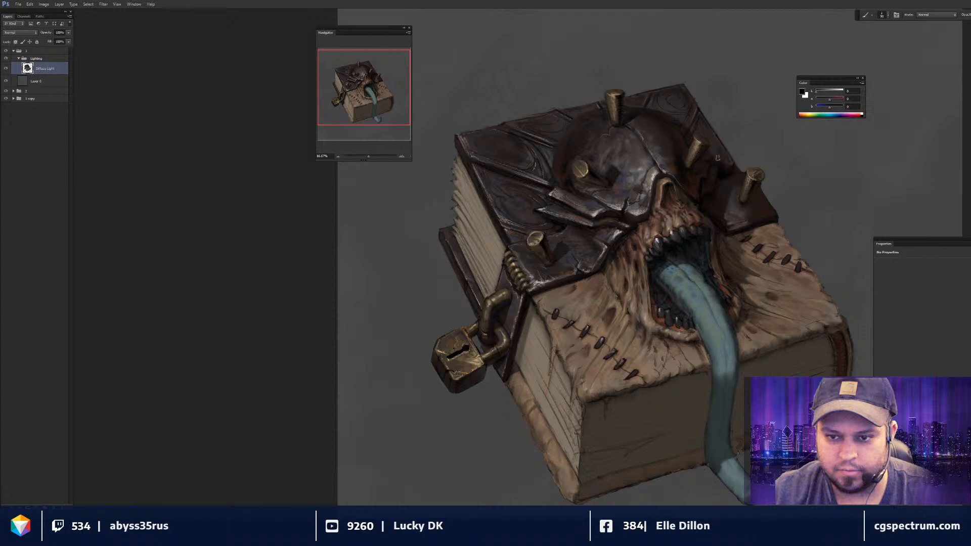
- Smudge the shading, sample a muted purple-grey from the leather's lower edge and brush it around the right corner nail with a larger brush
{"action": "key", "text": "ctrl+minus"}
{"action": "key", "text": "ctrl+minus"}
{"action": "key", "text": "ctrl+plus"}
{"action": "key", "text": "r"}
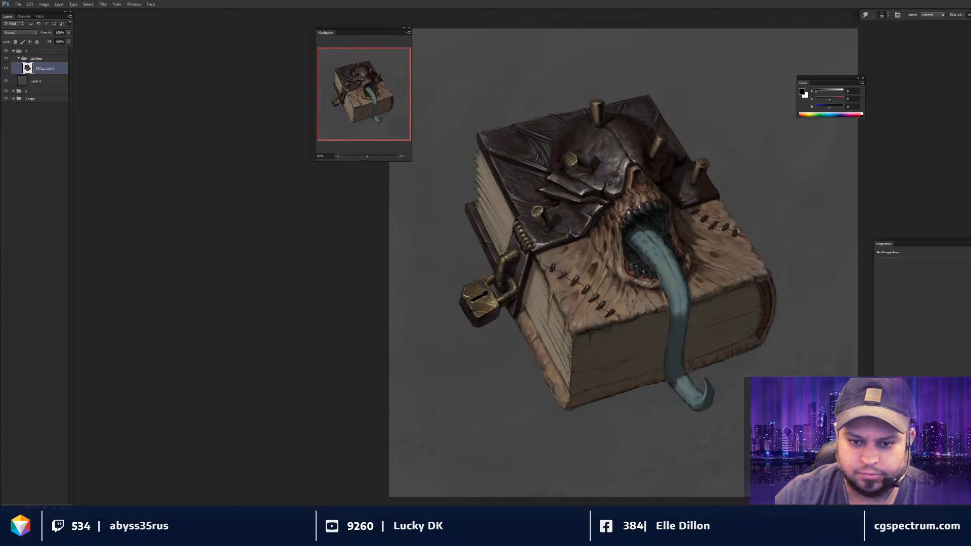
{"action": "key", "text": "b"}
{"action": "left_click", "coordinate": [585, 244], "text": "alt"}
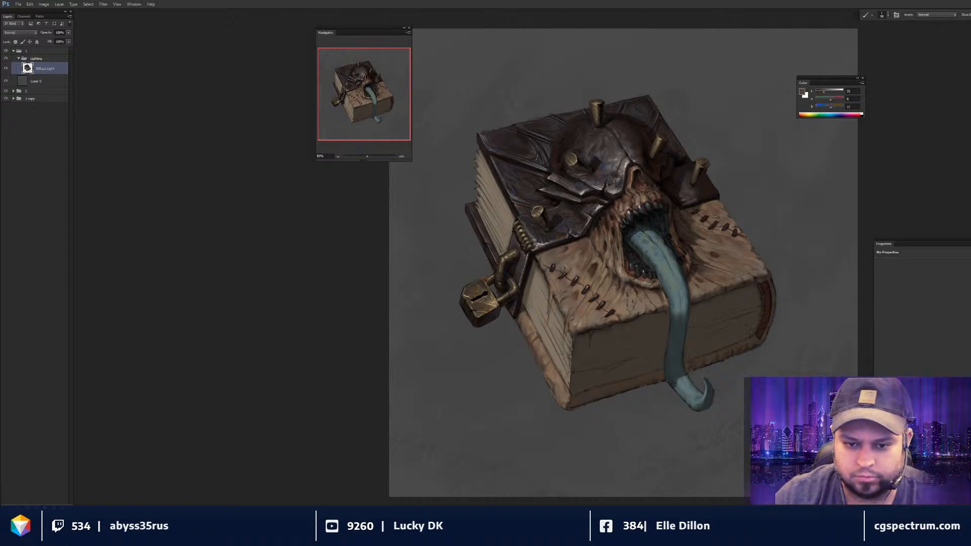
{"action": "key", "text": "bracketright"}
{"action": "key", "text": "bracketright"}
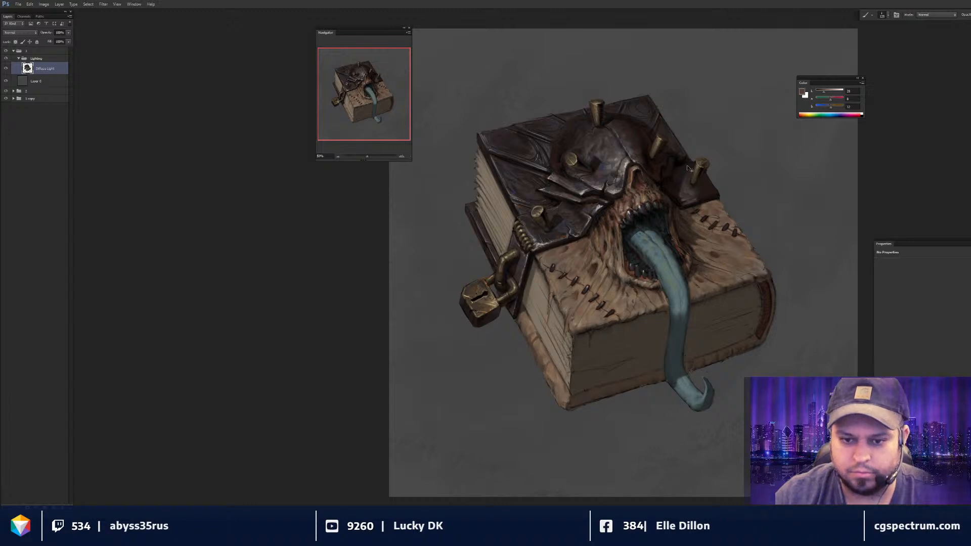
- Sample a dark tone from the front page block, shift it towards red and refine the lining at the book's right end
{"action": "key", "text": "ctrl+minus"}
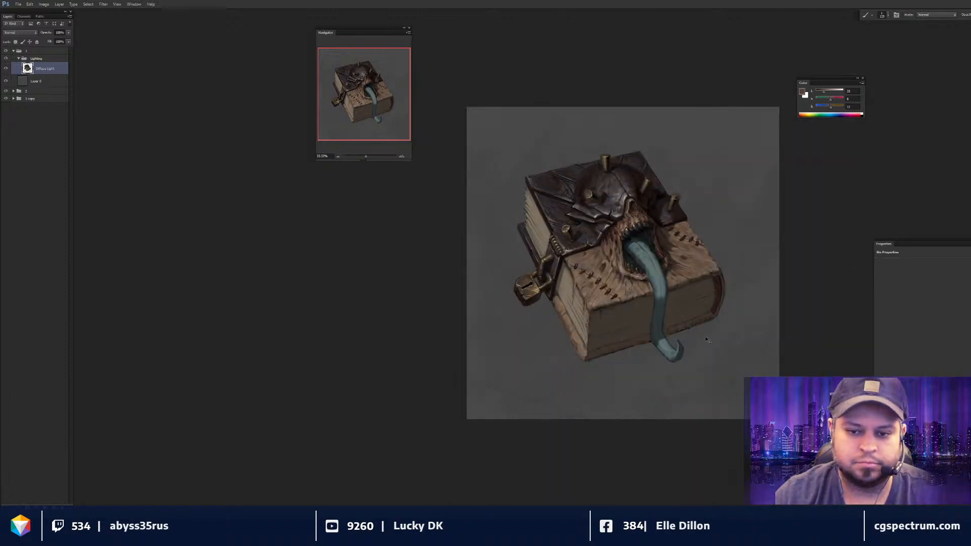
{"action": "key", "text": "ctrl+minus"}
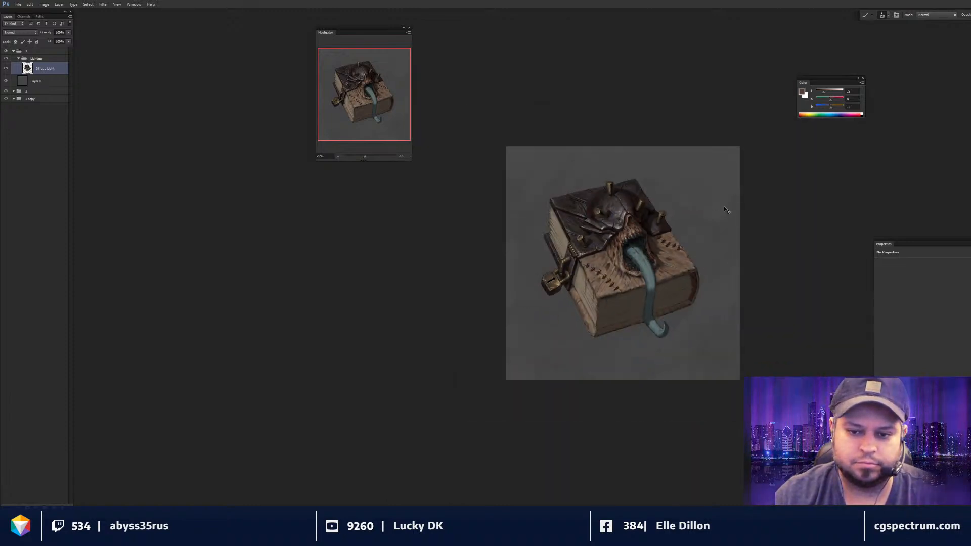
{"action": "key", "text": "ctrl+plus"}
{"action": "key", "text": "ctrl+plus"}
{"action": "key", "text": "ctrl+plus"}
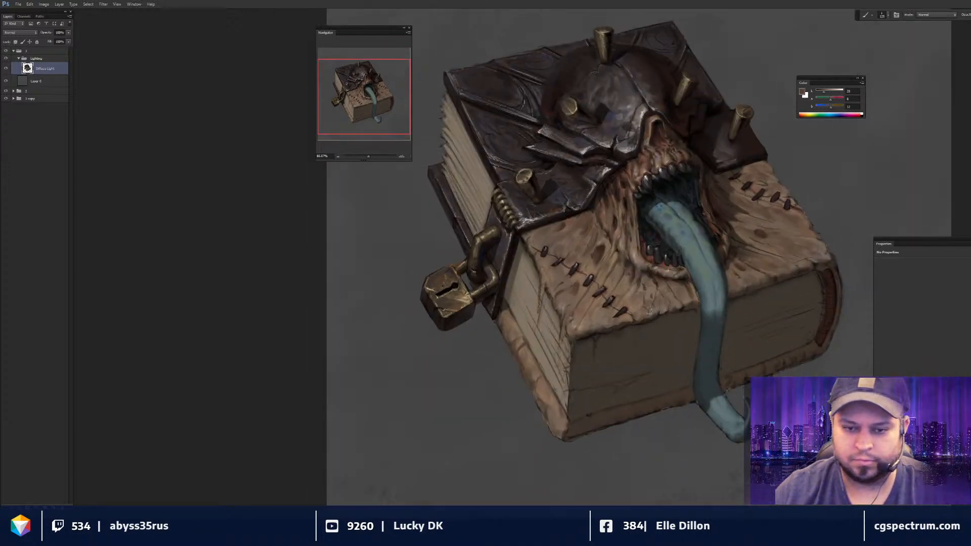
{"action": "left_click", "coordinate": [623, 325], "text": "alt"}
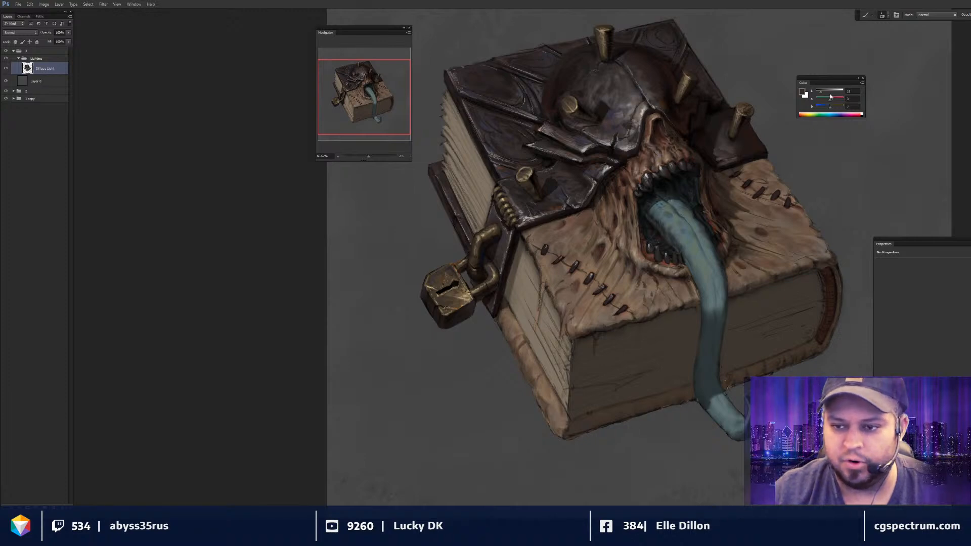
{"action": "left_click_drag", "start_coordinate": [830, 100], "coordinate": [831, 102]}
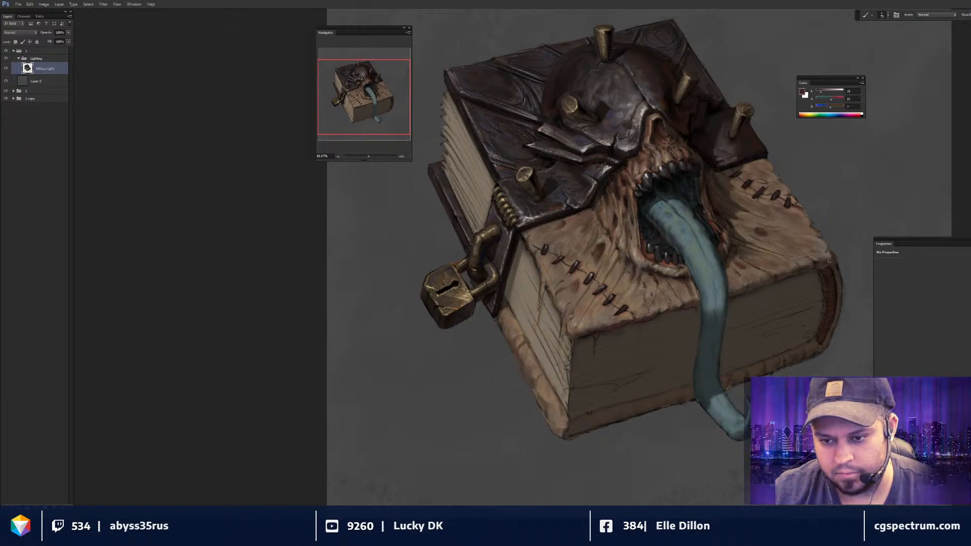
{"action": "left_click_drag", "start_coordinate": [829, 261], "coordinate": [815, 252]}
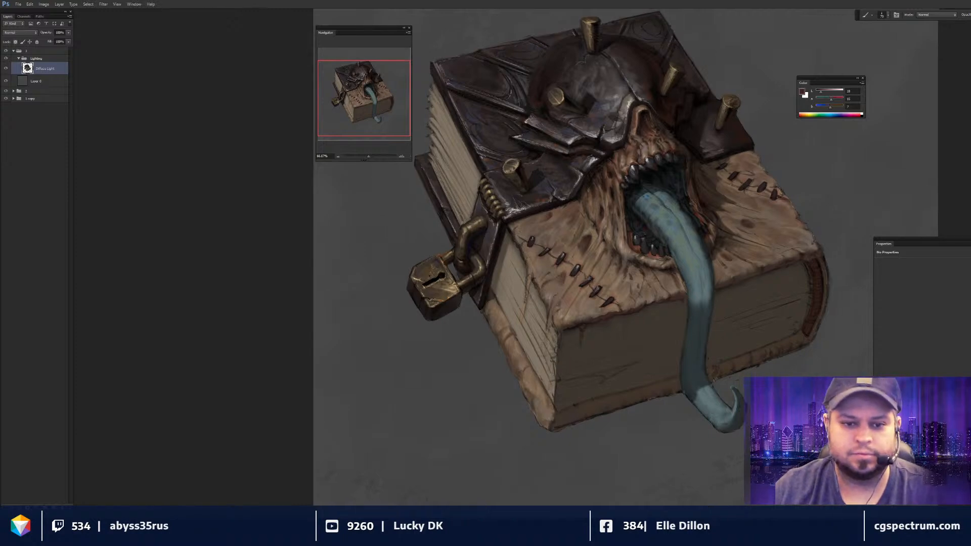
- Sample a near-black and a grey from the cover and domed head and refine the dome's left rim
{"action": "key", "text": "ctrl+minus"}
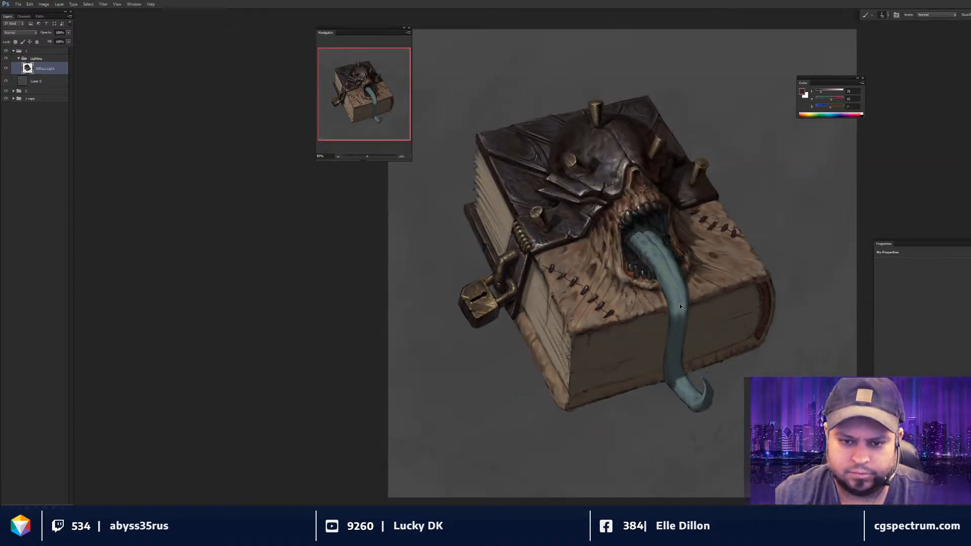
{"action": "key", "text": "ctrl+minus"}
{"action": "key", "text": "ctrl+plus"}
{"action": "key", "text": "ctrl+plus"}
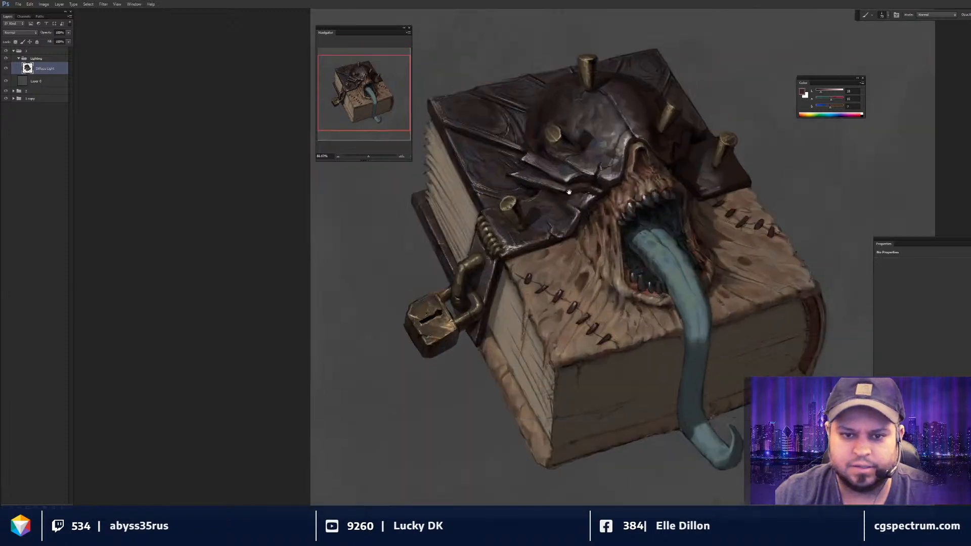
{"action": "left_click_drag", "start_coordinate": [561, 177], "coordinate": [577, 212]}
{"action": "left_click", "coordinate": [555, 152], "text": "alt"}
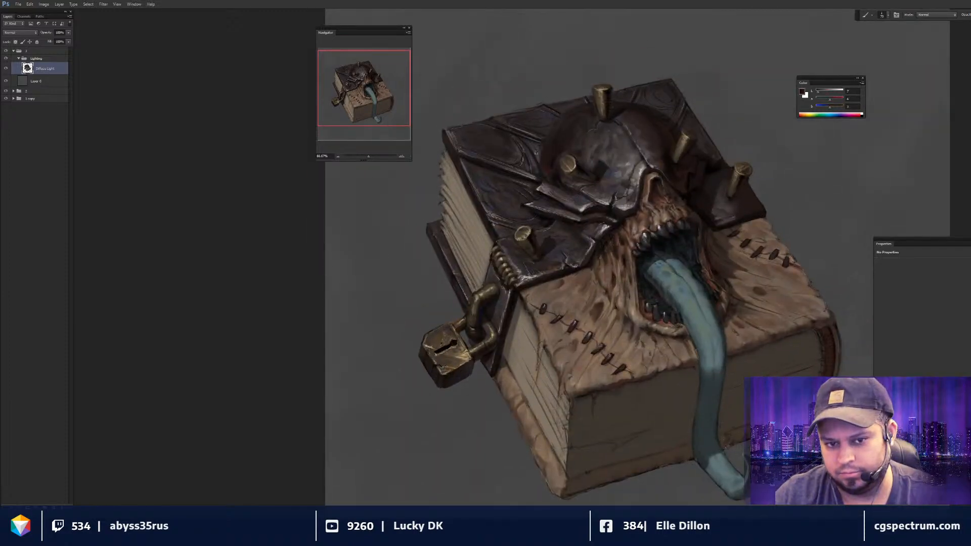
{"action": "left_click", "coordinate": [580, 144], "text": "alt"}
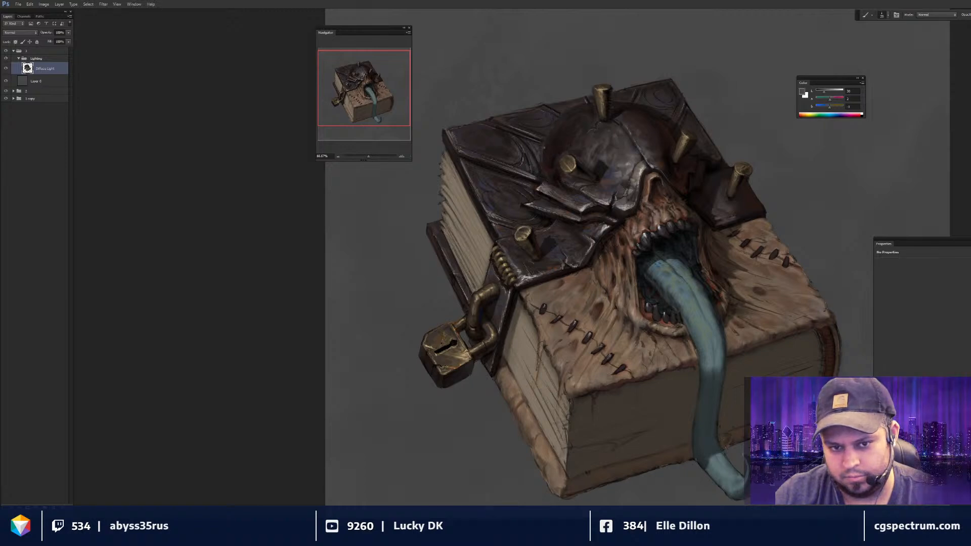
- Sample dark greys from the cover beside the dome and below the leather plates and refine the surrounding leather
{"action": "key", "text": "ctrl+minus"}
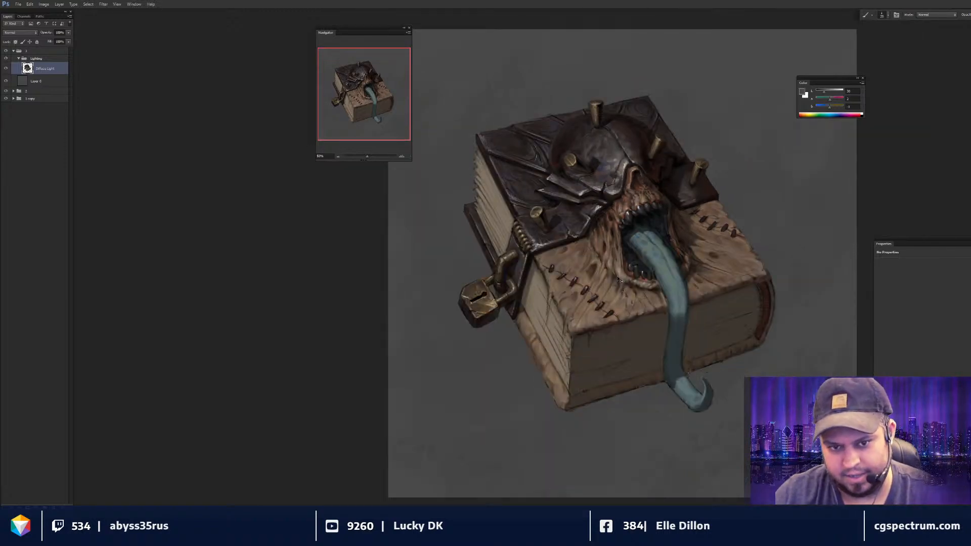
{"action": "key", "text": "ctrl+plus"}
{"action": "left_click", "coordinate": [544, 109], "text": "alt"}
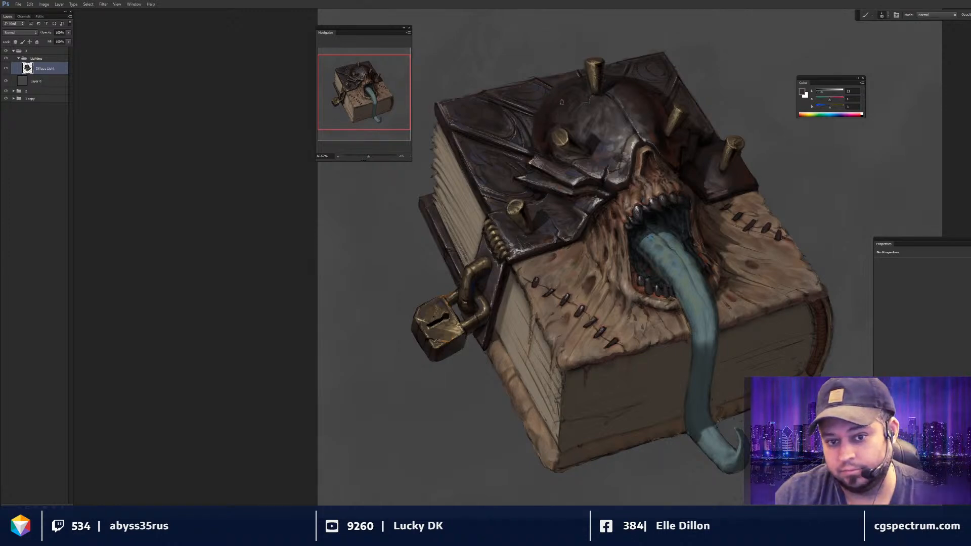
{"action": "left_click", "coordinate": [570, 207], "text": "alt"}
- Select the domed head and surrounding cover with a rectangular marquee, adjust its shape in Liquify and clear the selection
{"action": "key", "text": "ctrl+minus"}
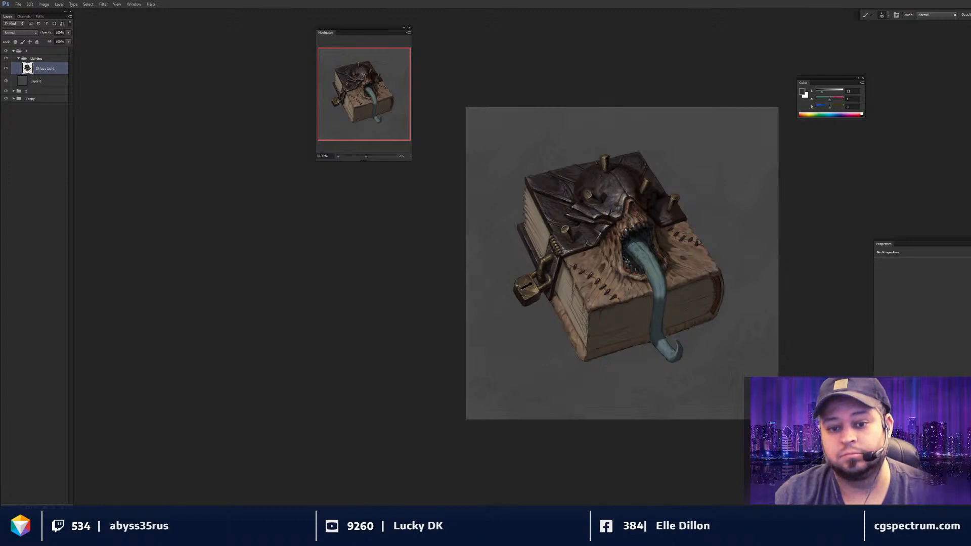
{"action": "key", "text": "ctrl+minus"}
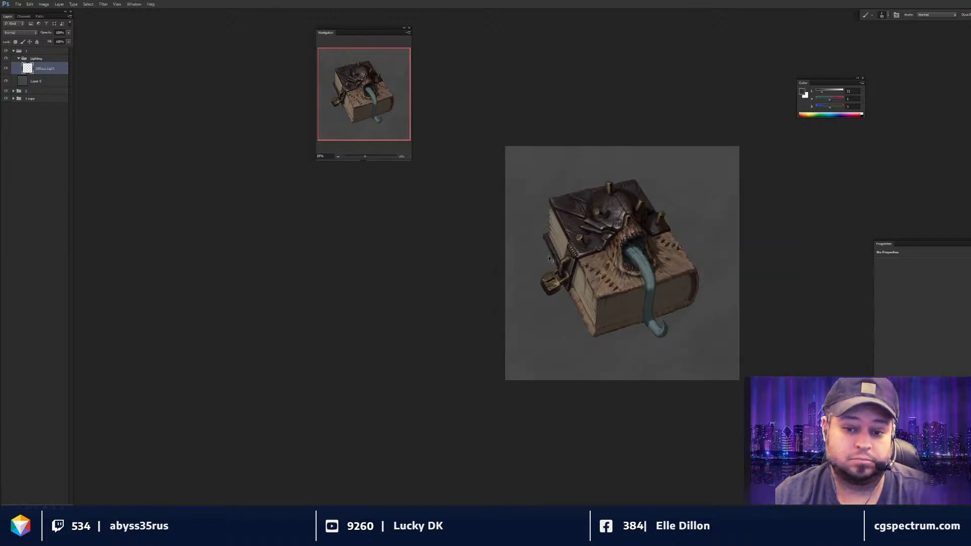
{"action": "key", "text": "ctrl+plus"}
{"action": "key", "text": "ctrl+plus"}
{"action": "left_click_drag", "start_coordinate": [578, 173], "coordinate": [595, 220]}
{"action": "key", "text": "m"}
{"action": "left_click_drag", "start_coordinate": [518, 109], "coordinate": [692, 257]}
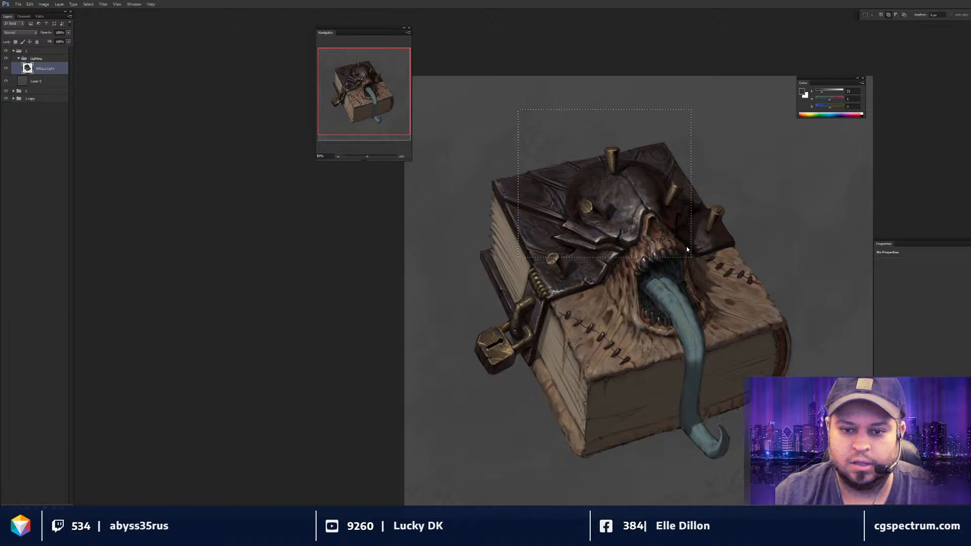
{"action": "key", "text": "ctrl+shift+x"}
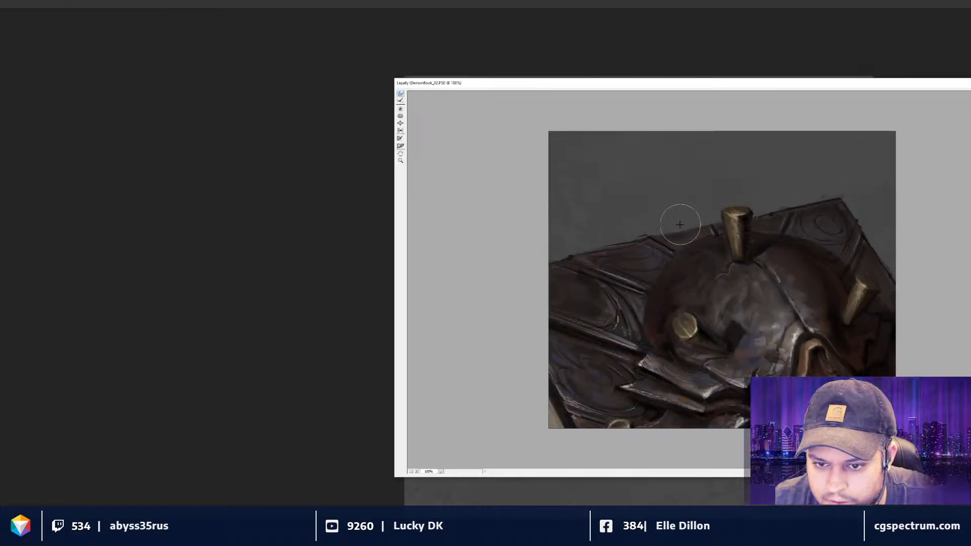
{"action": "key", "text": "Return"}
{"action": "key", "text": "ctrl+d"}
- Sample dark and grey tones near the dome's top and brush its upper-left edge with adjusted brush sizes
{"action": "key", "text": "b"}
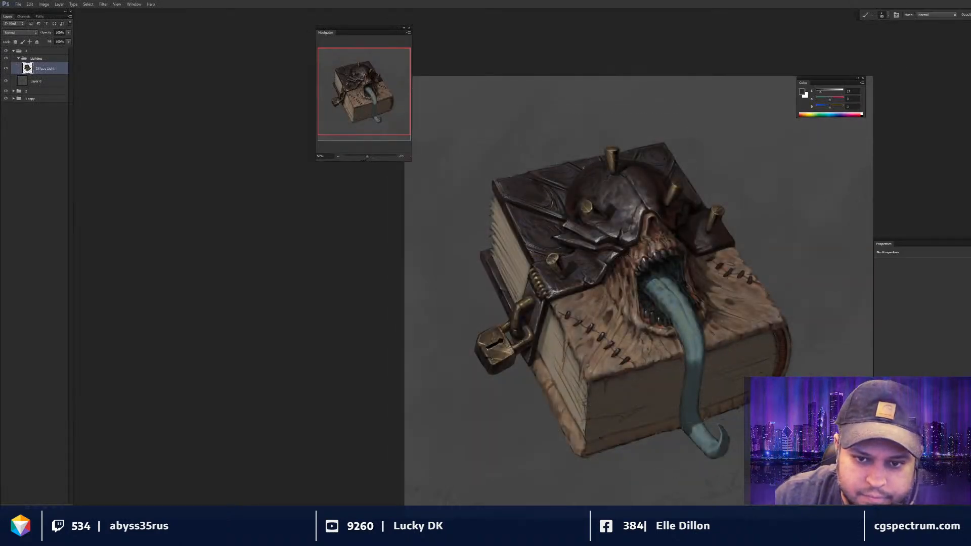
{"action": "left_click", "coordinate": [593, 170], "text": "alt"}
{"action": "key", "text": "bracketleft"}
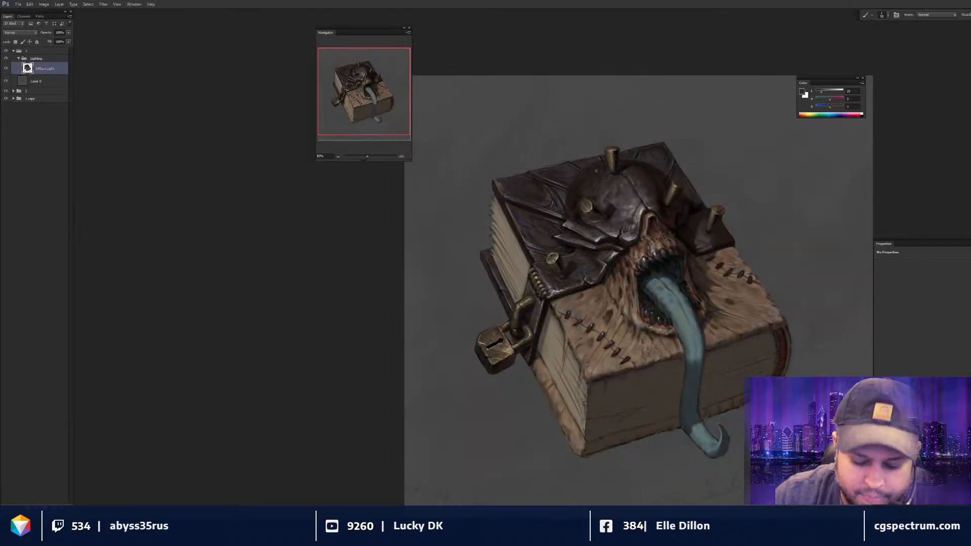
{"action": "left_click", "coordinate": [584, 161], "text": "alt"}
{"action": "key", "text": "bracketright"}
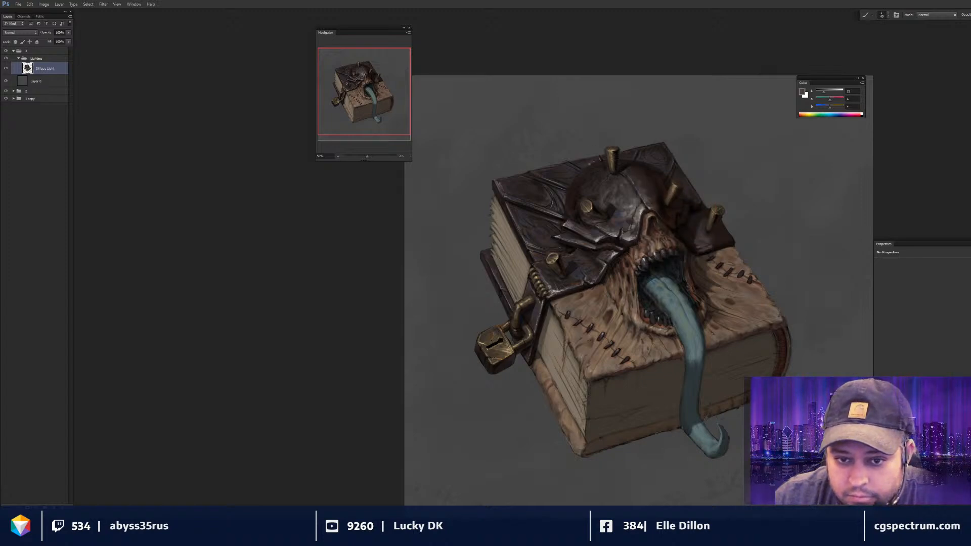
{"action": "key", "text": "ctrl+minus"}
{"action": "key", "text": "ctrl+minus"}
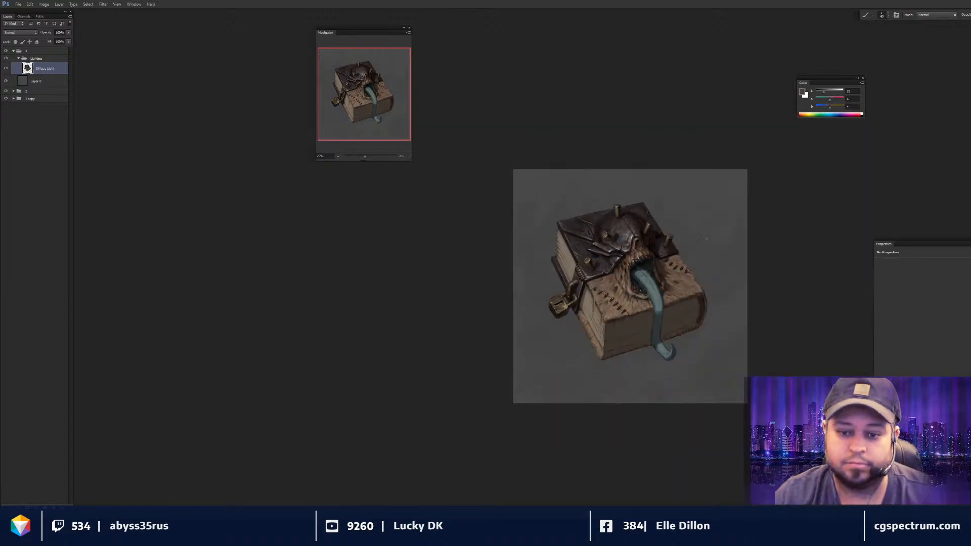
{"action": "key", "text": "ctrl+plus"}
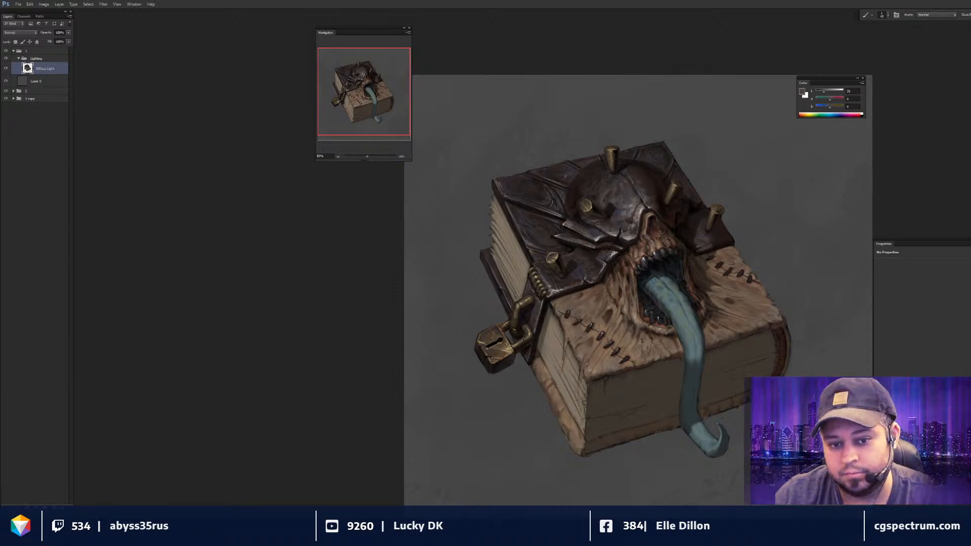
- Examine the whole painting at several magnifications, comparing the domed head, leather cover, tongue and overall silhouette
{"action": "key", "text": "ctrl+minus"}
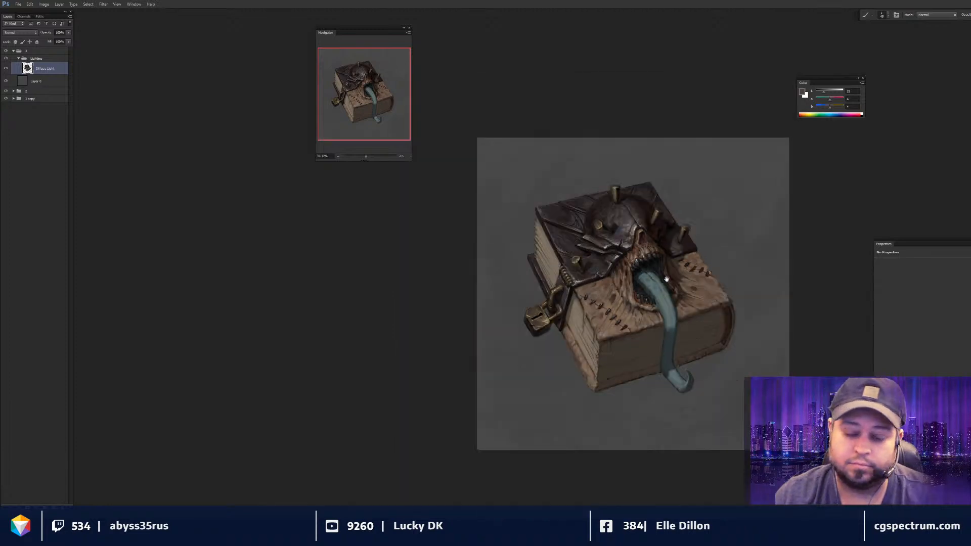
{"action": "key", "text": "ctrl+minus"}
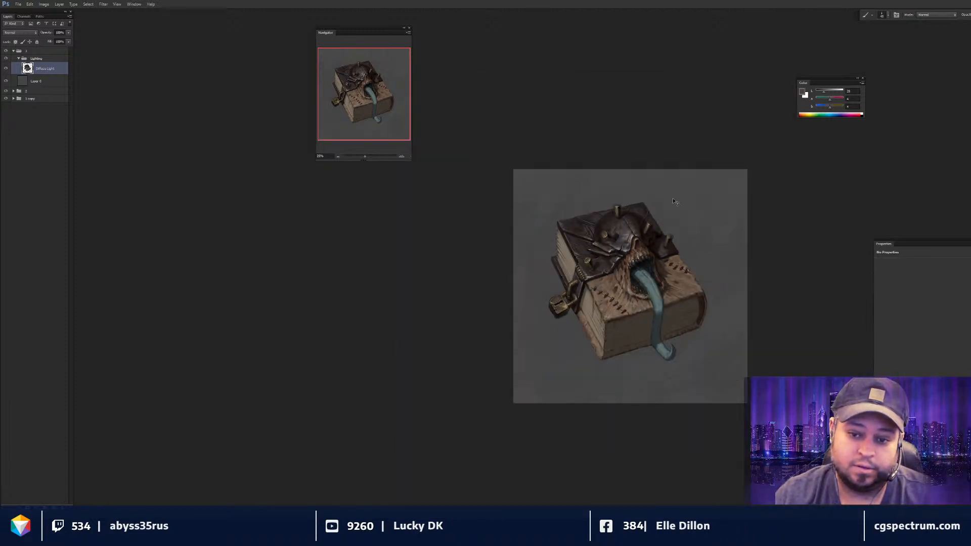
{"action": "key", "text": "ctrl+minus"}
{"action": "key", "text": "ctrl+plus"}
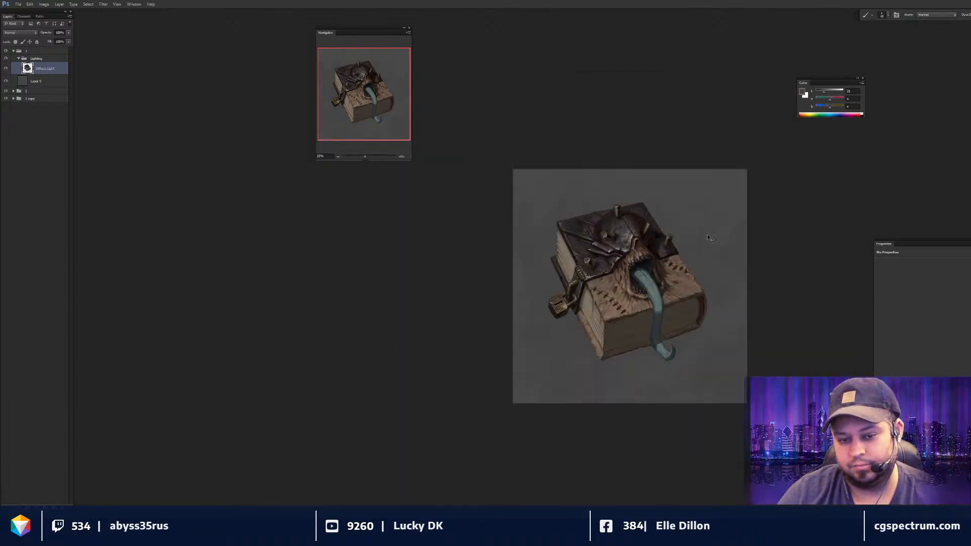
{"action": "key", "text": "ctrl+plus"}
{"action": "key", "text": "ctrl+plus"}
{"action": "key", "text": "ctrl+plus"}
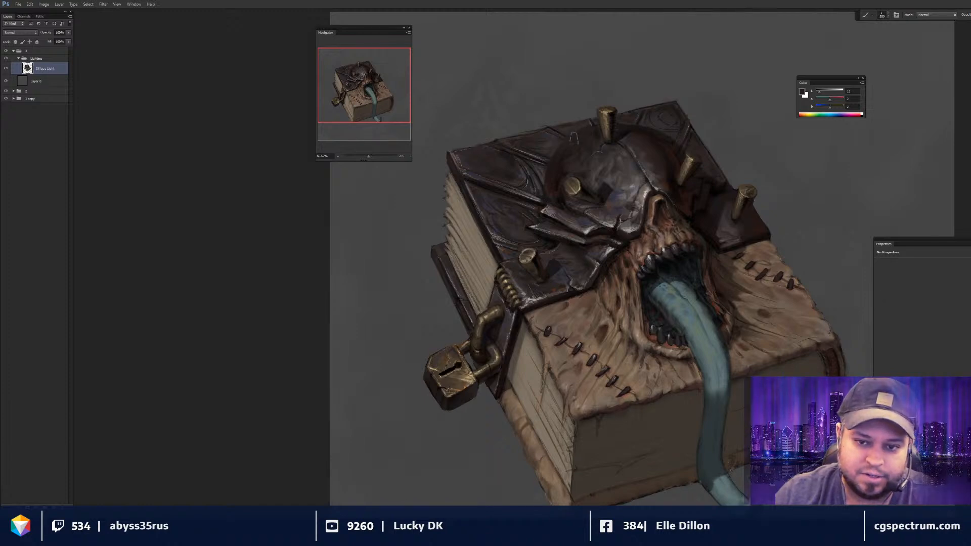
{"action": "key", "text": "ctrl+minus"}
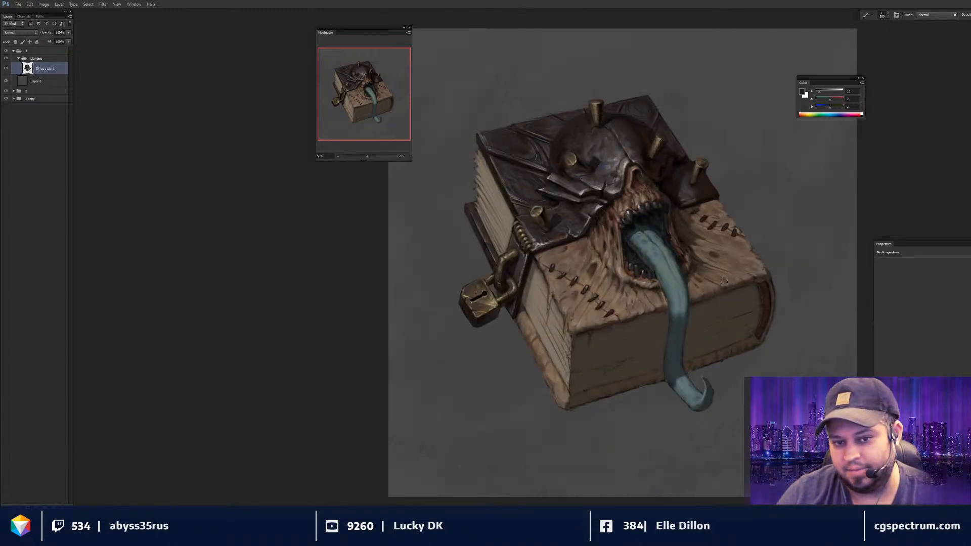
{"action": "left_click_drag", "start_coordinate": [725, 280], "coordinate": [725, 290]}
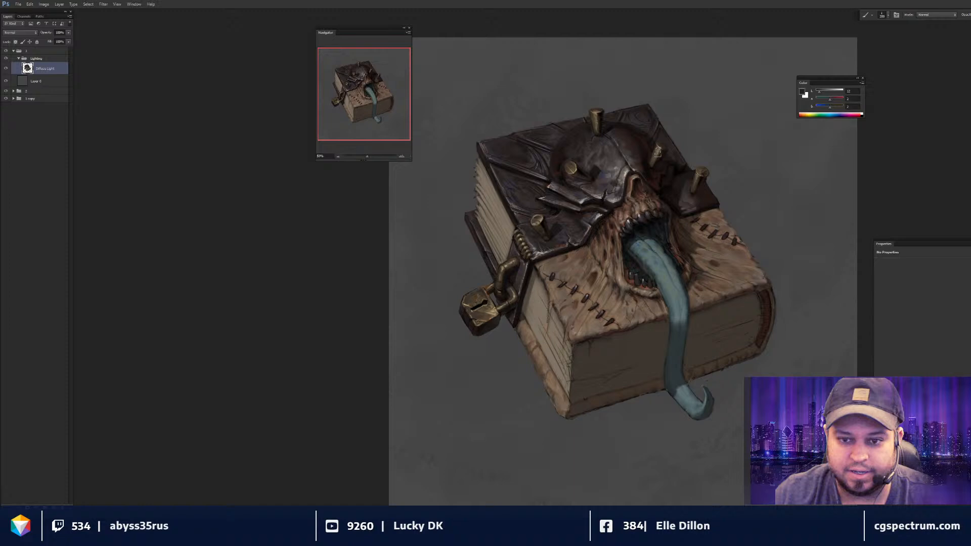
{"action": "key", "text": "ctrl+plus"}
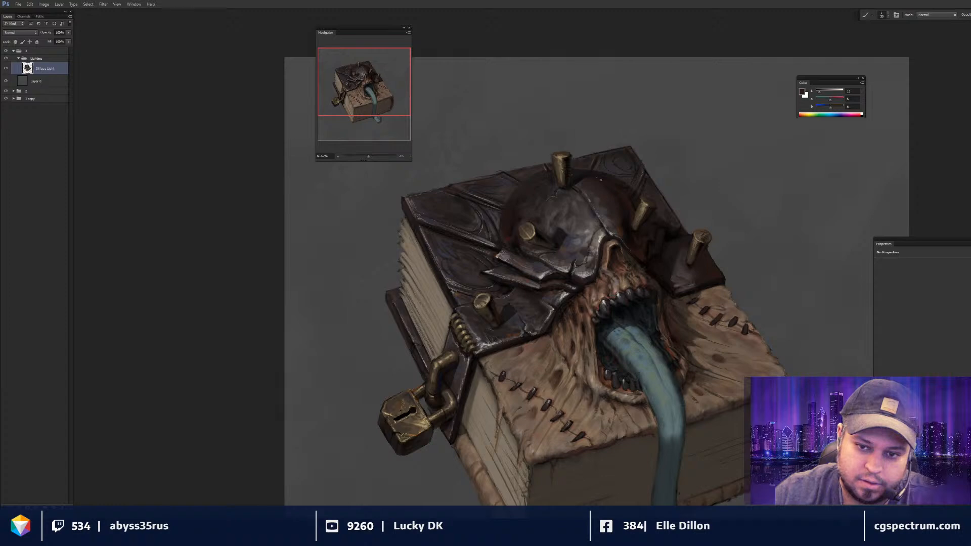
{"action": "key", "text": "ctrl+minus"}
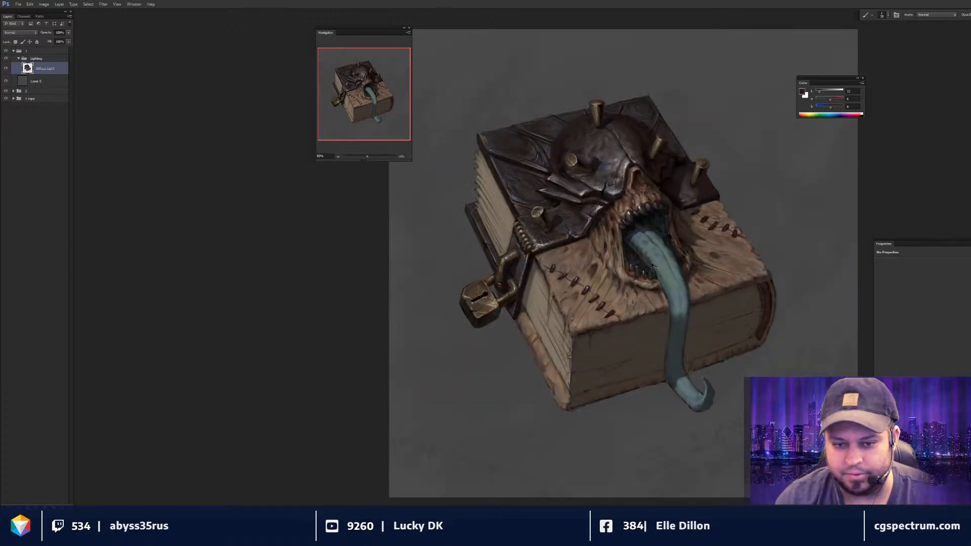
{"action": "key", "text": "ctrl+minus"}
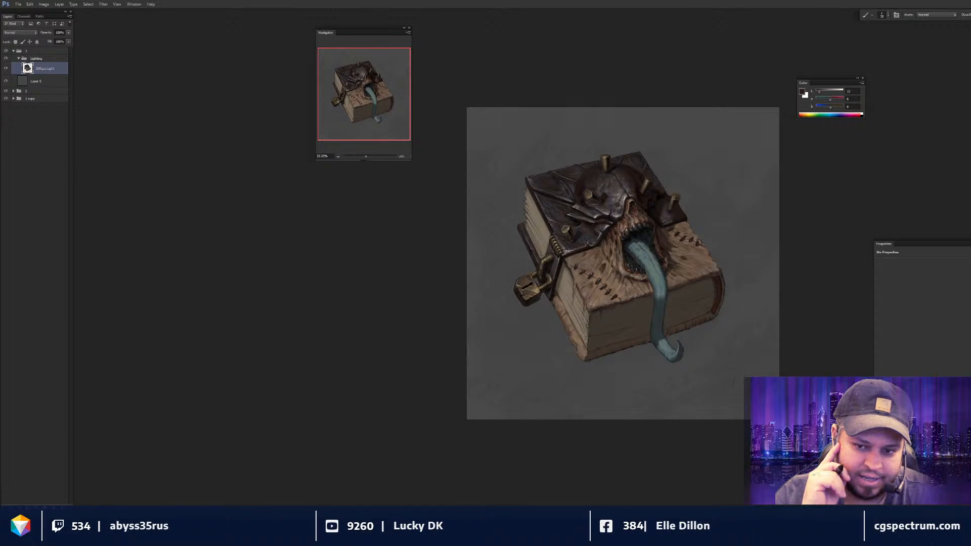
- Mottle the tongue and its curled tip with muted green and dark tones based on sampled tongue colours, and restore the default colours
{"action": "key", "text": "ctrl+plus"}
{"action": "key", "text": "ctrl+plus"}
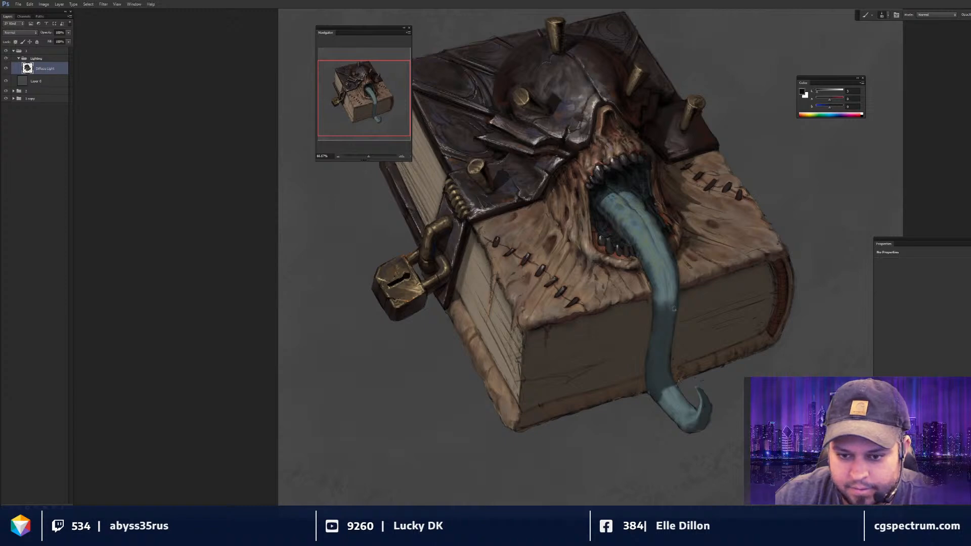
{"action": "left_click", "coordinate": [658, 257], "text": "alt"}
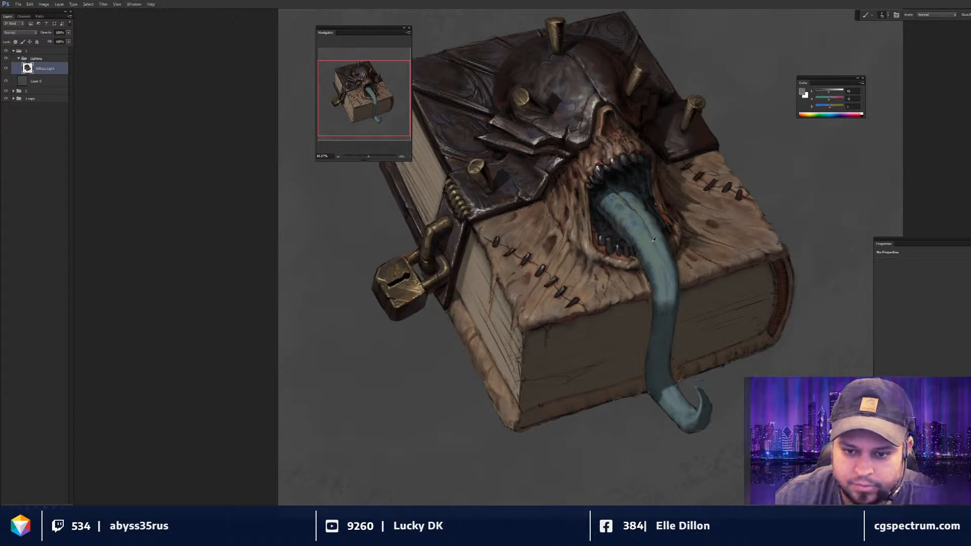
{"action": "scroll", "coordinate": [662, 303], "scroll_direction": "down", "scroll_amount": 1}
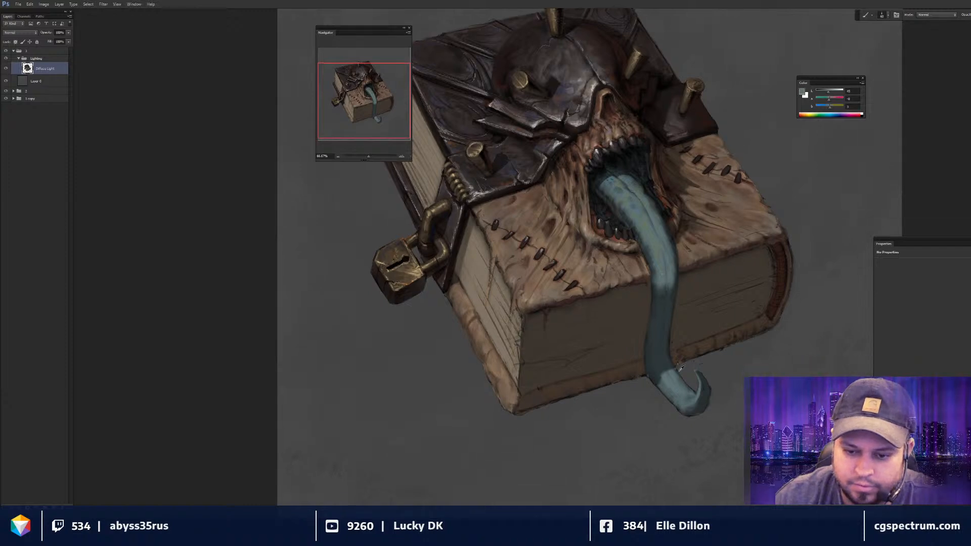
{"action": "left_click", "coordinate": [830, 111]}
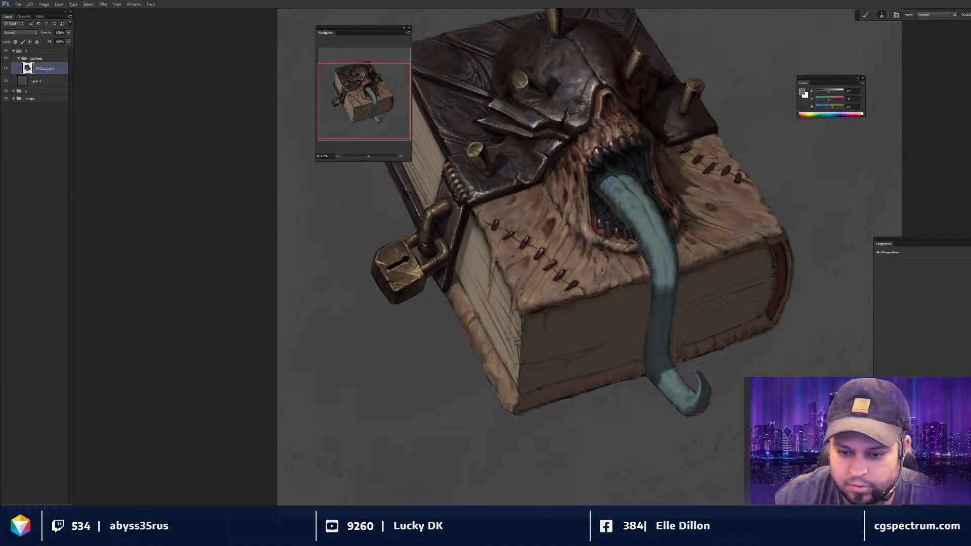
{"action": "left_click", "coordinate": [673, 387], "text": "alt"}
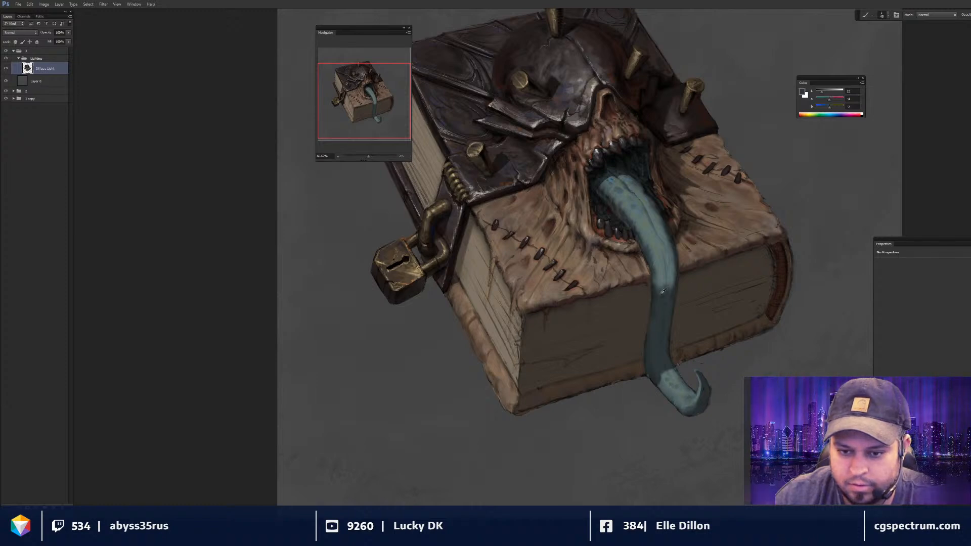
{"action": "key", "text": "d"}
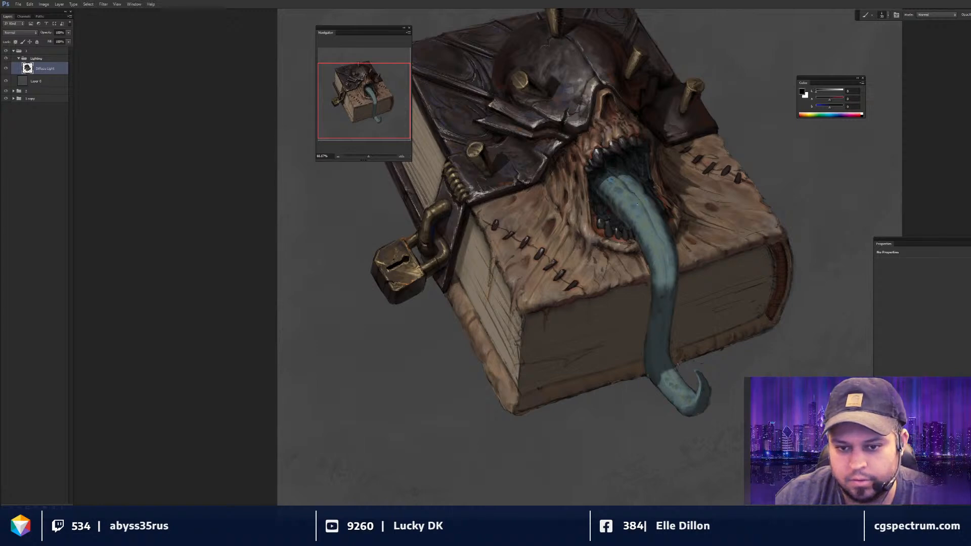
- Sample a light grey from the leather plates and a darker grey from the domed head and refine the plates' edge highlights
{"action": "key", "text": "ctrl+minus"}
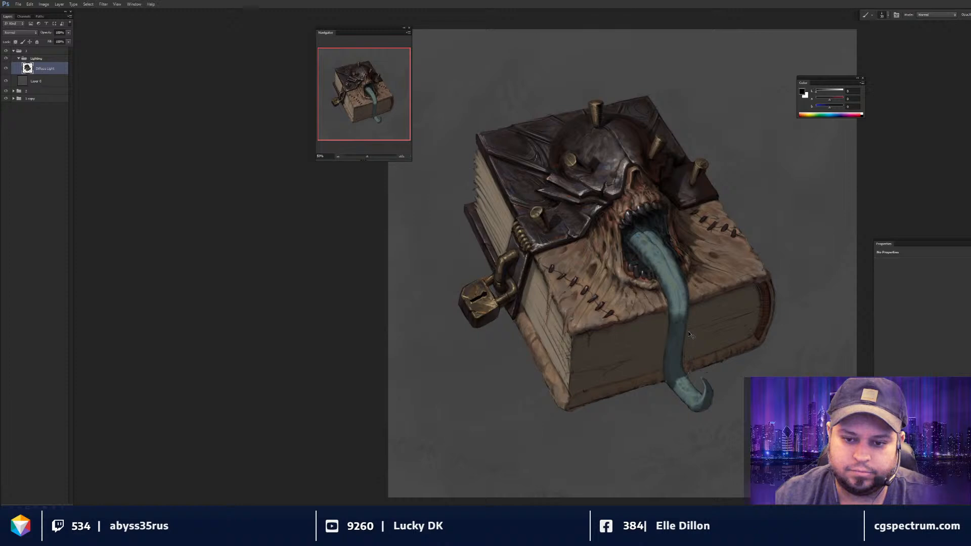
{"action": "key", "text": "ctrl+plus"}
{"action": "key", "text": "ctrl+plus"}
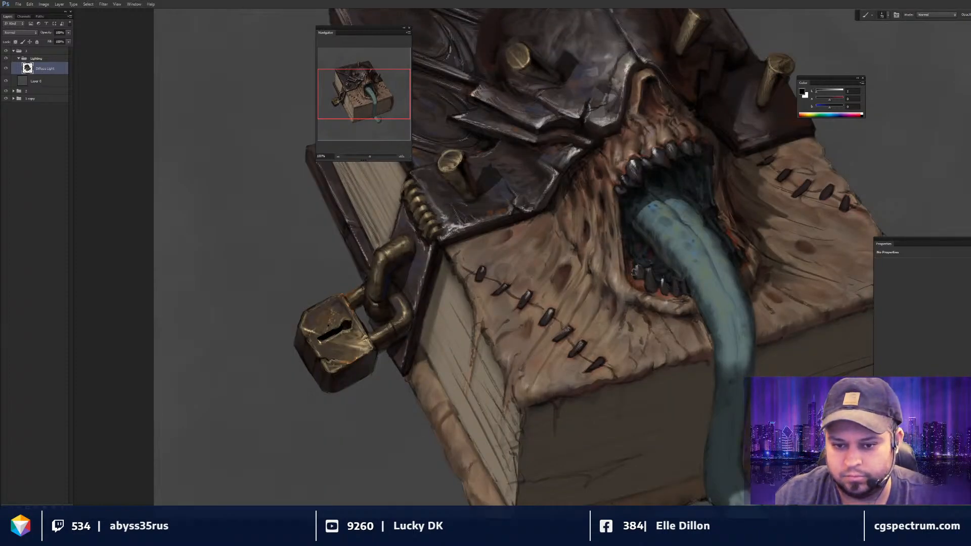
{"action": "key", "text": "ctrl+minus"}
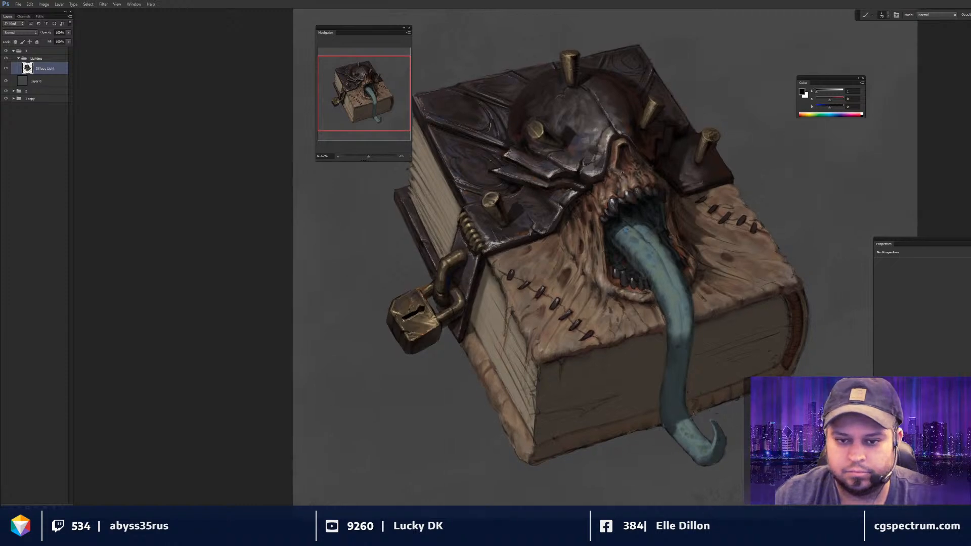
{"action": "left_click_drag", "start_coordinate": [657, 261], "coordinate": [660, 261]}
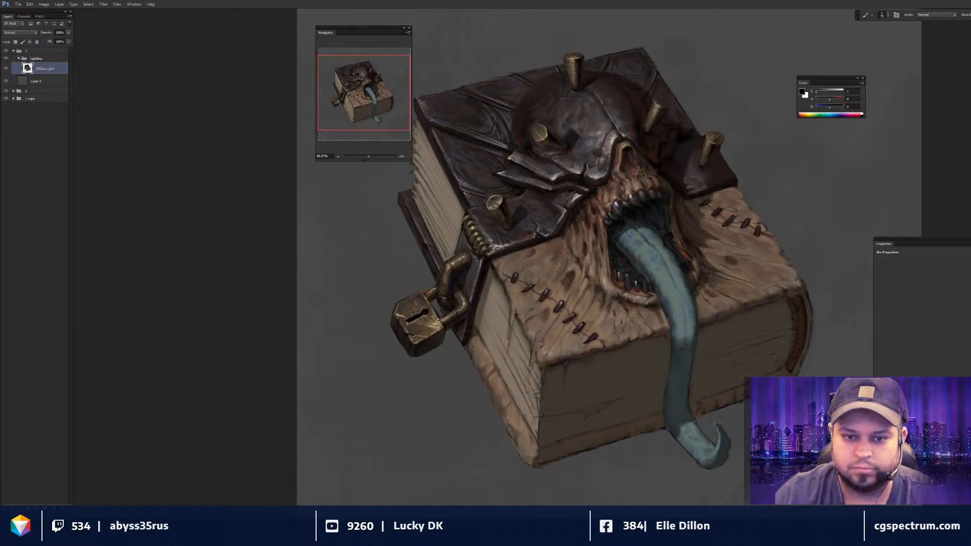
{"action": "left_click", "coordinate": [554, 175], "text": "alt"}
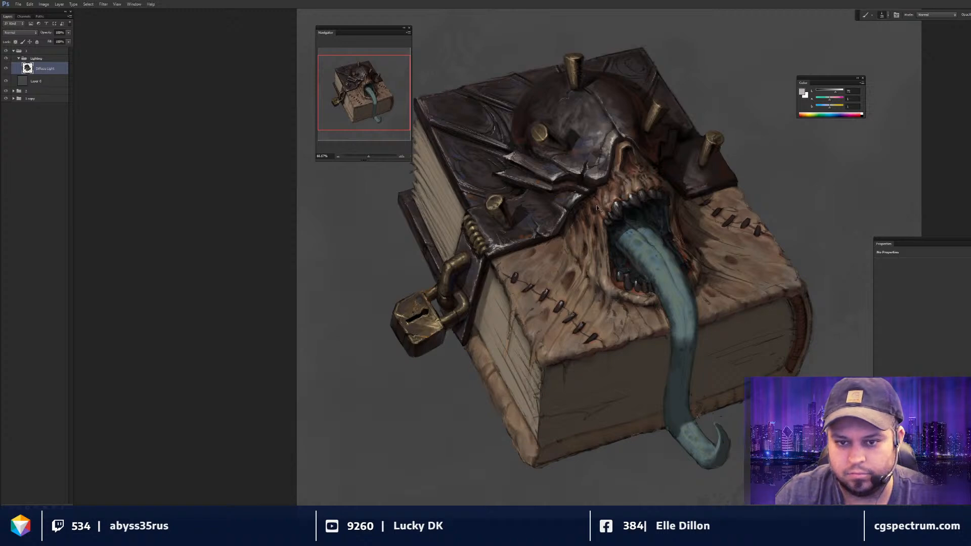
{"action": "left_click", "coordinate": [626, 133], "text": "alt"}
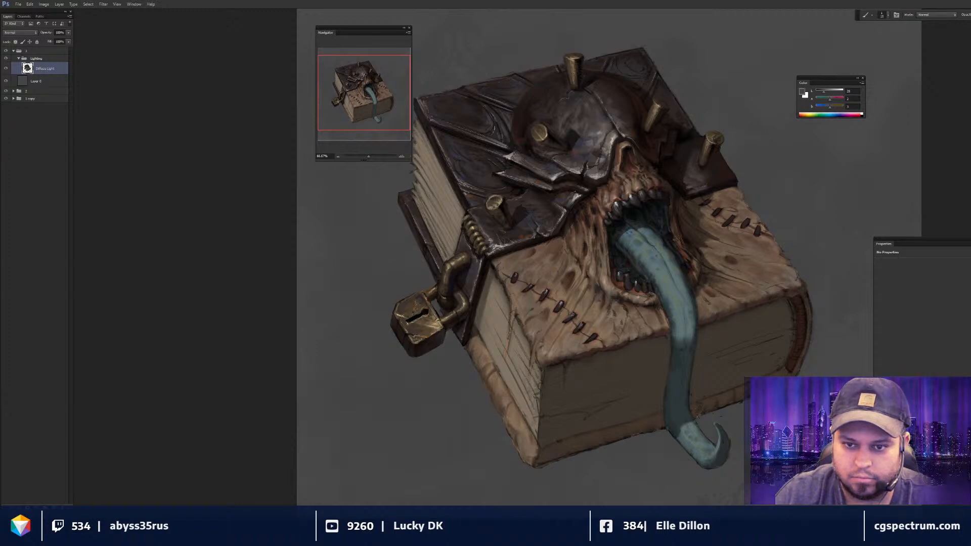
- Reset the foreground and background to black and white and flip the whole canvas horizontally
{"action": "scroll", "coordinate": [658, 253], "scroll_direction": "down", "scroll_amount": 1}
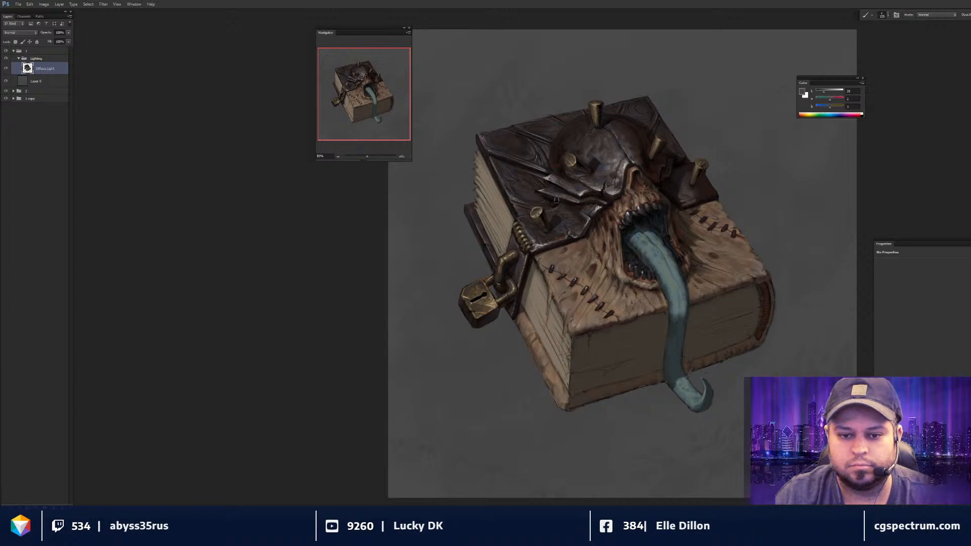
{"action": "key", "text": "d"}
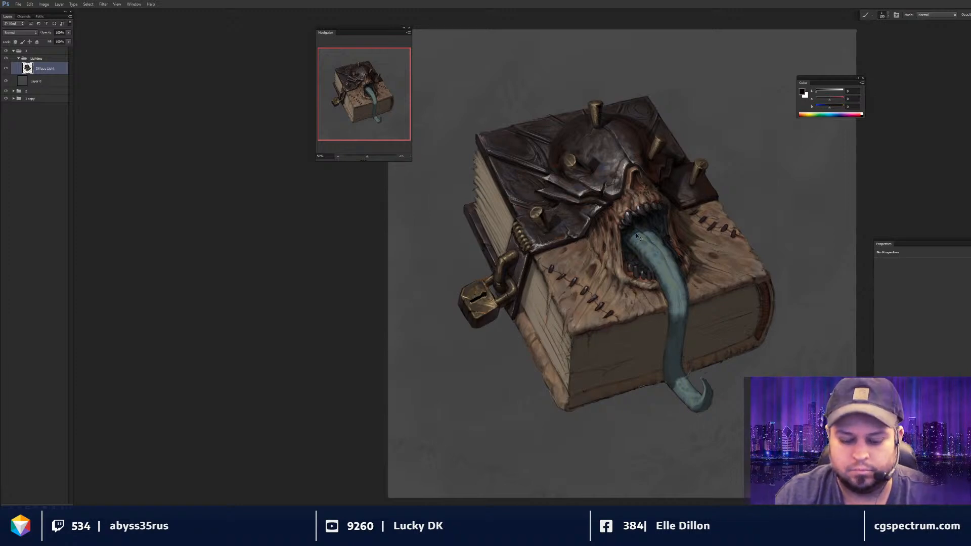
{"action": "key", "text": "ctrl+shift+h"}
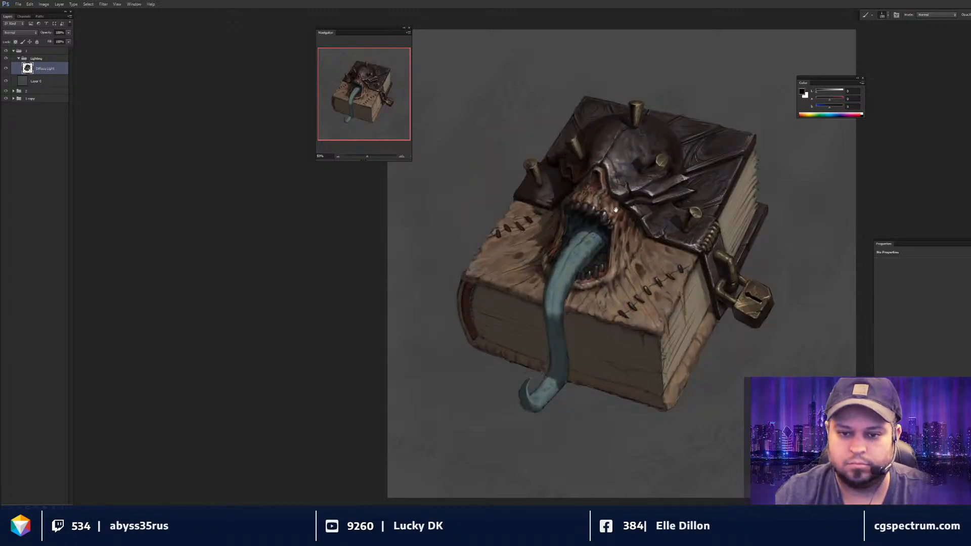
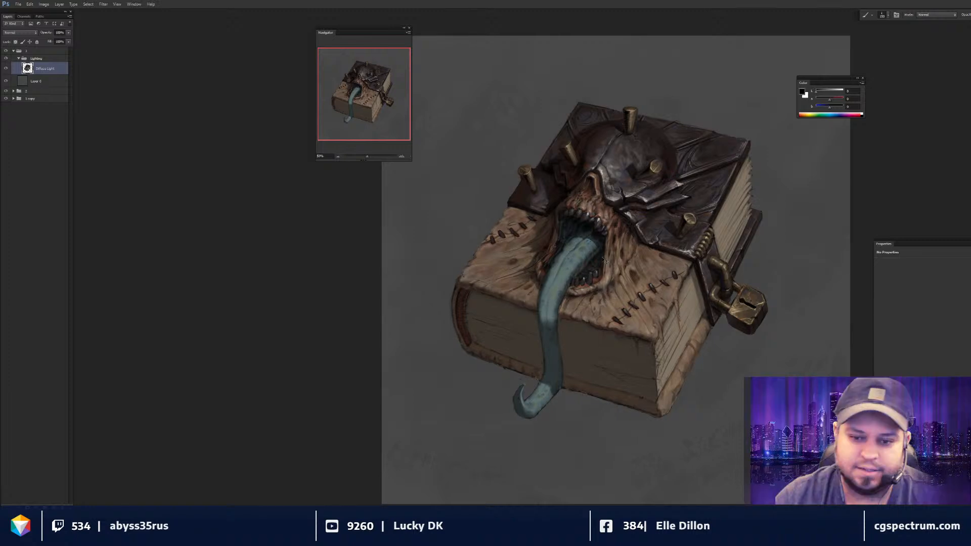
- Paint the mouth's inner wall between the tongue, lower fangs and stretched skin in a dark reddish brown
{"action": "key", "text": "ctrl+plus"}
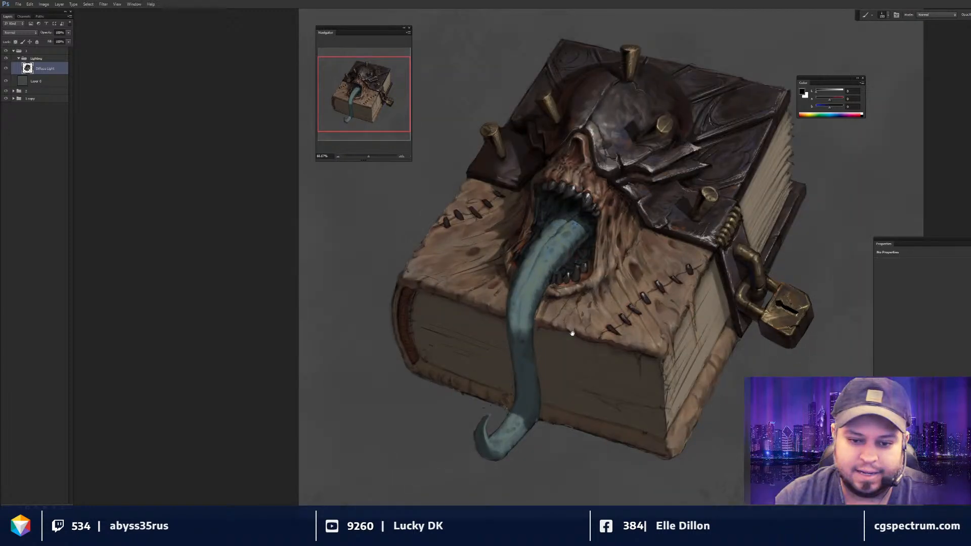
{"action": "left_click_drag", "start_coordinate": [572, 333], "coordinate": [604, 350]}
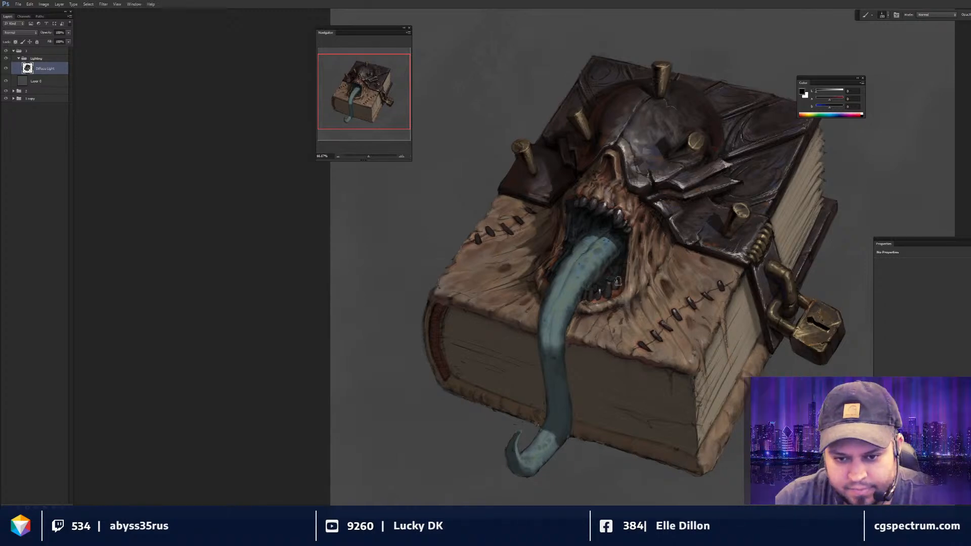
{"action": "scroll", "coordinate": [617, 279], "scroll_direction": "up", "scroll_amount": 1}
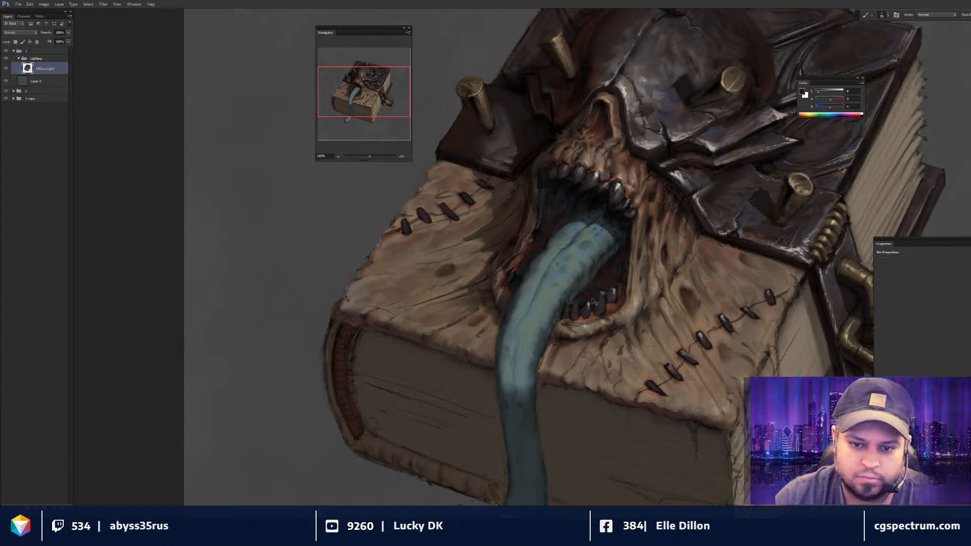
{"action": "key", "text": "ctrl+minus"}
{"action": "key", "text": "ctrl+minus"}
{"action": "left_click_drag", "start_coordinate": [631, 263], "coordinate": [632, 269]}
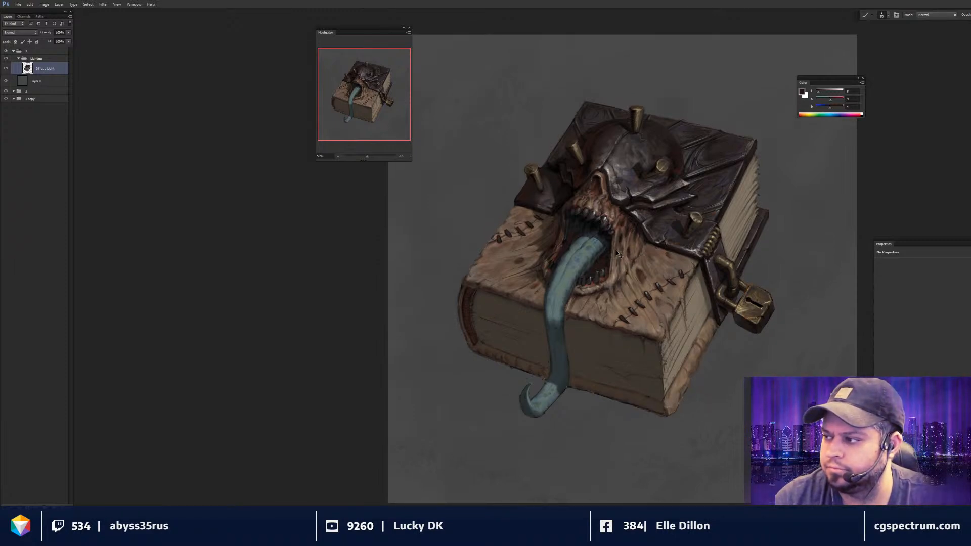
{"action": "key", "text": "ctrl+plus"}
{"action": "left_click_drag", "start_coordinate": [617, 270], "coordinate": [606, 288]}
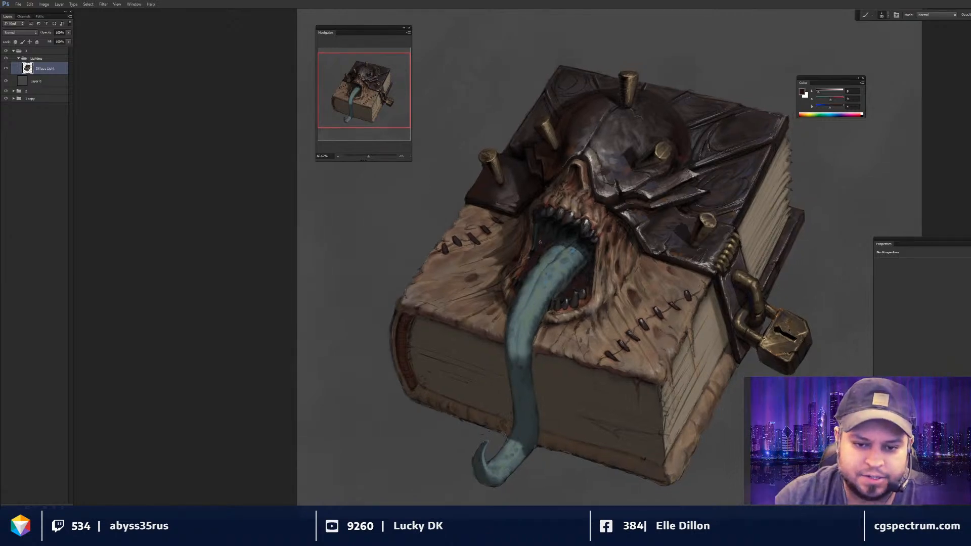
- Sample a near-black from the mouth's shadowed side and refine the dark reddish shading inside the mouth around the tongue
{"action": "left_click", "coordinate": [540, 242], "text": "alt"}
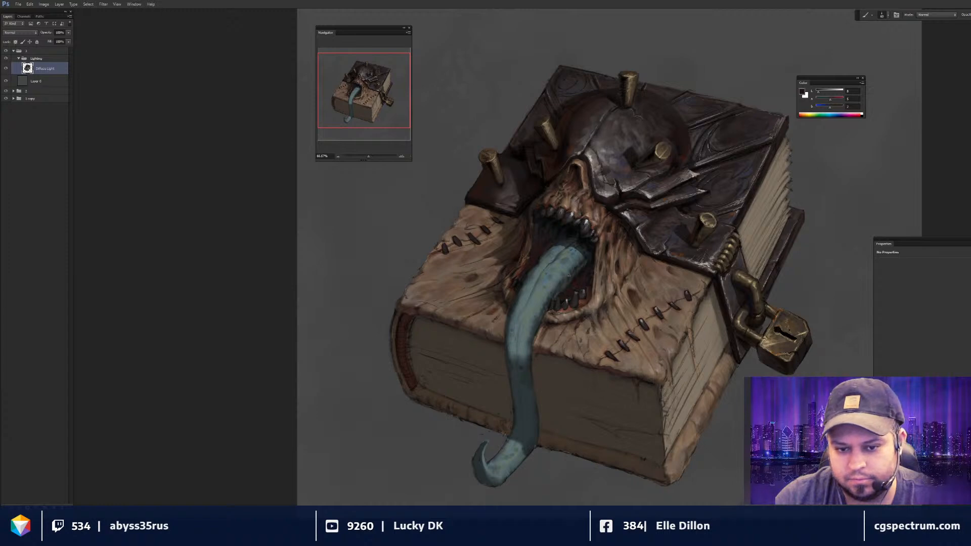
{"action": "key", "text": "ctrl+minus"}
{"action": "key", "text": "ctrl+minus"}
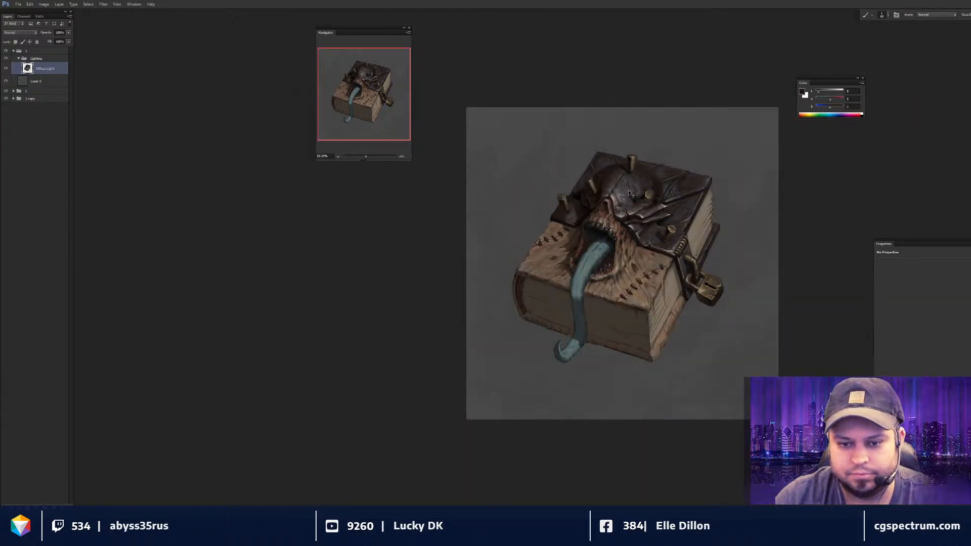
{"action": "key", "text": "ctrl+plus"}
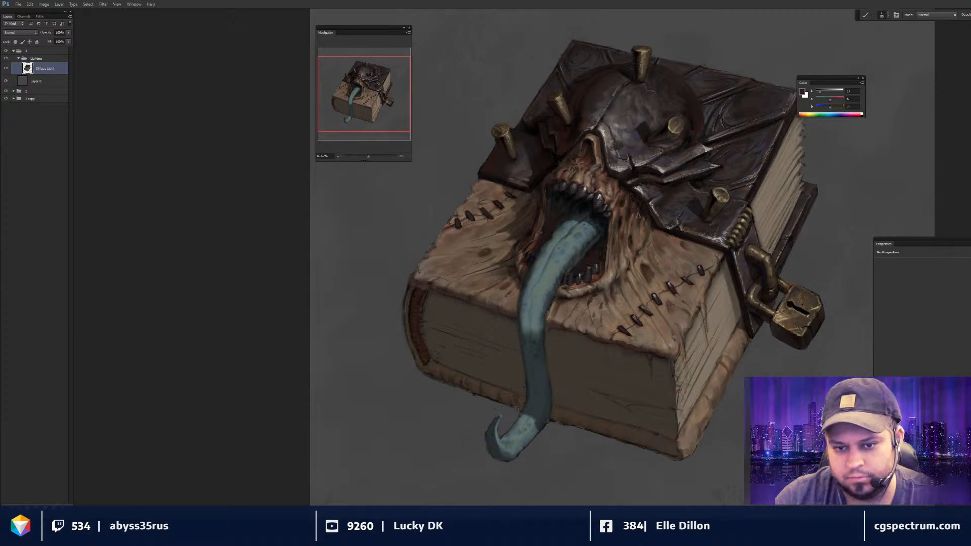
{"action": "key", "text": "ctrl+minus"}
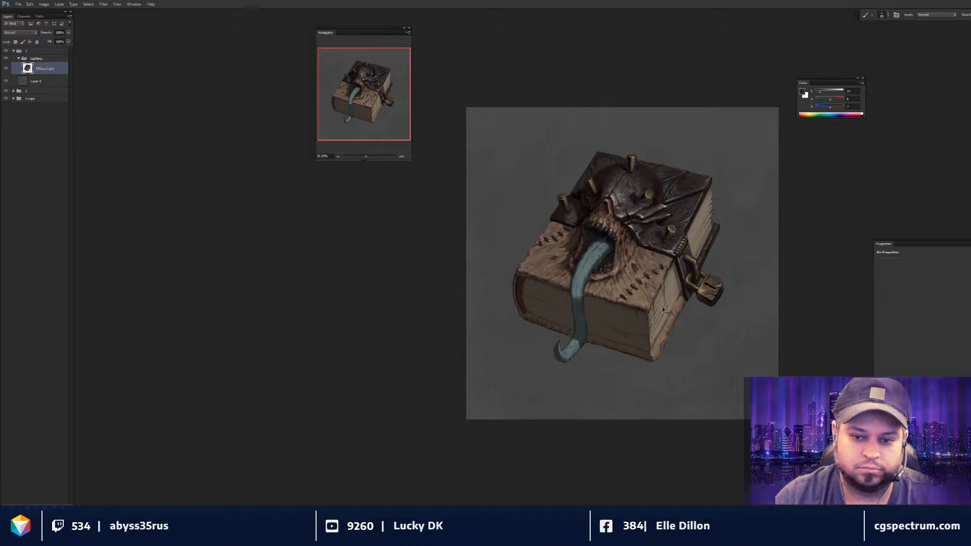
{"action": "key", "text": "ctrl+plus"}
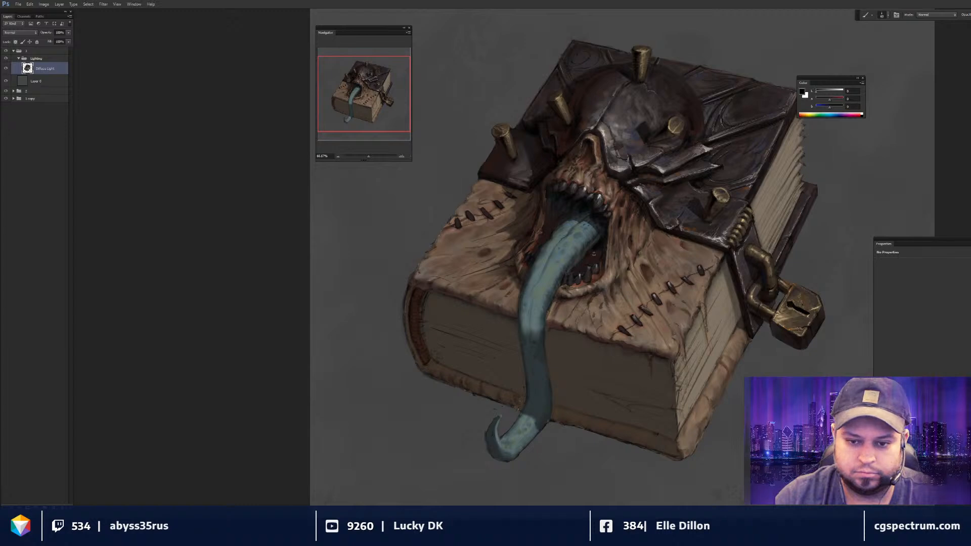
- Sample a dark reddish brown from beside the tongue, refine the shading around the lower fangs and reset the colours to black and white
{"action": "left_click", "coordinate": [580, 269], "text": "alt"}
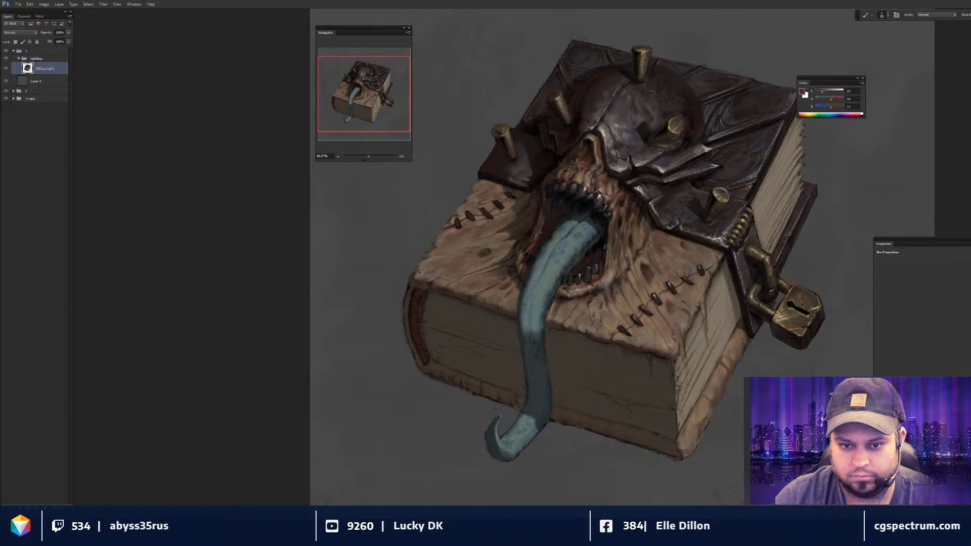
{"action": "key", "text": "d"}
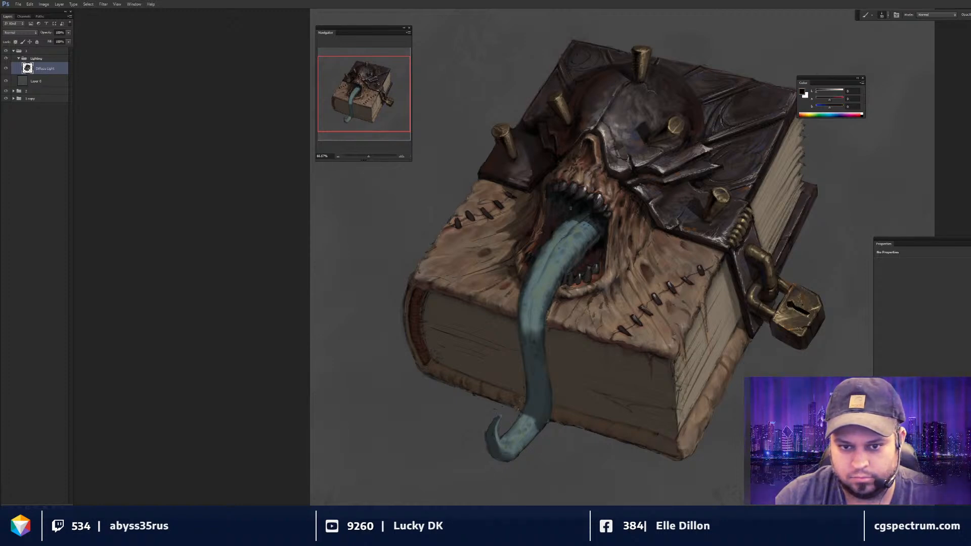
{"action": "key", "text": "ctrl+minus"}
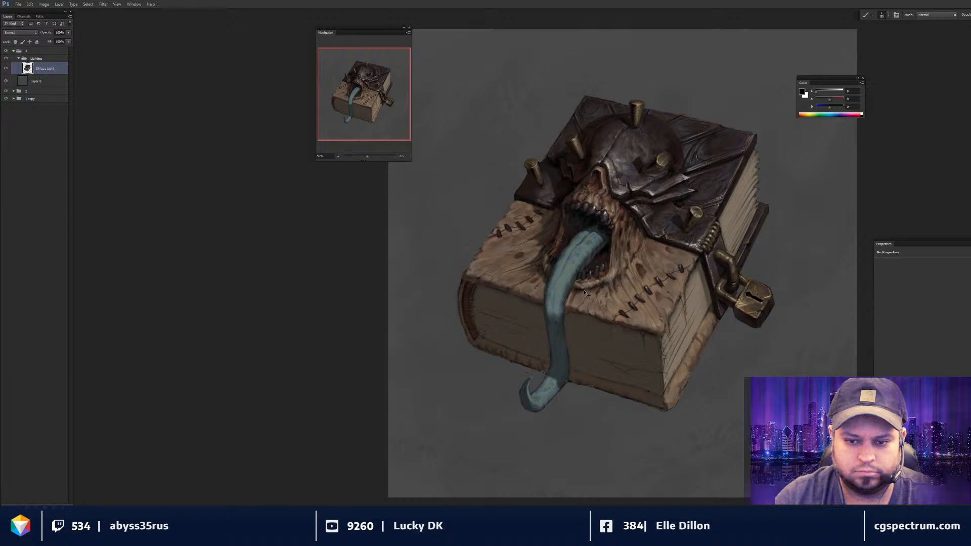
{"action": "key", "text": "ctrl+plus"}
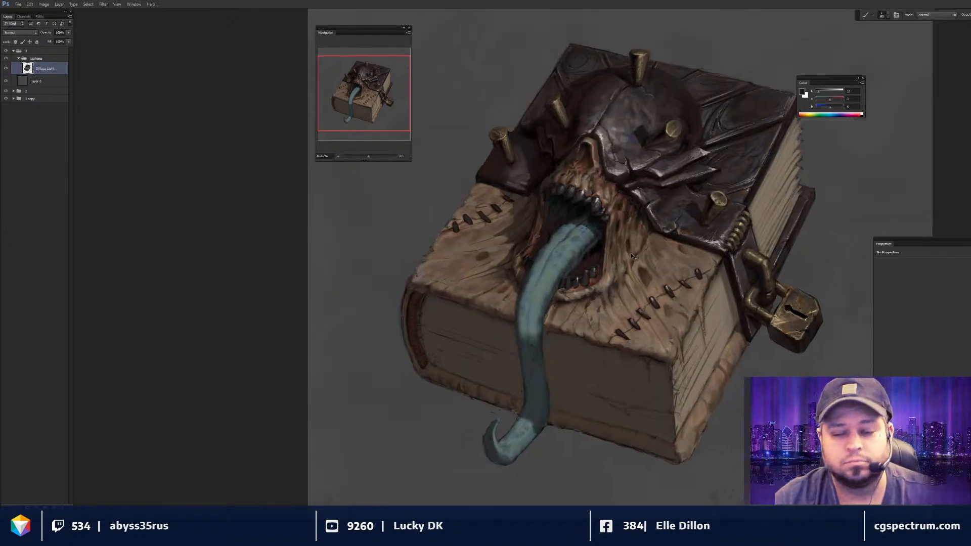
{"action": "key", "text": "ctrl+minus"}
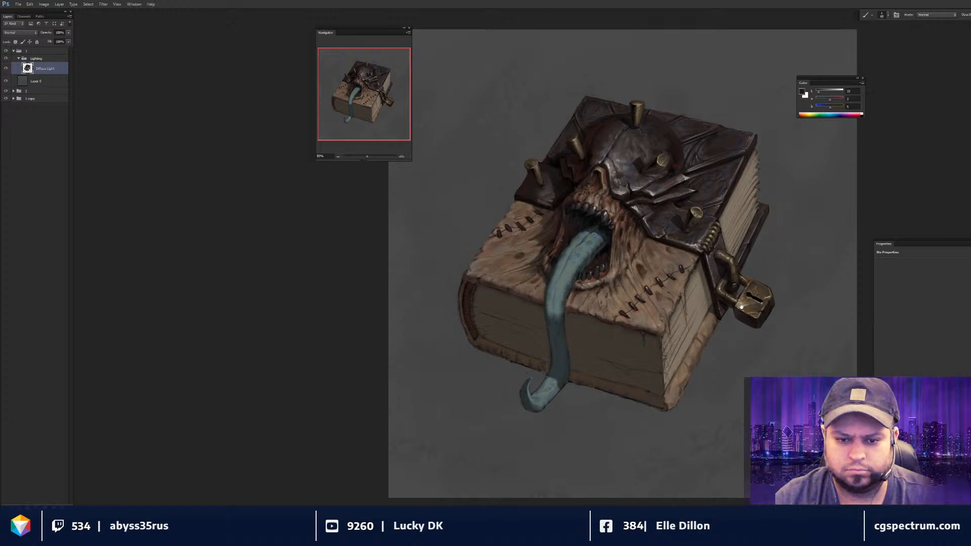
{"action": "left_click_drag", "start_coordinate": [634, 307], "coordinate": [675, 344]}
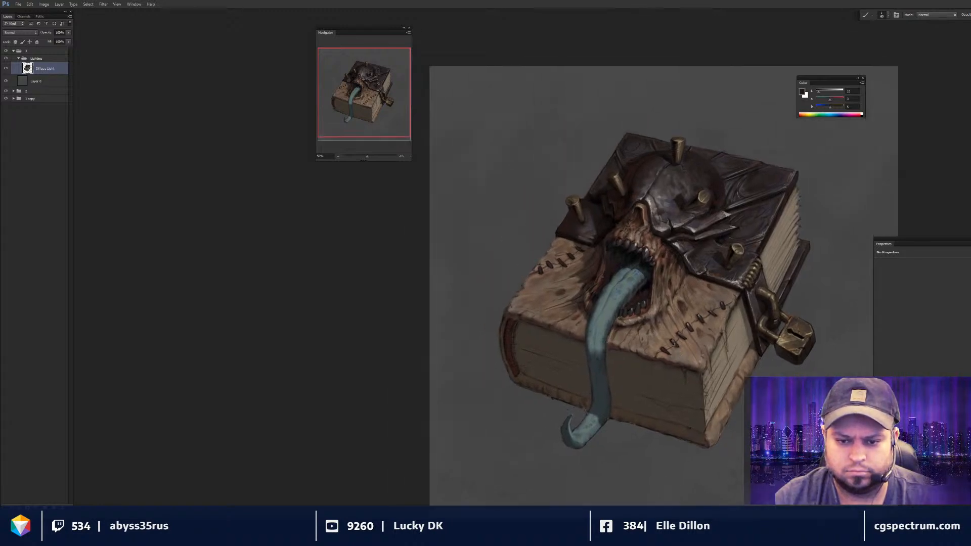
- Switch the foreground colour to white and paint small wet highlights on the tongue's upper part inside the mouth
{"action": "key", "text": "ctrl+plus"}
{"action": "key", "text": "ctrl+plus"}
{"action": "key", "text": "x"}
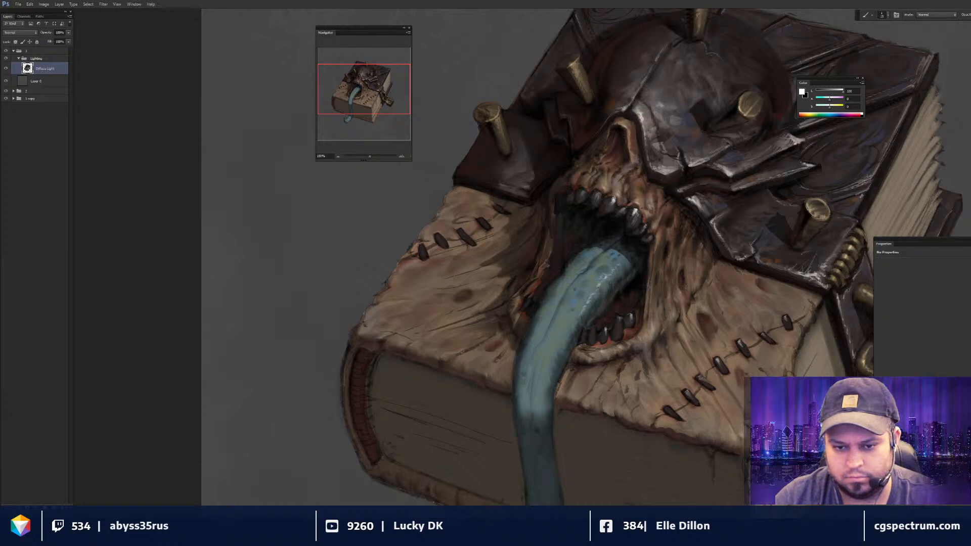
{"action": "key", "text": "ctrl+minus"}
{"action": "key", "text": "ctrl+minus"}
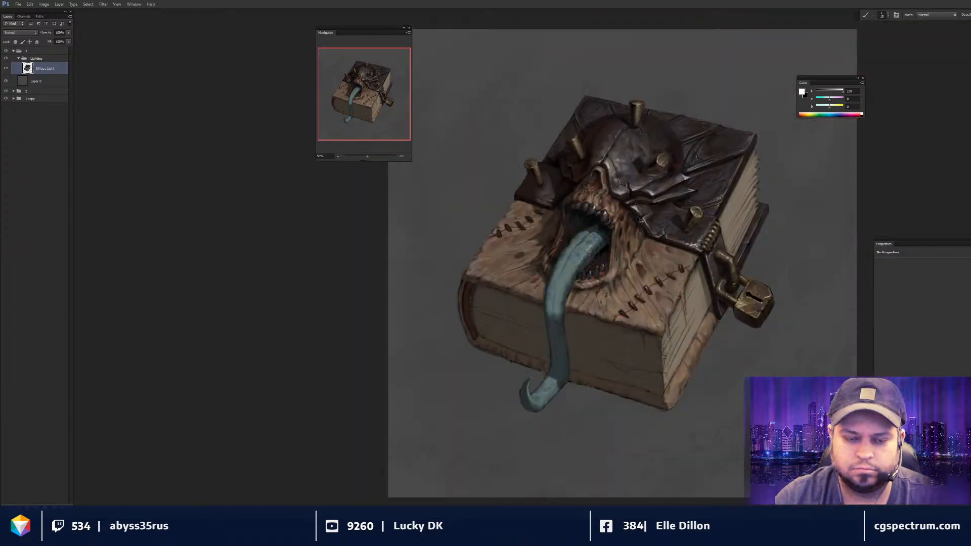
{"action": "key", "text": "ctrl+plus"}
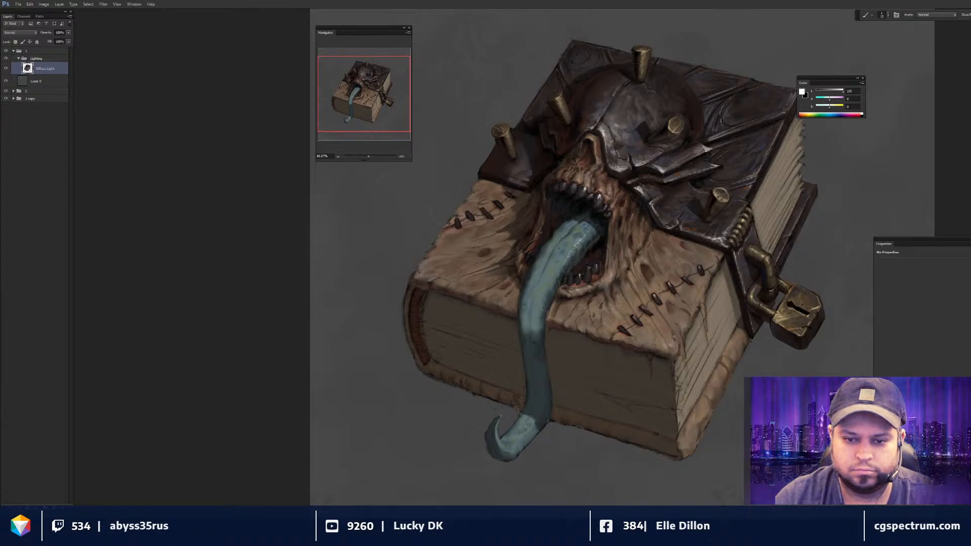
- Broaden the tongue's wet highlights with a larger white brush and soften them with the Smudge tool
{"action": "key", "text": "]"}
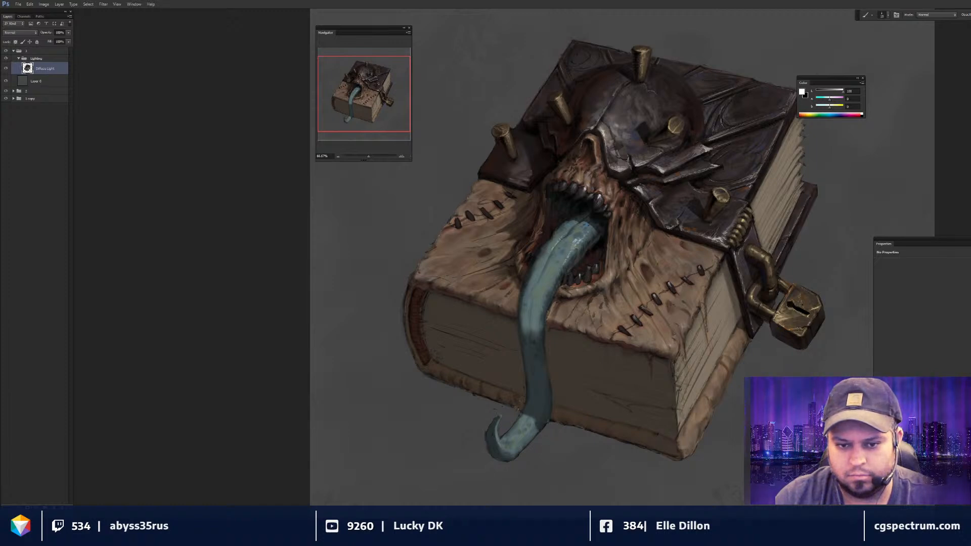
{"action": "key", "text": "r"}
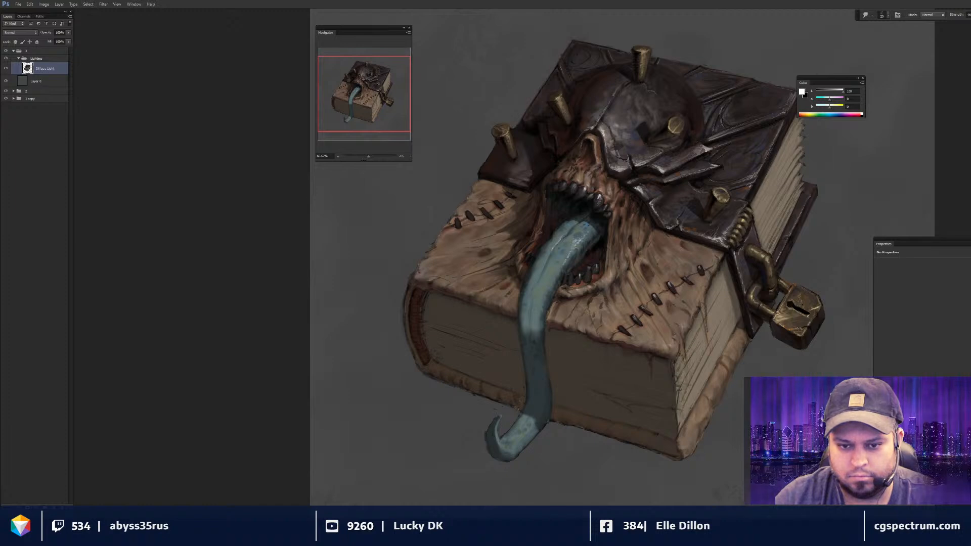
{"action": "key", "text": "b"}
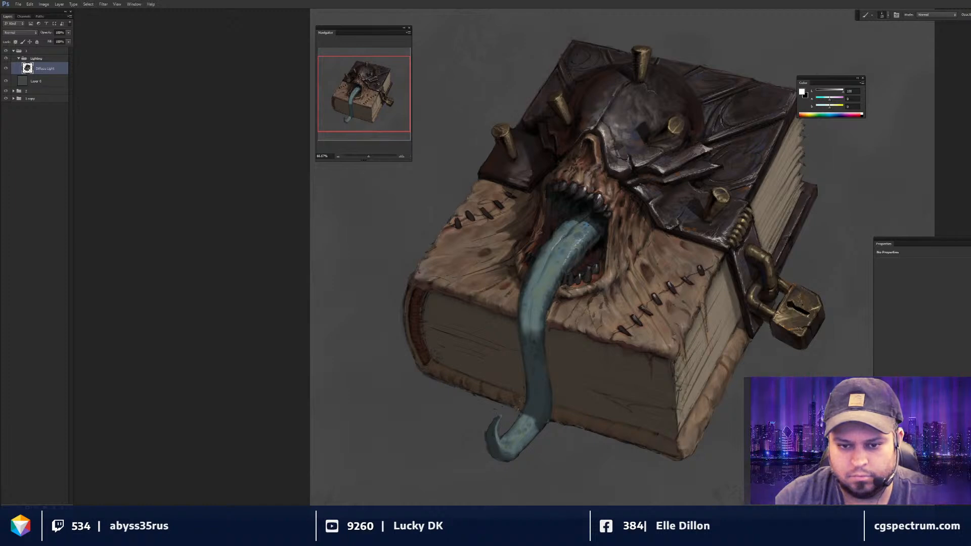
{"action": "key", "text": "bracketright"}
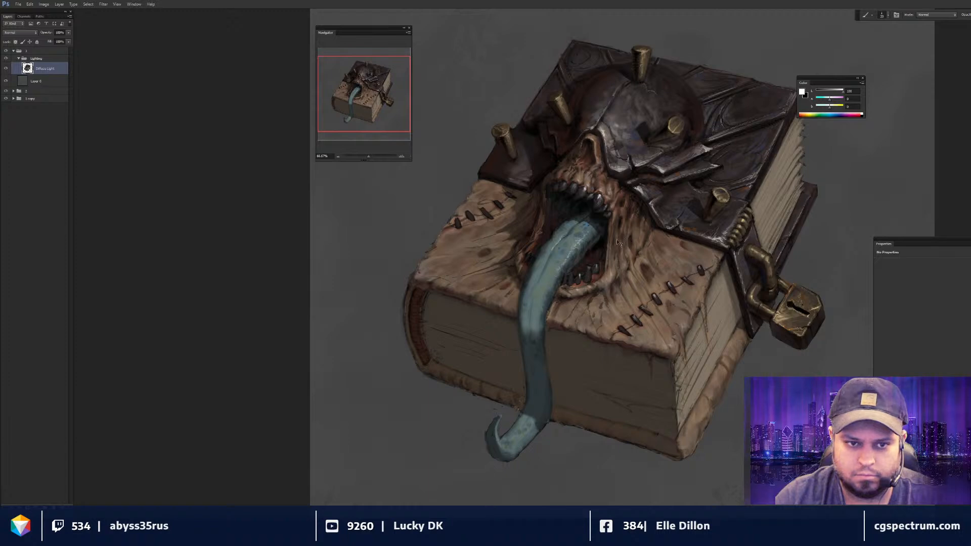
- Examine how the tongue's highlights read against the whole book at different view sizes
{"action": "key", "text": "ctrl+minus"}
{"action": "key", "text": "ctrl+minus"}
{"action": "key", "text": "ctrl+plus"}
{"action": "key", "text": "ctrl+plus"}
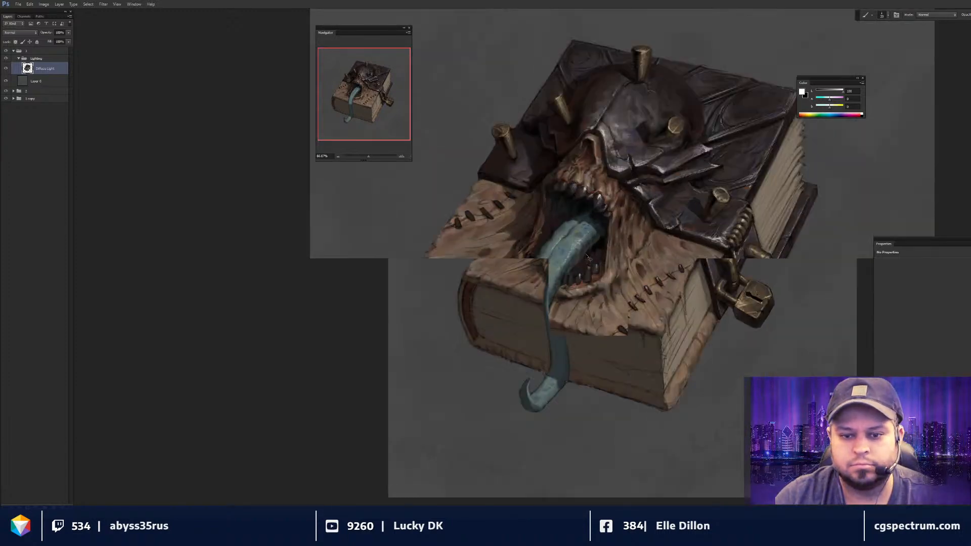
{"action": "key", "text": "ctrl+minus"}
{"action": "key", "text": "ctrl+minus"}
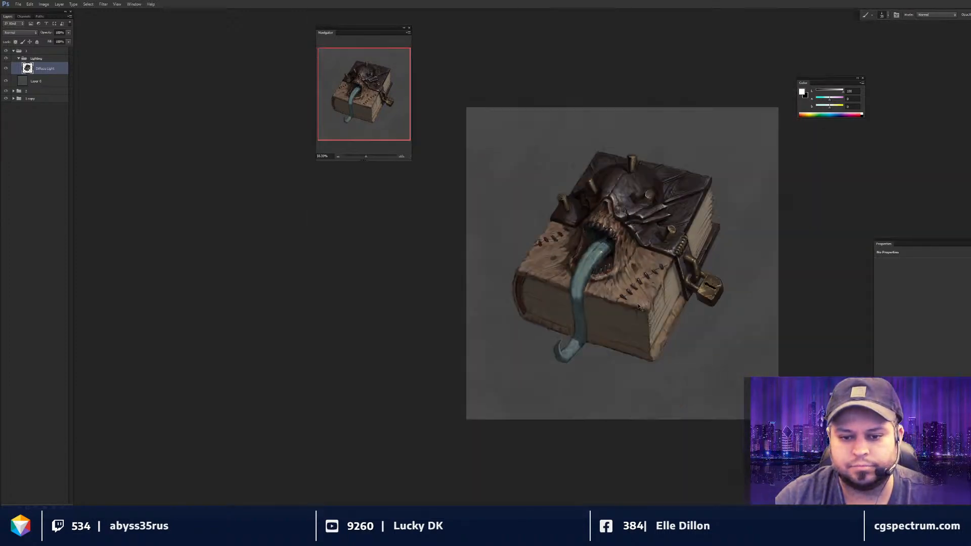
{"action": "key", "text": "ctrl+plus"}
{"action": "key", "text": "ctrl+plus"}
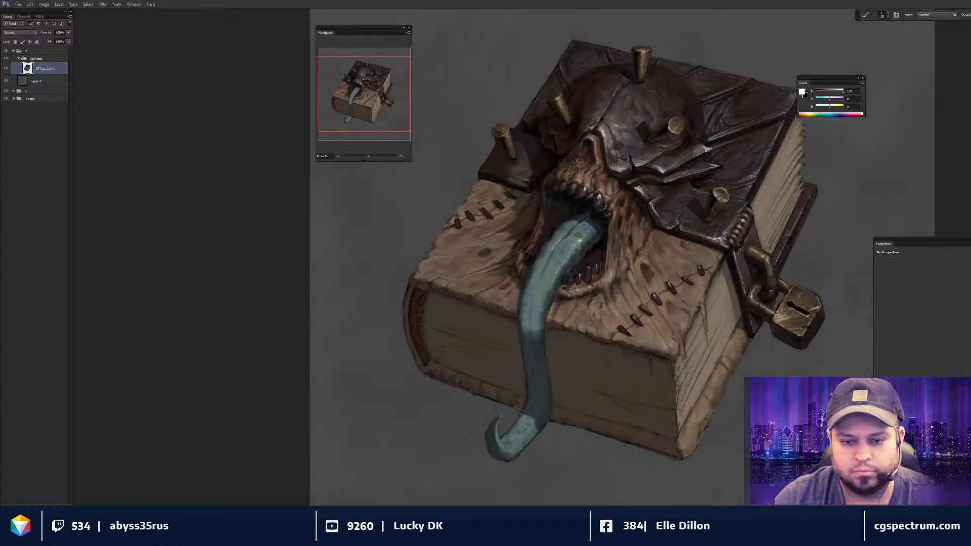
- Sample a muted reddish brown from the lower gum beside the tongue and refine that area with alternating brush and Smudge strokes
{"action": "left_click", "coordinate": [579, 283], "text": "alt"}
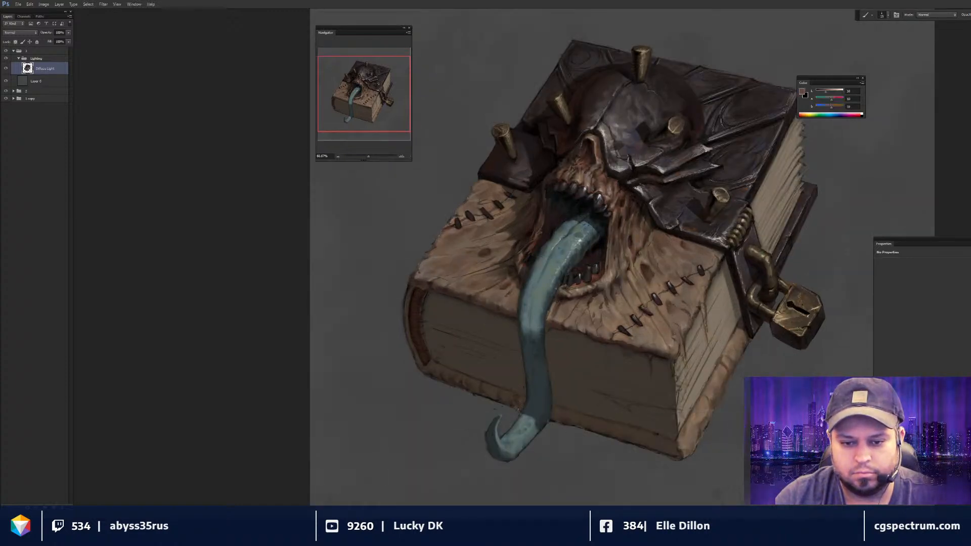
{"action": "key", "text": "r"}
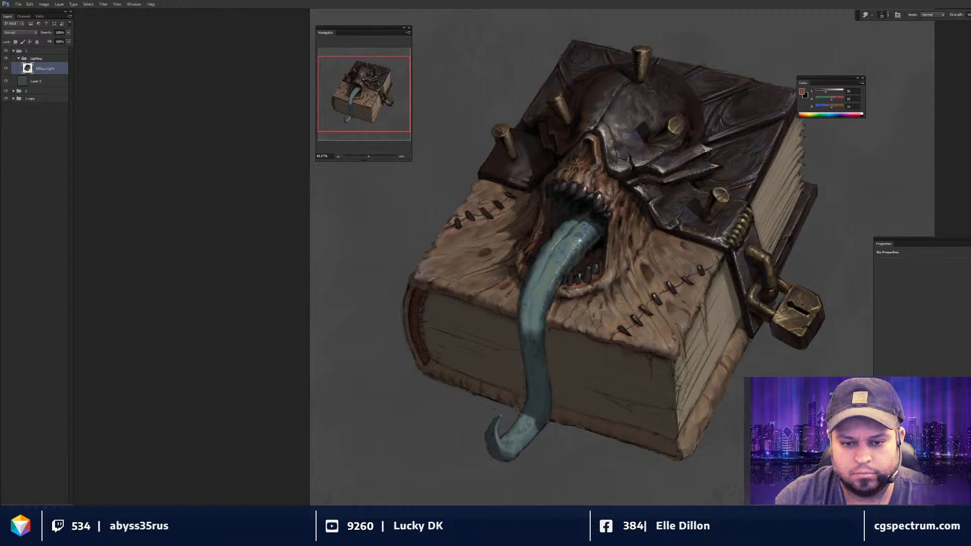
{"action": "key", "text": "b"}
{"action": "key", "text": "r"}
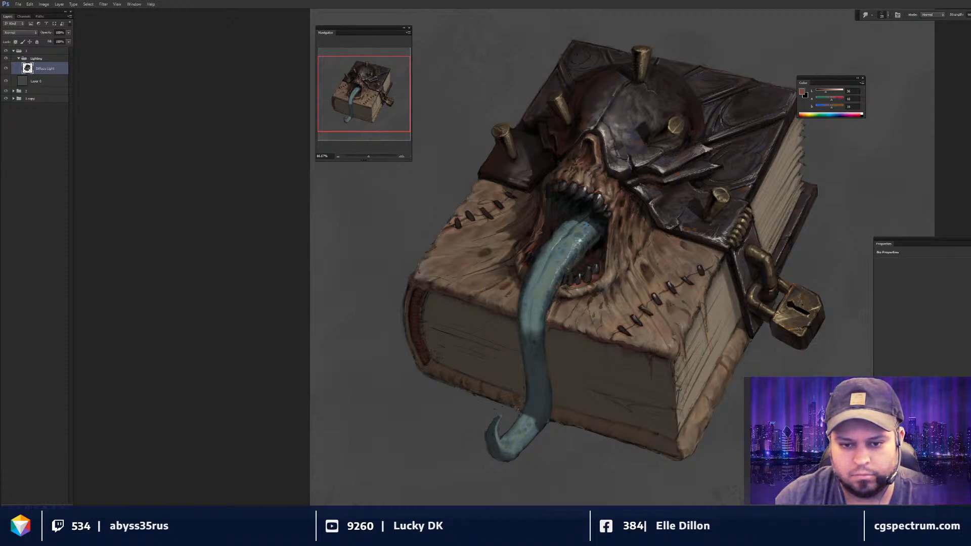
{"action": "key", "text": "b"}
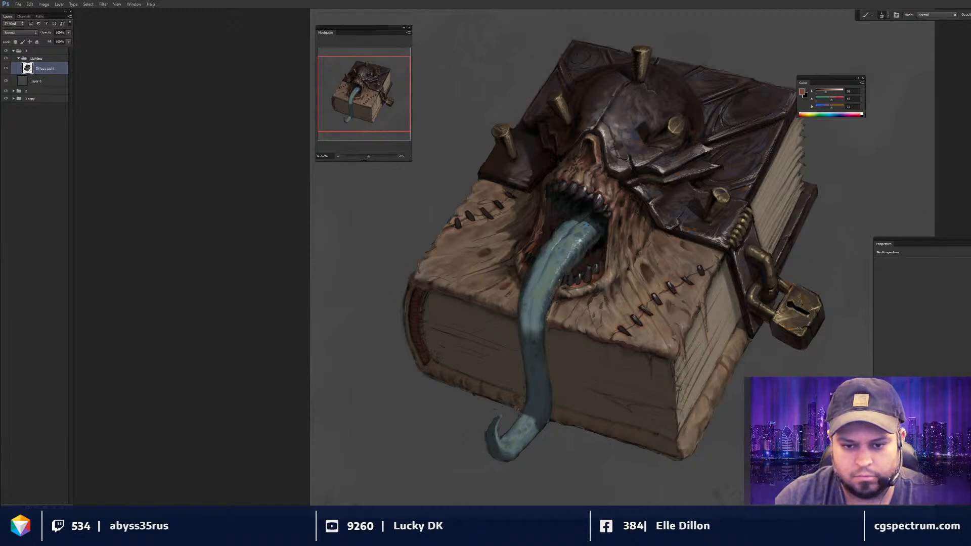
- Switch back to white, add small wet highlights along the tongue's edge beside the lower fangs and smudge them softly
{"action": "key", "text": "x"}
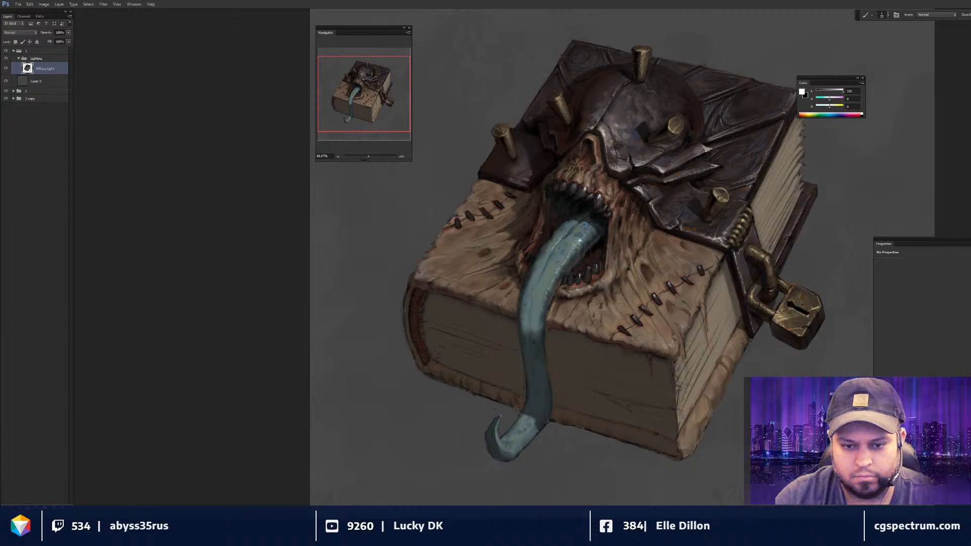
{"action": "left_click_drag", "start_coordinate": [568, 286], "coordinate": [565, 287]}
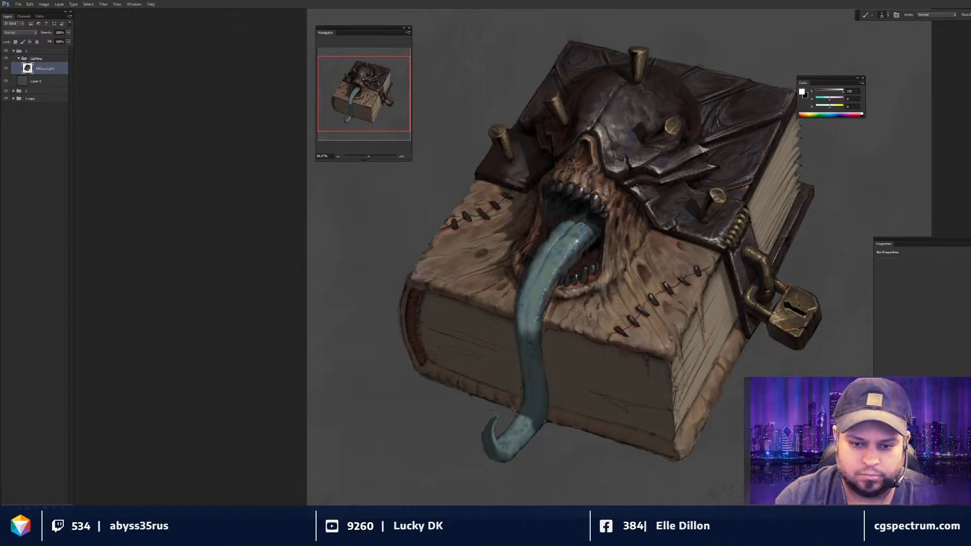
{"action": "key", "text": "r"}
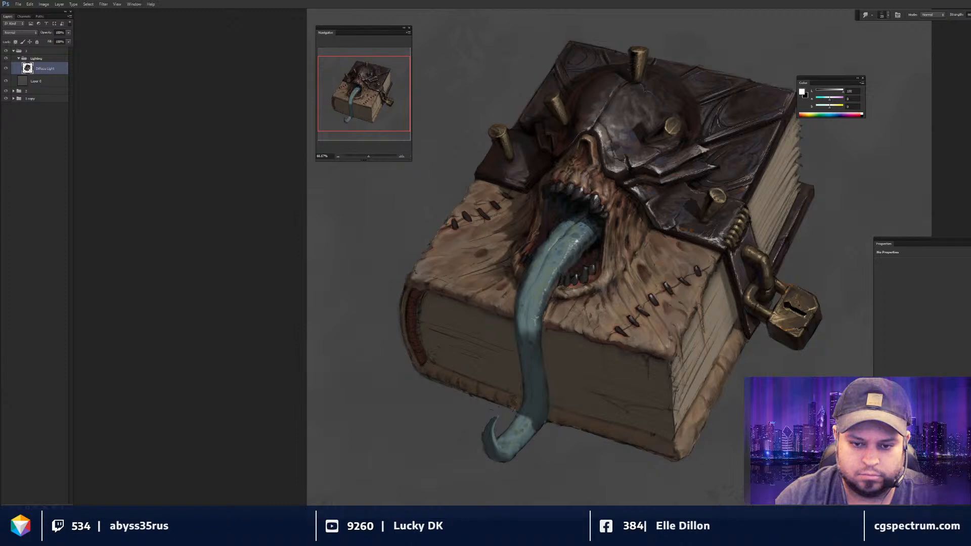
{"action": "key", "text": "b"}
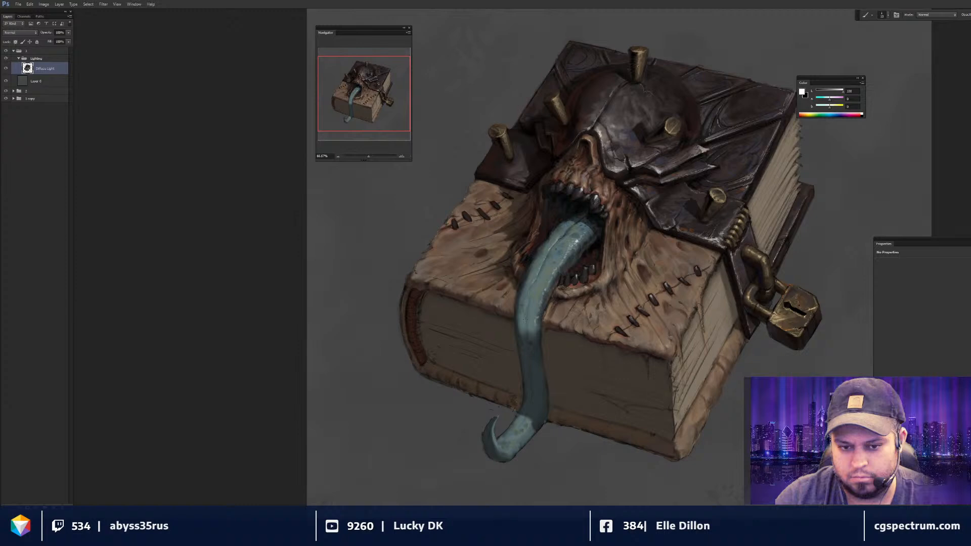
- Sample a dark grey from the tongue's bend over the book edge and adjust the shading there with a much larger brush
{"action": "left_click", "coordinate": [529, 338], "text": "alt"}
{"action": "key", "text": "bracketright"}
{"action": "key", "text": "bracketright"}
{"action": "key", "text": "bracketright"}
{"action": "key", "text": "bracketright"}
{"action": "key", "text": "bracketright"}
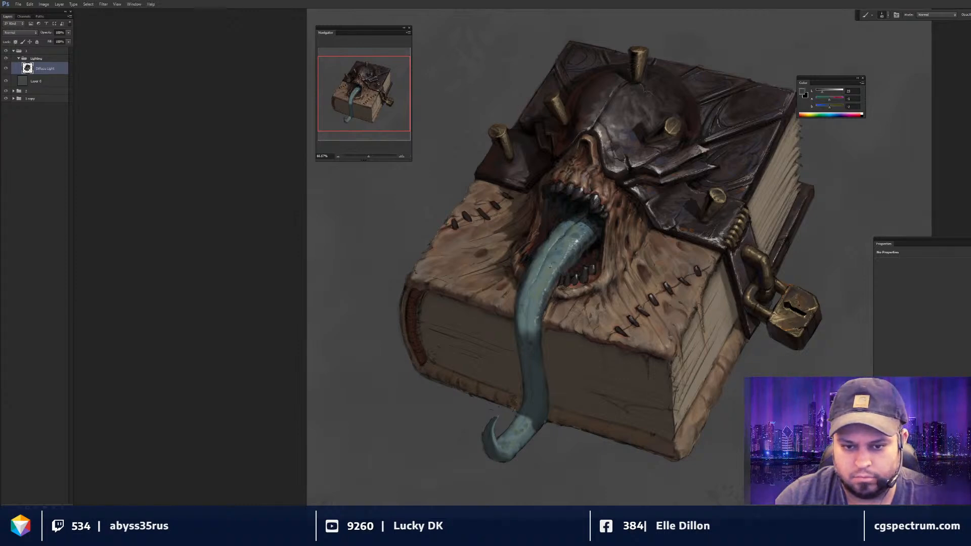
{"action": "key", "text": "ctrl+minus"}
{"action": "key", "text": "ctrl+minus"}
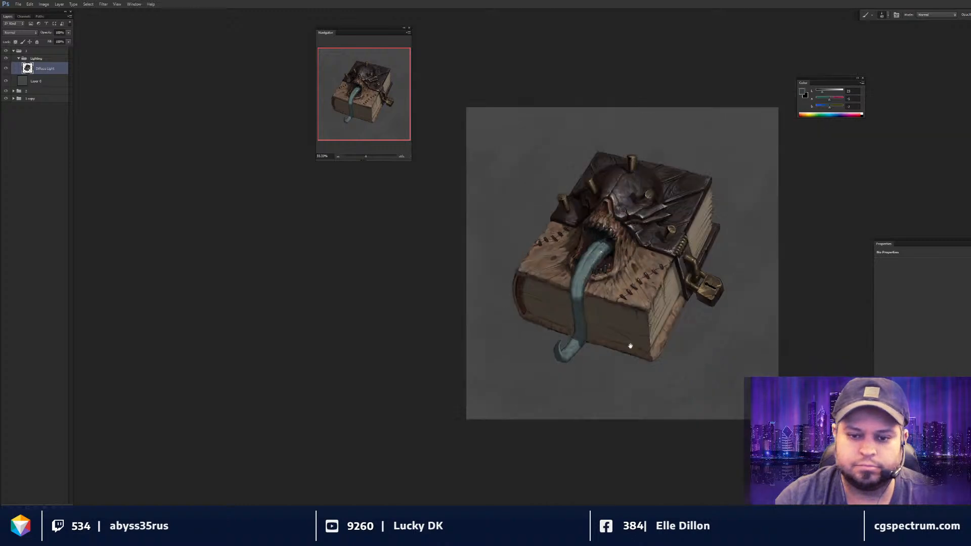
{"action": "key", "text": "ctrl+plus"}
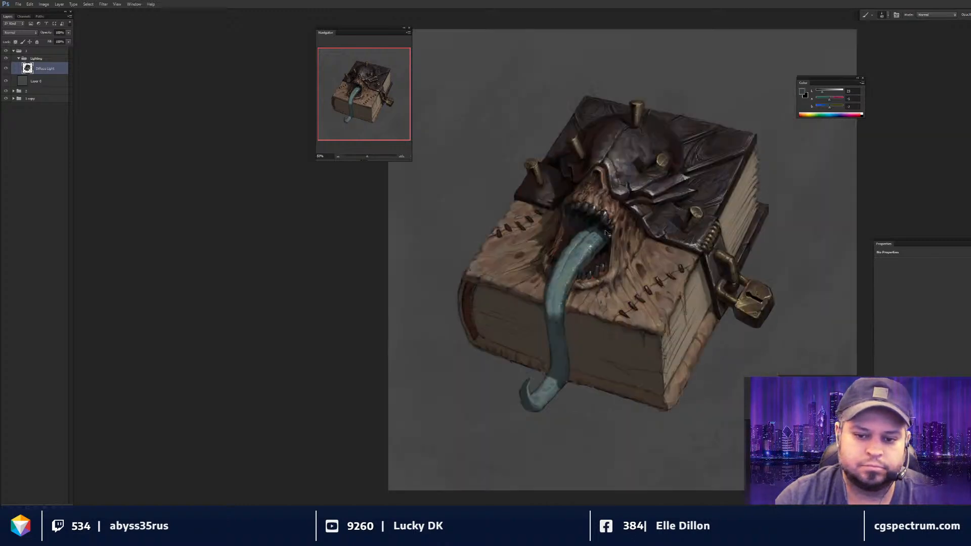
{"action": "key", "text": "ctrl+plus"}
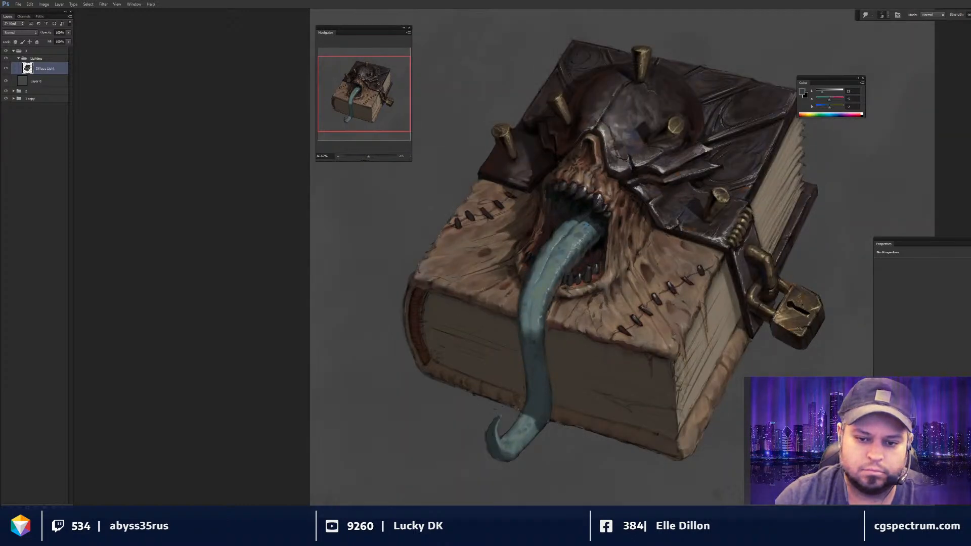
- Smudge the tongue's shading, reset the colours and sample the tongue's grey-blue to refine the highlights around the mouth
{"action": "key", "text": "ctrl+minus"}
{"action": "key", "text": "r"}
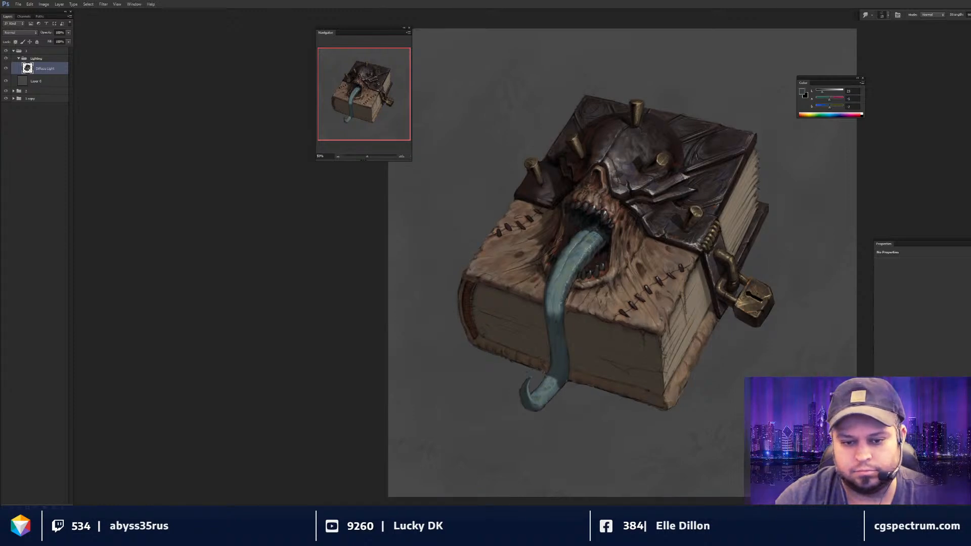
{"action": "left_click_drag", "start_coordinate": [598, 228], "coordinate": [650, 170]}
{"action": "key", "text": "b"}
{"action": "key", "text": "d"}
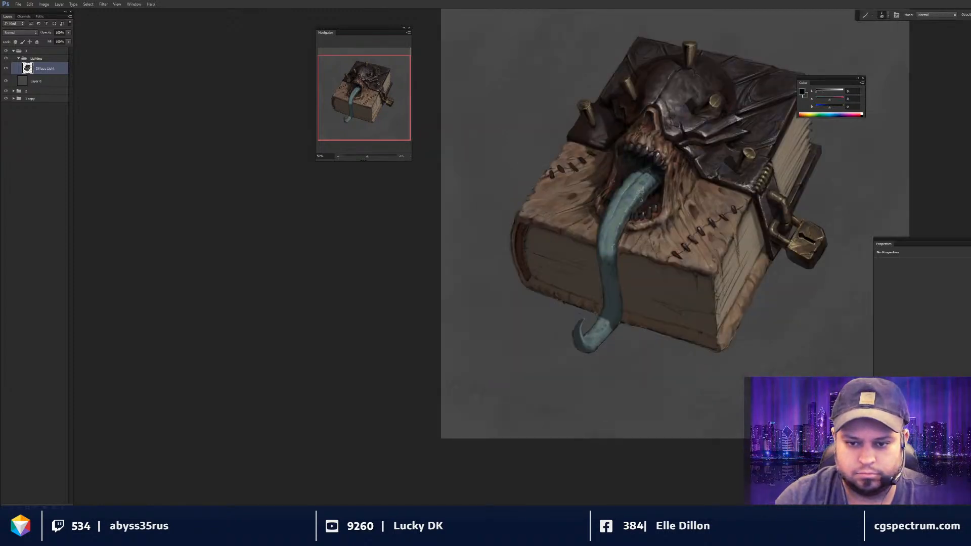
{"action": "key", "text": "x"}
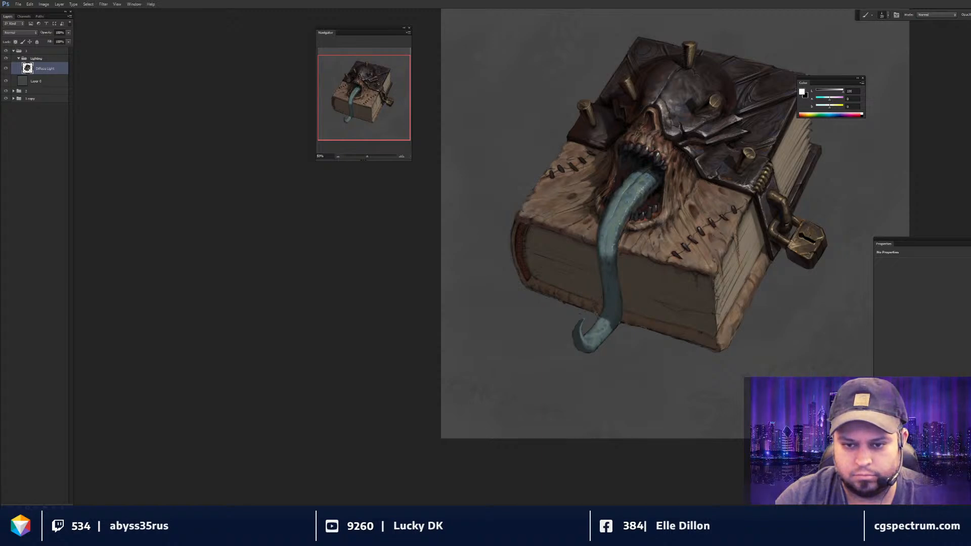
{"action": "left_click", "coordinate": [628, 196], "text": "alt"}
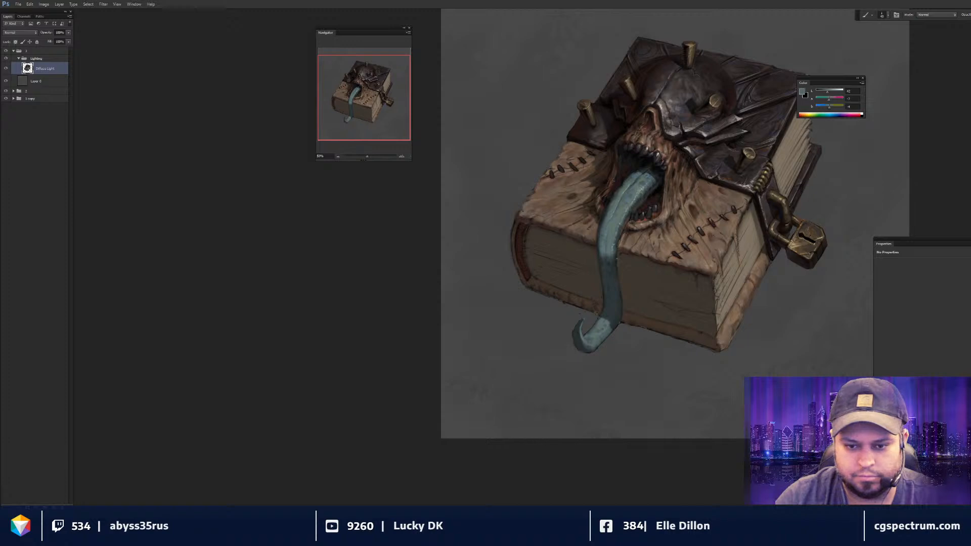
- Reset the foreground colour to white and paint fine wet highlights along the tongue from the mouth to its curled tip
{"action": "key", "text": "d"}
{"action": "key", "text": "x"}
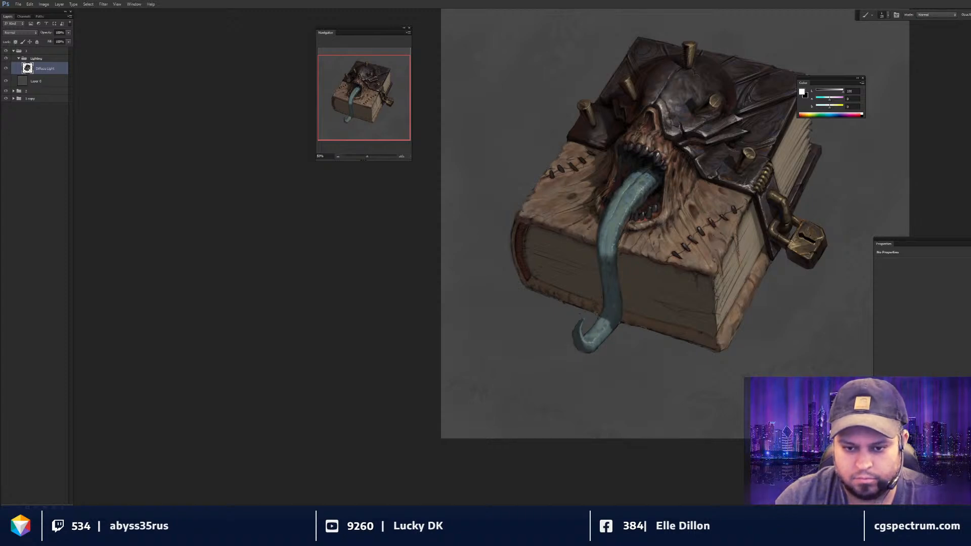
{"action": "key", "text": "ctrl+plus"}
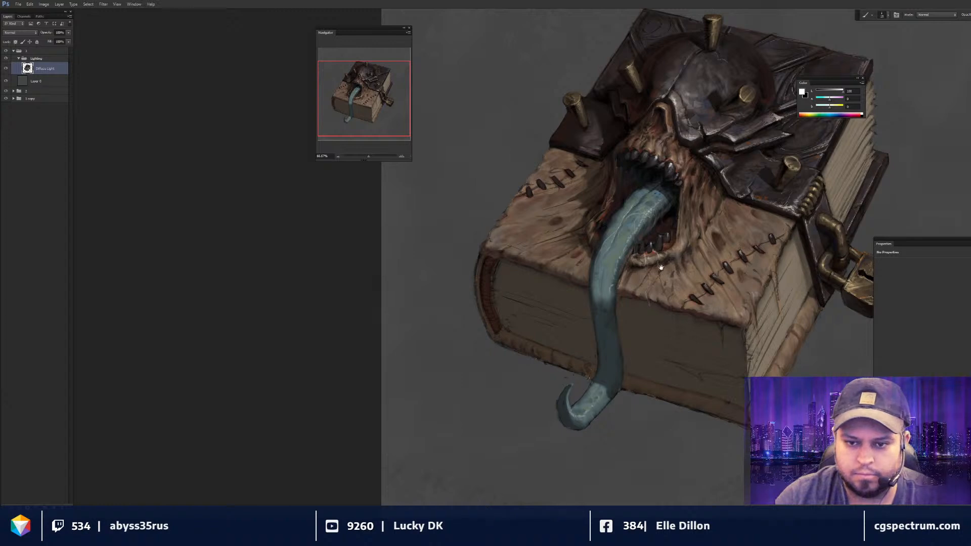
{"action": "left_click_drag", "start_coordinate": [669, 197], "coordinate": [645, 221]}
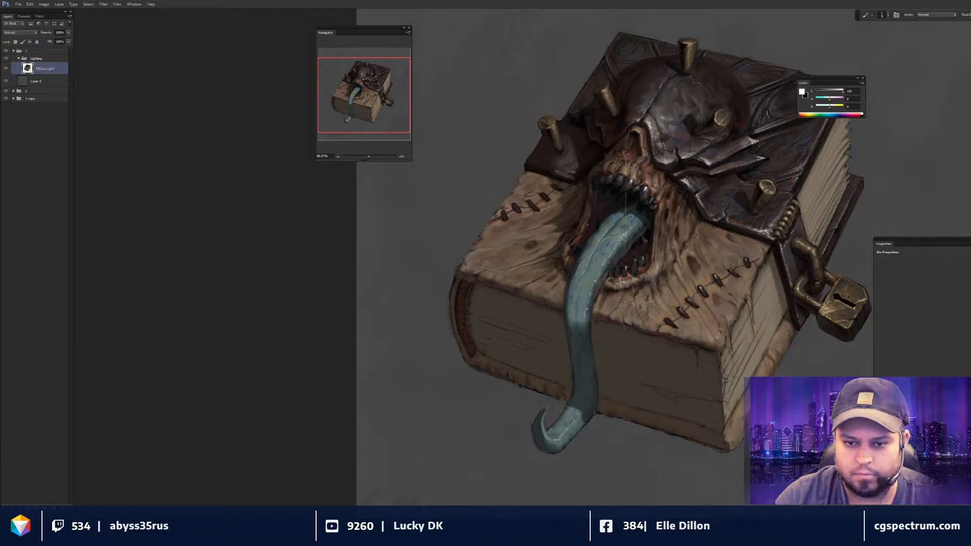
- Sample a dark reddish-brown from the mouth's edge beside the tongue and shade that area with a larger brush
{"action": "scroll", "coordinate": [644, 240], "scroll_direction": "down", "scroll_amount": 1}
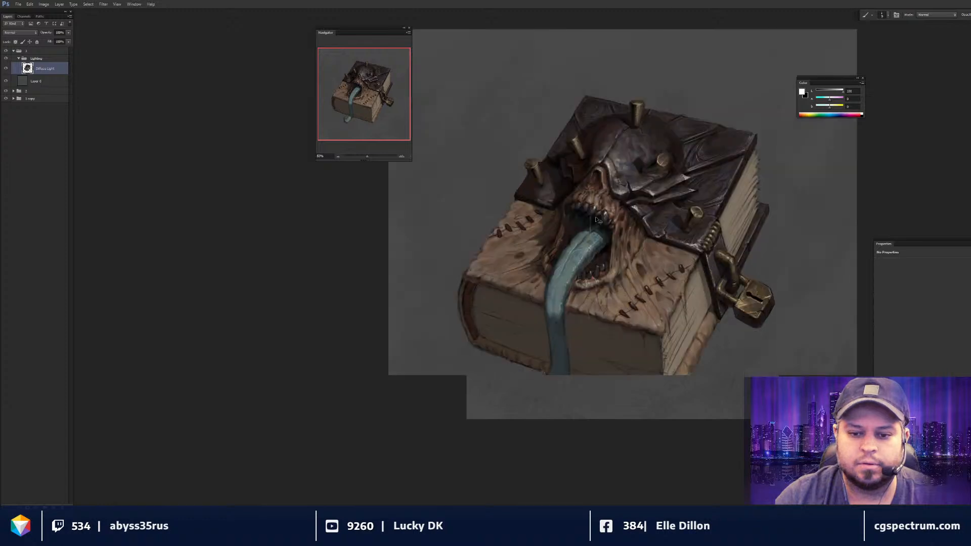
{"action": "scroll", "coordinate": [598, 221], "scroll_direction": "up", "scroll_amount": 1}
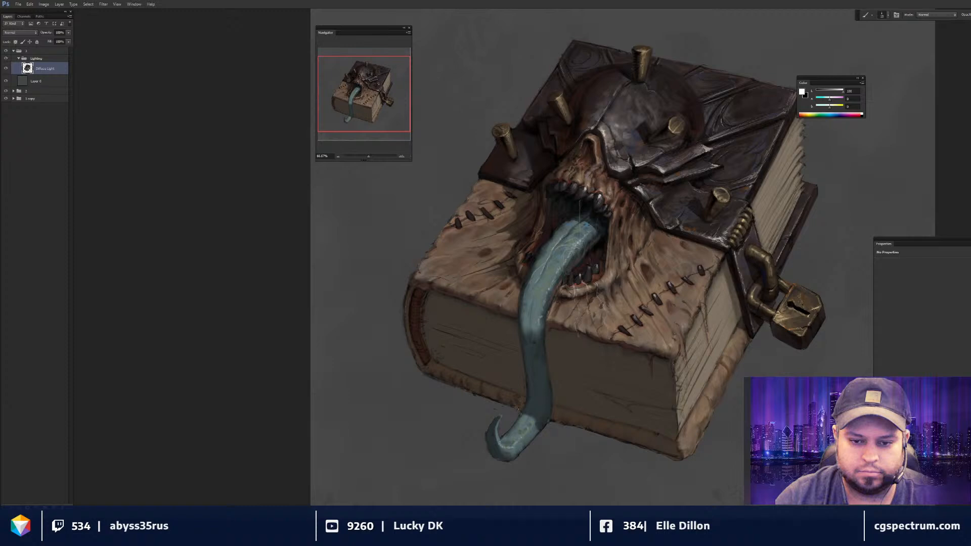
{"action": "left_click_drag", "start_coordinate": [598, 220], "coordinate": [606, 217]}
{"action": "key", "text": "]"}
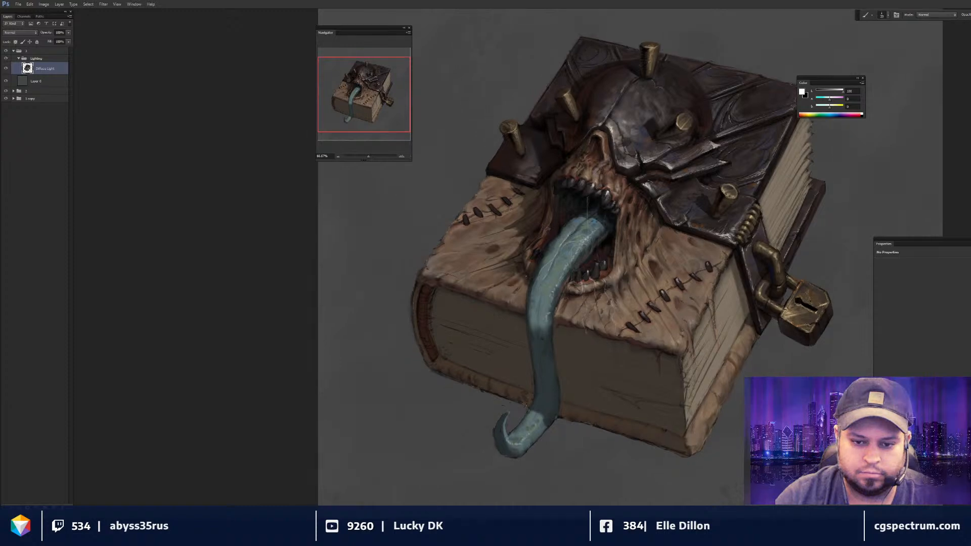
{"action": "left_click", "coordinate": [532, 259], "text": "alt"}
{"action": "key", "text": "]"}
{"action": "key", "text": "]"}
{"action": "key", "text": "]"}
{"action": "key", "text": "]"}
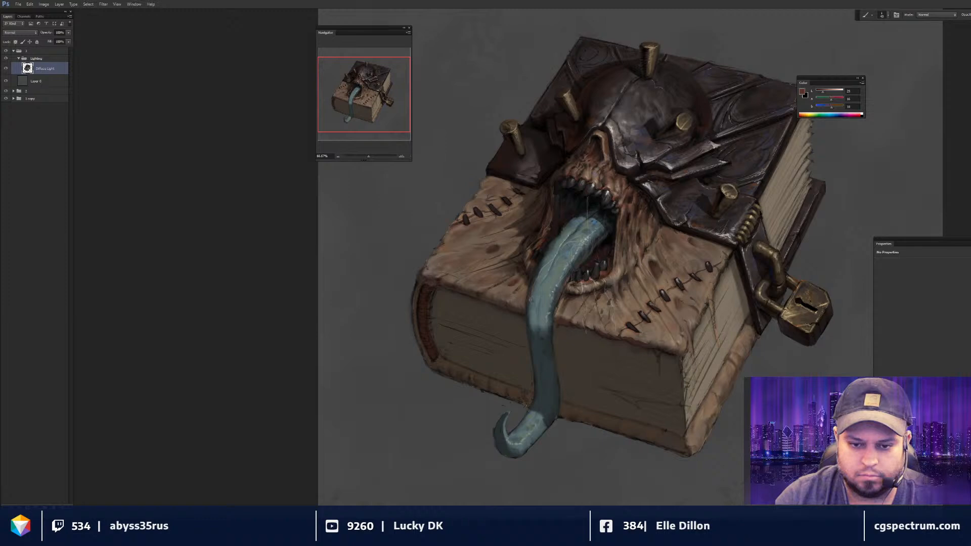
- Sample successive dark greys from the shadow beside the tongue and deepen the shading along the tongue's outer edge
{"action": "left_click", "coordinate": [535, 282], "text": "alt"}
{"action": "key", "text": "]"}
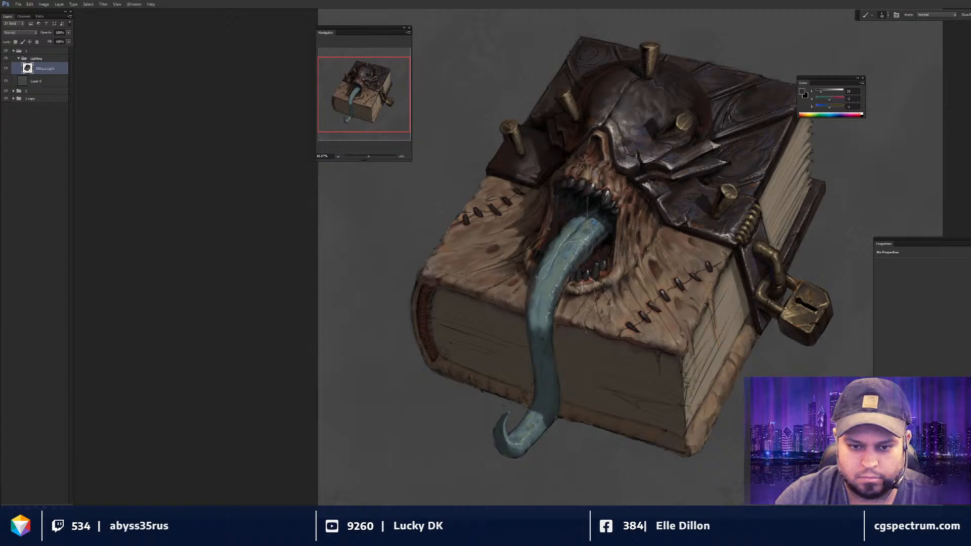
{"action": "left_click", "coordinate": [528, 299], "text": "alt"}
{"action": "left_click", "coordinate": [530, 298], "text": "alt"}
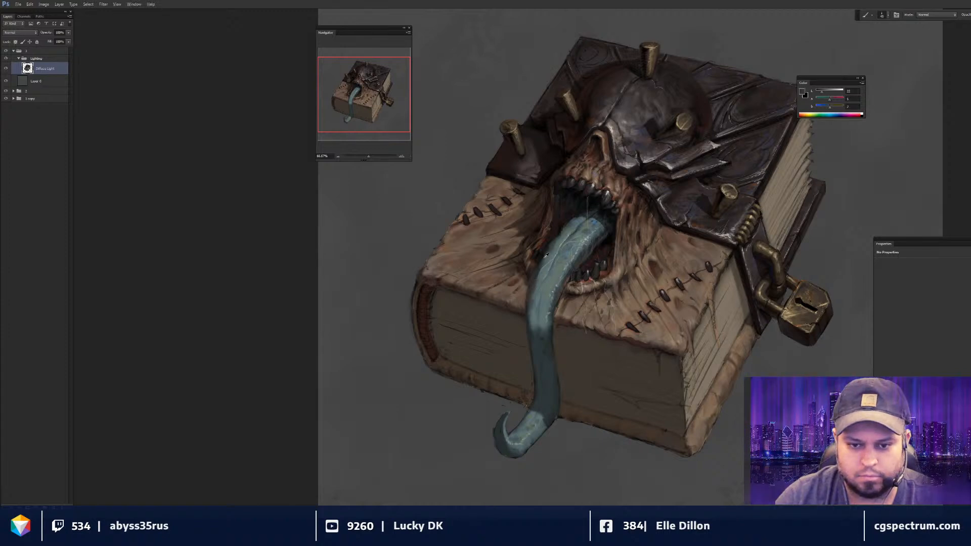
{"action": "left_click", "coordinate": [541, 261], "text": "alt"}
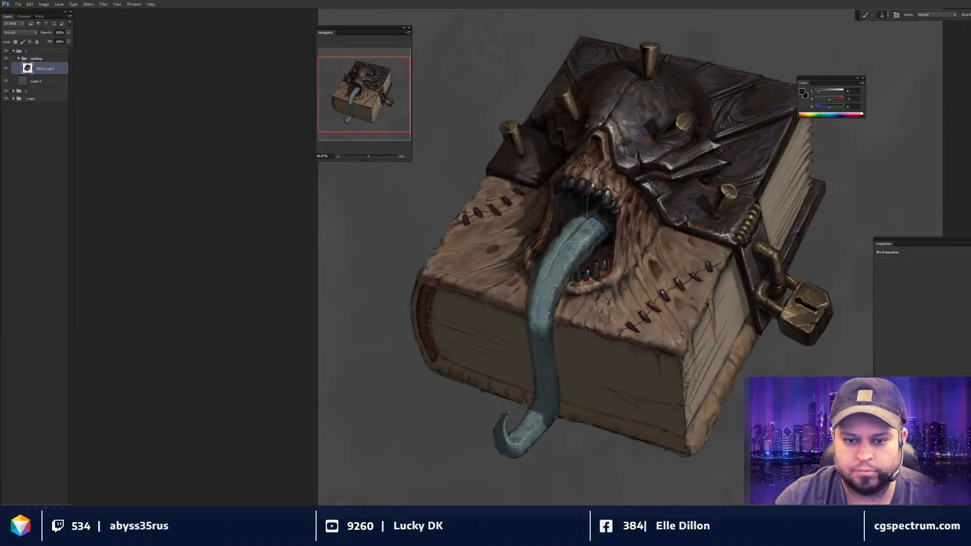
- Sample the tongue's blue-grey and touch up its upper surface inside the mouth
{"action": "left_click", "coordinate": [570, 246], "text": "alt"}
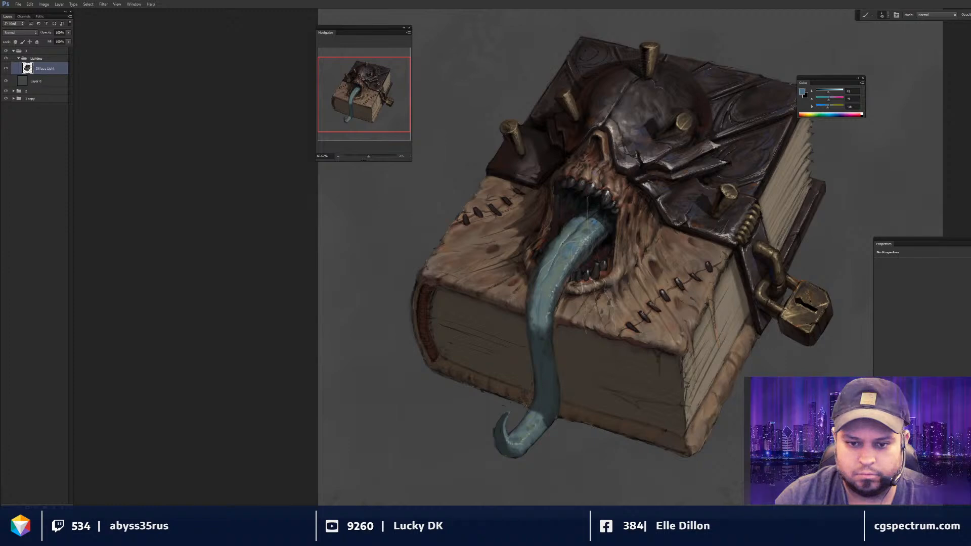
{"action": "key", "text": "ctrl+minus"}
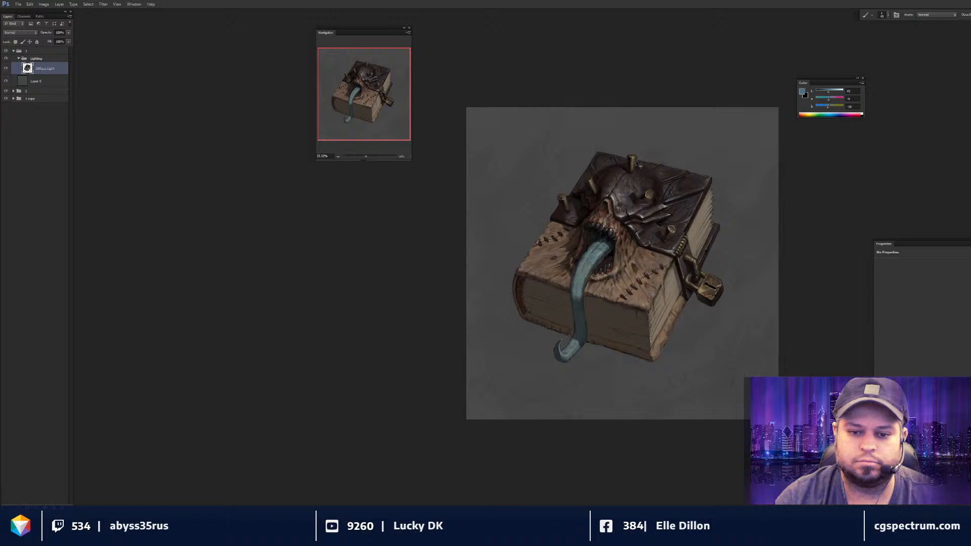
{"action": "key", "text": "ctrl+plus"}
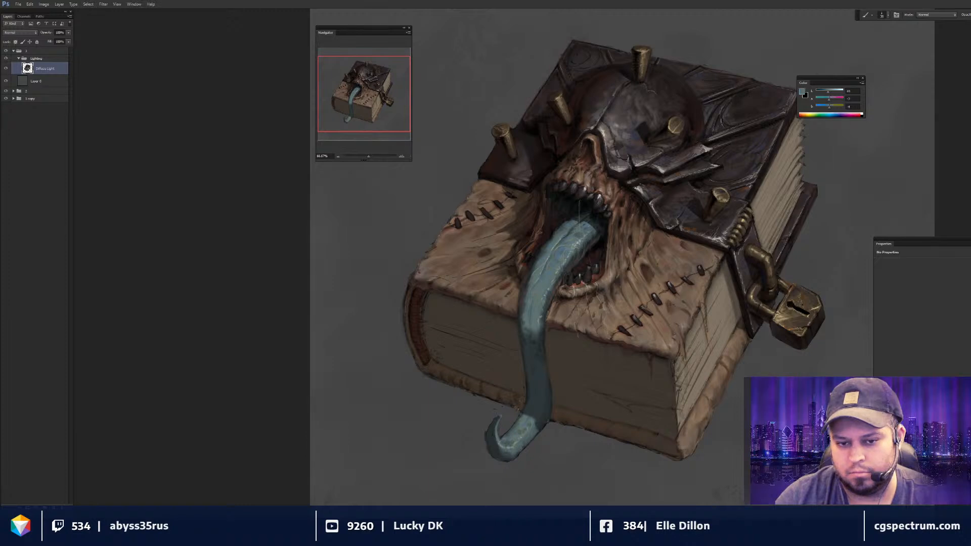
- Refine the tongue's shading with black, smudge it, and sample a dark grey from the tongue's shaded edge to continue painting
{"action": "key", "text": "x"}
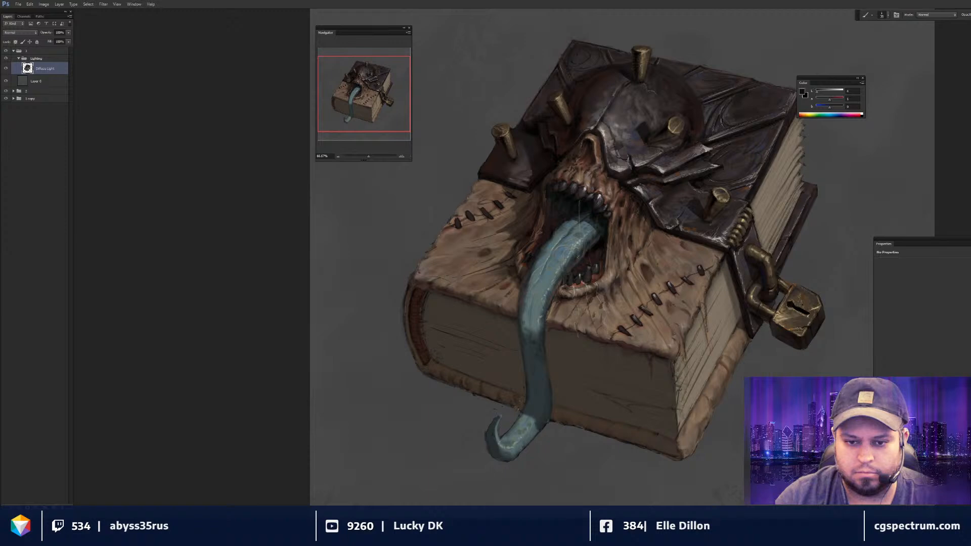
{"action": "key", "text": "ctrl+minus"}
{"action": "key", "text": "ctrl+minus"}
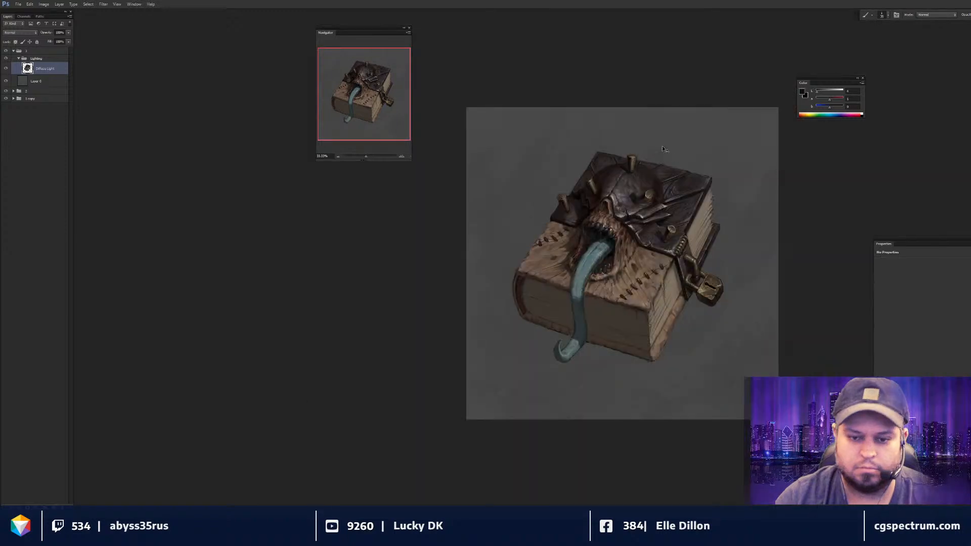
{"action": "key", "text": "ctrl+plus"}
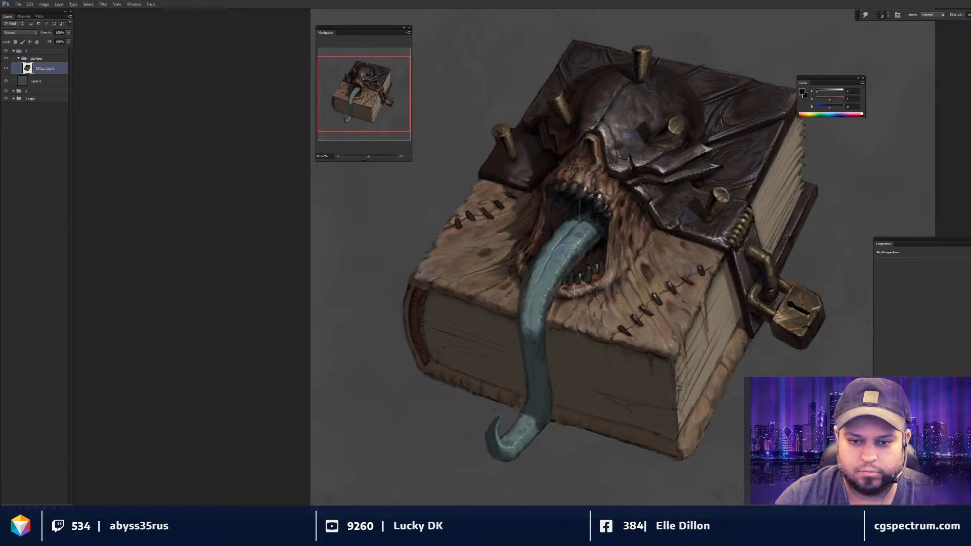
{"action": "left_click_drag", "start_coordinate": [545, 337], "coordinate": [568, 322]}
{"action": "key", "text": "b"}
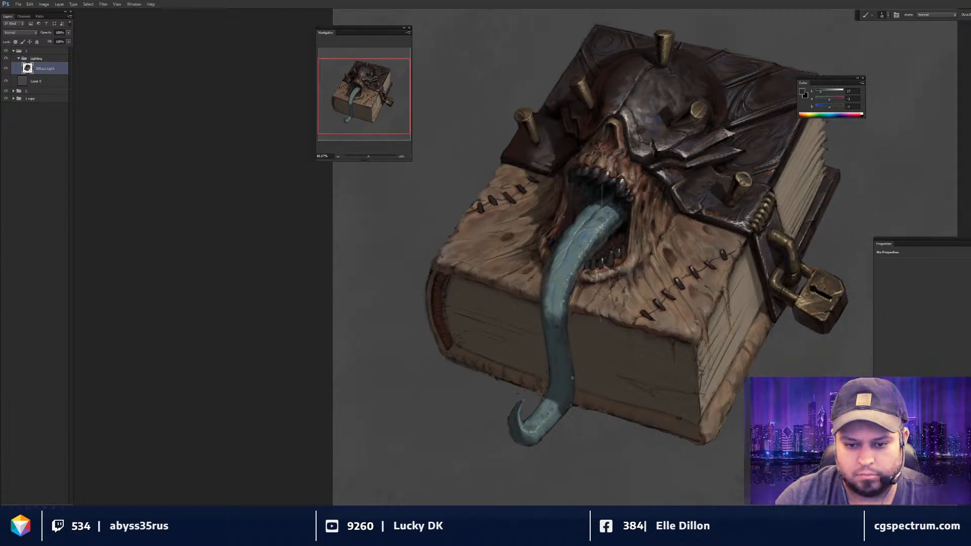
{"action": "left_click", "coordinate": [561, 257], "text": "alt"}
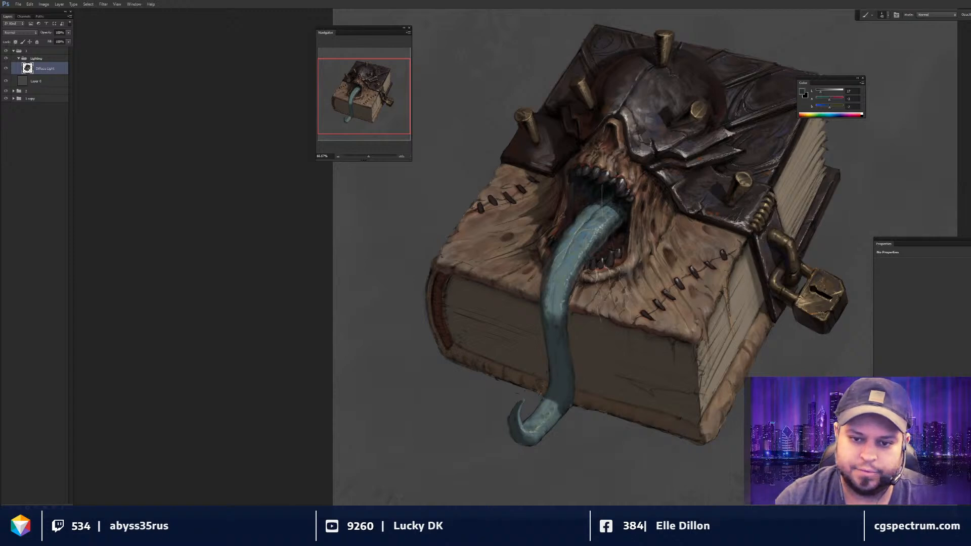
- Switch to the Square brush, set a dark reddish-brown based on the skin tone, and tint the skin around the stitches near the clasp
{"action": "mouse_move", "coordinate": [618, 258]}
{"action": "left_mouse_down"}
{"action": "mouse_move", "coordinate": [618, 287]}
{"action": "mouse_move", "coordinate": [598, 252]}
{"action": "left_mouse_up"}
{"action": "key", "text": "x"}
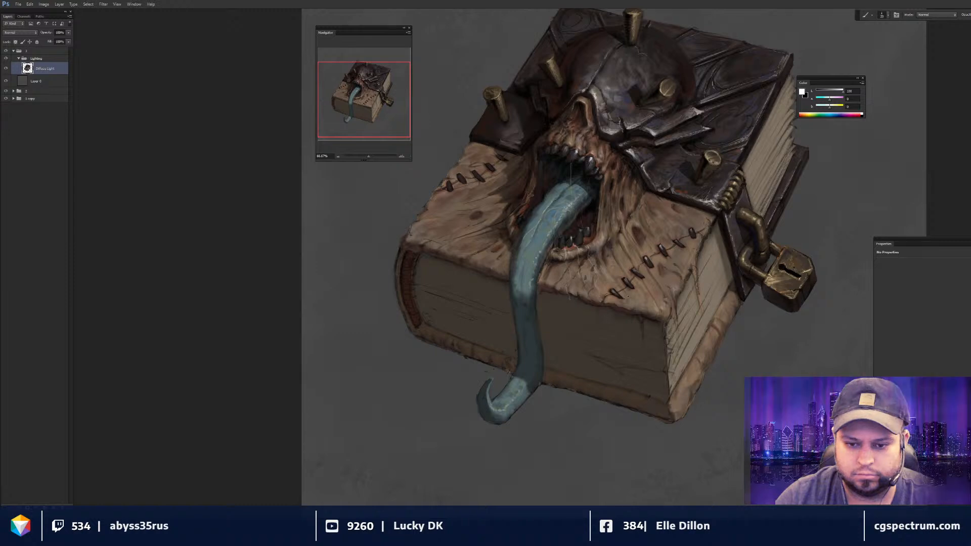
{"action": "right_click", "coordinate": [674, 183]}
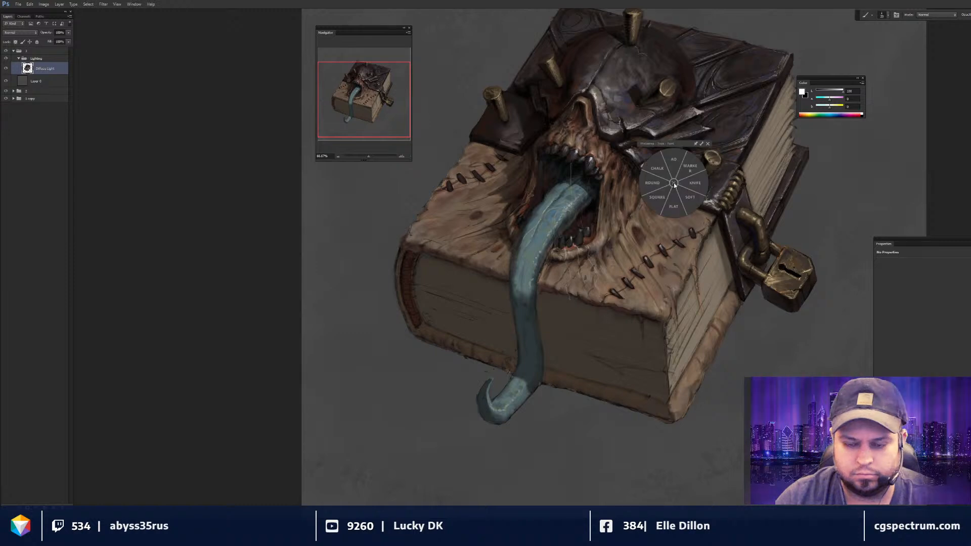
{"action": "left_click", "coordinate": [658, 197]}
{"action": "key", "text": "x"}
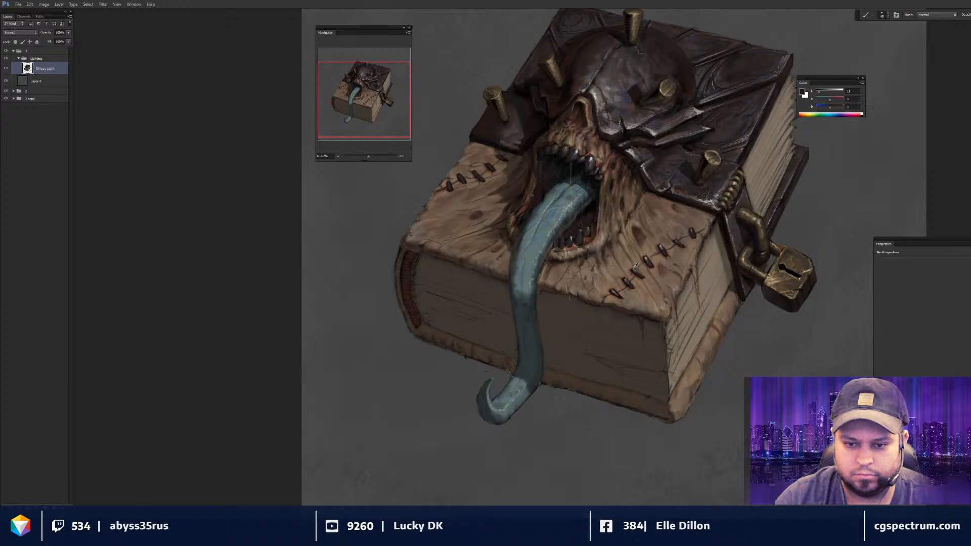
{"action": "left_click", "coordinate": [634, 269], "text": "alt"}
{"action": "left_click", "coordinate": [802, 91]}
{"action": "left_click", "coordinate": [717, 226]}
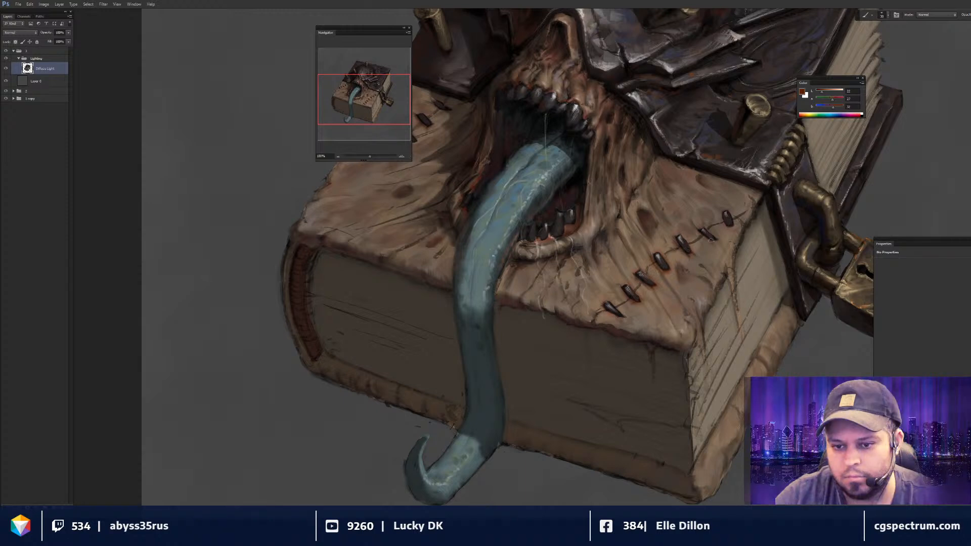
{"action": "left_click_drag", "start_coordinate": [708, 241], "coordinate": [654, 269]}
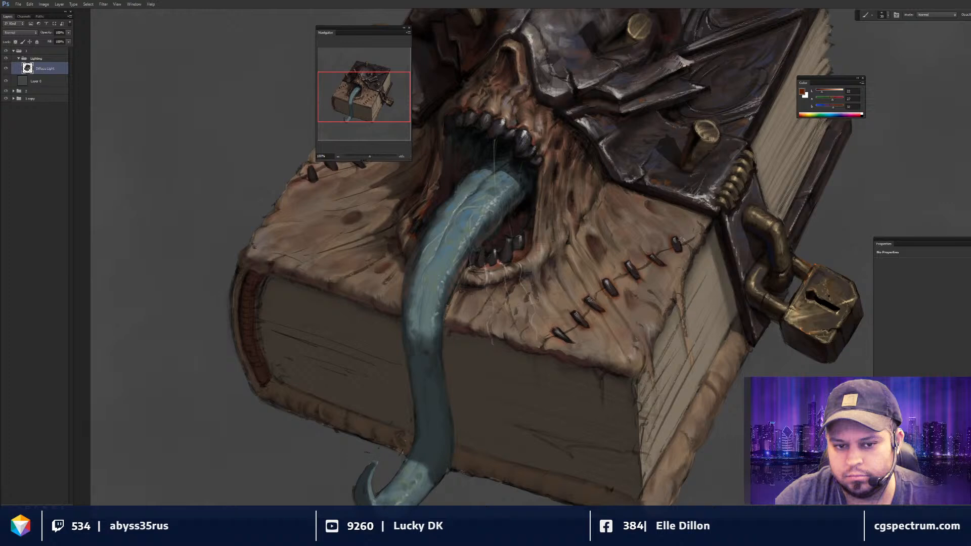
{"action": "key", "text": "ctrl+minus"}
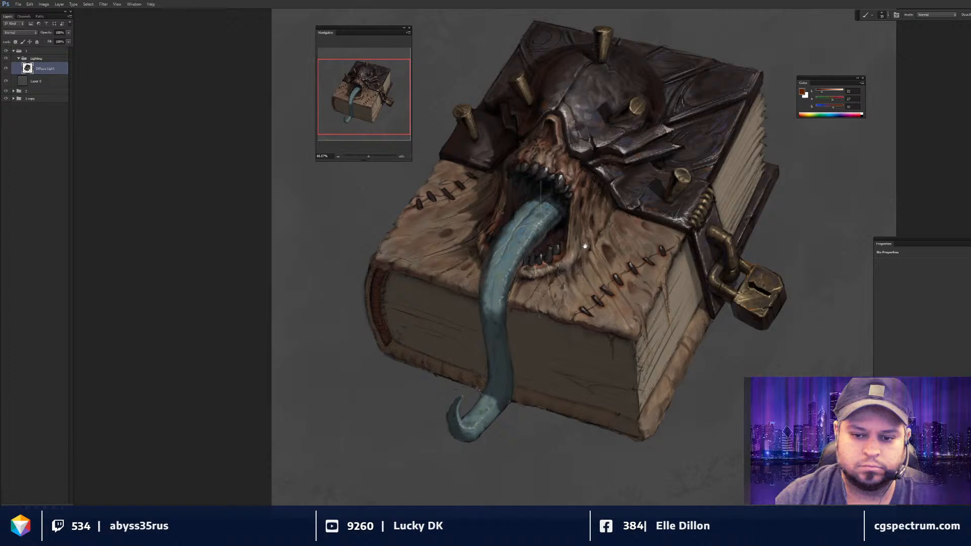
- Adjust the brush size and add the reddish-brown tint around the stitches on both sides of the mouth
{"action": "key", "text": "ctrl+plus"}
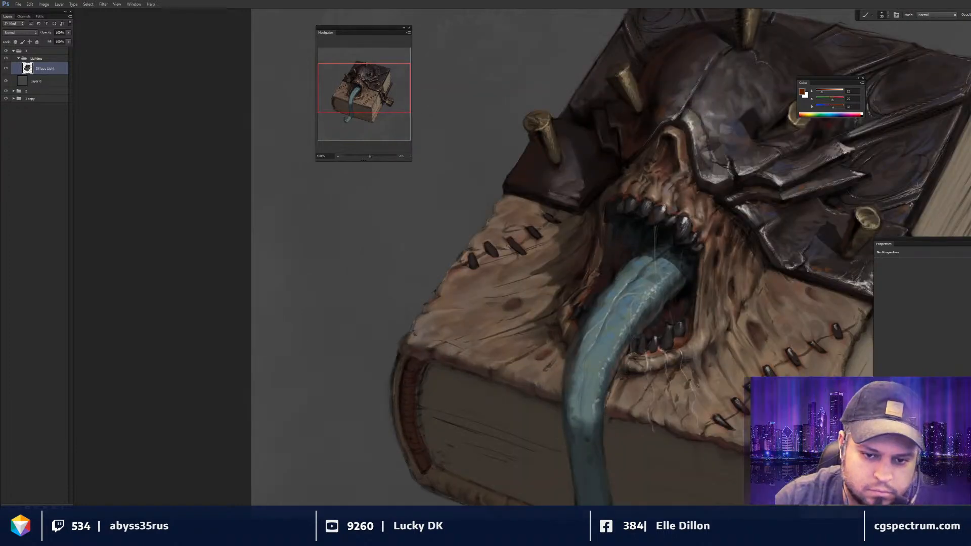
{"action": "key", "text": "bracketleft"}
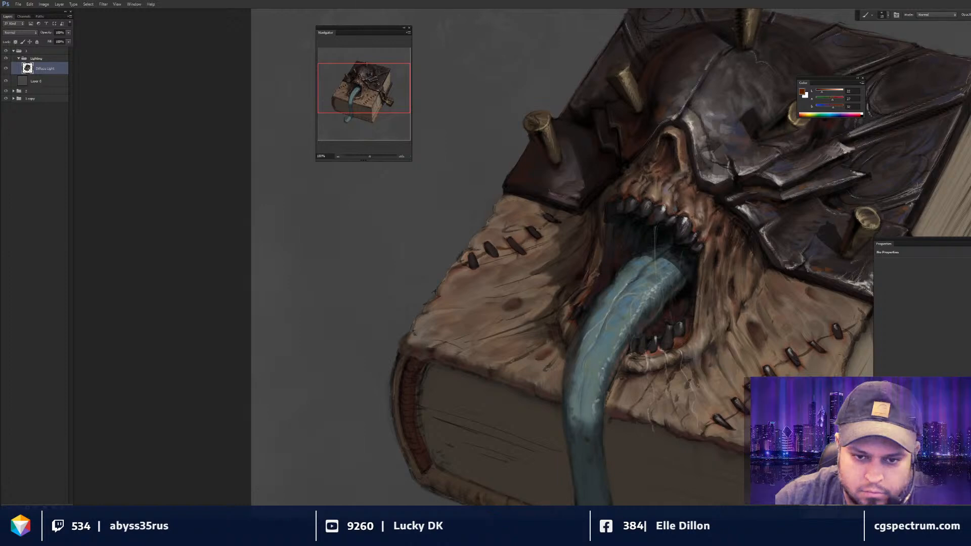
{"action": "key", "text": "bracketright"}
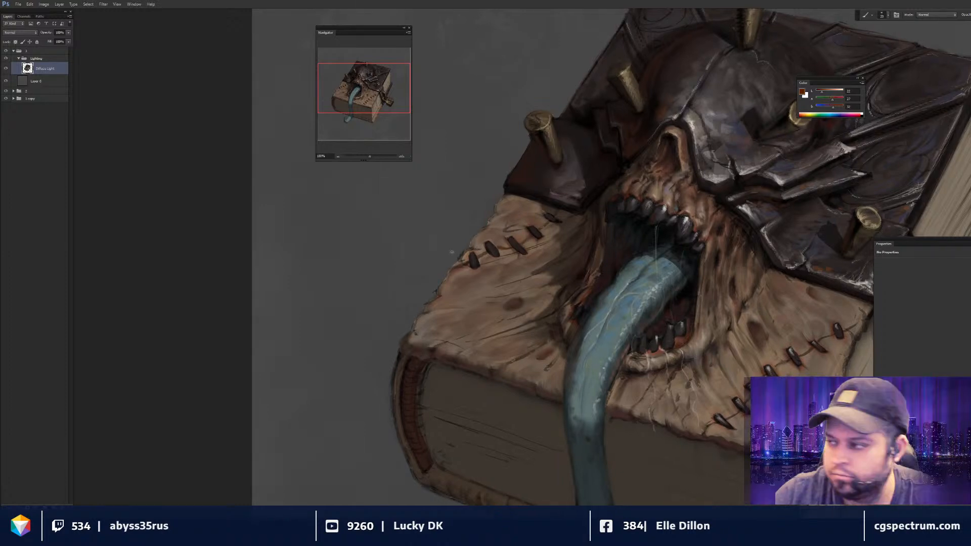
{"action": "key", "text": "bracketright"}
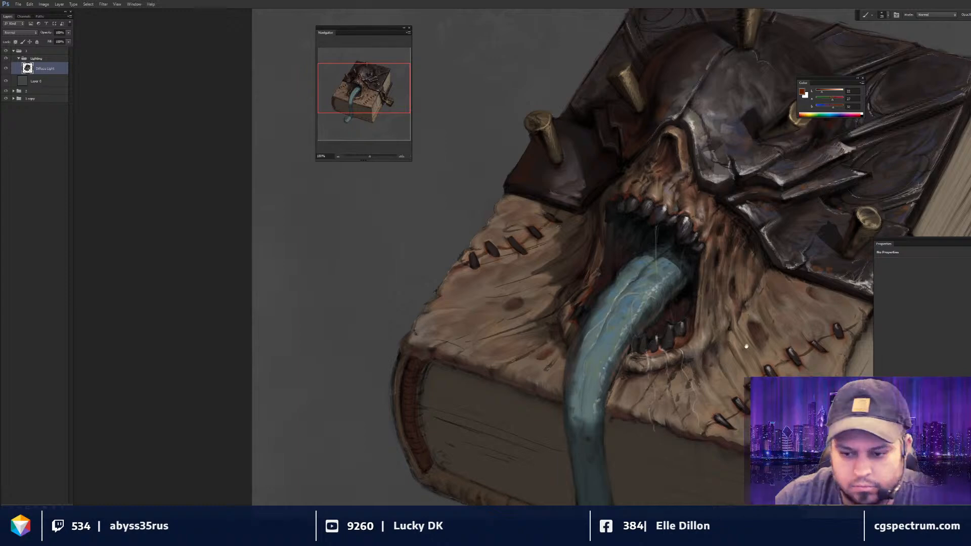
{"action": "key", "text": "ctrl+minus"}
{"action": "key", "text": "ctrl+minus"}
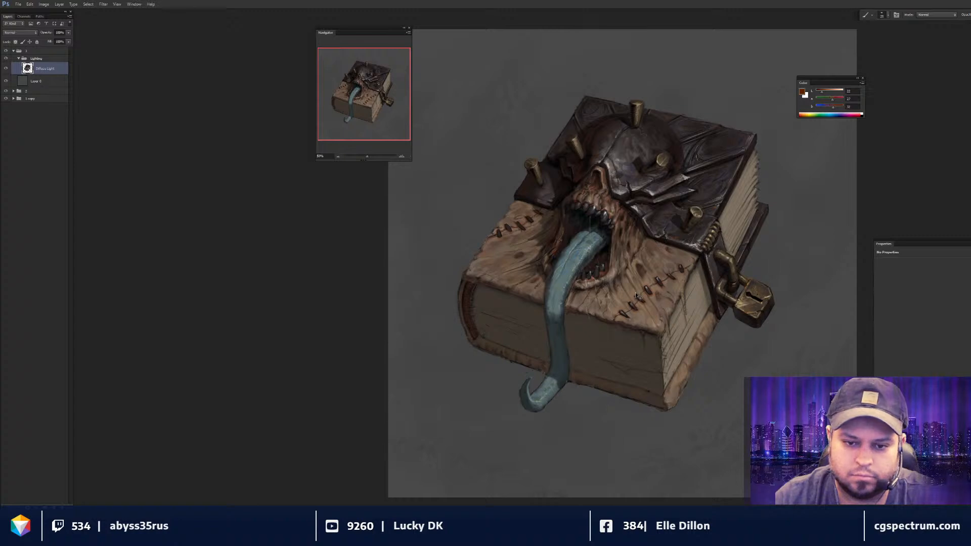
- Sample near-black from the stitch closest to the clasp and darken the stitch details with a slightly larger brush
{"action": "key", "text": "ctrl+plus"}
{"action": "left_click_drag", "start_coordinate": [641, 296], "coordinate": [581, 223]}
{"action": "key", "text": "ctrl+plus"}
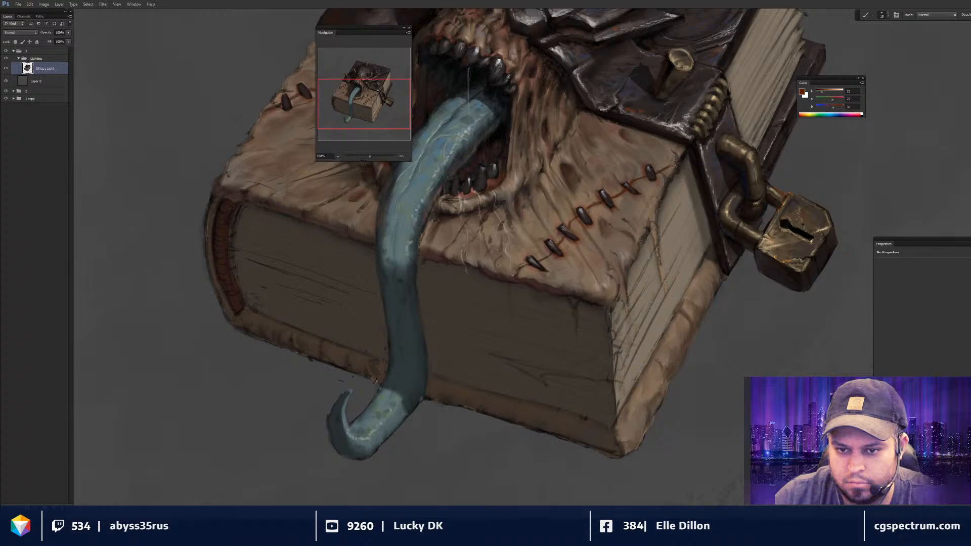
{"action": "left_click", "coordinate": [652, 173], "text": "alt"}
{"action": "key", "text": "bracketright"}
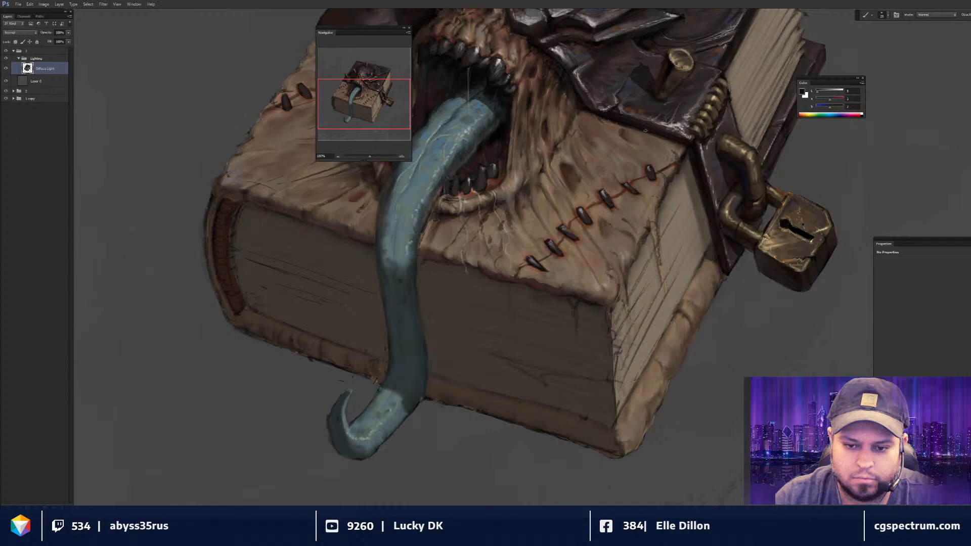
- Sample the padlock's dark edge and its brass tone, and refine the padlock's face with a much smaller brush
{"action": "scroll", "coordinate": [638, 307], "scroll_direction": "down", "scroll_amount": 1}
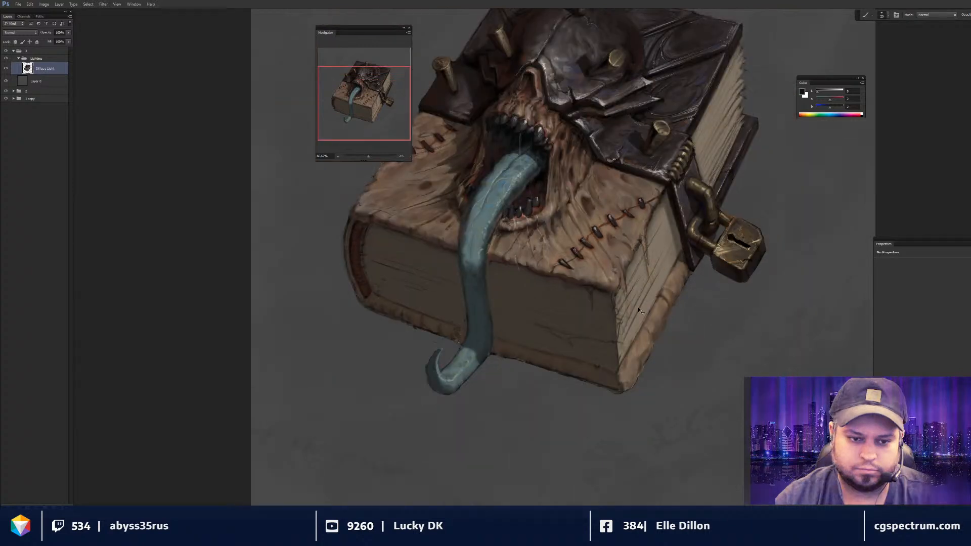
{"action": "key", "text": "ctrl+minus"}
{"action": "left_click_drag", "start_coordinate": [696, 338], "coordinate": [590, 305]}
{"action": "key", "text": "ctrl+plus"}
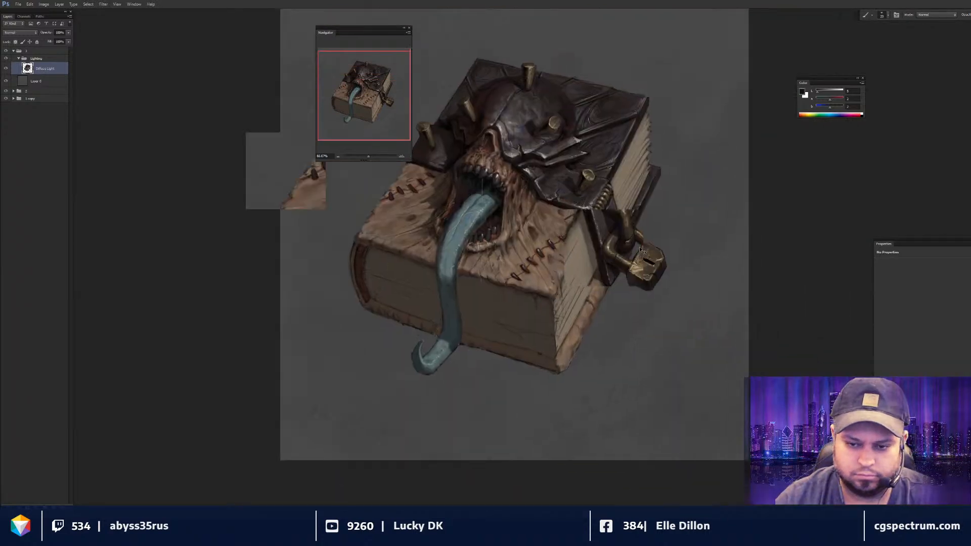
{"action": "scroll", "coordinate": [612, 243], "scroll_direction": "up", "scroll_amount": 1}
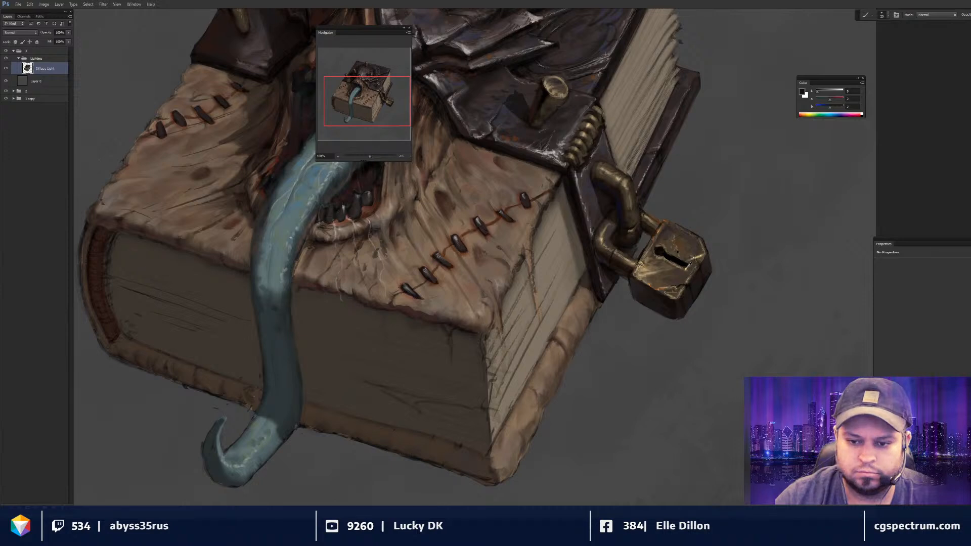
{"action": "left_click", "coordinate": [687, 267], "text": "alt"}
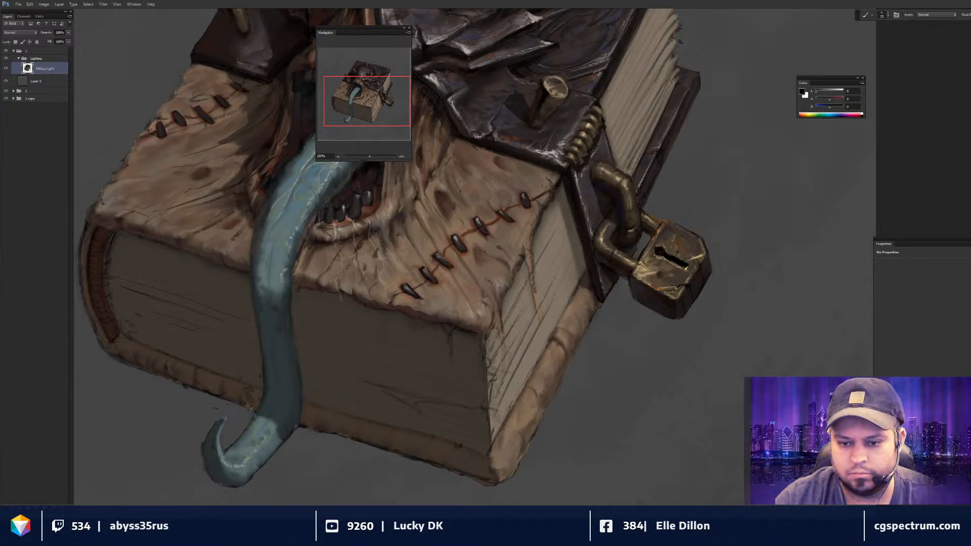
{"action": "left_click", "coordinate": [672, 278], "text": "alt"}
{"action": "key", "text": "bracketleft"}
{"action": "key", "text": "bracketleft"}
{"action": "key", "text": "bracketleft"}
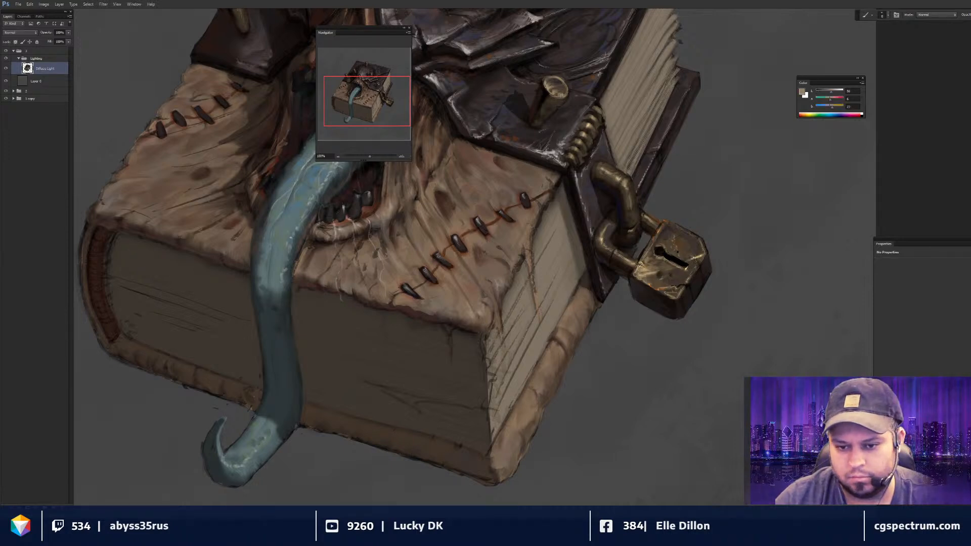
{"action": "scroll", "coordinate": [623, 261], "scroll_direction": "down", "scroll_amount": 1}
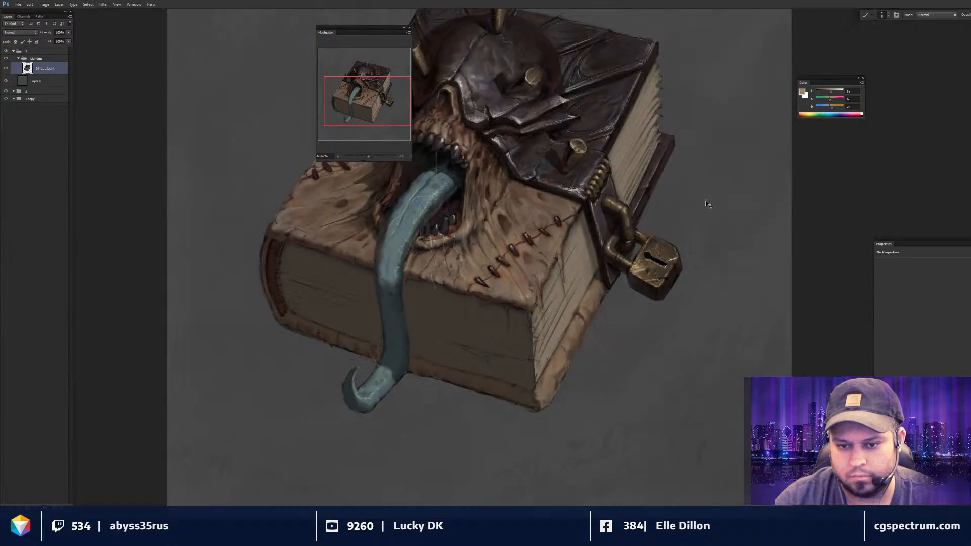
{"action": "left_click_drag", "start_coordinate": [499, 238], "coordinate": [598, 283]}
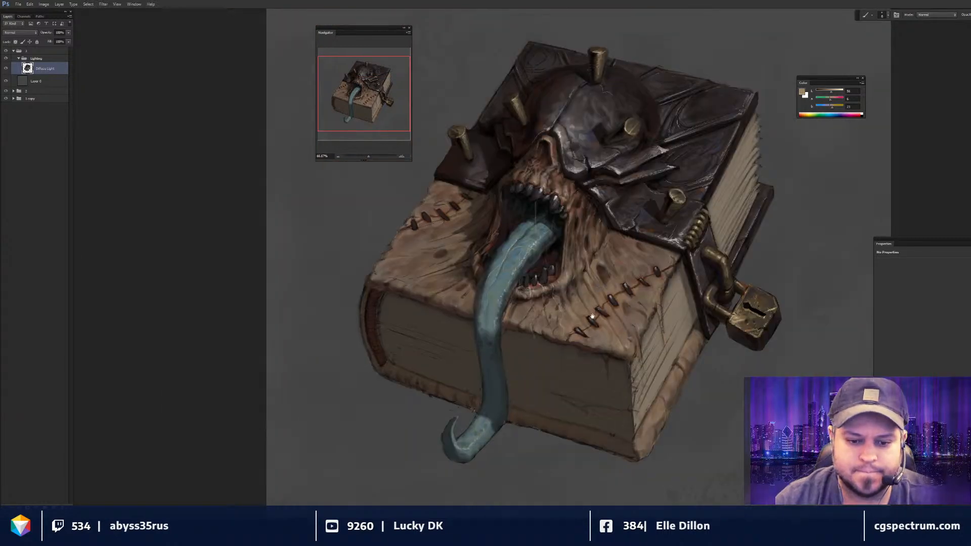
- Check the painting's values in greyscale with a temporary Black & White adjustment layer, and delete that layer after comparing
{"action": "left_click_drag", "start_coordinate": [549, 340], "coordinate": [653, 230]}
{"action": "key", "text": "x"}
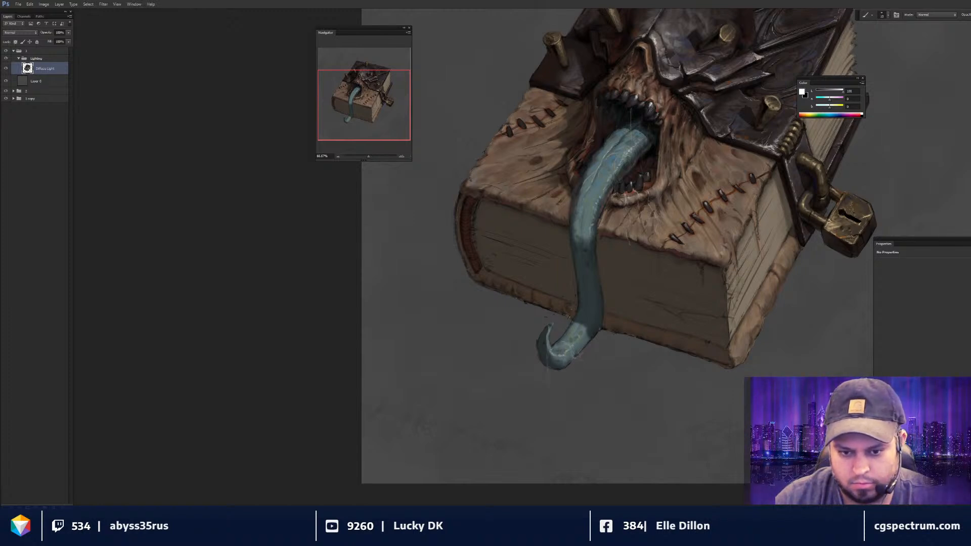
{"action": "key", "text": "ctrl+minus"}
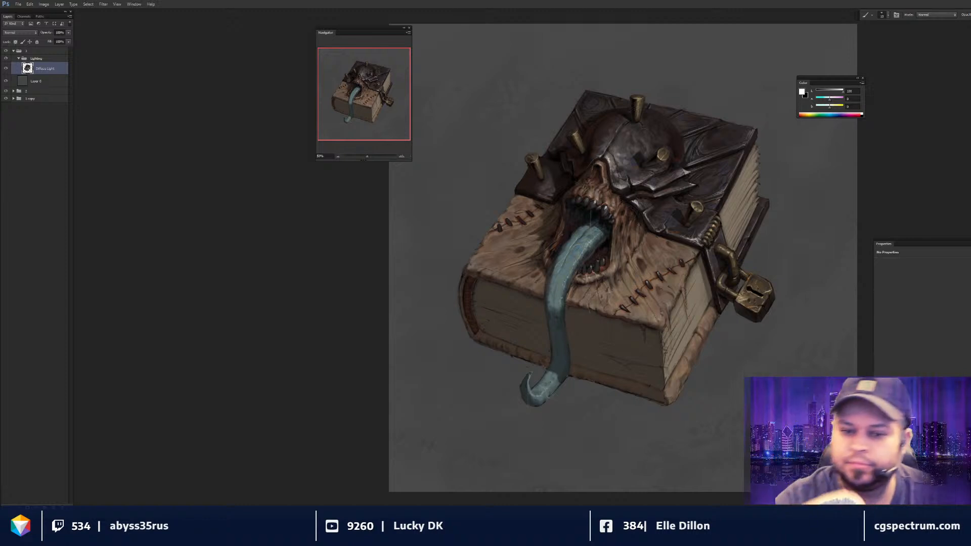
{"action": "left_click_drag", "start_coordinate": [691, 307], "coordinate": [660, 316]}
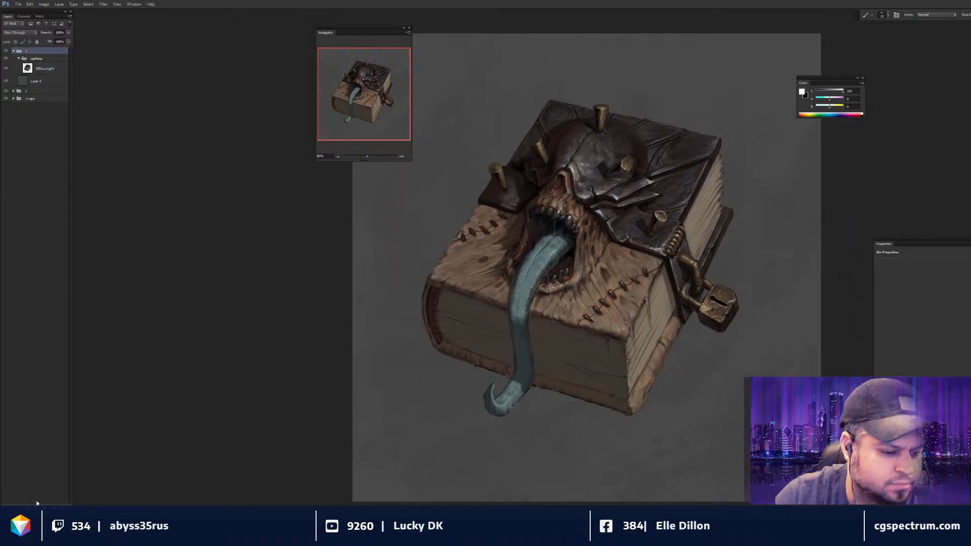
{"action": "left_click", "coordinate": [36, 507]}
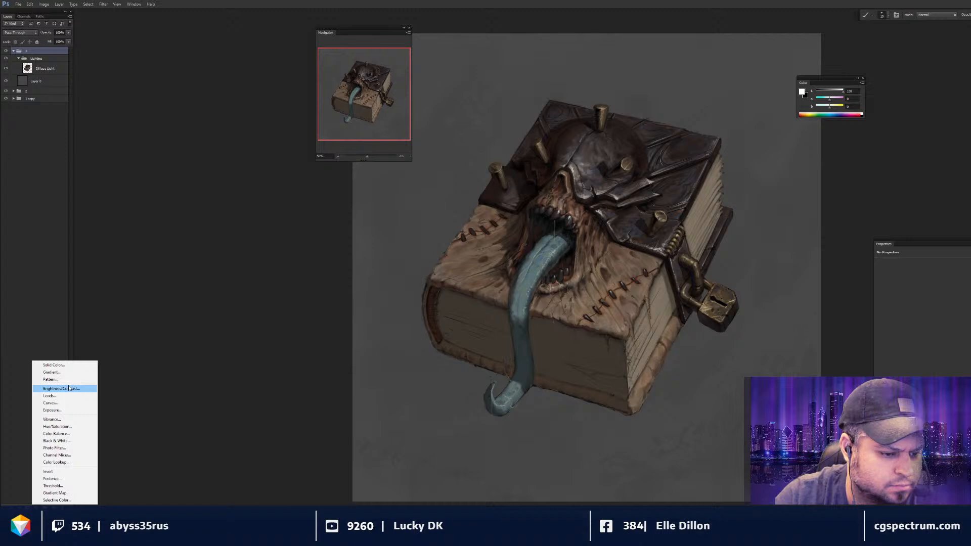
{"action": "left_click", "coordinate": [56, 441]}
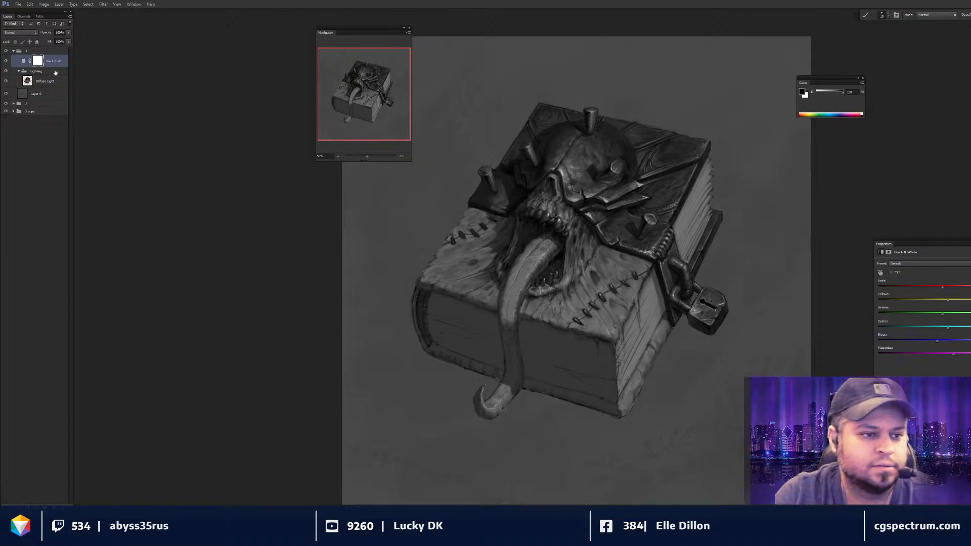
{"action": "left_click", "coordinate": [5, 61]}
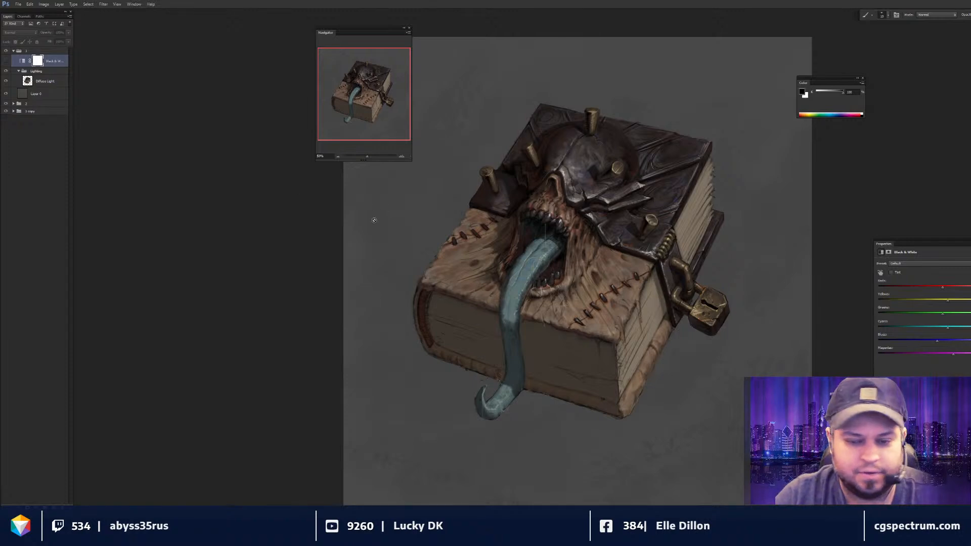
{"action": "key", "text": "Delete"}
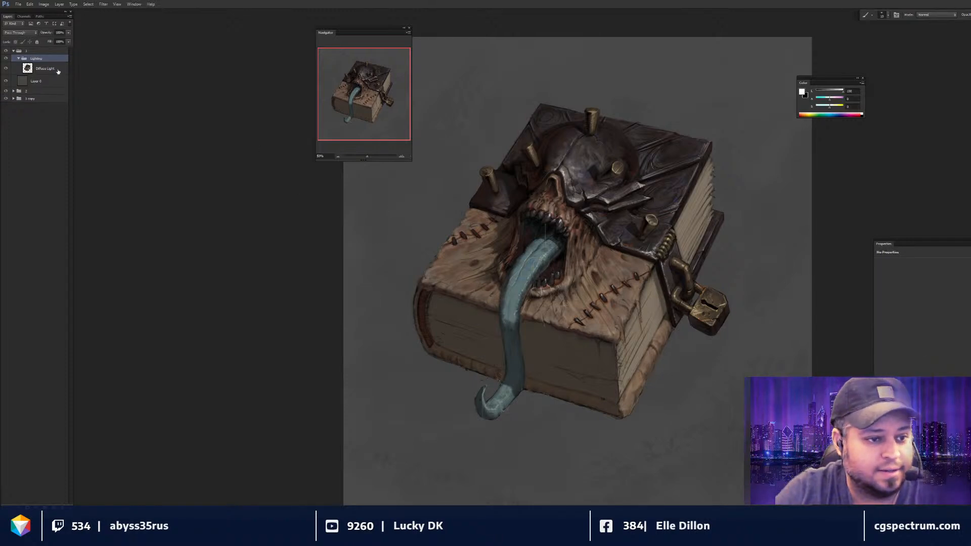
- On the Diffuse Light layer, switch to the Shape brush, set a dark reddish-brown and tint the skin around the stitches near the clasp
{"action": "left_click_drag", "start_coordinate": [667, 308], "coordinate": [666, 307]}
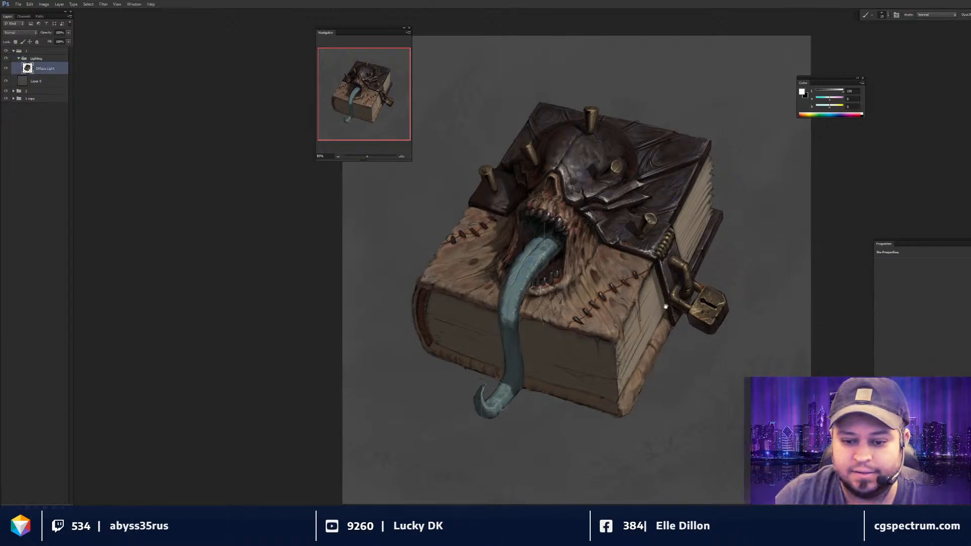
{"action": "left_click", "coordinate": [662, 305], "text": "ctrl"}
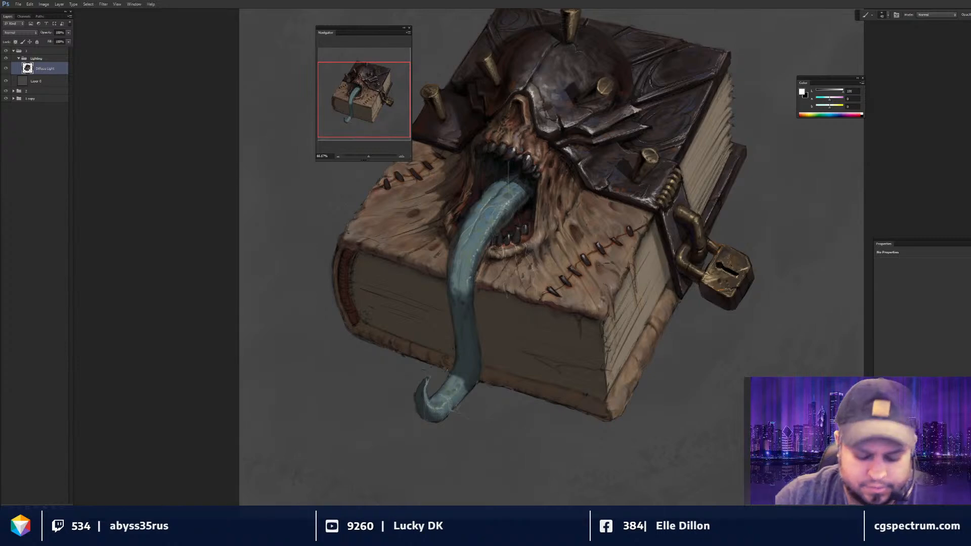
{"action": "right_click", "coordinate": [607, 265]}
{"action": "left_click", "coordinate": [627, 266]}
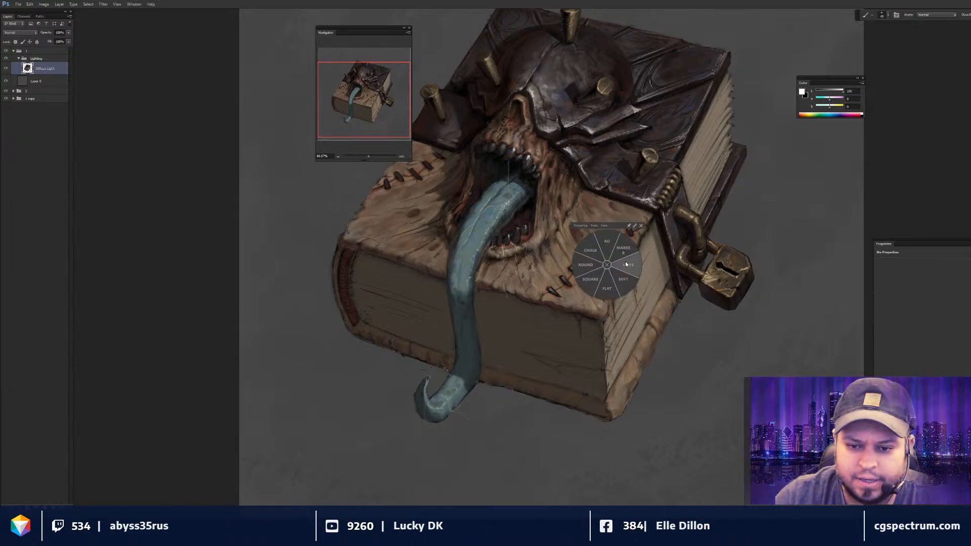
{"action": "left_click", "coordinate": [625, 262]}
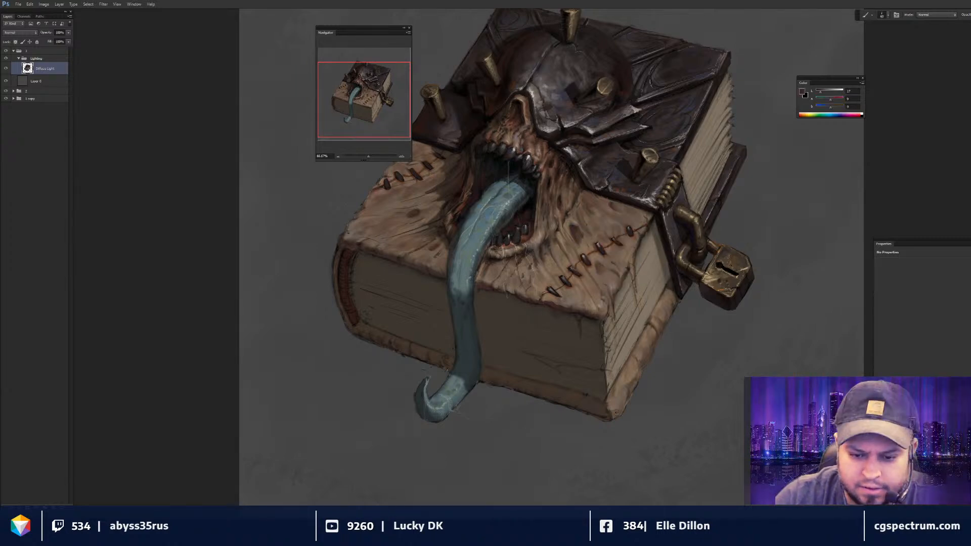
{"action": "key", "text": "n"}
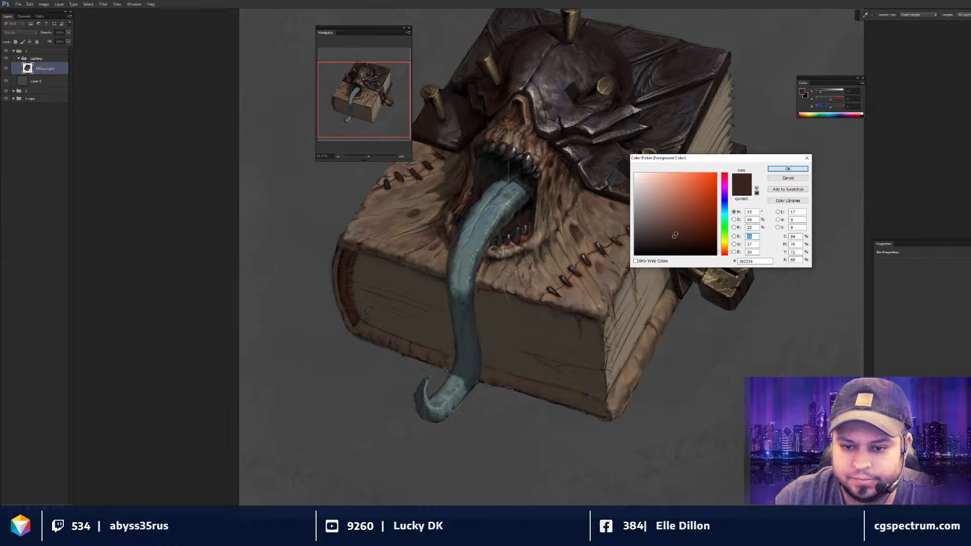
{"action": "left_click", "coordinate": [787, 169]}
{"action": "scroll", "coordinate": [551, 253], "scroll_direction": "down", "scroll_amount": 1}
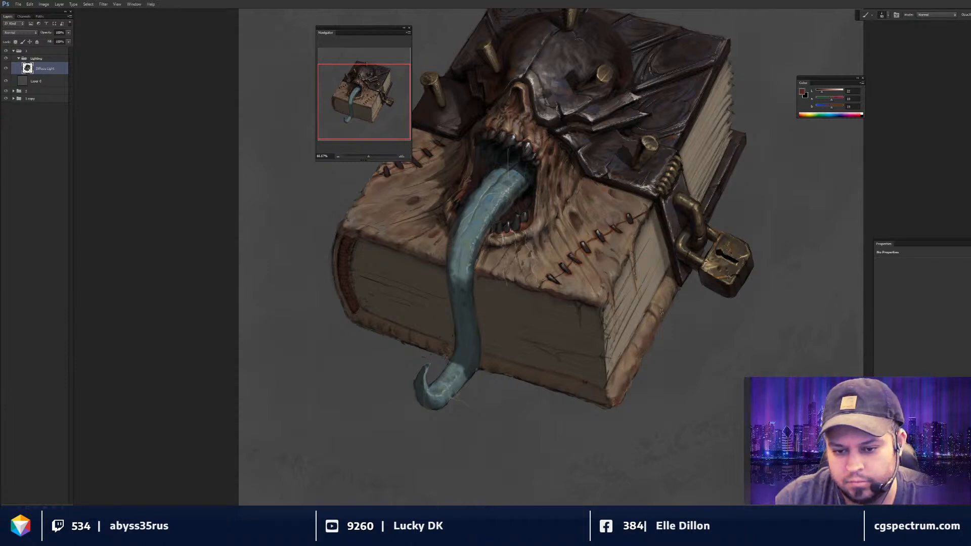
- Switch brushes, sample near-black beside the stitch nearest the clasp, refine the dark details there and blend with a smaller Smudge tool
{"action": "left_click_drag", "start_coordinate": [661, 312], "coordinate": [664, 307]}
{"action": "right_click", "coordinate": [645, 274]}
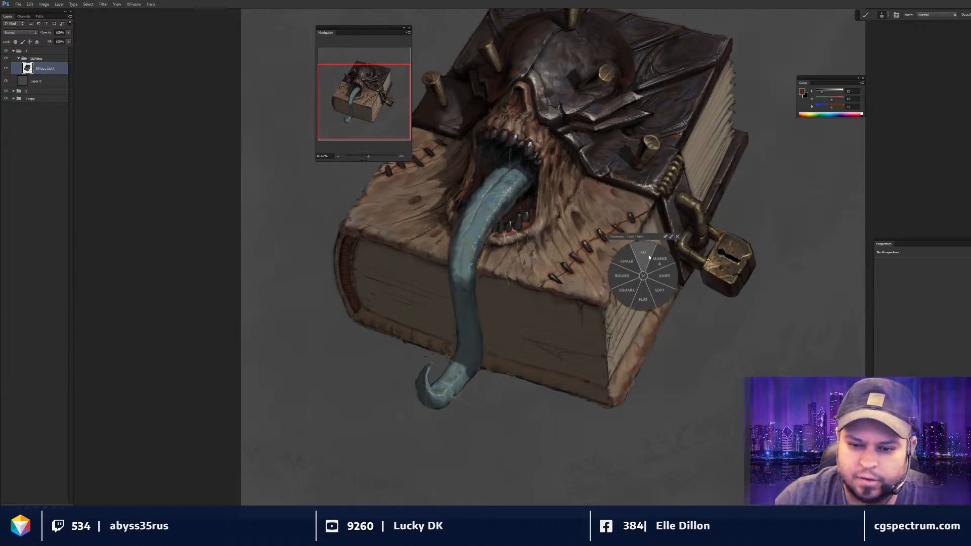
{"action": "left_click", "coordinate": [645, 256]}
{"action": "left_click", "coordinate": [646, 218], "text": "alt"}
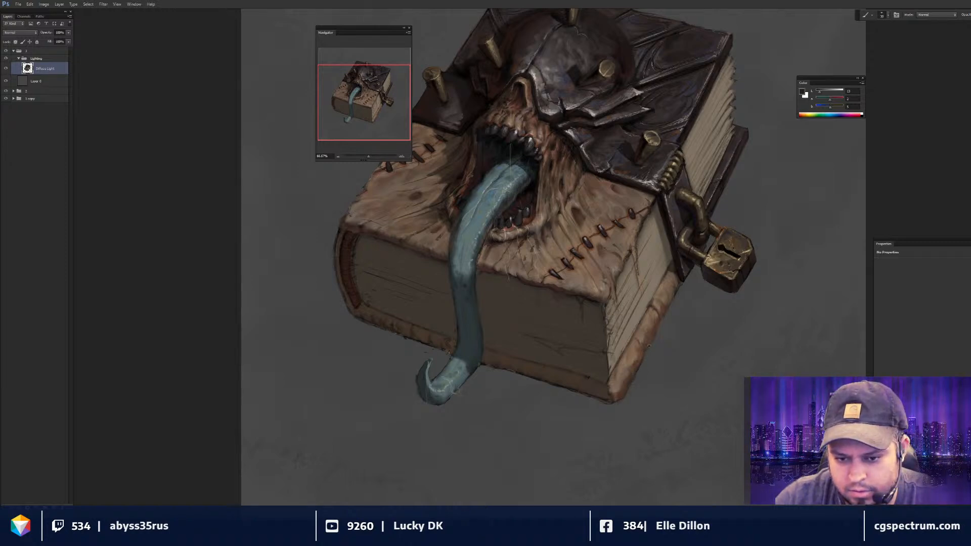
{"action": "key", "text": "r"}
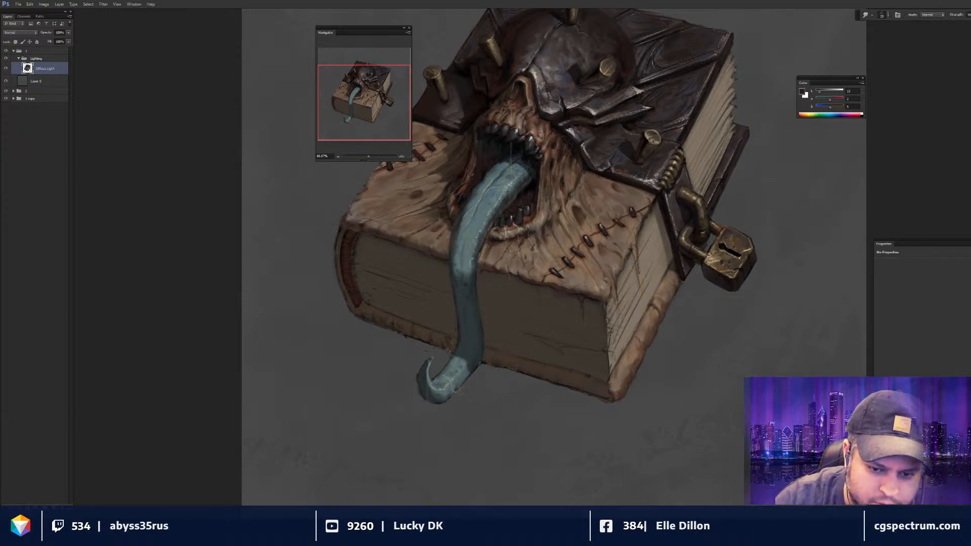
{"action": "key", "text": "bracketleft"}
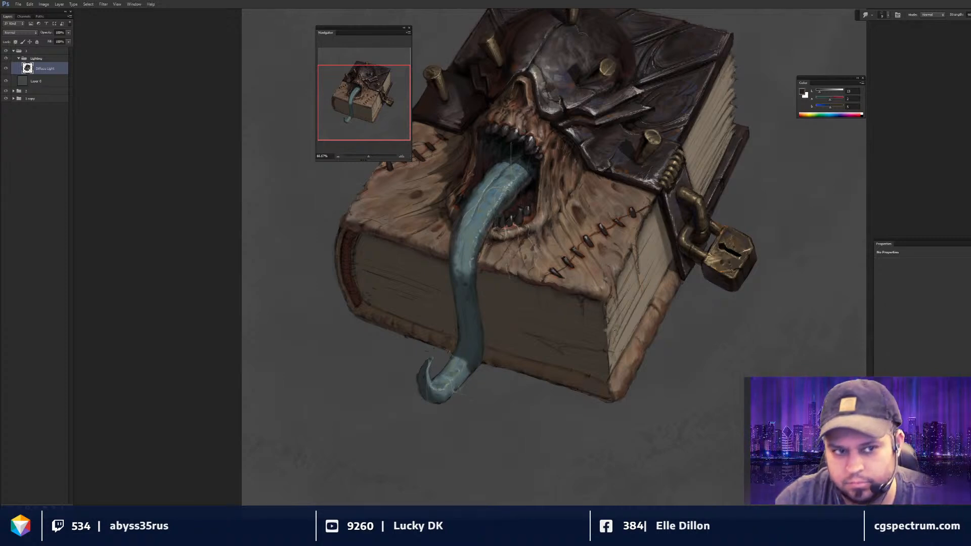
{"action": "left_click_drag", "start_coordinate": [551, 243], "coordinate": [548, 240]}
- Sample the dark tone at the cover's edge below the stitches, paint a crack down onto the pages and blend it
{"action": "key", "text": "b"}
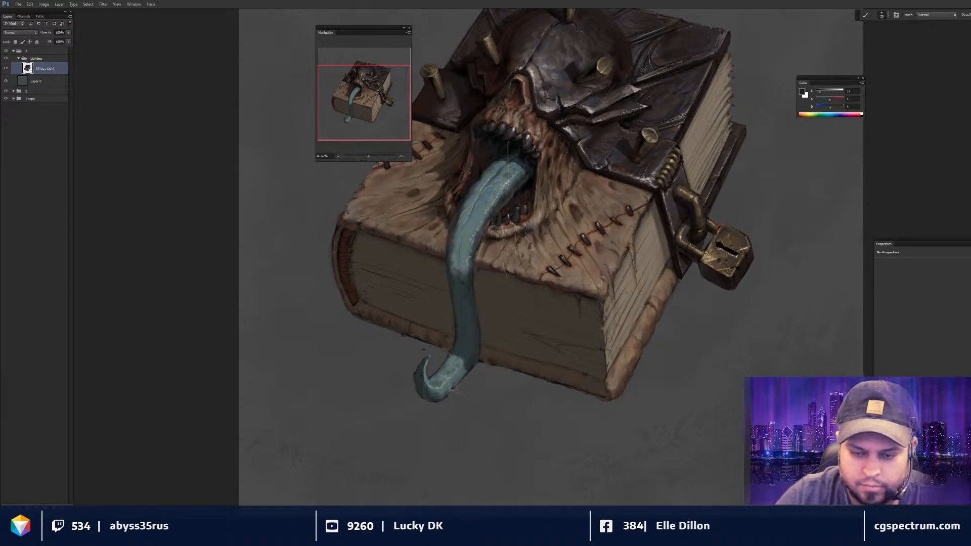
{"action": "left_click", "coordinate": [629, 249], "text": "alt"}
{"action": "left_click_drag", "start_coordinate": [630, 248], "coordinate": [635, 273]}
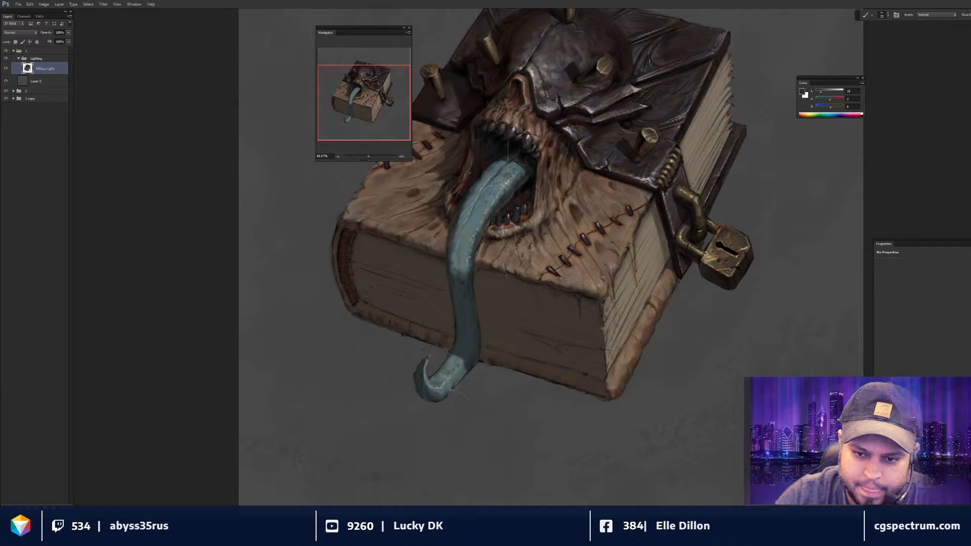
{"action": "key", "text": "r"}
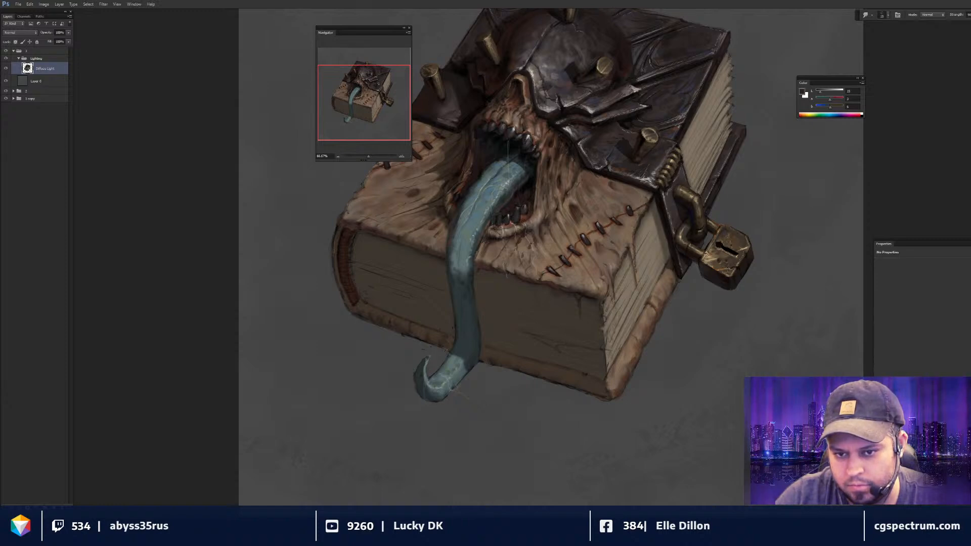
{"action": "key", "text": "b"}
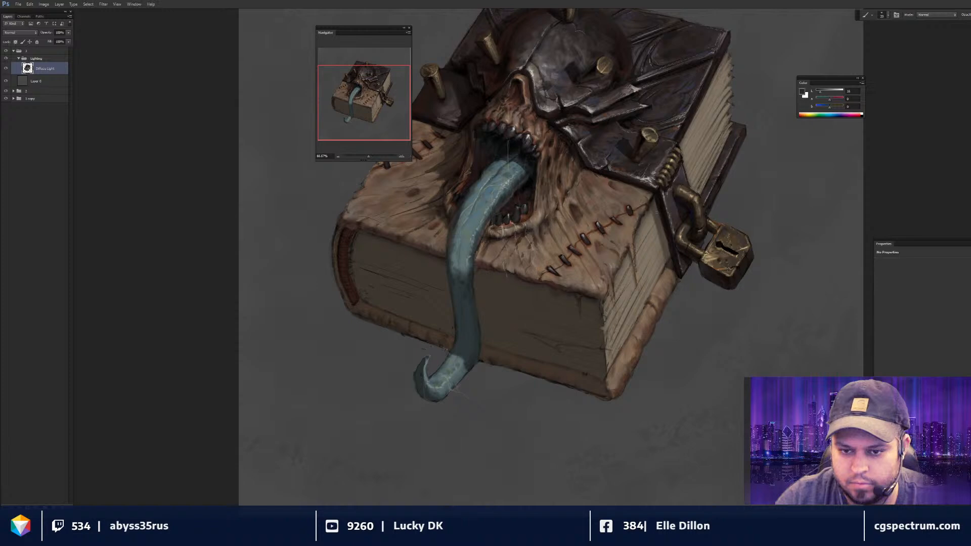
{"action": "key", "text": "bracketleft"}
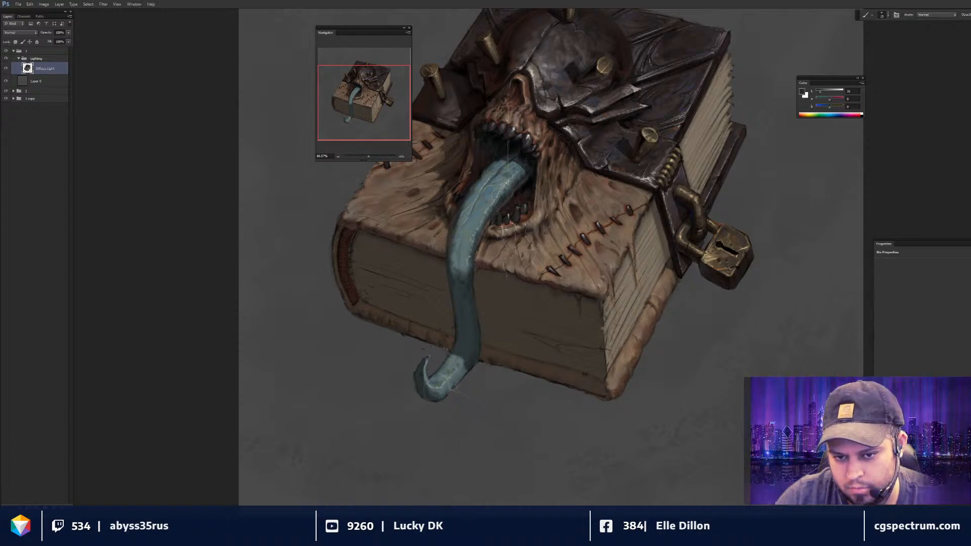
- Enlarge the brush, sample a dark page tone near the book's front corner and paint over the corner edge of the pages
{"action": "scroll", "coordinate": [677, 287], "scroll_direction": "down", "scroll_amount": 3}
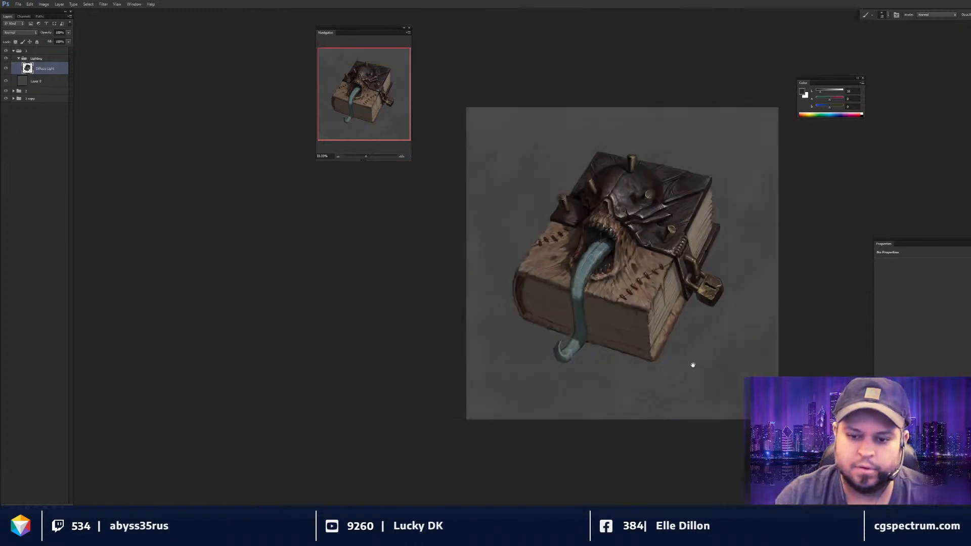
{"action": "scroll", "coordinate": [626, 301], "scroll_direction": "up", "scroll_amount": 2}
{"action": "key", "text": "r"}
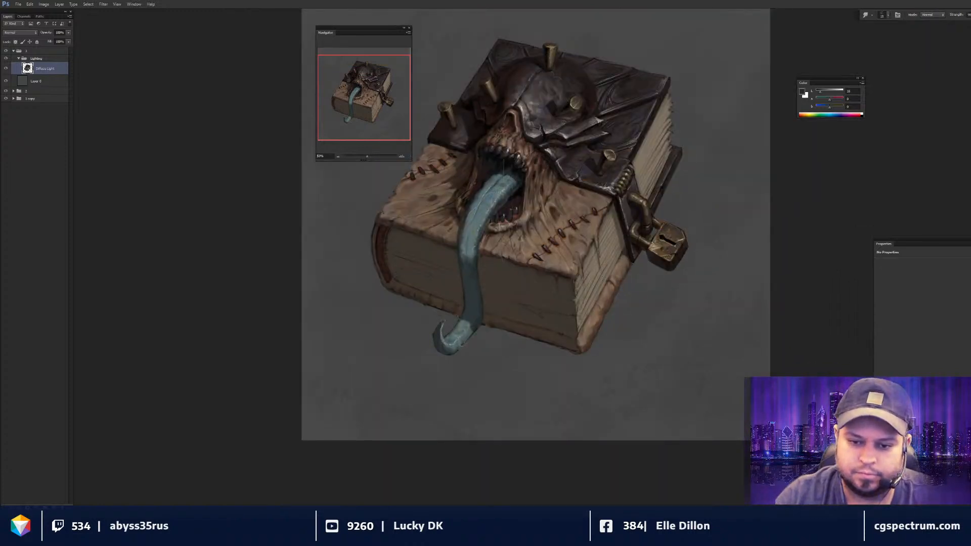
{"action": "key", "text": "b"}
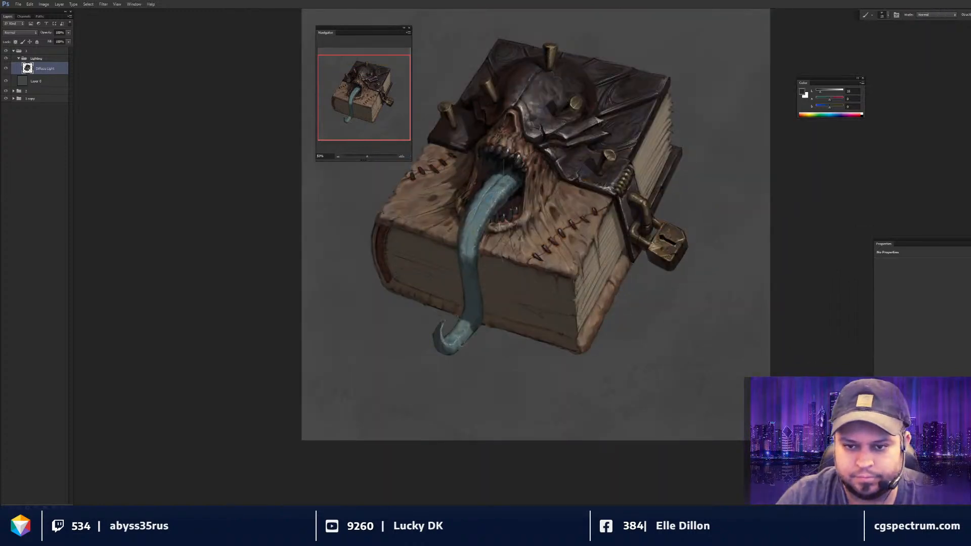
{"action": "key", "text": "bracketright"}
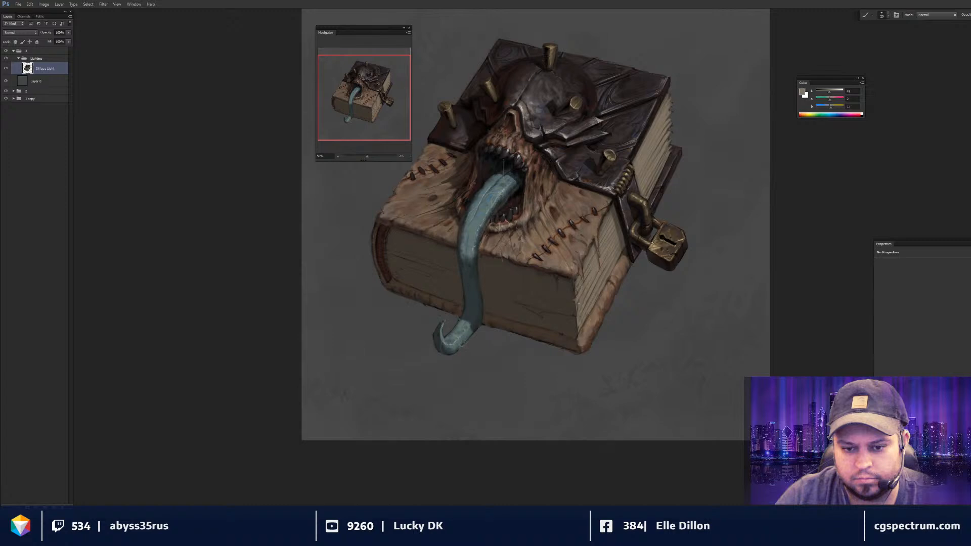
{"action": "left_click_drag", "start_coordinate": [618, 217], "coordinate": [670, 209]}
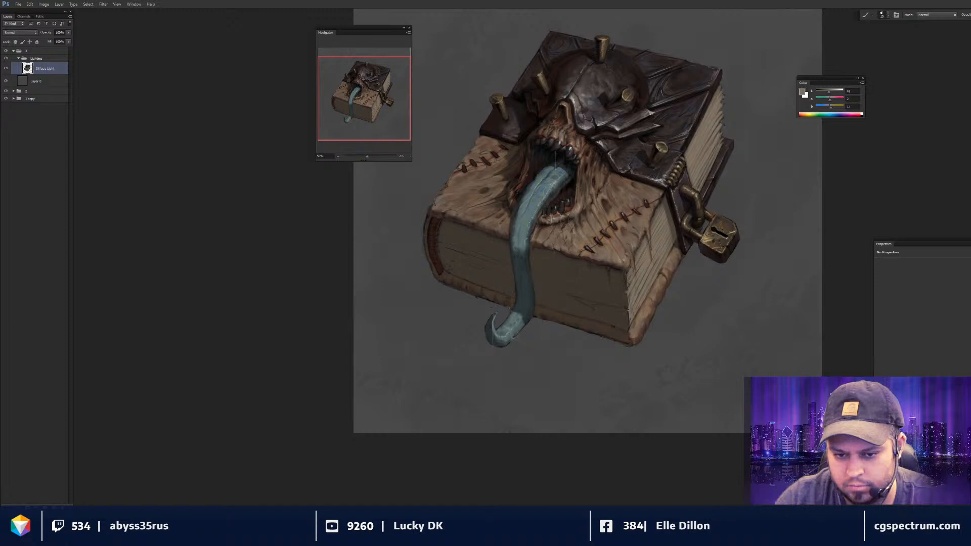
{"action": "left_click", "coordinate": [623, 309], "text": "alt"}
{"action": "left_click_drag", "start_coordinate": [622, 309], "coordinate": [630, 310]}
{"action": "key", "text": "bracketright"}
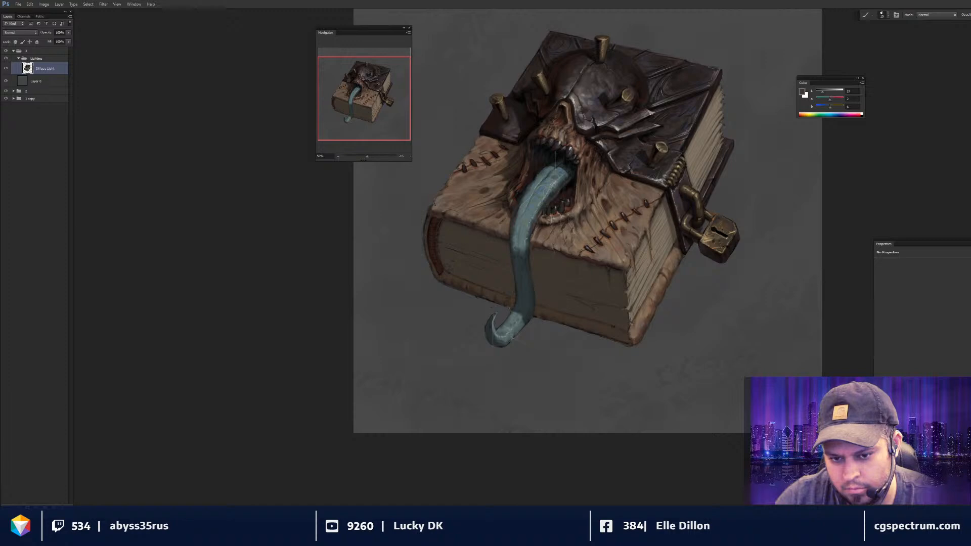
- Refine the page block's front corner with dark and lighter page tones sampled repeatedly along the edge
{"action": "left_click", "coordinate": [625, 322], "text": "alt"}
{"action": "key", "text": "bracketright"}
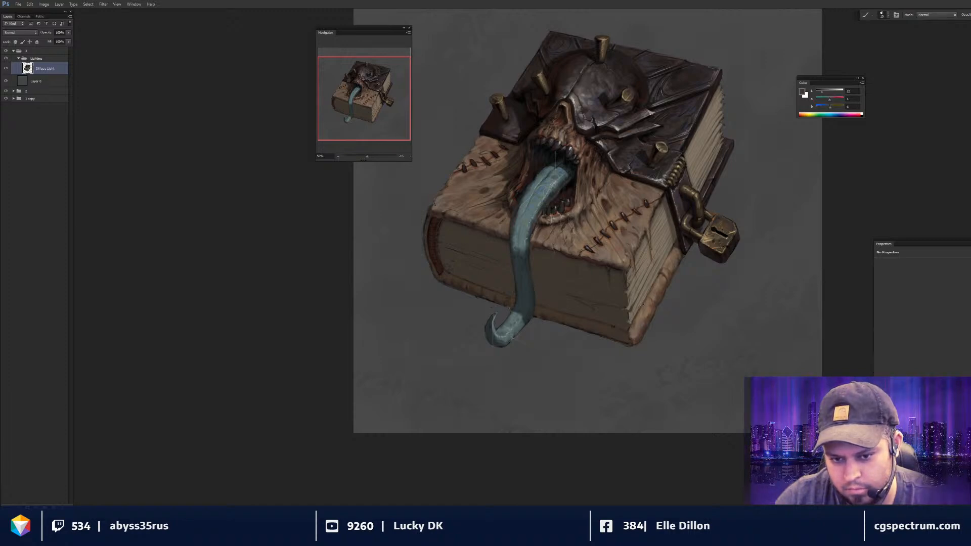
{"action": "left_click", "coordinate": [634, 315], "text": "alt"}
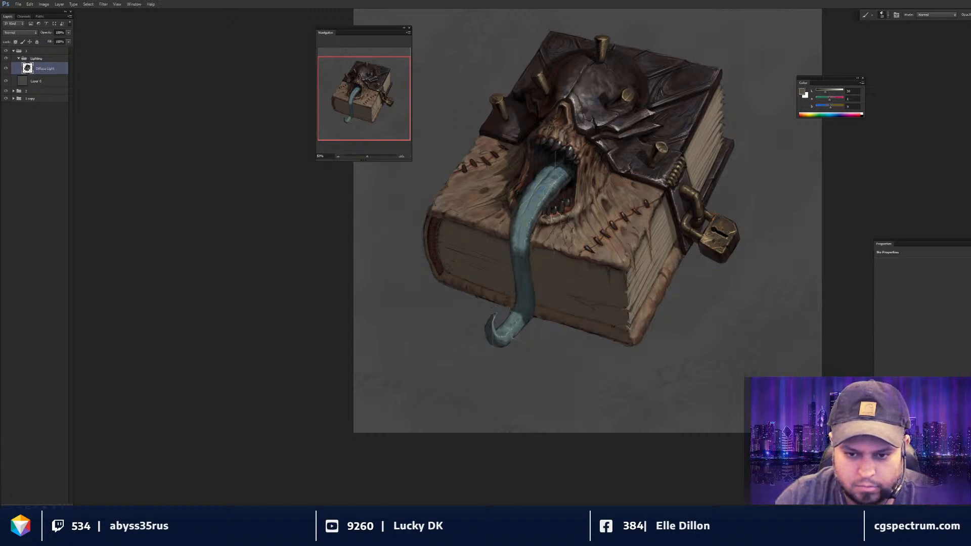
{"action": "left_click", "coordinate": [629, 286], "text": "alt"}
{"action": "left_click", "coordinate": [632, 285], "text": "alt"}
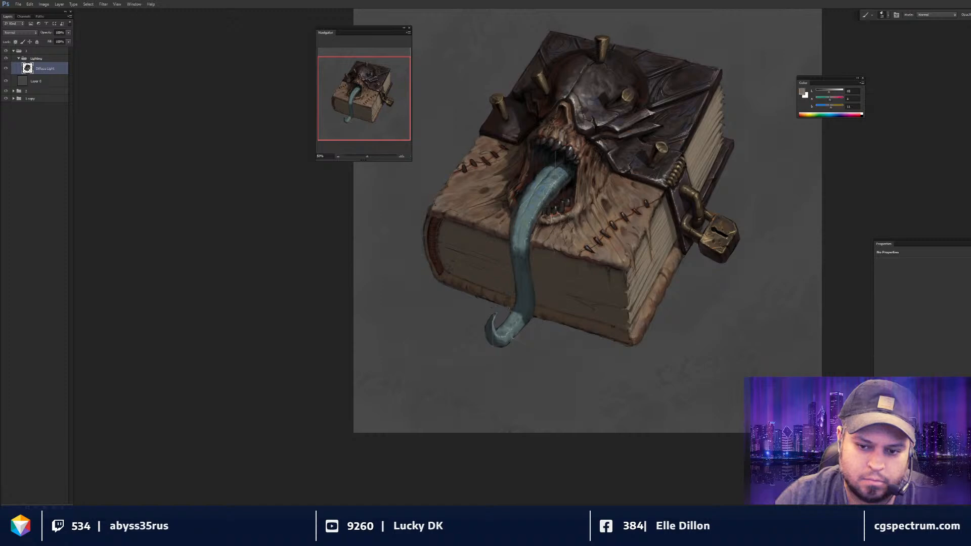
{"action": "left_click", "coordinate": [628, 283], "text": "alt"}
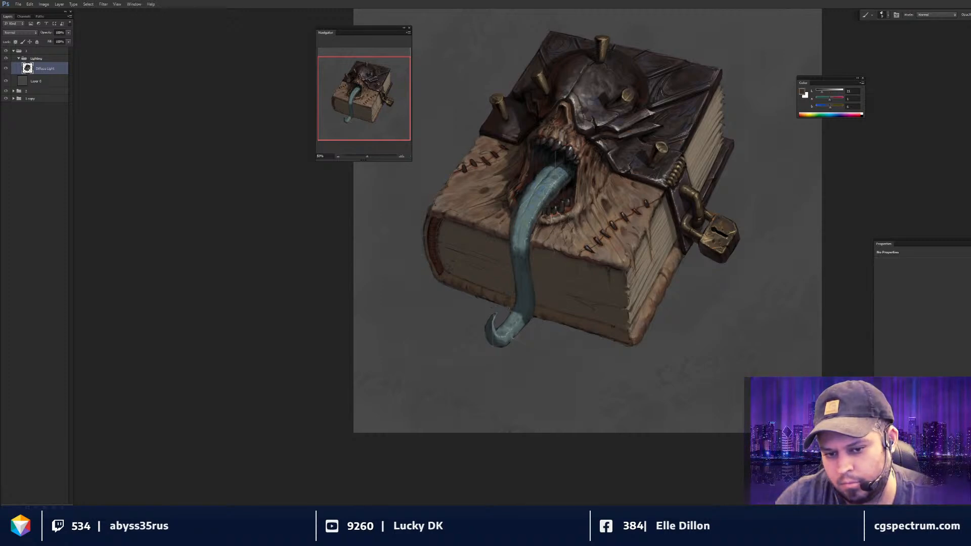
{"action": "left_click", "coordinate": [626, 298], "text": "alt"}
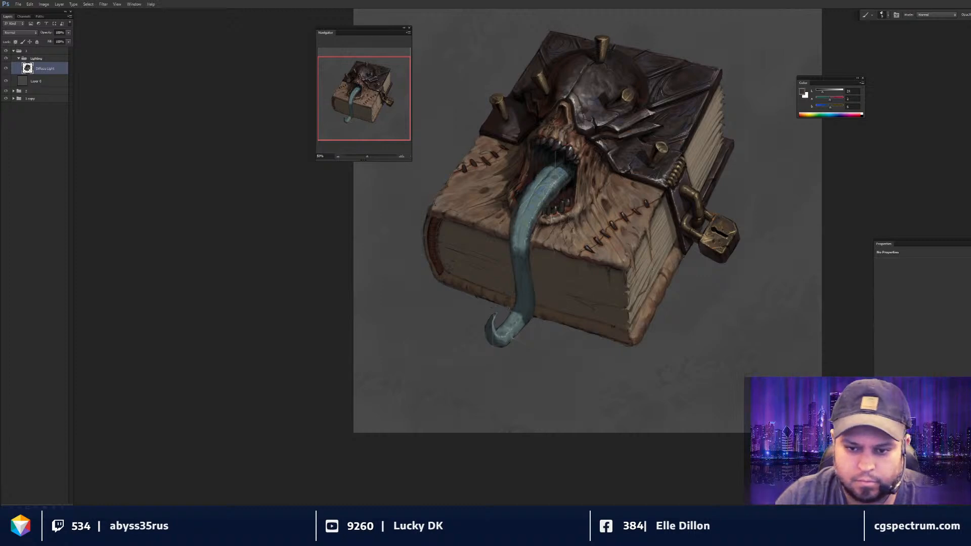
{"action": "key", "text": "ctrl+minus"}
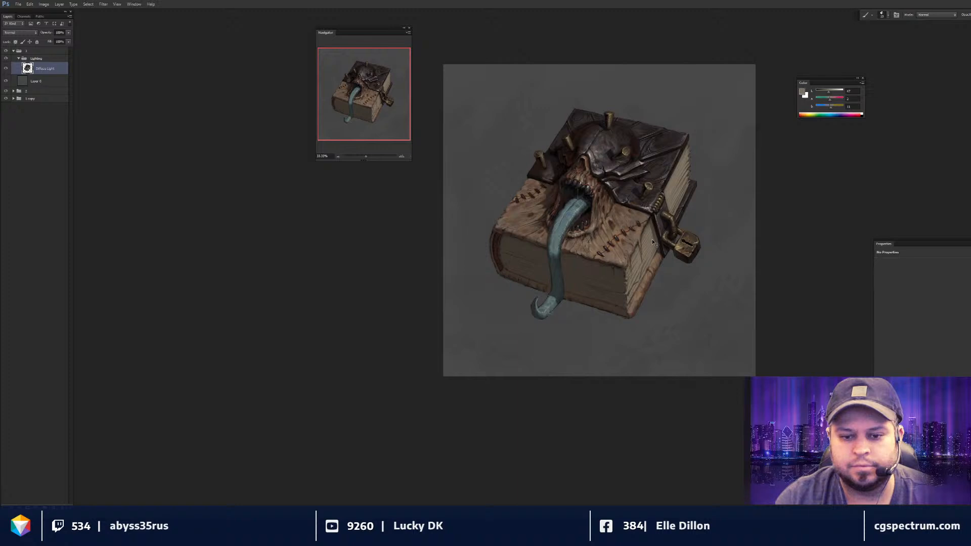
{"action": "key", "text": "ctrl+plus"}
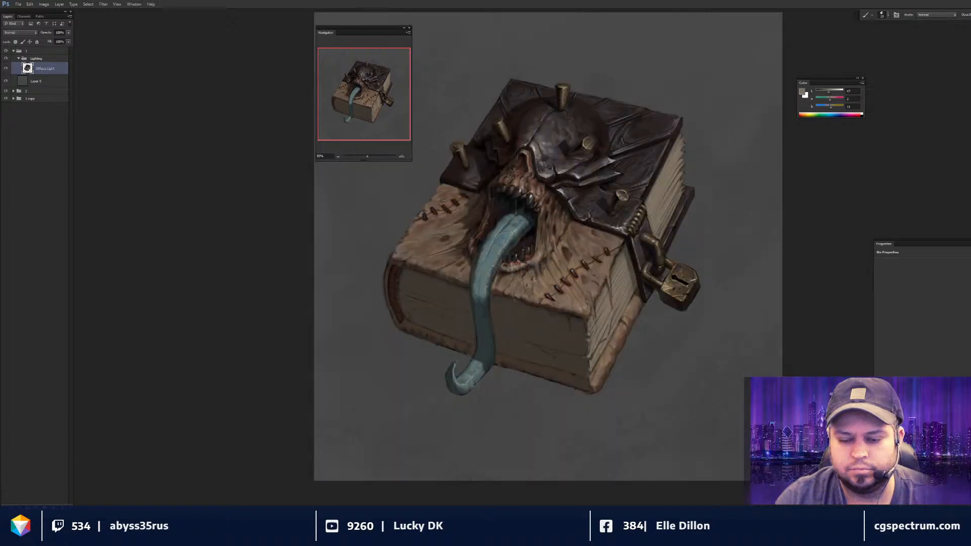
- Enlarge the brush, sample a dark tone beside the tongue, paint a dark tear on the front pages and smudge it
{"action": "left_click", "coordinate": [650, 213], "text": "alt"}
{"action": "key", "text": "bracketleft"}
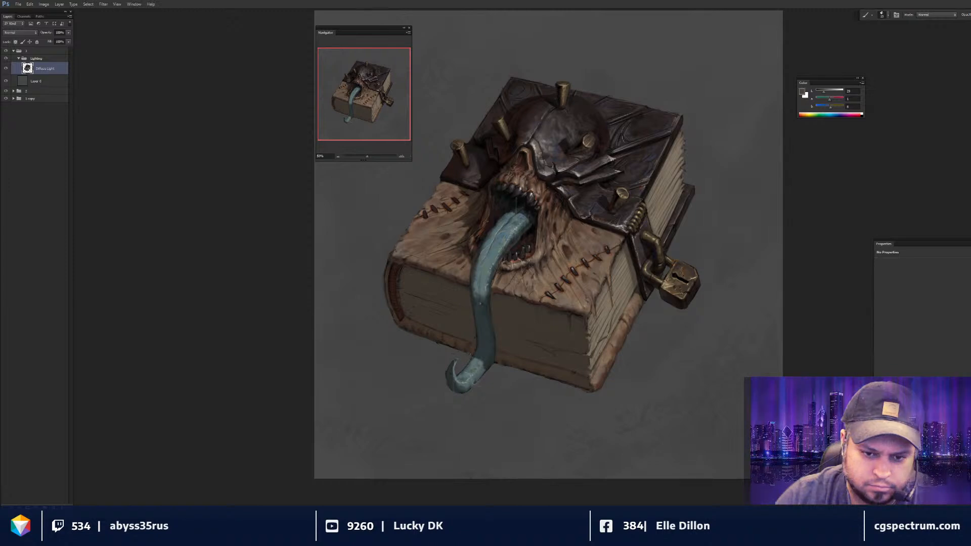
{"action": "left_click", "coordinate": [495, 292], "text": "alt"}
{"action": "key", "text": "bracketright"}
{"action": "key", "text": "bracketright"}
{"action": "key", "text": "bracketright"}
{"action": "key", "text": "bracketright"}
{"action": "key", "text": "bracketright"}
{"action": "left_click_drag", "start_coordinate": [516, 326], "coordinate": [519, 328]}
{"action": "key", "text": "r"}
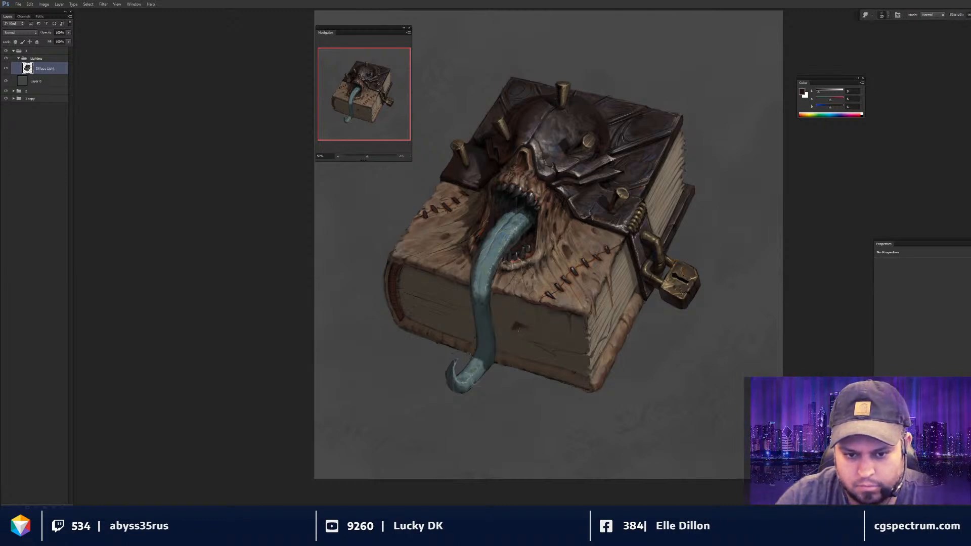
- Sample dark tones around the front page block, extend the tear with thin cracks toward the front corner and blend them
{"action": "key", "text": "b"}
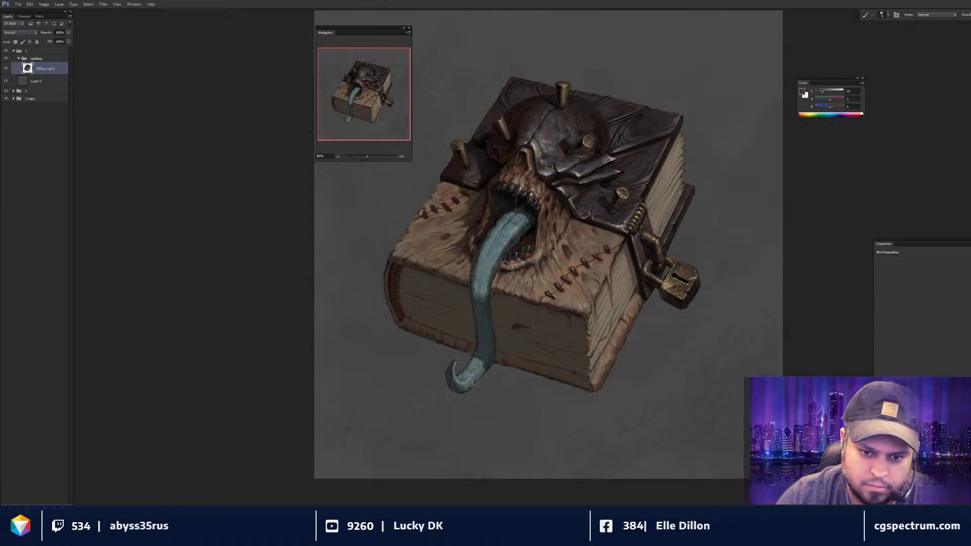
{"action": "left_click", "coordinate": [554, 334], "text": "alt"}
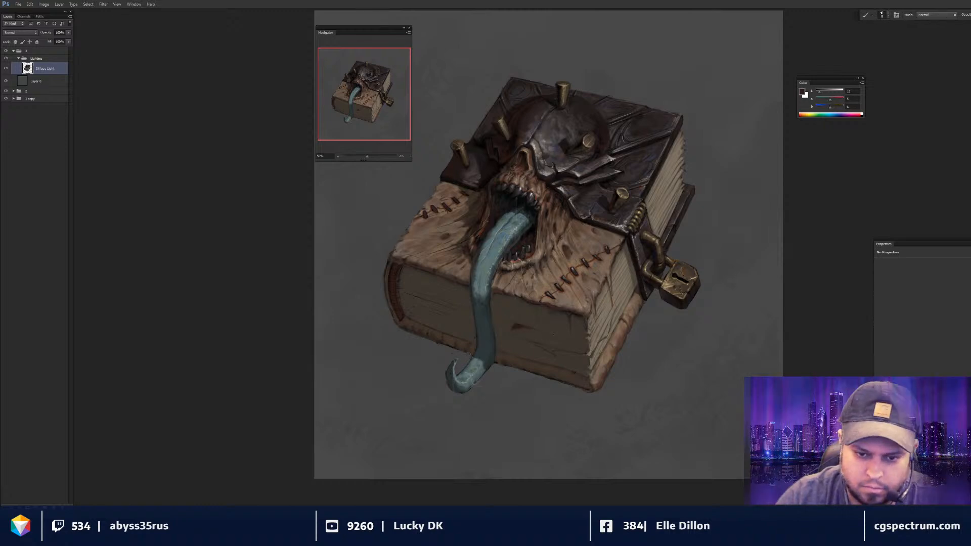
{"action": "left_click", "coordinate": [552, 296], "text": "alt"}
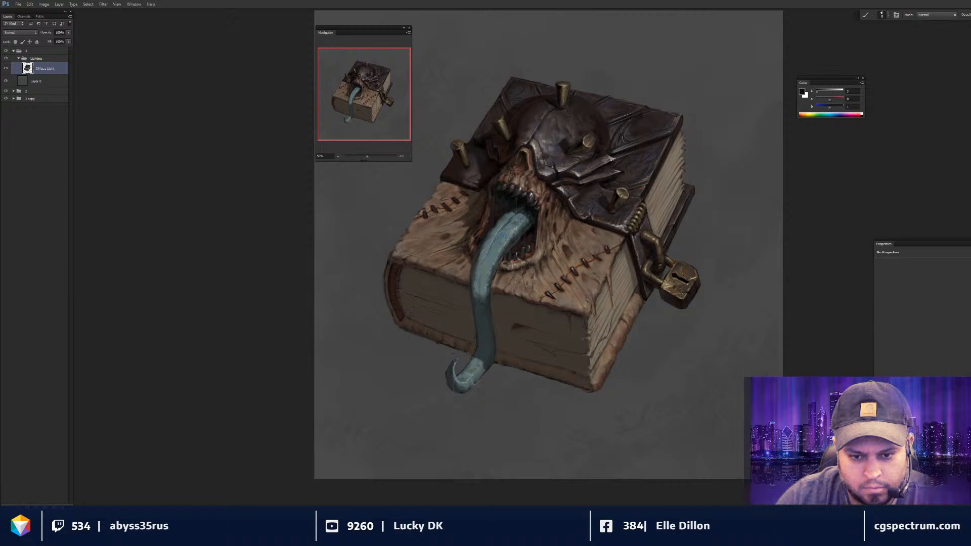
{"action": "left_click", "coordinate": [550, 332], "text": "alt"}
{"action": "key", "text": "bracketright"}
{"action": "key", "text": "bracketright"}
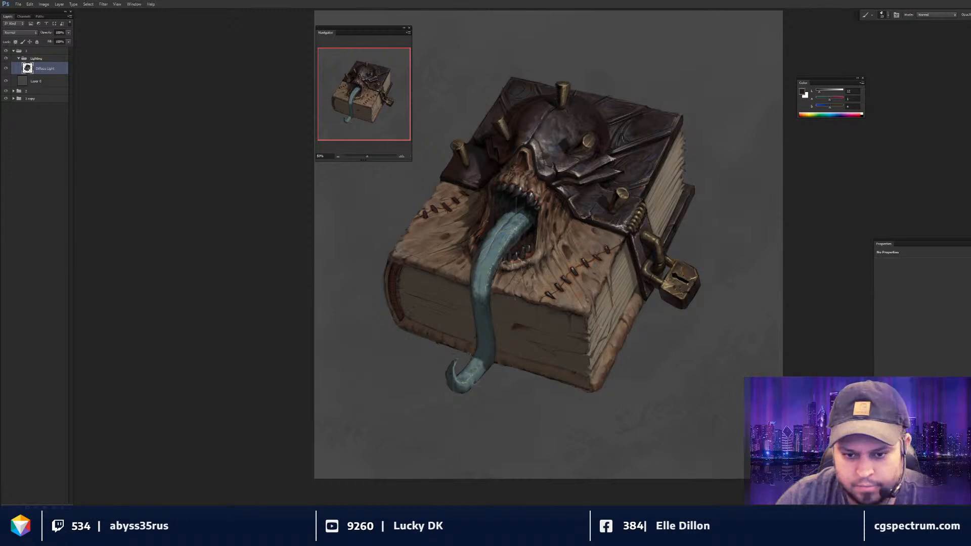
{"action": "key", "text": "r"}
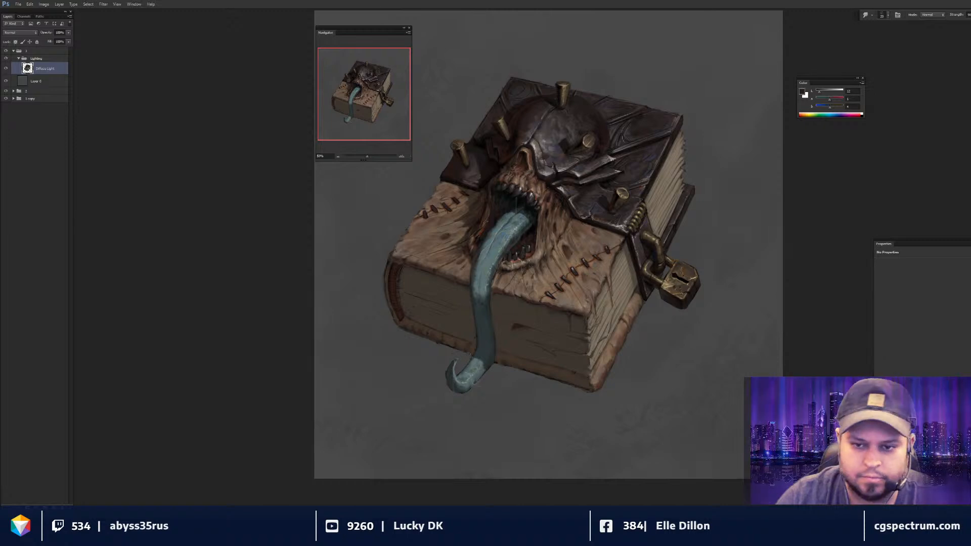
- Sample light and dark tones from the side pages behind the clasp, refine the page lines there and smudge them
{"action": "key", "text": "b"}
{"action": "left_click", "coordinate": [673, 197], "text": "alt"}
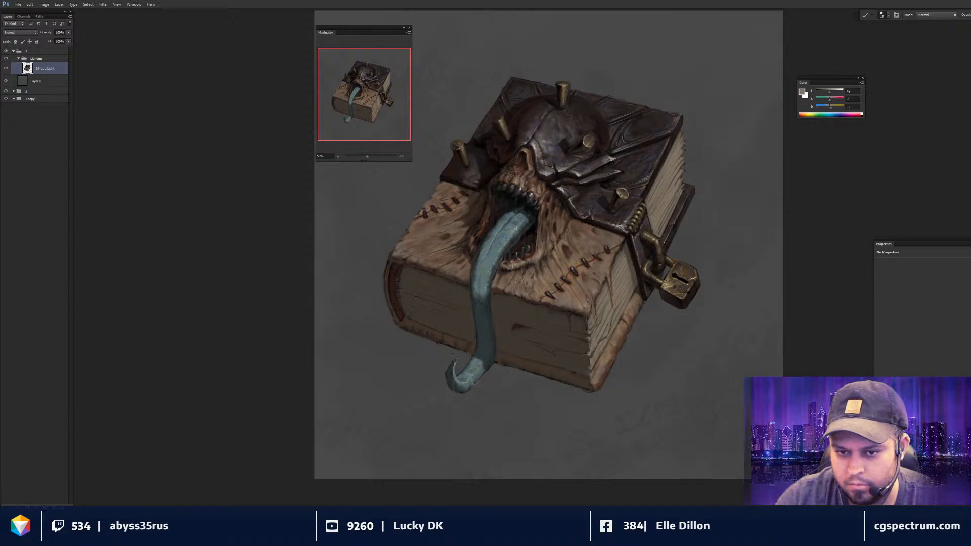
{"action": "left_click", "coordinate": [667, 200], "text": "alt"}
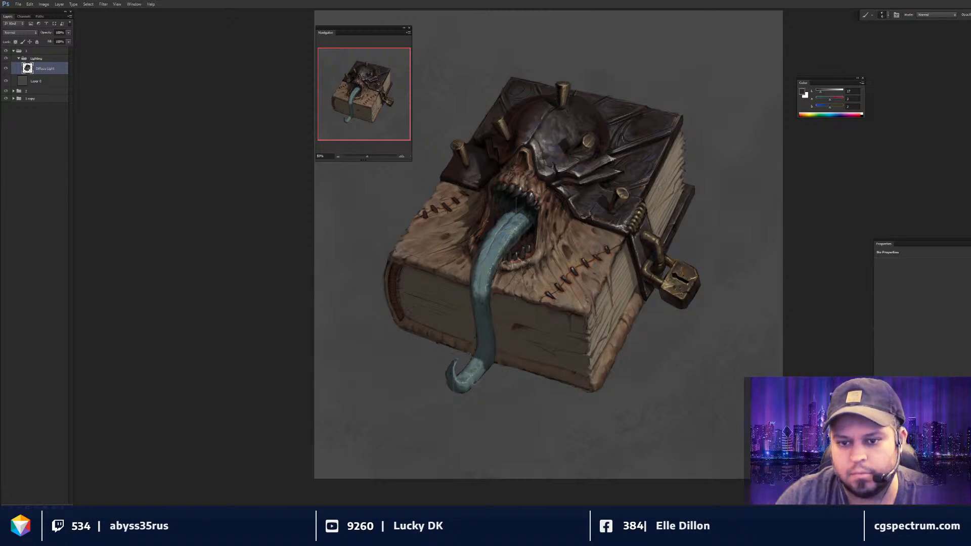
{"action": "key", "text": "r"}
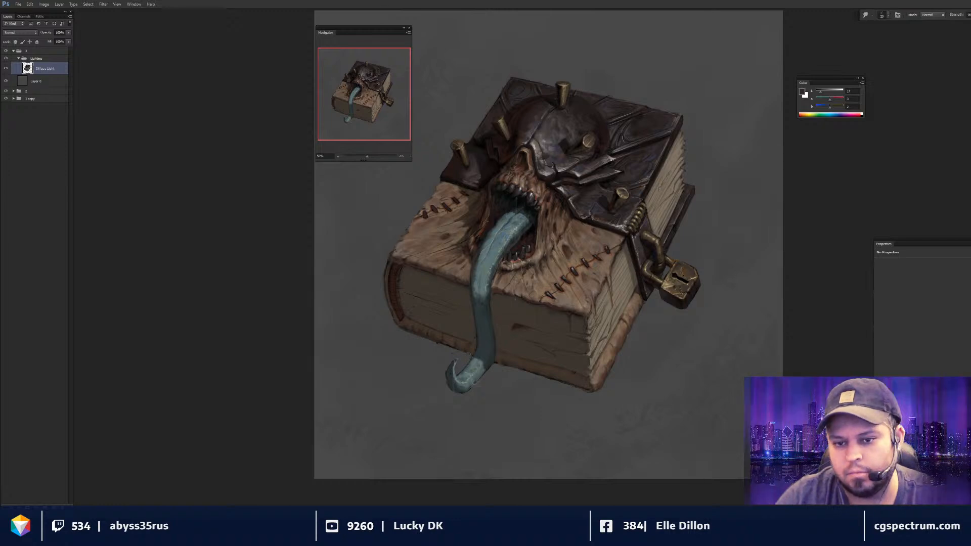
{"action": "key", "text": "b"}
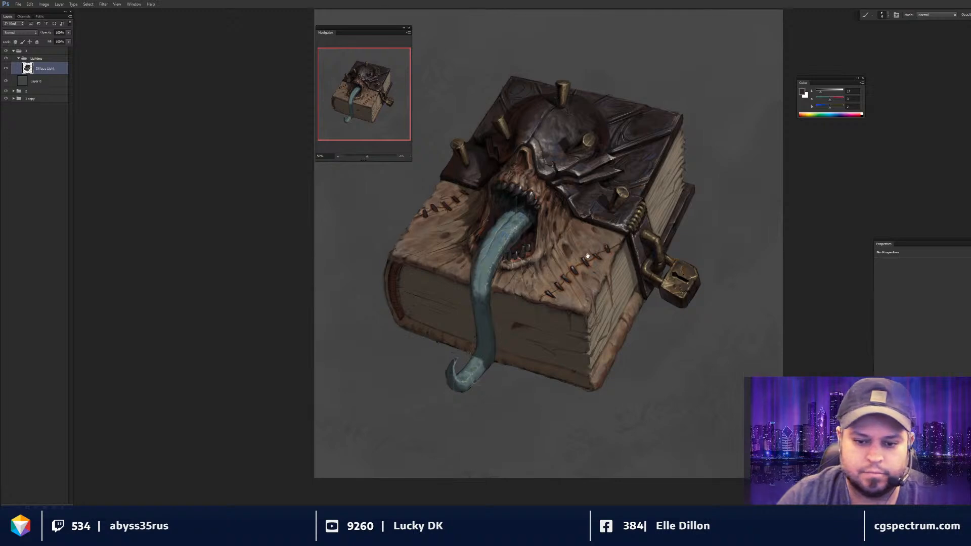
- Paint a small dark tear on the side pages near the clasp, add page lines on the front block and blend them
{"action": "left_click_drag", "start_coordinate": [557, 252], "coordinate": [570, 245]}
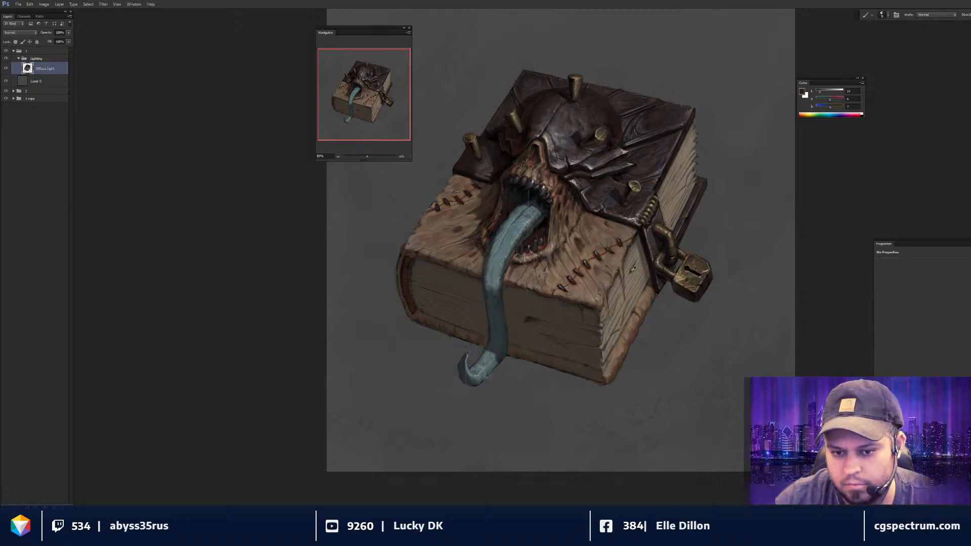
{"action": "scroll", "coordinate": [624, 259], "scroll_direction": "down", "scroll_amount": 2}
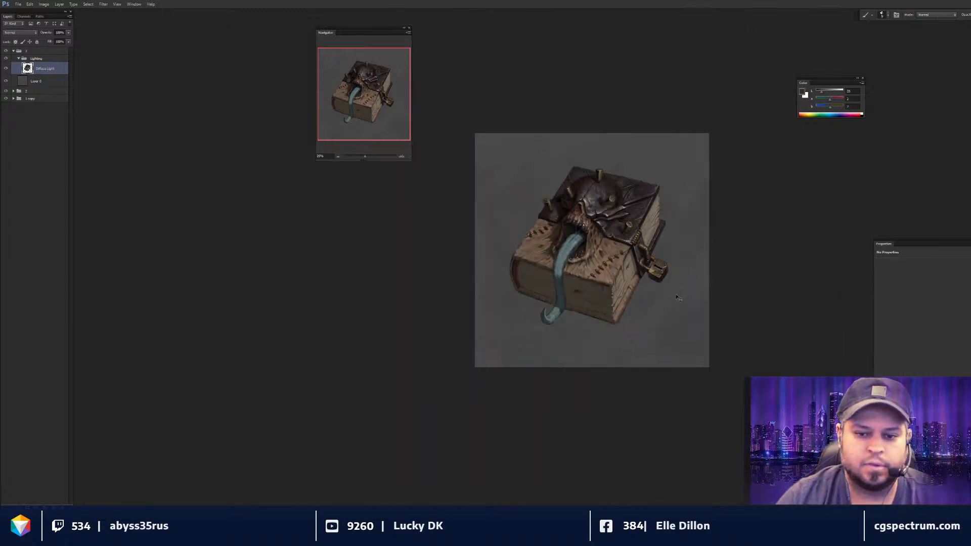
{"action": "scroll", "coordinate": [679, 298], "scroll_direction": "up", "scroll_amount": 3}
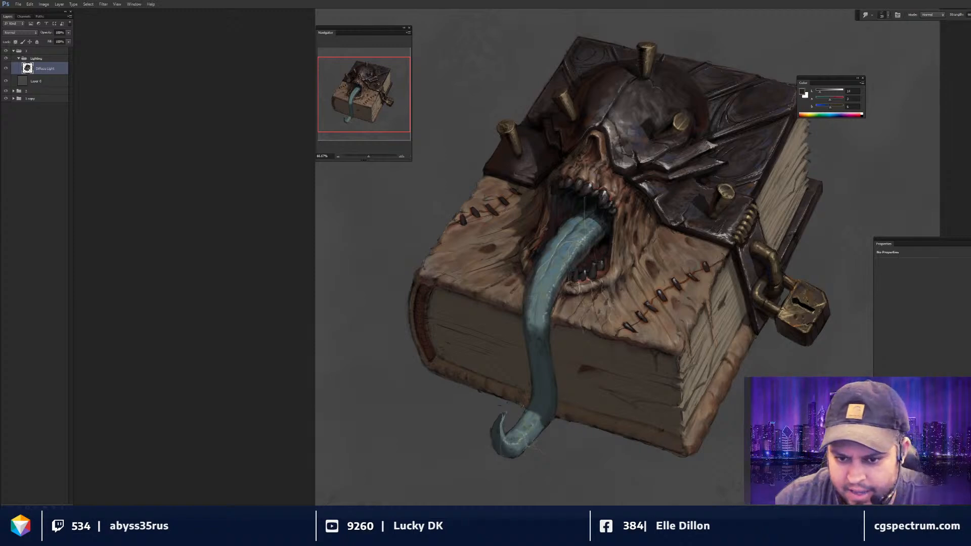
{"action": "scroll", "coordinate": [607, 276], "scroll_direction": "down", "scroll_amount": 1}
{"action": "scroll", "coordinate": [623, 266], "scroll_direction": "up", "scroll_amount": 1}
{"action": "key", "text": "r"}
{"action": "left_click_drag", "start_coordinate": [462, 297], "coordinate": [436, 272]}
{"action": "key", "text": "b"}
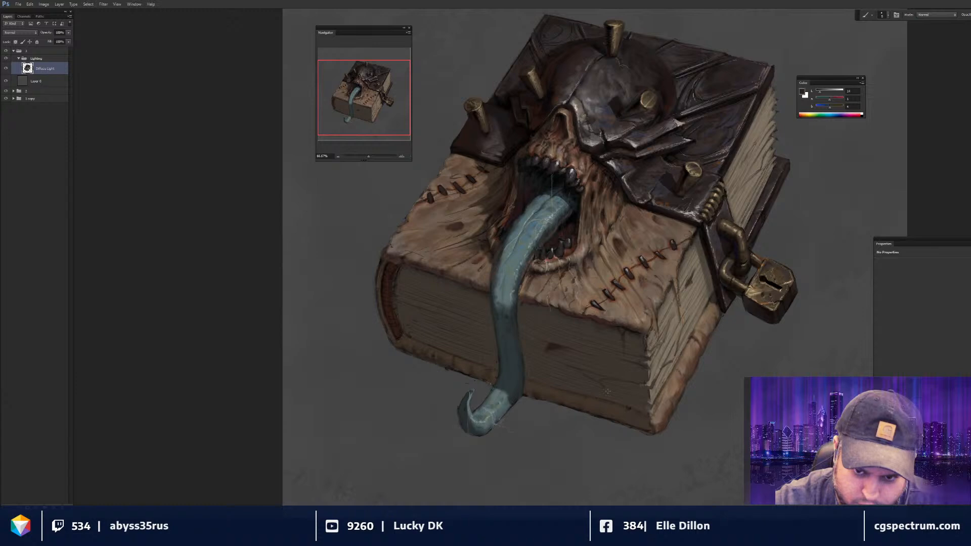
- Paint thin dark page lines across the front pages between the spine and the tongue, softening them with the Smudge tool
{"action": "key", "text": "ctrl+minus"}
{"action": "key", "text": "ctrl+minus"}
{"action": "key", "text": "ctrl+plus"}
{"action": "key", "text": "ctrl+plus"}
{"action": "left_click_drag", "start_coordinate": [501, 256], "coordinate": [575, 260]}
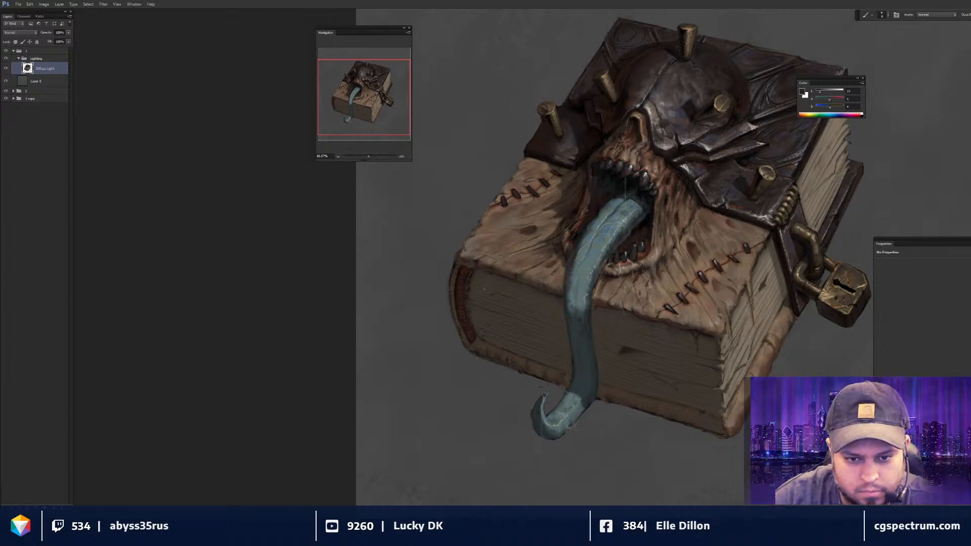
{"action": "key", "text": "r"}
{"action": "key", "text": "b"}
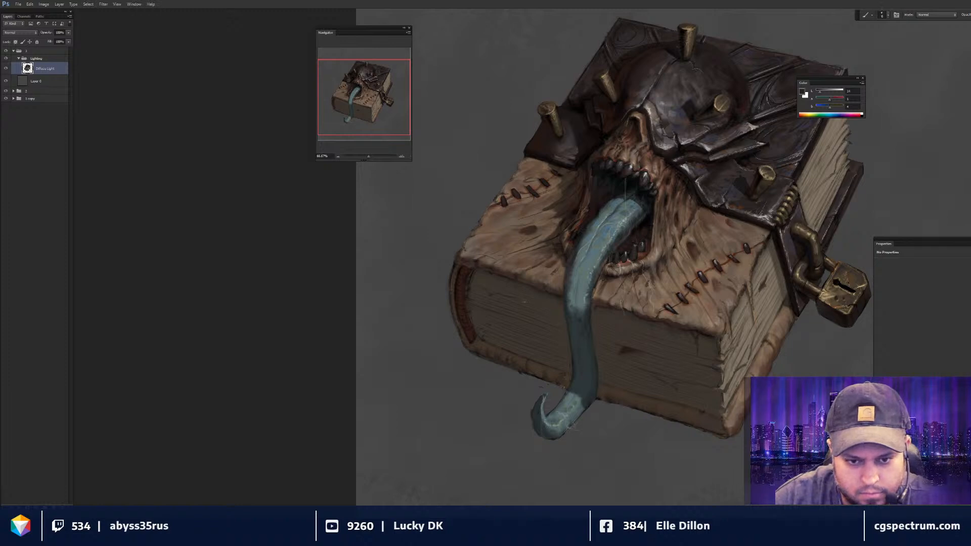
{"action": "key", "text": "r"}
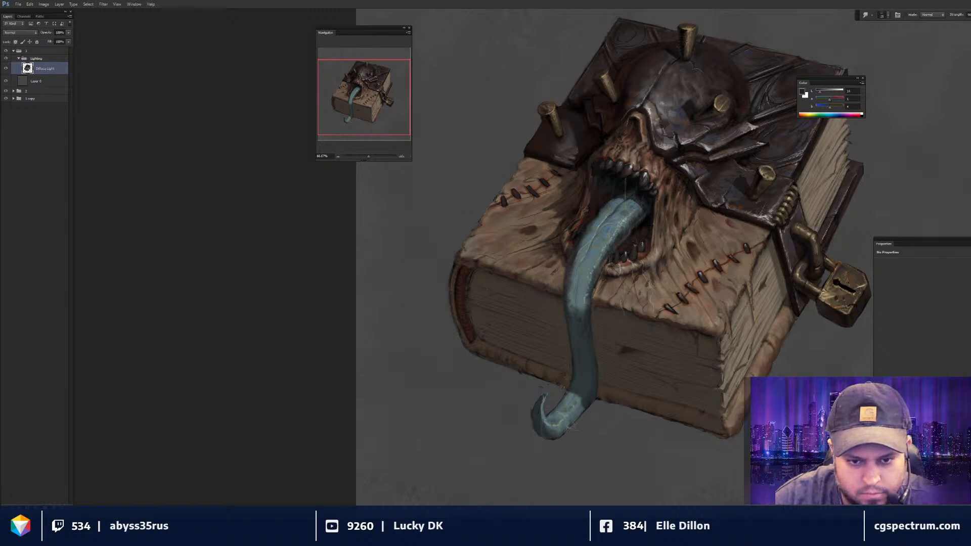
{"action": "key", "text": "b"}
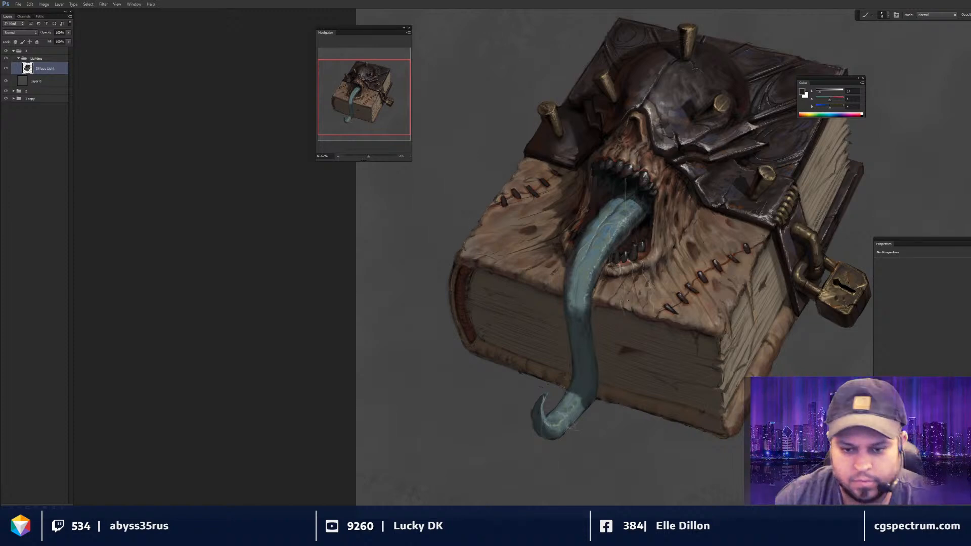
- Deepen the shadow and page lines beneath the cover's overhang between the spine and tongue, alternating Brush and Smudge tools
{"action": "left_click_drag", "start_coordinate": [628, 301], "coordinate": [655, 293]}
{"action": "key", "text": "r"}
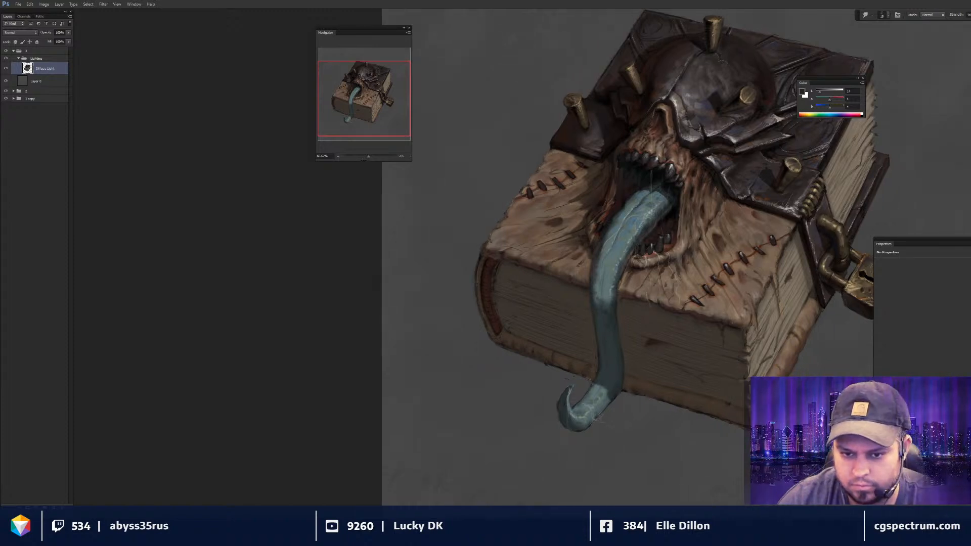
{"action": "key", "text": "b"}
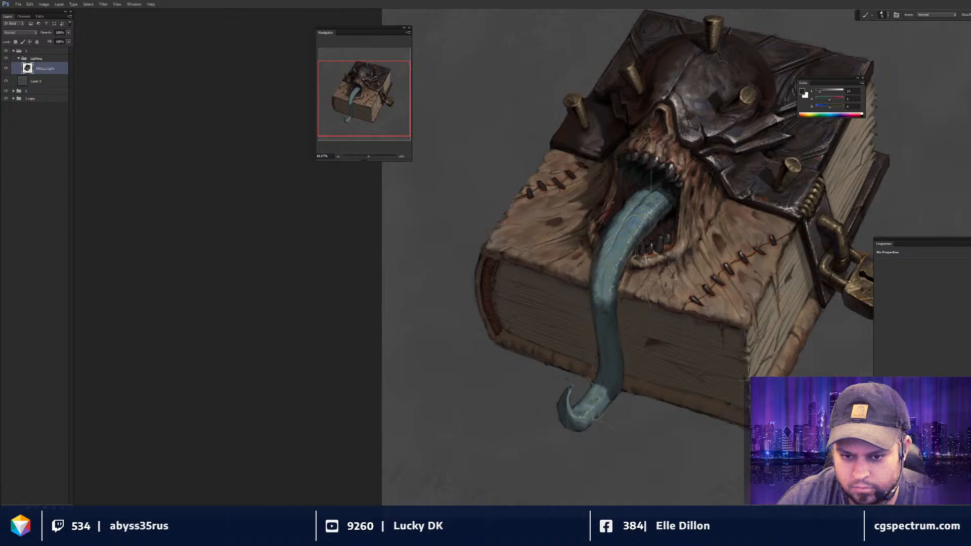
{"action": "key", "text": "r"}
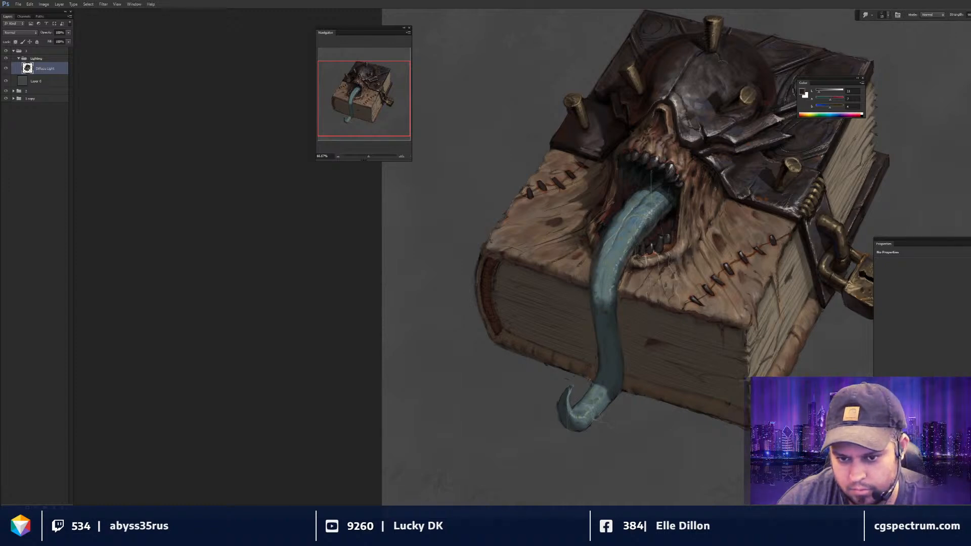
{"action": "key", "text": "b"}
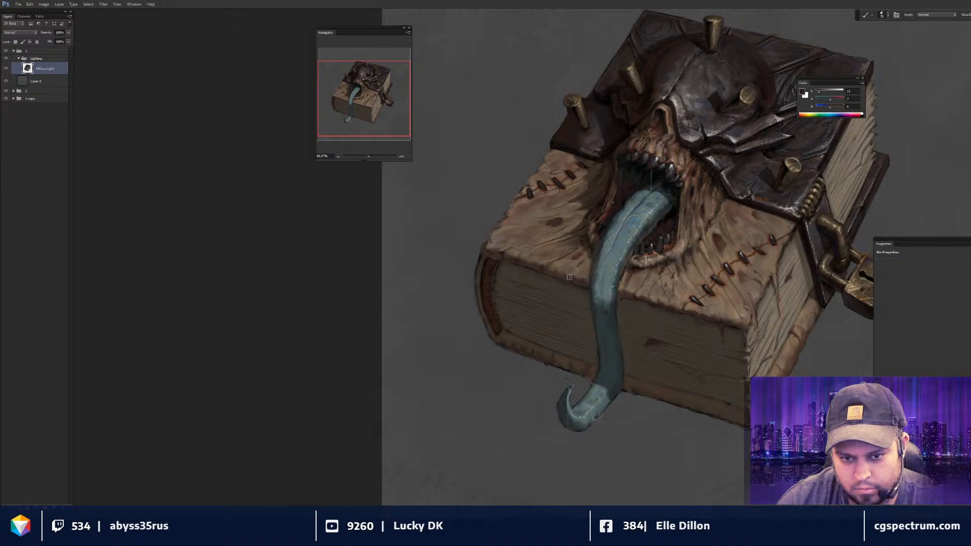
- Darken the lower cover's front edge from the tongue to the front corner with a smaller brush and smudge the strokes
{"action": "key", "text": "ctrl+minus"}
{"action": "key", "text": "ctrl+minus"}
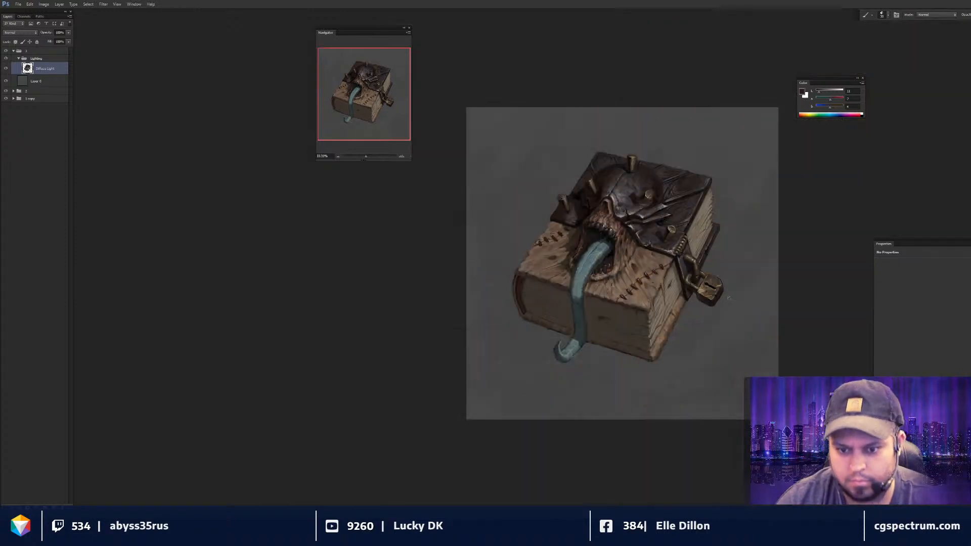
{"action": "left_click_drag", "start_coordinate": [625, 317], "coordinate": [701, 295]}
{"action": "key", "text": "ctrl+plus"}
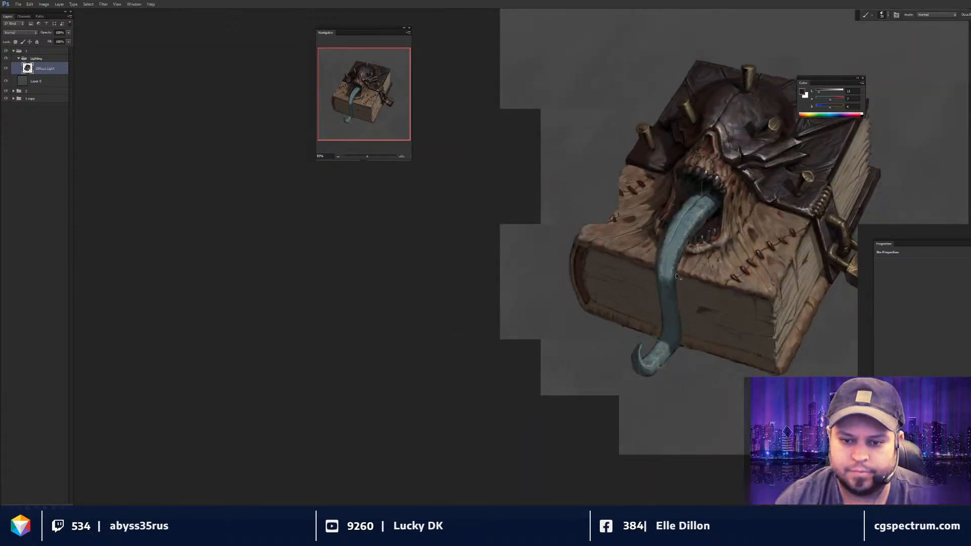
{"action": "key", "text": "ctrl+minus"}
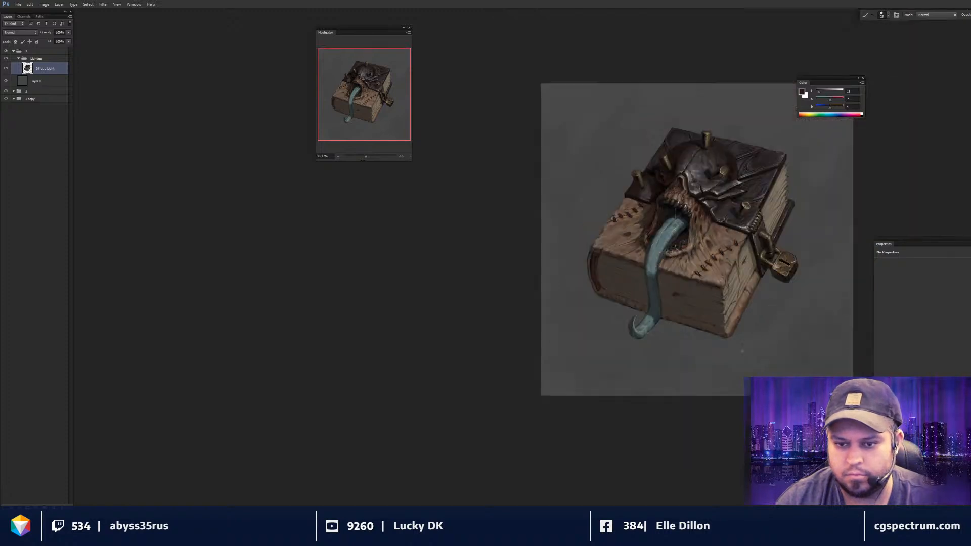
{"action": "left_click_drag", "start_coordinate": [733, 359], "coordinate": [716, 342]}
{"action": "key", "text": "bracketleft"}
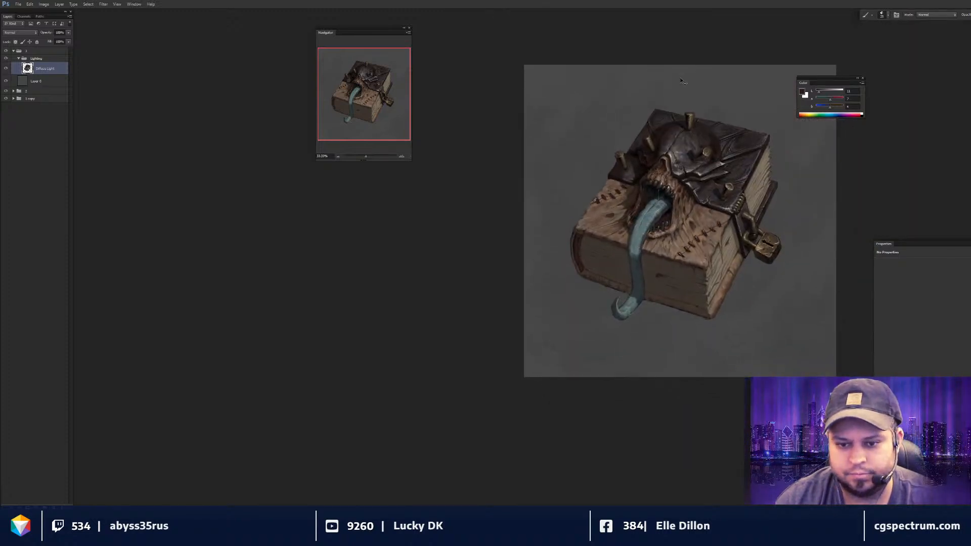
{"action": "key", "text": "ctrl+plus"}
{"action": "key", "text": "ctrl+plus"}
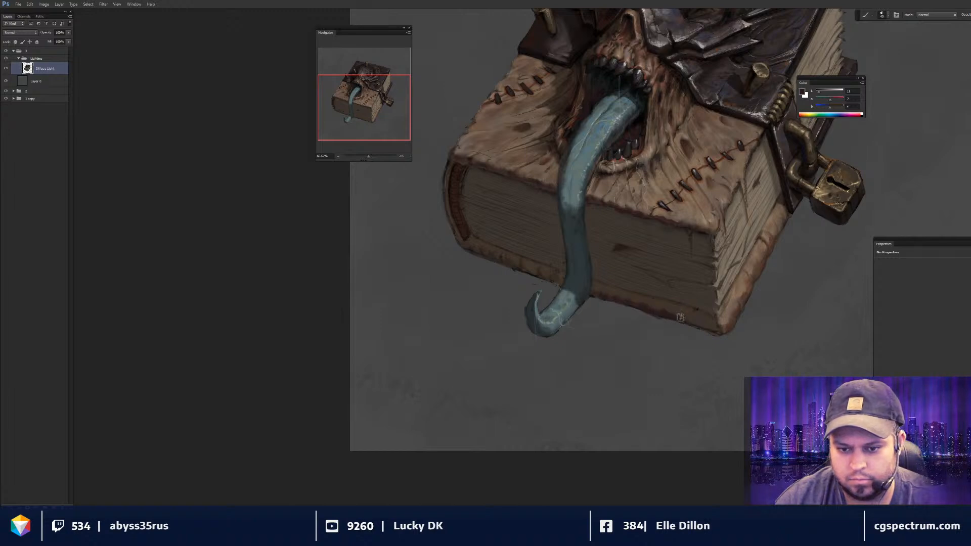
{"action": "key", "text": "r"}
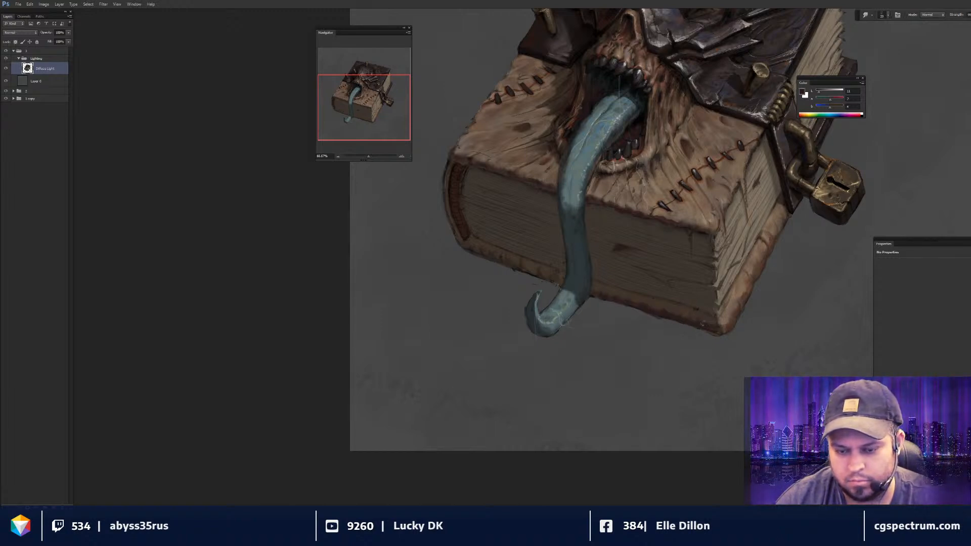
{"action": "key", "text": "b"}
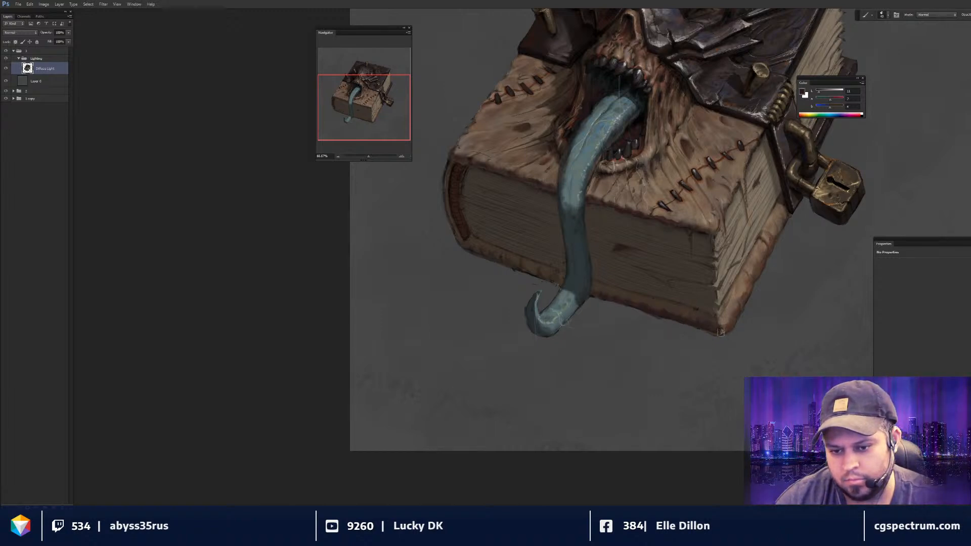
{"action": "key", "text": "r"}
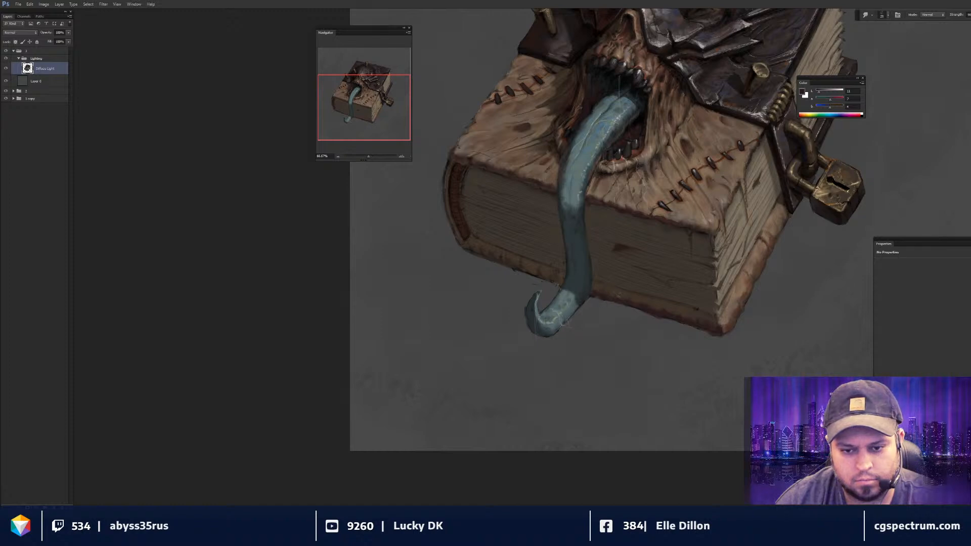
- Darken the lower cover's front edge between the spine and the tongue and blend it with the Smudge tool
{"action": "key", "text": "b"}
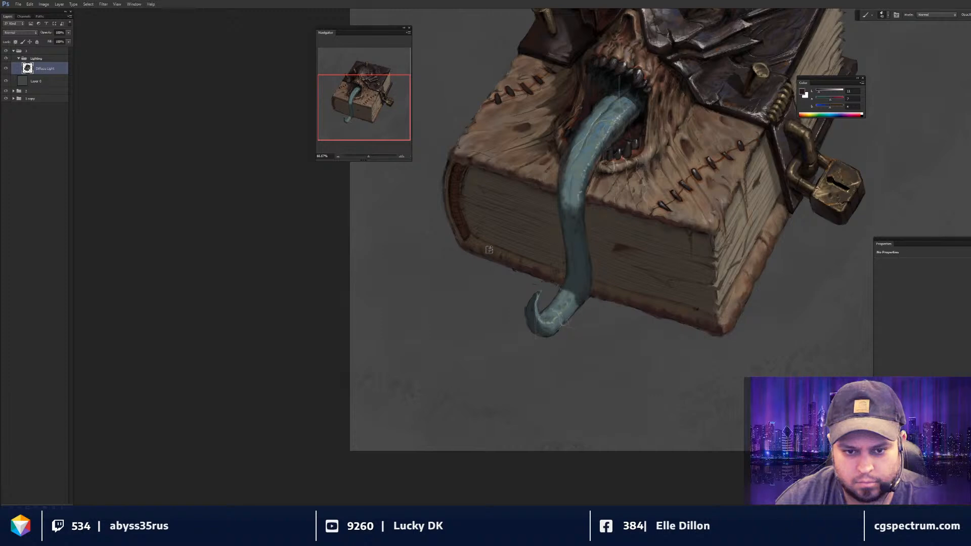
{"action": "key", "text": "r"}
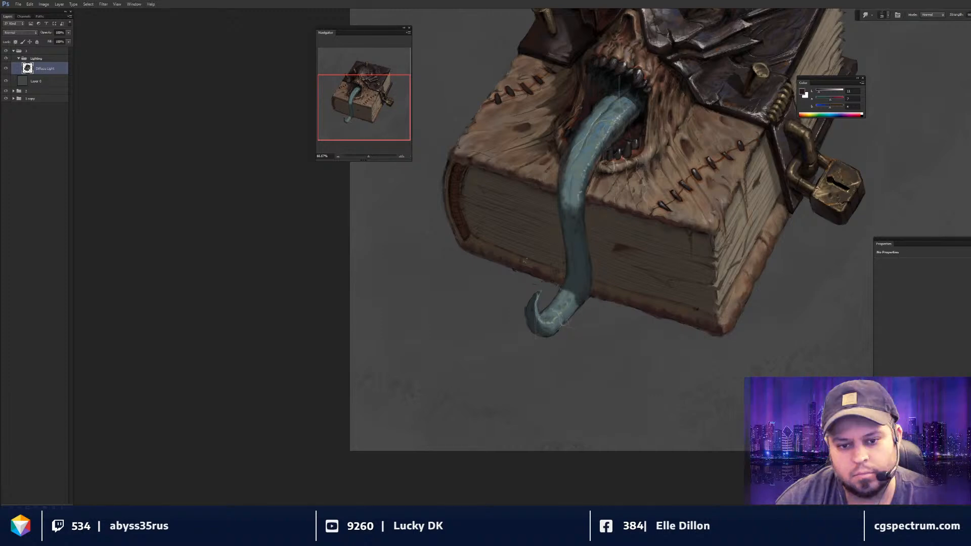
{"action": "left_click_drag", "start_coordinate": [524, 261], "coordinate": [523, 266]}
{"action": "key", "text": "b"}
{"action": "key", "text": "r"}
{"action": "key", "text": "ctrl+minus"}
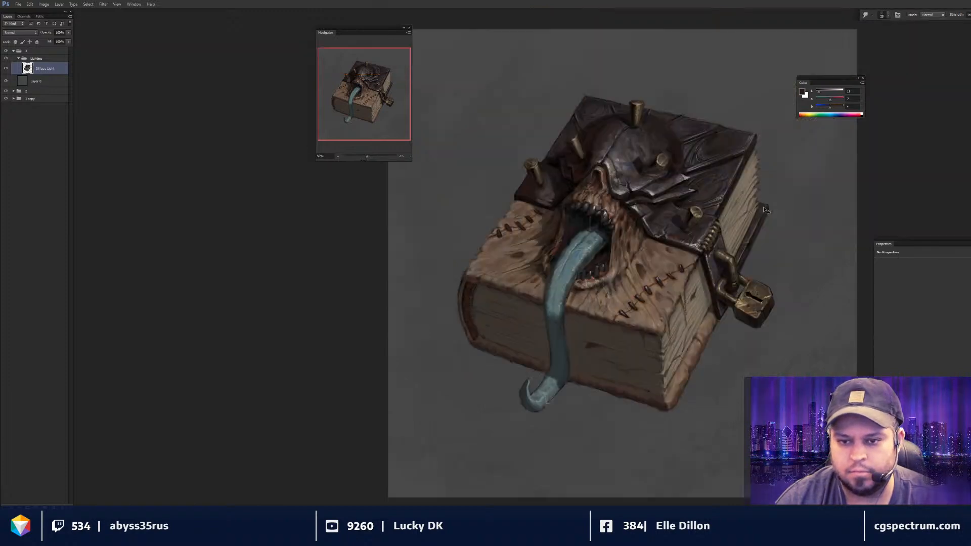
{"action": "left_click_drag", "start_coordinate": [763, 207], "coordinate": [723, 204]}
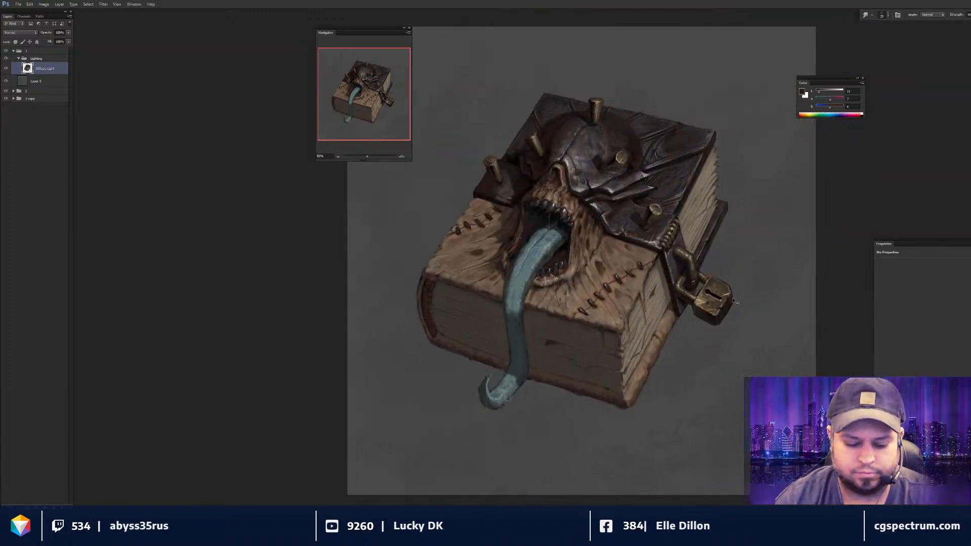
- Touch up the upper cover's corner at the spine with a smaller brush in sampled tones, blending the strokes with the Smudge tool
{"action": "left_click_drag", "start_coordinate": [715, 306], "coordinate": [703, 303]}
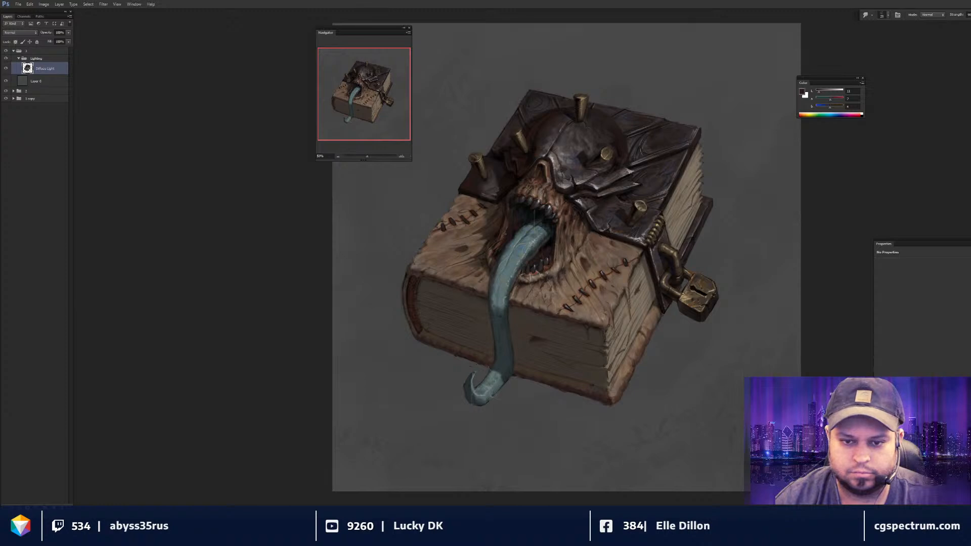
{"action": "left_click_drag", "start_coordinate": [567, 257], "coordinate": [596, 265]}
{"action": "key", "text": "b"}
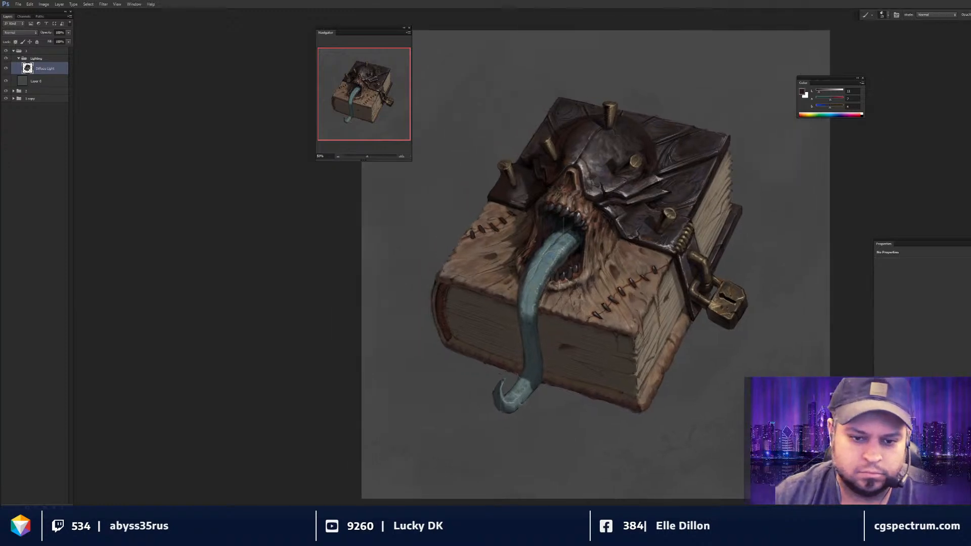
{"action": "left_click", "coordinate": [442, 274], "text": "alt"}
{"action": "key", "text": "bracketleft"}
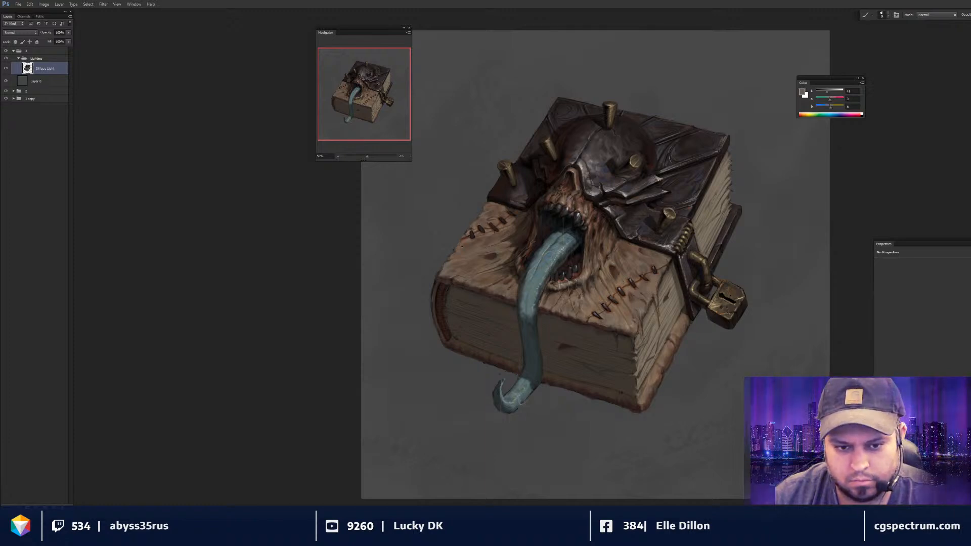
{"action": "key", "text": "r"}
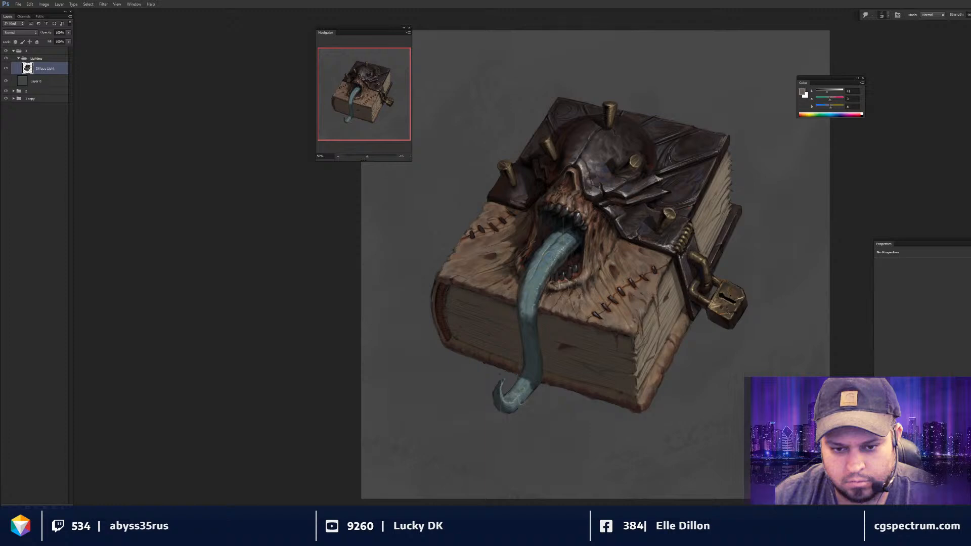
{"action": "key", "text": "b"}
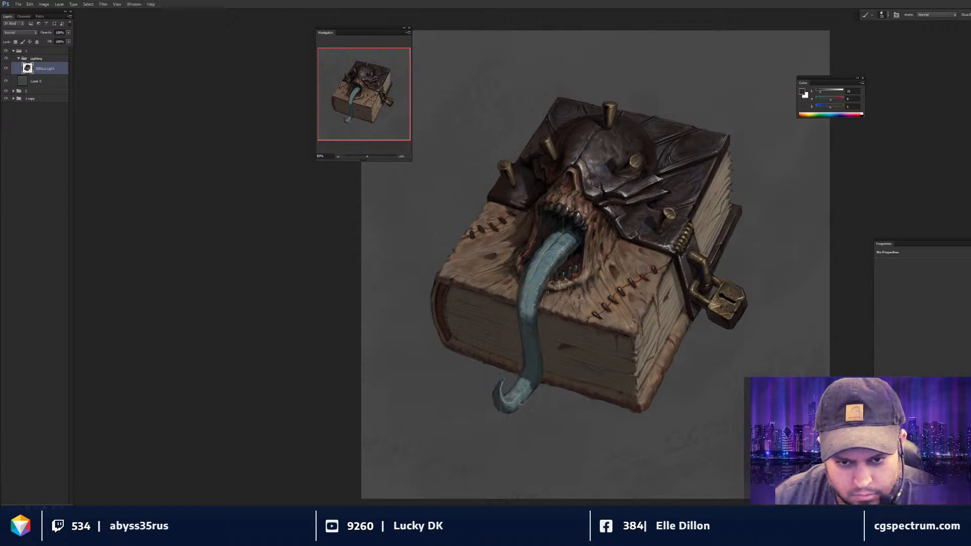
{"action": "key", "text": "r"}
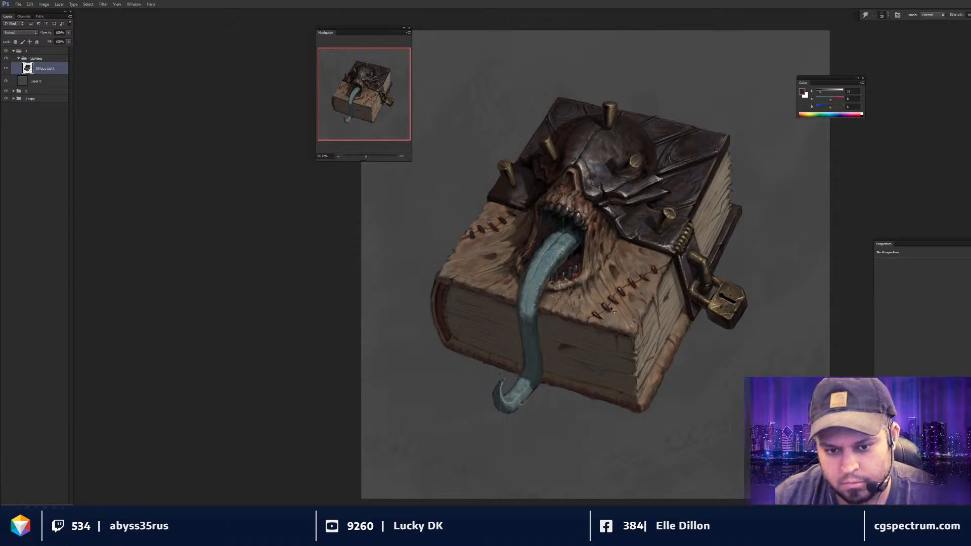
- Refine the lower cover's edge and the spine's front edge with sampled dark tones, alternating Brush and Smudge tools
{"action": "key", "text": "ctrl+minus"}
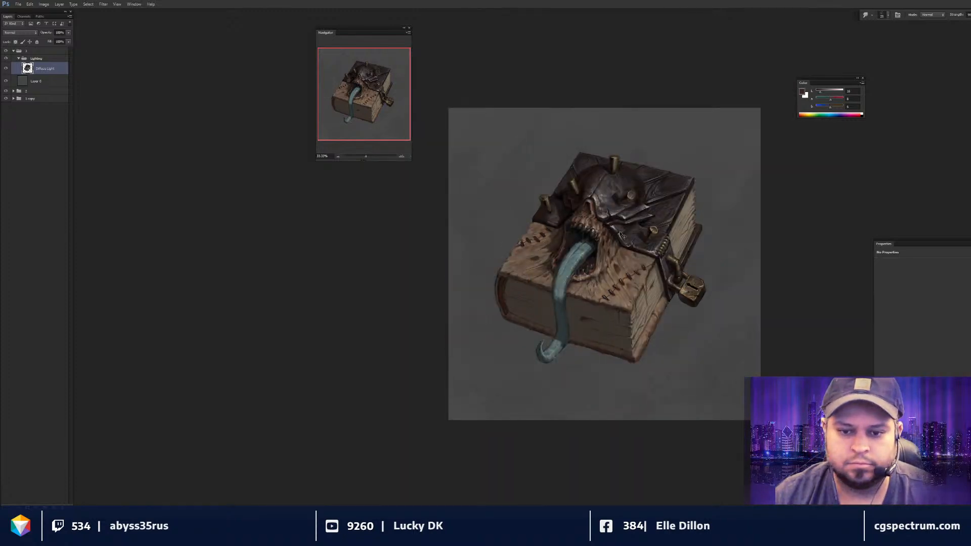
{"action": "key", "text": "ctrl+plus"}
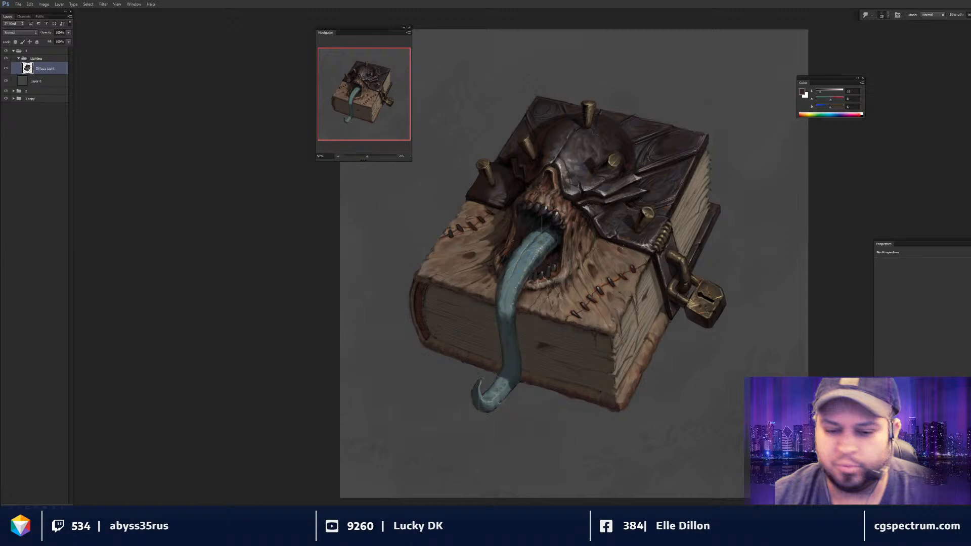
{"action": "key", "text": "b"}
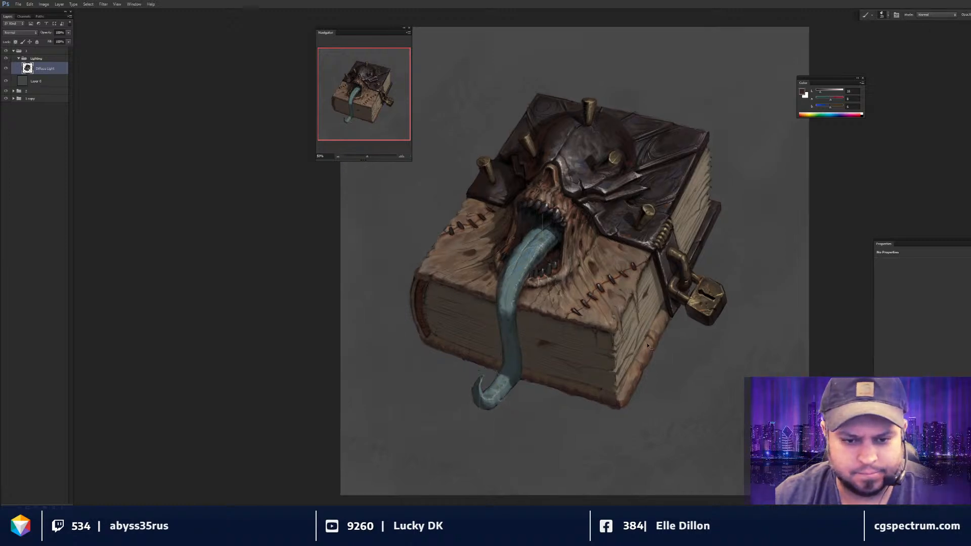
{"action": "key", "text": "ctrl+plus"}
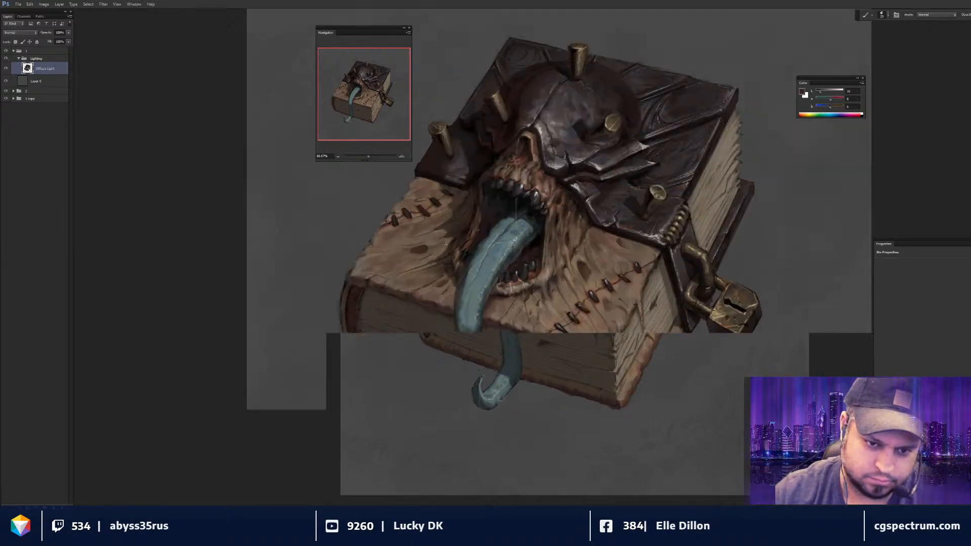
{"action": "key", "text": "r"}
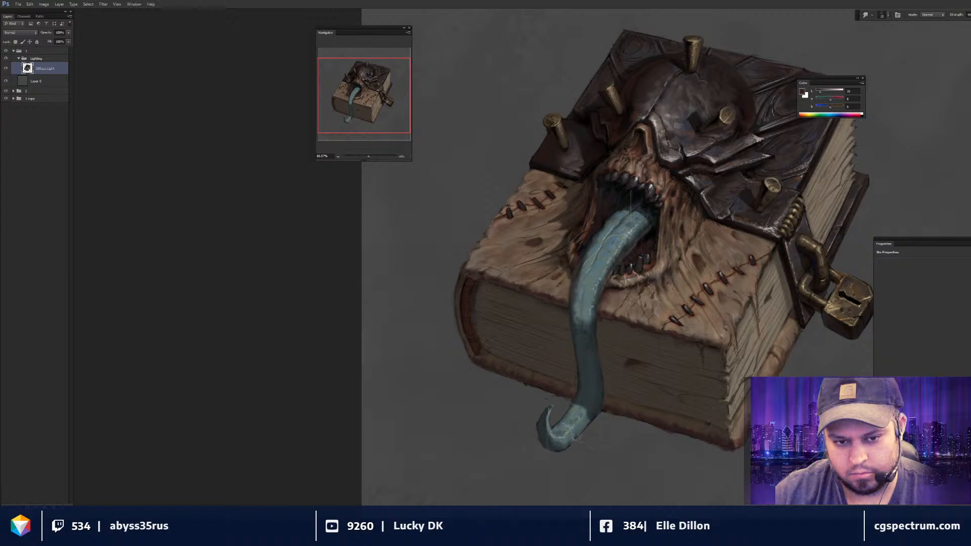
{"action": "key", "text": "bracketright"}
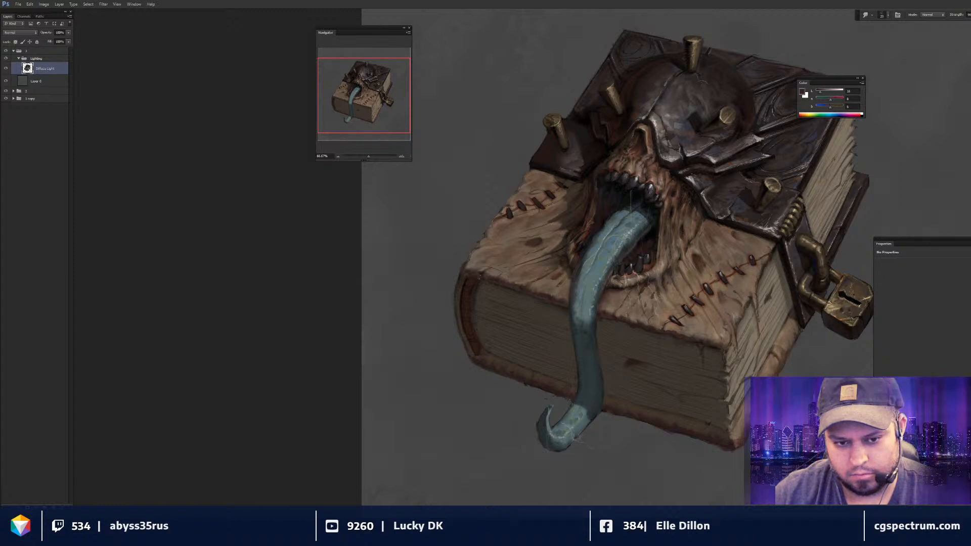
{"action": "key", "text": "b"}
{"action": "left_click", "coordinate": [481, 277], "text": "alt"}
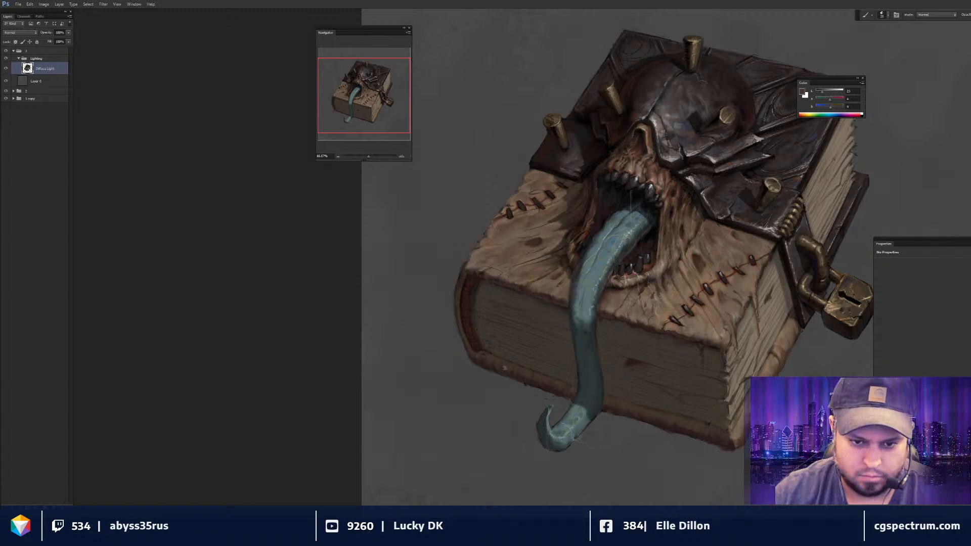
{"action": "key", "text": "ctrl+minus"}
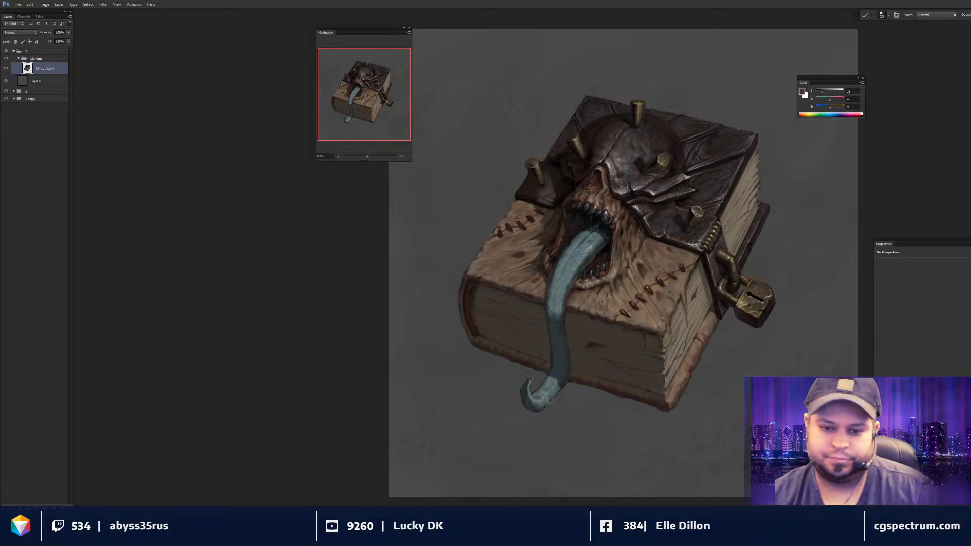
- Paint near-black accents along the spine's outer edge and on the front pages beside the tongue's lower bend
{"action": "key", "text": "ctrl+plus"}
{"action": "left_click", "coordinate": [691, 253], "text": "alt"}
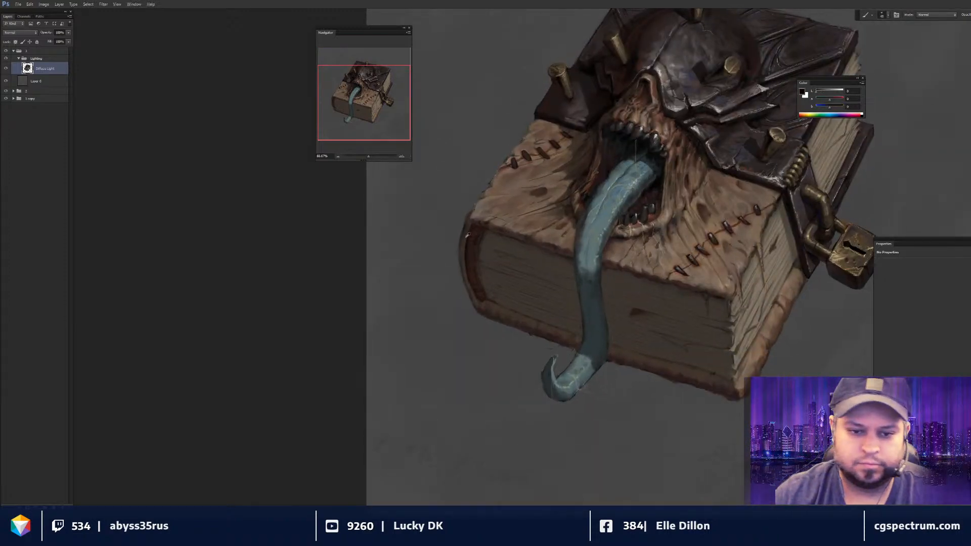
{"action": "key", "text": "n"}
{"action": "left_click", "coordinate": [787, 170]}
{"action": "left_click_drag", "start_coordinate": [643, 275], "coordinate": [627, 282]}
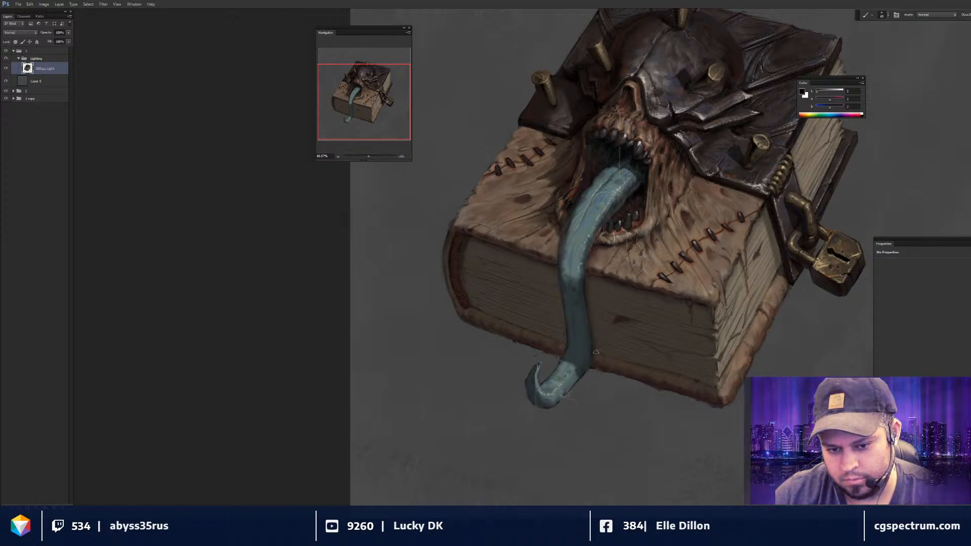
{"action": "key", "text": "ctrl+minus"}
{"action": "key", "text": "ctrl+minus"}
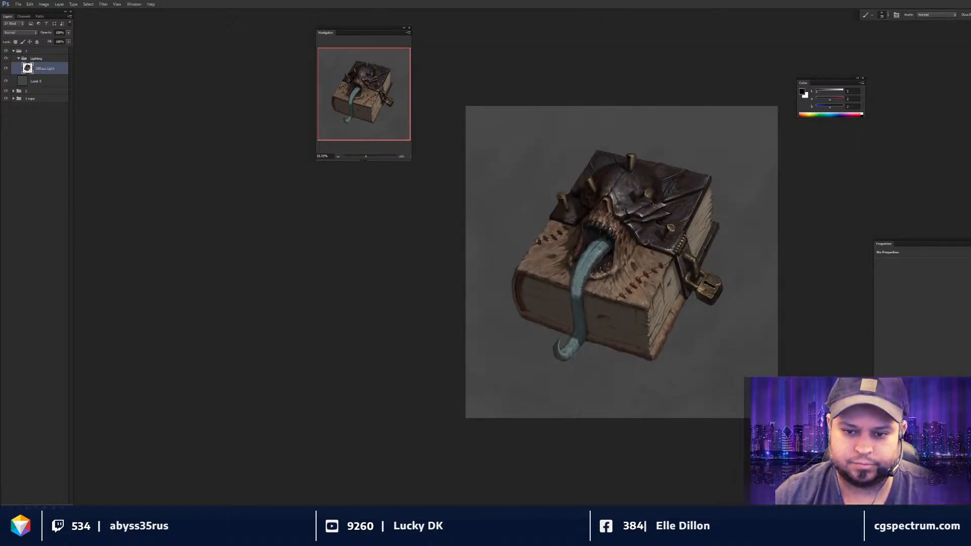
- Switch to white and add fine touches to the front pages near the lower cover with a smaller brush, smudging them
{"action": "key", "text": "x"}
{"action": "key", "text": "ctrl+plus"}
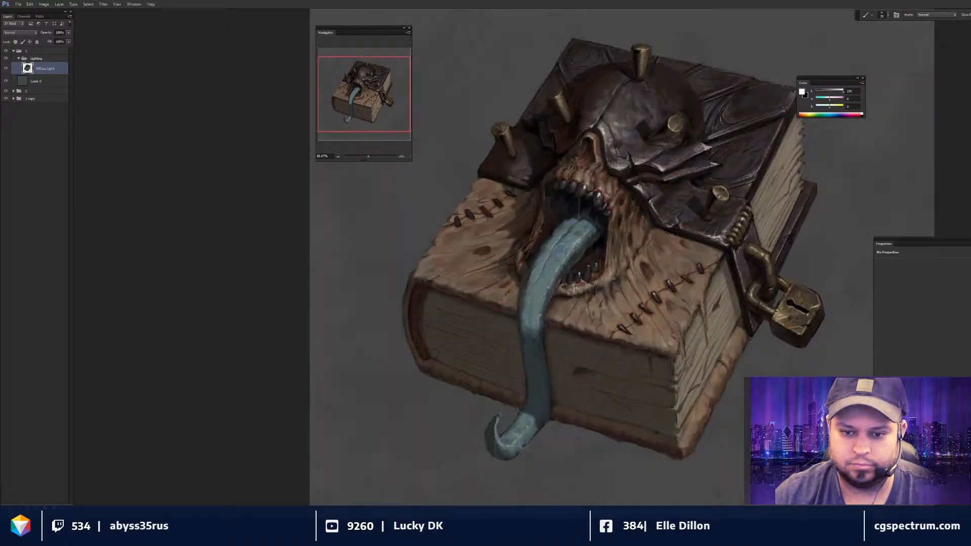
{"action": "key", "text": "["}
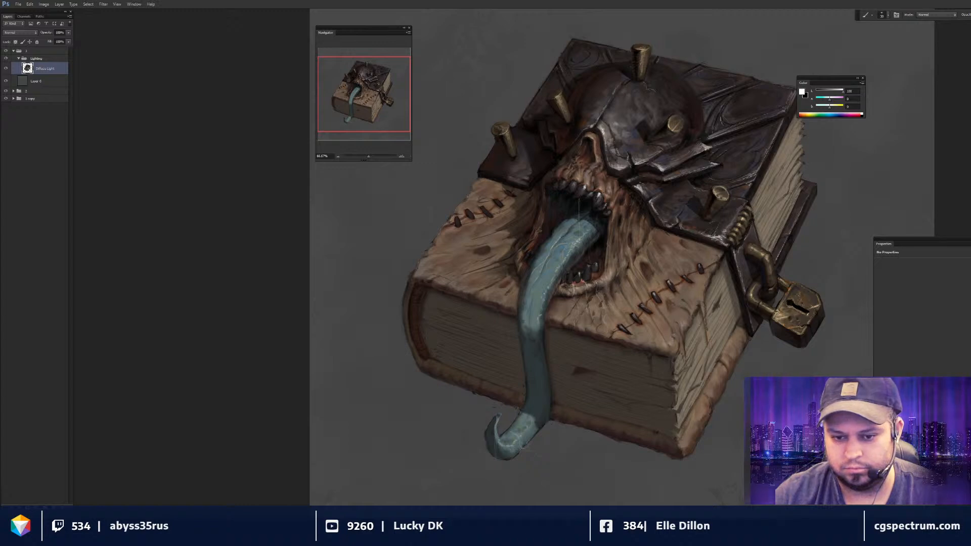
{"action": "key", "text": "["}
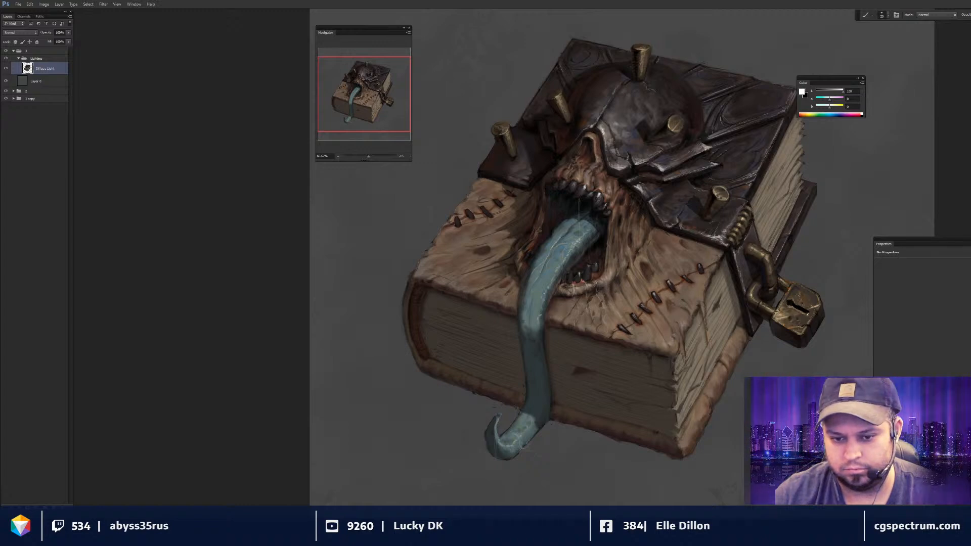
{"action": "key", "text": "["}
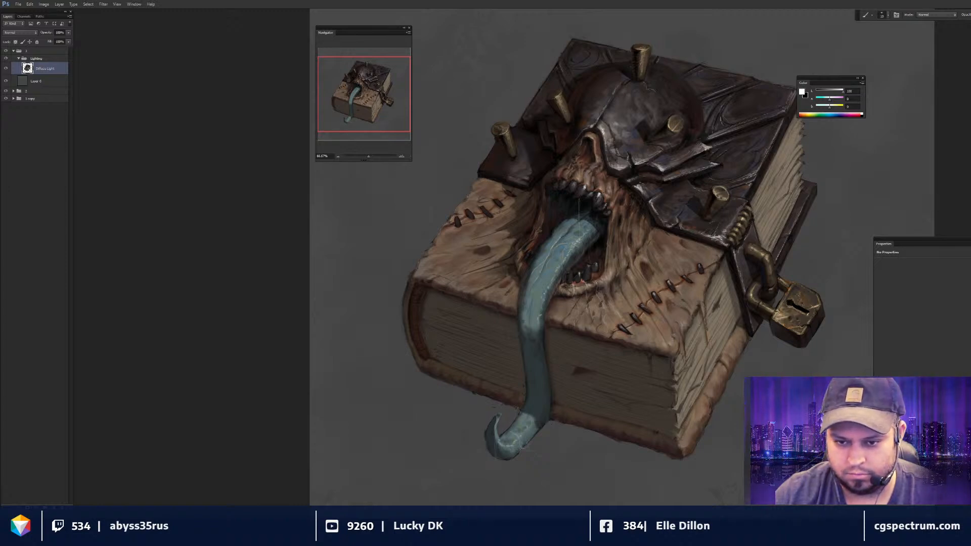
{"action": "left_click_drag", "start_coordinate": [623, 295], "coordinate": [622, 296]}
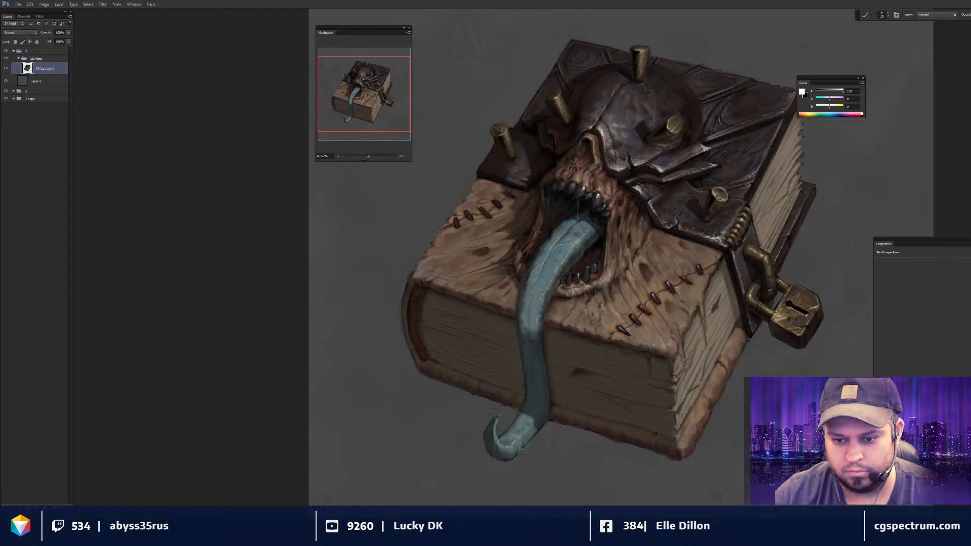
{"action": "key", "text": "r"}
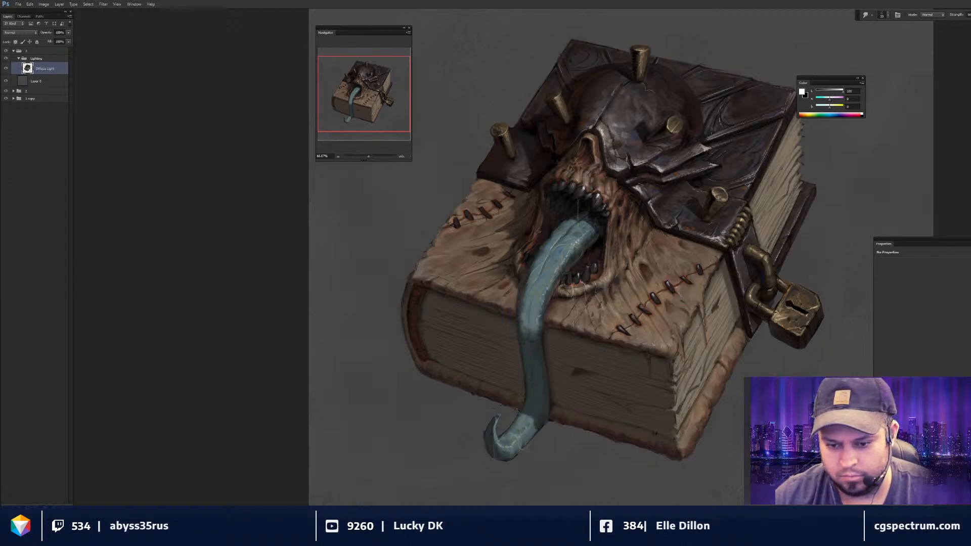
{"action": "key", "text": "b"}
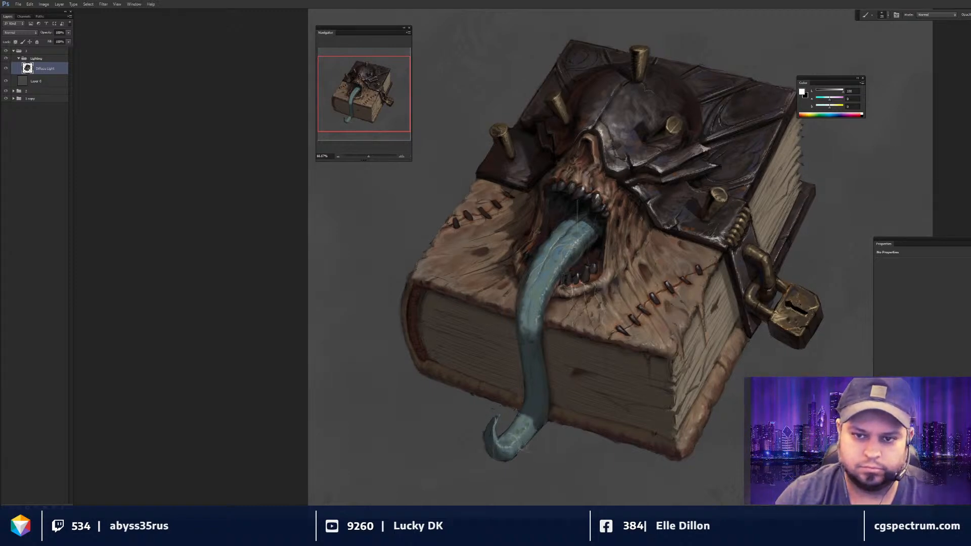
- Brush a sampled dark gray over the front pages near the front corner with a larger brush
{"action": "left_click_drag", "start_coordinate": [571, 328], "coordinate": [552, 297]}
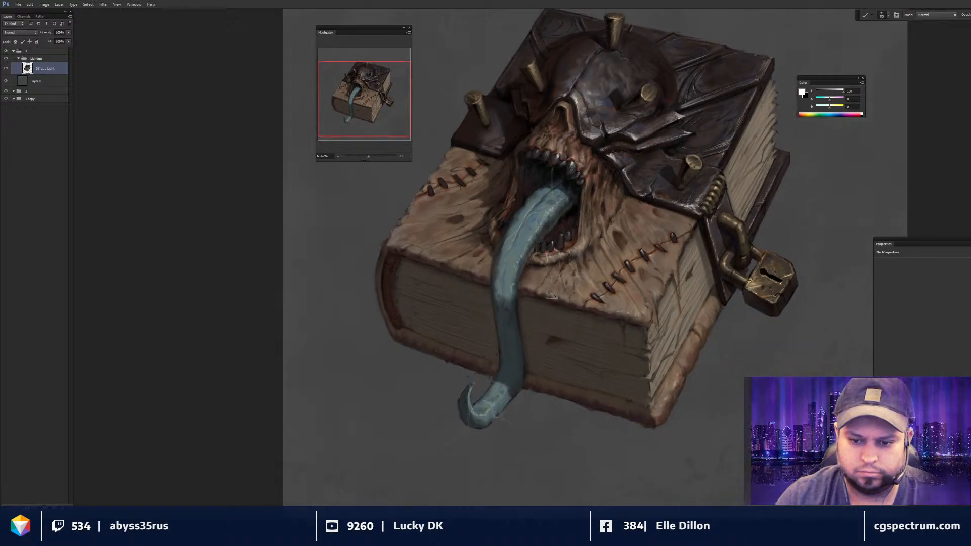
{"action": "key", "text": "bracketright"}
{"action": "key", "text": "bracketright"}
{"action": "key", "text": "bracketright"}
{"action": "key", "text": "bracketright"}
{"action": "left_click", "coordinate": [637, 328], "text": "alt"}
{"action": "left_click_drag", "start_coordinate": [638, 332], "coordinate": [637, 348]}
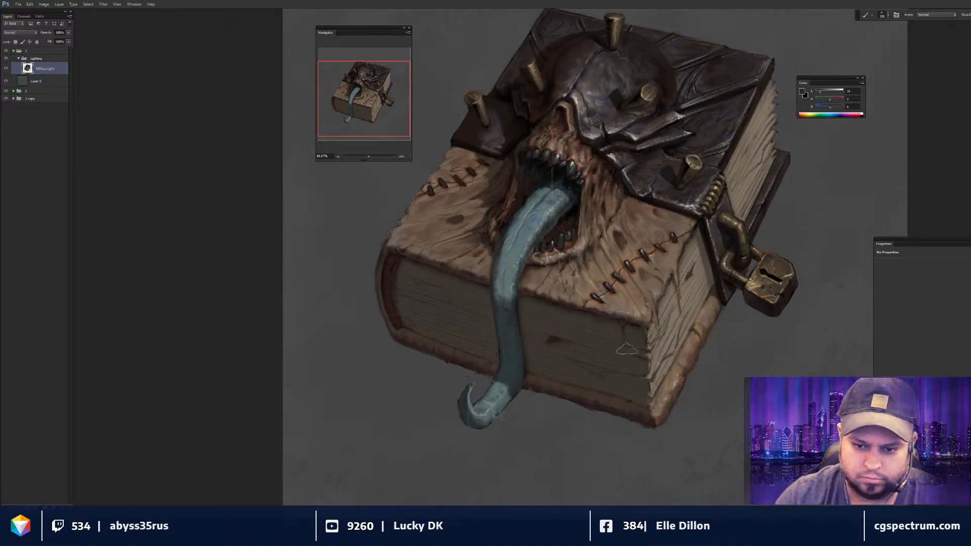
- Deepen the shadow beneath the cover's overhang at the front corner with a smaller brush in a sampled near-black
{"action": "left_click", "coordinate": [637, 326], "text": "alt"}
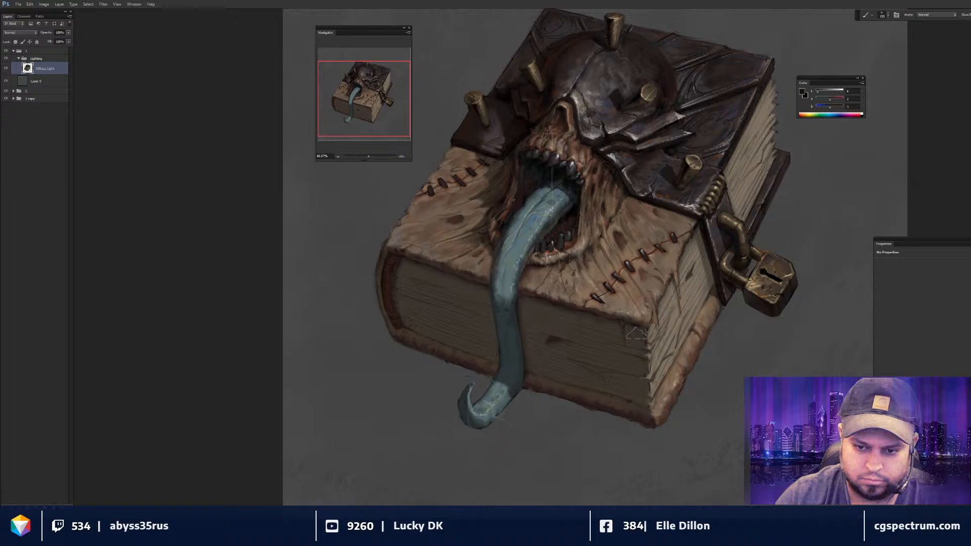
{"action": "left_click", "coordinate": [633, 327], "text": "alt"}
{"action": "key", "text": "bracketleft"}
{"action": "key", "text": "bracketleft"}
{"action": "key", "text": "bracketleft"}
{"action": "key", "text": "bracketleft"}
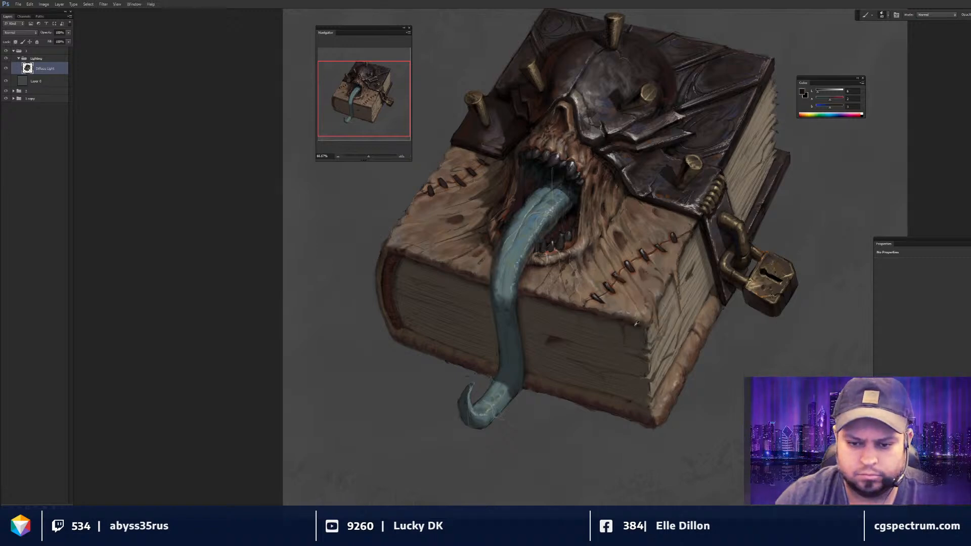
{"action": "key", "text": "bracketright"}
{"action": "key", "text": "bracketright"}
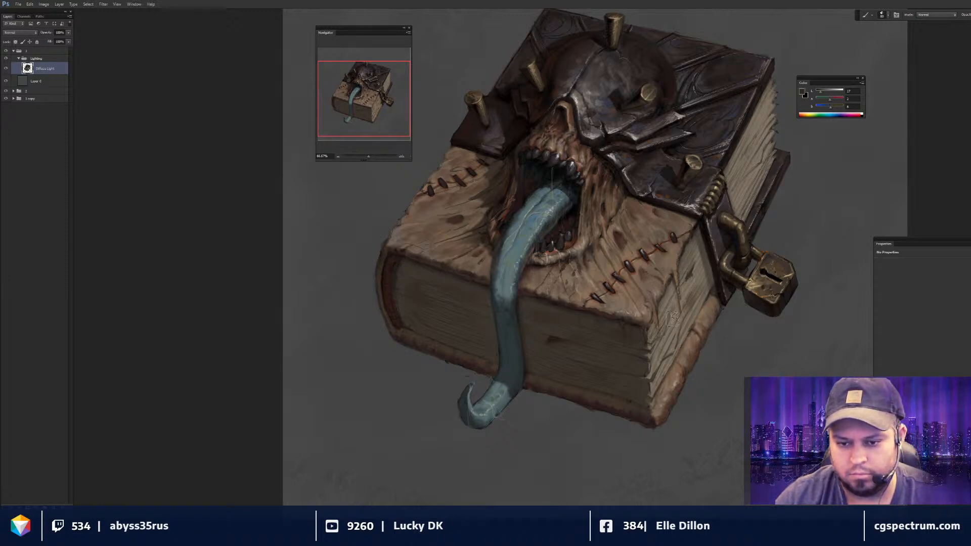
- Check the whole book painting at a reduced scale before returning to a closer working view
{"action": "key", "text": "ctrl+minus"}
{"action": "key", "text": "ctrl+minus"}
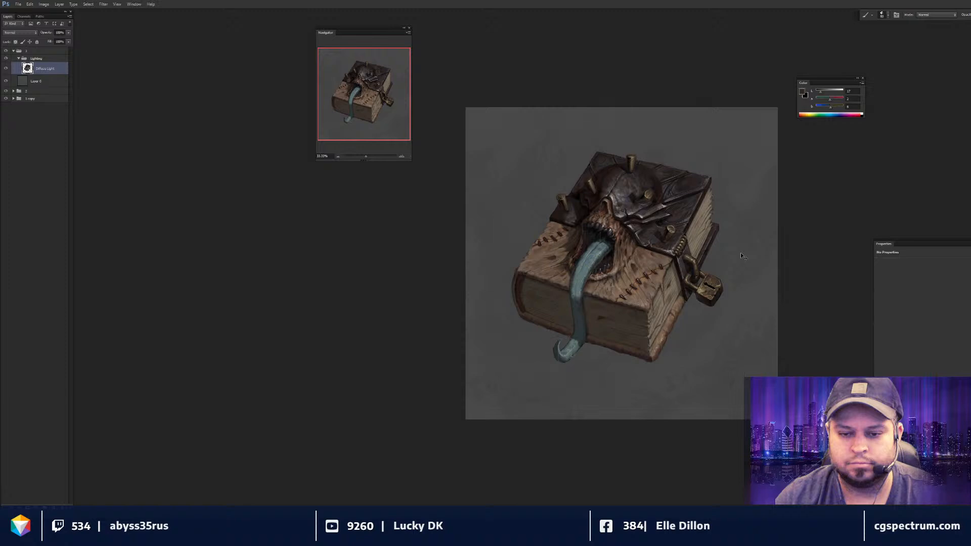
{"action": "key", "text": "ctrl+minus"}
{"action": "key", "text": "ctrl+plus"}
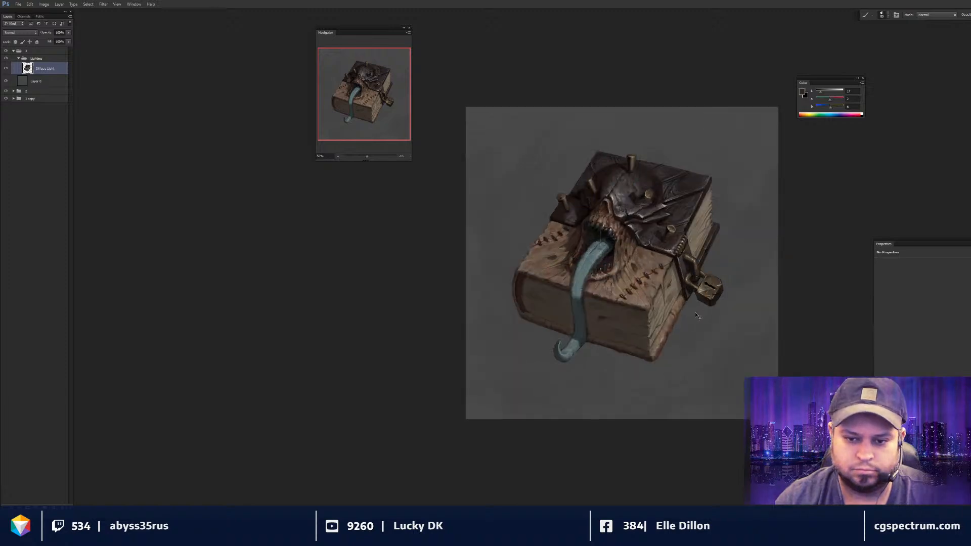
{"action": "key", "text": "ctrl+plus"}
{"action": "mouse_move", "coordinate": [650, 301]}
{"action": "left_mouse_down"}
{"action": "mouse_move", "coordinate": [666, 247]}
{"action": "mouse_move", "coordinate": [642, 284]}
{"action": "left_mouse_up"}
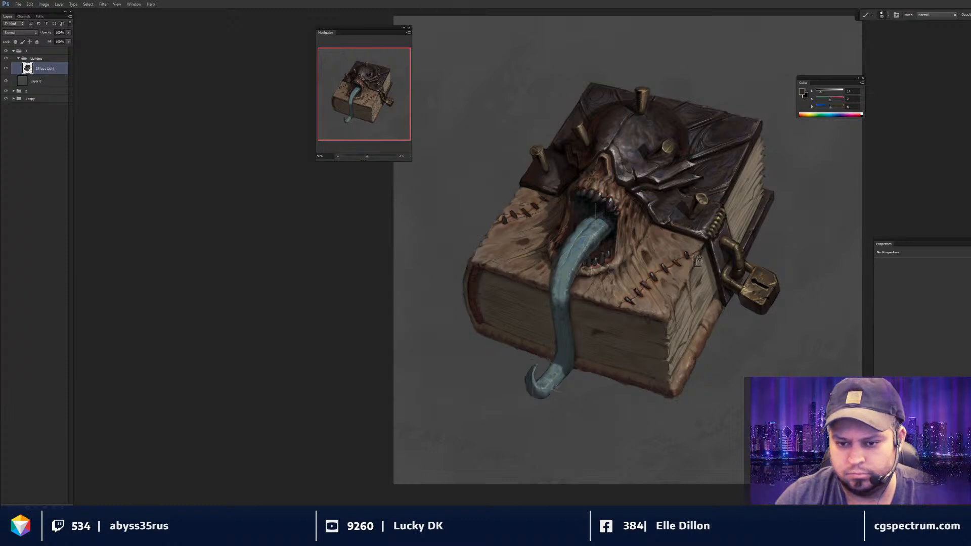
{"action": "key", "text": "ctrl+plus"}
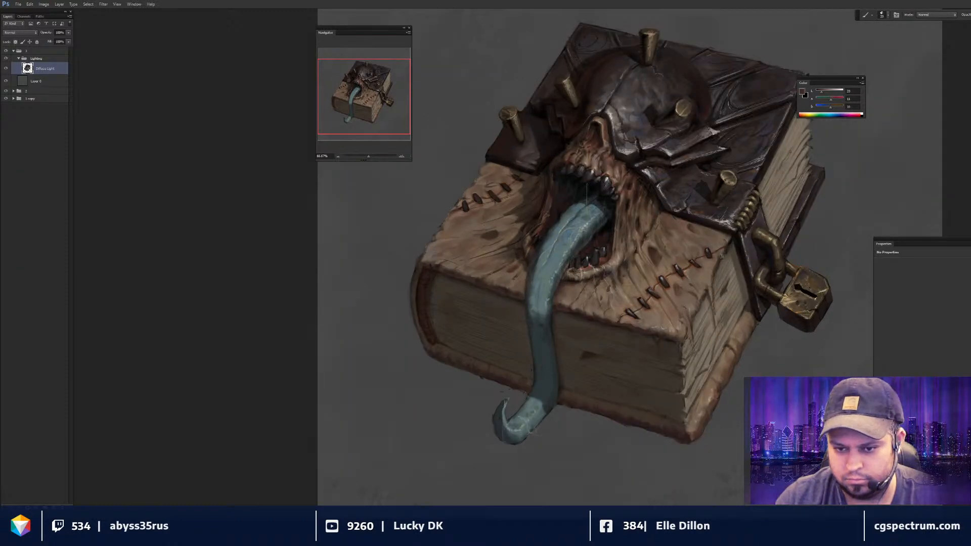
- Switch to white and add fine highlights to the book's stitched upper surface with a smaller brush
{"action": "key", "text": "r"}
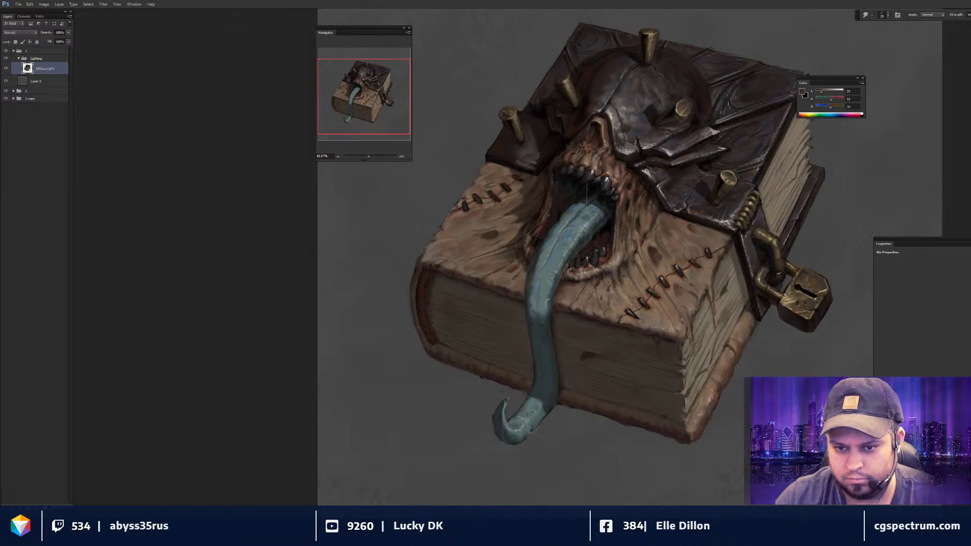
{"action": "left_click_drag", "start_coordinate": [495, 199], "coordinate": [483, 207]}
{"action": "key", "text": "b"}
{"action": "key", "text": "x"}
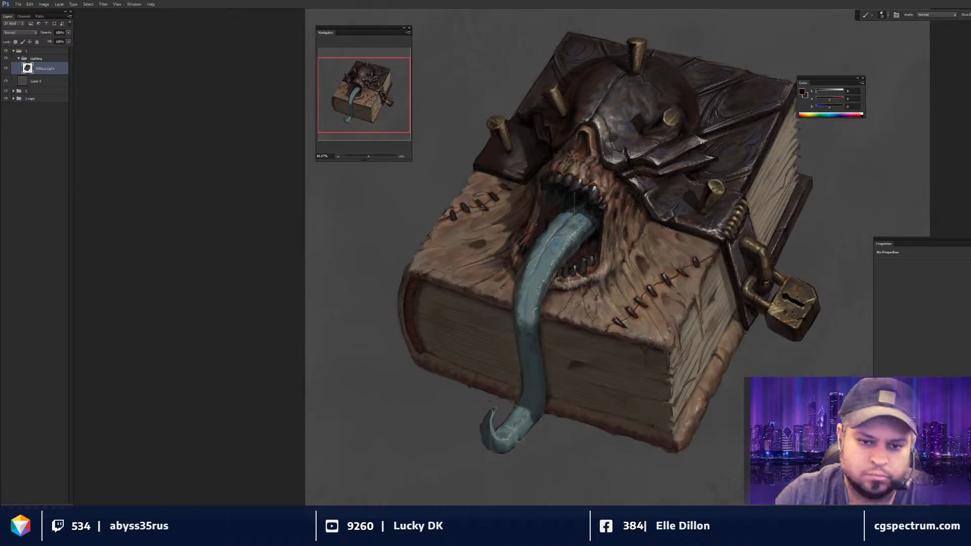
{"action": "key", "text": "x"}
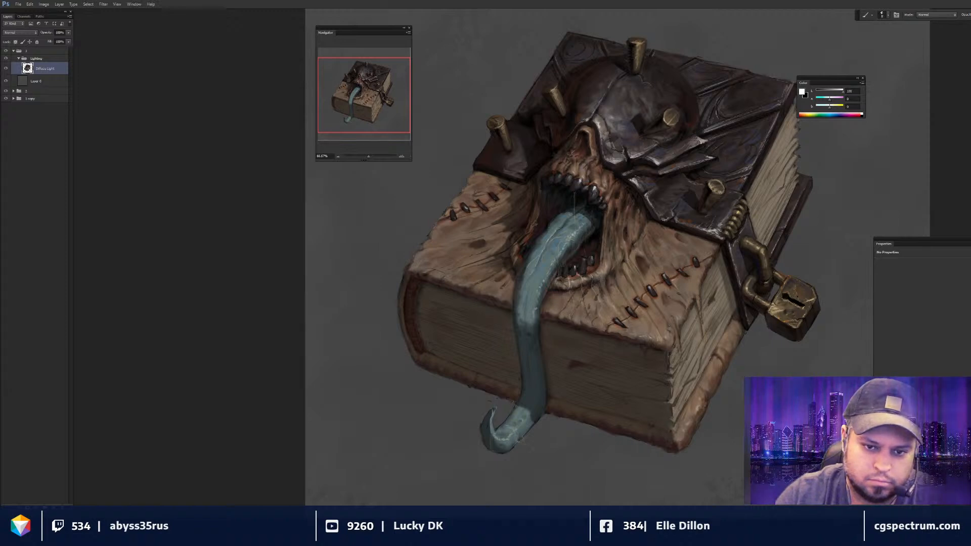
{"action": "key", "text": "ctrl+minus"}
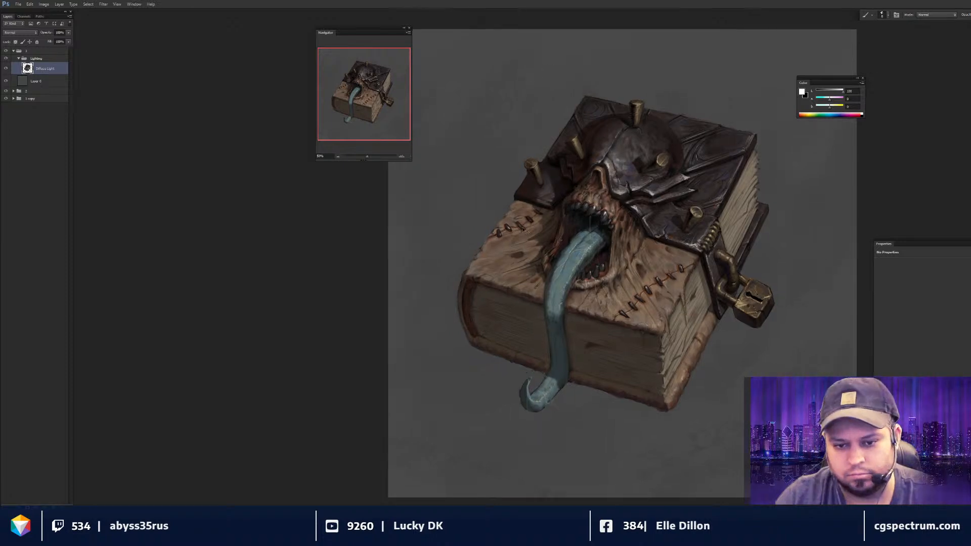
{"action": "key", "text": "ctrl+plus"}
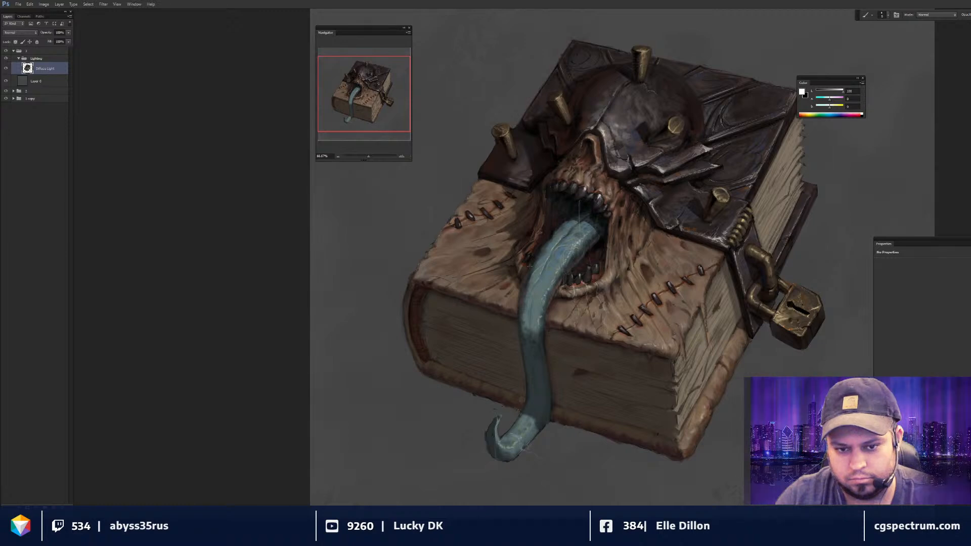
- Deepen the spine's lower inner corner with a near-black derived from a dark tone sampled beside the tongue, reducing the brush size
{"action": "key", "text": "ctrl+minus"}
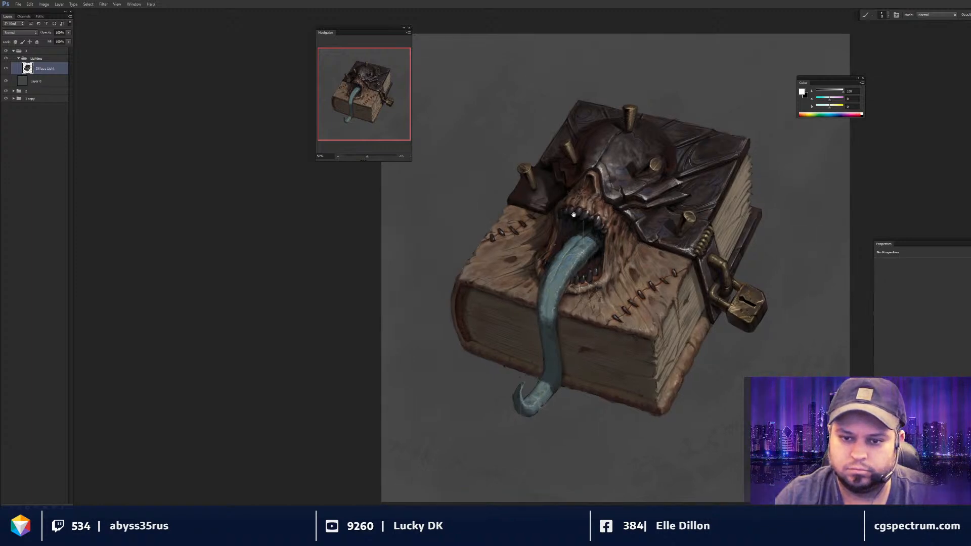
{"action": "key", "text": "ctrl+minus"}
{"action": "key", "text": "ctrl+plus"}
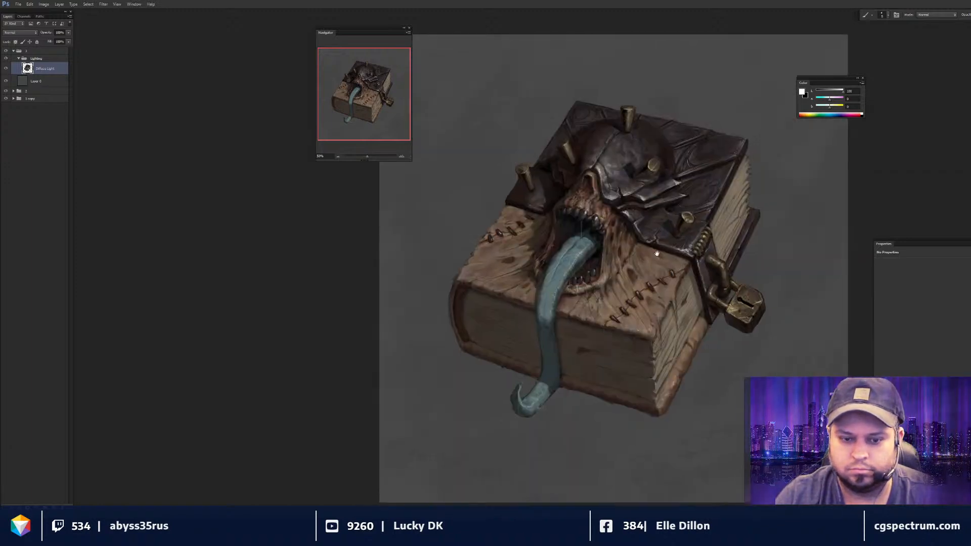
{"action": "left_click_drag", "start_coordinate": [660, 253], "coordinate": [654, 253]}
{"action": "left_click_drag", "start_coordinate": [625, 344], "coordinate": [636, 262]}
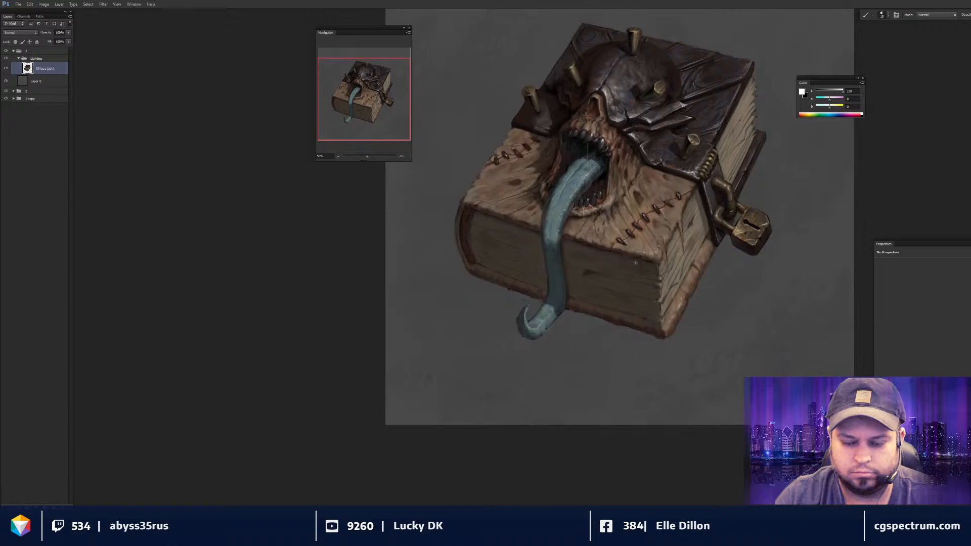
{"action": "key", "text": "ctrl+plus"}
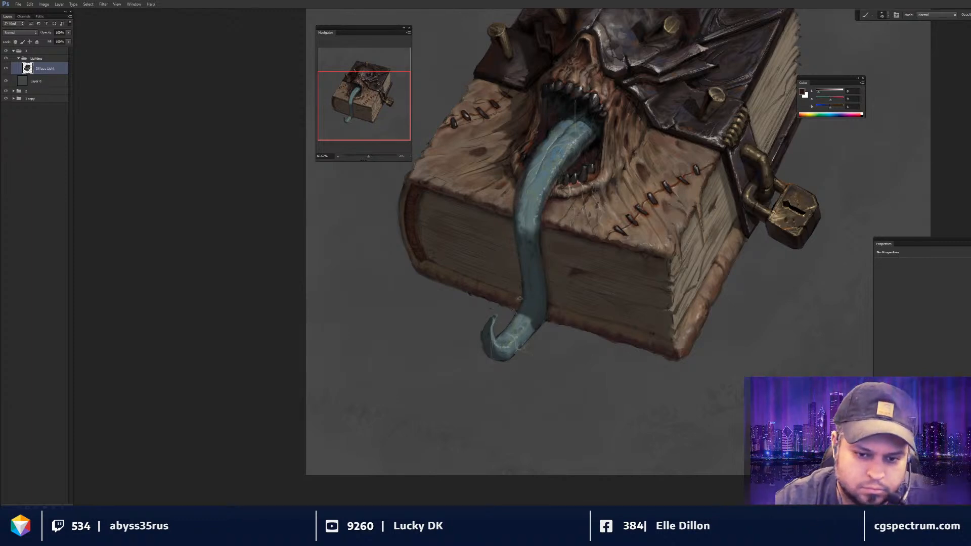
{"action": "left_click", "coordinate": [518, 299], "text": "alt"}
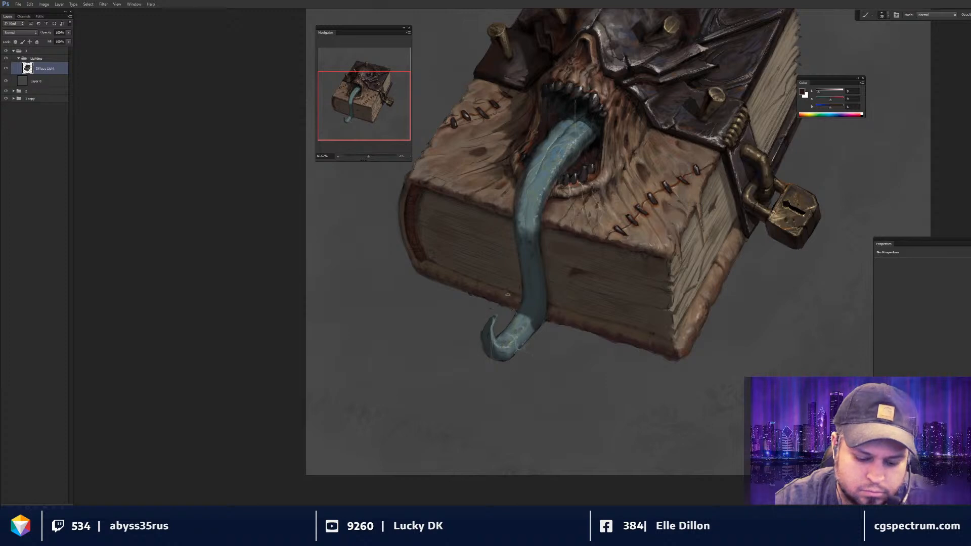
{"action": "left_click", "coordinate": [803, 91]}
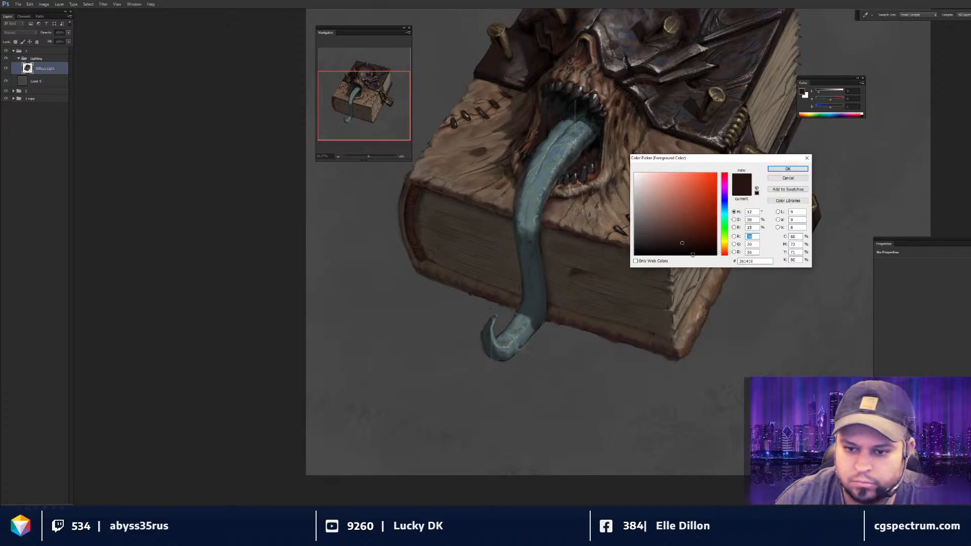
{"action": "key", "text": "Return"}
{"action": "key", "text": "b"}
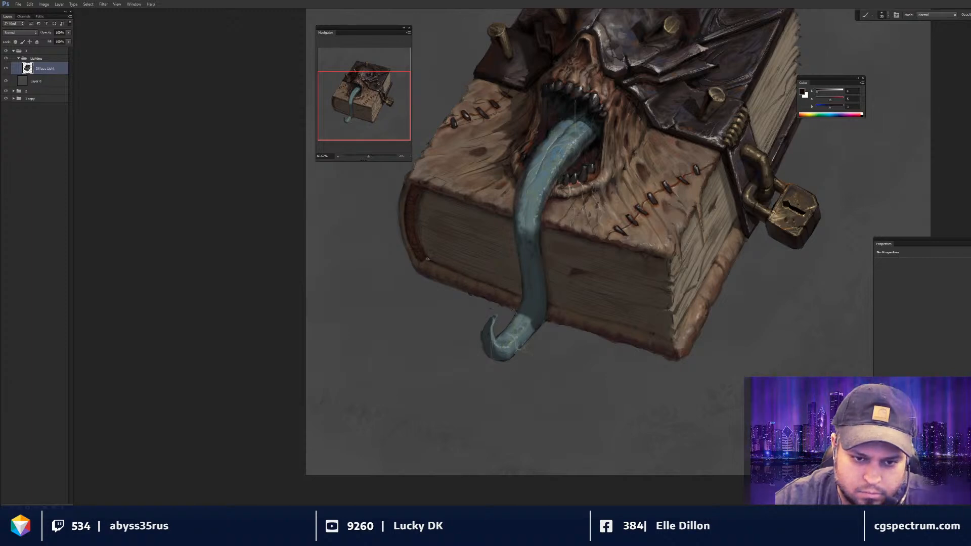
{"action": "key", "text": "bracketleft"}
{"action": "key", "text": "bracketleft"}
{"action": "key", "text": "bracketleft"}
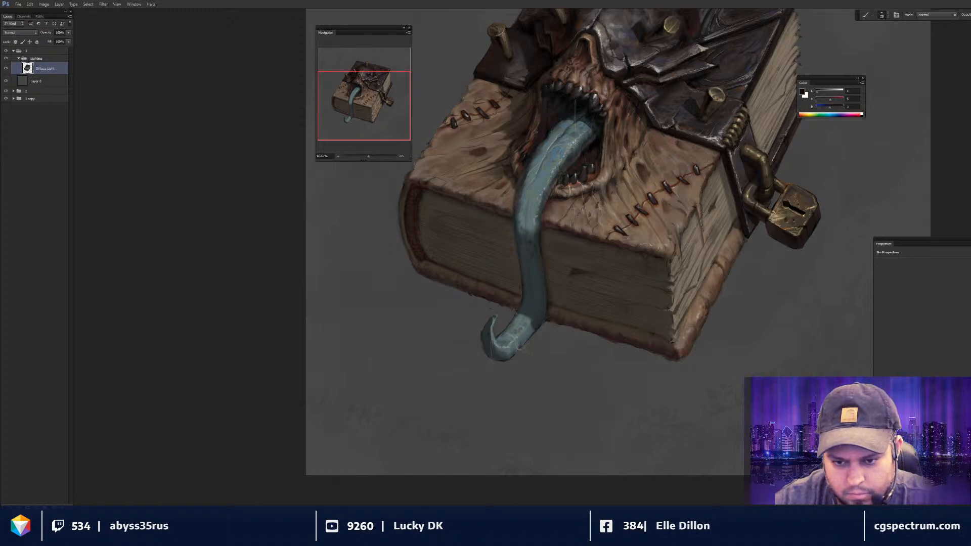
- Retouch the side pages and the page block's front vertical edge with a small brush, using grays sampled from the pages
{"action": "left_click", "coordinate": [689, 271], "text": "alt"}
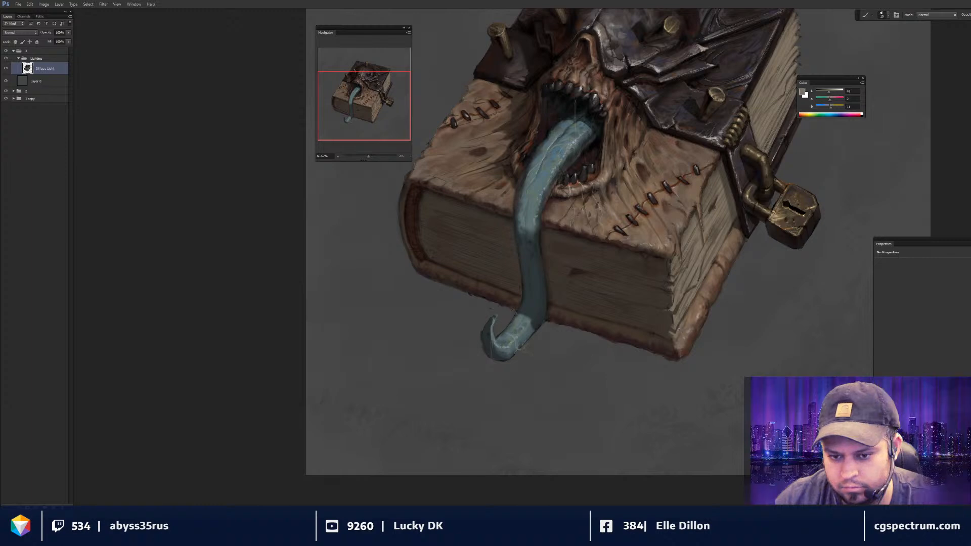
{"action": "left_click_drag", "start_coordinate": [707, 291], "coordinate": [693, 335]}
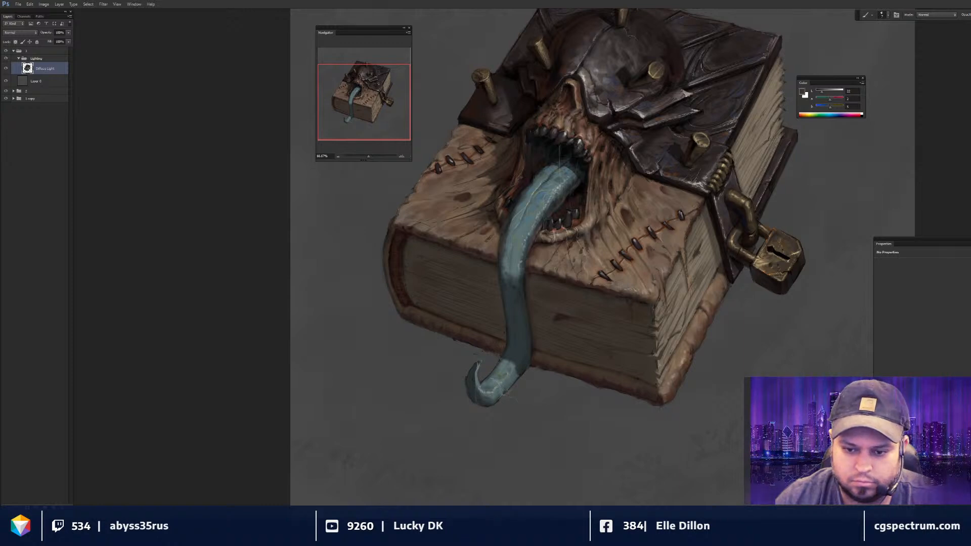
{"action": "left_click", "coordinate": [660, 364], "text": "alt"}
{"action": "key", "text": "]"}
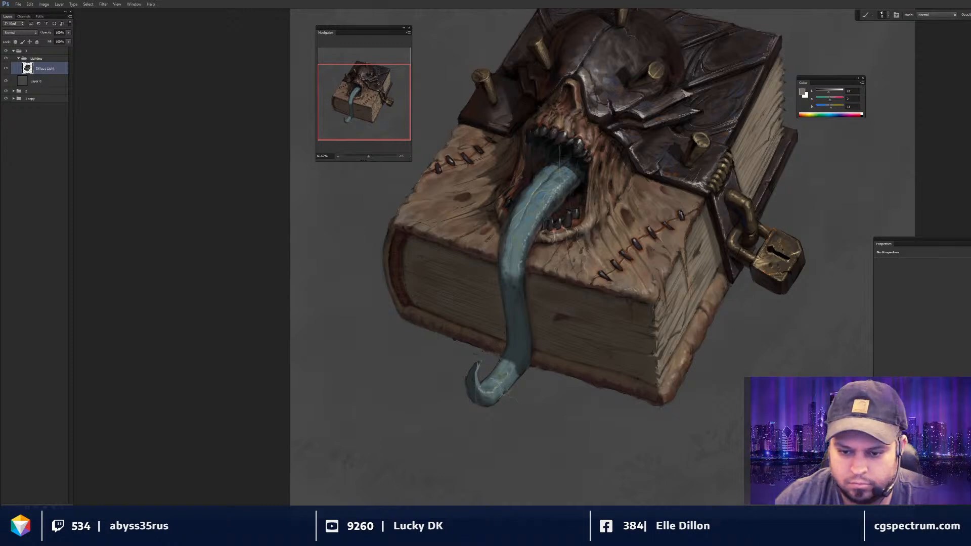
{"action": "left_click", "coordinate": [660, 360], "text": "alt"}
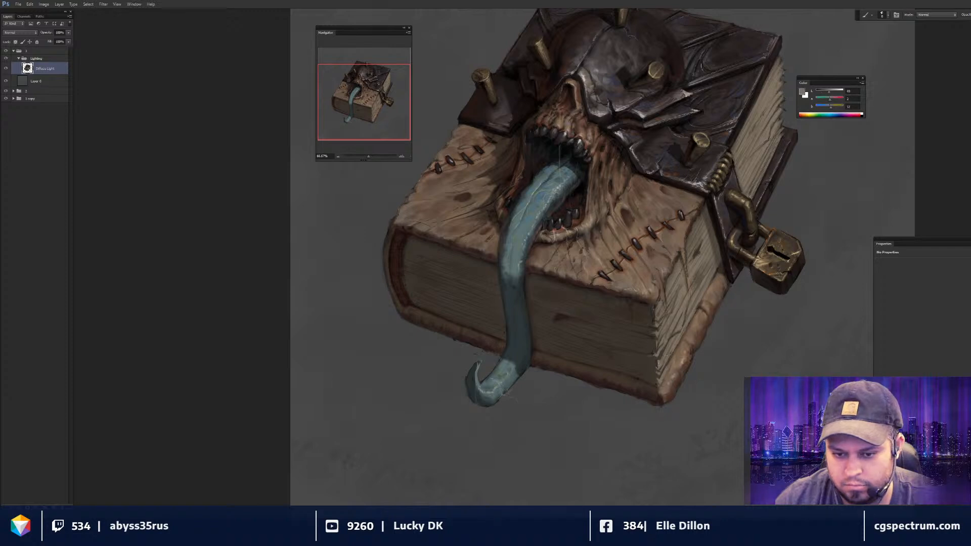
{"action": "left_click", "coordinate": [658, 366], "text": "alt"}
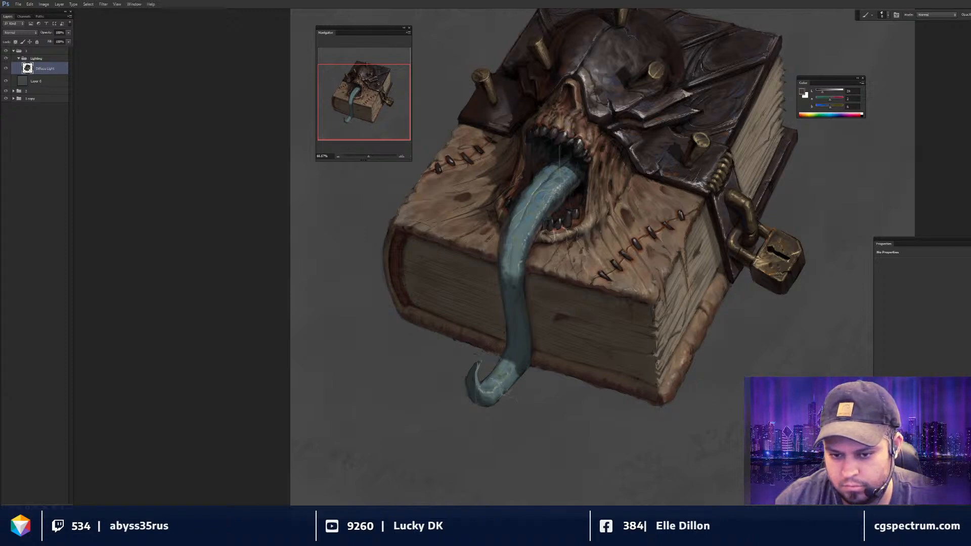
{"action": "left_click", "coordinate": [659, 364], "text": "alt"}
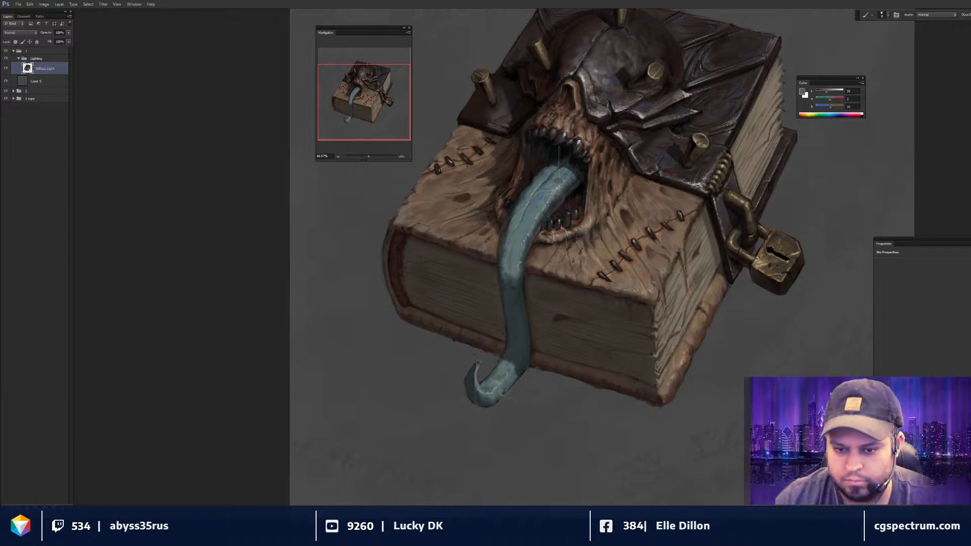
- Add a new layer above Diffuse Light and brush dark mottled stains onto the front and side pages with a textured brush
{"action": "key", "text": "ctrl+minus"}
{"action": "left_click_drag", "start_coordinate": [721, 299], "coordinate": [701, 294]}
{"action": "key", "text": "ctrl+shift+alt+n"}
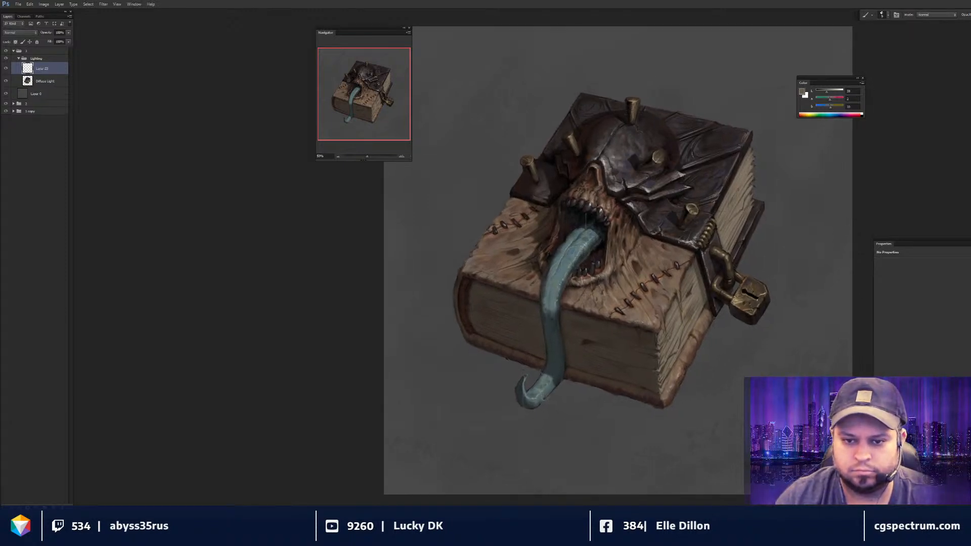
{"action": "left_click_drag", "start_coordinate": [681, 248], "coordinate": [681, 245]}
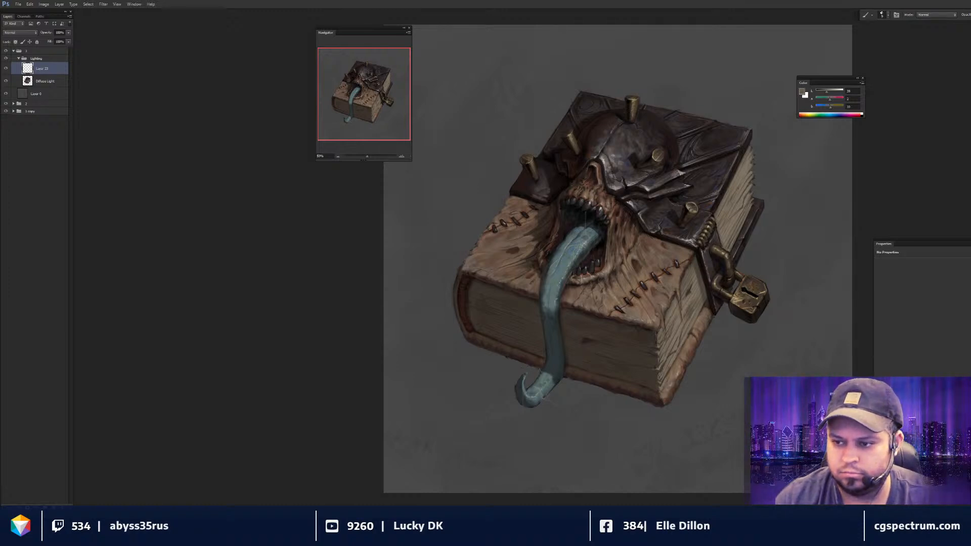
{"action": "key", "text": "ctrl+plus"}
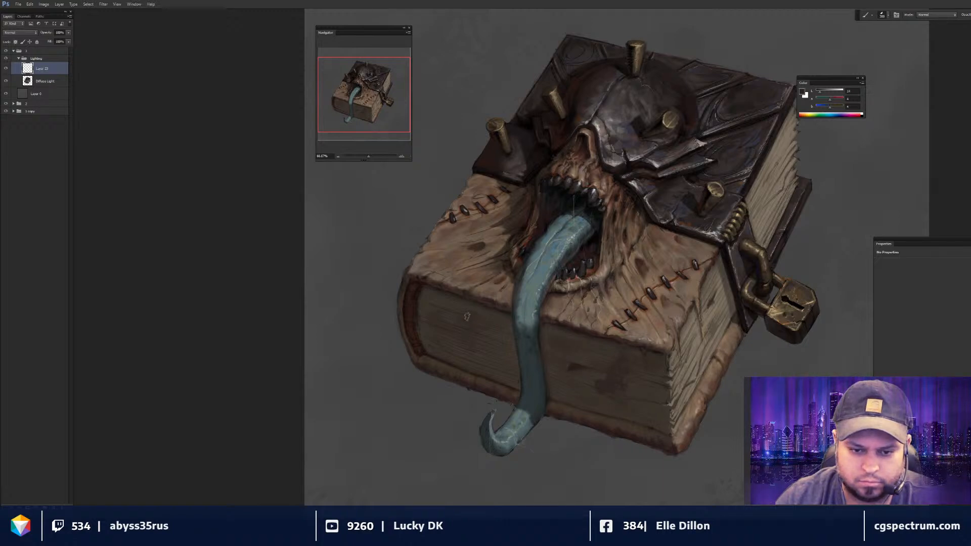
{"action": "key", "text": "["}
{"action": "key", "text": "["}
{"action": "key", "text": "["}
{"action": "key", "text": "["}
{"action": "mouse_move", "coordinate": [725, 287]}
{"action": "left_mouse_down"}
{"action": "mouse_move", "coordinate": [719, 307]}
{"action": "mouse_move", "coordinate": [717, 277]}
{"action": "left_mouse_up"}
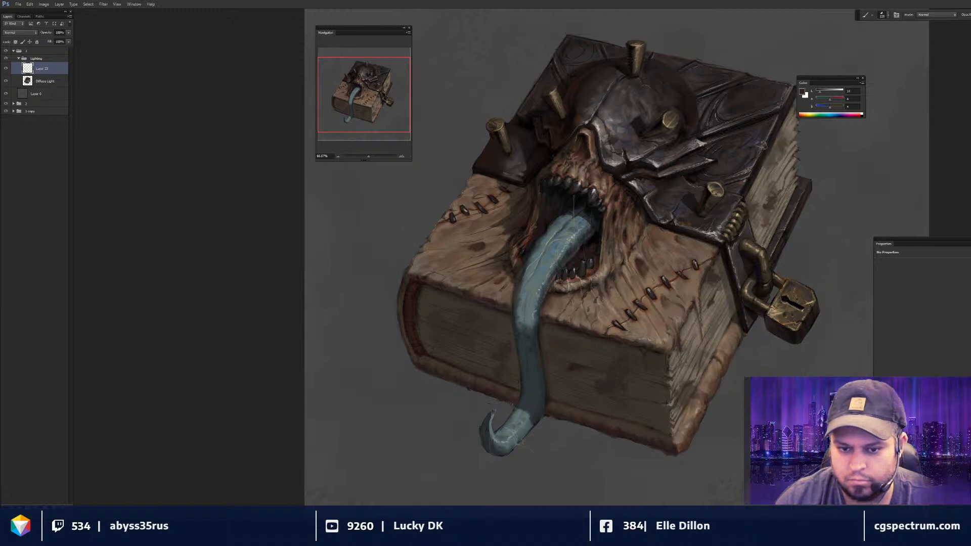
- Soften the page stains by lowering their layer's opacity, and merge them into the Diffuse Light layer
{"action": "key", "text": "ctrl+minus"}
{"action": "key", "text": "e"}
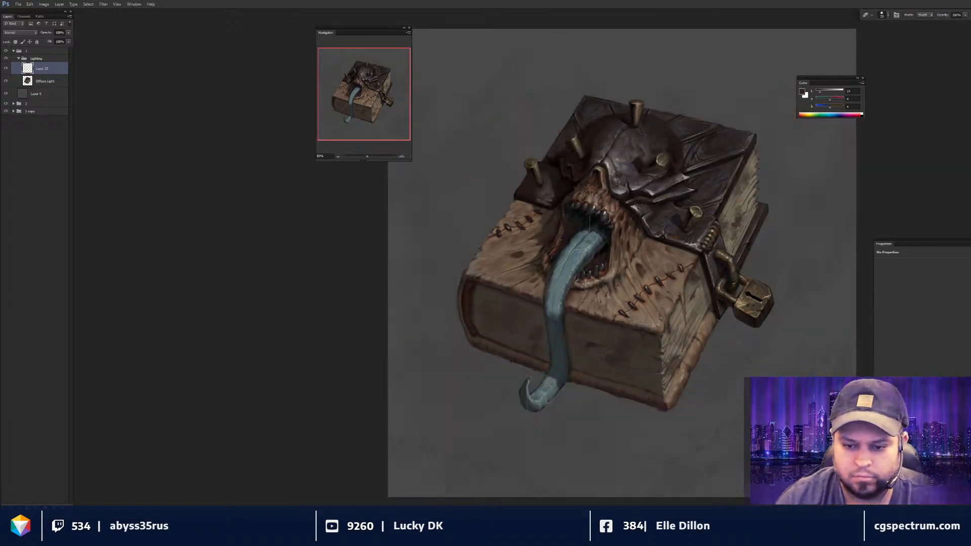
{"action": "left_click", "coordinate": [68, 33]}
{"action": "left_click_drag", "start_coordinate": [44, 40], "coordinate": [52, 36]}
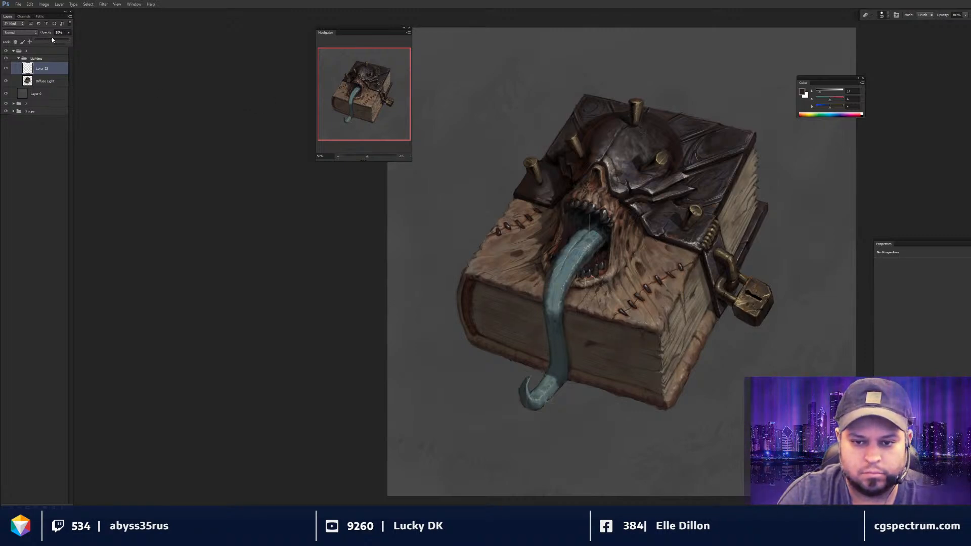
{"action": "key", "text": "ctrl+e"}
{"action": "left_click_drag", "start_coordinate": [645, 325], "coordinate": [644, 327]}
- Brush subtle mottling over the skin below the mouth with a much larger brush in a sampled dark brown
{"action": "key", "text": "b"}
{"action": "scroll", "coordinate": [668, 298], "scroll_direction": "up", "scroll_amount": 1}
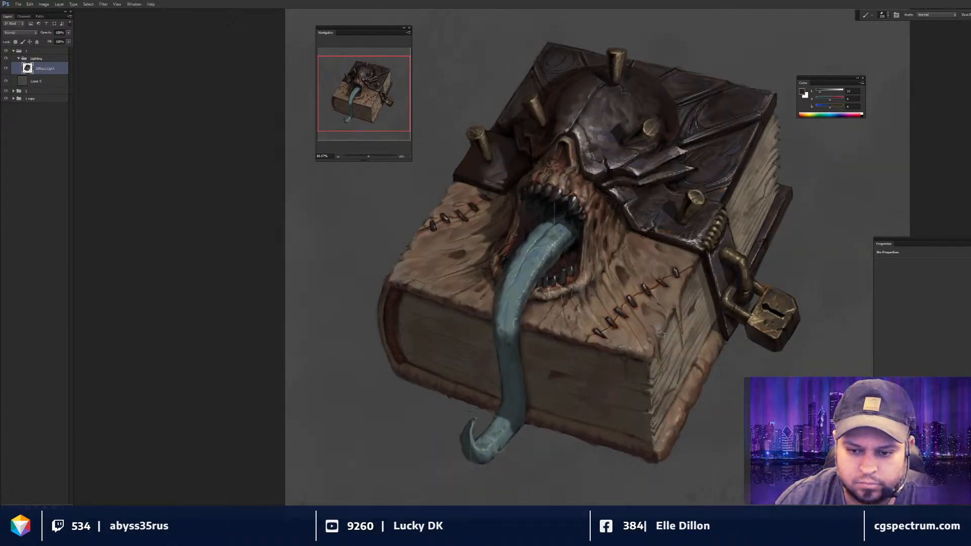
{"action": "key", "text": "r"}
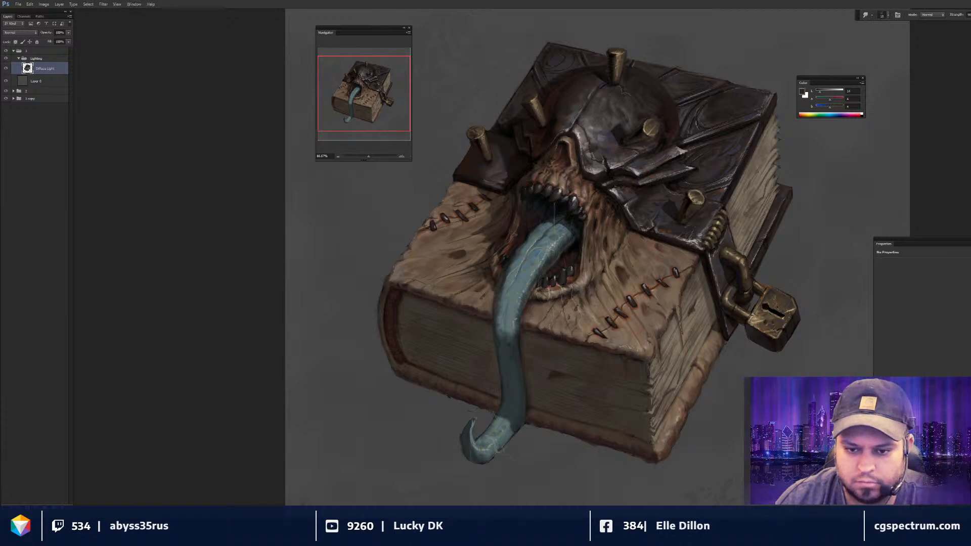
{"action": "key", "text": "b"}
{"action": "left_click", "coordinate": [646, 262], "text": "alt"}
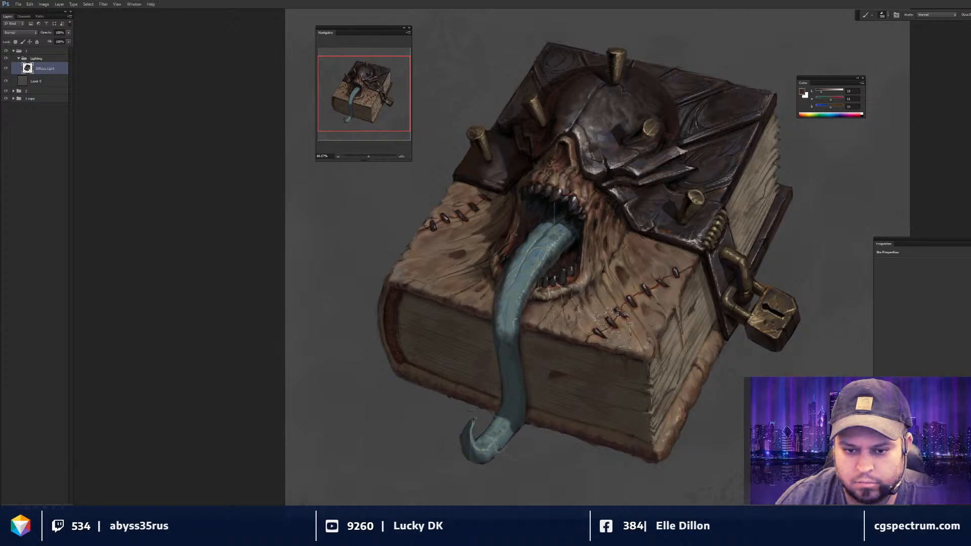
{"action": "key", "text": "bracketright"}
{"action": "key", "text": "bracketright"}
{"action": "key", "text": "bracketright"}
{"action": "key", "text": "bracketright"}
{"action": "key", "text": "bracketright"}
{"action": "key", "text": "bracketright"}
{"action": "key", "text": "bracketright"}
{"action": "key", "text": "bracketright"}
{"action": "key", "text": "bracketright"}
{"action": "key", "text": "bracketright"}
{"action": "key", "text": "bracketright"}
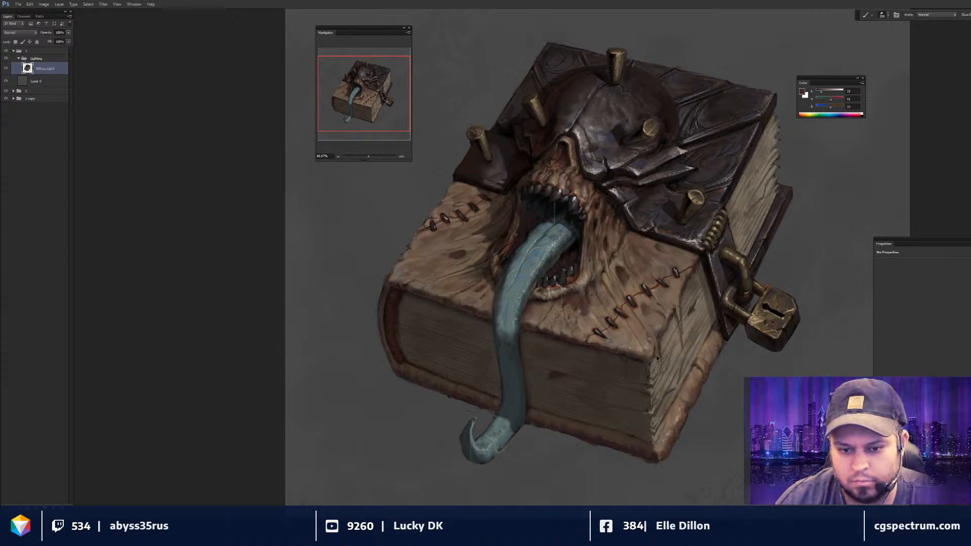
{"action": "key", "text": "ctrl+minus"}
{"action": "key", "text": "ctrl+minus"}
{"action": "key", "text": "ctrl+minus"}
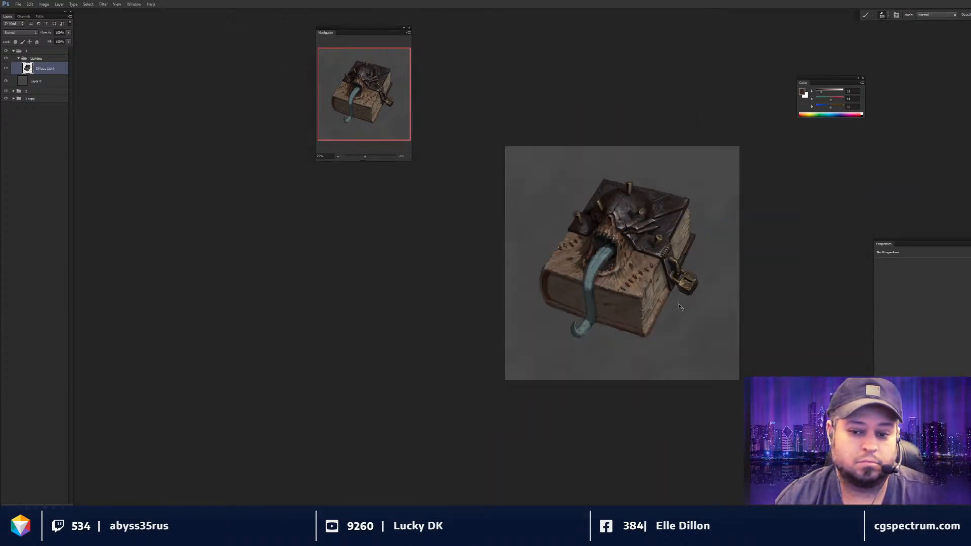
{"action": "key", "text": "ctrl+plus"}
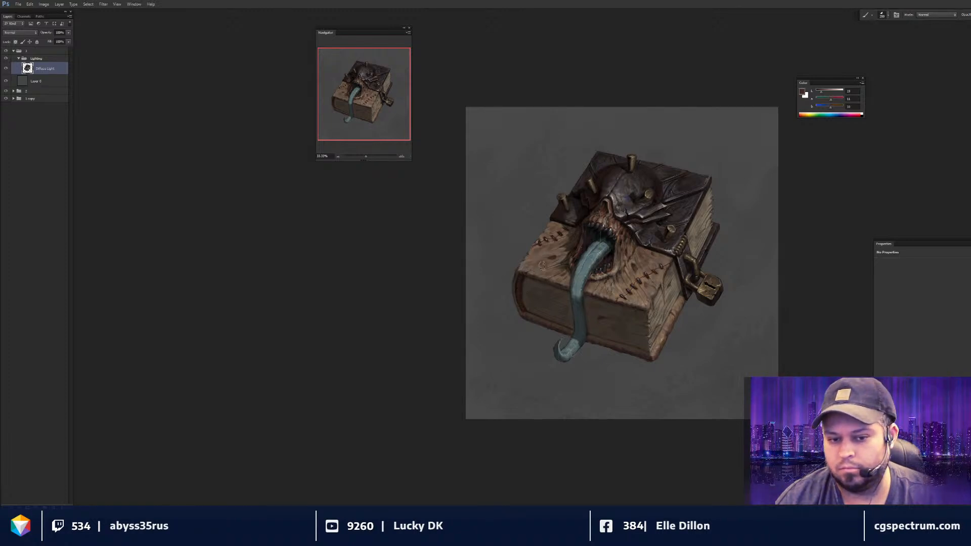
- Touch up the page block's front upper corner, just under the skin edge, with a different brush in a dark tone sampled there
{"action": "key", "text": "ctrl+plus"}
{"action": "key", "text": "ctrl+plus"}
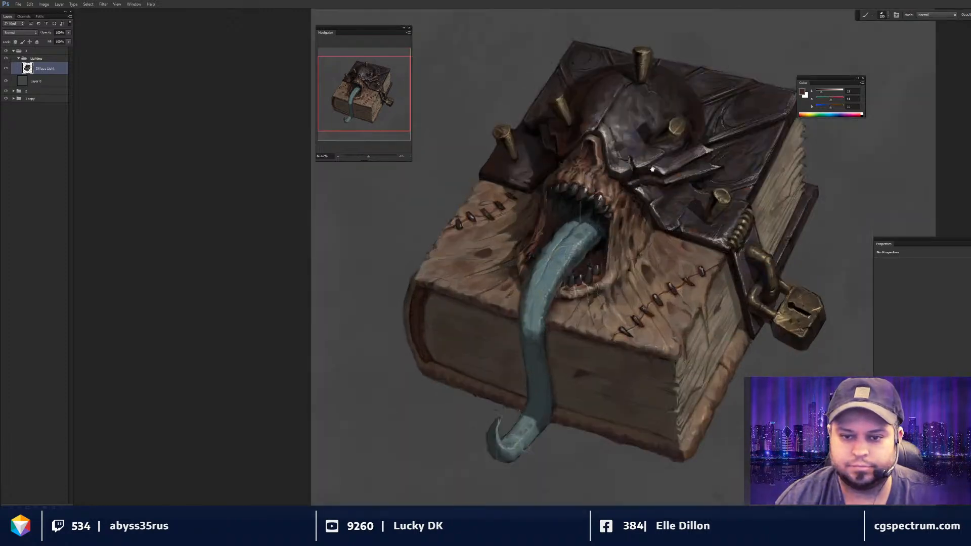
{"action": "left_click_drag", "start_coordinate": [620, 264], "coordinate": [643, 296]}
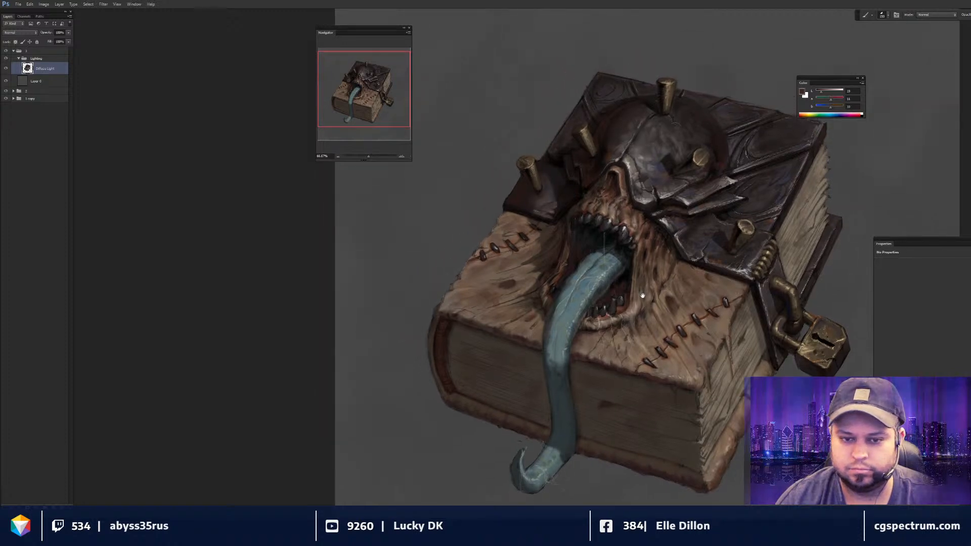
{"action": "left_click_drag", "start_coordinate": [681, 329], "coordinate": [653, 325]}
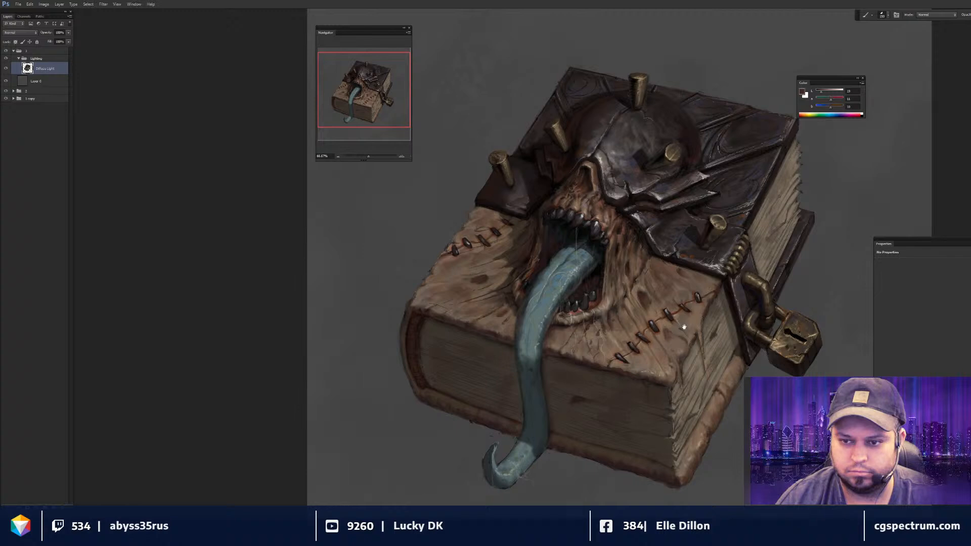
{"action": "left_click_drag", "start_coordinate": [684, 327], "coordinate": [676, 325]}
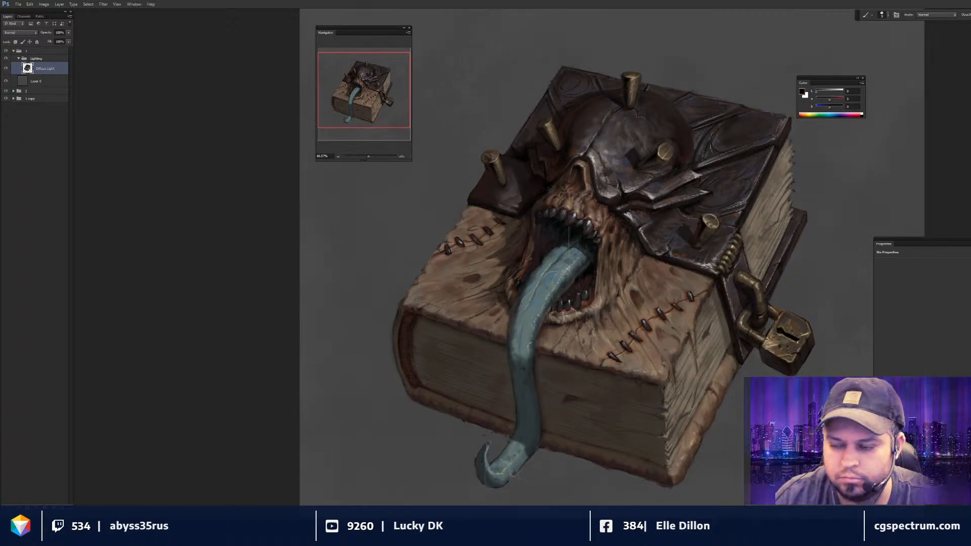
{"action": "right_click", "coordinate": [739, 220]}
{"action": "left_click", "coordinate": [744, 201]}
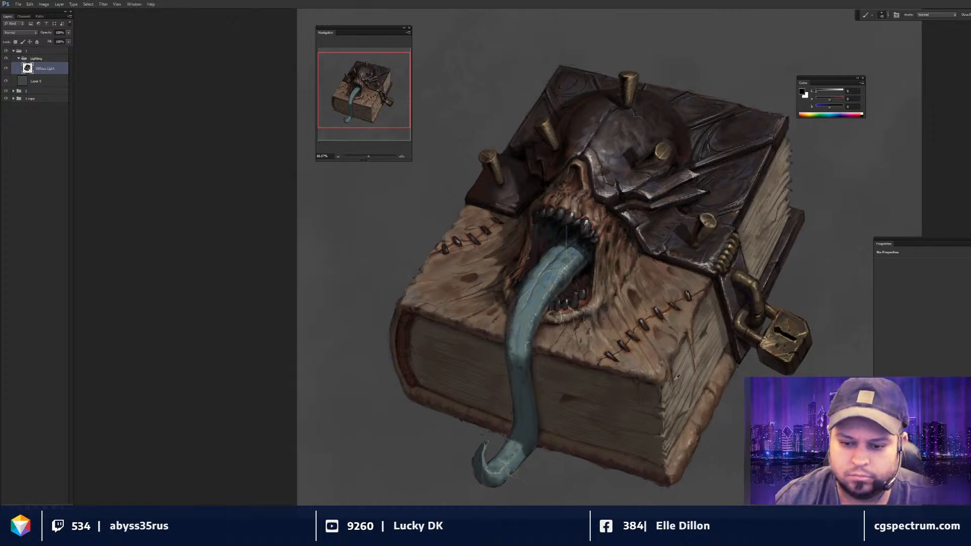
{"action": "left_click", "coordinate": [665, 385], "text": "alt"}
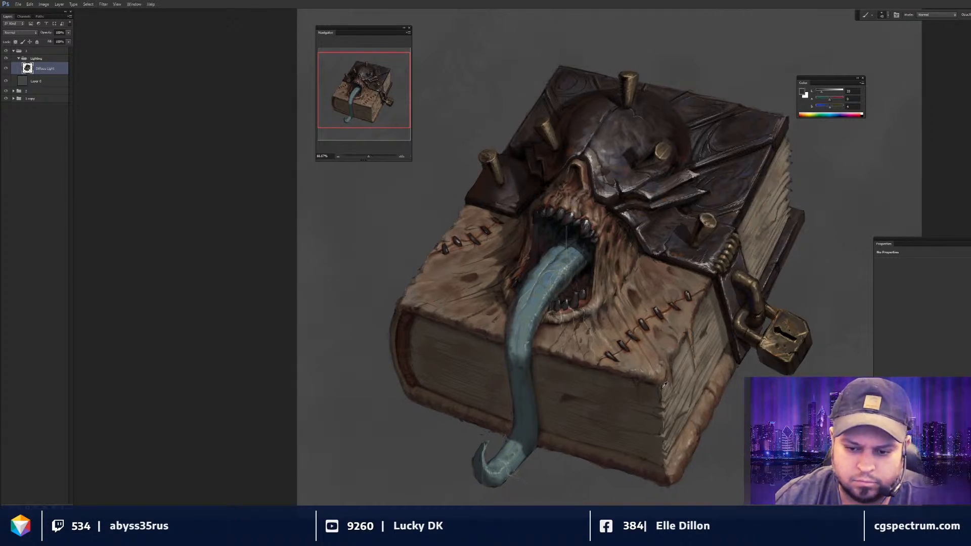
{"action": "left_click_drag", "start_coordinate": [665, 385], "coordinate": [661, 385]}
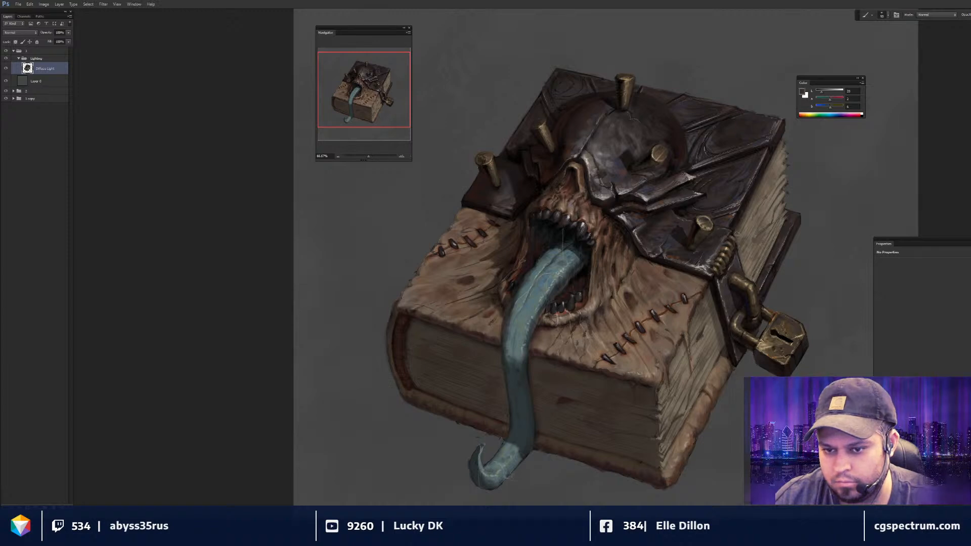
- Smudge the book's lower cover edge around the hanging tongue, using a smaller Smudge brush
{"action": "key", "text": "ctrl+minus"}
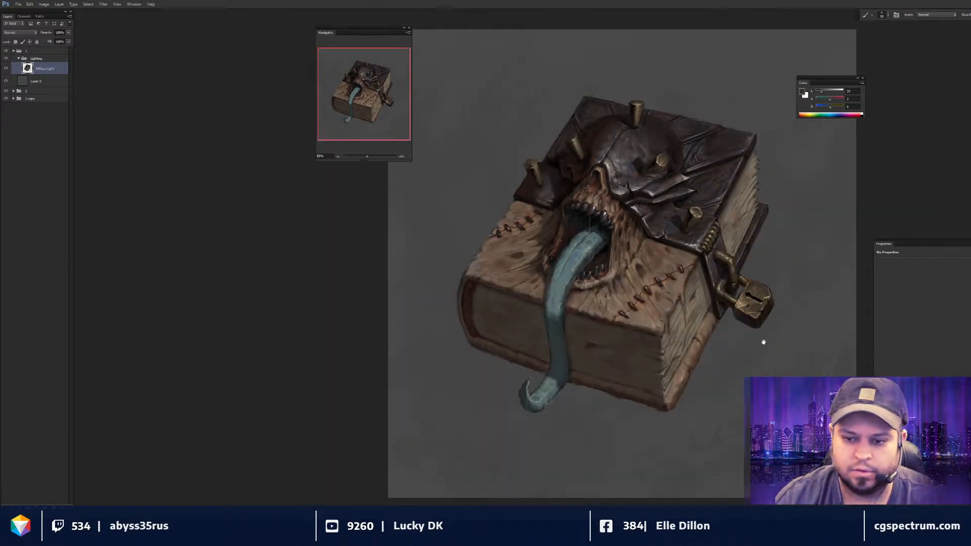
{"action": "left_click_drag", "start_coordinate": [763, 343], "coordinate": [762, 341]}
{"action": "left_click_drag", "start_coordinate": [690, 375], "coordinate": [798, 266]}
{"action": "key", "text": "ctrl+plus"}
{"action": "key", "text": "ctrl+plus"}
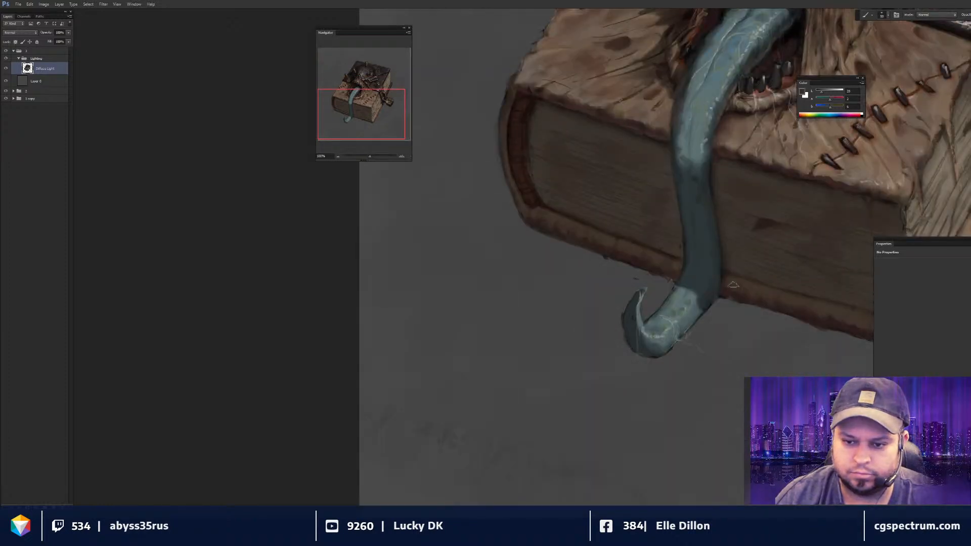
{"action": "key", "text": "r"}
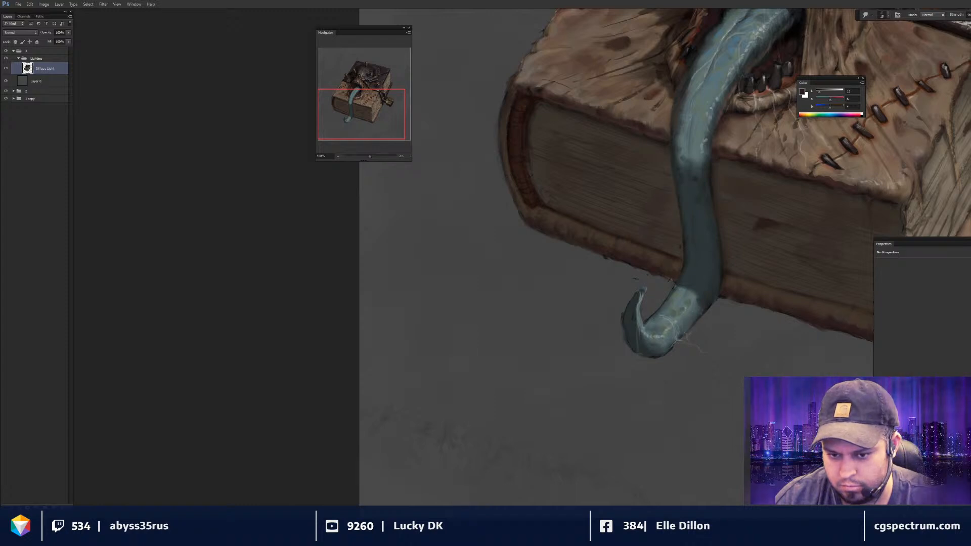
{"action": "key", "text": "["}
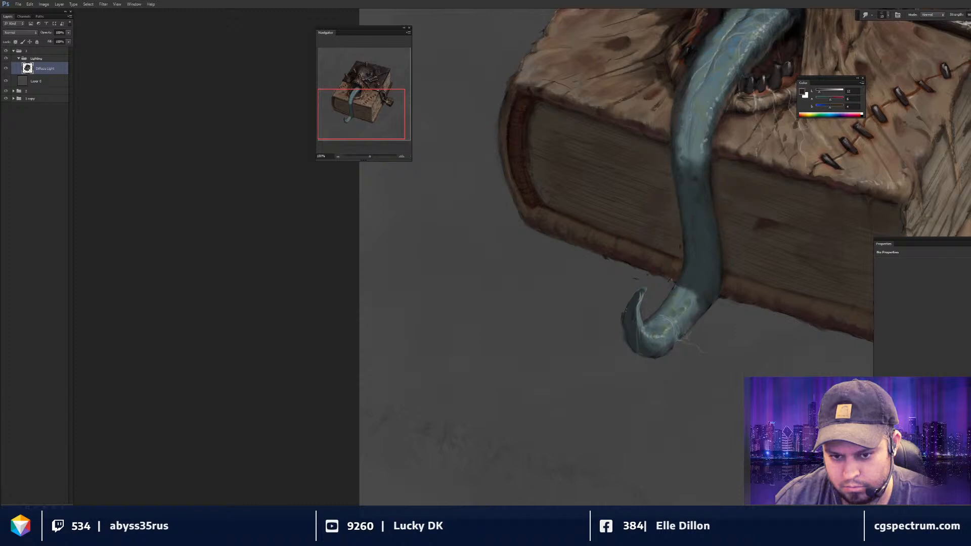
- Touch up the lower cover edge and the curled tongue tip with the Brush, using colours sampled from the painting
{"action": "key", "text": "b"}
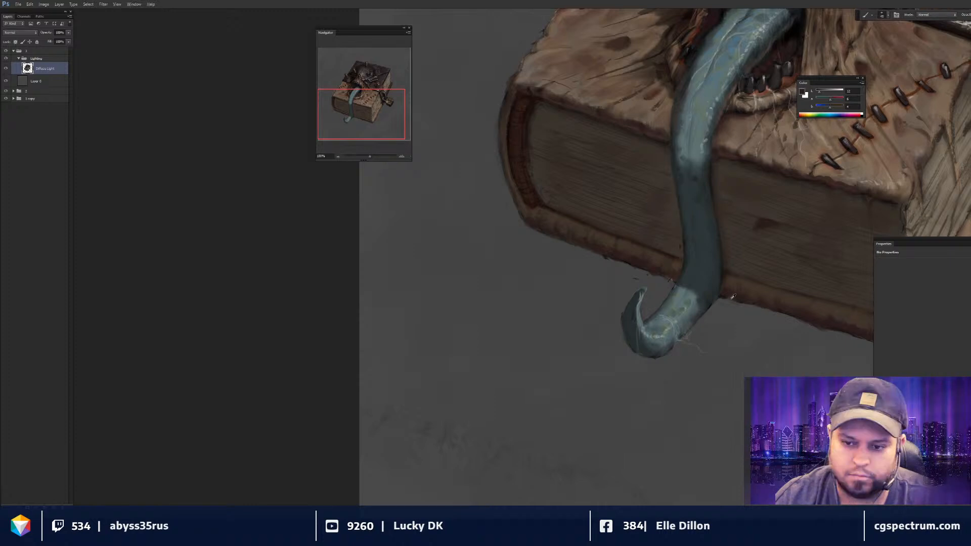
{"action": "left_click", "coordinate": [732, 299], "text": "alt"}
{"action": "key", "text": "bracketleft"}
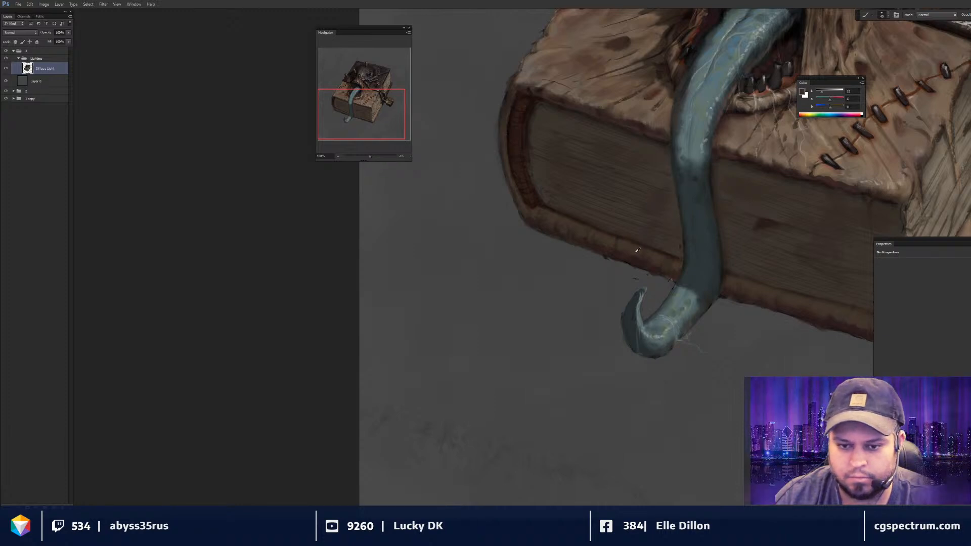
{"action": "left_click", "coordinate": [626, 330], "text": "alt"}
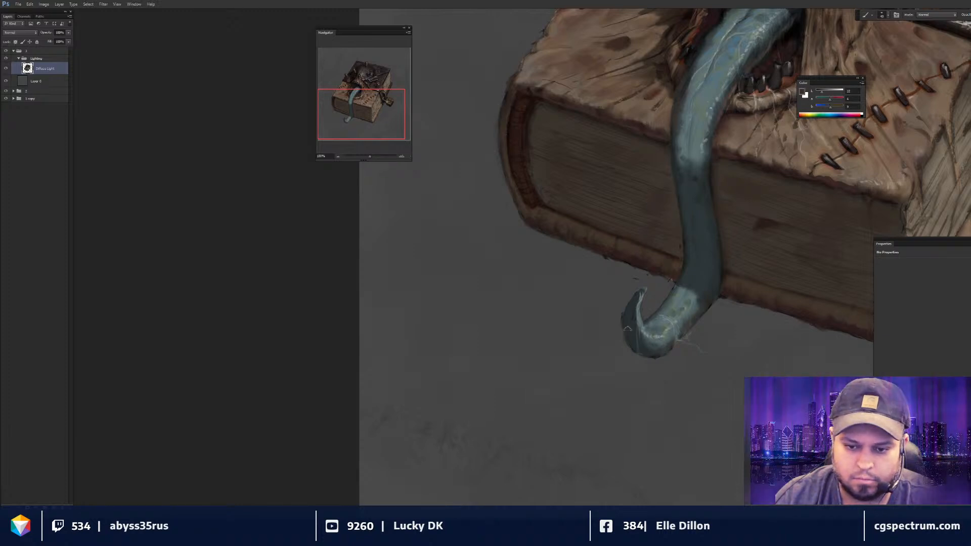
{"action": "left_click", "coordinate": [632, 336], "text": "alt"}
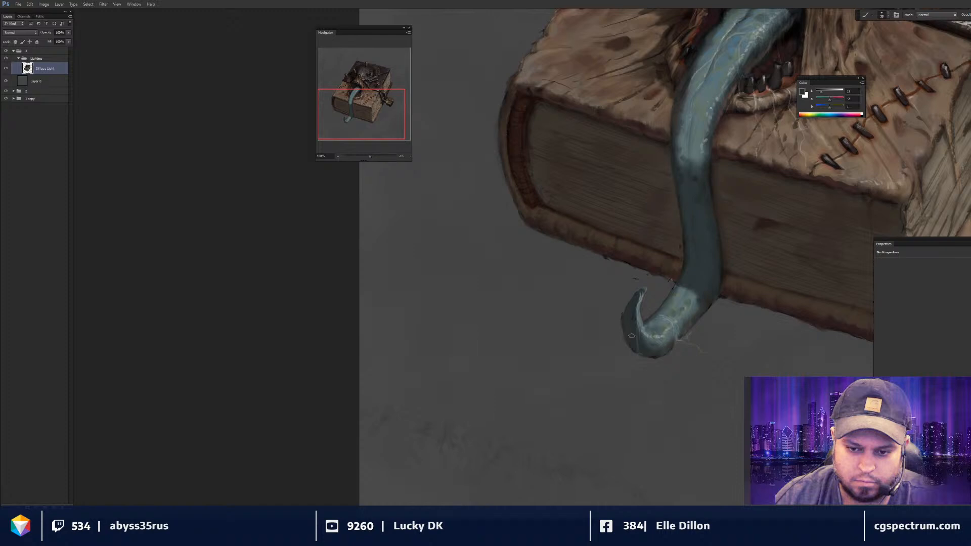
{"action": "key", "text": "ctrl+minus"}
{"action": "key", "text": "ctrl+minus"}
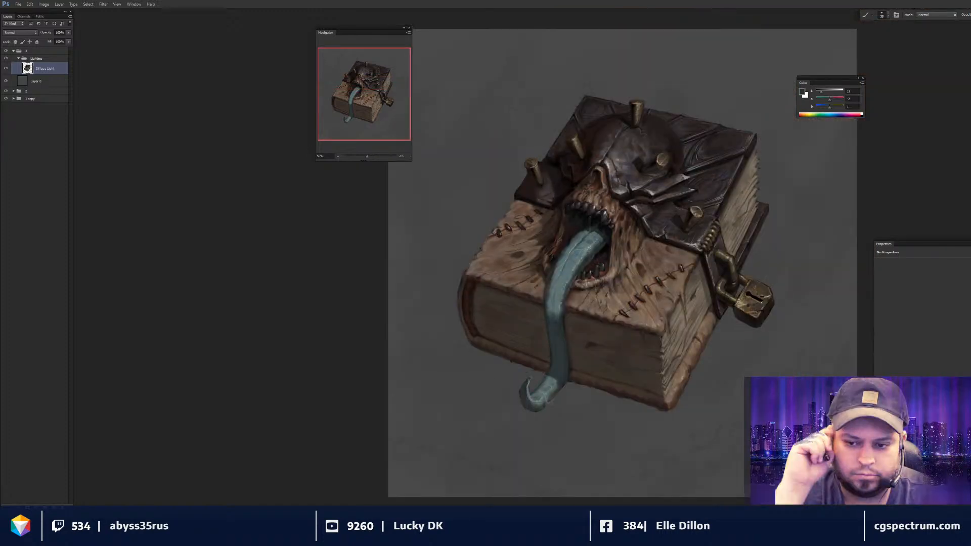
- Clean up the upper outline of the book's leather cover with the Erase Flat preset at a reduced brush size
{"action": "key", "text": "e"}
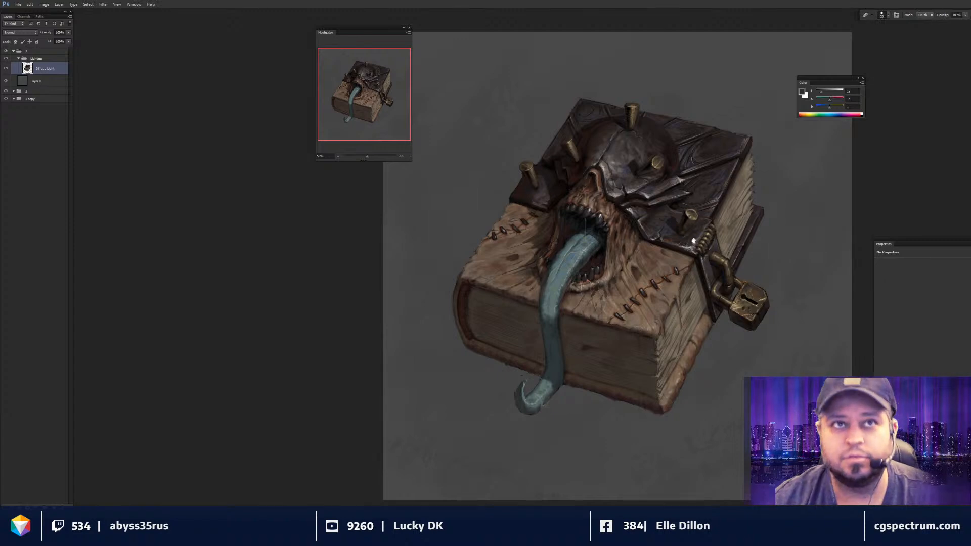
{"action": "left_click_drag", "start_coordinate": [715, 169], "coordinate": [691, 181]}
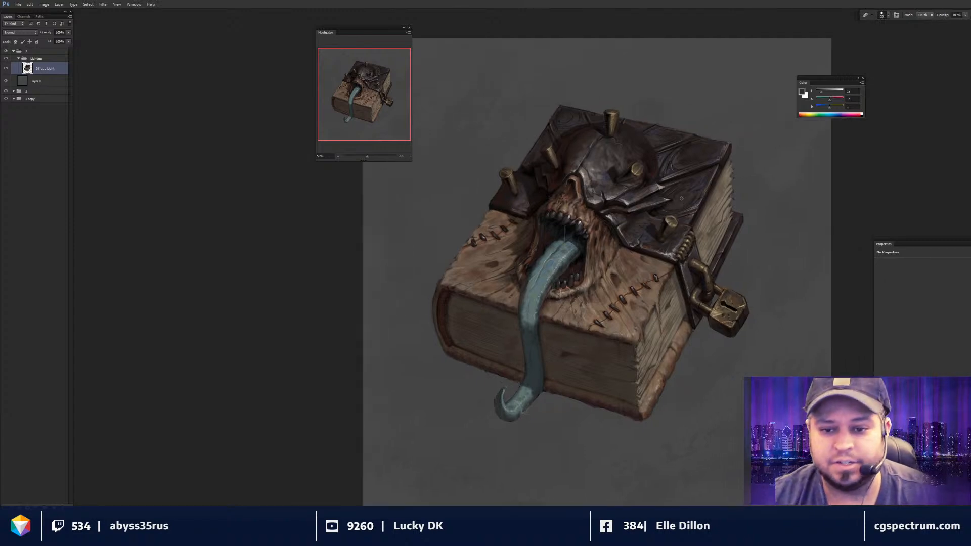
{"action": "right_click", "coordinate": [726, 216]}
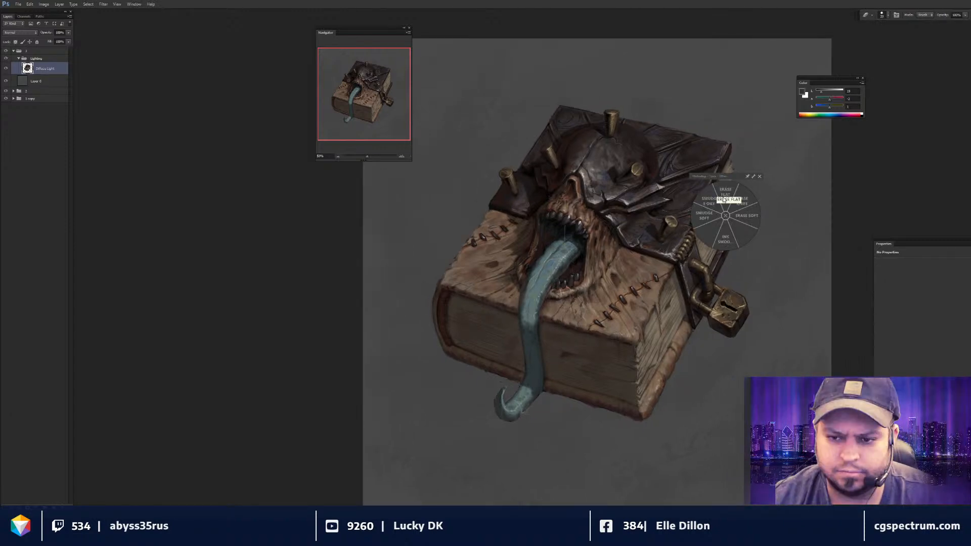
{"action": "left_click", "coordinate": [724, 199]}
{"action": "scroll", "coordinate": [600, 83], "scroll_direction": "up", "scroll_amount": 2}
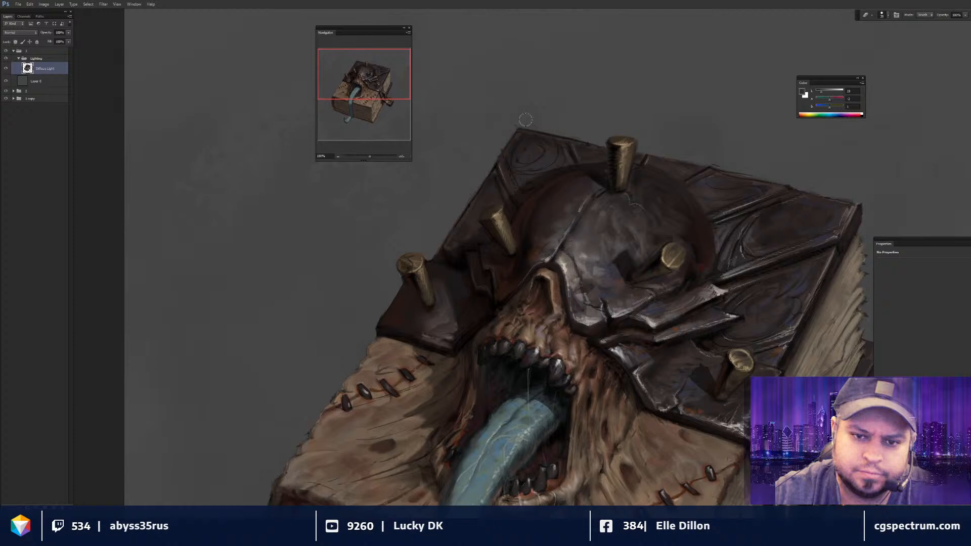
{"action": "key", "text": "["}
{"action": "key", "text": "["}
{"action": "key", "text": "["}
{"action": "key", "text": "["}
{"action": "key", "text": "["}
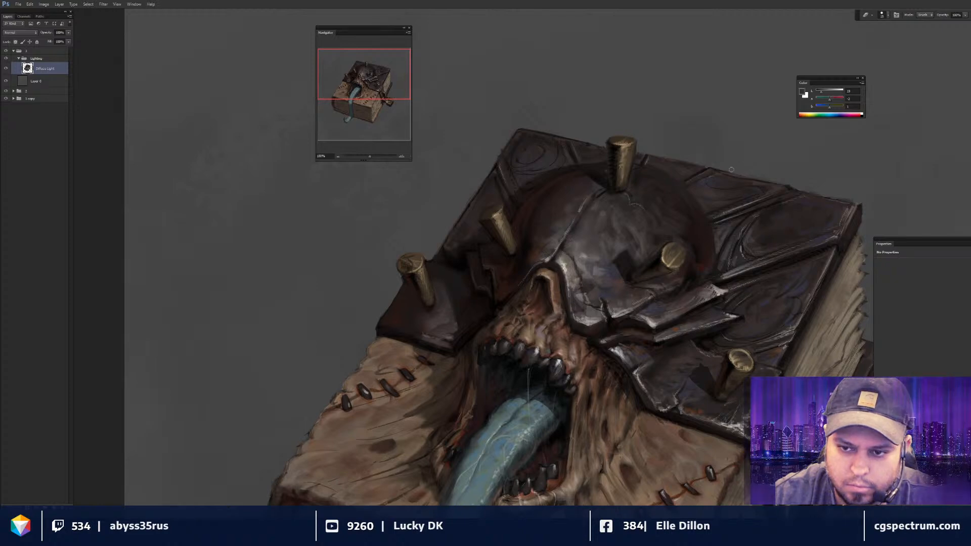
- Erase stray paint along the cover's far corner and the ragged page edges beneath it
{"action": "left_click_drag", "start_coordinate": [732, 169], "coordinate": [632, 182]}
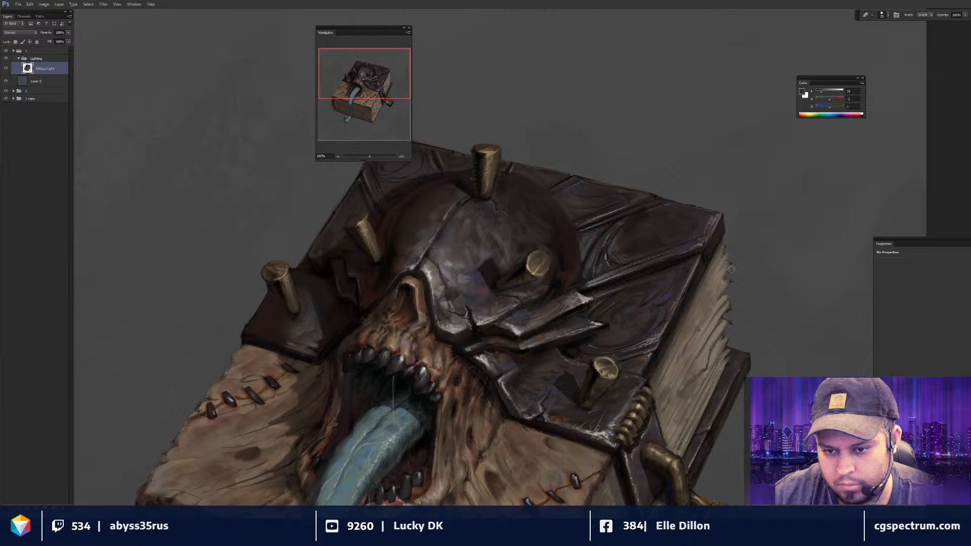
{"action": "scroll", "coordinate": [731, 269], "scroll_direction": "down", "scroll_amount": 2}
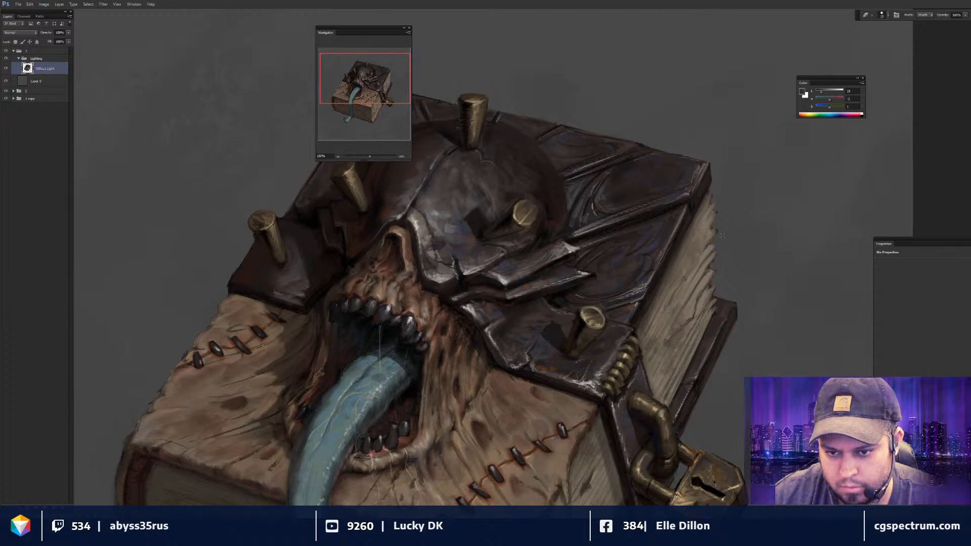
{"action": "left_click_drag", "start_coordinate": [720, 271], "coordinate": [710, 215]}
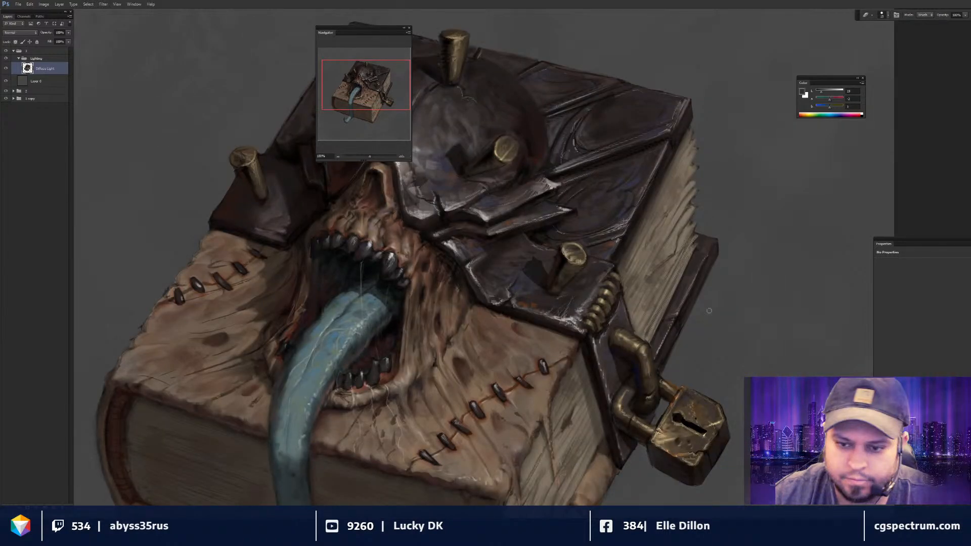
- Trim the outlines of the back cover and the hanging padlock with the Eraser
{"action": "left_click_drag", "start_coordinate": [709, 311], "coordinate": [749, 222]}
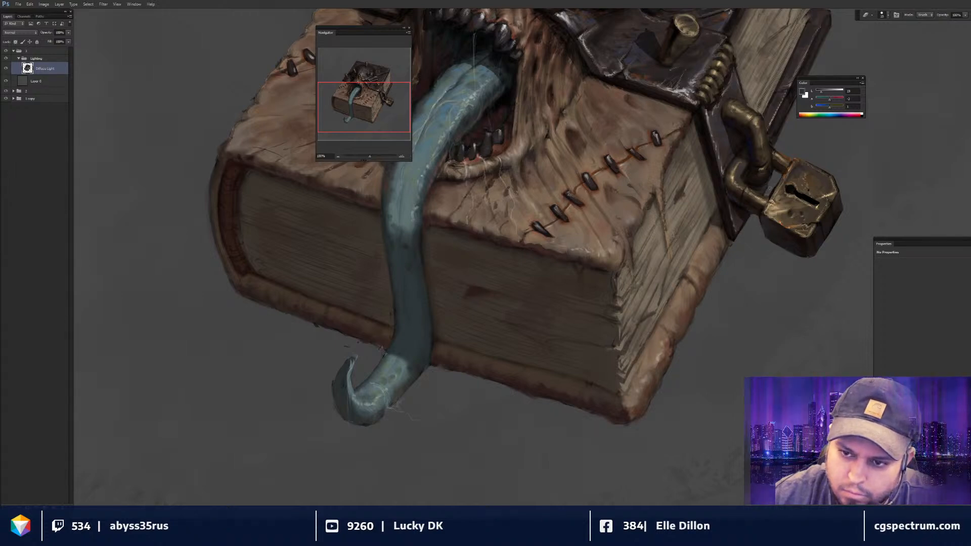
{"action": "left_click_drag", "start_coordinate": [769, 188], "coordinate": [766, 188]}
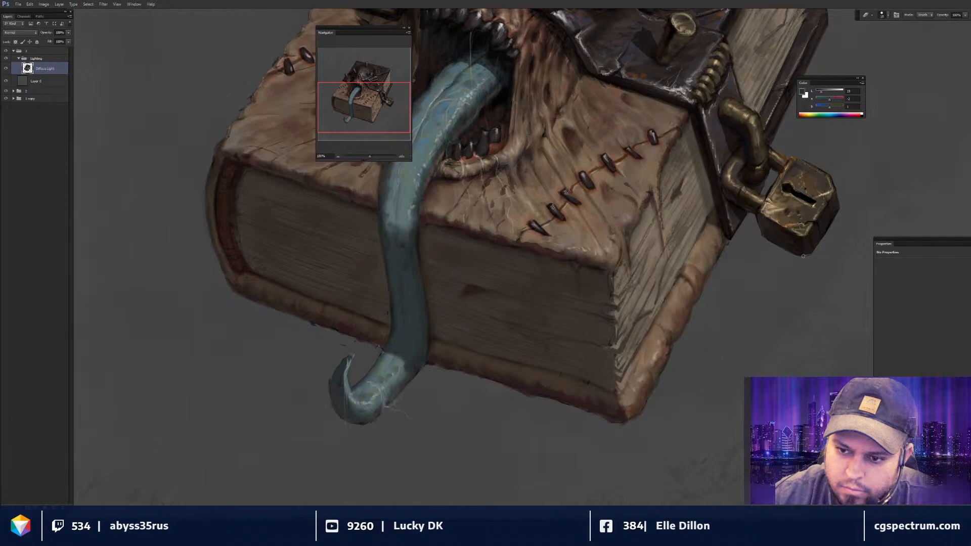
{"action": "left_click_drag", "start_coordinate": [804, 256], "coordinate": [801, 255]}
- Clean up the book's bottom cover edge from the front corner past the tongue with a larger Eraser
{"action": "key", "text": "bracketright"}
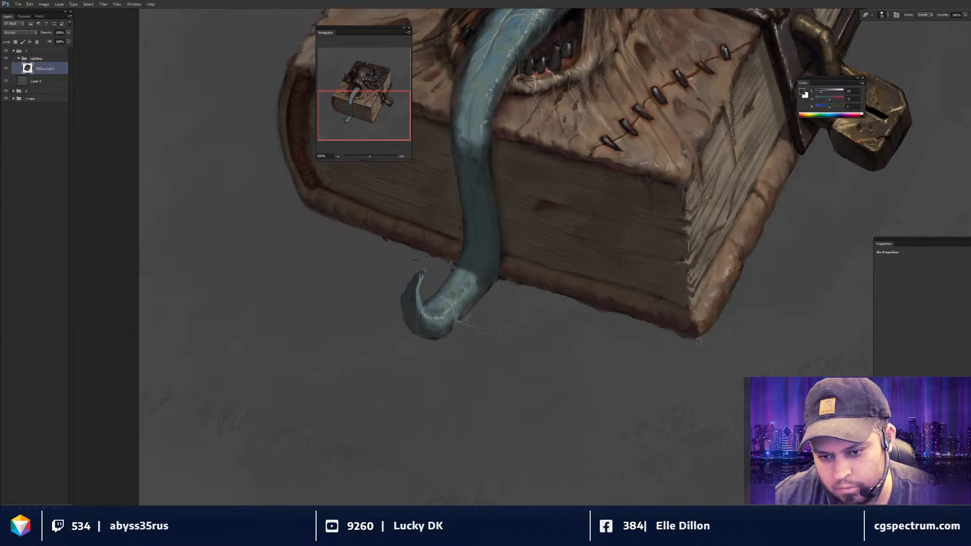
{"action": "left_click_drag", "start_coordinate": [629, 352], "coordinate": [492, 346]}
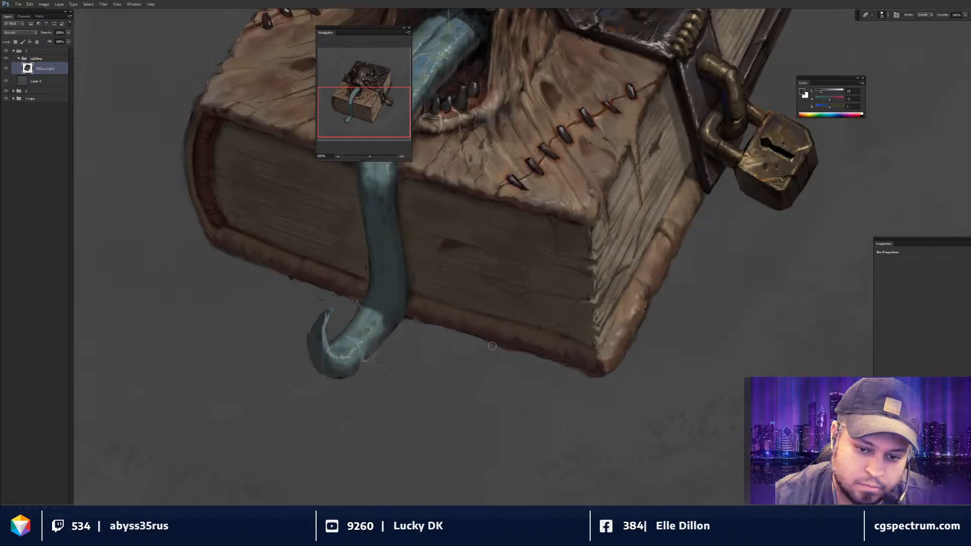
{"action": "left_click_drag", "start_coordinate": [392, 329], "coordinate": [495, 340]}
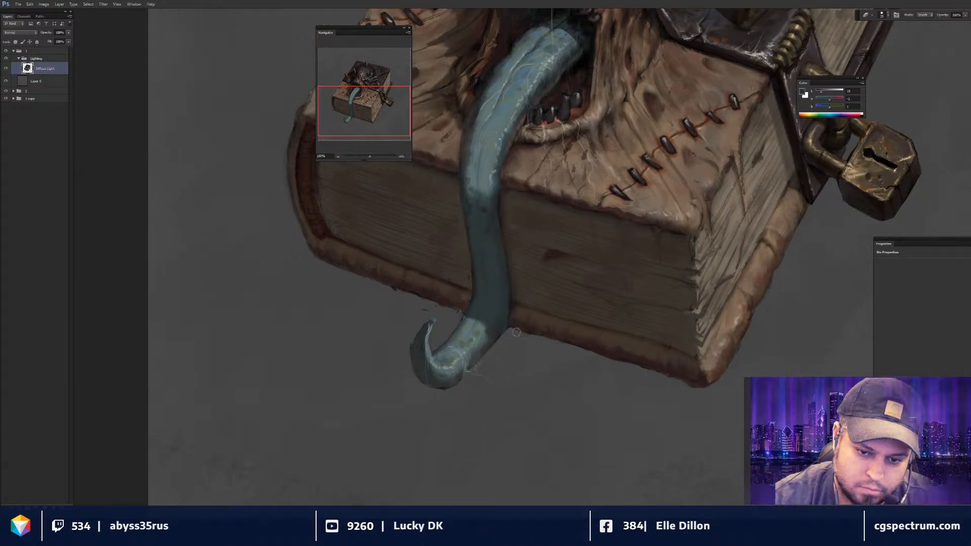
{"action": "left_click_drag", "start_coordinate": [400, 293], "coordinate": [498, 312]}
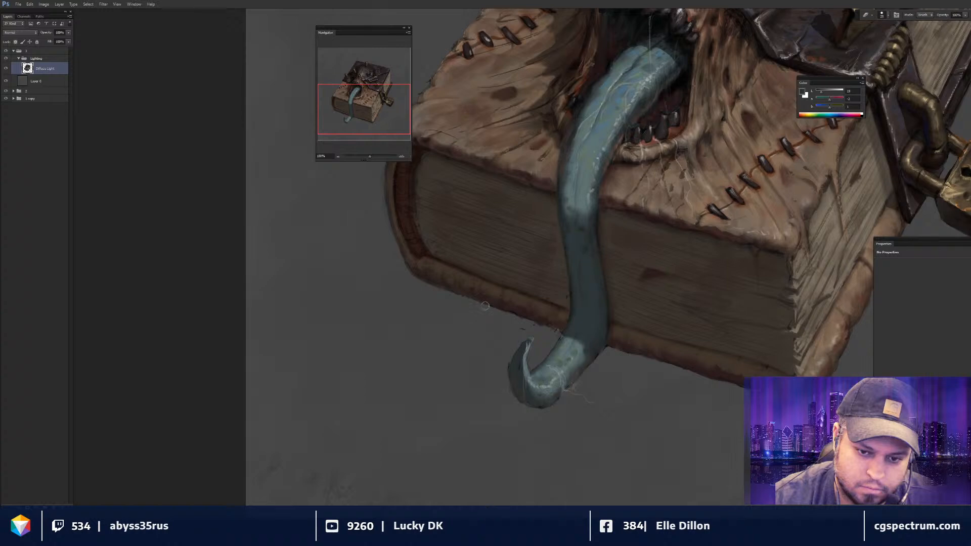
- Smudge the cover edge beside the tongue and refine the curled tongue tip's outline with the Eraser
{"action": "key", "text": "r"}
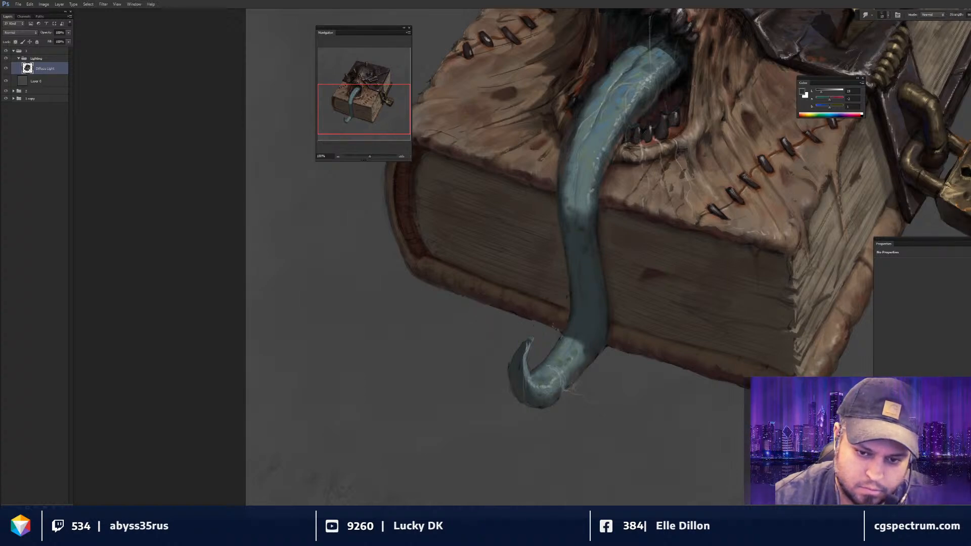
{"action": "key", "text": "e"}
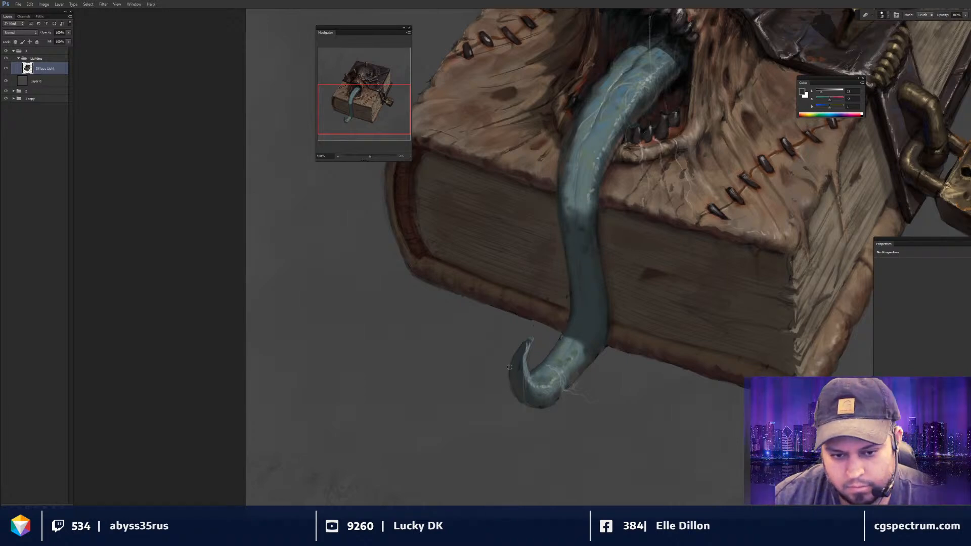
{"action": "key", "text": "bracketright"}
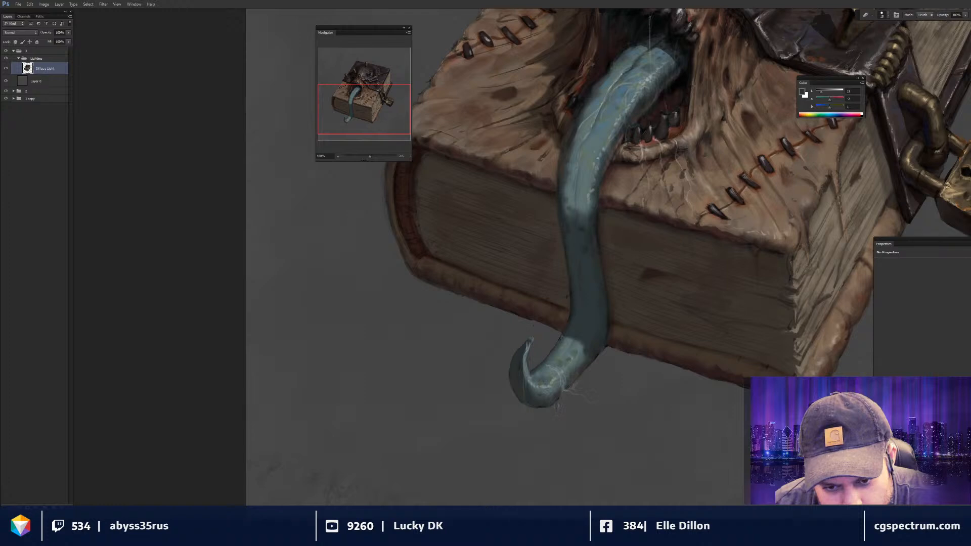
- Refine the outline of the stitched skin edge and the rounded book spine with the Eraser and Smudge tool
{"action": "left_click_drag", "start_coordinate": [502, 238], "coordinate": [576, 281]}
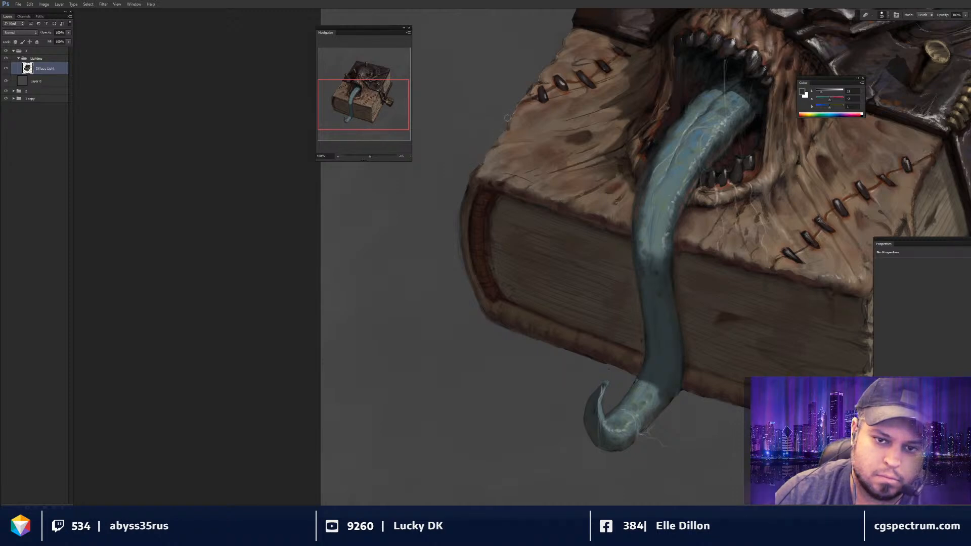
{"action": "key", "text": "r"}
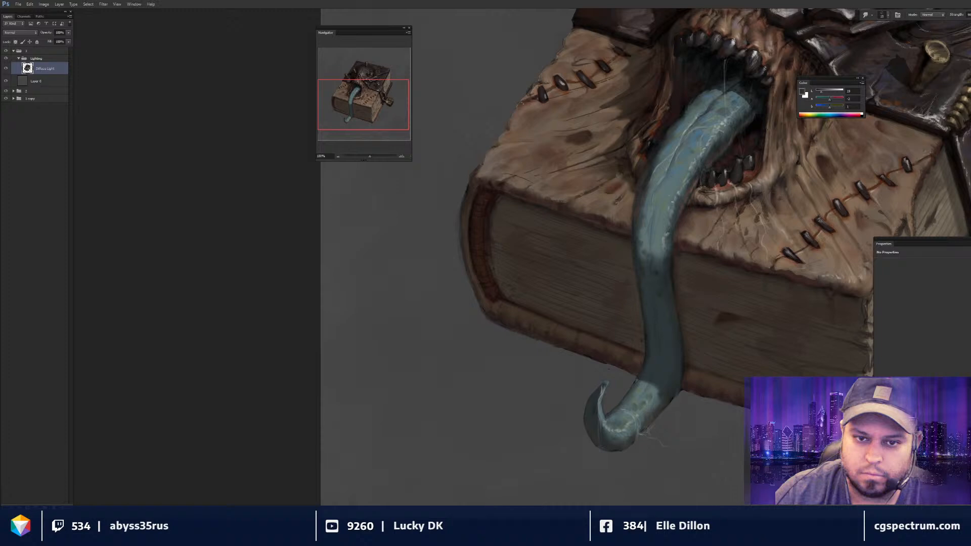
{"action": "key", "text": "e"}
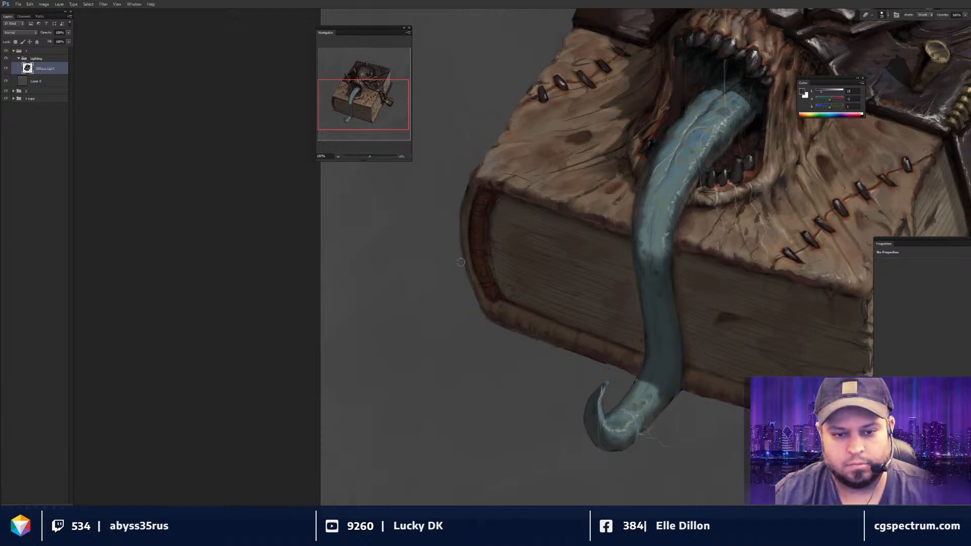
- Examine the whole book painting at different zoom levels to judge its cleaned silhouette
{"action": "key", "text": "ctrl+minus"}
{"action": "key", "text": "ctrl+minus"}
{"action": "key", "text": "ctrl+minus"}
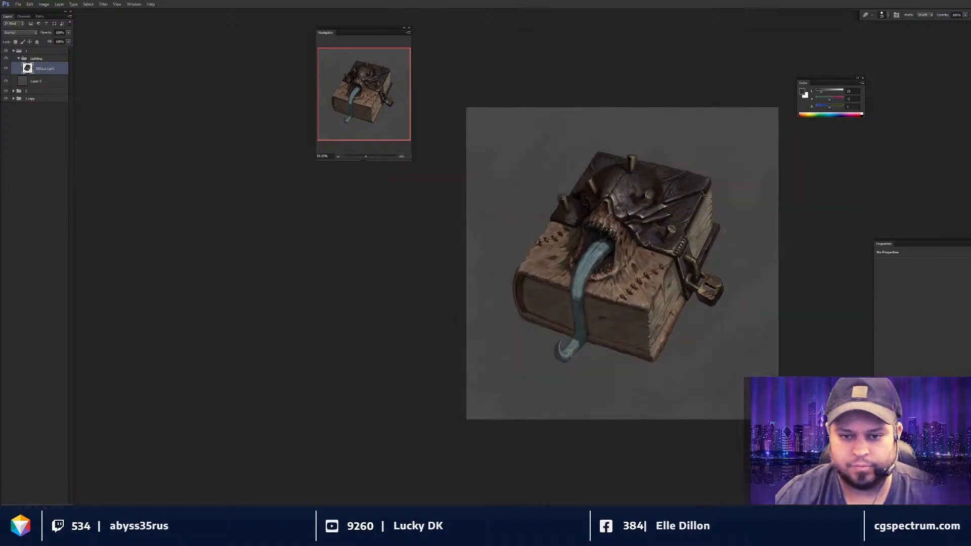
{"action": "left_click_drag", "start_coordinate": [712, 294], "coordinate": [693, 293]}
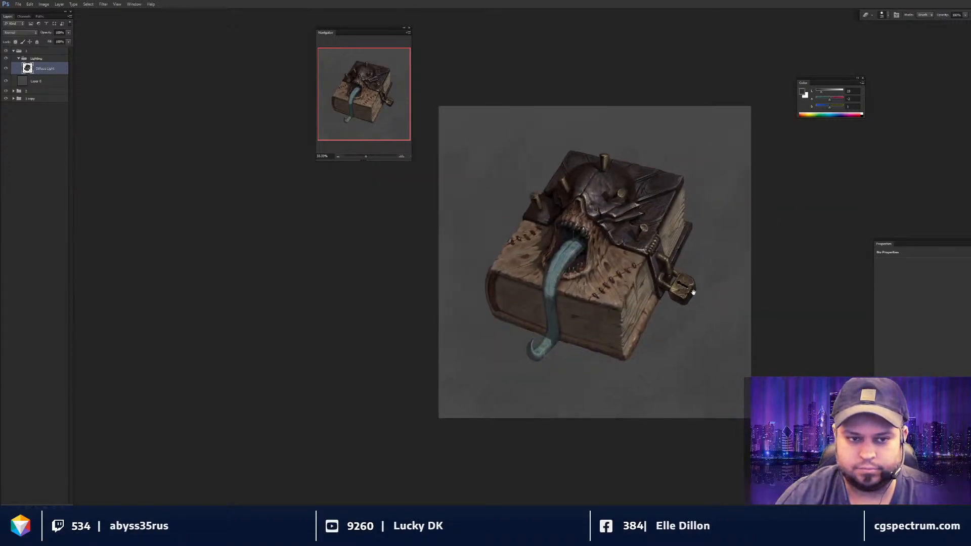
{"action": "key", "text": "ctrl+plus"}
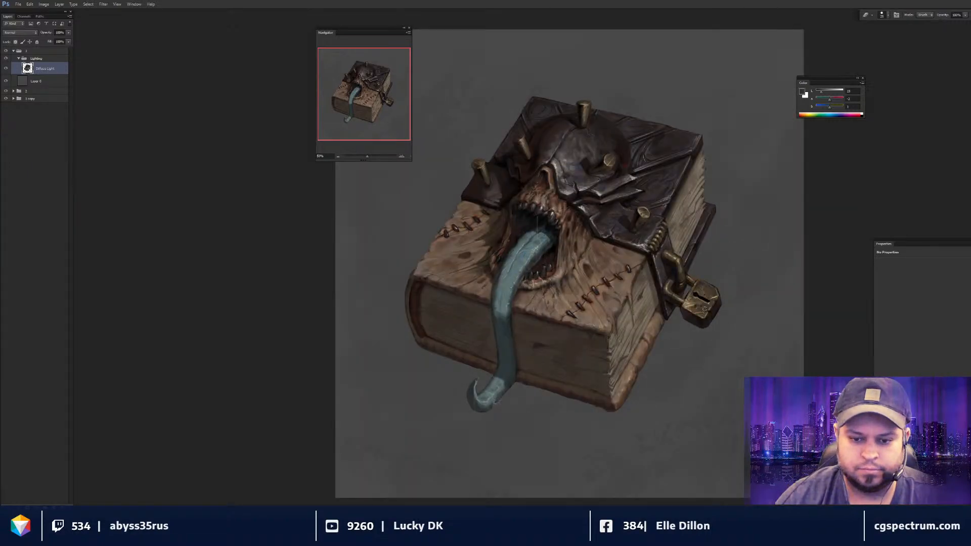
{"action": "key", "text": "ctrl+minus"}
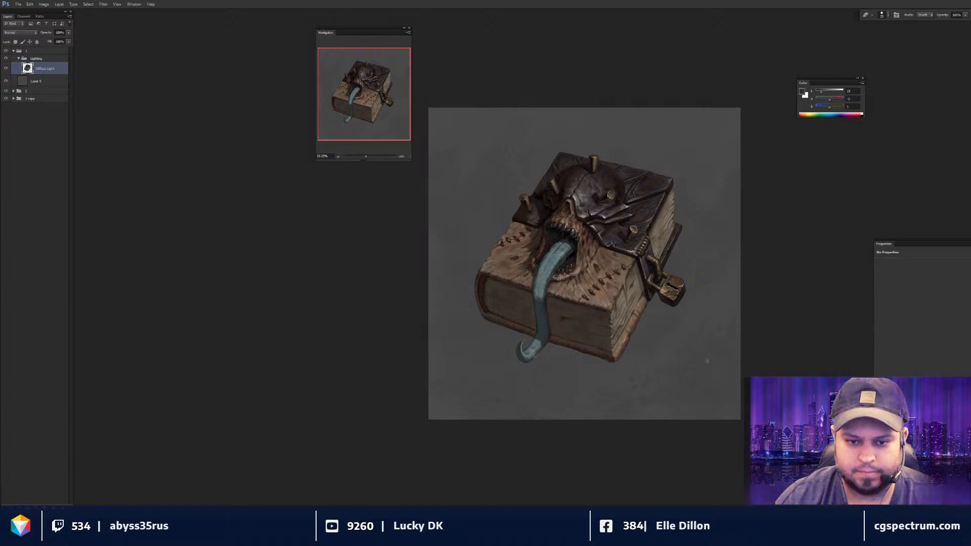
{"action": "key", "text": "ctrl+plus"}
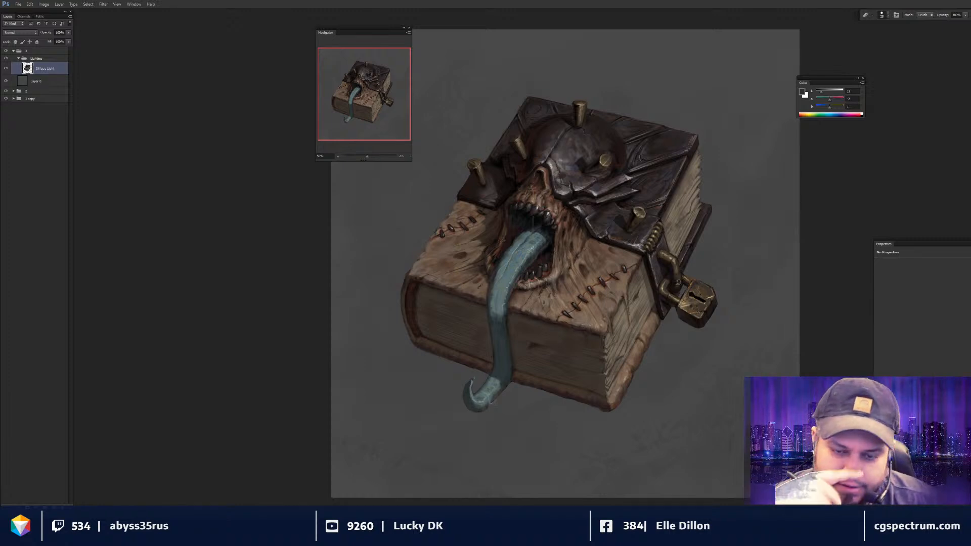
{"action": "left_click_drag", "start_coordinate": [546, 283], "coordinate": [534, 277]}
{"action": "left_click_drag", "start_coordinate": [588, 308], "coordinate": [587, 310]}
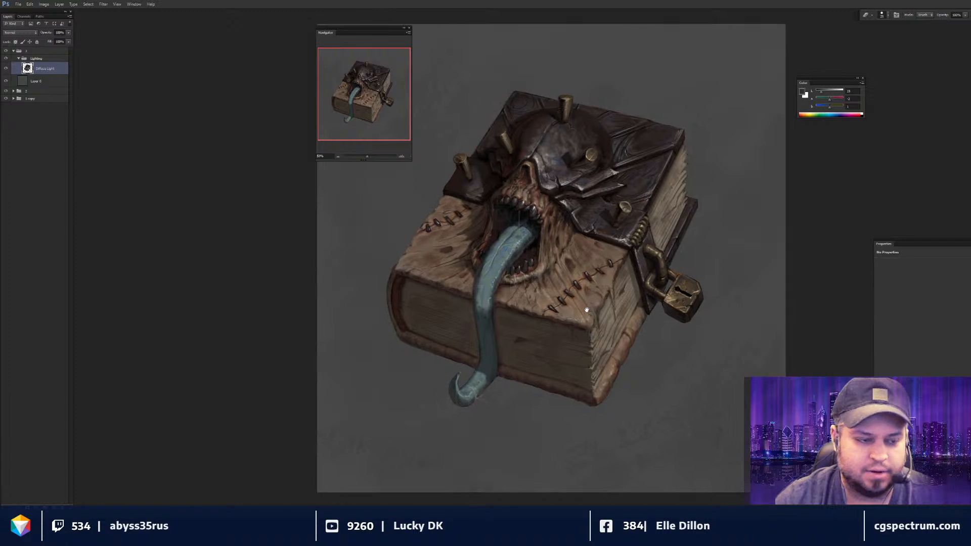
- Paint a soft white glow behind the book's lower right side on a new layer with a large soft brush, and lower the layer's opacity
{"action": "key", "text": "alt+bracketleft"}
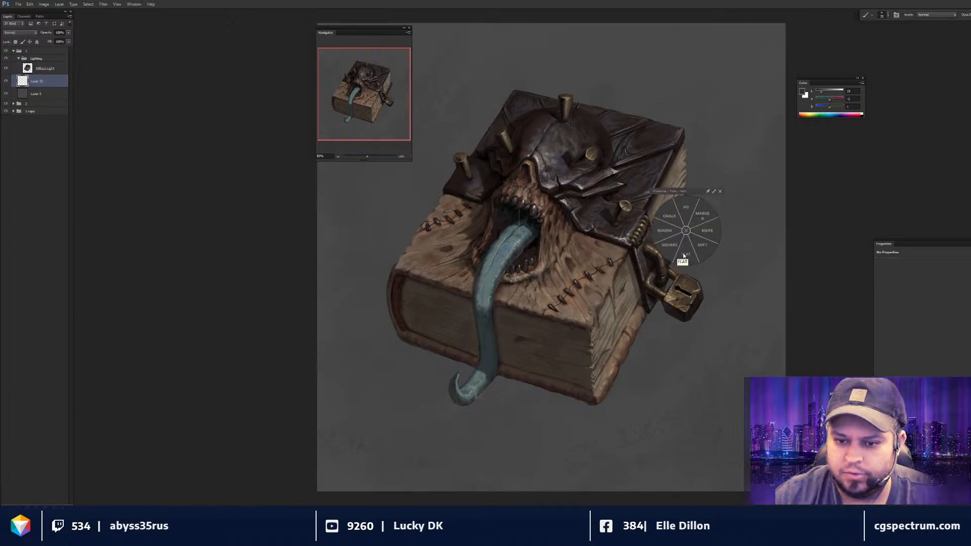
{"action": "left_click", "coordinate": [705, 242]}
{"action": "key", "text": "ctrl+minus"}
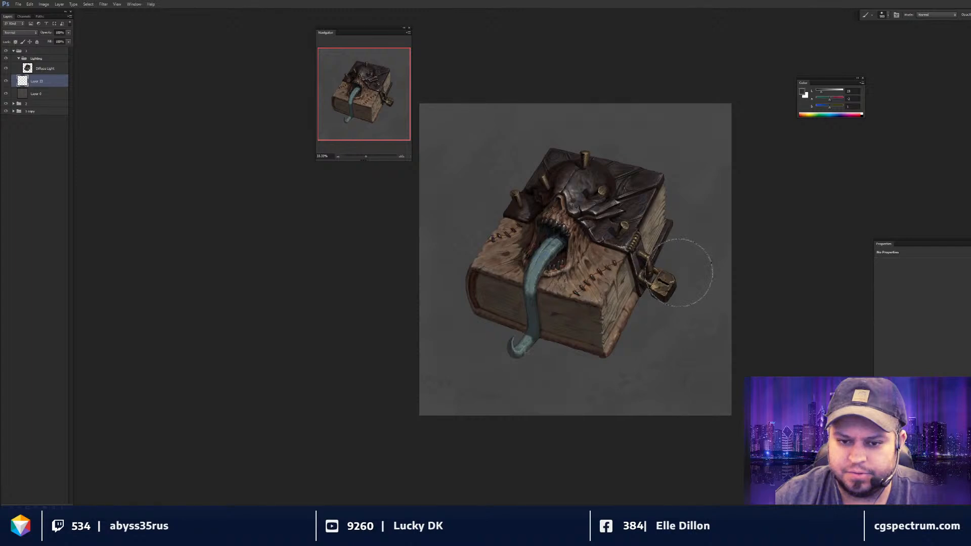
{"action": "left_click_drag", "start_coordinate": [680, 273], "coordinate": [676, 262]}
{"action": "key", "text": "d"}
{"action": "key", "text": "x"}
{"action": "key", "text": "bracketright"}
{"action": "key", "text": "bracketright"}
{"action": "key", "text": "bracketright"}
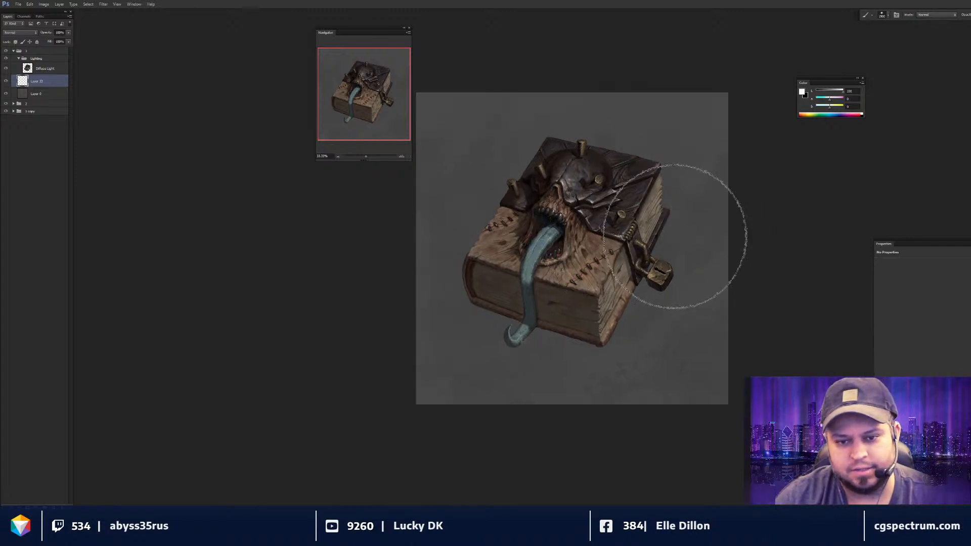
{"action": "key", "text": "bracketright"}
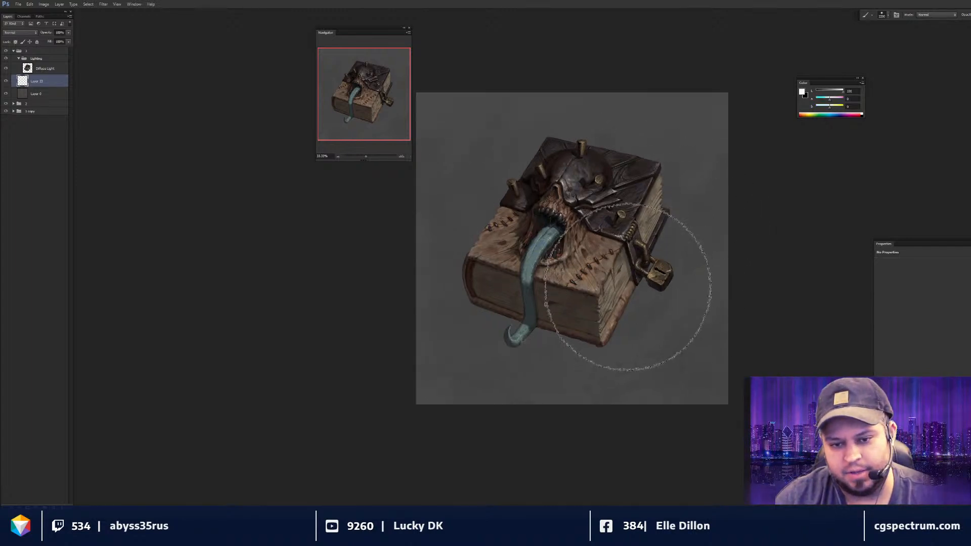
{"action": "left_click", "coordinate": [629, 291]}
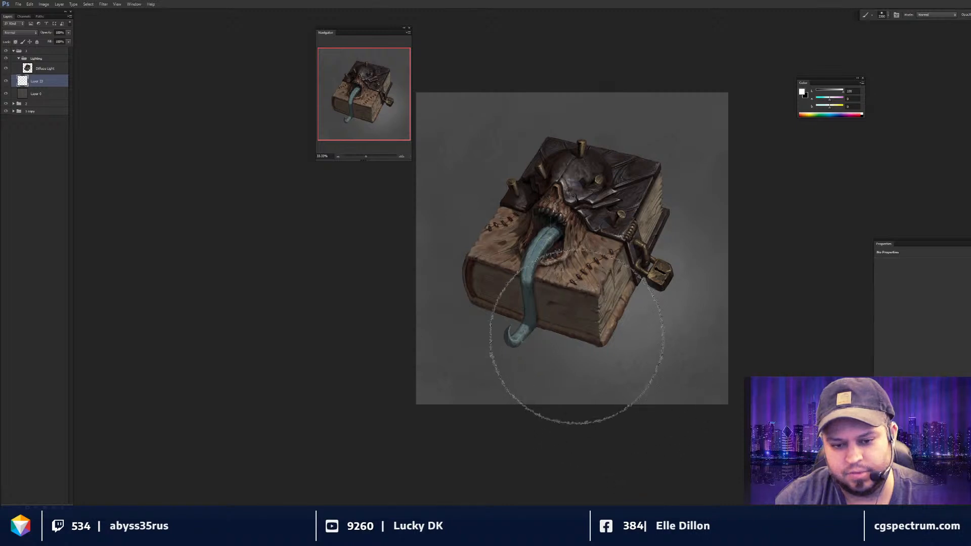
{"action": "left_click", "coordinate": [558, 331]}
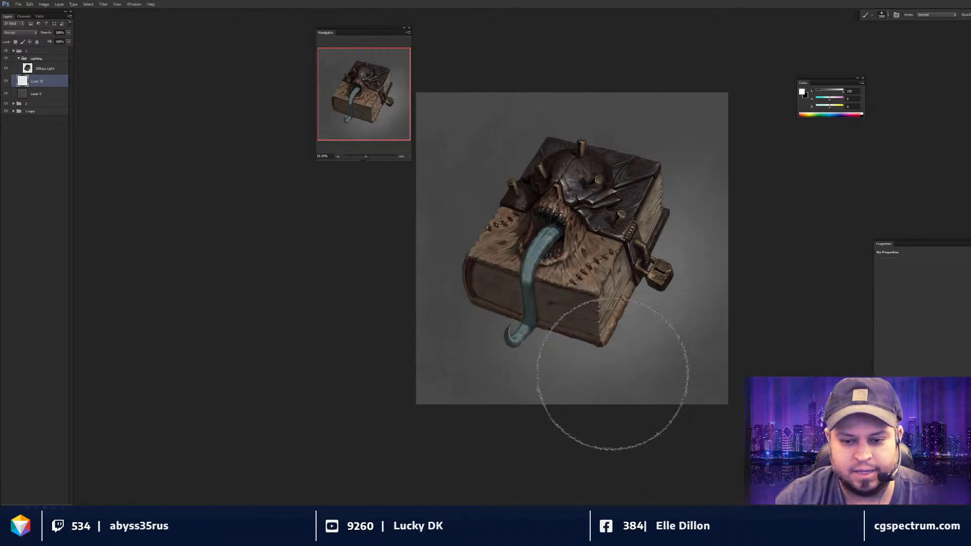
{"action": "key", "text": "bracketleft"}
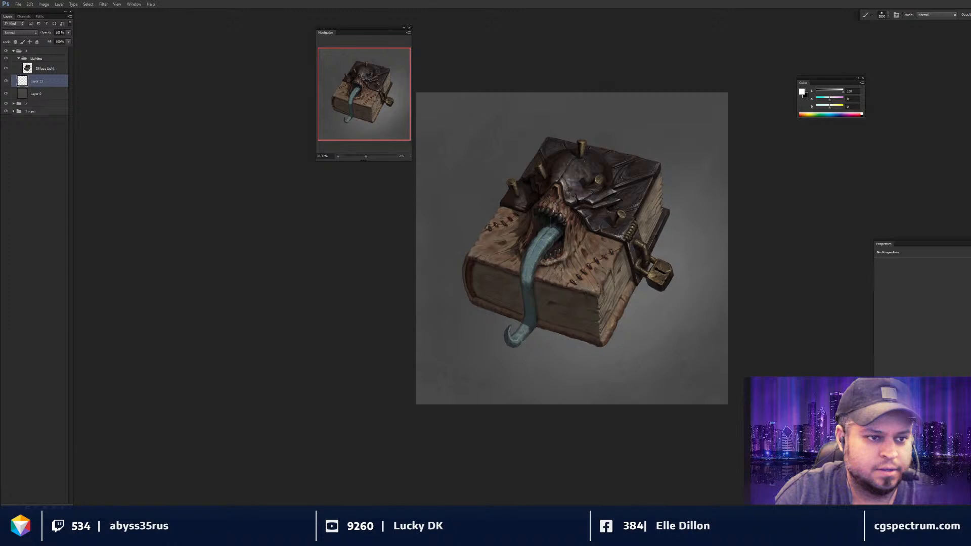
{"action": "left_click_drag", "start_coordinate": [68, 33], "coordinate": [50, 43]}
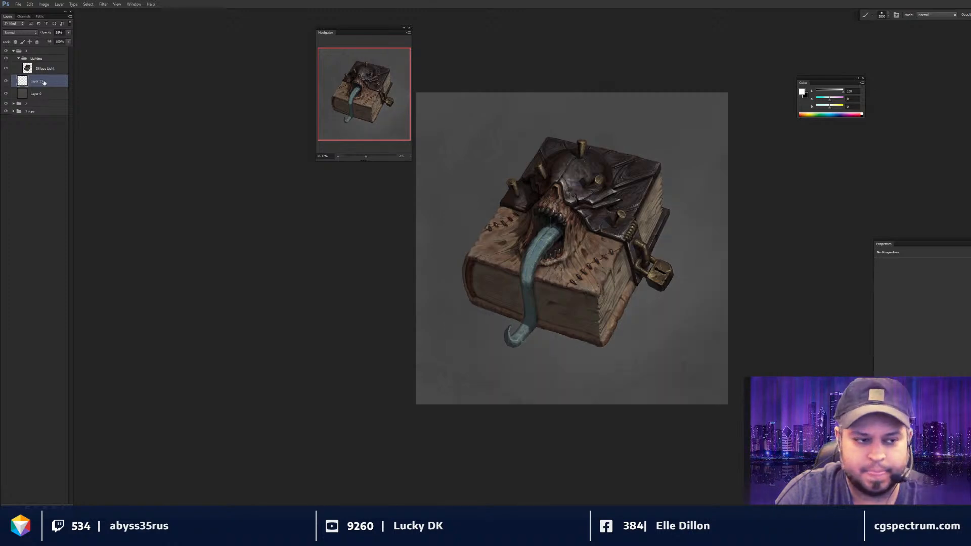
- Add another layer above the glow and darken the outer background around the book with a large soft black brush
{"action": "key", "text": "ctrl+shift+n"}
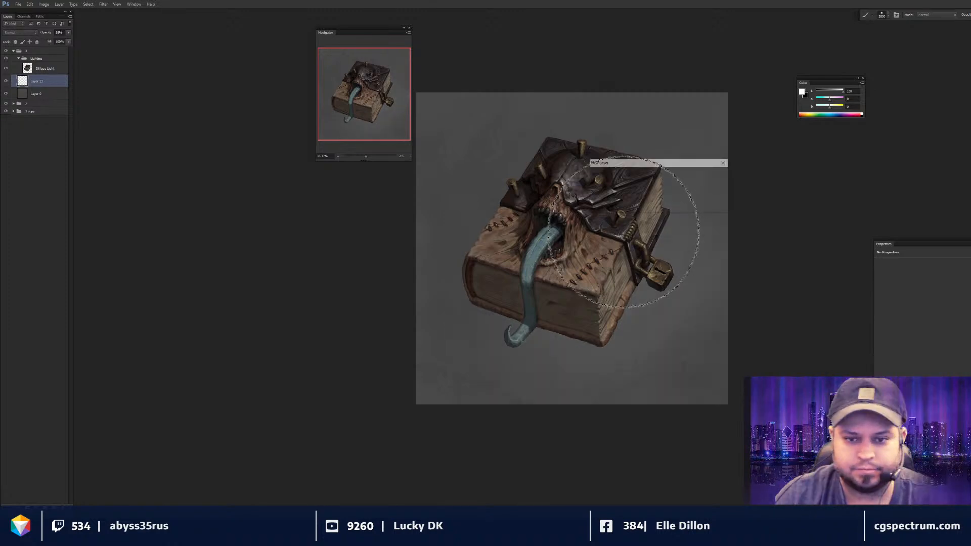
{"action": "key", "text": "Return"}
{"action": "key", "text": "x"}
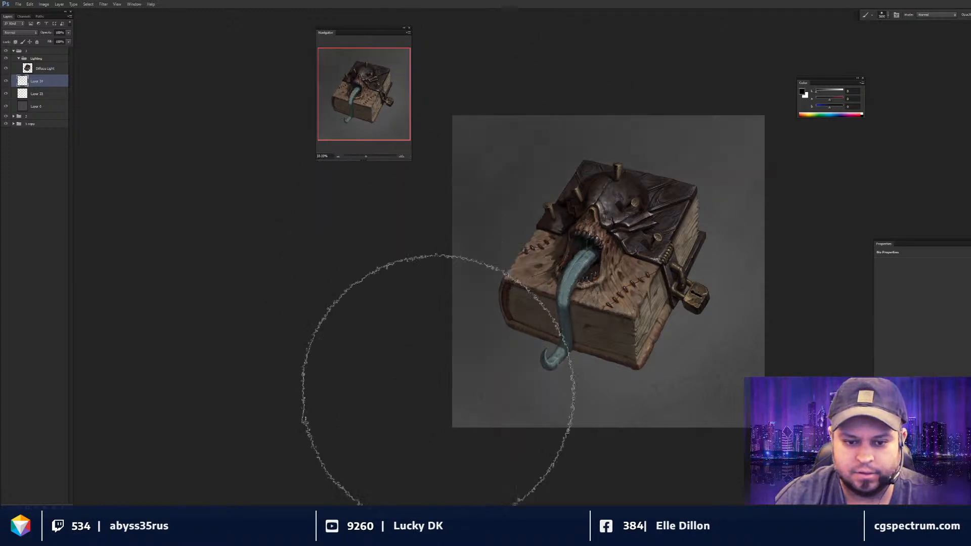
{"action": "left_click_drag", "start_coordinate": [509, 410], "coordinate": [508, 407]}
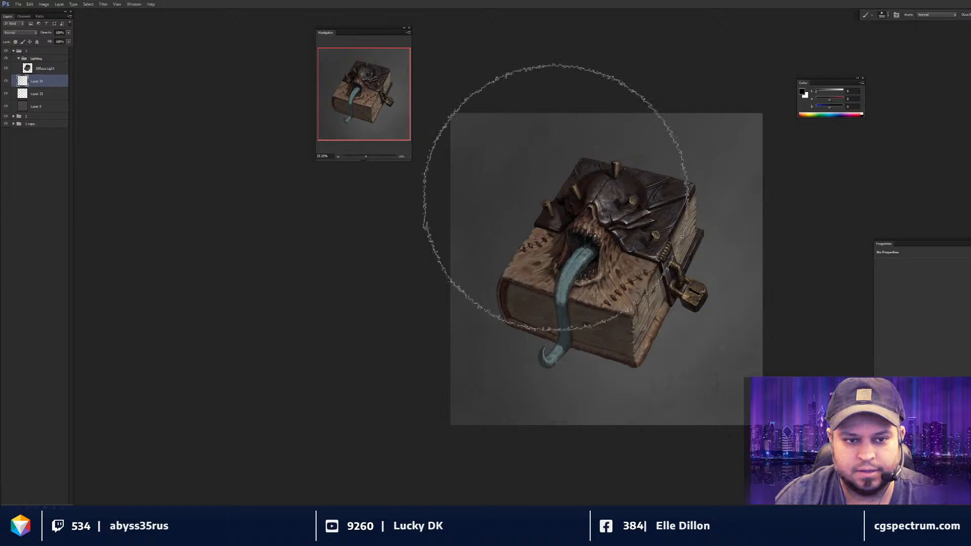
{"action": "key", "text": "bracketleft"}
{"action": "key", "text": "bracketleft"}
{"action": "key", "text": "bracketleft"}
{"action": "key", "text": "bracketleft"}
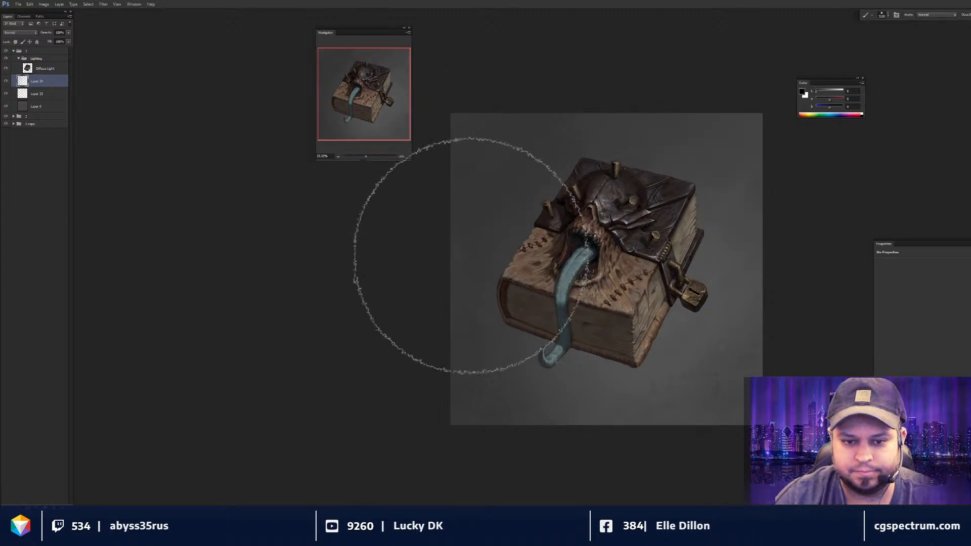
{"action": "left_click_drag", "start_coordinate": [601, 208], "coordinate": [601, 209]}
{"action": "key", "text": "bracketleft"}
{"action": "key", "text": "bracketleft"}
{"action": "key", "text": "ctrl+minus"}
{"action": "key", "text": "ctrl+minus"}
{"action": "key", "text": "ctrl+plus"}
{"action": "key", "text": "ctrl+plus"}
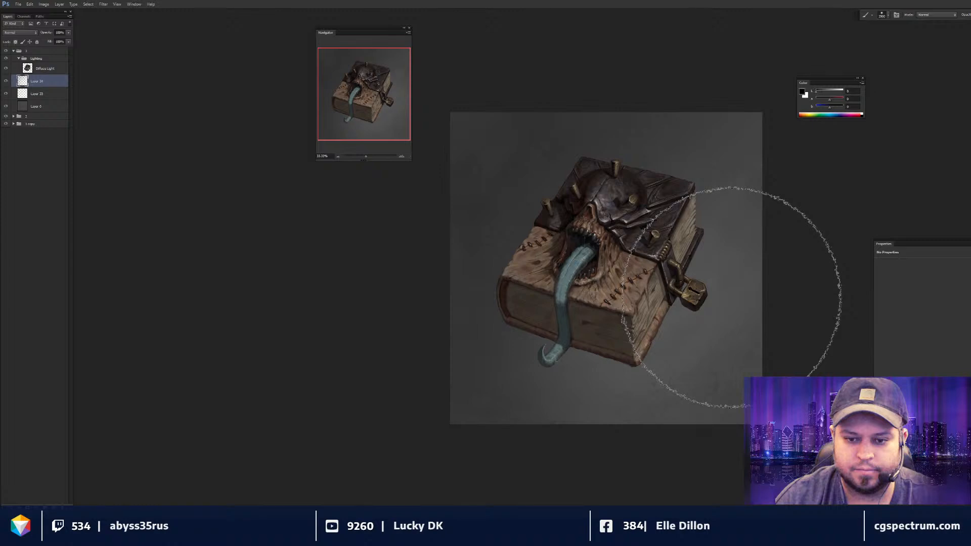
{"action": "key", "text": "ctrl+plus"}
{"action": "key", "text": "bracketleft"}
{"action": "key", "text": "bracketleft"}
{"action": "key", "text": "bracketleft"}
{"action": "key", "text": "bracketleft"}
{"action": "key", "text": "bracketleft"}
{"action": "key", "text": "bracketleft"}
{"action": "key", "text": "bracketleft"}
{"action": "key", "text": "bracketleft"}
{"action": "key", "text": "bracketleft"}
{"action": "key", "text": "bracketleft"}
{"action": "key", "text": "bracketleft"}
{"action": "key", "text": "bracketleft"}
{"action": "key", "text": "bracketleft"}
{"action": "key", "text": "bracketleft"}
{"action": "key", "text": "bracketleft"}
{"action": "key", "text": "bracketleft"}
{"action": "key", "text": "bracketleft"}
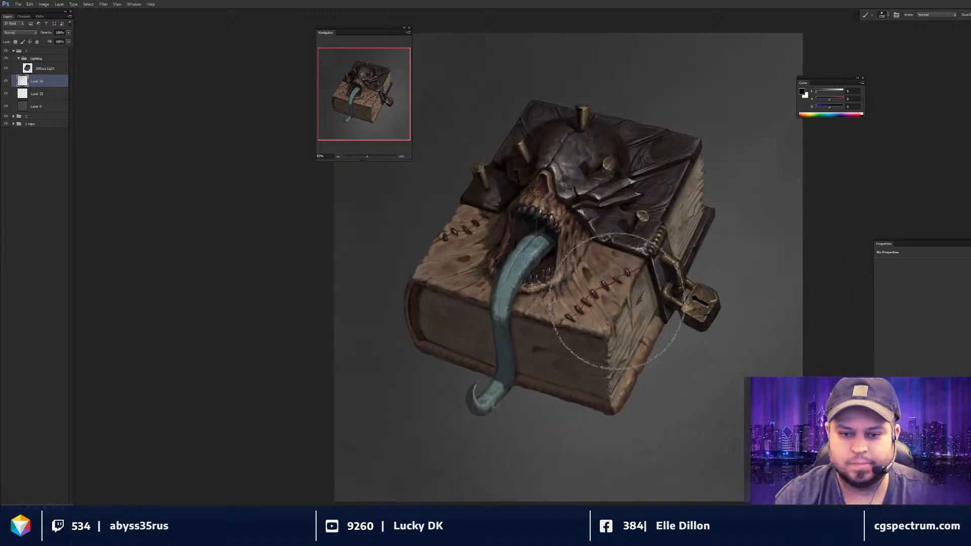
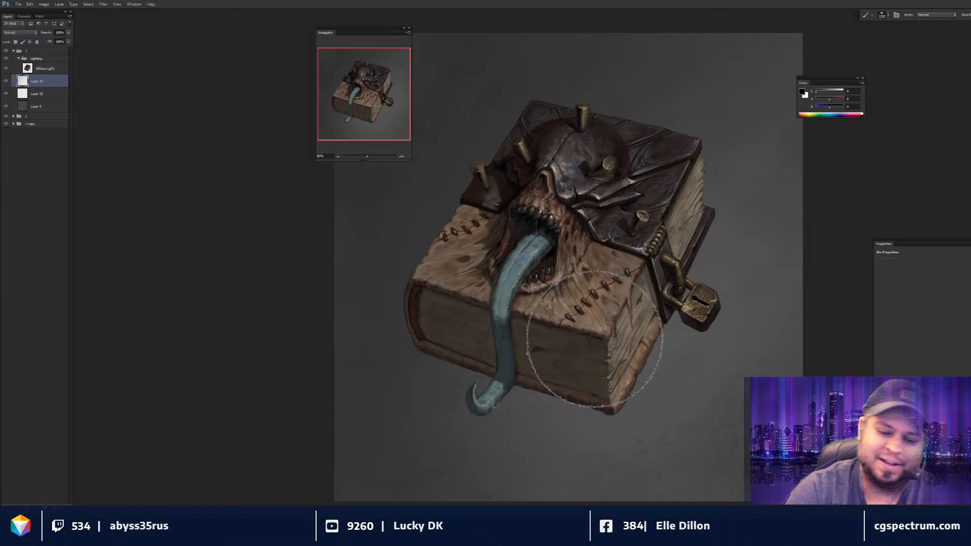
{"action": "left_click_drag", "start_coordinate": [594, 339], "coordinate": [592, 334]}
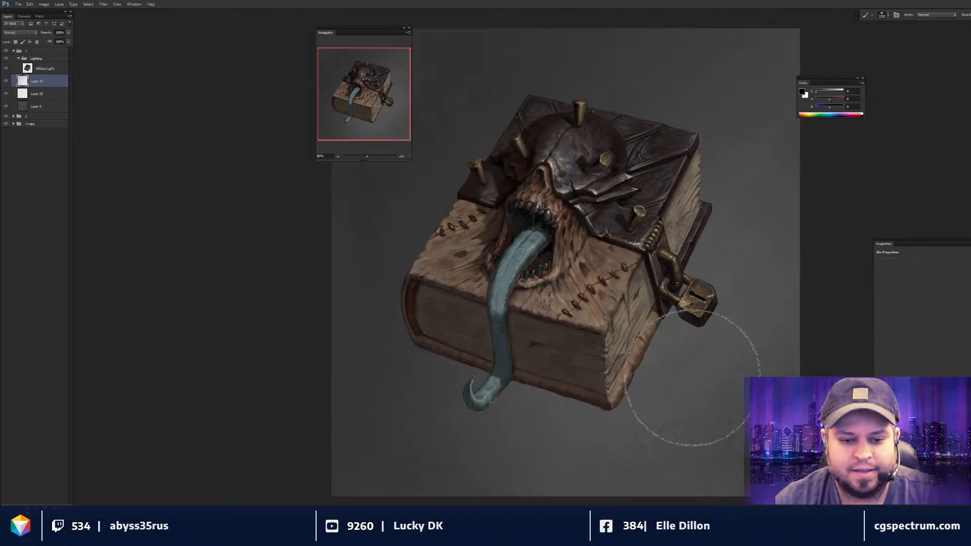
- Paint fine dark page lines across the book's front page block on the Diffuse Light layer using a small brush and sampled colour
{"action": "key", "text": "ctrl+plus"}
{"action": "left_click", "coordinate": [557, 245], "text": "ctrl"}
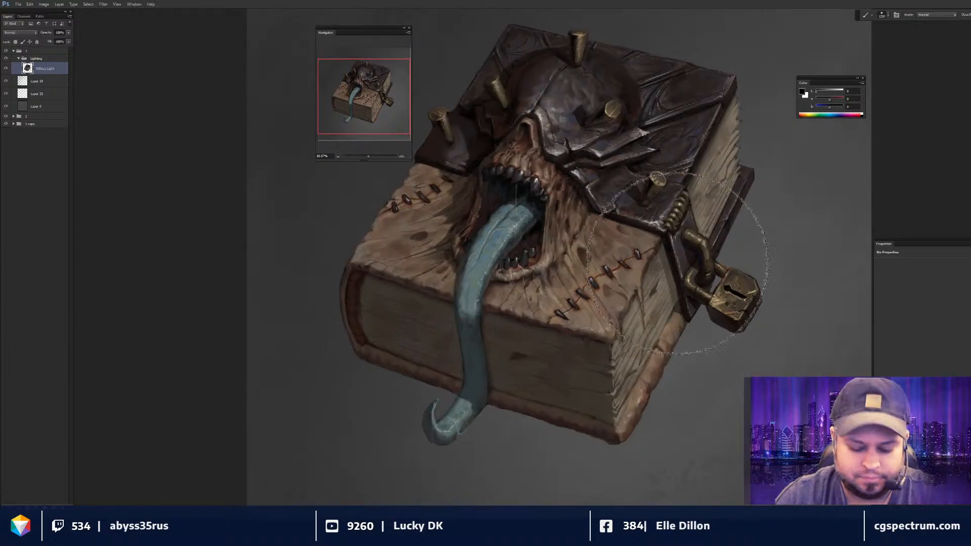
{"action": "right_click", "coordinate": [672, 259]}
{"action": "left_click", "coordinate": [671, 238]}
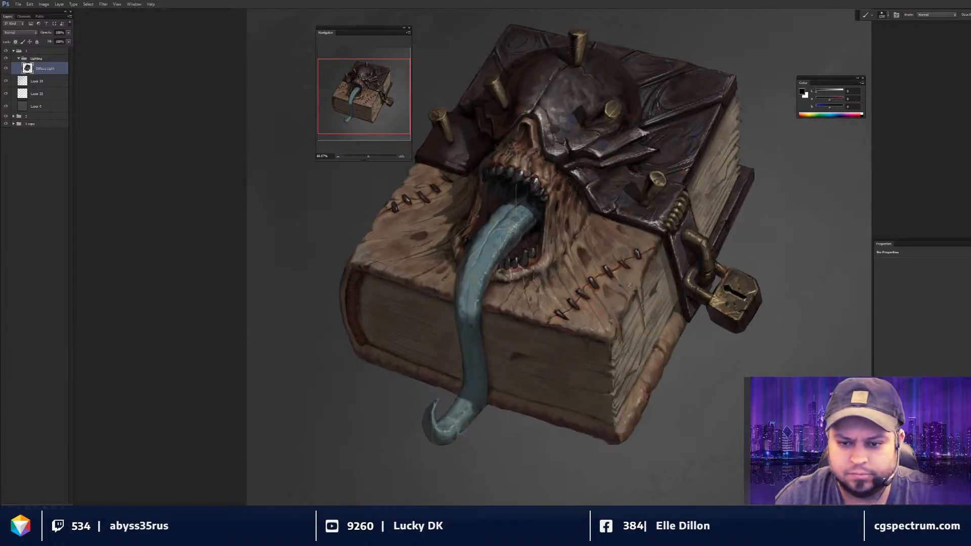
{"action": "left_click_drag", "start_coordinate": [631, 286], "coordinate": [696, 233]}
{"action": "left_click", "coordinate": [429, 304], "text": "alt"}
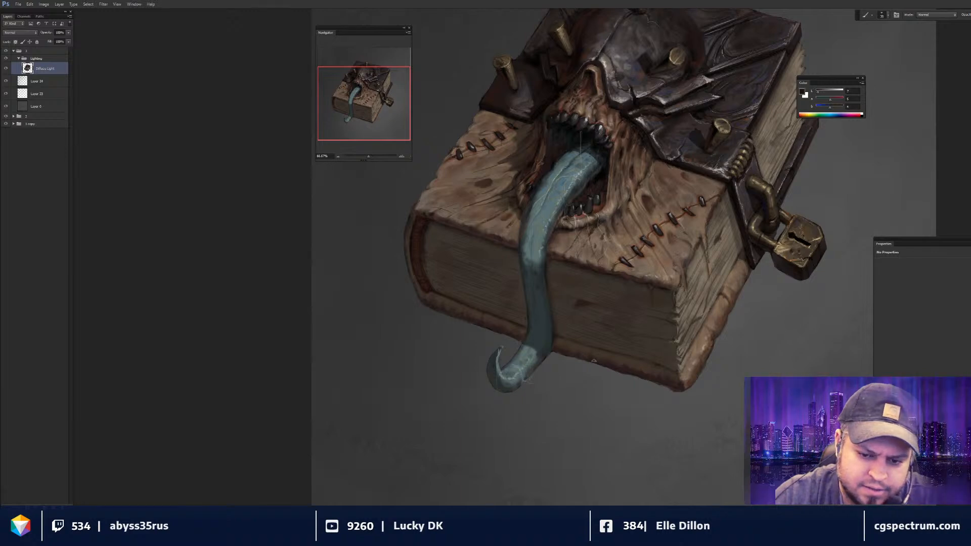
{"action": "left_click_drag", "start_coordinate": [579, 245], "coordinate": [580, 246]}
{"action": "key", "text": "bracketleft"}
{"action": "key", "text": "bracketleft"}
{"action": "key", "text": "bracketleft"}
{"action": "key", "text": "bracketleft"}
{"action": "key", "text": "bracketleft"}
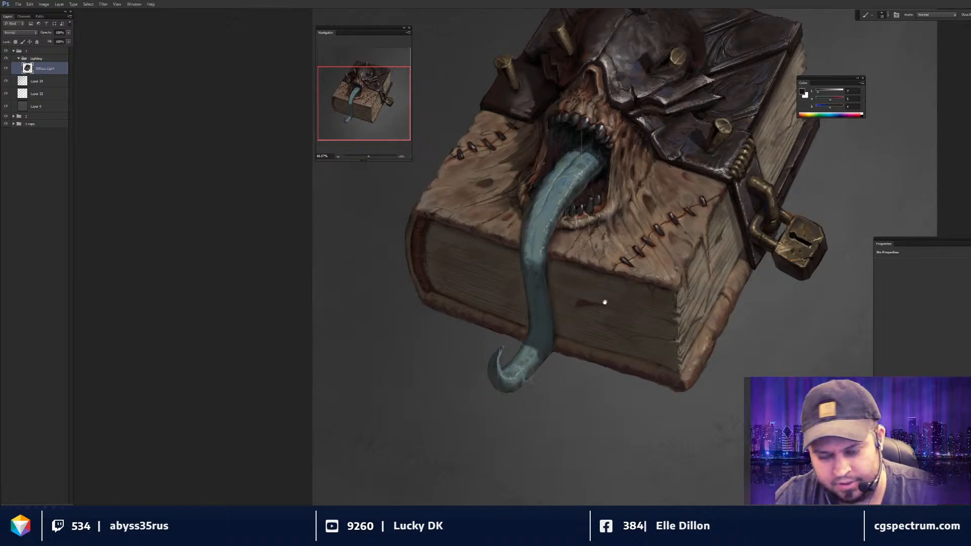
- Blend the painted lines on the front page block with the Smudge tool
{"action": "key", "text": "r"}
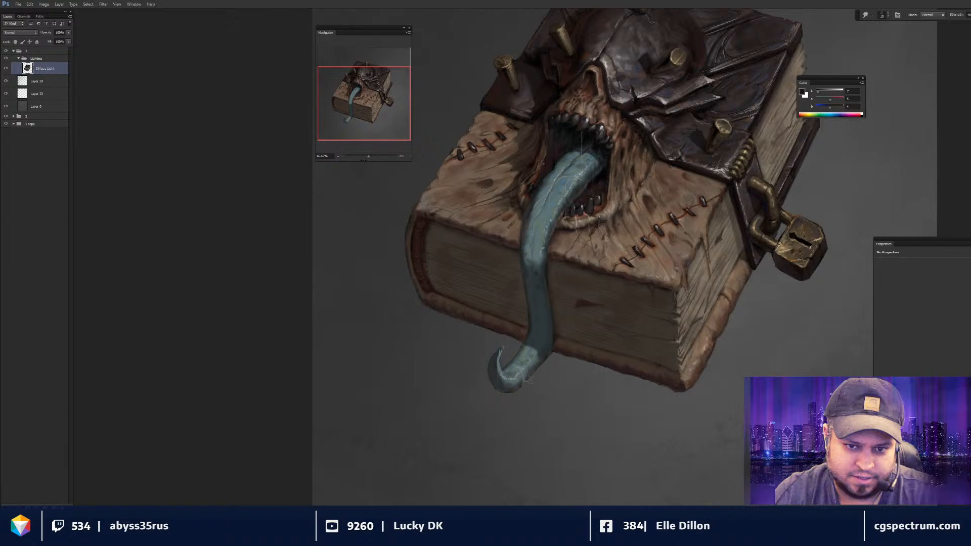
{"action": "key", "text": "bracketright"}
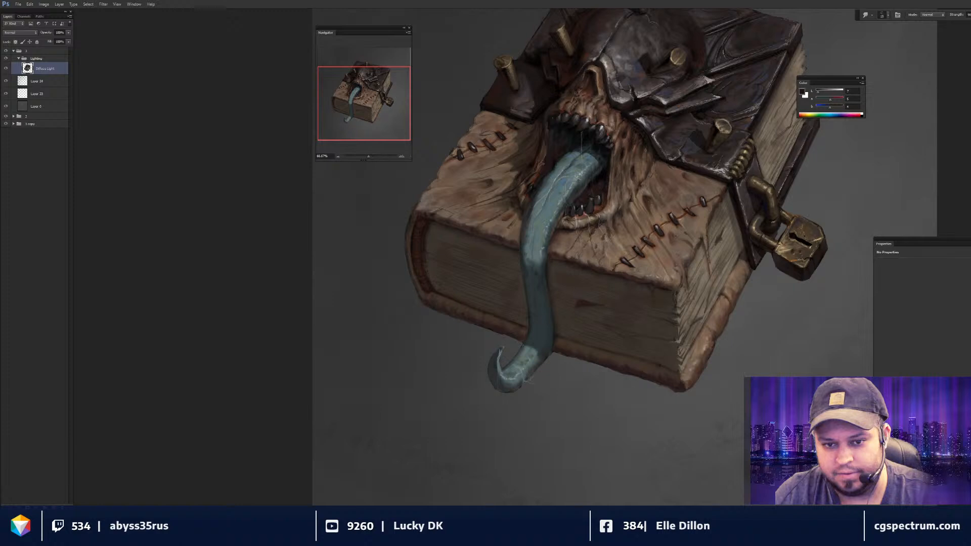
{"action": "key", "text": "ctrl+minus"}
{"action": "key", "text": "ctrl+plus"}
{"action": "left_click_drag", "start_coordinate": [618, 312], "coordinate": [575, 294]}
{"action": "key", "text": "bracketright"}
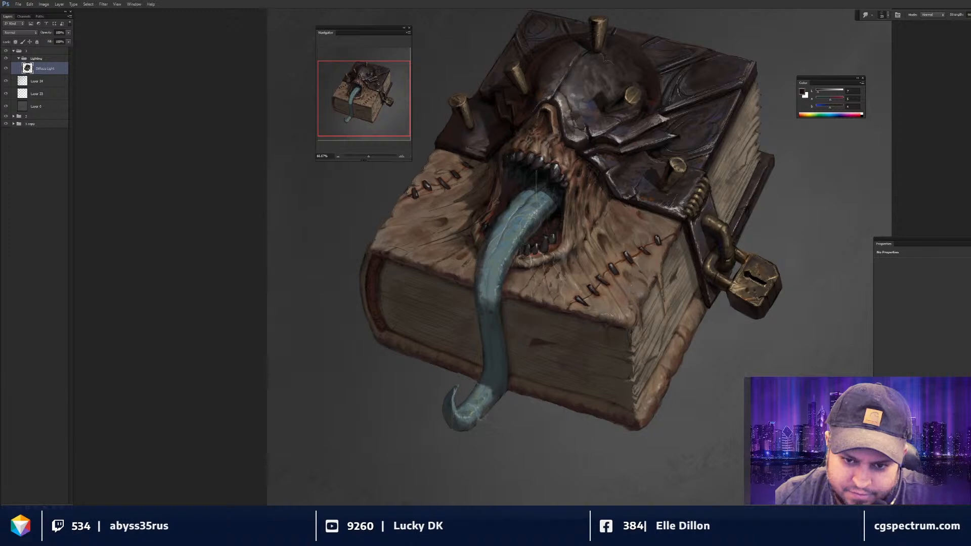
{"action": "key", "text": "ctrl+minus"}
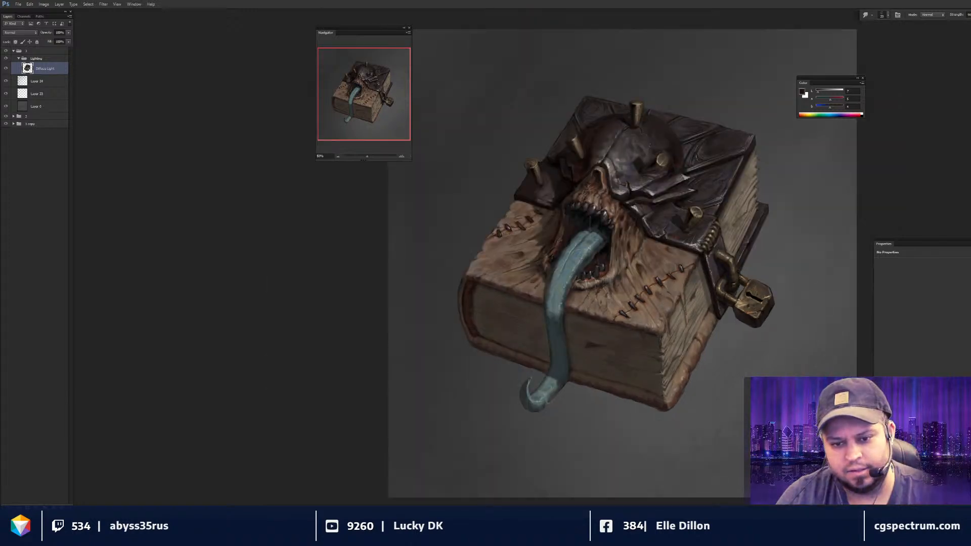
{"action": "key", "text": "ctrl+plus"}
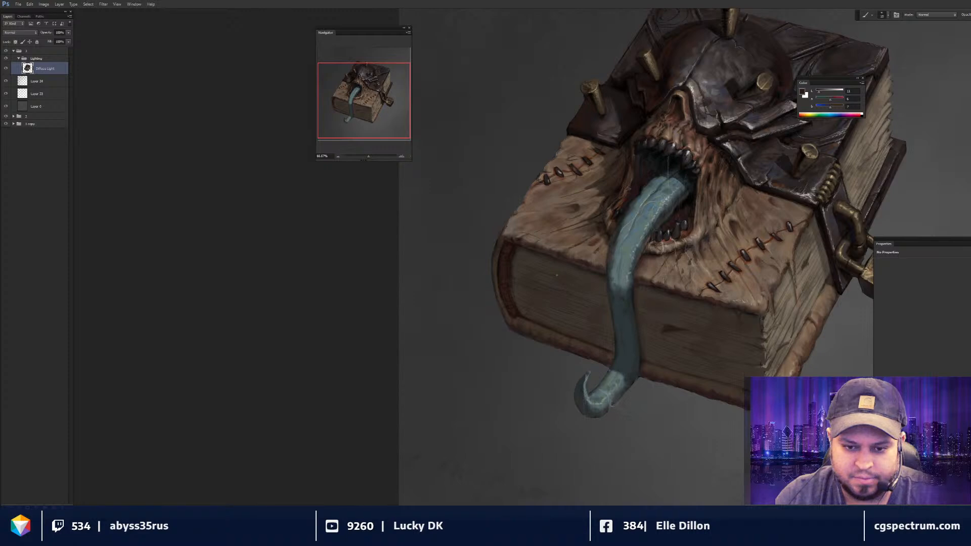
- Outline two small wedge-shaped page gaps left of the tongue with the Lasso, fill them with a sampled dark colour and deselect
{"action": "key", "text": "l"}
{"action": "left_click_drag", "start_coordinate": [532, 278], "coordinate": [569, 286]}
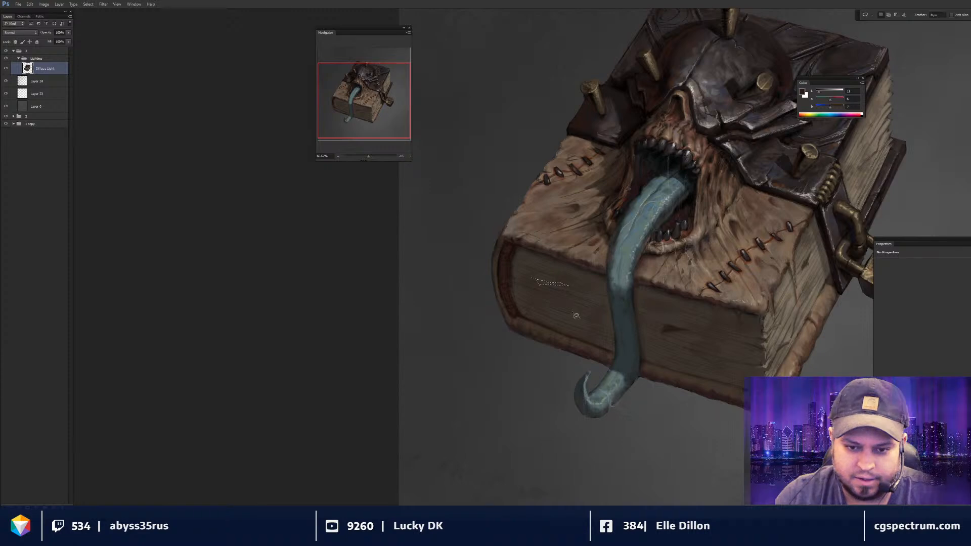
{"action": "key", "text": "b"}
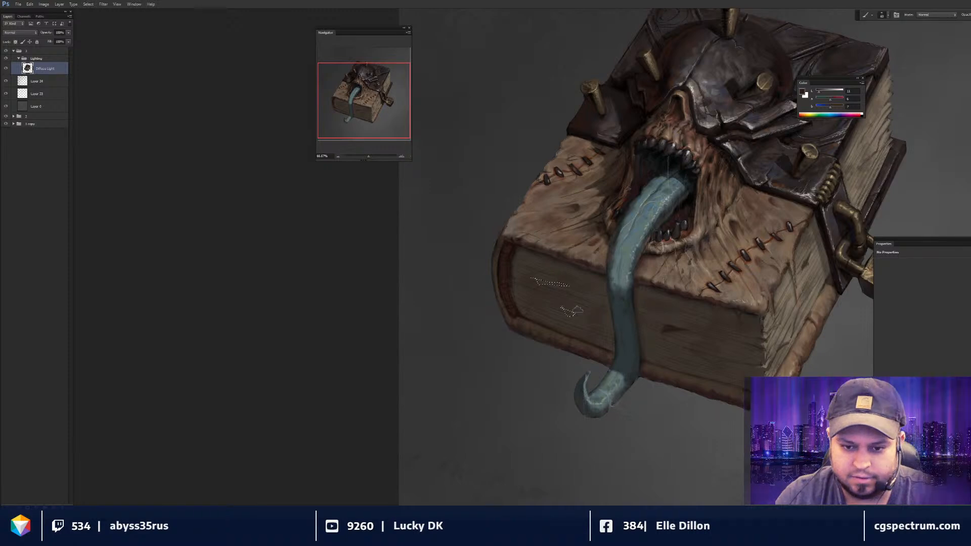
{"action": "left_click", "coordinate": [672, 328], "text": "alt"}
{"action": "mouse_move", "coordinate": [538, 283]}
{"action": "left_mouse_down"}
{"action": "mouse_move", "coordinate": [569, 285]}
{"action": "mouse_move", "coordinate": [571, 317]}
{"action": "left_mouse_up"}
{"action": "key", "text": "ctrl+d"}
- Add a dark page gap to the front page block between the tongue and the front corner, and smudge its edges
{"action": "left_click_drag", "start_coordinate": [704, 354], "coordinate": [713, 312]}
{"action": "key", "text": "ctrl+minus"}
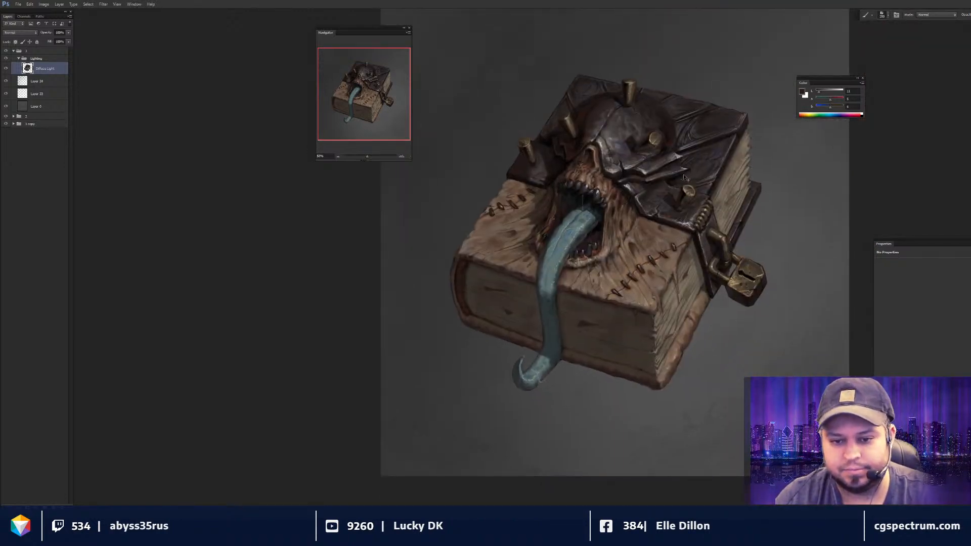
{"action": "key", "text": "ctrl+plus"}
{"action": "key", "text": "l"}
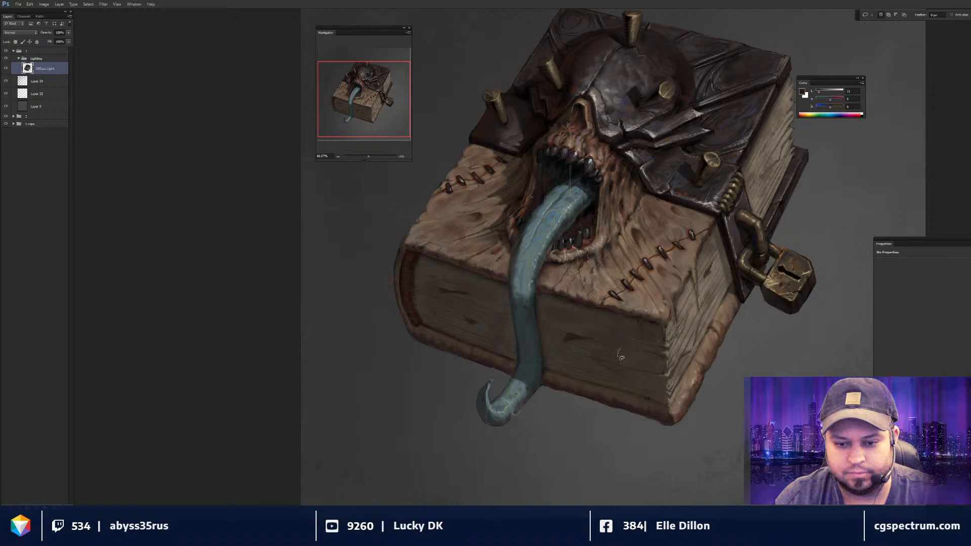
{"action": "key", "text": "r"}
{"action": "key", "text": "ctrl+minus"}
{"action": "key", "text": "ctrl+minus"}
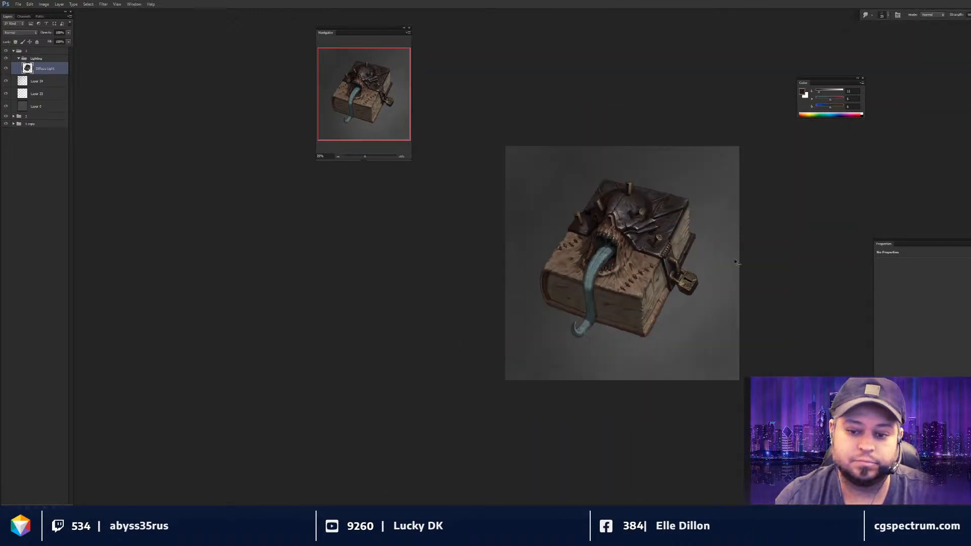
{"action": "key", "text": "ctrl+plus"}
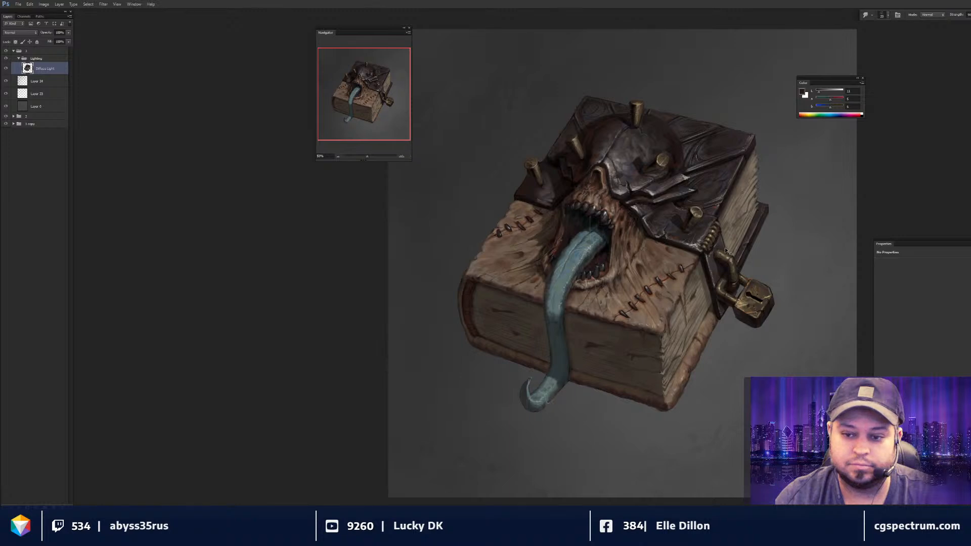
- Add a small dark gap to the side pages above the padlock and switch to the Smudge tool to soften it
{"action": "key", "text": "g"}
{"action": "left_click_drag", "start_coordinate": [694, 222], "coordinate": [693, 266]}
{"action": "key", "text": "ctrl+d"}
{"action": "key", "text": "r"}
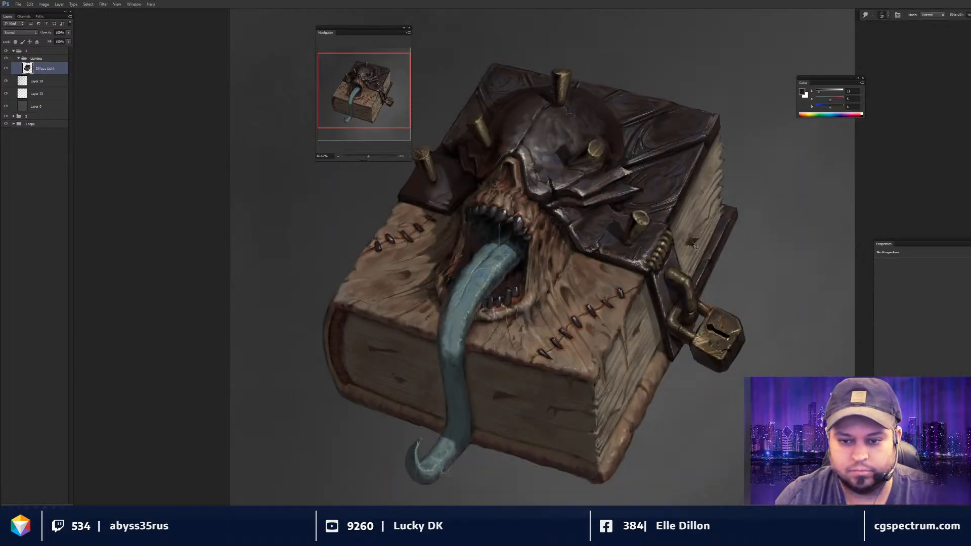
- Select the area around the topmost brass peg with a rectangular marquee and refine the peg's shape with Liquify
{"action": "key", "text": "ctrl+minus"}
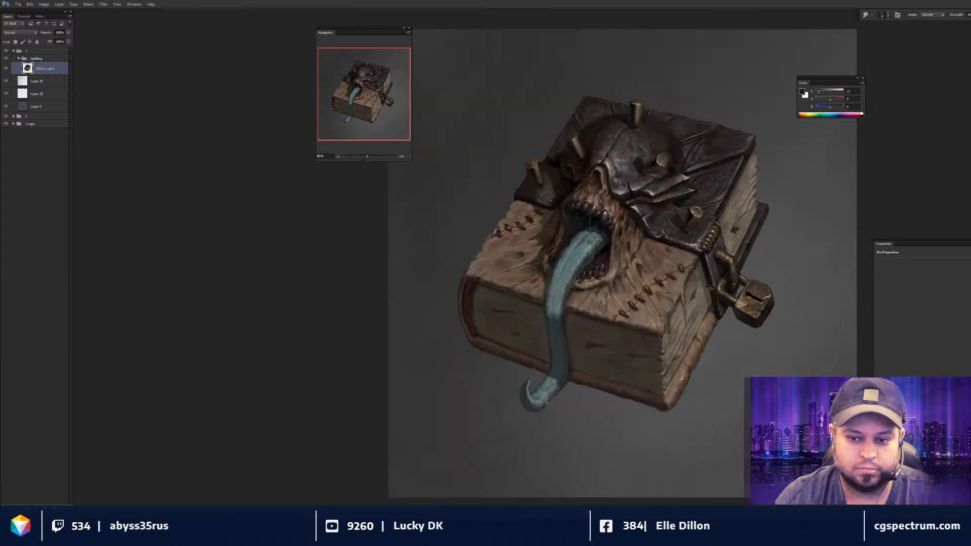
{"action": "left_click_drag", "start_coordinate": [713, 370], "coordinate": [658, 362]}
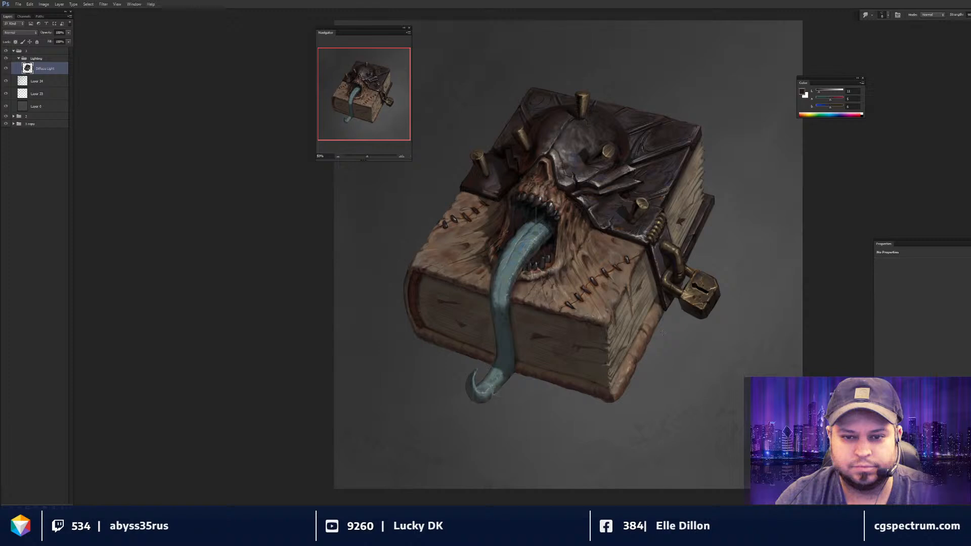
{"action": "left_click_drag", "start_coordinate": [551, 54], "coordinate": [611, 145]}
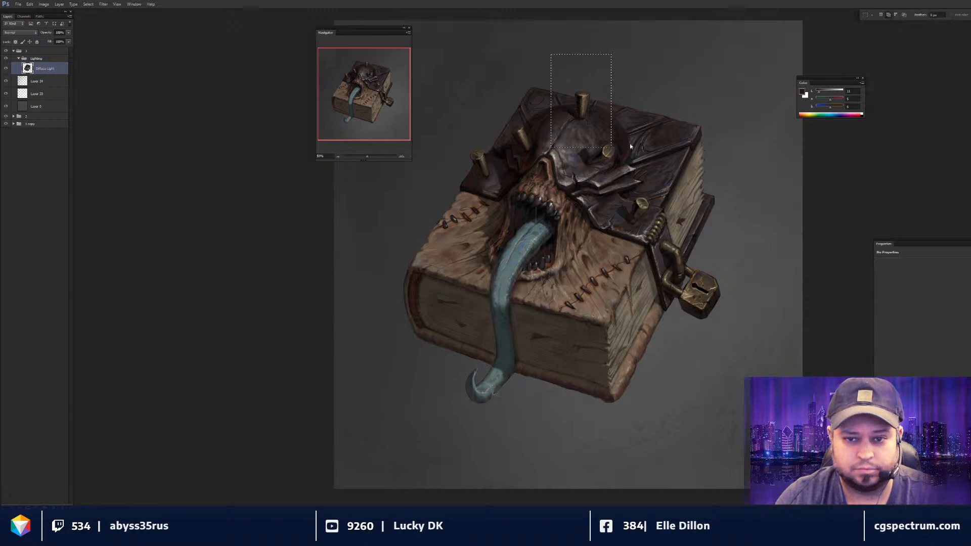
{"action": "key", "text": "ctrl+shift+x"}
{"action": "key", "text": "bracketleft"}
{"action": "key", "text": "bracketleft"}
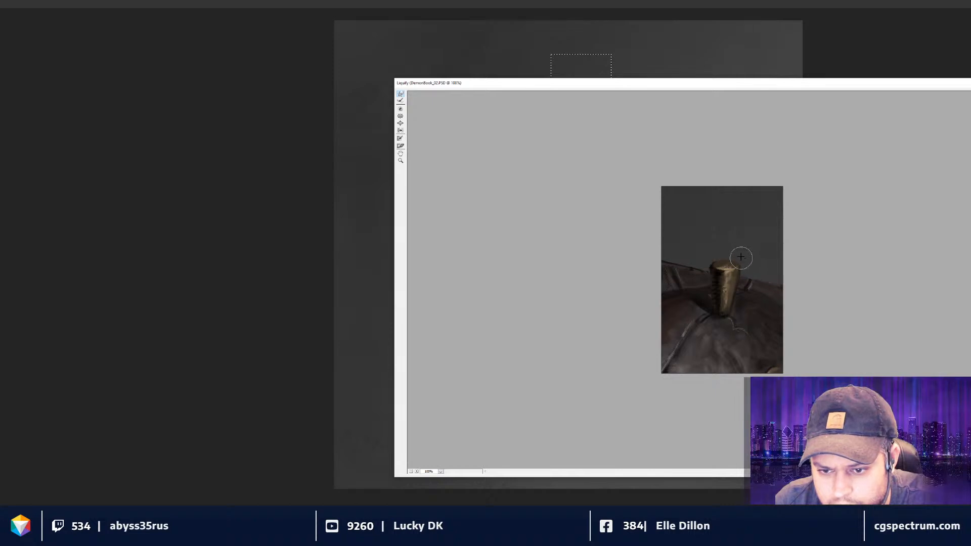
{"action": "key", "text": "Return"}
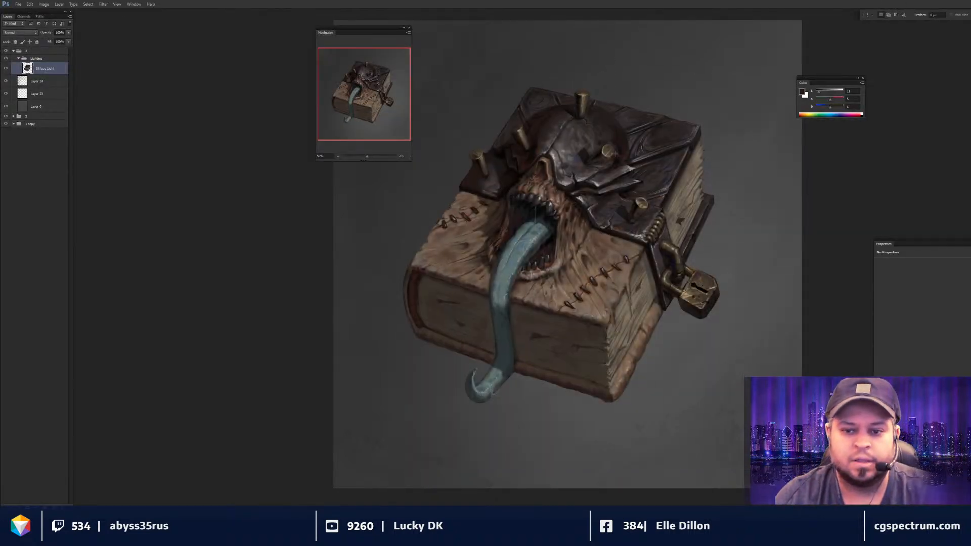
{"action": "left_click_drag", "start_coordinate": [597, 263], "coordinate": [604, 278]}
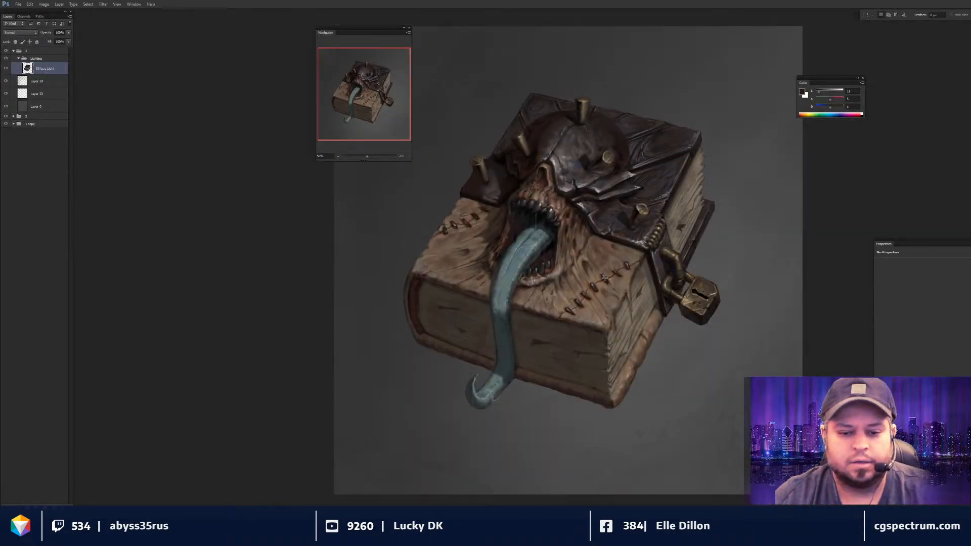
- Paint small touch-ups with a dark colour sampled from the skin cover's front edge left of the tongue, alternating Brush and Smudge
{"action": "key", "text": "b"}
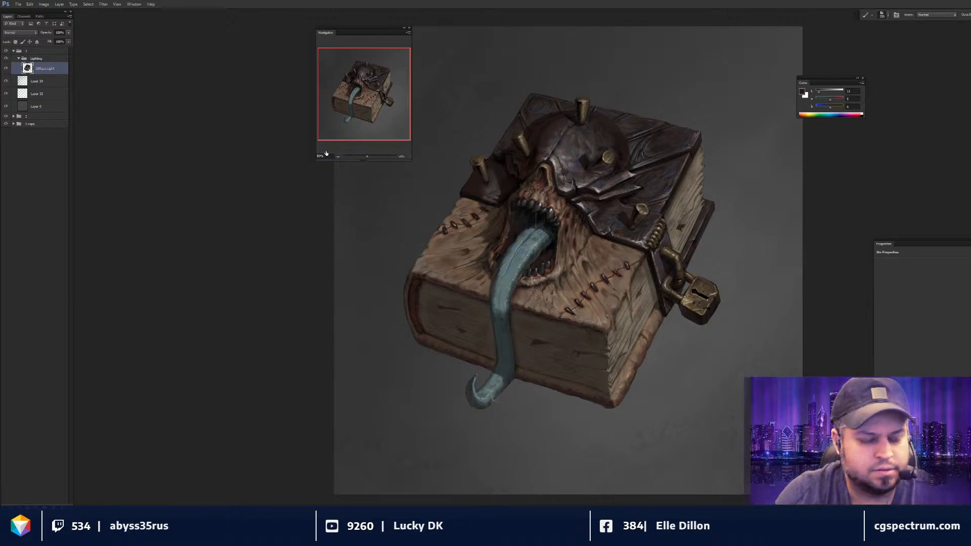
{"action": "left_click", "coordinate": [474, 289], "text": "alt"}
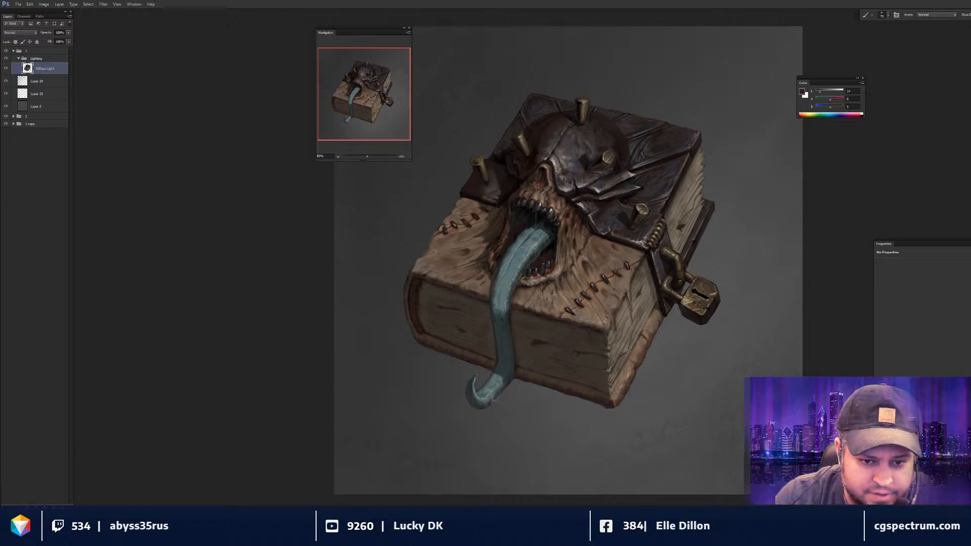
{"action": "key", "text": "r"}
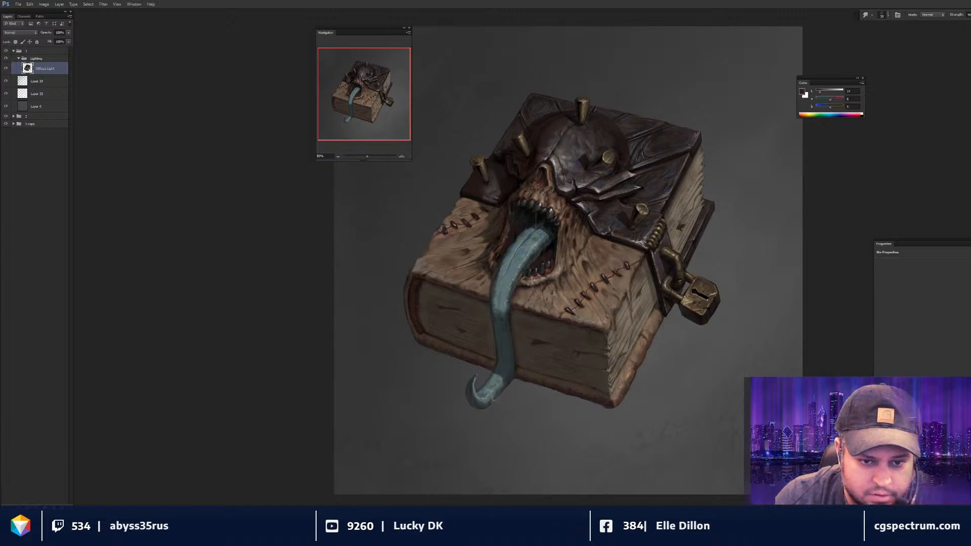
{"action": "key", "text": "b"}
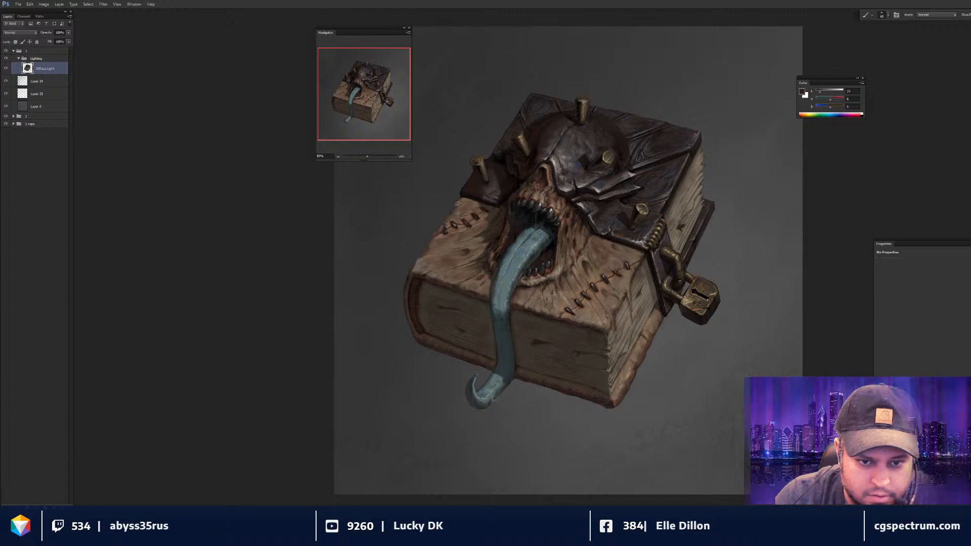
{"action": "key", "text": "r"}
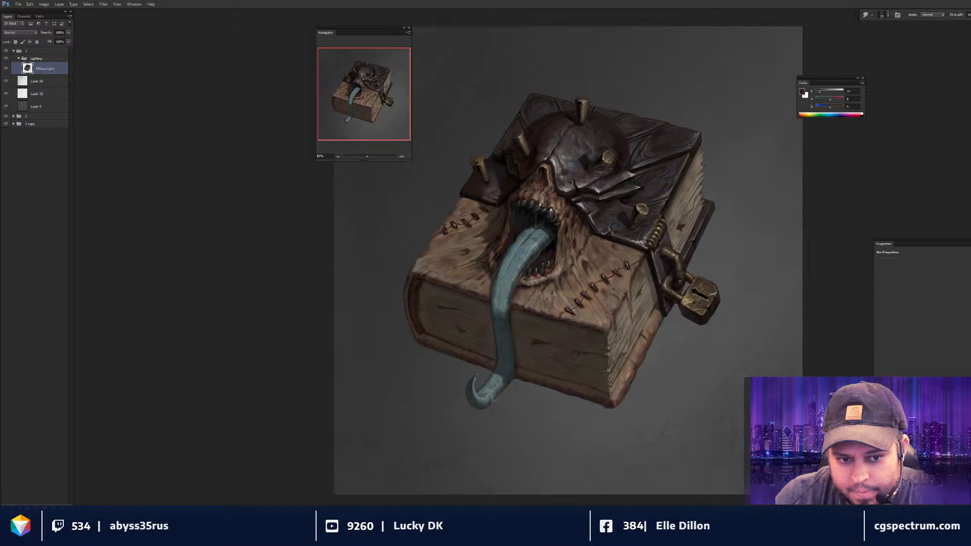
{"action": "key", "text": "b"}
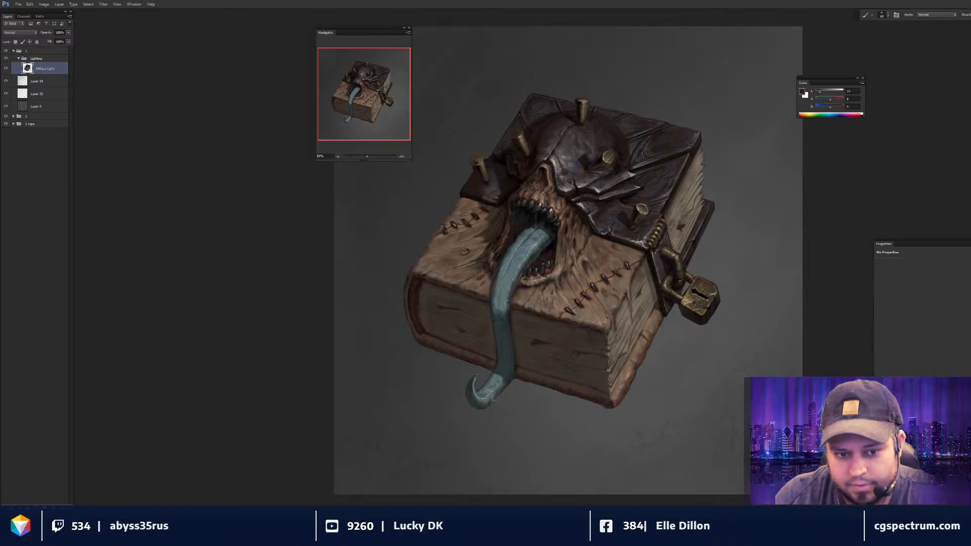
- Touch up the stitched skin between the mouth and the padlock with a slightly larger Brush and a colour sampled from that skin
{"action": "key", "text": "ctrl+minus"}
{"action": "key", "text": "ctrl+plus"}
{"action": "key", "text": "ctrl+plus"}
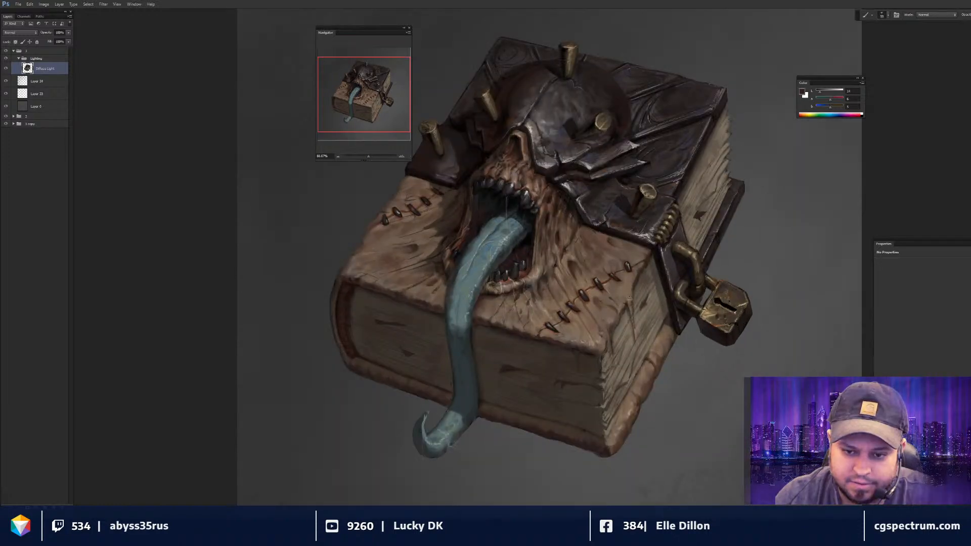
{"action": "key", "text": "r"}
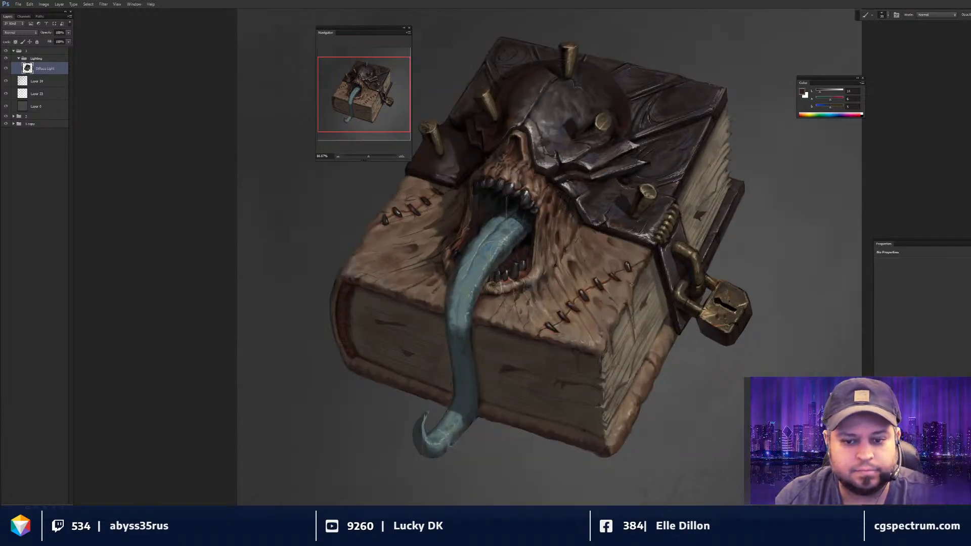
{"action": "key", "text": "b"}
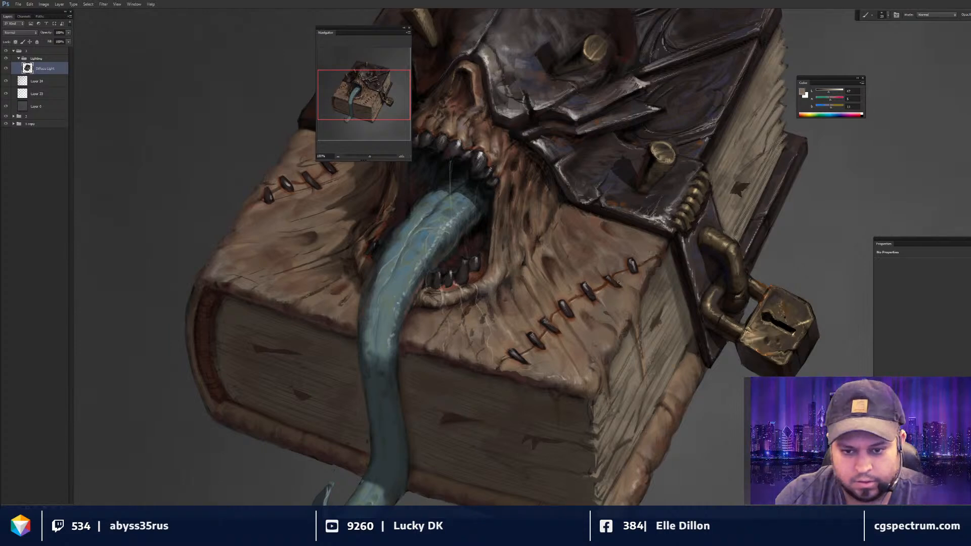
{"action": "left_click", "coordinate": [616, 283], "text": "alt"}
{"action": "key", "text": "bracketright"}
{"action": "key", "text": "ctrl+minus"}
{"action": "key", "text": "ctrl+minus"}
{"action": "key", "text": "ctrl+plus"}
{"action": "key", "text": "ctrl+plus"}
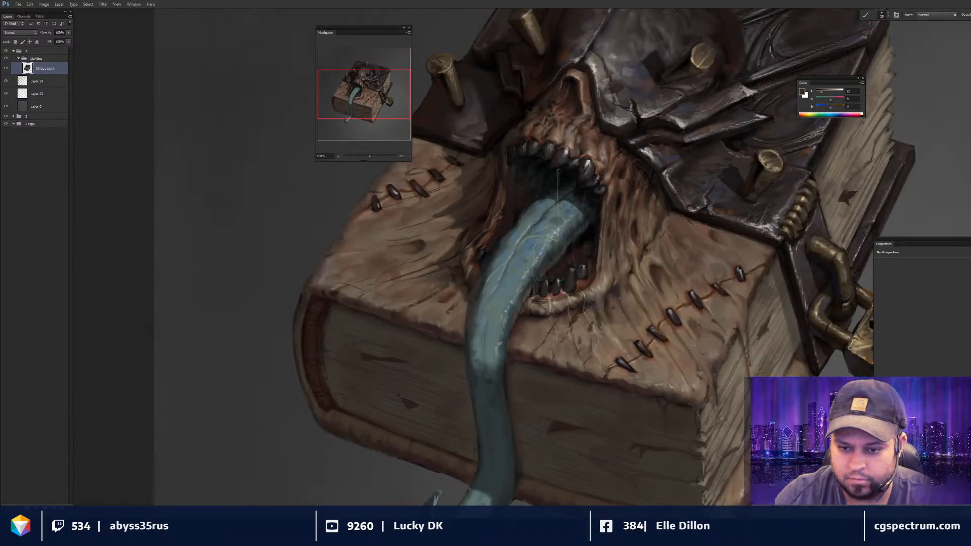
- Examine the overall look of the monster book against its background with the whole painting in view
{"action": "key", "text": "ctrl+minus"}
{"action": "key", "text": "ctrl+minus"}
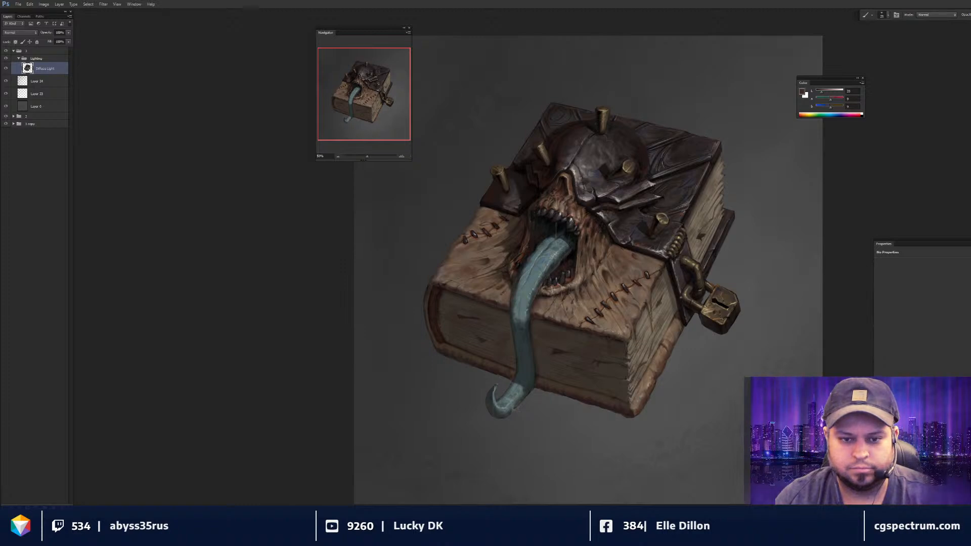
{"action": "left_click_drag", "start_coordinate": [628, 276], "coordinate": [628, 278]}
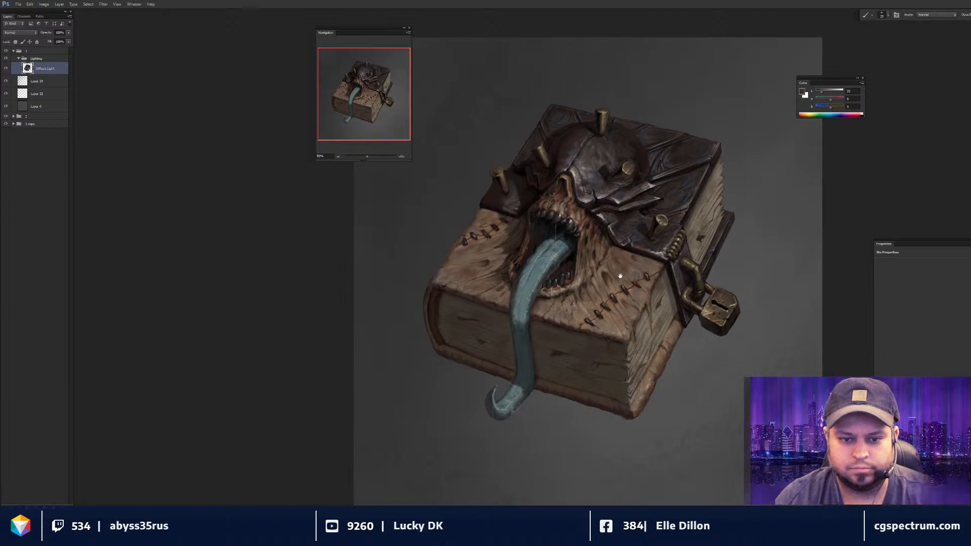
{"action": "left_click_drag", "start_coordinate": [571, 310], "coordinate": [575, 307]}
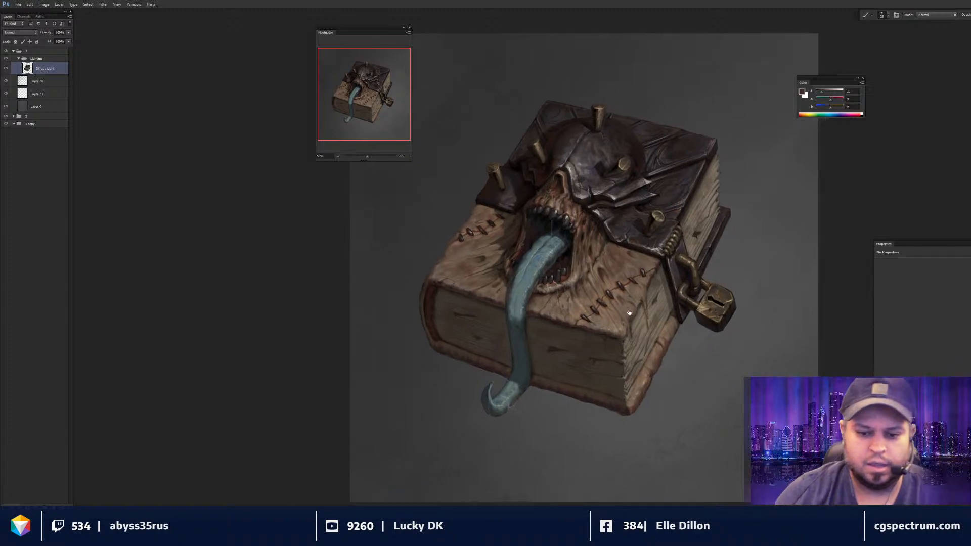
{"action": "key", "text": "ctrl+minus"}
{"action": "key", "text": "ctrl+plus"}
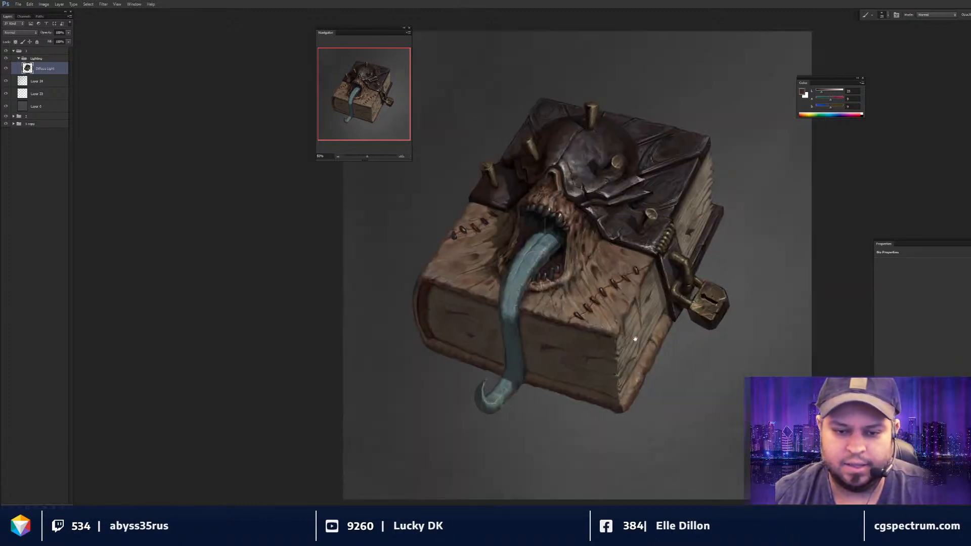
{"action": "left_click_drag", "start_coordinate": [616, 378], "coordinate": [584, 375]}
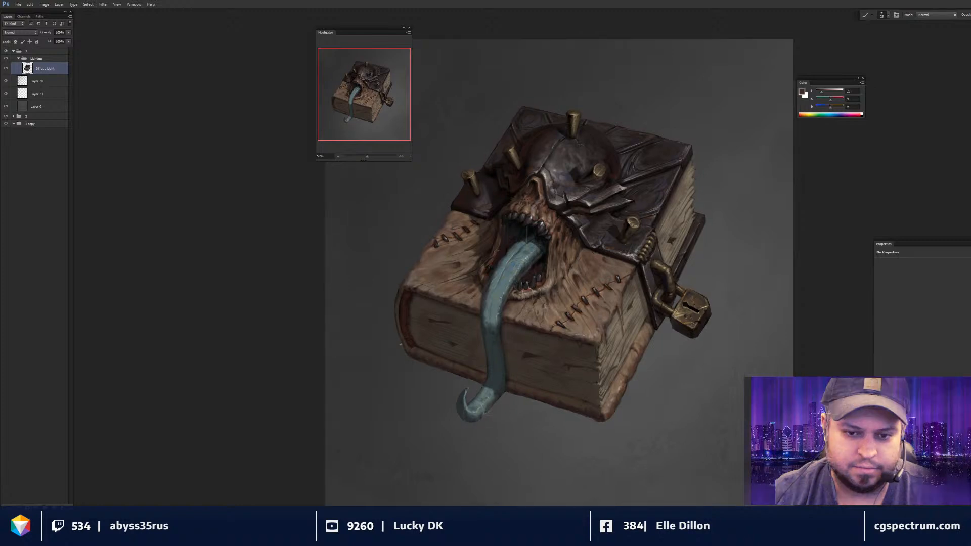
{"action": "left_click_drag", "start_coordinate": [401, 345], "coordinate": [398, 343]}
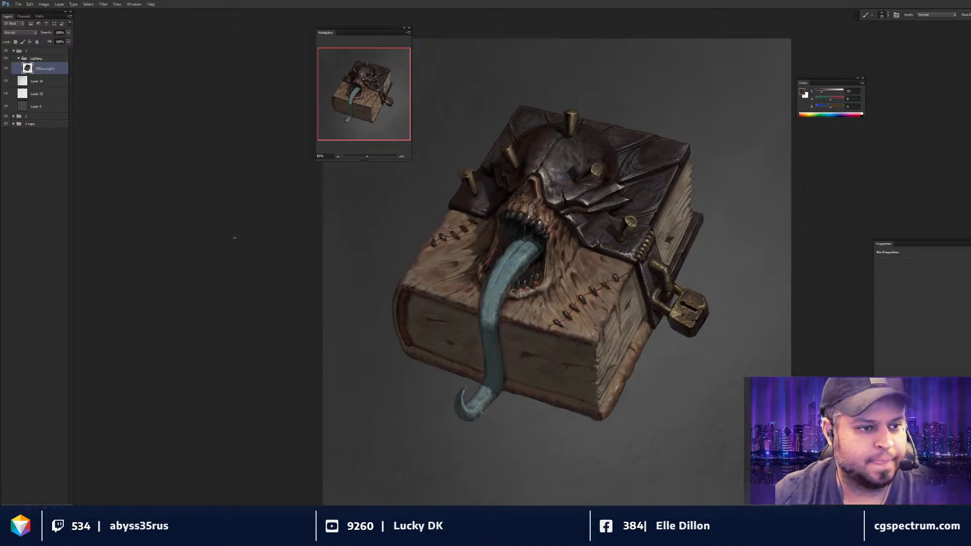
- Add a new empty layer directly beneath the Lighting group
{"action": "key", "text": "alt+bracketleft"}
{"action": "key", "text": "ctrl+shift+n"}
{"action": "key", "text": "Return"}
- Outline a straight-edged shadow shape behind the book with the Polygonal Lasso, running from the front-left corner around the back to the rear cover corner
{"action": "key", "text": "l"}
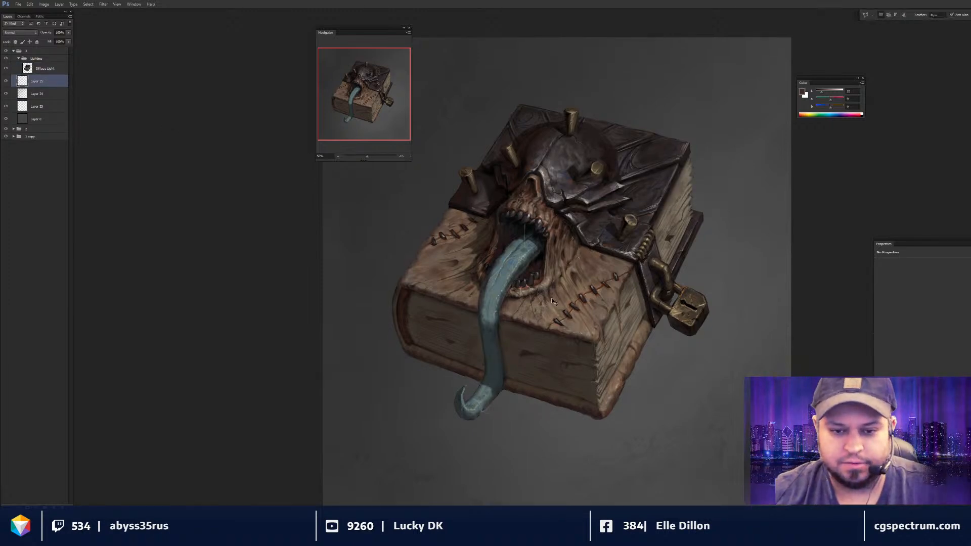
{"action": "key", "text": "ctrl+minus"}
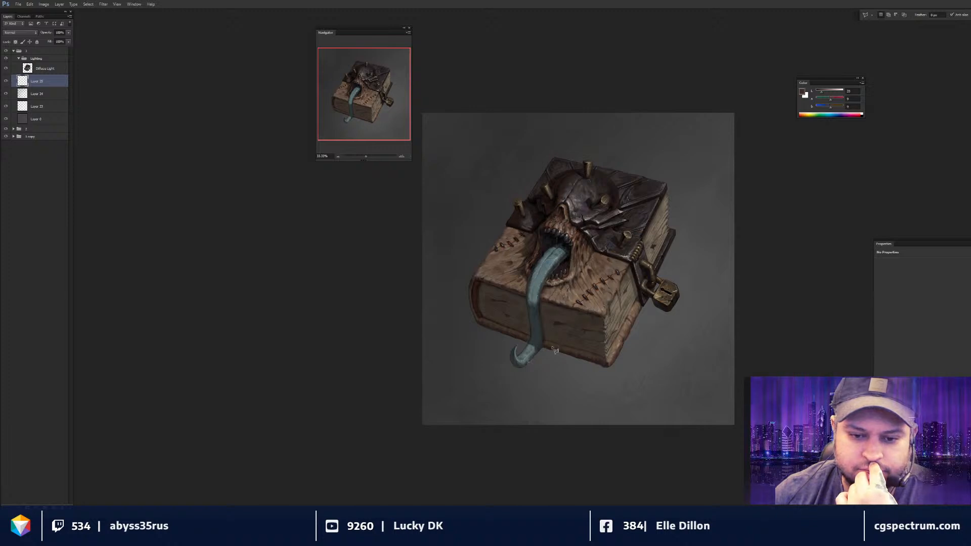
{"action": "left_click", "coordinate": [483, 330]}
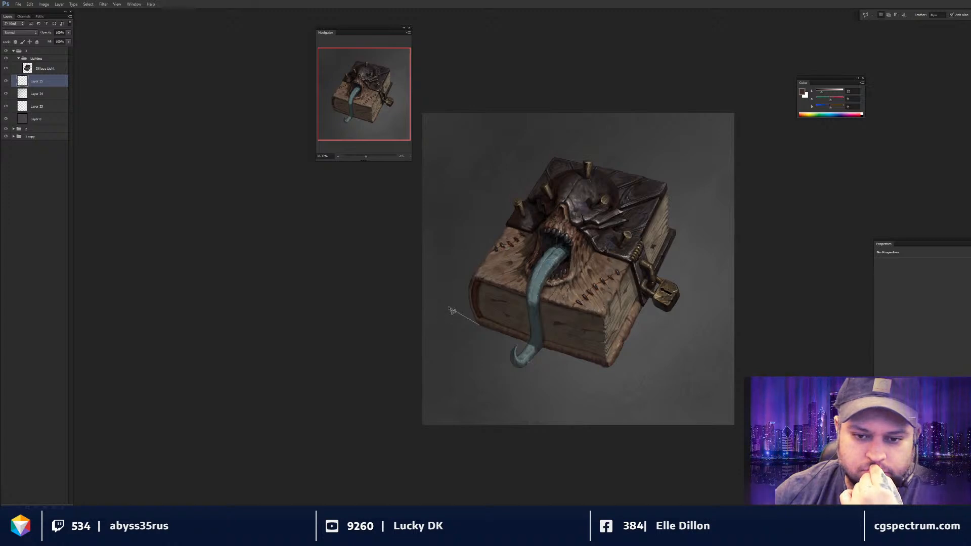
{"action": "left_click", "coordinate": [447, 298]}
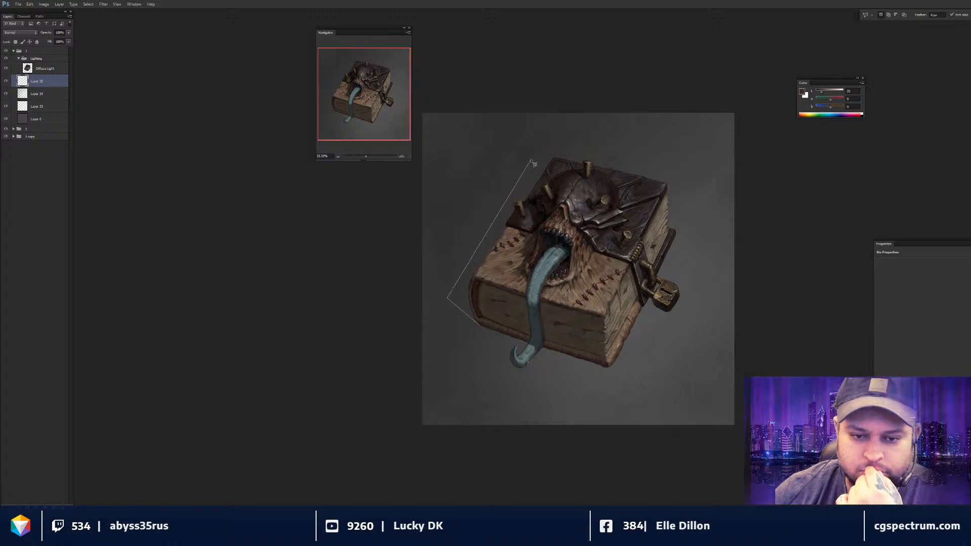
{"action": "left_click", "coordinate": [546, 147]}
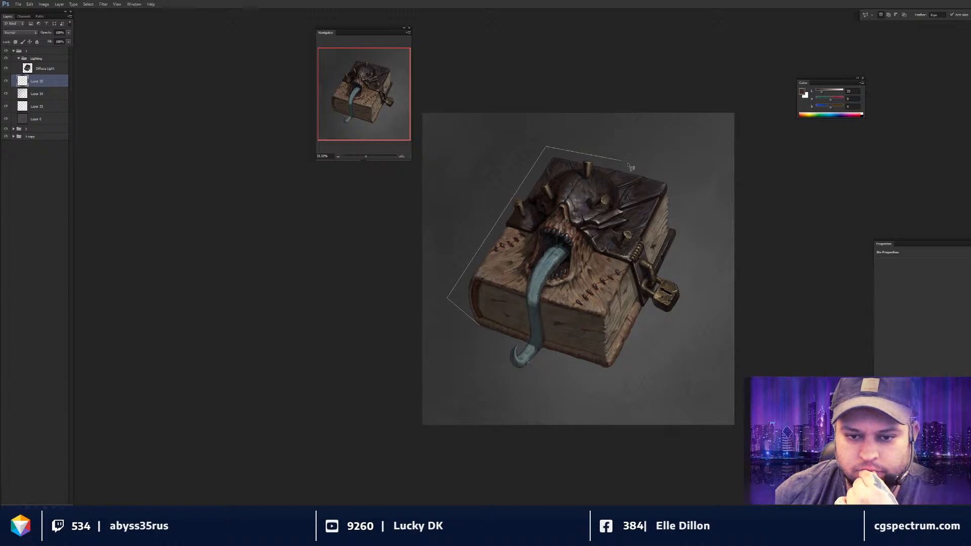
{"action": "left_click", "coordinate": [669, 173]}
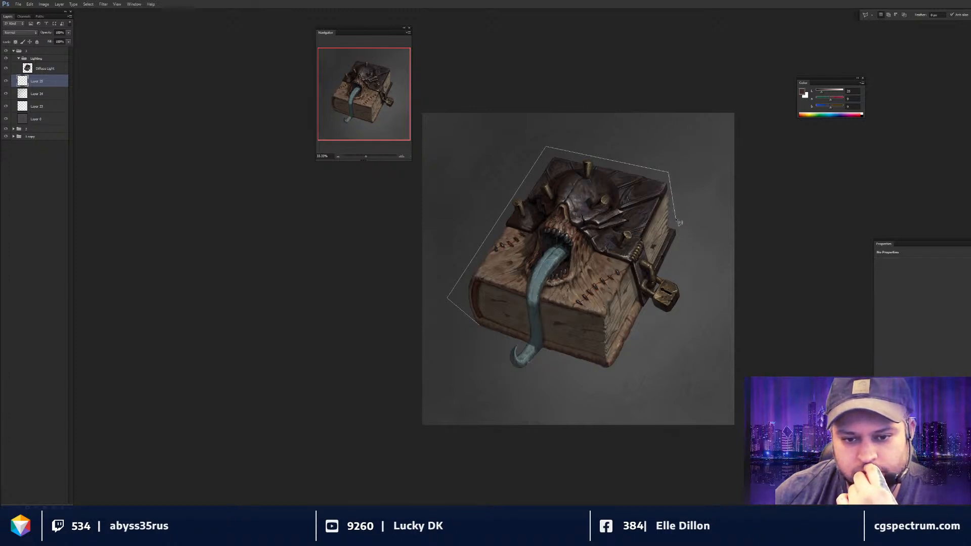
{"action": "left_click", "coordinate": [676, 234]}
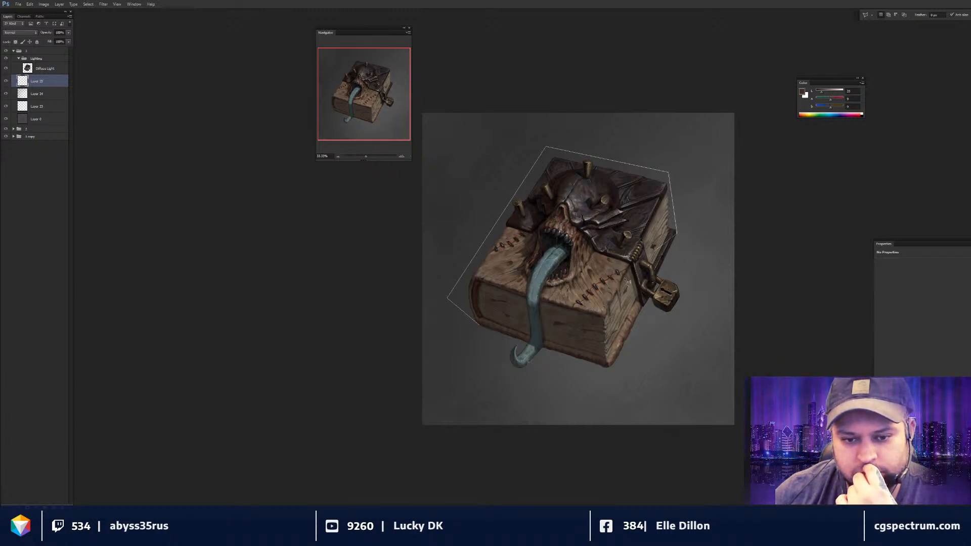
{"action": "double_click", "coordinate": [482, 328]}
- Fill the outlined shape behind the book with black on the new layer and deselect
{"action": "key", "text": "g"}
{"action": "key", "text": "d"}
{"action": "left_click", "coordinate": [491, 226]}
{"action": "key", "text": "ctrl+d"}
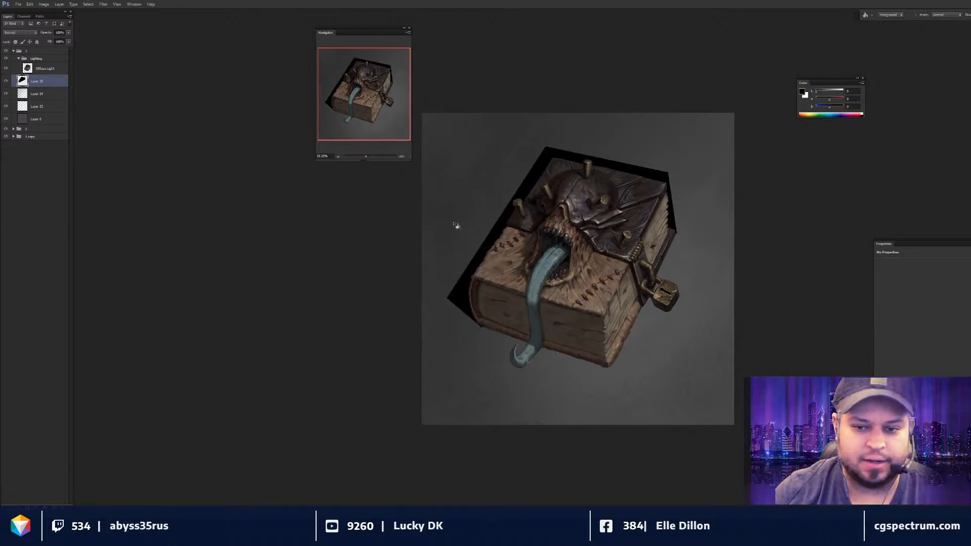
- Switch to the Eraser with a flat preset and erase the black shadow beside the book's right rear corner
{"action": "key", "text": "e"}
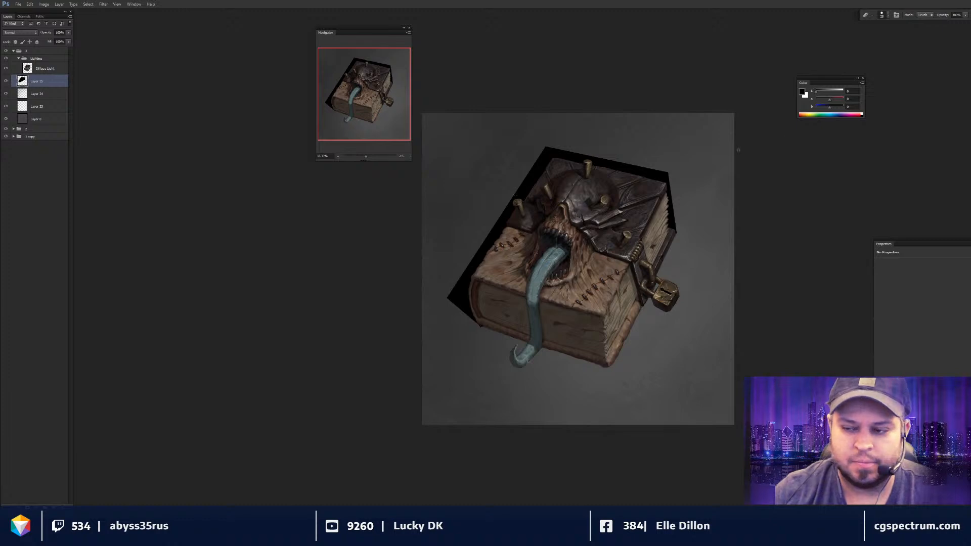
{"action": "middle_click", "coordinate": [771, 188]}
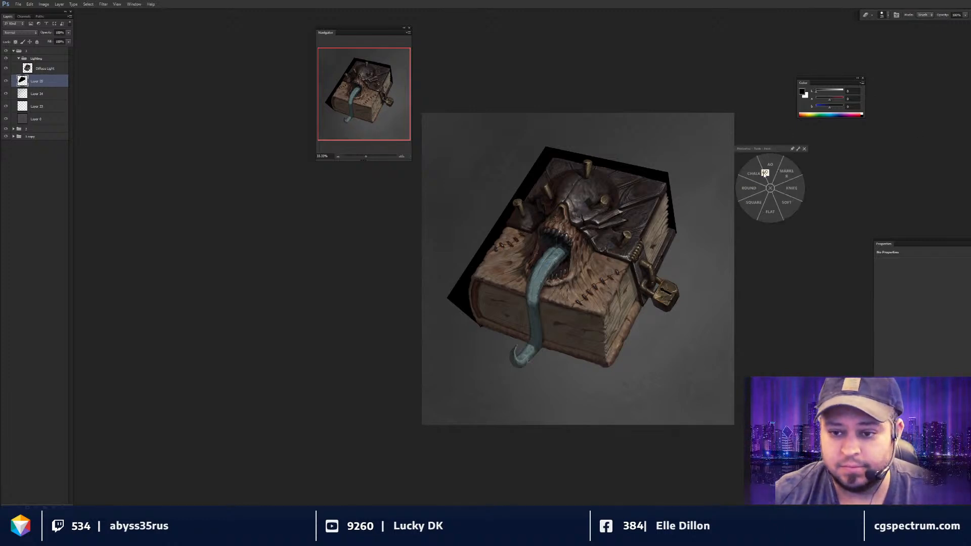
{"action": "left_click", "coordinate": [764, 202]}
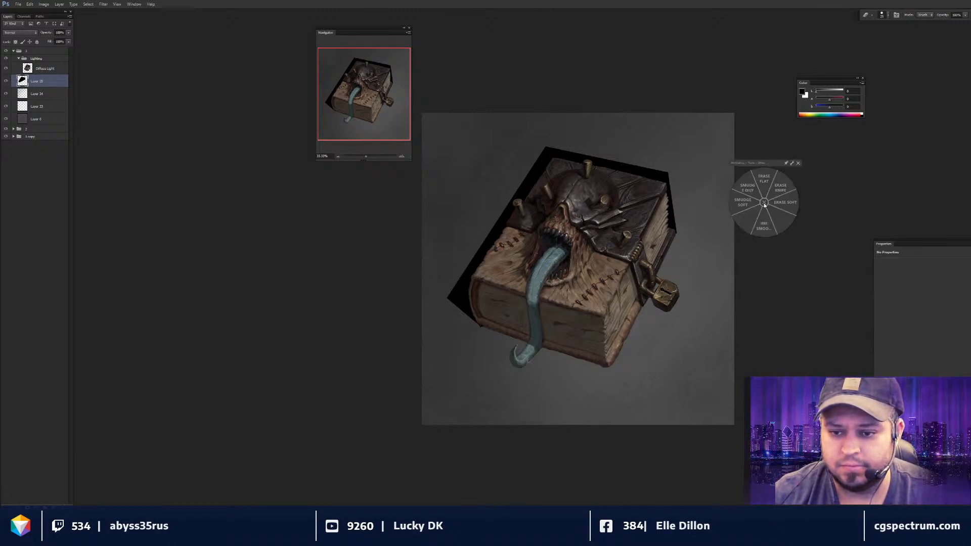
{"action": "left_click", "coordinate": [767, 175]}
{"action": "left_click_drag", "start_coordinate": [737, 225], "coordinate": [735, 224]}
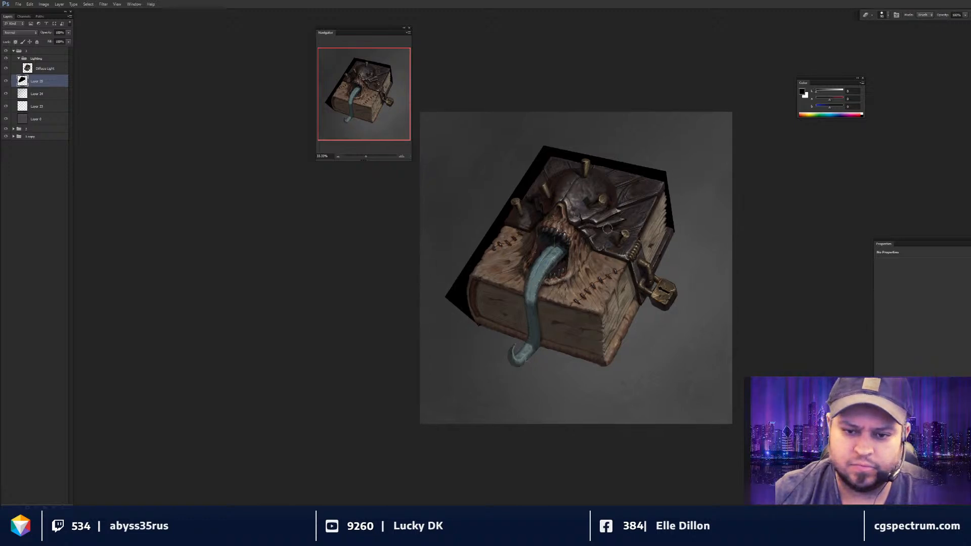
{"action": "key", "text": "bracketright"}
{"action": "left_click_drag", "start_coordinate": [664, 172], "coordinate": [674, 218]}
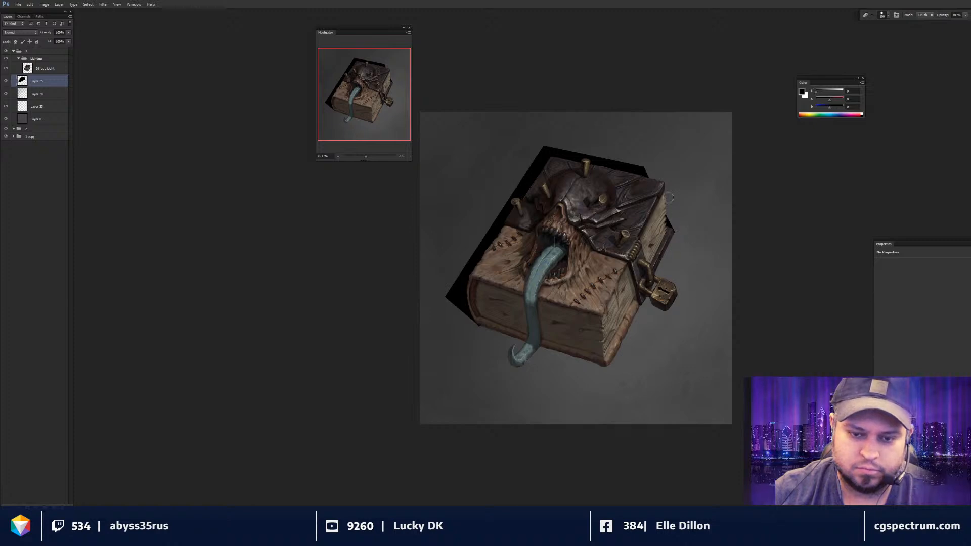
- Enlarge the eraser and remove the black shadow strip along the book's back edge
{"action": "key", "text": "bracketright"}
{"action": "key", "text": "bracketright"}
{"action": "key", "text": "bracketright"}
{"action": "key", "text": "bracketright"}
{"action": "key", "text": "bracketright"}
{"action": "key", "text": "bracketright"}
{"action": "key", "text": "bracketright"}
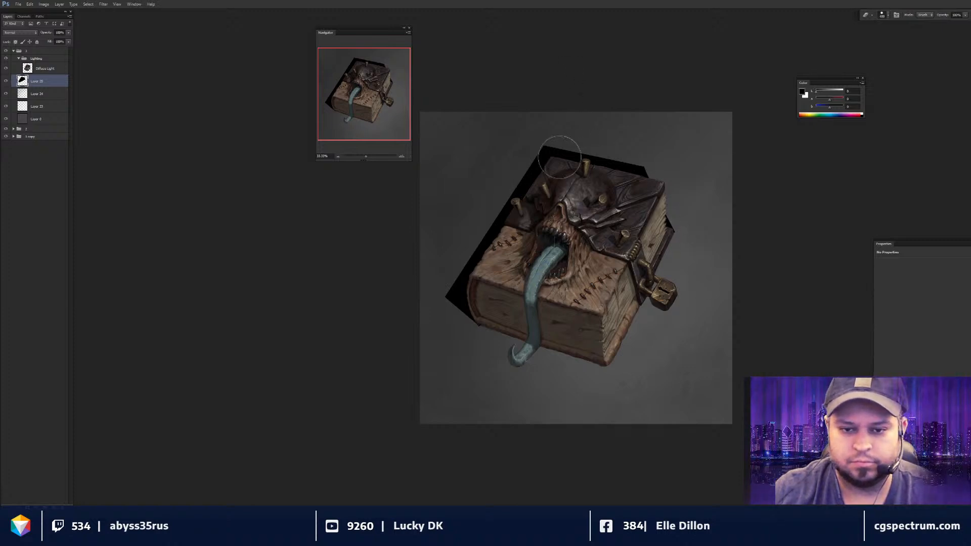
{"action": "left_click_drag", "start_coordinate": [542, 142], "coordinate": [688, 196]}
{"action": "left_click_drag", "start_coordinate": [510, 139], "coordinate": [700, 200]}
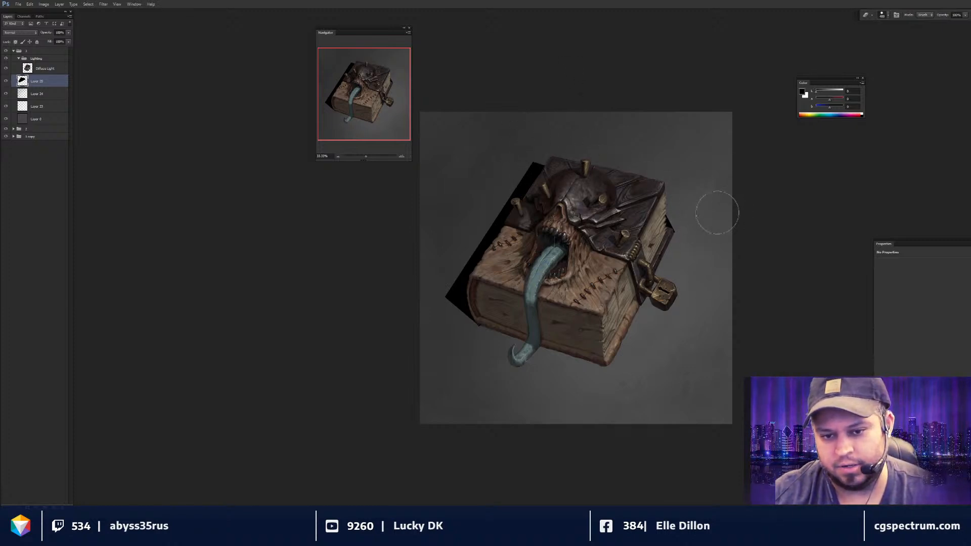
- Lower the opacity of the book's shadow layer to about 60%
{"action": "key", "text": "ctrl+minus"}
{"action": "key", "text": "ctrl+minus"}
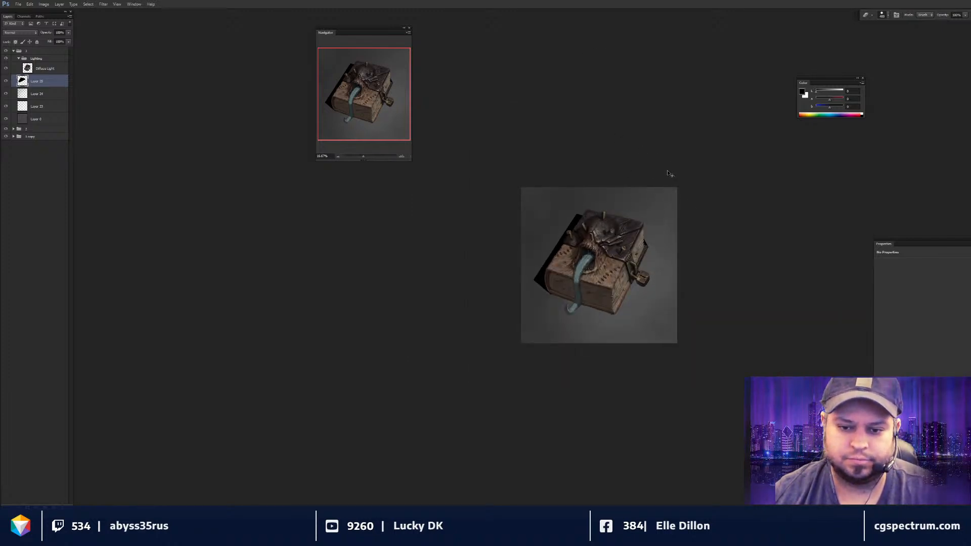
{"action": "key", "text": "ctrl+plus"}
{"action": "key", "text": "ctrl+plus"}
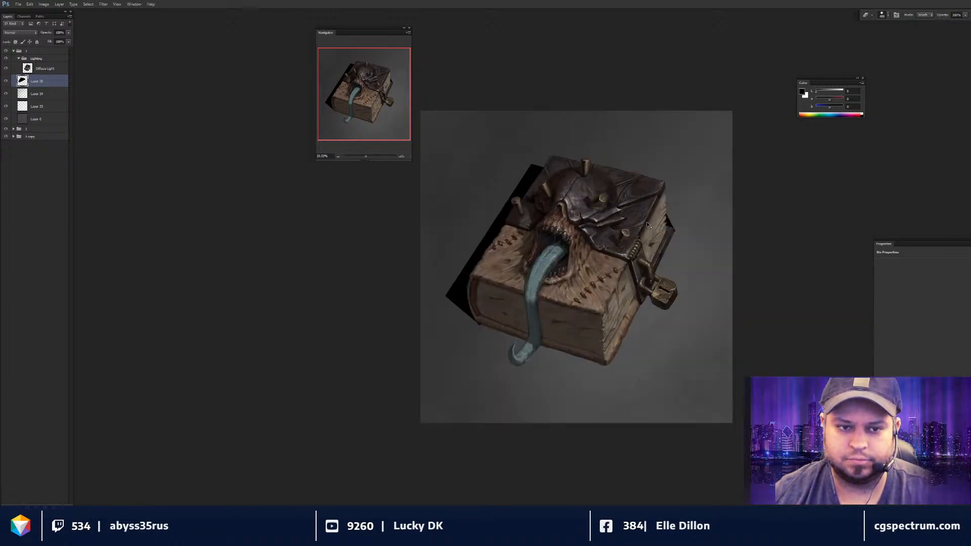
{"action": "left_click", "coordinate": [69, 33]}
{"action": "left_click_drag", "start_coordinate": [67, 40], "coordinate": [59, 46]}
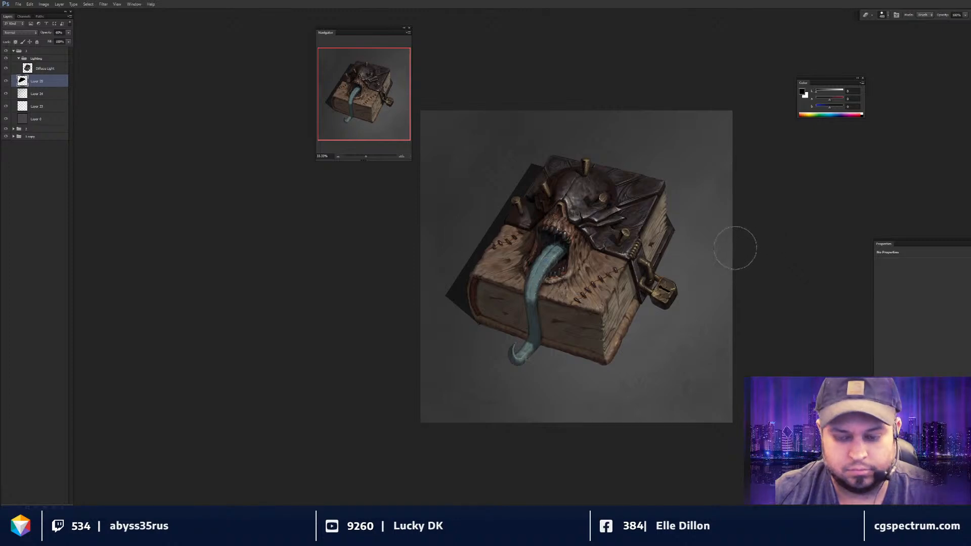
- Soften the edges of the book's shadow with a Gaussian Blur of about 5 pixels
{"action": "key", "text": "ctrl+plus"}
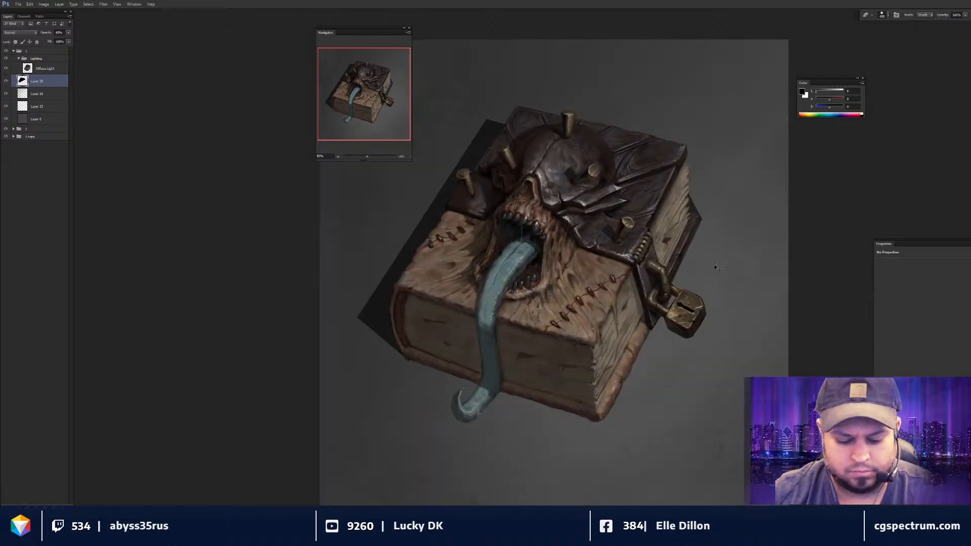
{"action": "key", "text": "ctrl+alt+f"}
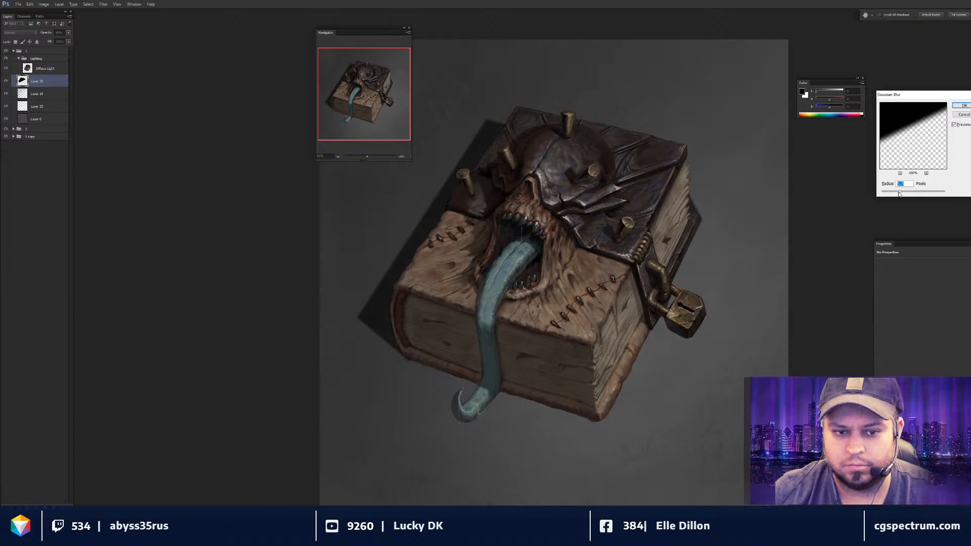
{"action": "left_click_drag", "start_coordinate": [899, 192], "coordinate": [898, 192]}
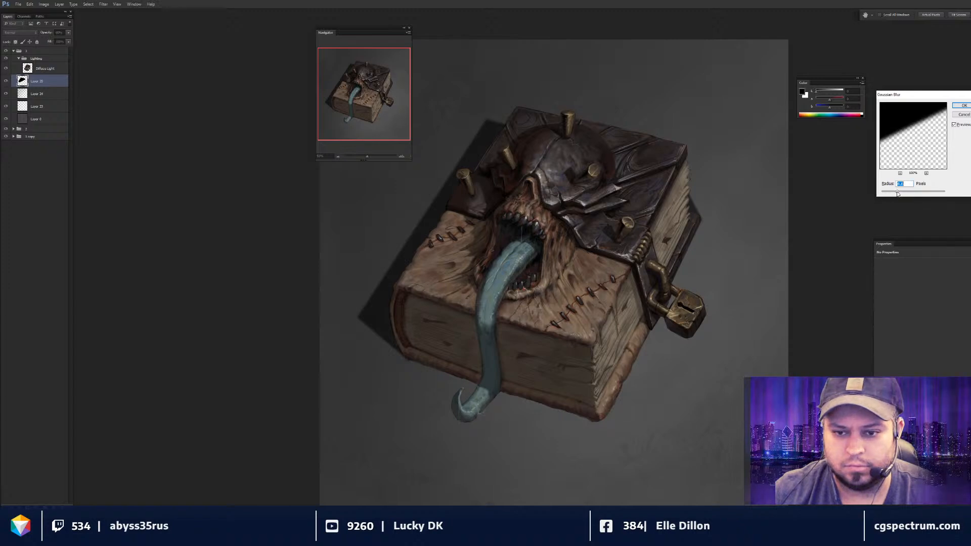
{"action": "left_click", "coordinate": [970, 107]}
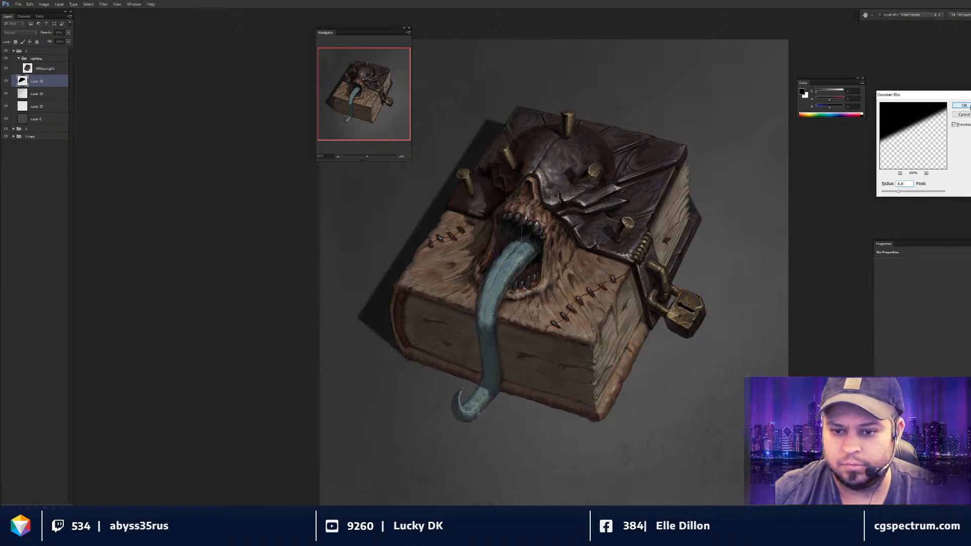
- Fade the outer edge of the book's shadow on the spine side with a large soft eraser
{"action": "scroll", "coordinate": [708, 211], "scroll_direction": "down", "scroll_amount": 2}
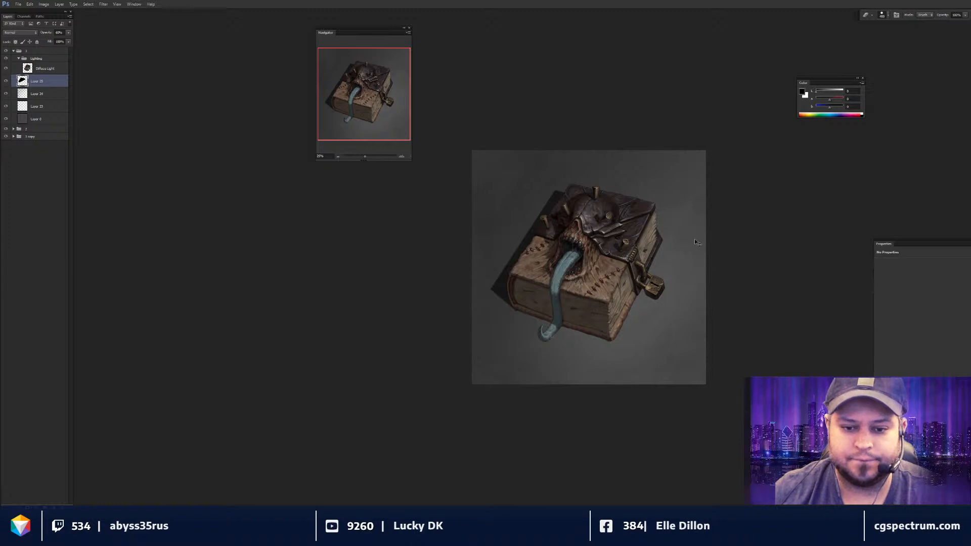
{"action": "scroll", "coordinate": [693, 236], "scroll_direction": "up", "scroll_amount": 1}
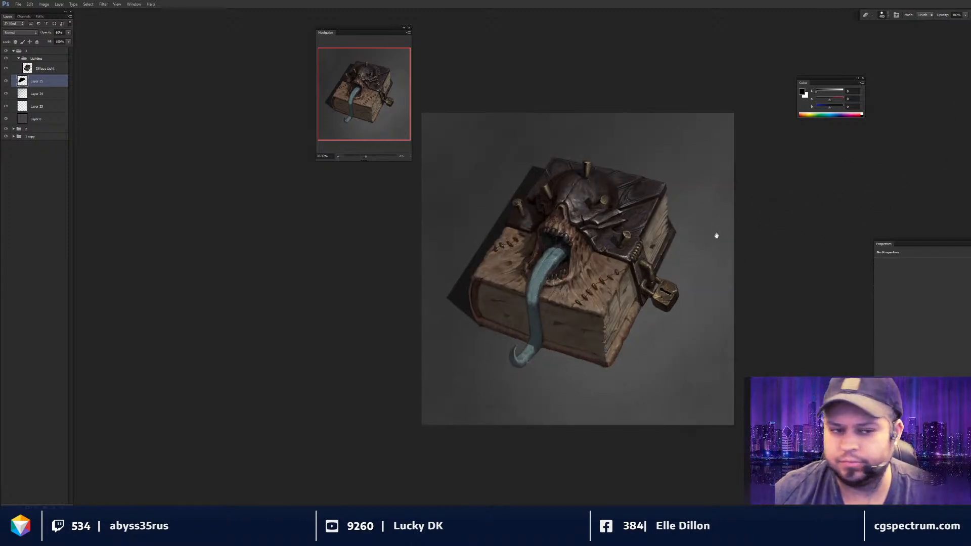
{"action": "left_click_drag", "start_coordinate": [716, 236], "coordinate": [715, 234]}
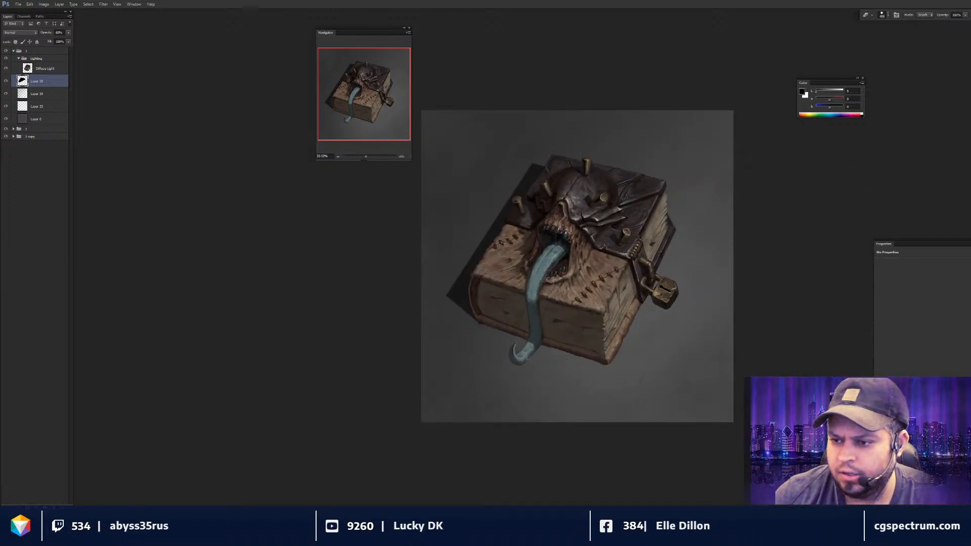
{"action": "right_click", "coordinate": [715, 242]}
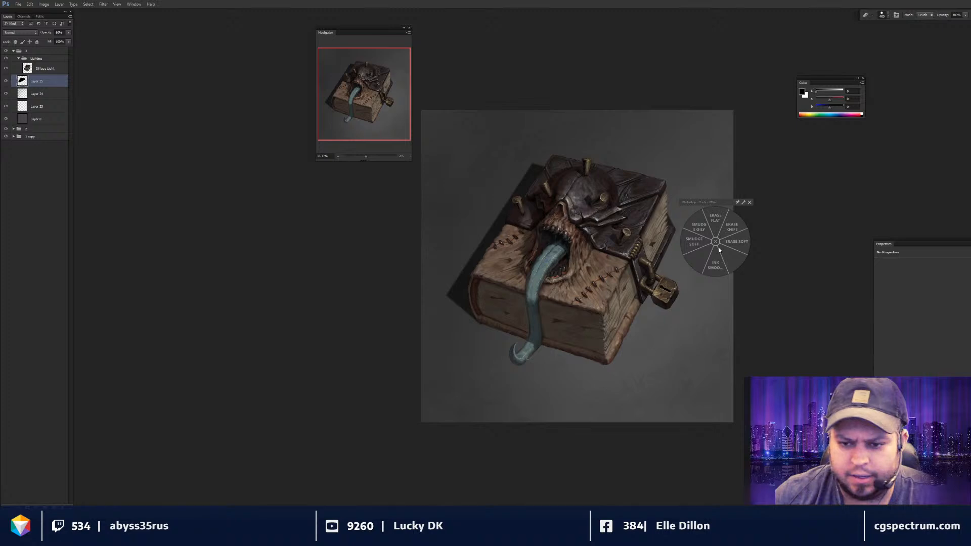
{"action": "left_click", "coordinate": [719, 248]}
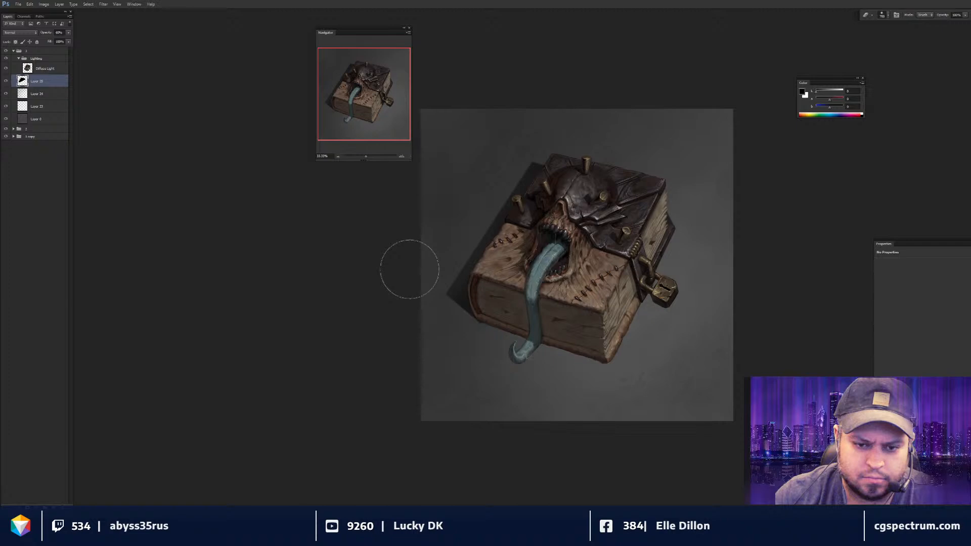
{"action": "scroll", "coordinate": [720, 250], "scroll_direction": "down", "scroll_amount": 2}
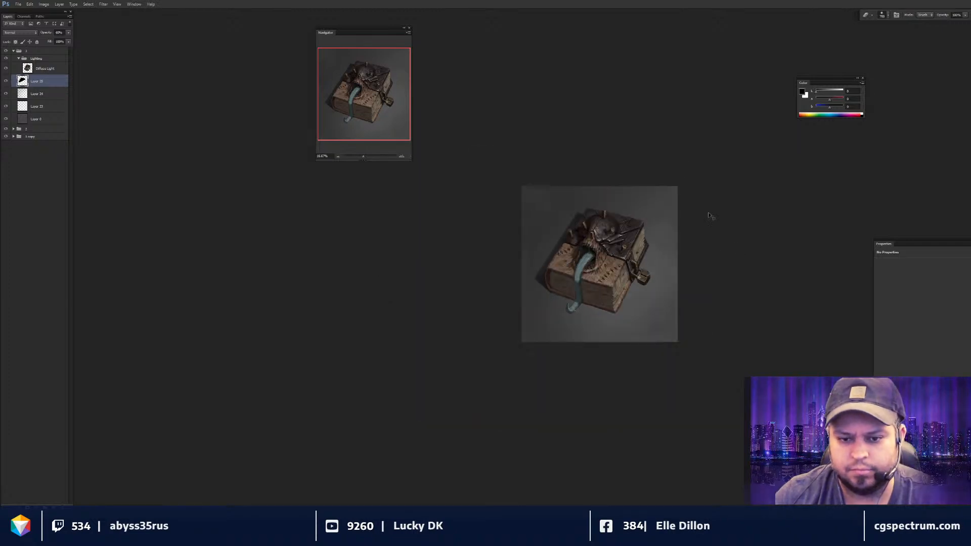
{"action": "key", "text": "ctrl+plus"}
{"action": "key", "text": "ctrl+plus"}
{"action": "key", "text": "ctrl+plus"}
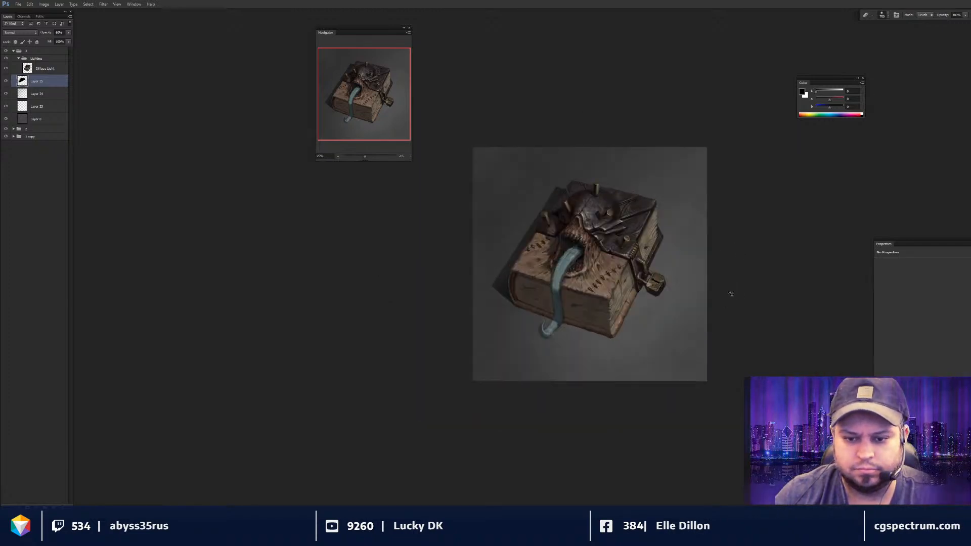
- Outline a shadow shape around the padlock with the Lasso and fill it with black on the shadow layer
{"action": "left_click_drag", "start_coordinate": [669, 306], "coordinate": [645, 276]}
{"action": "key", "text": "ctrl+plus"}
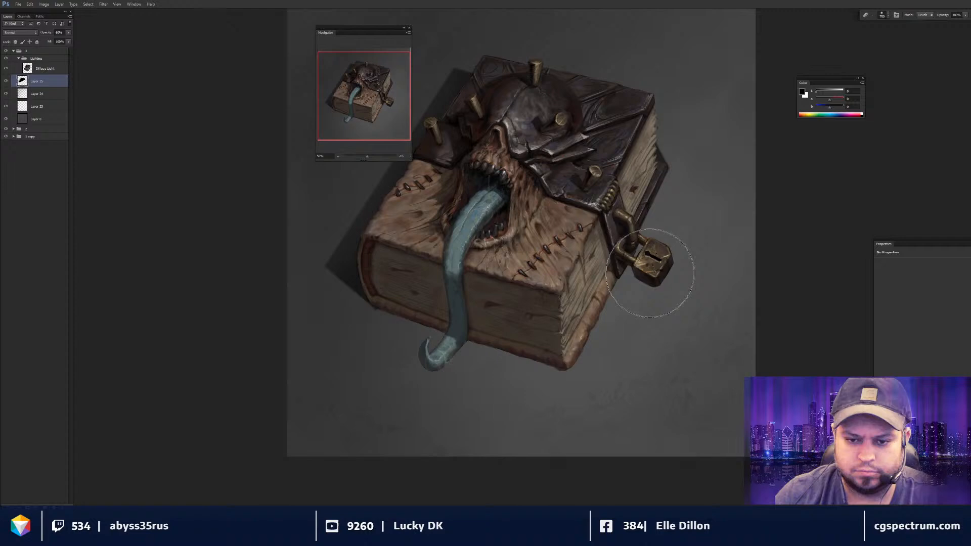
{"action": "key", "text": "l"}
{"action": "mouse_move", "coordinate": [625, 273]}
{"action": "left_mouse_down"}
{"action": "mouse_move", "coordinate": [646, 233]}
{"action": "mouse_move", "coordinate": [674, 250]}
{"action": "mouse_move", "coordinate": [657, 287]}
{"action": "left_mouse_up"}
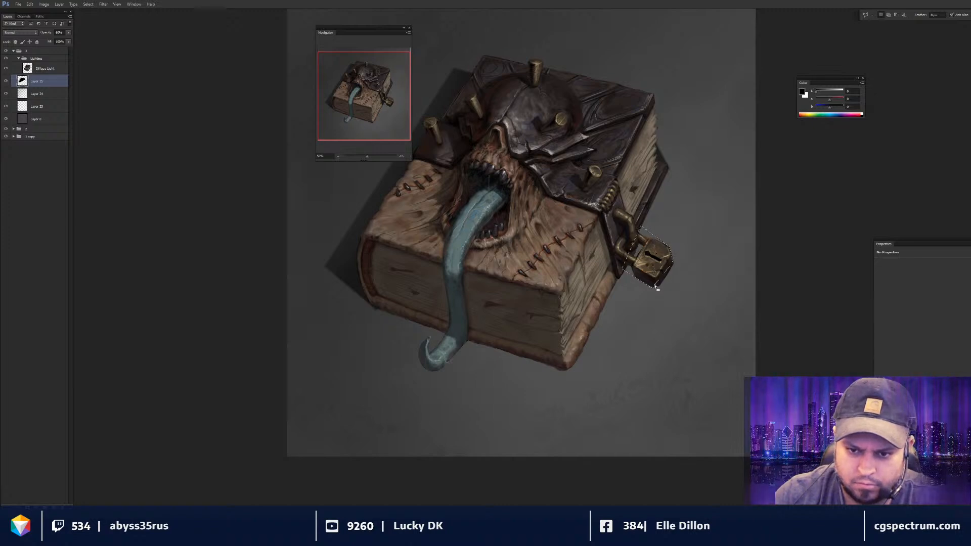
{"action": "key", "text": "g"}
{"action": "left_click", "coordinate": [648, 255]}
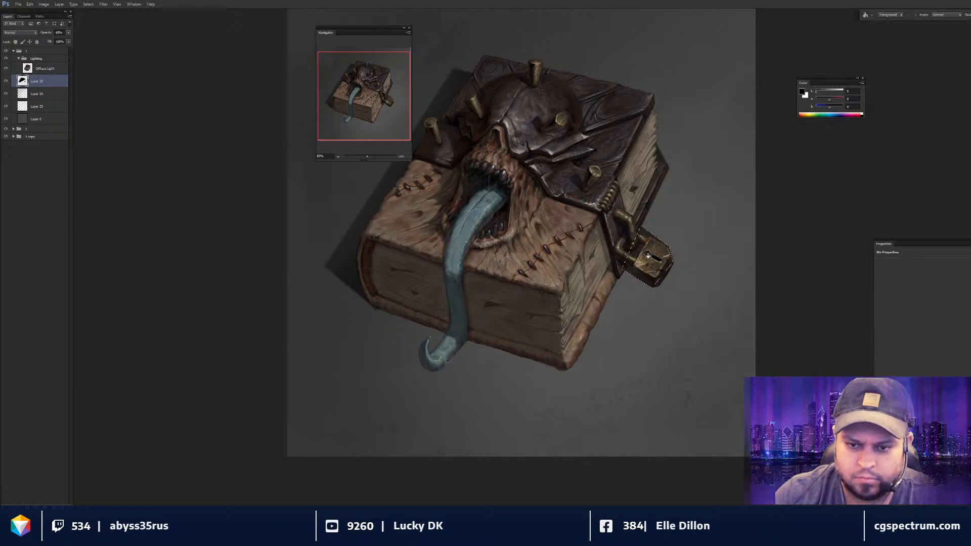
- Loosely select the area around the padlock, apply Gaussian Blur to its shadow and deselect
{"action": "key", "text": "l"}
{"action": "mouse_move", "coordinate": [649, 205]}
{"action": "left_mouse_down"}
{"action": "mouse_move", "coordinate": [685, 197]}
{"action": "mouse_move", "coordinate": [618, 210]}
{"action": "left_mouse_up"}
{"action": "key", "text": "ctrl+alt+f"}
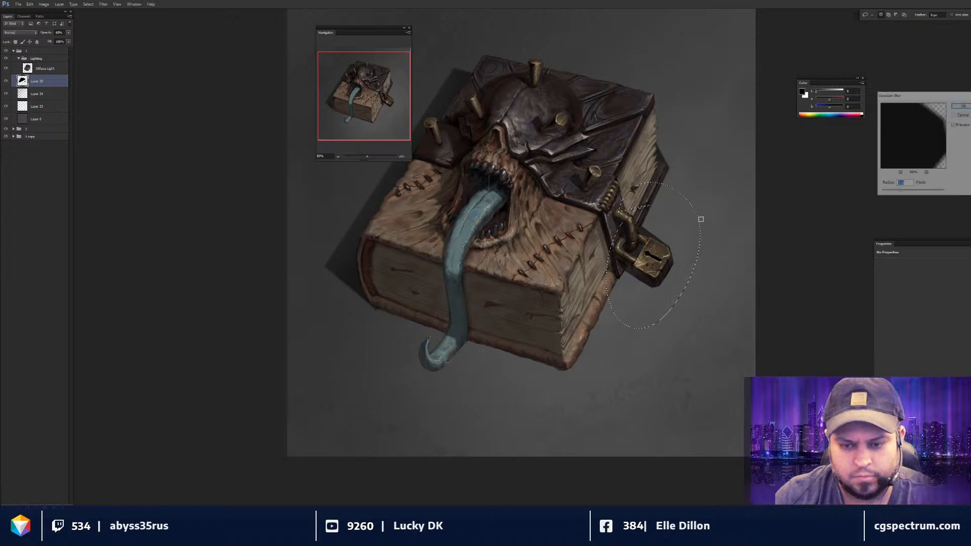
{"action": "key", "text": "Return"}
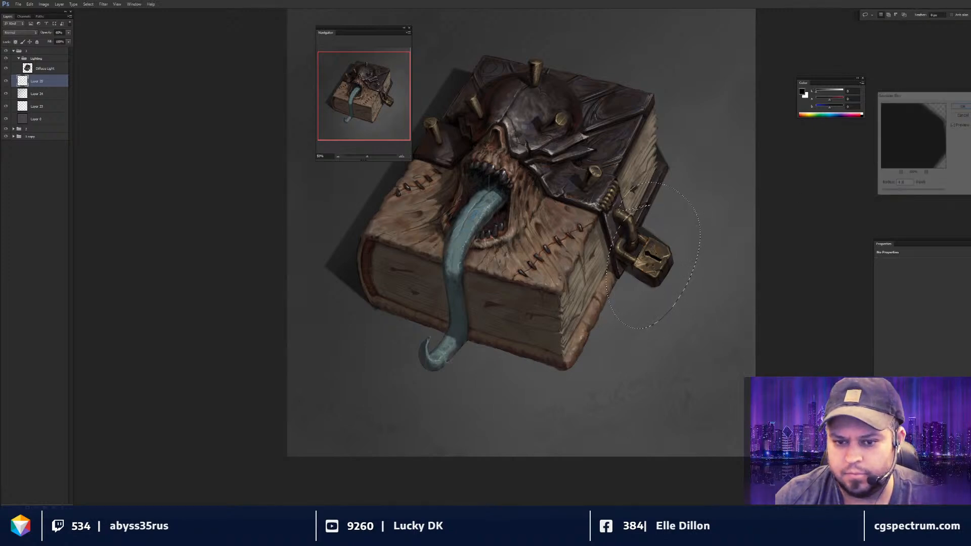
{"action": "mouse_move", "coordinate": [635, 188]}
{"action": "left_mouse_down"}
{"action": "mouse_move", "coordinate": [657, 349]}
{"action": "mouse_move", "coordinate": [602, 222]}
{"action": "left_mouse_up"}
{"action": "key", "text": "ctrl+alt+f"}
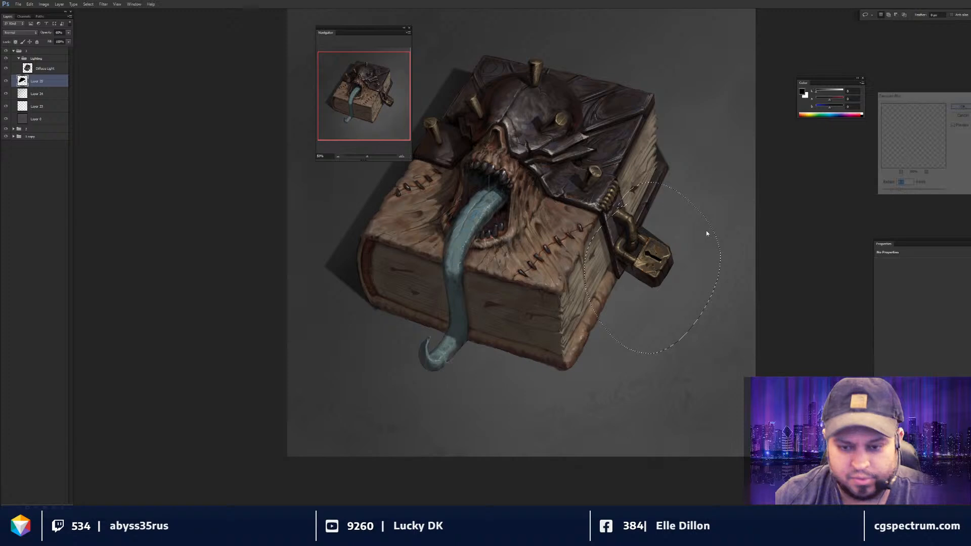
{"action": "key", "text": "Return"}
{"action": "key", "text": "ctrl+d"}
- Fade the padlock's shadow with a smaller soft eraser
{"action": "key", "text": "e"}
{"action": "key", "text": "bracketleft"}
{"action": "key", "text": "bracketleft"}
{"action": "key", "text": "bracketleft"}
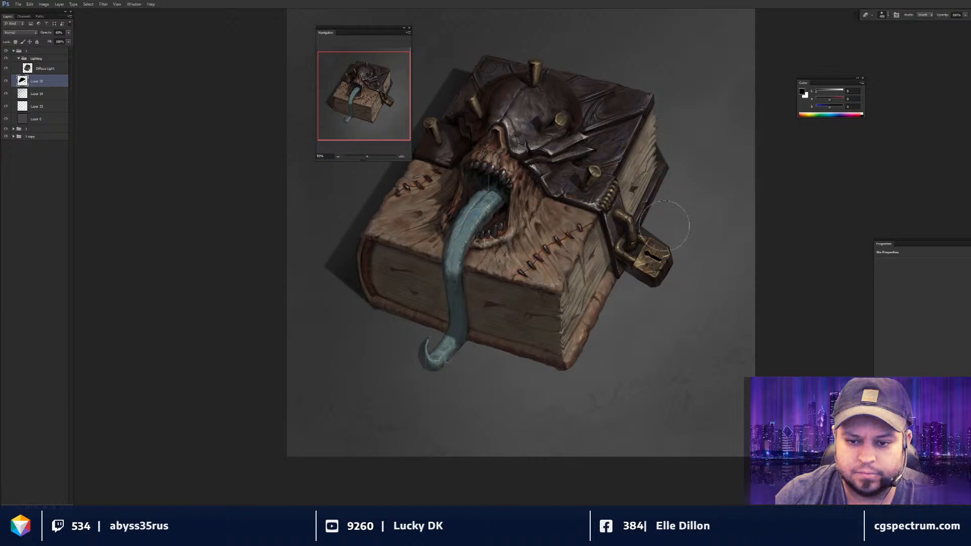
{"action": "right_click", "coordinate": [680, 230]}
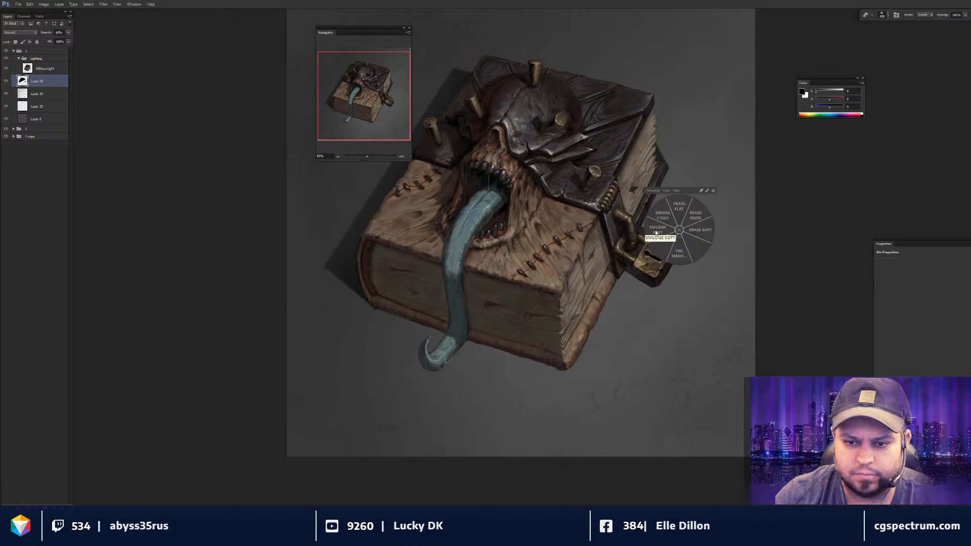
{"action": "left_click", "coordinate": [656, 233]}
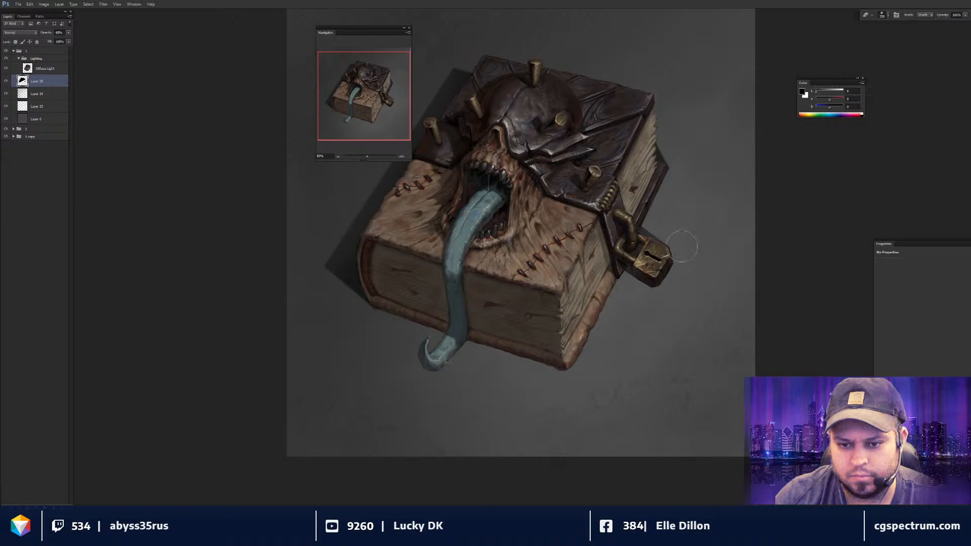
{"action": "key", "text": "ctrl+minus"}
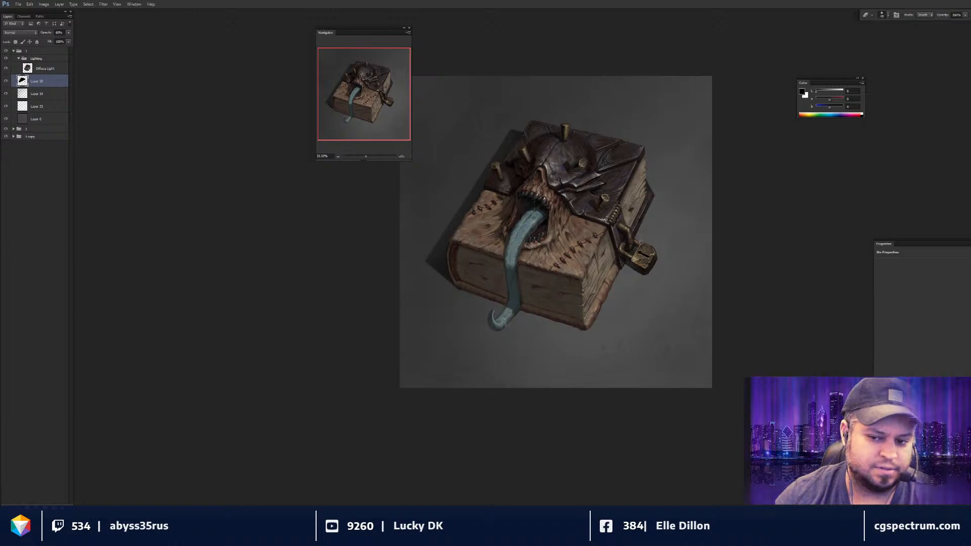
- Outline a shadow shape beside the curled tongue tip with the Lasso and fill it with black
{"action": "scroll", "coordinate": [643, 247], "scroll_direction": "up", "scroll_amount": 1}
{"action": "left_click_drag", "start_coordinate": [662, 283], "coordinate": [713, 317]}
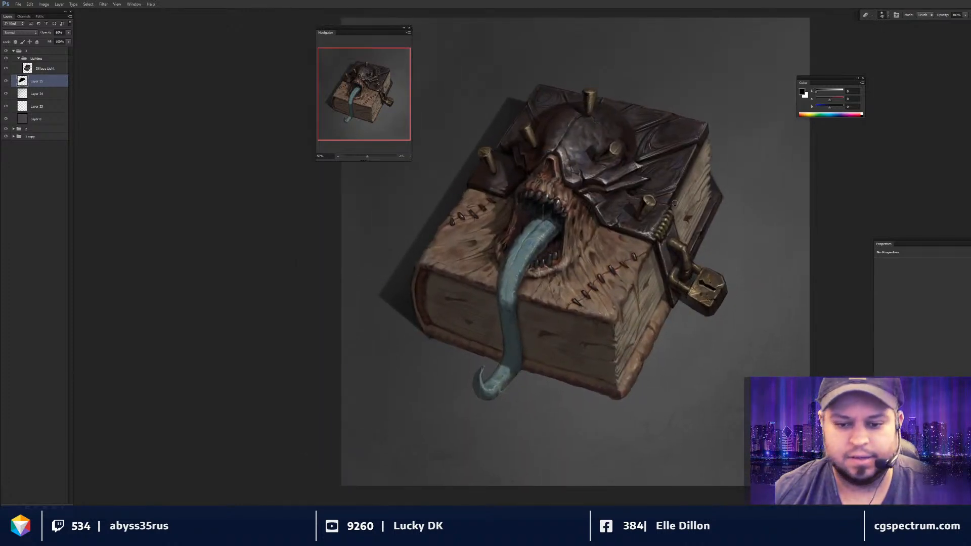
{"action": "left_click_drag", "start_coordinate": [527, 327], "coordinate": [560, 284]}
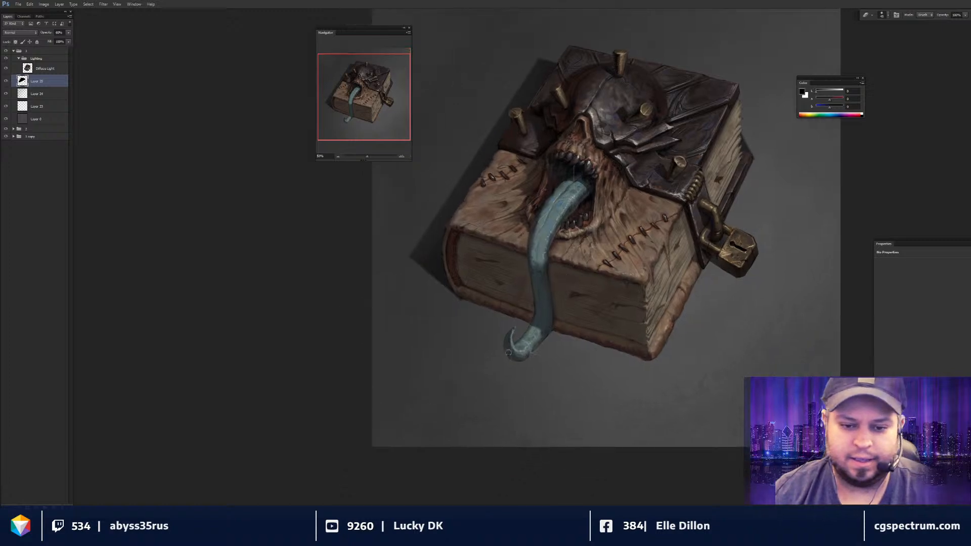
{"action": "key", "text": "l"}
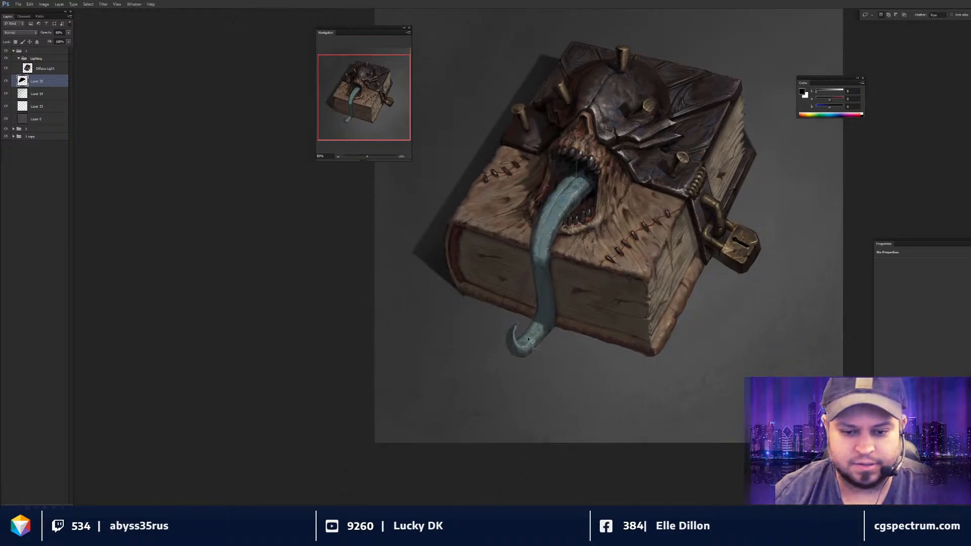
{"action": "mouse_move", "coordinate": [521, 354]}
{"action": "left_mouse_down"}
{"action": "mouse_move", "coordinate": [502, 345]}
{"action": "mouse_move", "coordinate": [504, 322]}
{"action": "mouse_move", "coordinate": [514, 332]}
{"action": "left_mouse_up"}
{"action": "key", "text": "g"}
{"action": "left_click", "coordinate": [512, 340]}
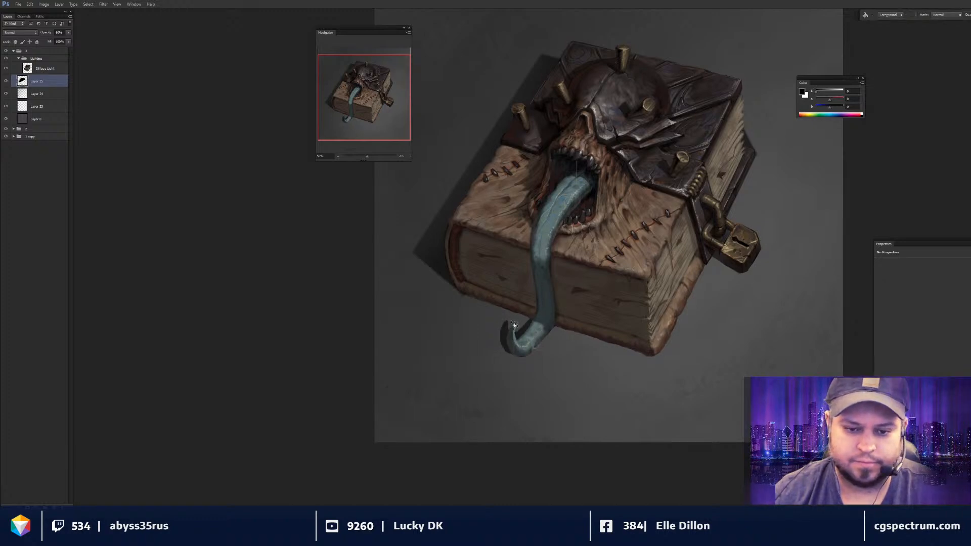
- Undo the tongue tip's shadow fill, outline a new shadow shape there with the Lasso, fill it with black and deselect
{"action": "key", "text": "ctrl+z"}
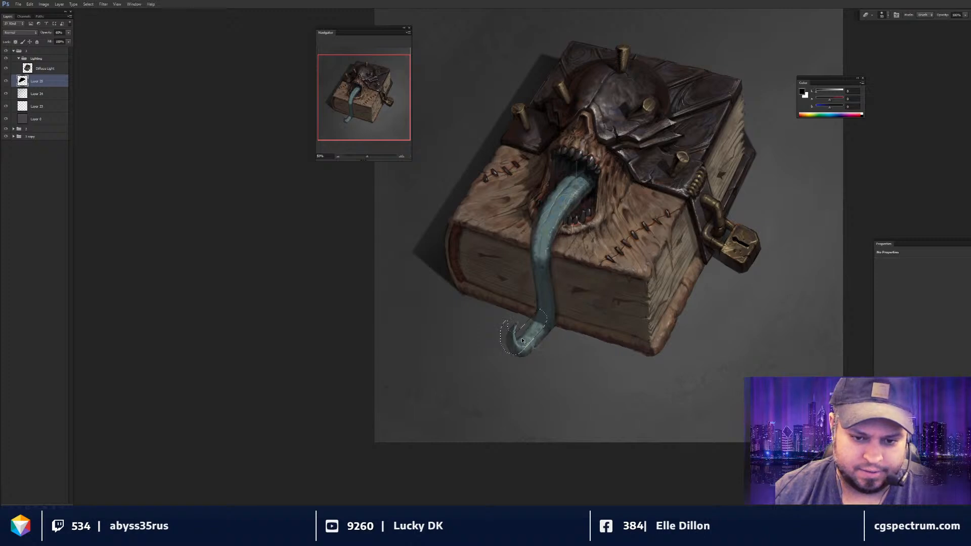
{"action": "key", "text": "l"}
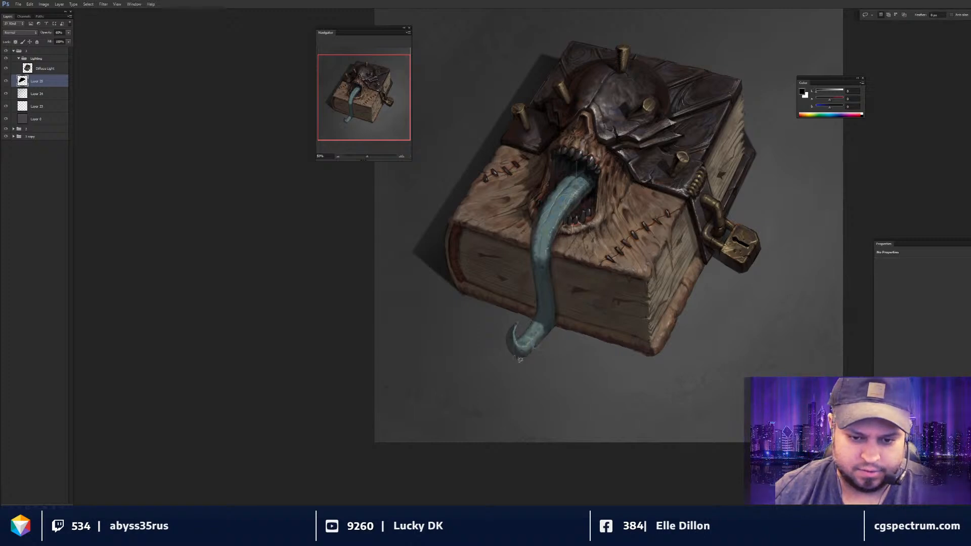
{"action": "mouse_move", "coordinate": [516, 358]}
{"action": "left_mouse_down"}
{"action": "mouse_move", "coordinate": [509, 343]}
{"action": "mouse_move", "coordinate": [532, 321]}
{"action": "mouse_move", "coordinate": [522, 350]}
{"action": "left_mouse_up"}
{"action": "key", "text": "g"}
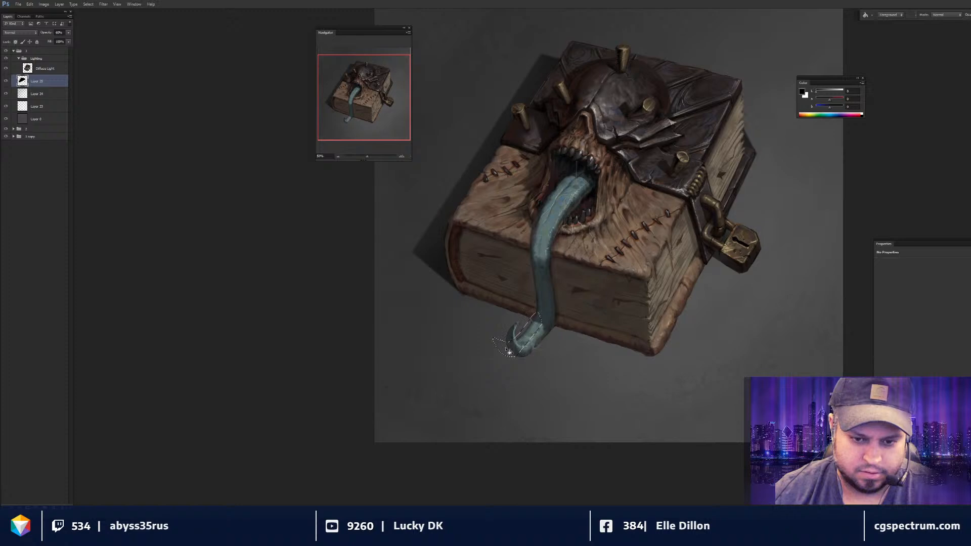
{"action": "key", "text": "ctrl+d"}
- Smudge the outer edge of the tongue tip's shadow at varying brush sizes to reshape and soften it
{"action": "key", "text": "r"}
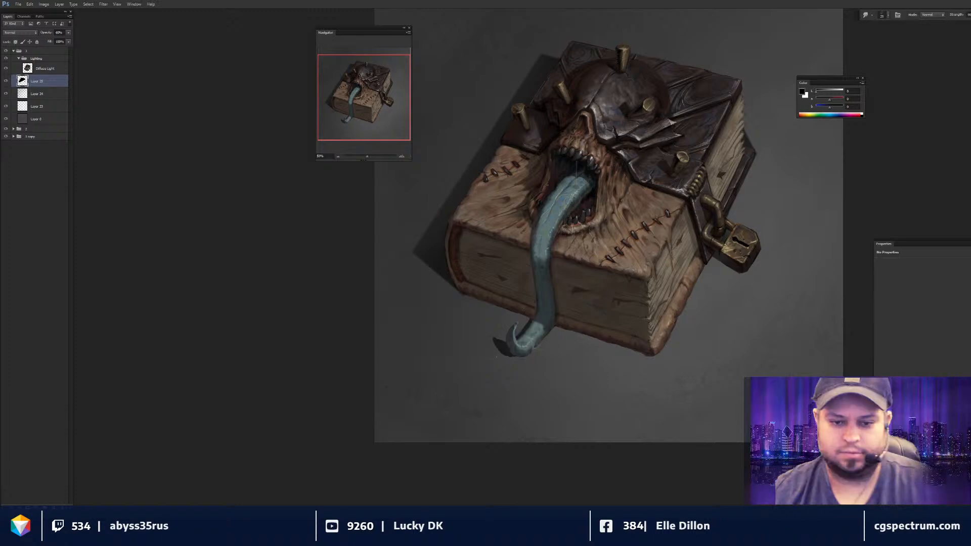
{"action": "key", "text": "]"}
{"action": "left_click_drag", "start_coordinate": [504, 350], "coordinate": [495, 330]}
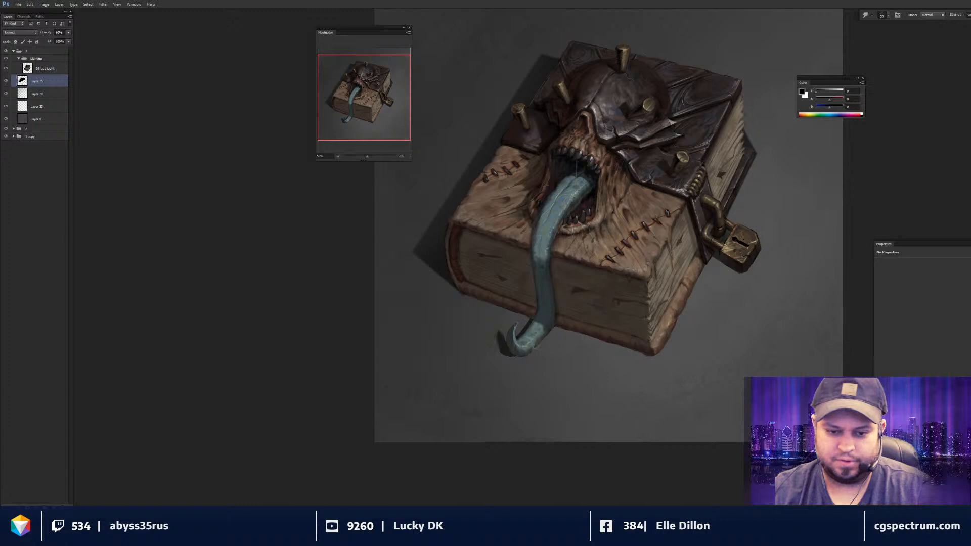
{"action": "key", "text": "["}
{"action": "key", "text": "["}
{"action": "left_click_drag", "start_coordinate": [502, 343], "coordinate": [497, 332]}
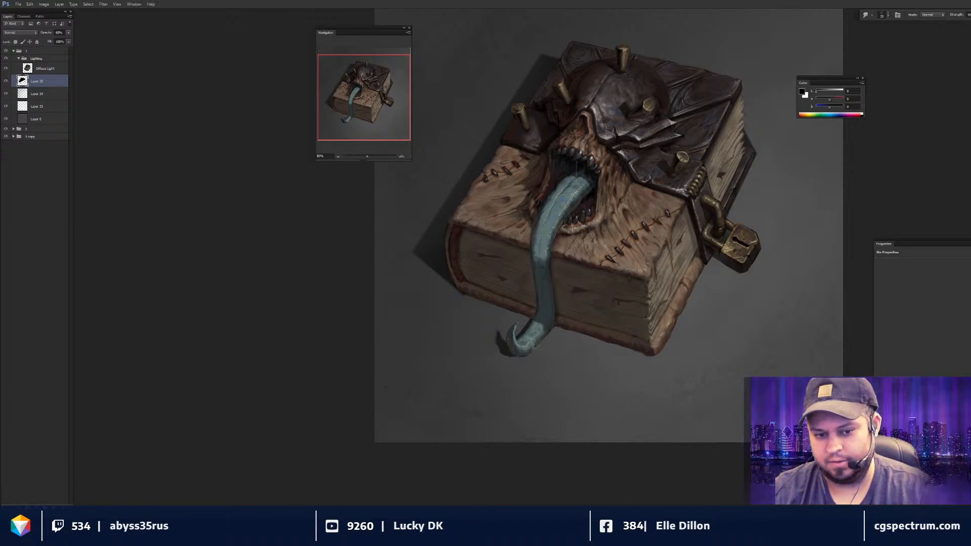
{"action": "key", "text": "ctrl+minus"}
{"action": "key", "text": "ctrl+minus"}
{"action": "key", "text": "e"}
{"action": "key", "text": "ctrl+plus"}
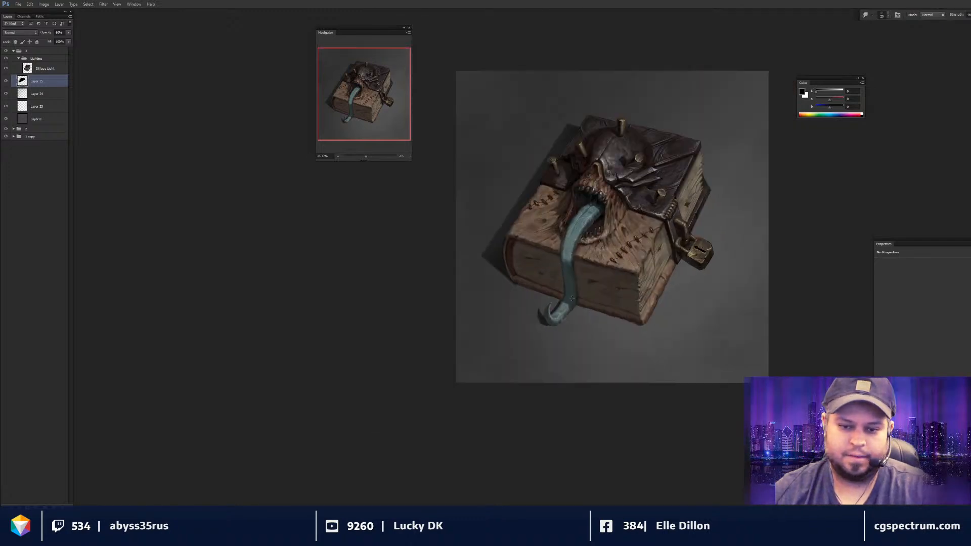
{"action": "key", "text": "bracketright"}
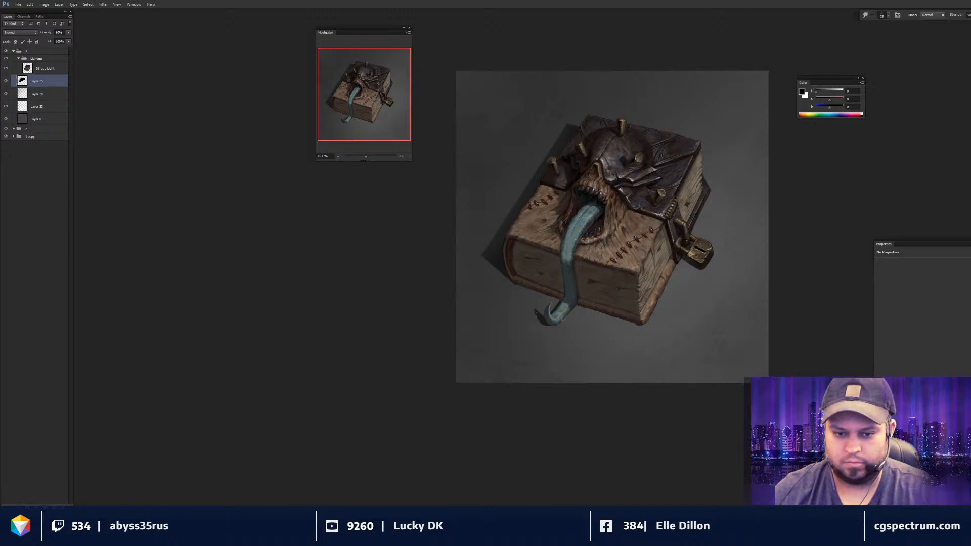
- Fade the outer end of the tongue tip's shadow with a smaller soft eraser
{"action": "key", "text": "e"}
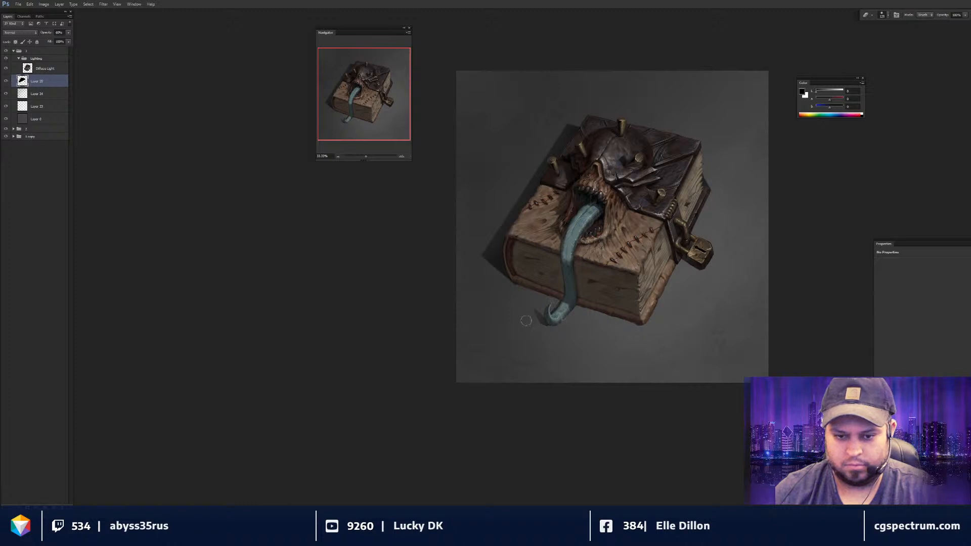
{"action": "key", "text": "bracketleft"}
{"action": "key", "text": "bracketleft"}
{"action": "key", "text": "bracketleft"}
{"action": "key", "text": "bracketleft"}
{"action": "key", "text": "bracketleft"}
{"action": "key", "text": "ctrl+minus"}
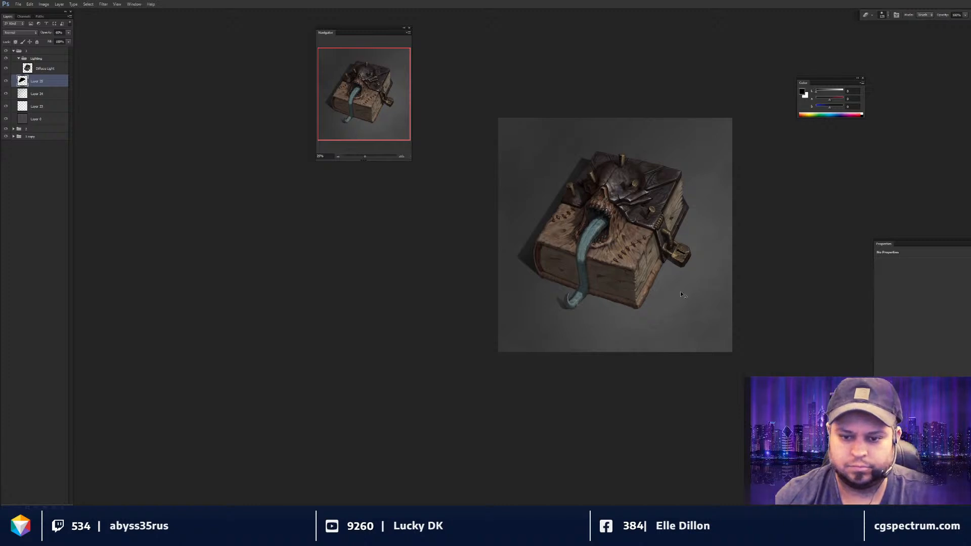
{"action": "key", "text": "ctrl+plus"}
{"action": "key", "text": "ctrl+plus"}
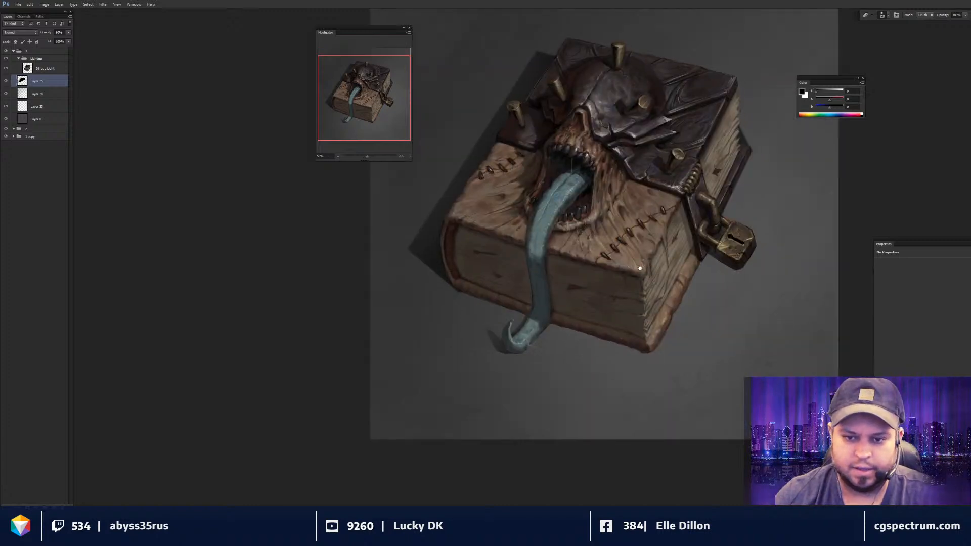
- Duplicate the Diffuse Light layer, turn the copy black with Hue/Saturation lightness, and place it beneath the original
{"action": "left_click", "coordinate": [46, 69]}
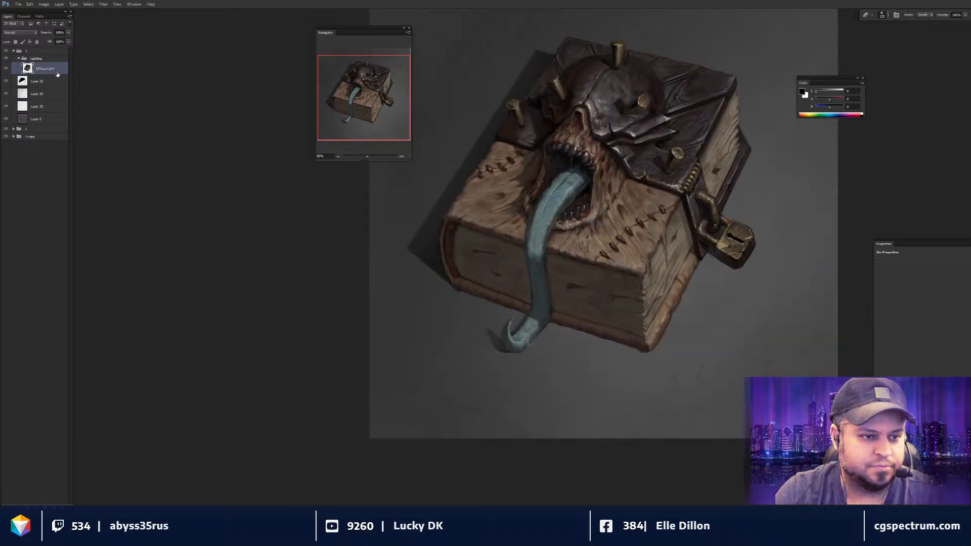
{"action": "key", "text": "ctrl+j"}
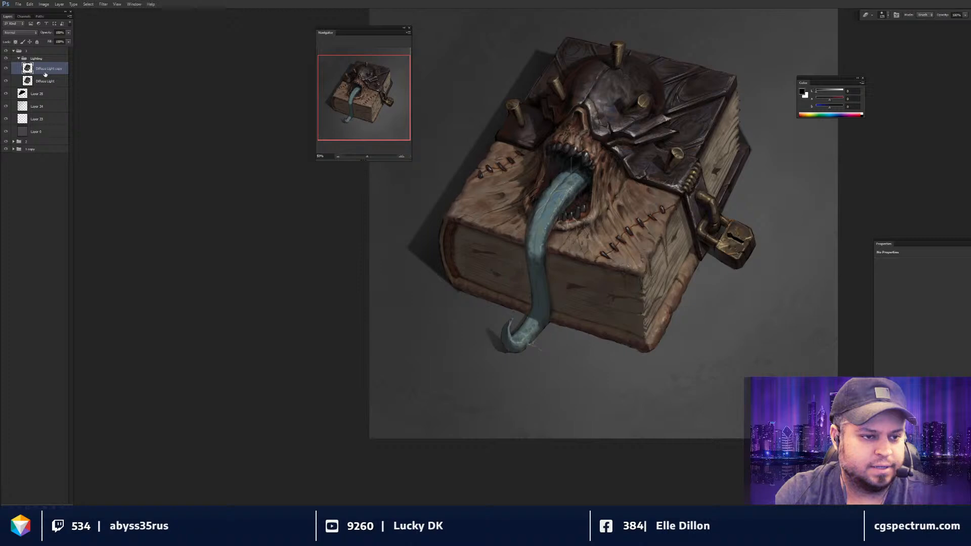
{"action": "key", "text": "ctrl+u"}
{"action": "left_click_drag", "start_coordinate": [756, 200], "coordinate": [719, 200]}
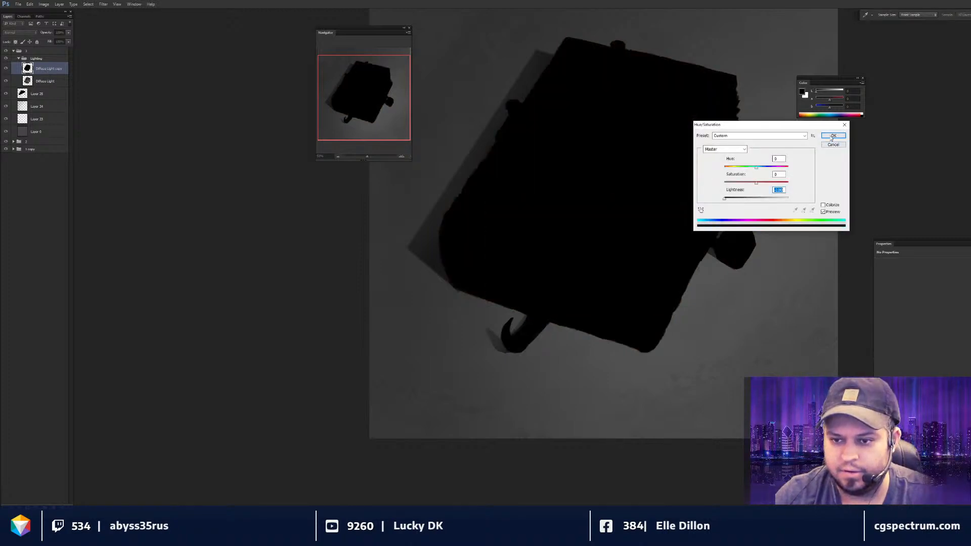
{"action": "left_click", "coordinate": [833, 135]}
{"action": "left_click_drag", "start_coordinate": [45, 71], "coordinate": [48, 92]}
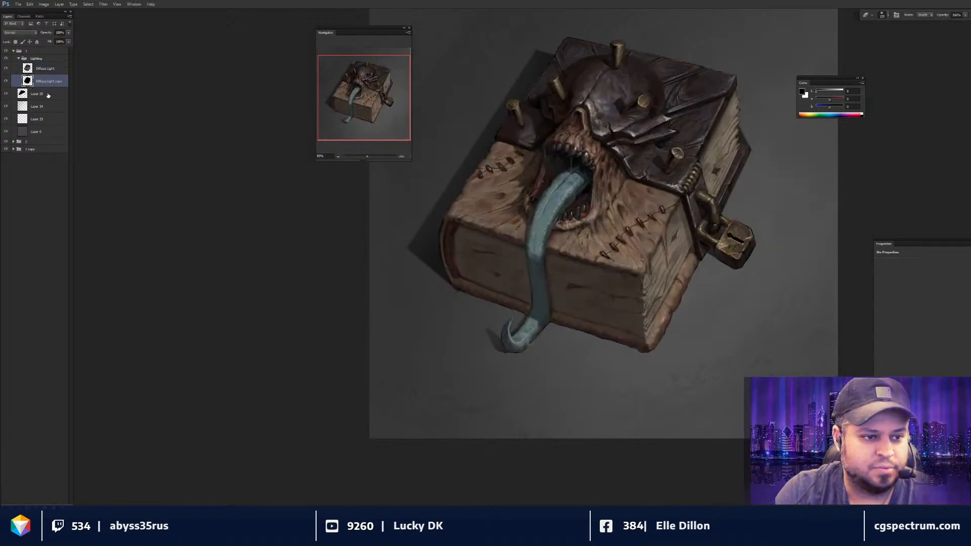
- Add an Outer Glow to the black copy with Normal blending and colour 000000, enlarging its size and lowering its opacity
{"action": "double_click", "coordinate": [49, 81]}
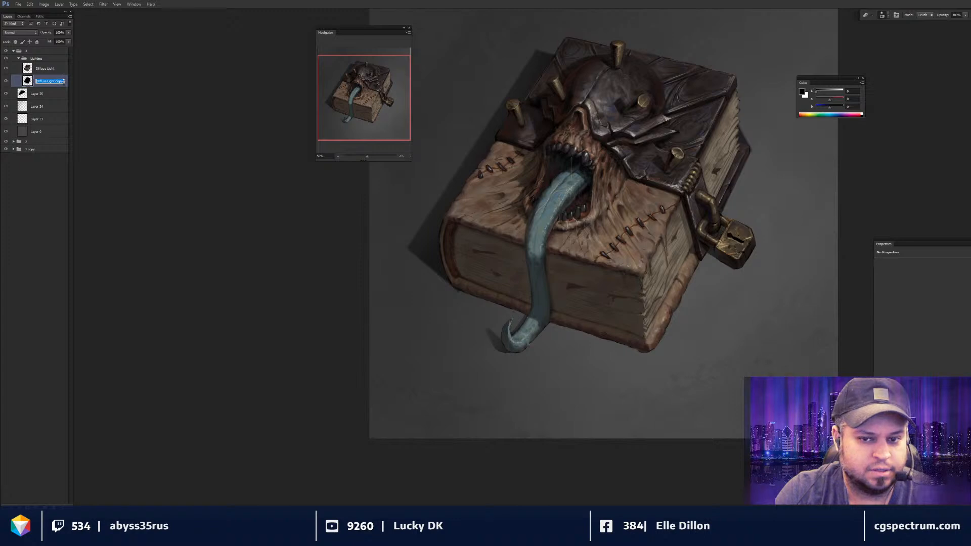
{"action": "key", "text": "Return"}
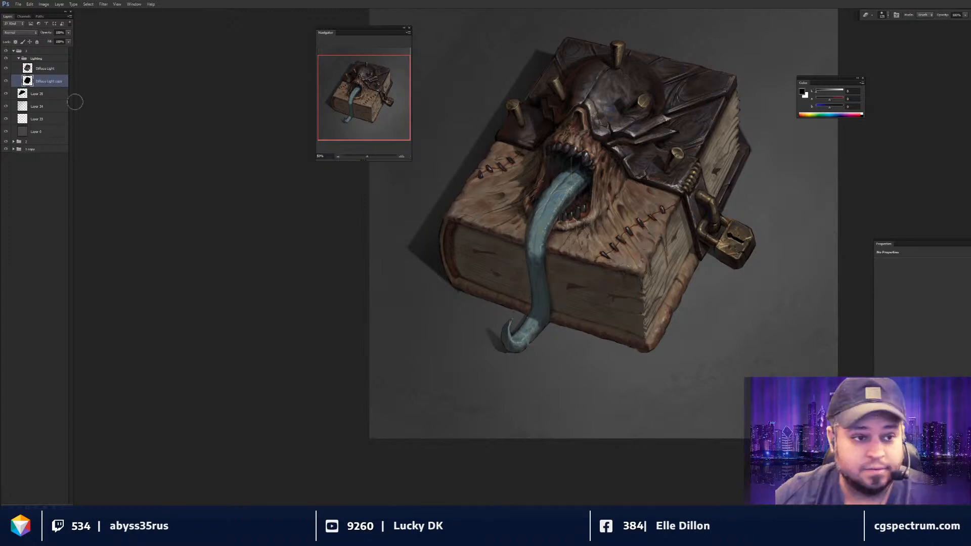
{"action": "double_click", "coordinate": [40, 79]}
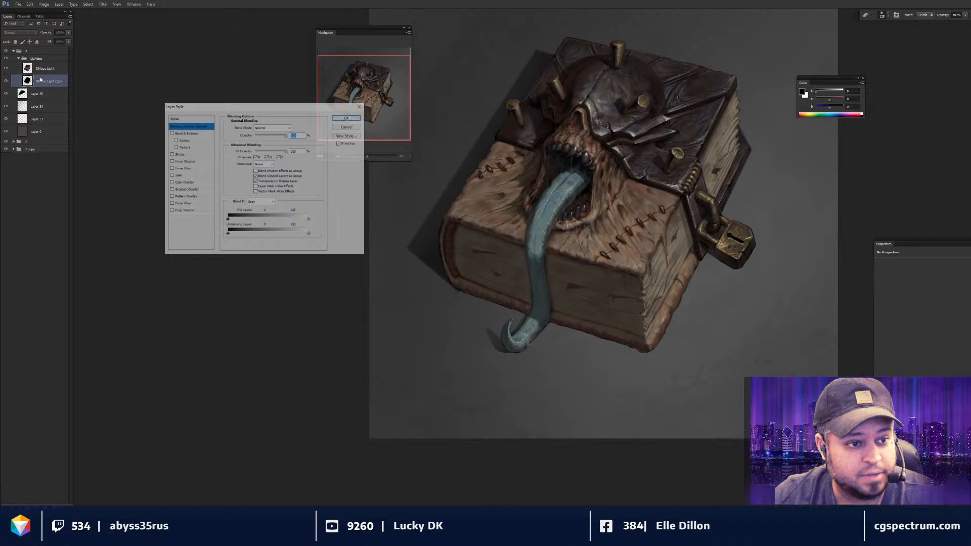
{"action": "left_click", "coordinate": [182, 203]}
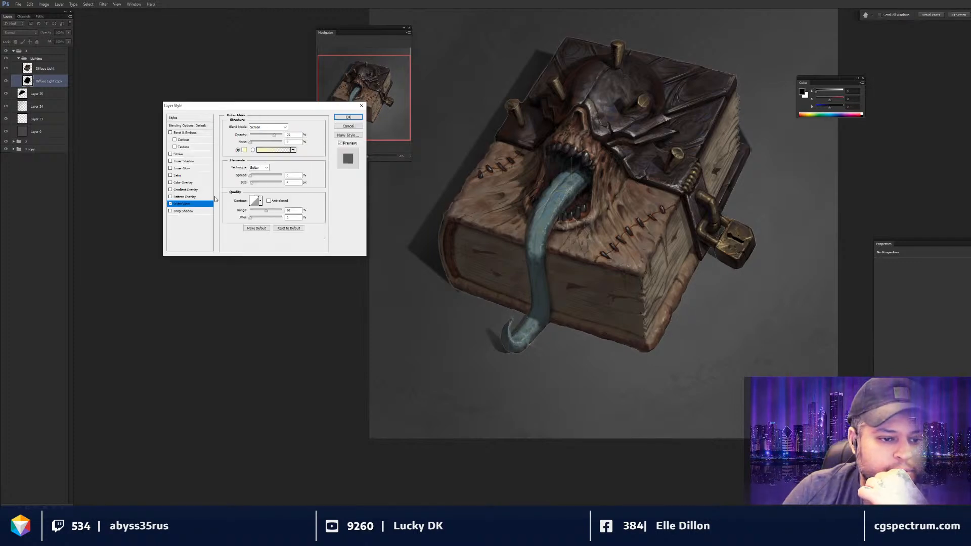
{"action": "left_click", "coordinate": [268, 127]}
{"action": "left_click", "coordinate": [260, 133]}
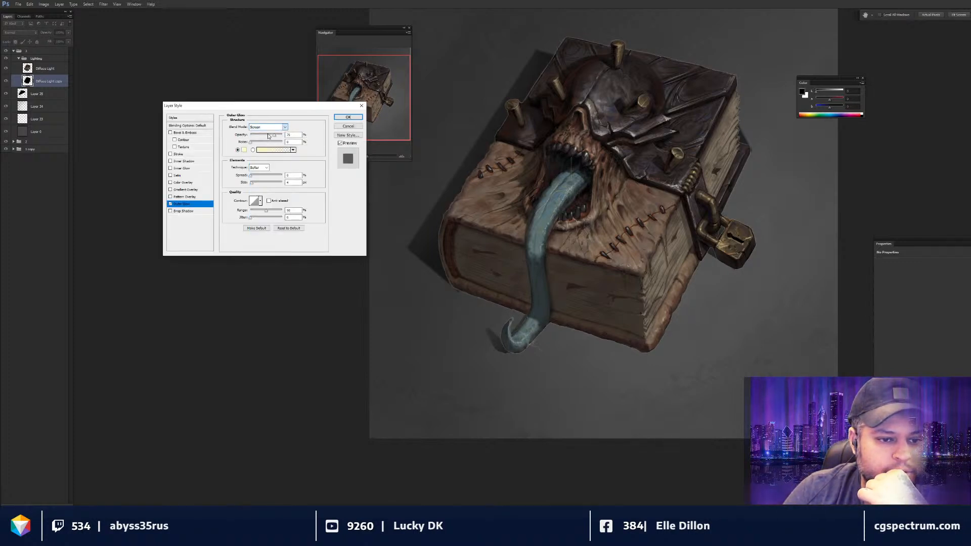
{"action": "left_click", "coordinate": [245, 150]}
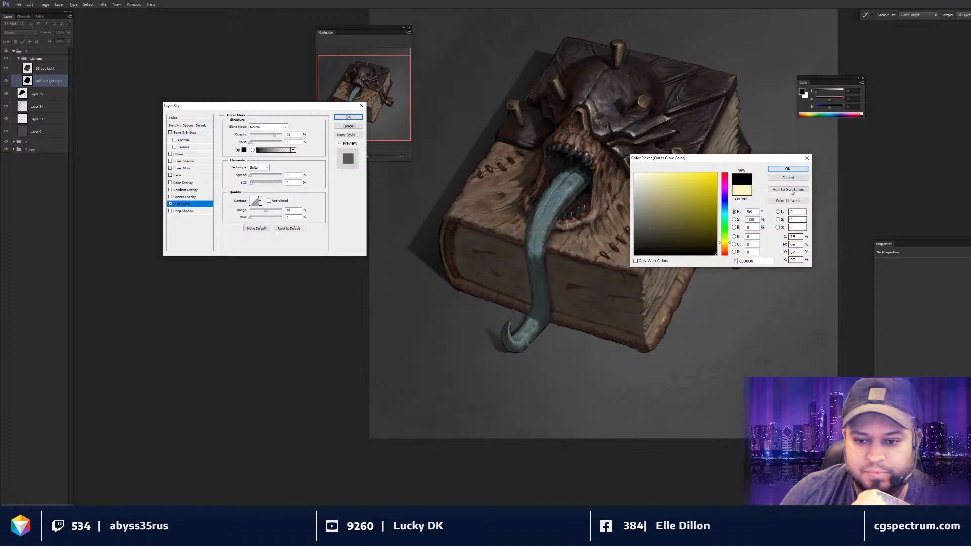
{"action": "left_click", "coordinate": [787, 168]}
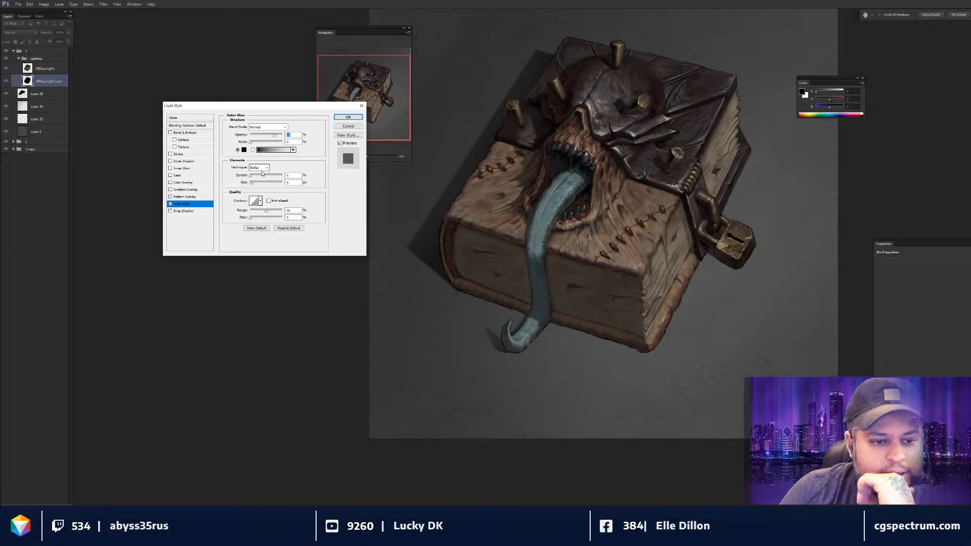
{"action": "left_click_drag", "start_coordinate": [251, 183], "coordinate": [257, 183]}
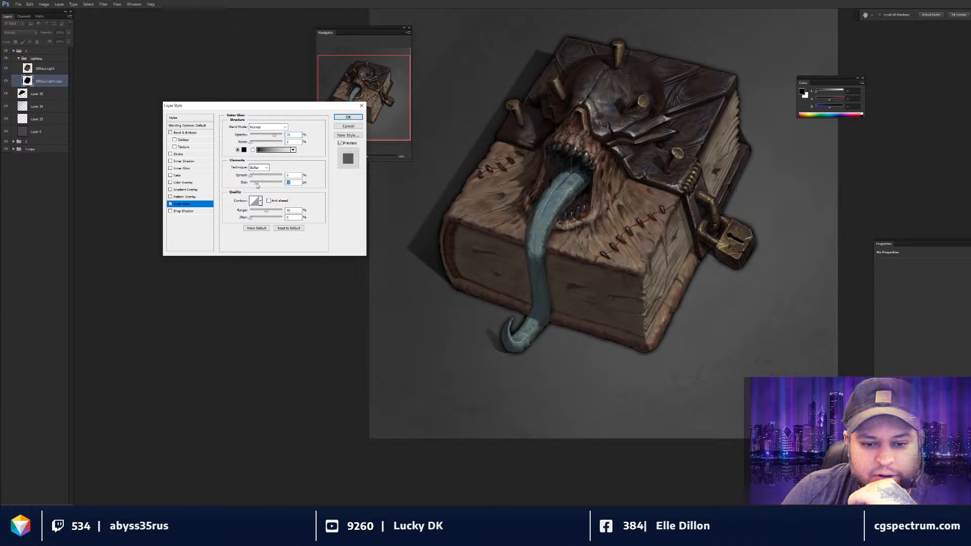
{"action": "left_click_drag", "start_coordinate": [274, 135], "coordinate": [263, 137]}
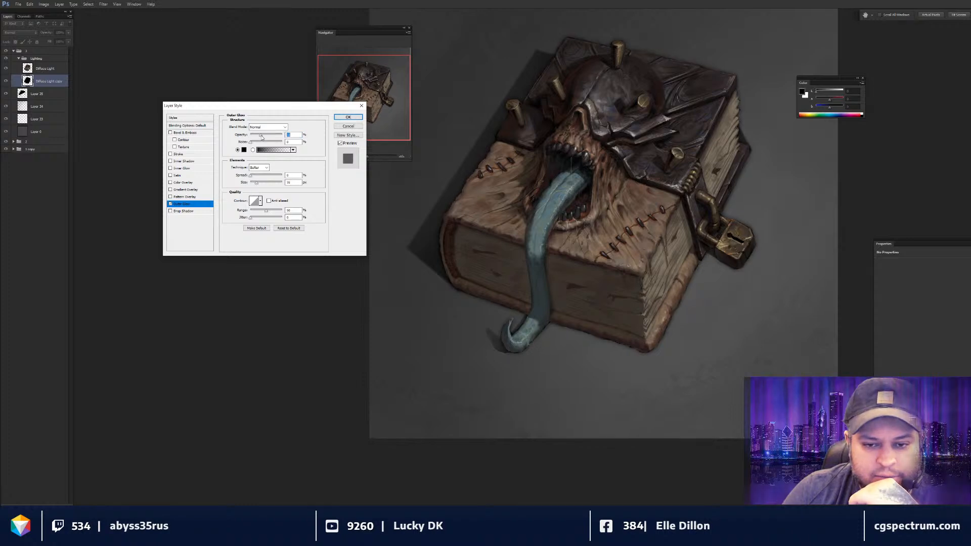
{"action": "key", "text": "Return"}
- Create a new blank layer and merge it with the black copy to rasterize the glow effect
{"action": "key", "text": "ctrl+shift+n"}
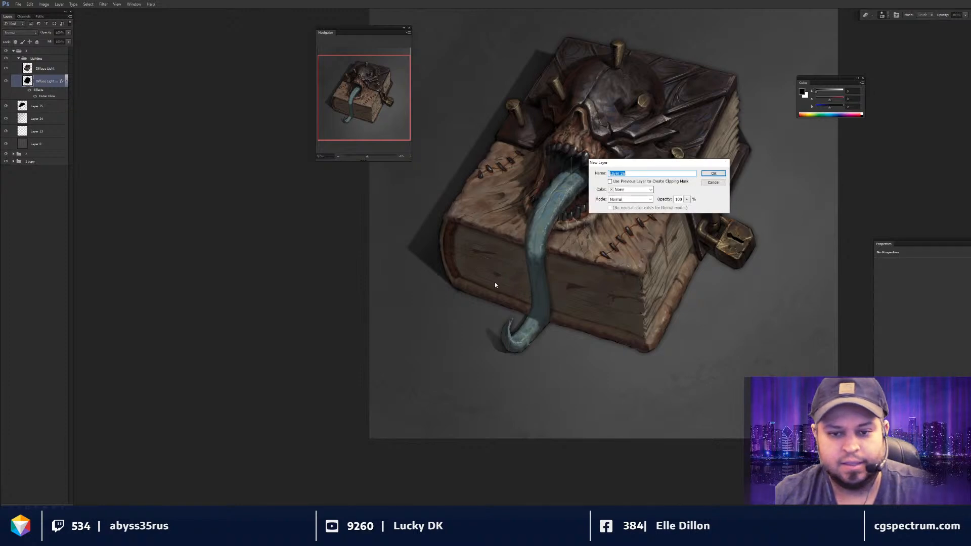
{"action": "key", "text": "Return"}
{"action": "key", "text": "ctrl+e"}
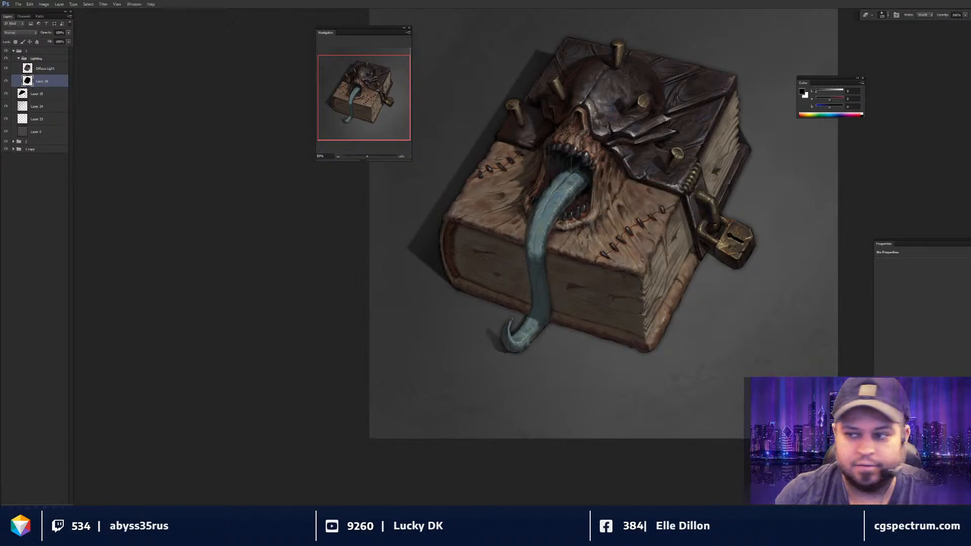
- Choose the Erase Soft brush and soften the dark glow around the book's edges, reducing the brush size for finer areas
{"action": "right_click", "coordinate": [642, 193]}
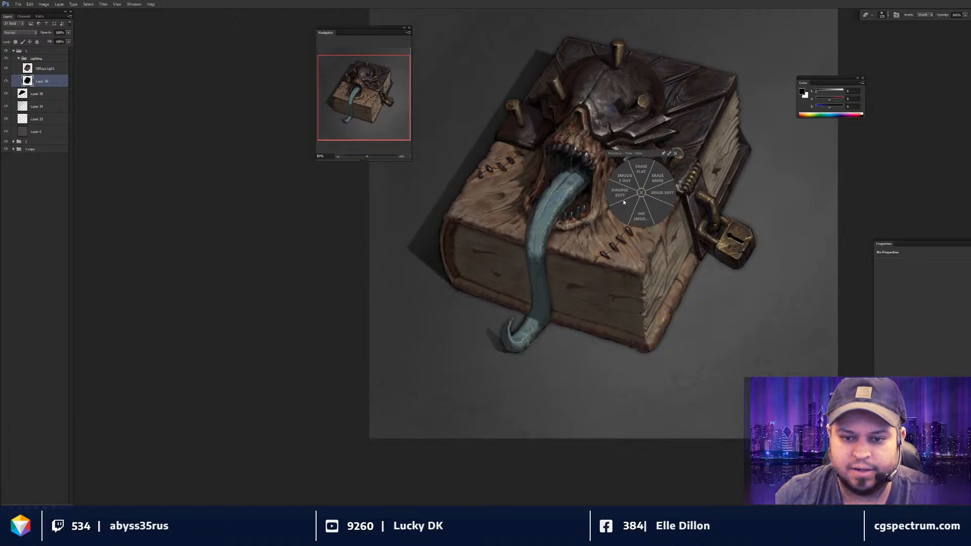
{"action": "left_click", "coordinate": [666, 186]}
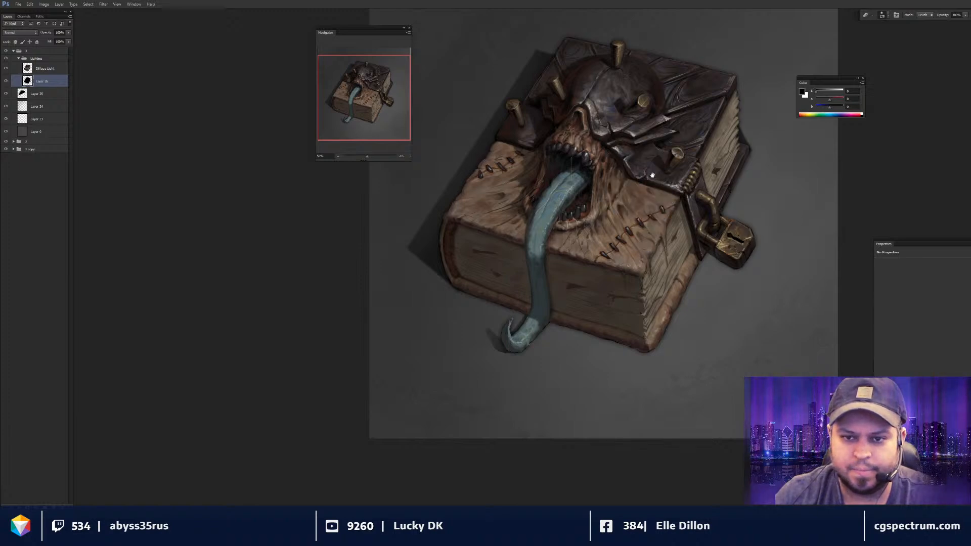
{"action": "left_click_drag", "start_coordinate": [653, 175], "coordinate": [654, 181]}
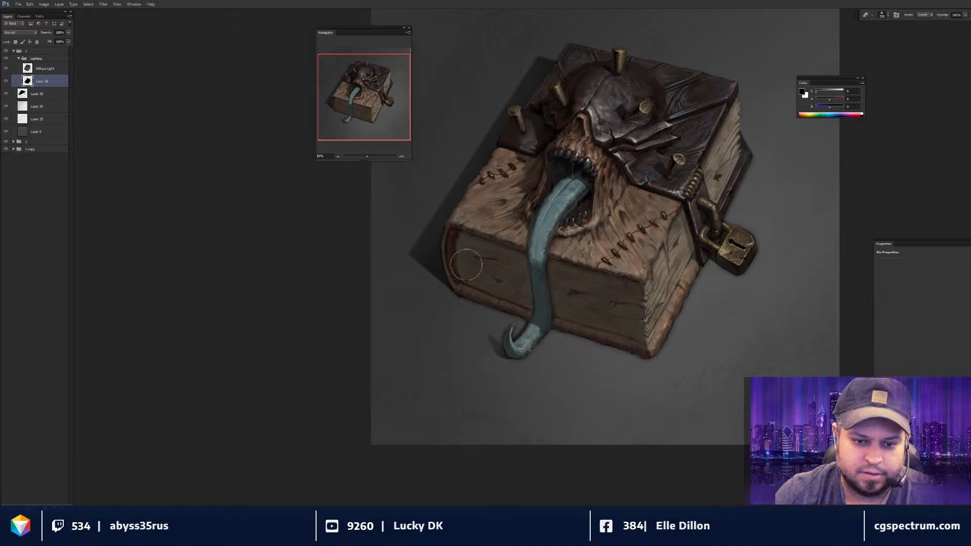
{"action": "key", "text": "bracketleft"}
{"action": "key", "text": "bracketleft"}
{"action": "key", "text": "bracketleft"}
{"action": "key", "text": "bracketleft"}
{"action": "key", "text": "bracketleft"}
{"action": "key", "text": "bracketleft"}
{"action": "key", "text": "bracketleft"}
{"action": "key", "text": "bracketleft"}
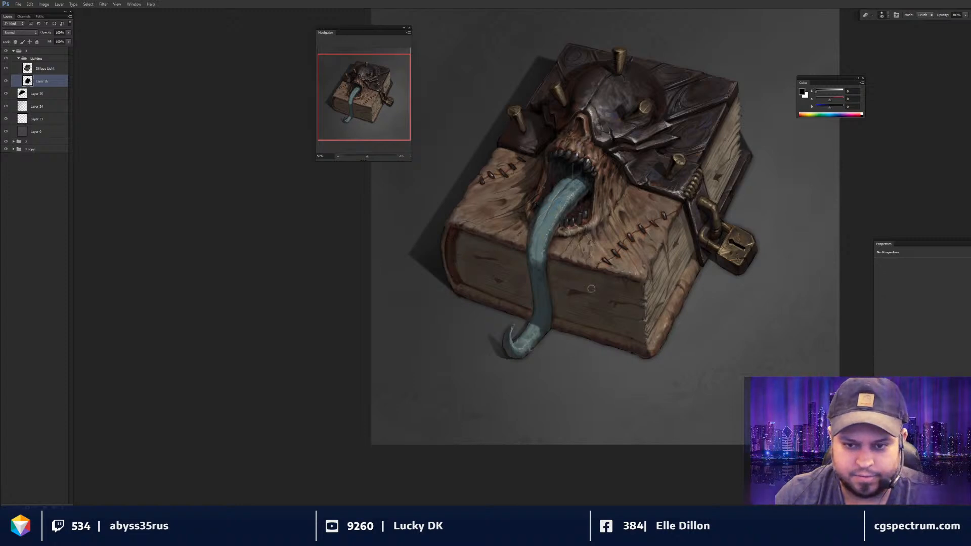
{"action": "key", "text": "ctrl+minus"}
{"action": "key", "text": "ctrl+minus"}
{"action": "key", "text": "ctrl+plus"}
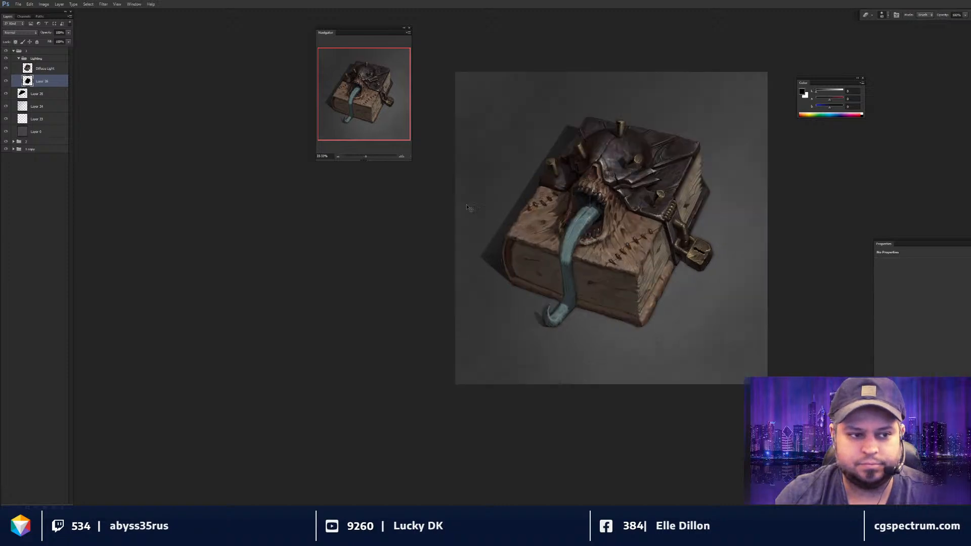
- Merge the dark glow layer down into the cast-shadow layer and toggle its visibility to compare the result
{"action": "key", "text": "ctrl+e"}
{"action": "left_click", "coordinate": [6, 81]}
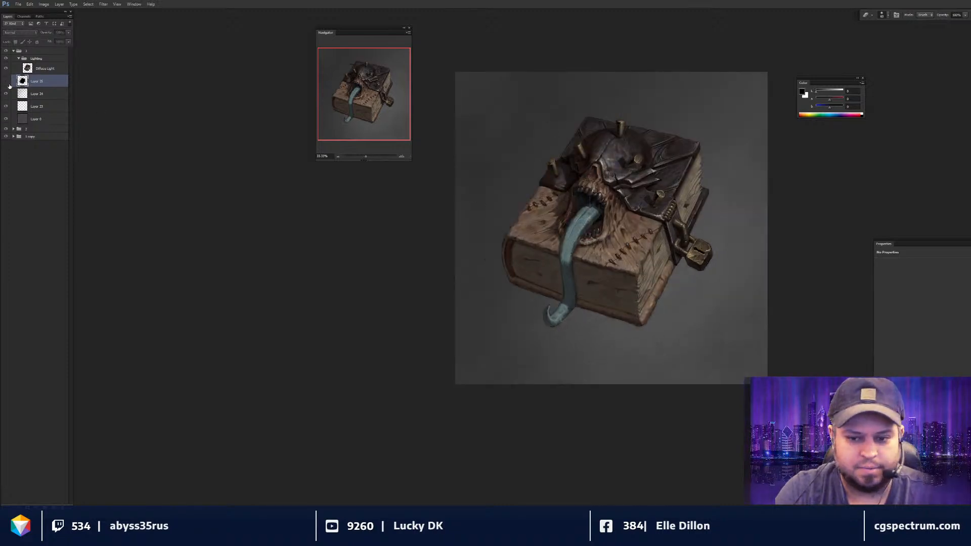
{"action": "left_click", "coordinate": [6, 82]}
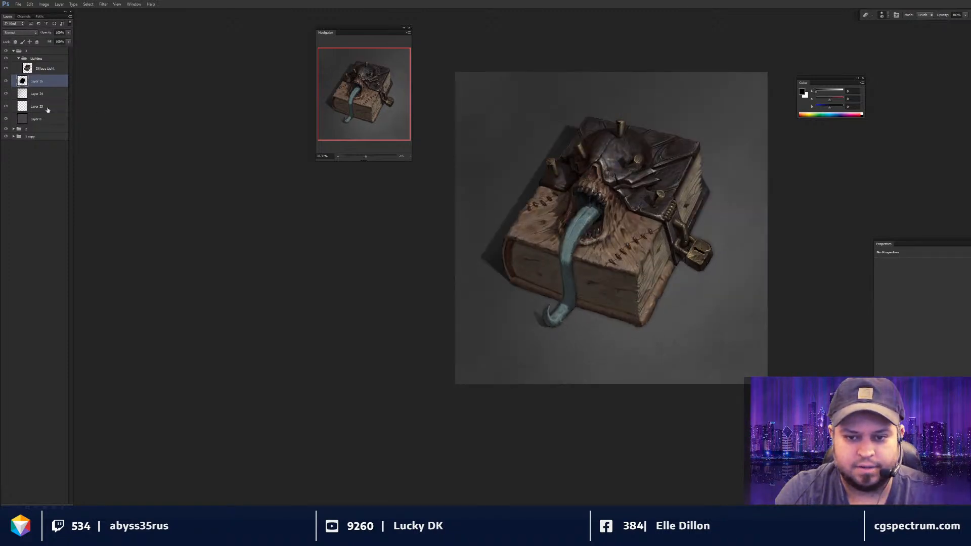
{"action": "key", "text": "ctrl+plus"}
{"action": "key", "text": "ctrl+minus"}
{"action": "left_click_drag", "start_coordinate": [630, 238], "coordinate": [622, 254]}
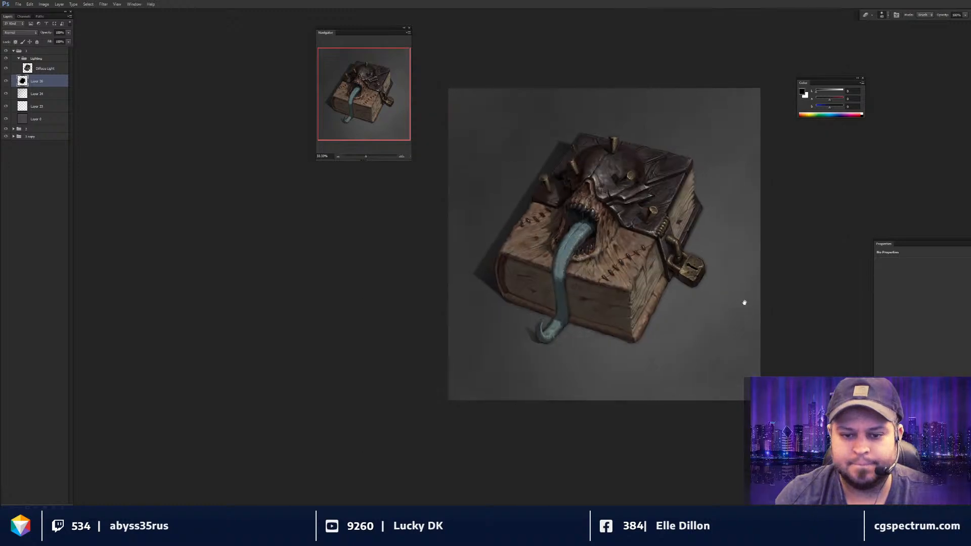
{"action": "left_click_drag", "start_coordinate": [735, 336], "coordinate": [723, 356]}
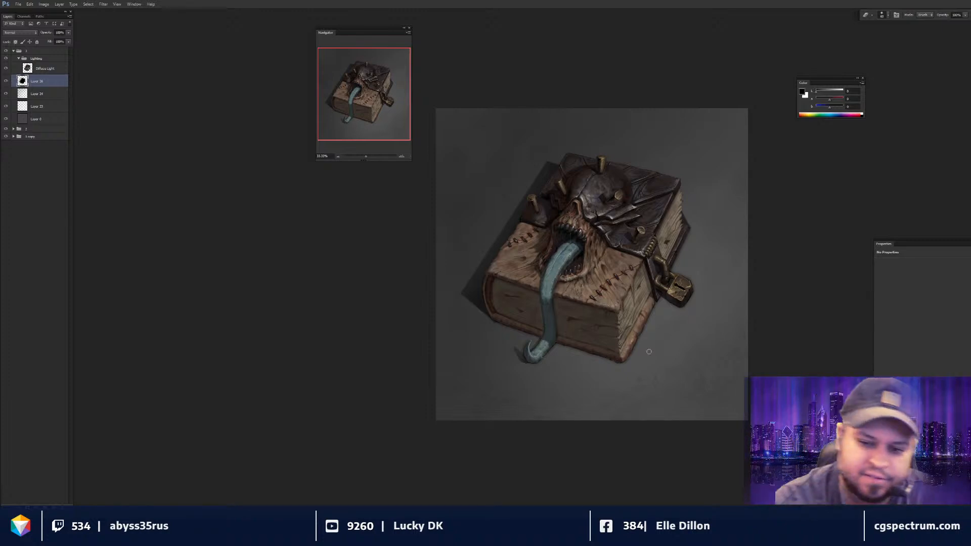
- Create a new blank layer at the top of the Lighting group, above Diffuse Light
{"action": "key", "text": "ctrl+plus"}
{"action": "key", "text": "ctrl+plus"}
{"action": "key", "text": "b"}
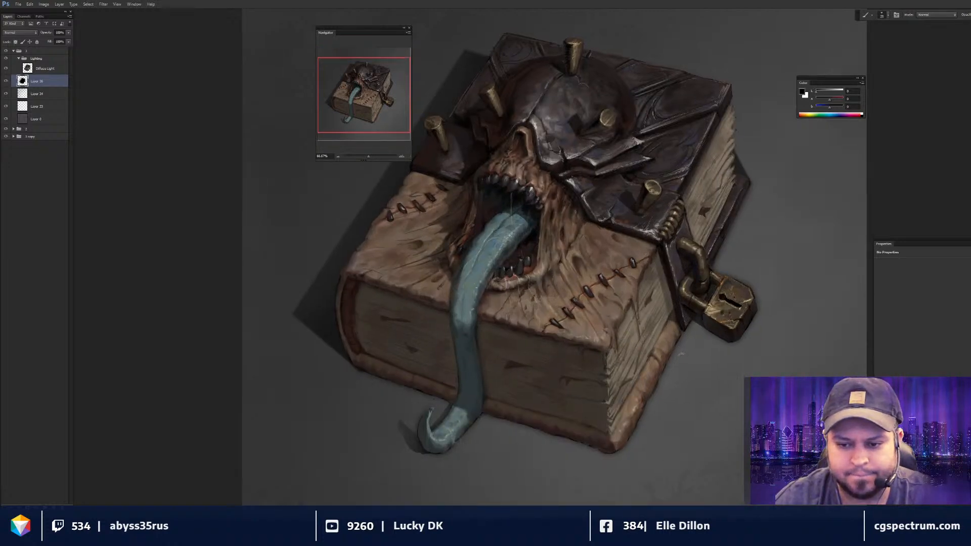
{"action": "scroll", "coordinate": [706, 380], "scroll_direction": "down", "scroll_amount": 3}
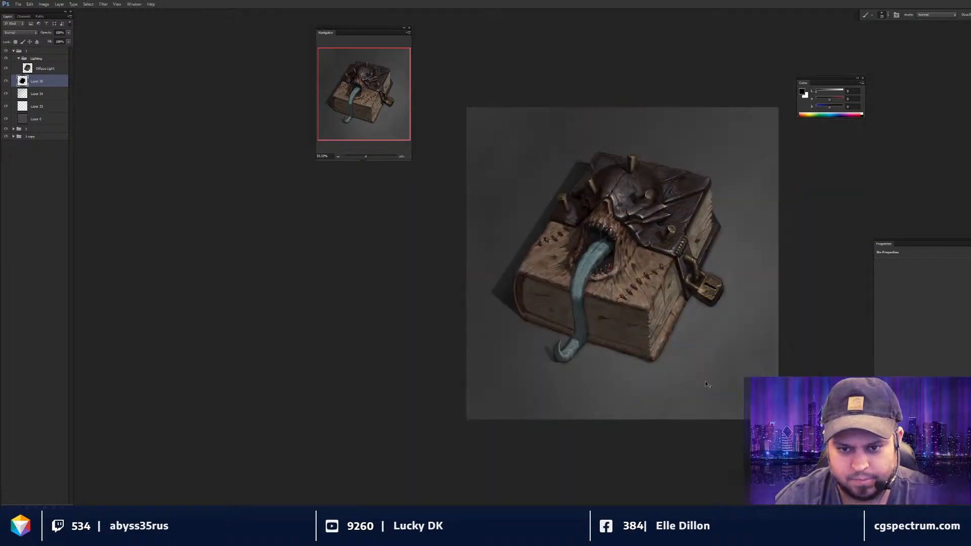
{"action": "scroll", "coordinate": [707, 385], "scroll_direction": "up", "scroll_amount": 2}
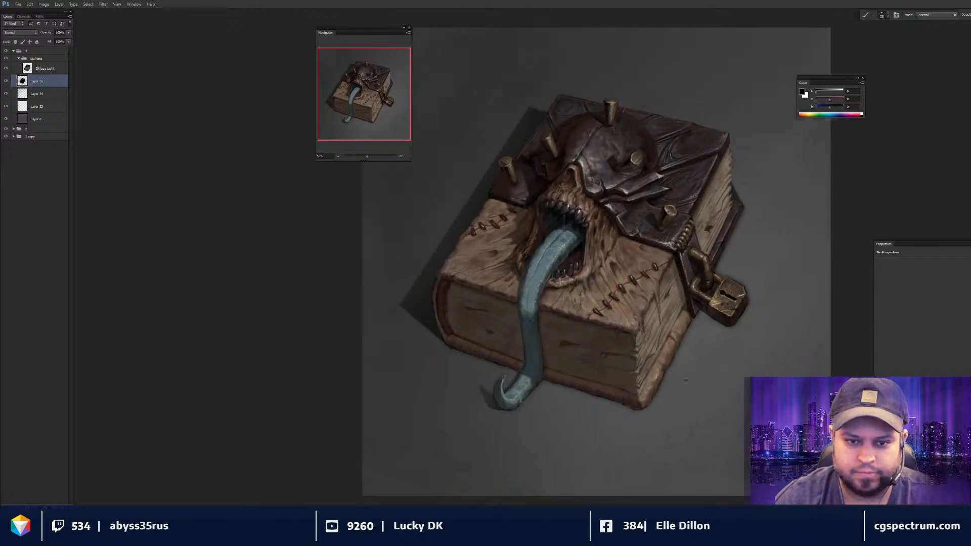
{"action": "left_click", "coordinate": [47, 58]}
{"action": "key", "text": "ctrl+shift+n"}
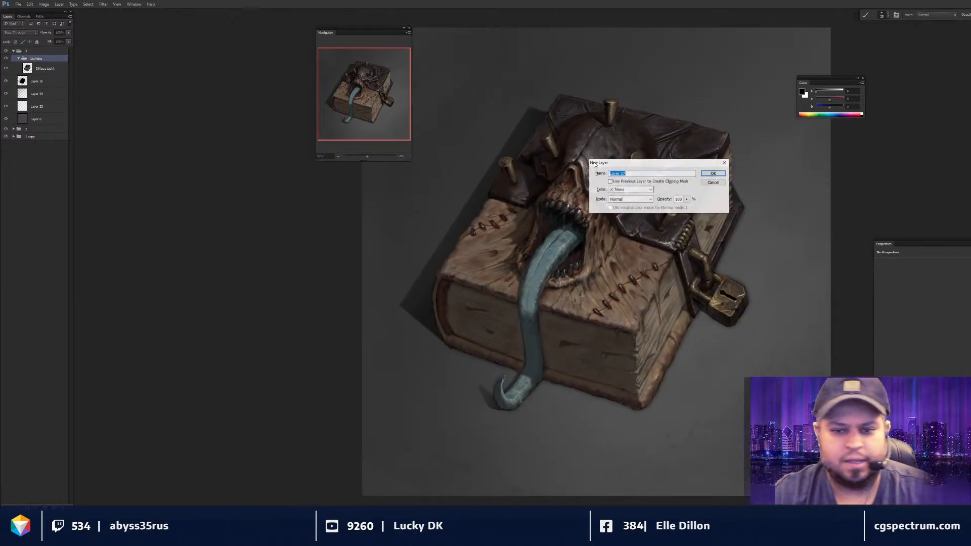
{"action": "key", "text": "Return"}
{"action": "left_click_drag", "start_coordinate": [590, 194], "coordinate": [592, 198]}
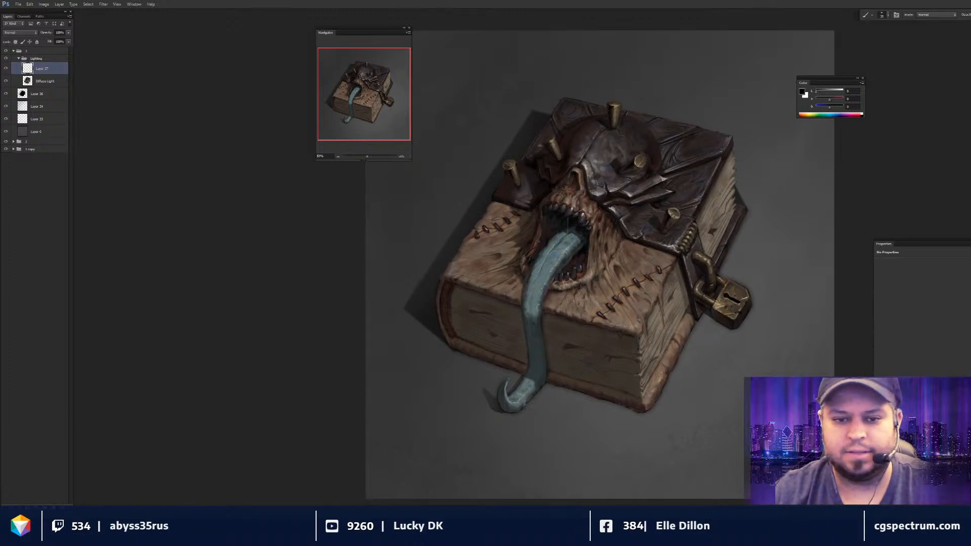
- On the Diffuse Light layer, choose the Chalk brush and sample the dark tone beside the book's upper-left corner
{"action": "left_click", "coordinate": [51, 81]}
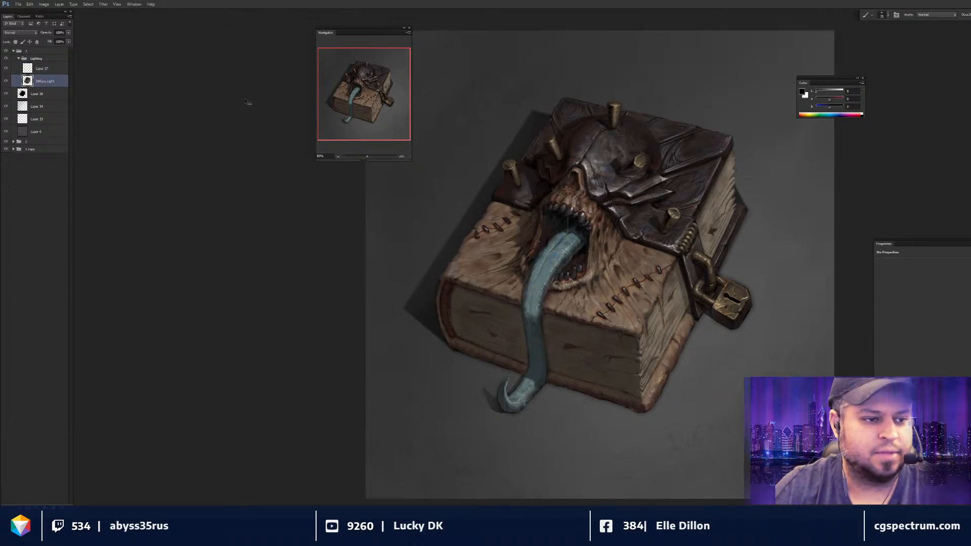
{"action": "scroll", "coordinate": [564, 175], "scroll_direction": "up", "scroll_amount": 1}
{"action": "right_click", "coordinate": [619, 167]}
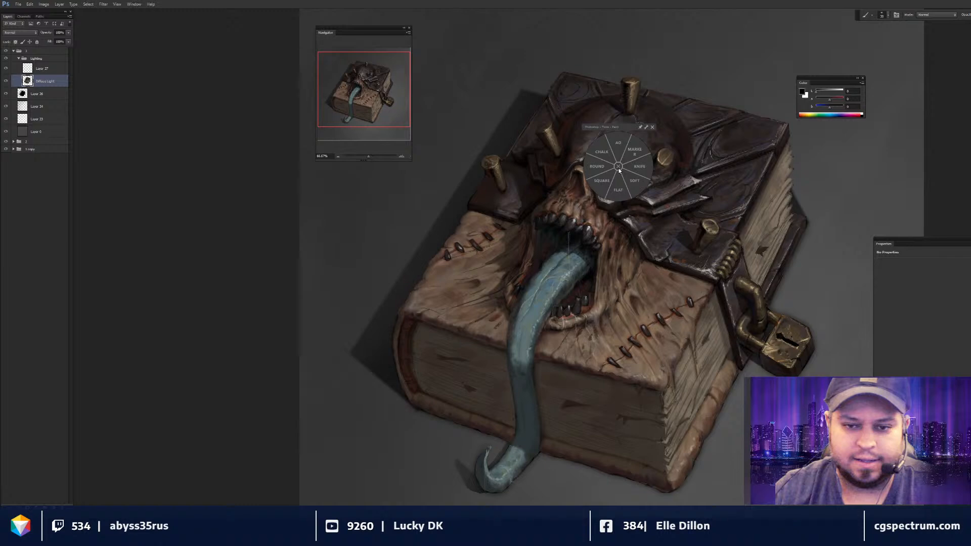
{"action": "left_click", "coordinate": [602, 152]}
{"action": "left_click", "coordinate": [545, 105], "text": "alt"}
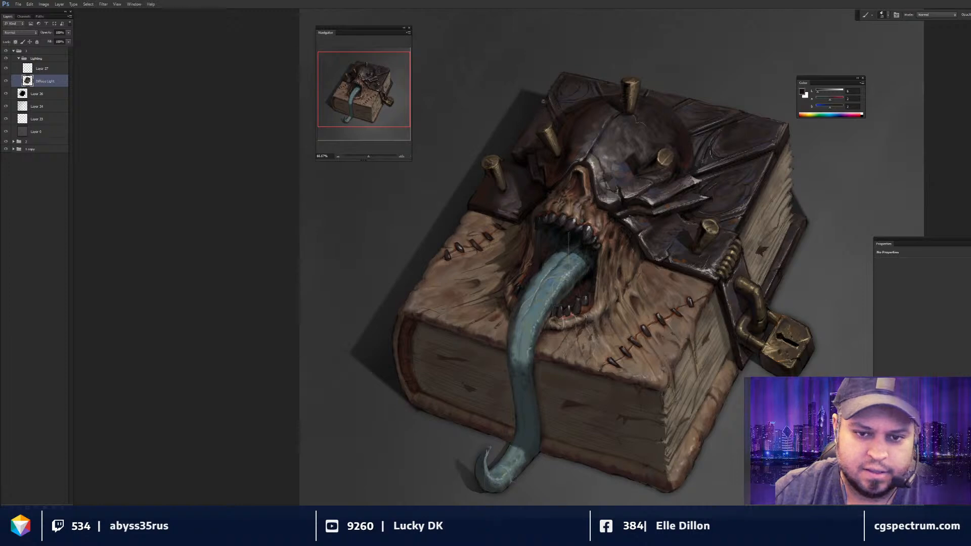
{"action": "key", "text": "ctrl+minus"}
{"action": "key", "text": "ctrl+minus"}
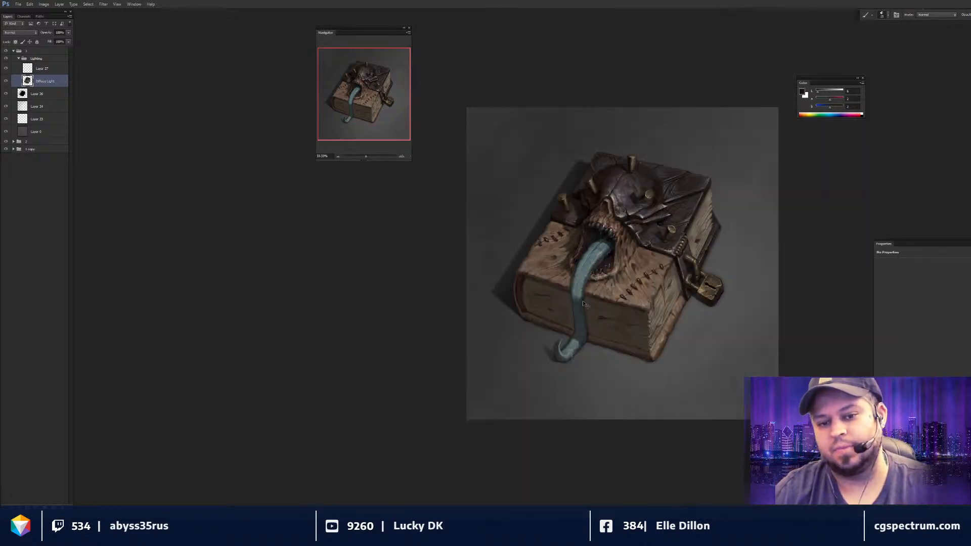
{"action": "key", "text": "ctrl+plus"}
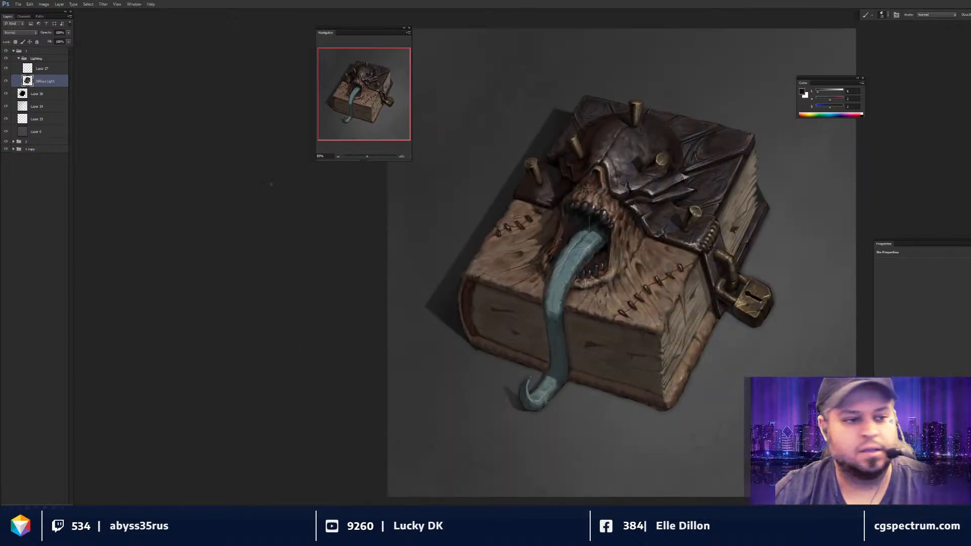
- On the new lighting layer, choose the AO brush with white and paint a rim highlight along the skull's upper-left edge, smudging it
{"action": "key", "text": "alt+bracketright"}
{"action": "scroll", "coordinate": [271, 184], "scroll_direction": "up", "scroll_amount": 1}
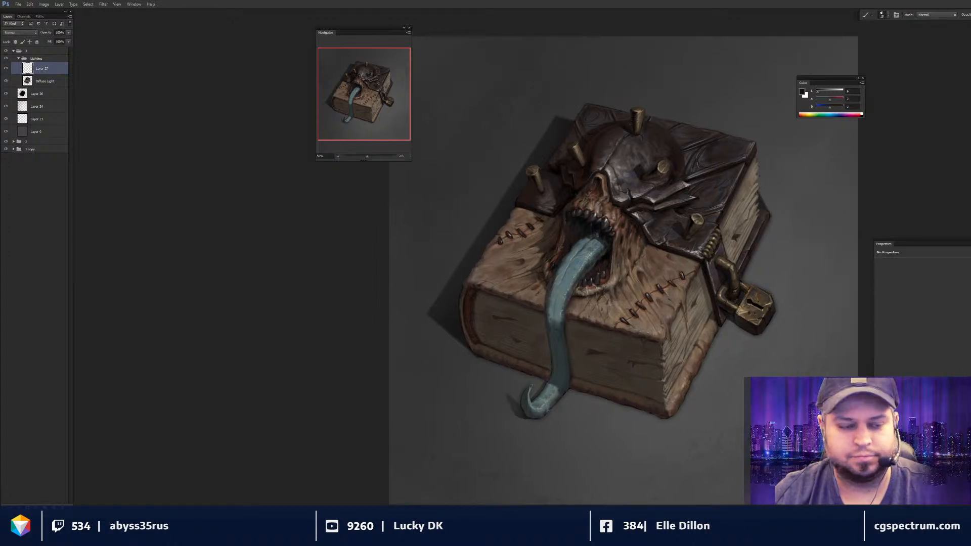
{"action": "right_click", "coordinate": [598, 237]}
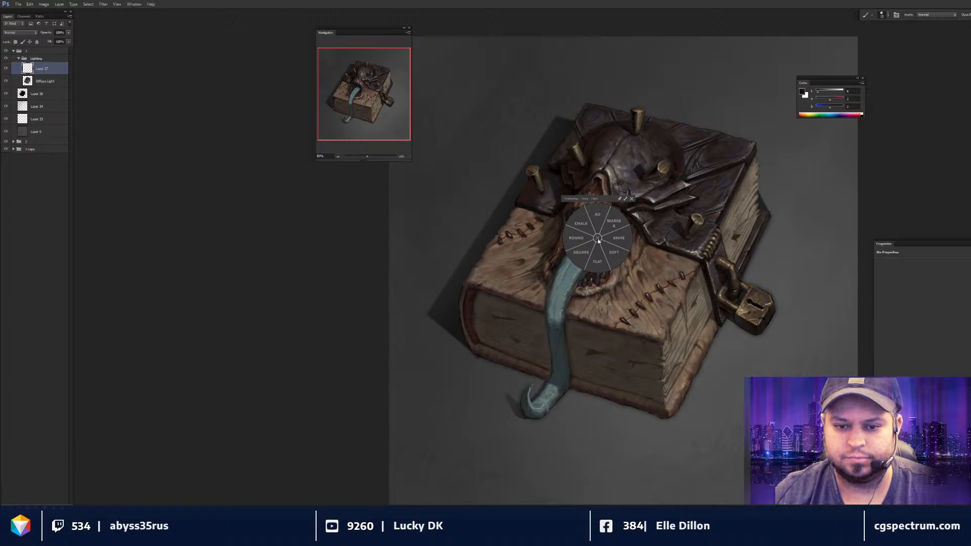
{"action": "left_click", "coordinate": [598, 215]}
{"action": "key", "text": "x"}
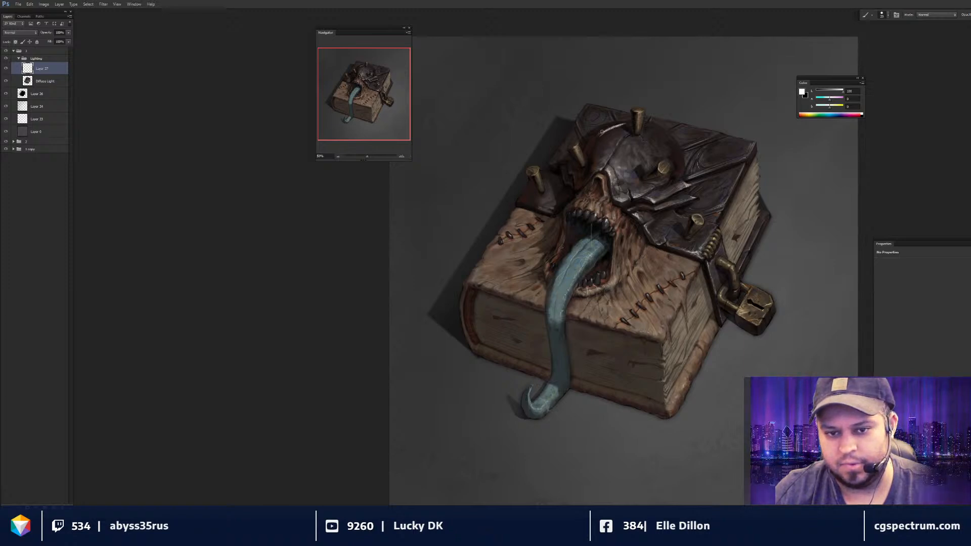
{"action": "key", "text": "r"}
{"action": "key", "text": "b"}
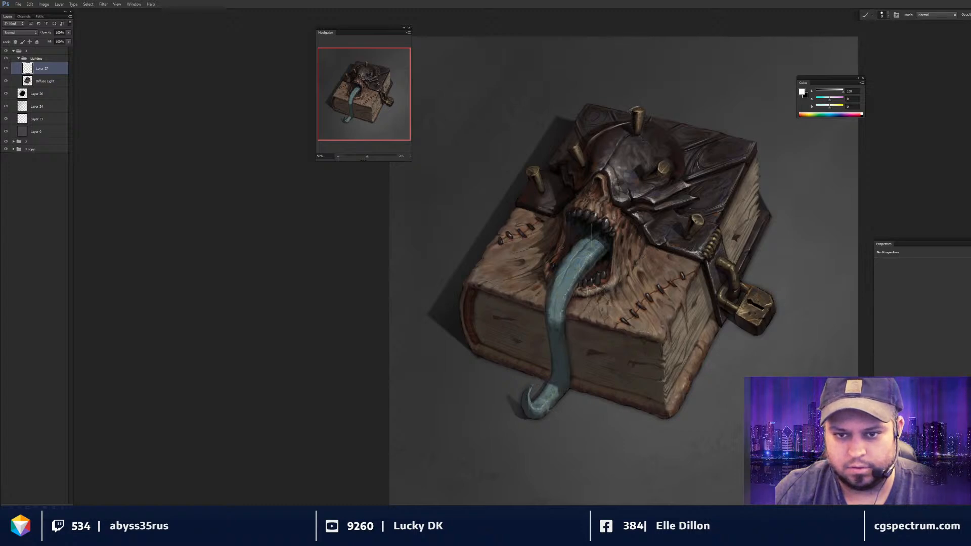
- Brighten the rim highlight on the skull's upper-left curve and blend it with the Smudge tool
{"action": "key", "text": "ctrl+minus"}
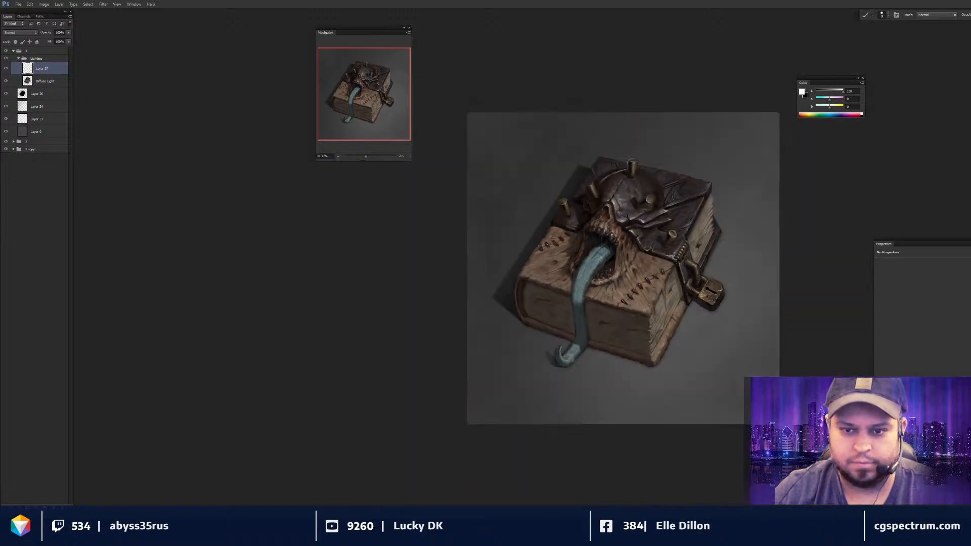
{"action": "key", "text": "ctrl+minus"}
{"action": "key", "text": "ctrl+plus"}
{"action": "key", "text": "ctrl+plus"}
{"action": "key", "text": "ctrl+plus"}
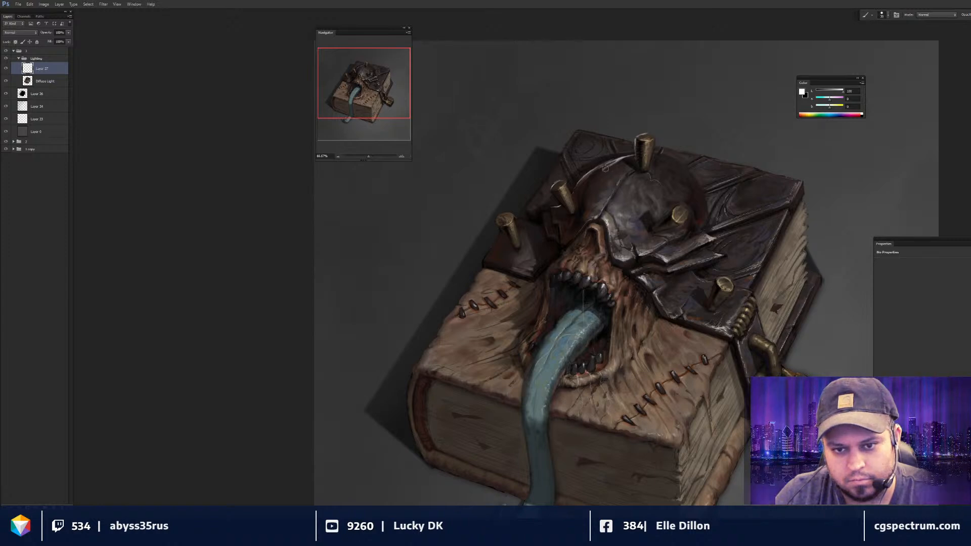
{"action": "key", "text": "r"}
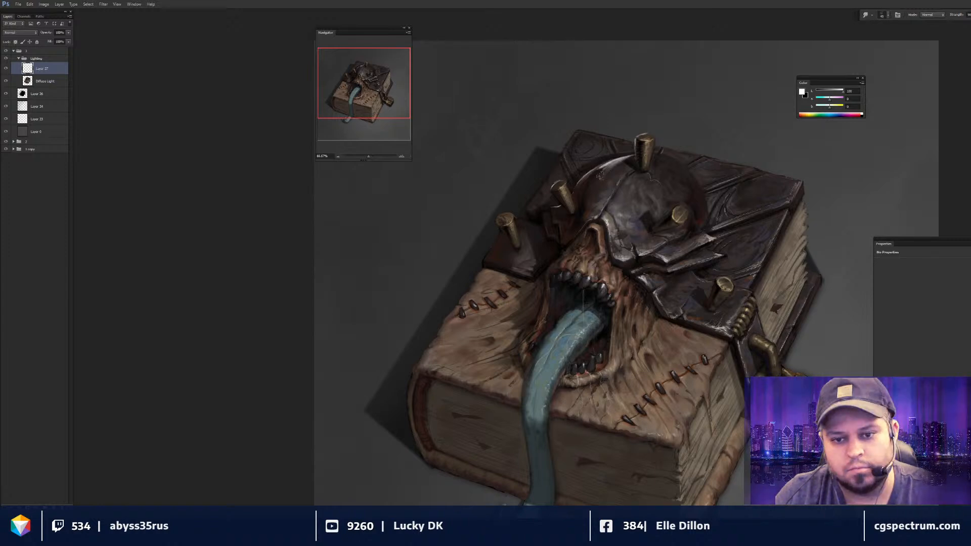
{"action": "key", "text": "ctrl+minus"}
{"action": "key", "text": "ctrl+minus"}
{"action": "key", "text": "ctrl+minus"}
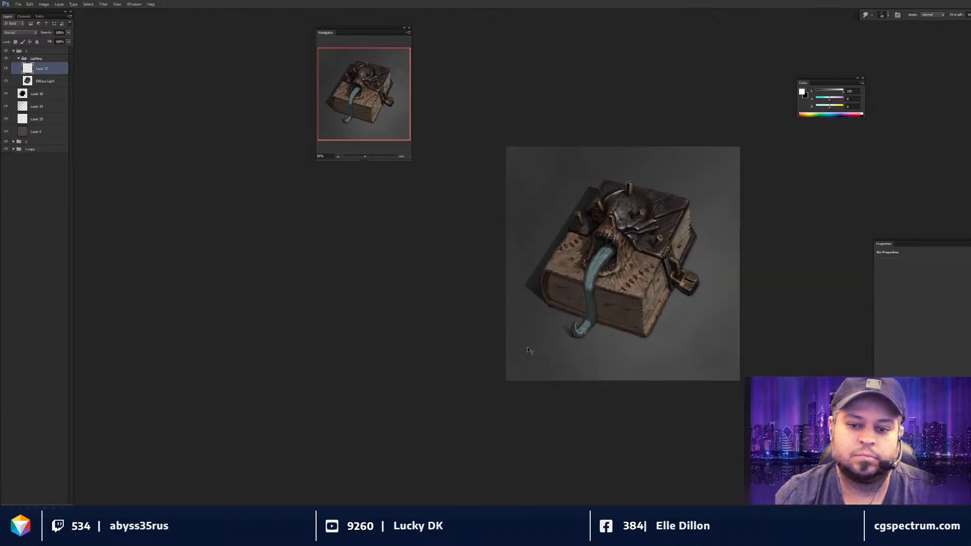
- Rework the skull's rim light between the two nails with white strokes and smudge it into the leather
{"action": "key", "text": "ctrl+plus"}
{"action": "key", "text": "ctrl+plus"}
{"action": "key", "text": "ctrl+plus"}
{"action": "left_click_drag", "start_coordinate": [547, 142], "coordinate": [559, 240]}
{"action": "key", "text": "b"}
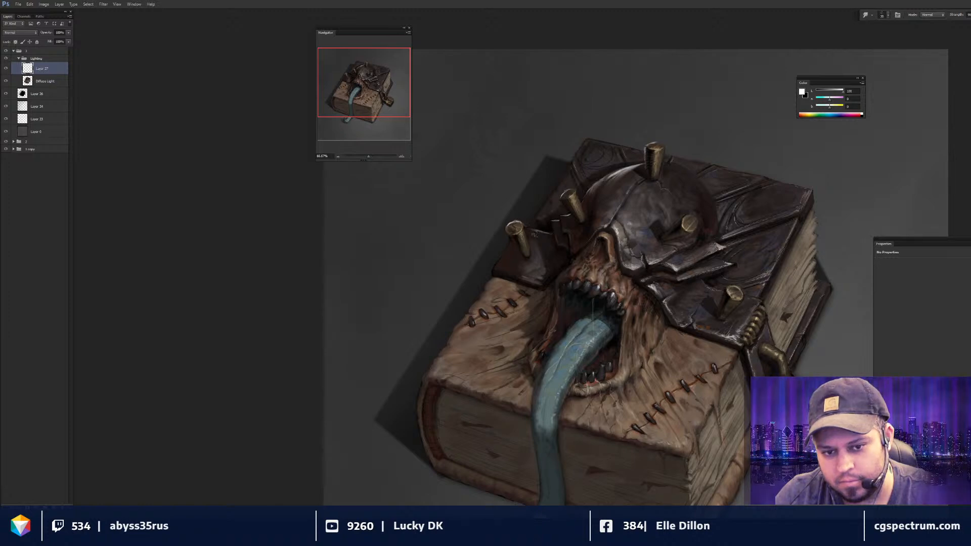
{"action": "key", "text": "r"}
{"action": "key", "text": "ctrl+minus"}
{"action": "key", "text": "ctrl+minus"}
{"action": "key", "text": "ctrl+minus"}
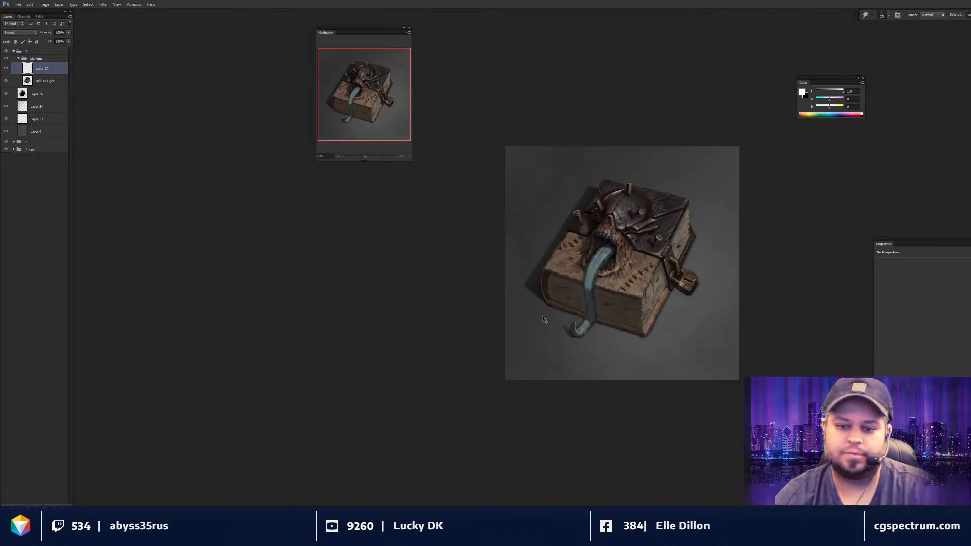
- Paint light highlights on the nail at the left corner of the leather cover
{"action": "key", "text": "ctrl+plus"}
{"action": "key", "text": "ctrl+plus"}
{"action": "key", "text": "ctrl+plus"}
{"action": "left_click_drag", "start_coordinate": [589, 130], "coordinate": [591, 193]}
{"action": "key", "text": "b"}
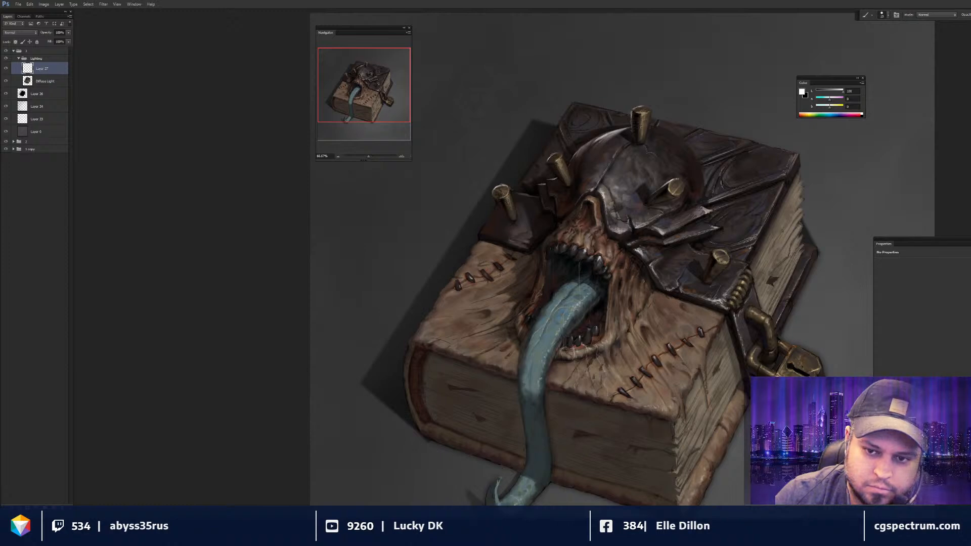
{"action": "key", "text": "ctrl+minus"}
{"action": "key", "text": "ctrl+minus"}
{"action": "left_click_drag", "start_coordinate": [697, 230], "coordinate": [698, 246]}
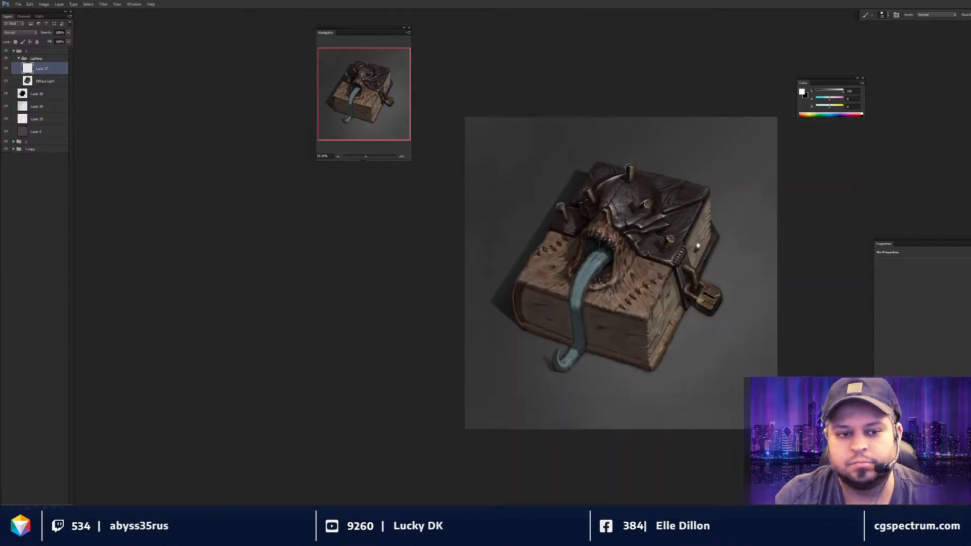
- Add pale highlights to the torn leather edges between the left nail and the skull
{"action": "key", "text": "ctrl+plus"}
{"action": "key", "text": "ctrl+plus"}
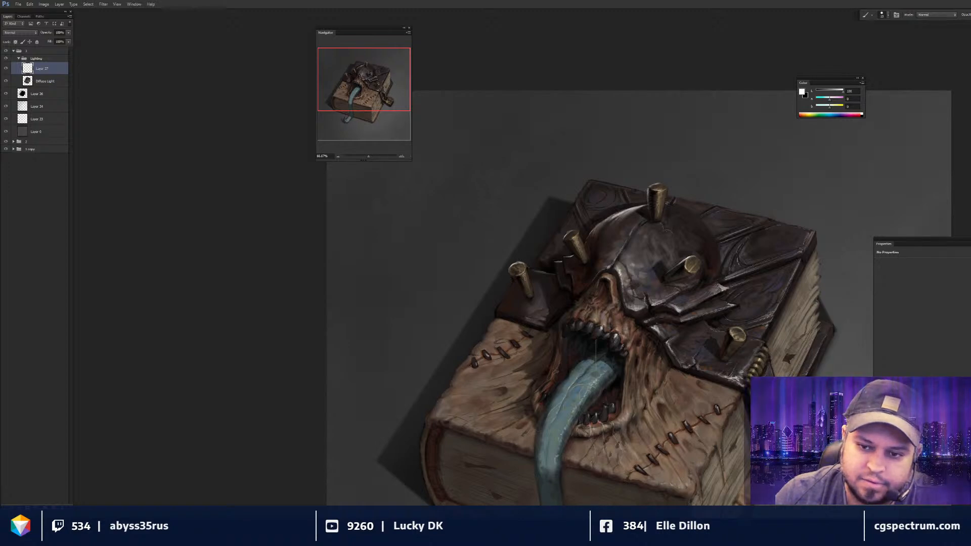
{"action": "key", "text": "ctrl+minus"}
{"action": "key", "text": "ctrl+minus"}
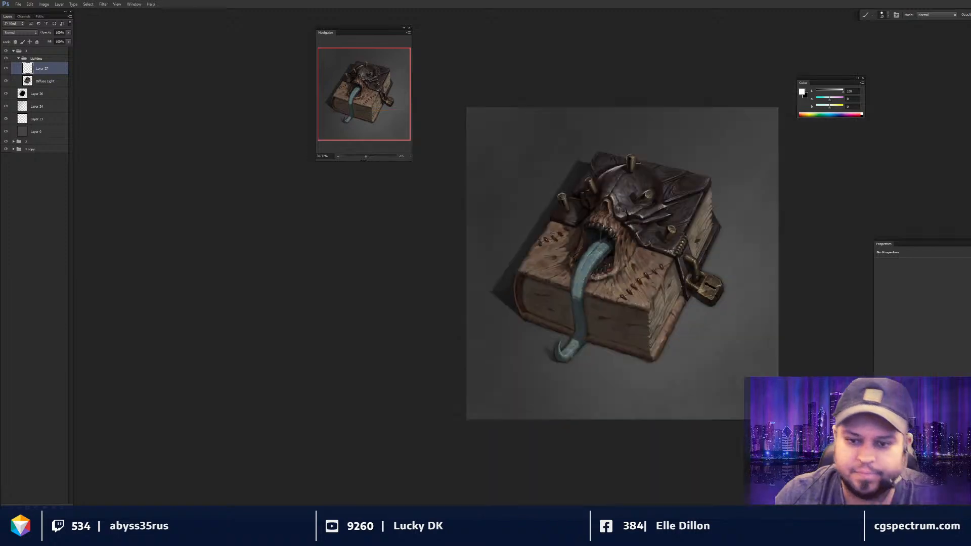
{"action": "key", "text": "ctrl+plus"}
{"action": "key", "text": "ctrl+plus"}
{"action": "left_click_drag", "start_coordinate": [561, 169], "coordinate": [572, 220]}
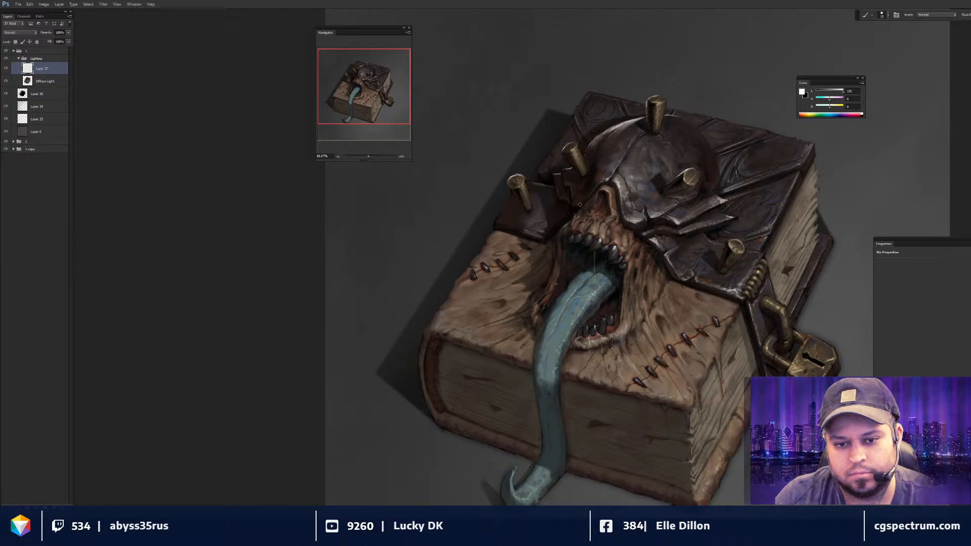
{"action": "key", "text": "ctrl+minus"}
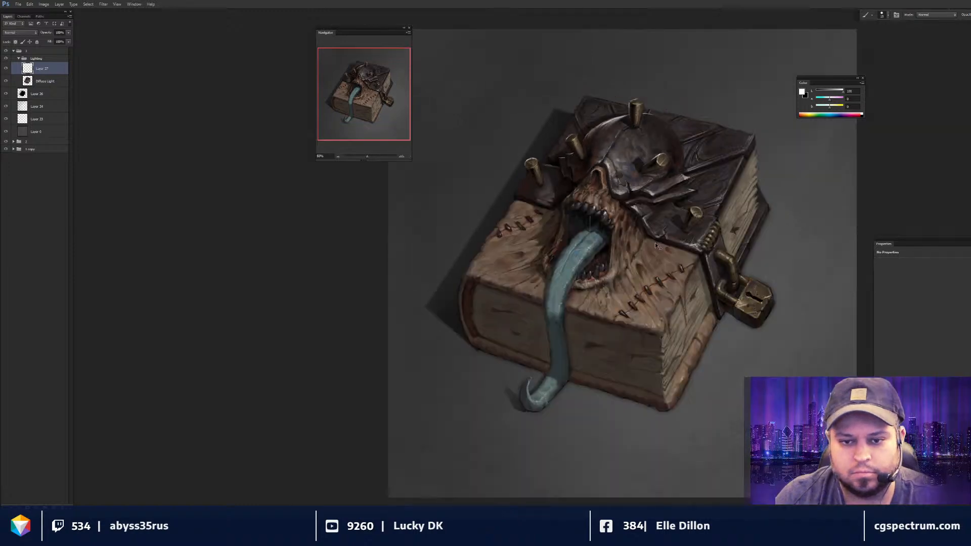
{"action": "left_click_drag", "start_coordinate": [655, 242], "coordinate": [683, 284]}
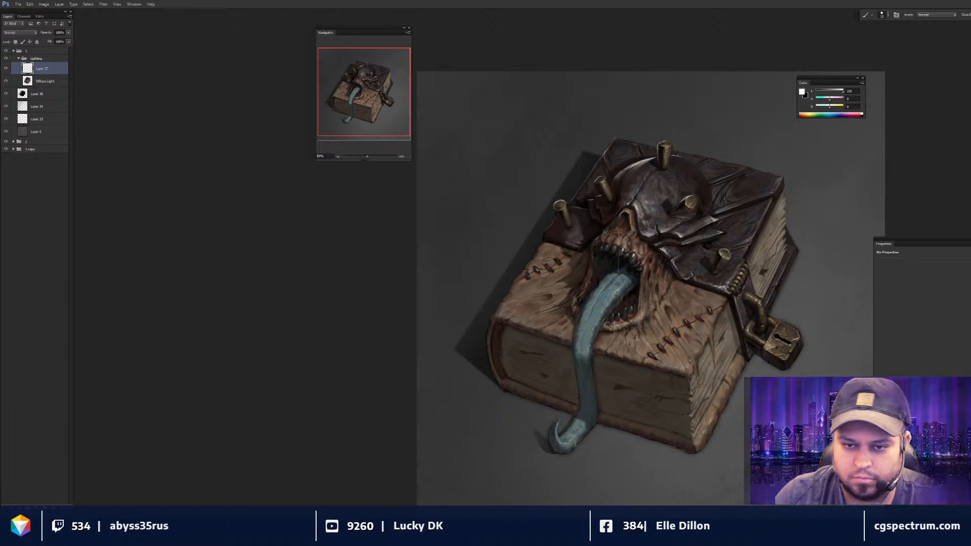
- Refine the white rim highlights on the nails and leather around the skull, checking them against the whole painting
{"action": "key", "text": "ctrl+minus"}
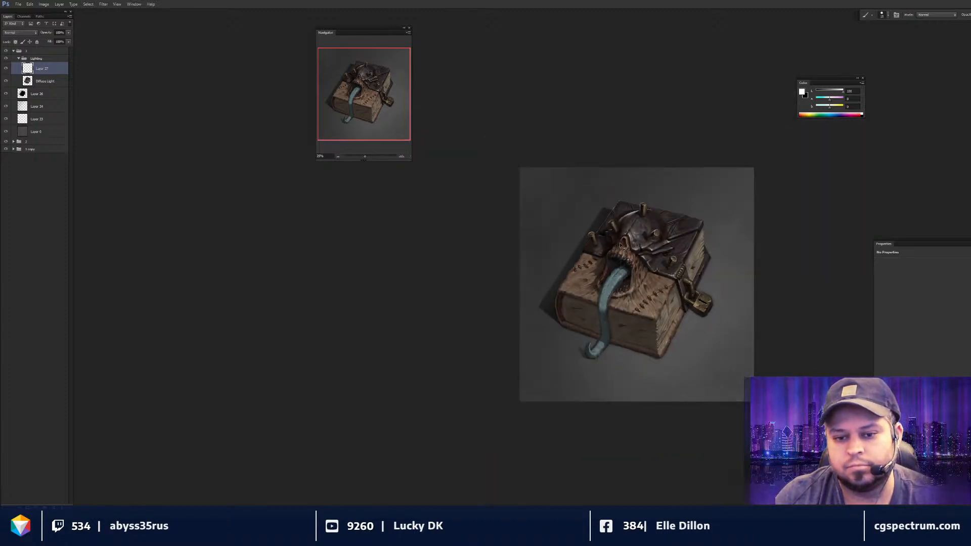
{"action": "key", "text": "ctrl+plus"}
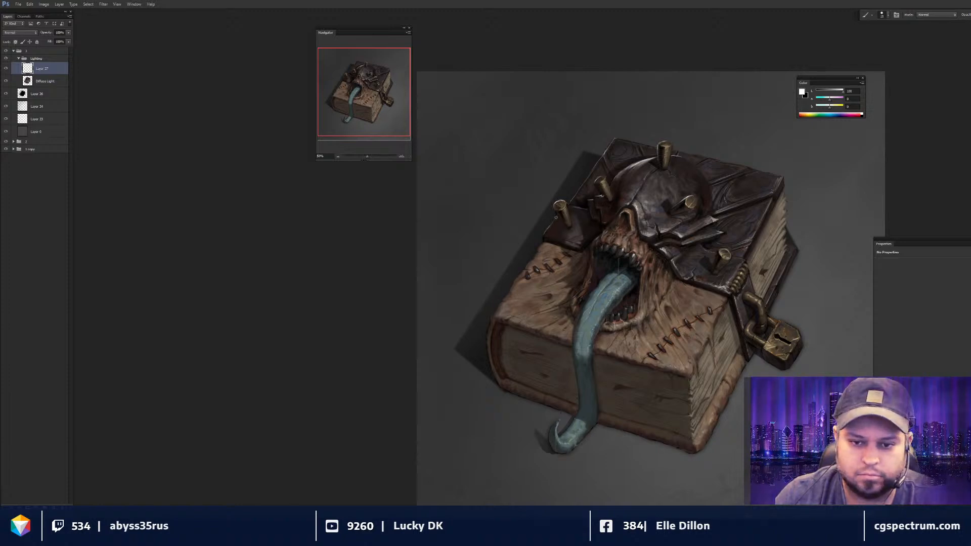
{"action": "key", "text": "ctrl+minus"}
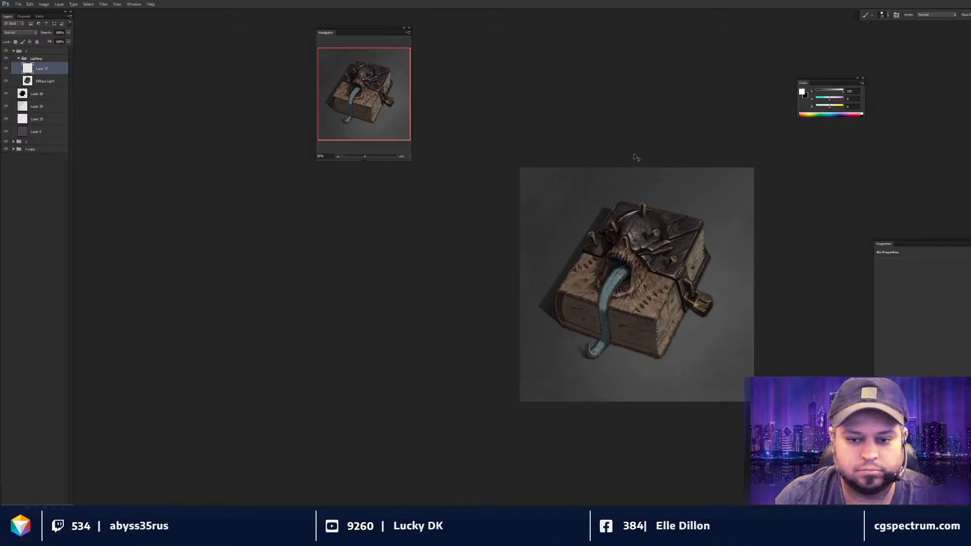
{"action": "scroll", "coordinate": [625, 264], "scroll_direction": "up", "scroll_amount": 1}
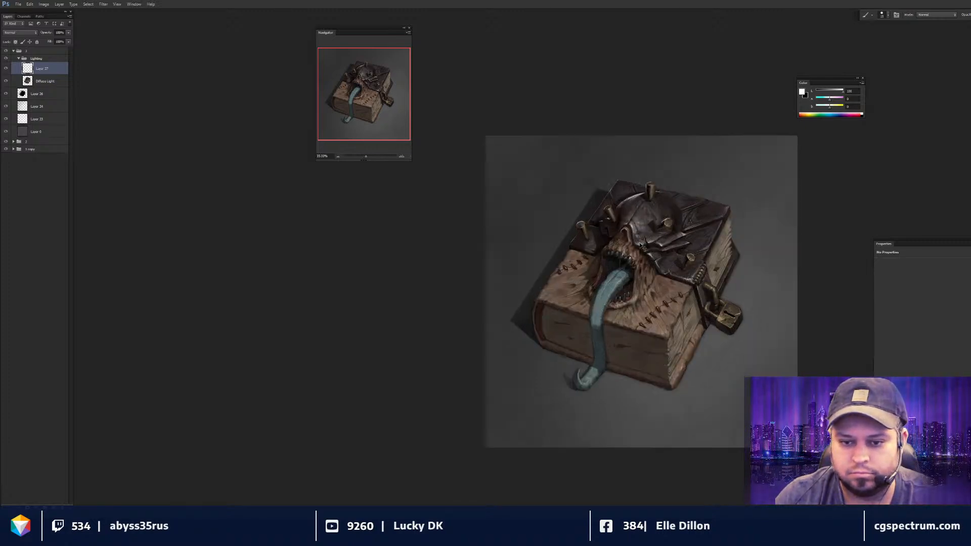
{"action": "scroll", "coordinate": [641, 246], "scroll_direction": "up", "scroll_amount": 2}
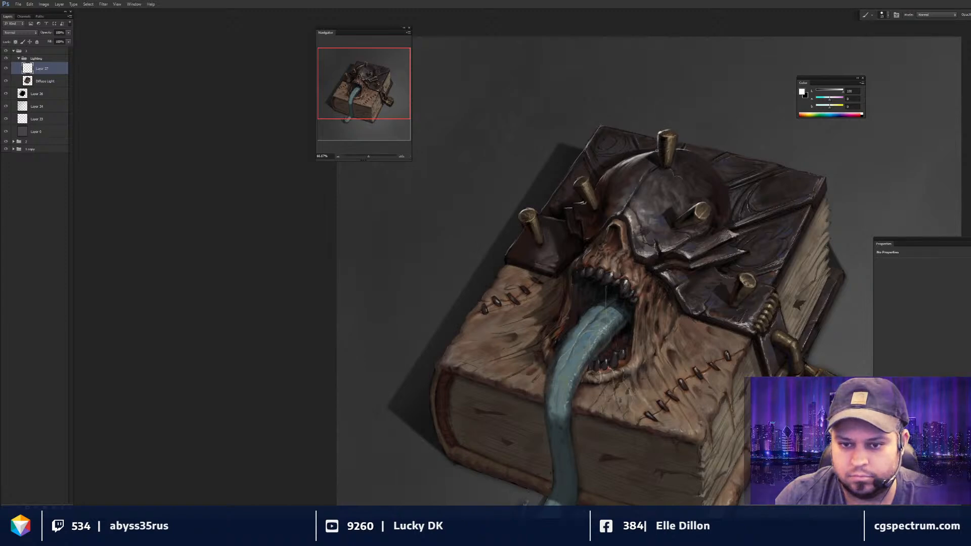
{"action": "scroll", "coordinate": [668, 252], "scroll_direction": "down", "scroll_amount": 2}
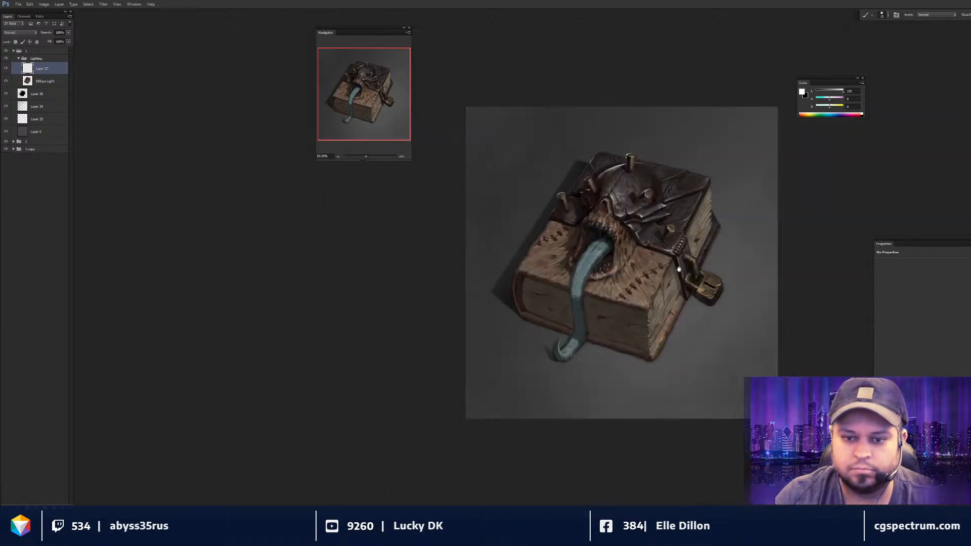
{"action": "left_click_drag", "start_coordinate": [673, 253], "coordinate": [672, 259]}
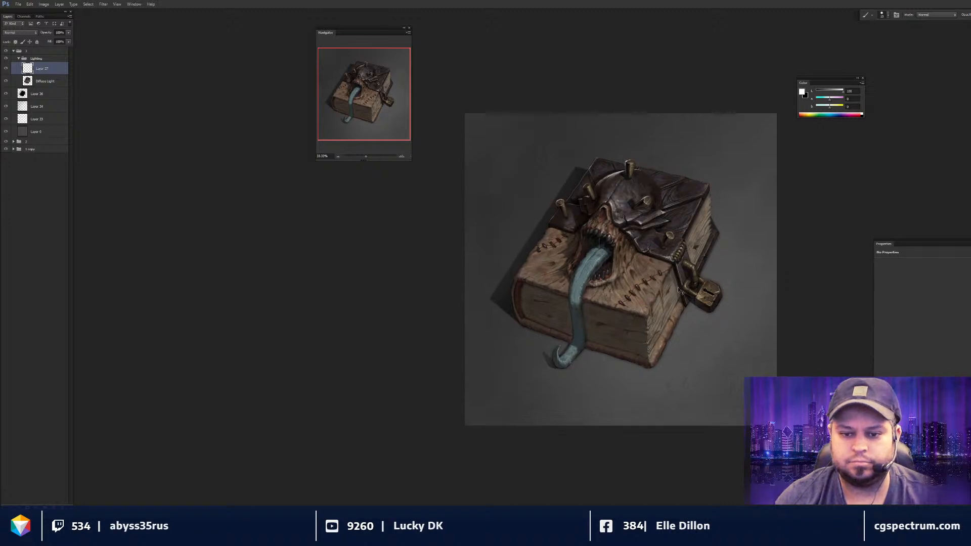
{"action": "scroll", "coordinate": [675, 287], "scroll_direction": "up", "scroll_amount": 1}
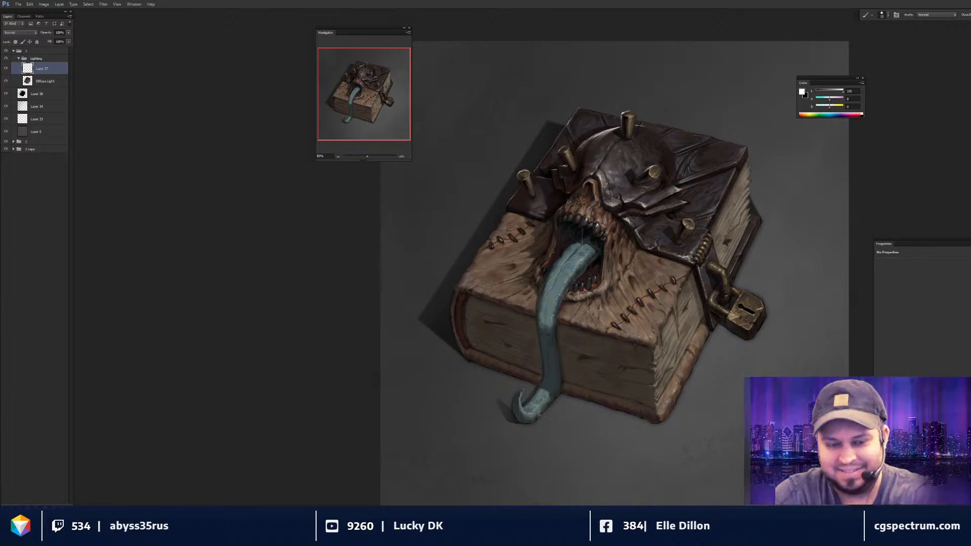
- Compare the skull's rim-lit details with the overall look of the whole painting
{"action": "left_click_drag", "start_coordinate": [576, 152], "coordinate": [607, 195]}
{"action": "key", "text": "ctrl+plus"}
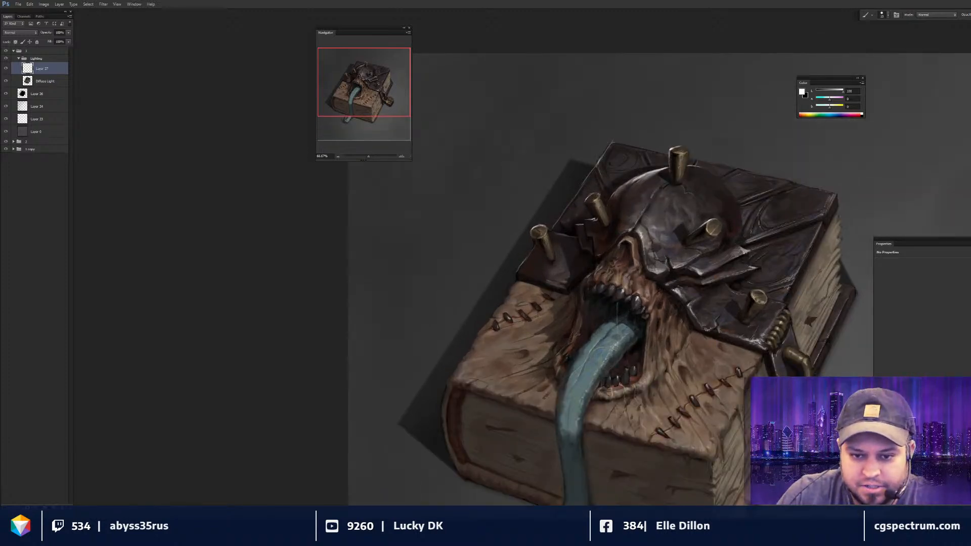
{"action": "key", "text": "ctrl+minus"}
{"action": "key", "text": "ctrl+minus"}
{"action": "key", "text": "ctrl+minus"}
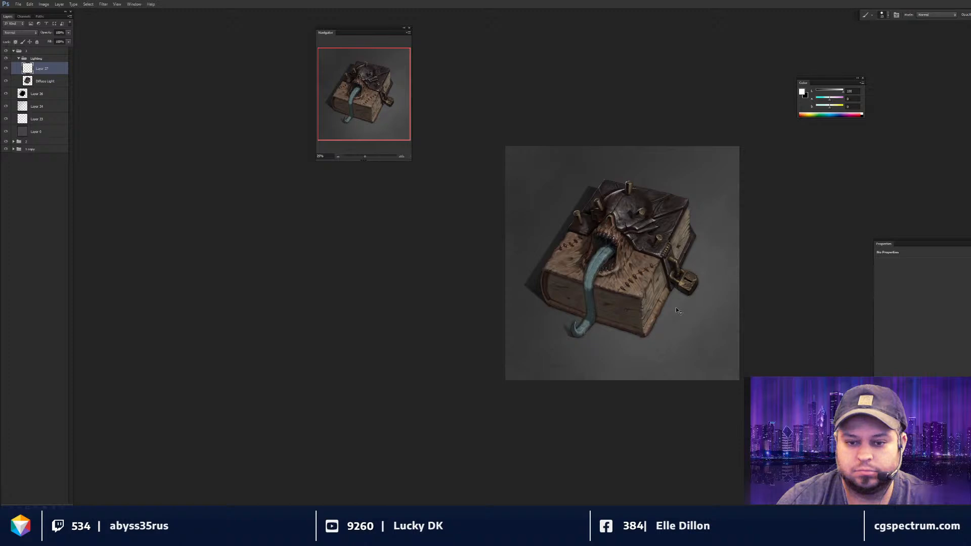
{"action": "key", "text": "ctrl+plus"}
{"action": "key", "text": "ctrl+plus"}
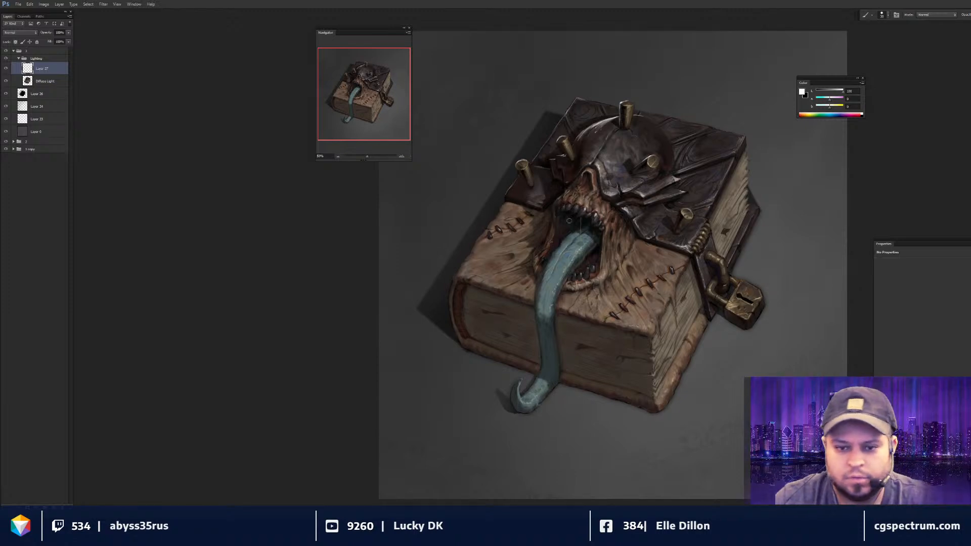
{"action": "scroll", "coordinate": [621, 271], "scroll_direction": "down", "scroll_amount": 1}
{"action": "scroll", "coordinate": [640, 277], "scroll_direction": "up", "scroll_amount": 1}
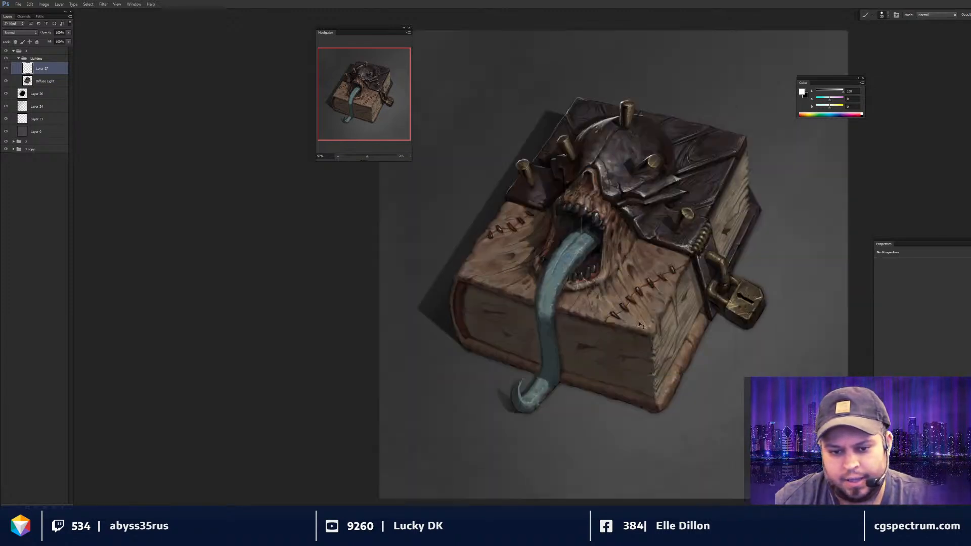
{"action": "scroll", "coordinate": [616, 310], "scroll_direction": "up", "scroll_amount": 1}
- Touch up the tongue on the Diffuse Light layer with the Smudge tool
{"action": "left_click", "coordinate": [48, 81]}
{"action": "key", "text": "ctrl+plus"}
{"action": "key", "text": "r"}
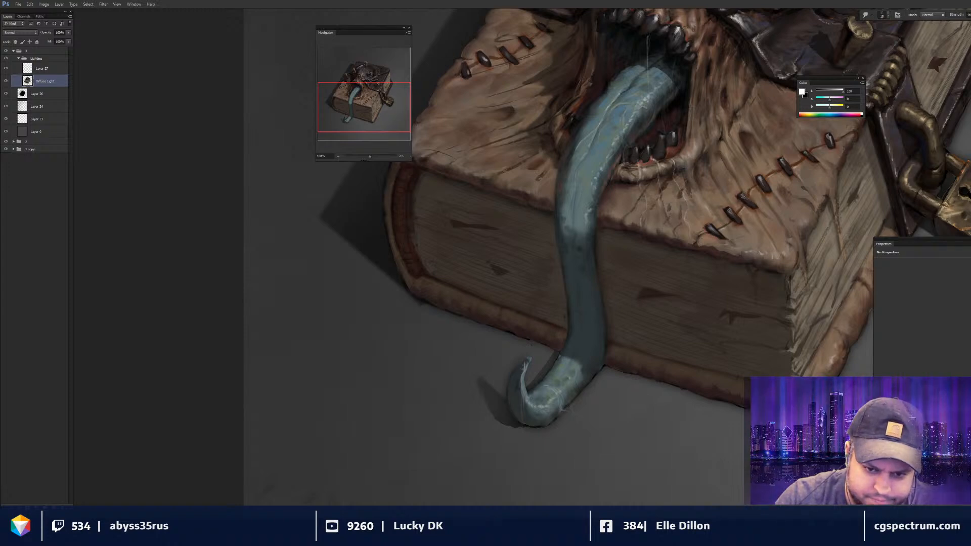
{"action": "key", "text": "ctrl+minus"}
{"action": "key", "text": "ctrl+minus"}
{"action": "left_click_drag", "start_coordinate": [664, 246], "coordinate": [661, 249]}
{"action": "key", "text": "e"}
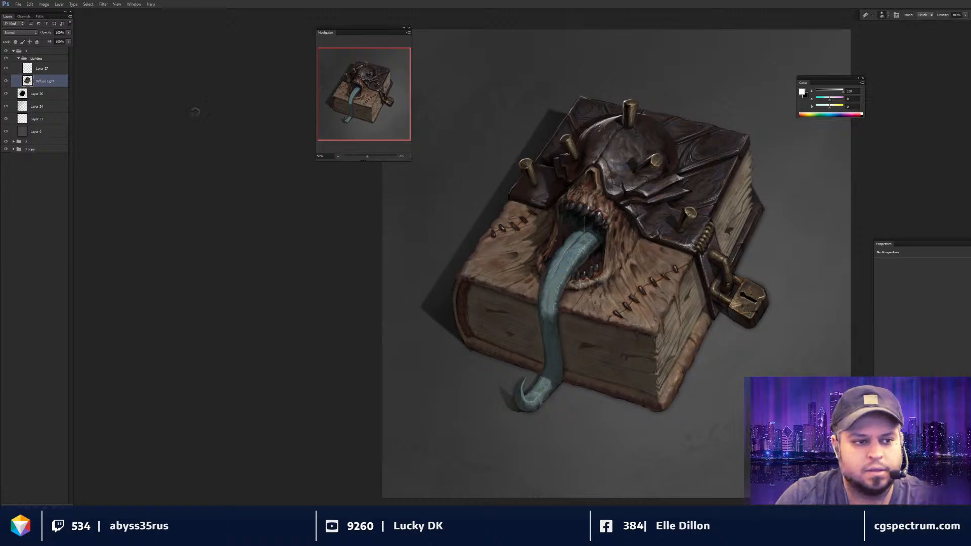
- Switch to Layer 27 and set up the Erase Soft brush at a much larger size
{"action": "key", "text": "alt+bracketright"}
{"action": "right_click", "coordinate": [751, 167]}
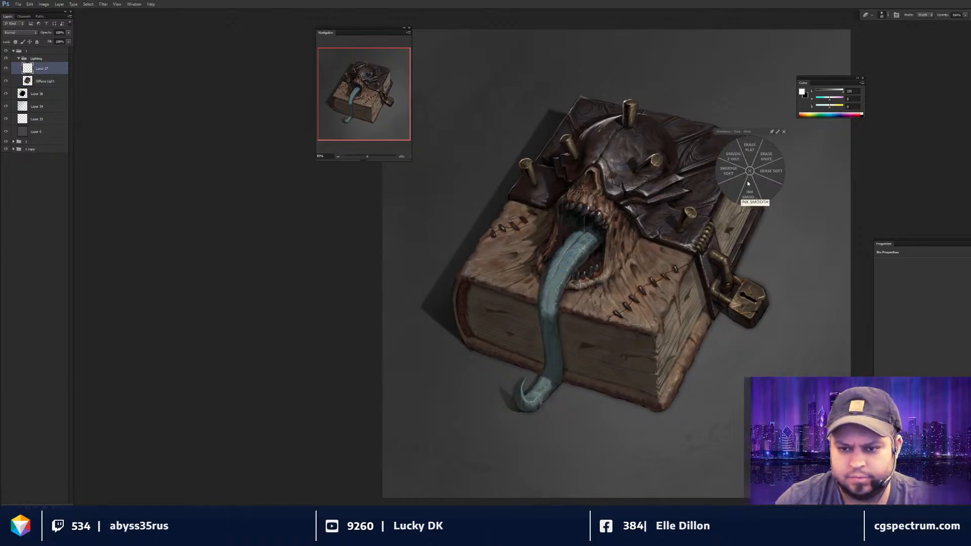
{"action": "left_click", "coordinate": [770, 171]}
{"action": "key", "text": "bracketright"}
{"action": "key", "text": "bracketright"}
{"action": "key", "text": "bracketright"}
{"action": "key", "text": "bracketright"}
{"action": "key", "text": "bracketright"}
{"action": "key", "text": "bracketright"}
{"action": "key", "text": "bracketright"}
{"action": "key", "text": "bracketright"}
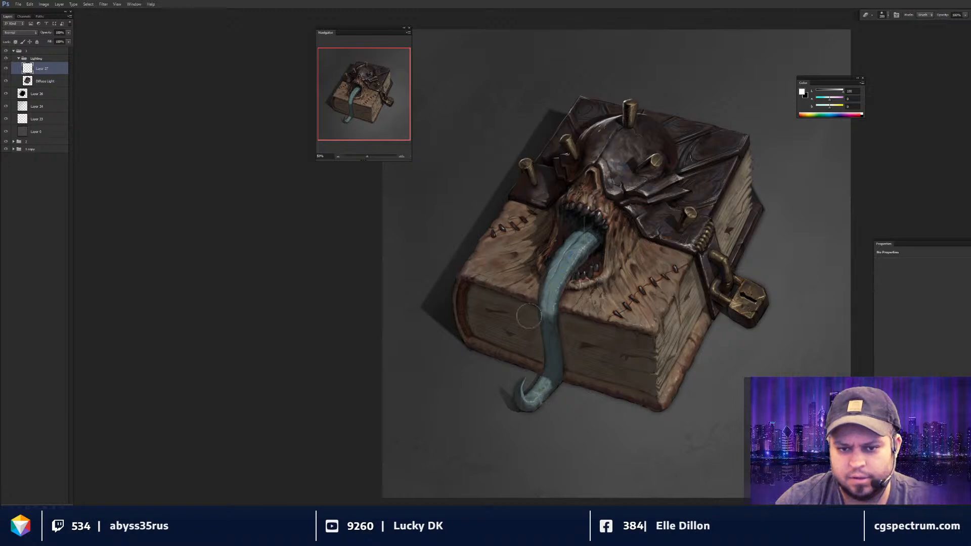
{"action": "key", "text": "ctrl+minus"}
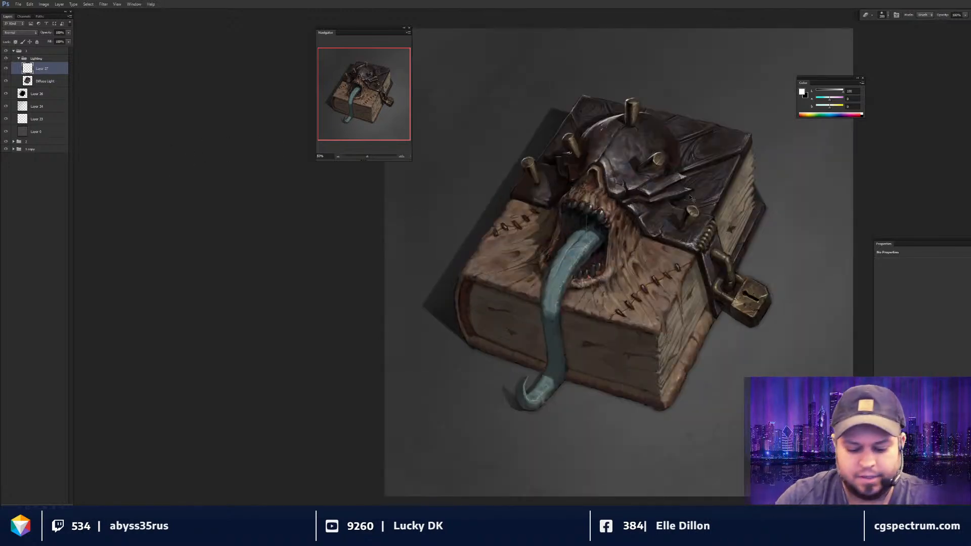
- Colorize Layer 27's rim light with Hue/Saturation, using lightness -55 and trying a fully saturated cyan
{"action": "key", "text": "ctrl+u"}
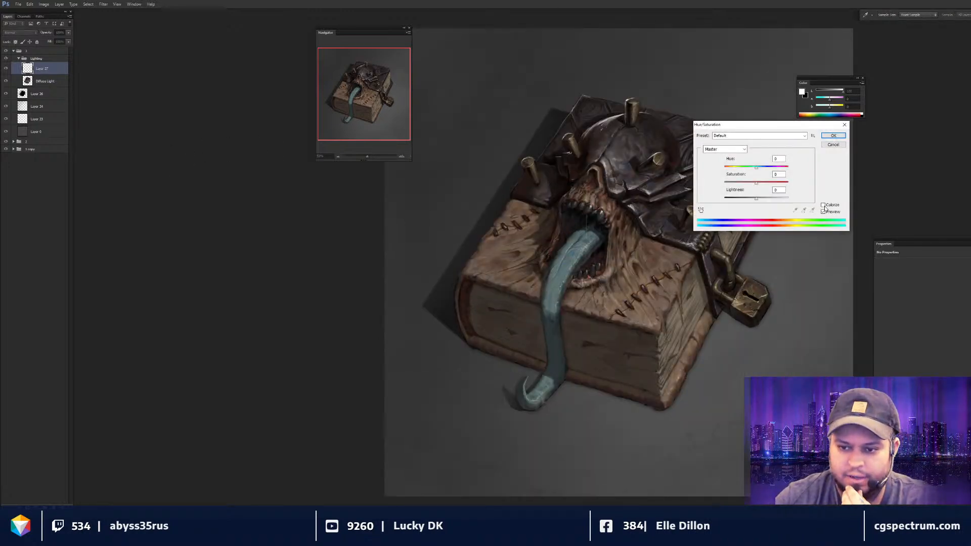
{"action": "left_click", "coordinate": [824, 206]}
{"action": "left_click_drag", "start_coordinate": [820, 207], "coordinate": [810, 207]}
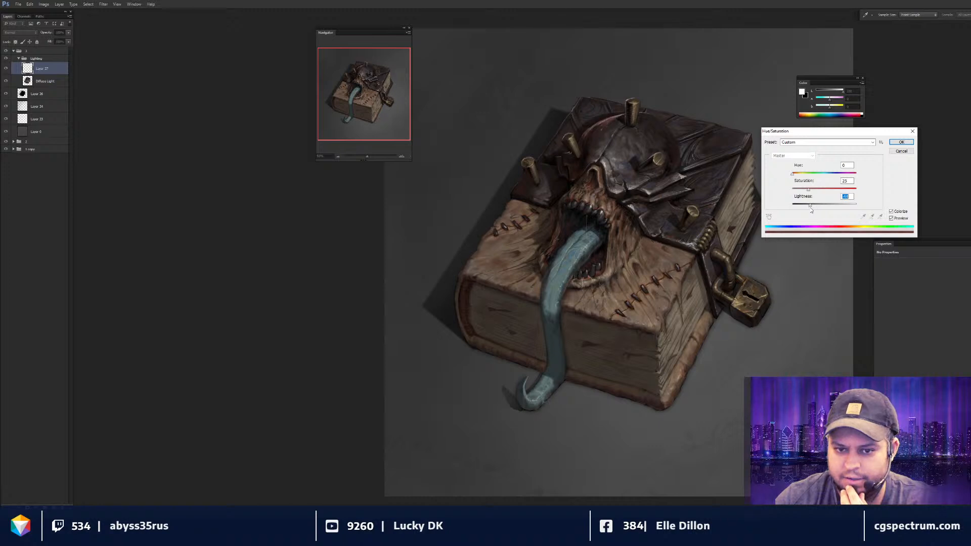
{"action": "left_click_drag", "start_coordinate": [793, 175], "coordinate": [827, 174]}
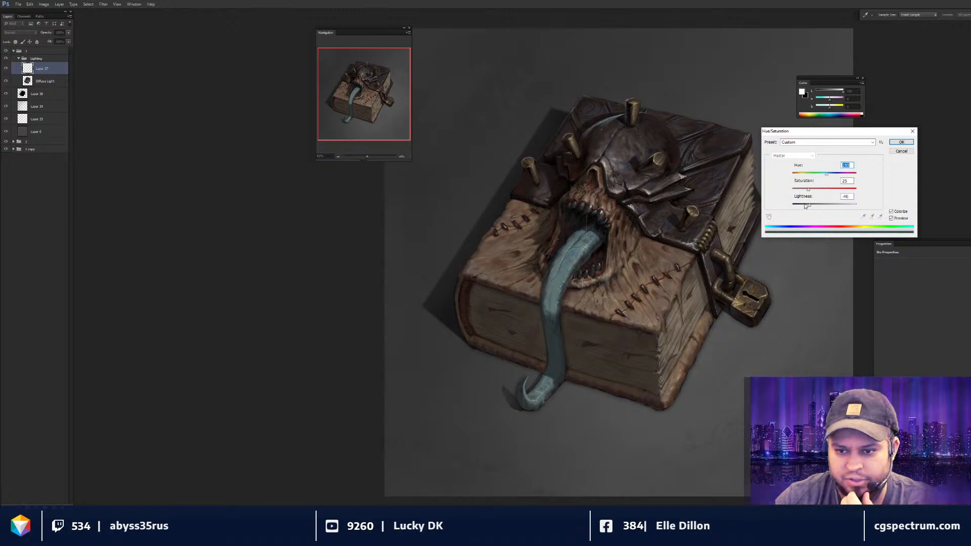
{"action": "left_click_drag", "start_coordinate": [806, 205], "coordinate": [803, 206]}
{"action": "left_click_drag", "start_coordinate": [808, 189], "coordinate": [886, 192]}
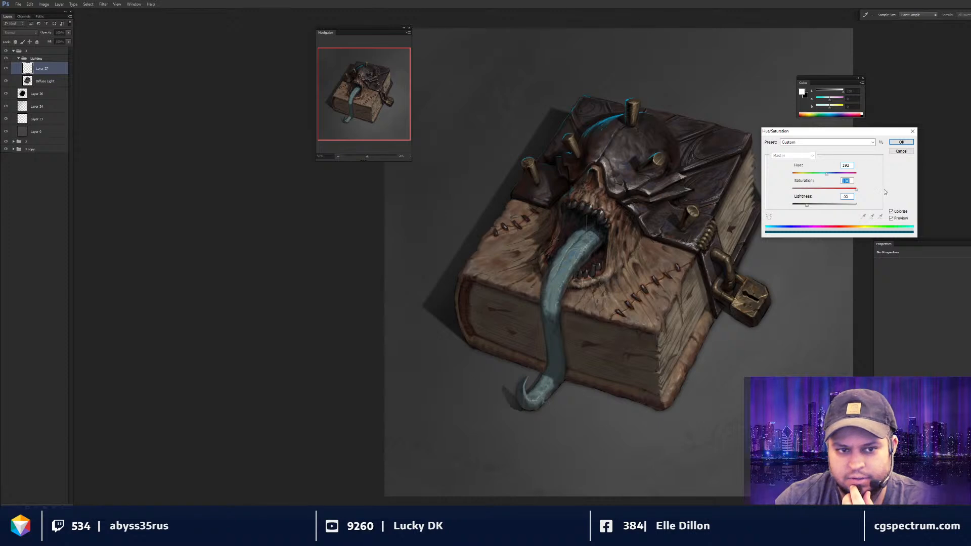
{"action": "key", "text": "ctrl+minus"}
{"action": "key", "text": "ctrl+minus"}
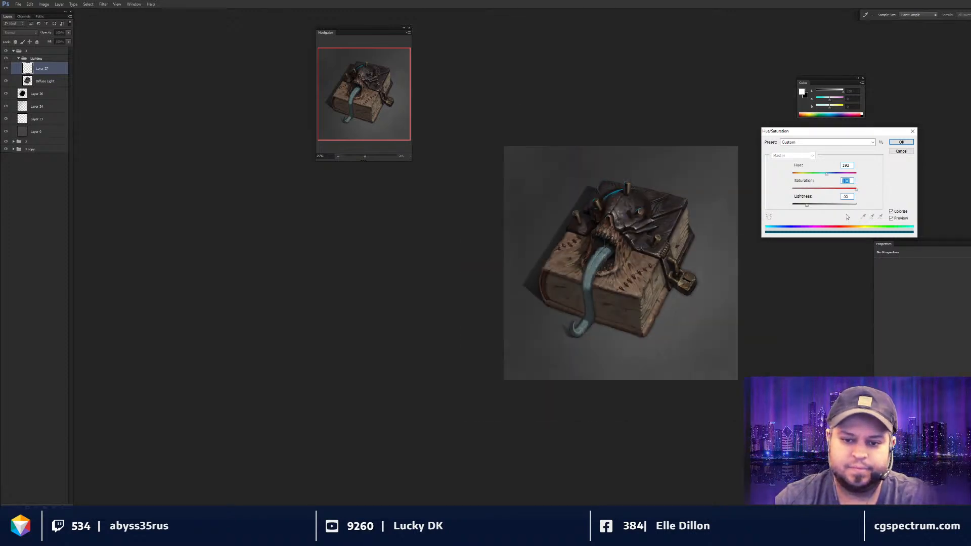
{"action": "key", "text": "ctrl+plus"}
- Try red and purple tints for the rim light, settle on a warm orange with saturation 64, and apply the adjustment
{"action": "left_click_drag", "start_coordinate": [856, 189], "coordinate": [792, 180]}
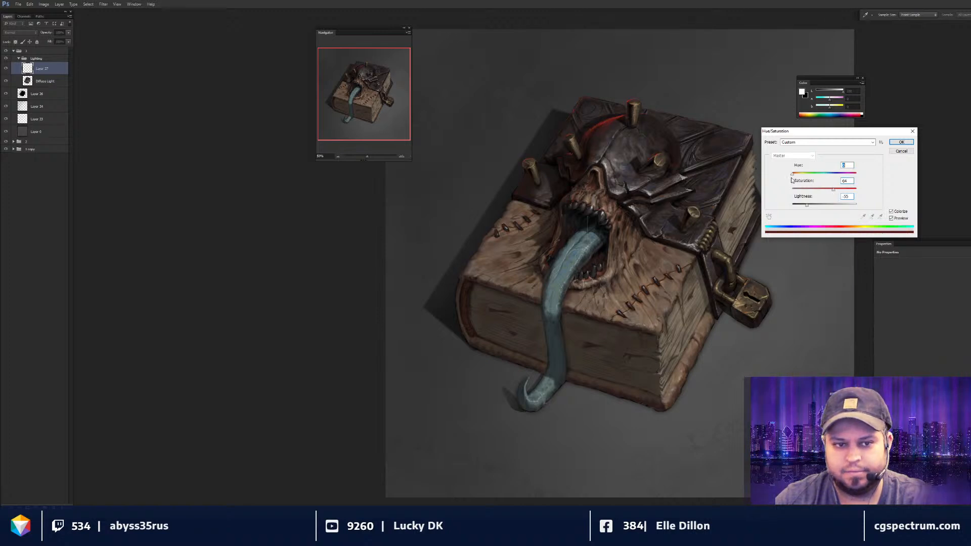
{"action": "left_click_drag", "start_coordinate": [792, 180], "coordinate": [856, 181]}
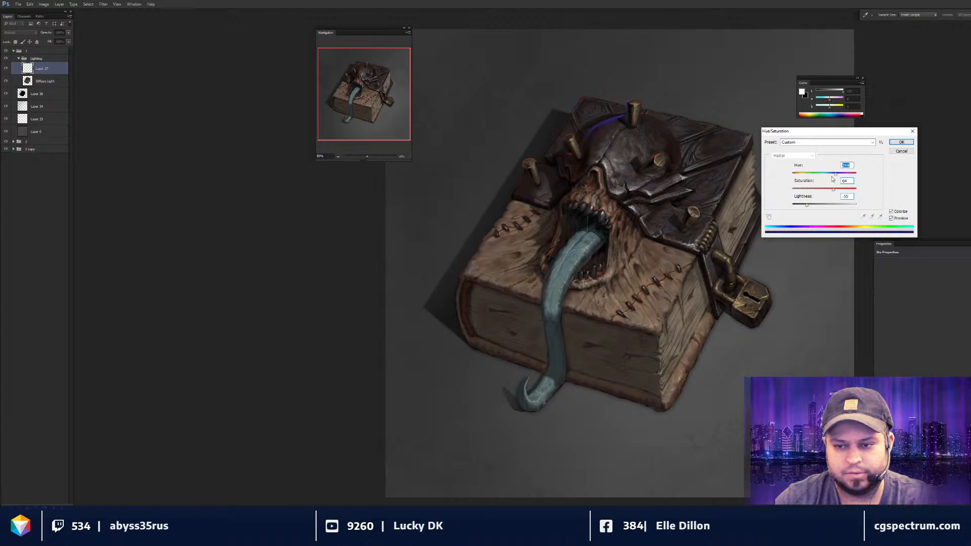
{"action": "key", "text": "ctrl+minus"}
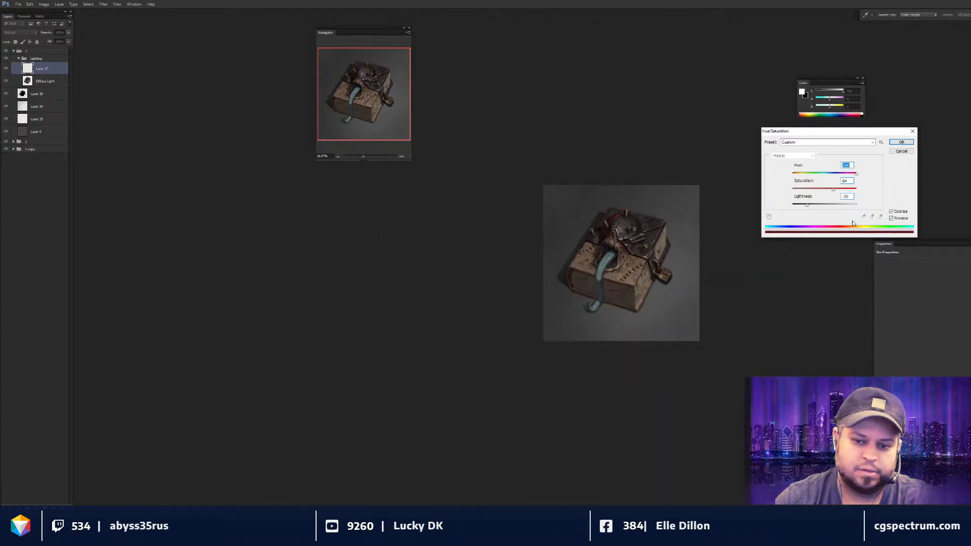
{"action": "key", "text": "ctrl+plus"}
{"action": "left_click_drag", "start_coordinate": [855, 174], "coordinate": [799, 175]}
{"action": "key", "text": "ctrl+minus"}
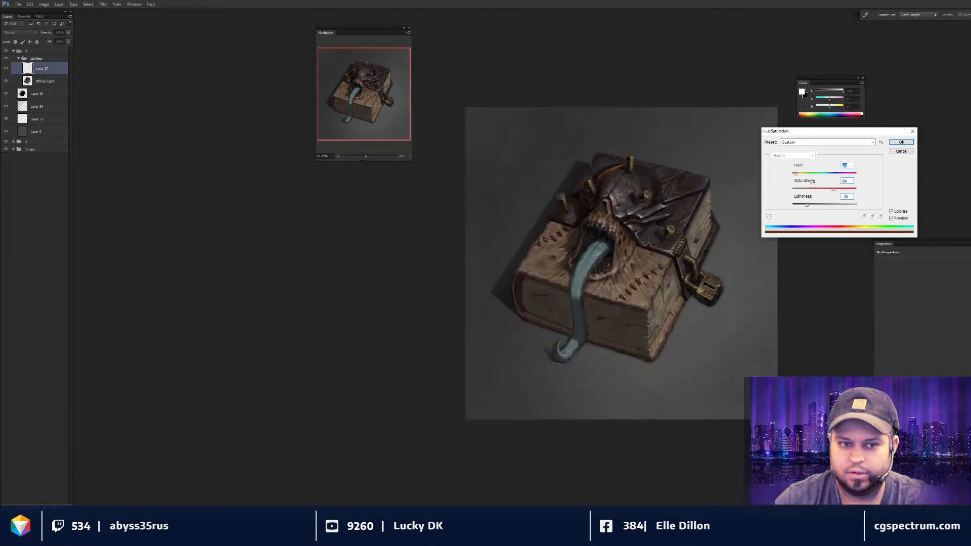
{"action": "key", "text": "ctrl+plus"}
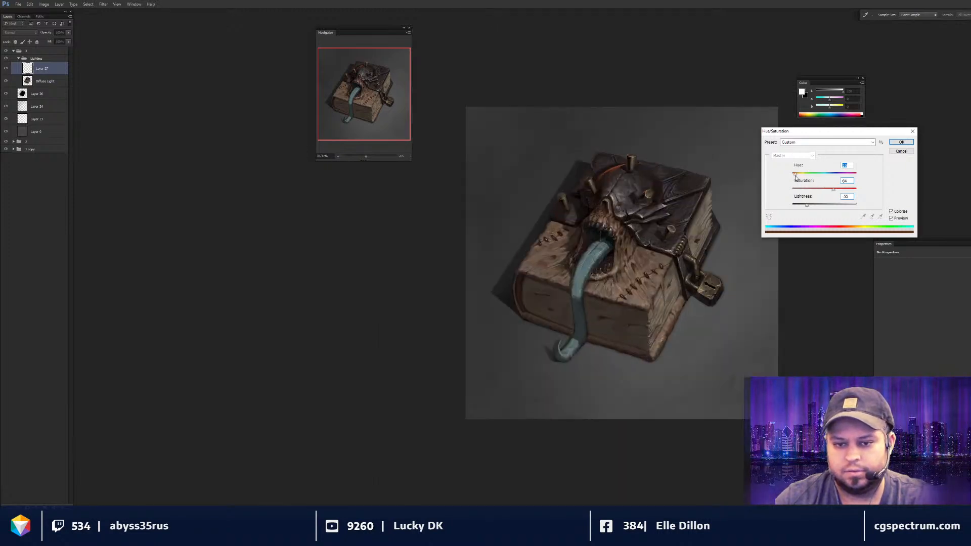
{"action": "left_click", "coordinate": [896, 142]}
- Examine the orange rim light up close and against the whole painting
{"action": "key", "text": "ctrl+plus"}
{"action": "key", "text": "ctrl+plus"}
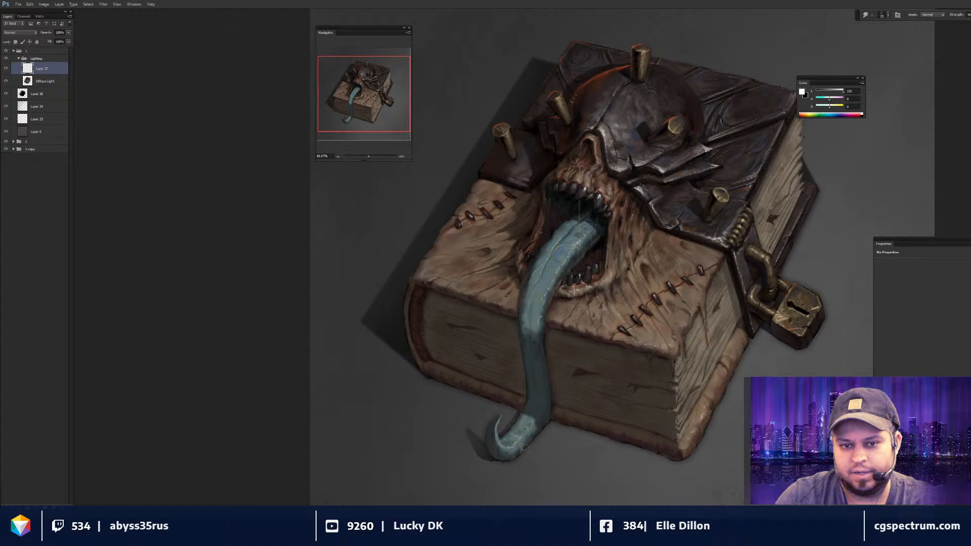
{"action": "key", "text": "ctrl+minus"}
{"action": "key", "text": "ctrl+minus"}
{"action": "key", "text": "ctrl+minus"}
{"action": "key", "text": "ctrl+minus"}
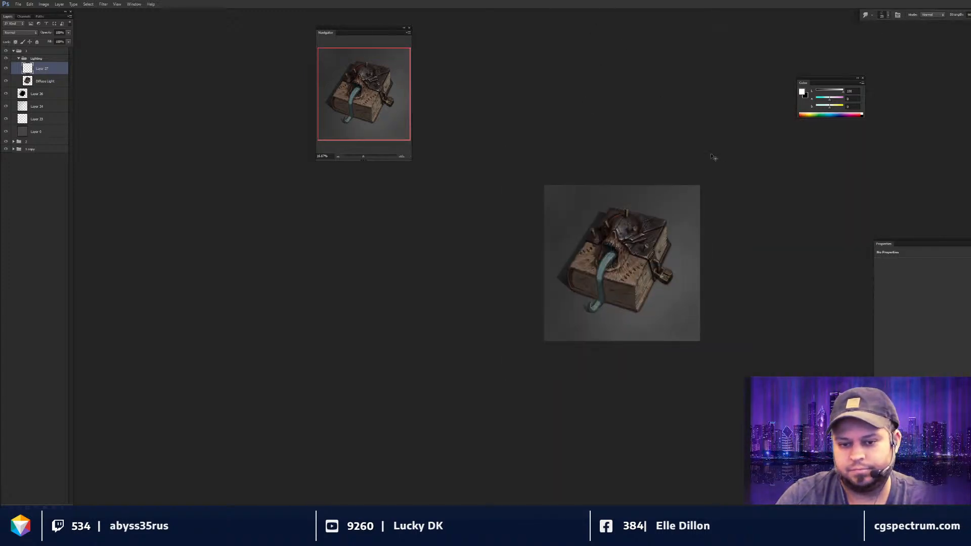
{"action": "key", "text": "ctrl+plus"}
{"action": "key", "text": "ctrl+plus"}
{"action": "key", "text": "ctrl+plus"}
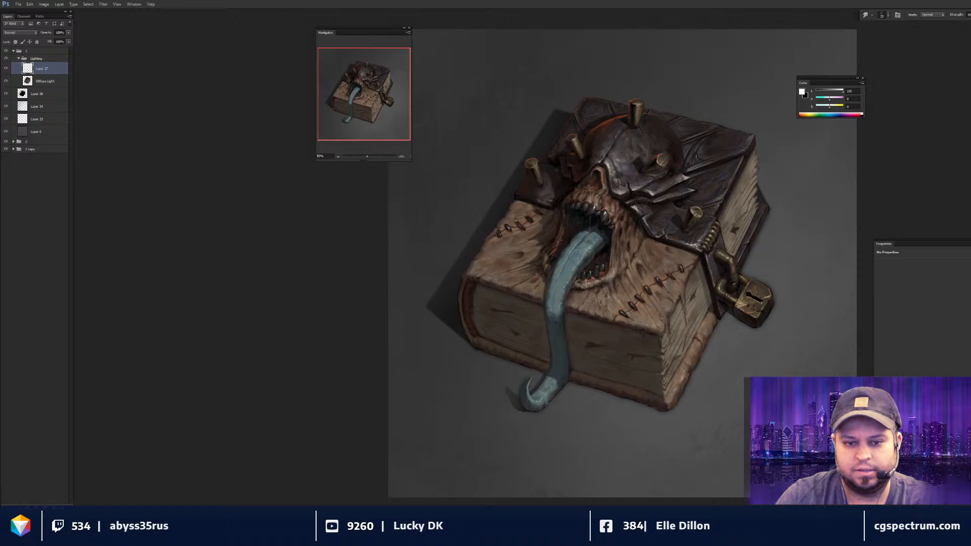
- Paint a dark reddish glow over the leather behind and beside the skull, using a color sampled from the leather
{"action": "left_click_drag", "start_coordinate": [696, 116], "coordinate": [708, 134]}
{"action": "key", "text": "b"}
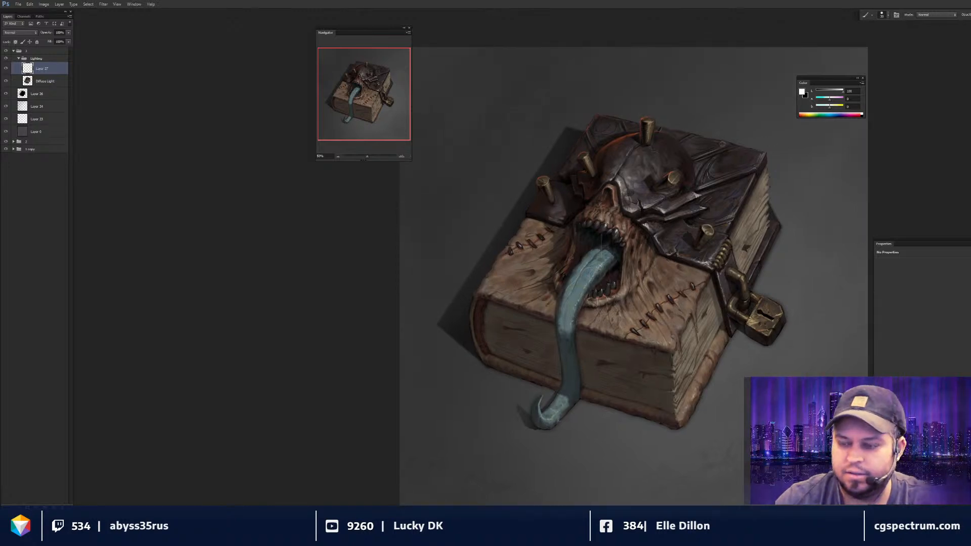
{"action": "right_click", "coordinate": [716, 151]}
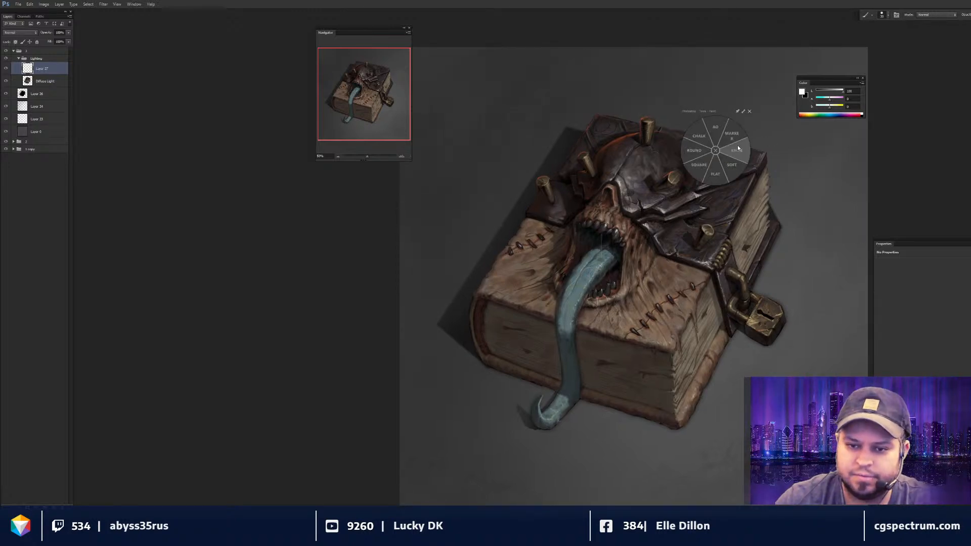
{"action": "left_click", "coordinate": [737, 144]}
{"action": "left_click", "coordinate": [559, 182], "text": "alt"}
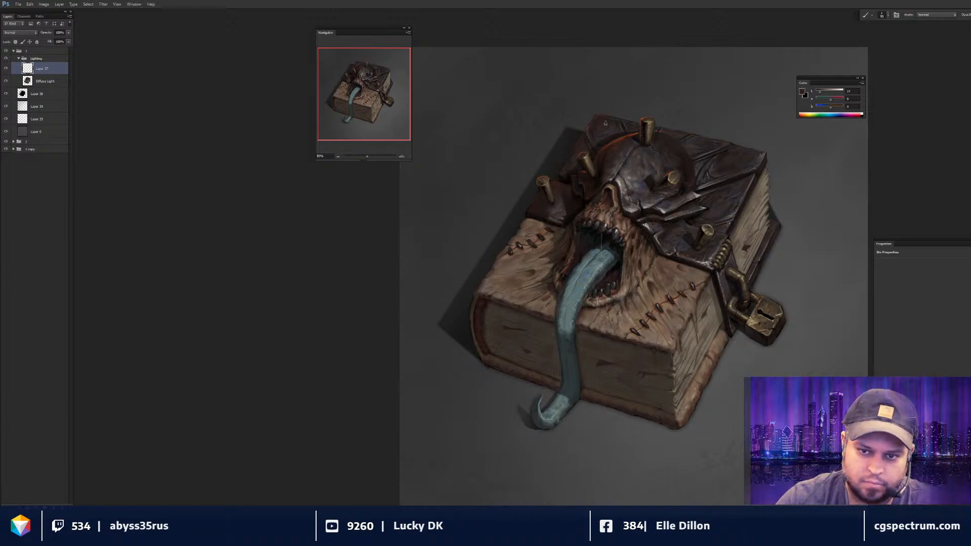
{"action": "key", "text": "ctrl+minus"}
{"action": "key", "text": "ctrl+minus"}
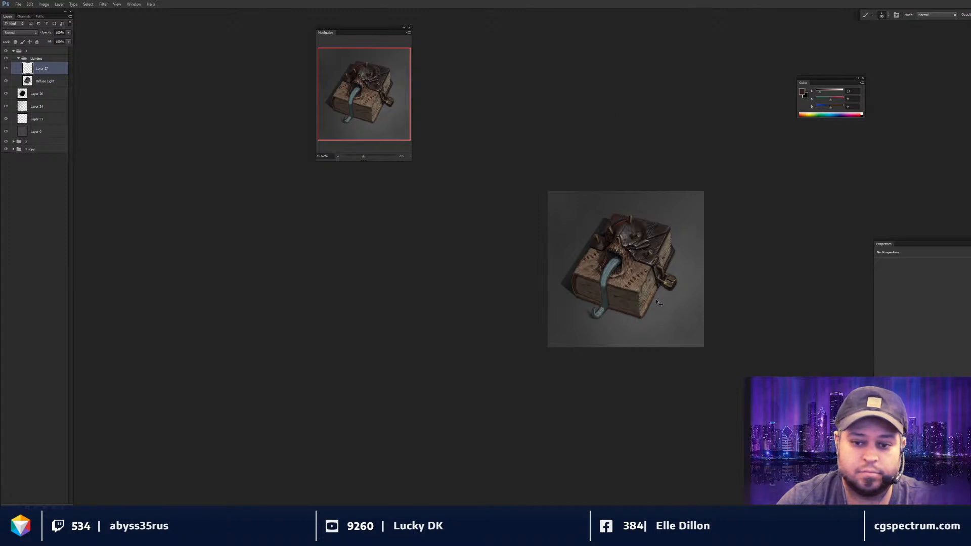
{"action": "key", "text": "ctrl+plus"}
{"action": "key", "text": "ctrl+plus"}
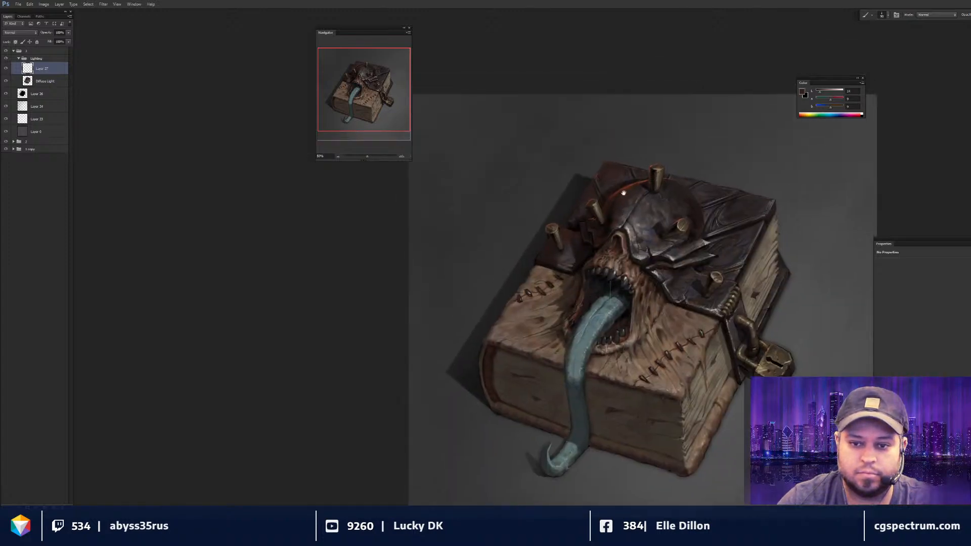
- Paint thin orange-red accents on the leather corner behind the skull with a smaller brush and the sampled rim-light color
{"action": "key", "text": "bracketleft"}
{"action": "key", "text": "bracketleft"}
{"action": "key", "text": "bracketleft"}
{"action": "key", "text": "bracketleft"}
{"action": "key", "text": "bracketleft"}
{"action": "key", "text": "bracketleft"}
{"action": "key", "text": "bracketleft"}
{"action": "key", "text": "bracketleft"}
{"action": "key", "text": "bracketleft"}
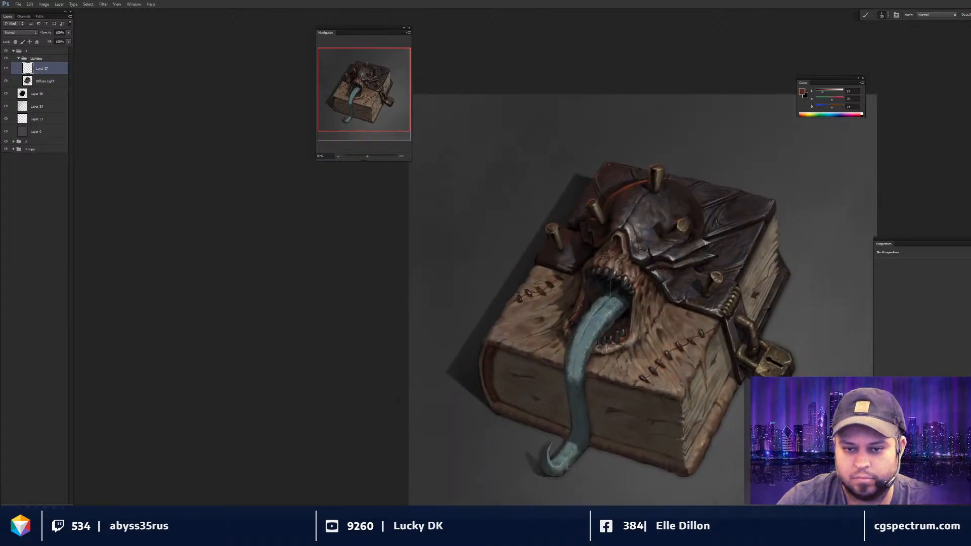
{"action": "left_click", "coordinate": [624, 190], "text": "alt"}
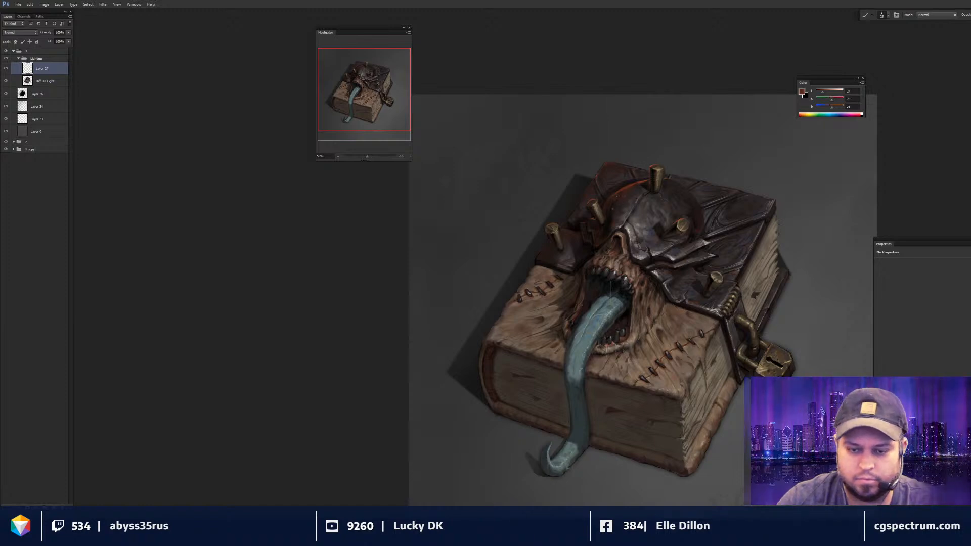
- Deepen the shading beside the skull with a sampled near-black, and merge Layer 27 down into the Diffuse Light layer
{"action": "left_click", "coordinate": [614, 207], "text": "alt"}
{"action": "key", "text": "bracketright"}
{"action": "key", "text": "bracketright"}
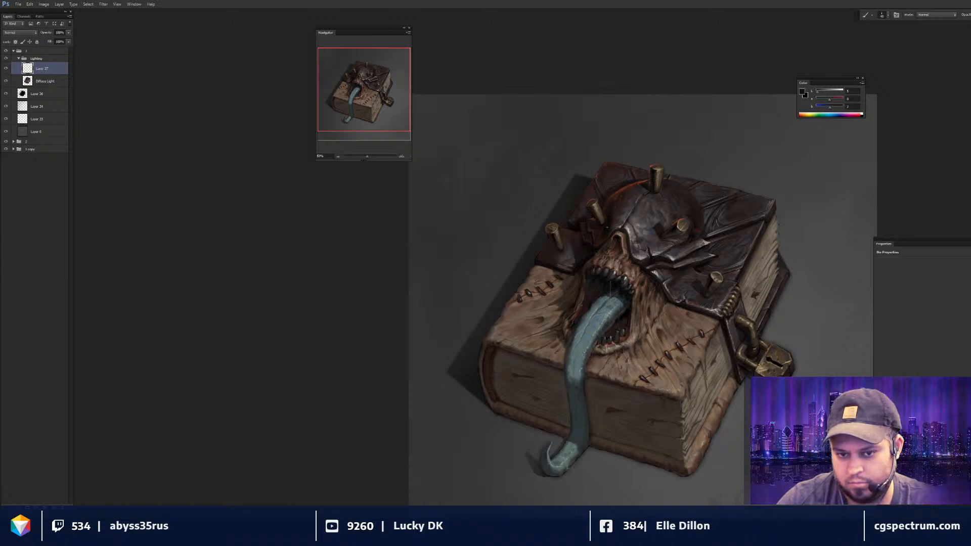
{"action": "key", "text": "ctrl+minus"}
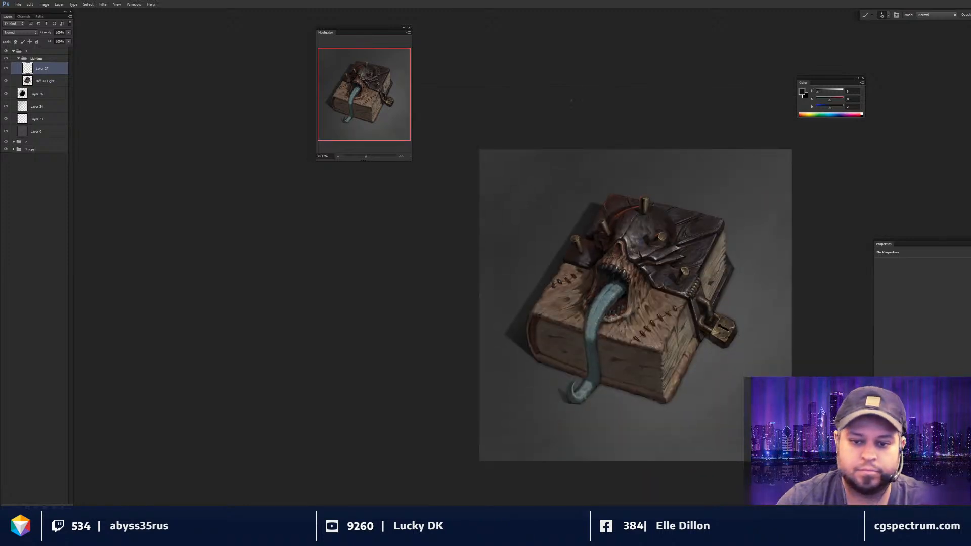
{"action": "key", "text": "ctrl+e"}
{"action": "key", "text": "ctrl+minus"}
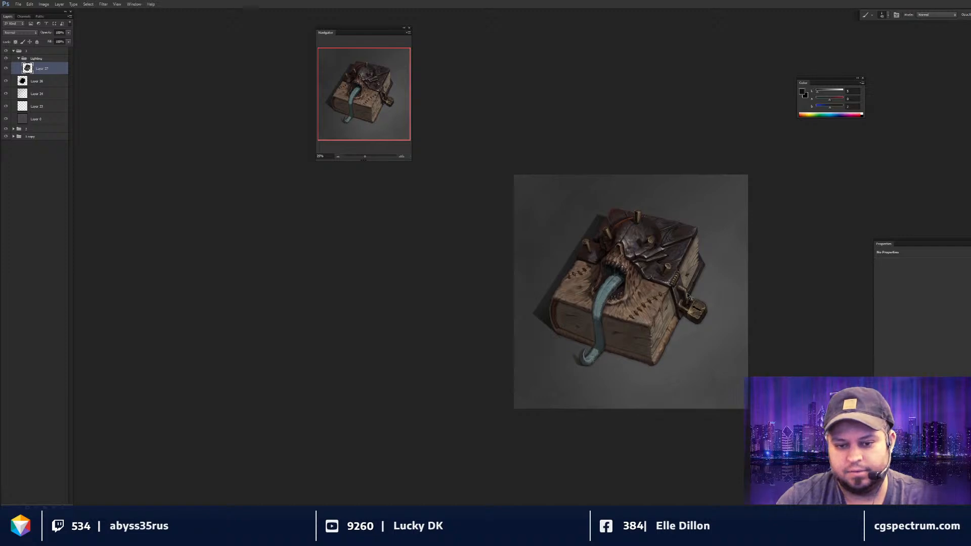
- Add more reddish rim-light color to the leather around the skull on the merged layer, using a sampled tone
{"action": "key", "text": "ctrl+plus"}
{"action": "key", "text": "ctrl+plus"}
{"action": "key", "text": "ctrl+plus"}
{"action": "left_click", "coordinate": [649, 140], "text": "alt"}
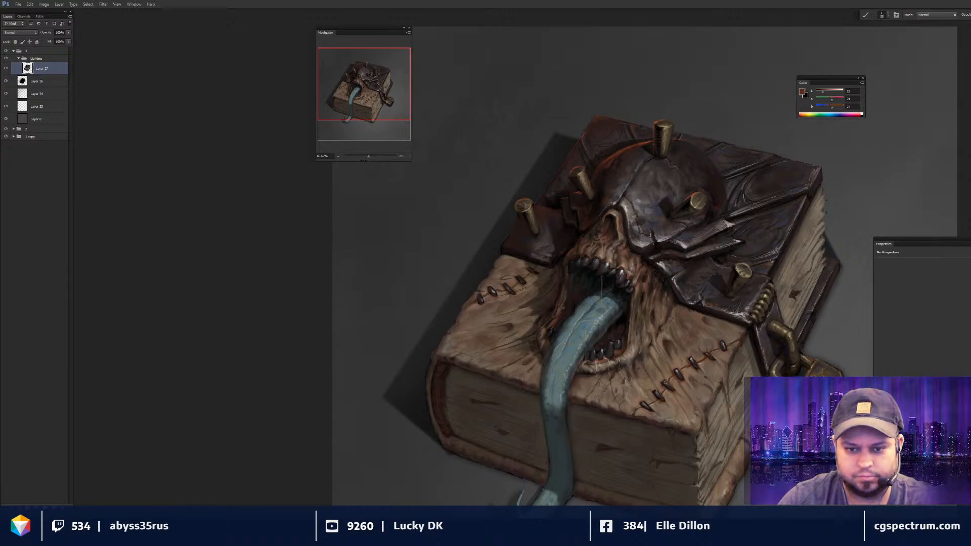
{"action": "scroll", "coordinate": [670, 231], "scroll_direction": "down", "scroll_amount": 2}
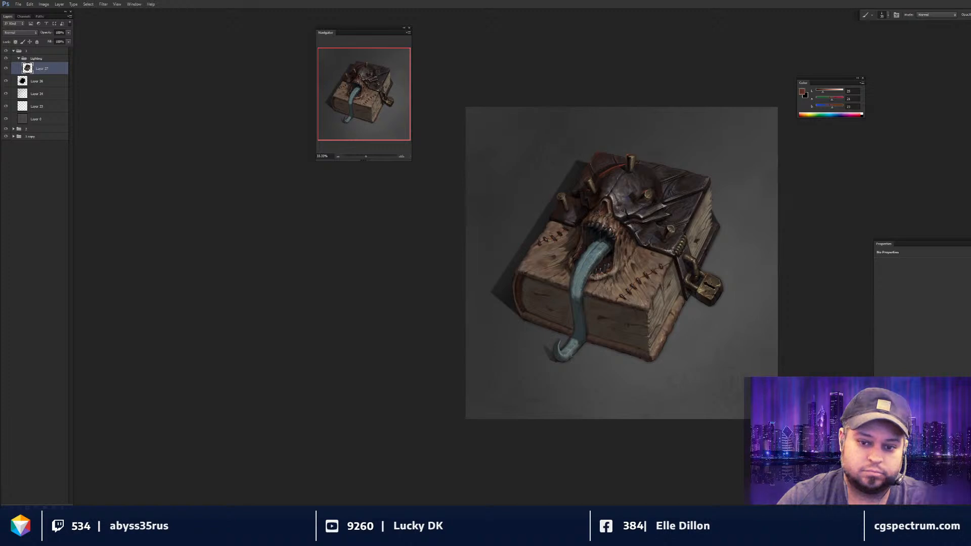
{"action": "scroll", "coordinate": [613, 277], "scroll_direction": "up", "scroll_amount": 1}
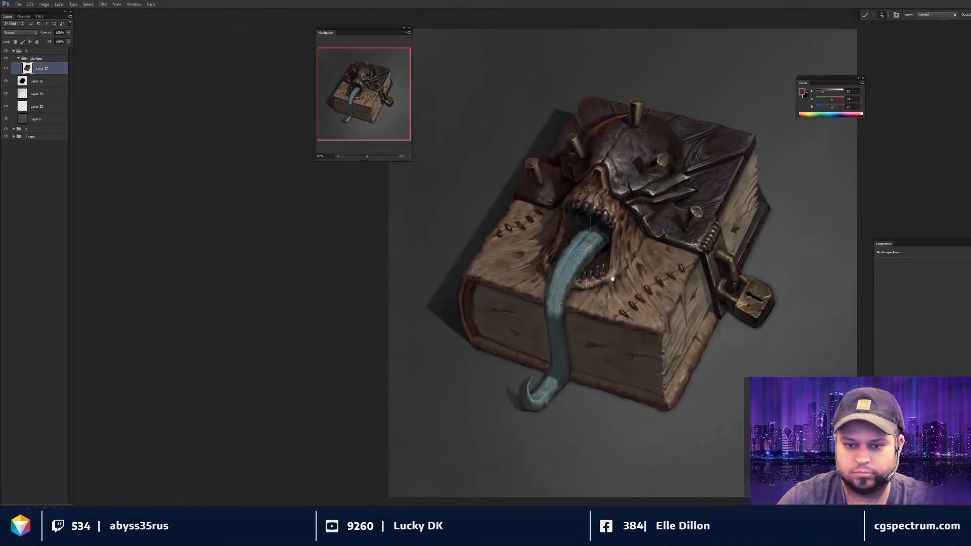
- Touch up the edge around the padlock with a dark gray sampled beside it, and reset the colors to black and white
{"action": "scroll", "coordinate": [613, 277], "scroll_direction": "up", "scroll_amount": 1}
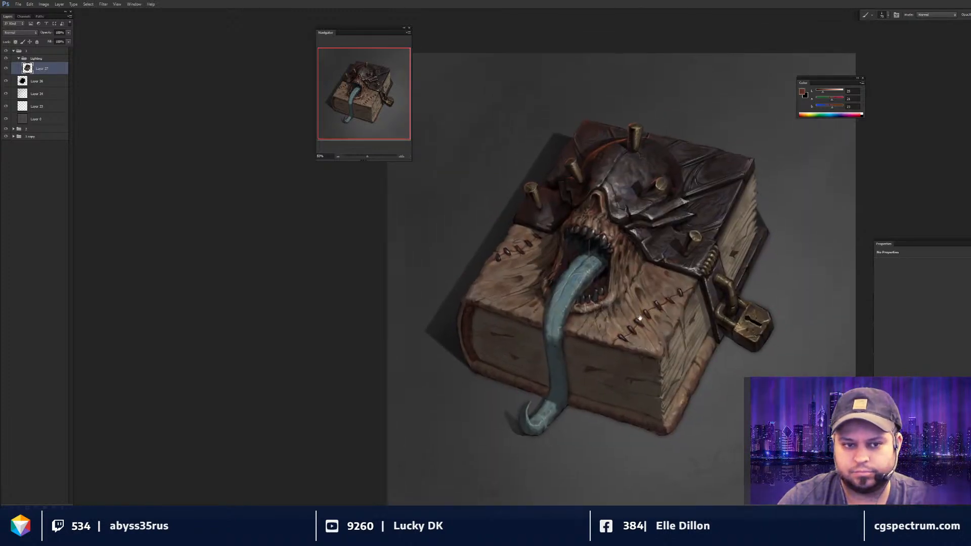
{"action": "scroll", "coordinate": [640, 319], "scroll_direction": "up", "scroll_amount": 1}
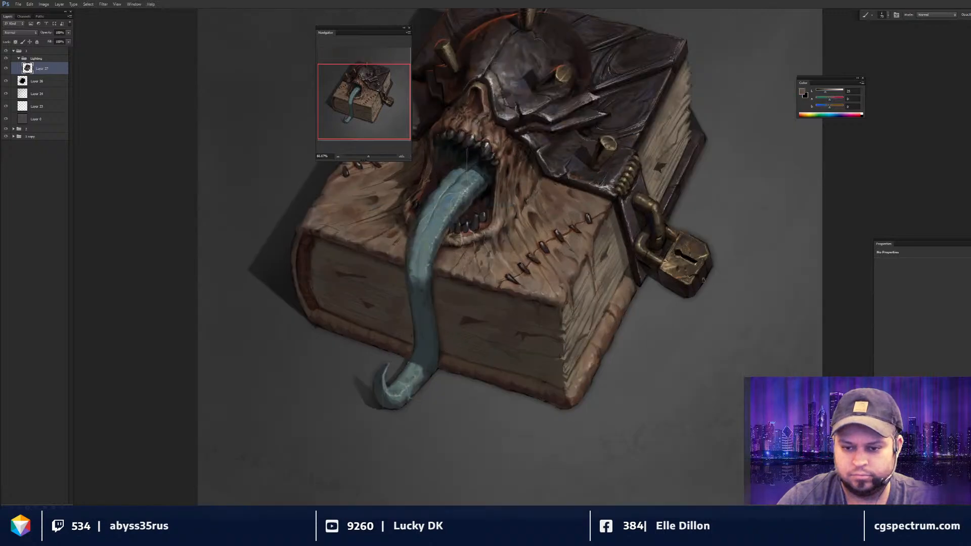
{"action": "left_click", "coordinate": [707, 276], "text": "alt"}
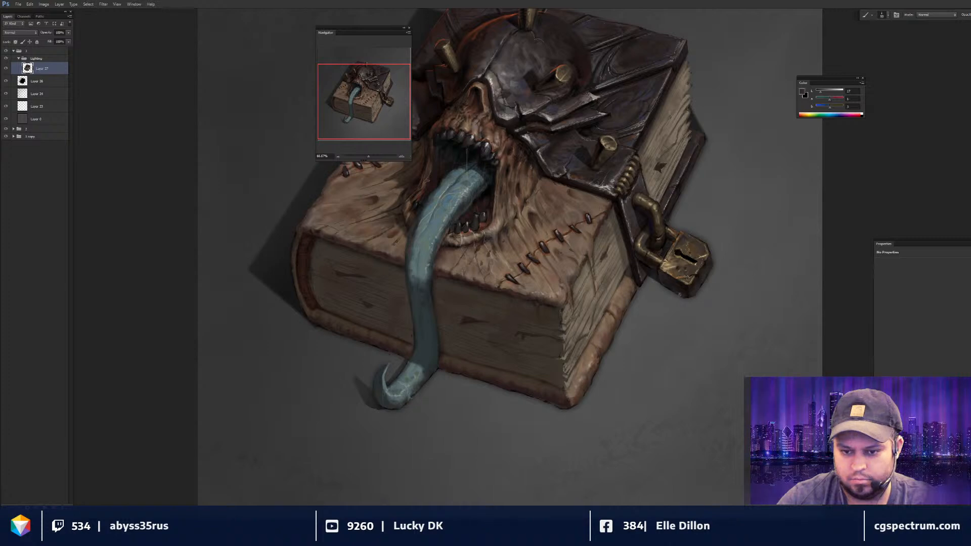
{"action": "left_click_drag", "start_coordinate": [661, 189], "coordinate": [674, 263]}
{"action": "key", "text": "d"}
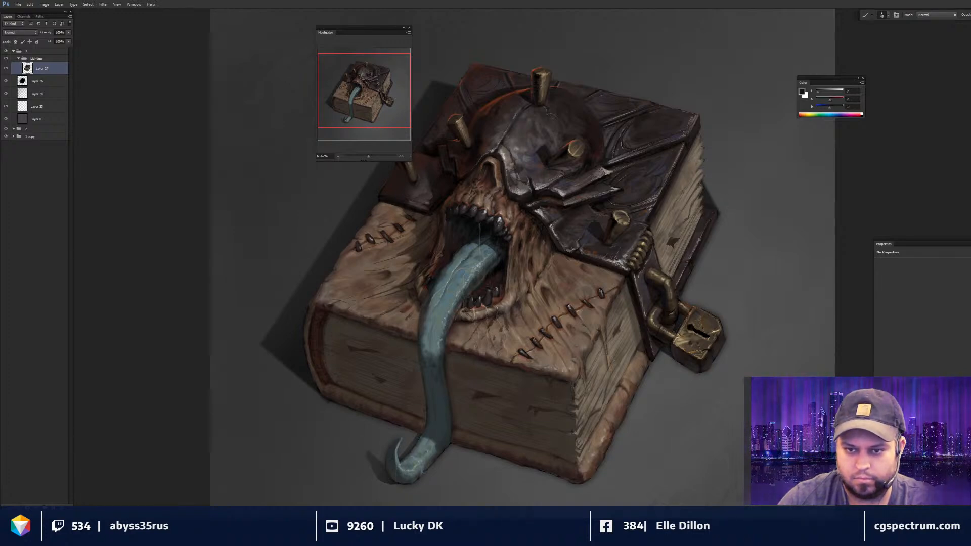
- Examine the overall lighting and contrast of the book painting at several magnifications
{"action": "key", "text": "ctrl+minus"}
{"action": "left_click_drag", "start_coordinate": [714, 39], "coordinate": [706, 41]}
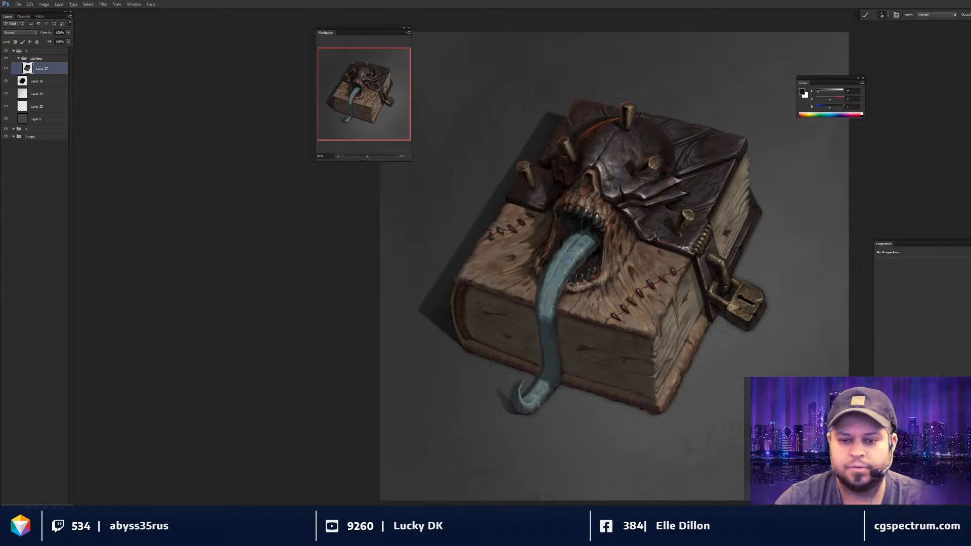
{"action": "left_click_drag", "start_coordinate": [661, 276], "coordinate": [657, 276]}
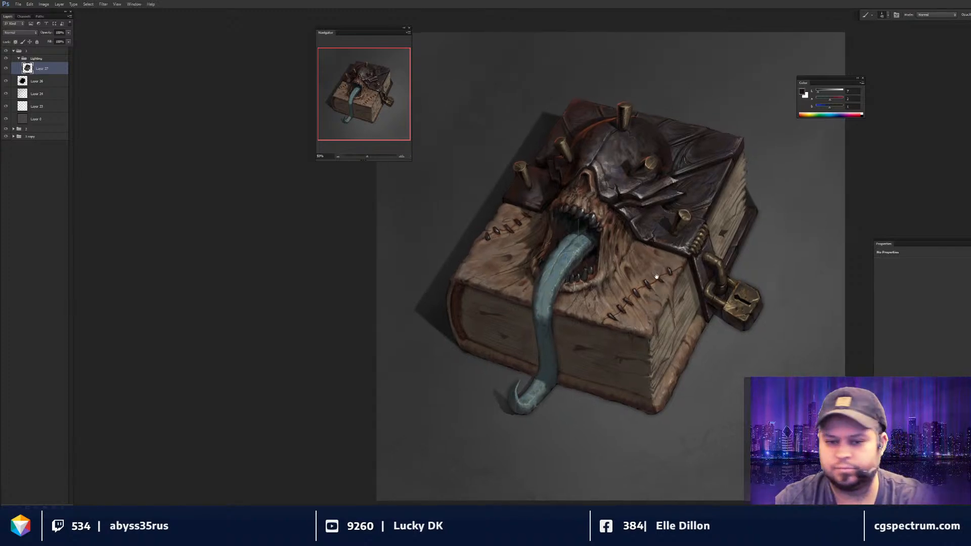
{"action": "key", "text": "ctrl+minus"}
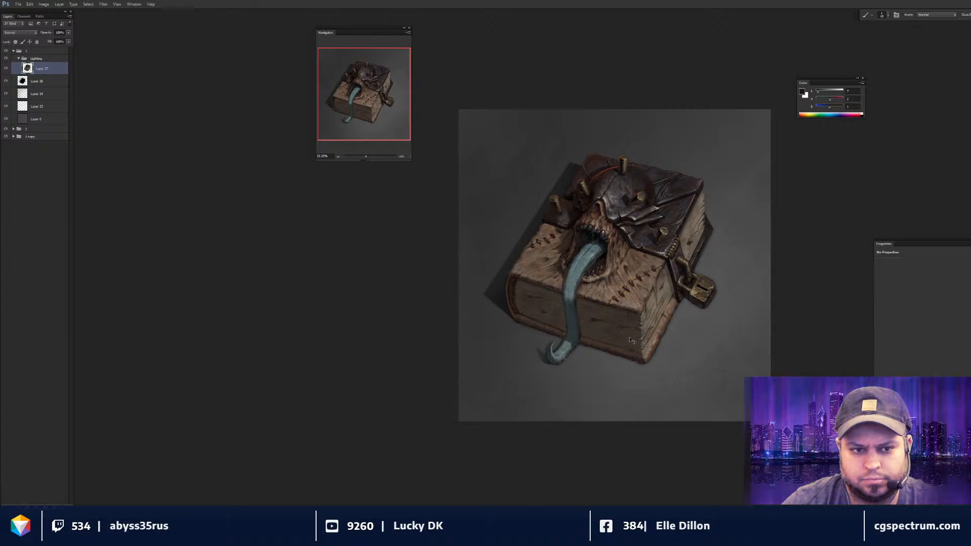
{"action": "left_click_drag", "start_coordinate": [609, 310], "coordinate": [585, 306]}
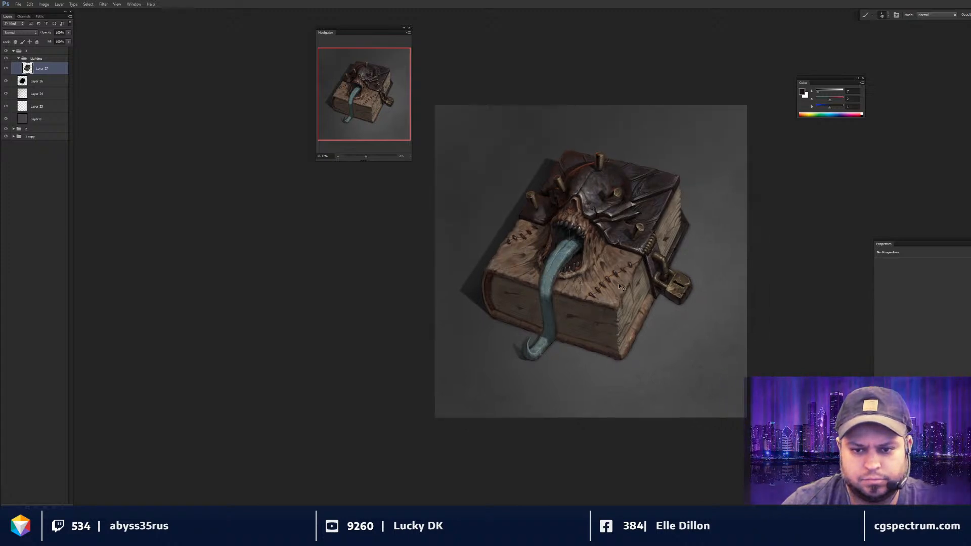
{"action": "scroll", "coordinate": [618, 283], "scroll_direction": "up", "scroll_amount": 1}
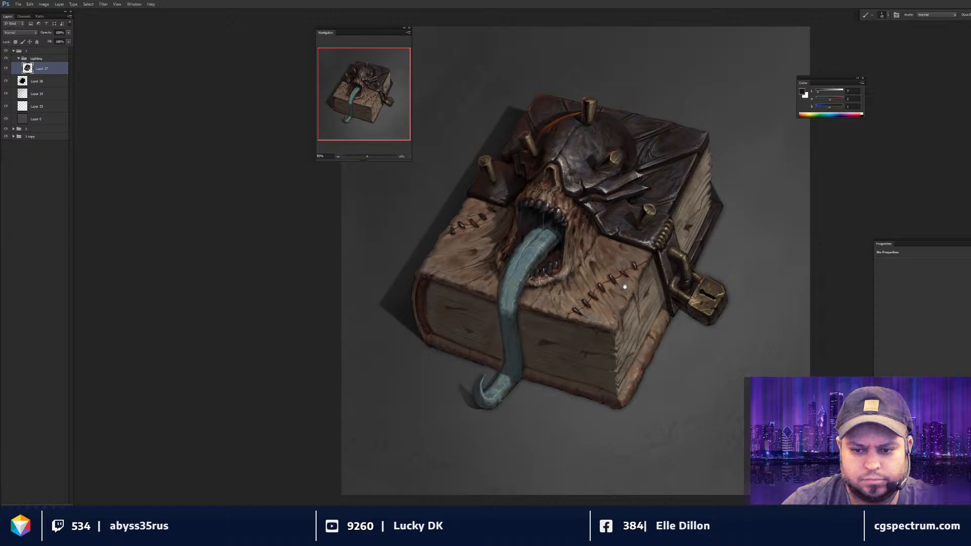
{"action": "scroll", "coordinate": [625, 287], "scroll_direction": "up", "scroll_amount": 1}
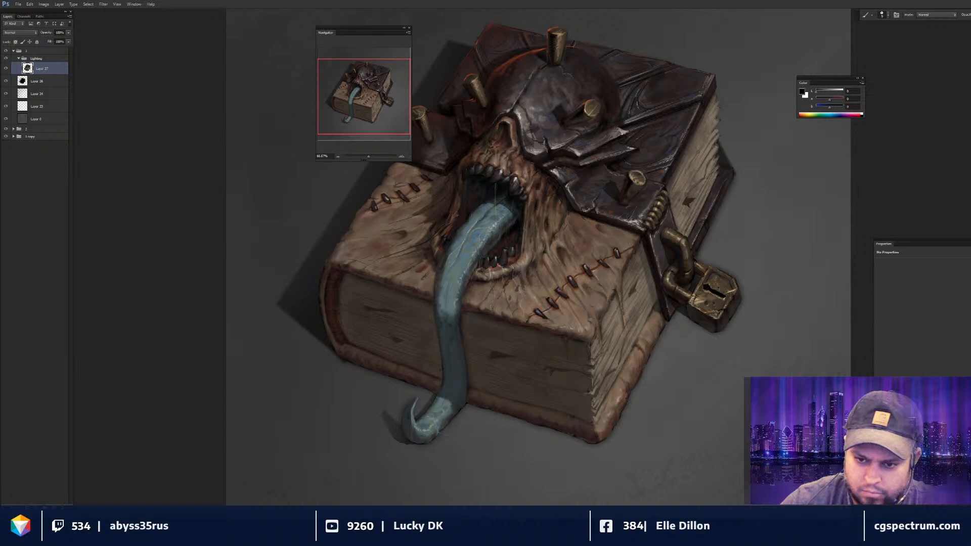
{"action": "key", "text": "ctrl+minus"}
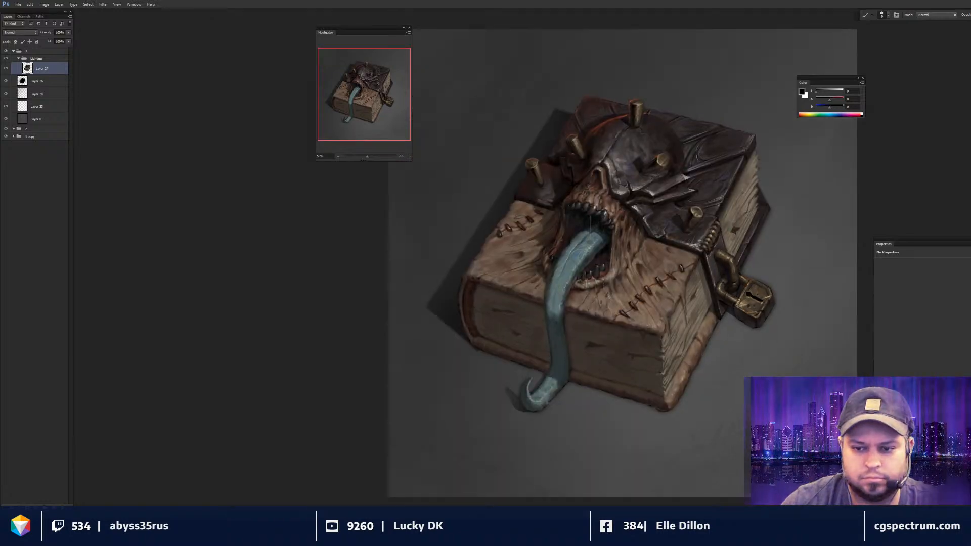
{"action": "left_click_drag", "start_coordinate": [650, 308], "coordinate": [653, 307]}
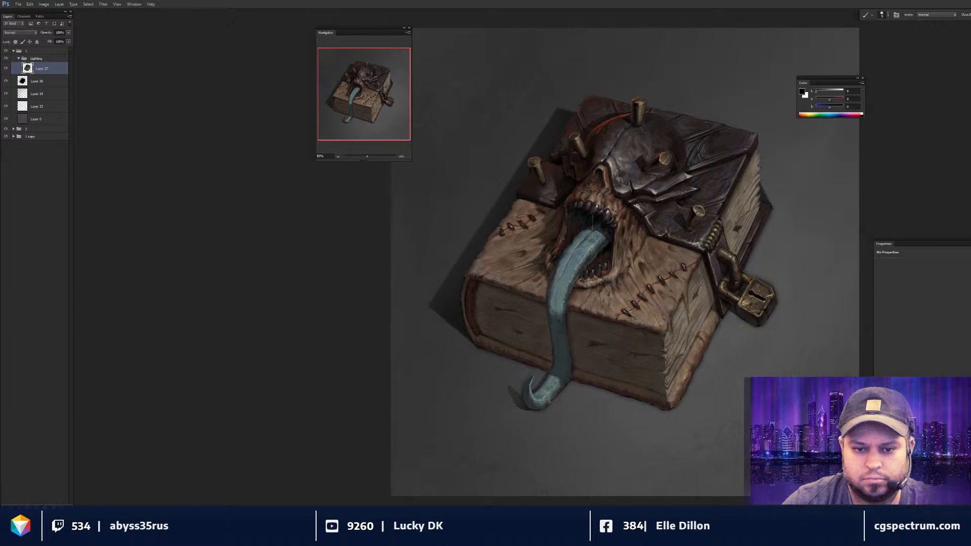
- Touch up the dark leather beside the skull's jaw with a tone sampled from it, and check it against the whole painting
{"action": "left_click_drag", "start_coordinate": [573, 191], "coordinate": [581, 191]}
{"action": "left_click", "coordinate": [575, 193], "text": "alt"}
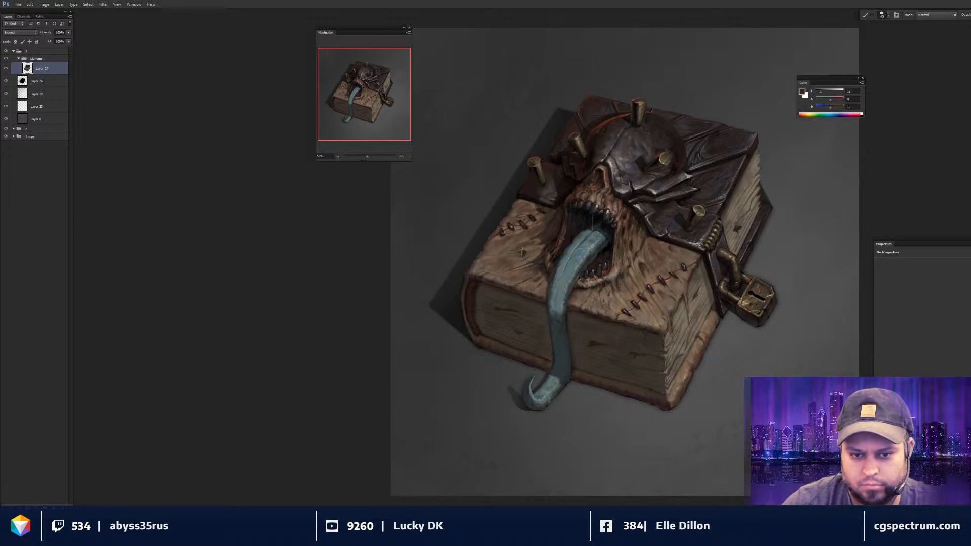
{"action": "key", "text": "ctrl+minus"}
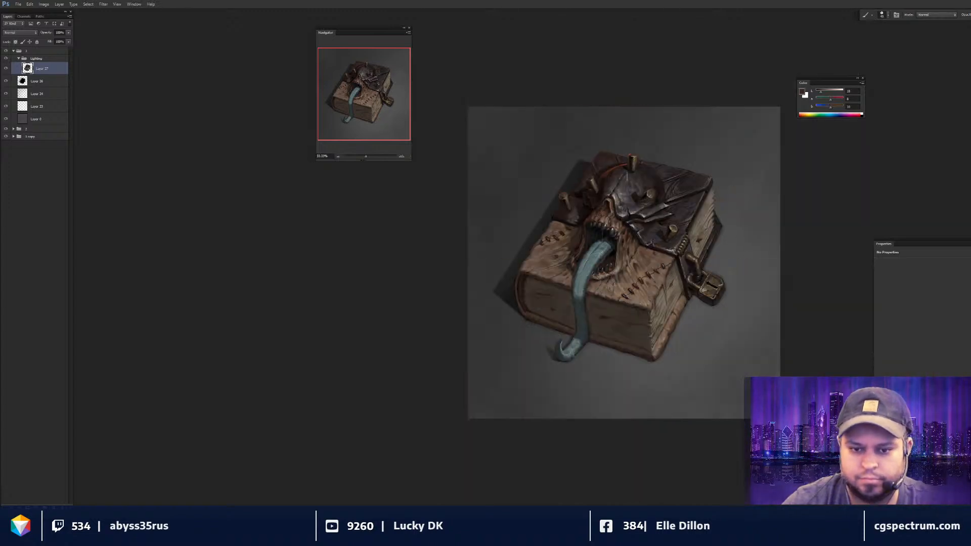
{"action": "key", "text": "ctrl+plus"}
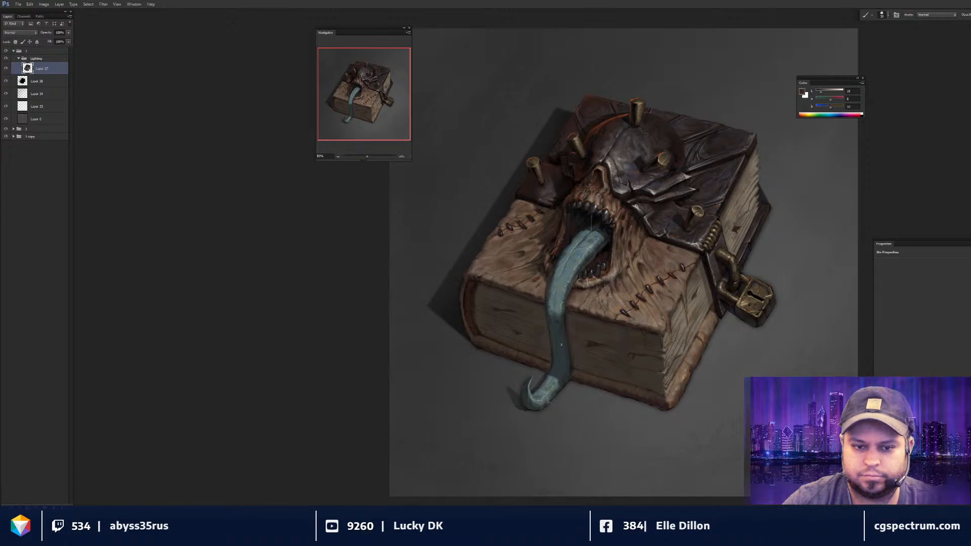
{"action": "key", "text": "ctrl+minus"}
{"action": "left_click_drag", "start_coordinate": [602, 307], "coordinate": [599, 308]}
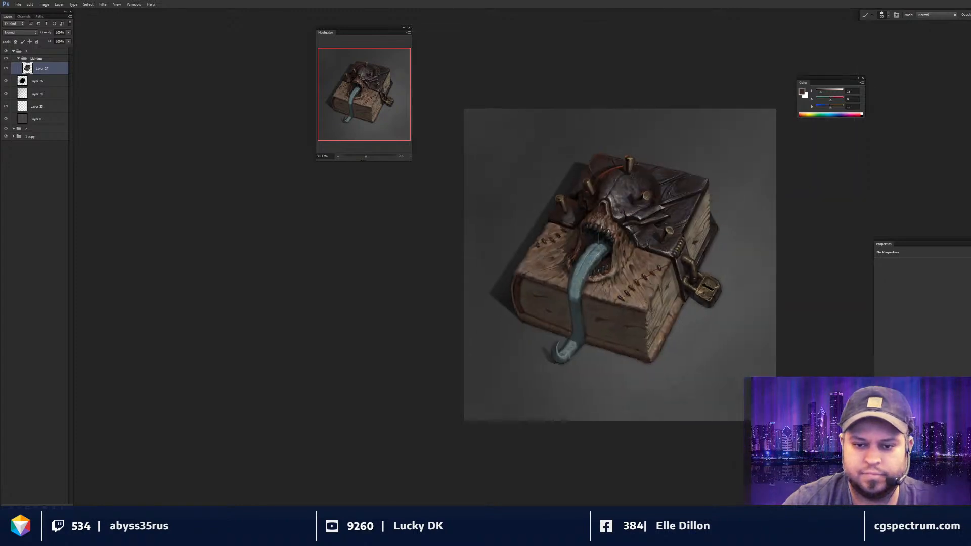
- Create a new layer directly beneath the book's layer and choose the Soft brush
{"action": "key", "text": "alt+bracketleft"}
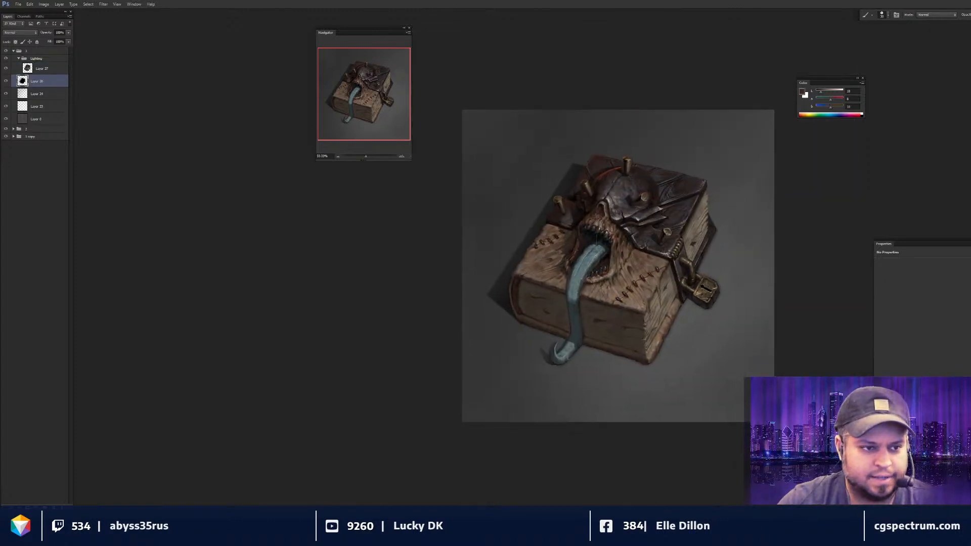
{"action": "key", "text": "alt+bracketleft"}
{"action": "key", "text": "ctrl+shift+n"}
{"action": "key", "text": "Return"}
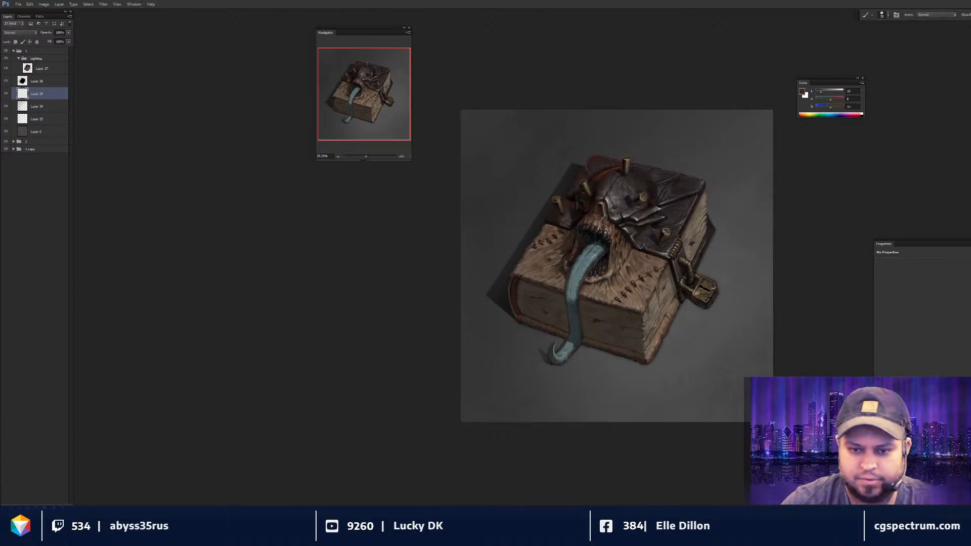
{"action": "right_click", "coordinate": [715, 199]}
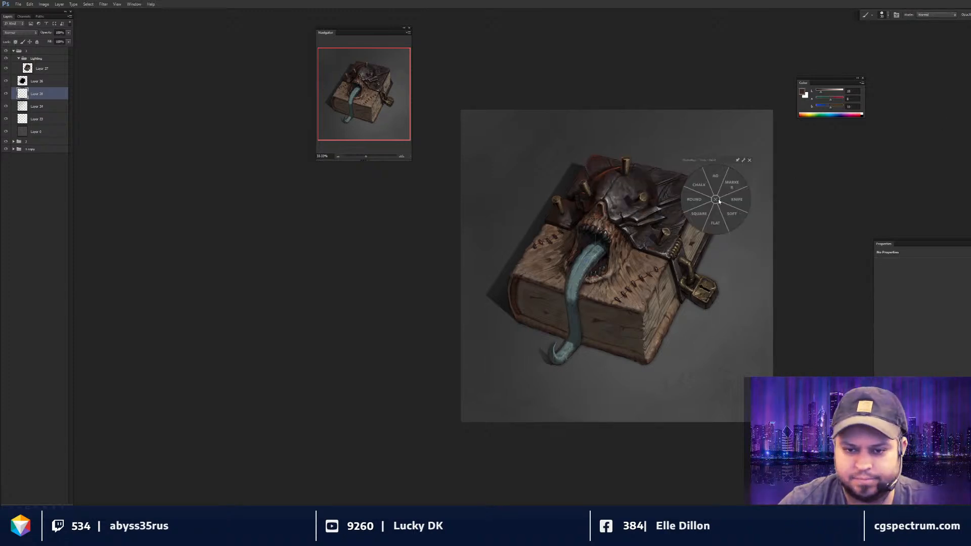
{"action": "left_click", "coordinate": [732, 214]}
- Paint a soft orange-red glow over the background's upper-left corner with a very large brush and a saturated orange-red
{"action": "left_click_drag", "start_coordinate": [609, 189], "coordinate": [636, 257]}
{"action": "key", "text": "ctrl+plus"}
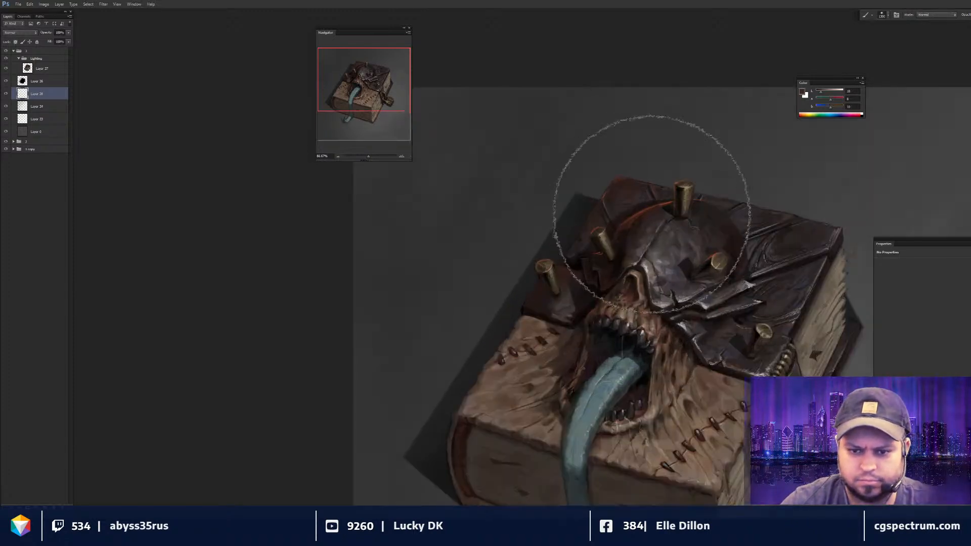
{"action": "left_click", "coordinate": [669, 201], "text": "alt"}
{"action": "left_click", "coordinate": [662, 203], "text": "alt"}
{"action": "left_click", "coordinate": [802, 92]}
{"action": "left_click", "coordinate": [717, 182]}
{"action": "left_click", "coordinate": [771, 172]}
{"action": "key", "text": "ctrl+minus"}
{"action": "key", "text": "ctrl+minus"}
{"action": "key", "text": "ctrl+minus"}
{"action": "key", "text": "bracketright"}
{"action": "key", "text": "bracketright"}
{"action": "key", "text": "bracketright"}
{"action": "key", "text": "bracketright"}
{"action": "key", "text": "bracketright"}
{"action": "key", "text": "bracketright"}
{"action": "key", "text": "bracketright"}
{"action": "key", "text": "bracketright"}
{"action": "key", "text": "bracketright"}
{"action": "key", "text": "bracketright"}
{"action": "key", "text": "bracketright"}
{"action": "key", "text": "bracketright"}
{"action": "key", "text": "bracketright"}
{"action": "key", "text": "bracketright"}
{"action": "key", "text": "bracketright"}
{"action": "key", "text": "bracketright"}
{"action": "key", "text": "bracketright"}
{"action": "key", "text": "bracketright"}
{"action": "key", "text": "bracketright"}
{"action": "key", "text": "bracketright"}
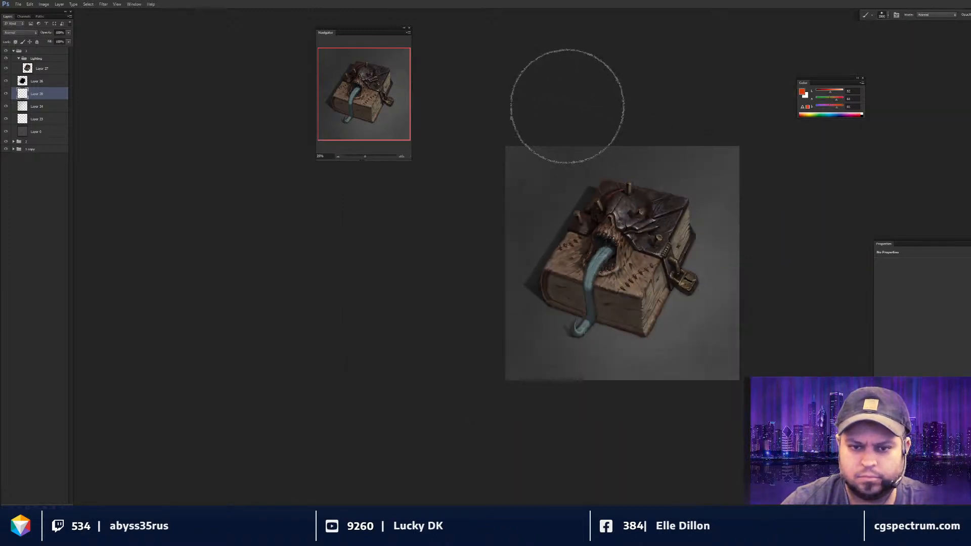
{"action": "left_click_drag", "start_coordinate": [558, 93], "coordinate": [555, 101]}
{"action": "mouse_move", "coordinate": [582, 146]}
{"action": "left_mouse_down"}
{"action": "mouse_move", "coordinate": [629, 128]}
{"action": "mouse_move", "coordinate": [587, 117]}
{"action": "left_mouse_up"}
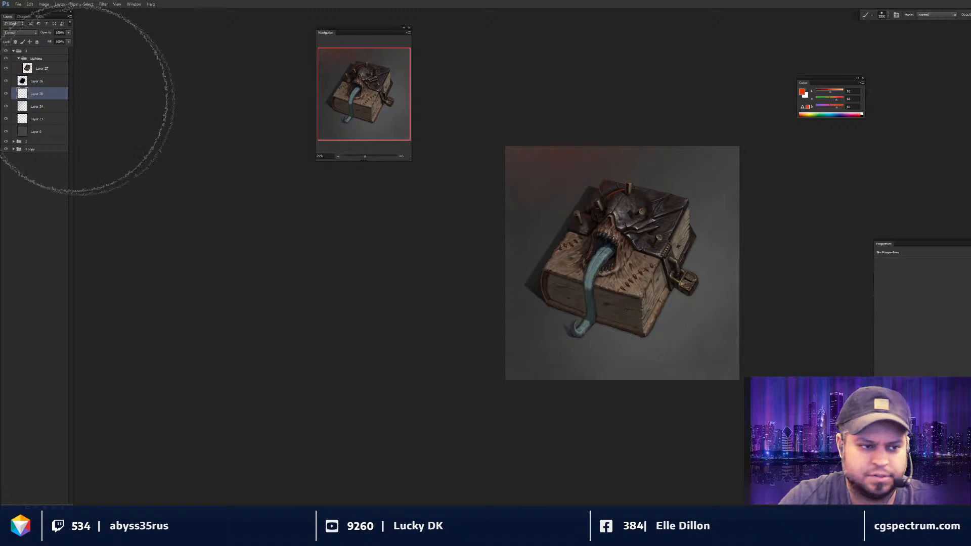
- Lower the glow layer's opacity to just under 30% so the background tint stays subtle
{"action": "left_click_drag", "start_coordinate": [69, 33], "coordinate": [40, 39]}
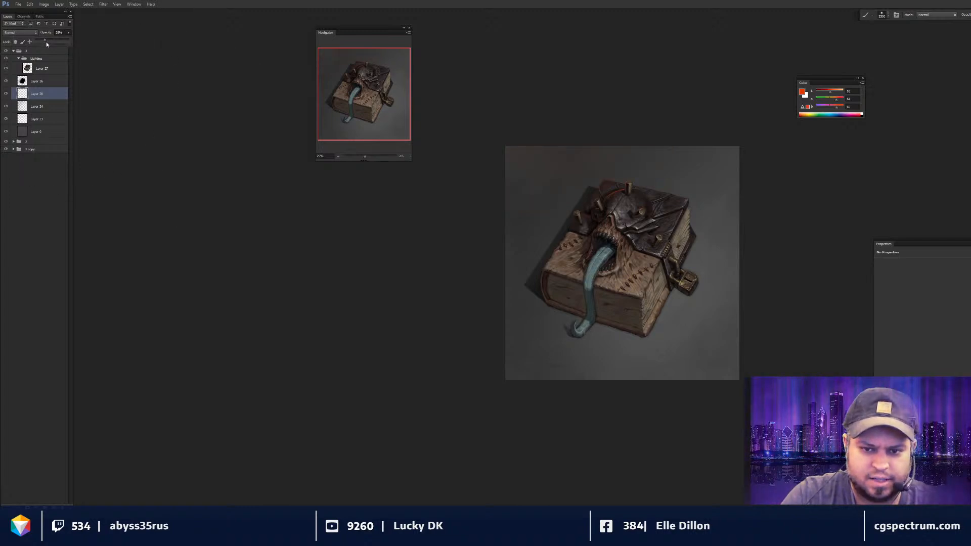
{"action": "key", "text": "ctrl+plus"}
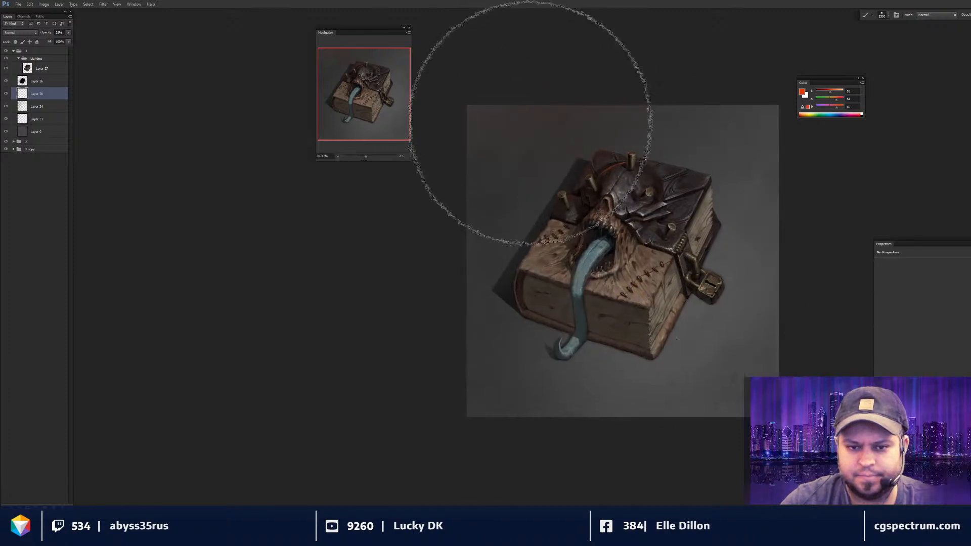
{"action": "left_click_drag", "start_coordinate": [550, 360], "coordinate": [545, 357]}
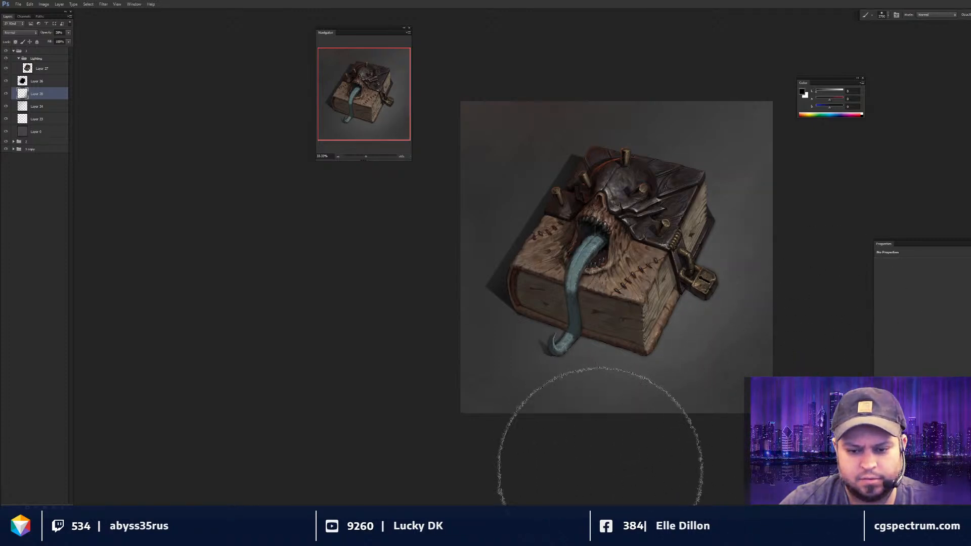
- Shade the background around the book with soft black on the glow layer, using progressively smaller brush sizes
{"action": "key", "text": "bracketleft"}
{"action": "key", "text": "bracketleft"}
{"action": "key", "text": "bracketleft"}
{"action": "key", "text": "bracketleft"}
{"action": "key", "text": "bracketleft"}
{"action": "key", "text": "bracketleft"}
{"action": "key", "text": "bracketleft"}
{"action": "key", "text": "bracketleft"}
{"action": "key", "text": "bracketleft"}
{"action": "key", "text": "bracketleft"}
{"action": "key", "text": "bracketleft"}
{"action": "key", "text": "bracketleft"}
{"action": "key", "text": "bracketleft"}
{"action": "key", "text": "bracketleft"}
{"action": "key", "text": "bracketleft"}
{"action": "key", "text": "bracketleft"}
{"action": "key", "text": "bracketleft"}
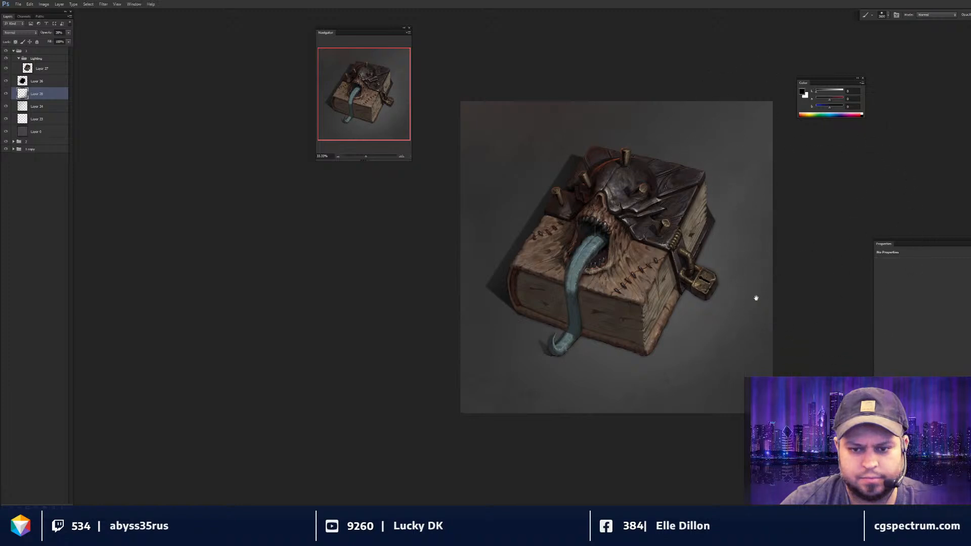
{"action": "left_click_drag", "start_coordinate": [633, 332], "coordinate": [634, 332]}
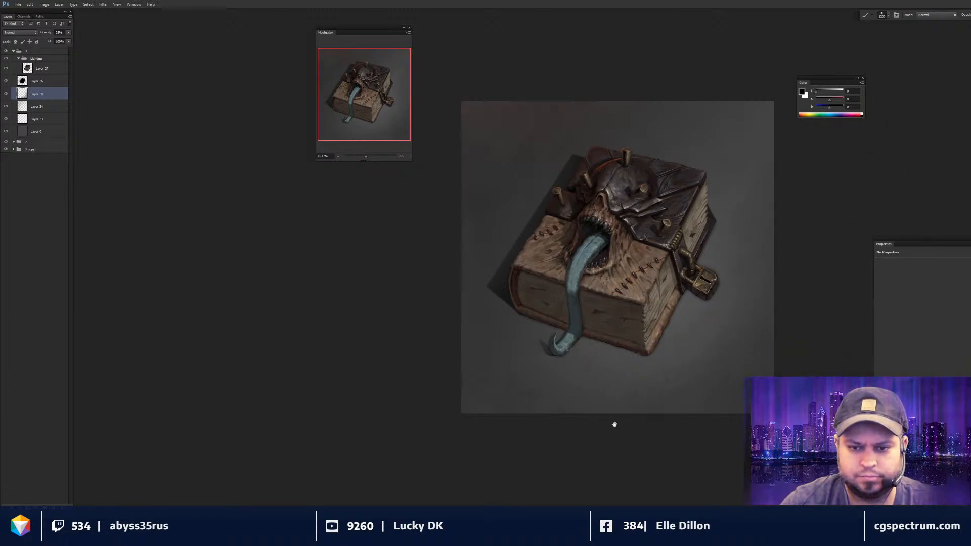
{"action": "left_click_drag", "start_coordinate": [614, 425], "coordinate": [617, 426]}
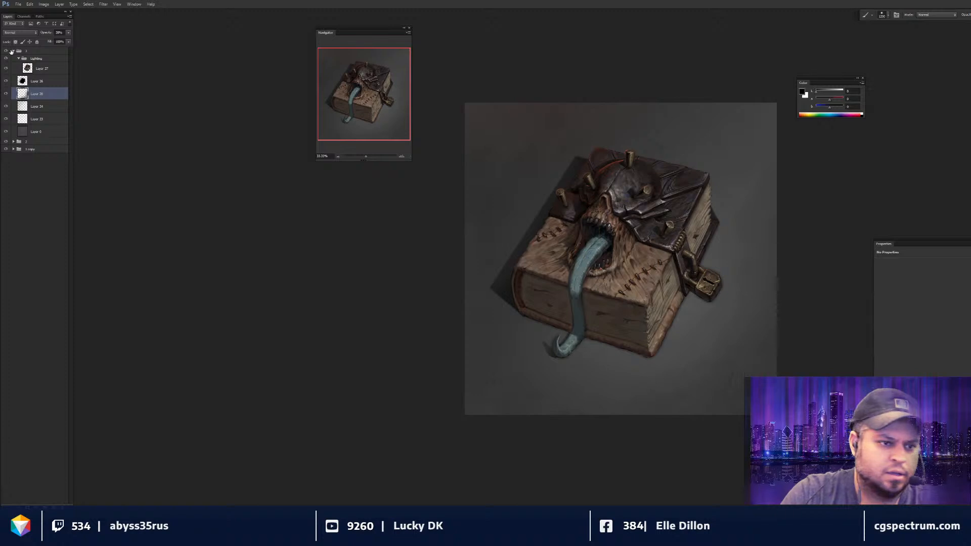
- Duplicate and rename the top layer group, and make Layer 27 in the copy's Lighting group active
{"action": "left_click", "coordinate": [13, 51]}
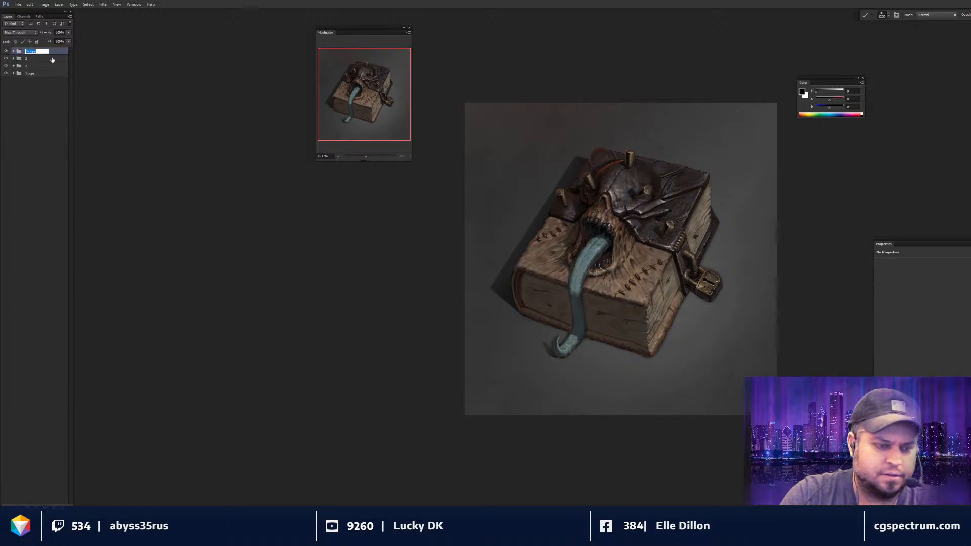
{"action": "left_click", "coordinate": [12, 51]}
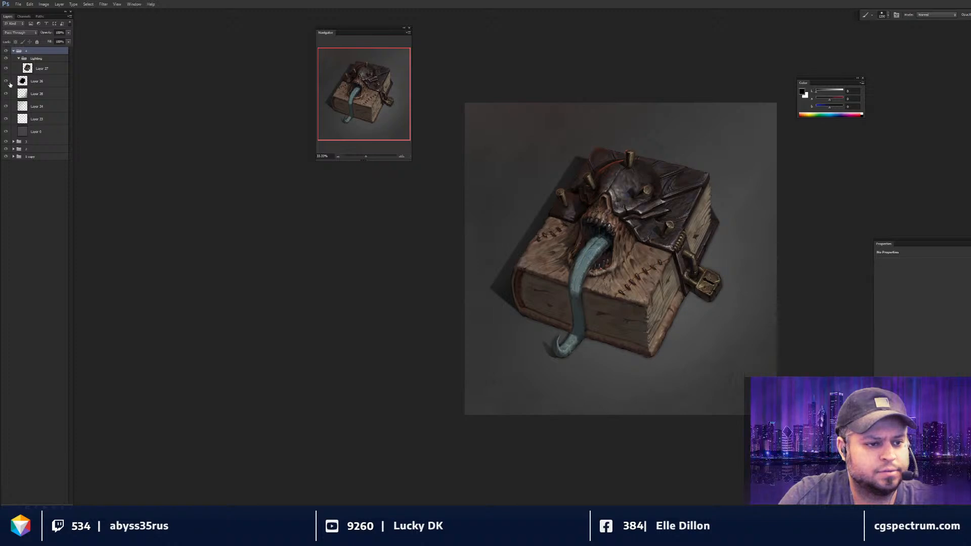
{"action": "left_click", "coordinate": [31, 82]}
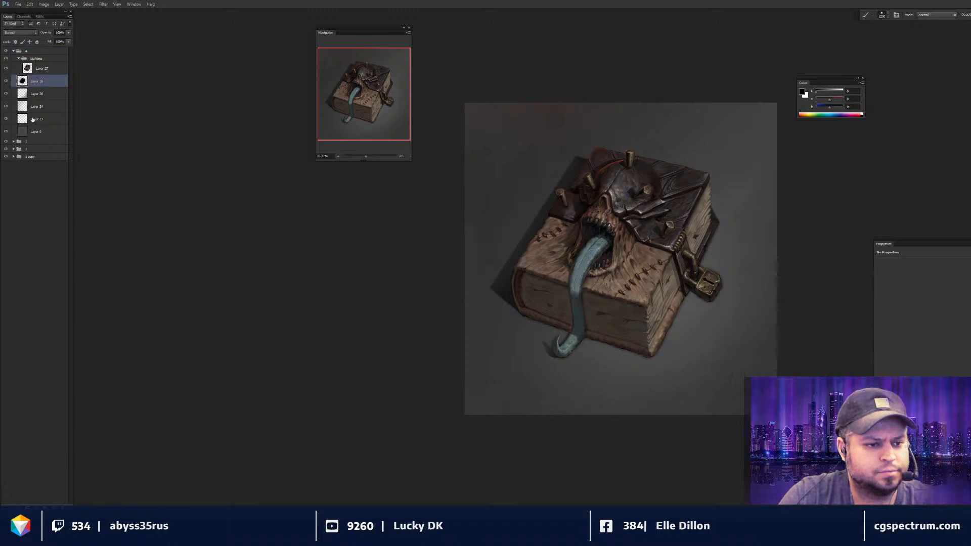
{"action": "left_click", "coordinate": [38, 68]}
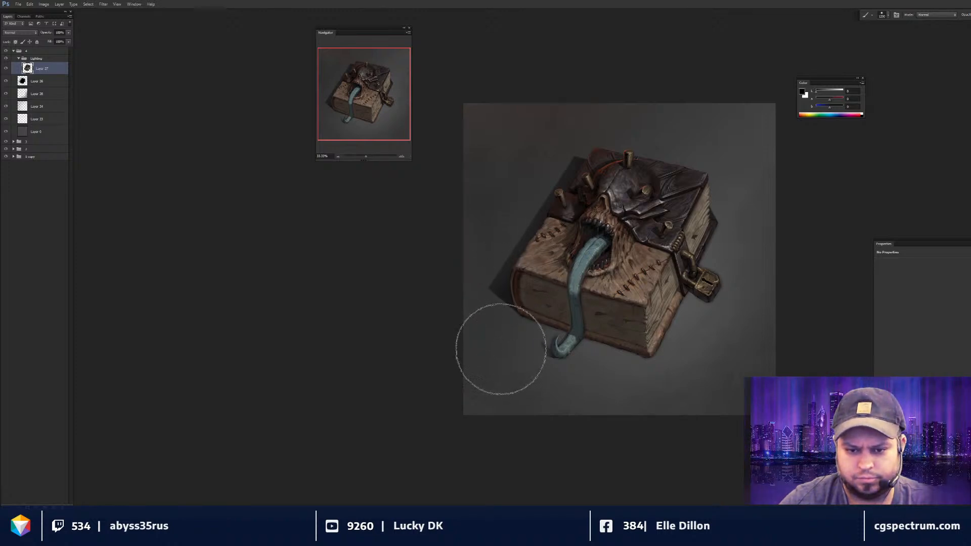
- Brighten the highlights on the leather-covered skull with a white brush in Color Dodge mode
{"action": "key", "text": "ctrl+plus"}
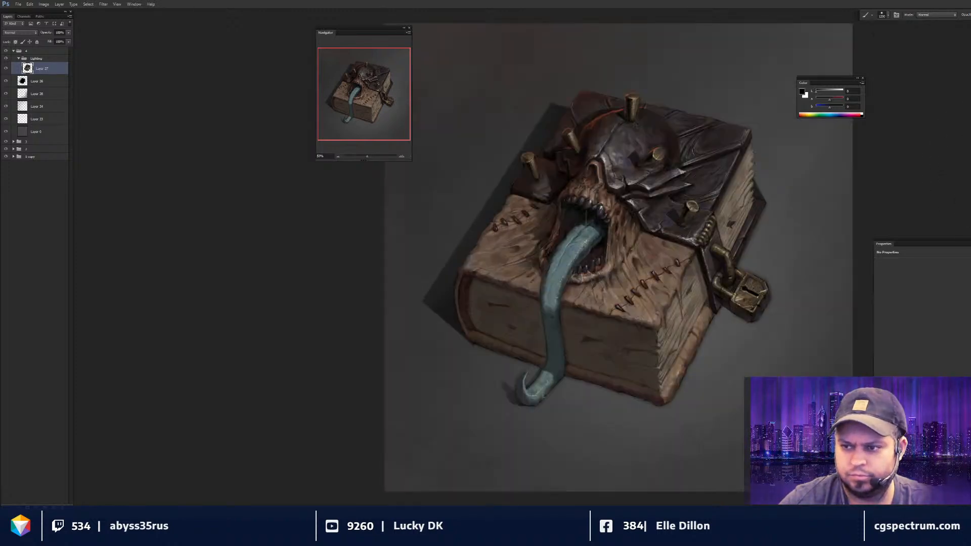
{"action": "key", "text": "x"}
{"action": "key", "text": "bracketleft"}
{"action": "key", "text": "bracketleft"}
{"action": "key", "text": "bracketleft"}
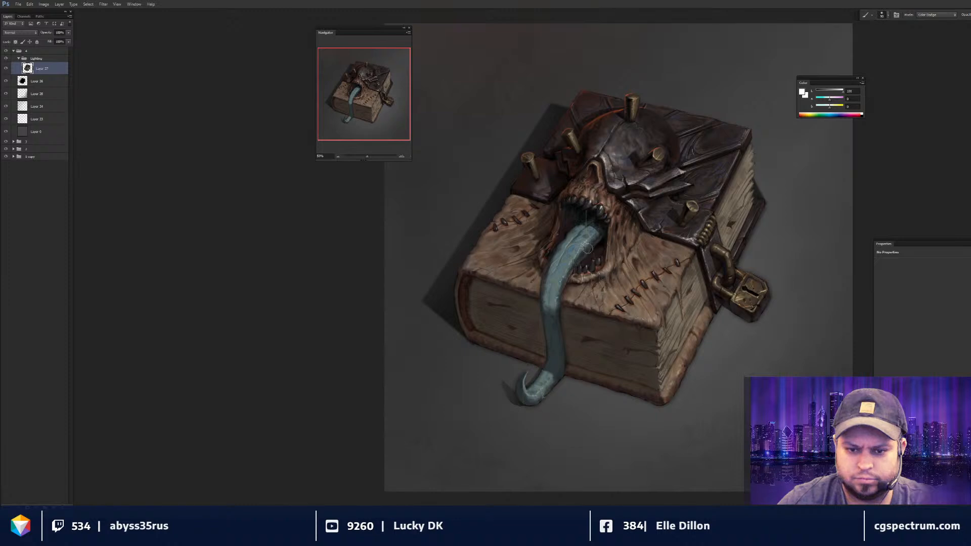
{"action": "key", "text": "bracketleft"}
{"action": "key", "text": "bracketleft"}
{"action": "key", "text": "bracketleft"}
{"action": "key", "text": "bracketleft"}
{"action": "key", "text": "bracketleft"}
{"action": "left_click_drag", "start_coordinate": [605, 160], "coordinate": [615, 189]}
{"action": "mouse_move", "coordinate": [616, 155]}
{"action": "left_mouse_down"}
{"action": "mouse_move", "coordinate": [618, 130]}
{"action": "mouse_move", "coordinate": [599, 150]}
{"action": "left_mouse_up"}
{"action": "key", "text": "bracketright"}
{"action": "key", "text": "bracketright"}
{"action": "key", "text": "bracketright"}
{"action": "key", "text": "bracketright"}
{"action": "key", "text": "ctrl+minus"}
{"action": "key", "text": "ctrl+minus"}
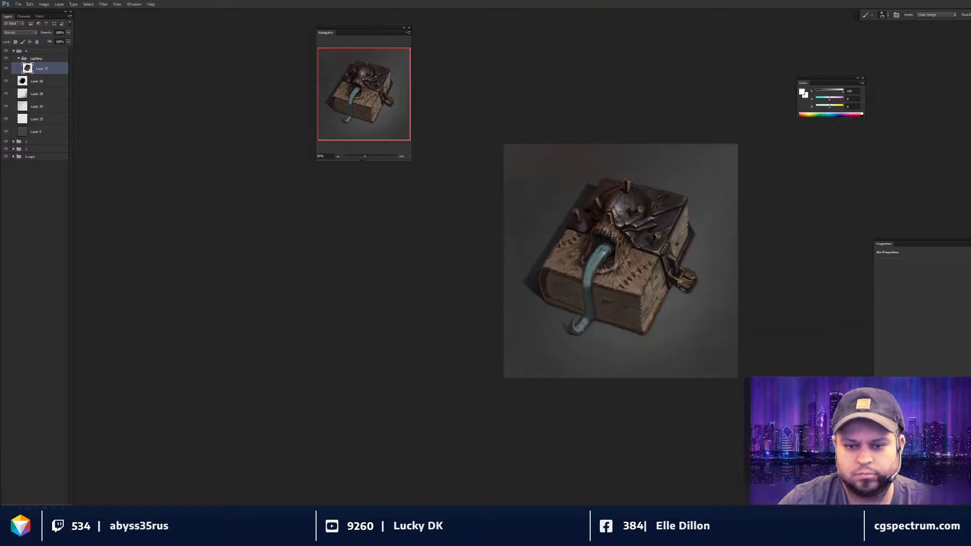
- Examine the brightened skull highlights against the whole painting at several magnifications
{"action": "key", "text": "ctrl+equal"}
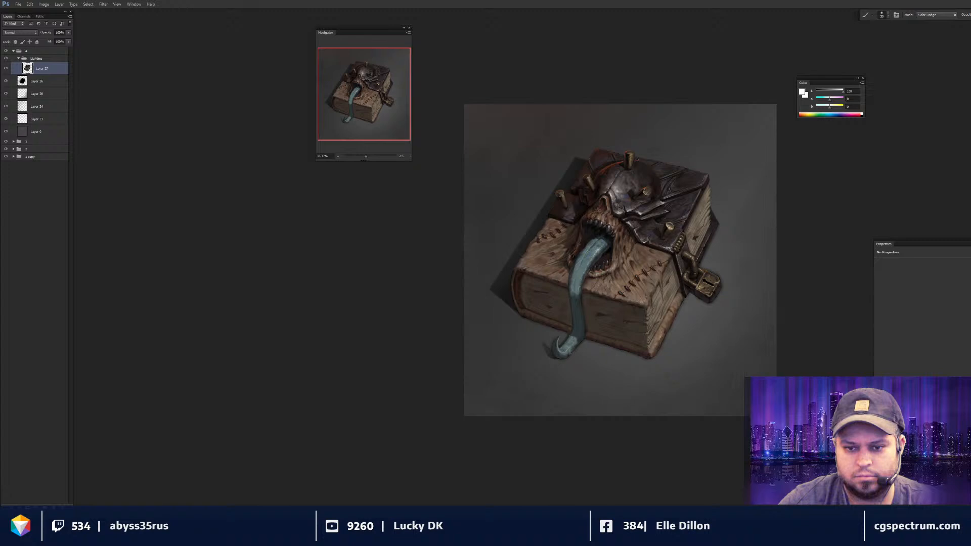
{"action": "key", "text": "ctrl+minus"}
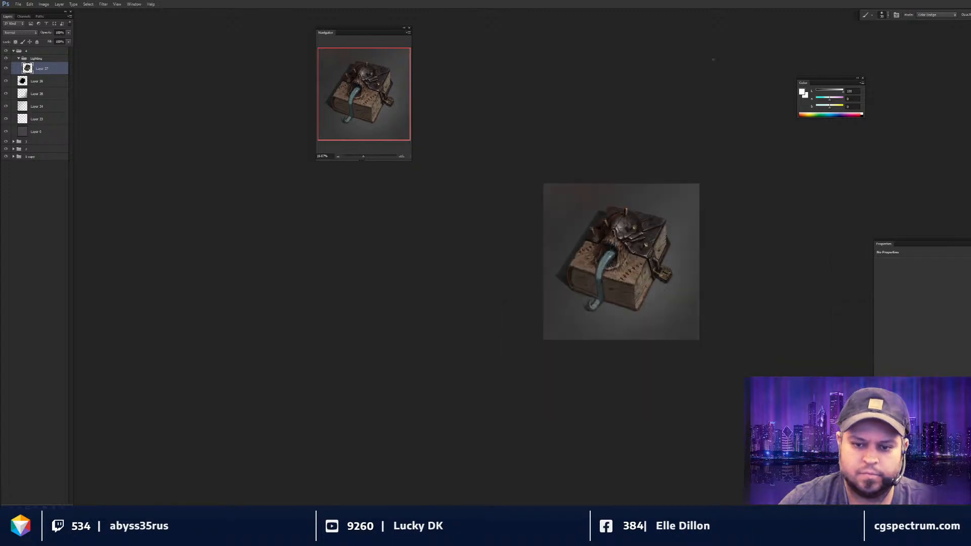
{"action": "key", "text": "ctrl+equal"}
{"action": "key", "text": "ctrl+equal"}
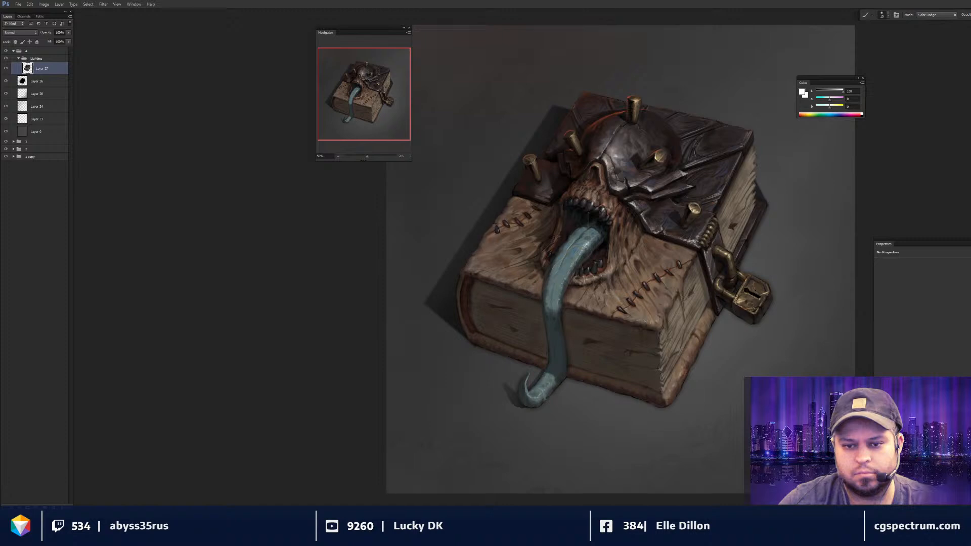
{"action": "key", "text": "ctrl+minus"}
{"action": "key", "text": "ctrl+minus"}
{"action": "key", "text": "ctrl+plus"}
{"action": "key", "text": "ctrl+plus"}
{"action": "key", "text": "bracketright"}
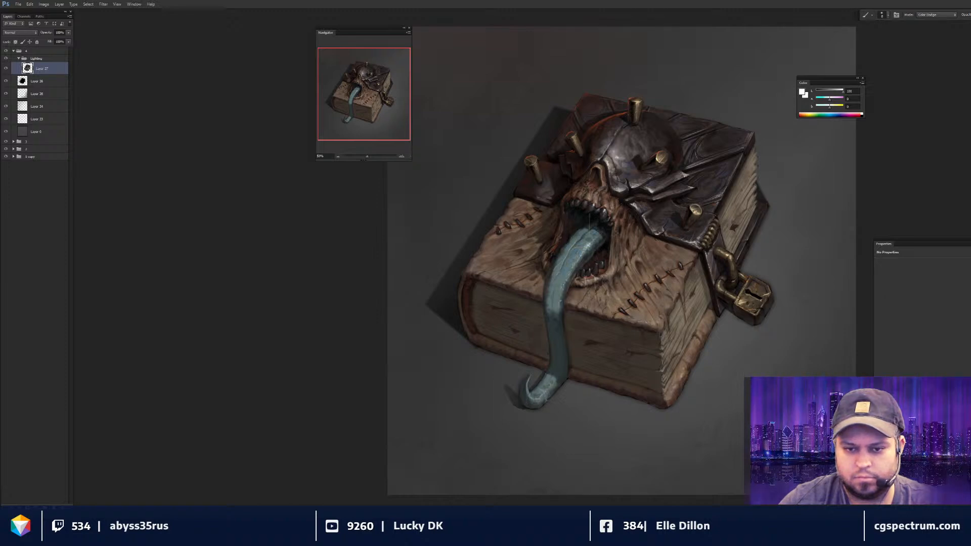
{"action": "left_click_drag", "start_coordinate": [579, 248], "coordinate": [569, 251]}
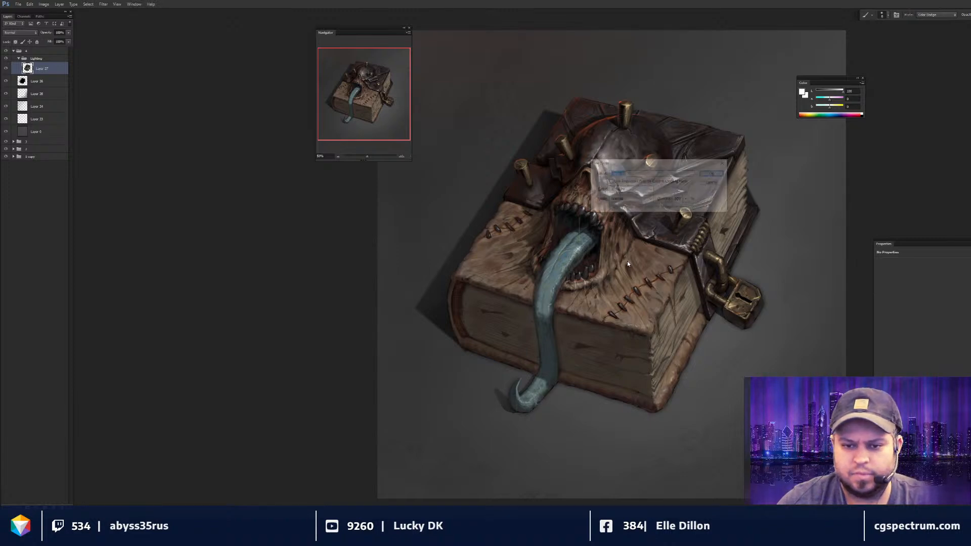
- Add a layer above Layer 27 and lasso the mouth interior, following the edges of the upper teeth
{"action": "key", "text": "ctrl+shift+alt+n"}
{"action": "scroll", "coordinate": [570, 234], "scroll_direction": "up", "scroll_amount": 2}
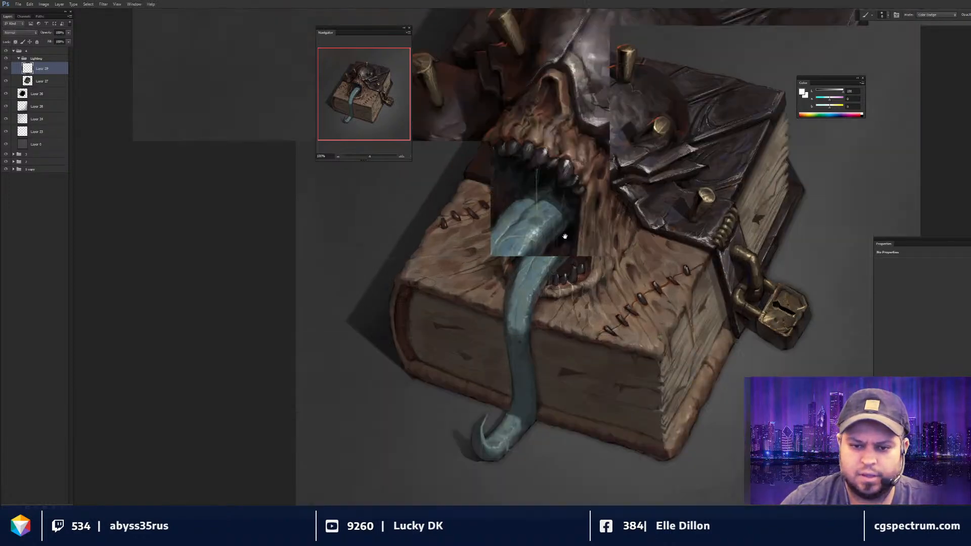
{"action": "scroll", "coordinate": [569, 235], "scroll_direction": "up", "scroll_amount": 1}
{"action": "key", "text": "l"}
{"action": "mouse_move", "coordinate": [557, 177]}
{"action": "left_mouse_down"}
{"action": "mouse_move", "coordinate": [598, 191]}
{"action": "mouse_move", "coordinate": [612, 303]}
{"action": "mouse_move", "coordinate": [581, 314]}
{"action": "mouse_move", "coordinate": [466, 291]}
{"action": "mouse_move", "coordinate": [506, 195]}
{"action": "mouse_move", "coordinate": [532, 186]}
{"action": "mouse_move", "coordinate": [546, 161]}
{"action": "left_mouse_up"}
{"action": "key", "text": "b"}
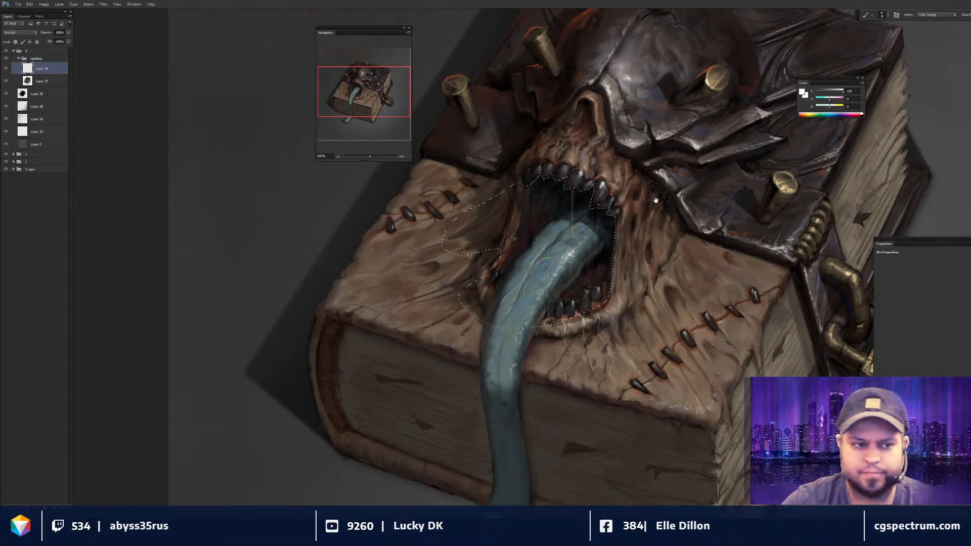
- Choose the Soft brush and set the foreground color to a saturated blue
{"action": "left_click_drag", "start_coordinate": [655, 199], "coordinate": [702, 203]}
{"action": "right_click", "coordinate": [690, 201]}
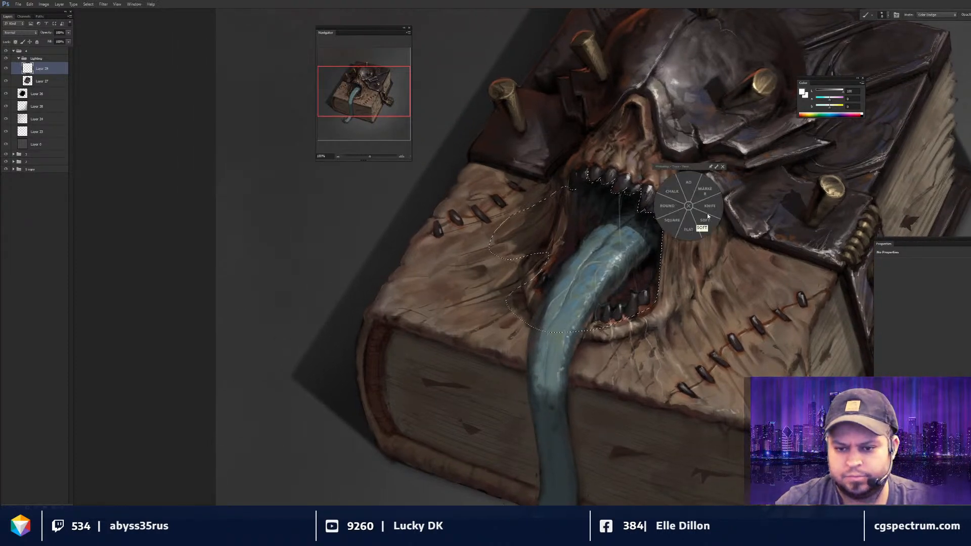
{"action": "left_click", "coordinate": [703, 221]}
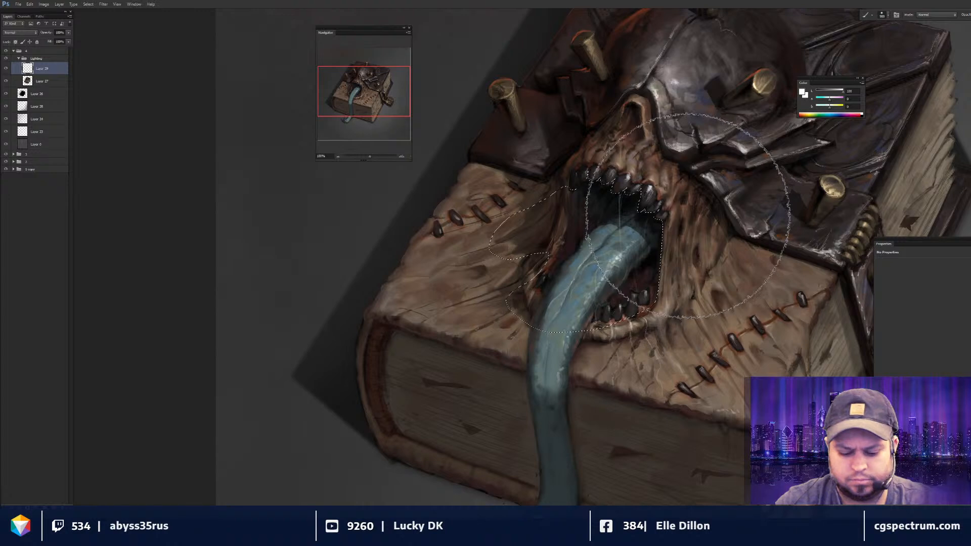
{"action": "key", "text": "ctrl+minus"}
{"action": "key", "text": "ctrl+minus"}
{"action": "left_click", "coordinate": [572, 256], "text": "alt"}
{"action": "key", "text": "n"}
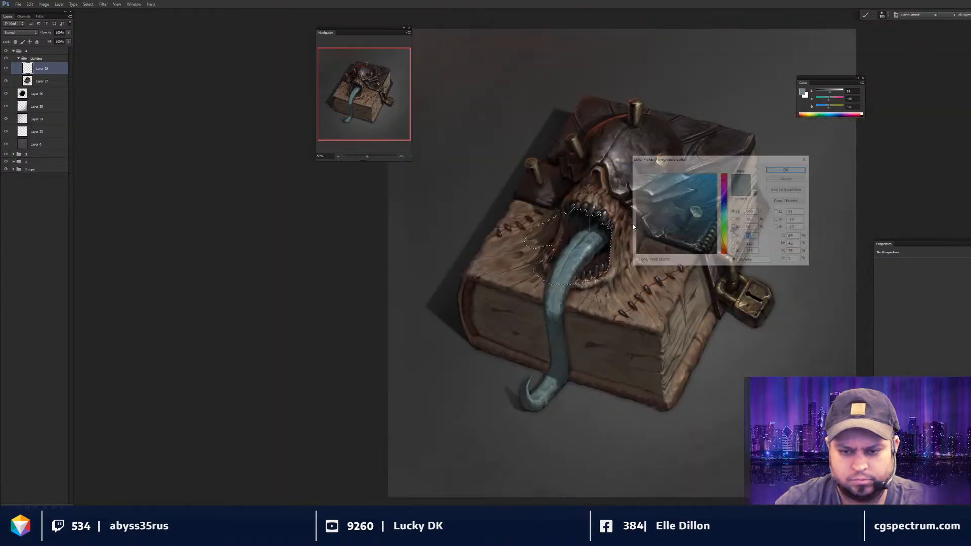
{"action": "left_click_drag", "start_coordinate": [706, 213], "coordinate": [730, 207]}
{"action": "left_click", "coordinate": [788, 169]}
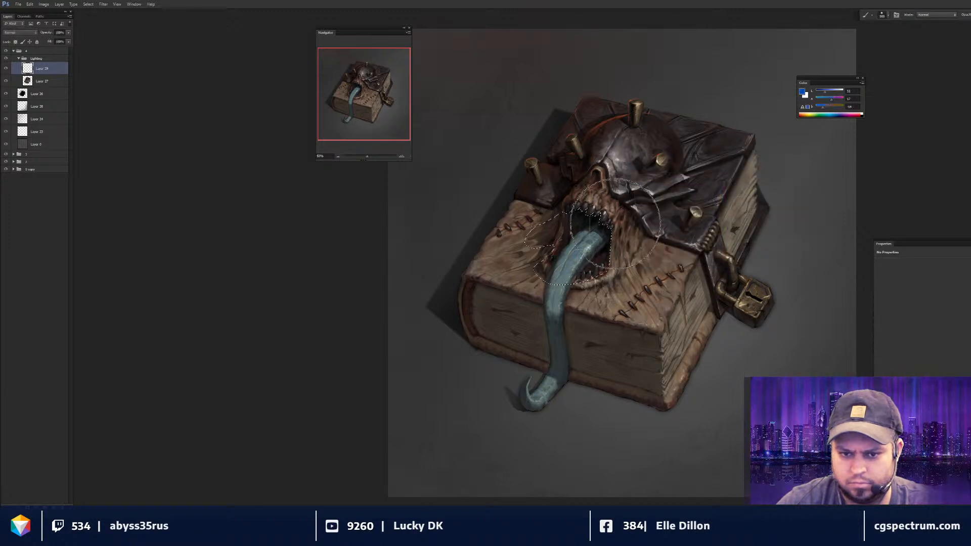
- Hide the selection edges and paint a soft blue glow inside the upper mouth behind the tongue
{"action": "key", "text": "ctrl+h"}
{"action": "key", "text": "bracketright"}
{"action": "mouse_move", "coordinate": [614, 215]}
{"action": "left_mouse_down"}
{"action": "mouse_move", "coordinate": [609, 208]}
{"action": "mouse_move", "coordinate": [597, 221]}
{"action": "left_mouse_up"}
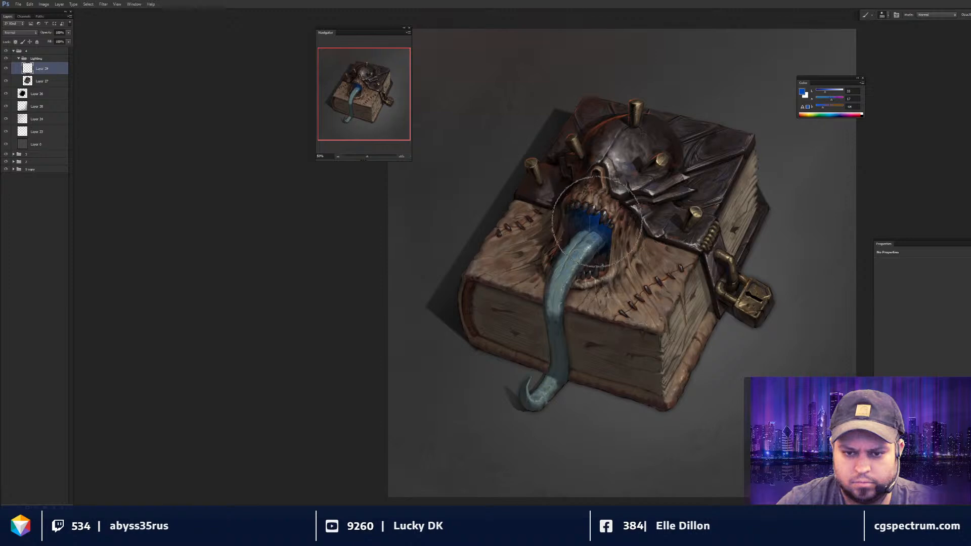
- Extend the blue glow over the lower mouth, bottom teeth and base of the tongue with a smaller brush
{"action": "key", "text": "bracketleft"}
{"action": "key", "text": "bracketleft"}
{"action": "key", "text": "bracketleft"}
{"action": "key", "text": "bracketleft"}
{"action": "key", "text": "bracketleft"}
{"action": "key", "text": "bracketleft"}
{"action": "key", "text": "bracketleft"}
{"action": "key", "text": "bracketleft"}
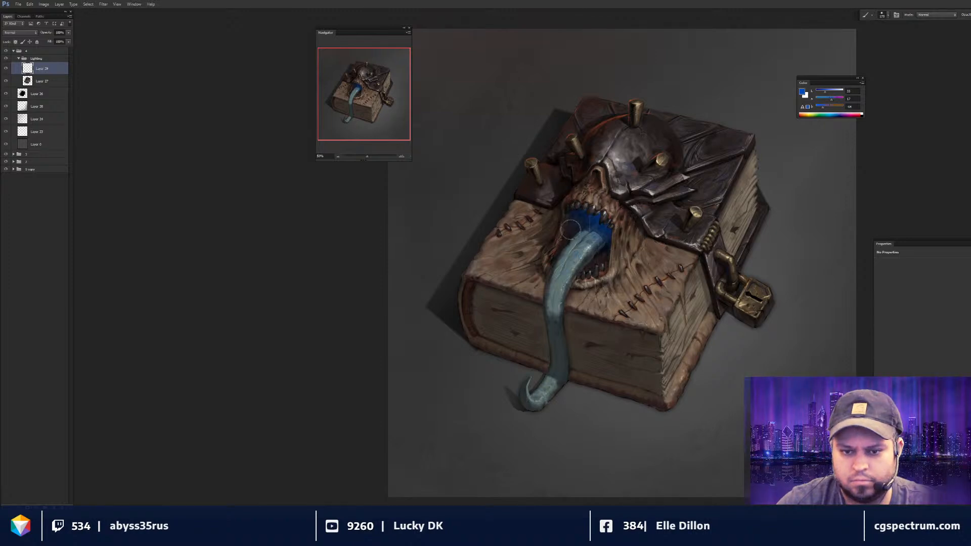
{"action": "key", "text": "ctrl+minus"}
{"action": "key", "text": "ctrl+minus"}
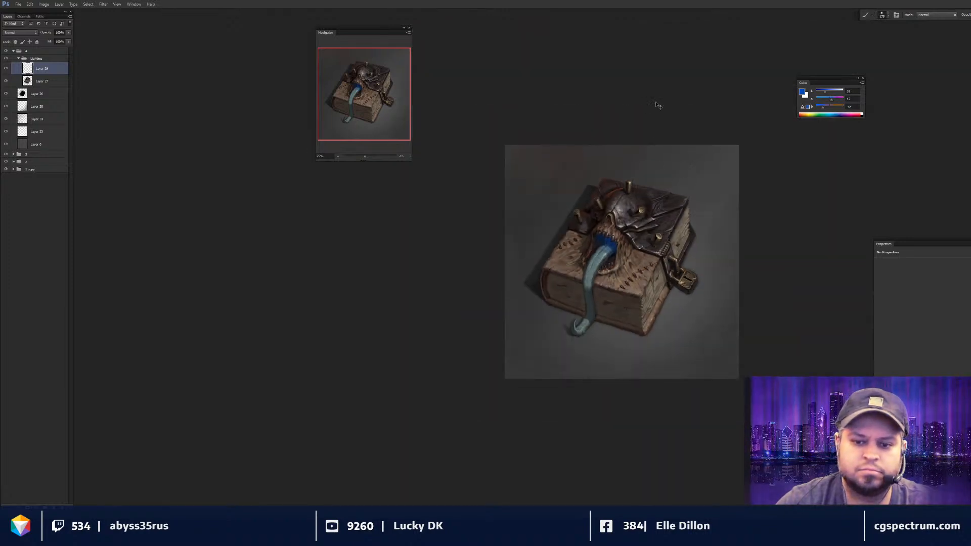
{"action": "key", "text": "ctrl+plus"}
{"action": "key", "text": "ctrl+plus"}
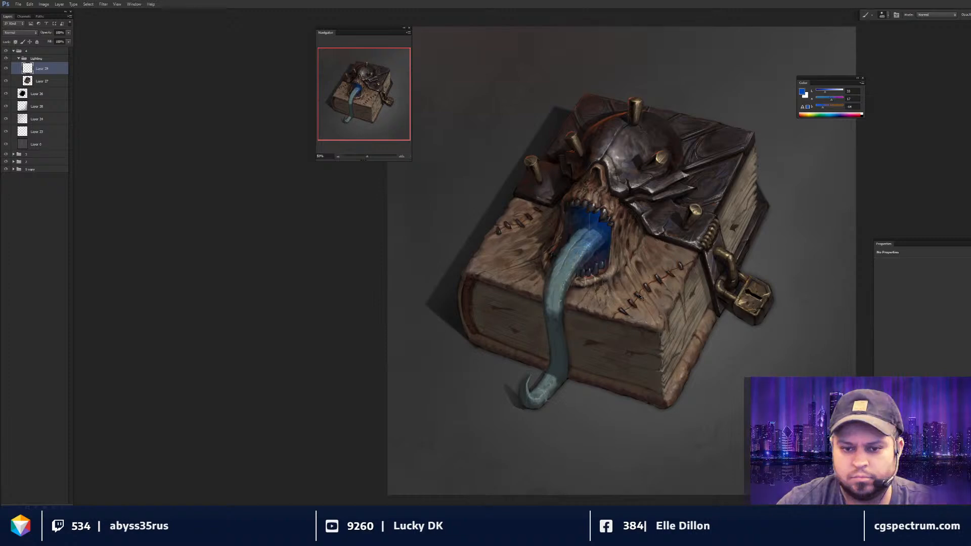
{"action": "left_click_drag", "start_coordinate": [657, 264], "coordinate": [665, 264]}
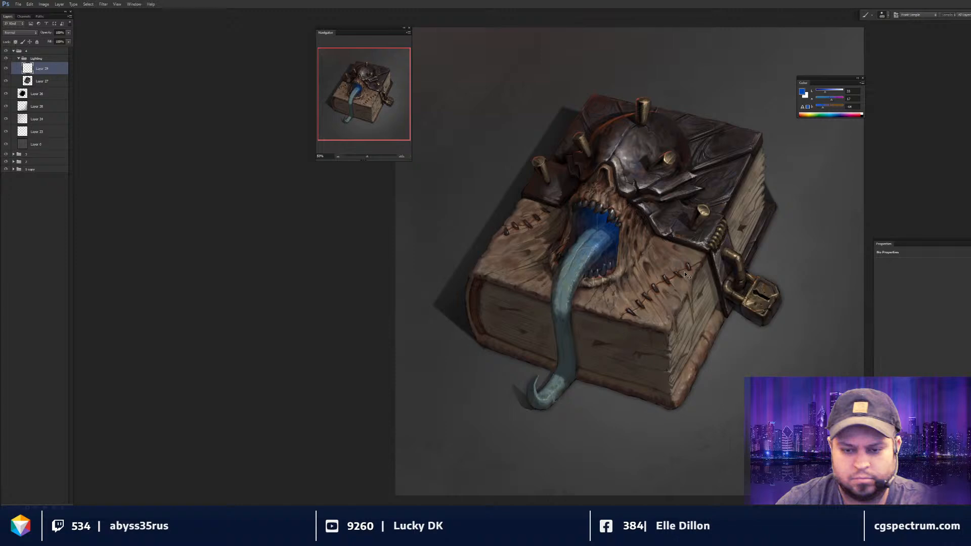
- Shift the mouth glow's hue to teal with Hue/Saturation and check it on the whole painting
{"action": "key", "text": "ctrl+u"}
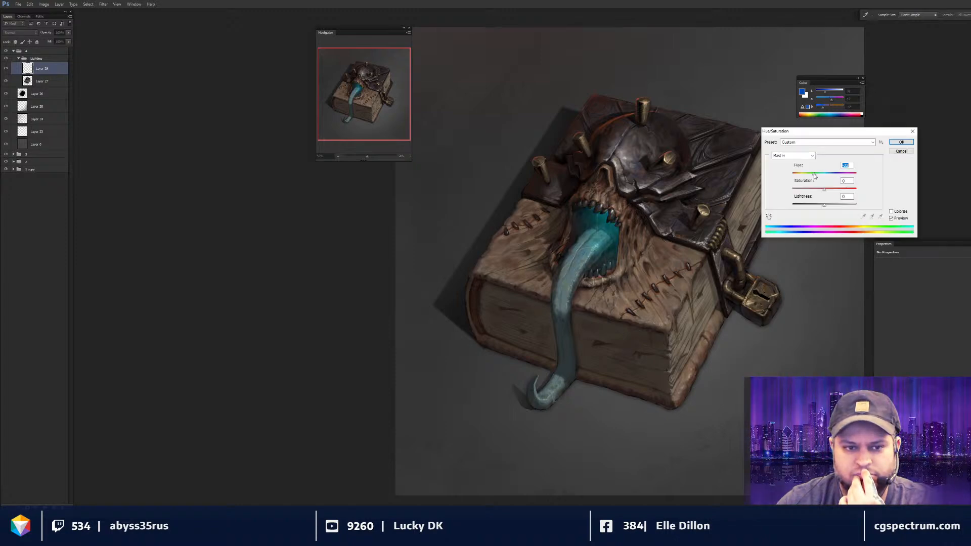
{"action": "key", "text": "Return"}
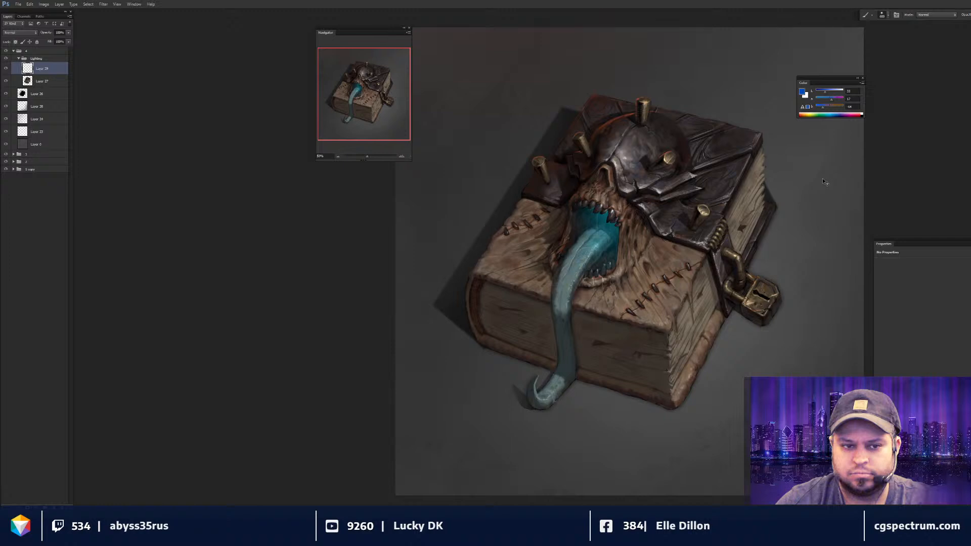
{"action": "key", "text": "ctrl+minus"}
{"action": "key", "text": "ctrl+minus"}
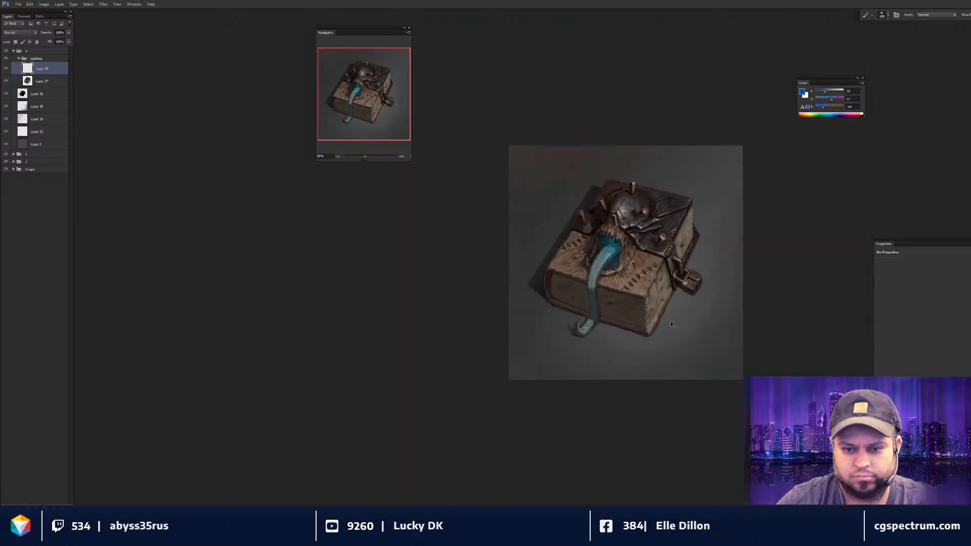
{"action": "key", "text": "ctrl+plus"}
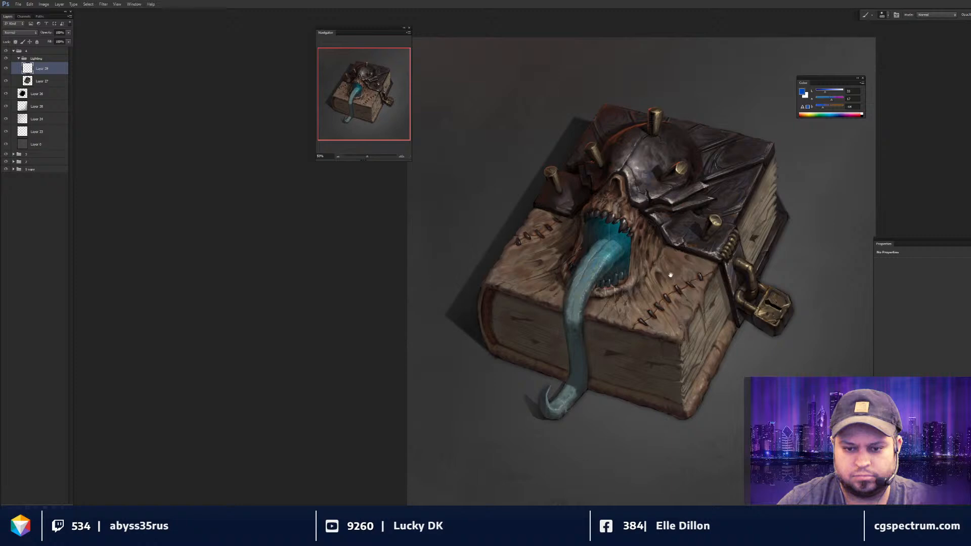
- Try a small Chalk brush, then sample teal from the mouth and switch to a small Round brush
{"action": "key", "text": "ctrl+plus"}
{"action": "key", "text": "bracketleft"}
{"action": "key", "text": "bracketleft"}
{"action": "key", "text": "bracketleft"}
{"action": "key", "text": "bracketleft"}
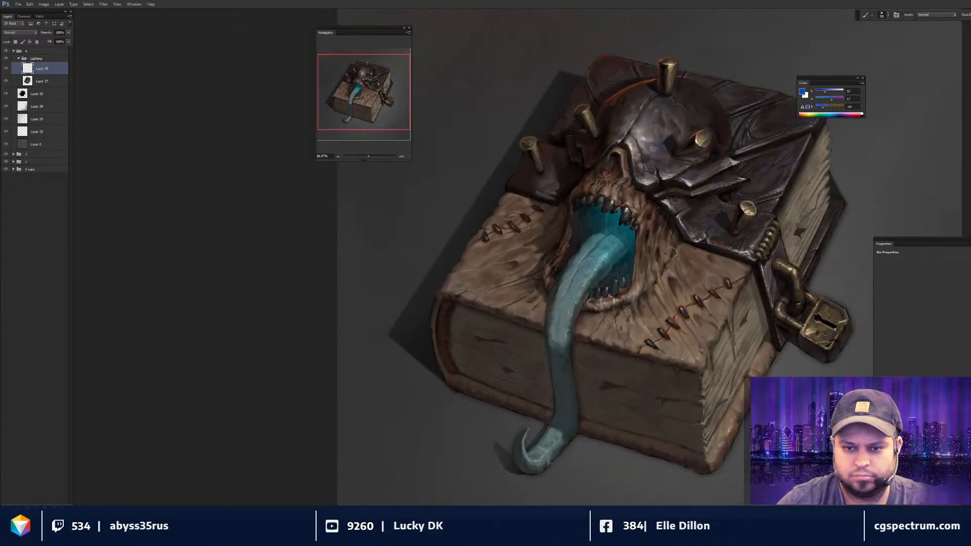
{"action": "right_click", "coordinate": [689, 234]}
{"action": "left_click", "coordinate": [672, 221]}
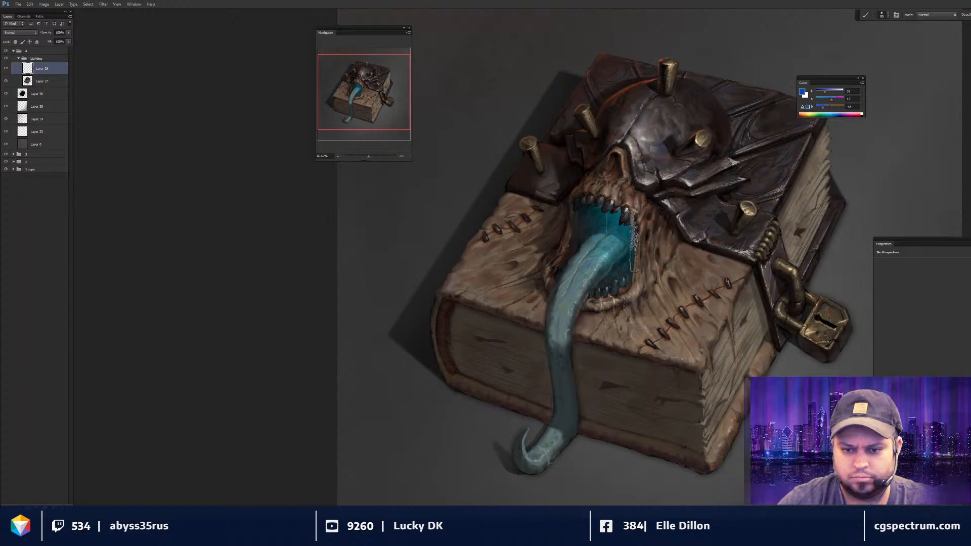
{"action": "left_click", "coordinate": [622, 216], "text": "alt"}
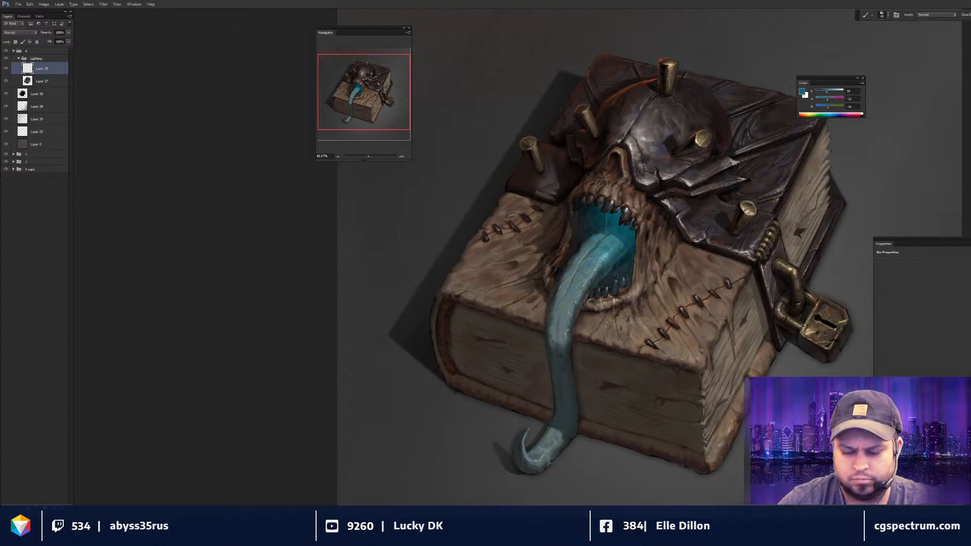
{"action": "right_click", "coordinate": [658, 223]}
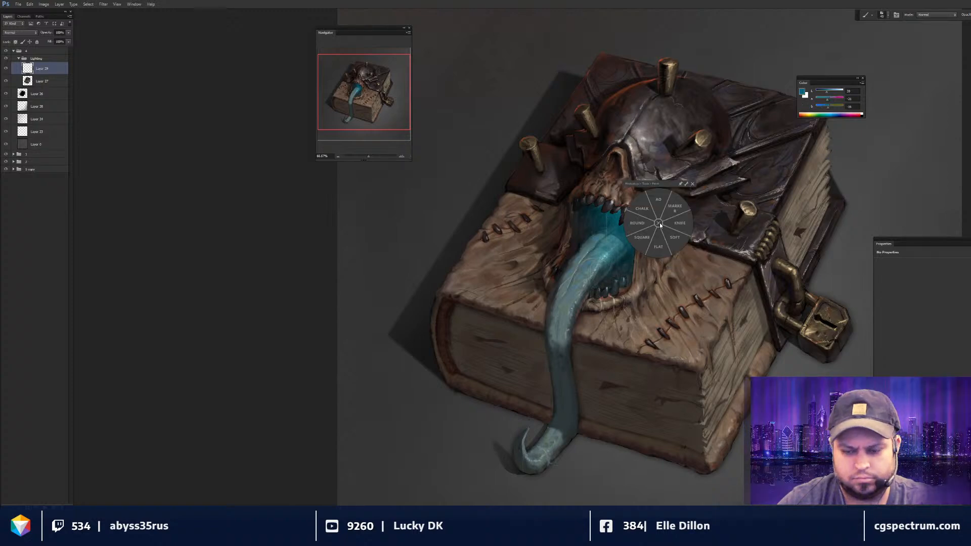
{"action": "left_click", "coordinate": [637, 223]}
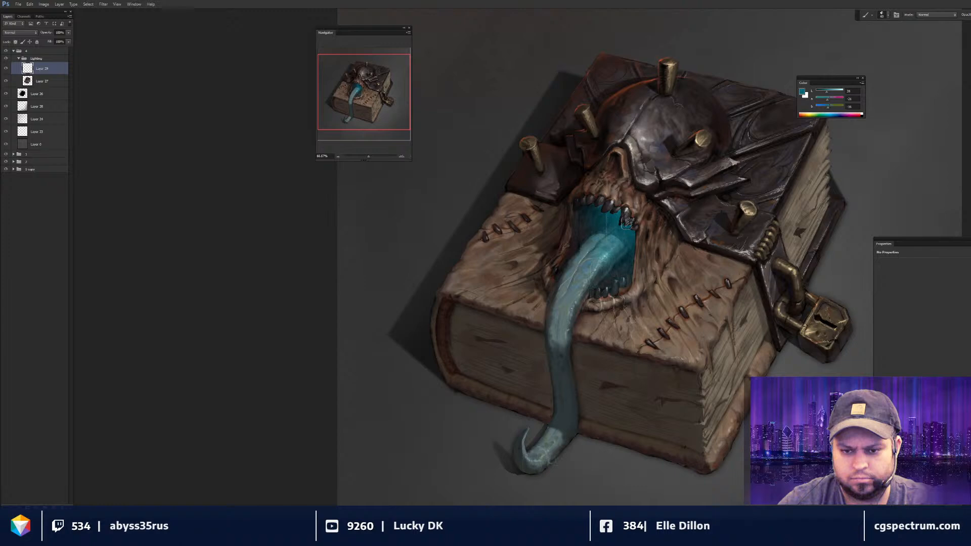
{"action": "left_click", "coordinate": [627, 226], "text": "alt"}
{"action": "key", "text": "bracketleft"}
{"action": "key", "text": "bracketleft"}
{"action": "key", "text": "bracketleft"}
{"action": "key", "text": "bracketleft"}
{"action": "key", "text": "bracketleft"}
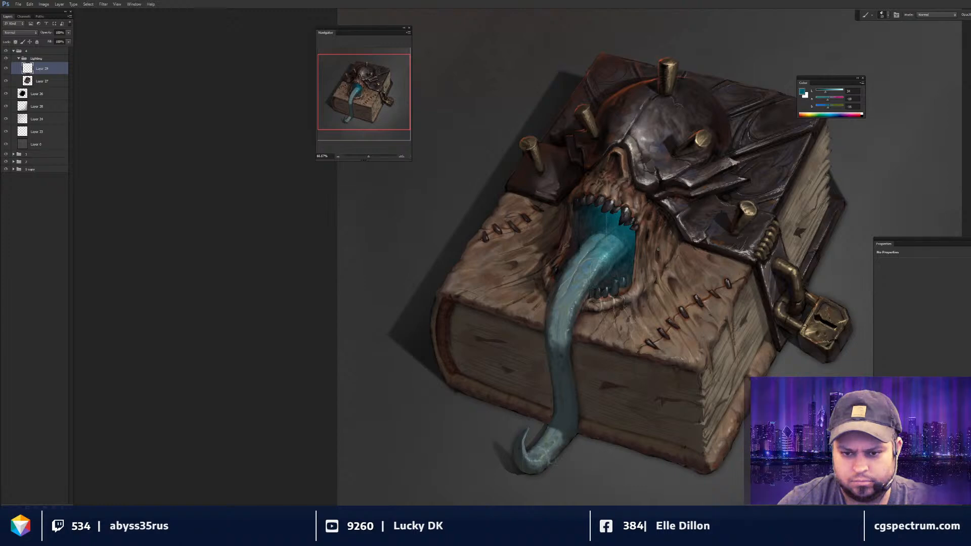
- Paint teal light into the small flesh holes beside the mouth and into the nose cavity
{"action": "key", "text": "bracketright"}
{"action": "key", "text": "bracketright"}
{"action": "key", "text": "bracketright"}
{"action": "left_click_drag", "start_coordinate": [657, 248], "coordinate": [648, 236]}
{"action": "left_click_drag", "start_coordinate": [656, 221], "coordinate": [650, 218]}
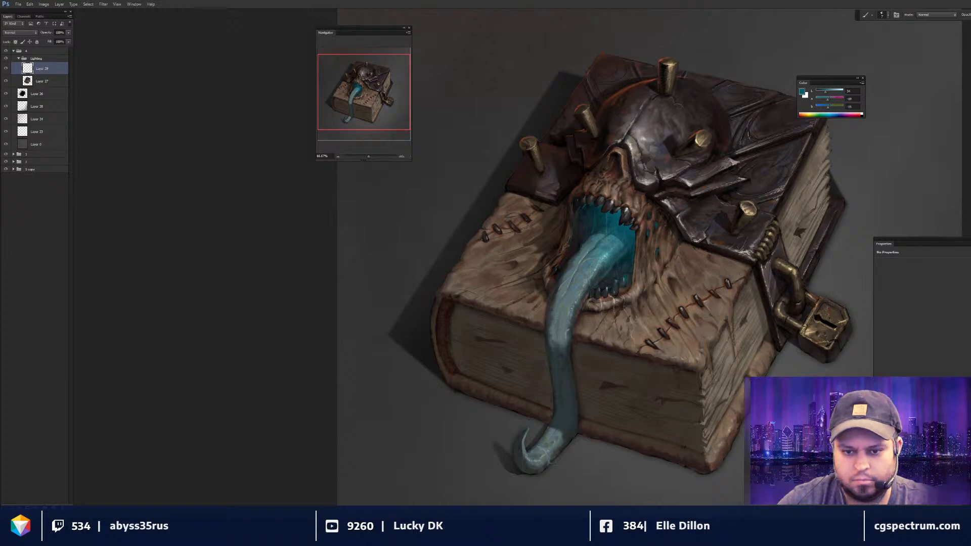
{"action": "scroll", "coordinate": [650, 232], "scroll_direction": "down", "scroll_amount": 2}
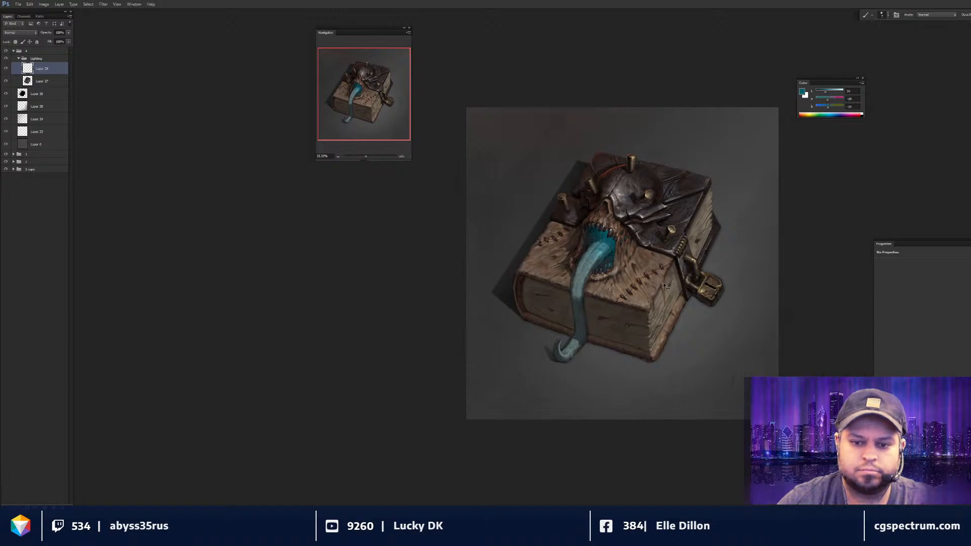
{"action": "scroll", "coordinate": [697, 294], "scroll_direction": "down", "scroll_amount": 2}
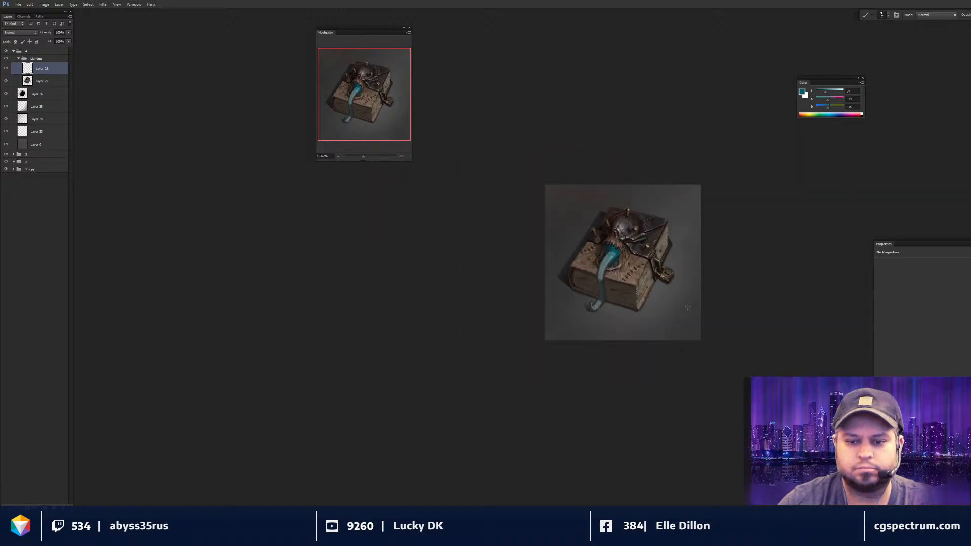
{"action": "scroll", "coordinate": [688, 308], "scroll_direction": "up", "scroll_amount": 1}
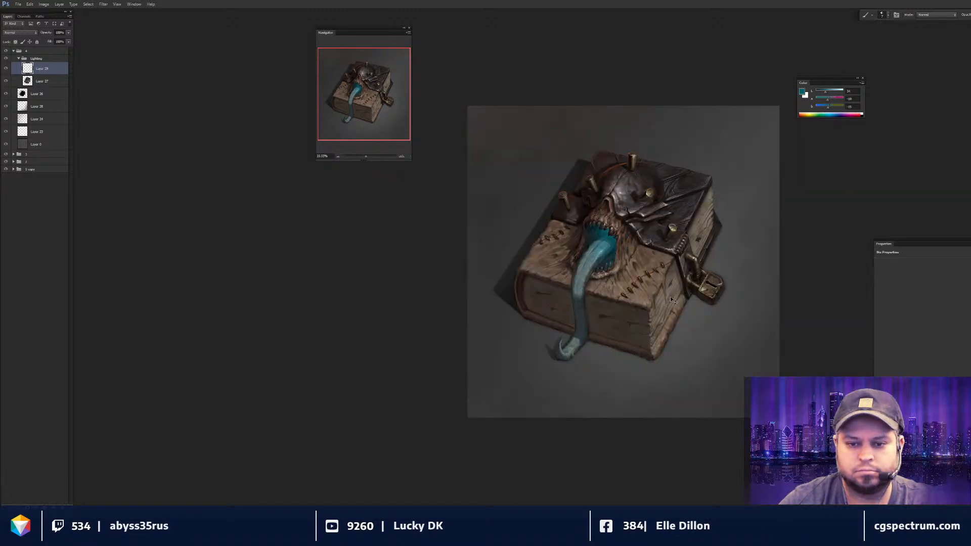
{"action": "scroll", "coordinate": [670, 296], "scroll_direction": "up", "scroll_amount": 1}
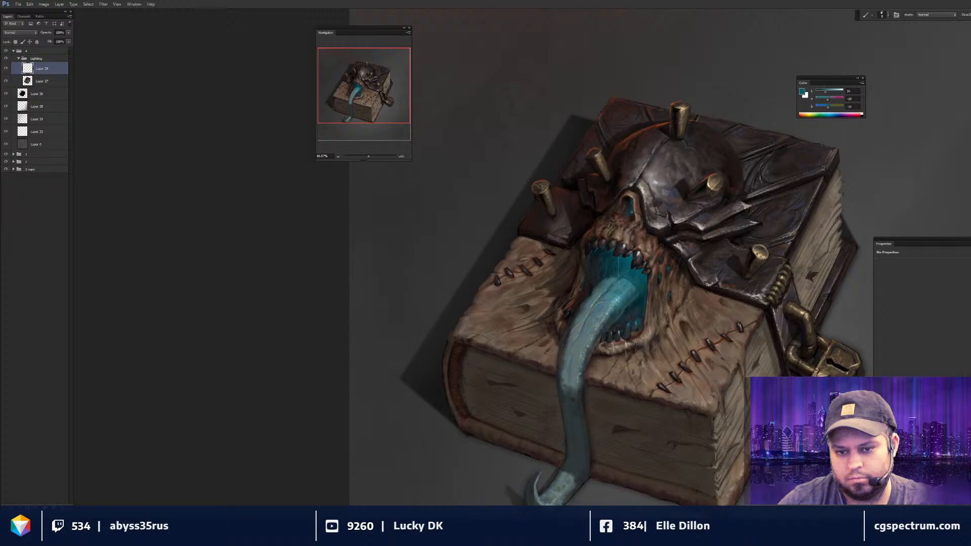
- On a new layer above the teal glow, choose a brighter cyan and paint it inside the mouth behind the teeth
{"action": "key", "text": "r"}
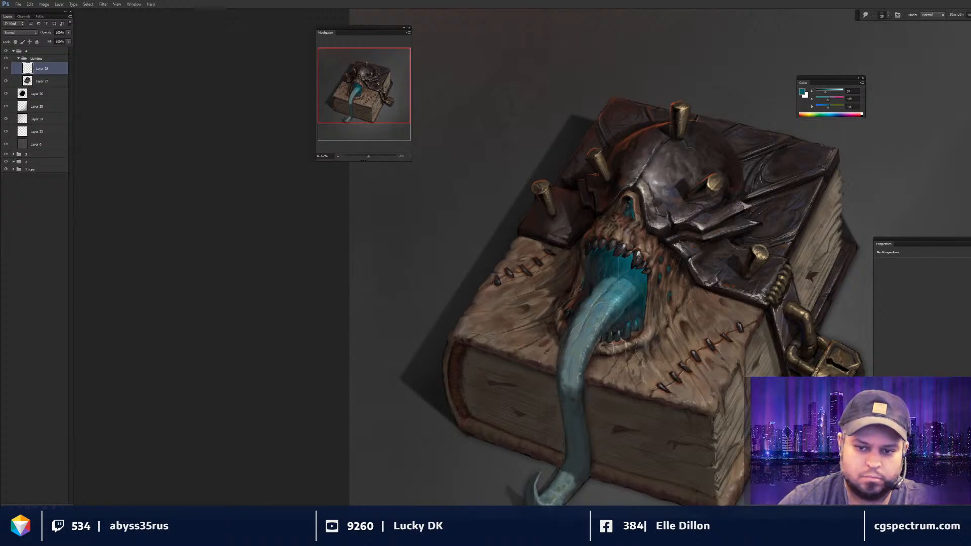
{"action": "key", "text": "ctrl+minus"}
{"action": "key", "text": "ctrl+minus"}
{"action": "key", "text": "b"}
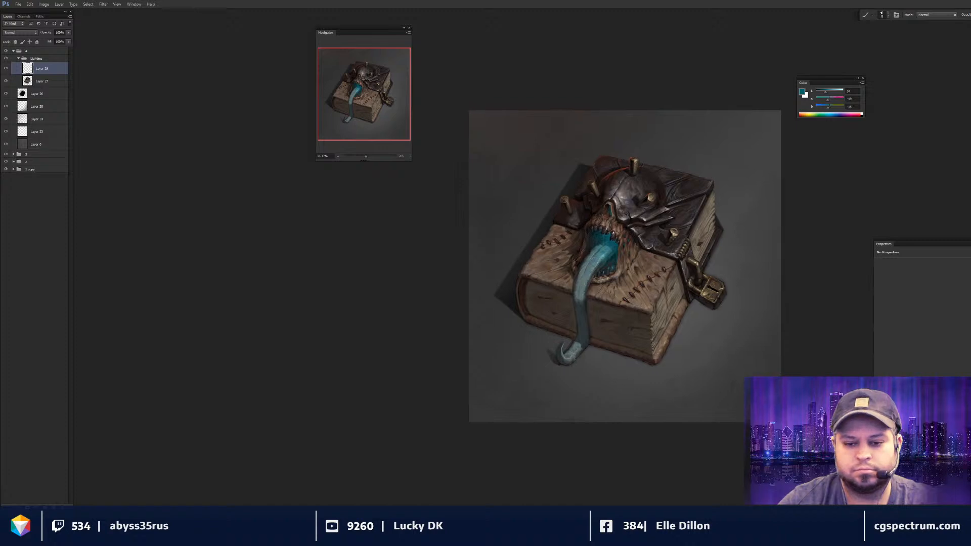
{"action": "key", "text": "ctrl+plus"}
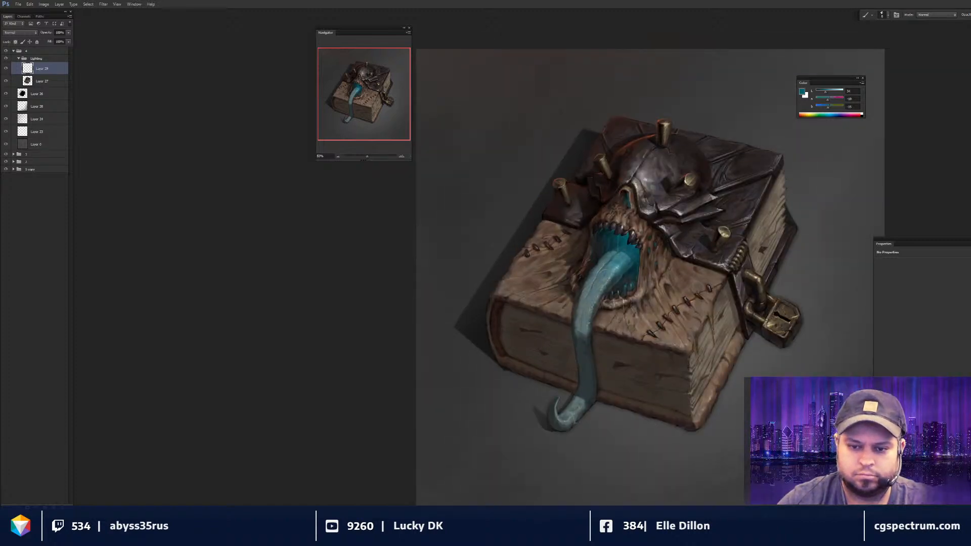
{"action": "key", "text": "ctrl+plus"}
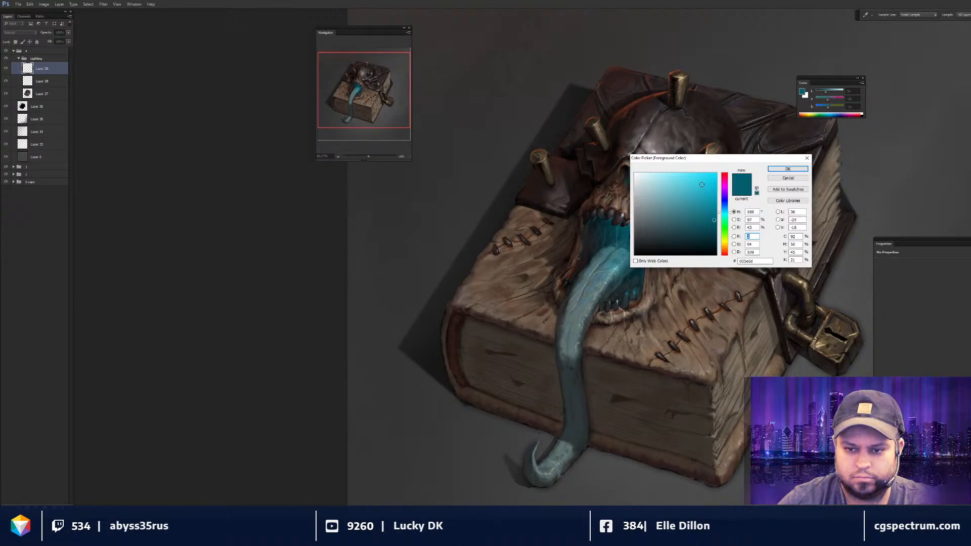
{"action": "left_click", "coordinate": [701, 185]}
{"action": "key", "text": "Return"}
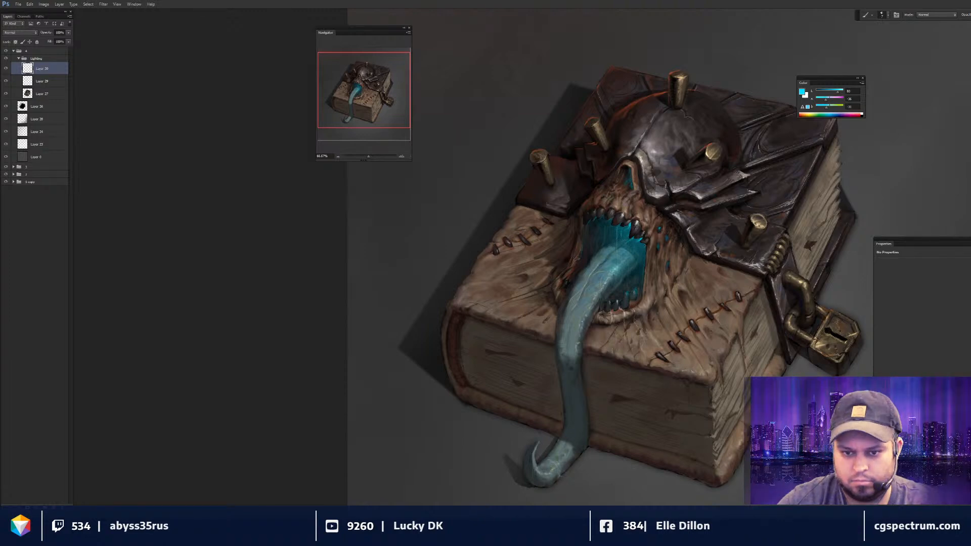
- Merge the bright cyan layer with the teal glow layer and compare the painting with and without the merged glow
{"action": "key", "text": "ctrl+minus"}
{"action": "key", "text": "ctrl+minus"}
{"action": "key", "text": "ctrl+minus"}
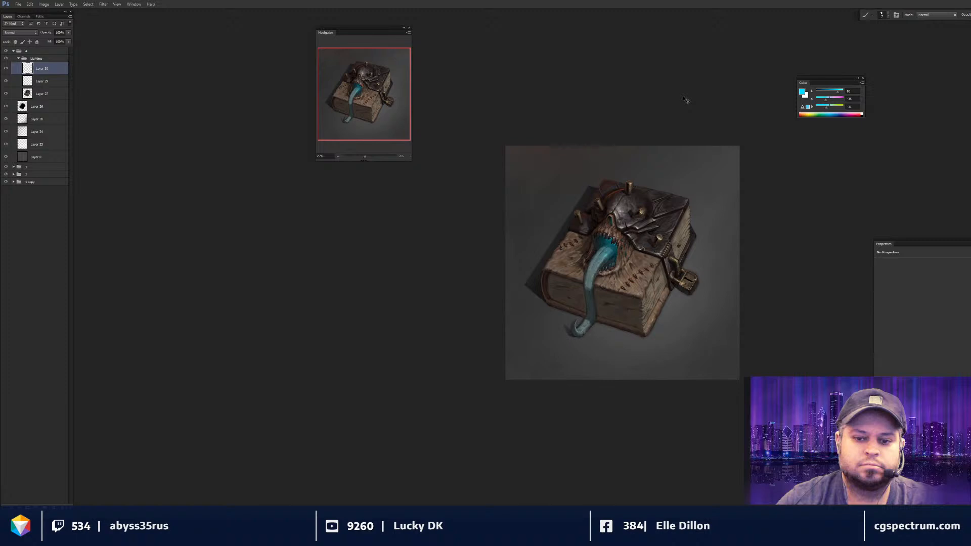
{"action": "key", "text": "ctrl+plus"}
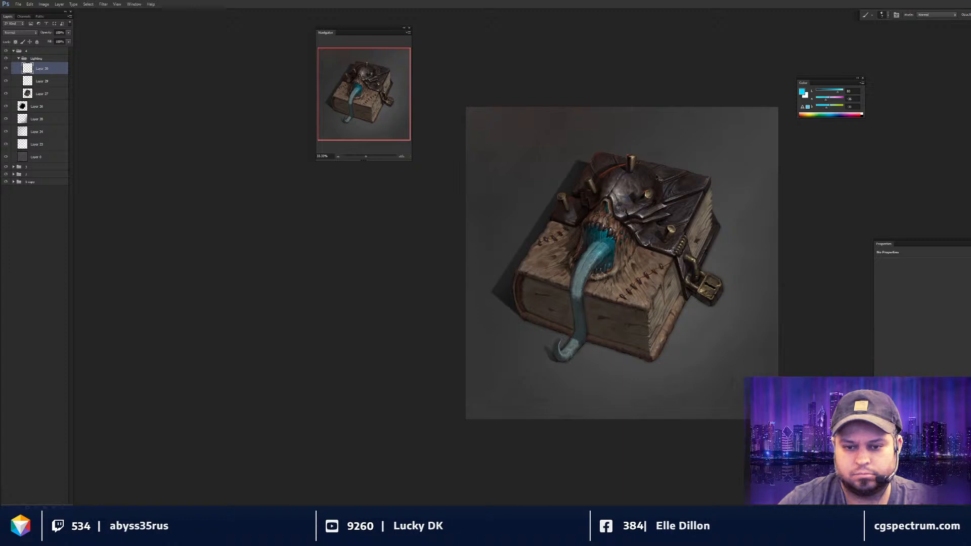
{"action": "left_click", "coordinate": [53, 84], "text": "ctrl"}
{"action": "key", "text": "ctrl+e"}
{"action": "left_click", "coordinate": [6, 69]}
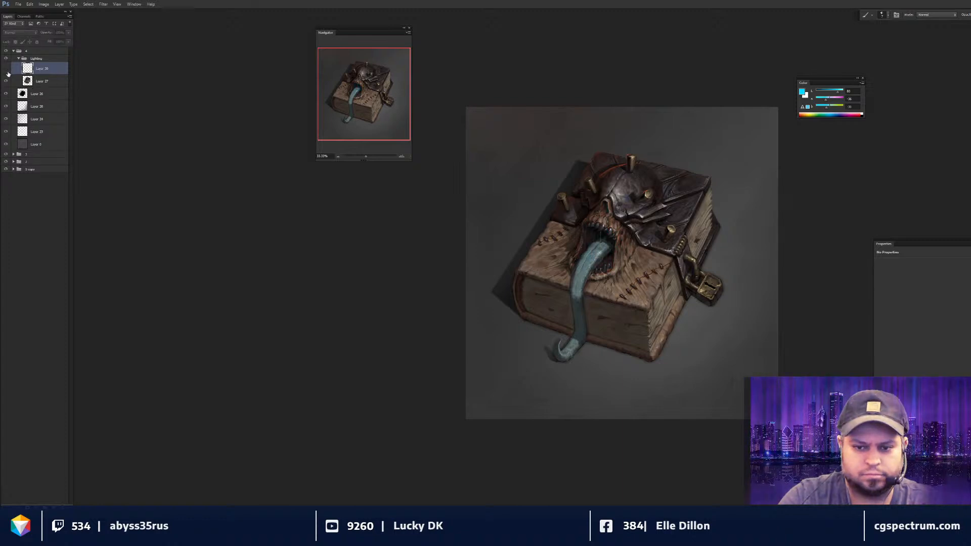
{"action": "left_click", "coordinate": [7, 69]}
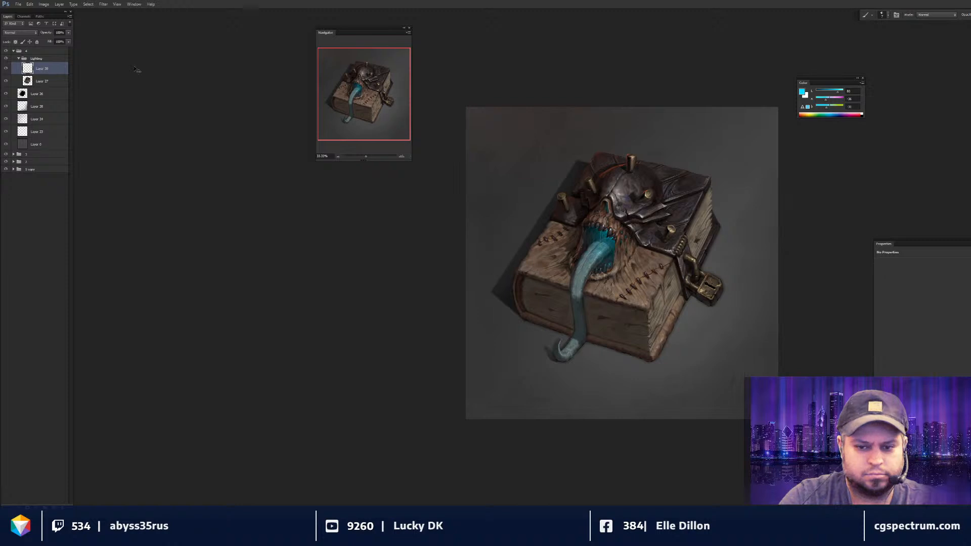
- Smudge the cyan glow beside the tongue and erase the excess along the tongue's upper part
{"action": "key", "text": "ctrl+plus"}
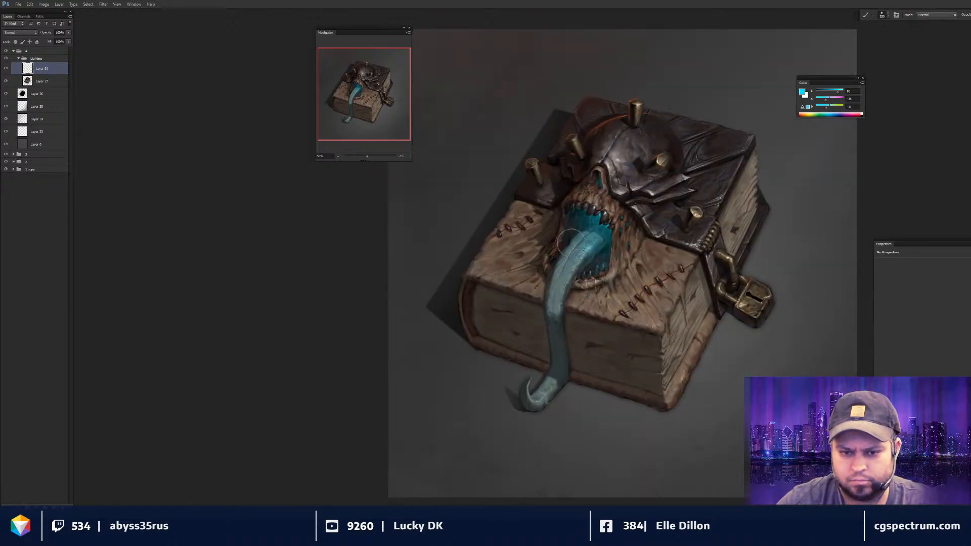
{"action": "key", "text": "r"}
{"action": "left_click_drag", "start_coordinate": [571, 241], "coordinate": [577, 236]}
{"action": "key", "text": "e"}
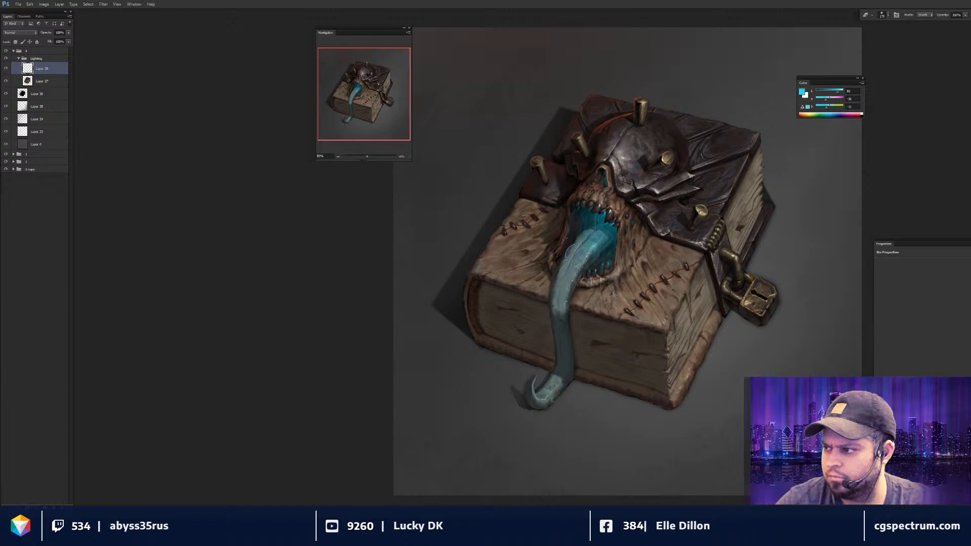
{"action": "left_click_drag", "start_coordinate": [574, 254], "coordinate": [577, 256]}
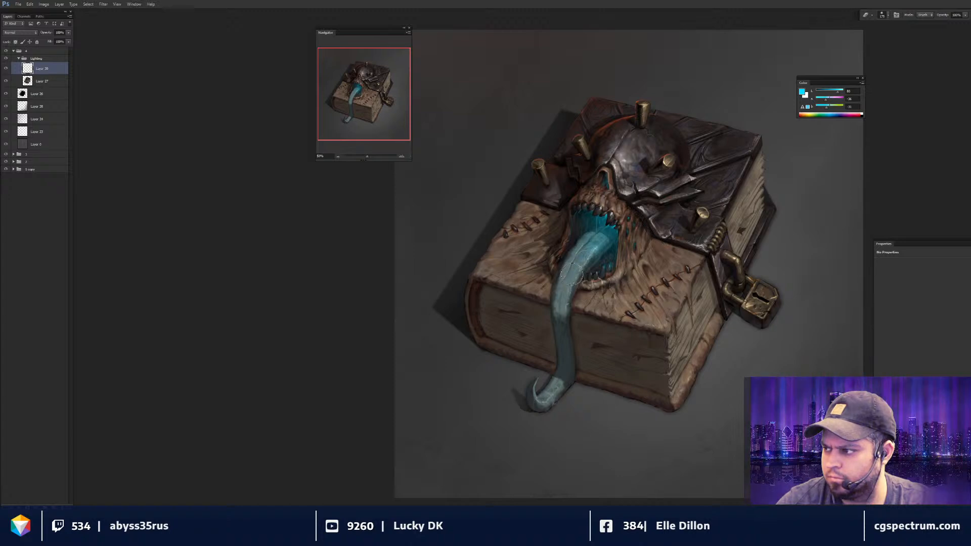
{"action": "left_click_drag", "start_coordinate": [573, 272], "coordinate": [571, 281]}
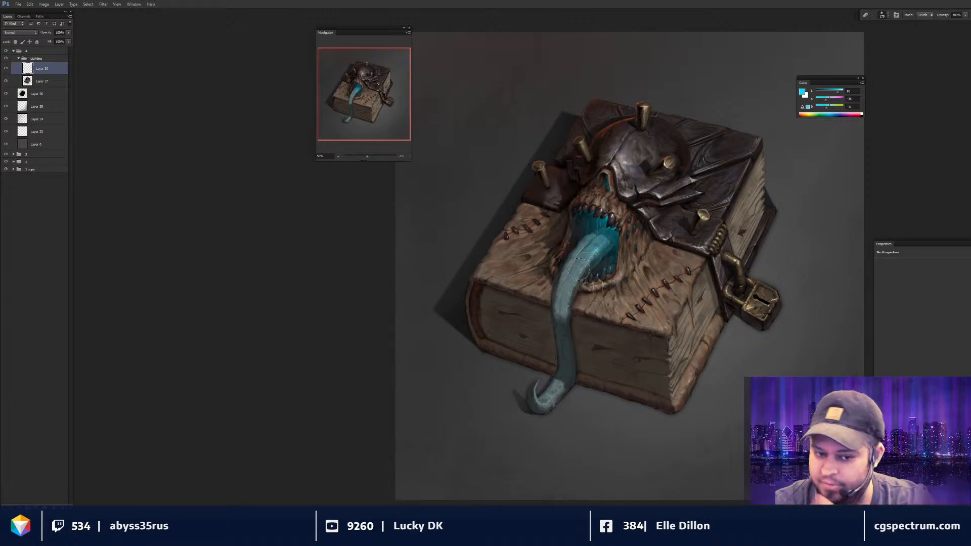
{"action": "left_click_drag", "start_coordinate": [610, 199], "coordinate": [607, 219]}
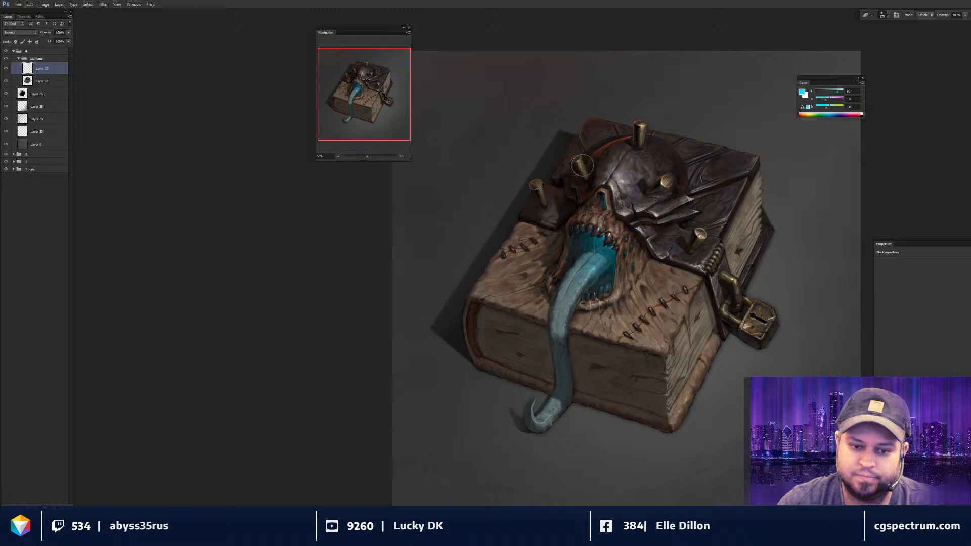
{"action": "left_click_drag", "start_coordinate": [582, 166], "coordinate": [579, 165]}
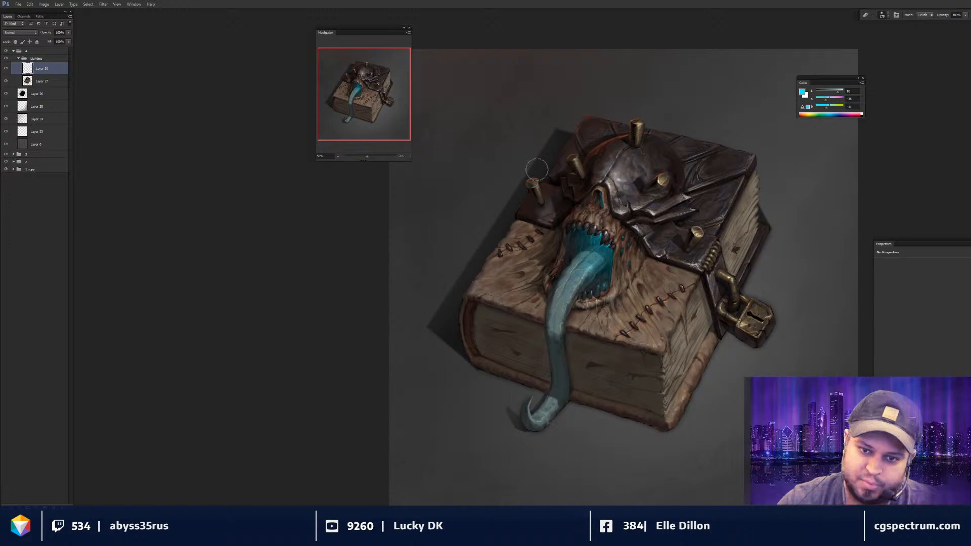
{"action": "left_click_drag", "start_coordinate": [590, 292], "coordinate": [592, 286]}
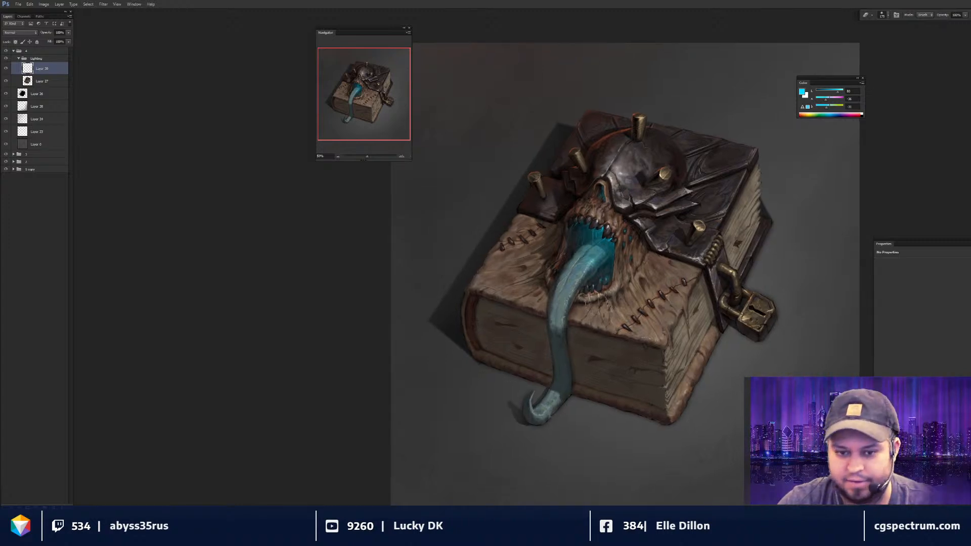
{"action": "left_click_drag", "start_coordinate": [553, 250], "coordinate": [555, 250]}
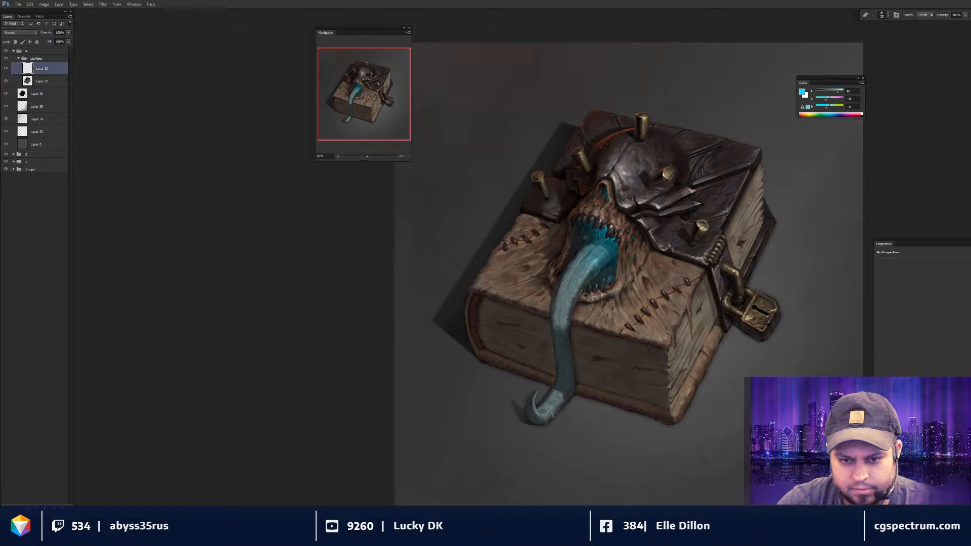
- Enlarge the eraser, fade the glow deep inside the mouth around the tongue and check it on the whole painting
{"action": "key", "text": "bracketright"}
{"action": "key", "text": "bracketright"}
{"action": "key", "text": "bracketright"}
{"action": "key", "text": "bracketright"}
{"action": "key", "text": "bracketright"}
{"action": "key", "text": "bracketright"}
{"action": "key", "text": "bracketright"}
{"action": "key", "text": "bracketright"}
{"action": "key", "text": "bracketright"}
{"action": "key", "text": "bracketright"}
{"action": "key", "text": "bracketright"}
{"action": "key", "text": "bracketright"}
{"action": "key", "text": "bracketright"}
{"action": "left_click_drag", "start_coordinate": [603, 273], "coordinate": [613, 263]}
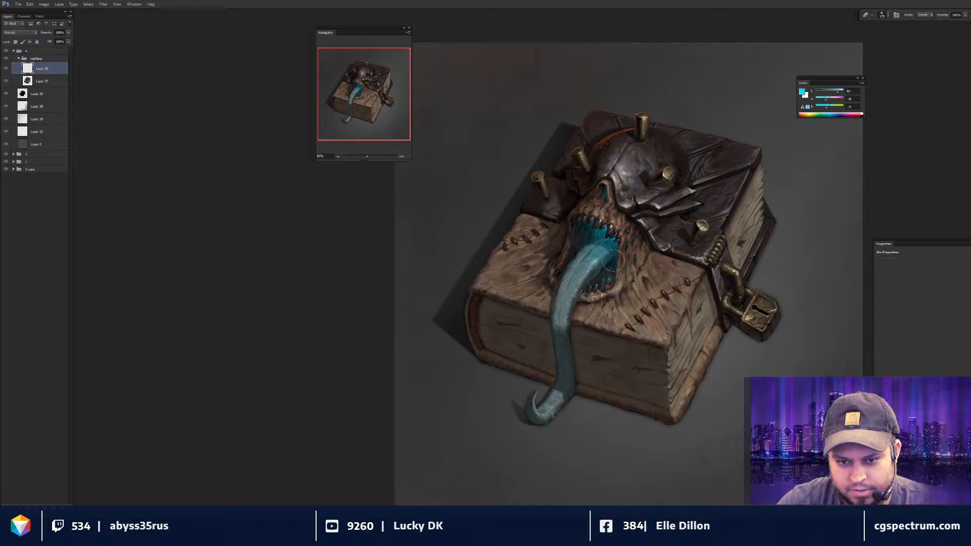
{"action": "key", "text": "ctrl+minus"}
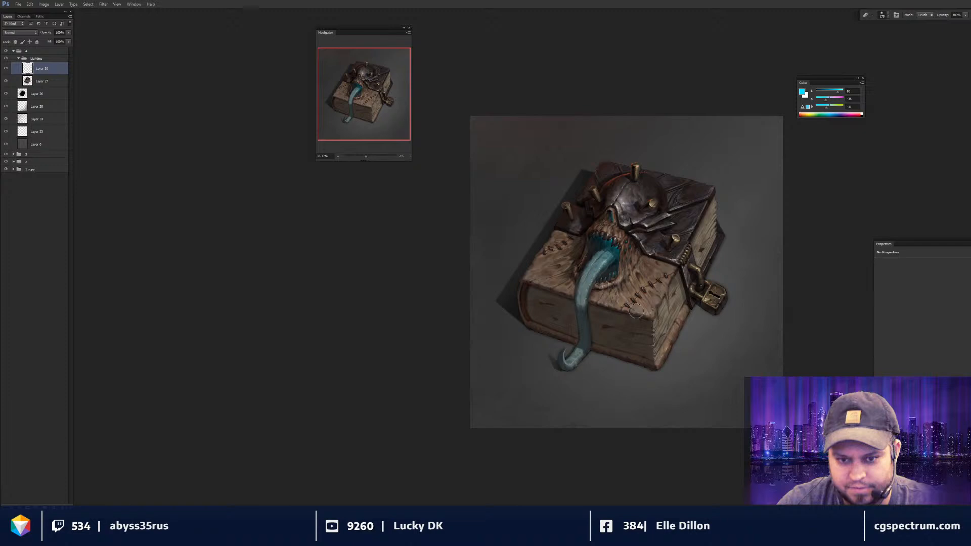
{"action": "key", "text": "ctrl+plus"}
{"action": "key", "text": "ctrl+minus"}
{"action": "key", "text": "ctrl+minus"}
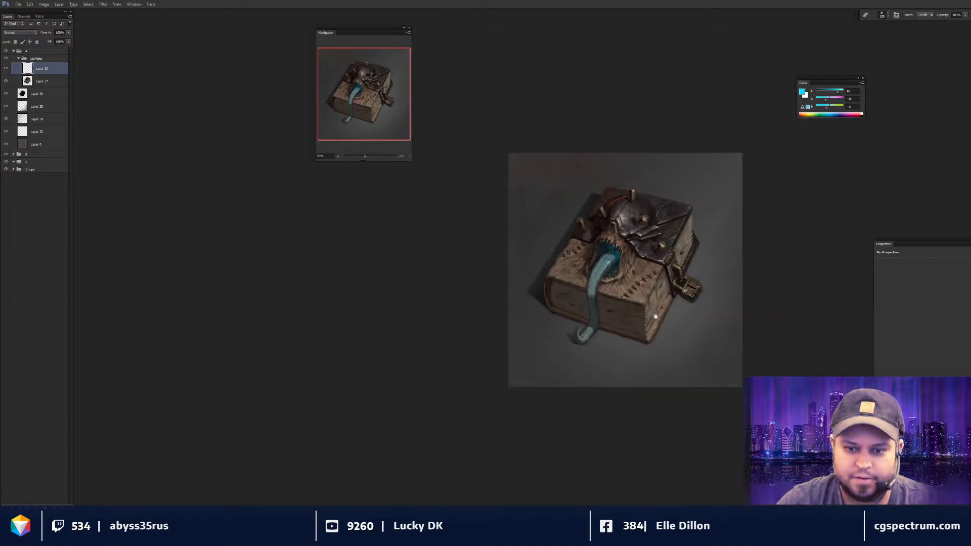
{"action": "key", "text": "ctrl+plus"}
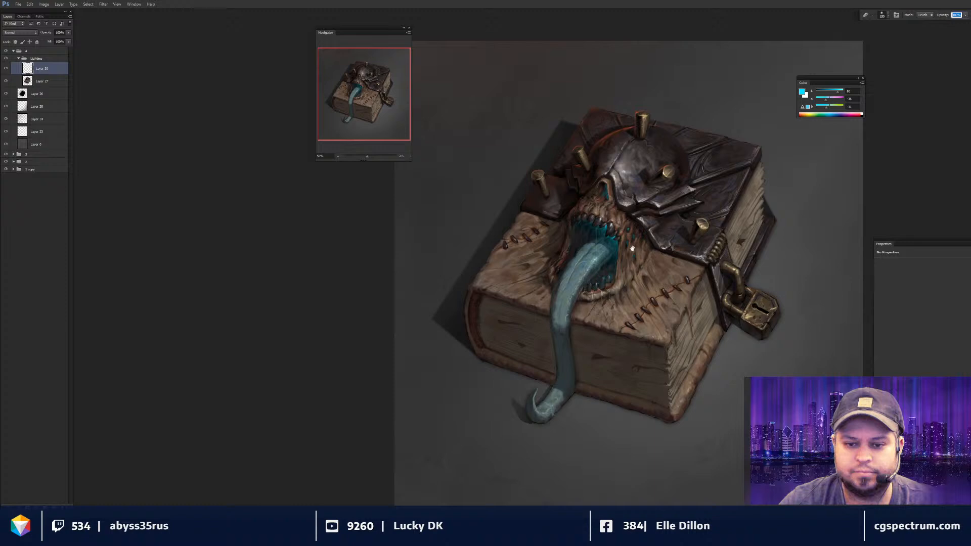
- Add a new layer above the mouth glow and choose a bright cyan for the brush
{"action": "left_click_drag", "start_coordinate": [632, 249], "coordinate": [643, 262]}
{"action": "key", "text": "ctrl+shift+alt+n"}
{"action": "key", "text": "b"}
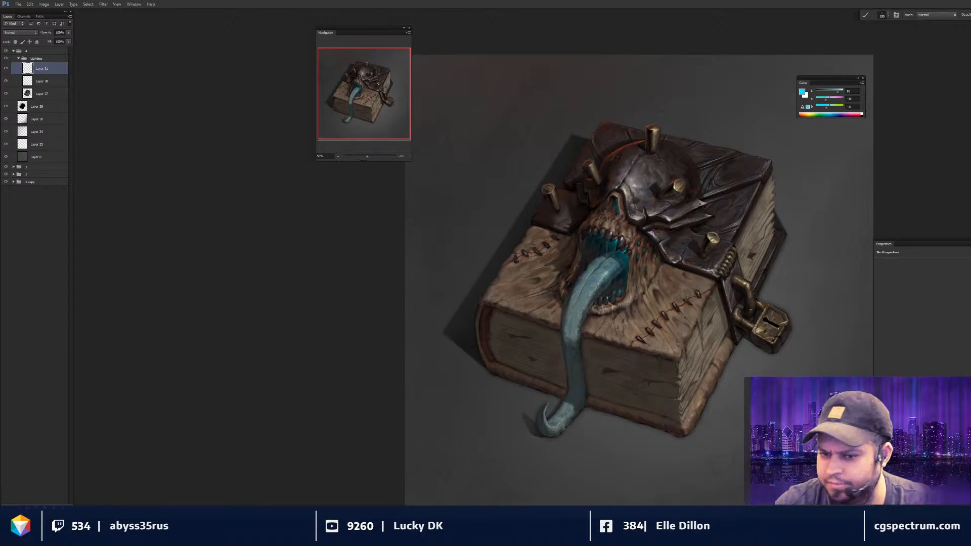
{"action": "key", "text": "ctrl+plus"}
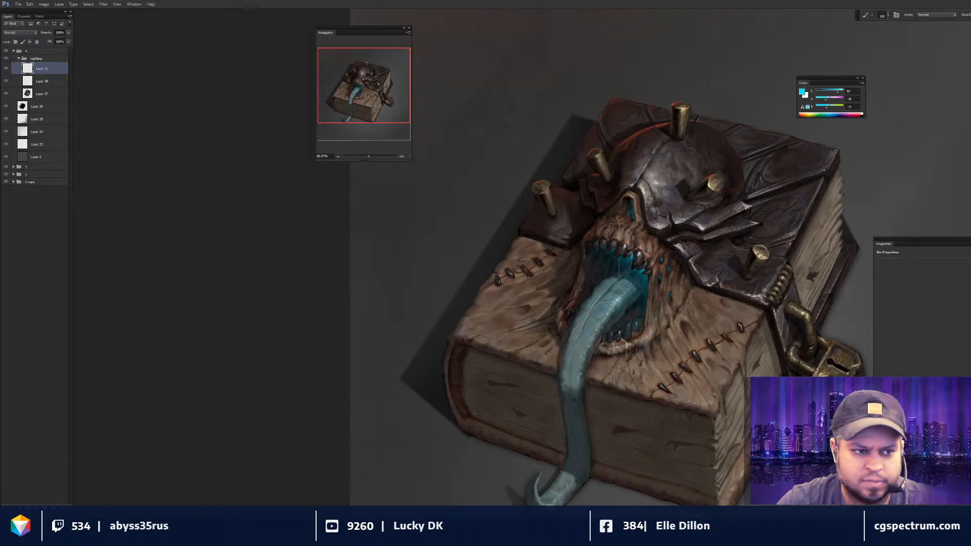
{"action": "left_click", "coordinate": [802, 91]}
{"action": "left_click", "coordinate": [711, 176]}
{"action": "left_click", "coordinate": [788, 170]}
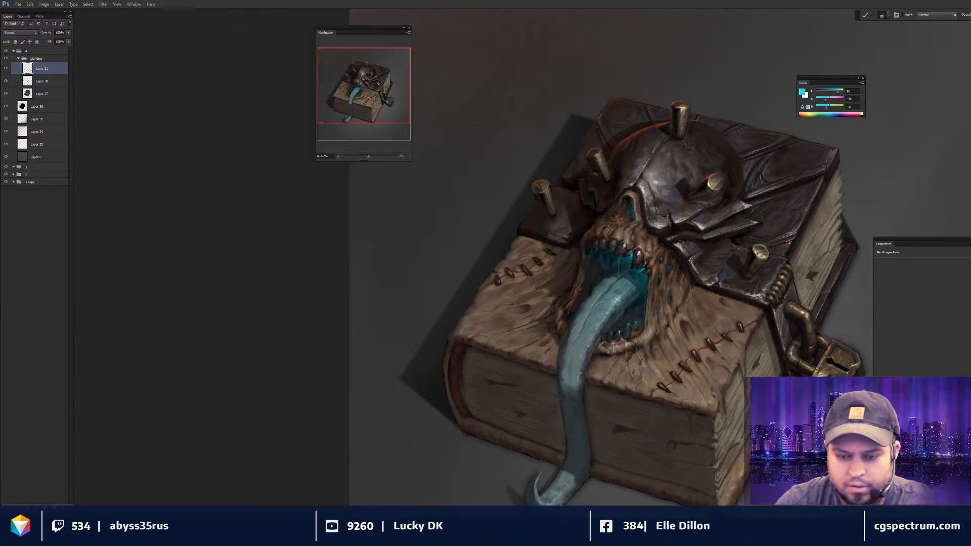
- Paint bright cyan light along the upper teeth, on the cover beside the mouth and in the nose cavity
{"action": "key", "text": "bracketright"}
{"action": "mouse_move", "coordinate": [634, 259]}
{"action": "left_mouse_down"}
{"action": "mouse_move", "coordinate": [605, 256]}
{"action": "mouse_move", "coordinate": [565, 205]}
{"action": "left_mouse_up"}
{"action": "key", "text": "bracketleft"}
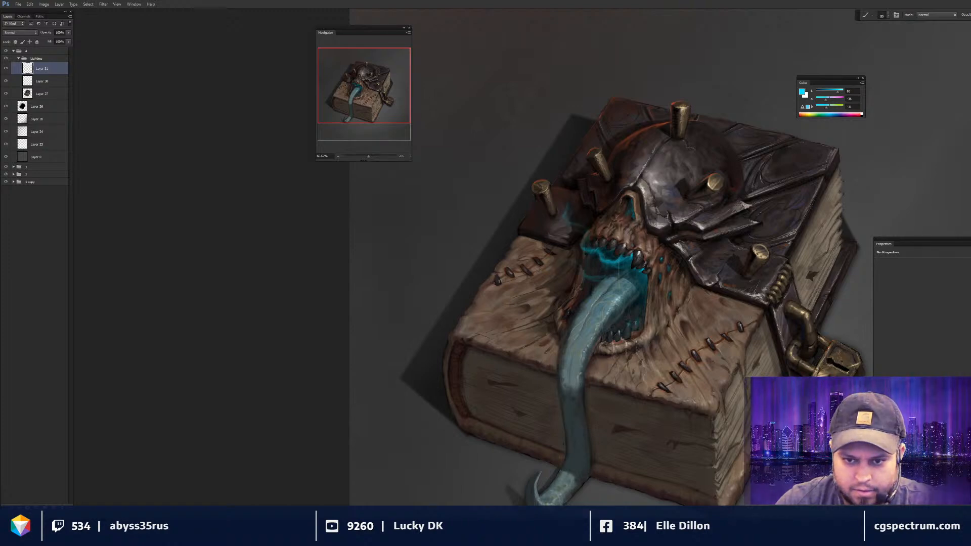
{"action": "key", "text": "bracketleft"}
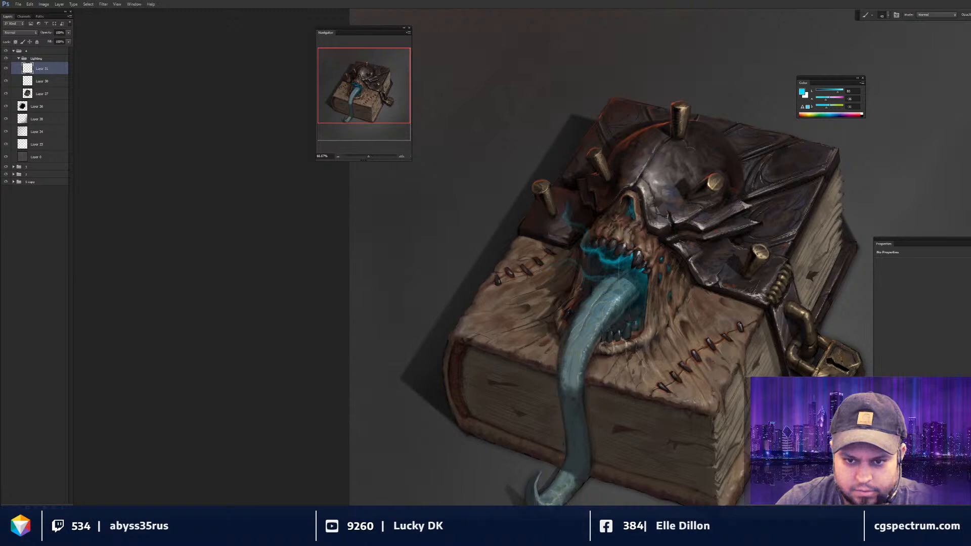
{"action": "key", "text": "ctrl+minus"}
{"action": "key", "text": "ctrl+minus"}
{"action": "left_click_drag", "start_coordinate": [667, 265], "coordinate": [687, 305]}
{"action": "key", "text": "ctrl+plus"}
{"action": "key", "text": "ctrl+plus"}
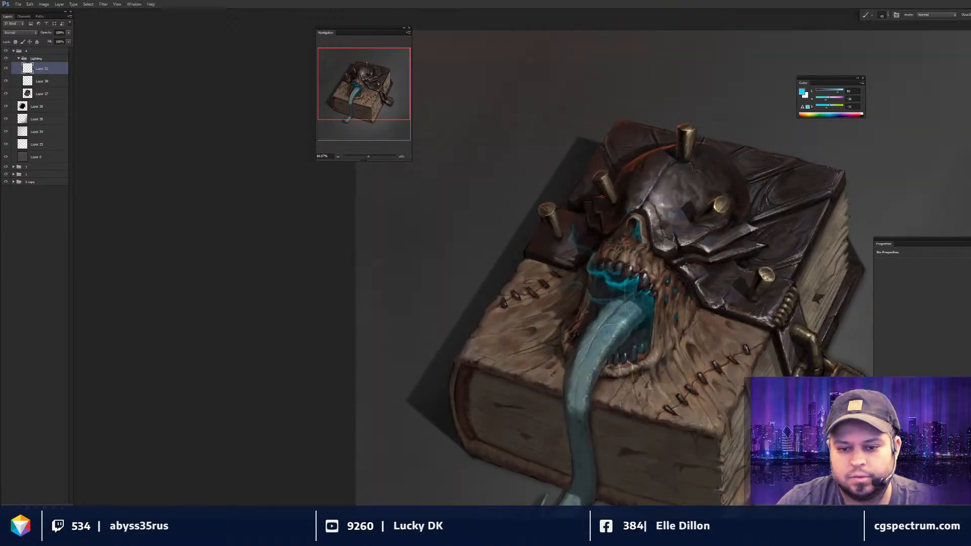
{"action": "key", "text": "ctrl+minus"}
{"action": "key", "text": "ctrl+minus"}
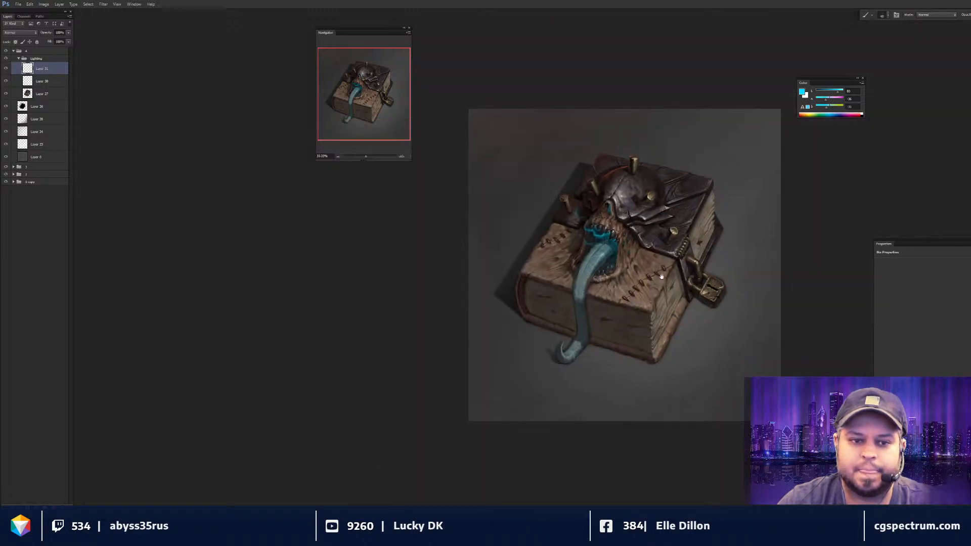
- Soften the new cyan light with the Smudge tool and erase the hard bright line below the upper teeth
{"action": "key", "text": "ctrl+plus"}
{"action": "key", "text": "r"}
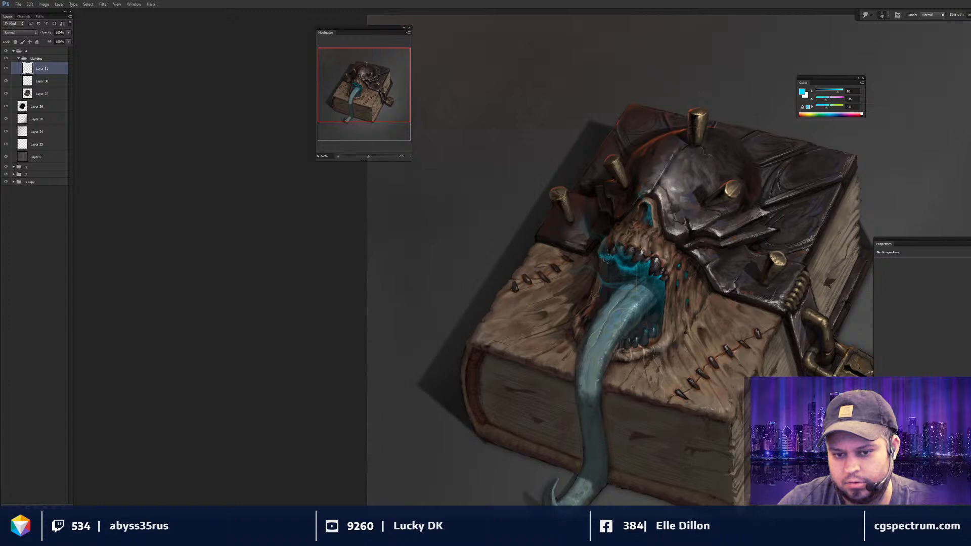
{"action": "key", "text": "e"}
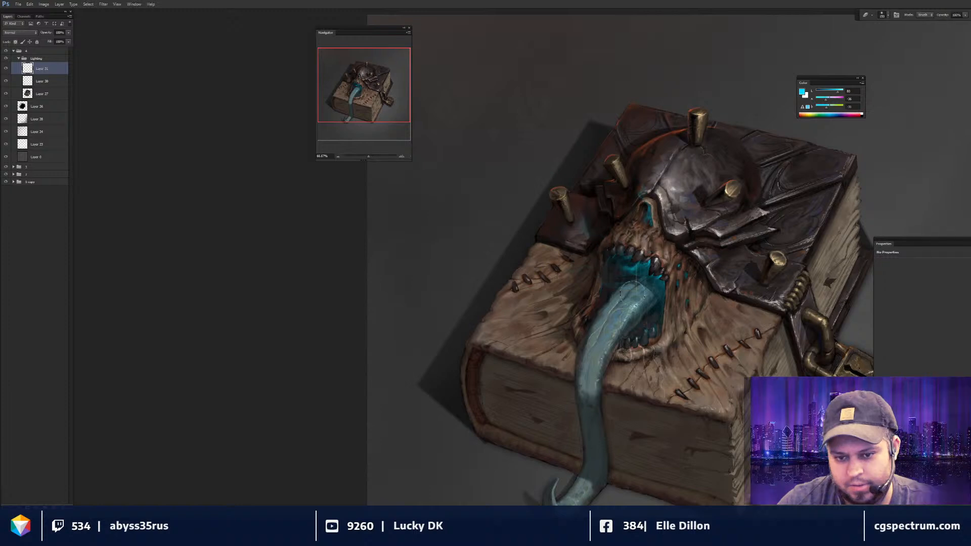
- Paint thin cyan wisps spilling from the mouth corners onto the surrounding flesh and the armour's jagged edge
{"action": "key", "text": "b"}
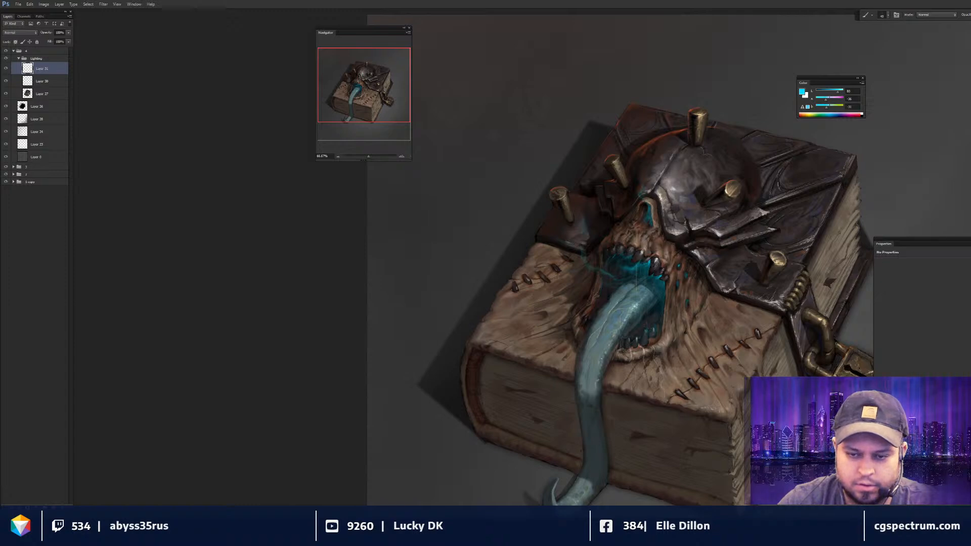
{"action": "key", "text": "ctrl+minus"}
{"action": "key", "text": "ctrl+minus"}
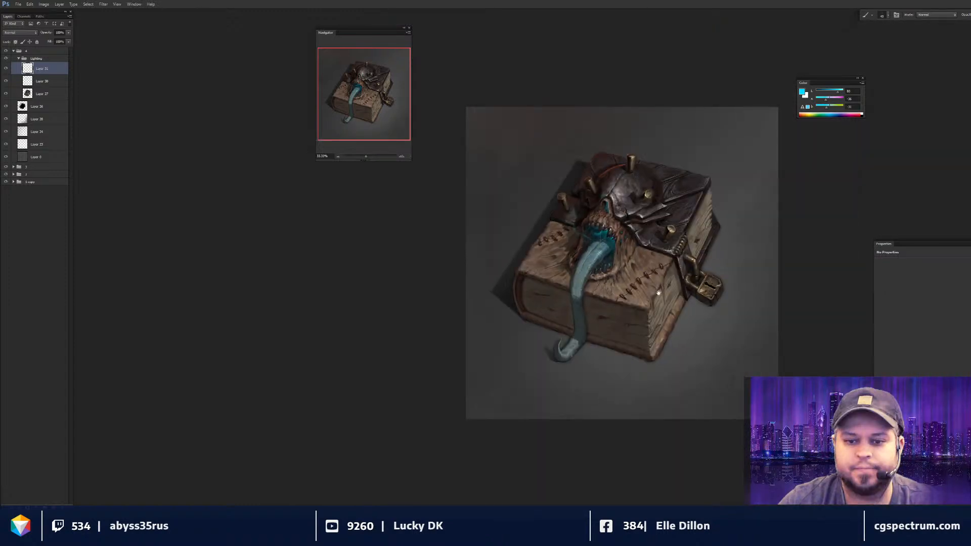
{"action": "key", "text": "ctrl+plus"}
{"action": "key", "text": "ctrl+plus"}
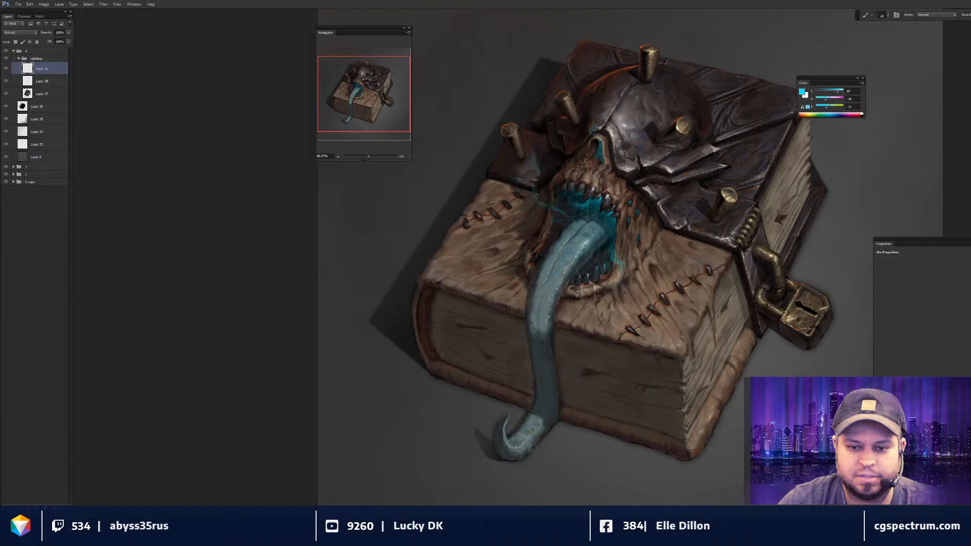
{"action": "key", "text": "ctrl+minus"}
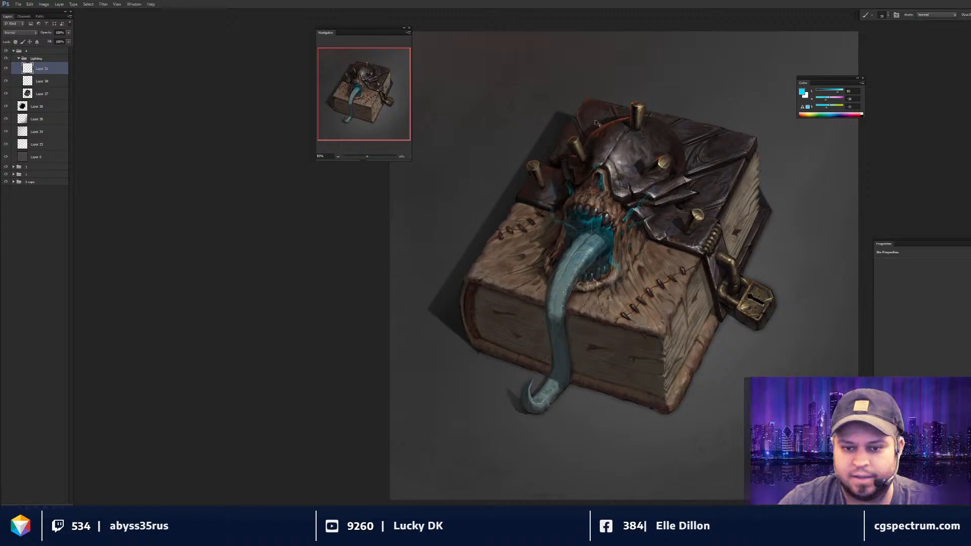
{"action": "key", "text": "ctrl+plus"}
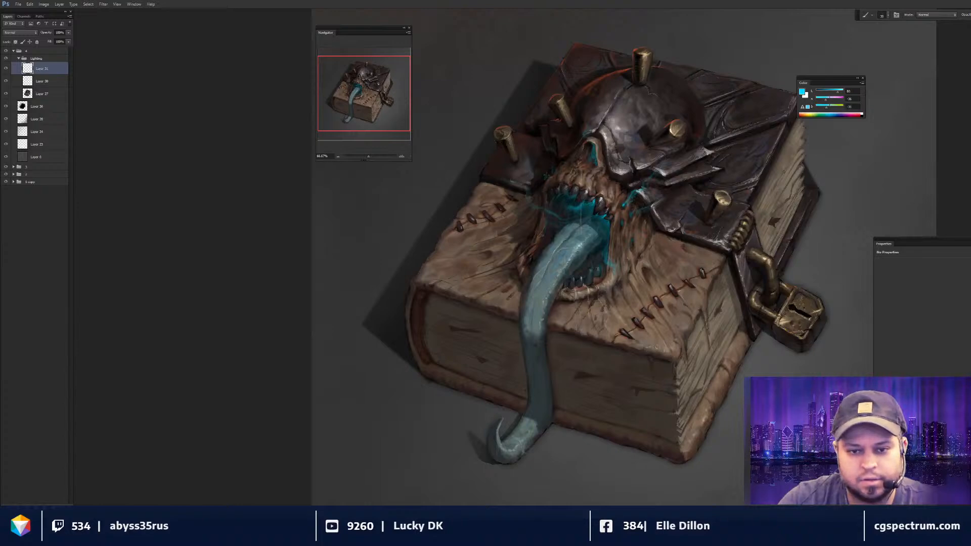
- Add a new empty layer above the cyan light layer in the Lighting group
{"action": "key", "text": "ctrl+minus"}
{"action": "key", "text": "ctrl+minus"}
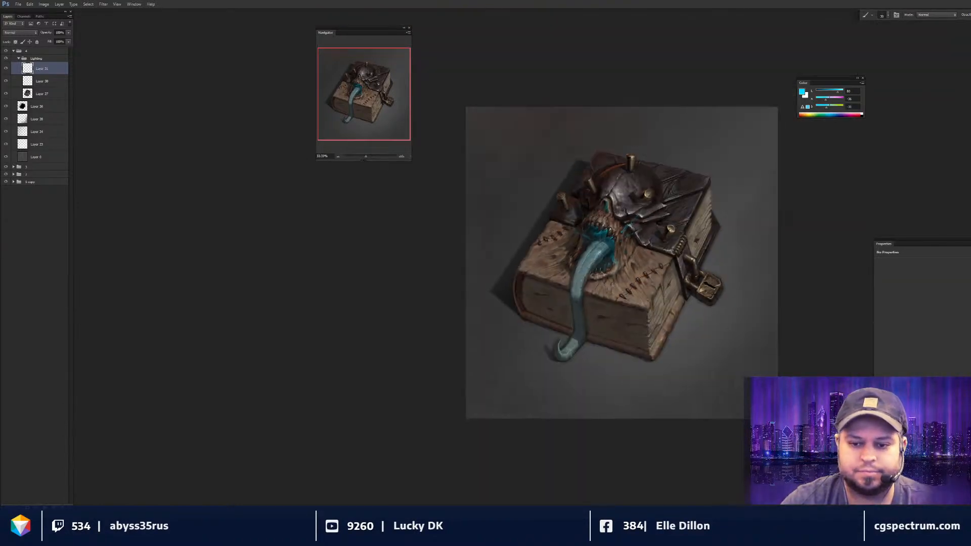
{"action": "key", "text": "ctrl+minus"}
{"action": "key", "text": "ctrl+plus"}
{"action": "key", "text": "ctrl+plus"}
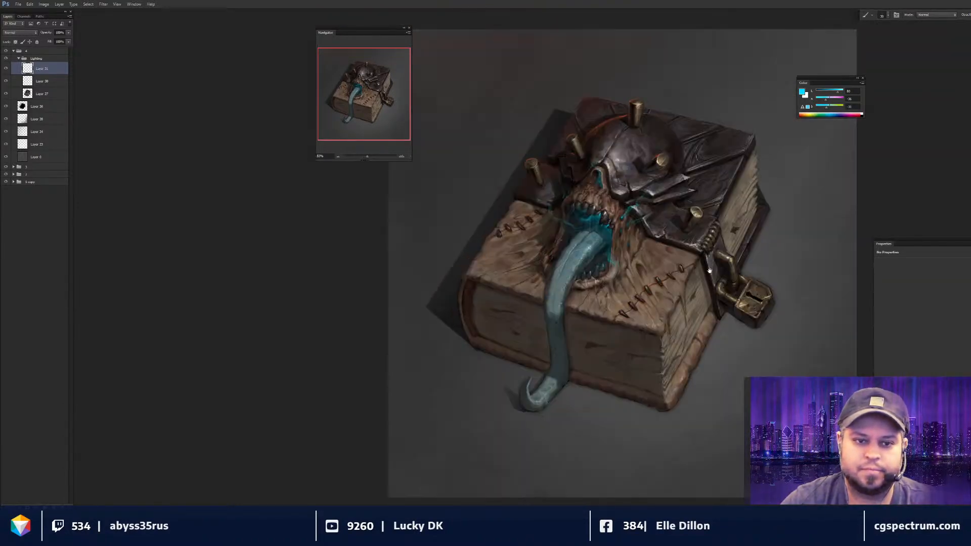
{"action": "left_click_drag", "start_coordinate": [723, 282], "coordinate": [704, 283]}
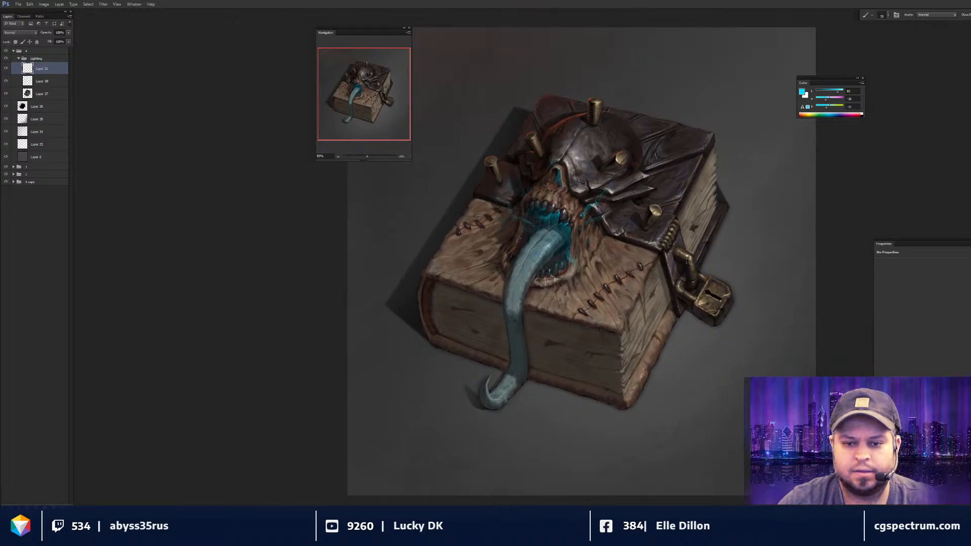
{"action": "key", "text": "ctrl+shift+n"}
{"action": "key", "text": "Return"}
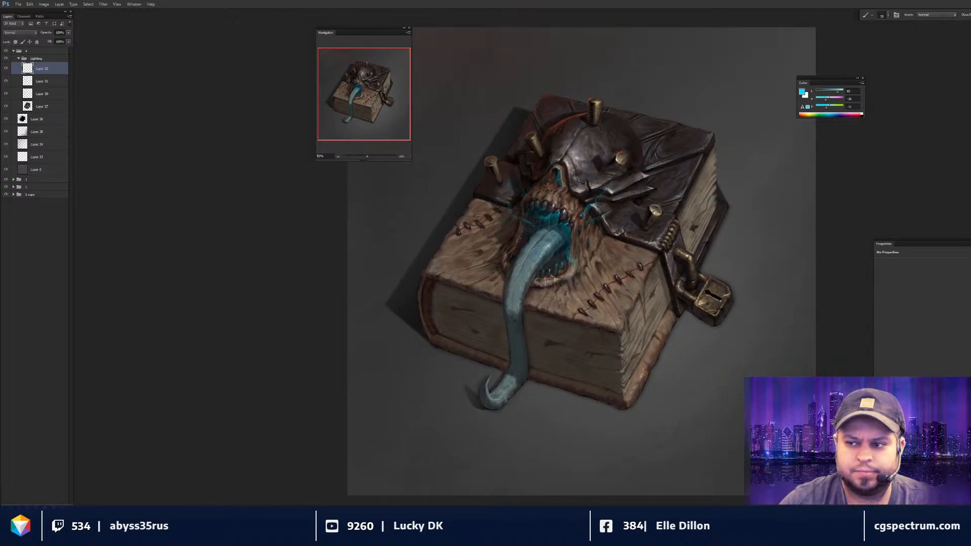
- Reset the brush colour to black and hand-sign the painting with the artist's mark and year in the canvas's lower-right corner
{"action": "left_click_drag", "start_coordinate": [719, 432], "coordinate": [718, 401]}
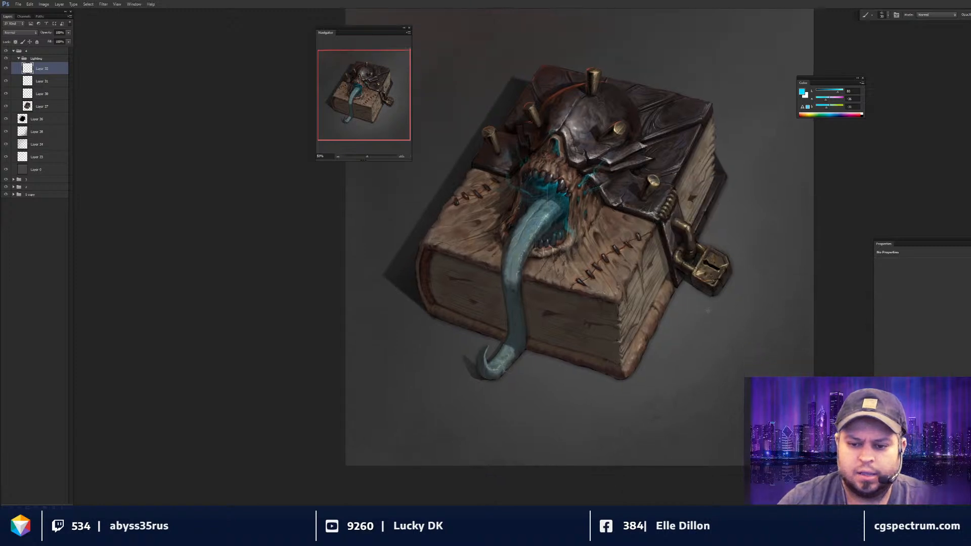
{"action": "key", "text": "d"}
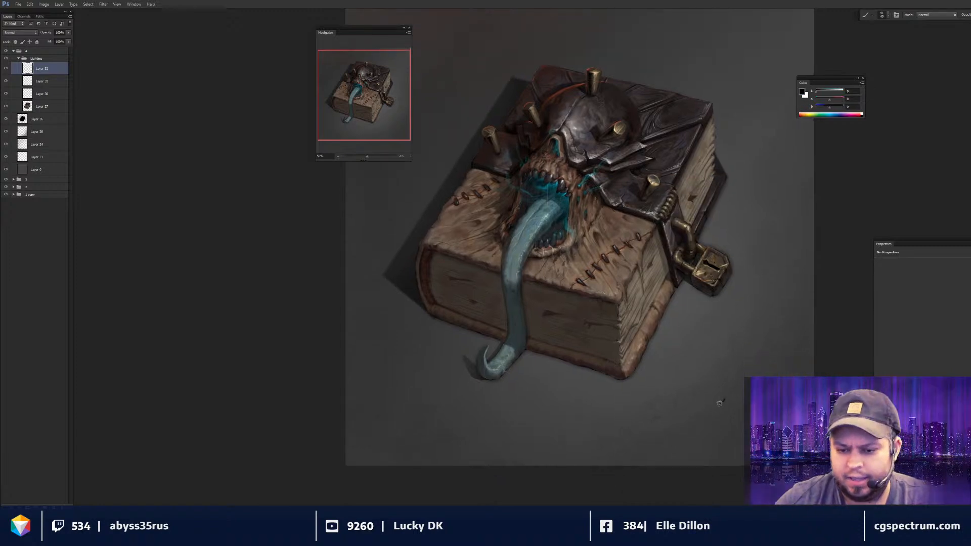
{"action": "left_click_drag", "start_coordinate": [720, 402], "coordinate": [741, 427]}
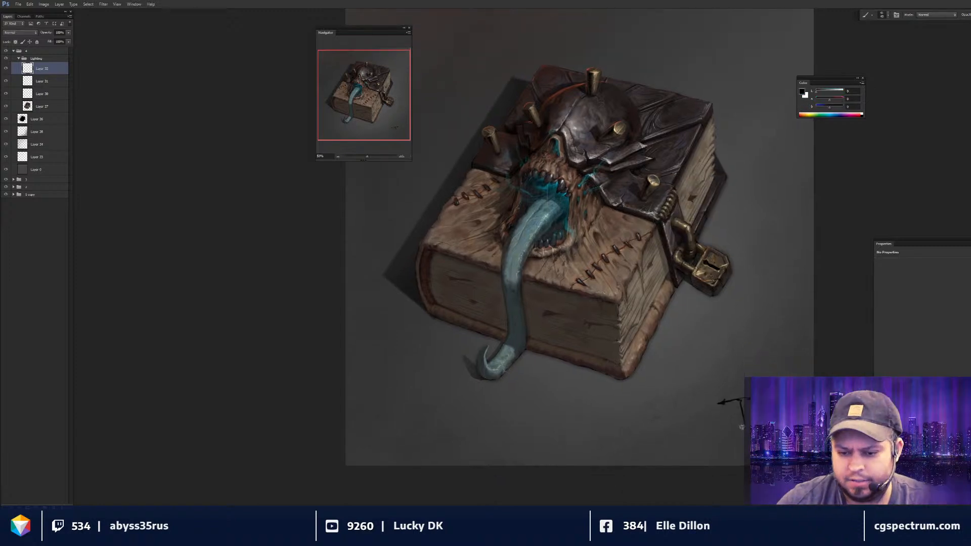
{"action": "left_click_drag", "start_coordinate": [809, 357], "coordinate": [743, 383]}
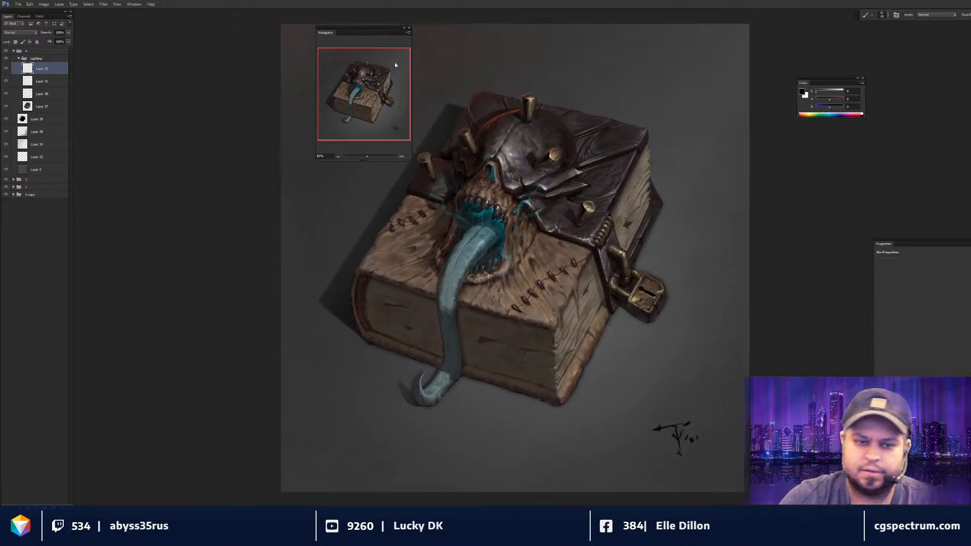
- Move the Navigator off the painting so the whole signed canvas is unobstructed
{"action": "left_click_drag", "start_coordinate": [372, 29], "coordinate": [957, 117]}
{"action": "left_click_drag", "start_coordinate": [750, 210], "coordinate": [743, 212]}
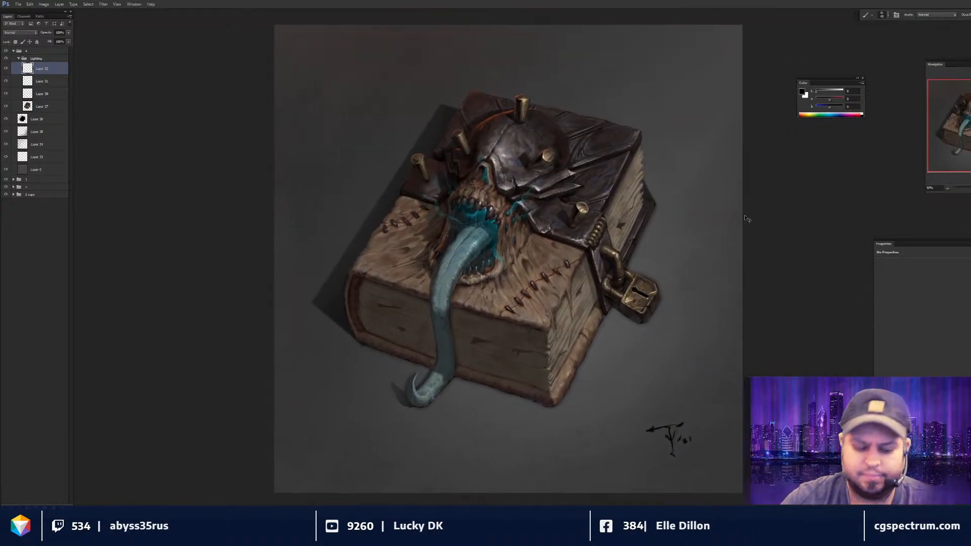